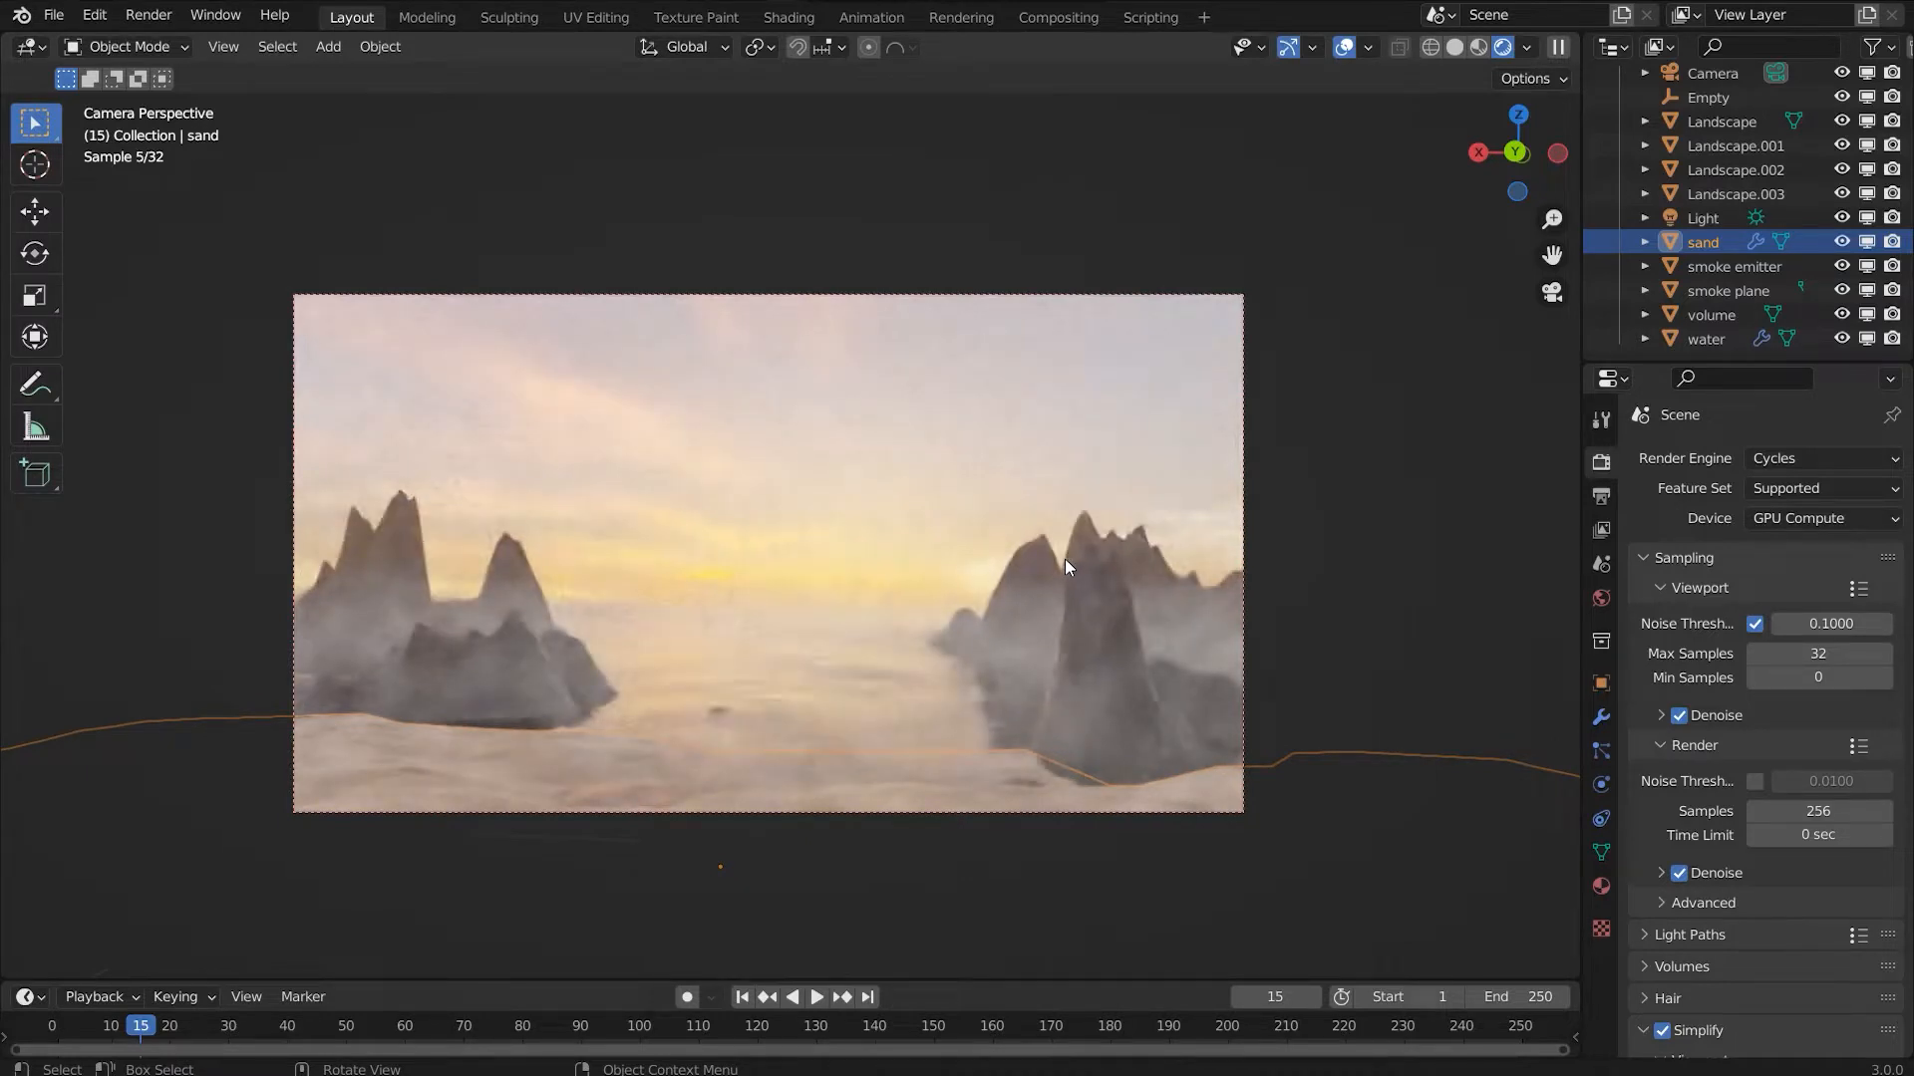
# Step: Examine the finished coastal scene's landscape, sand, smoke emitter and water objects through the camera
pyautogui.scroll(-1, 1065, 559)
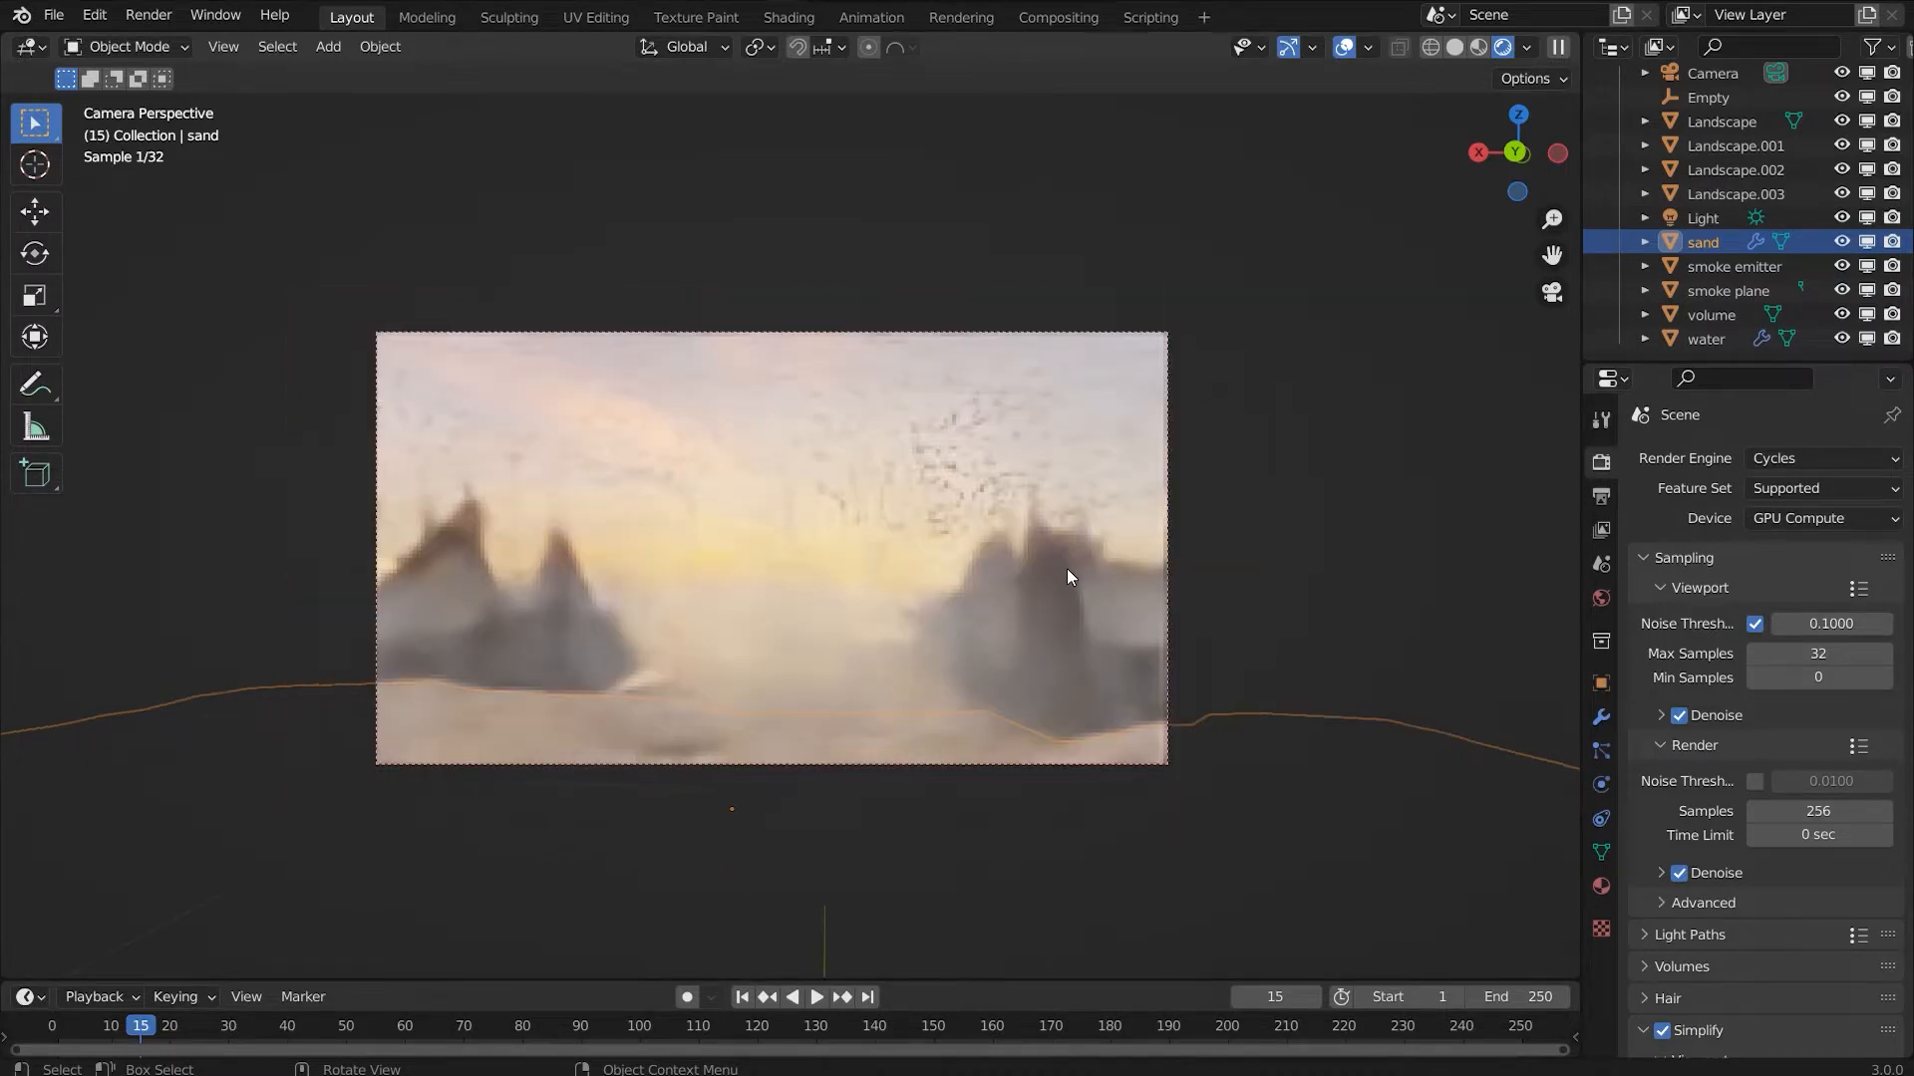
pyautogui.click(1012, 570)
pyautogui.click(1012, 570)
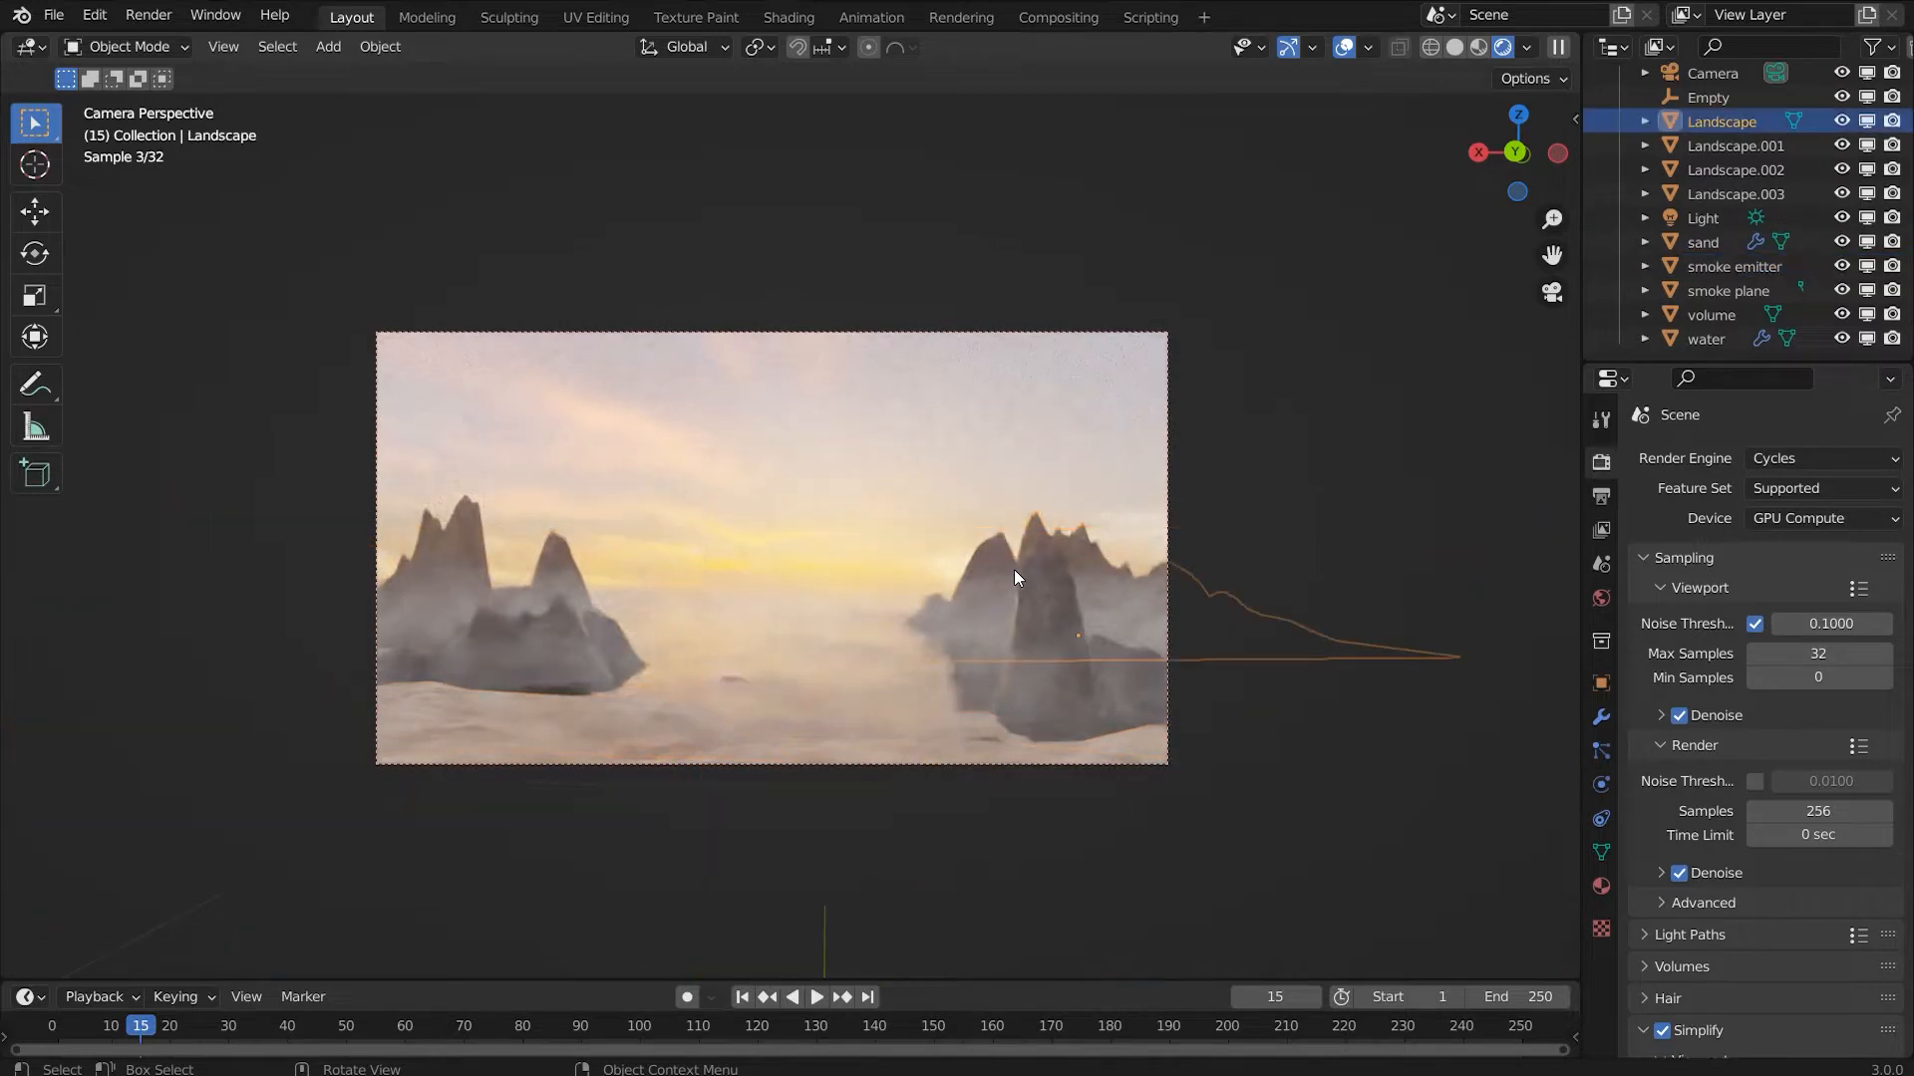
pyautogui.click(1085, 679)
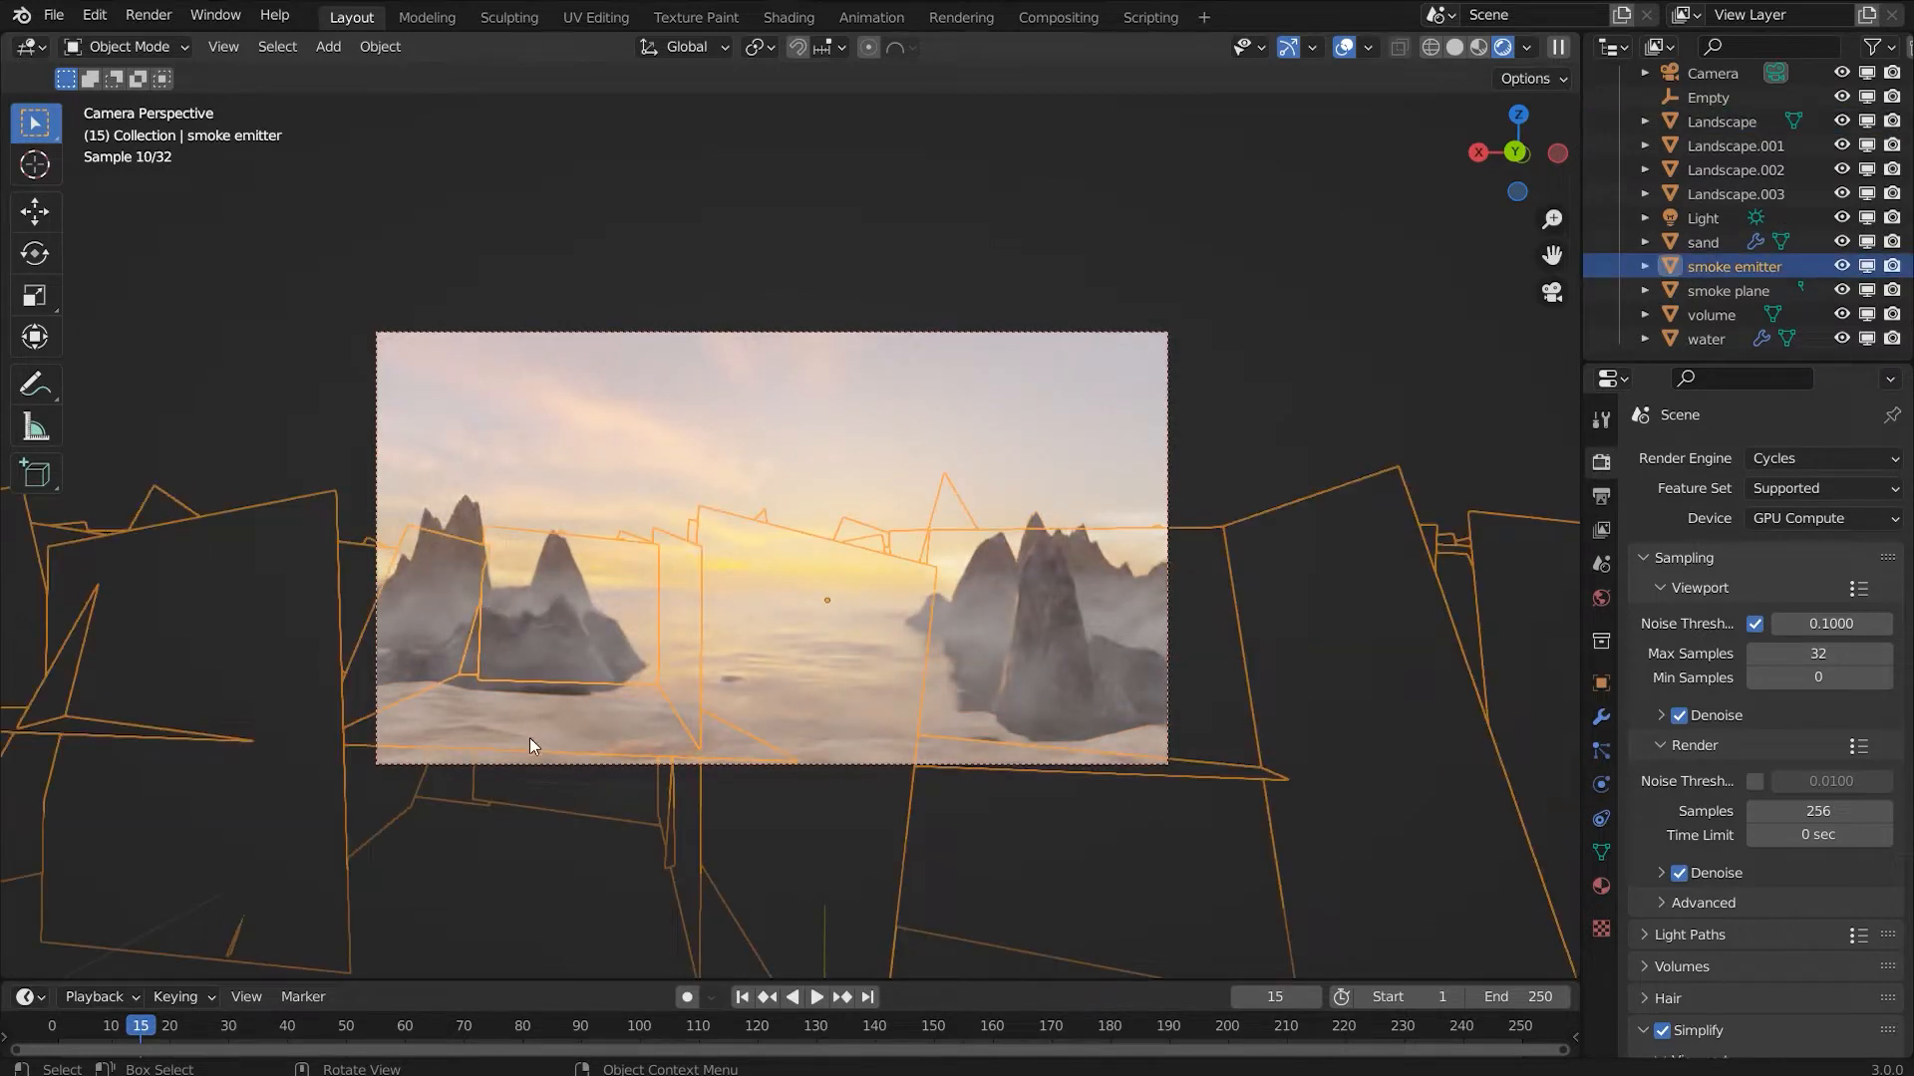
pyautogui.click(636, 719)
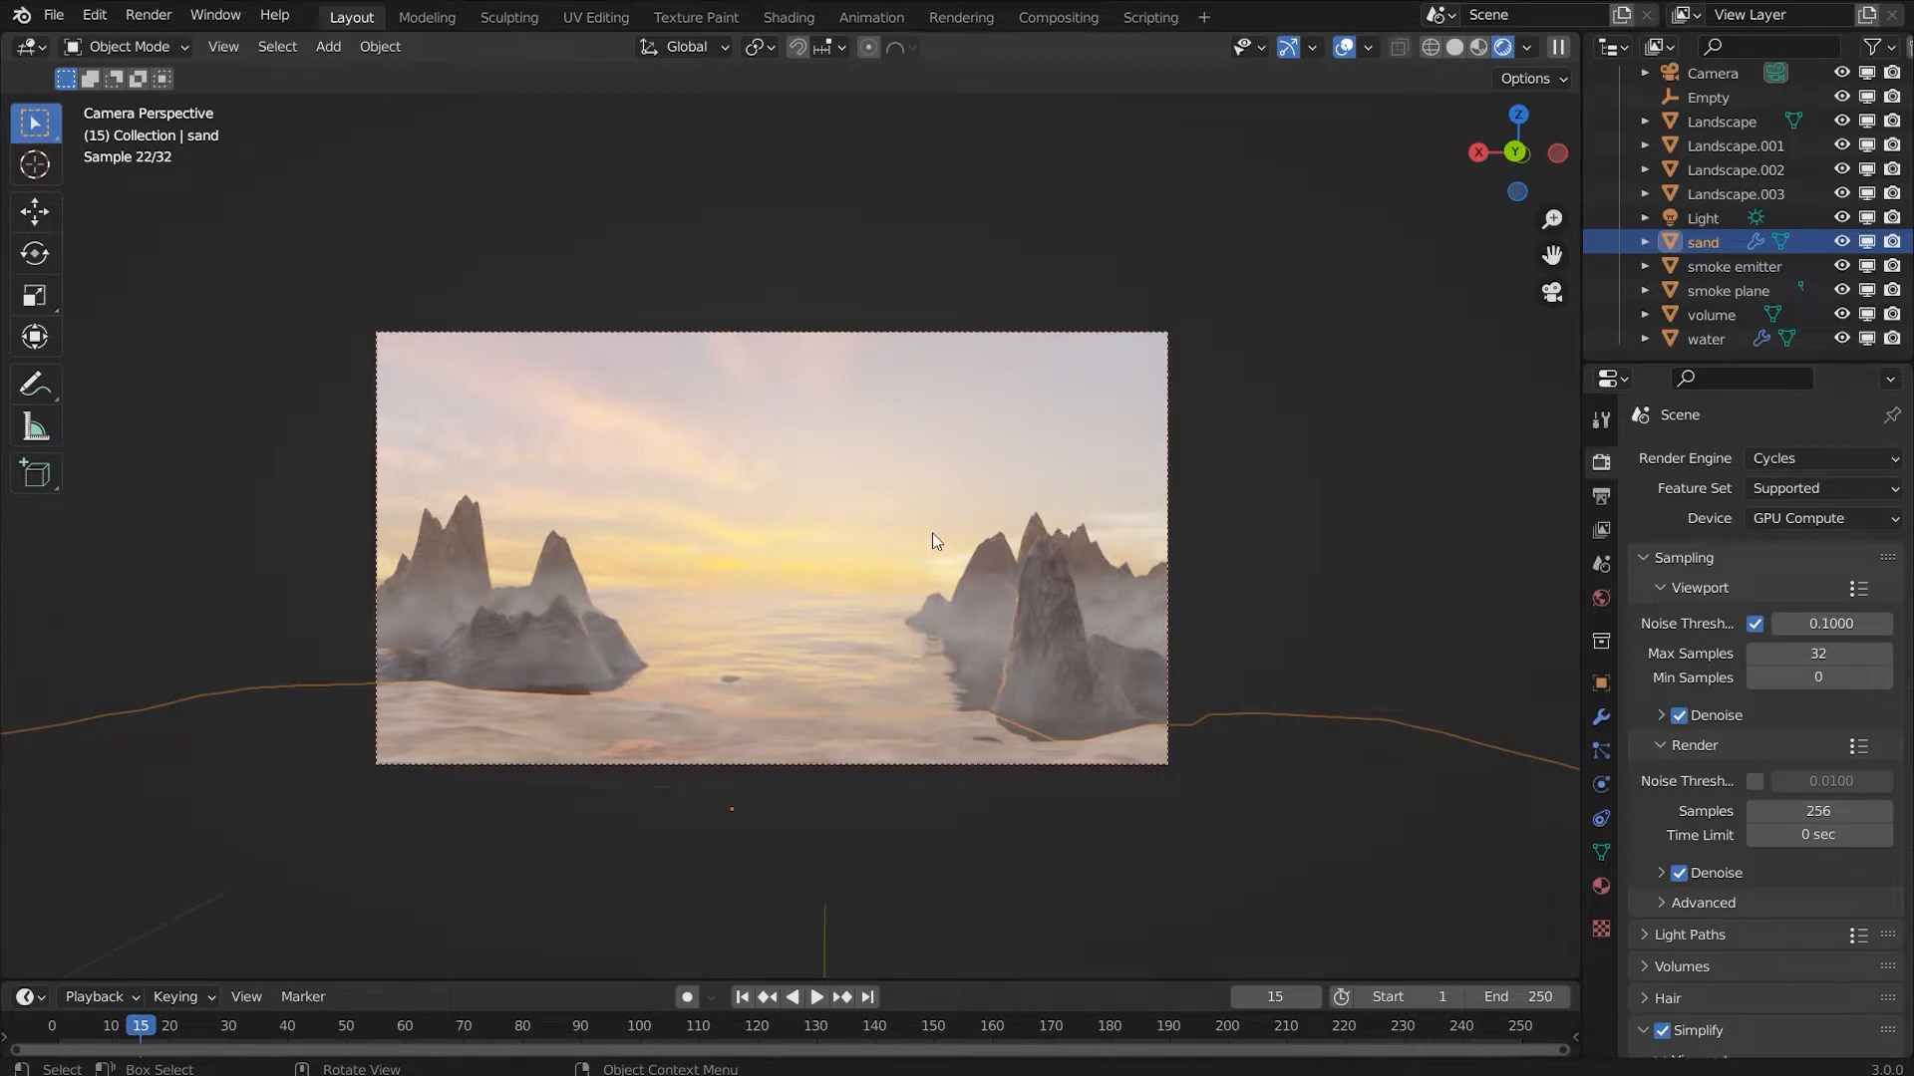
pyautogui.click(862, 663)
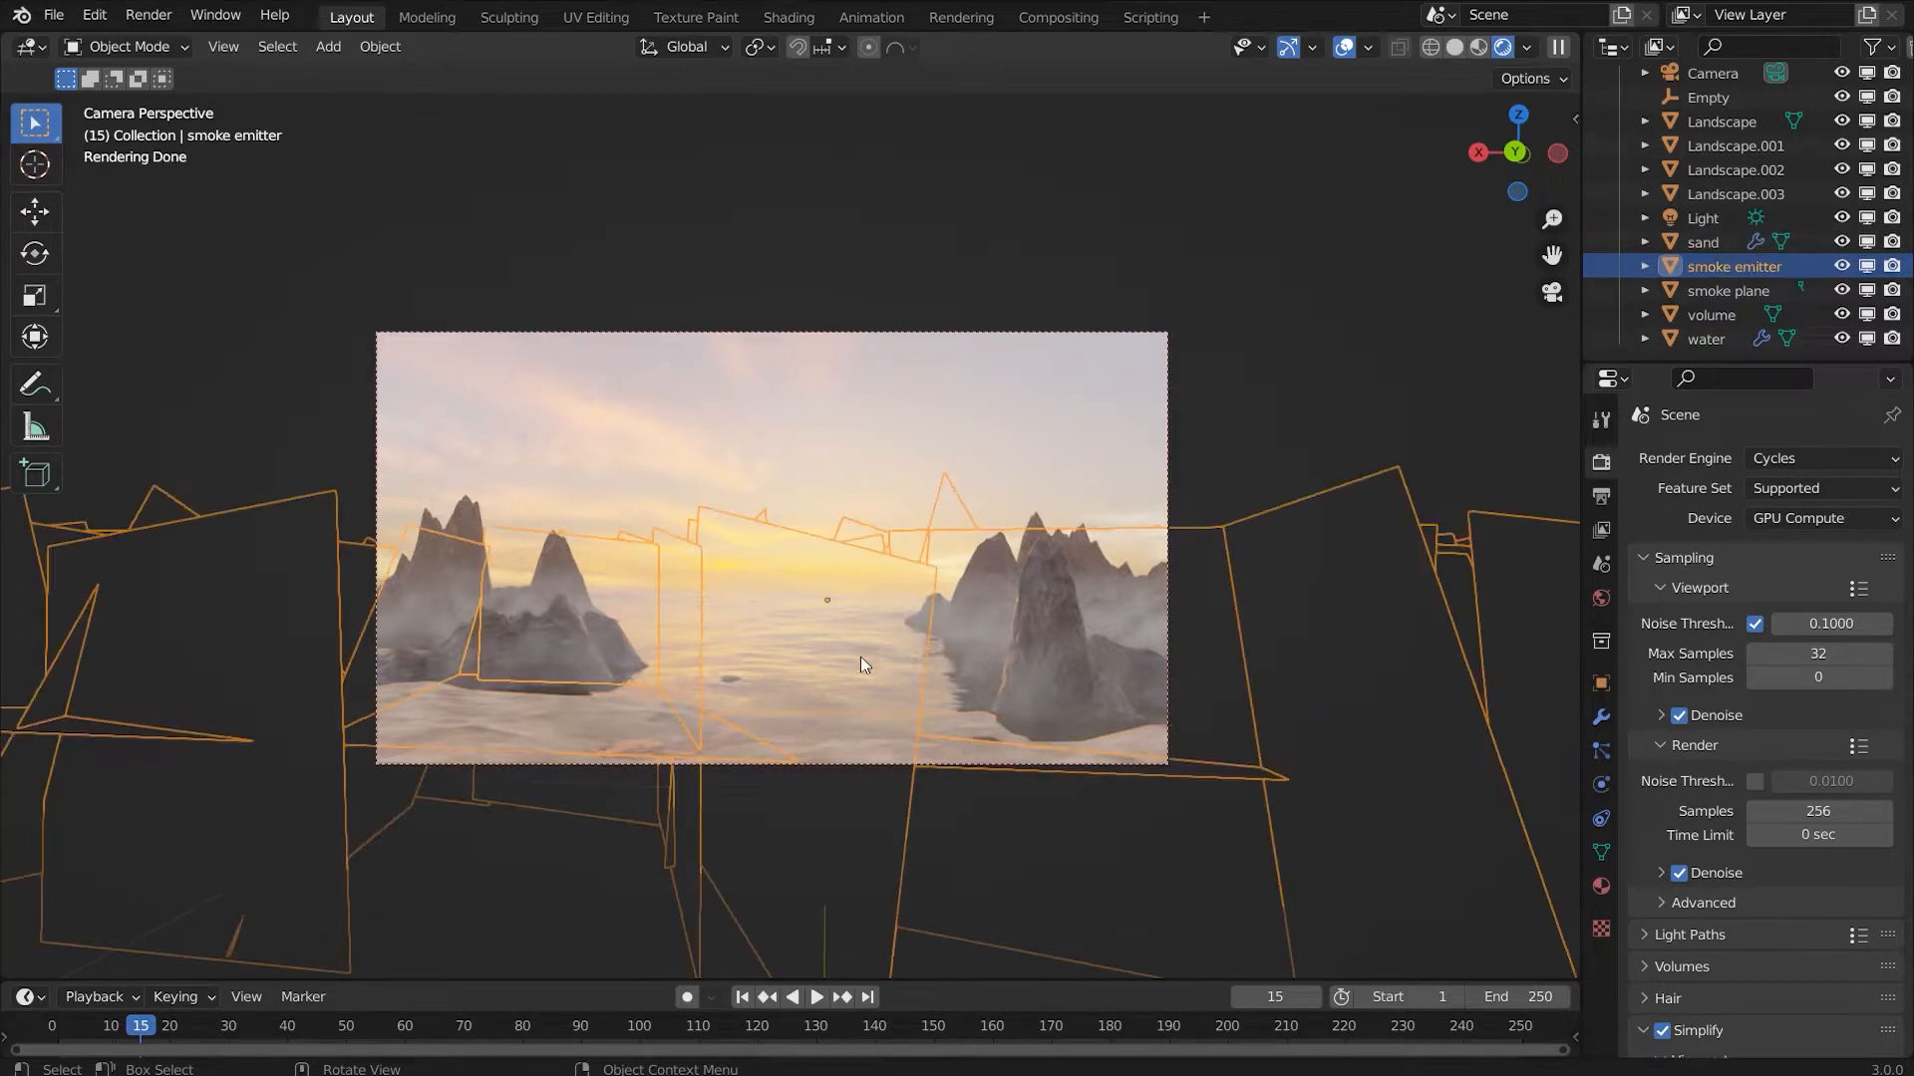
pyautogui.click(855, 677)
pyautogui.scroll(1, 883, 697)
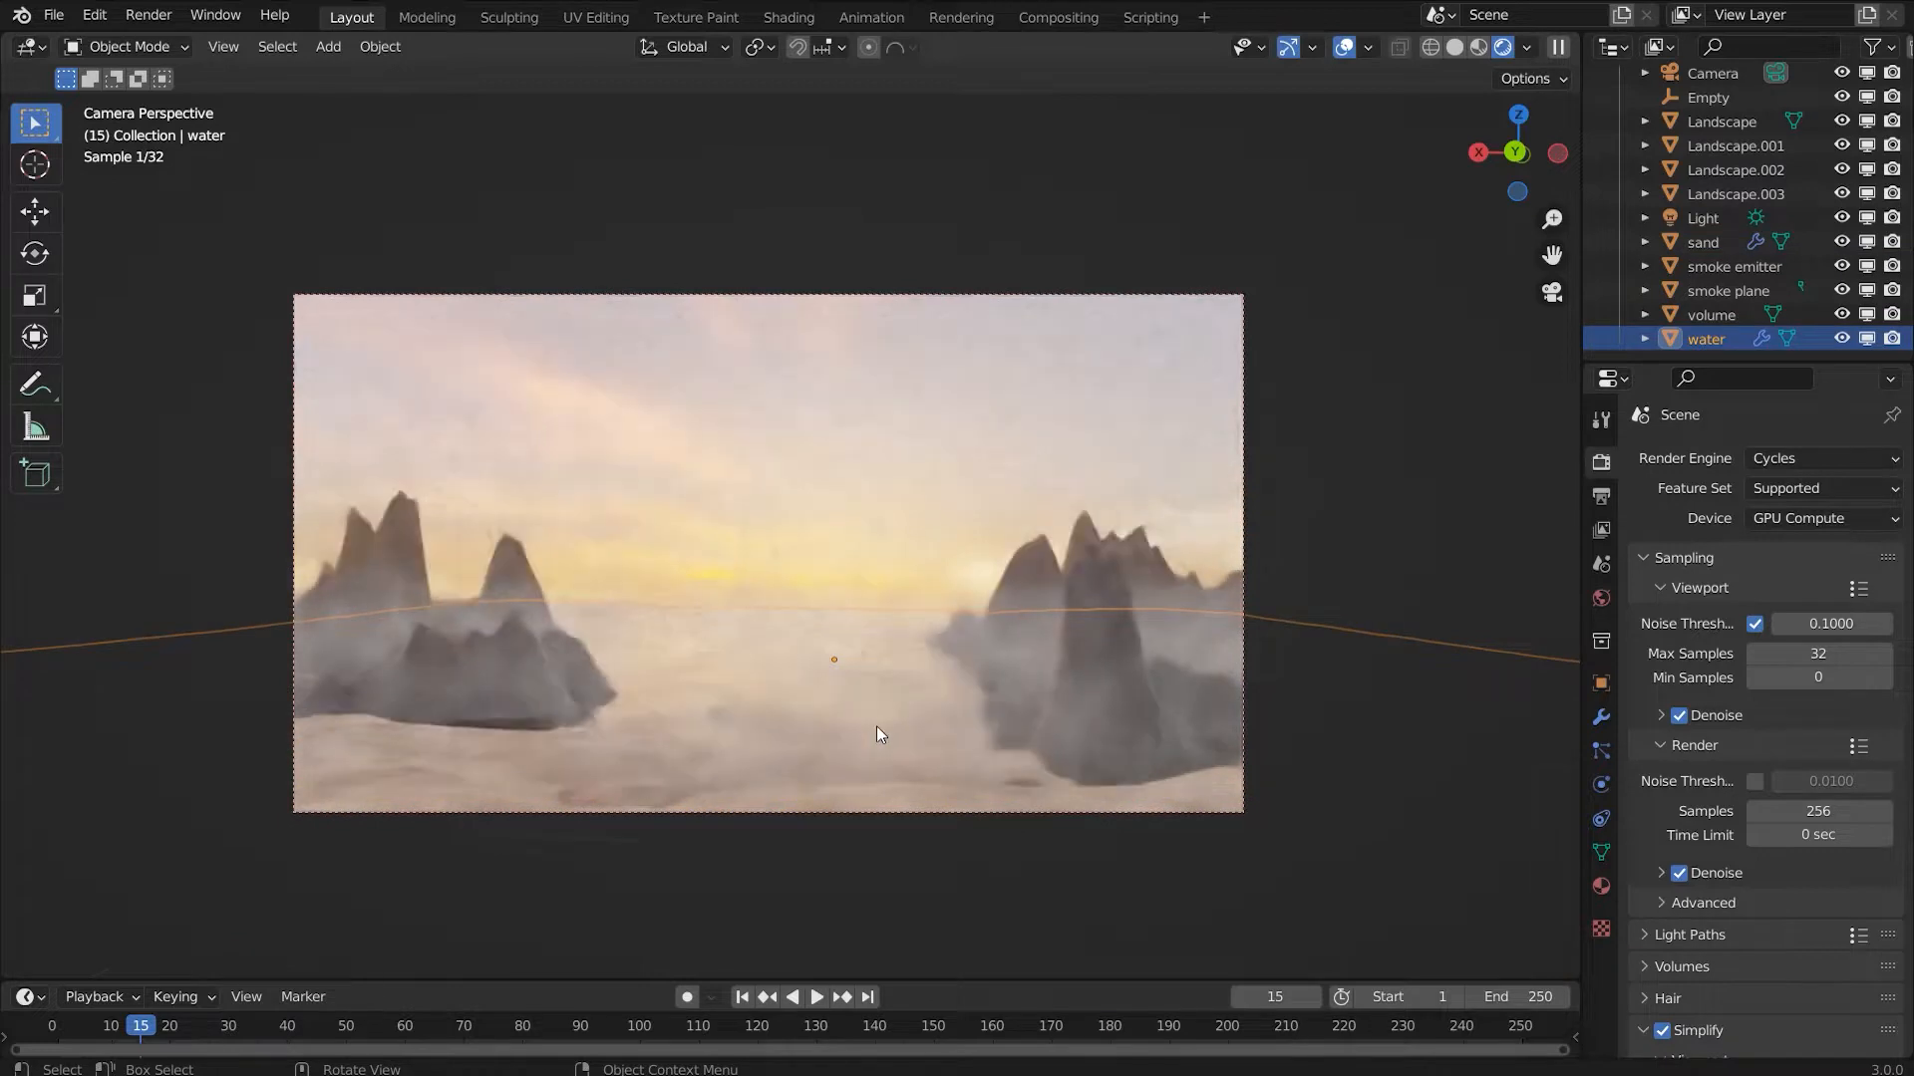
pyautogui.scroll(1, 876, 725)
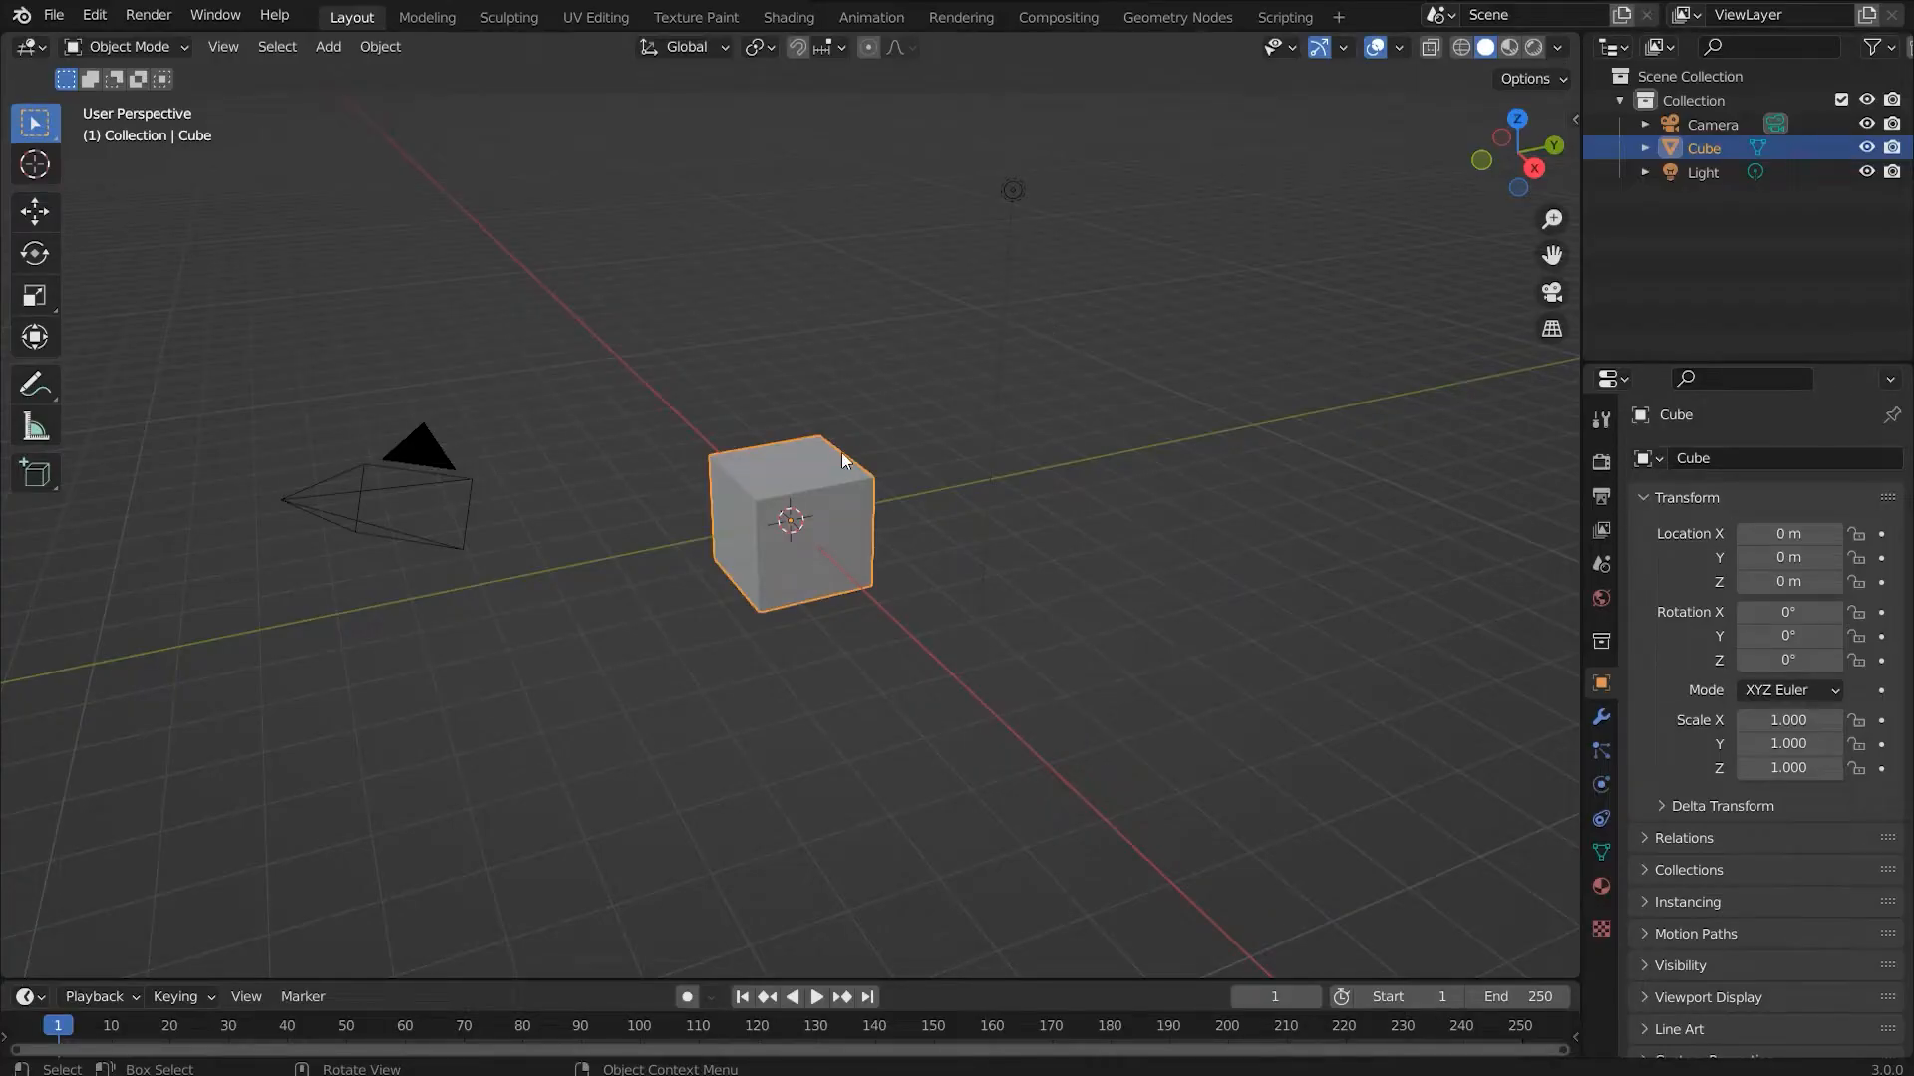
# Step: Delete the default cube and add a mesh plane at the origin
pyautogui.moveTo(841, 455); pyautogui.dragTo(894, 513, button='middle')
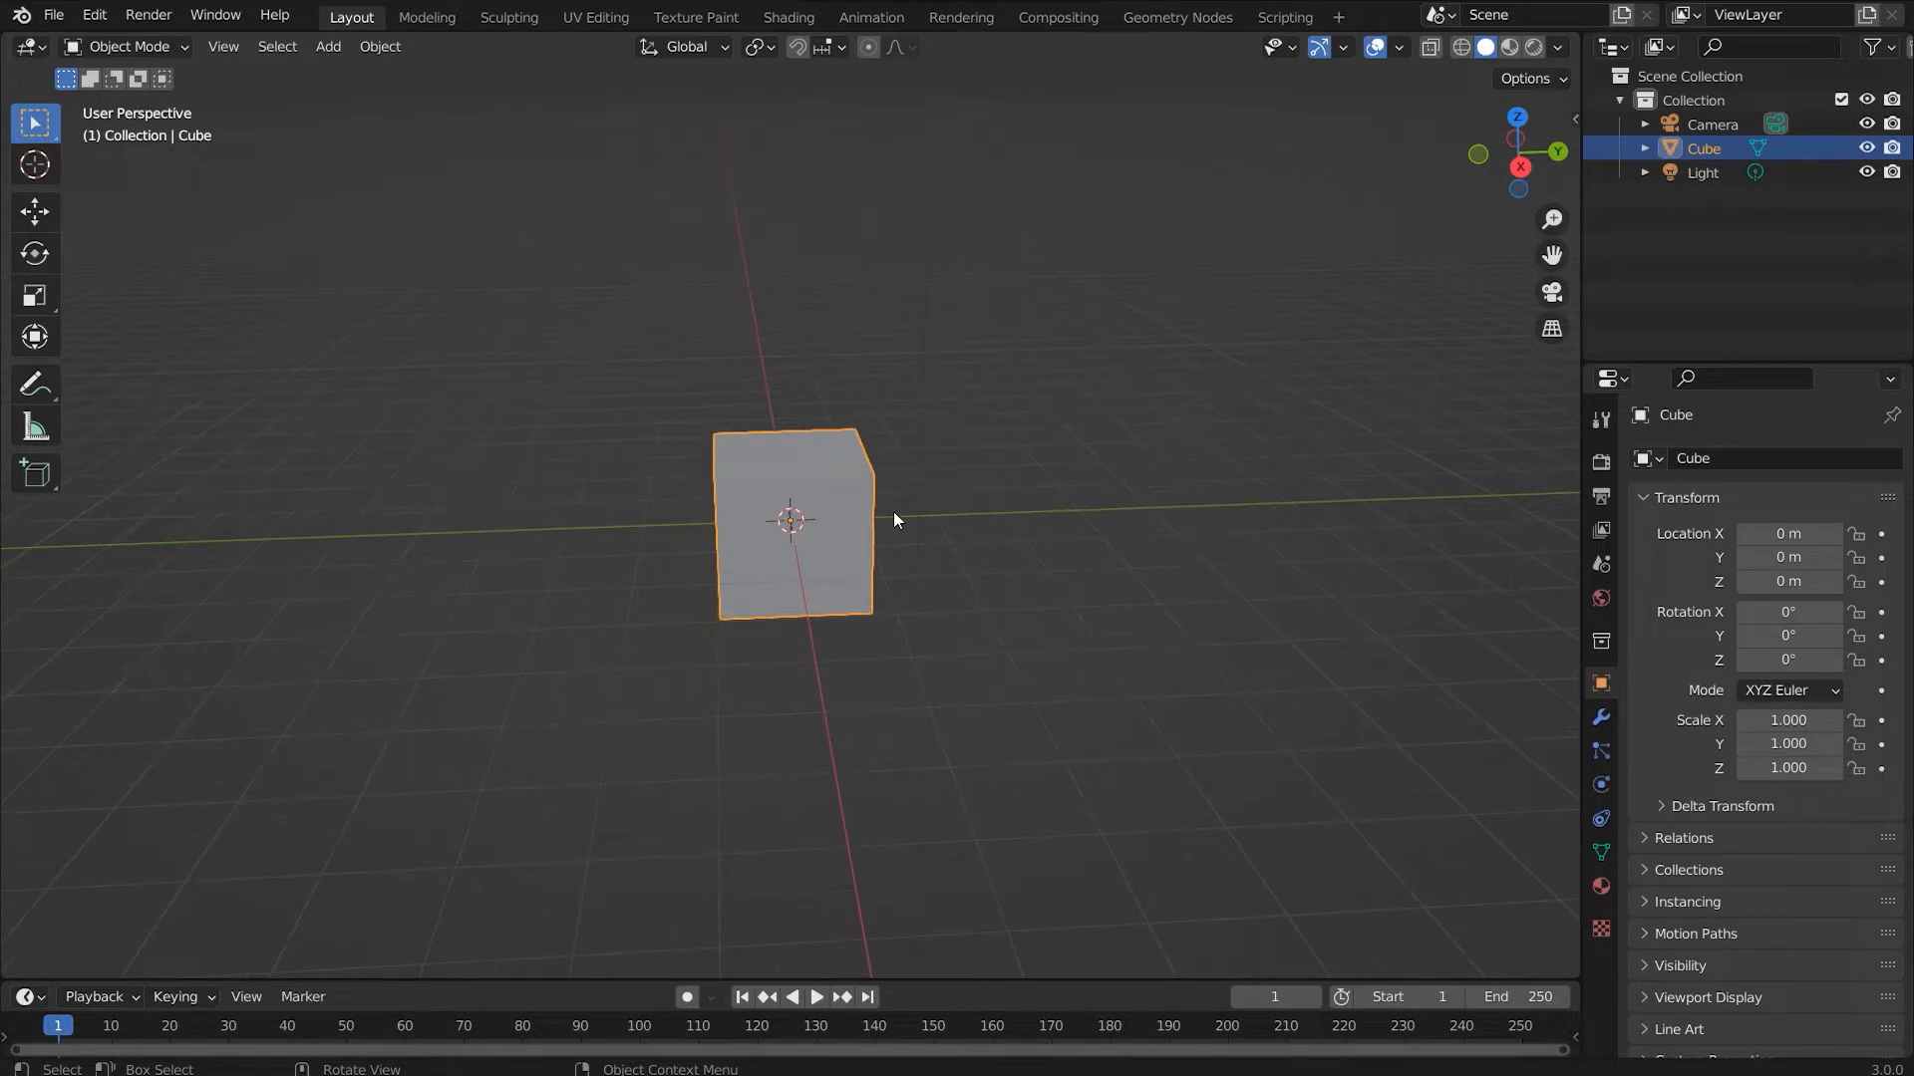
pyautogui.press('Delete')
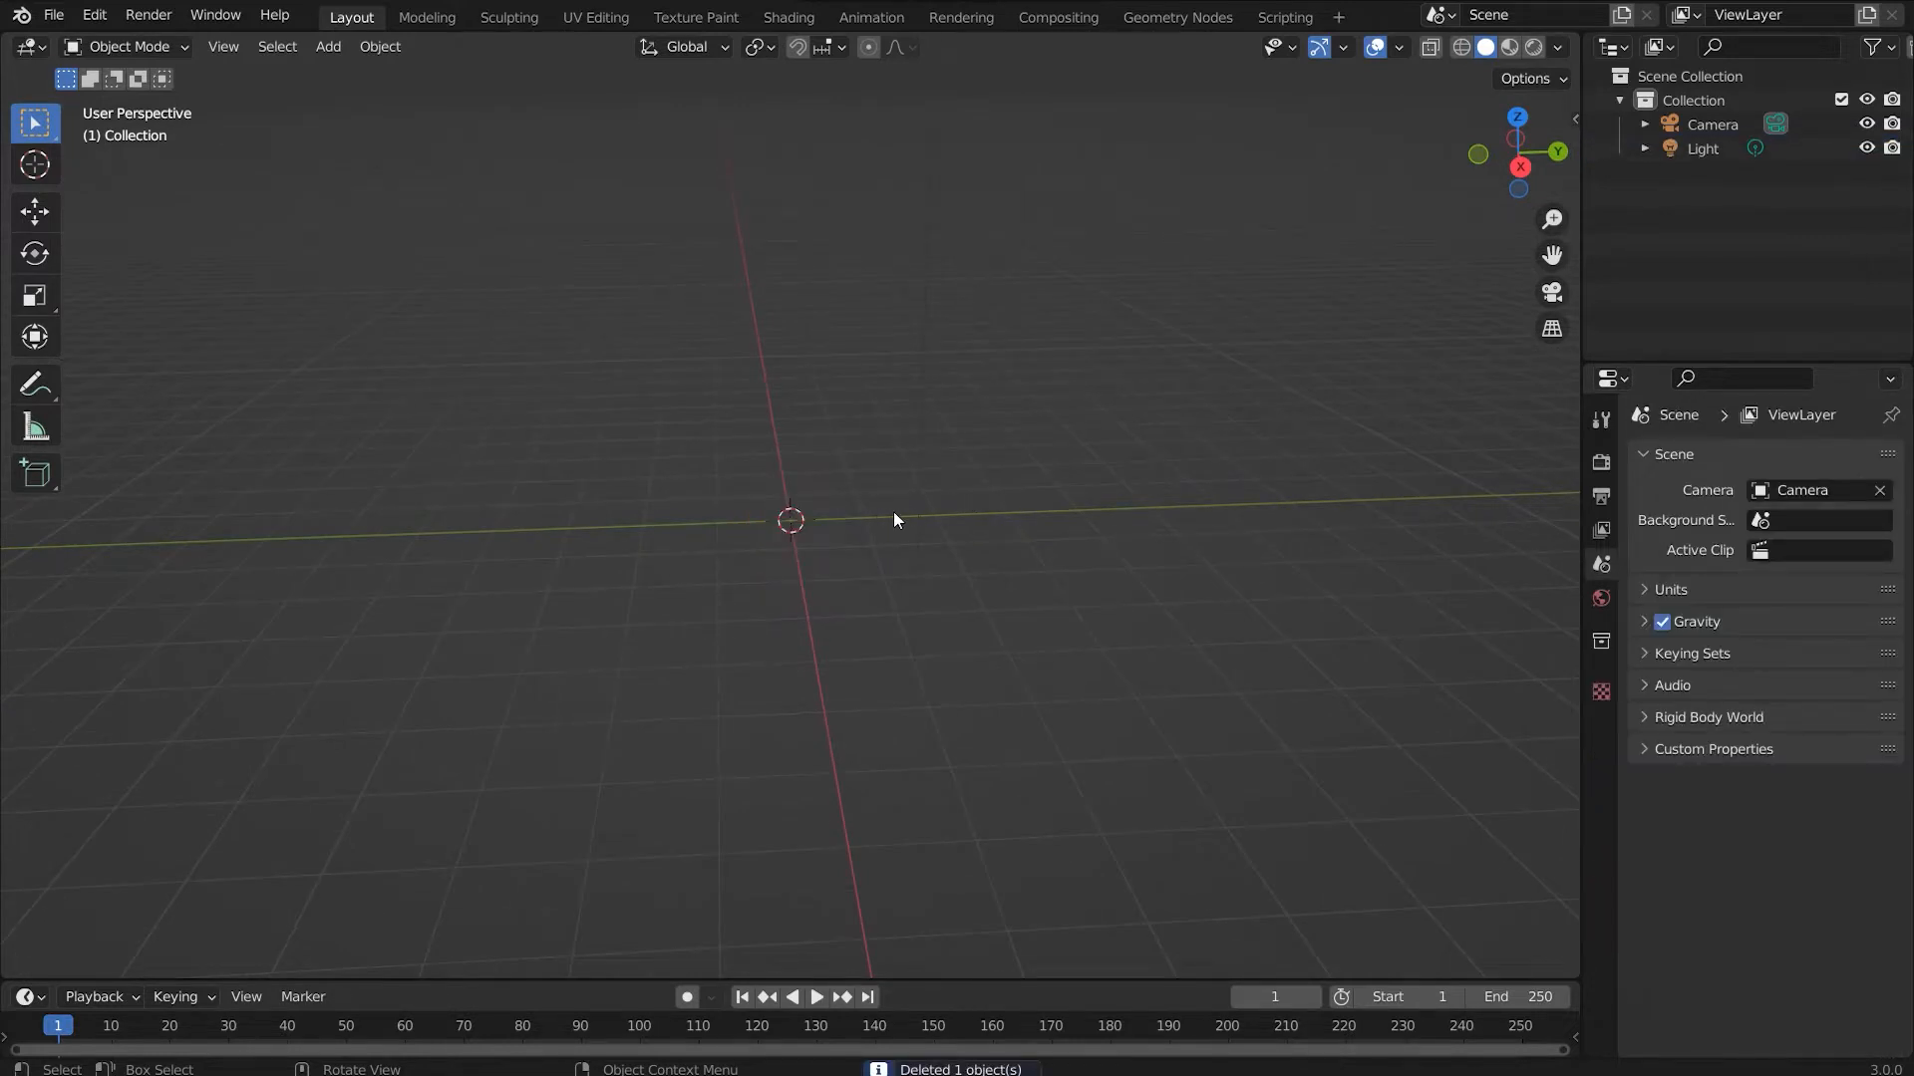
pyautogui.hotkey('shift', 'a')
pyautogui.moveTo(850, 535)
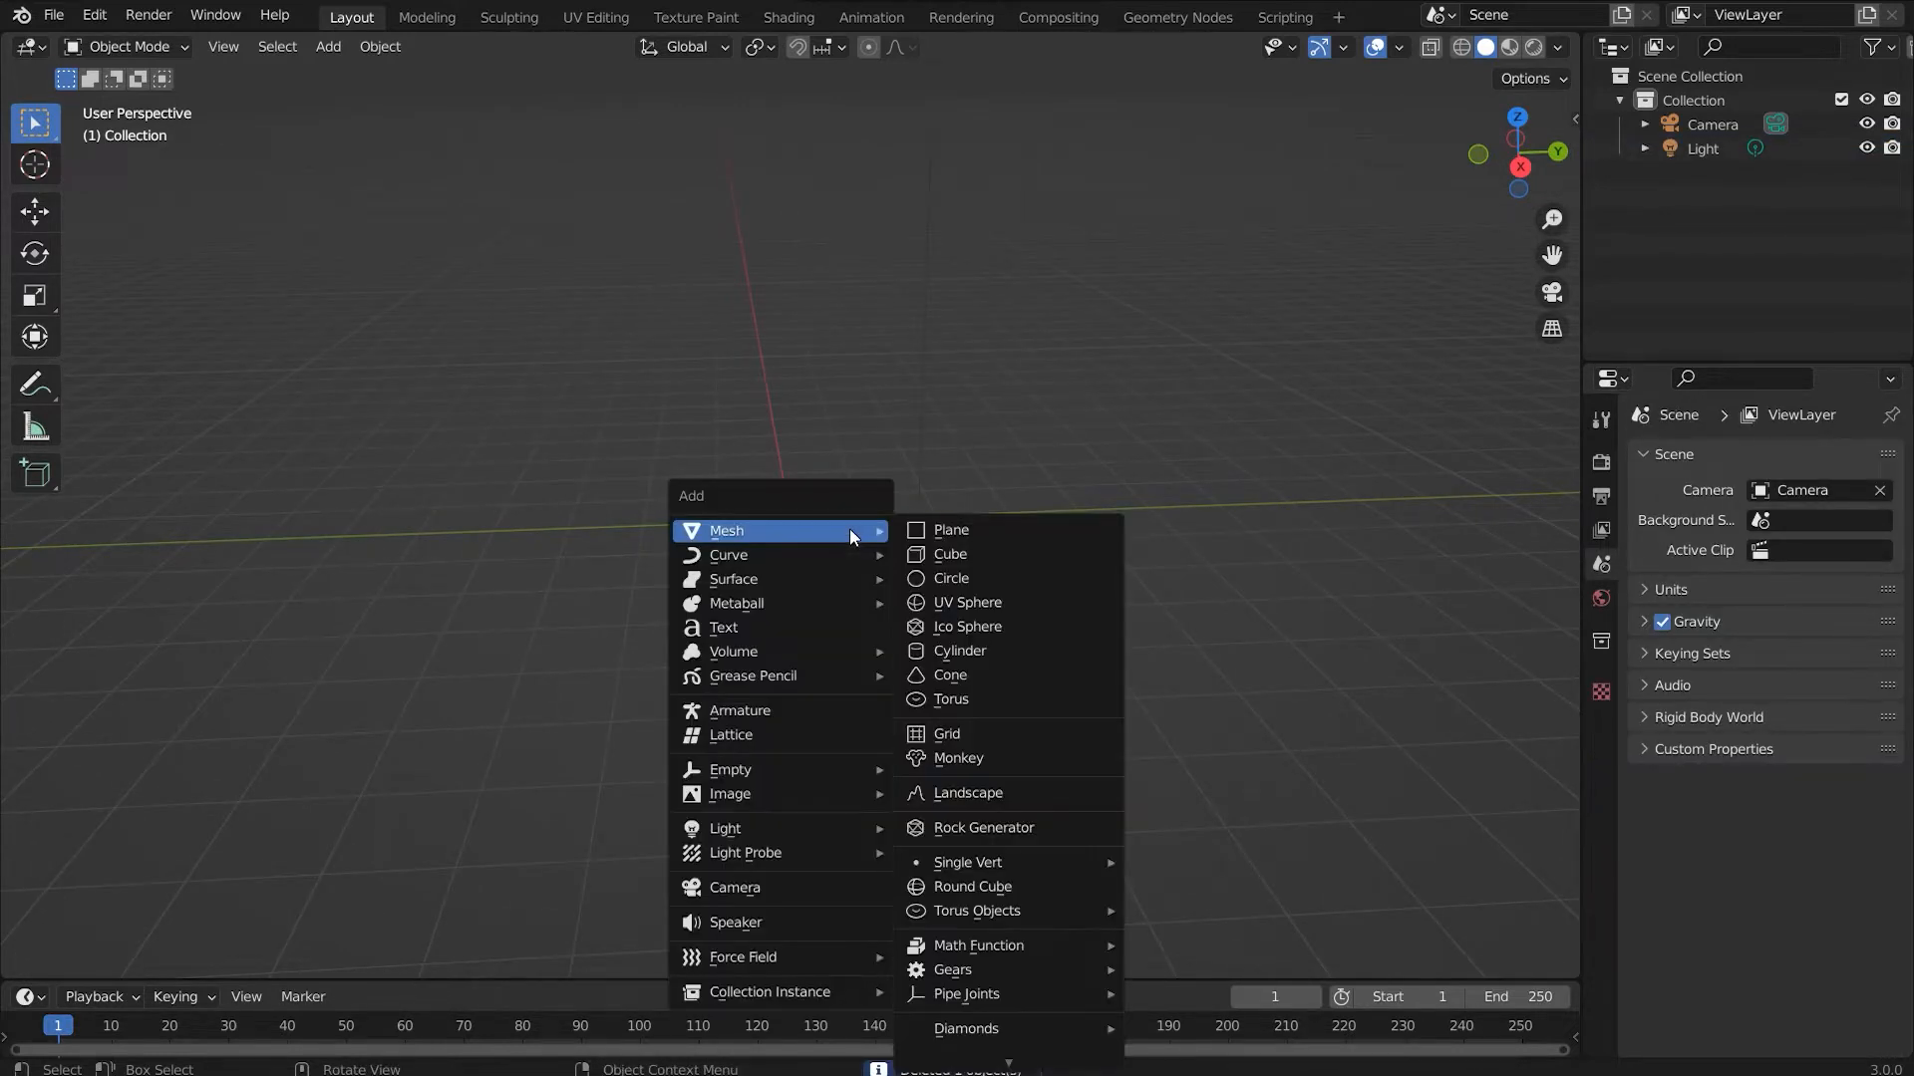
pyautogui.click(952, 530)
pyautogui.scroll(3, 955, 528)
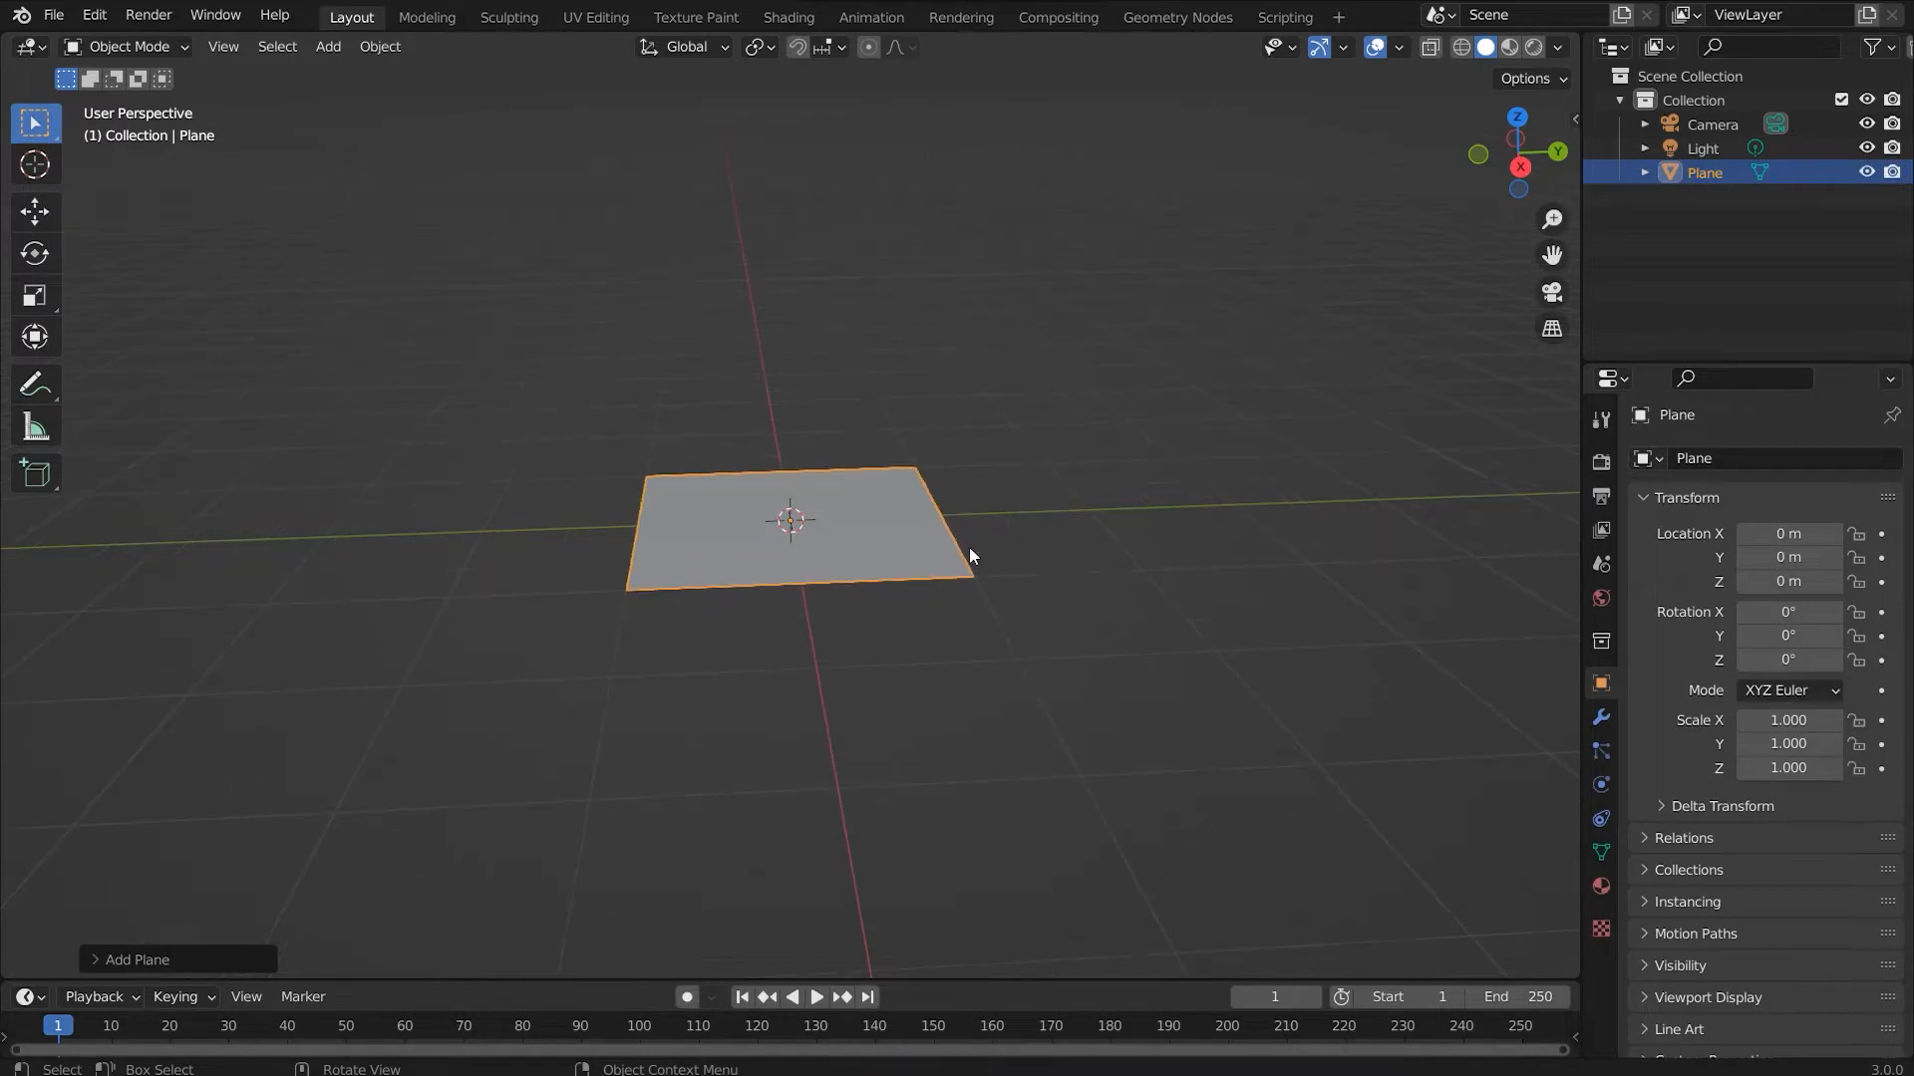
# Step: Add an Ocean modifier to the plane
pyautogui.click(1602, 886)
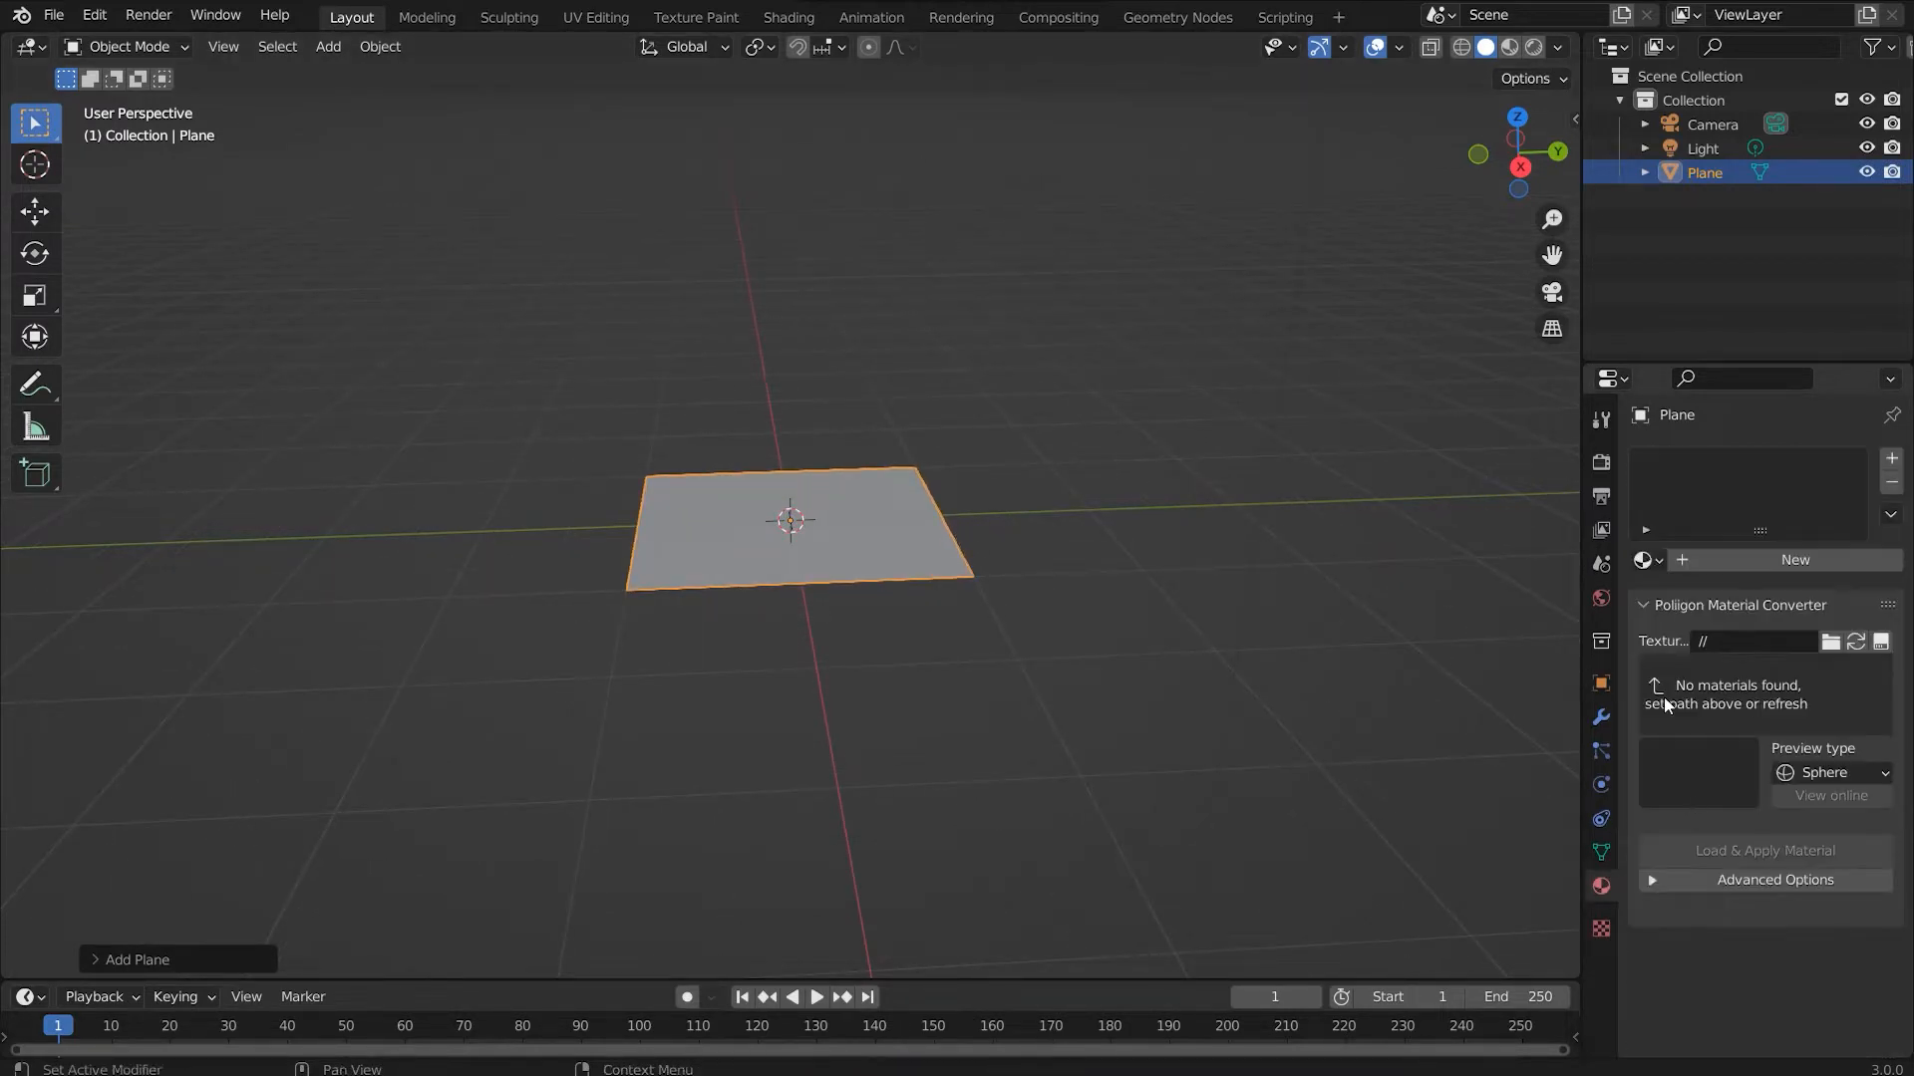
pyautogui.click(1601, 716)
pyautogui.click(1772, 461)
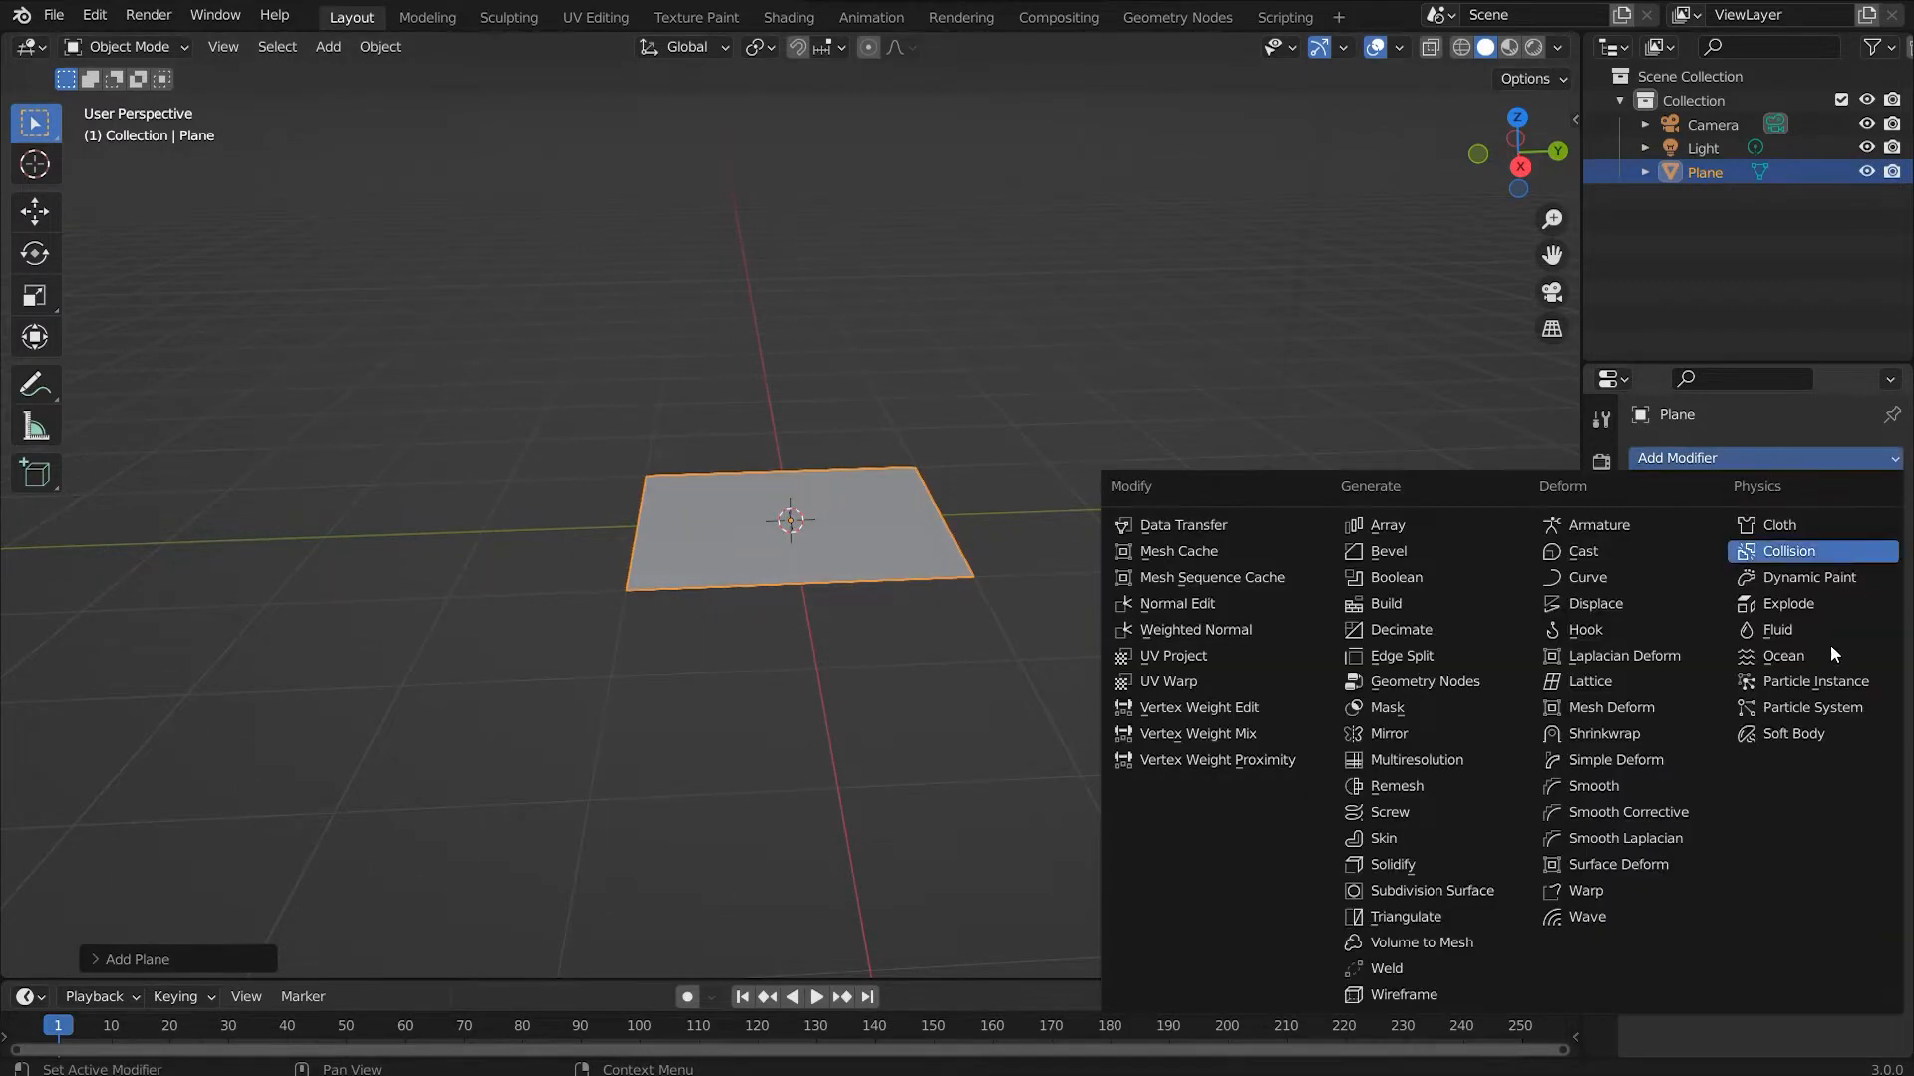
pyautogui.click(1806, 648)
# Step: Set the Ocean modifier's viewport resolution to 20 and its render resolution to 25
pyautogui.scroll(-5, 1073, 583)
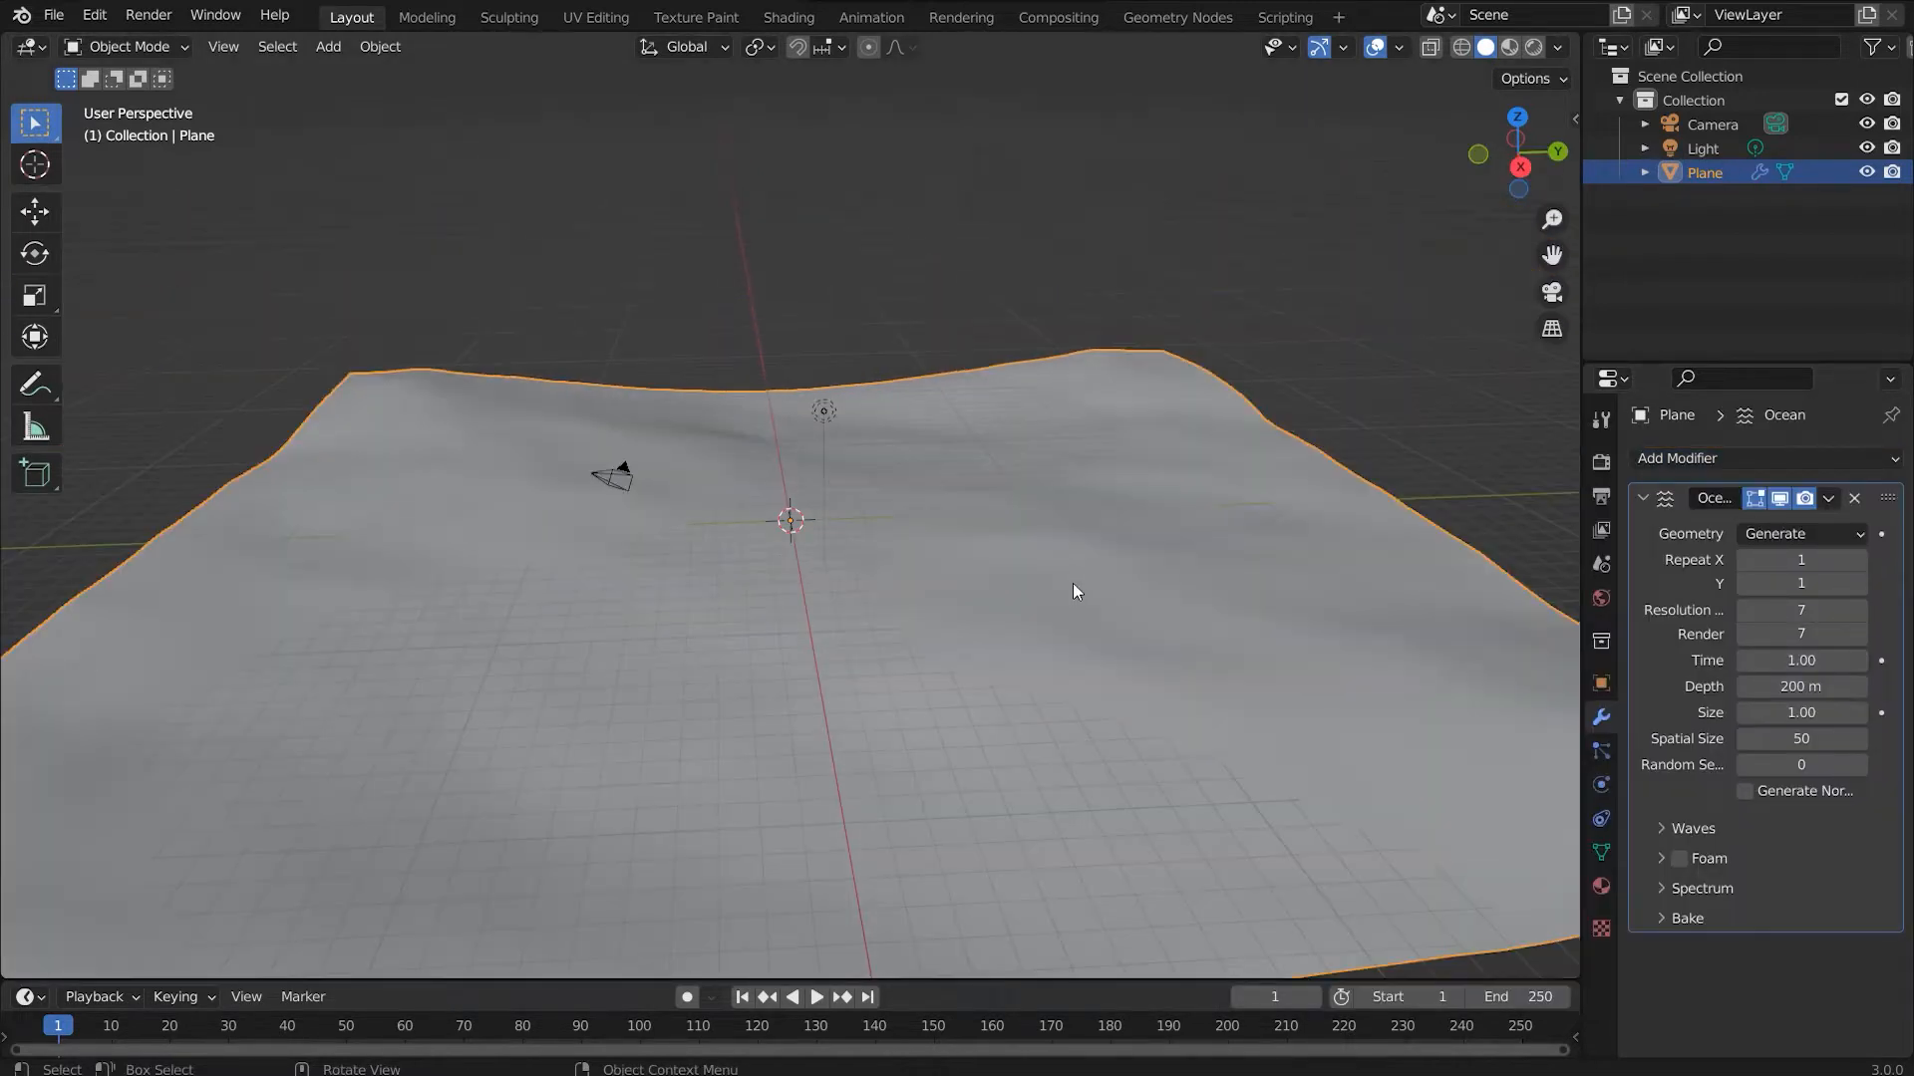
pyautogui.moveTo(1072, 583); pyautogui.dragTo(1049, 548, button='middle')
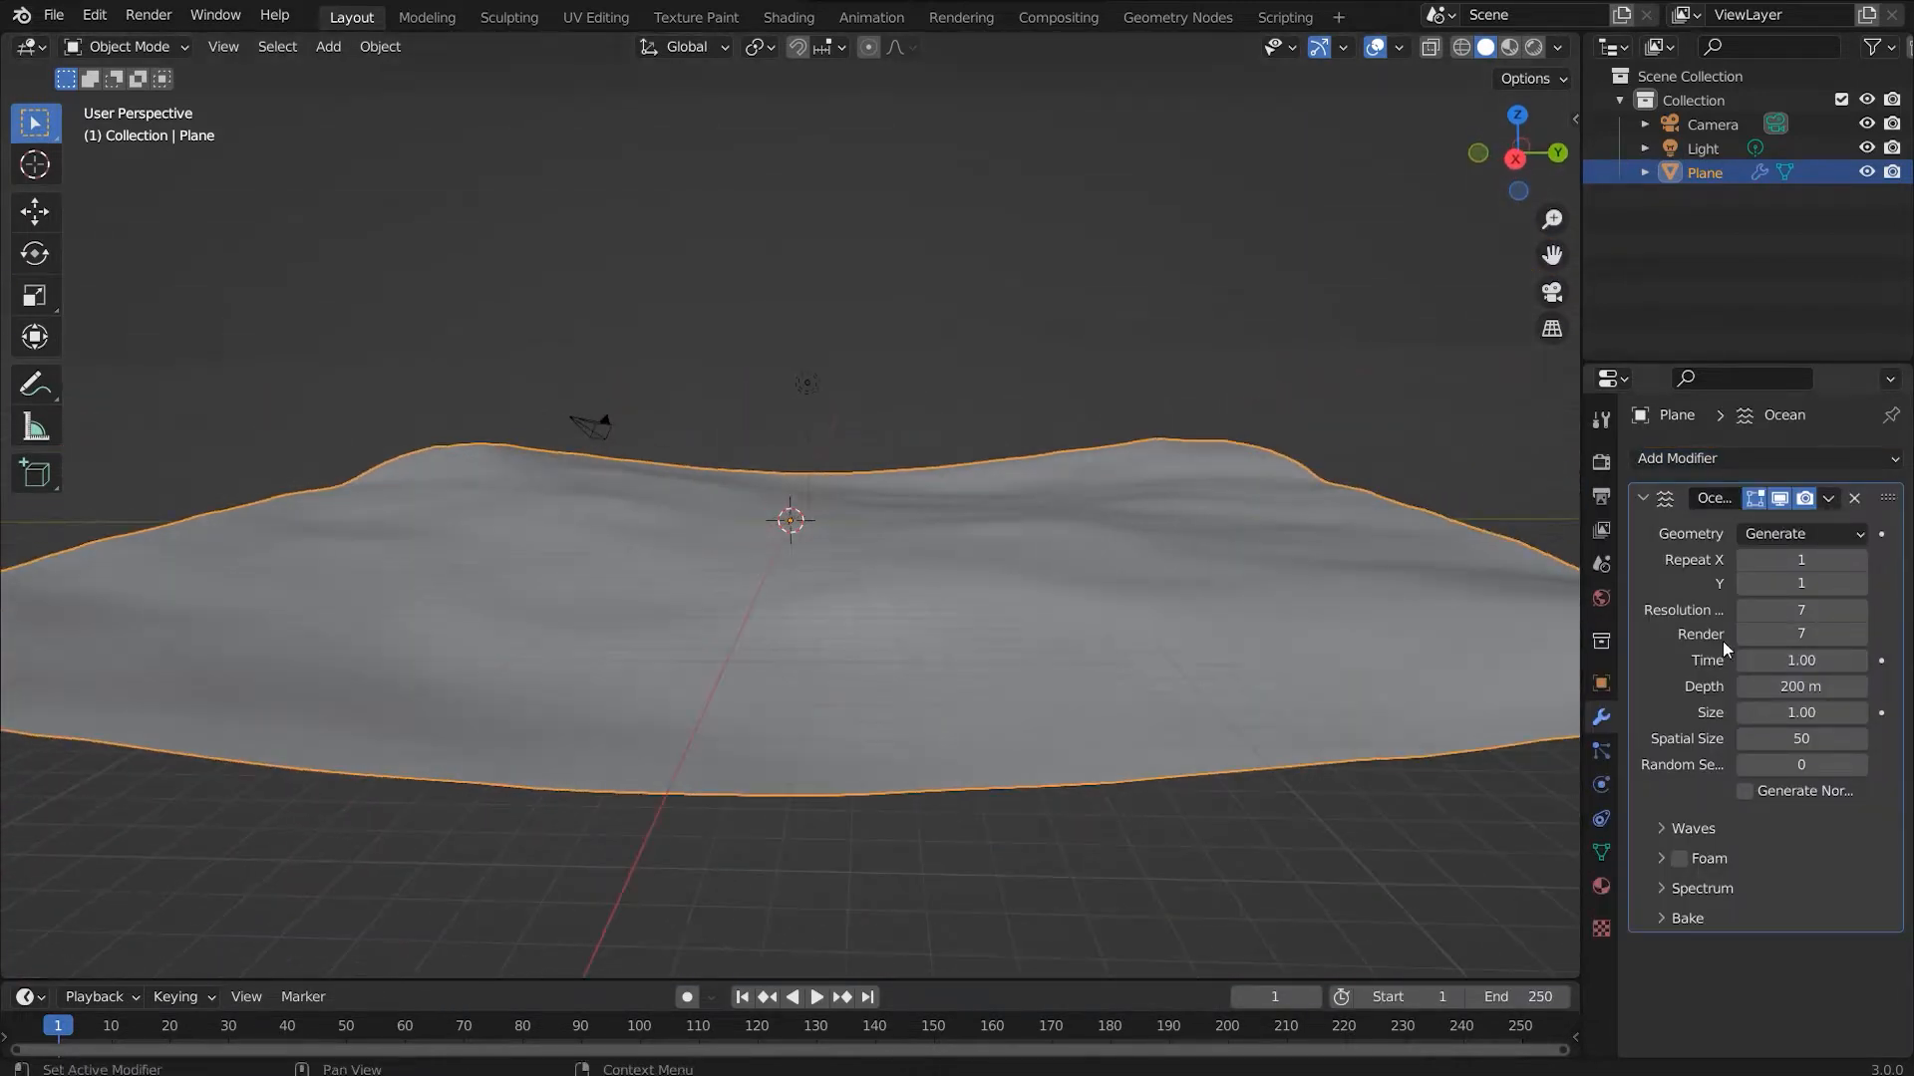
pyautogui.click(1803, 609)
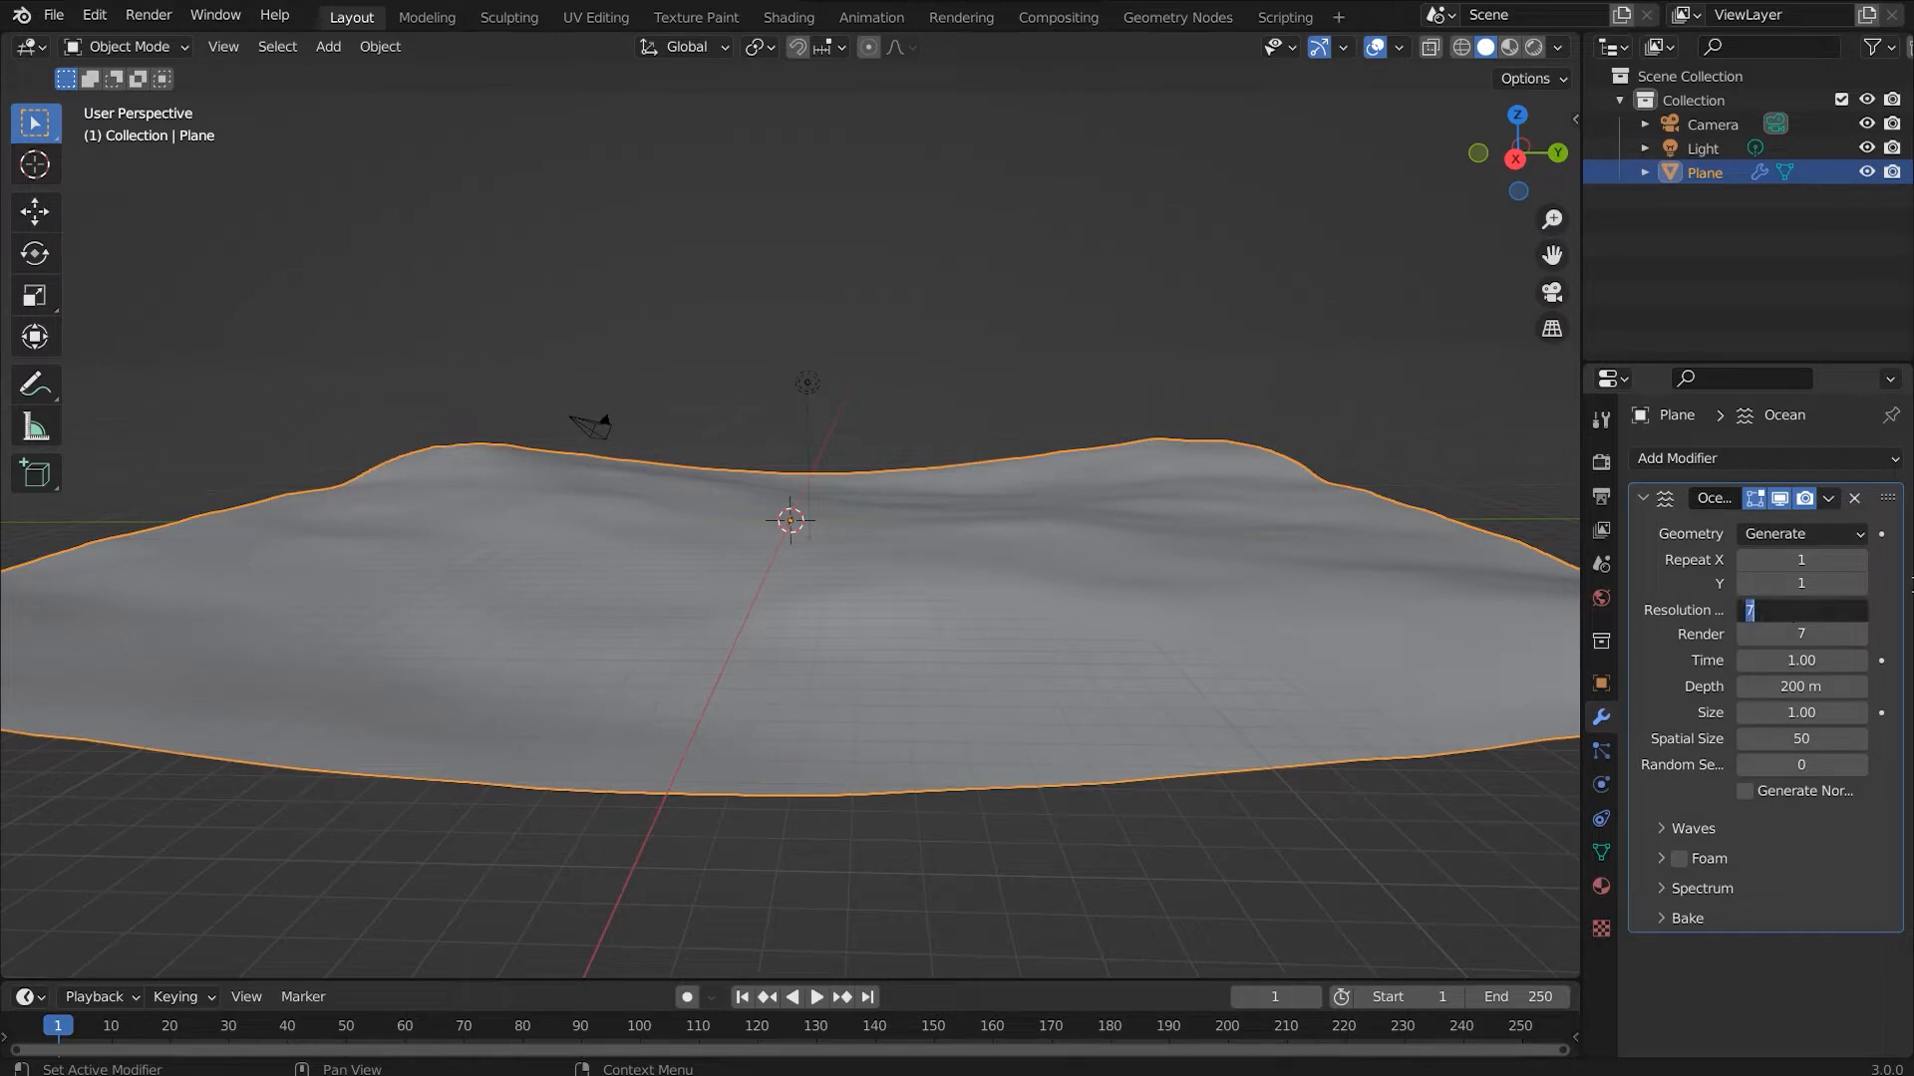
pyautogui.write('20')
pyautogui.press('Return')
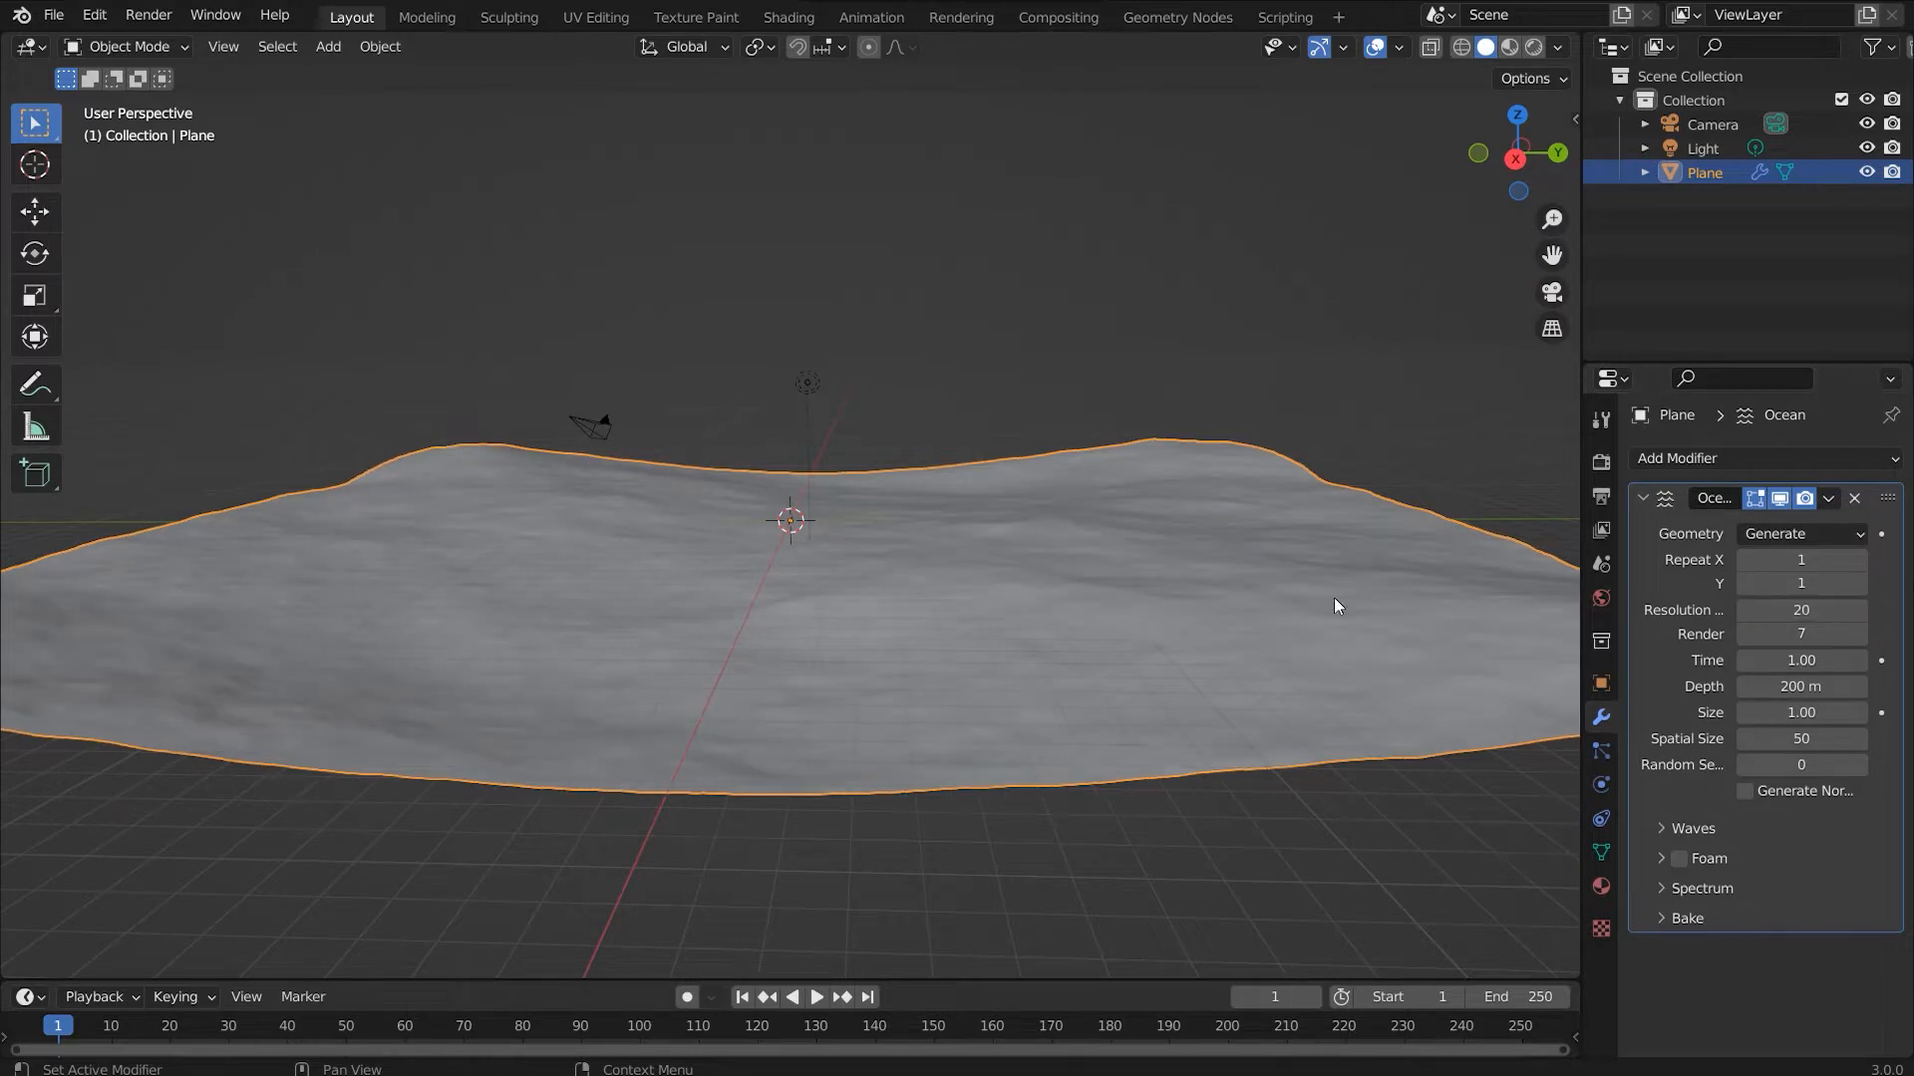
pyautogui.moveTo(1338, 603); pyautogui.dragTo(967, 568, button='middle')
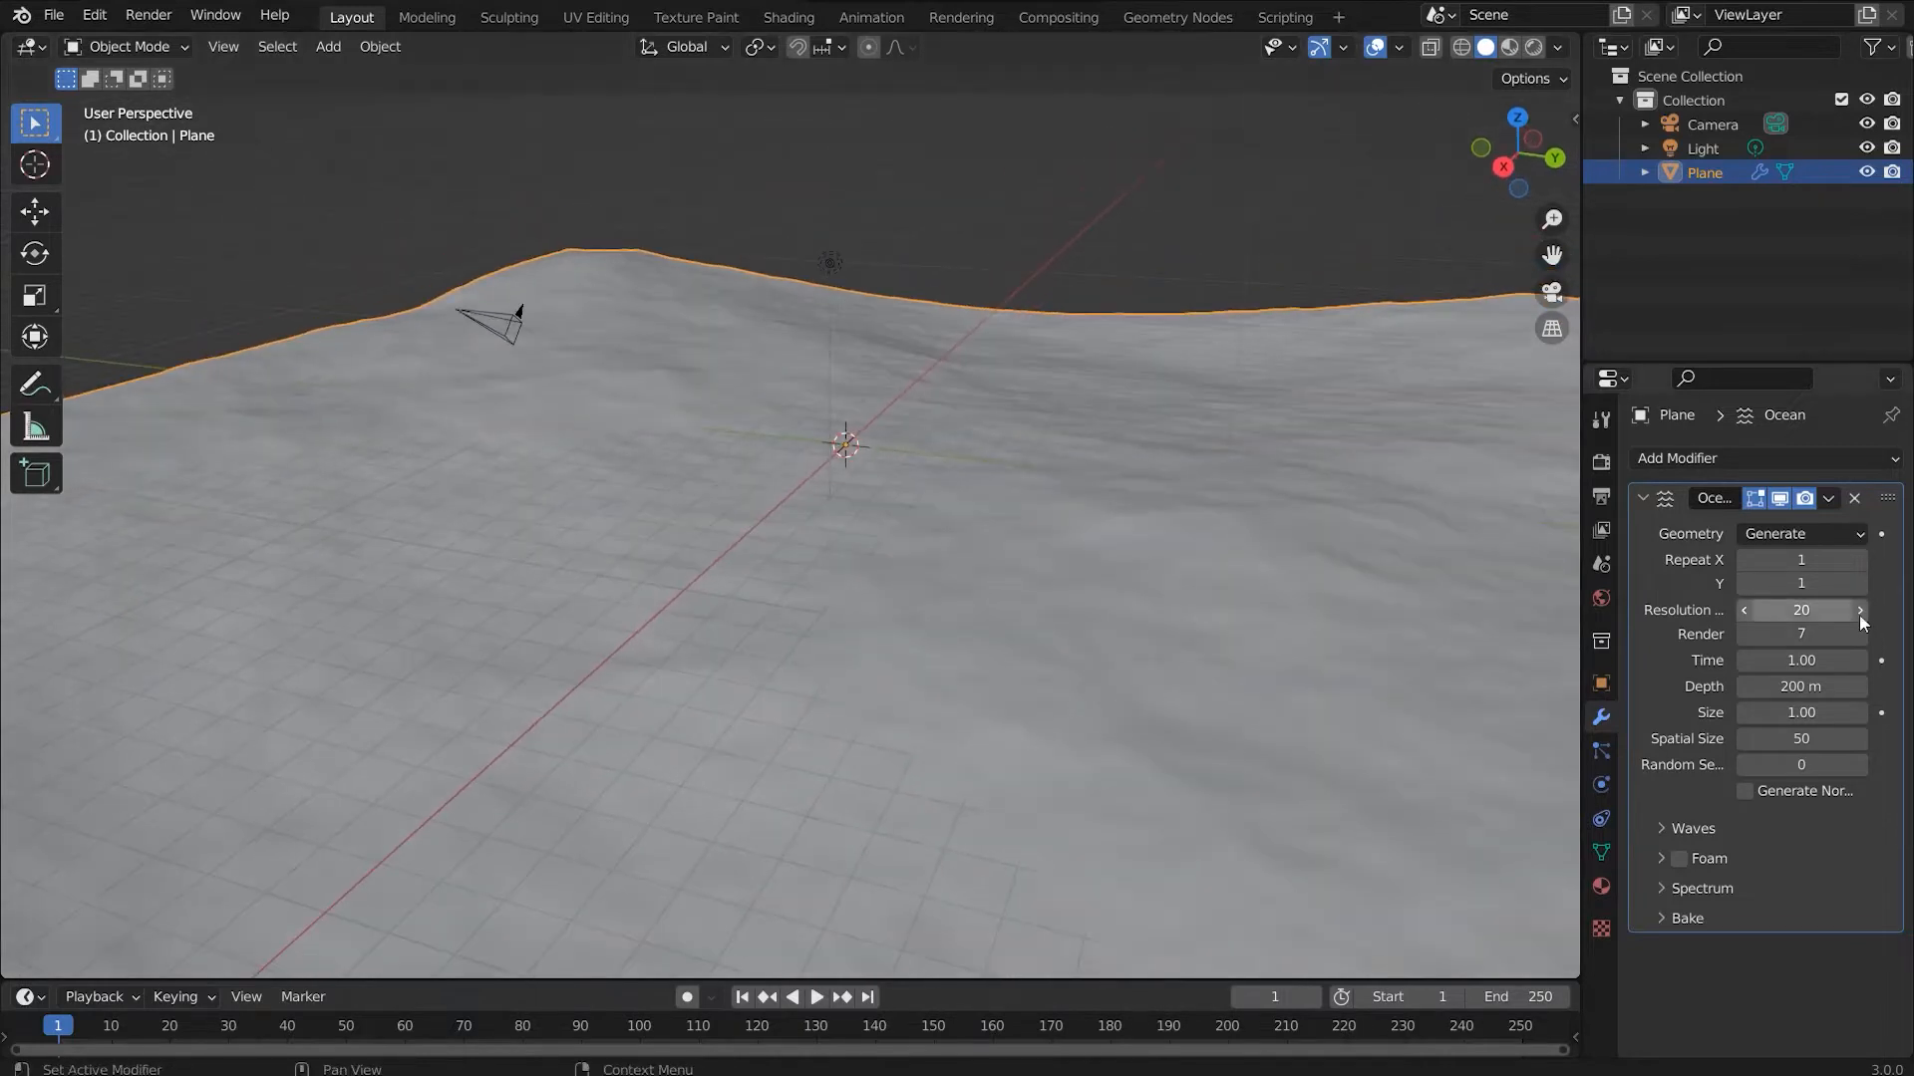
pyautogui.click(1796, 636)
pyautogui.write('25')
pyautogui.press('Return')
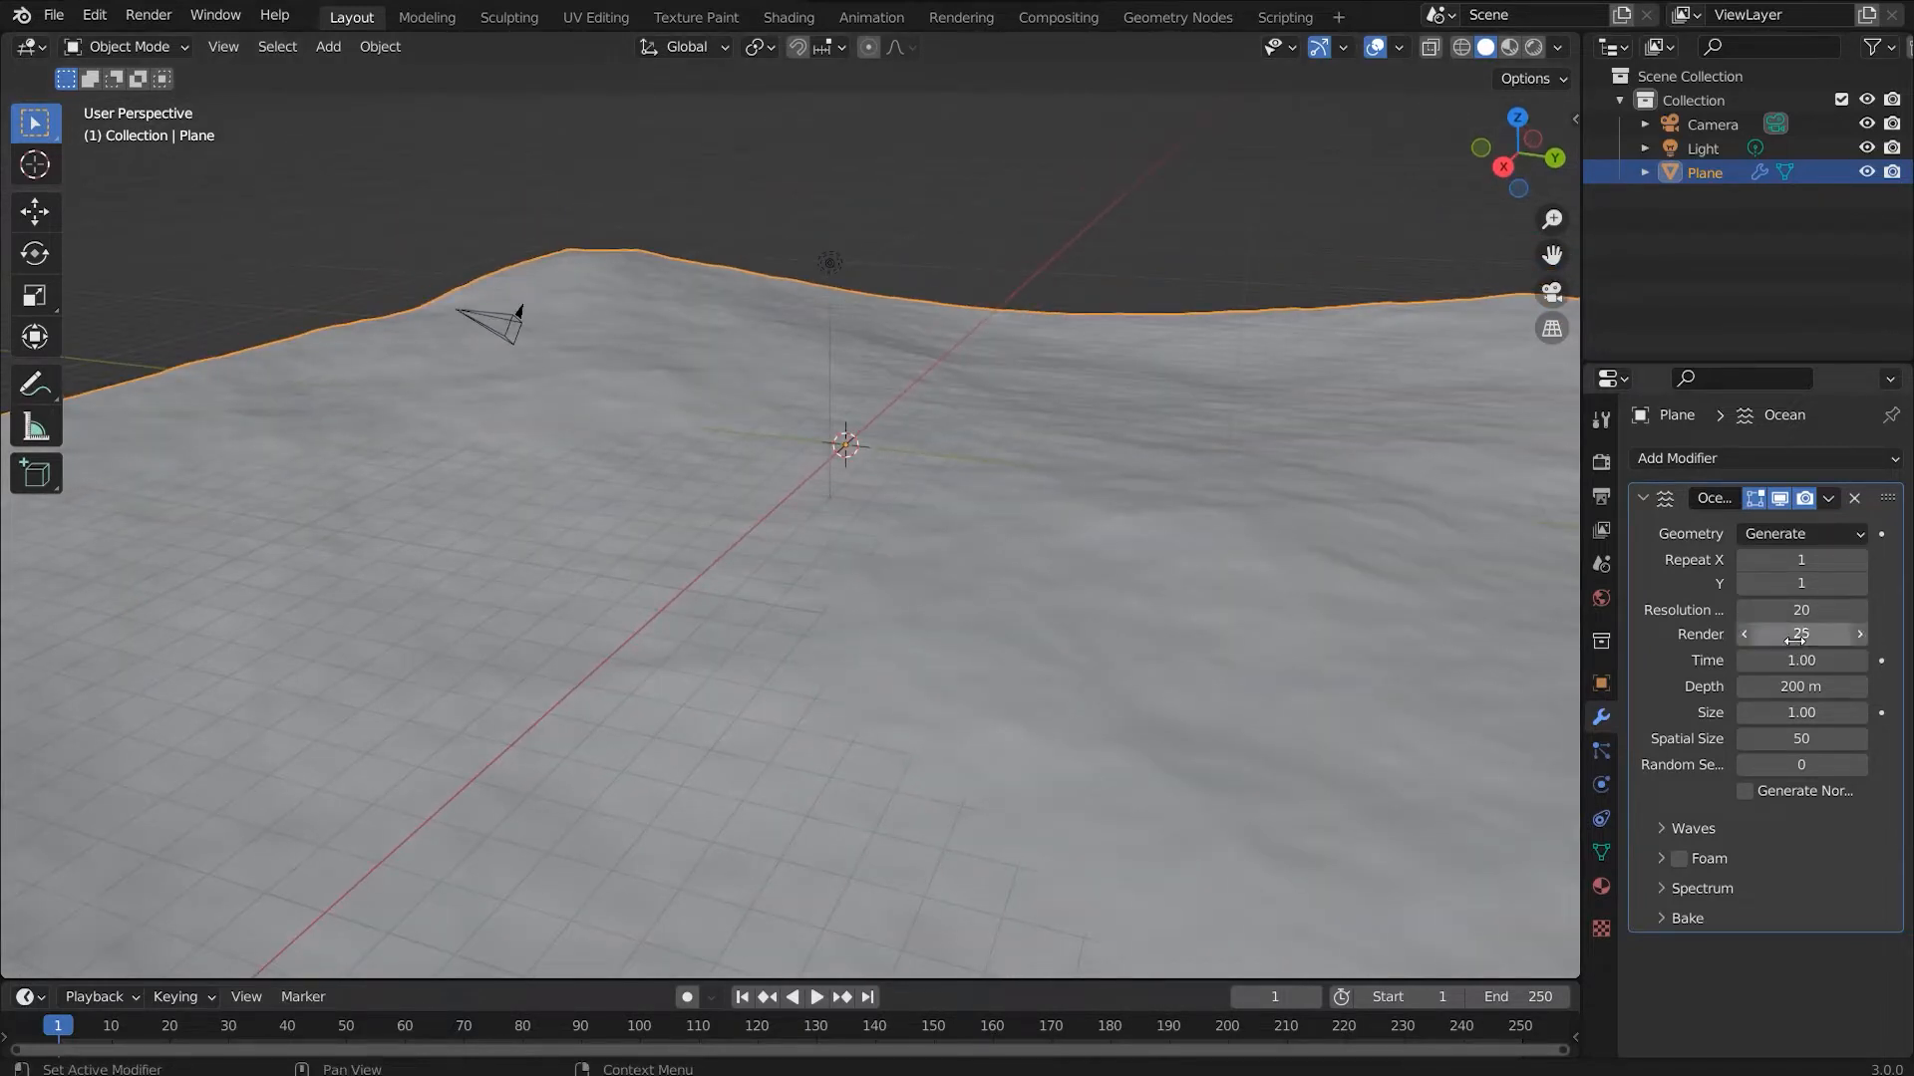
# Step: Lower the Ocean modifier's wave scale to 0.6
pyautogui.click(1658, 829)
pyautogui.click(1799, 865)
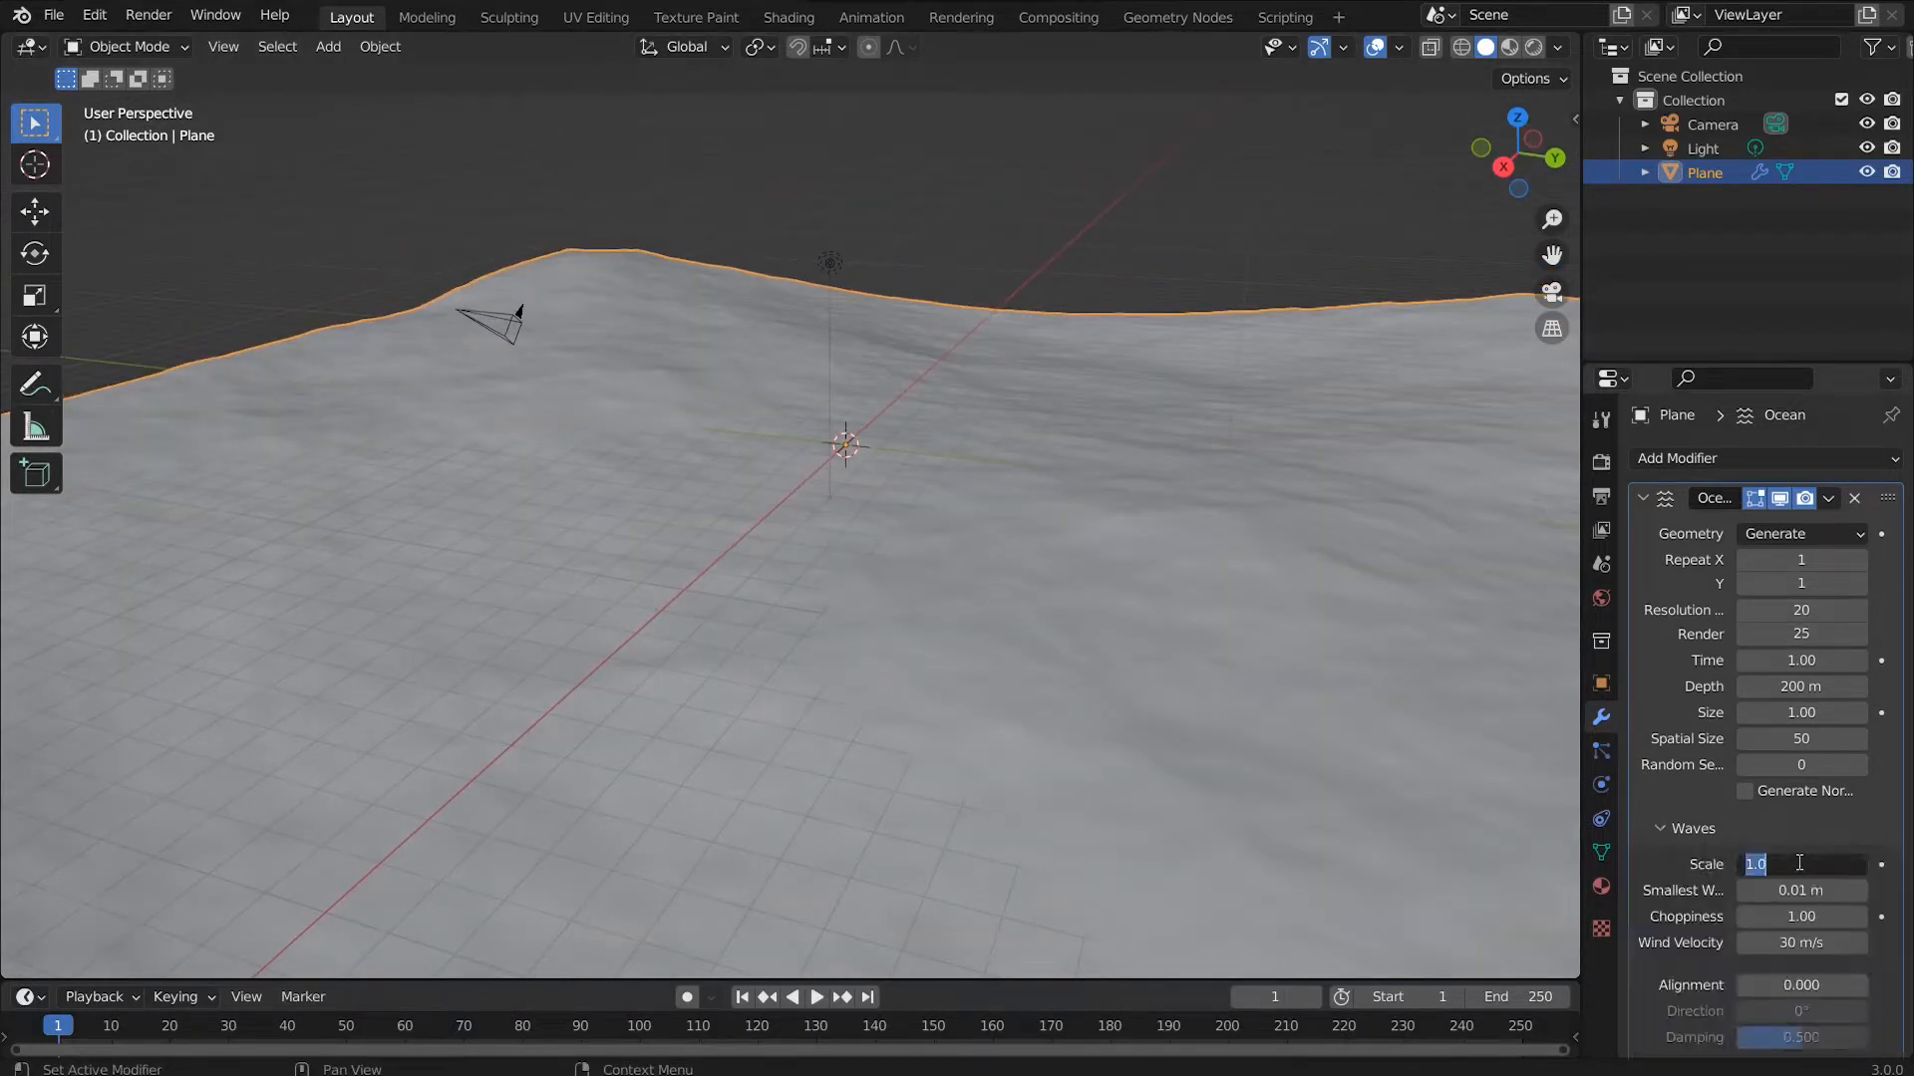
pyautogui.press('BackSpace')
pyautogui.press('Return')
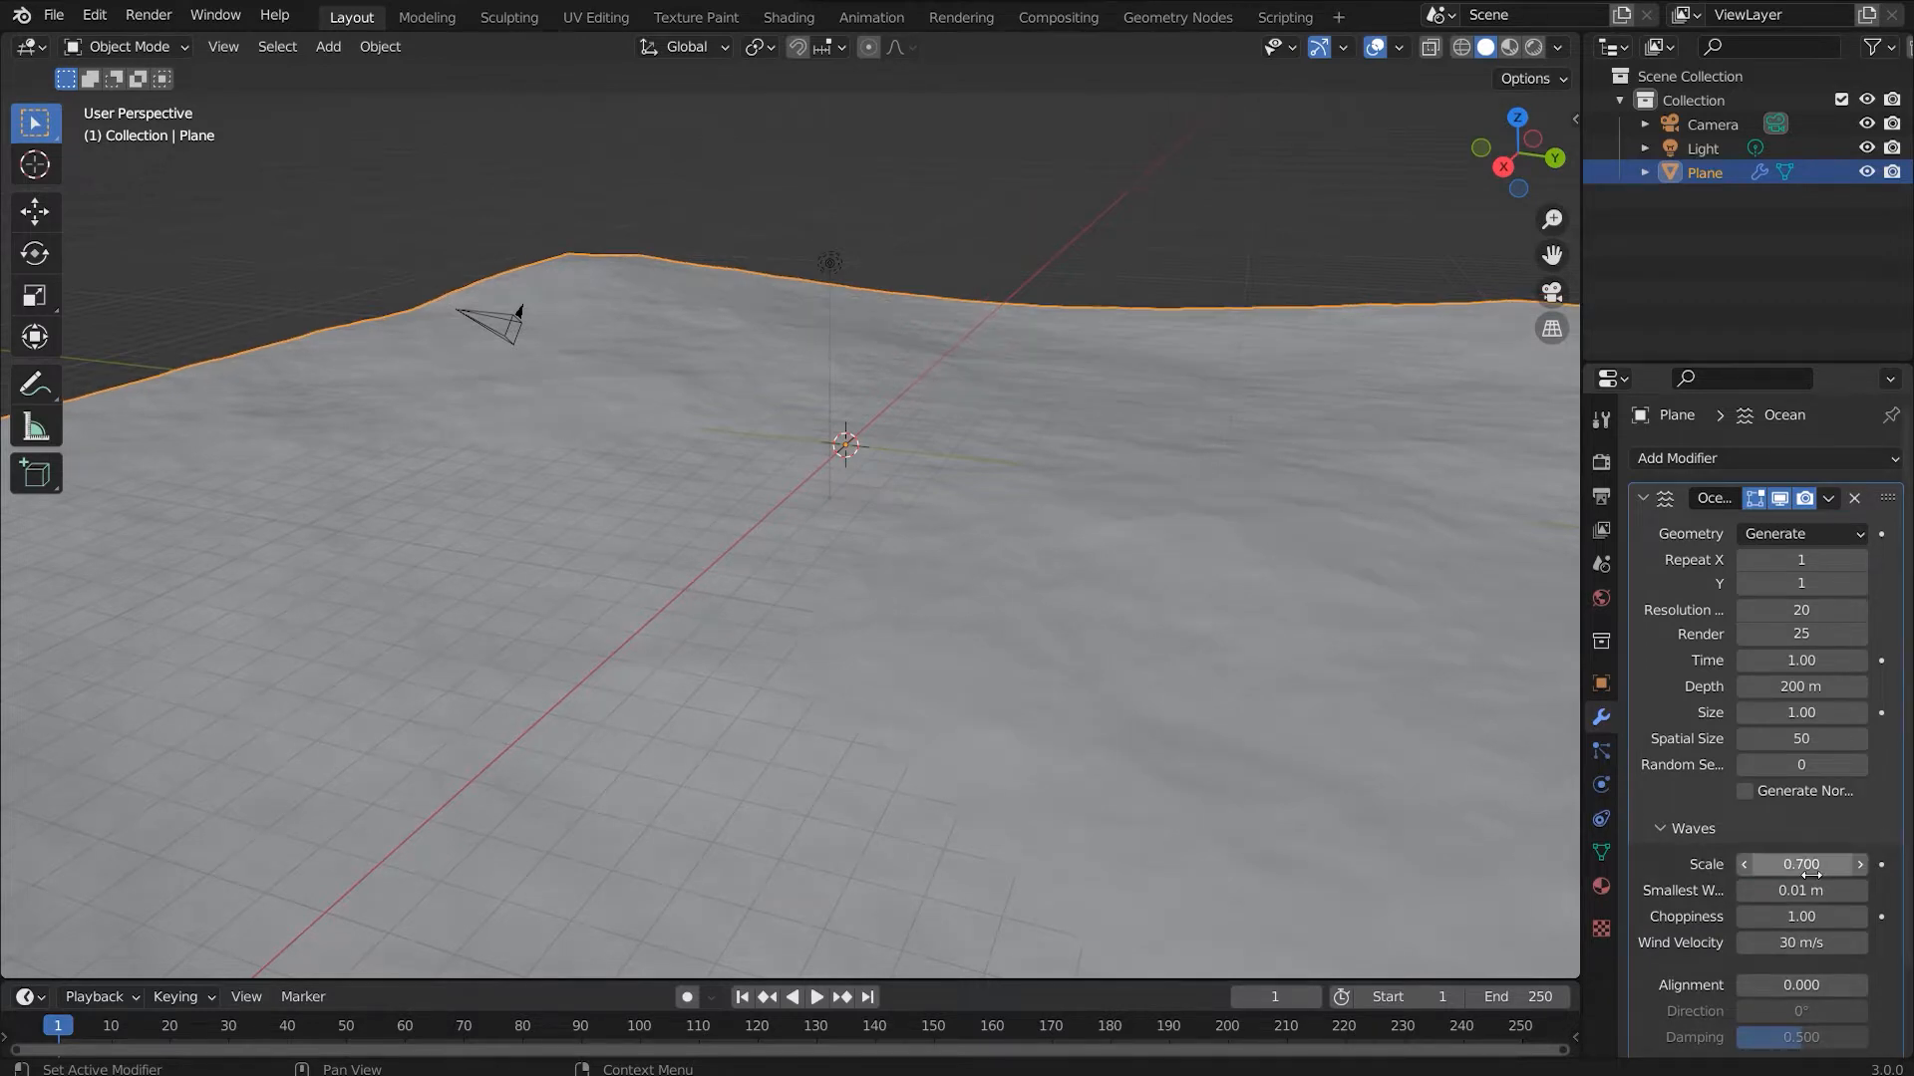
pyautogui.click(1812, 870)
pyautogui.write('.6')
pyautogui.press('Return')
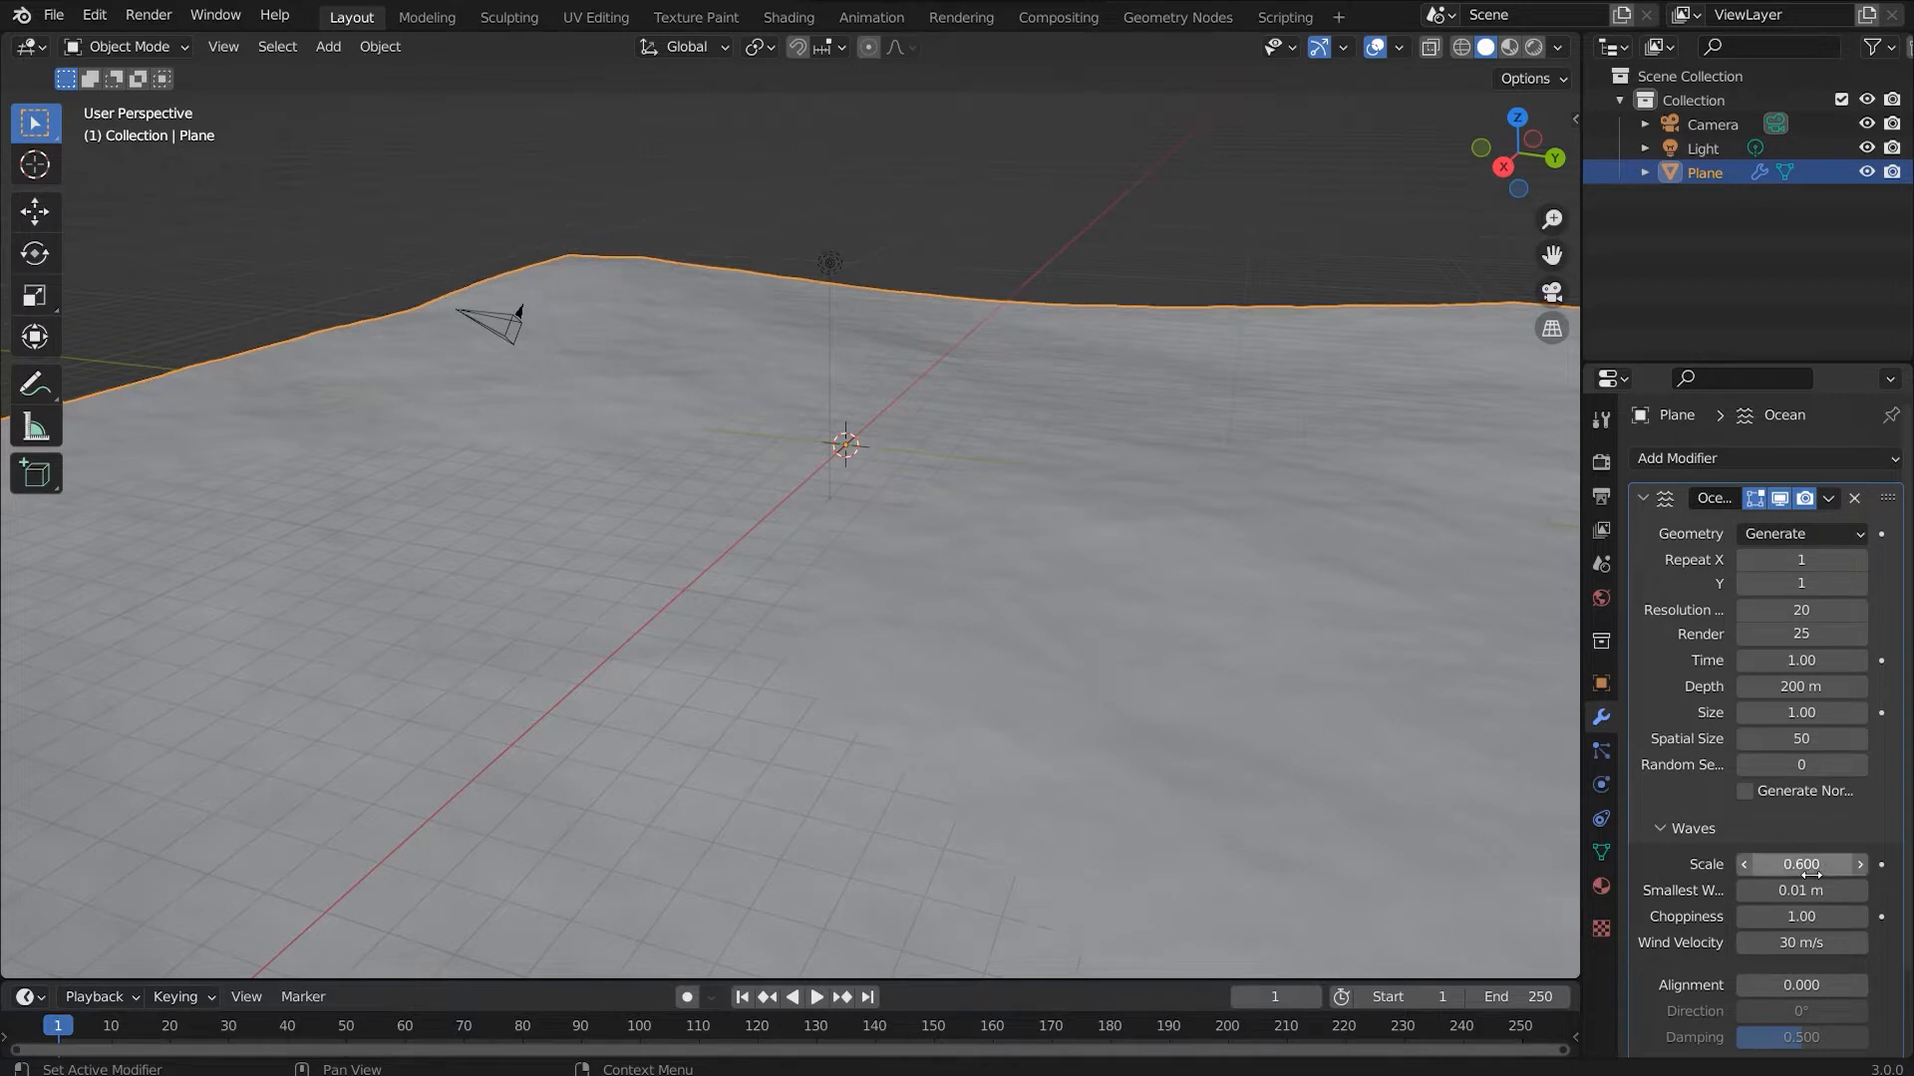
# Step: Split the 3D viewport vertically and turn the new area into a Shader Editor with its sidebar hidden
pyautogui.scroll(-2, 1270, 768)
pyautogui.moveTo(1273, 769); pyautogui.dragTo(1057, 688, button='middle')
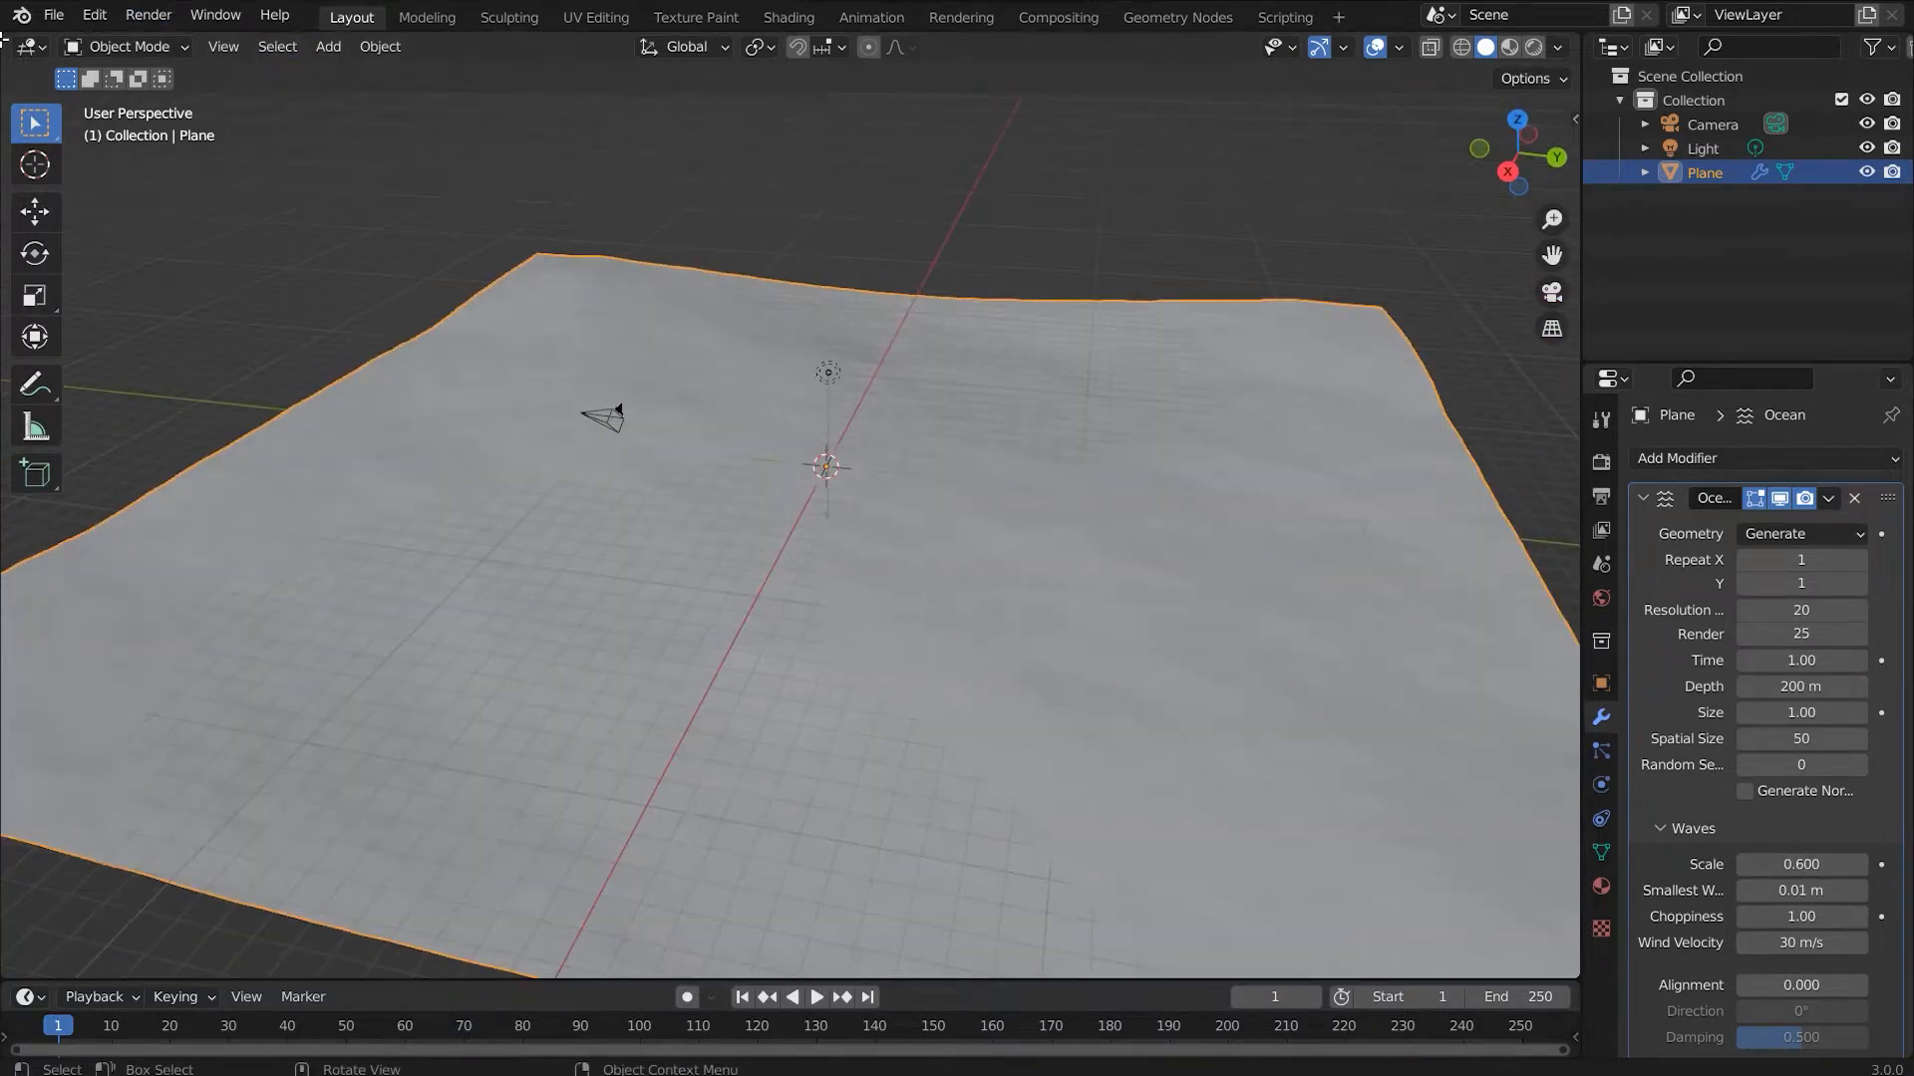
pyautogui.moveTo(4, 38); pyautogui.dragTo(706, 159)
pyautogui.click(32, 46)
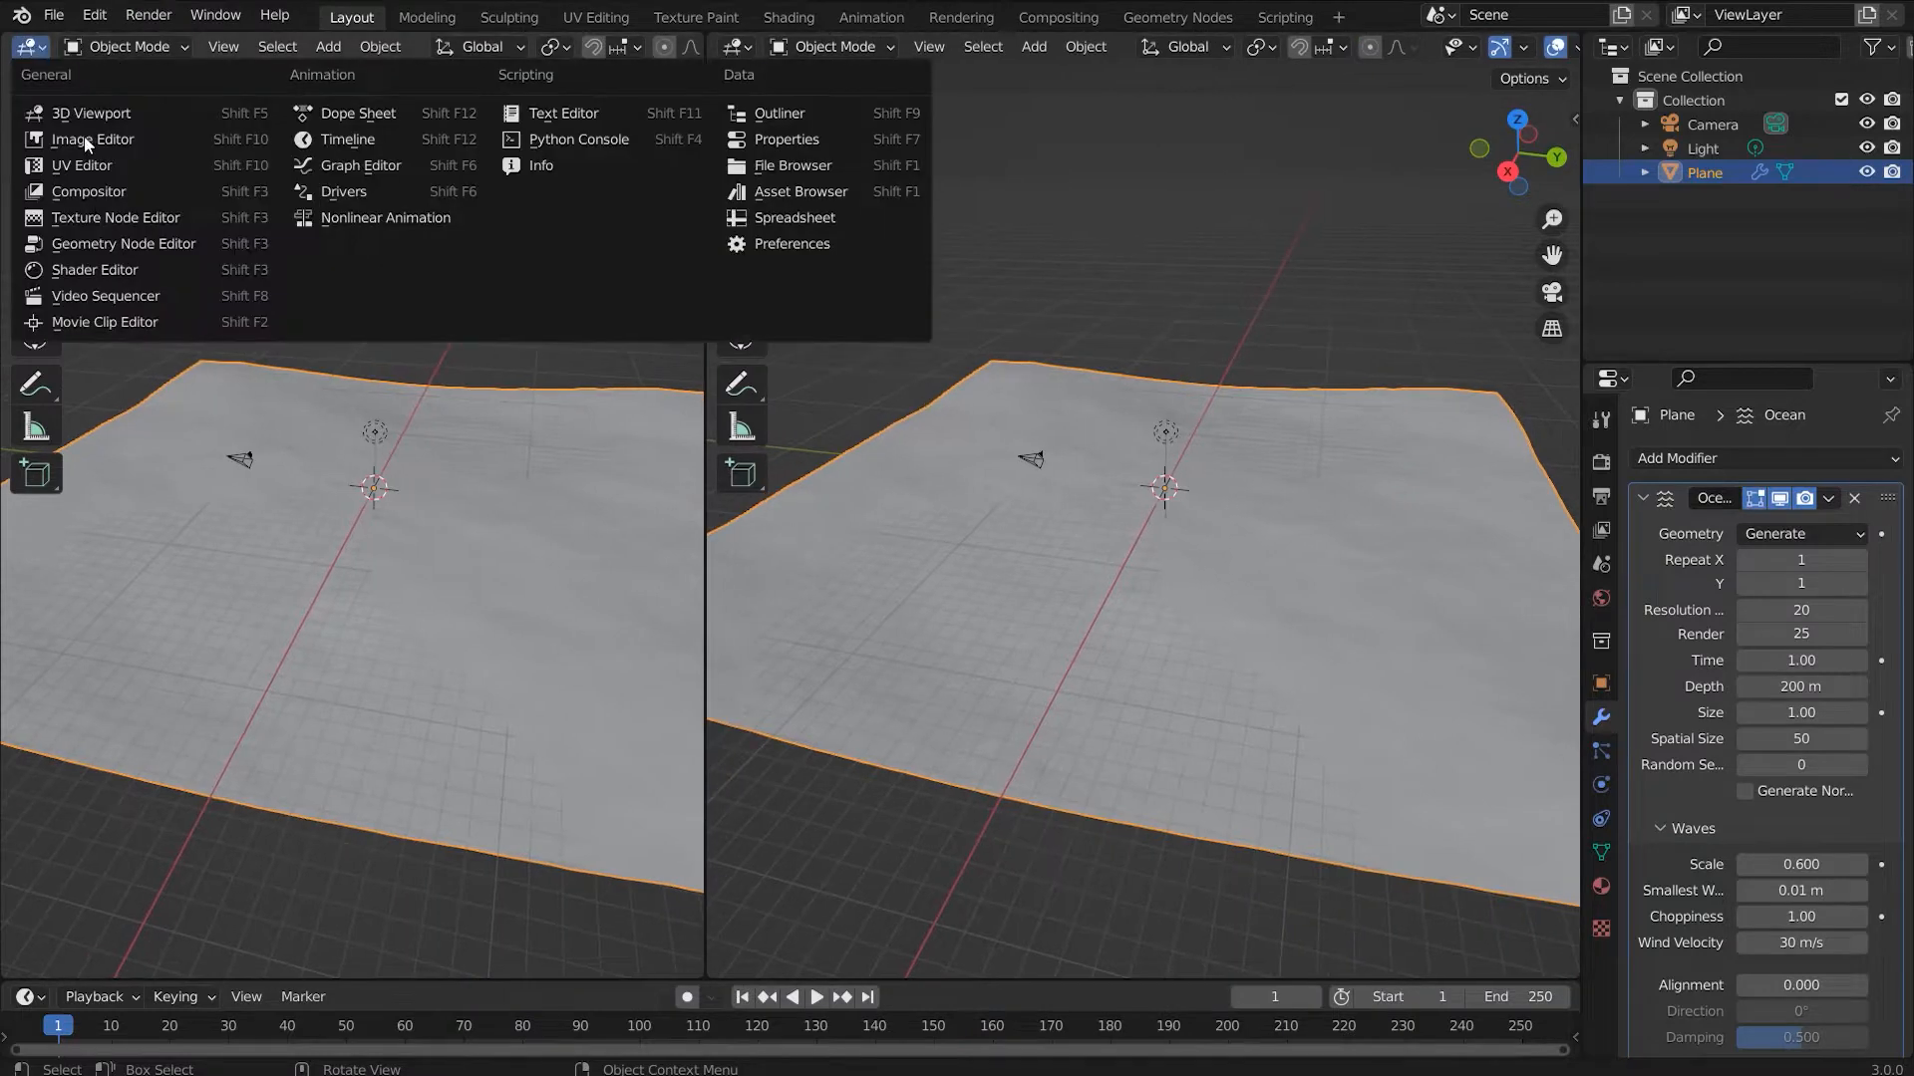
pyautogui.click(143, 274)
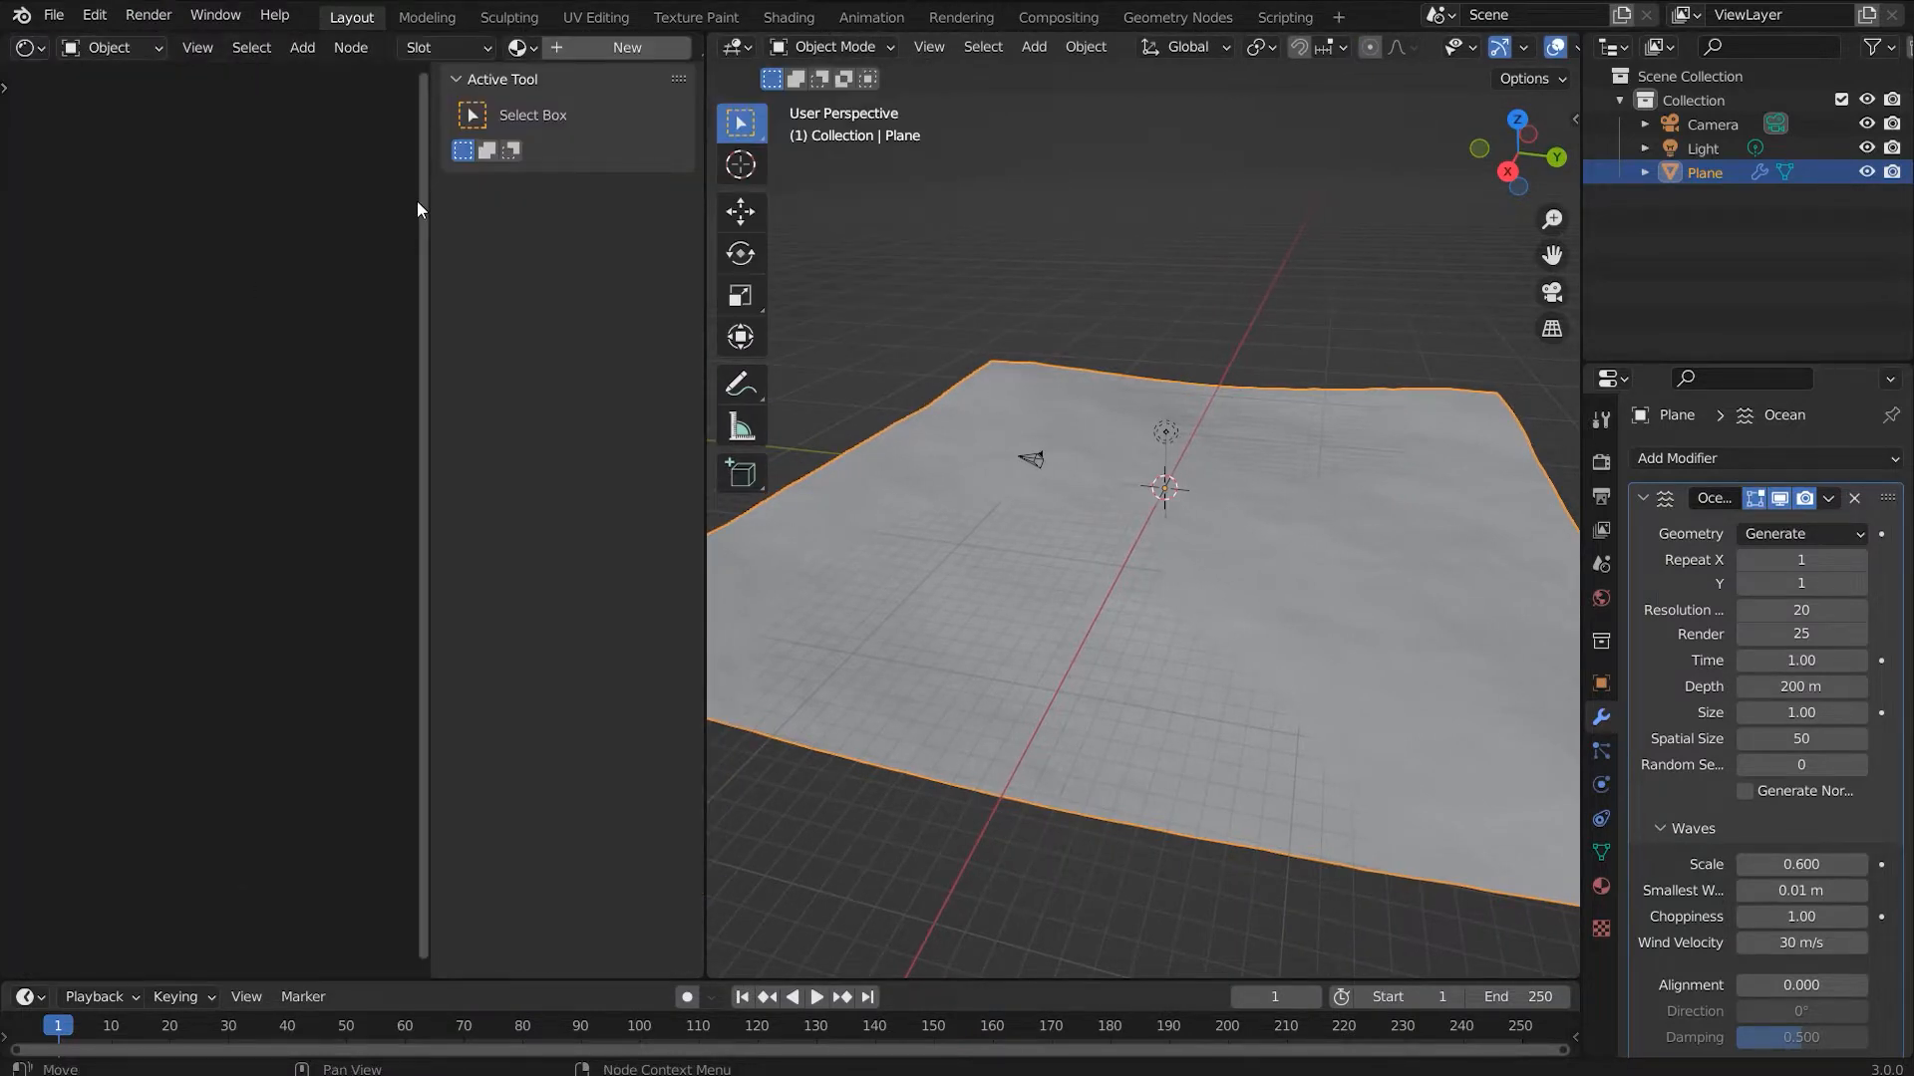
pyautogui.press('n')
# Step: Create a new material on the plane and name it "ocean"
pyautogui.click(1601, 888)
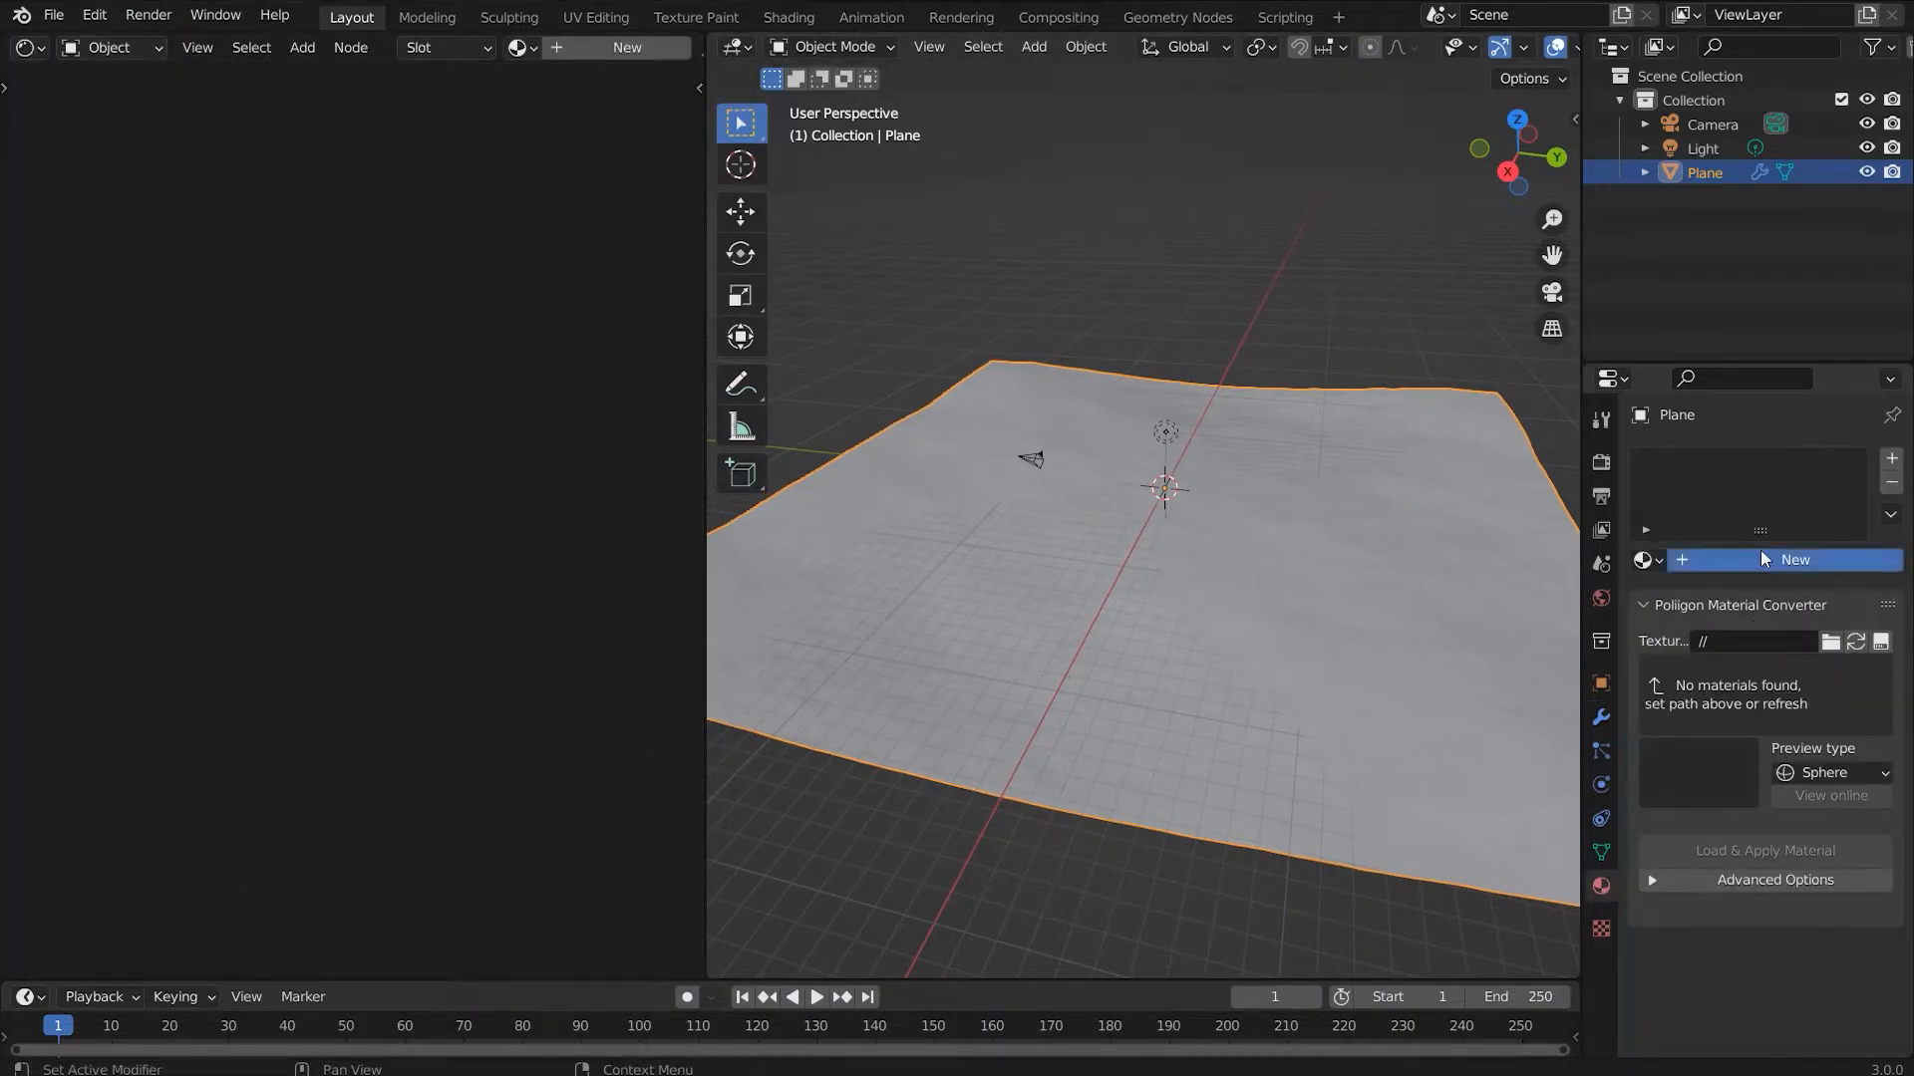
pyautogui.click(1681, 560)
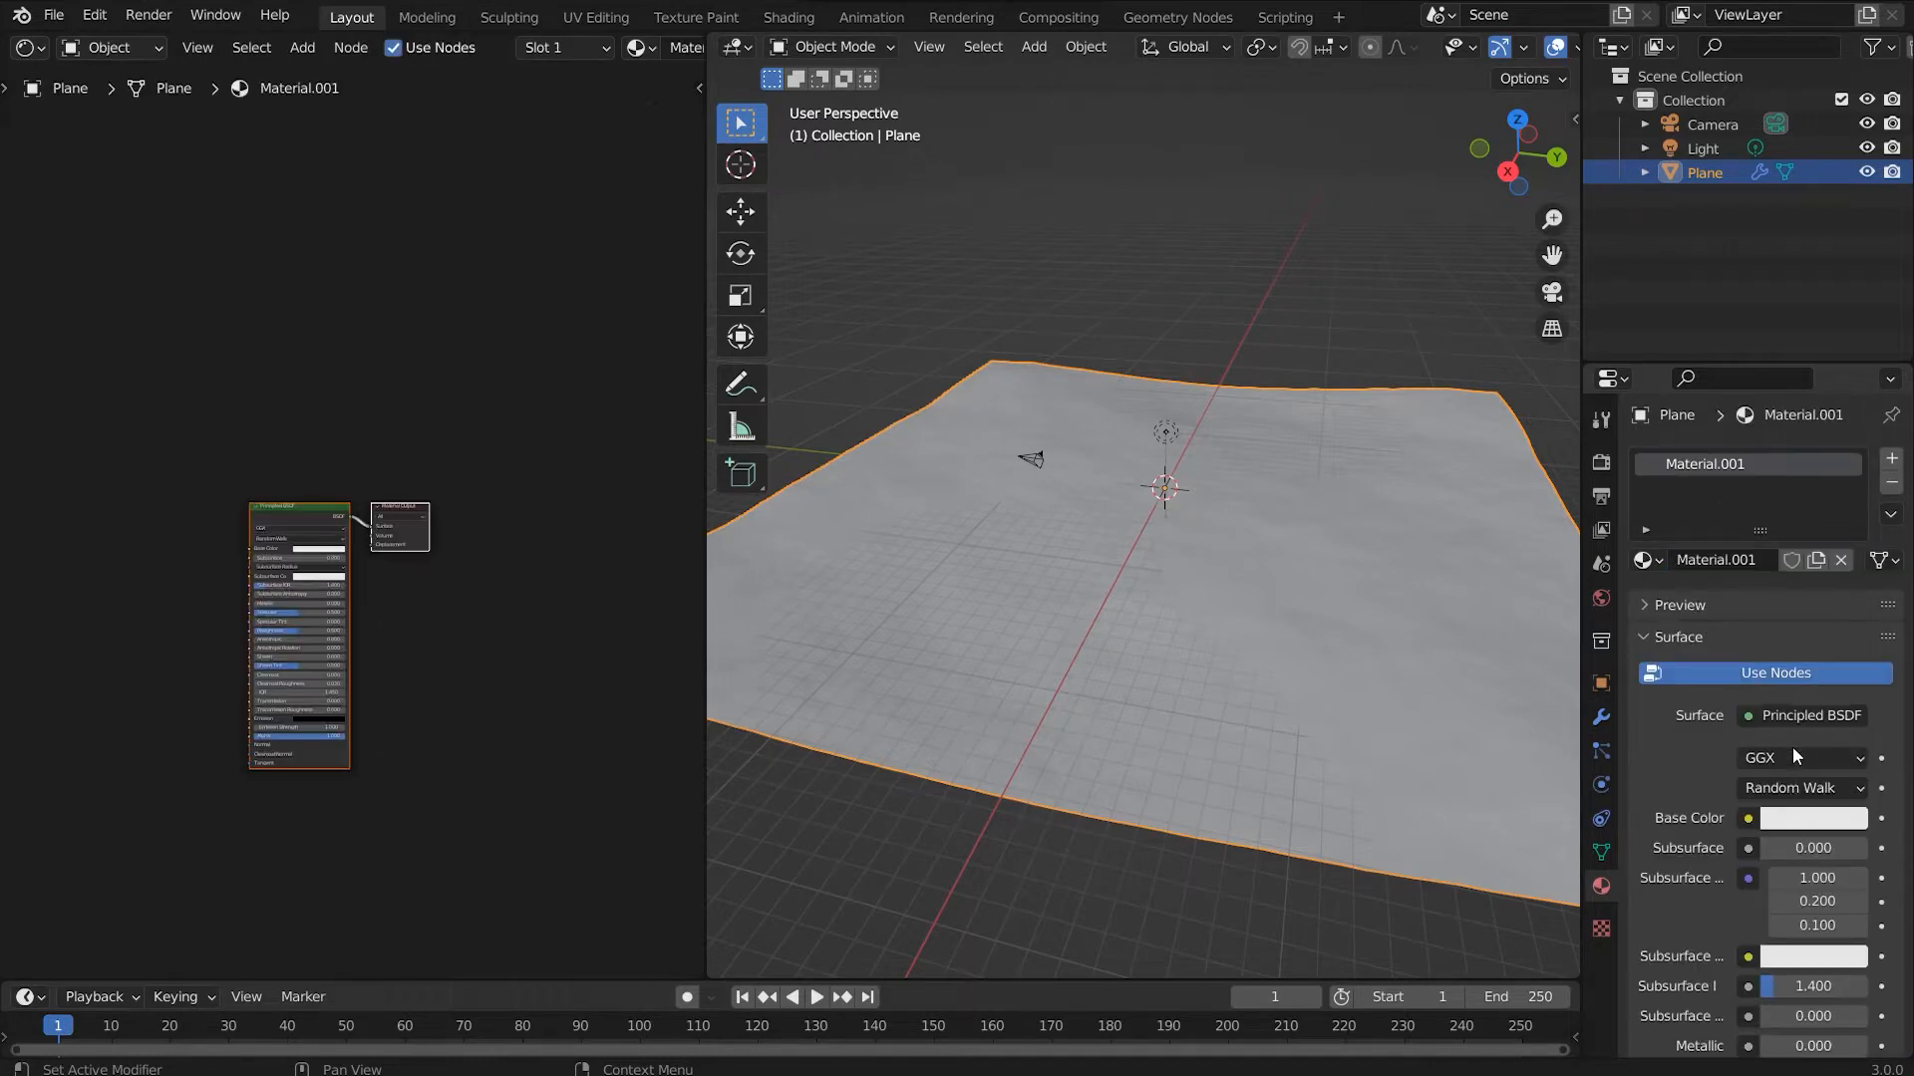
pyautogui.doubleClick(1722, 464)
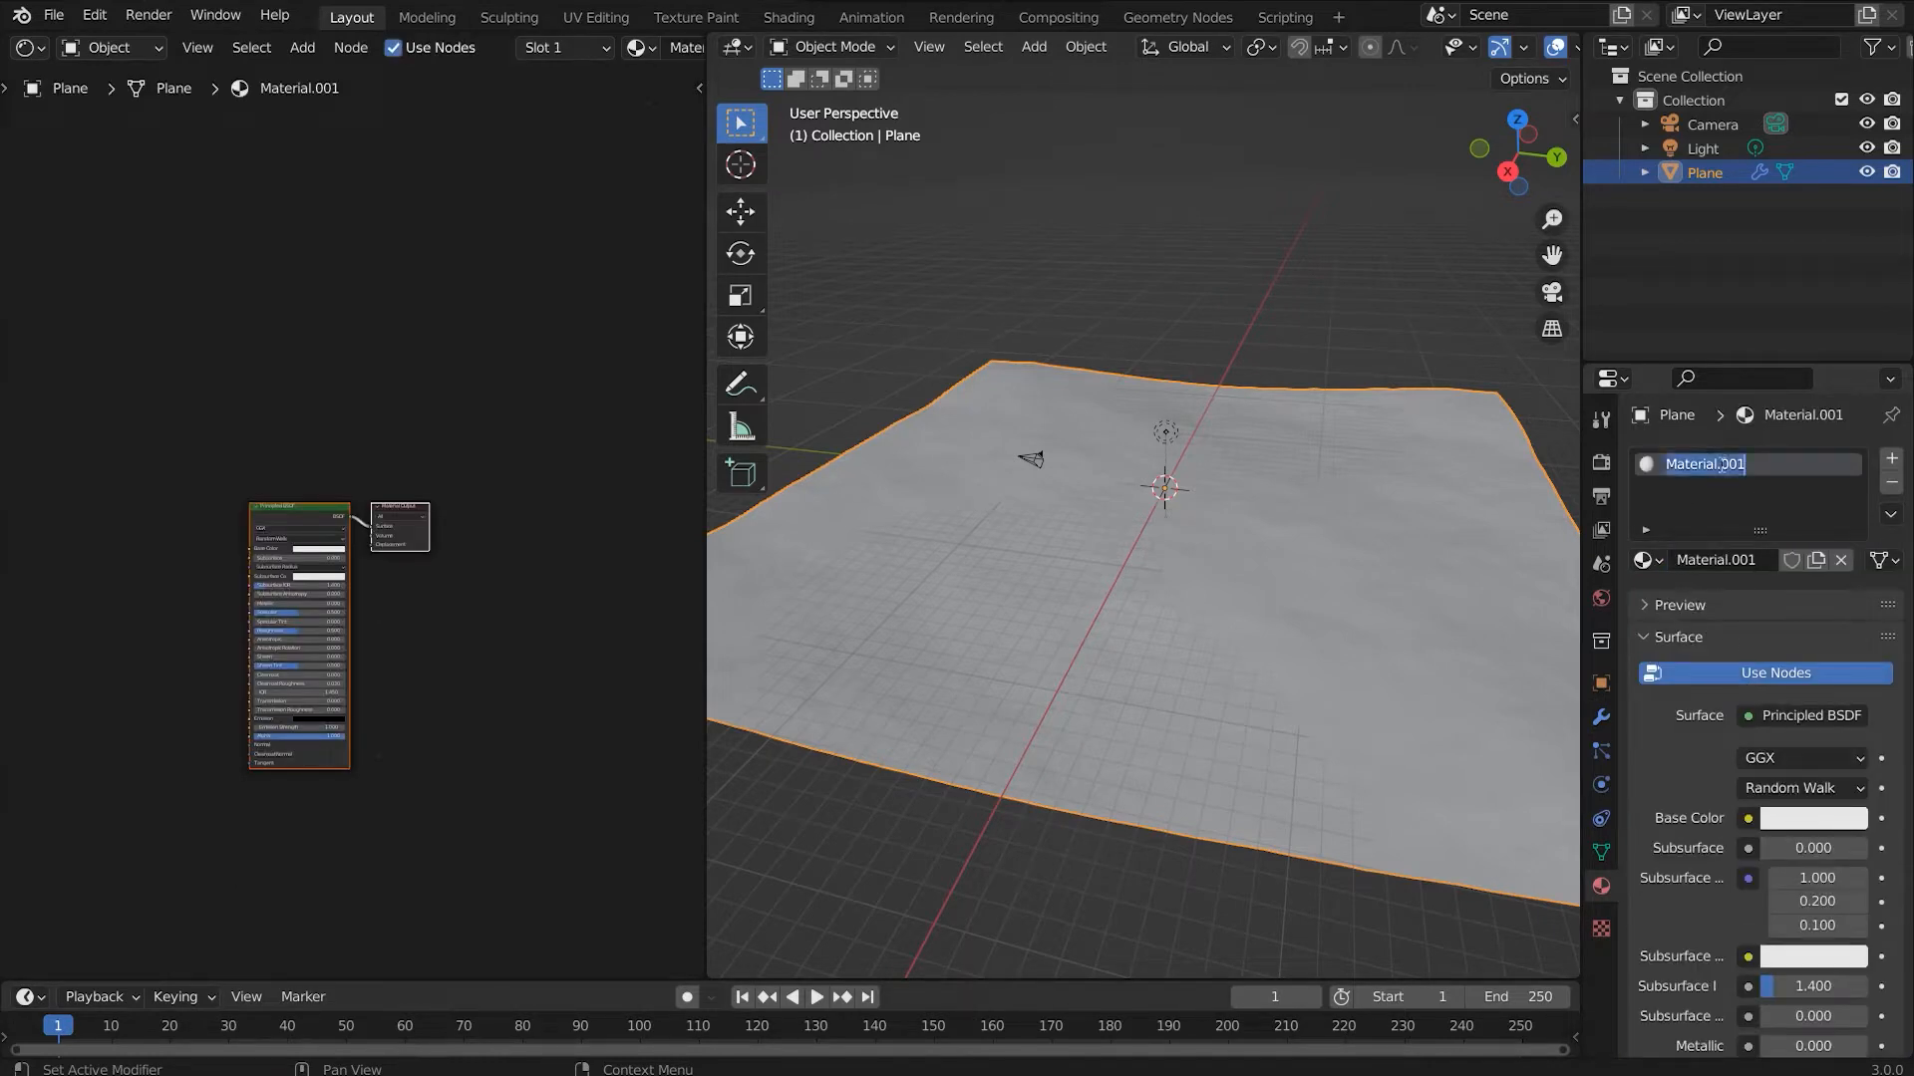
pyautogui.write('ocean')
pyautogui.press('Return')
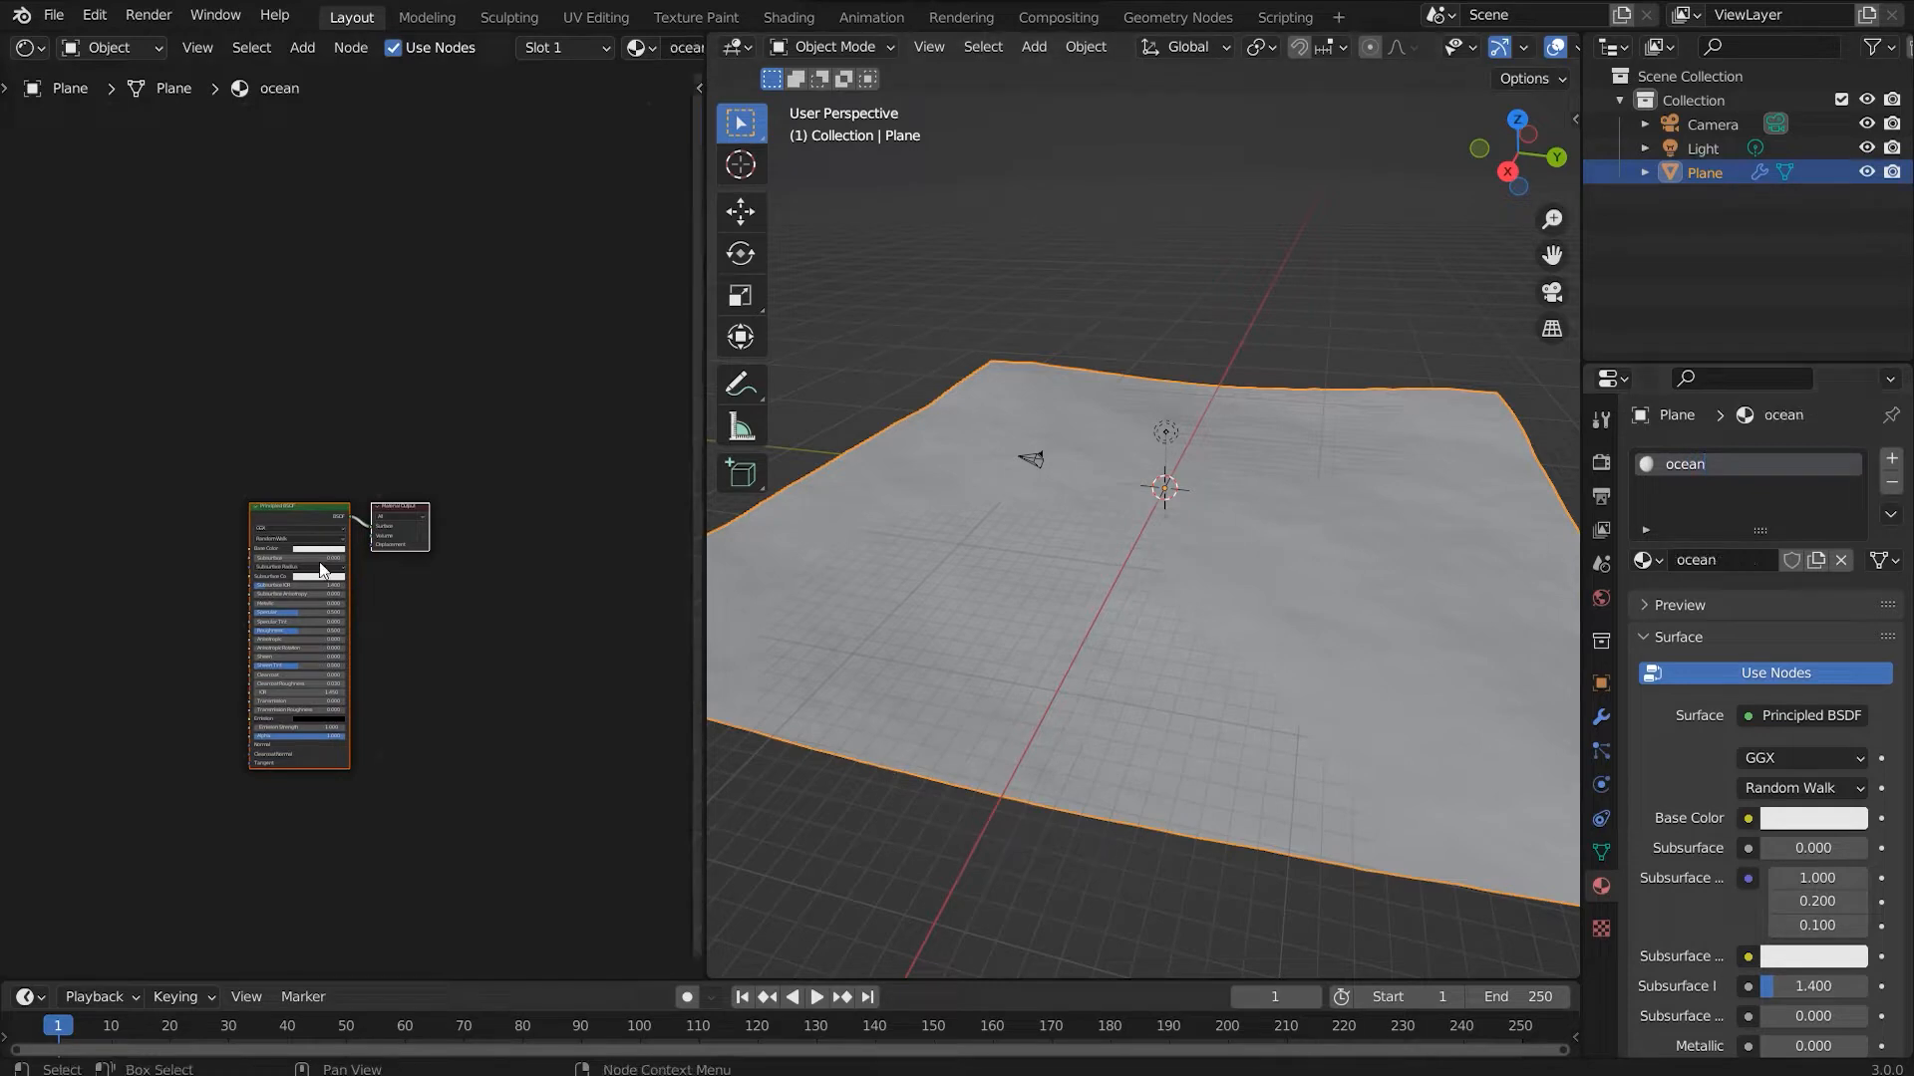
# Step: Replace the Principled BSDF with a Glass BSDF node connected to the Material Output's Surface input
pyautogui.scroll(3, 392, 457)
pyautogui.click(421, 431)
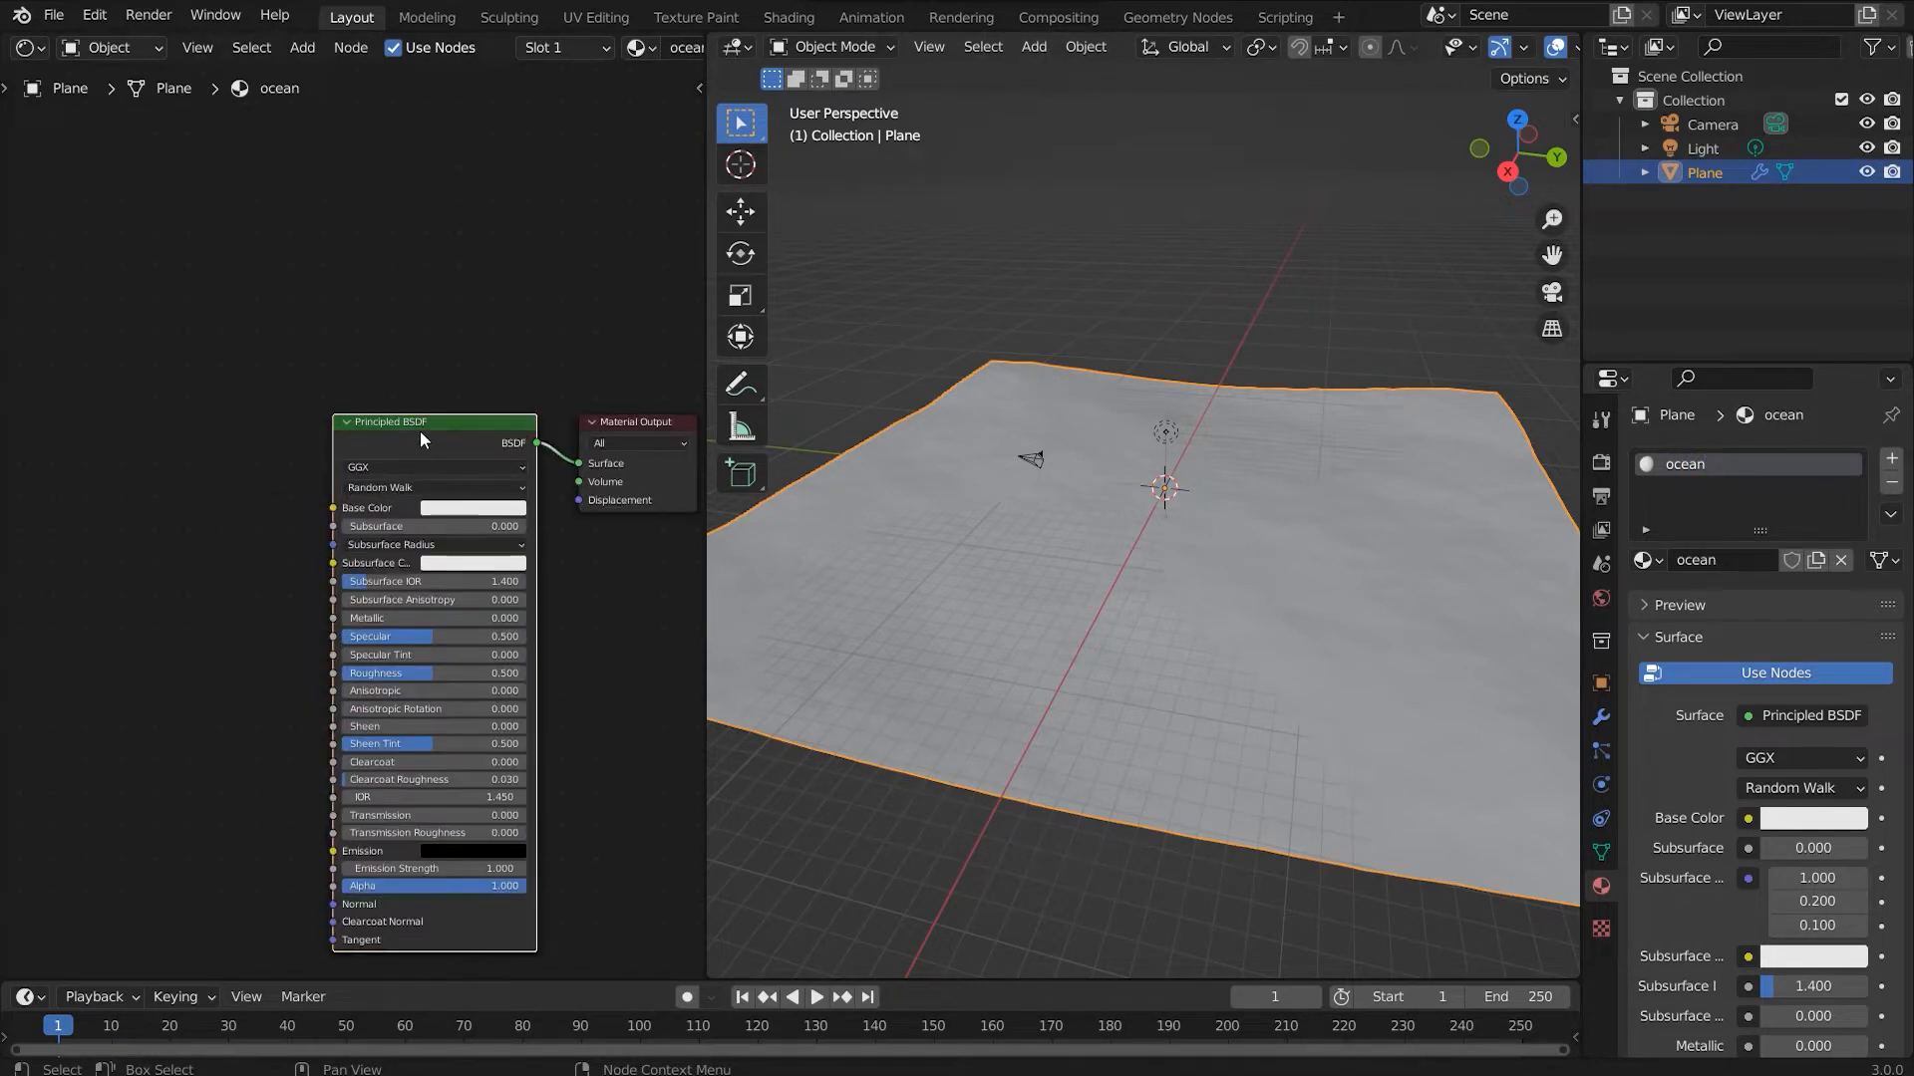
pyautogui.press('x')
pyautogui.hotkey('shift', 'a')
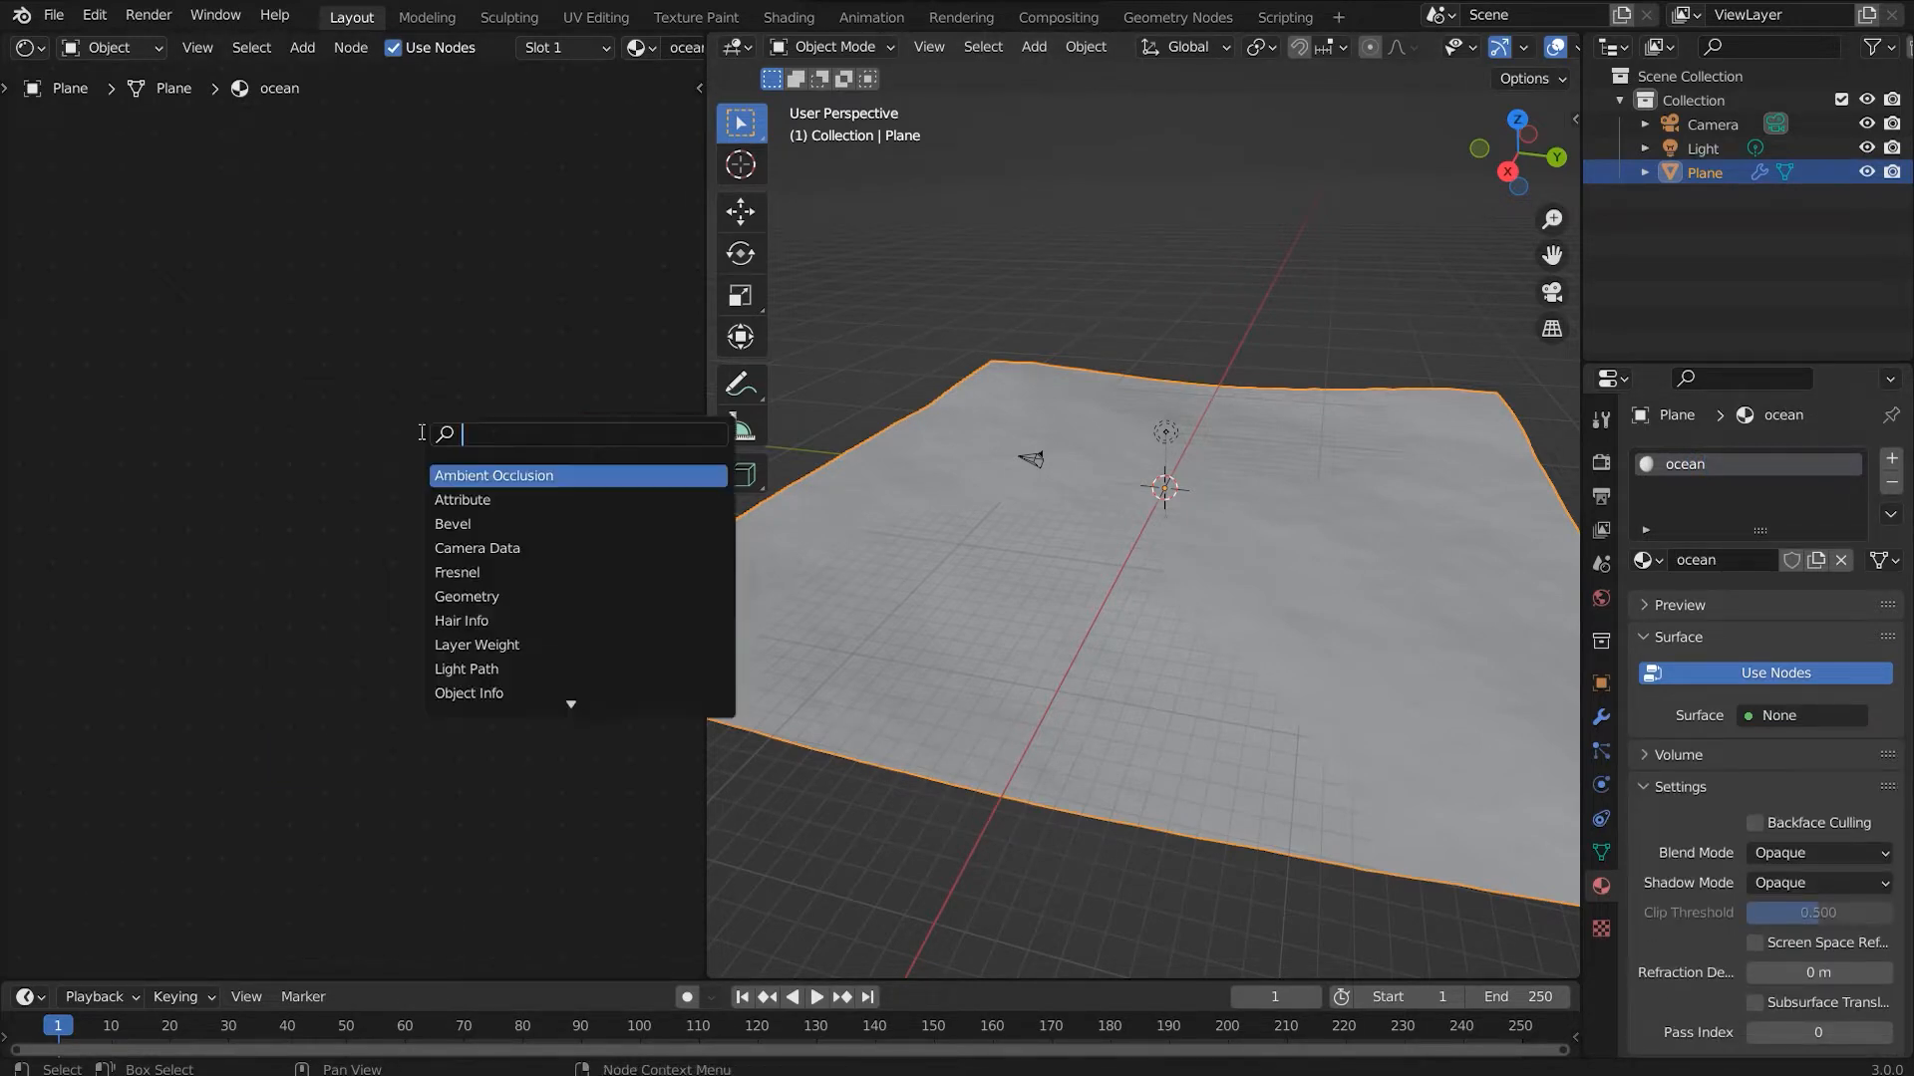
pyautogui.write('glas')
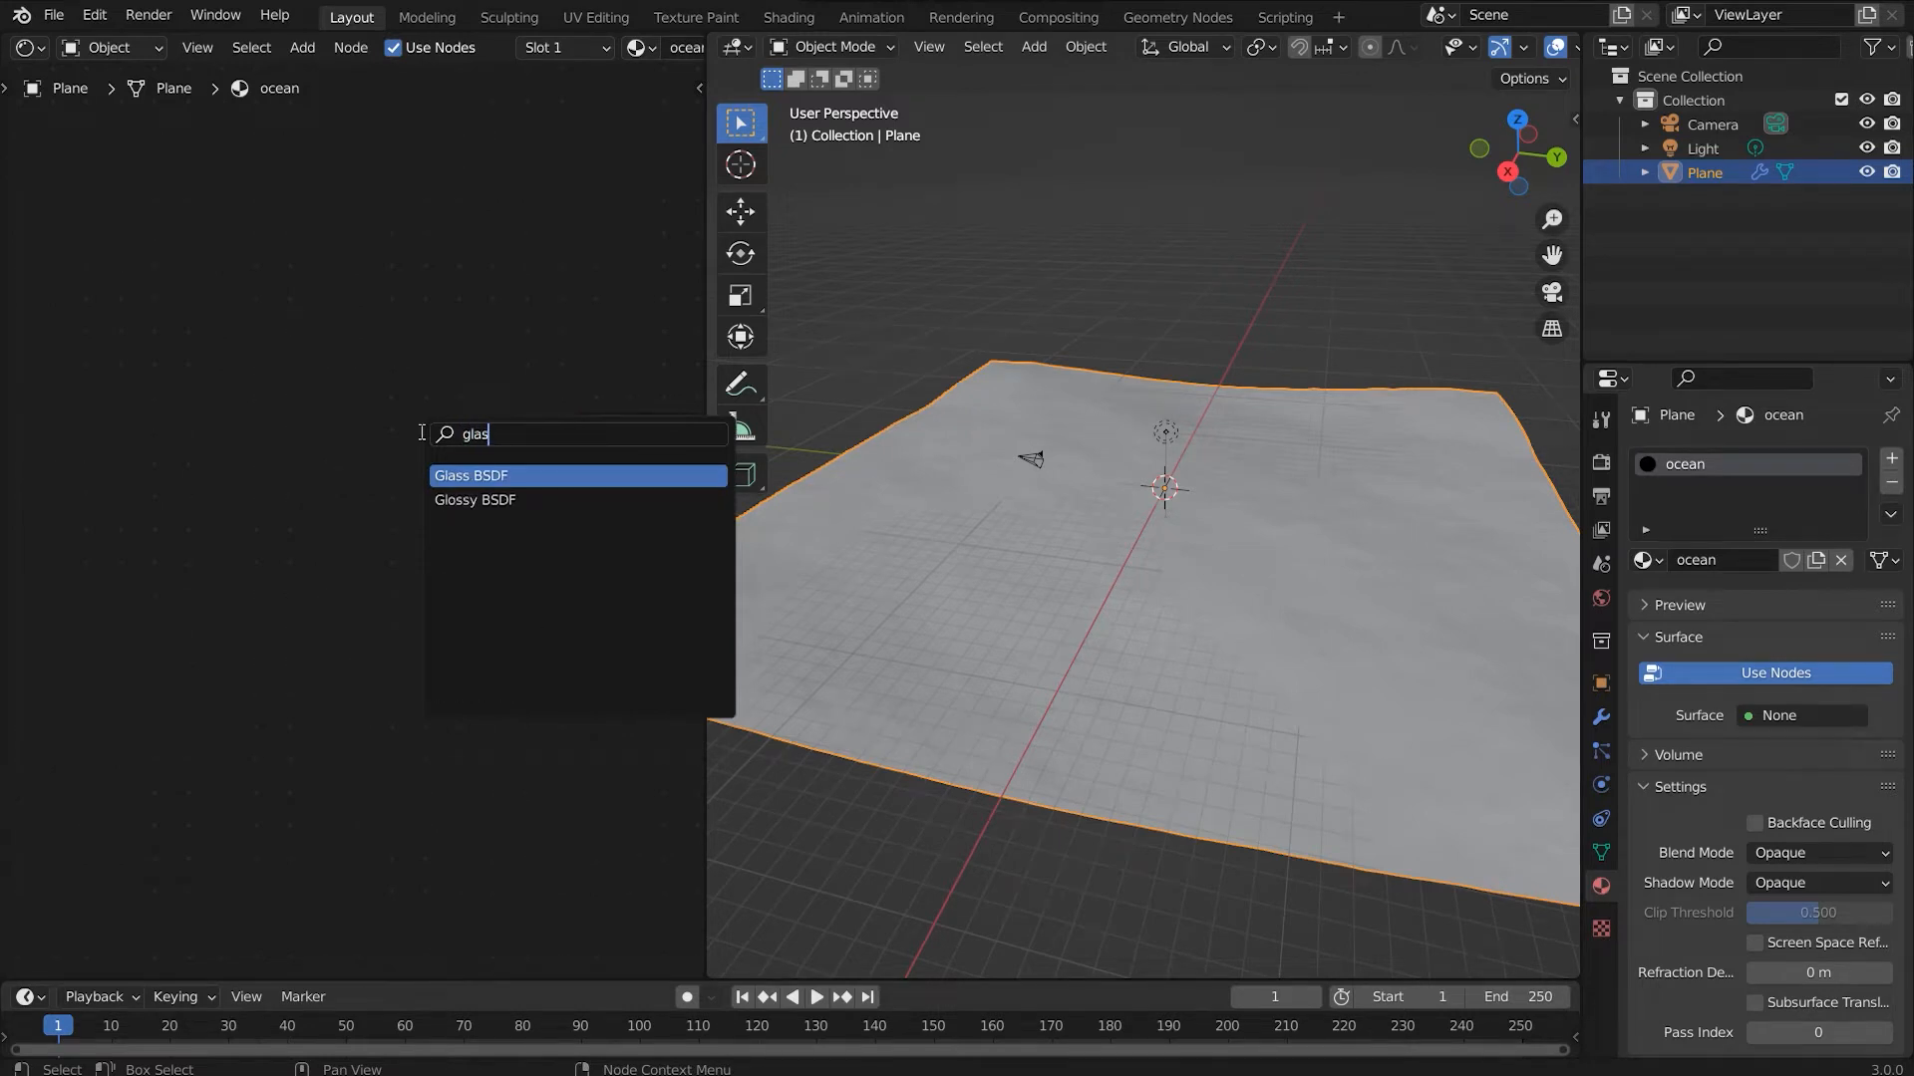
pyautogui.press('Return')
pyautogui.click(355, 363)
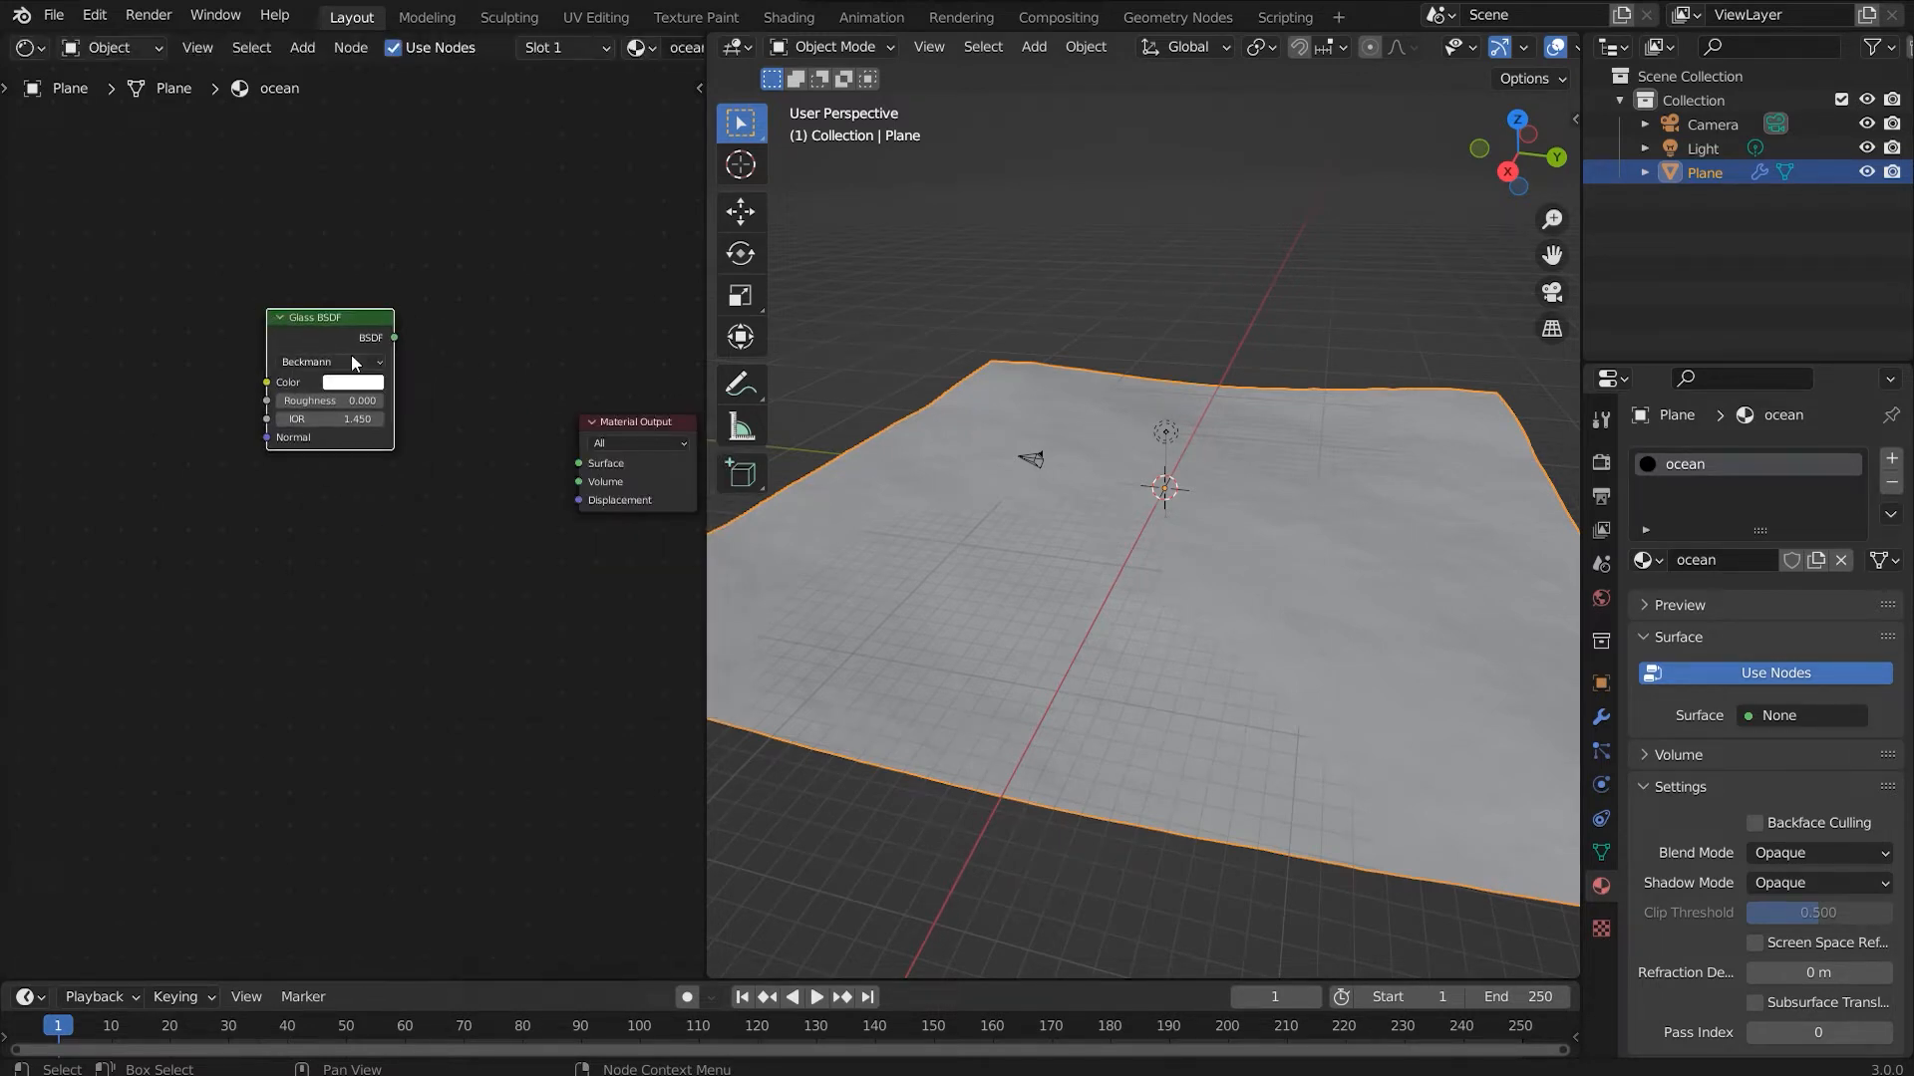
pyautogui.moveTo(397, 337); pyautogui.dragTo(578, 463)
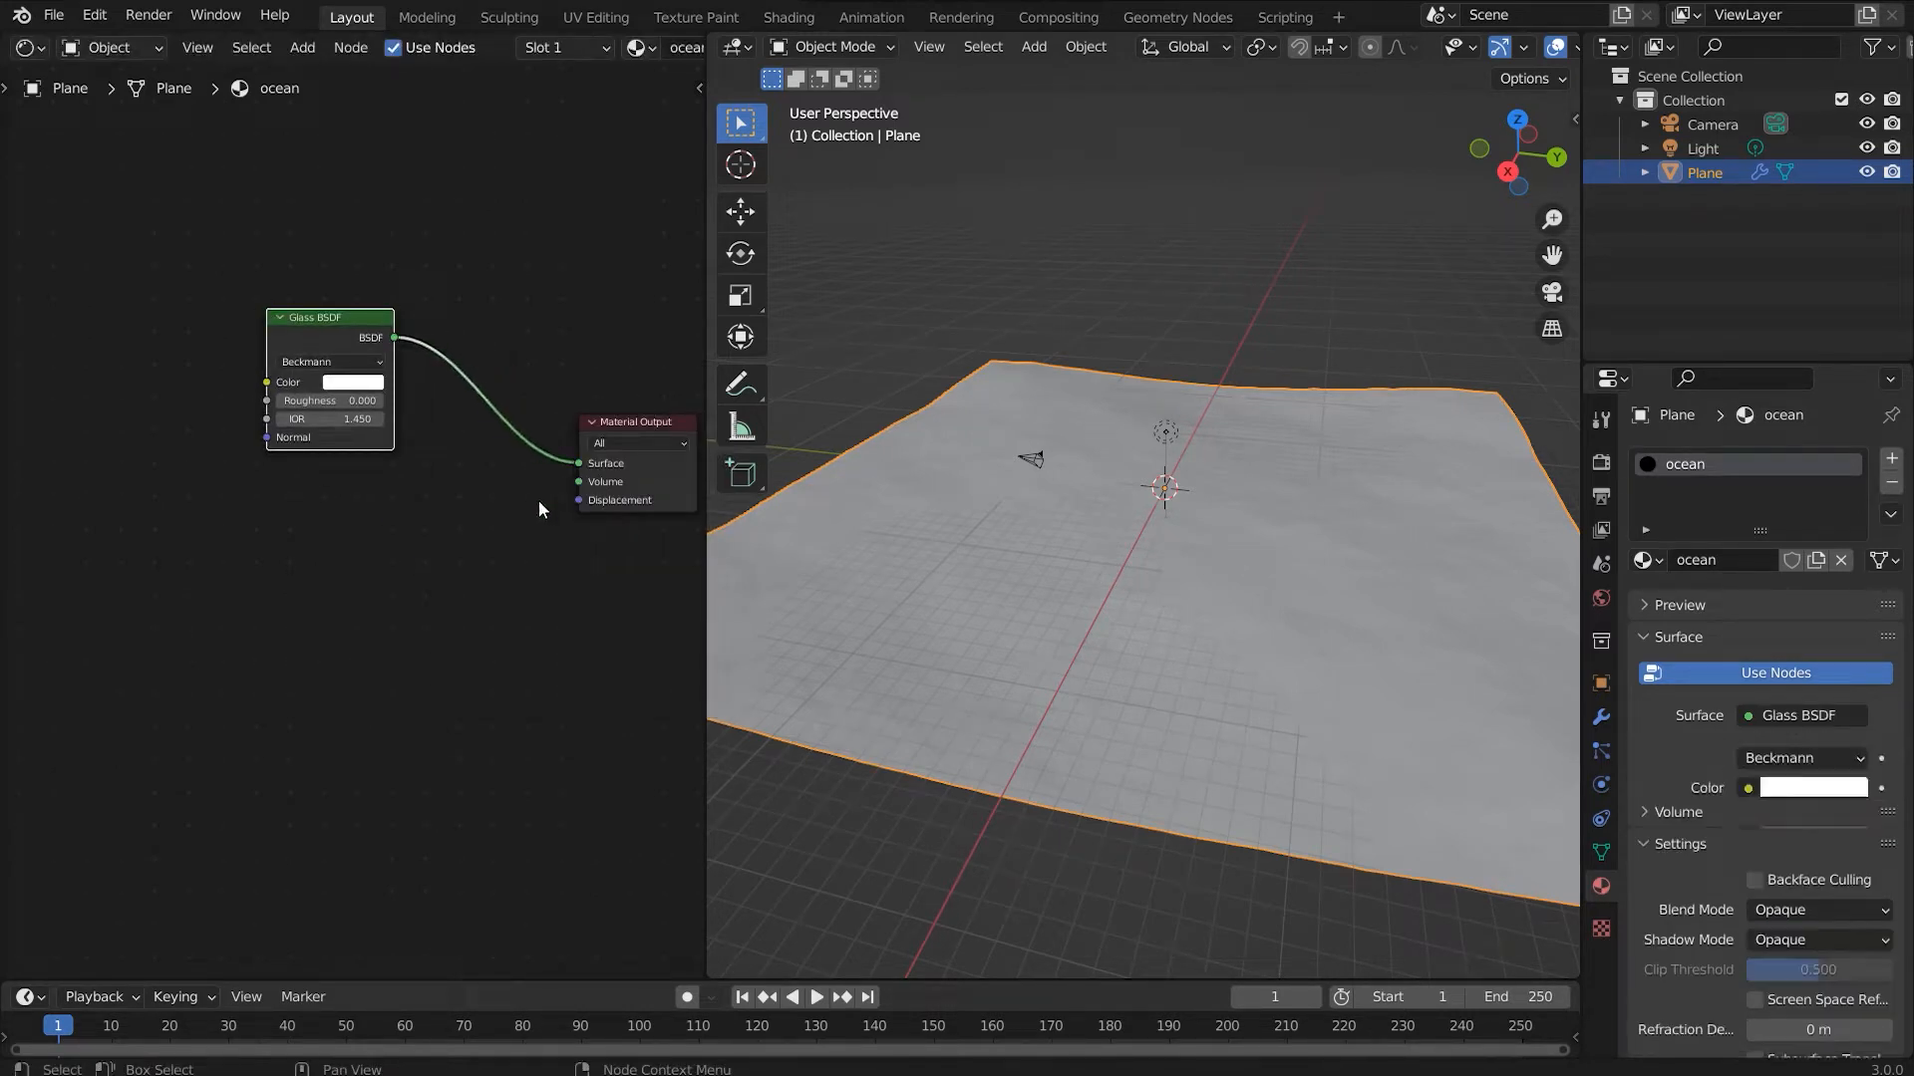
# Step: Add a Volume Scatter node below the Glass BSDF and connect it to the Material Output's Volume input
pyautogui.hotkey('shift', 'a')
pyautogui.click(357, 546)
pyautogui.write('vol')
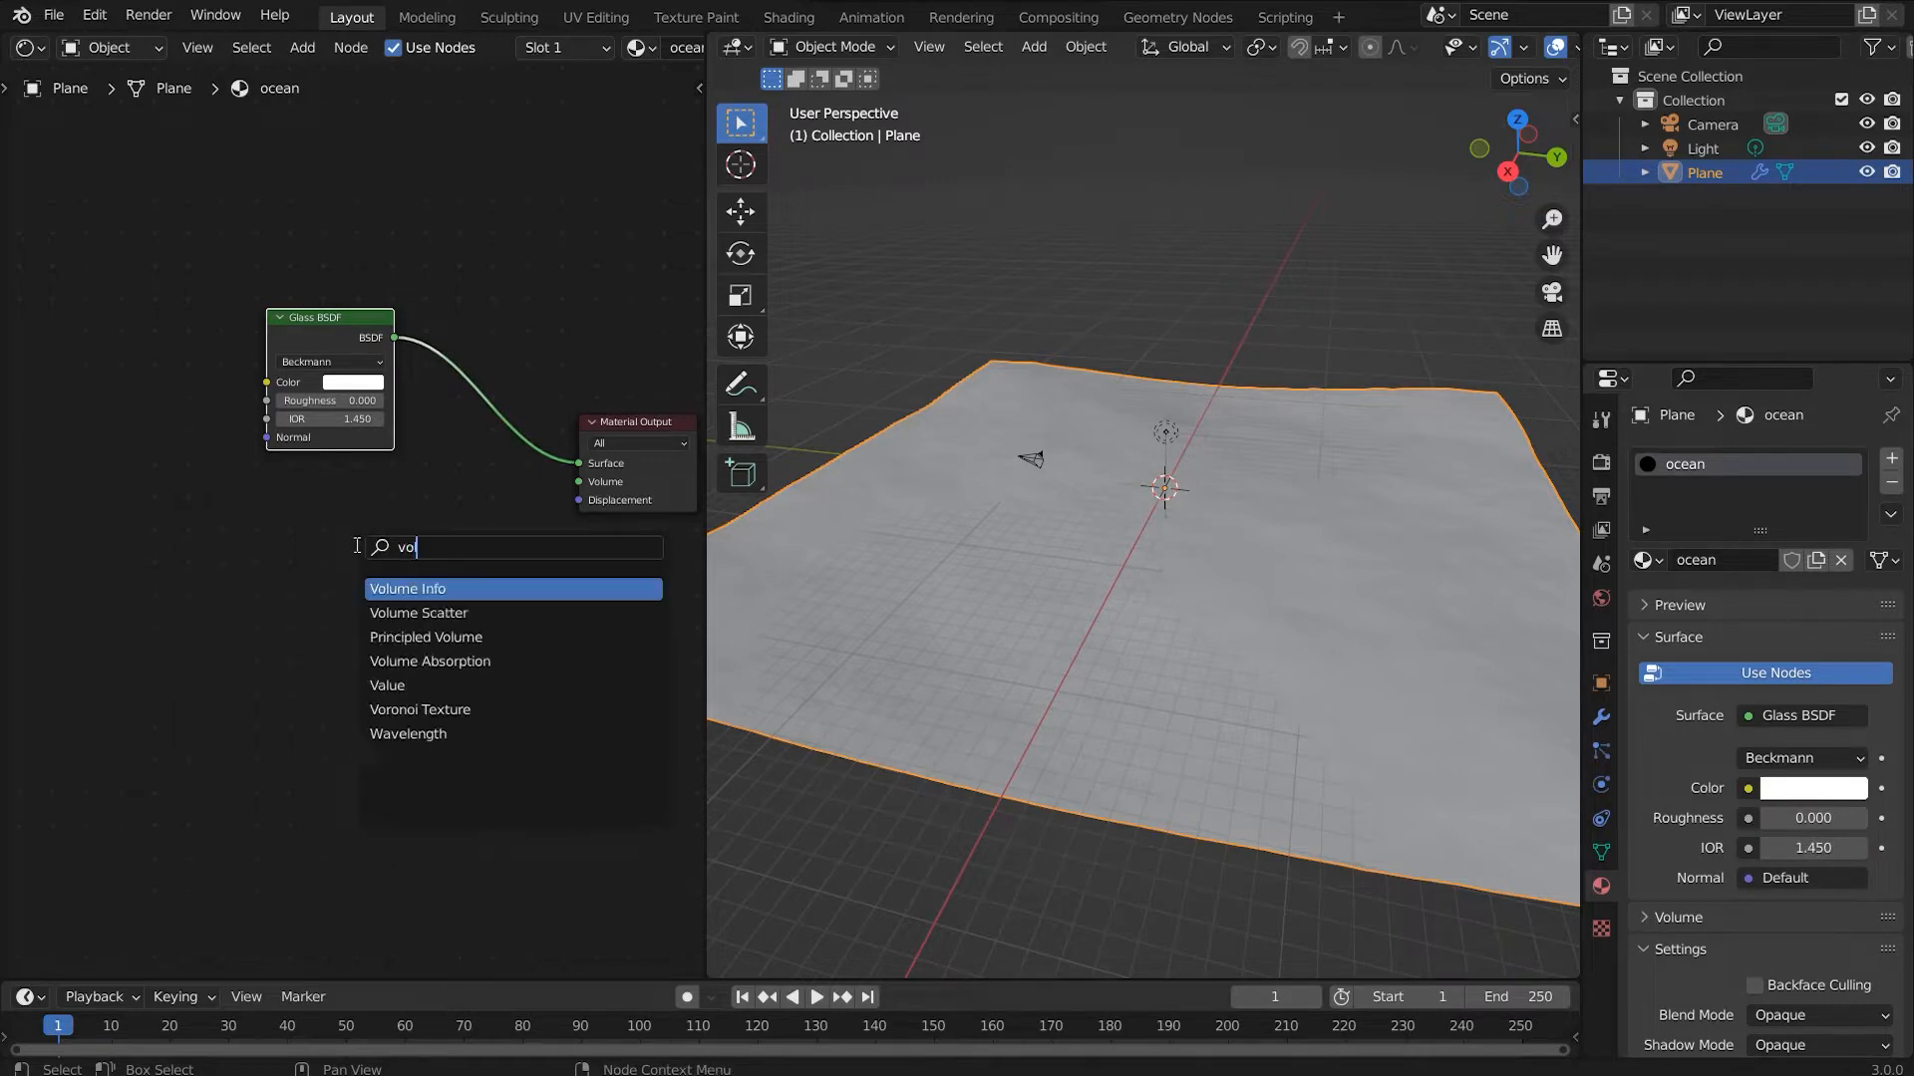
pyautogui.press('Down')
pyautogui.press('Return')
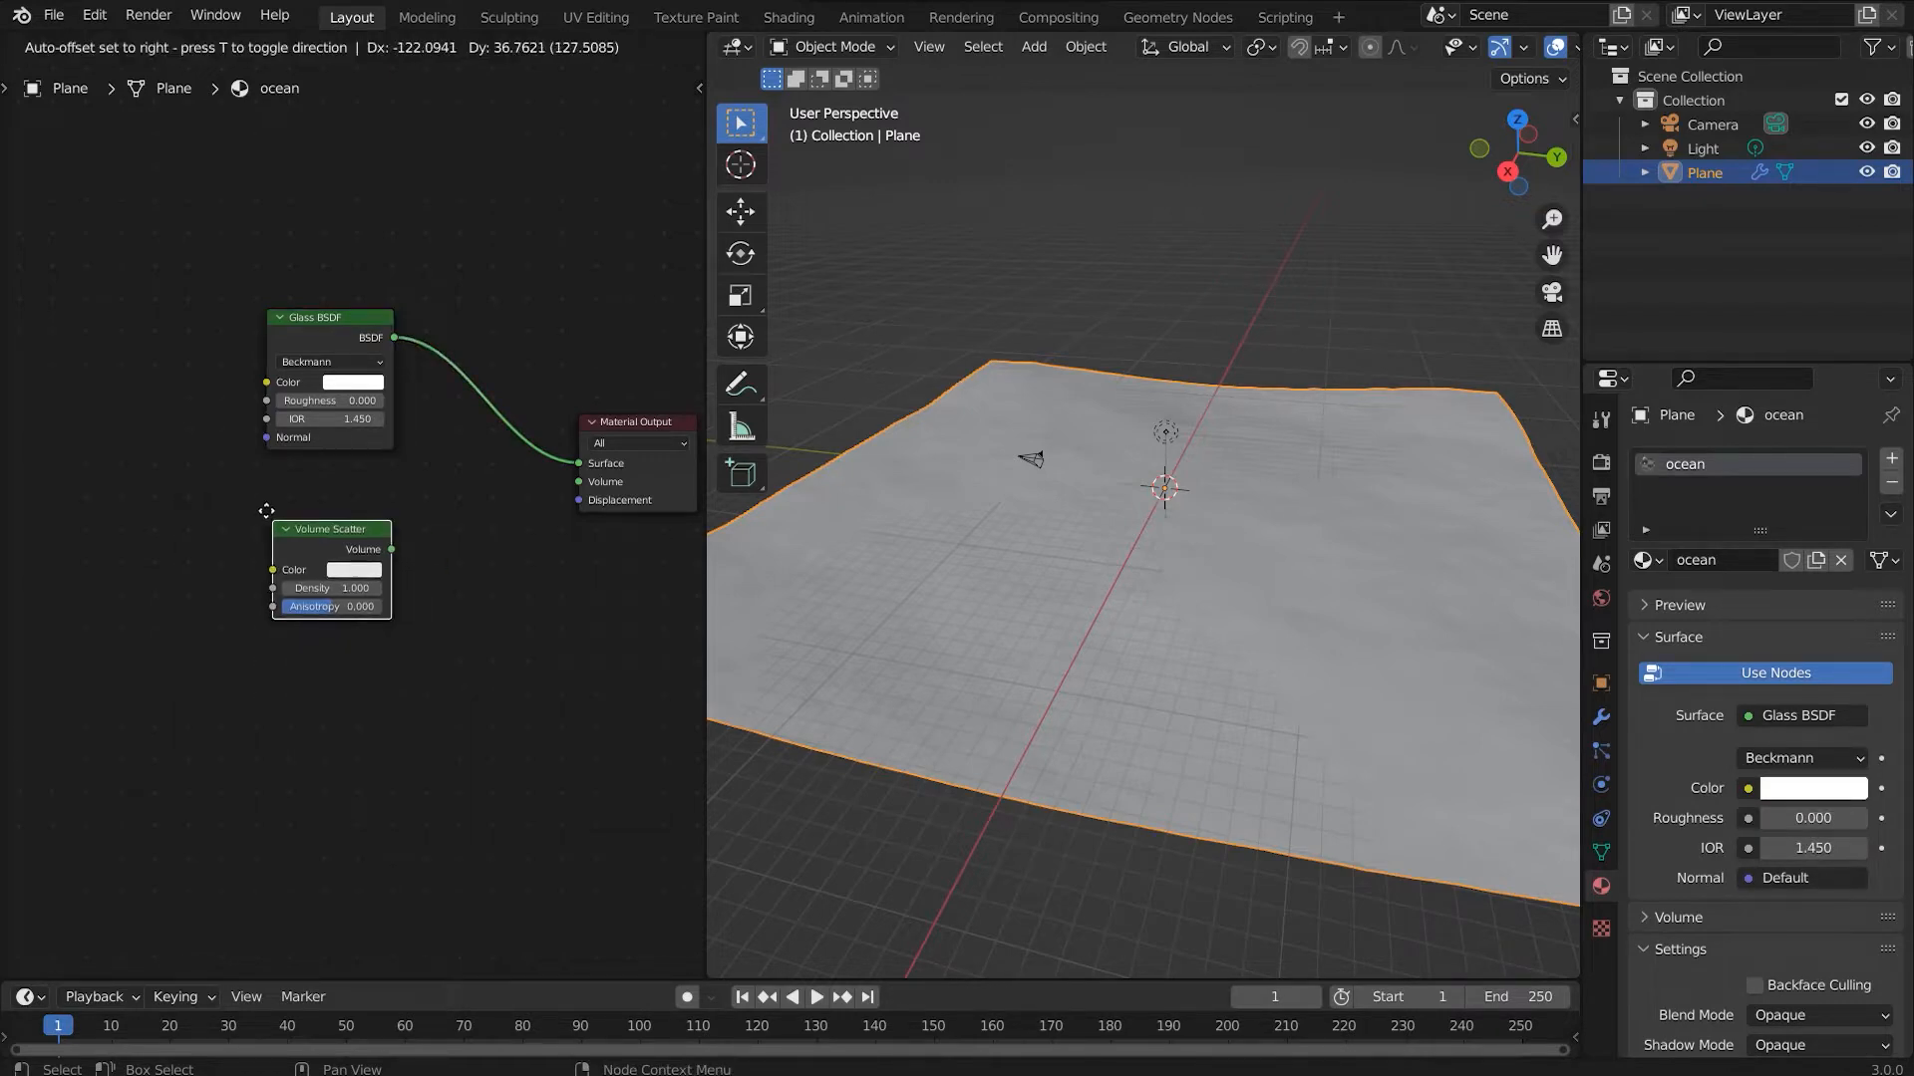
pyautogui.click(329, 503)
pyautogui.moveTo(384, 513); pyautogui.dragTo(578, 482)
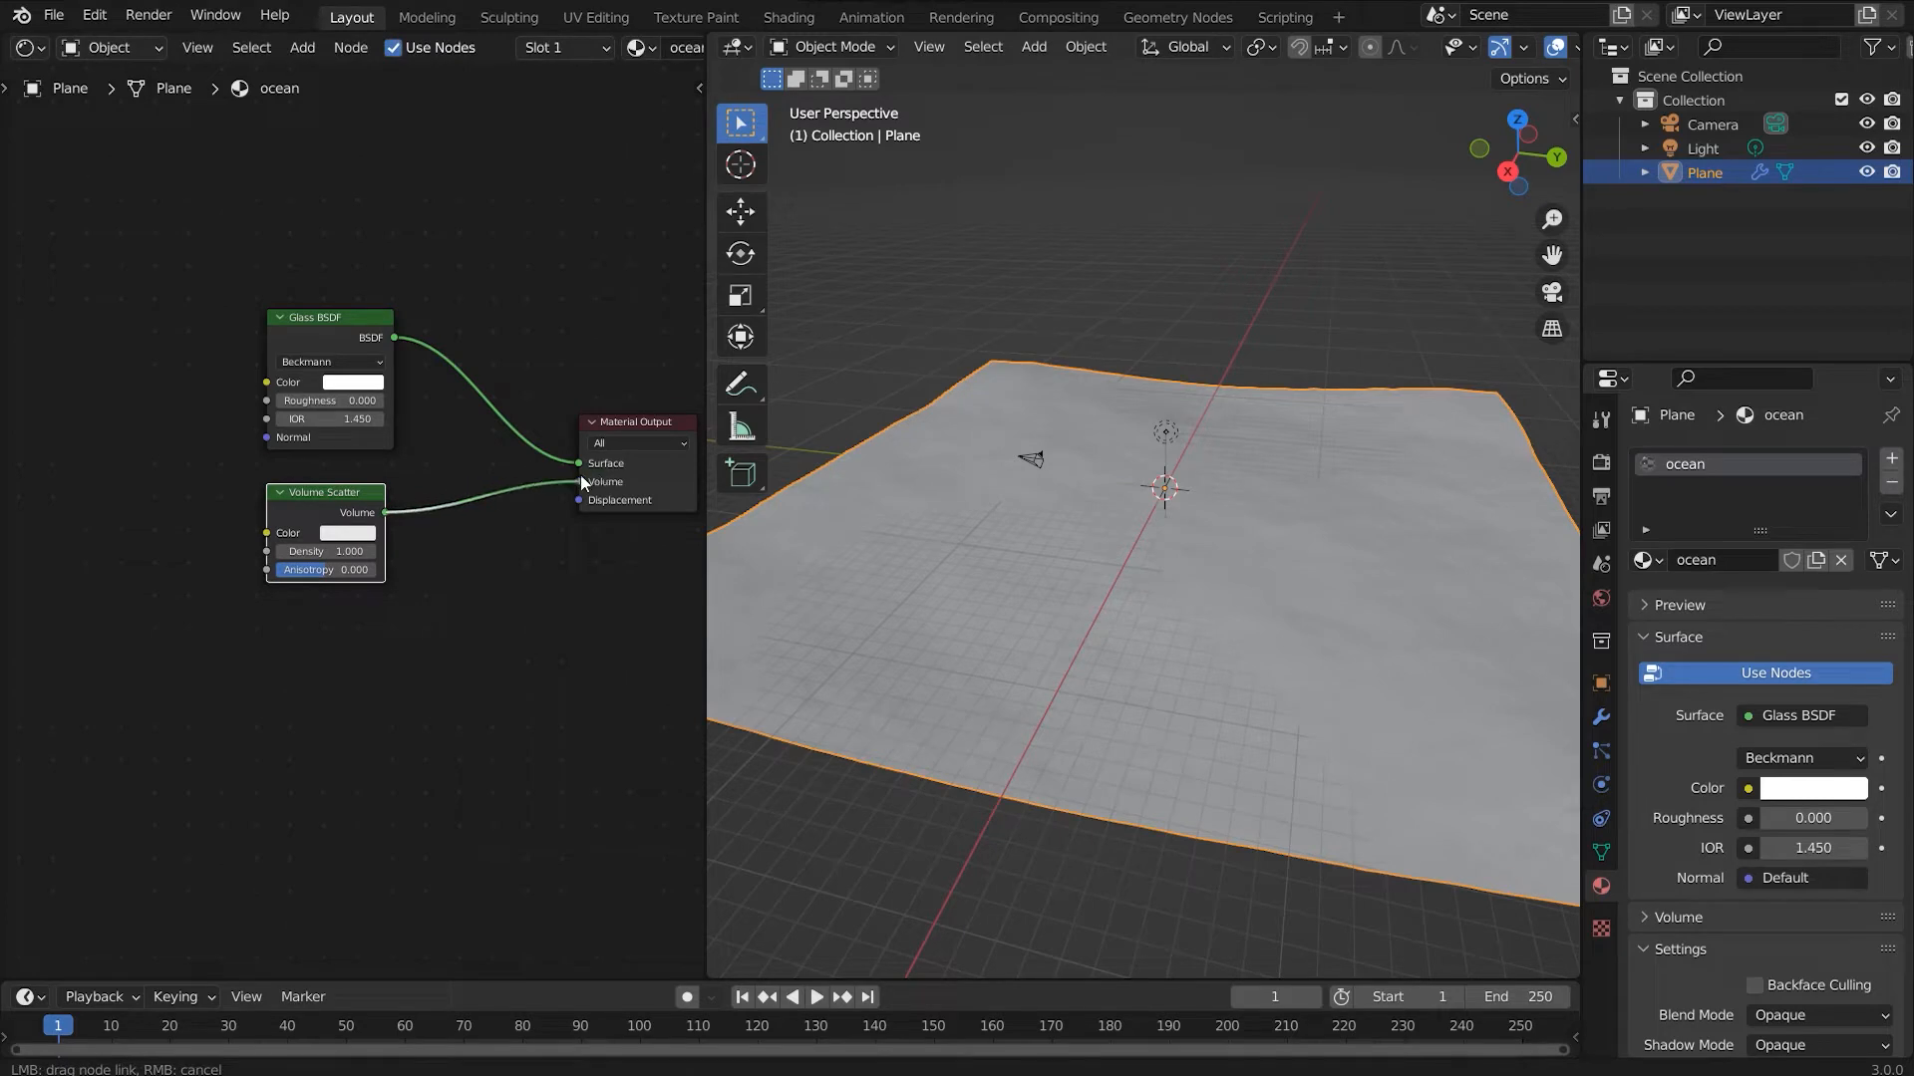
# Step: Add a Noise Texture node below and to the left of the Volume Scatter node
pyautogui.moveTo(347, 565); pyautogui.dragTo(350, 530, button='middle')
pyautogui.hotkey('shift', 'a')
pyautogui.click(304, 549)
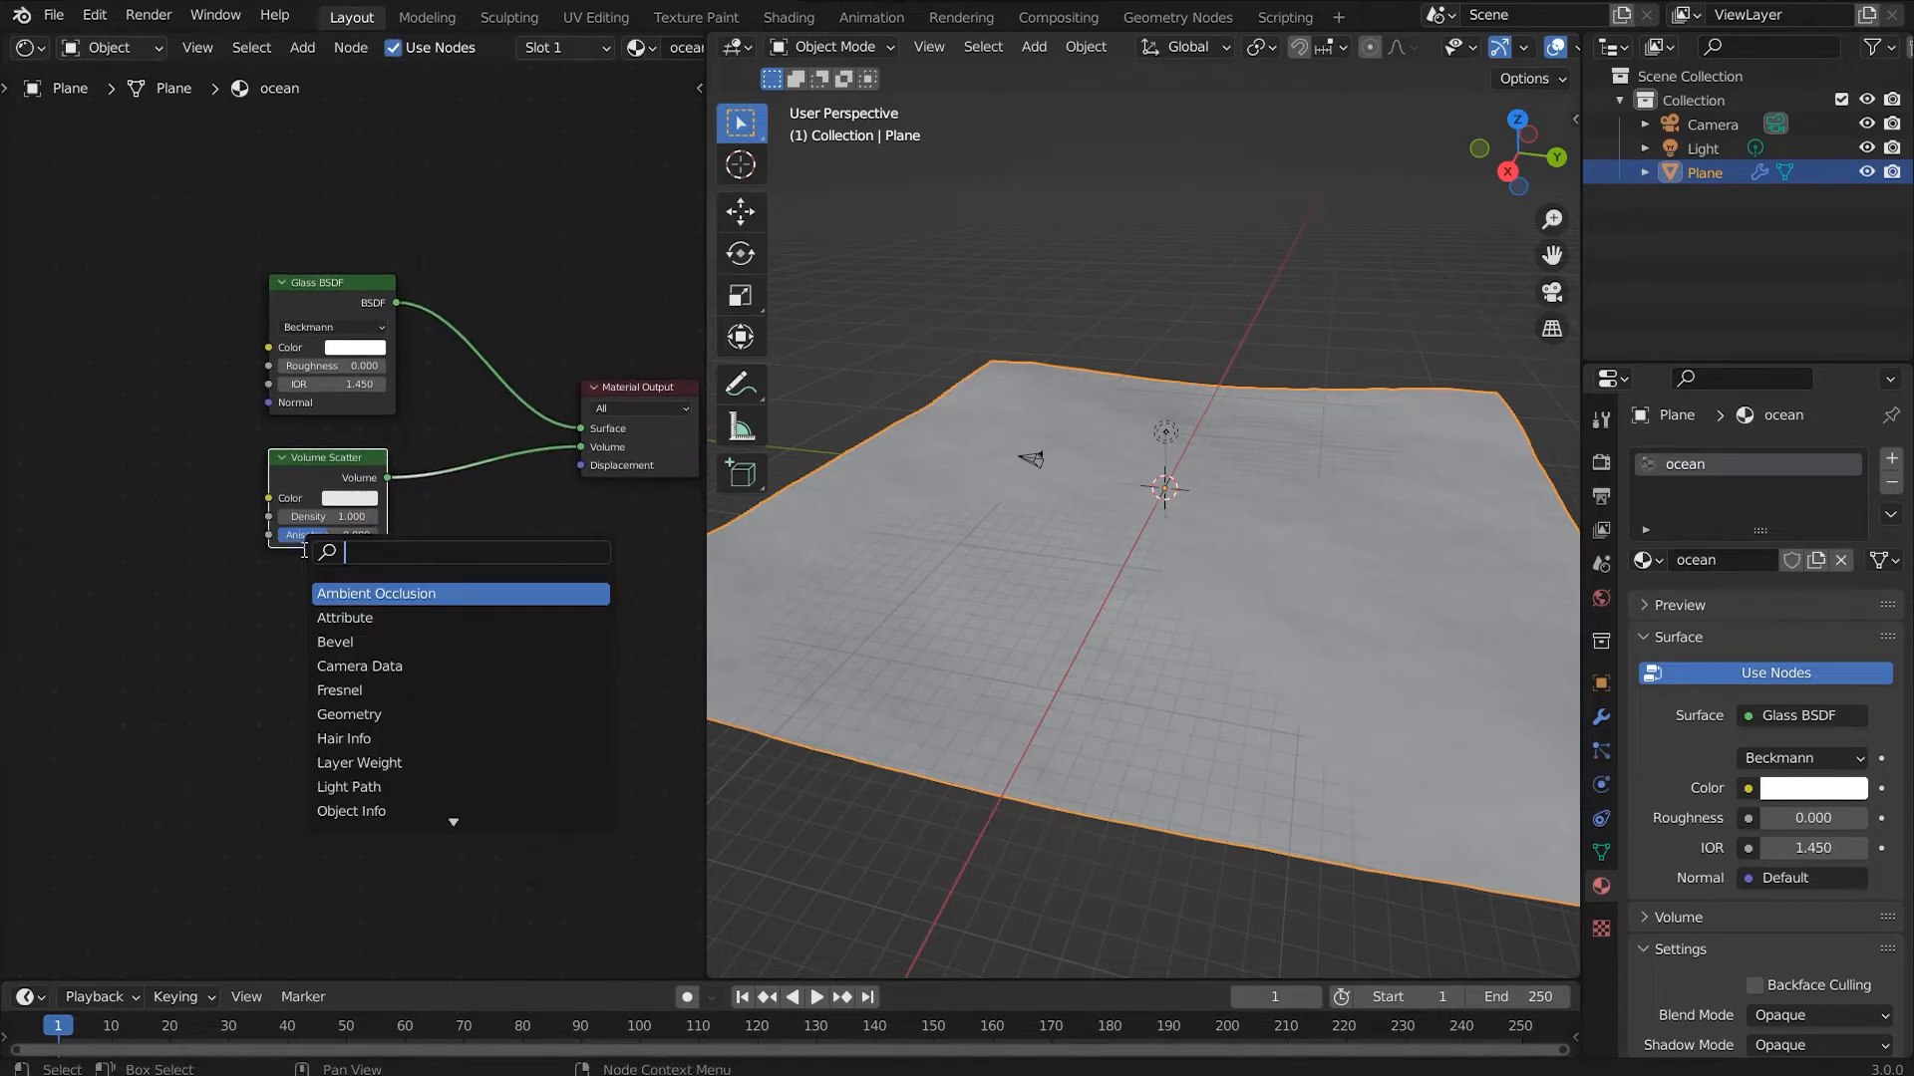
pyautogui.write('noise')
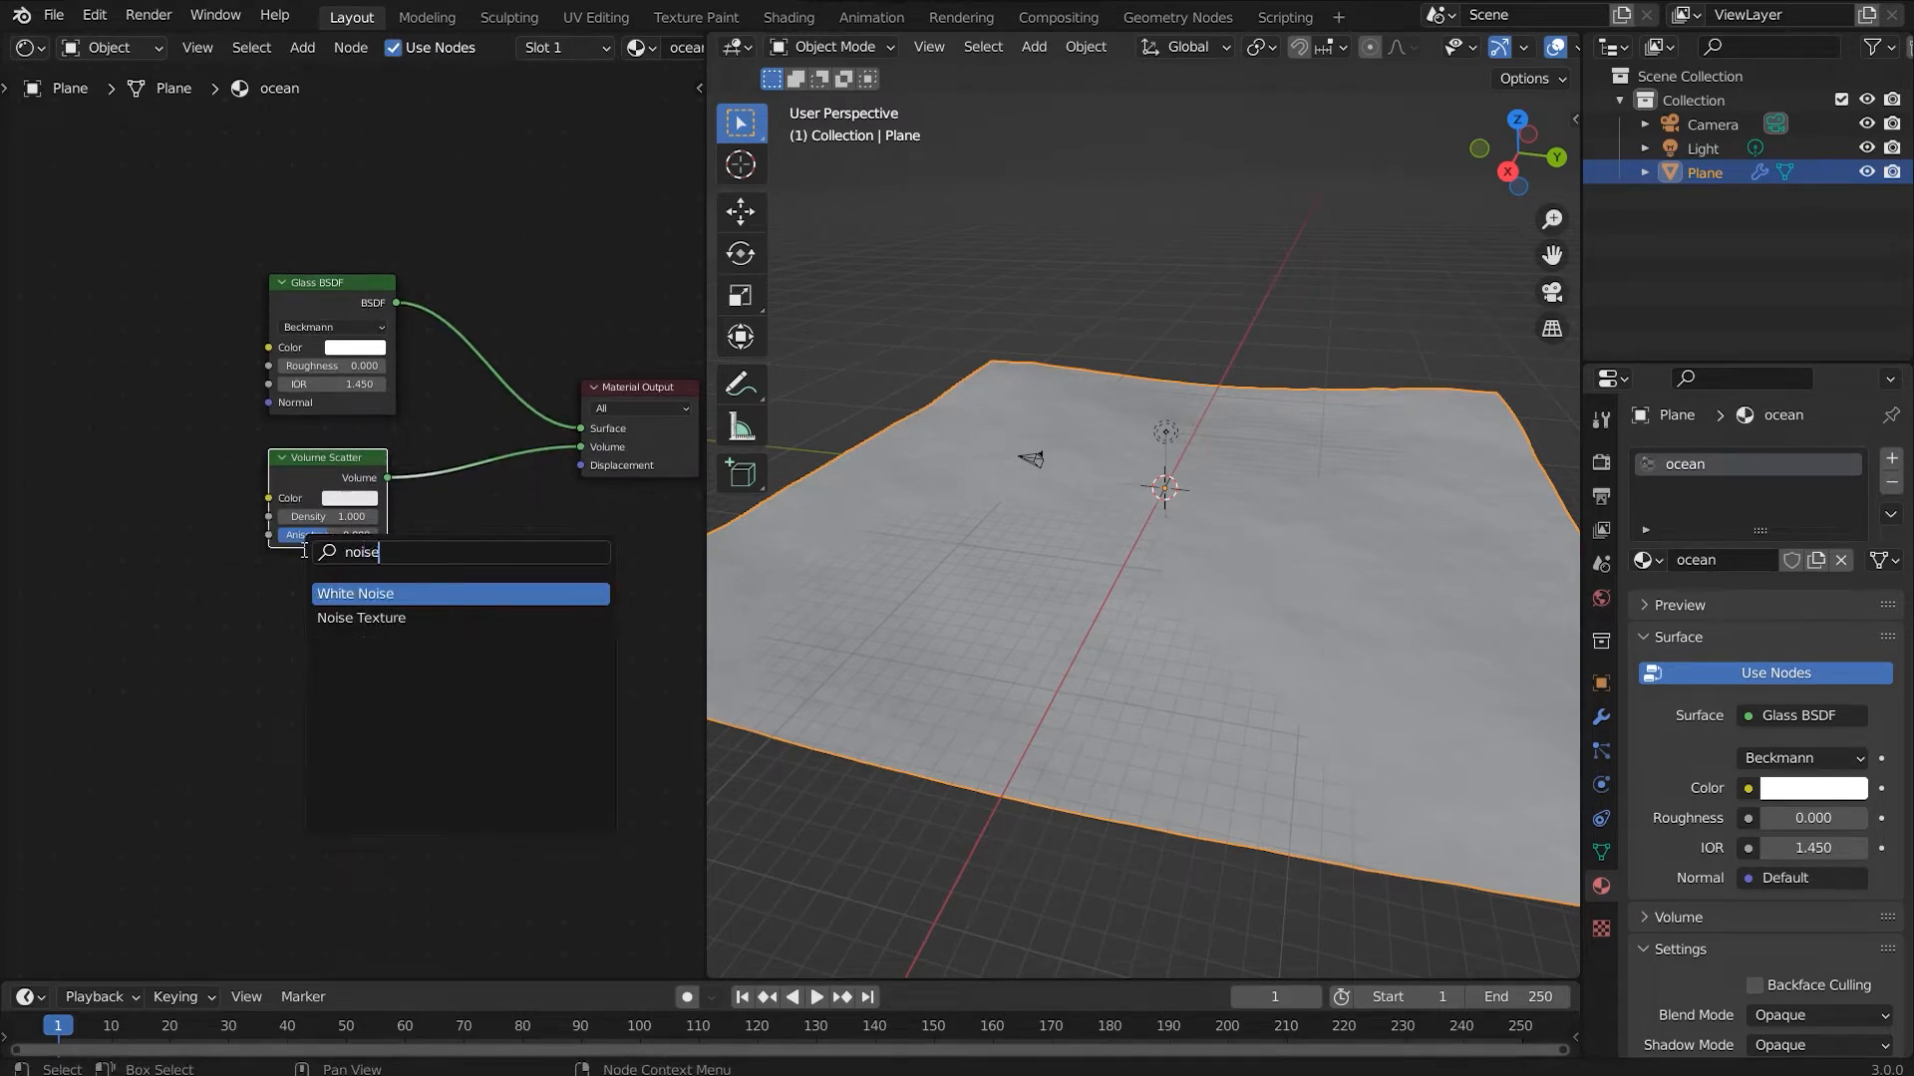
pyautogui.press('Return')
pyautogui.click(121, 588)
# Step: Add a Math node to the right of the Noise Texture
pyautogui.hotkey('shift', 'a')
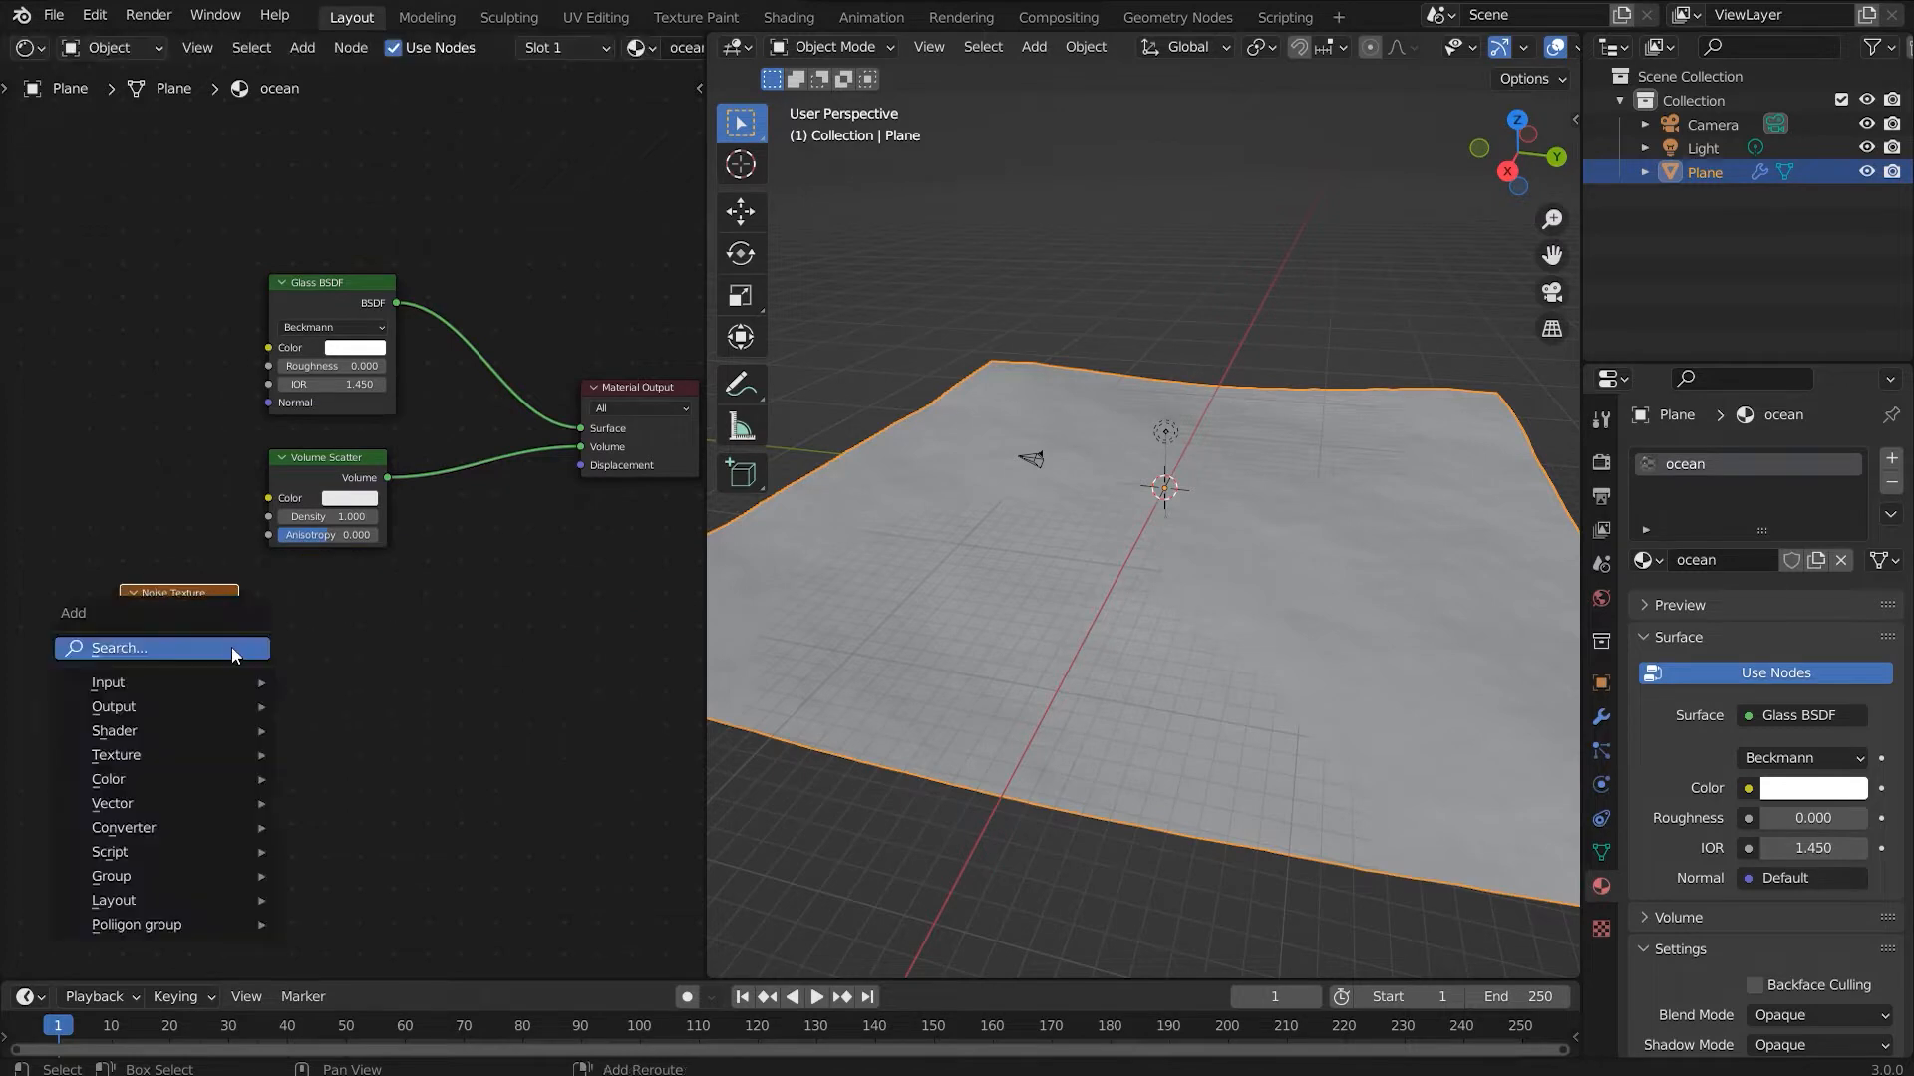
pyautogui.click(231, 648)
pyautogui.write('m,at')
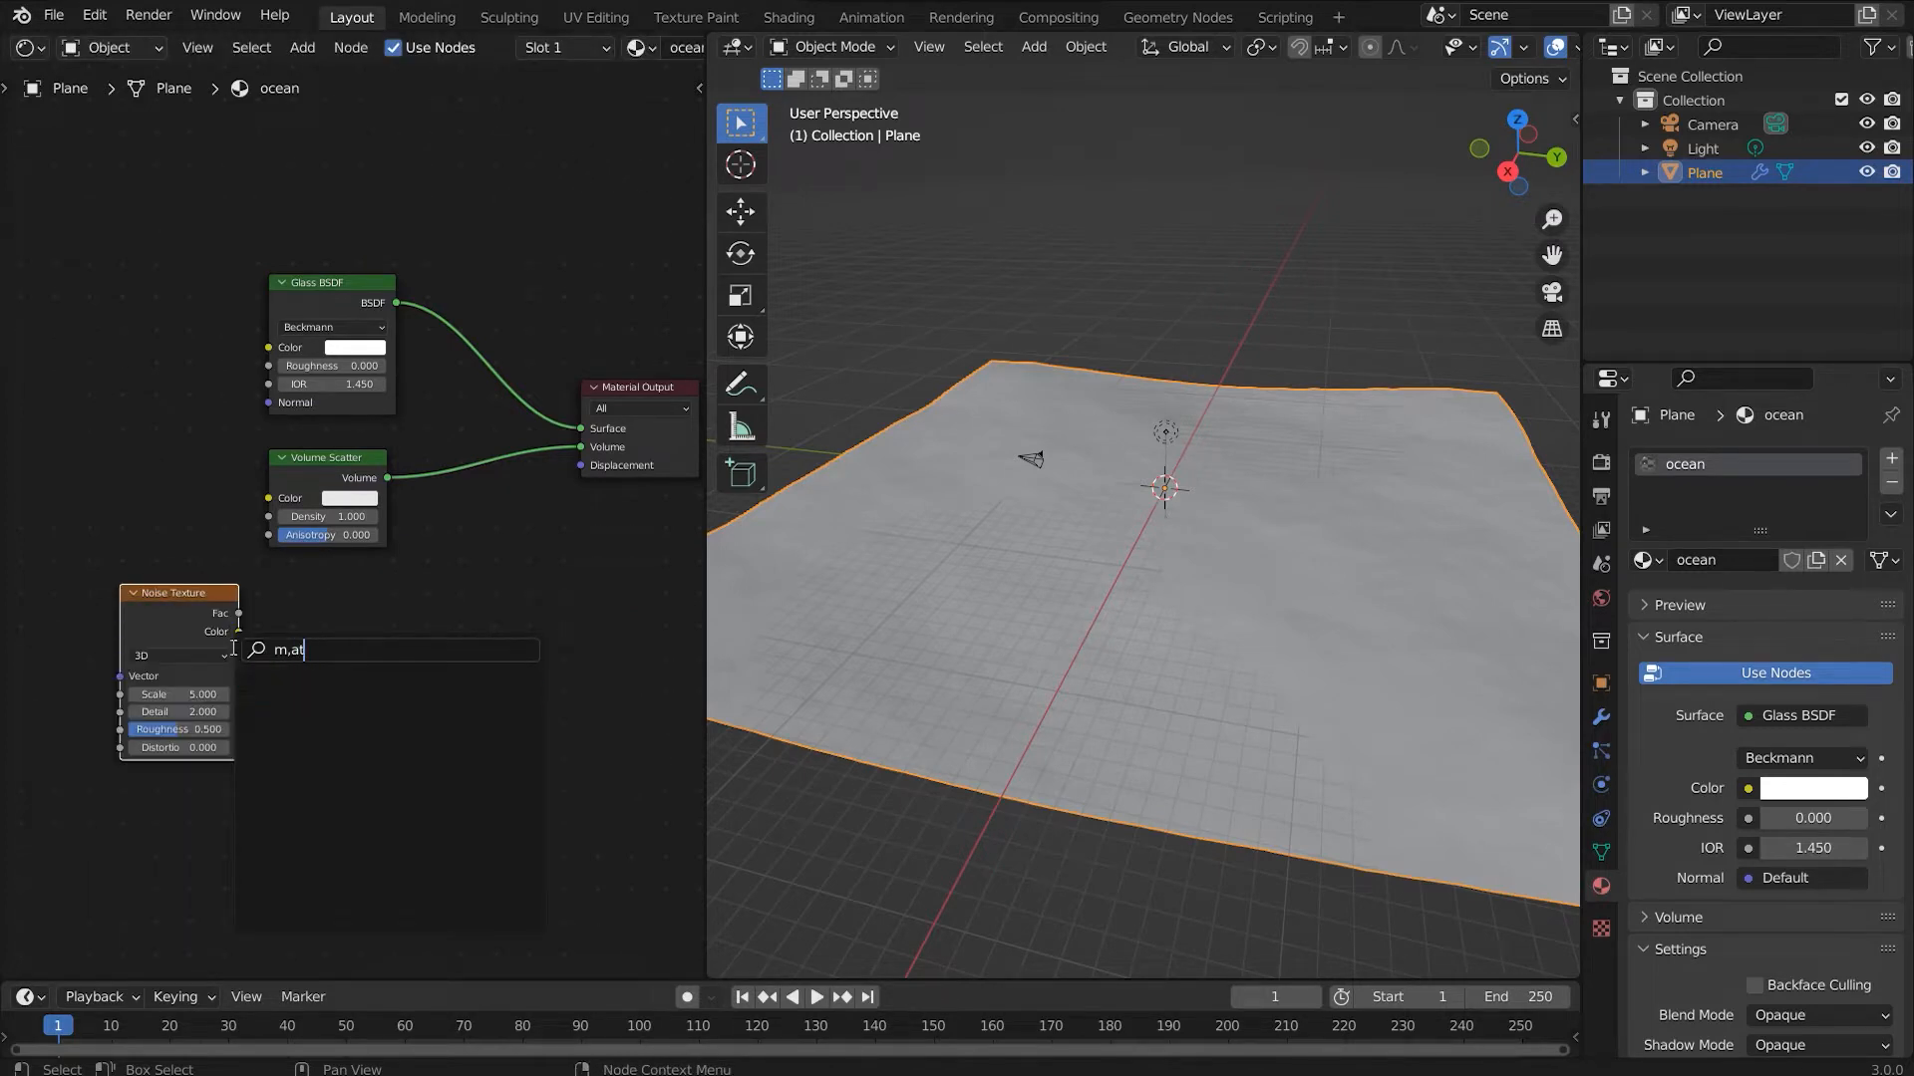
pyautogui.press('BackSpace')
pyautogui.press('BackSpace')
pyautogui.press('BackSpace')
pyautogui.write('ath')
pyautogui.press('Return')
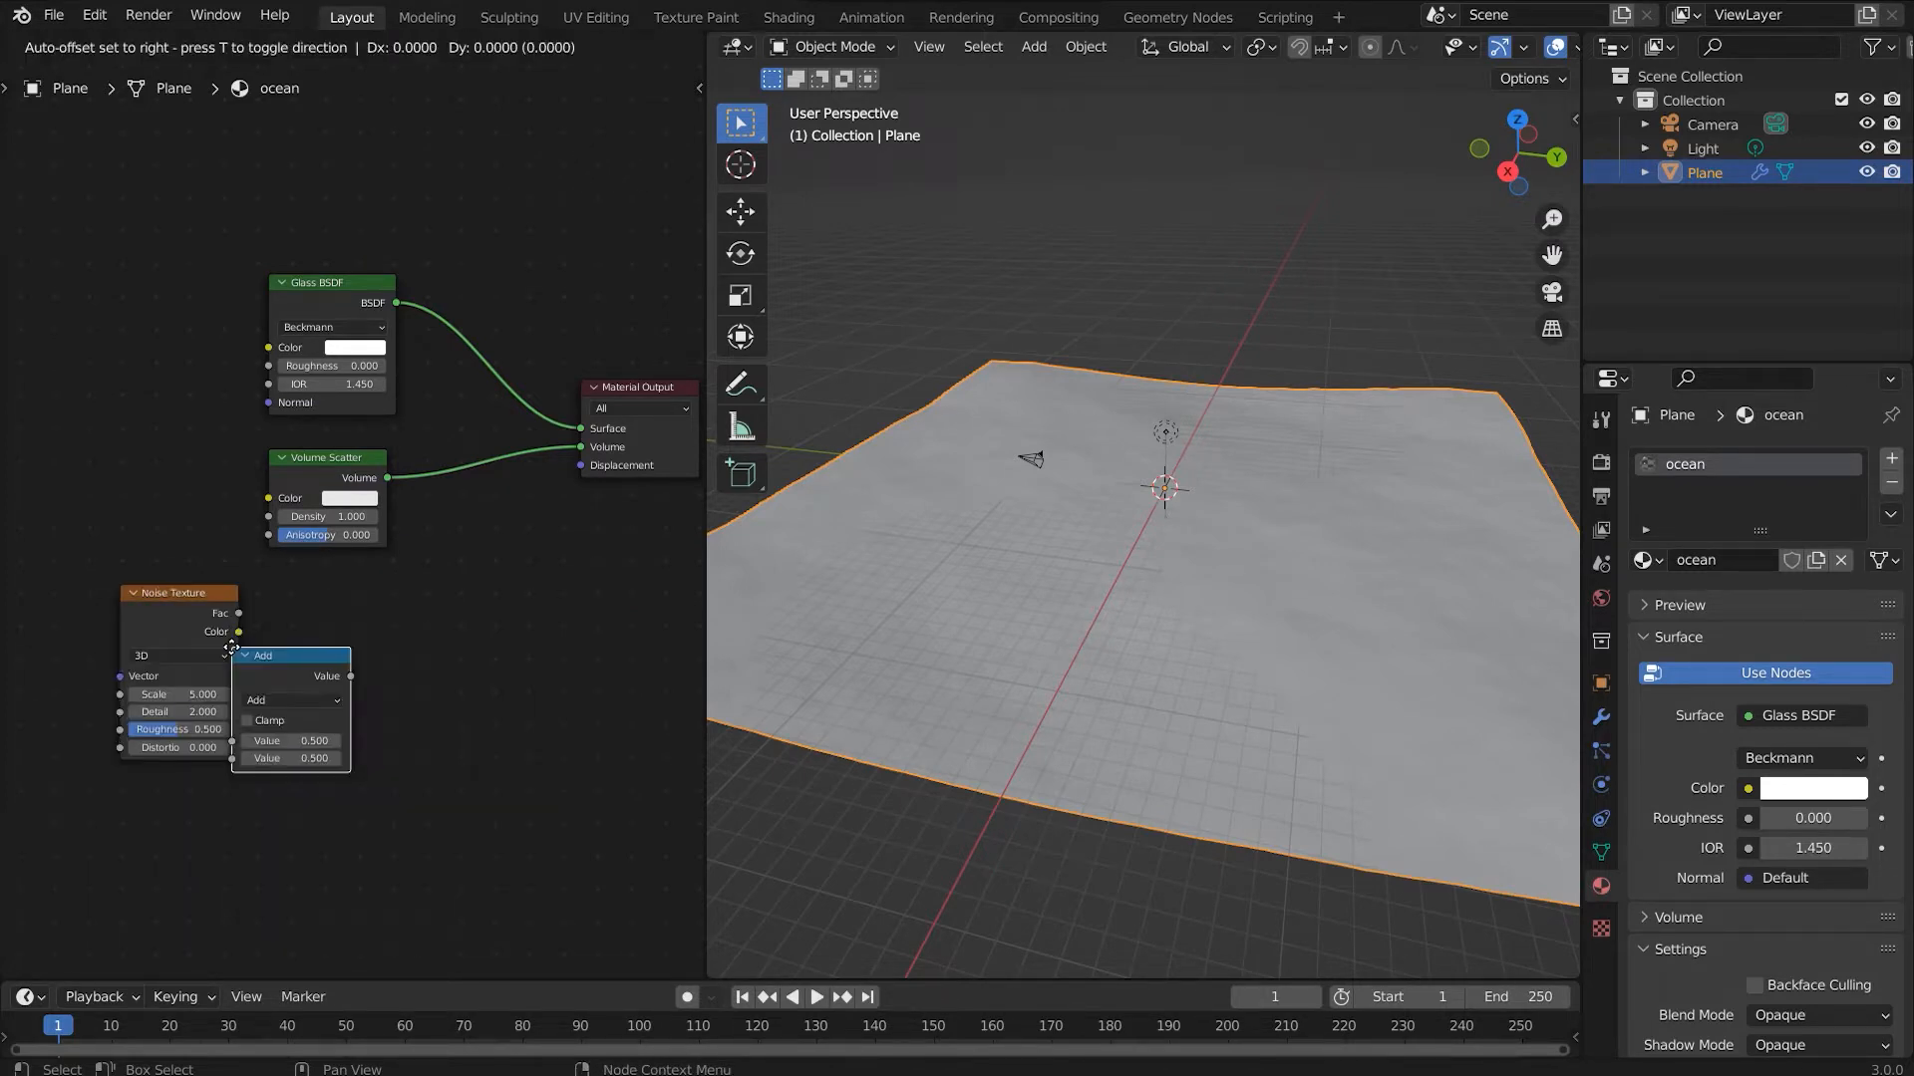
pyautogui.click(286, 602)
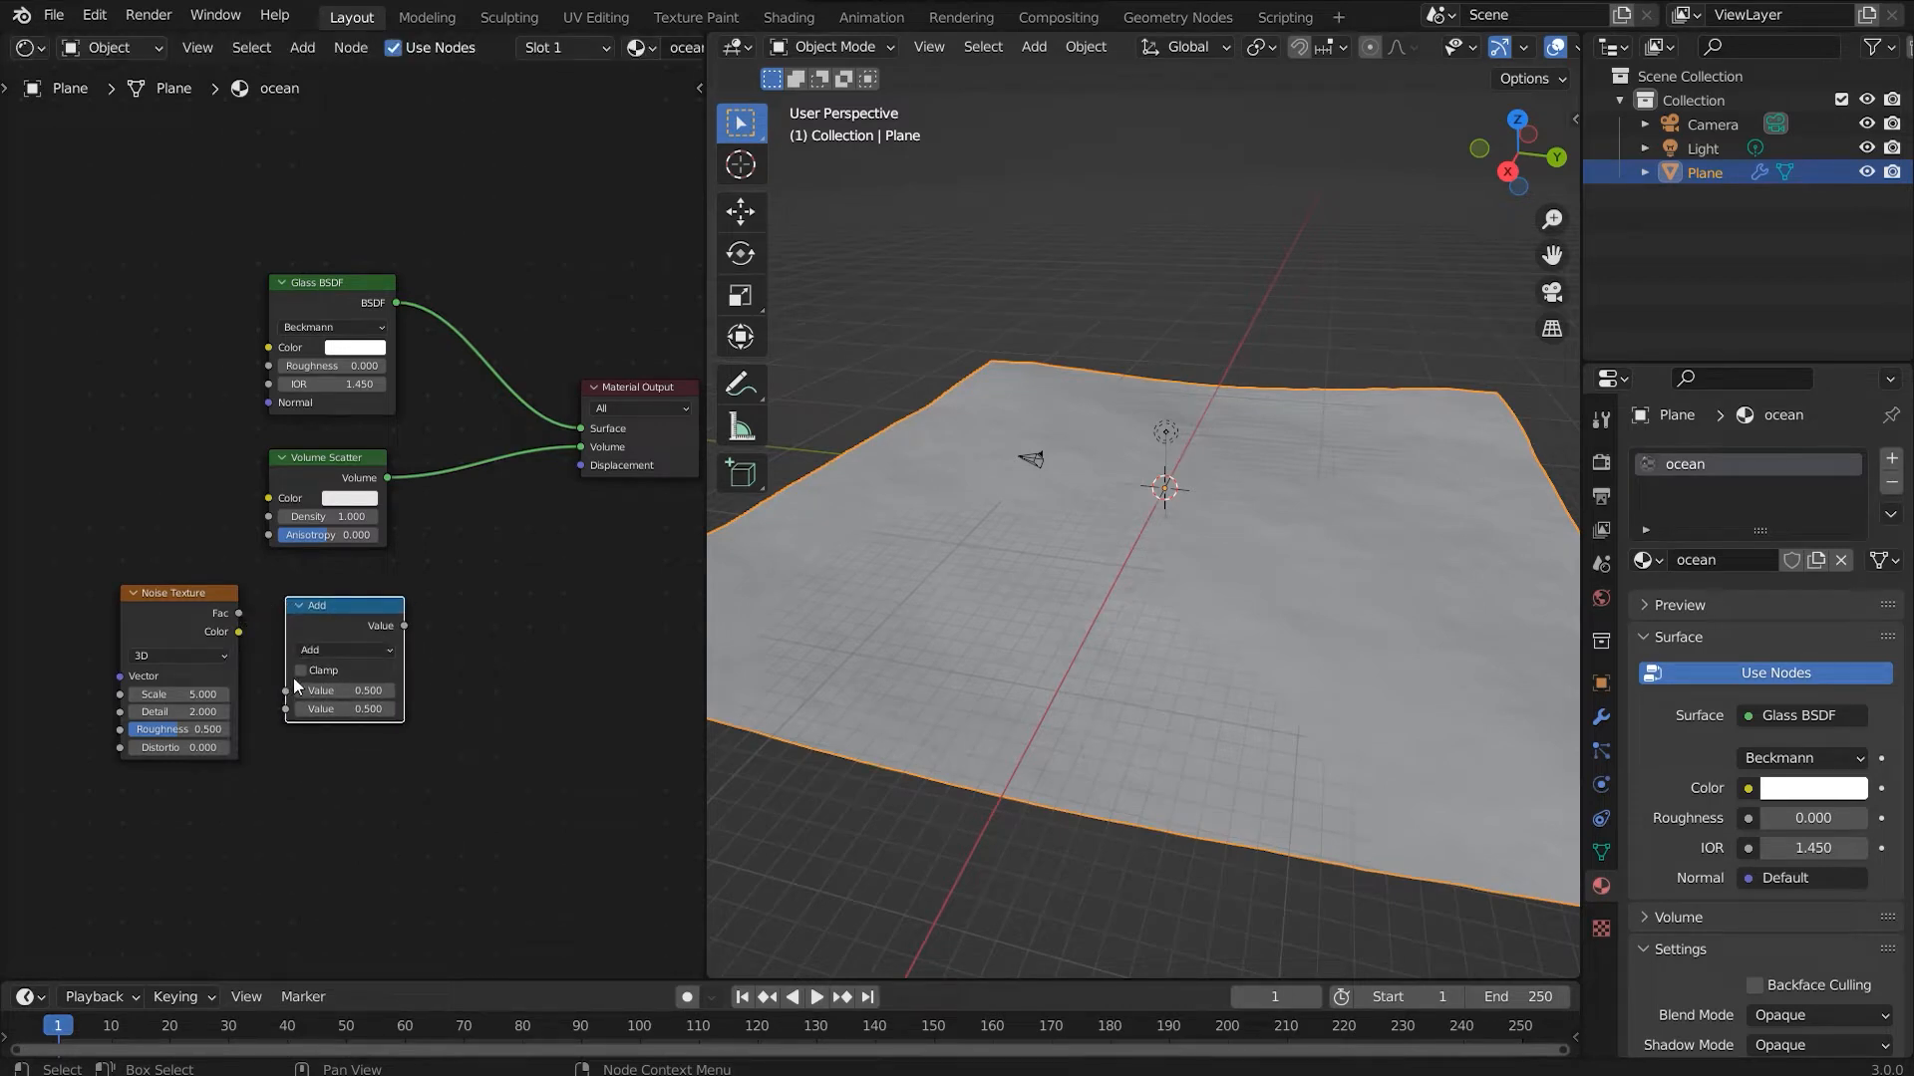
# Step: Connect the Noise Texture's Fac output to the Math node's first Value input and set its operation to Multiply
pyautogui.moveTo(285, 690); pyautogui.dragTo(240, 613)
pyautogui.click(309, 652)
pyautogui.click(334, 748)
pyautogui.click(343, 653)
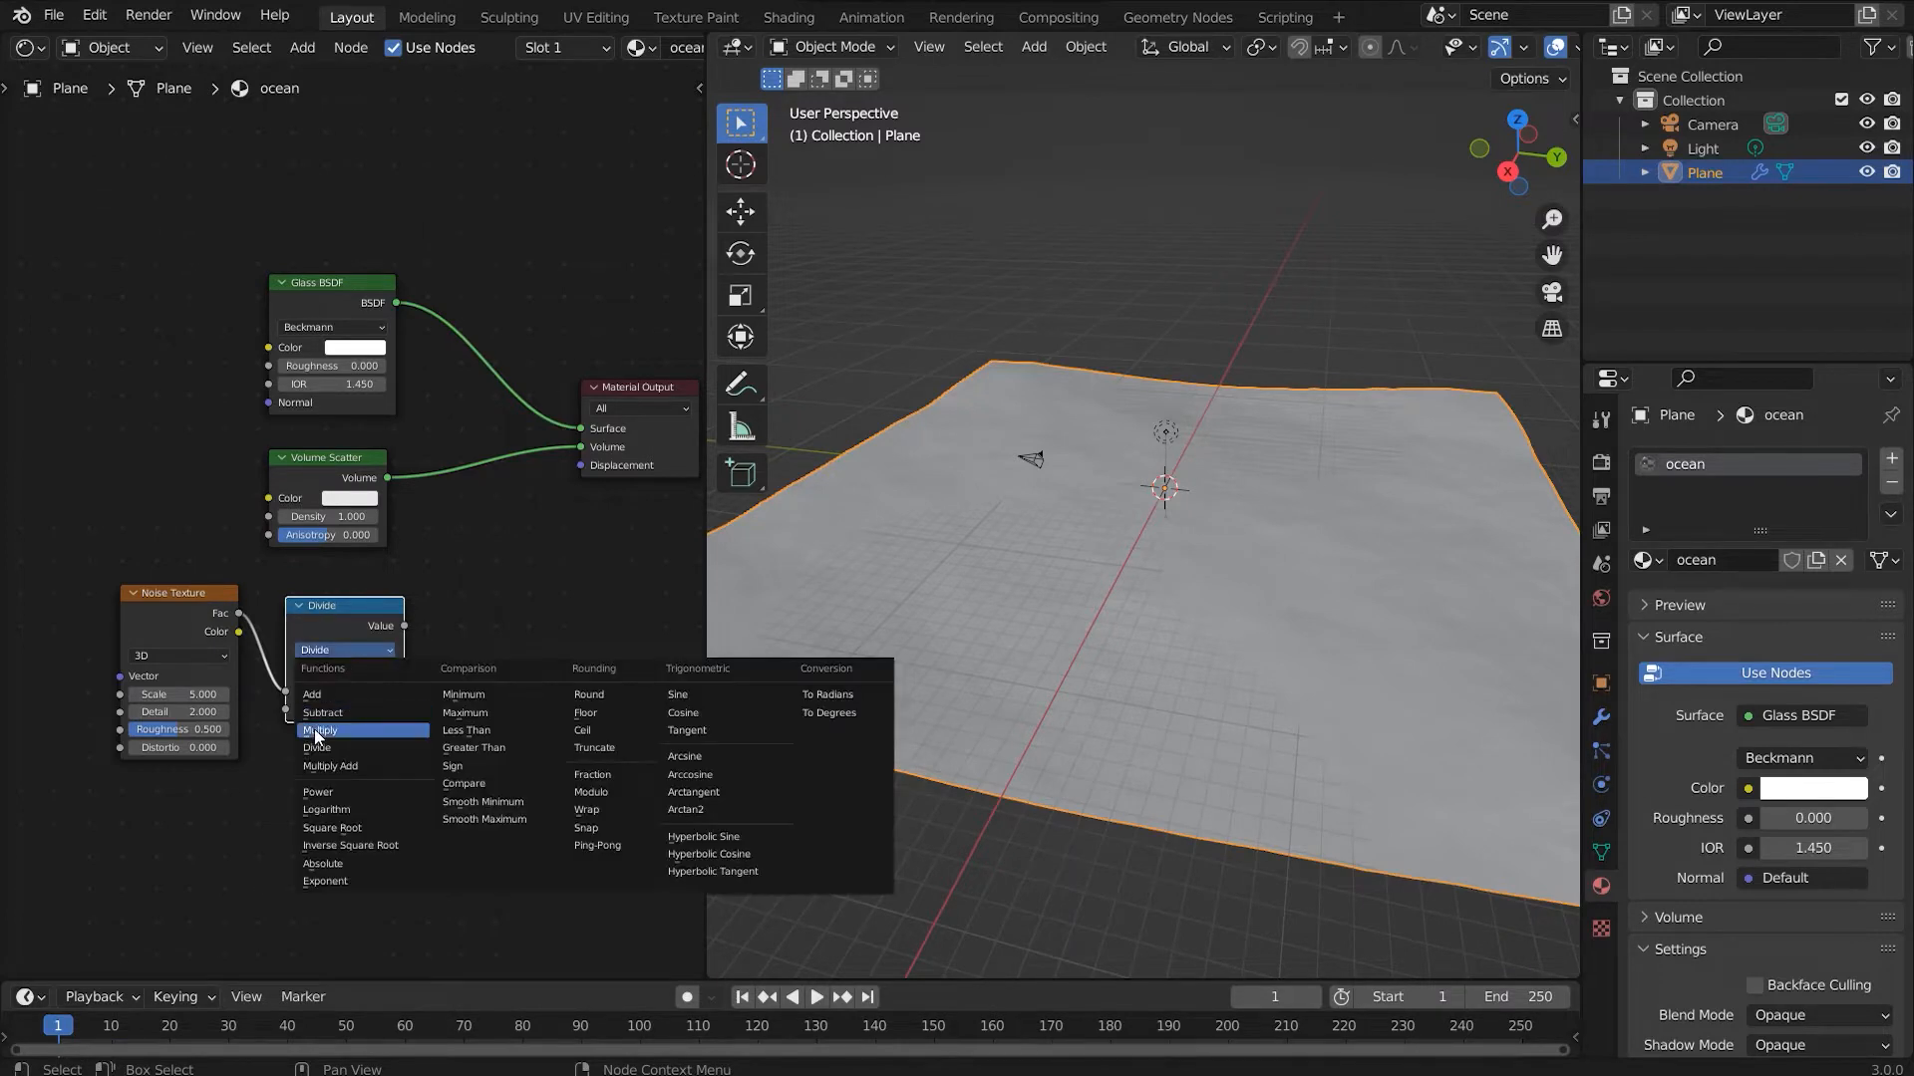
pyautogui.click(314, 727)
# Step: Add a Displacement node, feeding the Multiply value into its Height and its output into the Material Output's Displacement input
pyautogui.hotkey('shift', 'a')
pyautogui.write('disp')
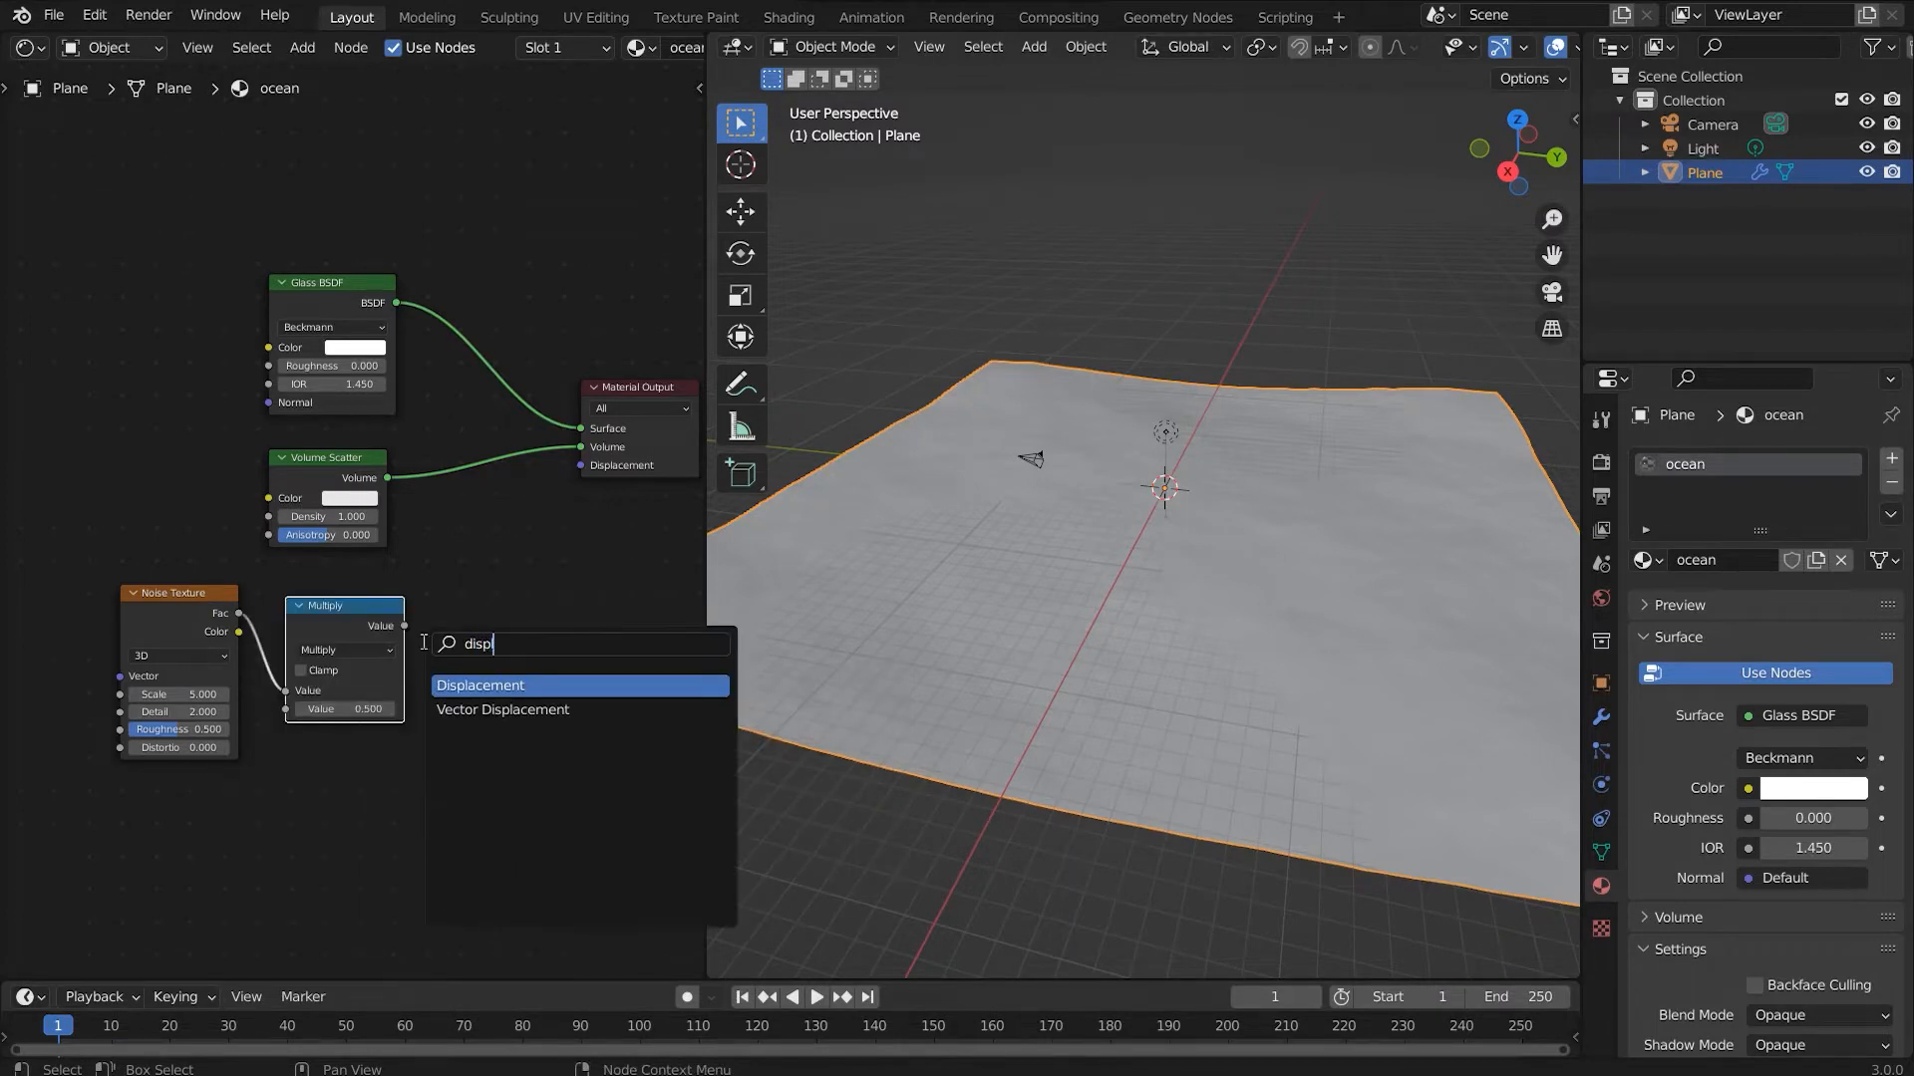
pyautogui.press('Return')
pyautogui.click(450, 531)
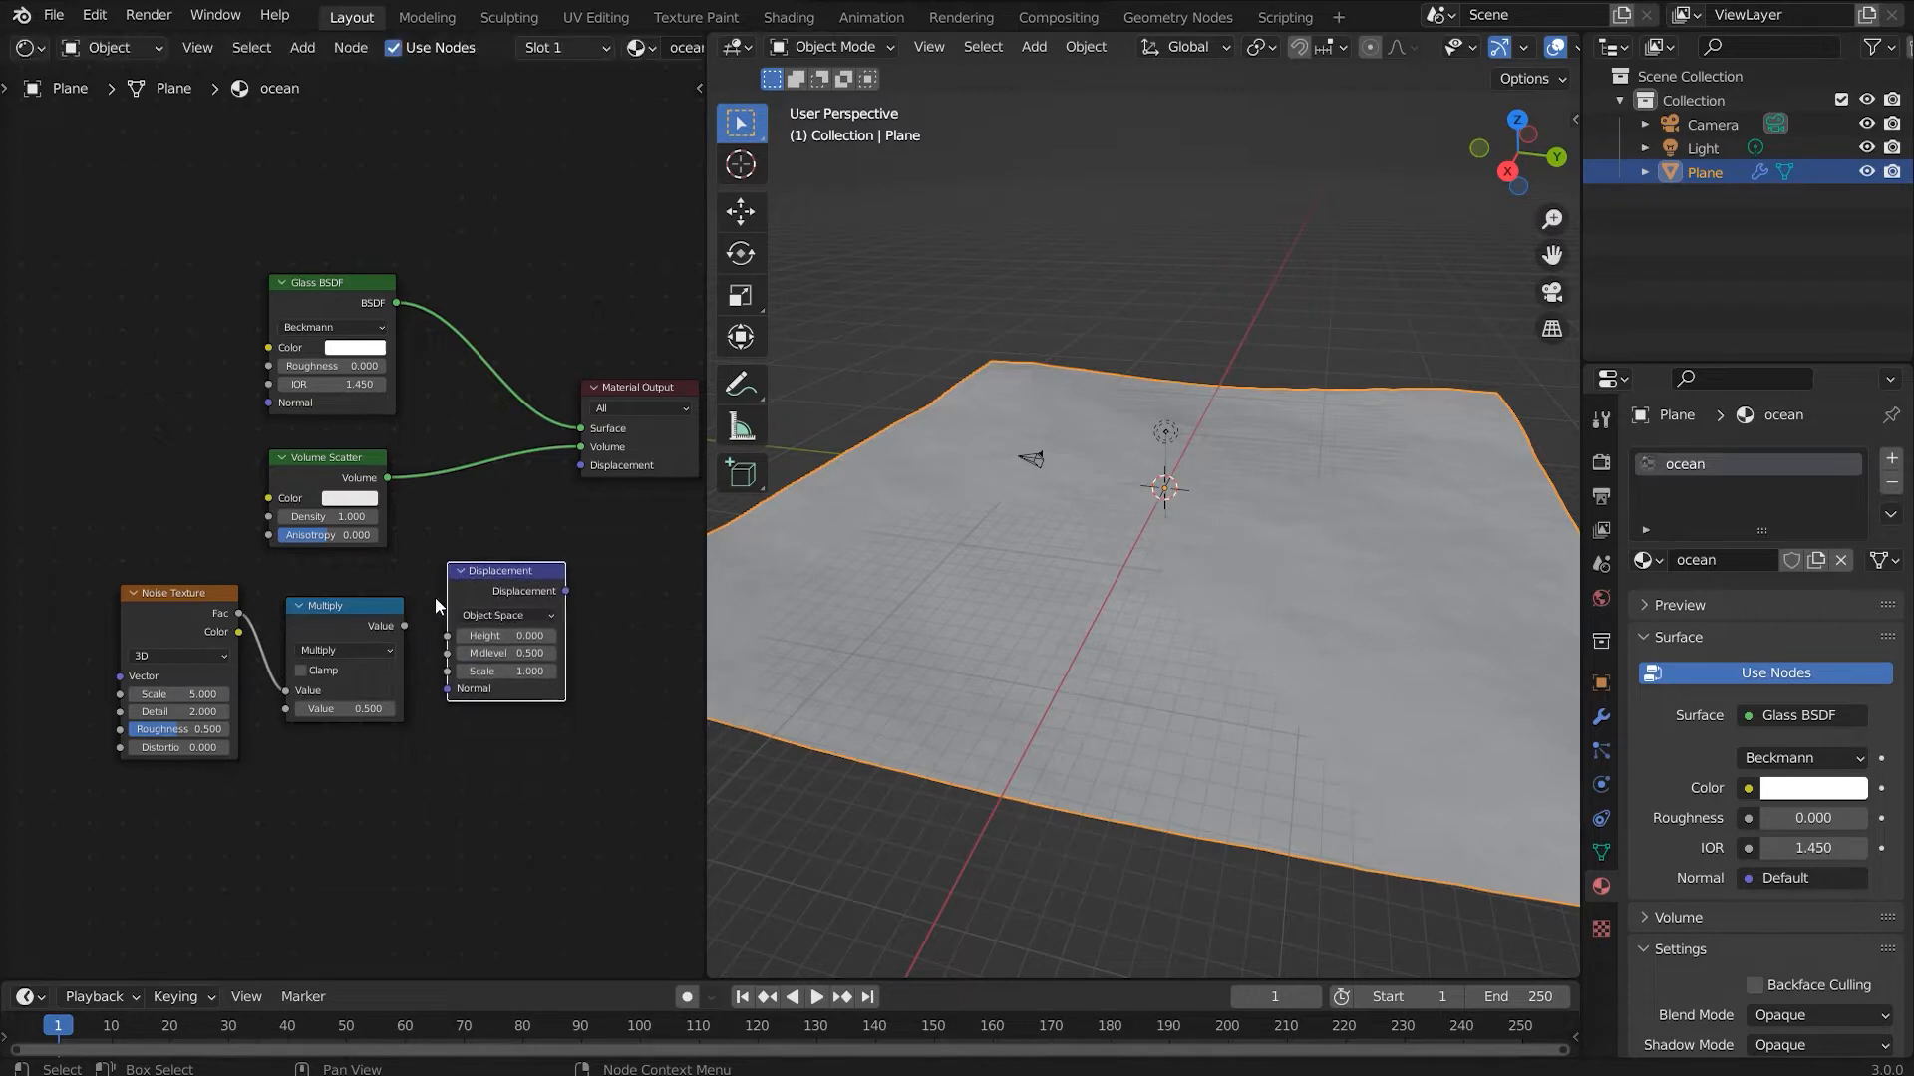
pyautogui.moveTo(404, 624); pyautogui.dragTo(448, 636)
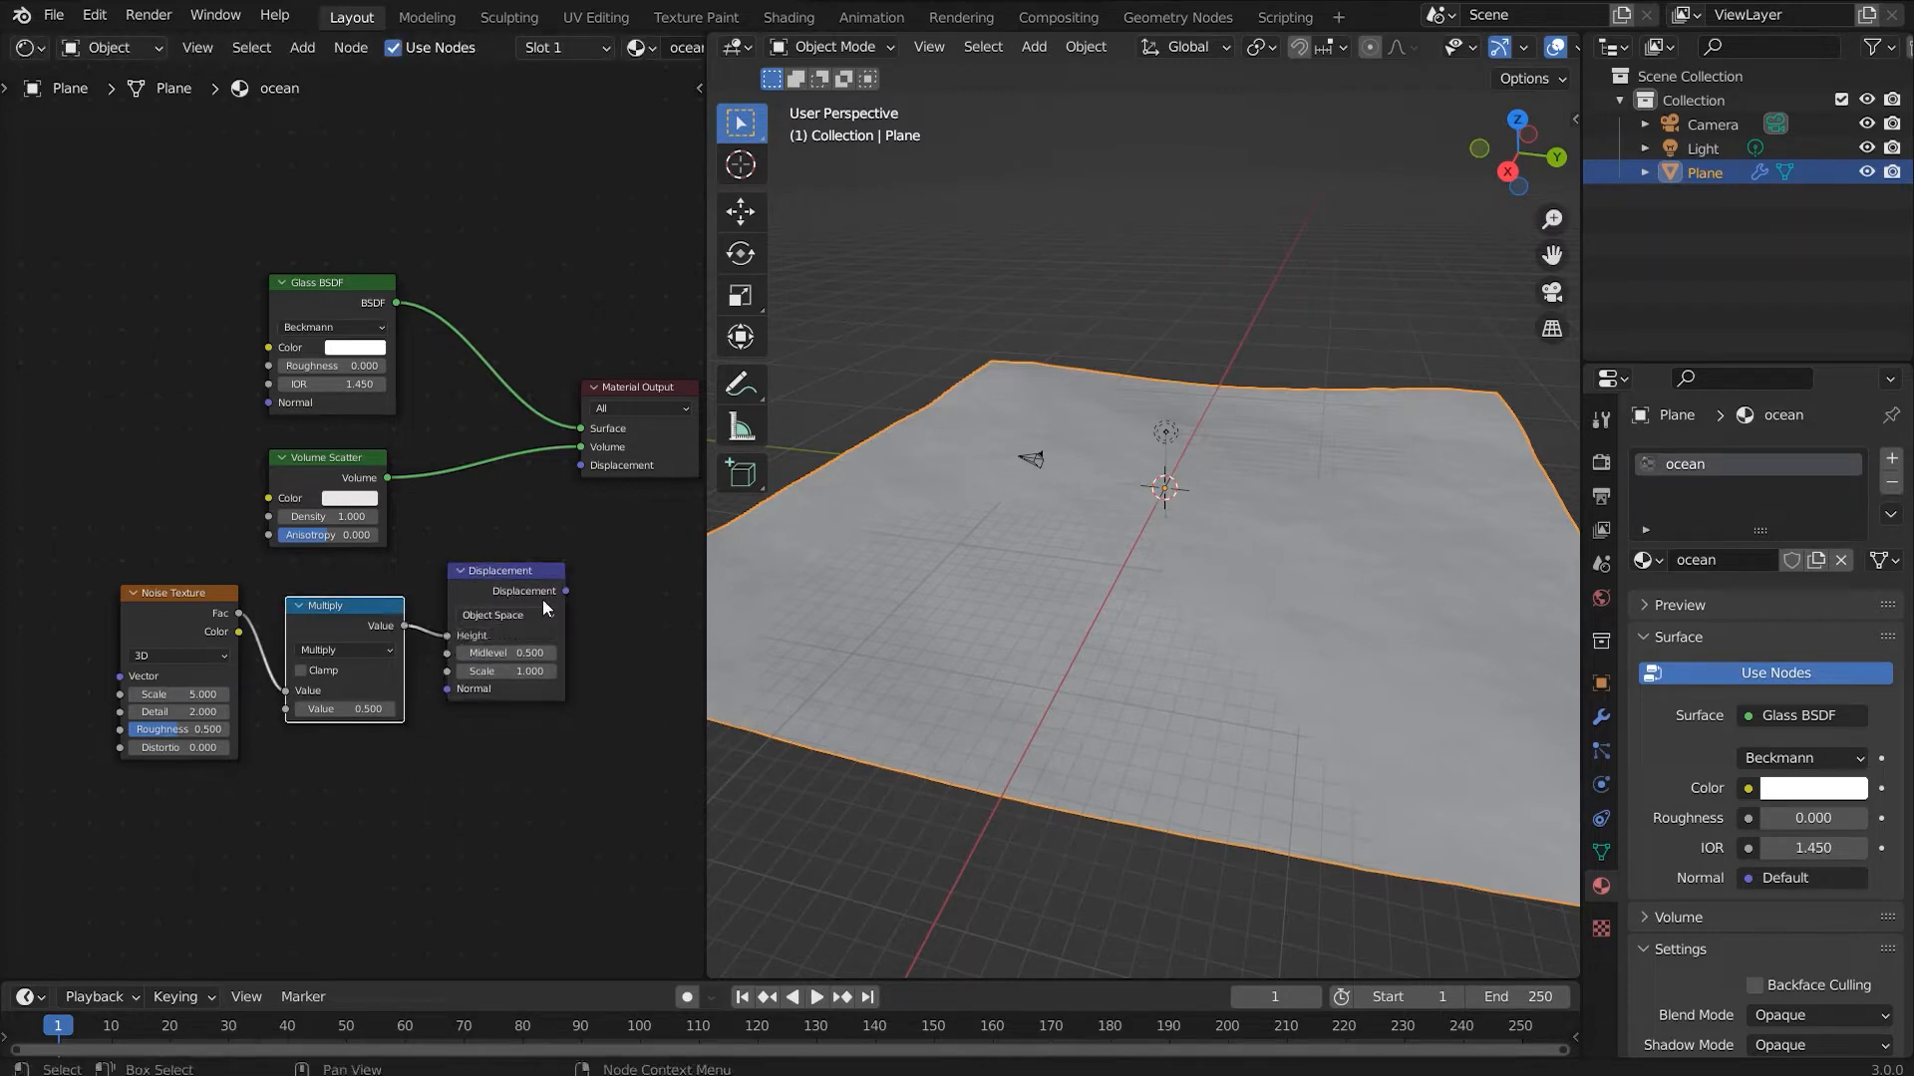
pyautogui.moveTo(566, 591); pyautogui.dragTo(582, 466)
# Step: Add linked Texture Coordinate and Mapping nodes to the Noise Texture with the Node Wrangler setup command
pyautogui.moveTo(105, 619); pyautogui.dragTo(345, 605, button='middle')
pyautogui.click(386, 595)
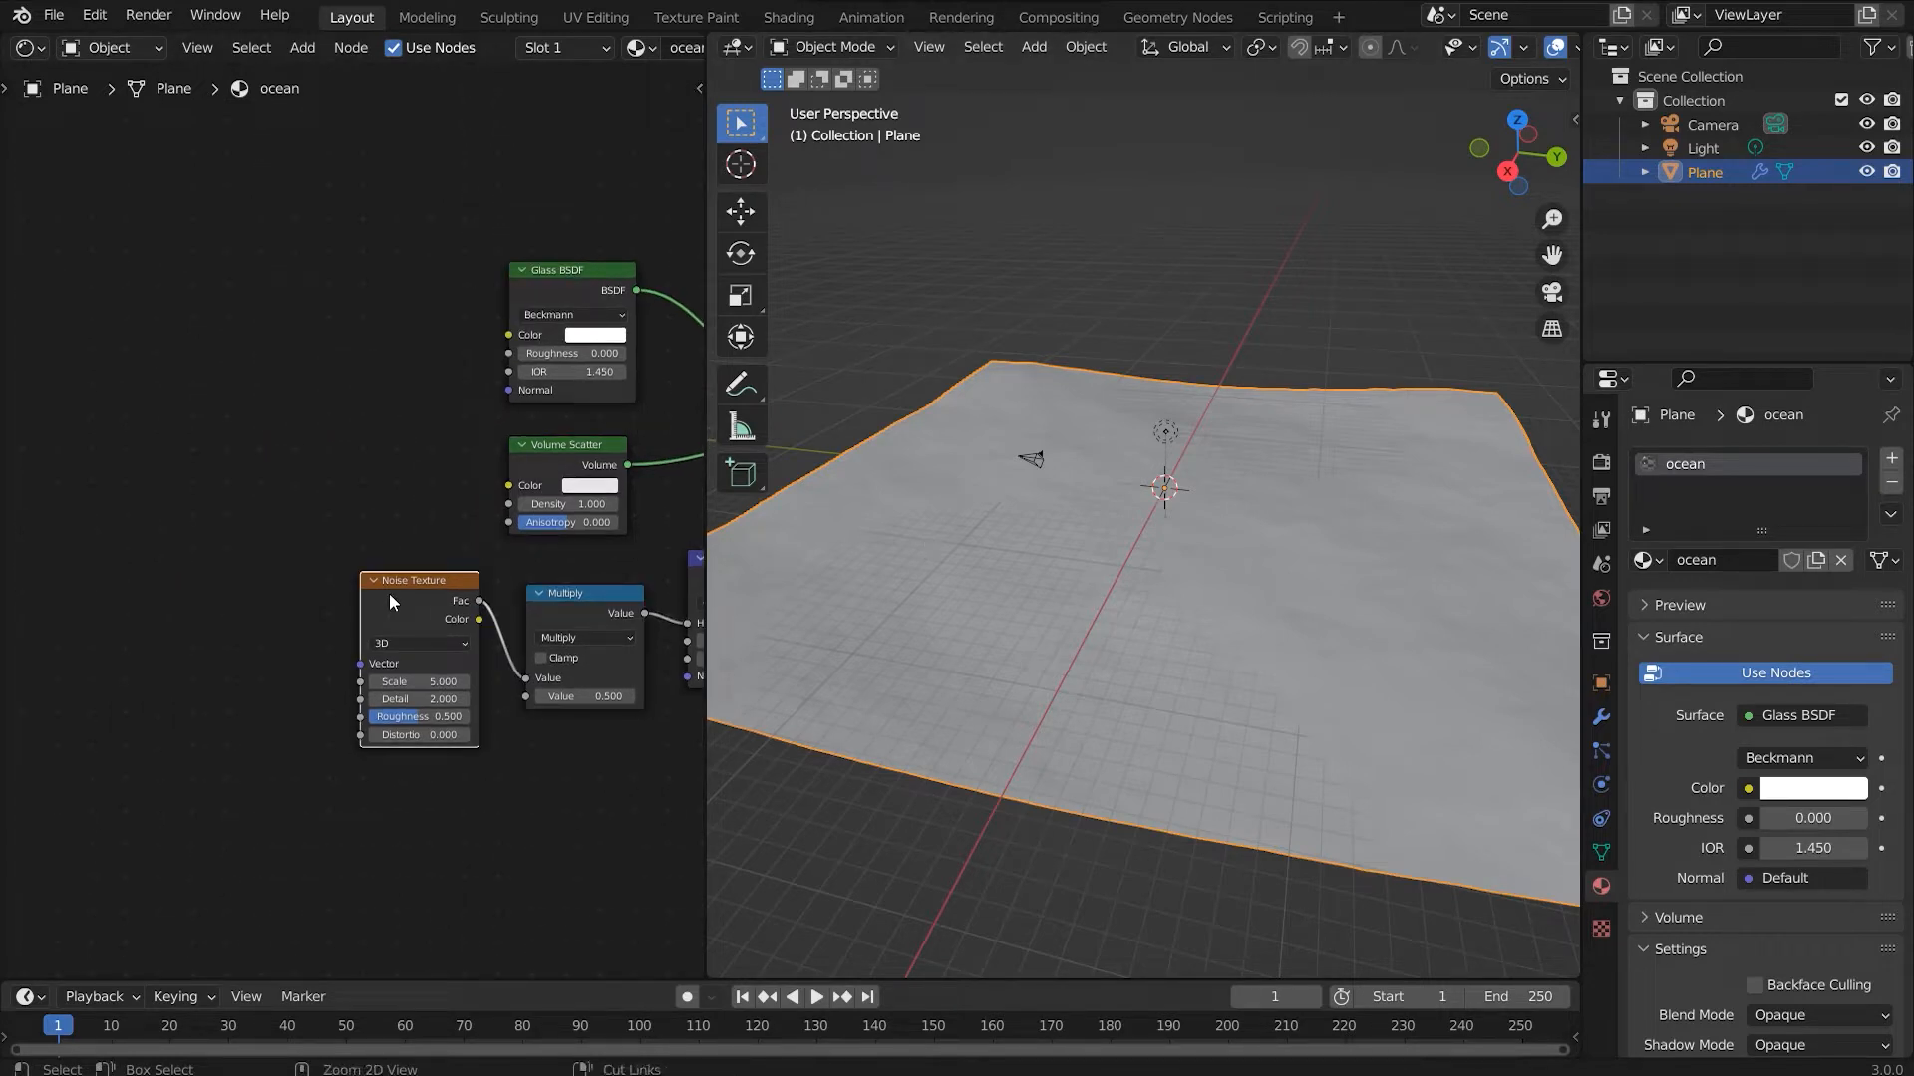
pyautogui.hotkey('ctrl', 't')
pyautogui.moveTo(291, 610); pyautogui.dragTo(419, 554, button='middle')
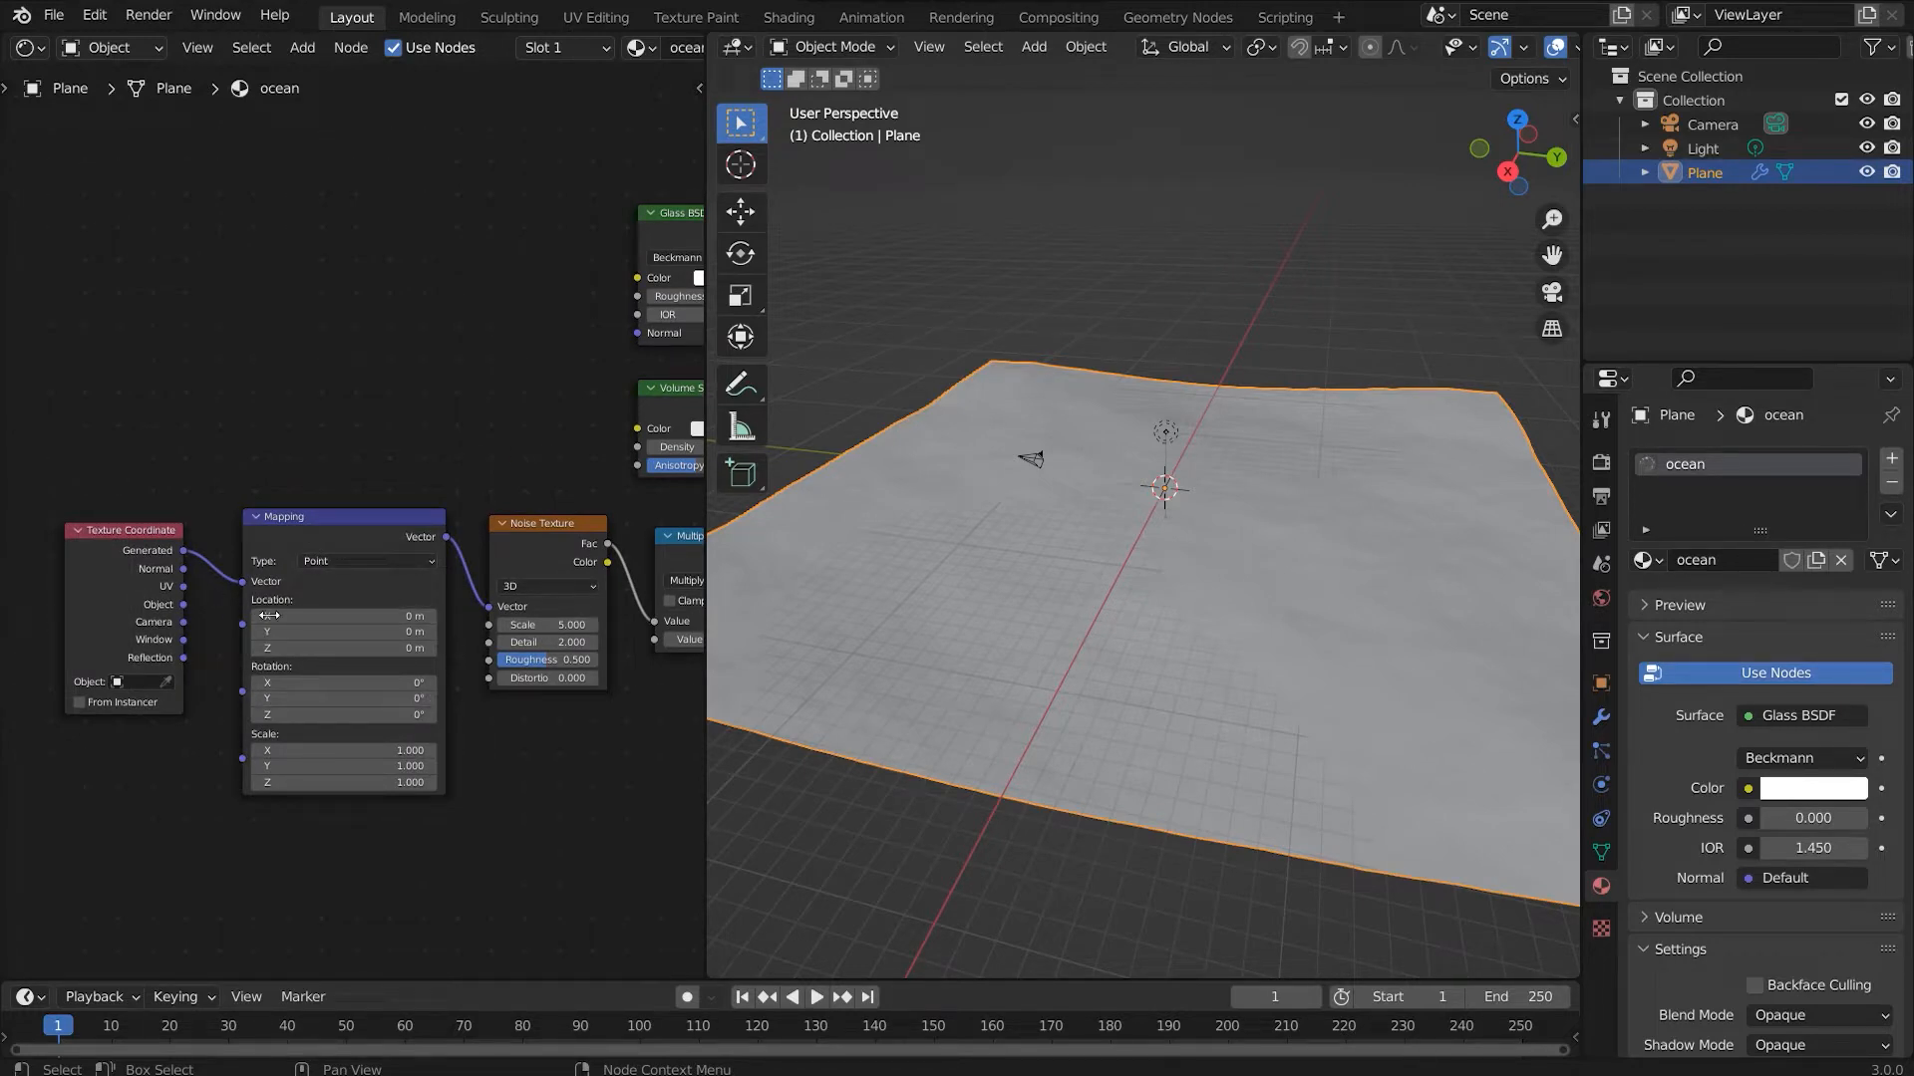
# Step: Check in the add-on preferences whether Node Wrangler and A.N.T.Landscape are enabled
pyautogui.click(95, 15)
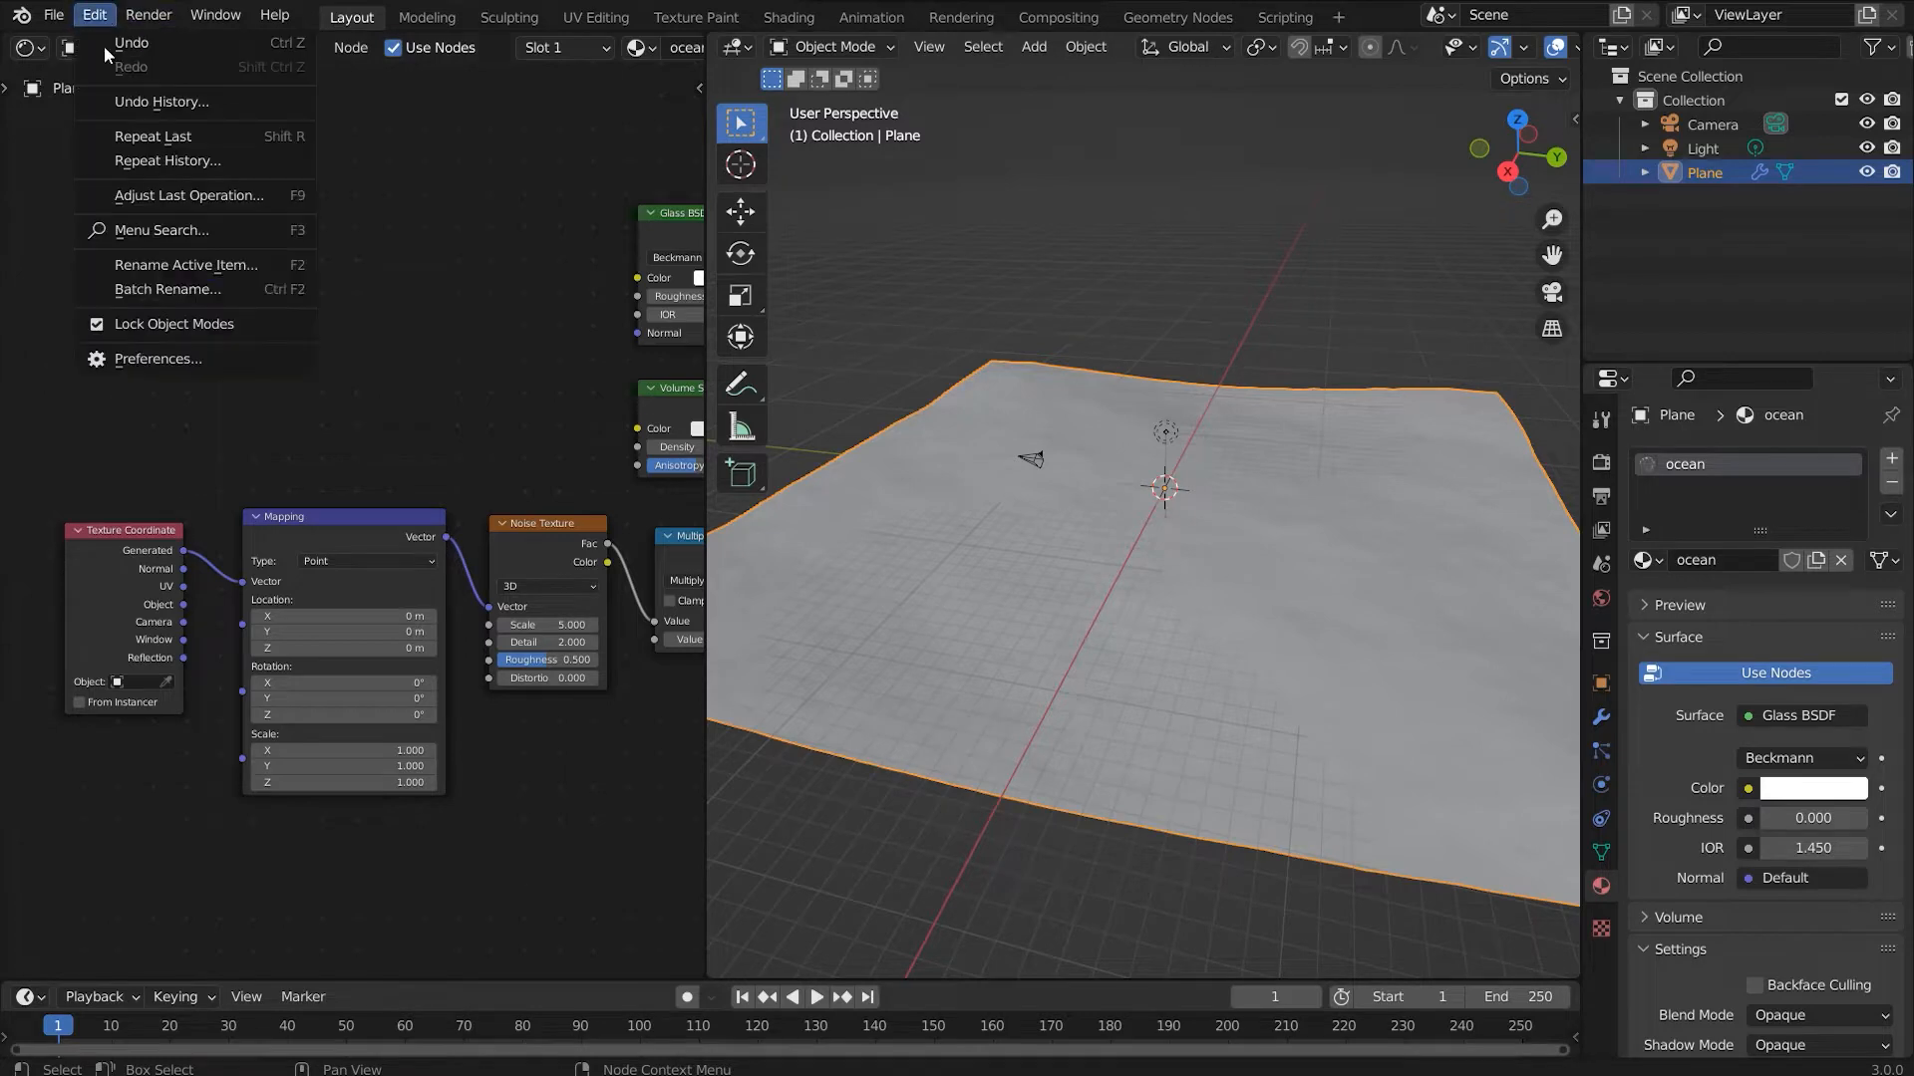
pyautogui.click(139, 360)
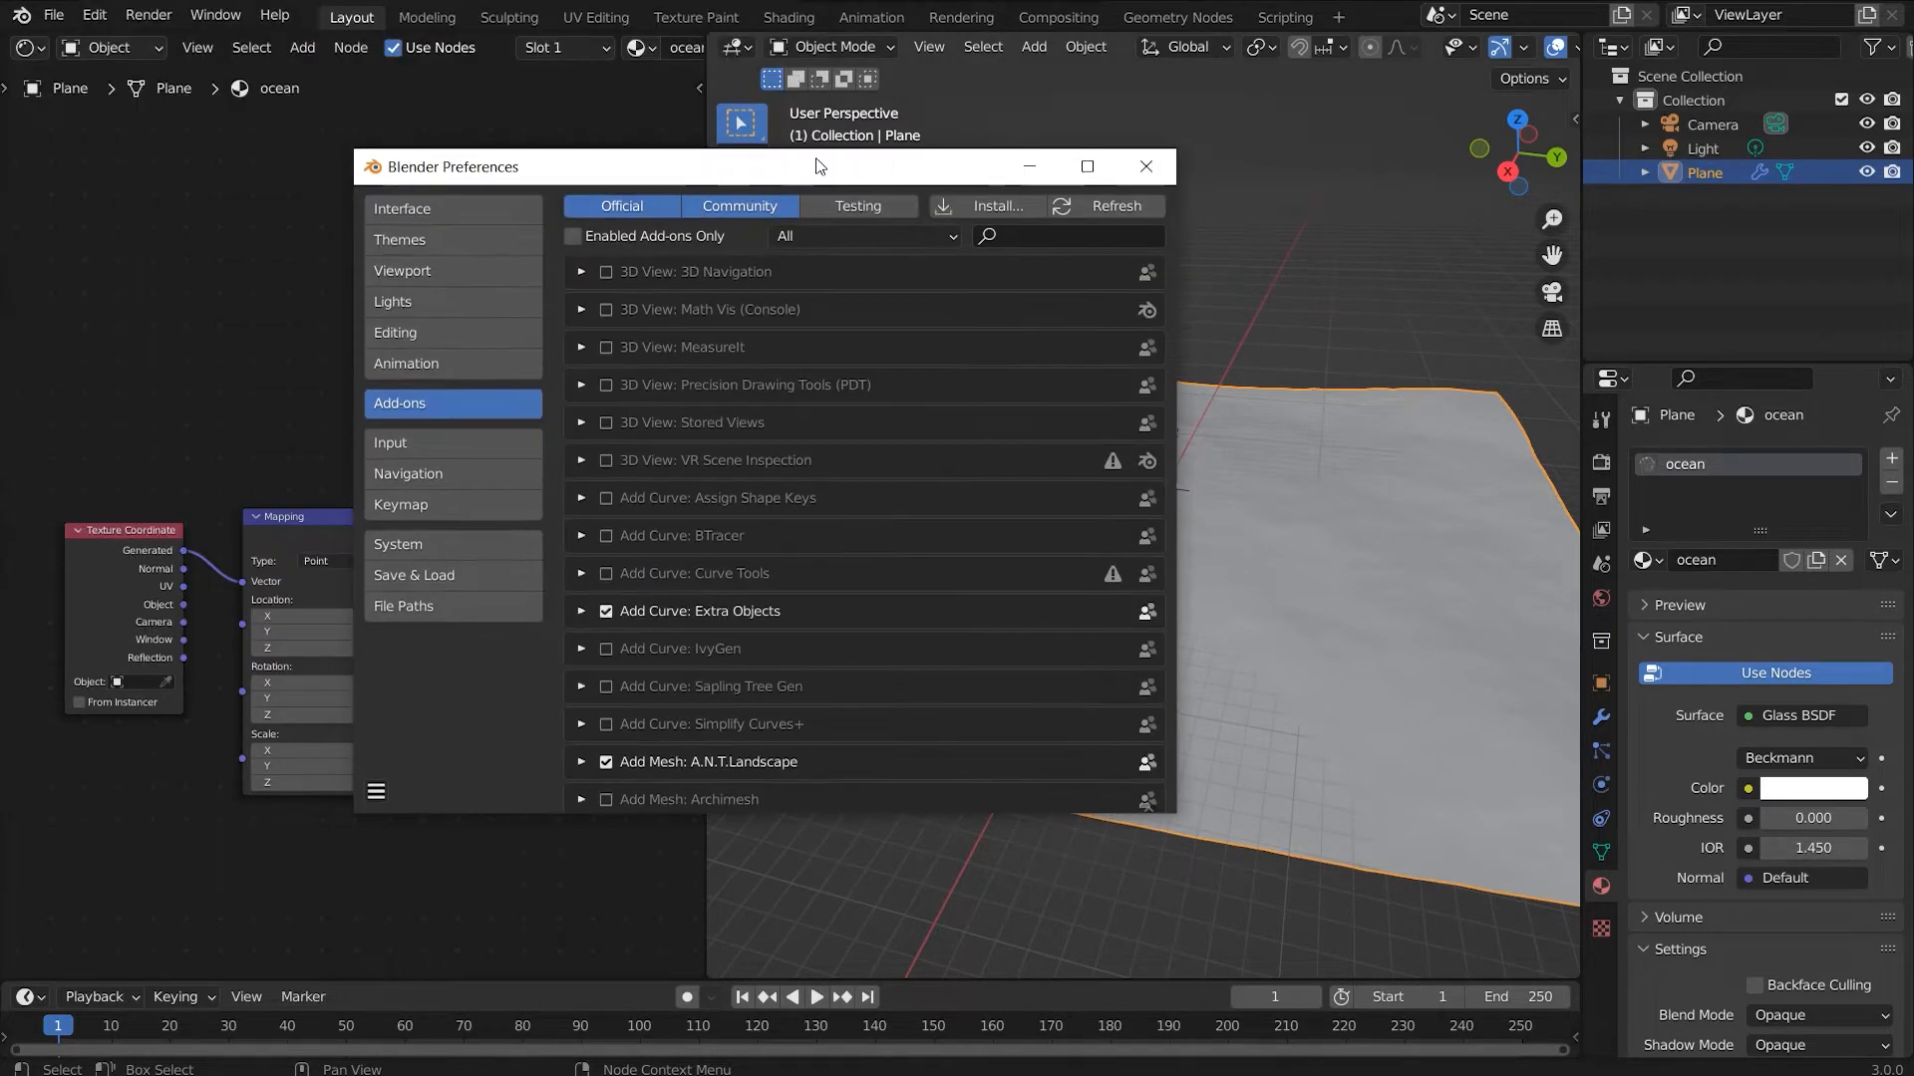
pyautogui.write('node')
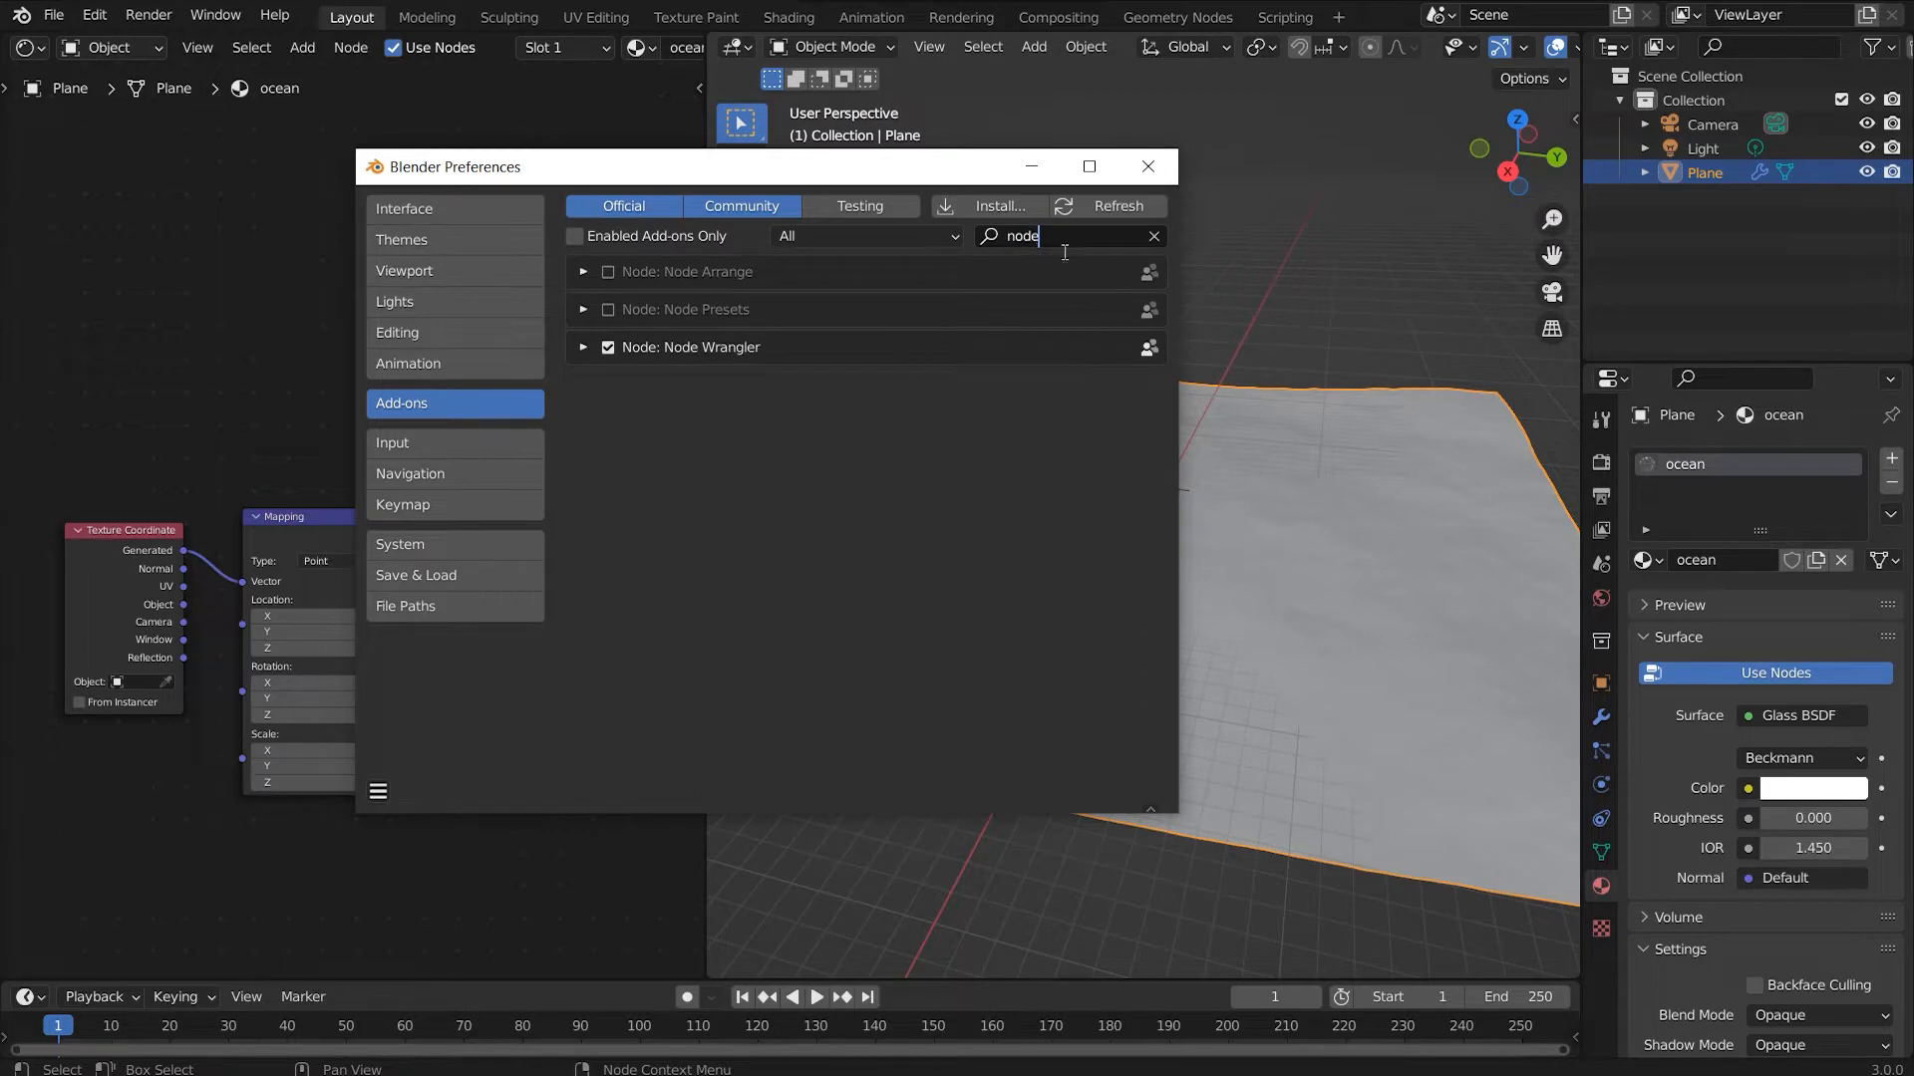
pyautogui.hotkey('ctrl', 'a')
pyautogui.write('landsca')
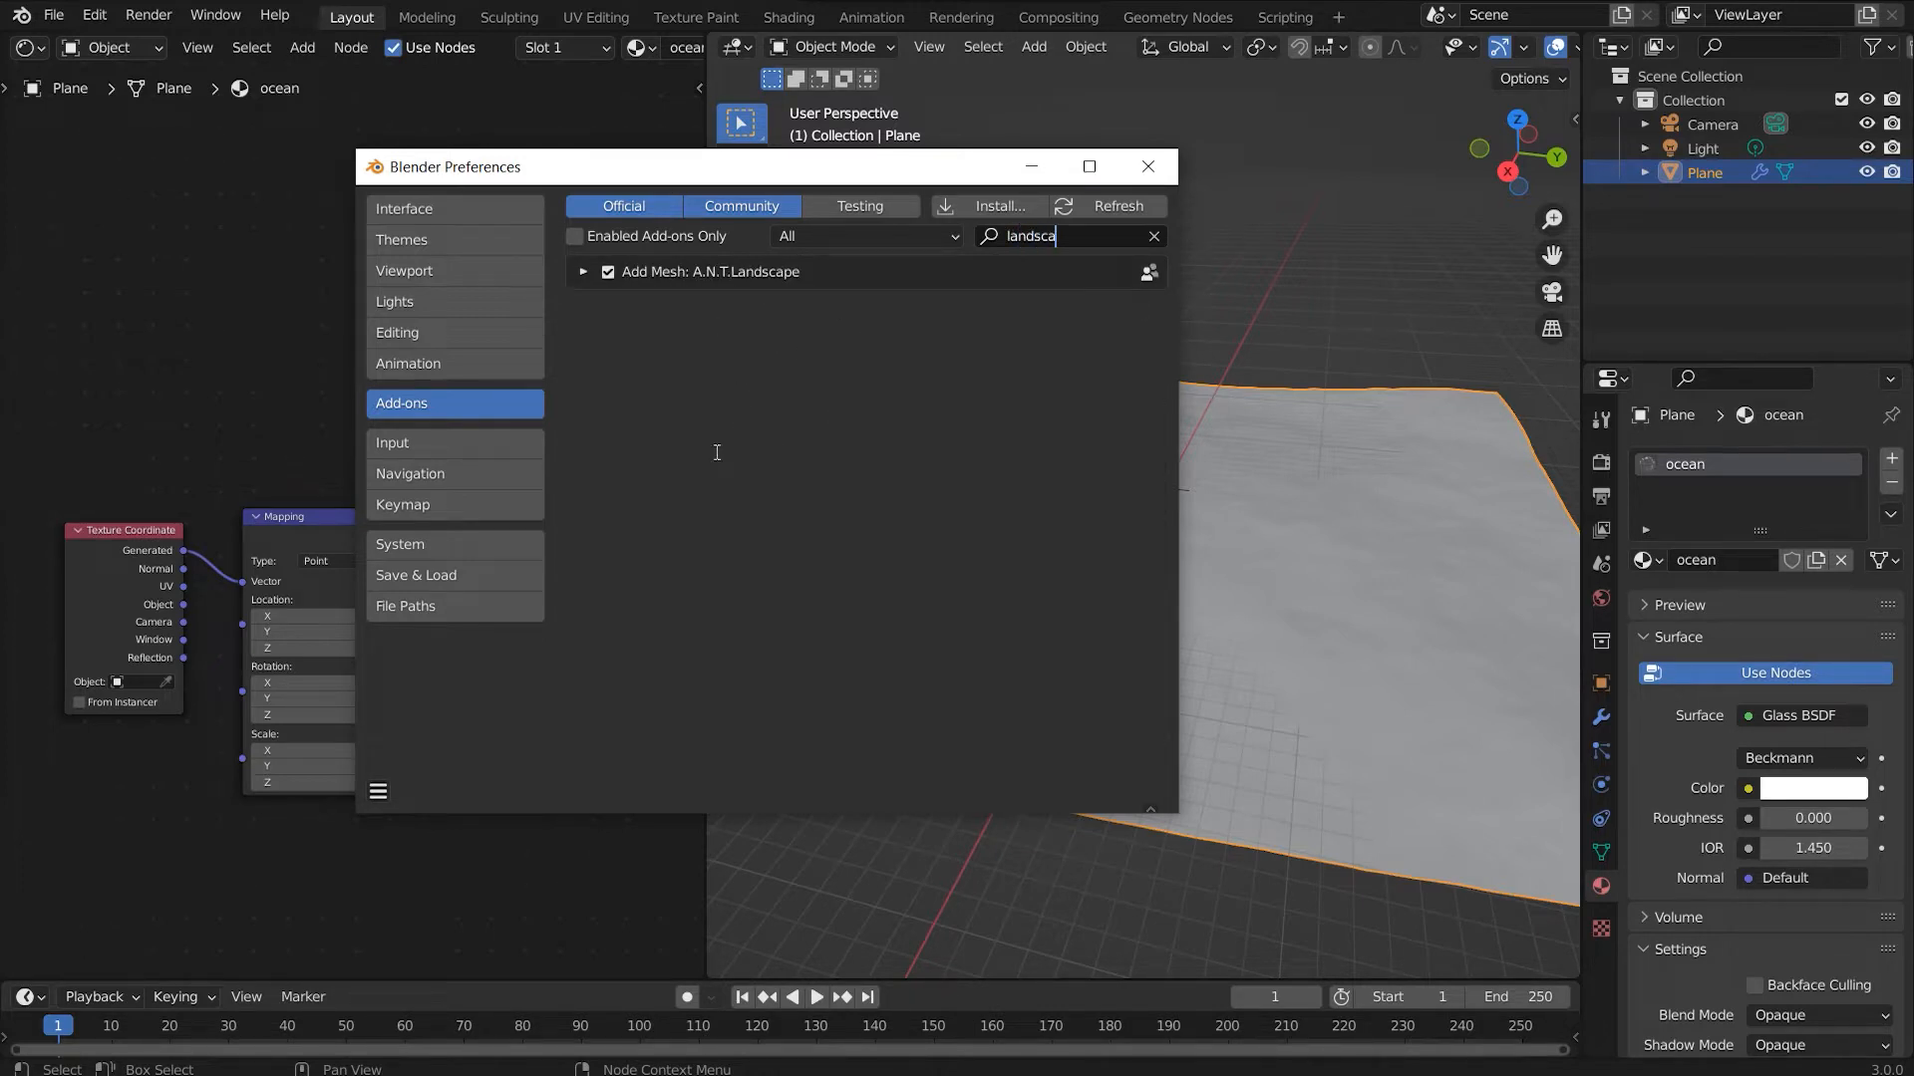
pyautogui.click(1147, 166)
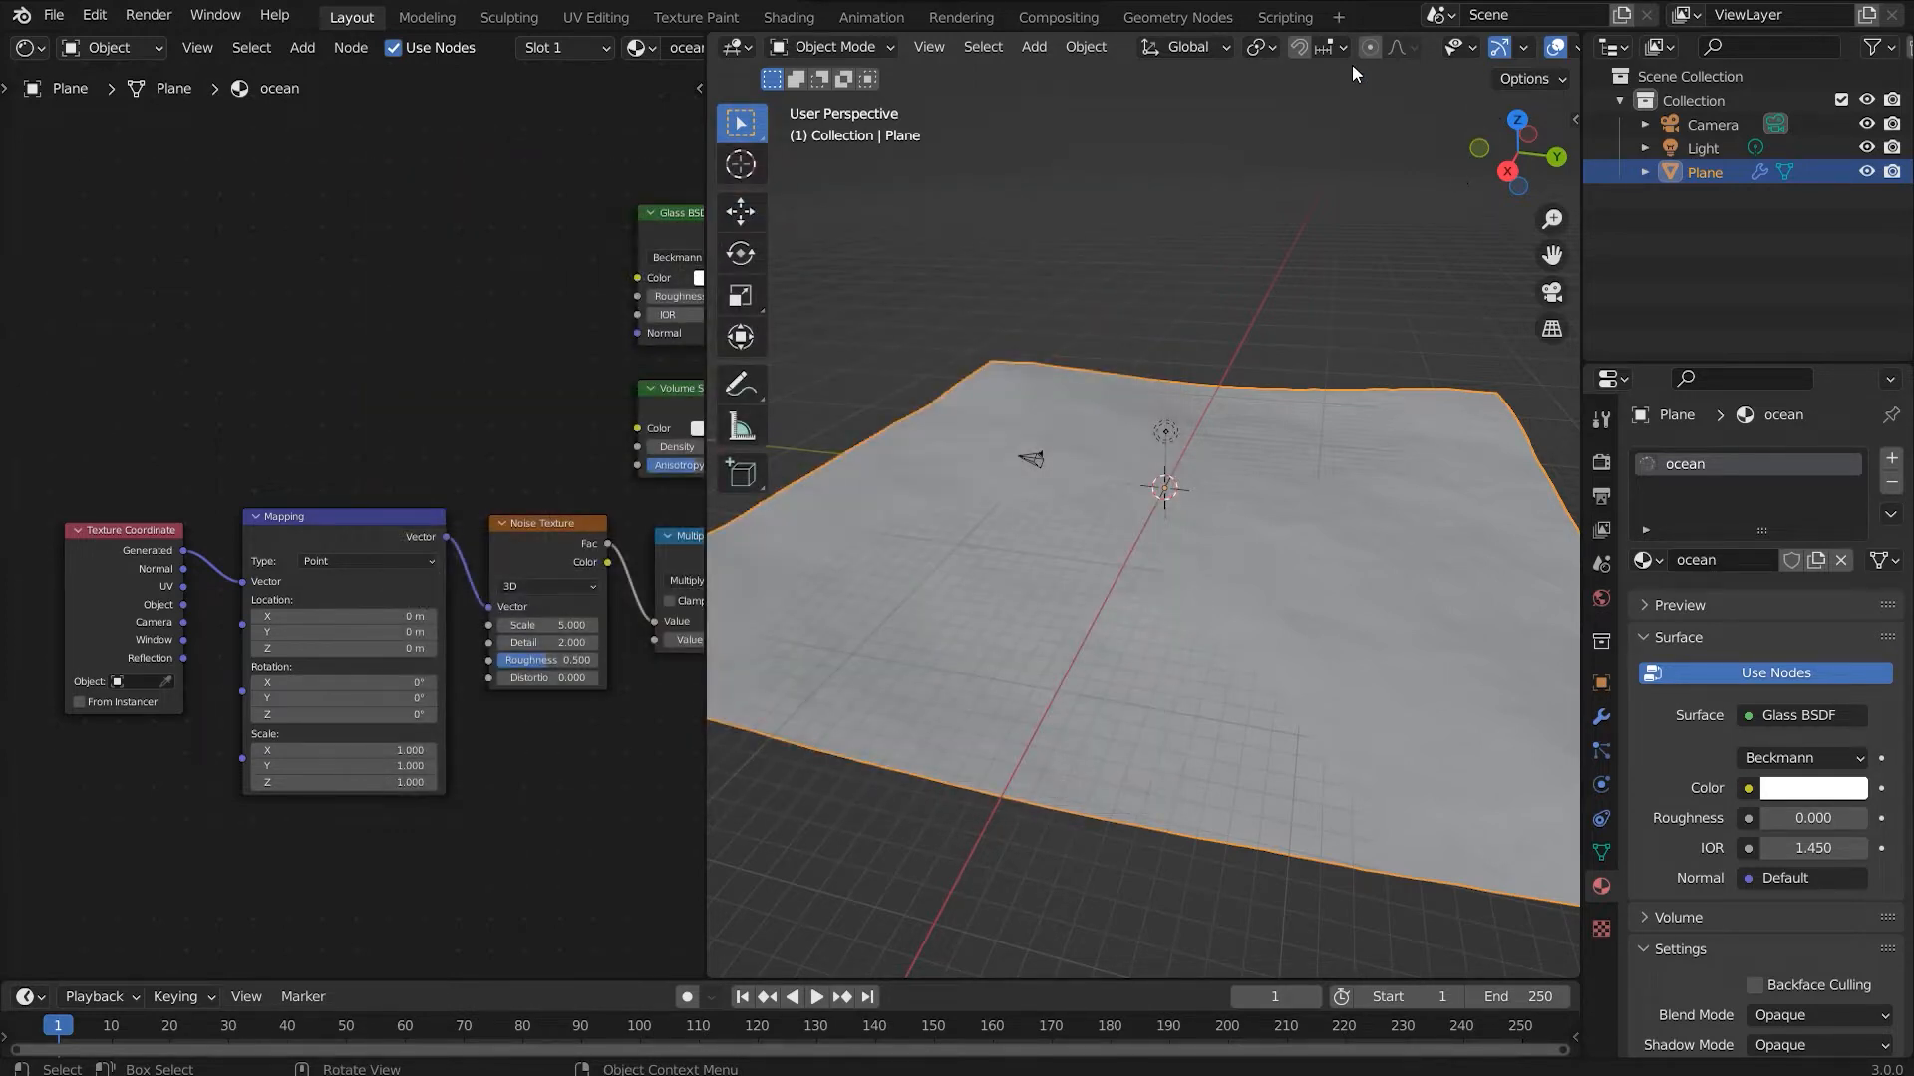
# Step: Show the viewport in Rendered shading and set the render engine to Cycles with GPU Compute as the device
pyautogui.scroll(-5, 1375, 50)
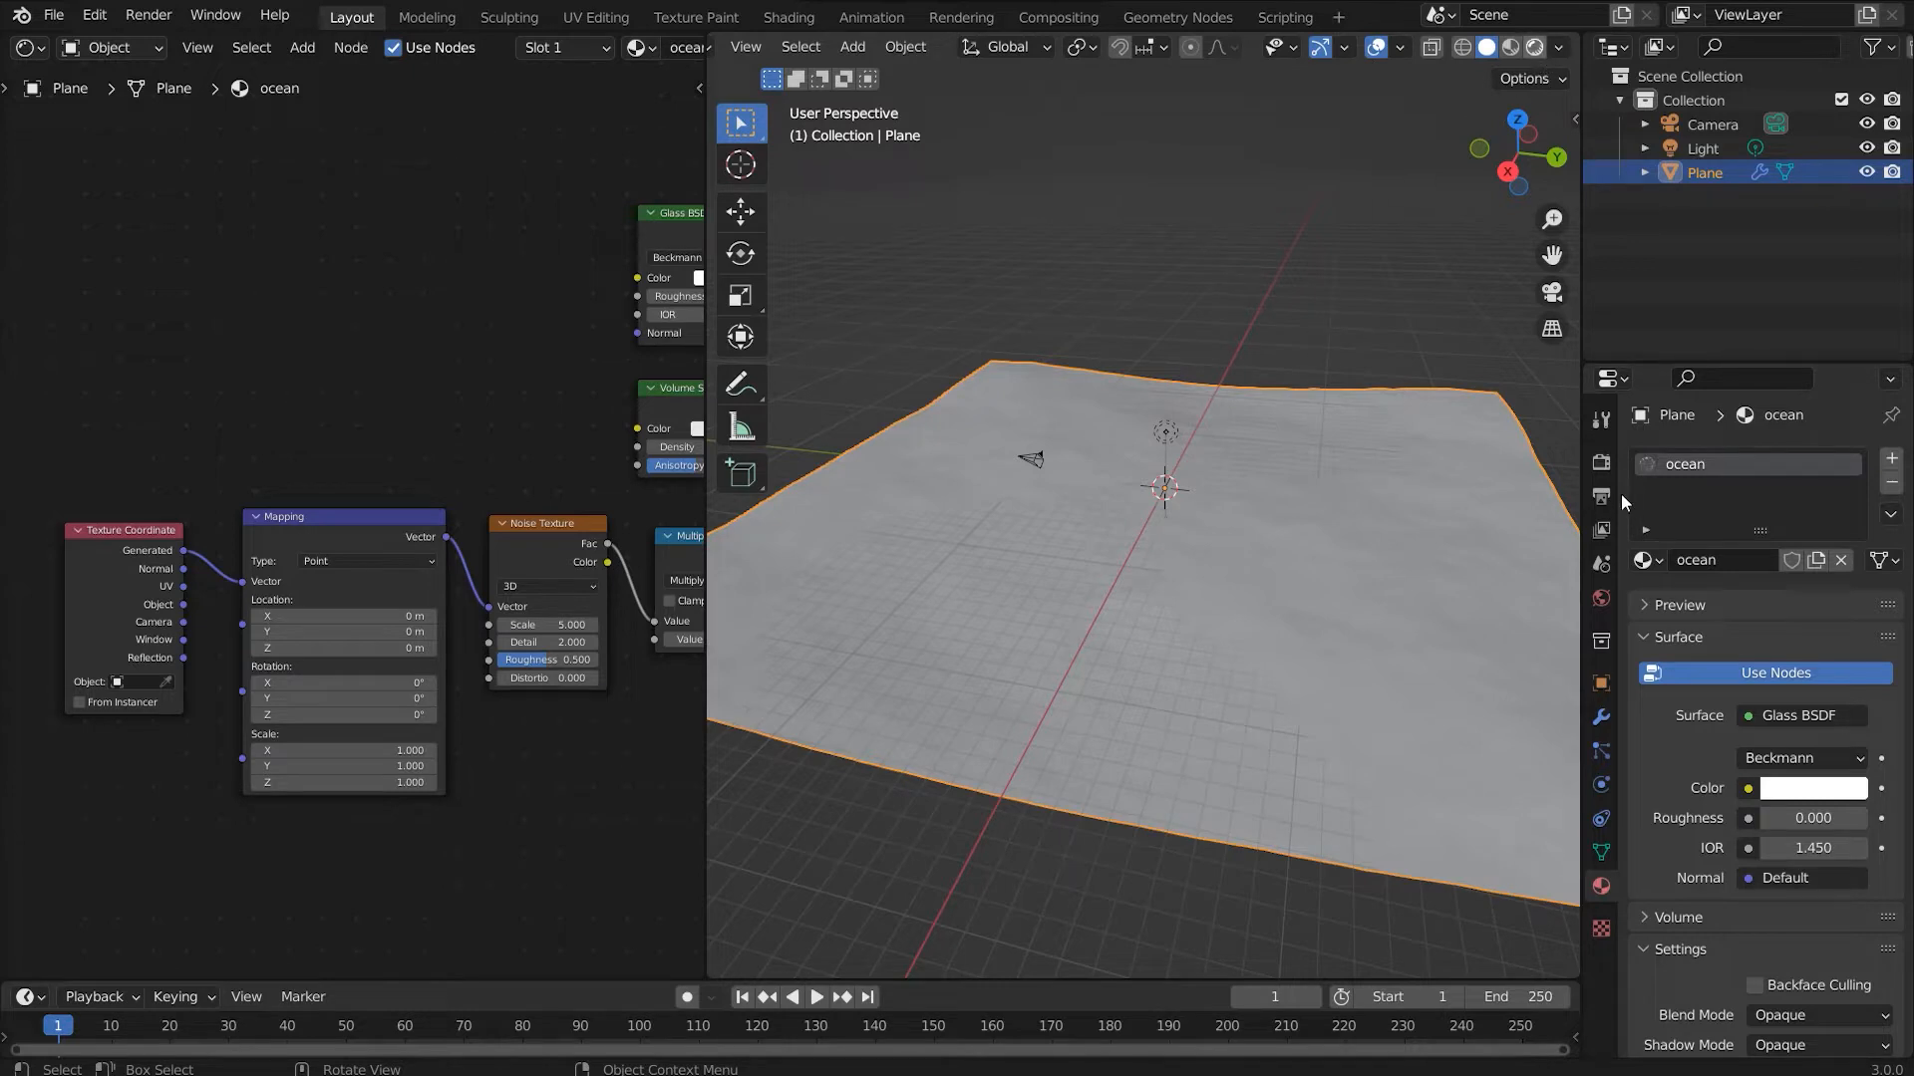
pyautogui.click(1535, 46)
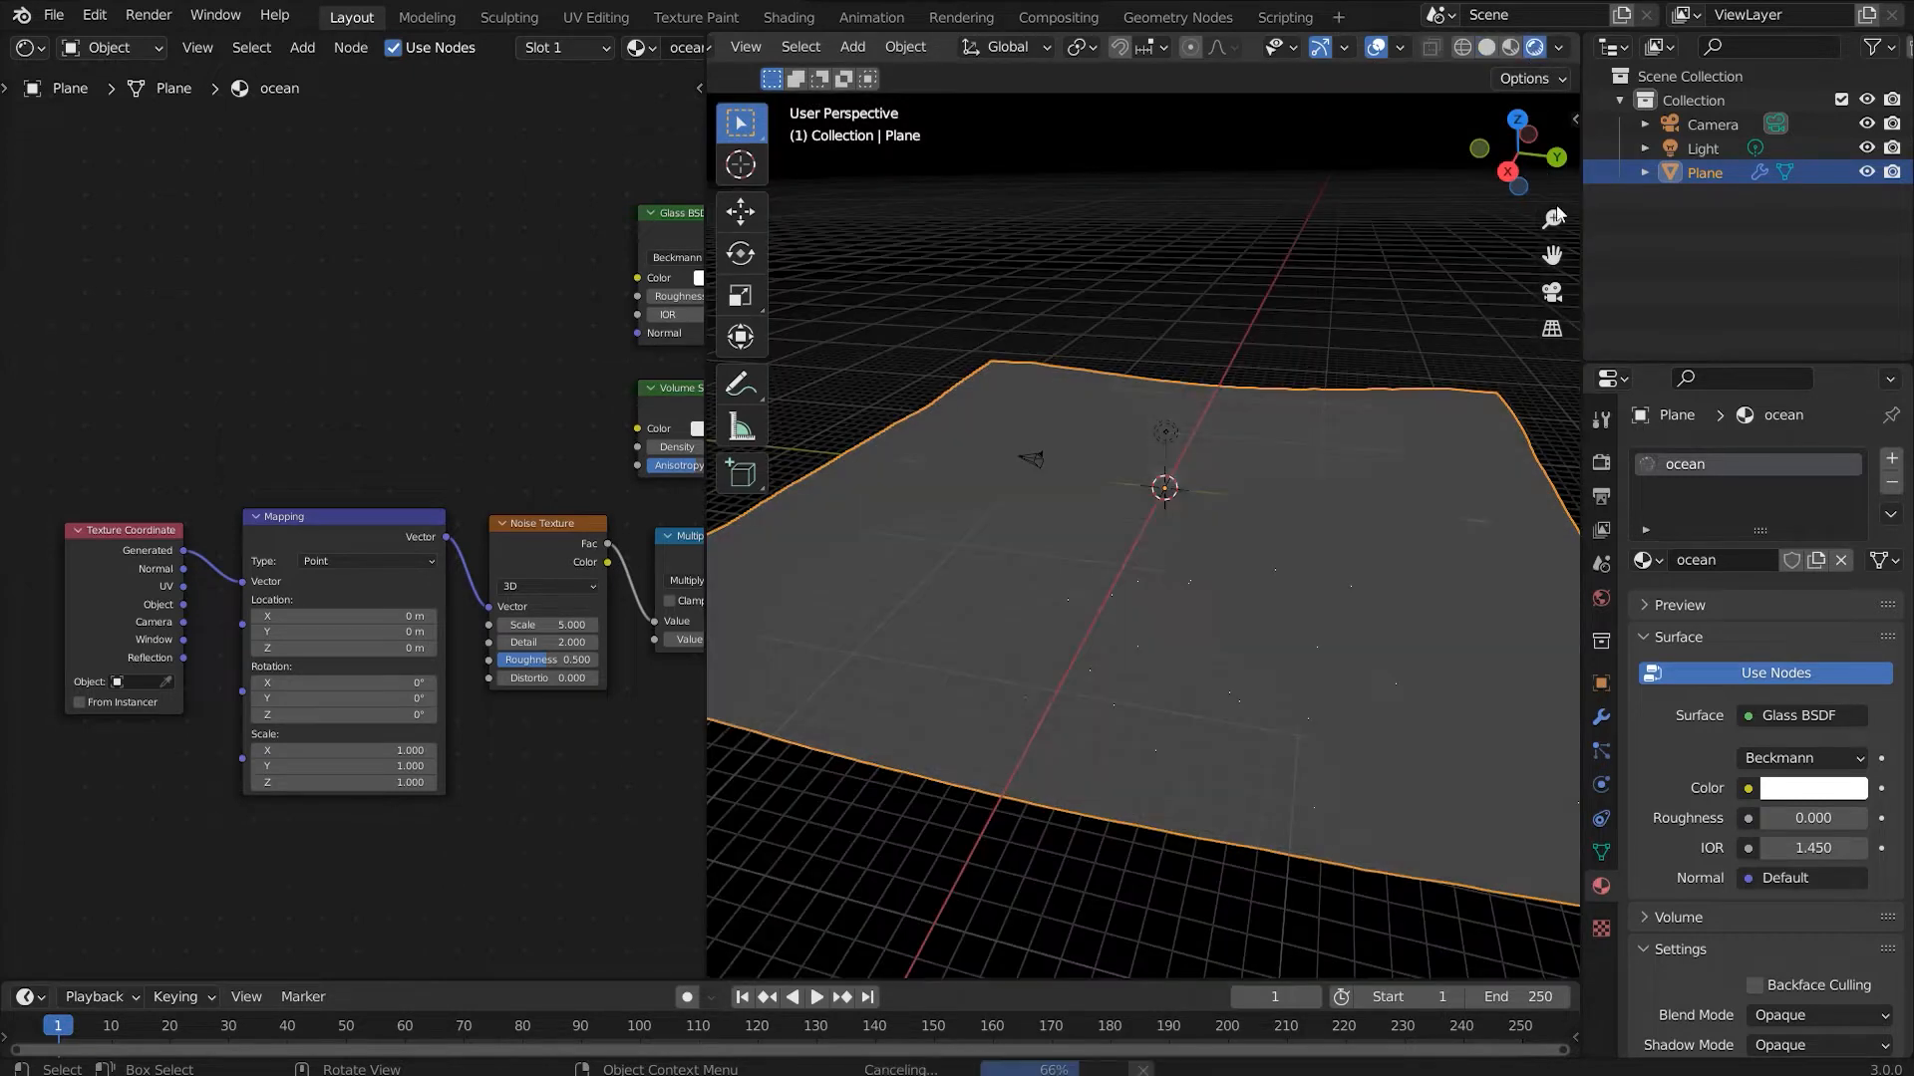
pyautogui.click(1600, 461)
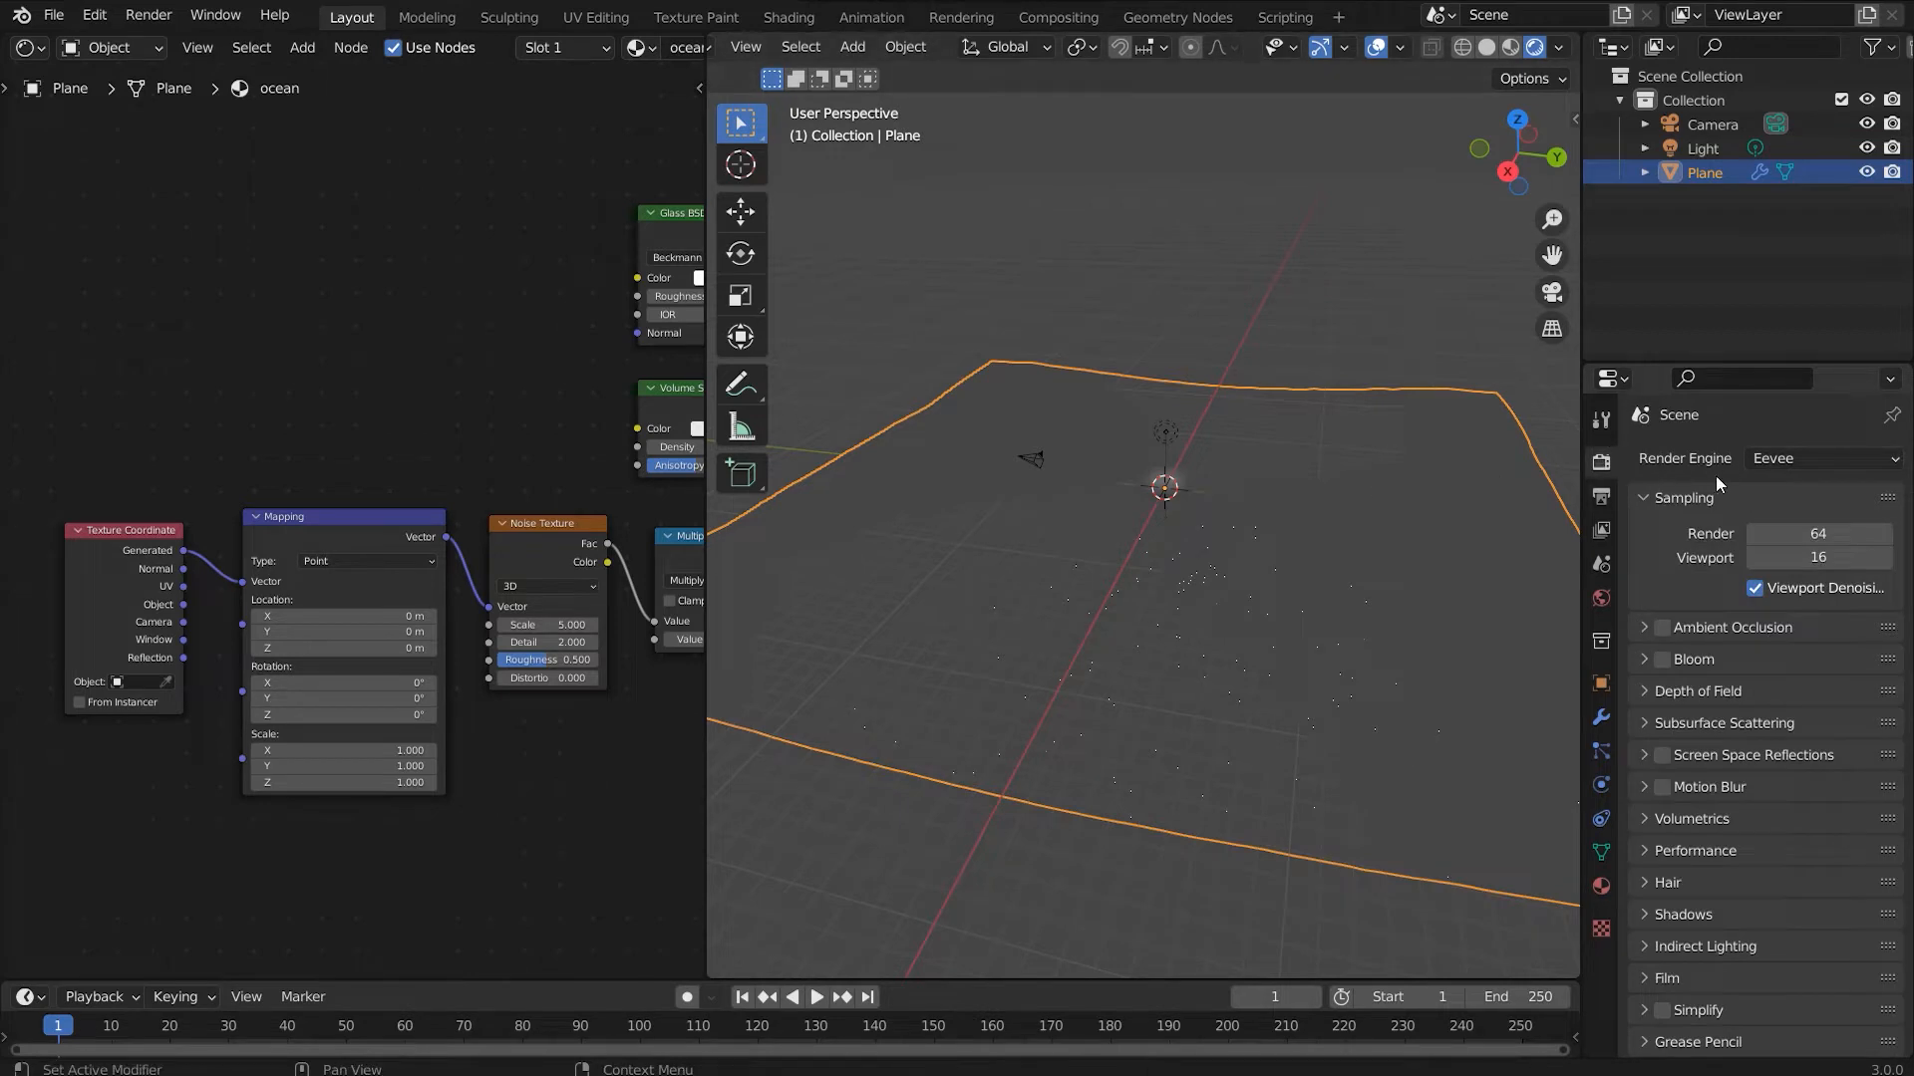
pyautogui.click(1755, 460)
pyautogui.click(1794, 538)
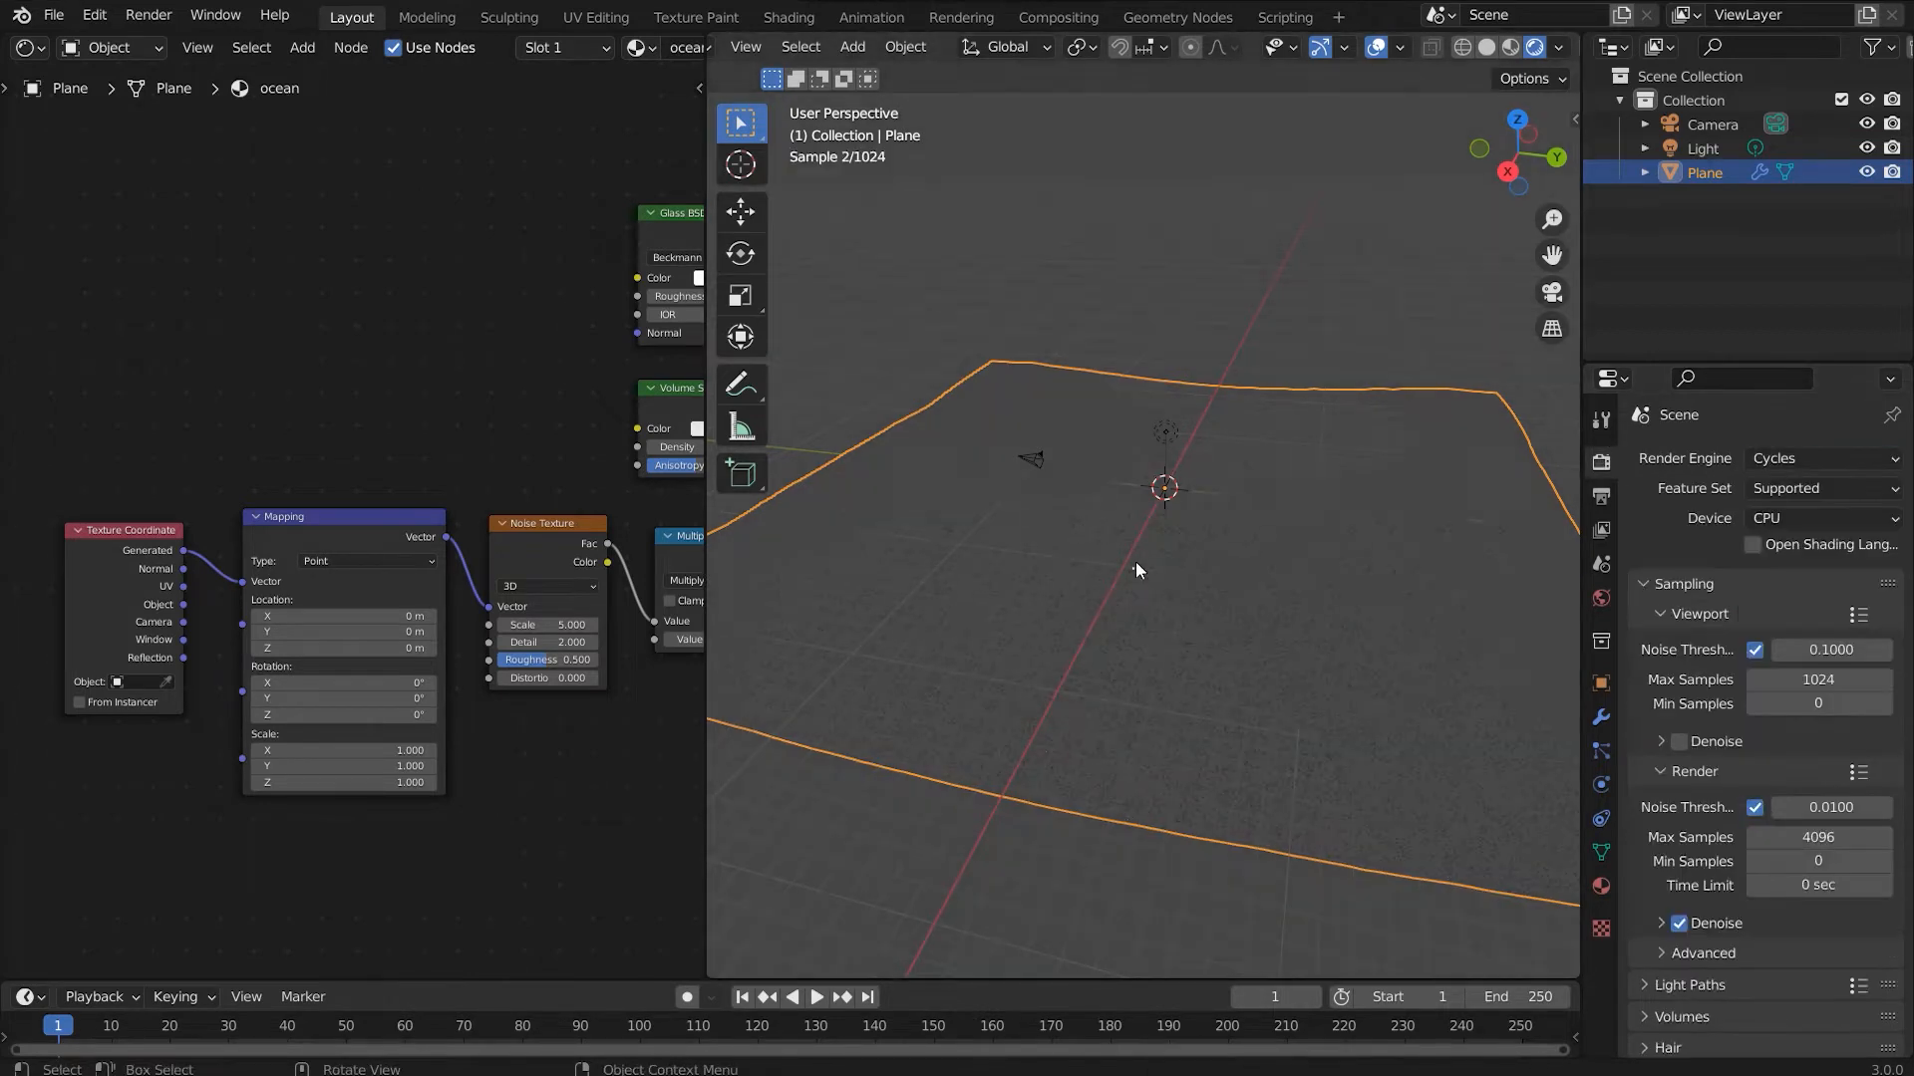
pyautogui.click(1802, 517)
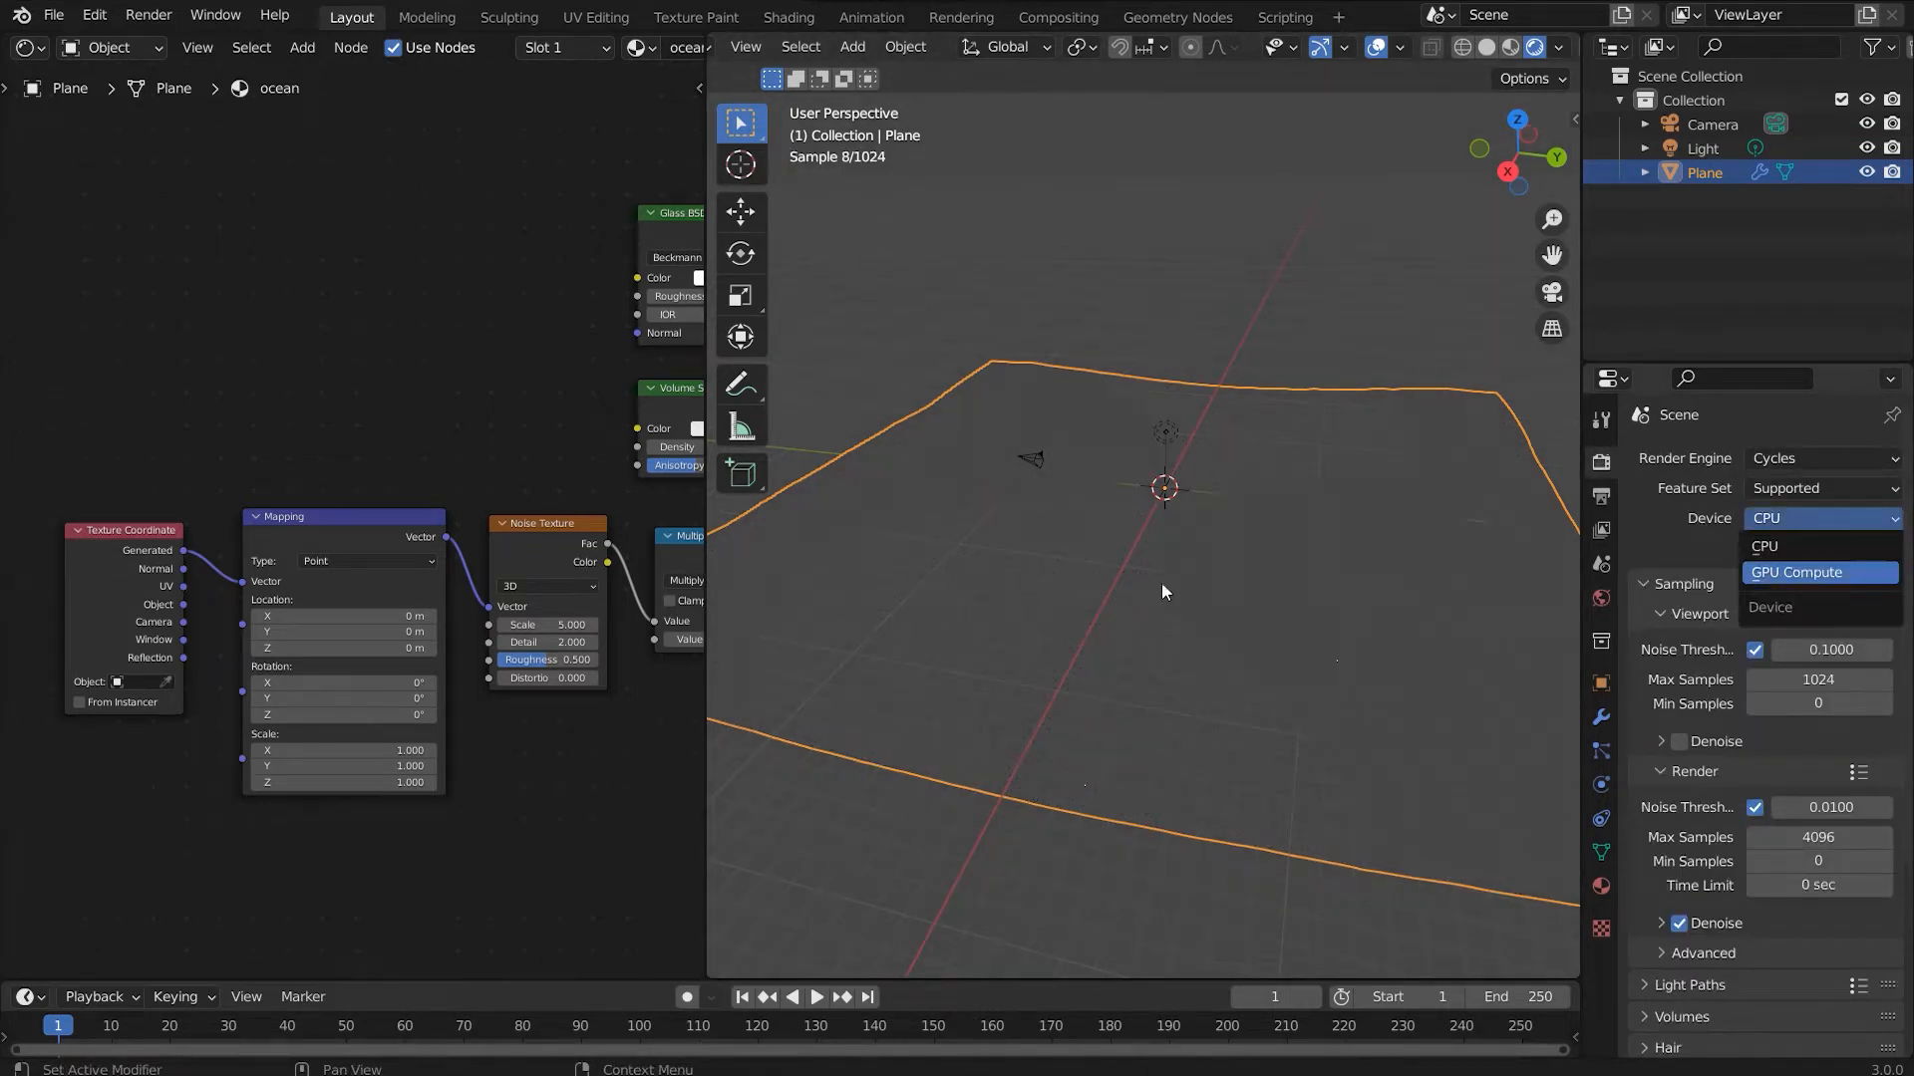
pyautogui.click(1770, 570)
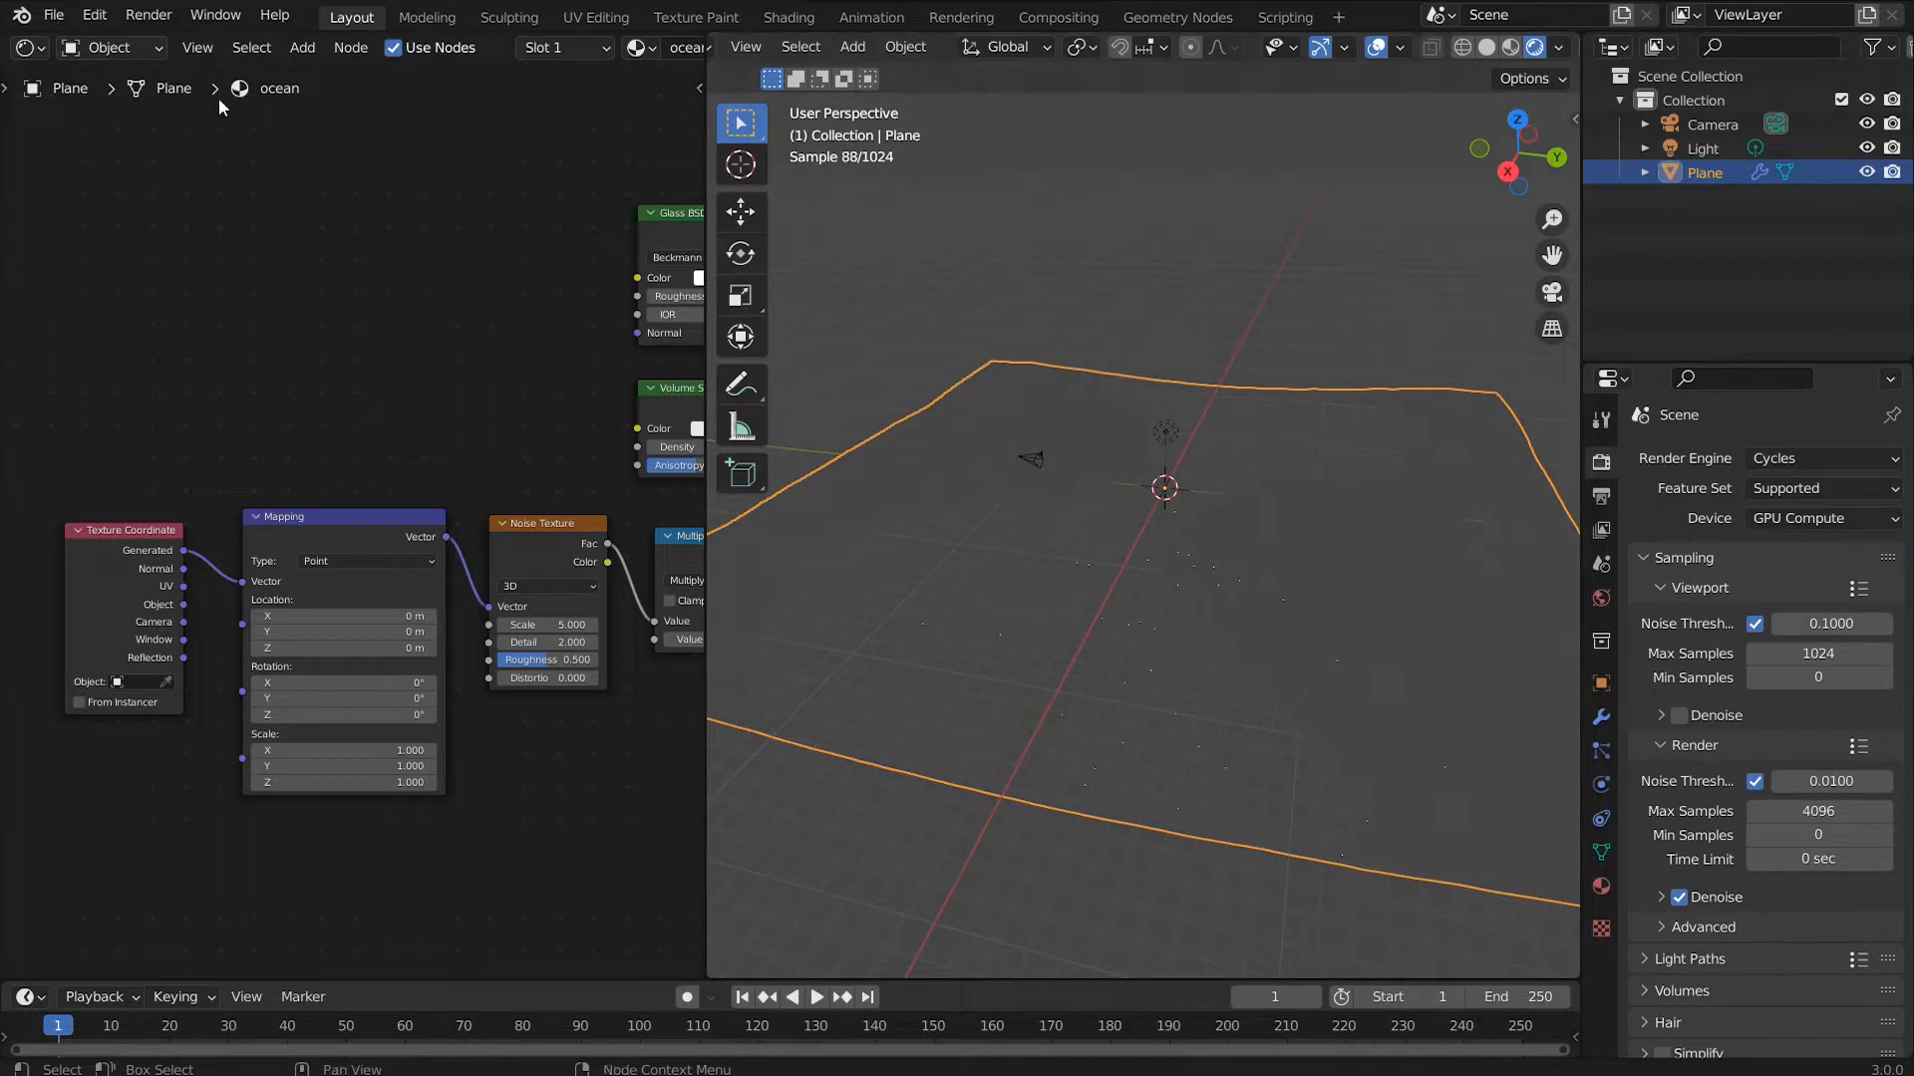
# Step: Switch the Shader Editor to the World nodes and add an Environment Texture connected to the Background's Color input
pyautogui.click(124, 48)
pyautogui.click(115, 100)
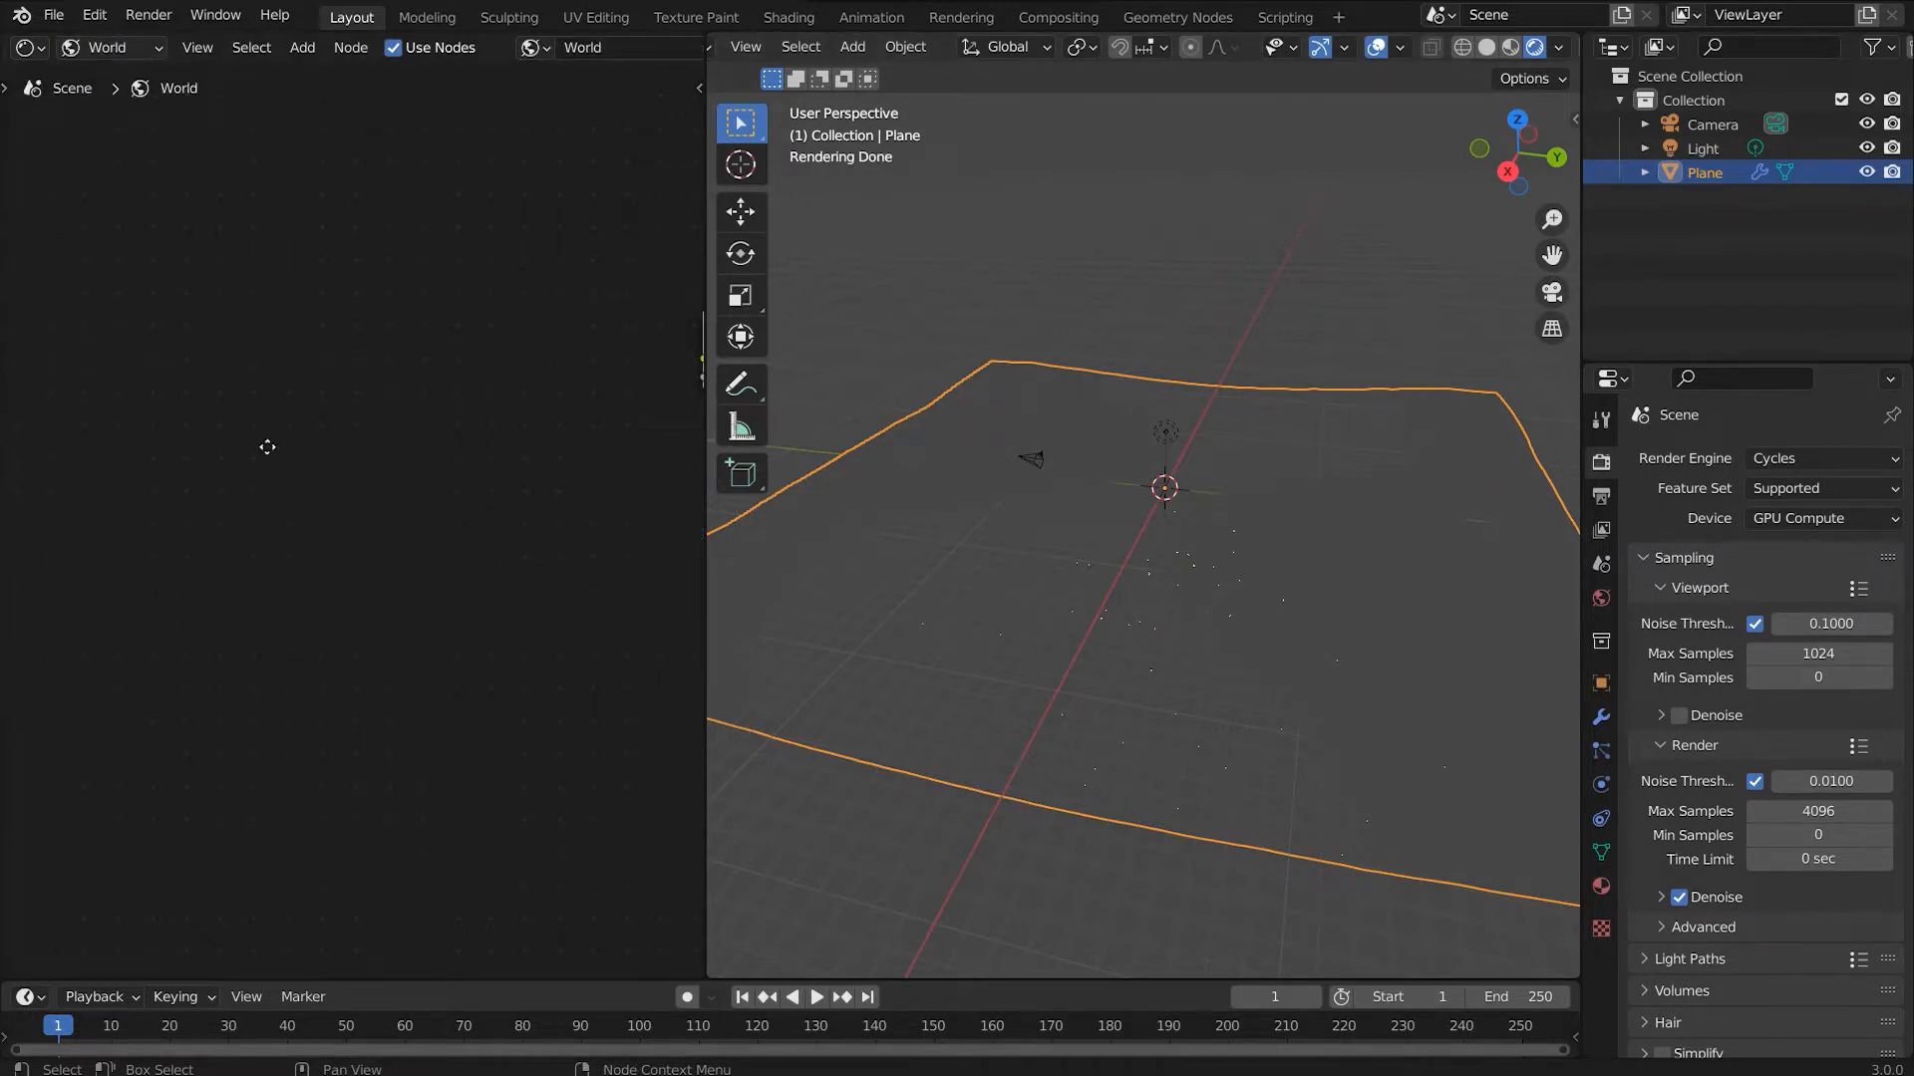
pyautogui.hotkey('shift', 'a')
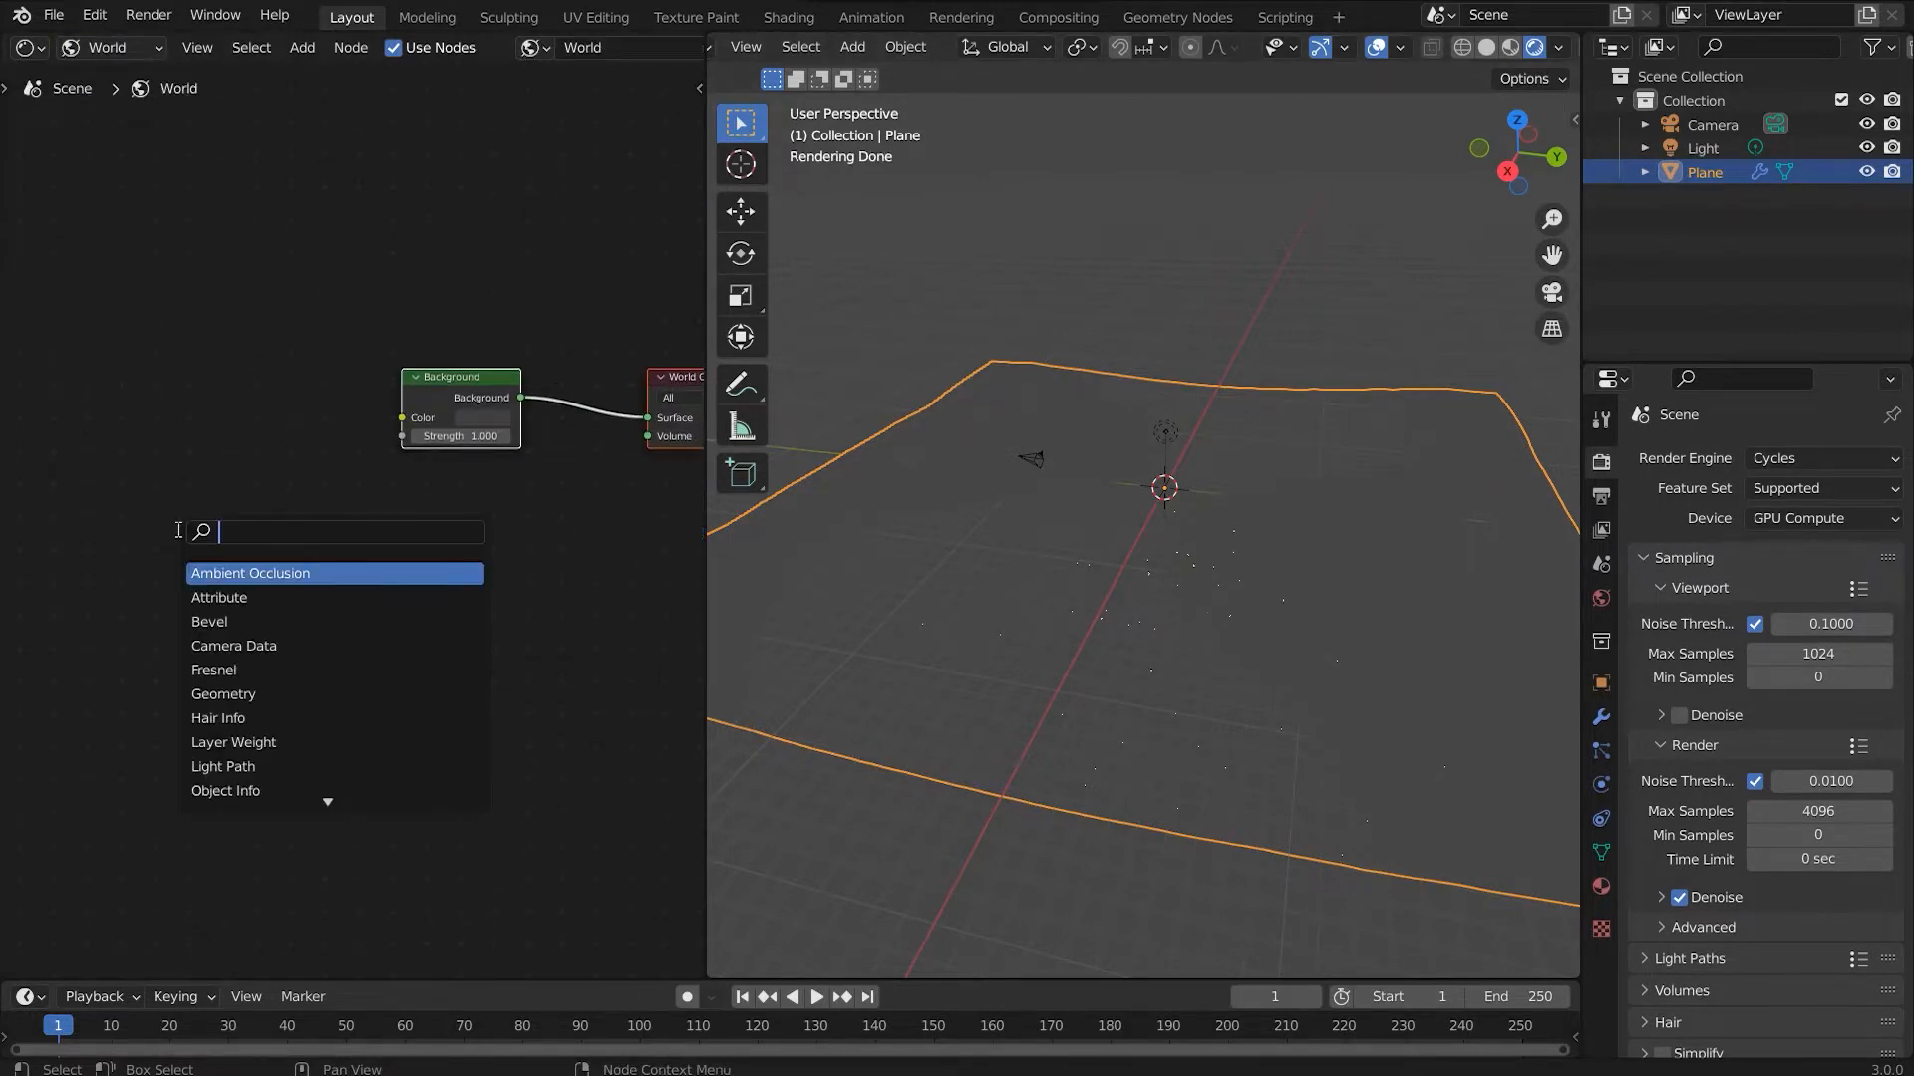
pyautogui.write('ENV')
pyautogui.press('Return')
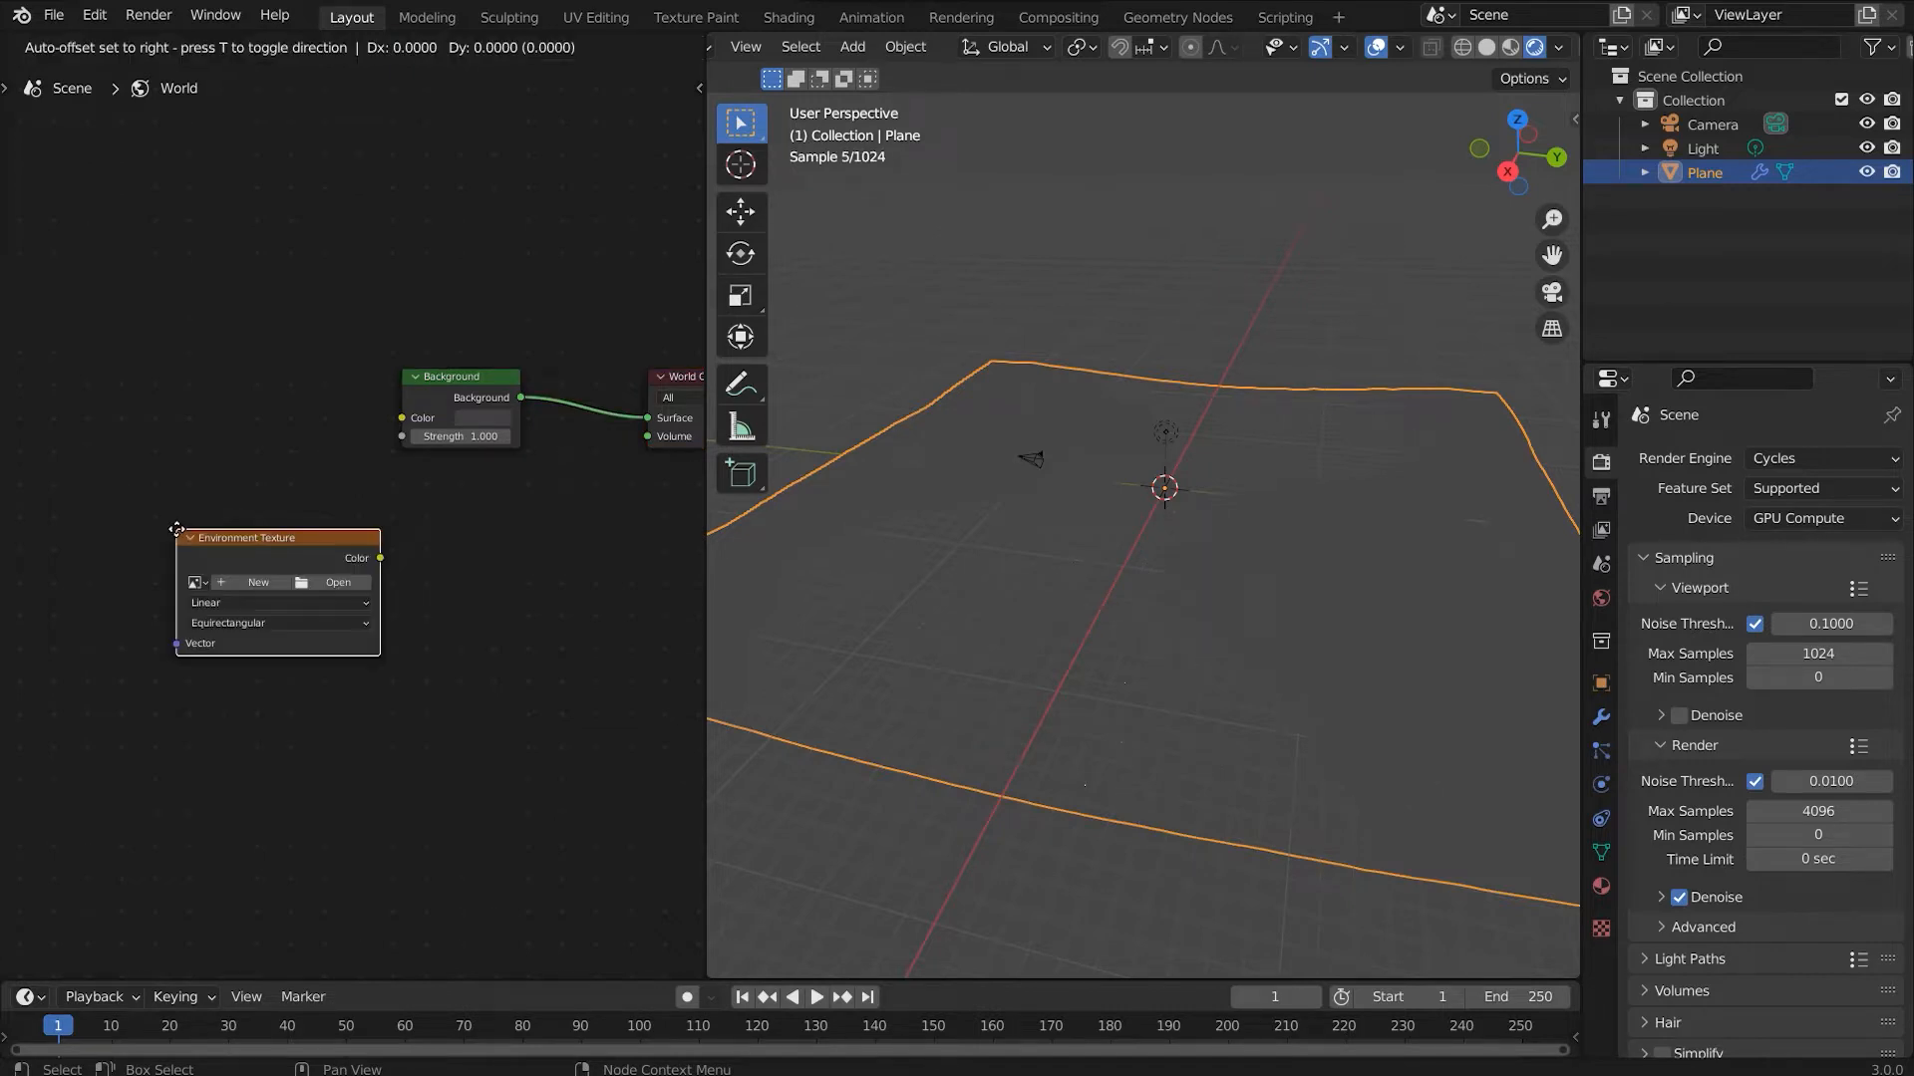
pyautogui.click(204, 402)
pyautogui.moveTo(295, 411); pyautogui.dragTo(403, 416)
pyautogui.press('KP_Decimal')
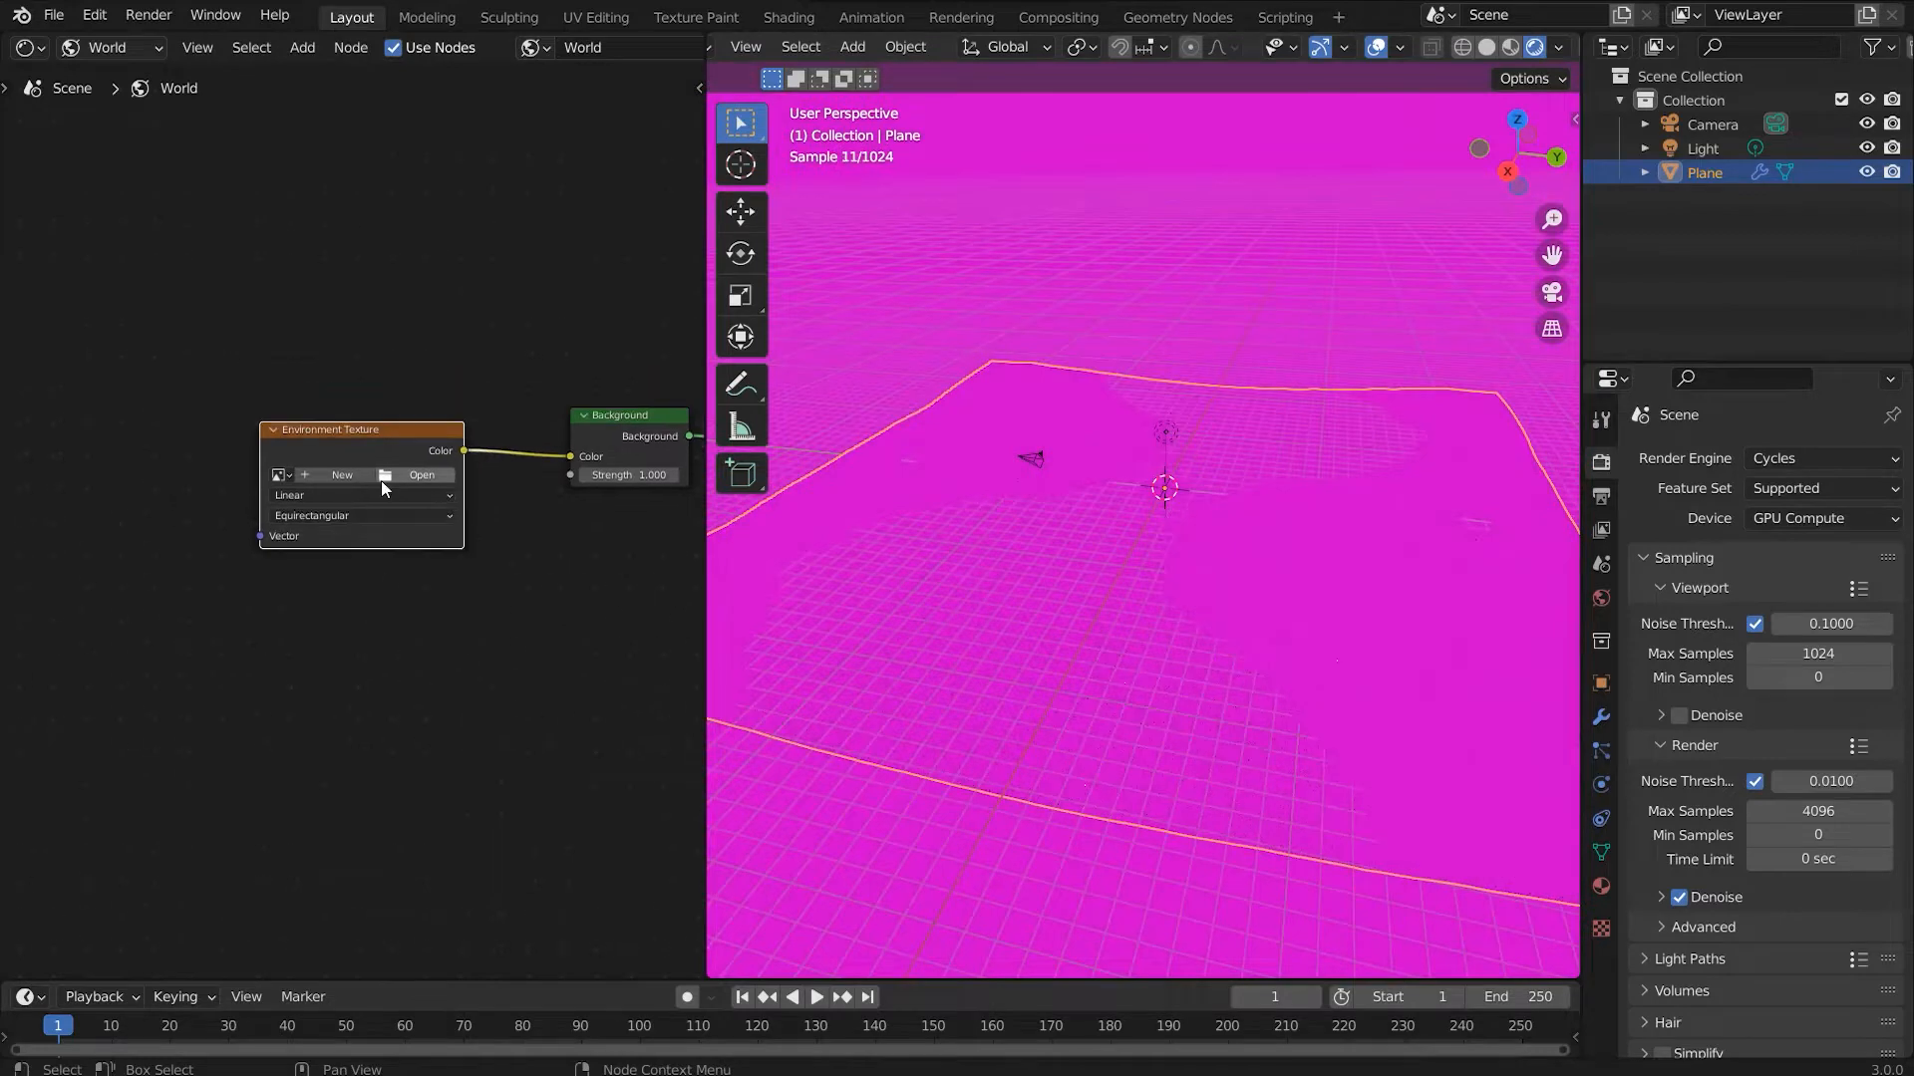
# Step: Load the_sky_is_on_fire_2k.exr from the HDR'S folder into the Environment Texture node
pyautogui.click(439, 430)
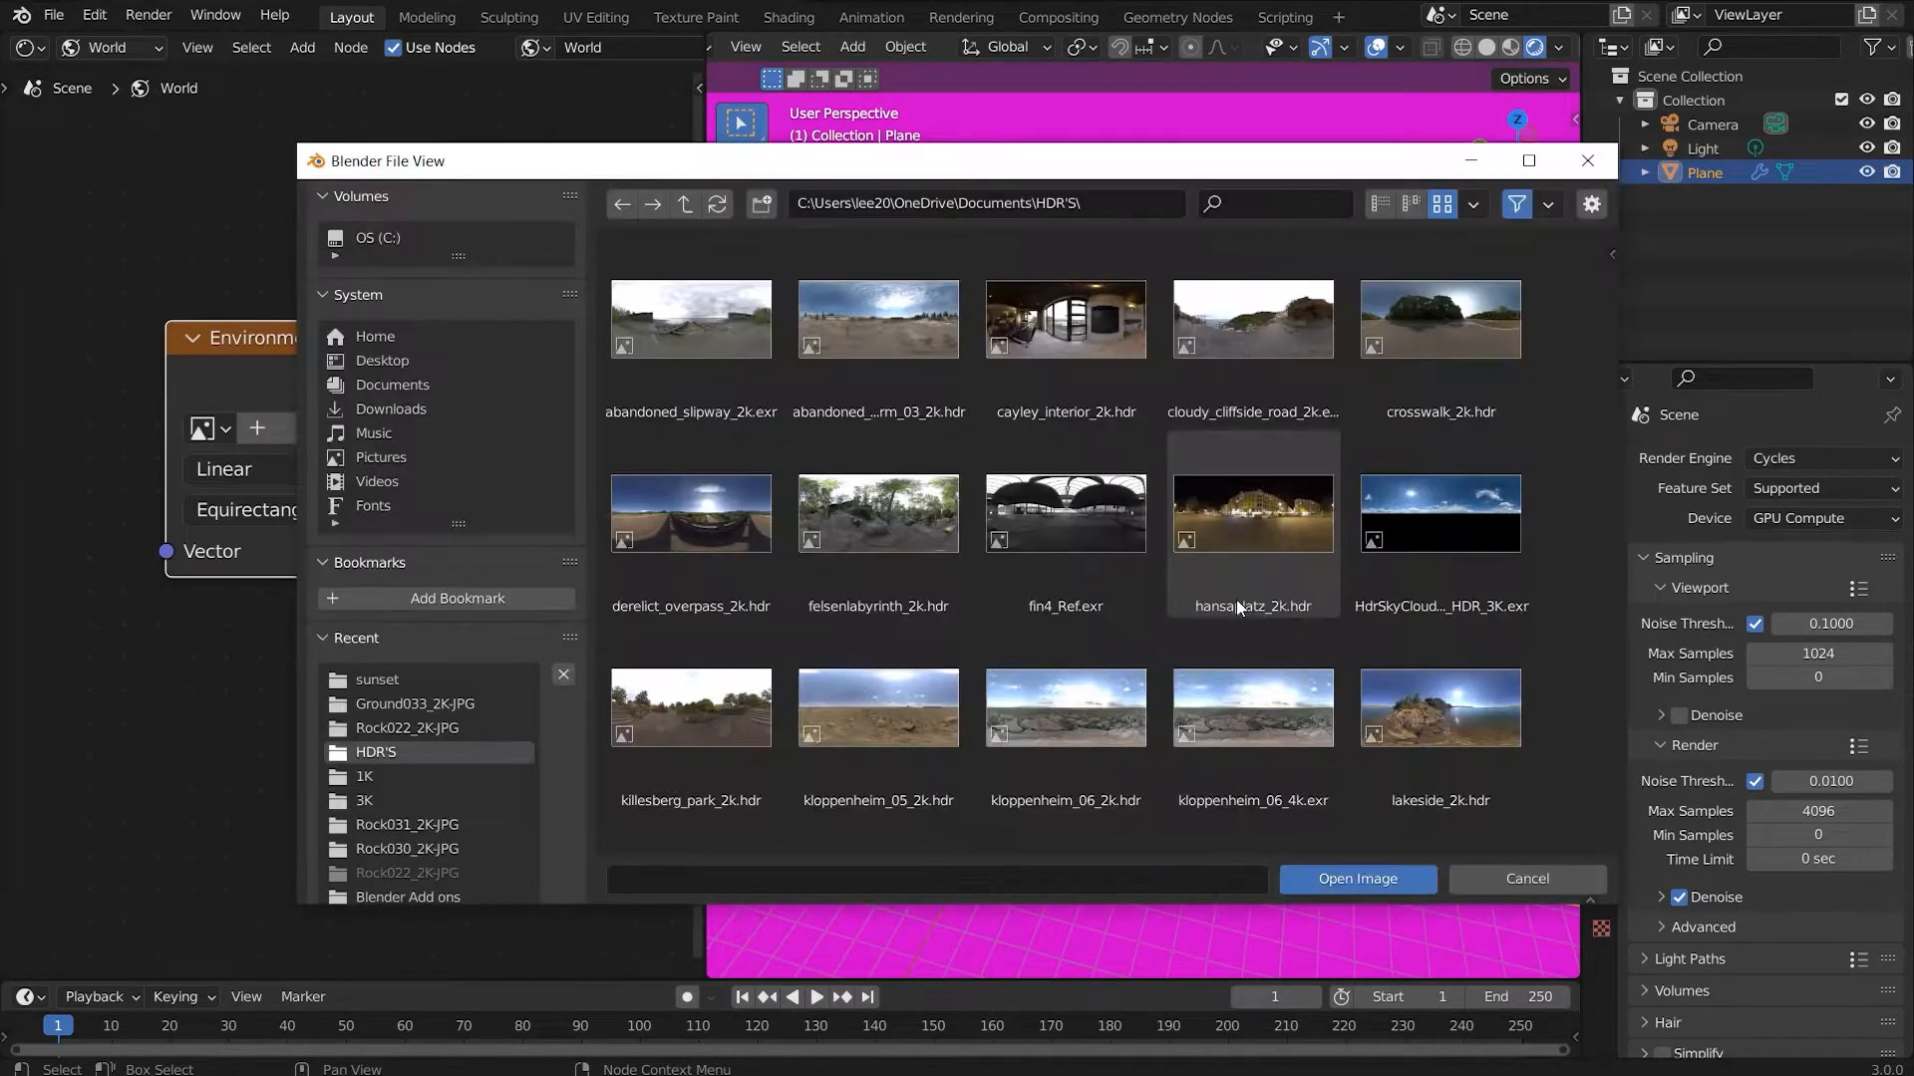
pyautogui.scroll(-5, 1162, 589)
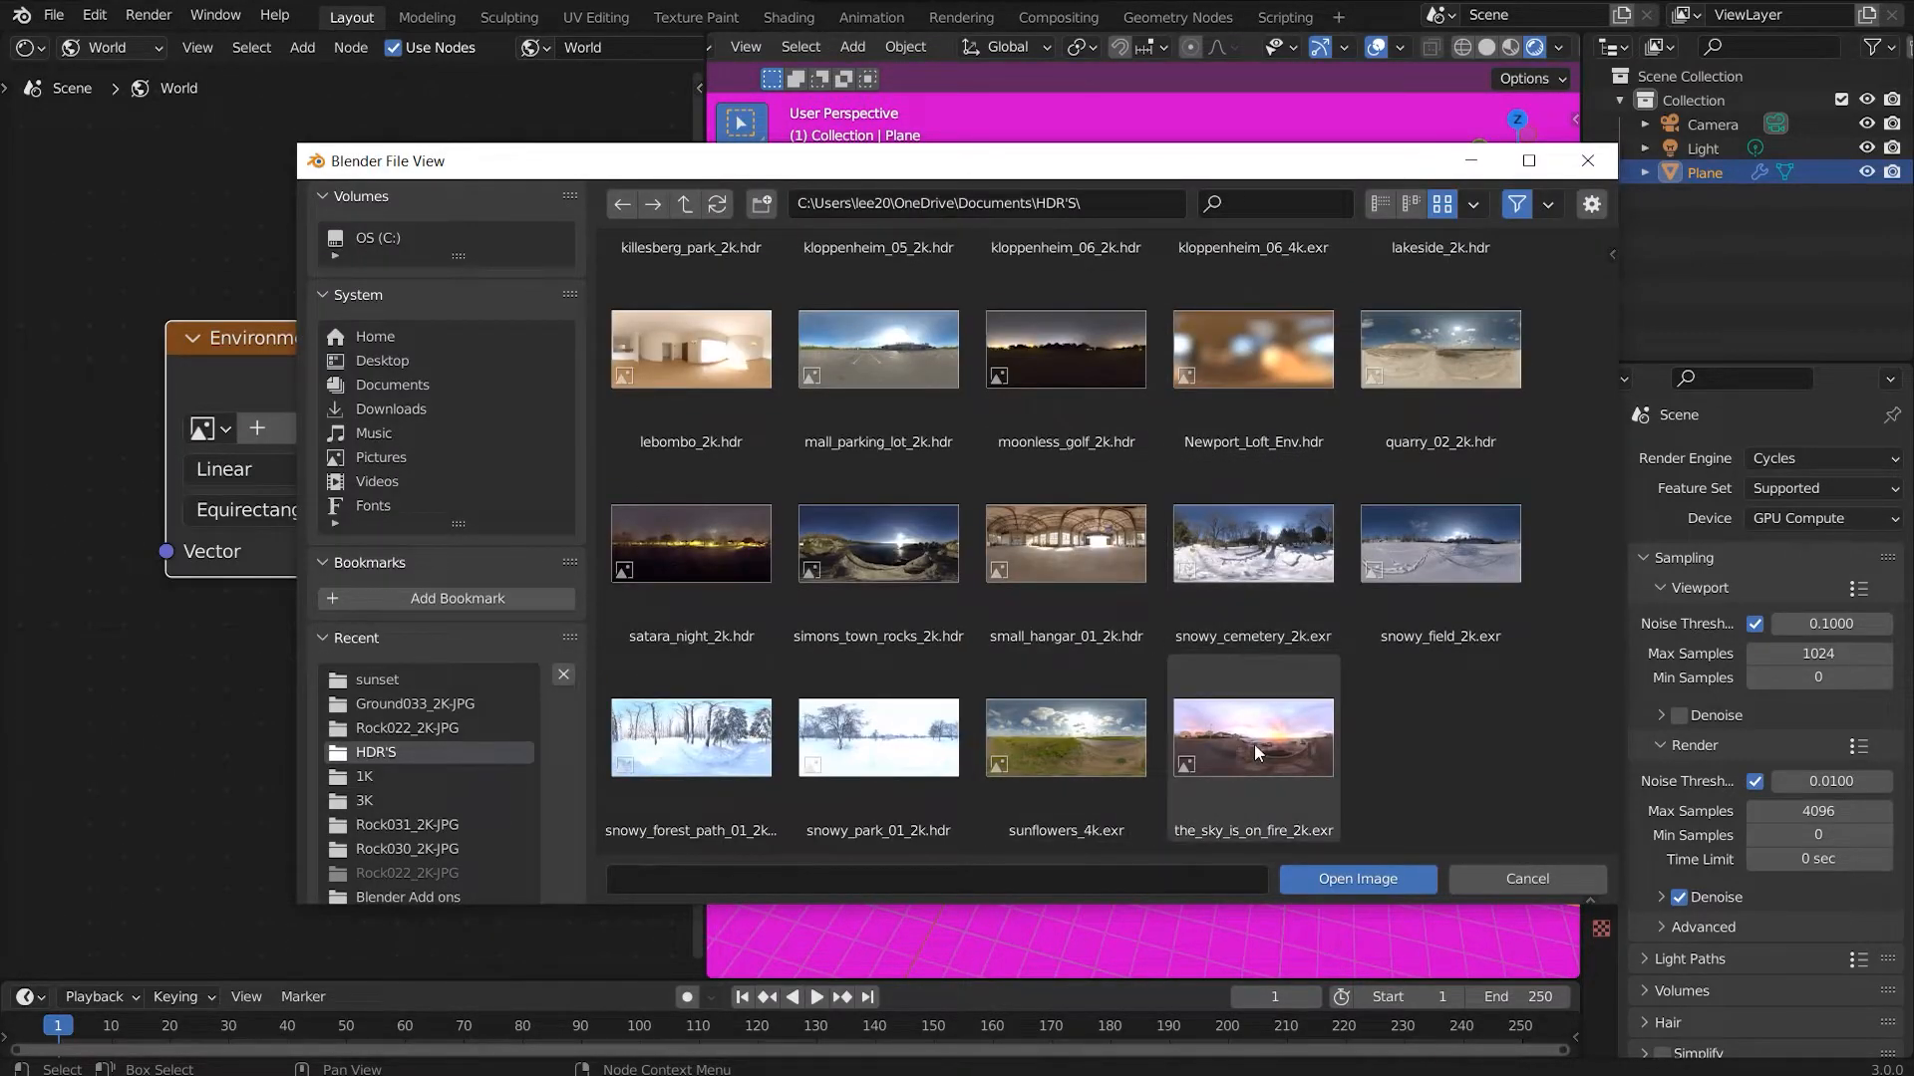
pyautogui.doubleClick(1264, 766)
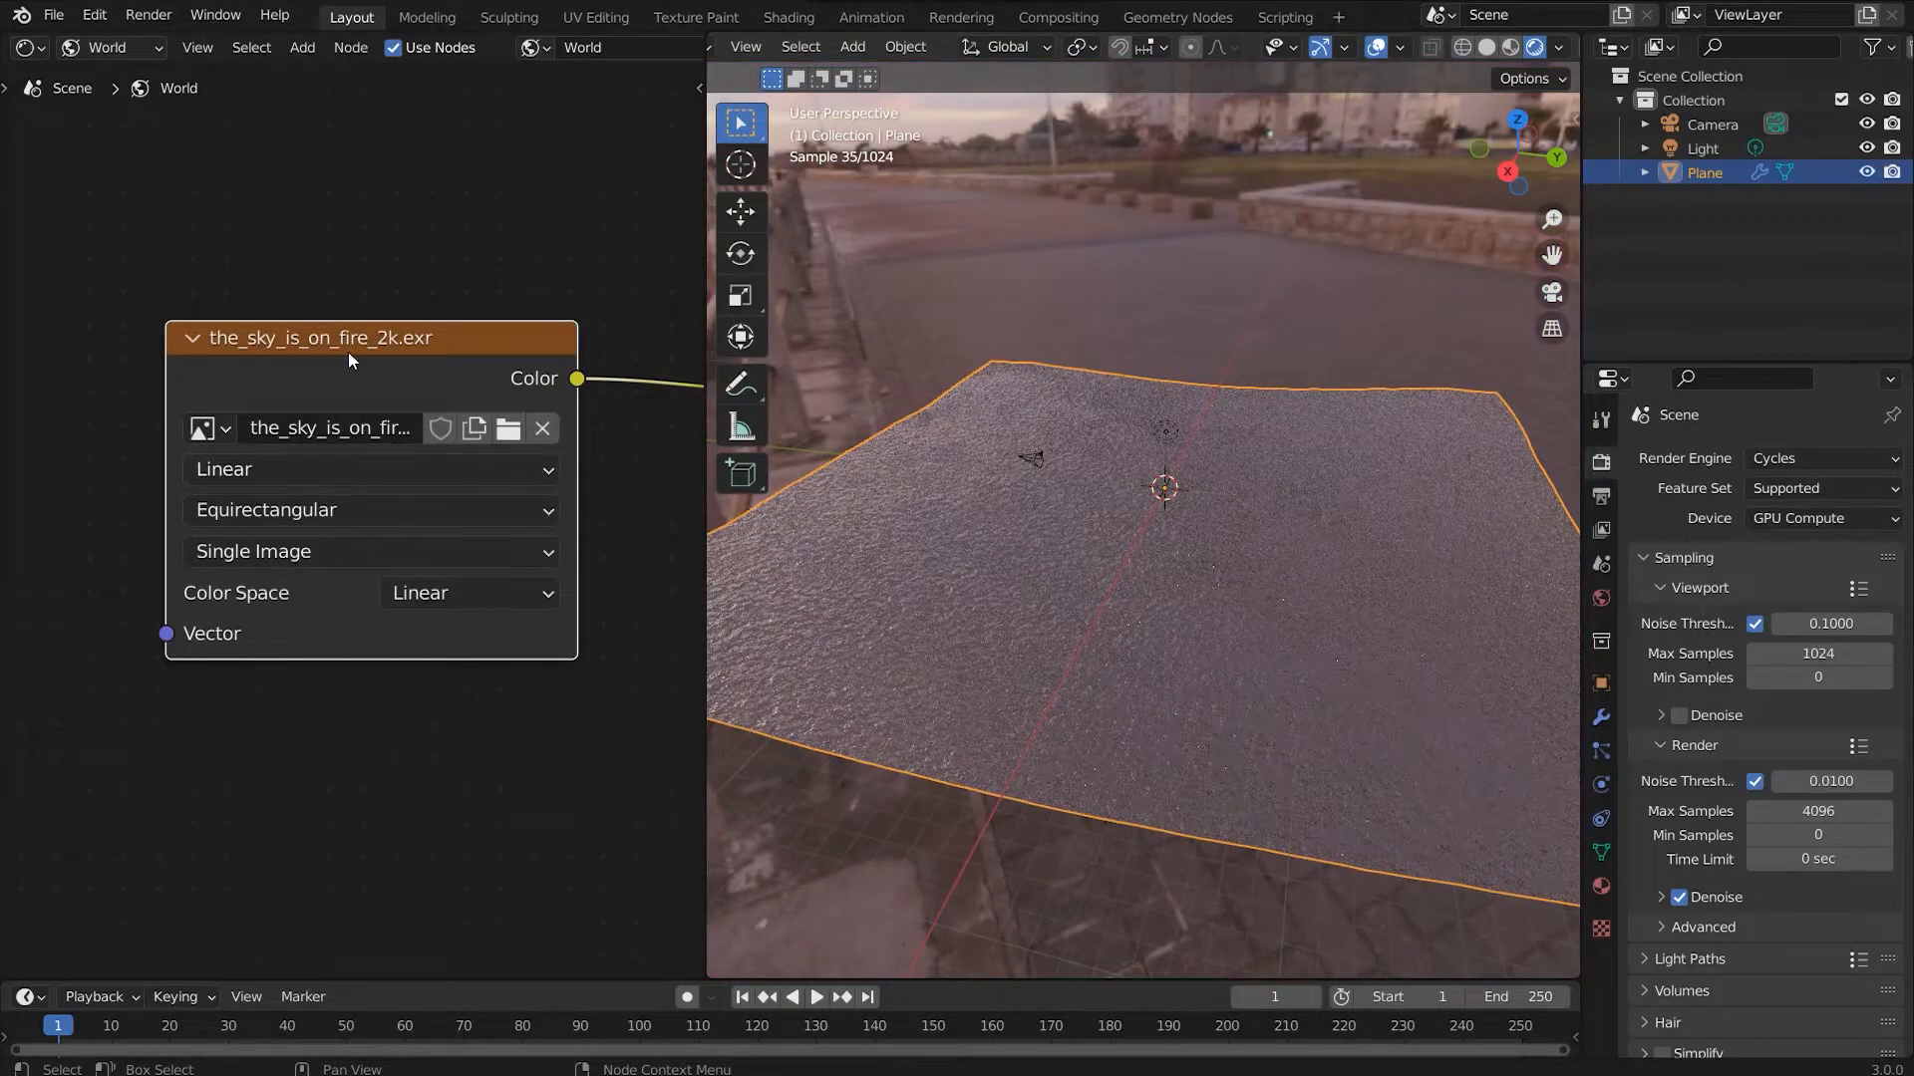
# Step: Align the scene camera to a low view across the ocean surface toward the horizon
pyautogui.moveTo(1032, 474); pyautogui.dragTo(1248, 491, button='middle')
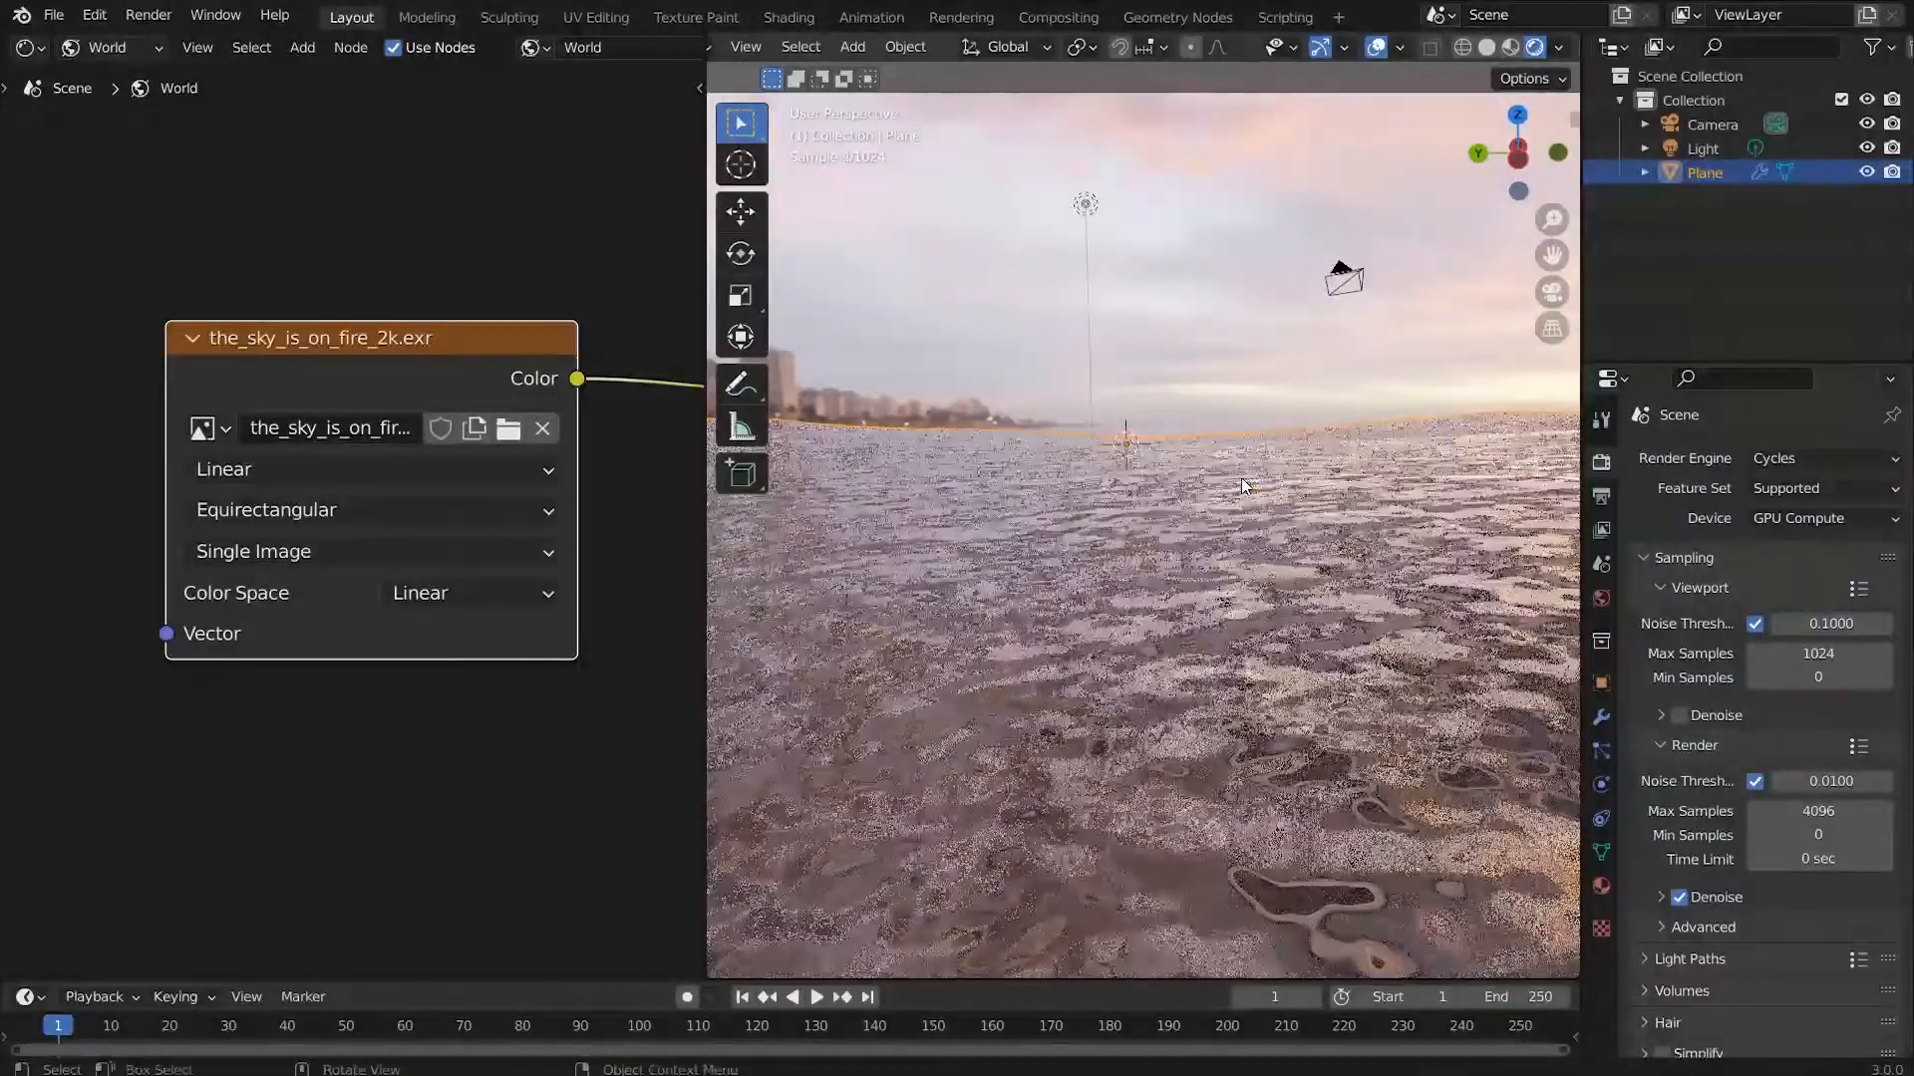
pyautogui.press('KP_0')
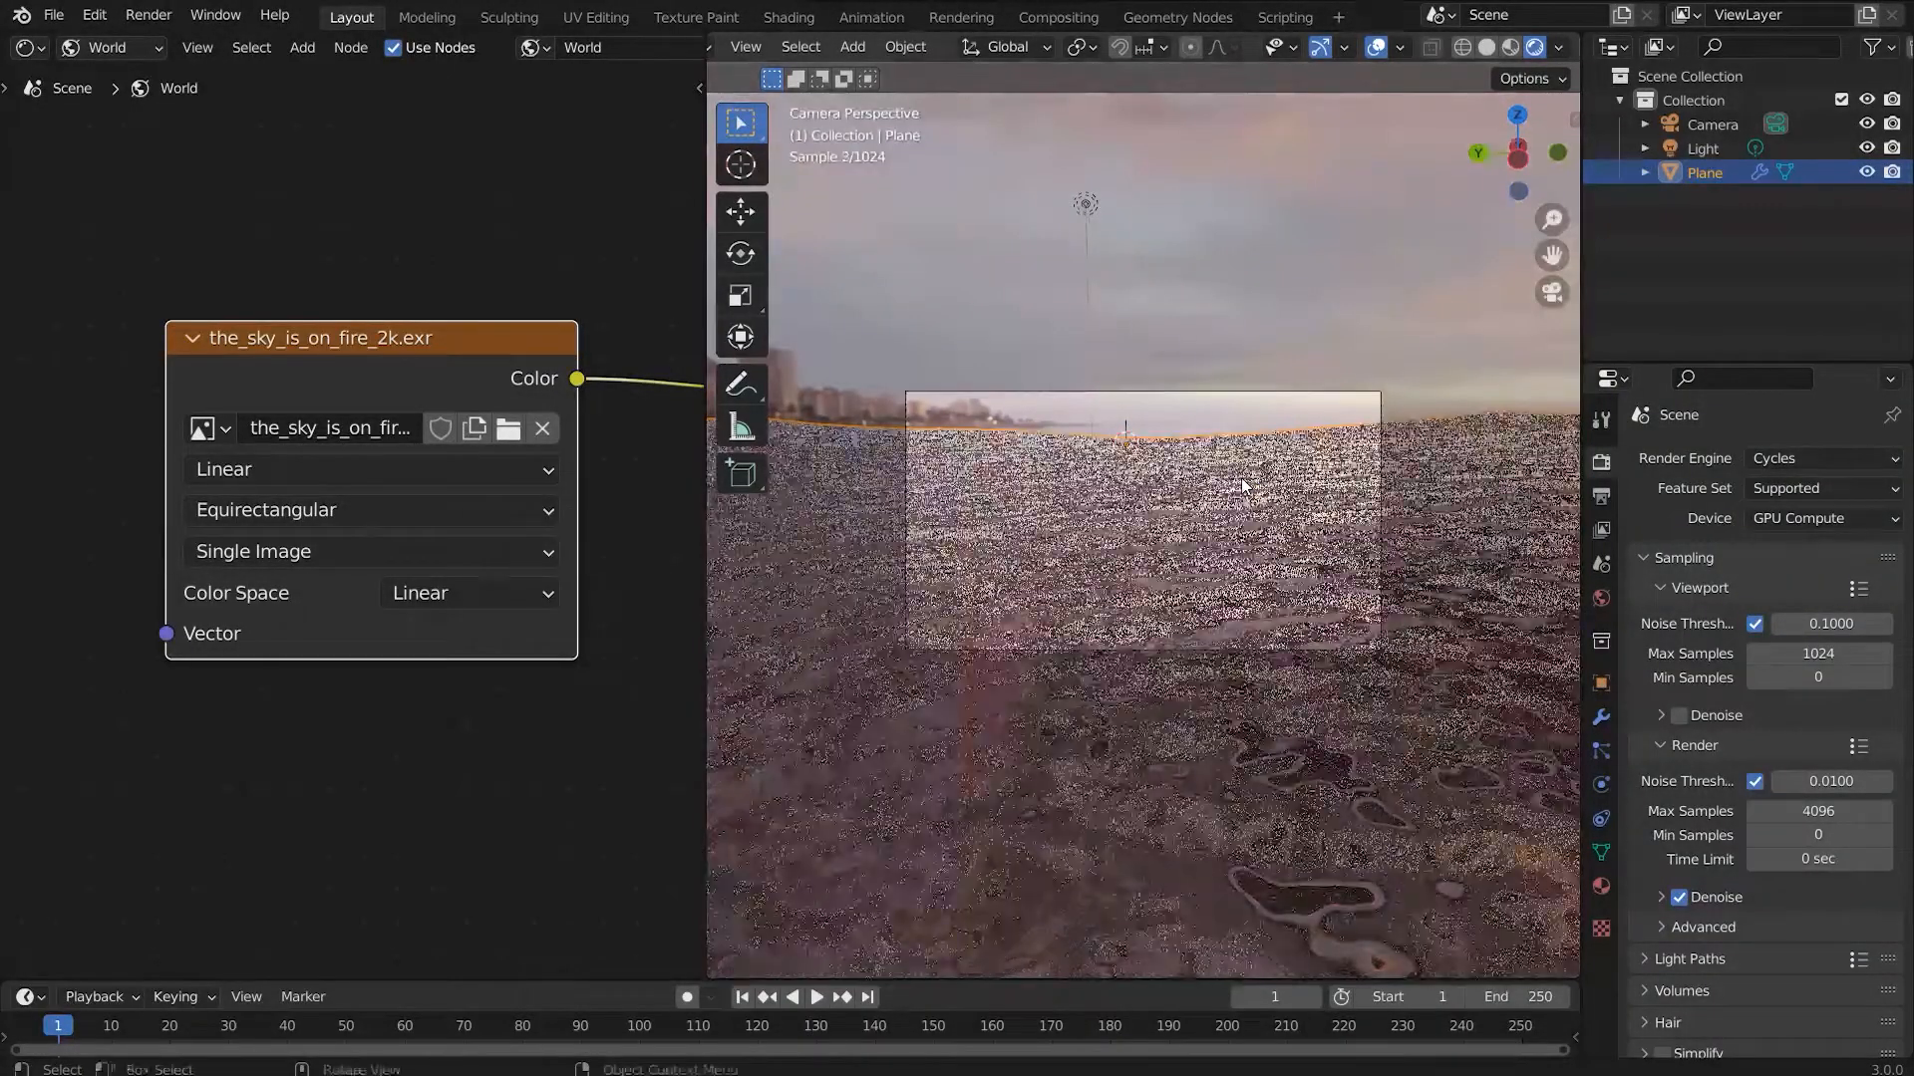
# Step: Select the scene camera and set its focal length to 30 mm
pyautogui.press('KP_0')
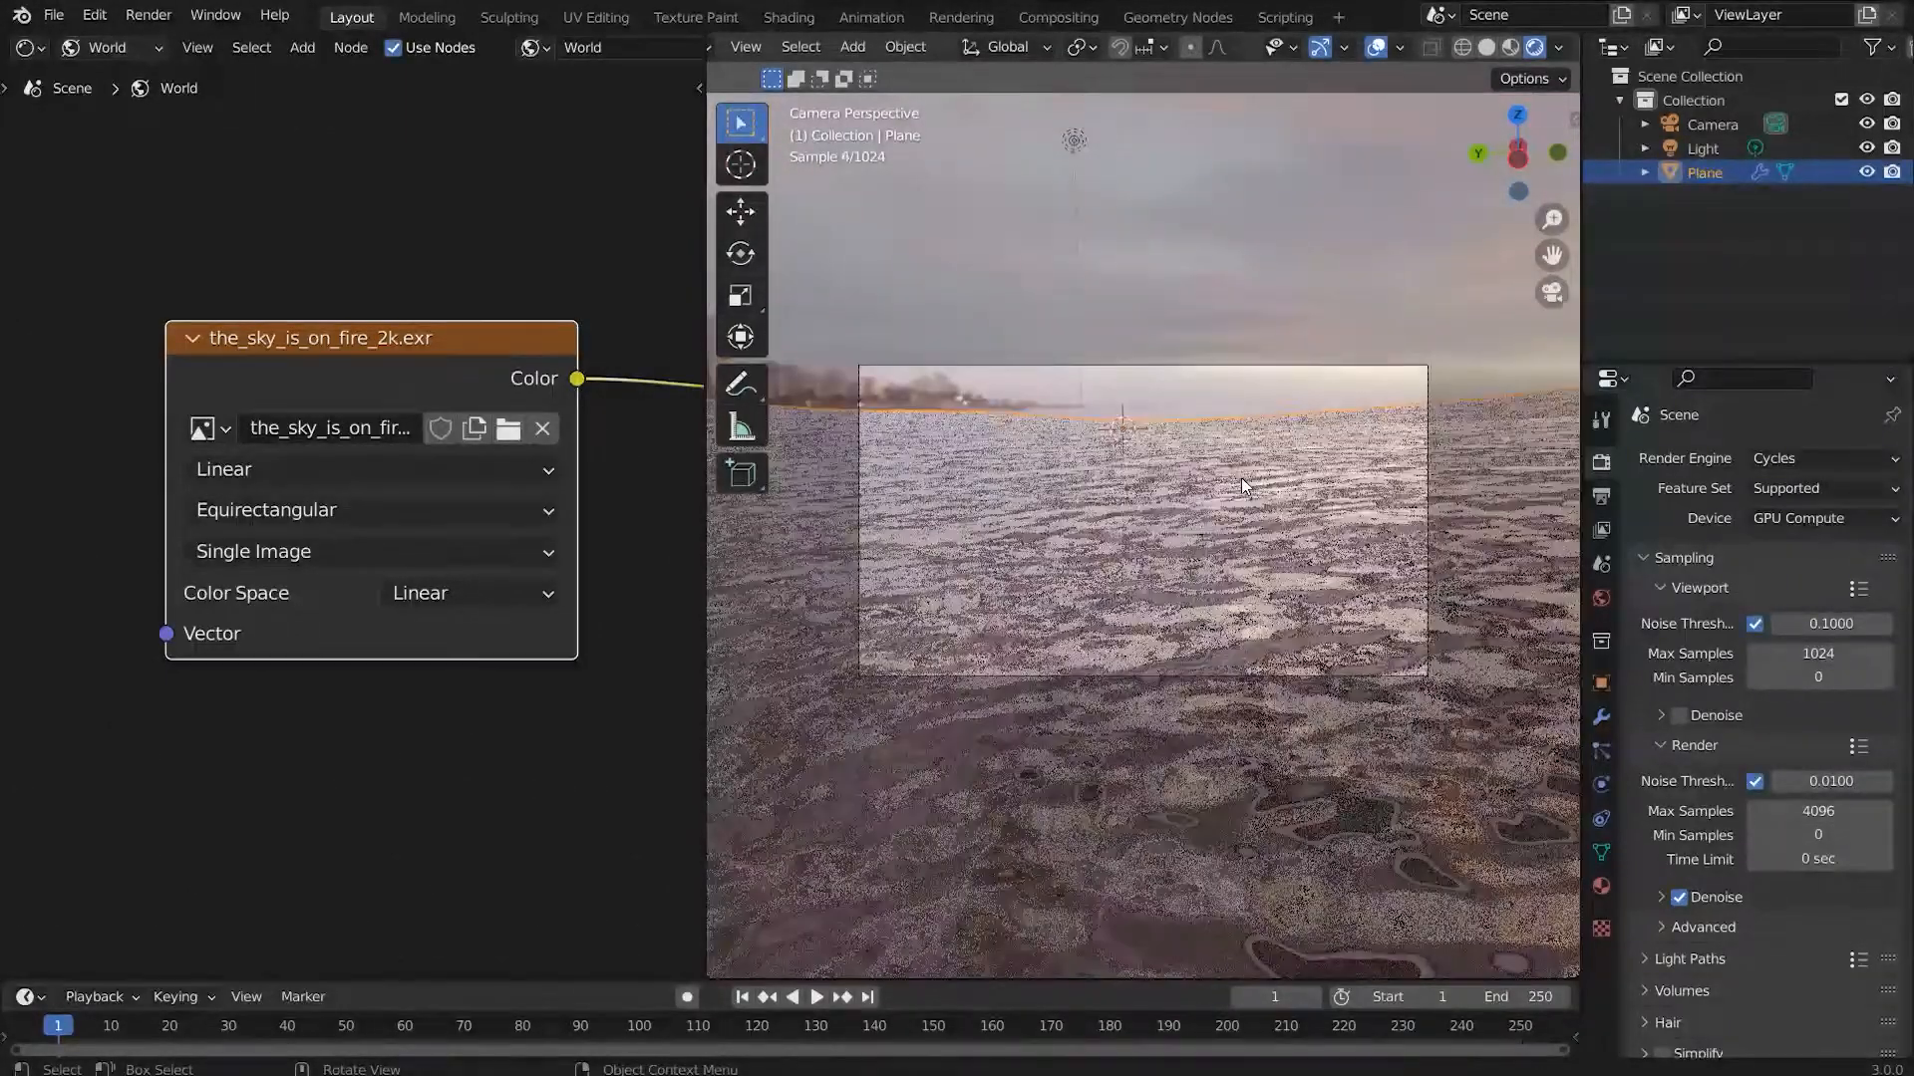
pyautogui.keyDown('shift'); pyautogui.moveTo(1248, 476); pyautogui.dragTo(1253, 482, button='middle'); pyautogui.keyUp('shift')
pyautogui.press('KP_0')
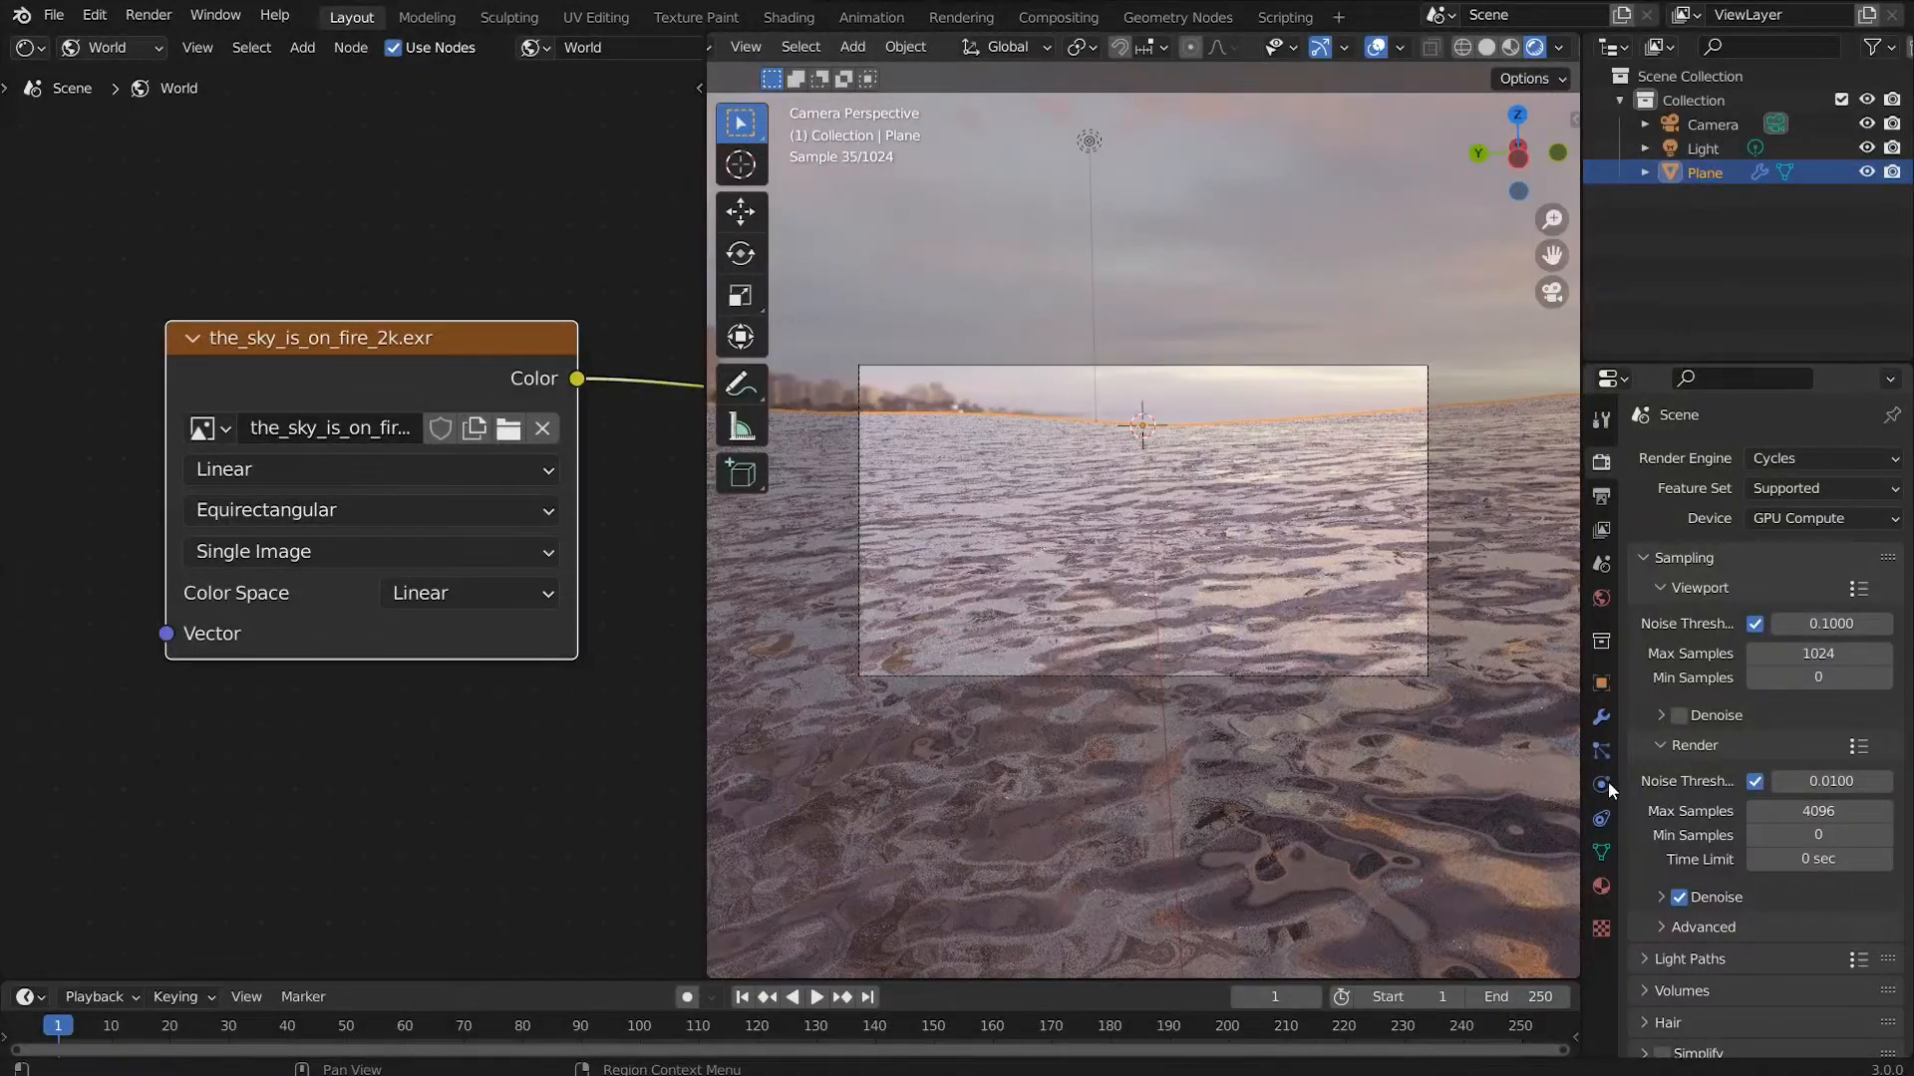
pyautogui.click(1416, 676)
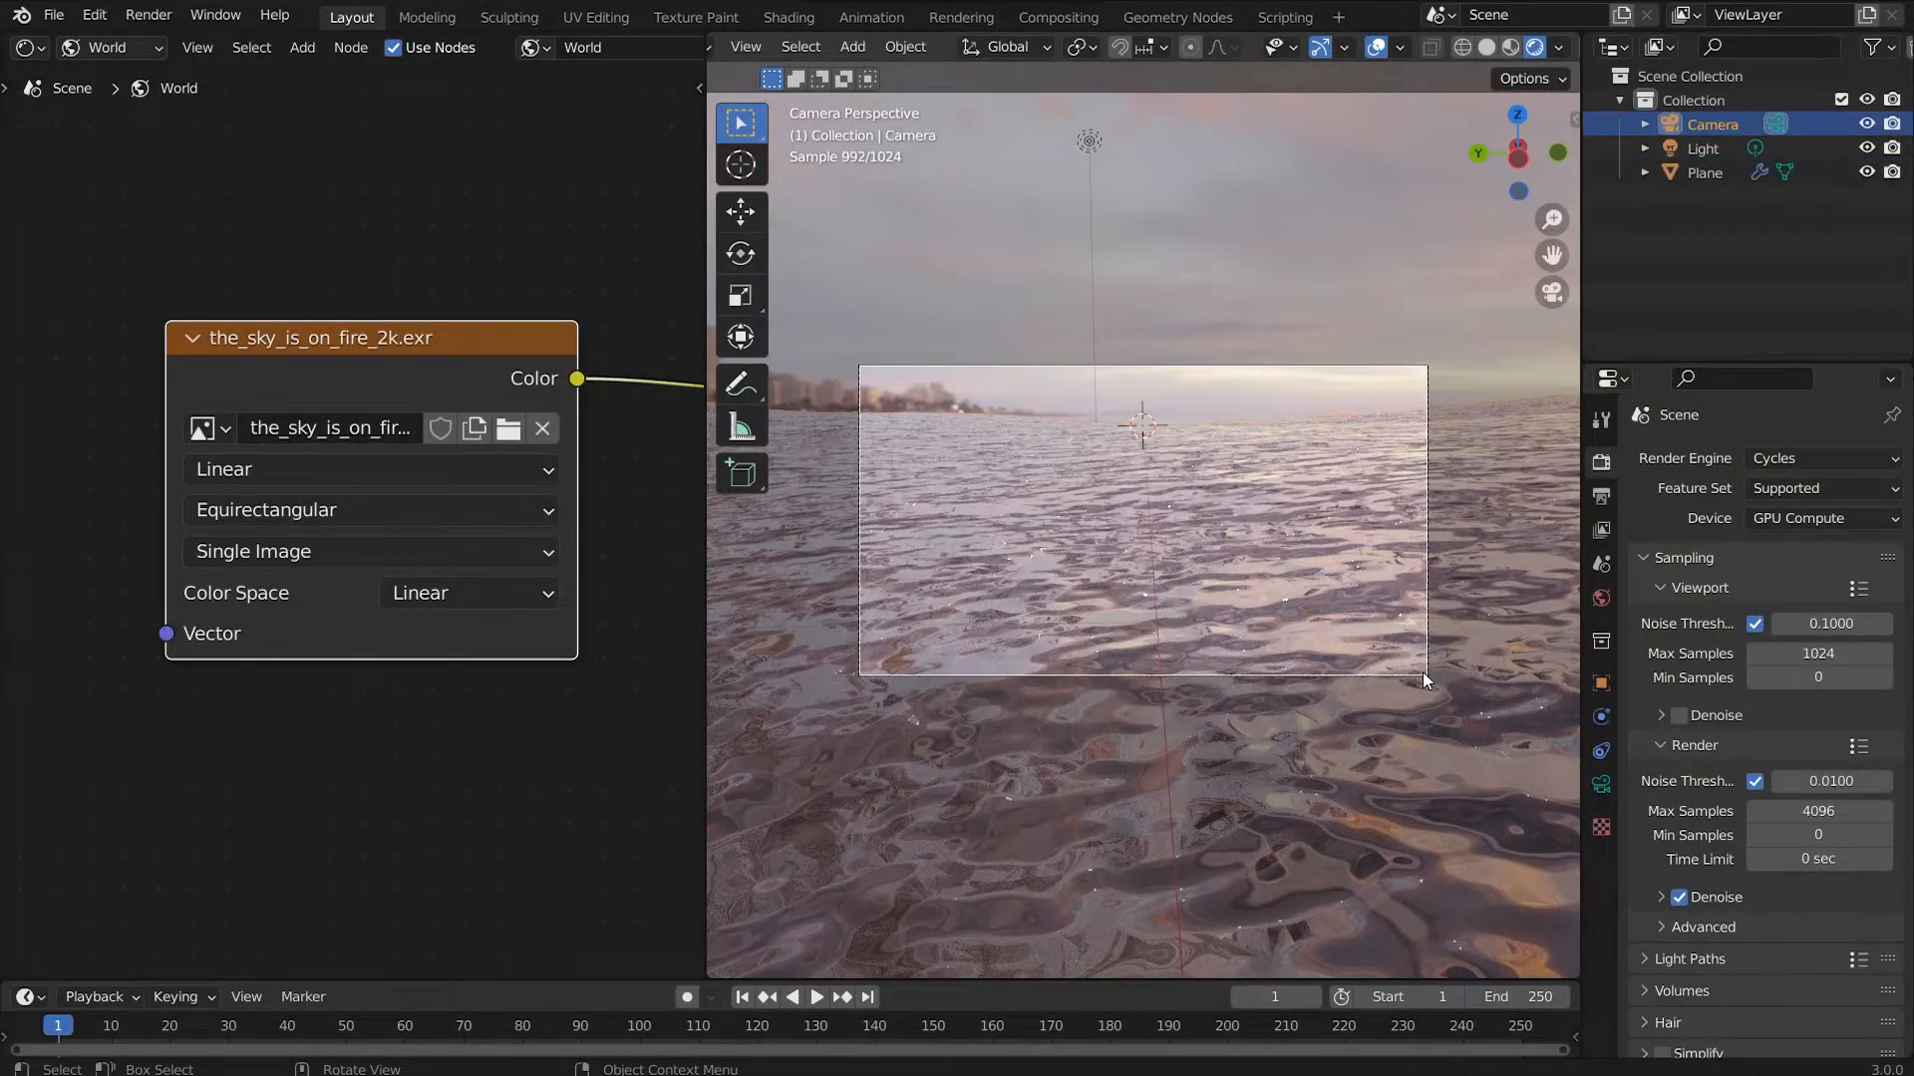
pyautogui.click(1603, 784)
pyautogui.click(1794, 564)
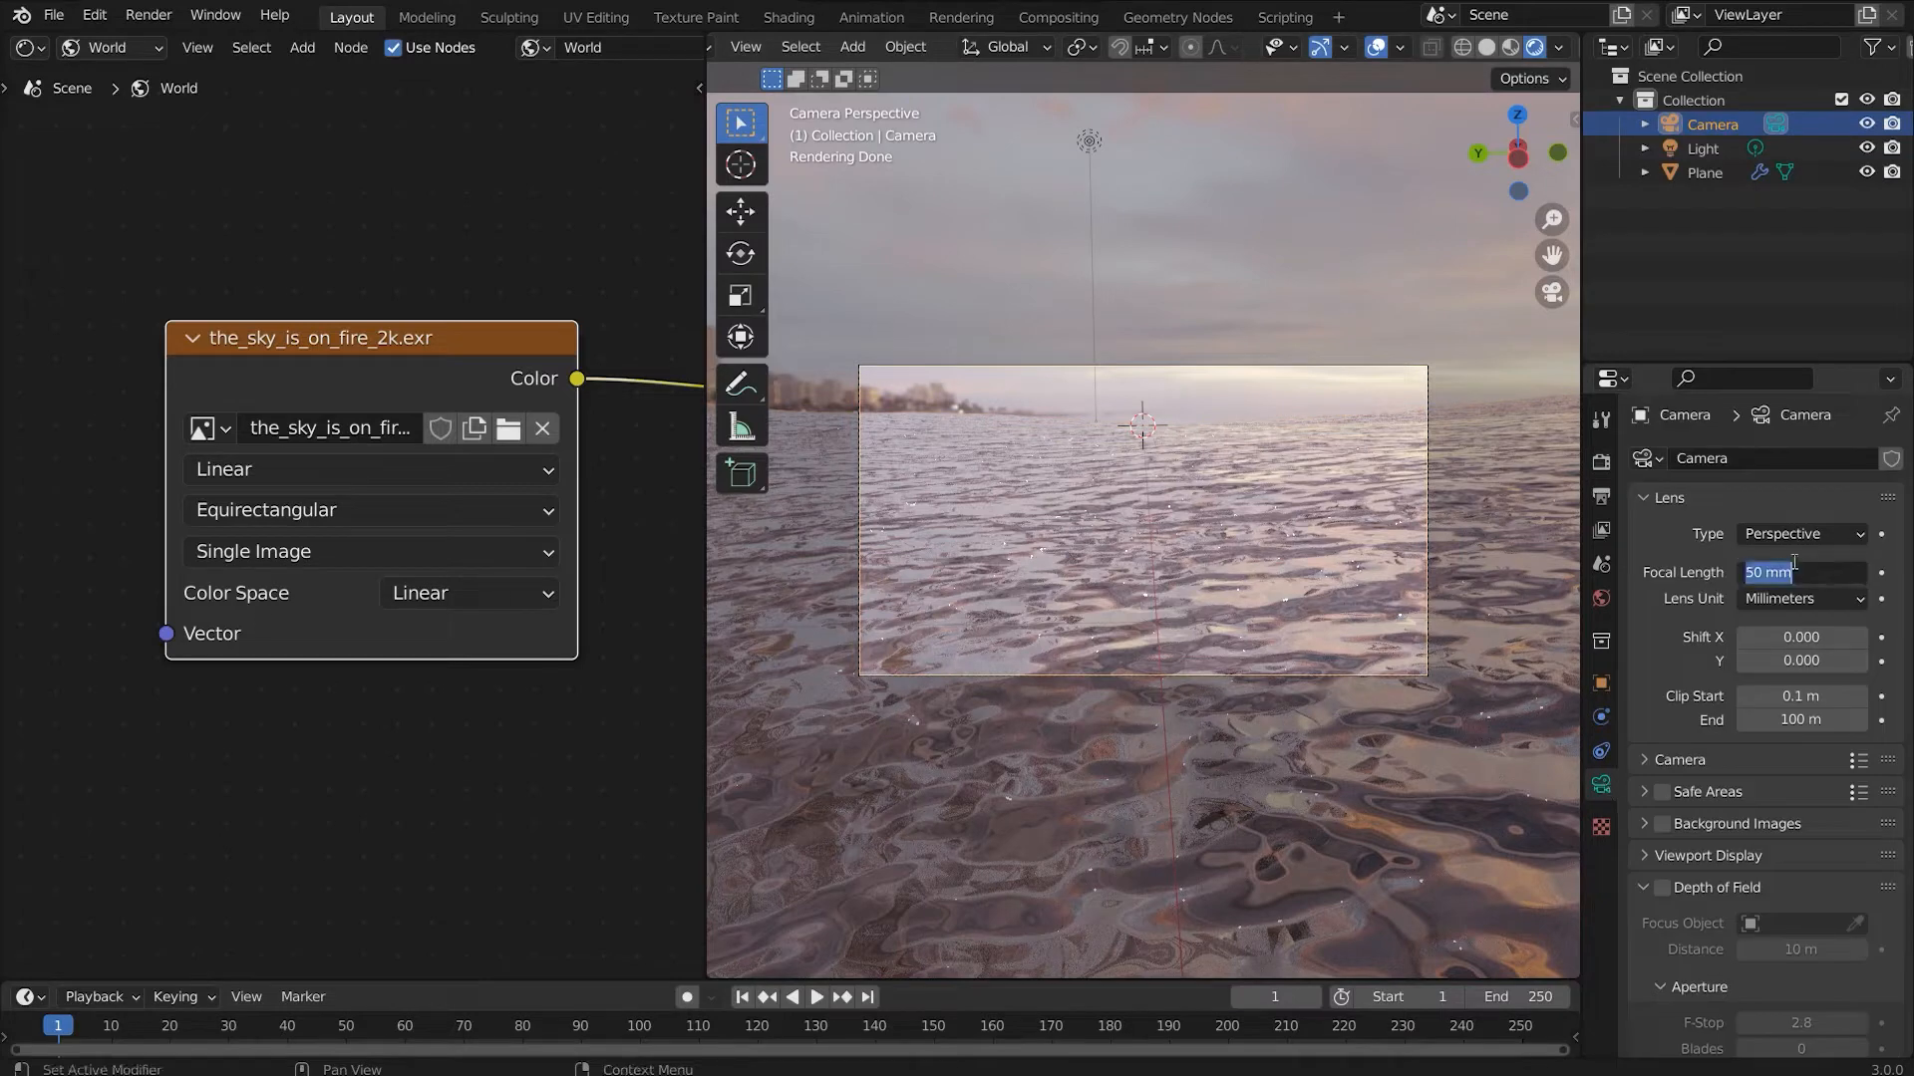
pyautogui.write('30')
pyautogui.press('Return')
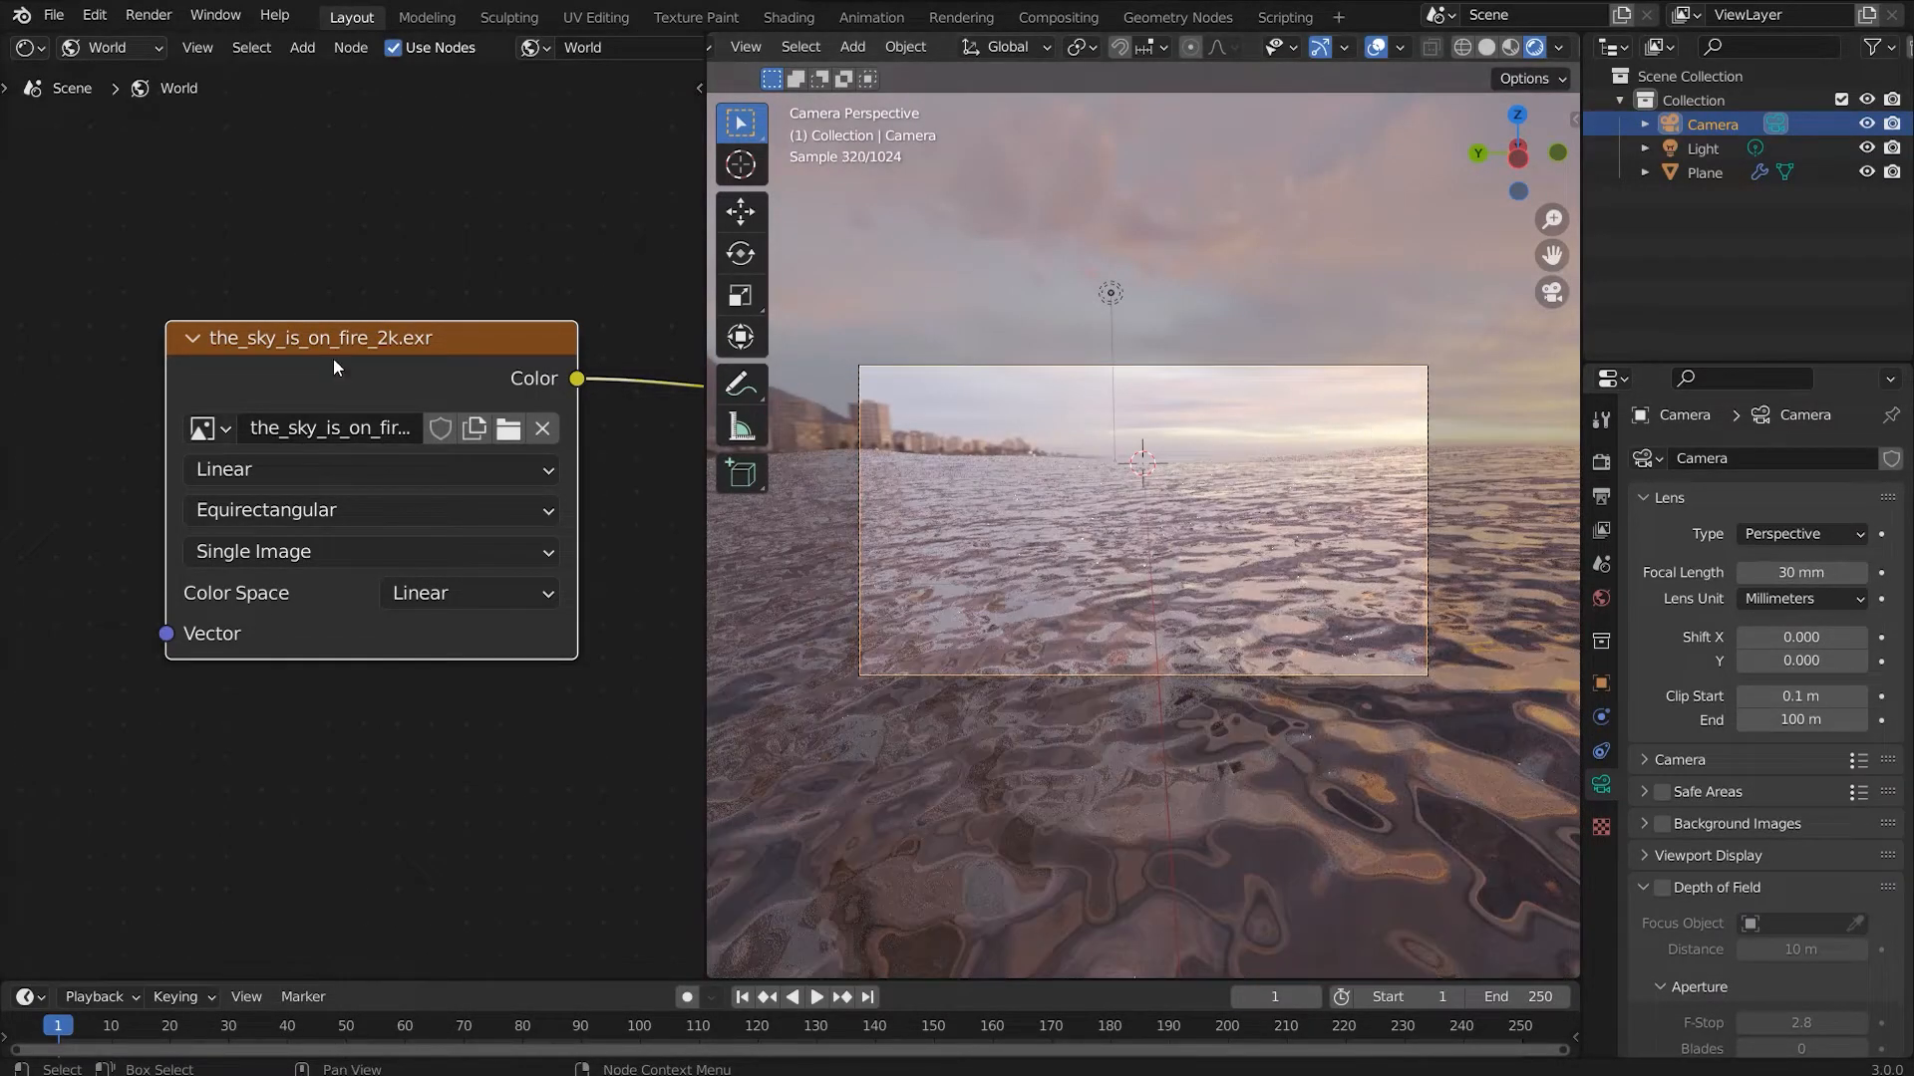
# Step: Add Mapping and Texture Coordinate nodes to the sky's Environment Texture and set the mapping's Z rotation to -66.3°
pyautogui.hotkey('ctrl', 't')
pyautogui.moveTo(114, 516); pyautogui.dragTo(463, 457, button='middle')
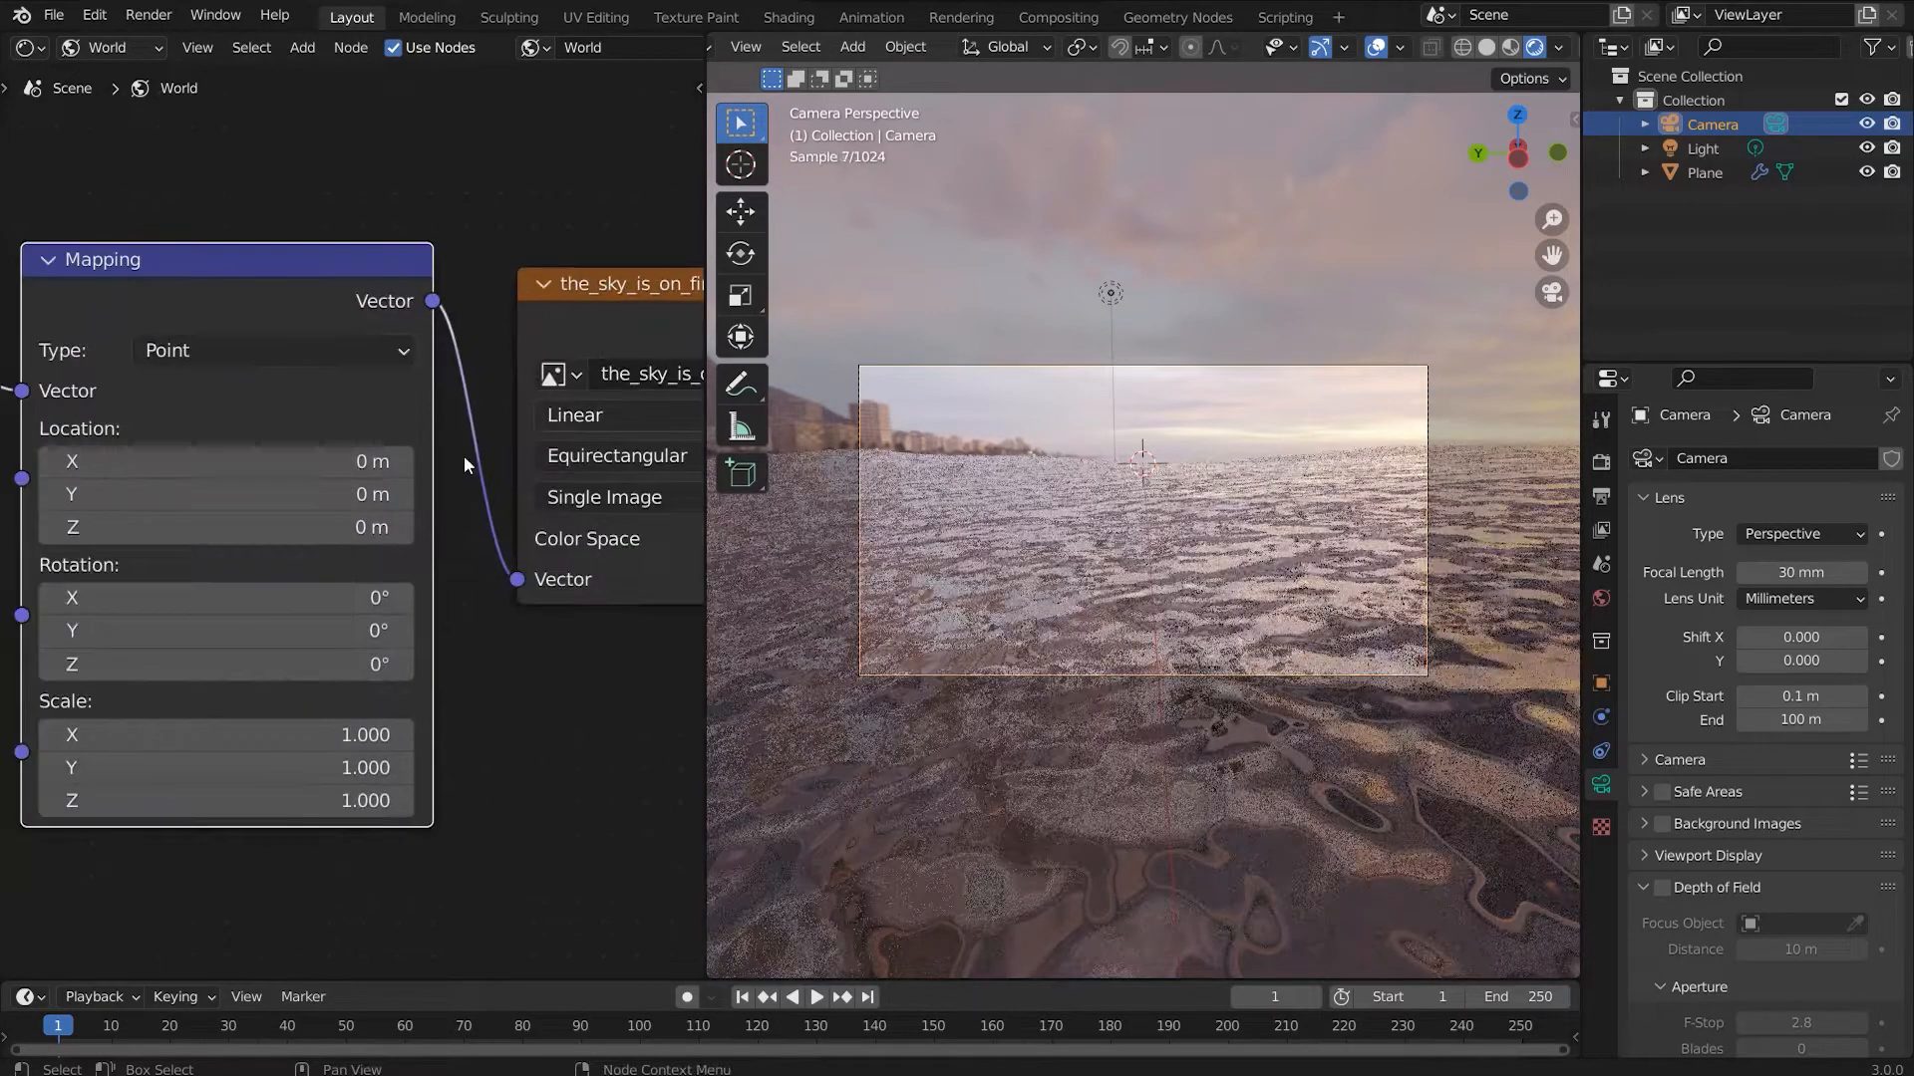
pyautogui.scroll(-2, 439, 536)
pyautogui.moveTo(440, 536); pyautogui.dragTo(524, 612, button='middle')
pyautogui.moveTo(363, 733); pyautogui.dragTo(357, 709, button='middle')
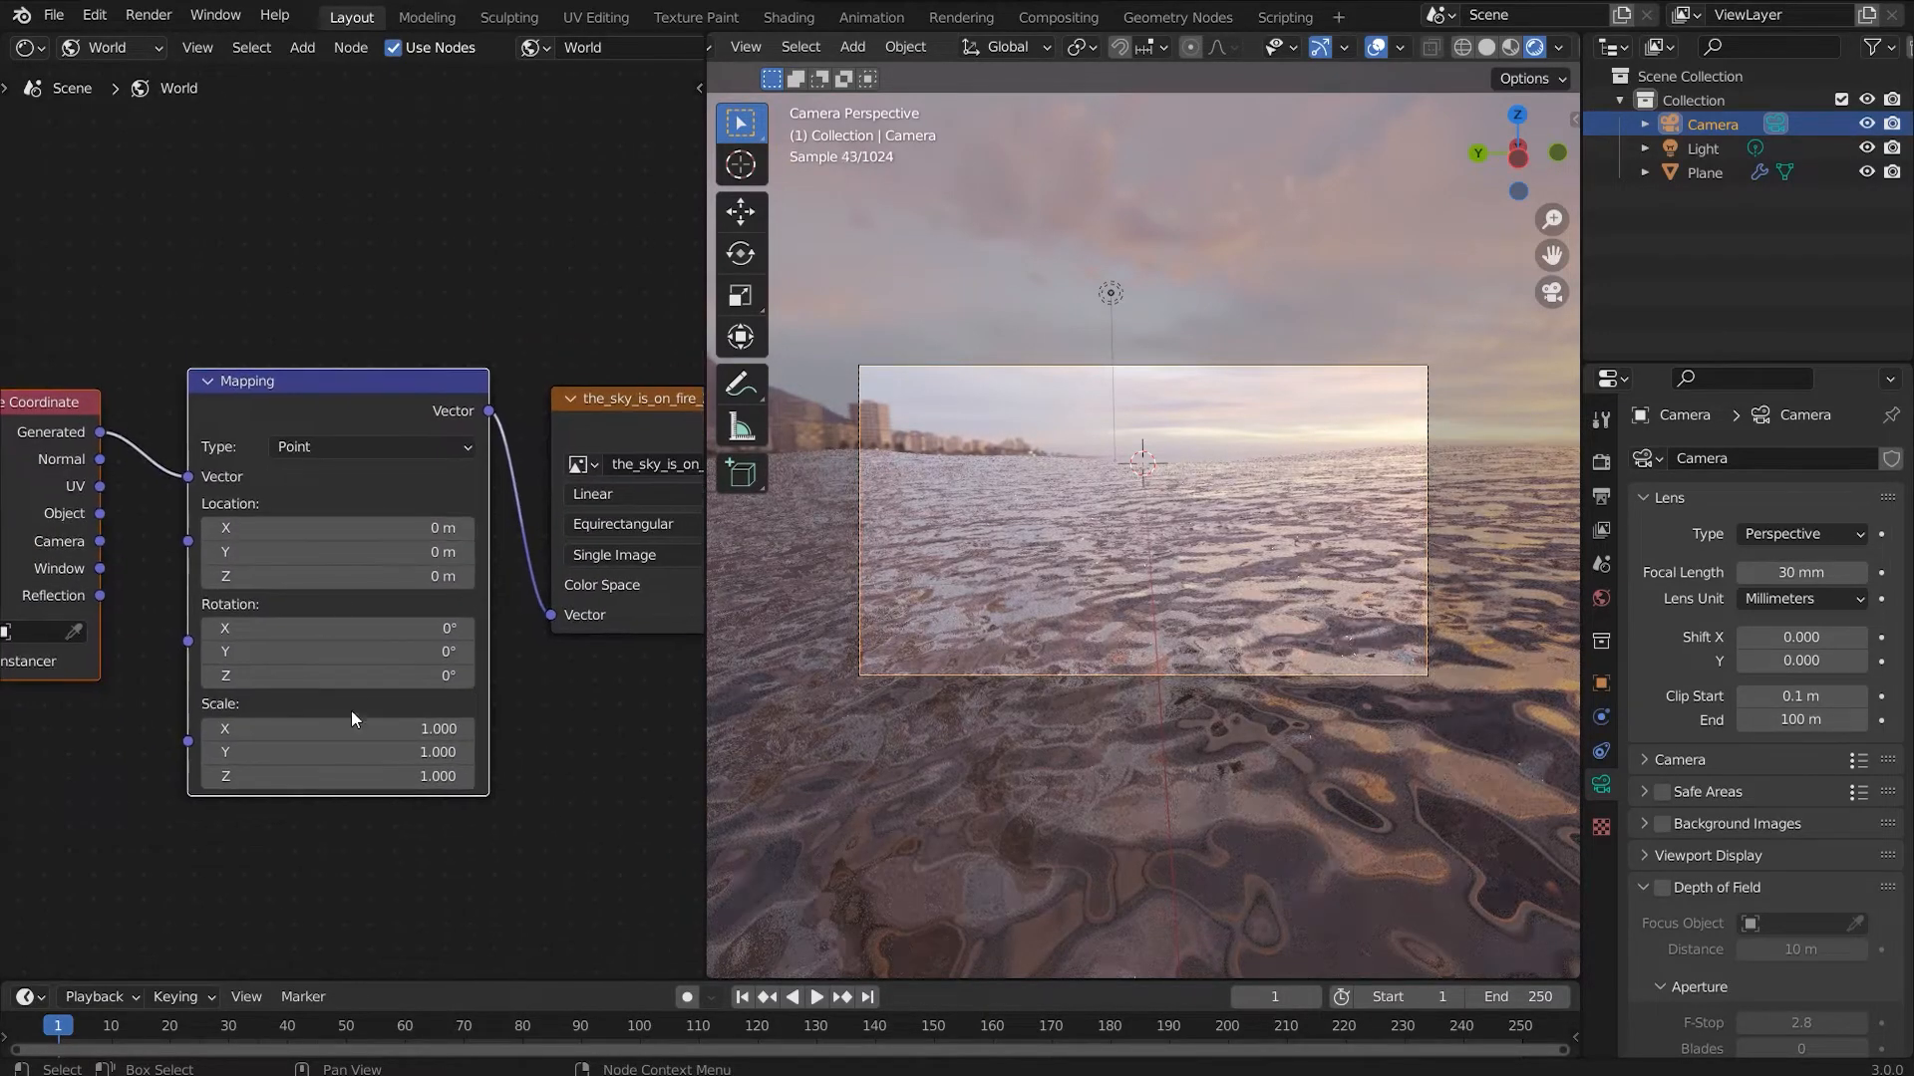
pyautogui.moveTo(349, 675); pyautogui.dragTo(505, 662)
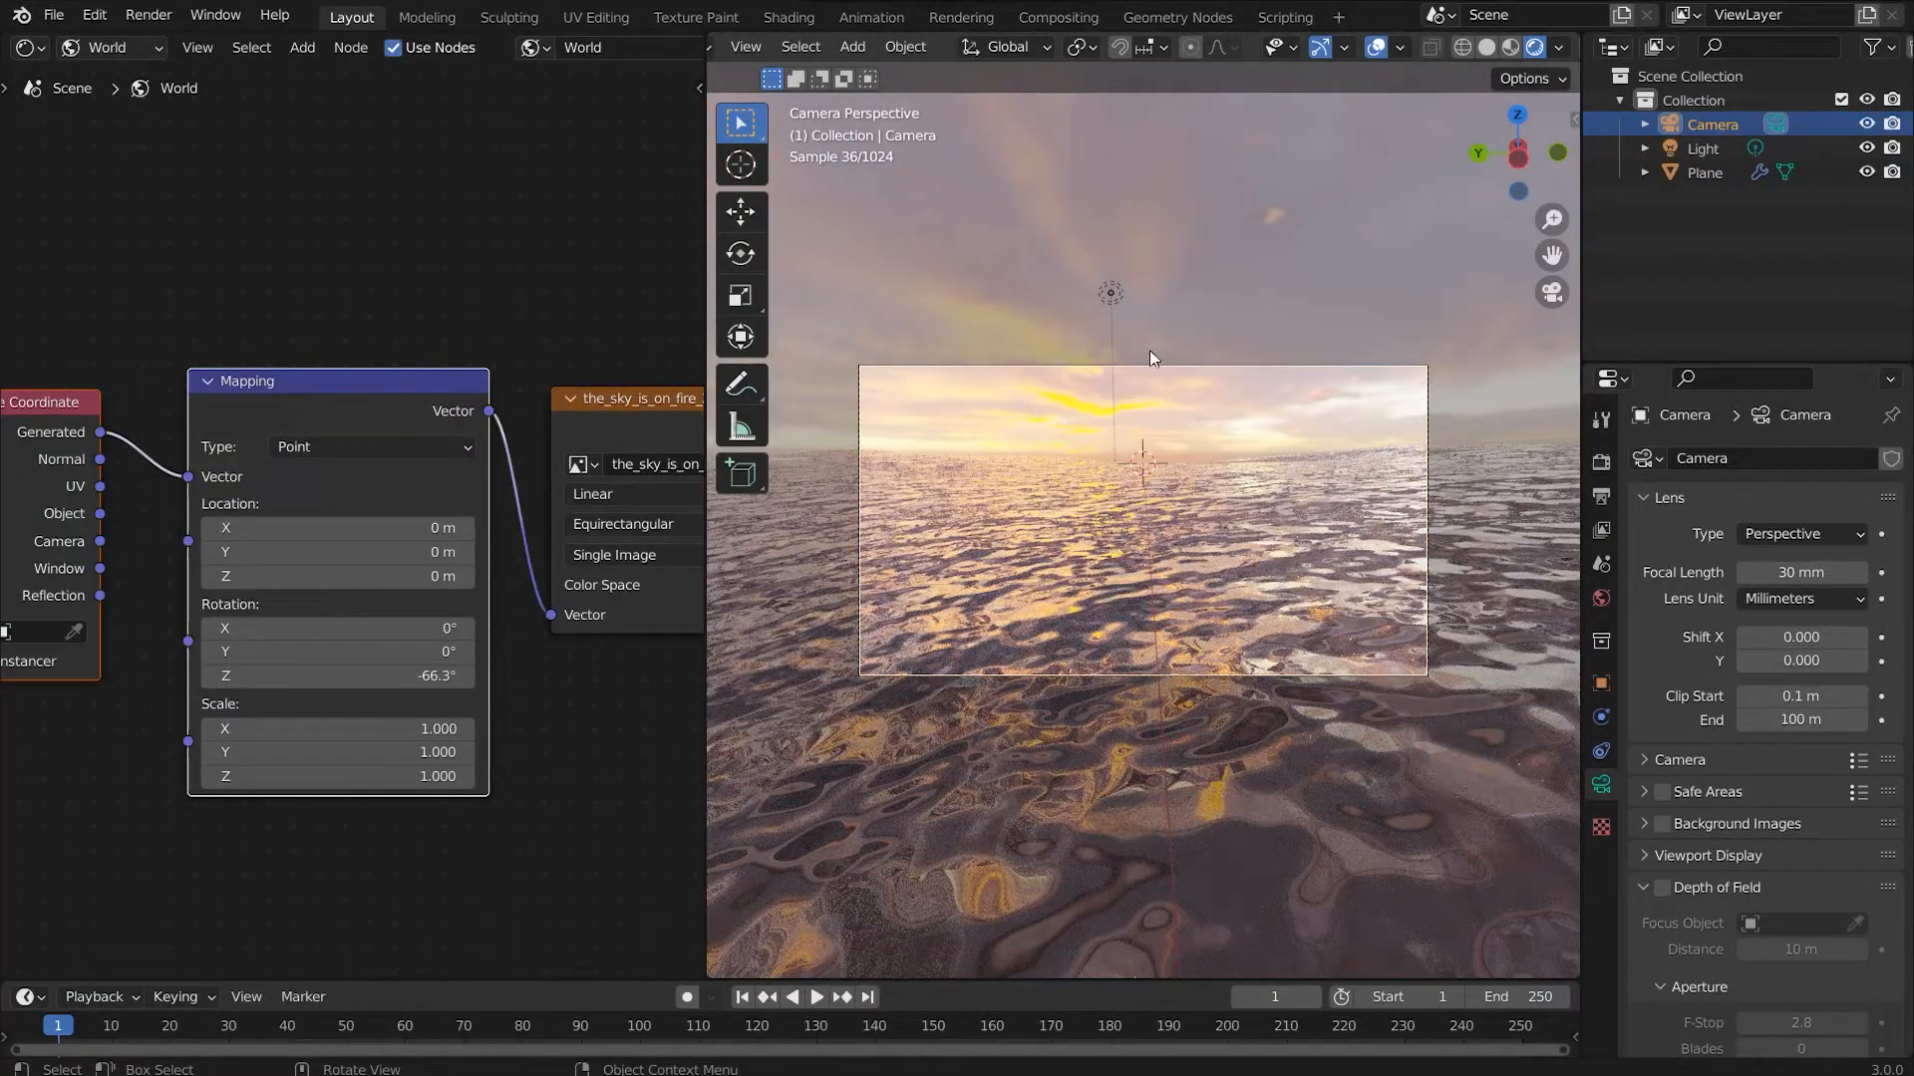
# Step: Lower the ocean plane about 1.9 m along the global Z axis
pyautogui.click(961, 488)
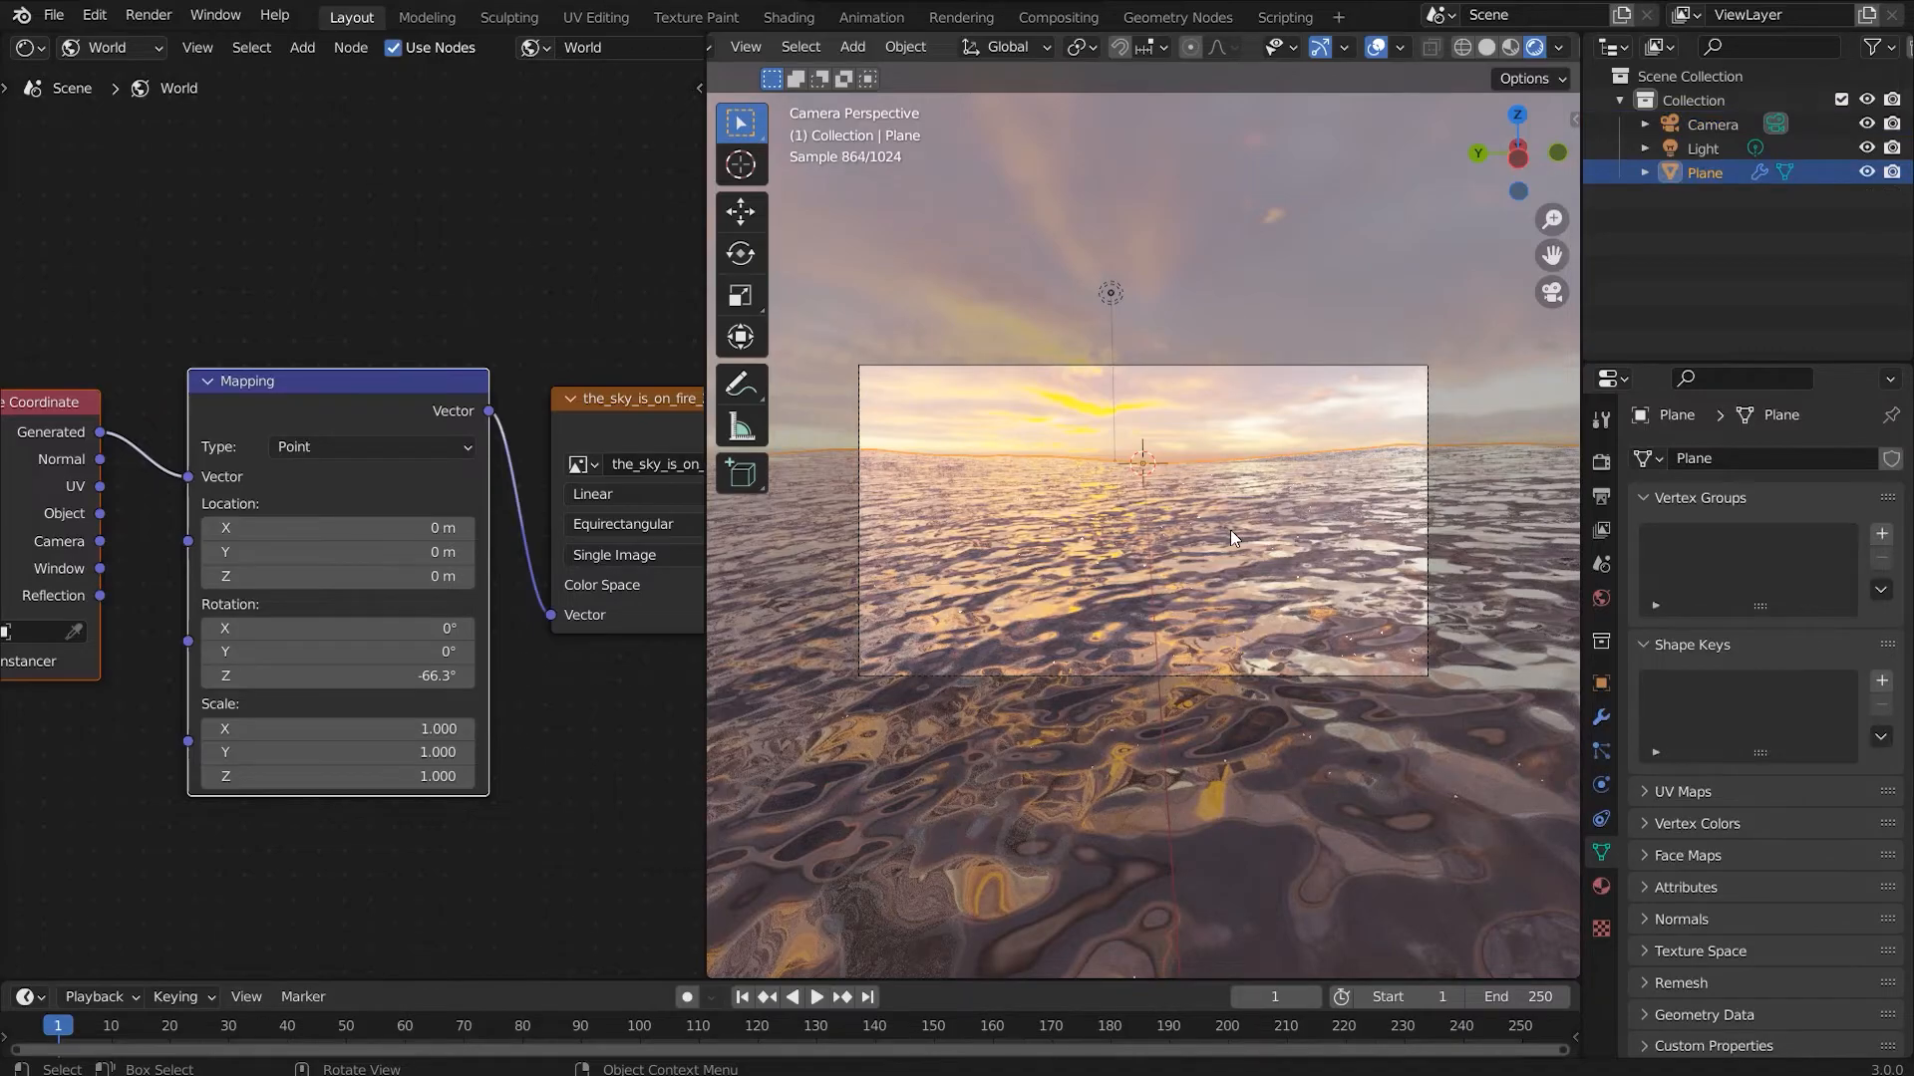
pyautogui.press('g')
pyautogui.press('z')
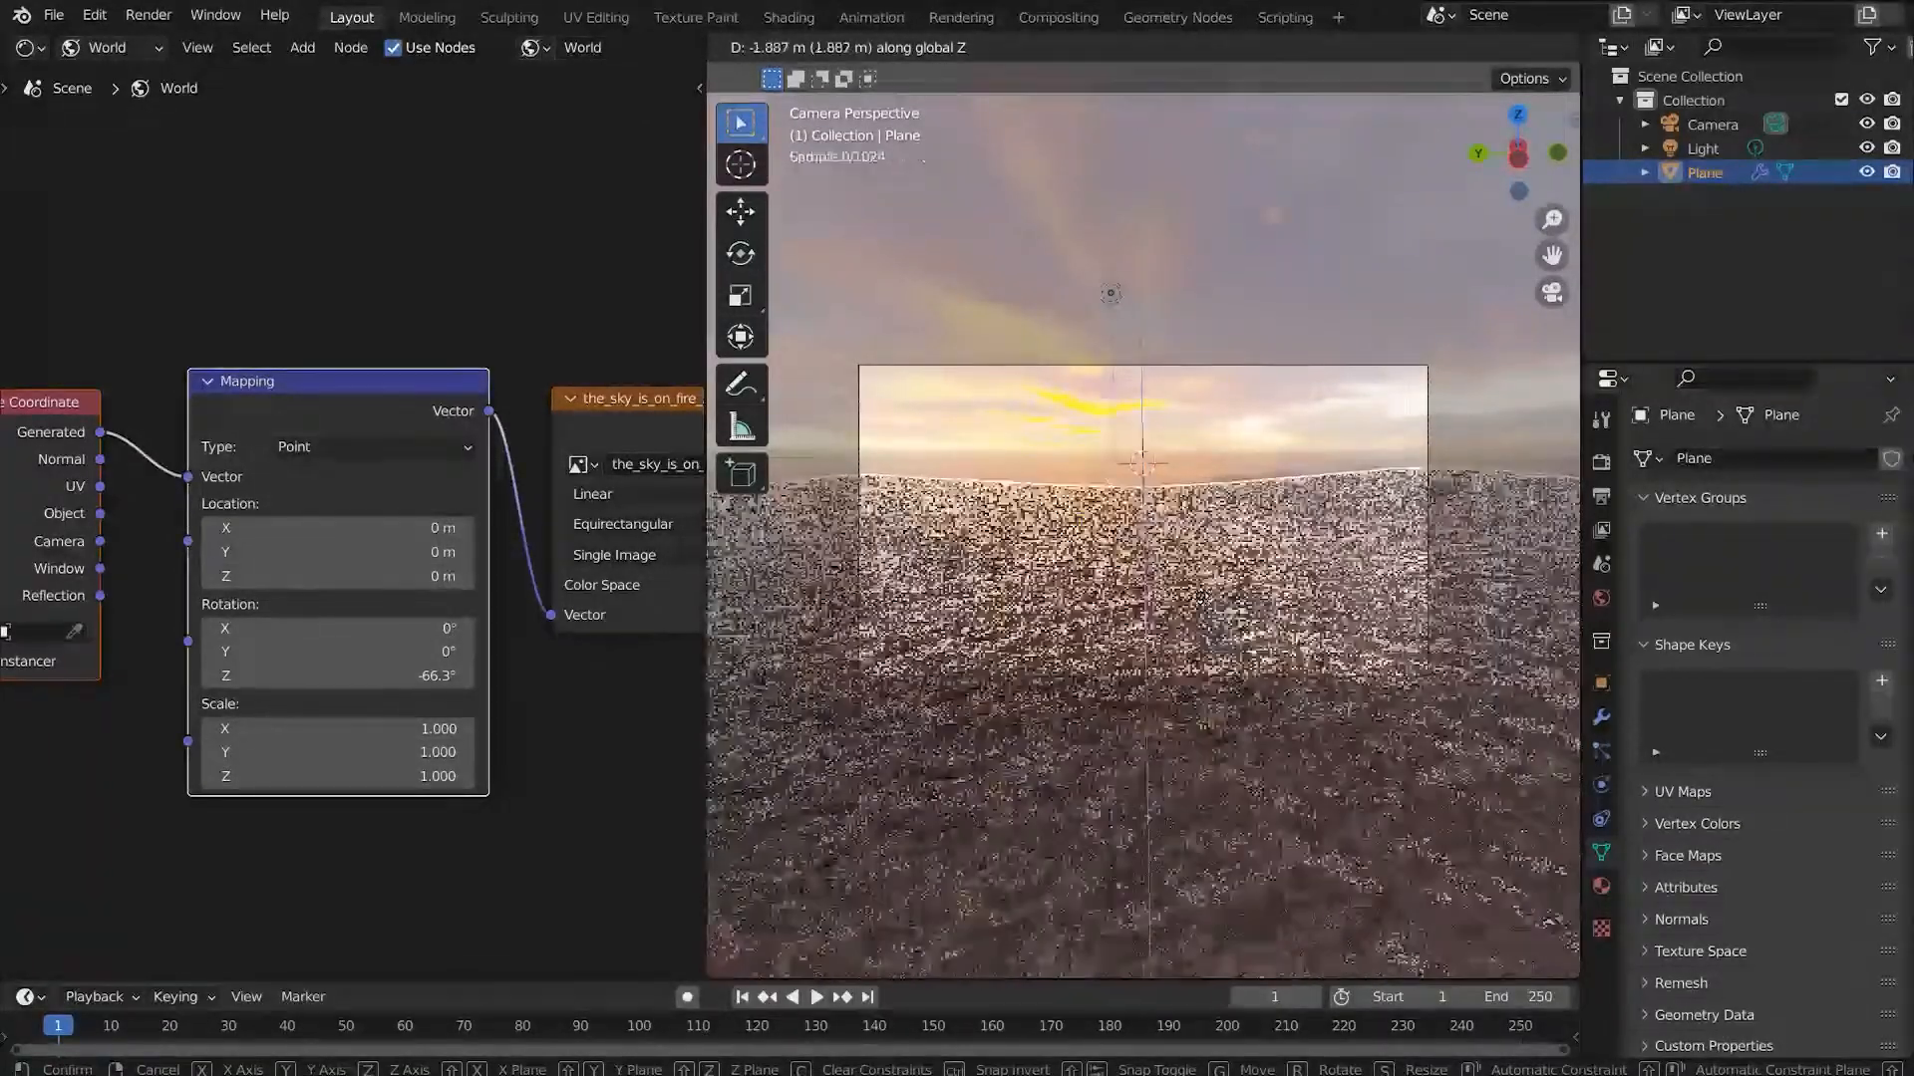
pyautogui.click(1204, 605)
# Step: Set the sky Mapping node's Y rotation to -1.9°
pyautogui.moveTo(424, 628)
pyautogui.mouseDown()
pyautogui.moveTo(452, 646)
pyautogui.moveTo(384, 648)
pyautogui.moveTo(484, 639)
pyautogui.moveTo(426, 653)
pyautogui.moveTo(444, 653)
pyautogui.mouseUp()
pyautogui.hotkey('ctrl', 'z')
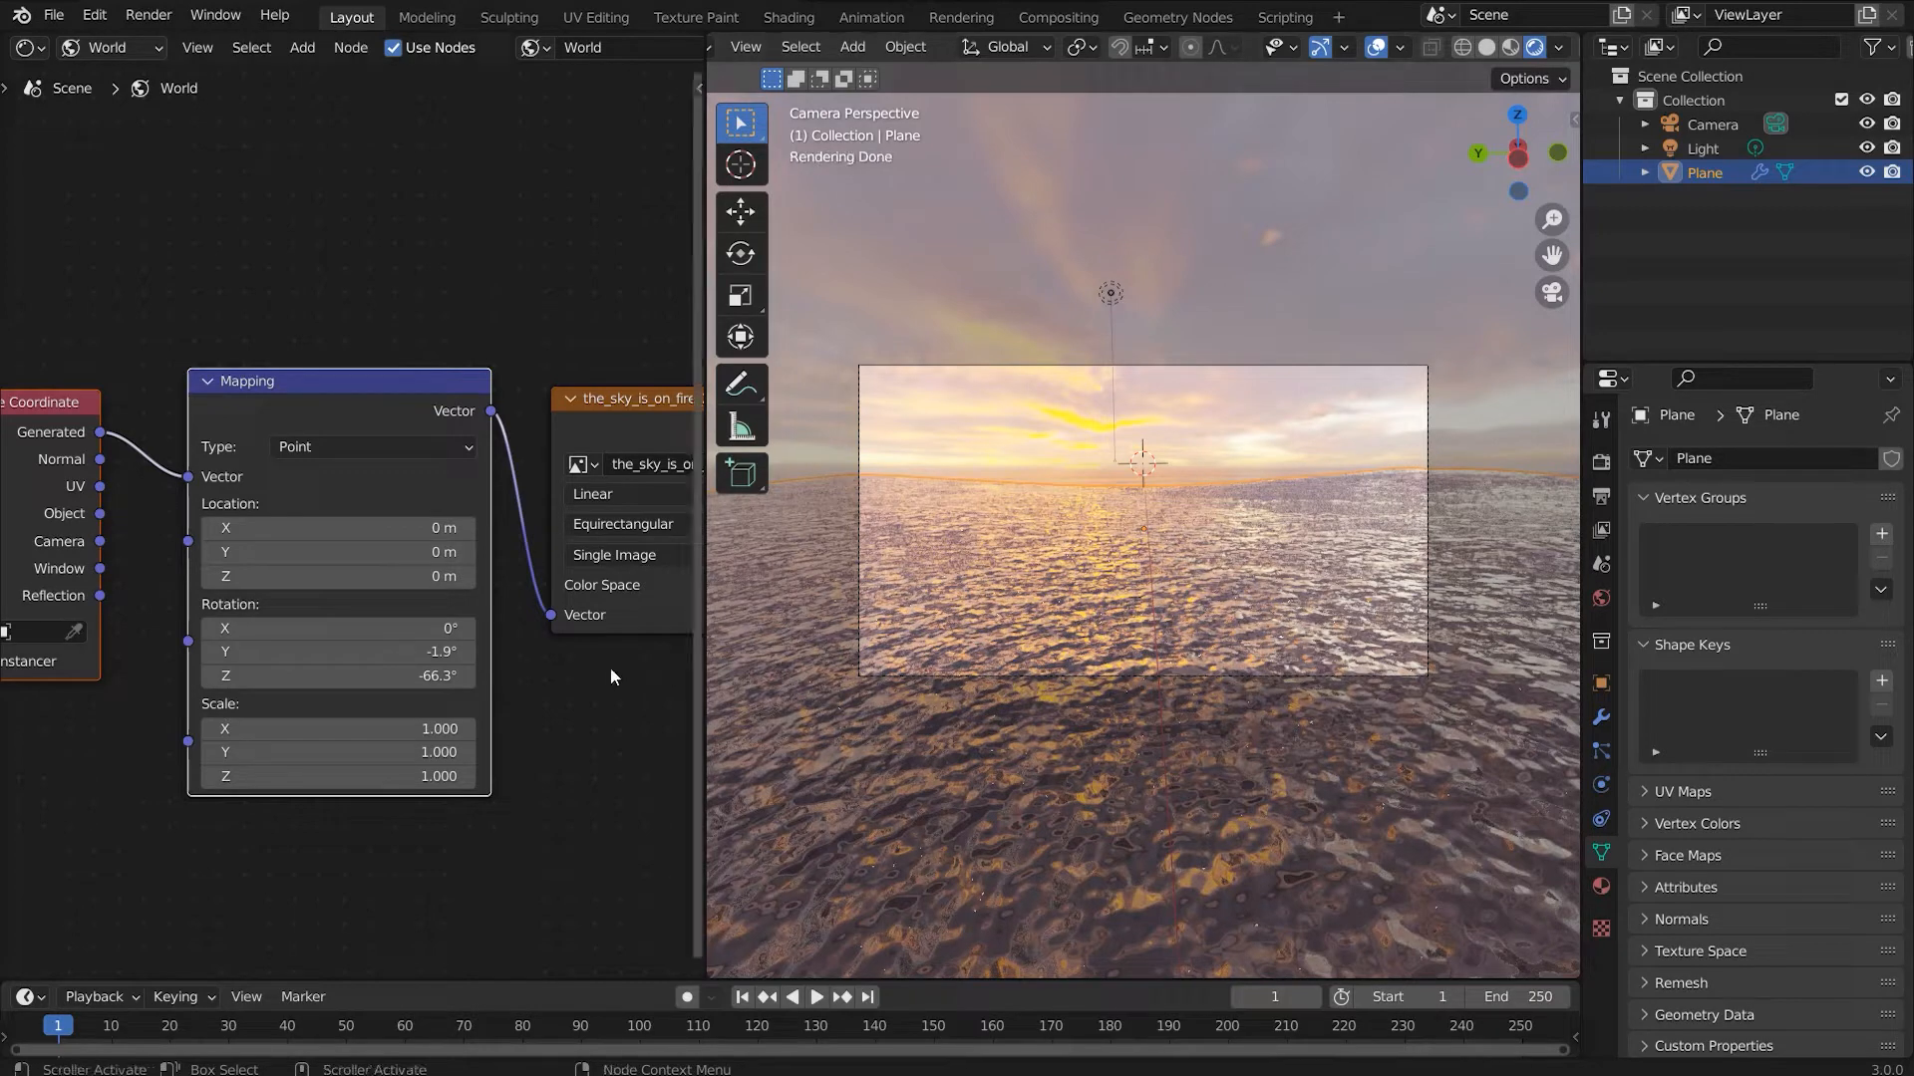
# Step: Add a Sky Texture node to the World nodes and place it above the Environment Texture
pyautogui.moveTo(576, 410); pyautogui.dragTo(351, 478, button='middle')
pyautogui.scroll(-5, 352, 483)
pyautogui.scroll(-4, 339, 466)
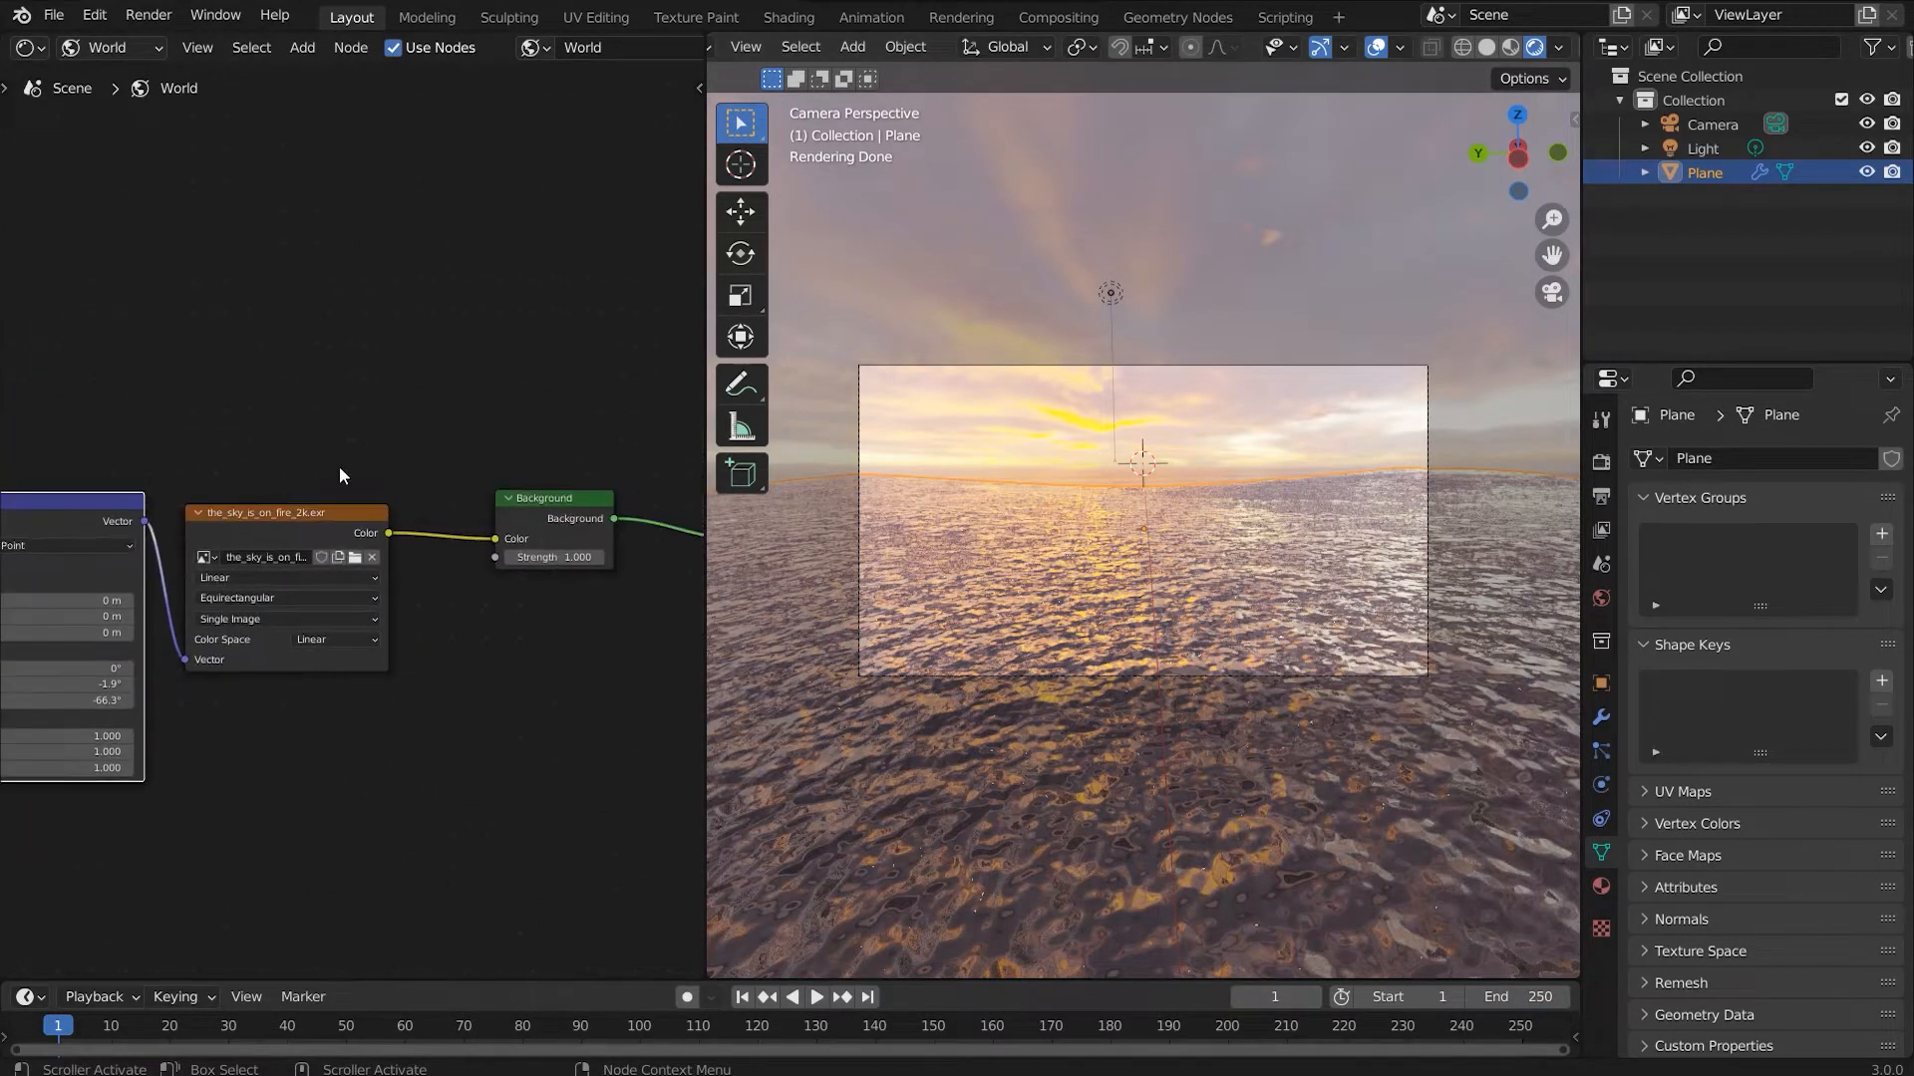
pyautogui.hotkey('shift', 'a')
pyautogui.click(339, 466)
pyautogui.write('sky')
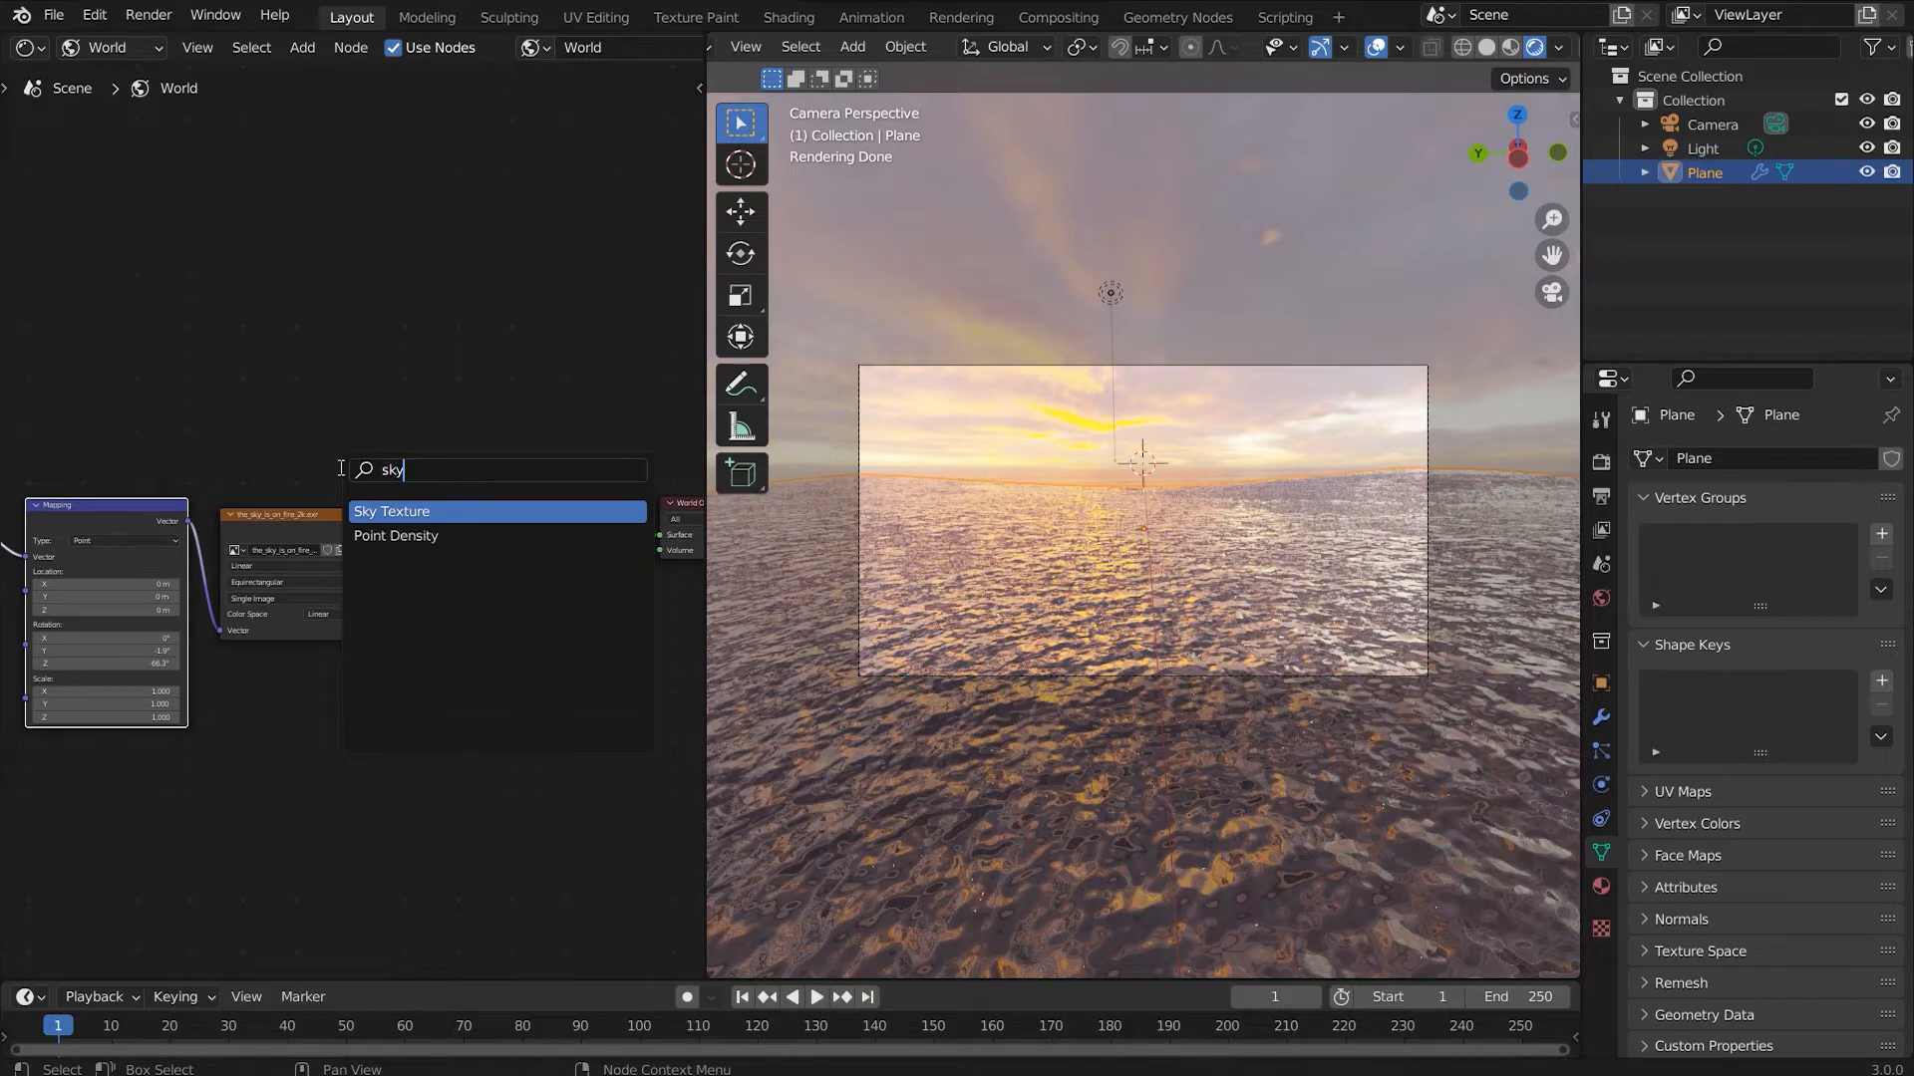
pyautogui.press('Return')
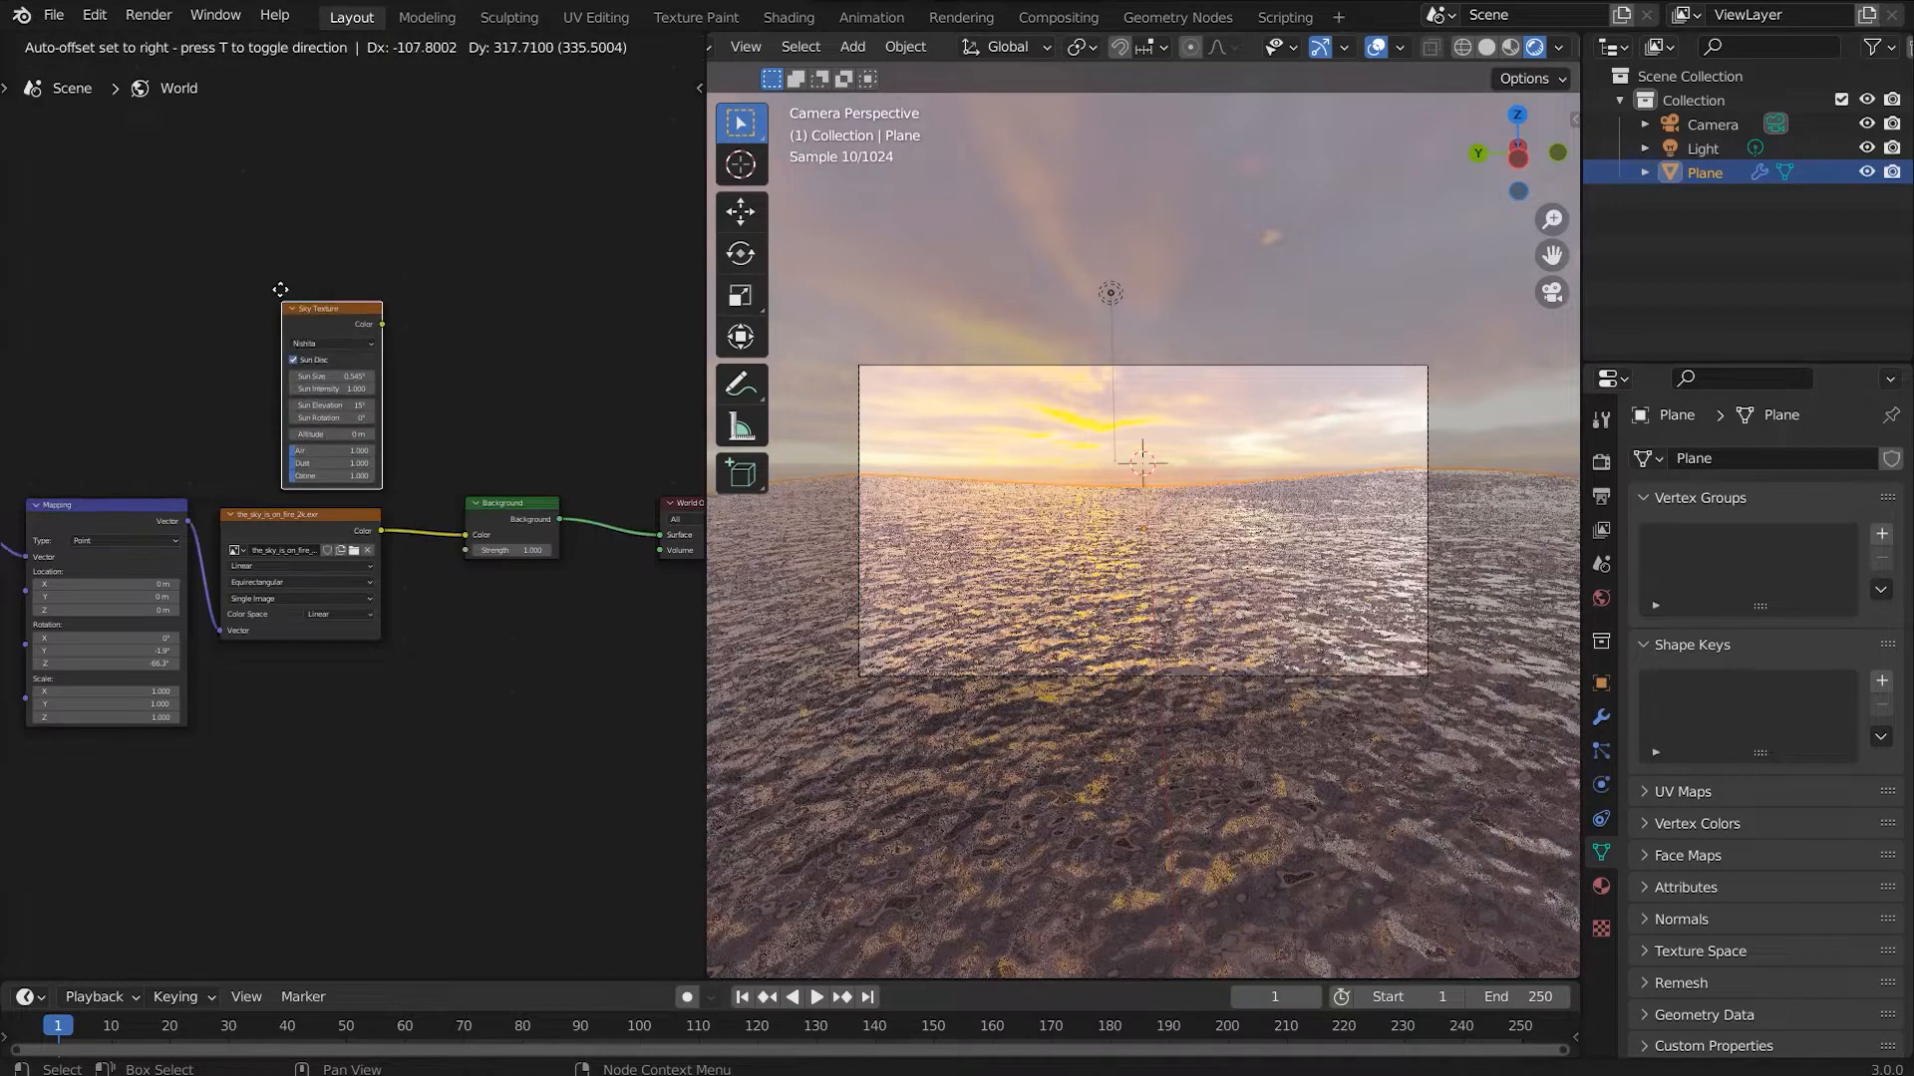
pyautogui.click(280, 289)
pyautogui.moveTo(305, 306); pyautogui.dragTo(250, 294)
# Step: Add a MixRGB node between the Sky Texture and the Background node
pyautogui.scroll(5, 272, 309)
pyautogui.moveTo(273, 310); pyautogui.dragTo(241, 397, button='middle')
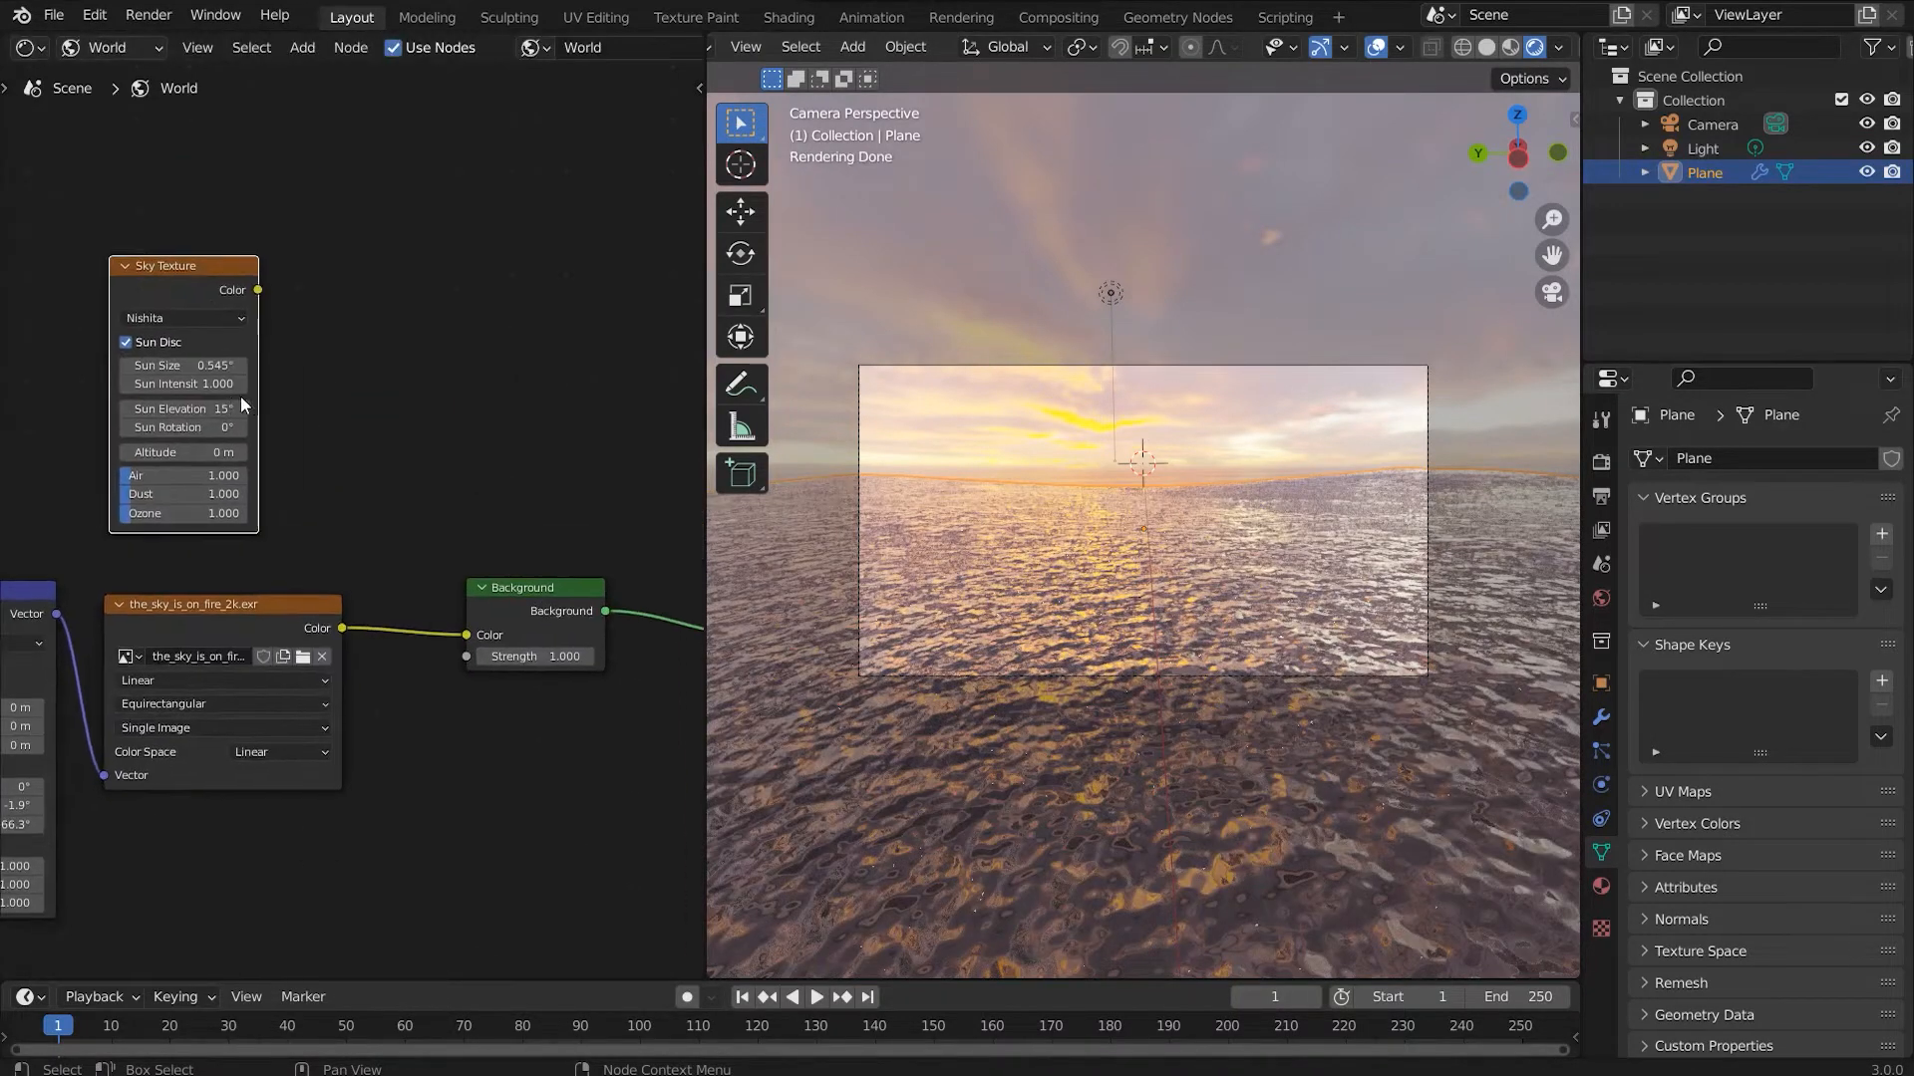
pyautogui.hotkey('shift', 'a')
pyautogui.click(250, 397)
pyautogui.write('mix')
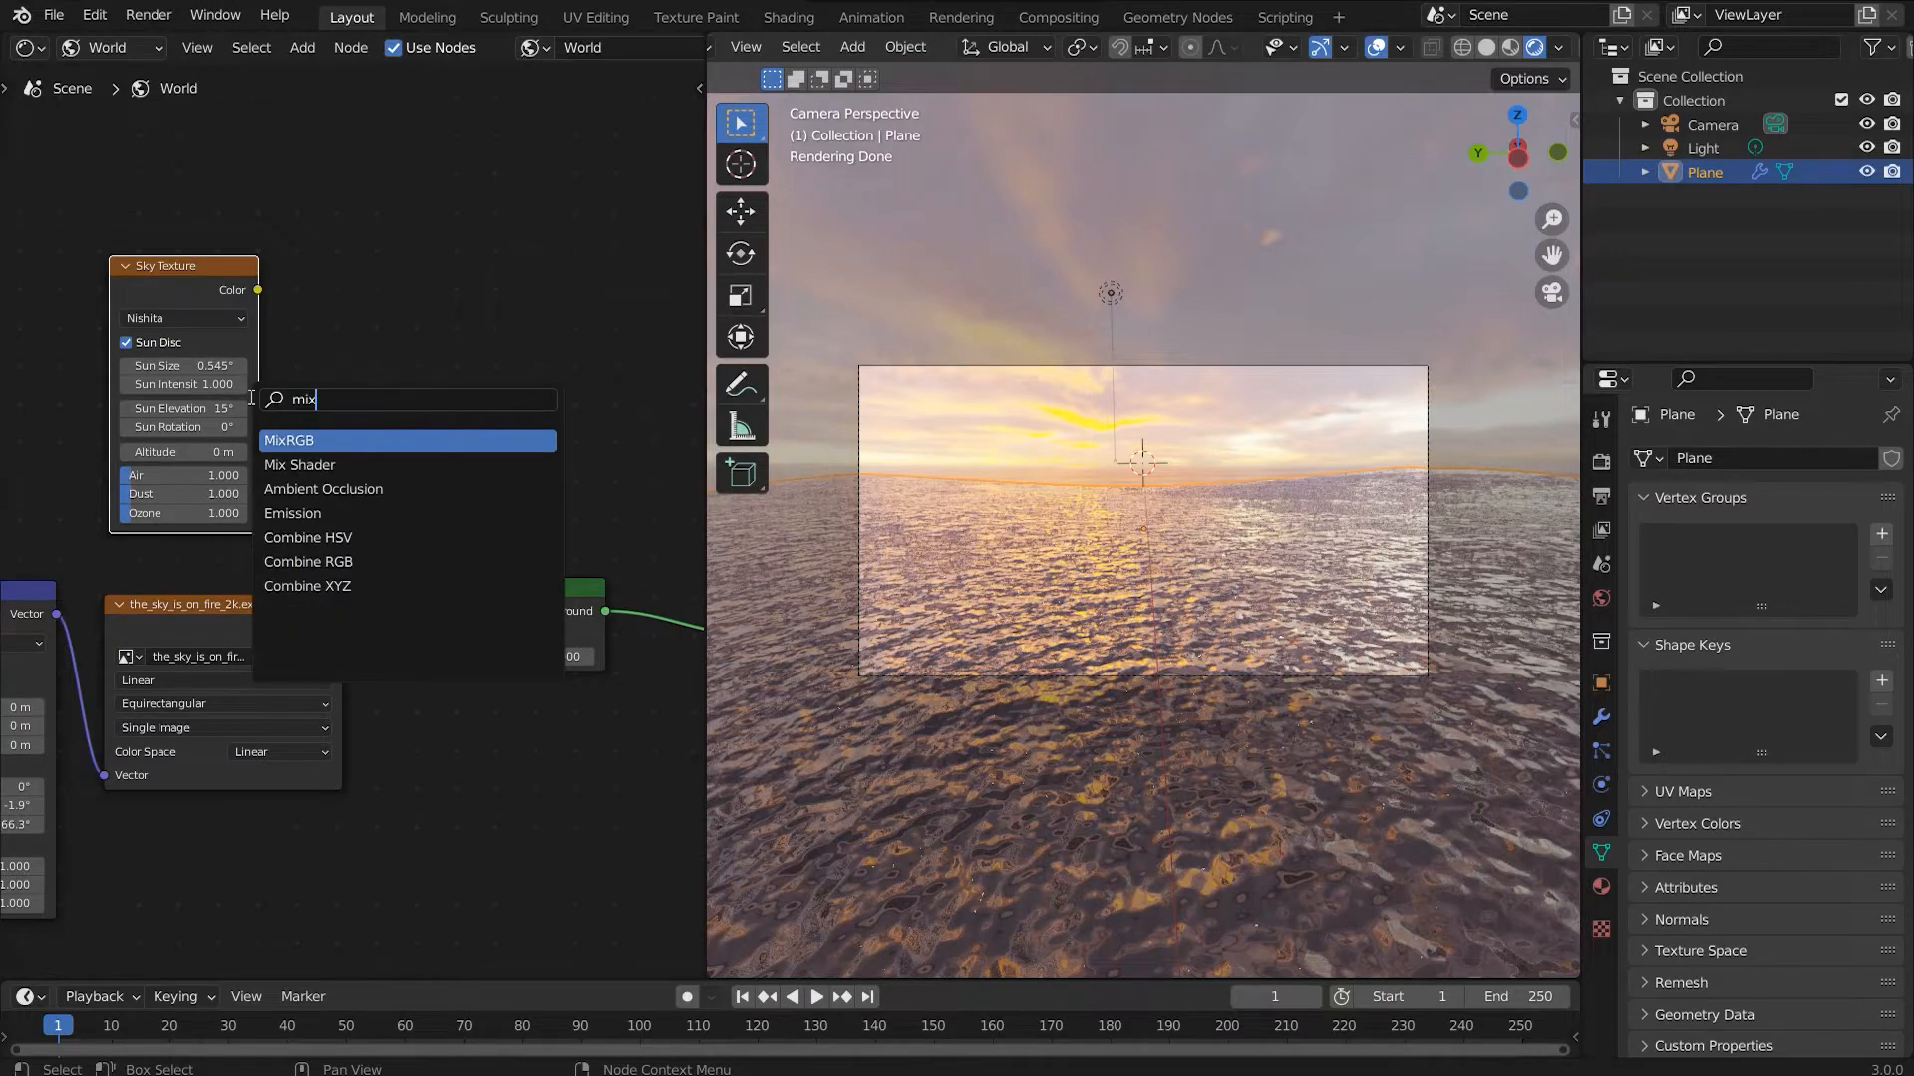
pyautogui.click(280, 442)
pyautogui.click(399, 409)
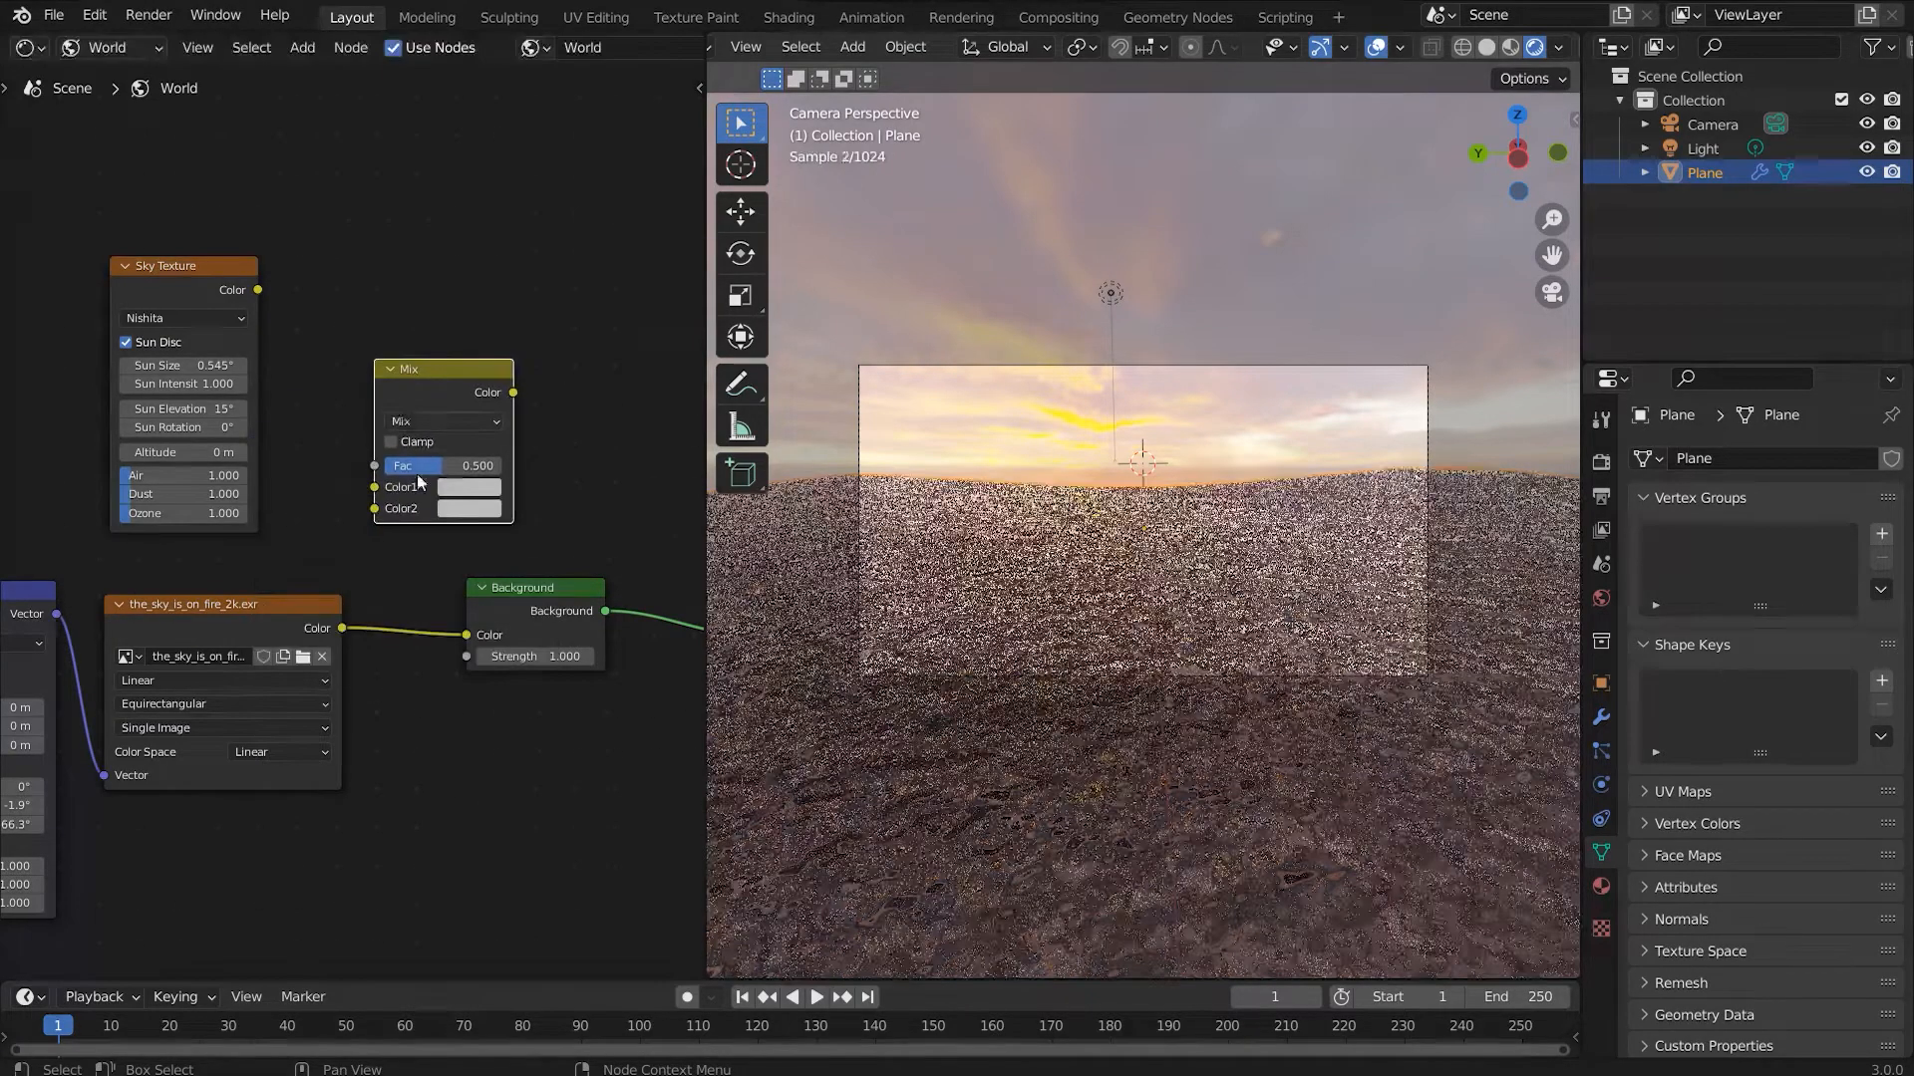
# Step: Connect the Sky Texture to the Mix node's Color1, the Environment Texture to Color2, and the mixed color to the Background
pyautogui.moveTo(340, 629); pyautogui.dragTo(374, 508)
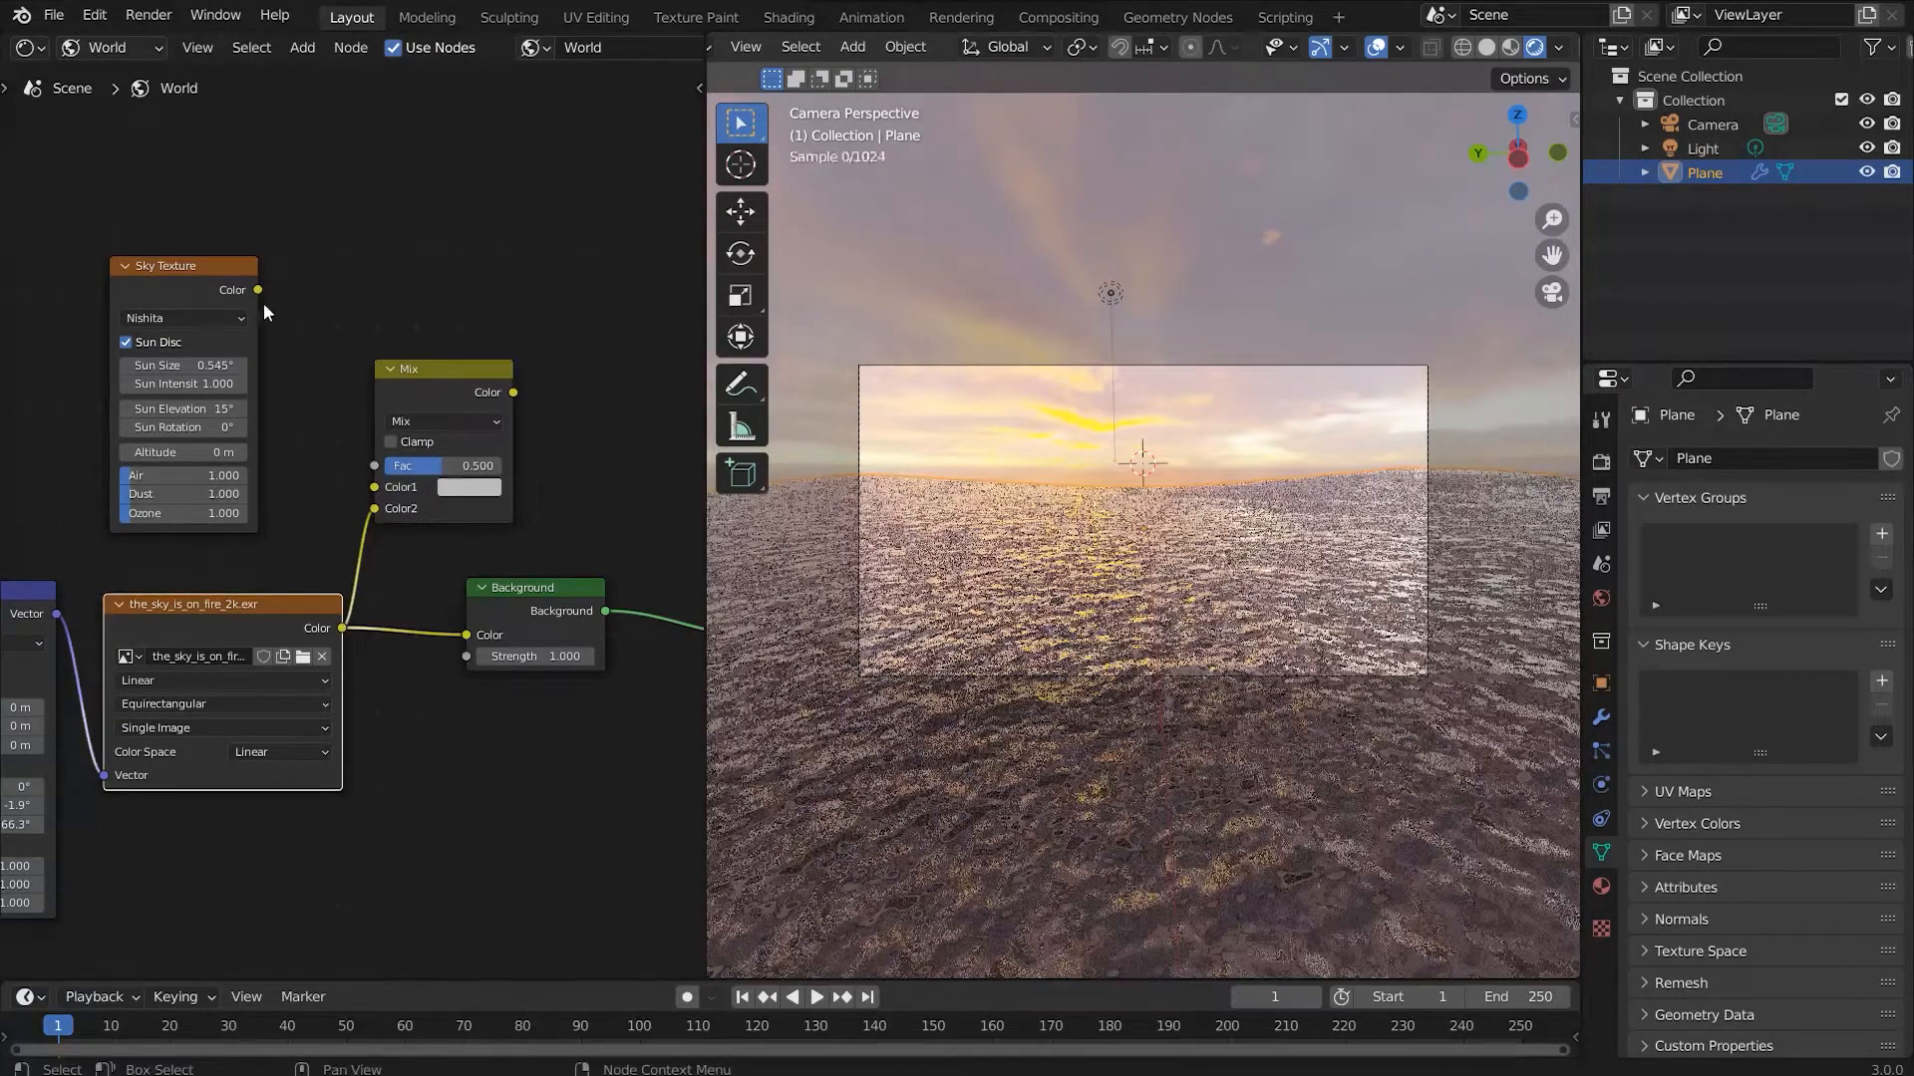
pyautogui.moveTo(258, 291); pyautogui.dragTo(374, 486)
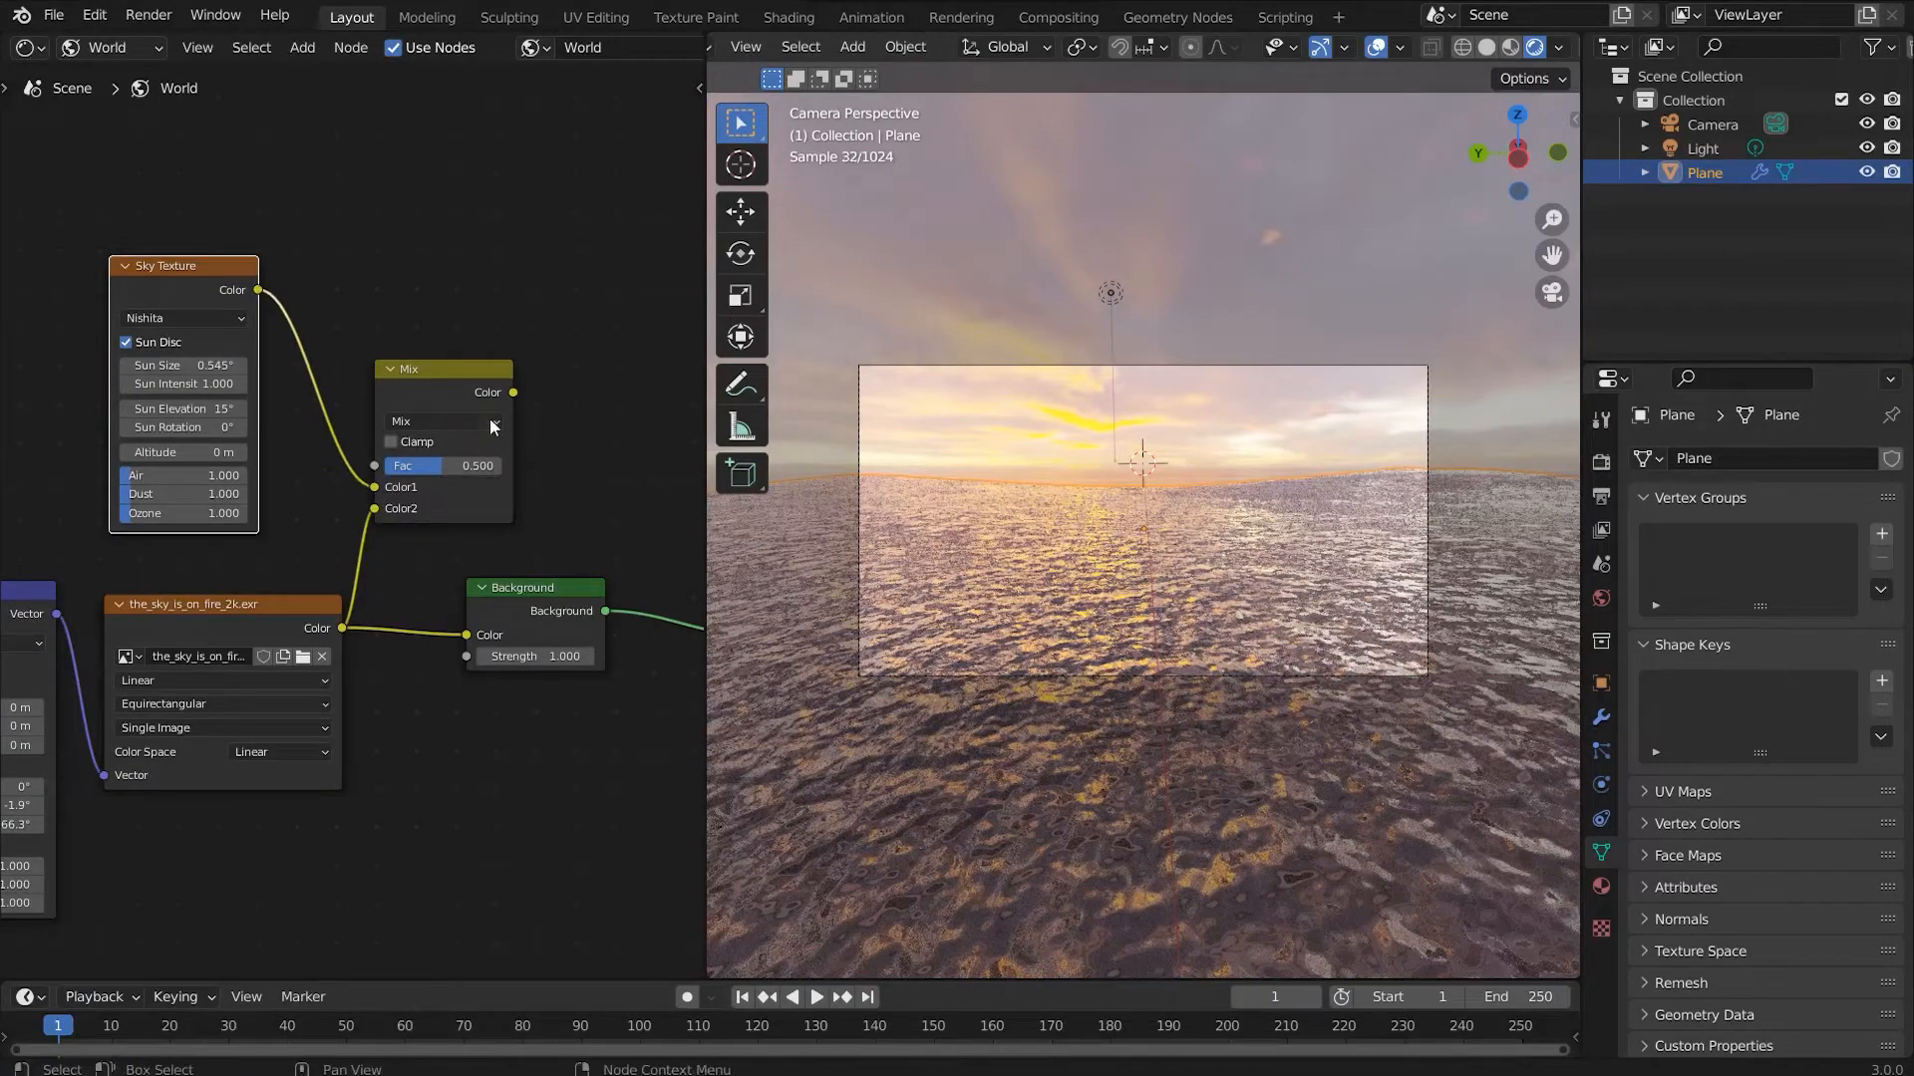
pyautogui.moveTo(513, 392); pyautogui.dragTo(641, 518)
pyautogui.moveTo(350, 380); pyautogui.dragTo(425, 424)
# Step: Set the Sky Texture's Sun Elevation to 1°
pyautogui.scroll(3, 239, 366)
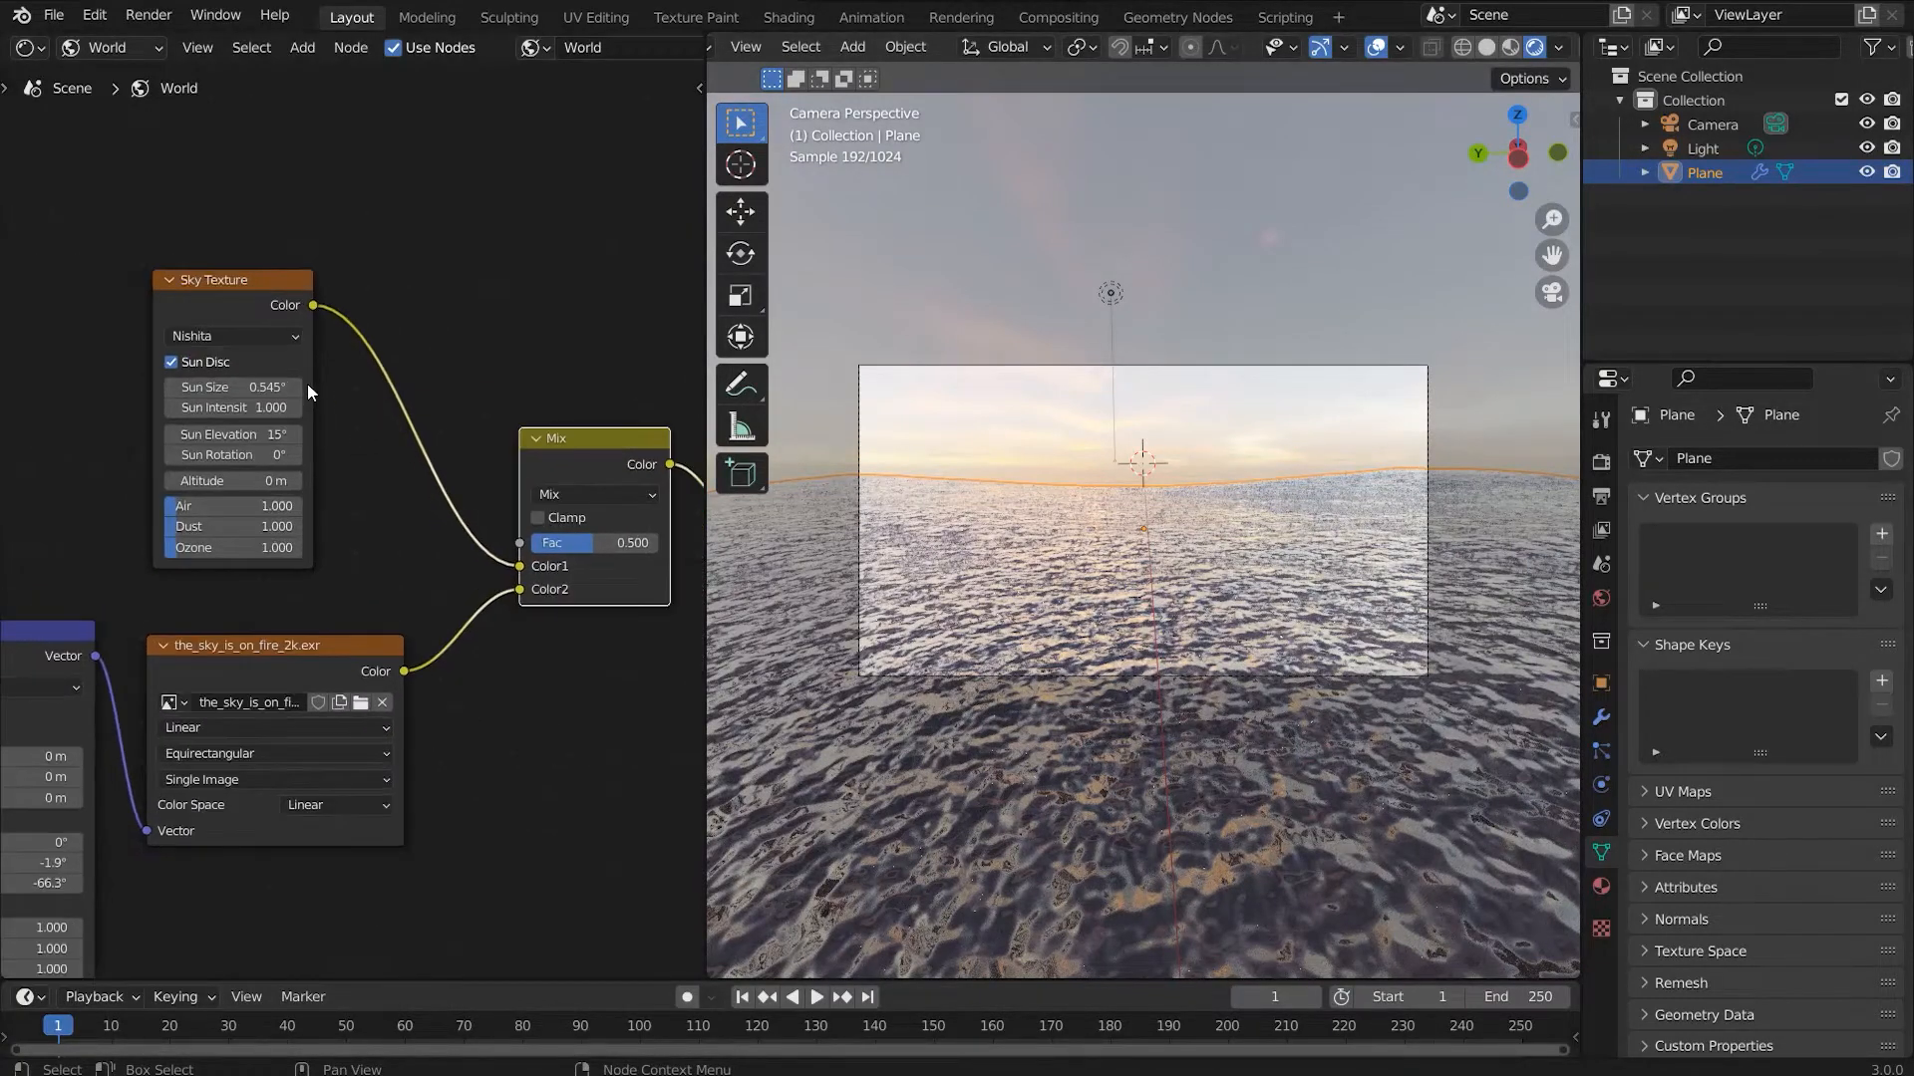
pyautogui.click(213, 411)
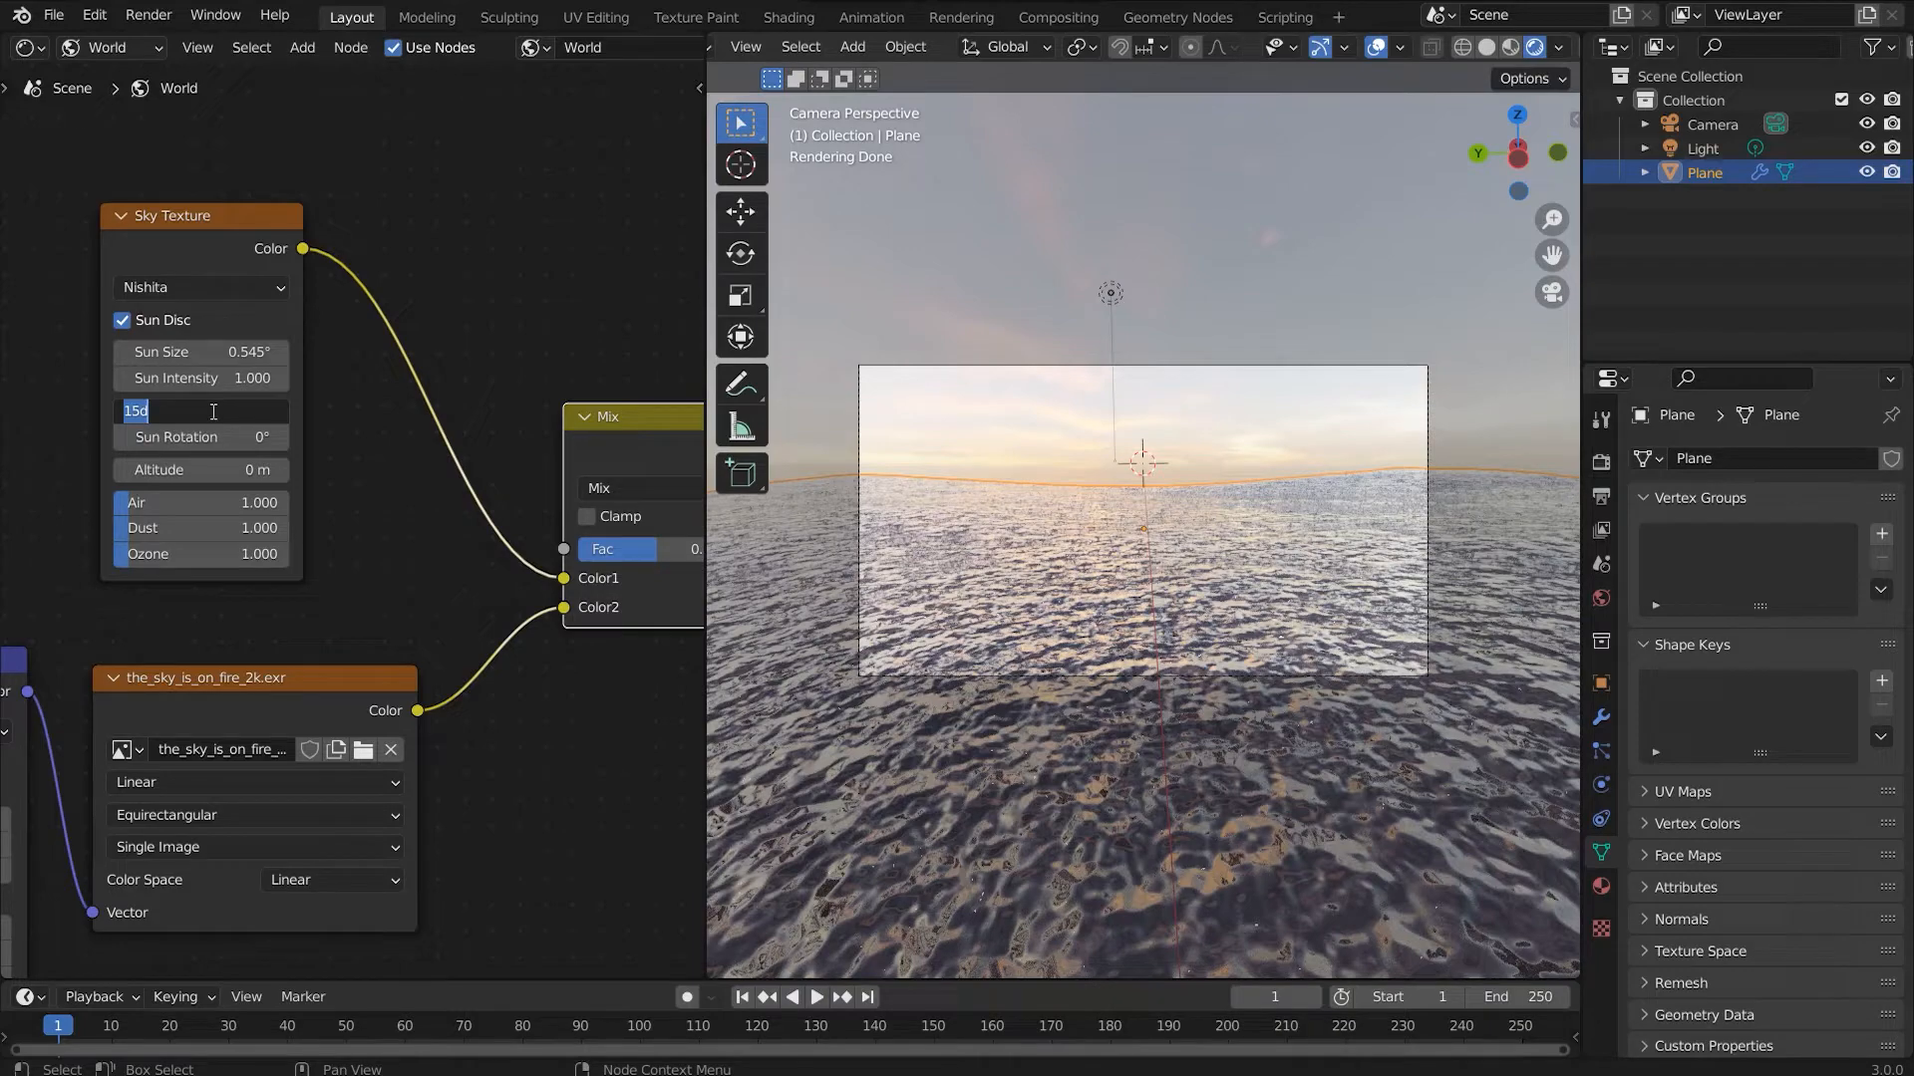
pyautogui.write('0')
pyautogui.press('Return')
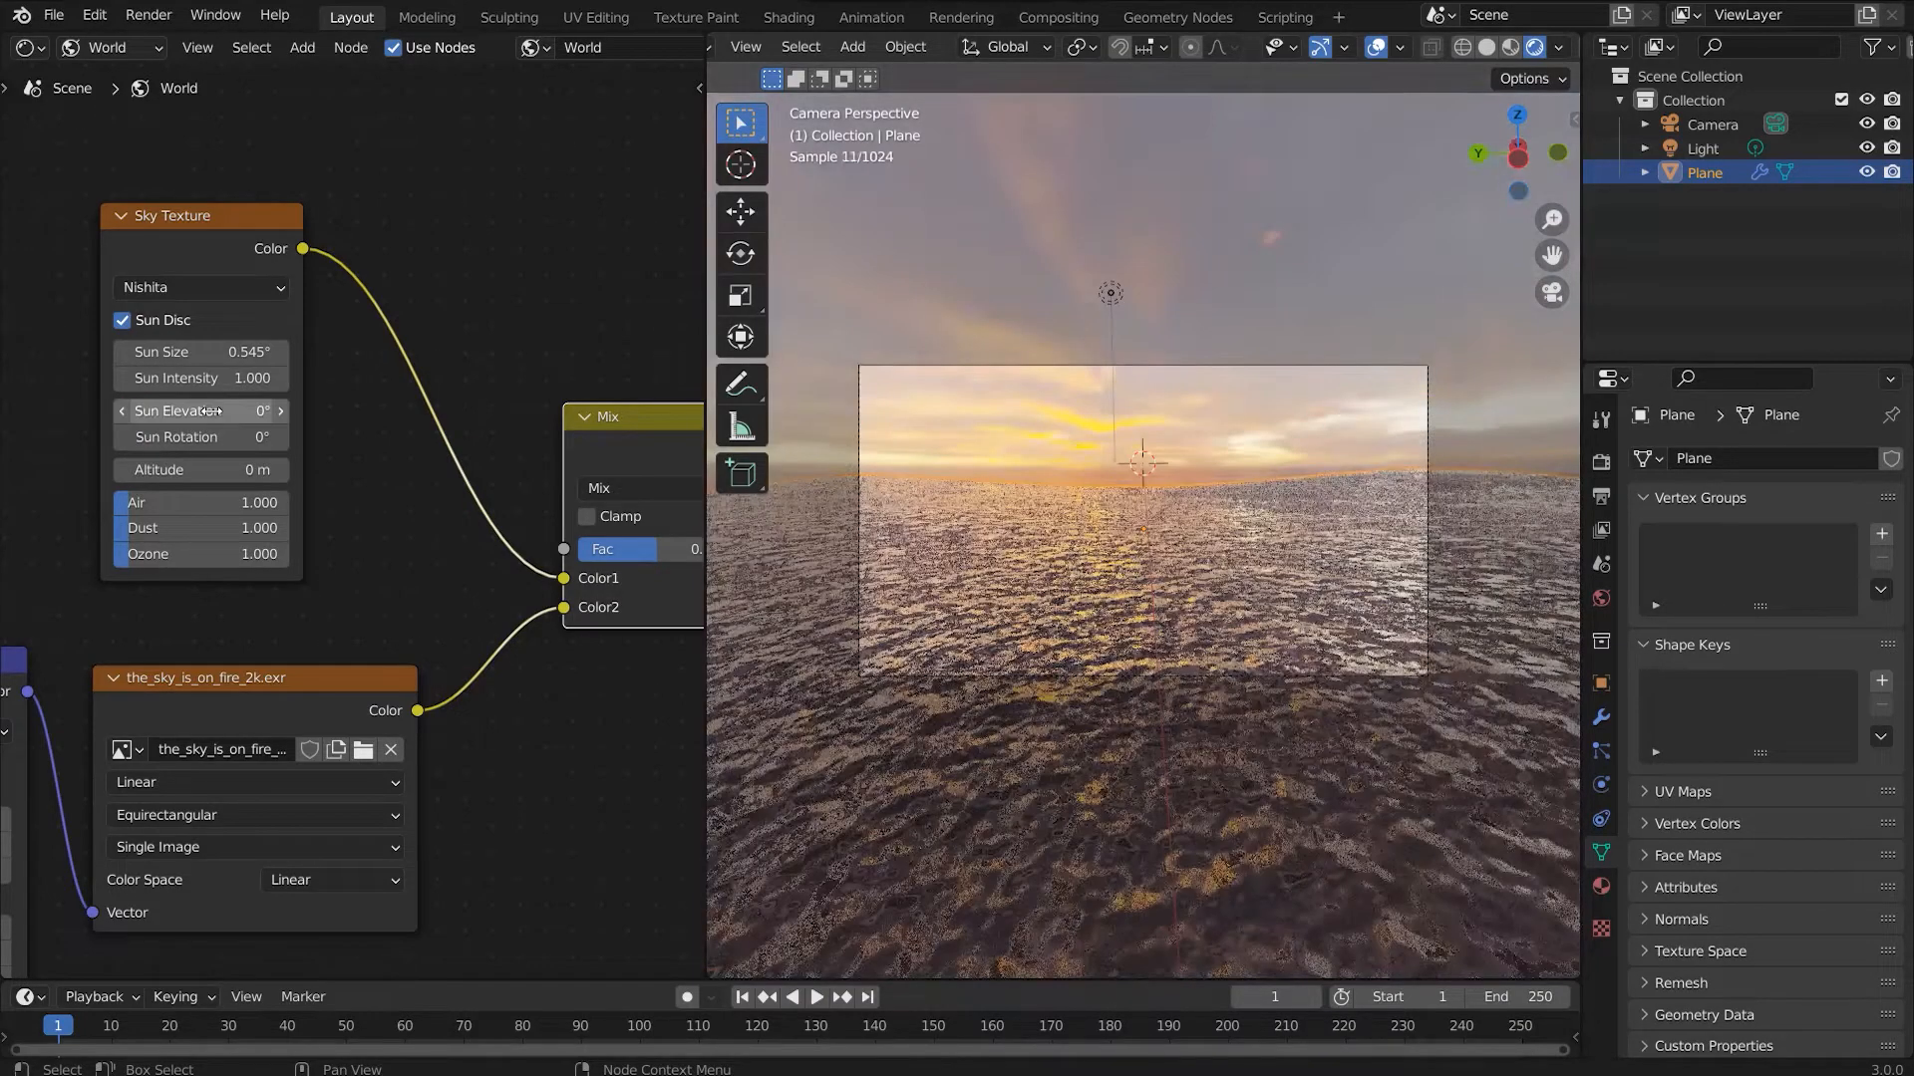
pyautogui.click(280, 412)
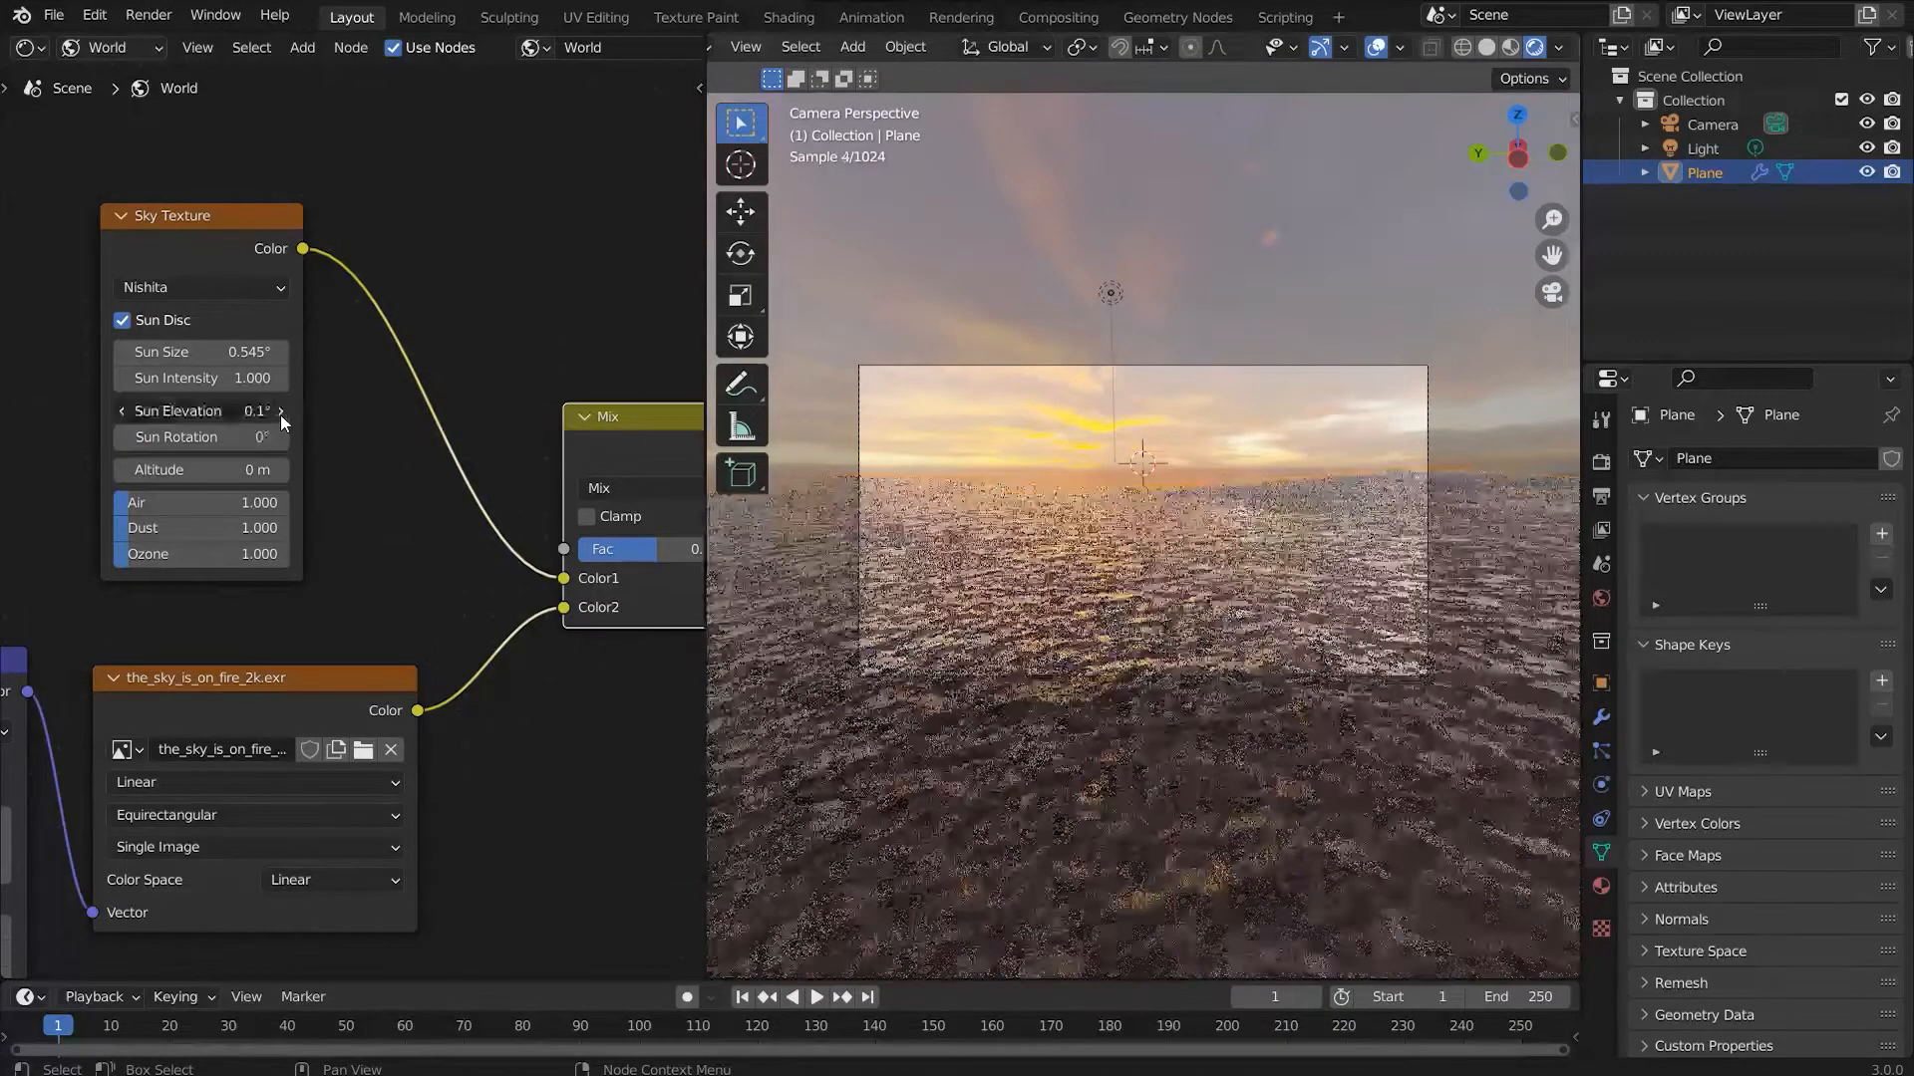
pyautogui.click(280, 413)
pyautogui.click(280, 412)
pyautogui.click(280, 413)
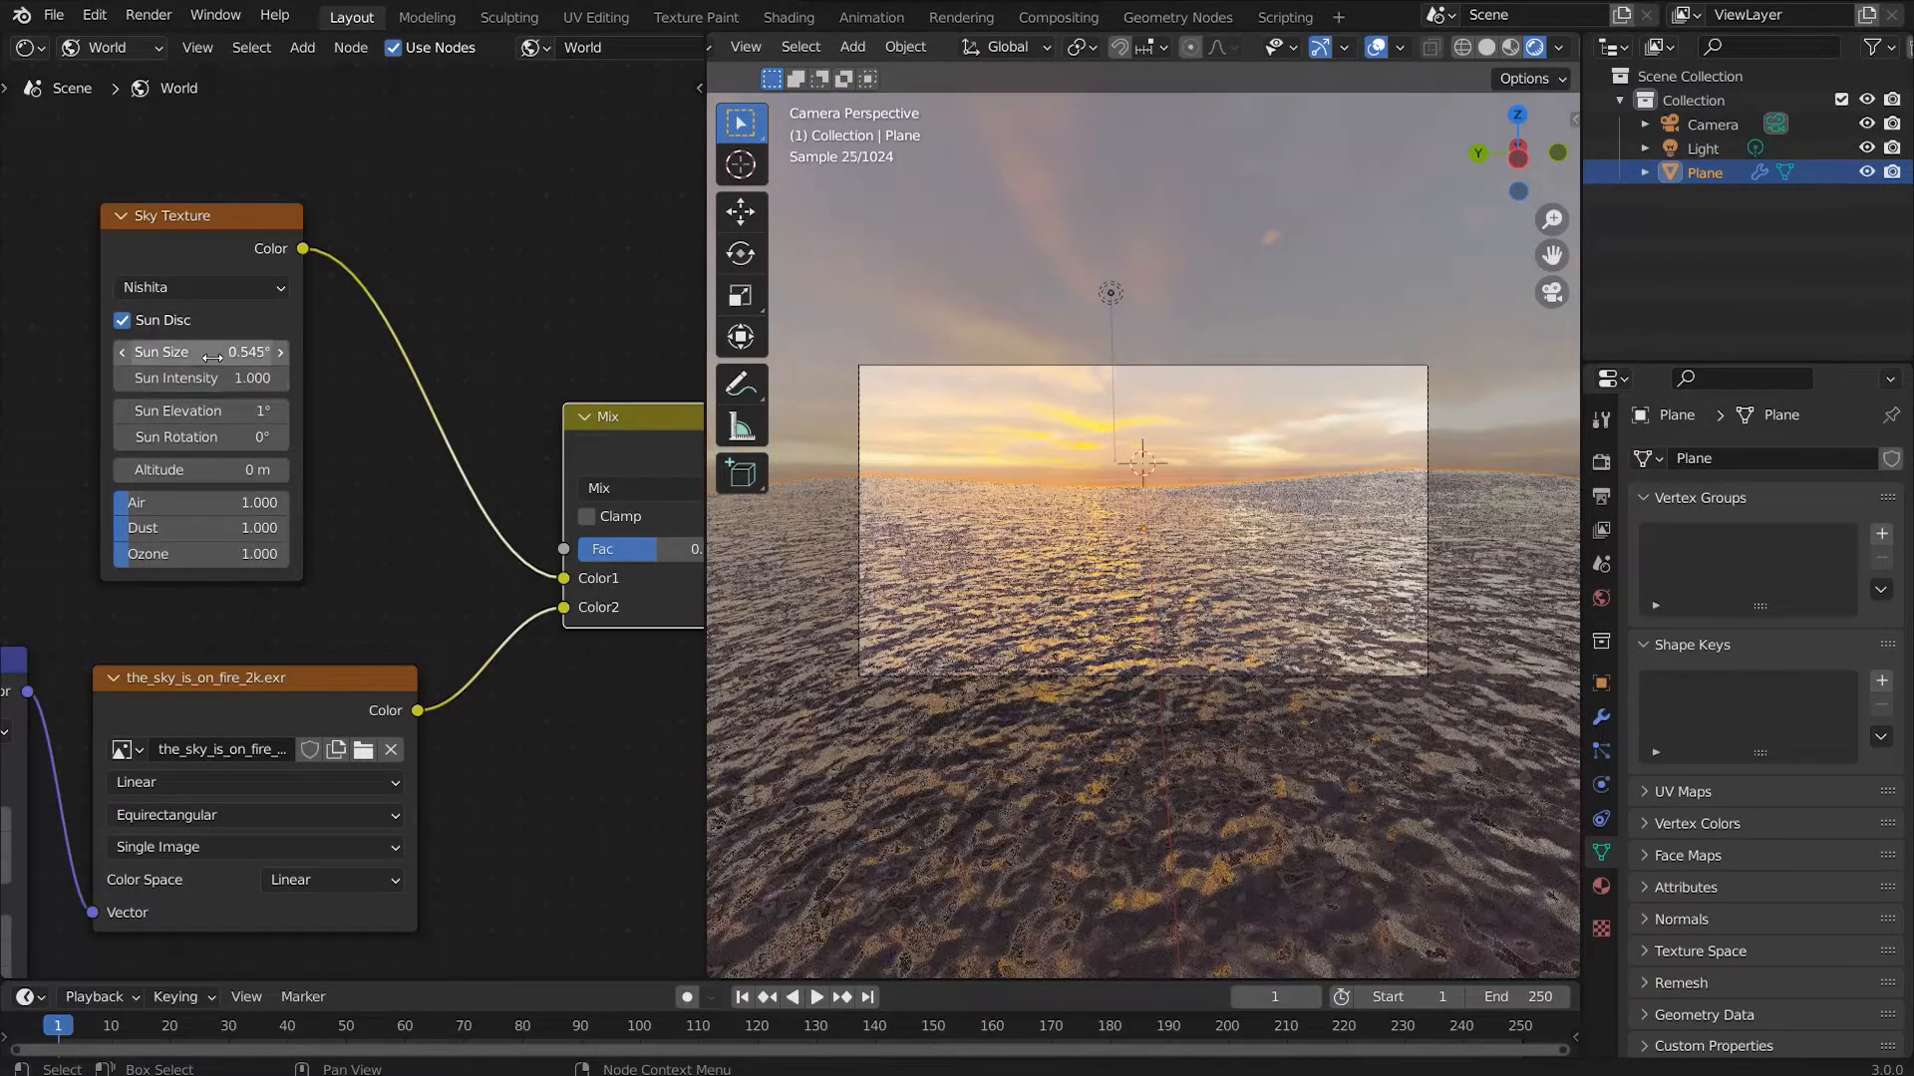
# Step: Set the Sky Texture's Sun Size to 0°, Sun Intensity to 0.5 and Dust to 0.5
pyautogui.moveTo(199, 352); pyautogui.dragTo(242, 360)
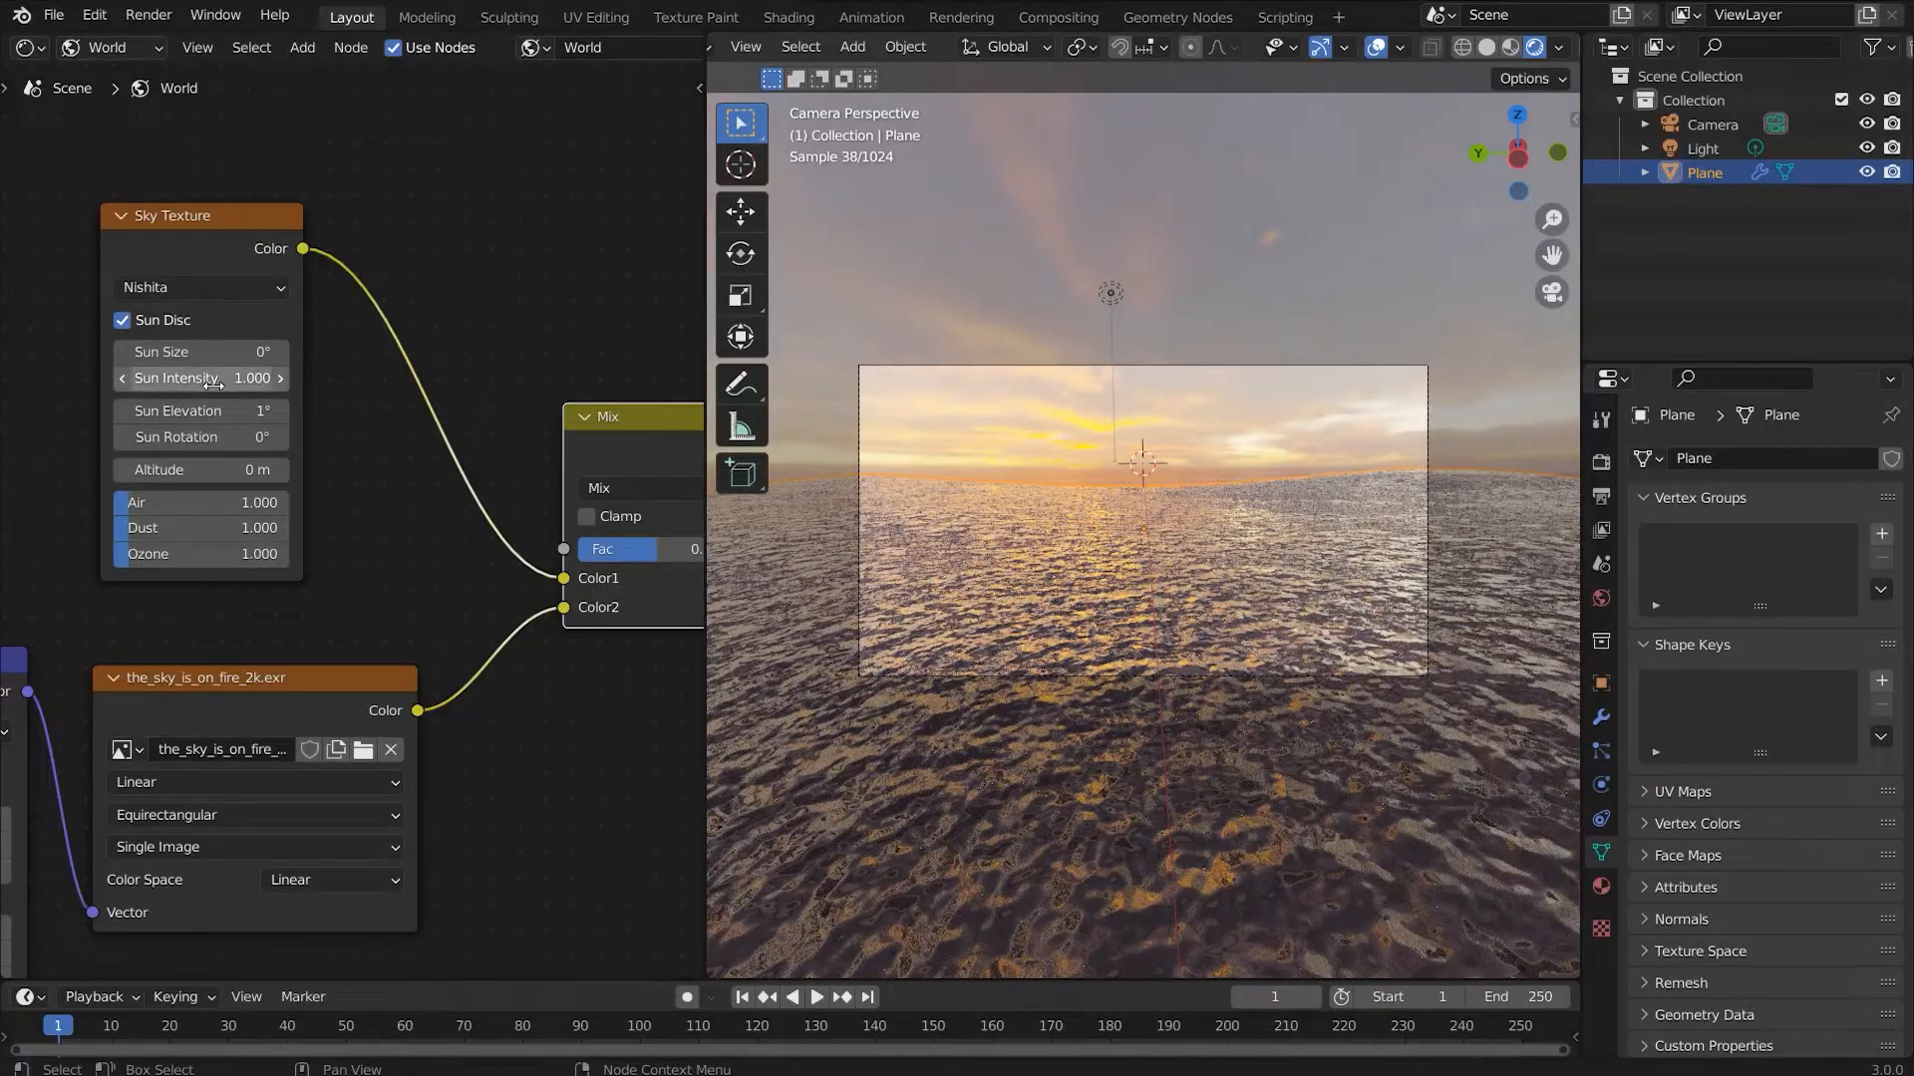
pyautogui.click(221, 379)
pyautogui.write('0.5')
pyautogui.press('Return')
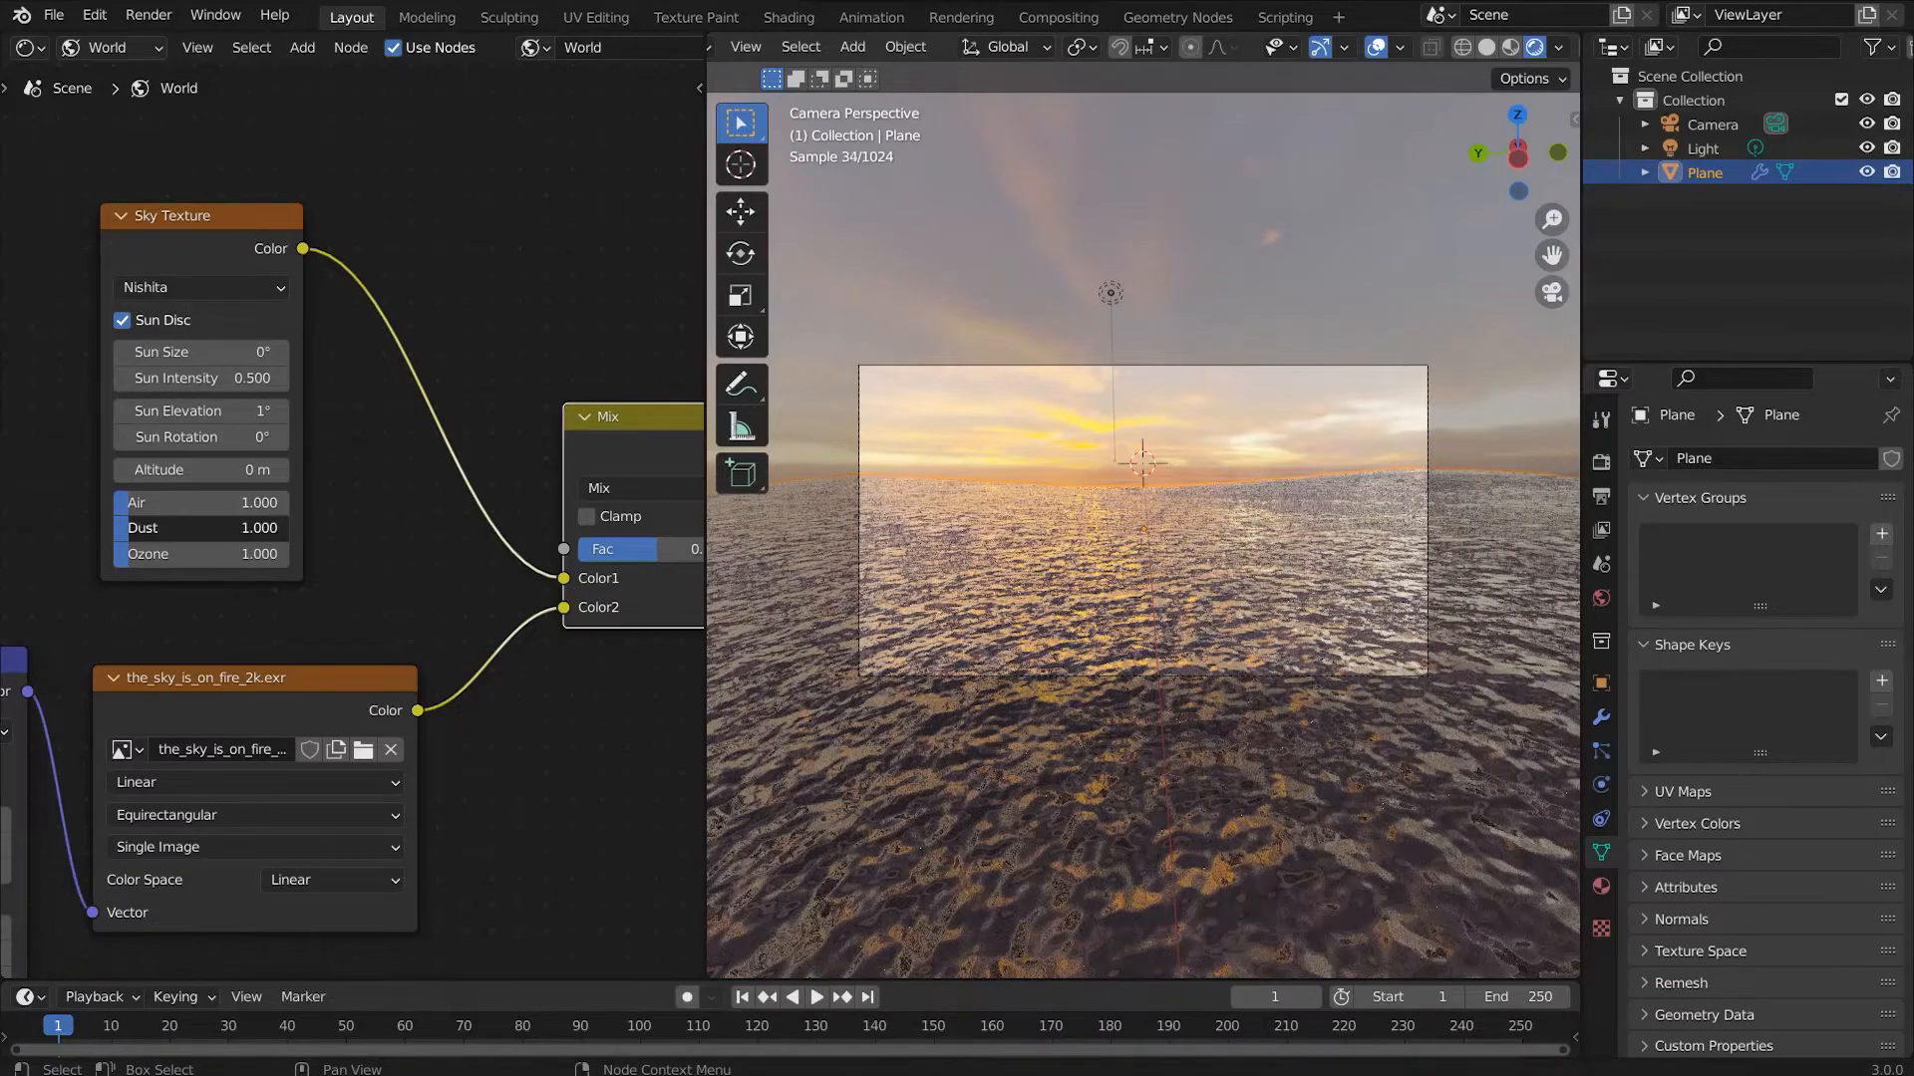
pyautogui.moveTo(200, 528)
pyautogui.mouseDown()
pyautogui.moveTo(289, 528)
pyautogui.moveTo(213, 528)
pyautogui.mouseUp()
pyautogui.click(214, 528)
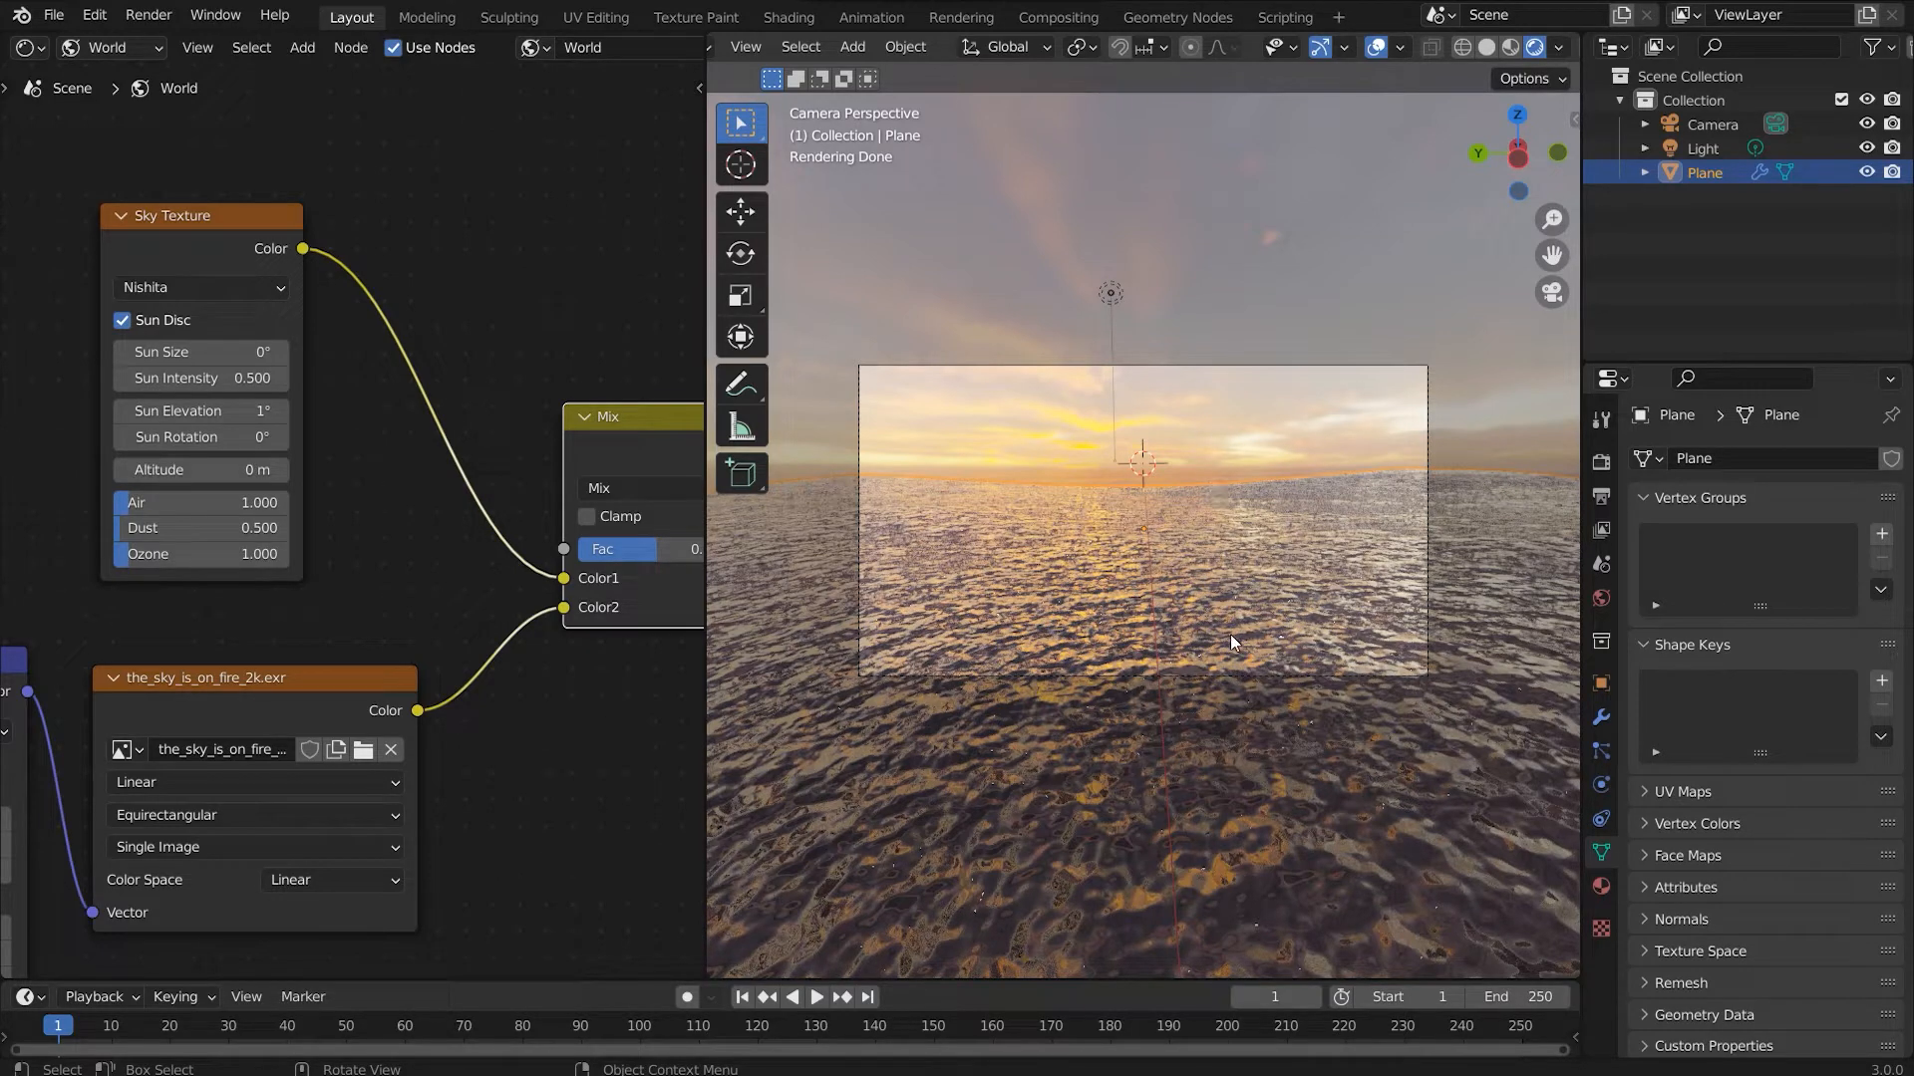
# Step: Rotate the camera about -7.9° around the global Y axis to bring more sky into the frame
pyautogui.click(1426, 504)
pyautogui.press('r')
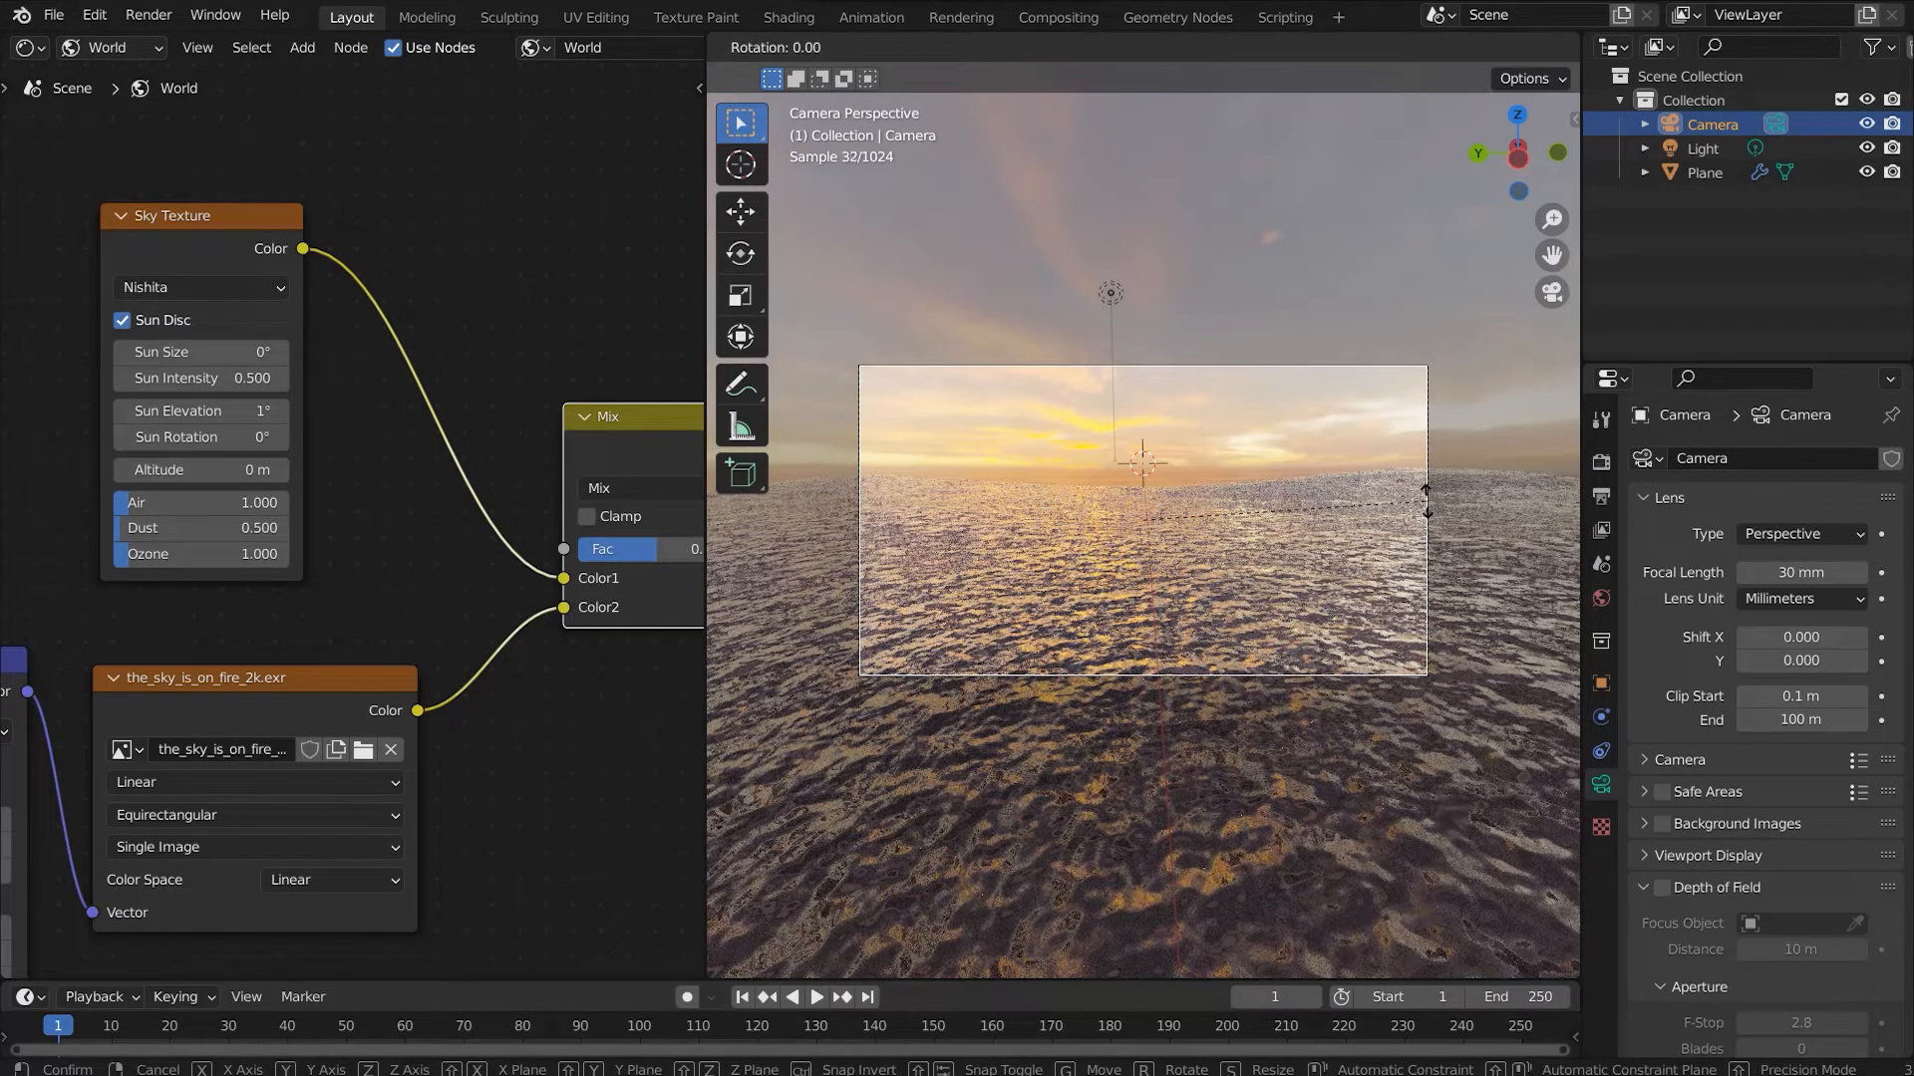
pyautogui.press('y')
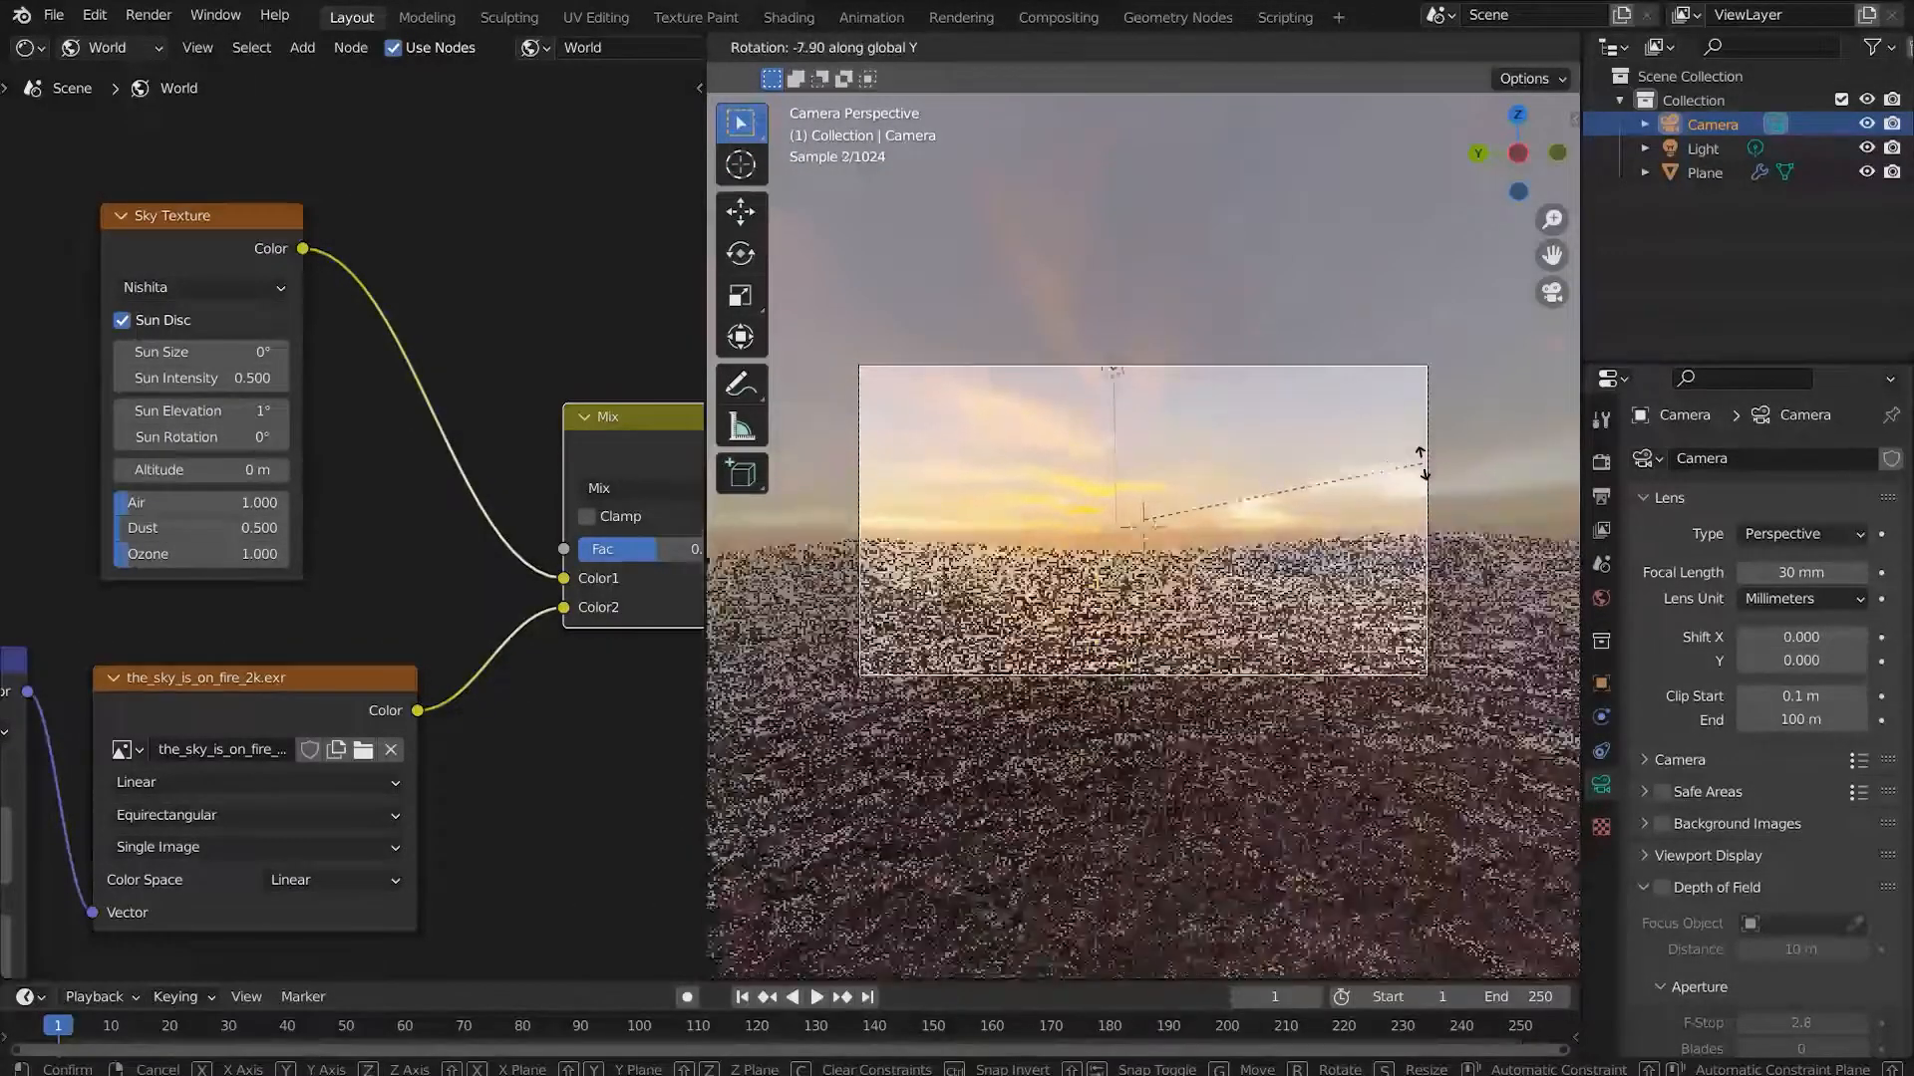
pyautogui.click(1423, 463)
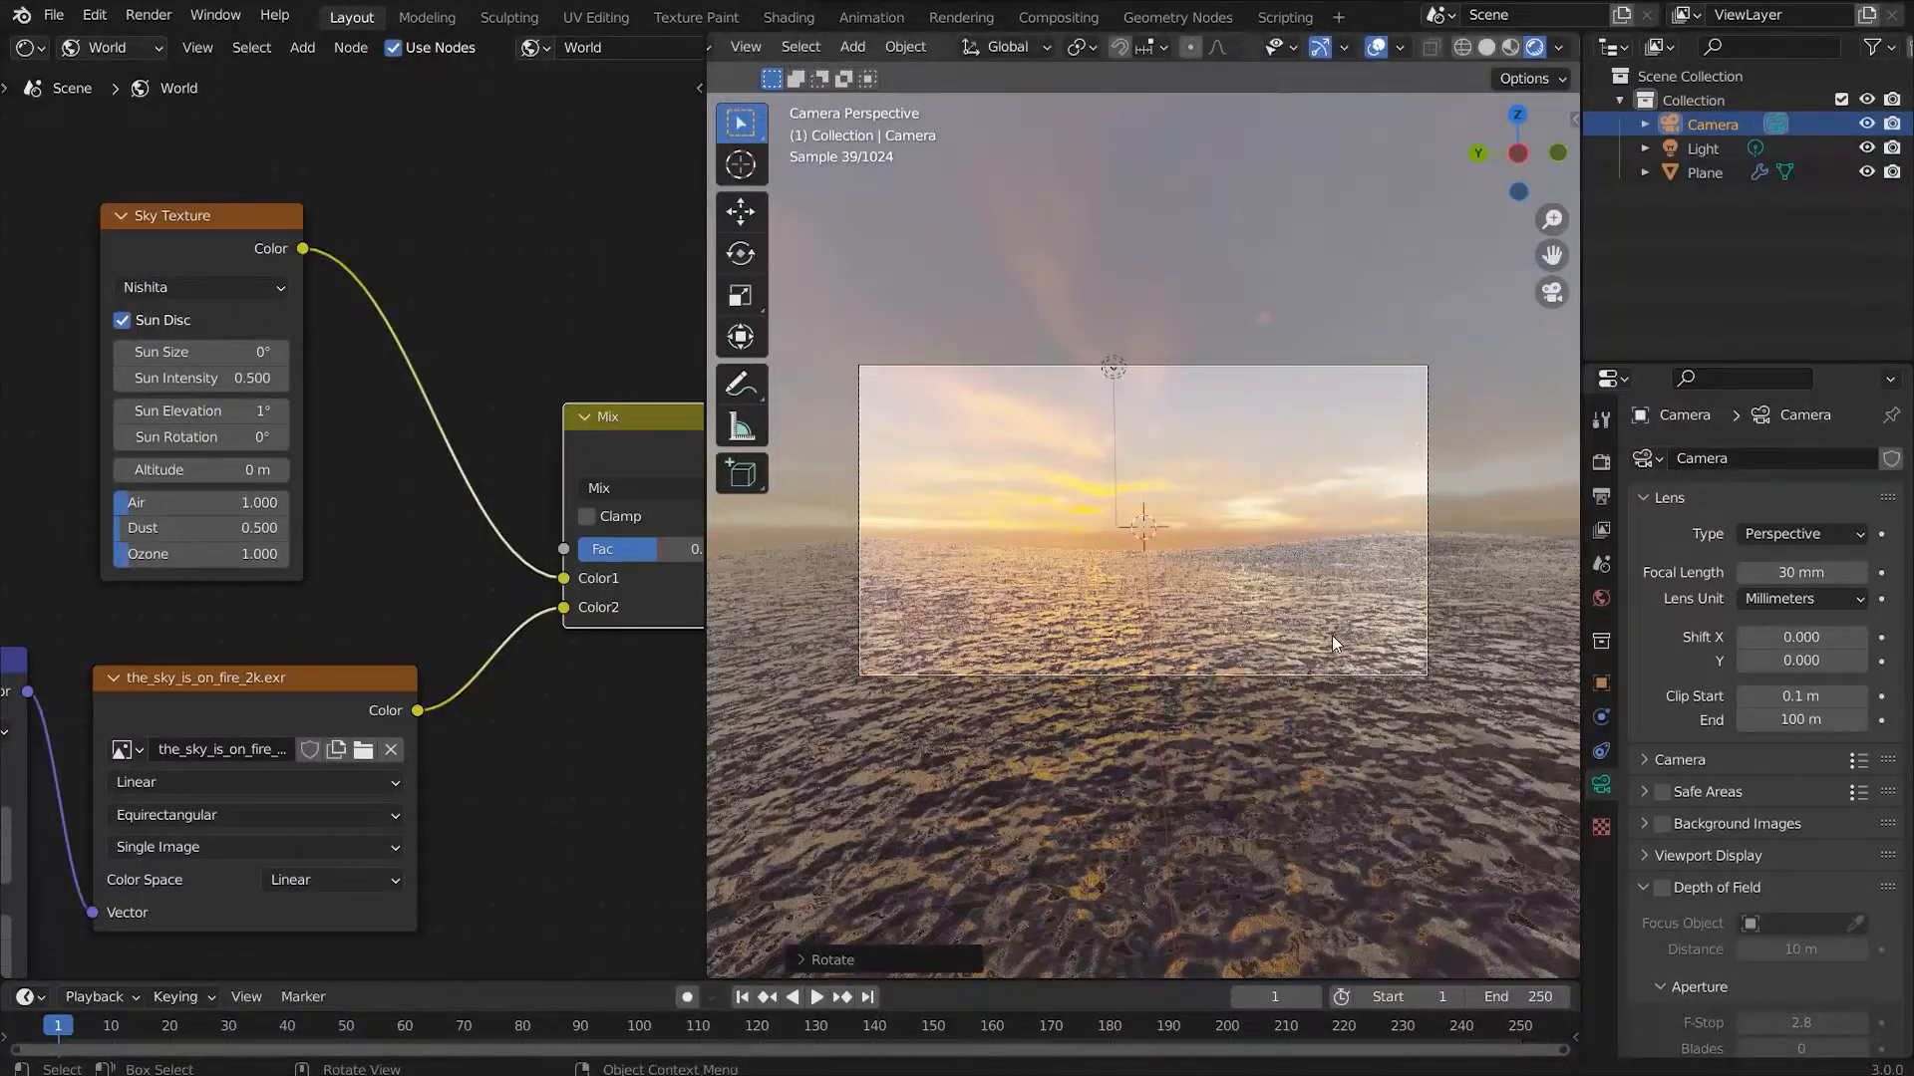
# Step: Raise the ocean plane about 0.67 m along the global Z axis and deselect it
pyautogui.click(1241, 584)
pyautogui.press('g')
pyautogui.press('x')
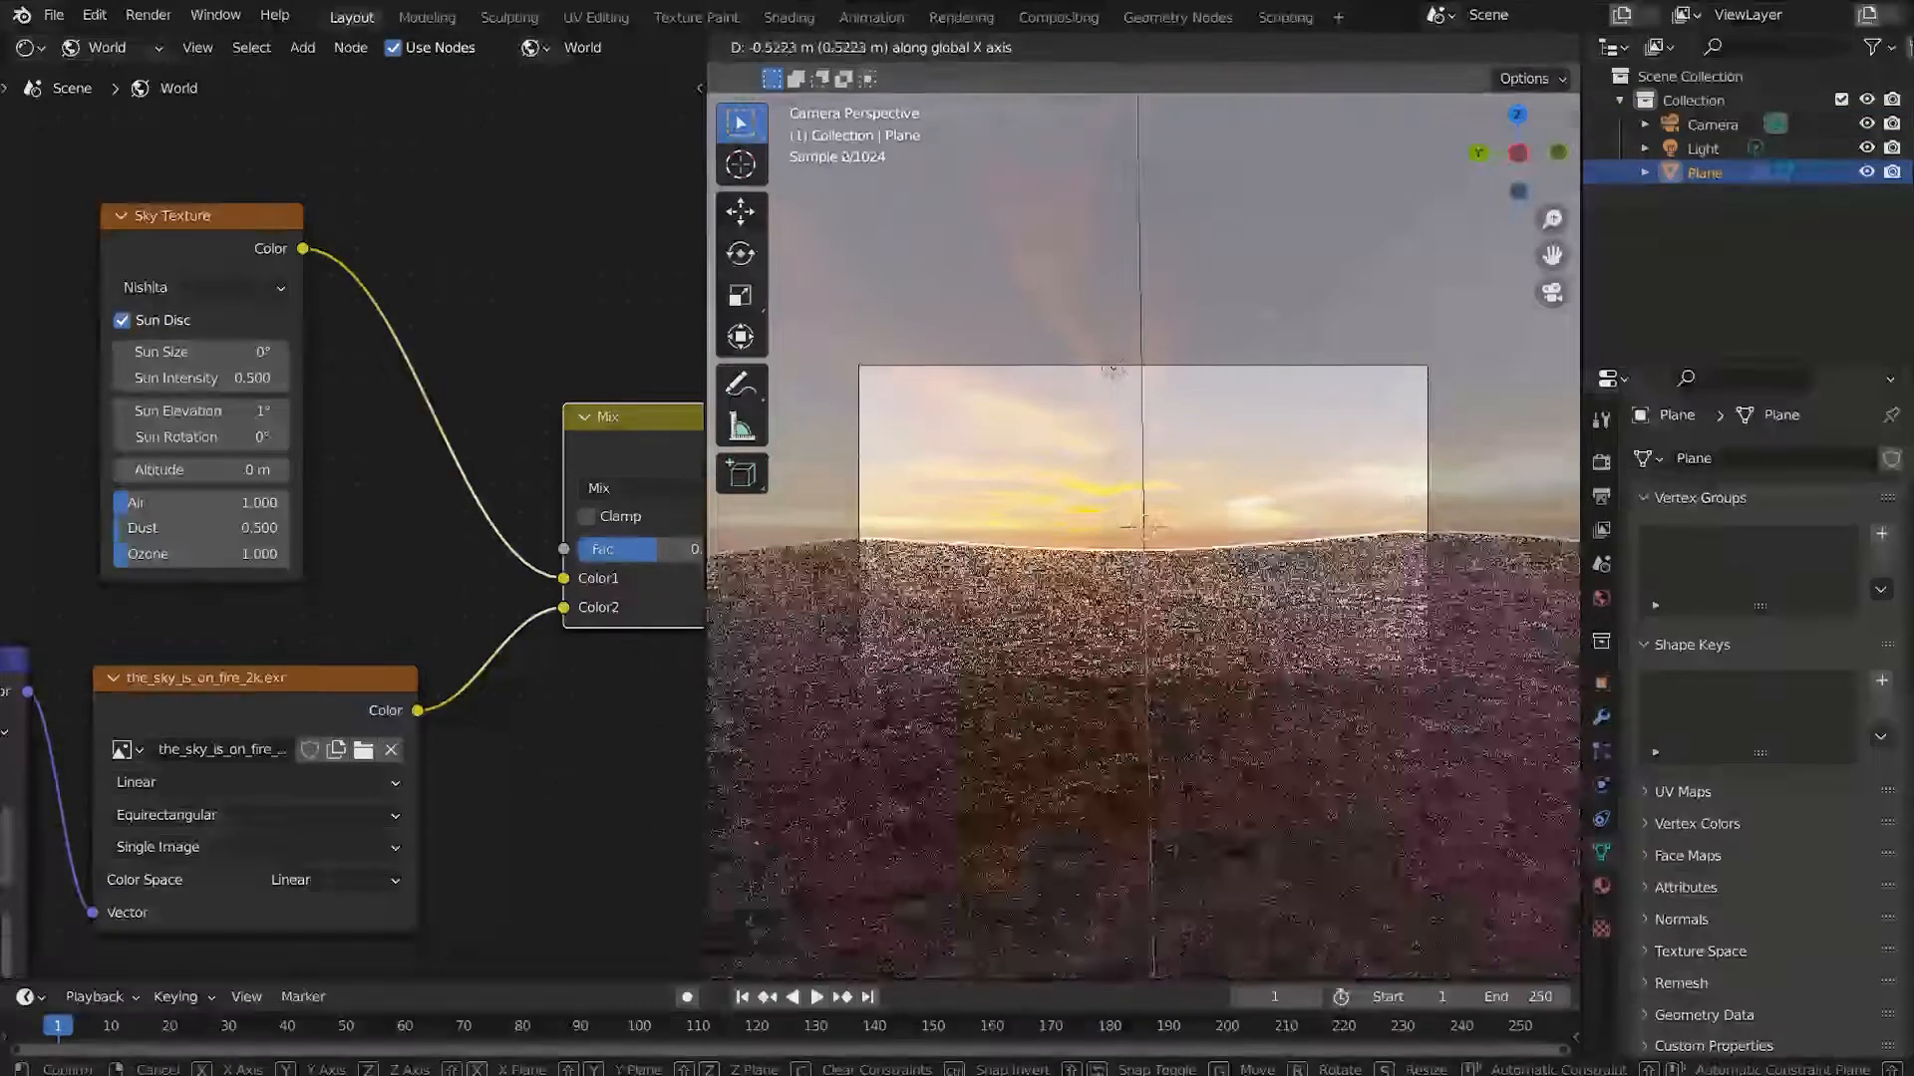
pyautogui.press('z')
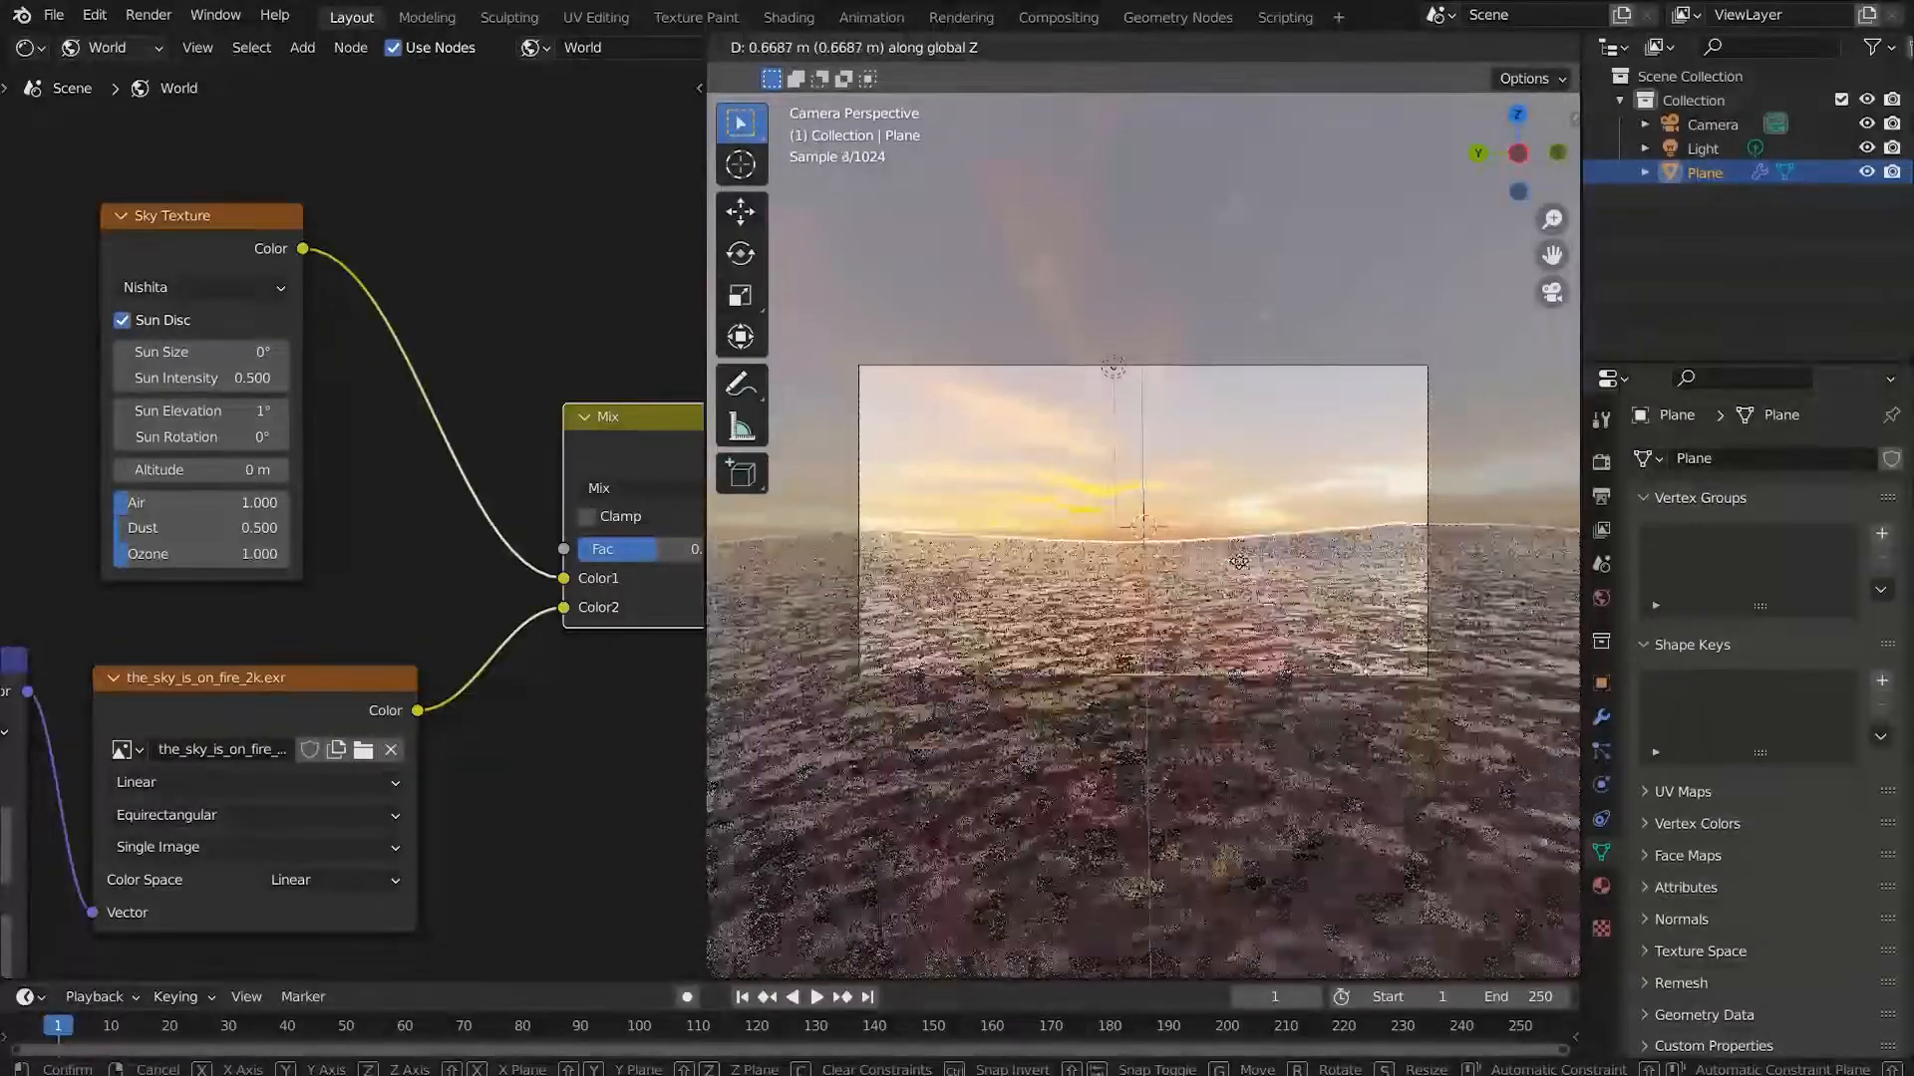
pyautogui.click(1239, 562)
pyautogui.click(1463, 379)
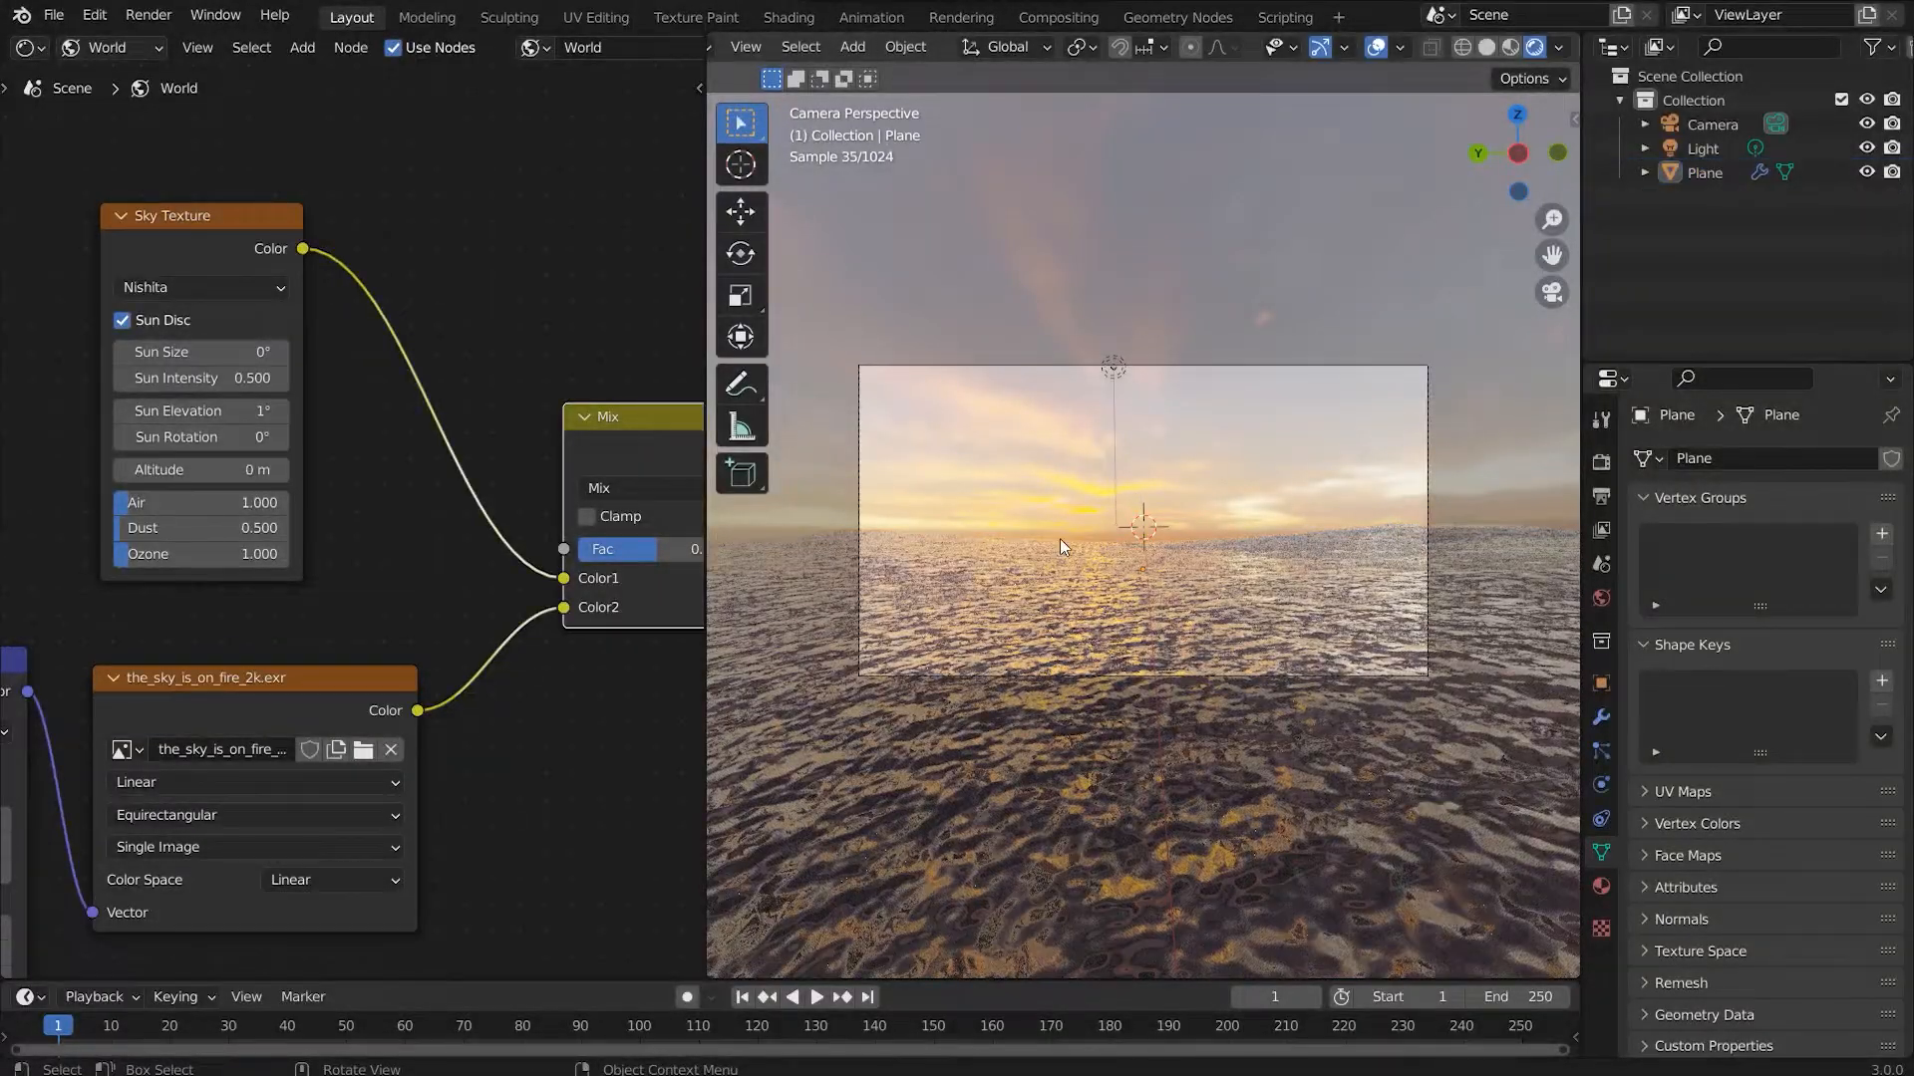
# Step: Set the factor of the world's Mix node to 1
pyautogui.scroll(-2, 285, 574)
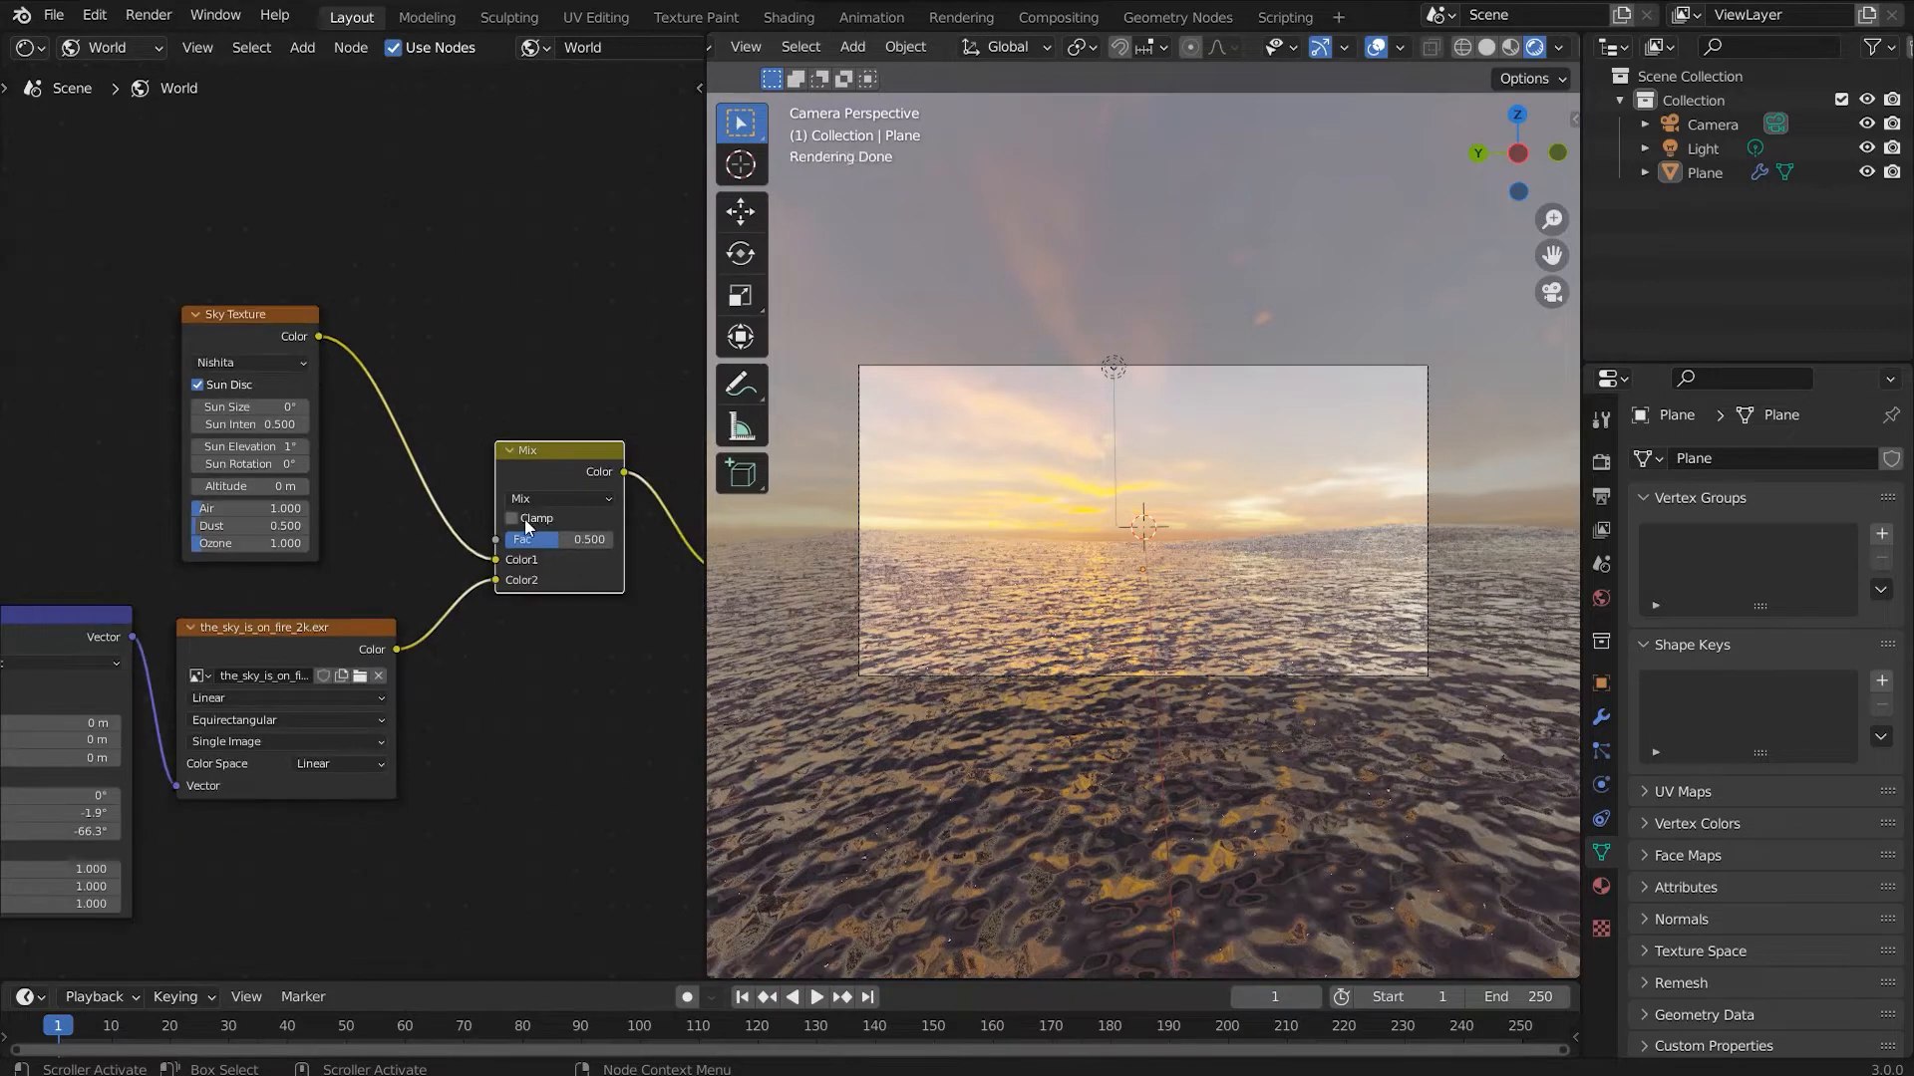
pyautogui.moveTo(558, 539); pyautogui.dragTo(638, 540)
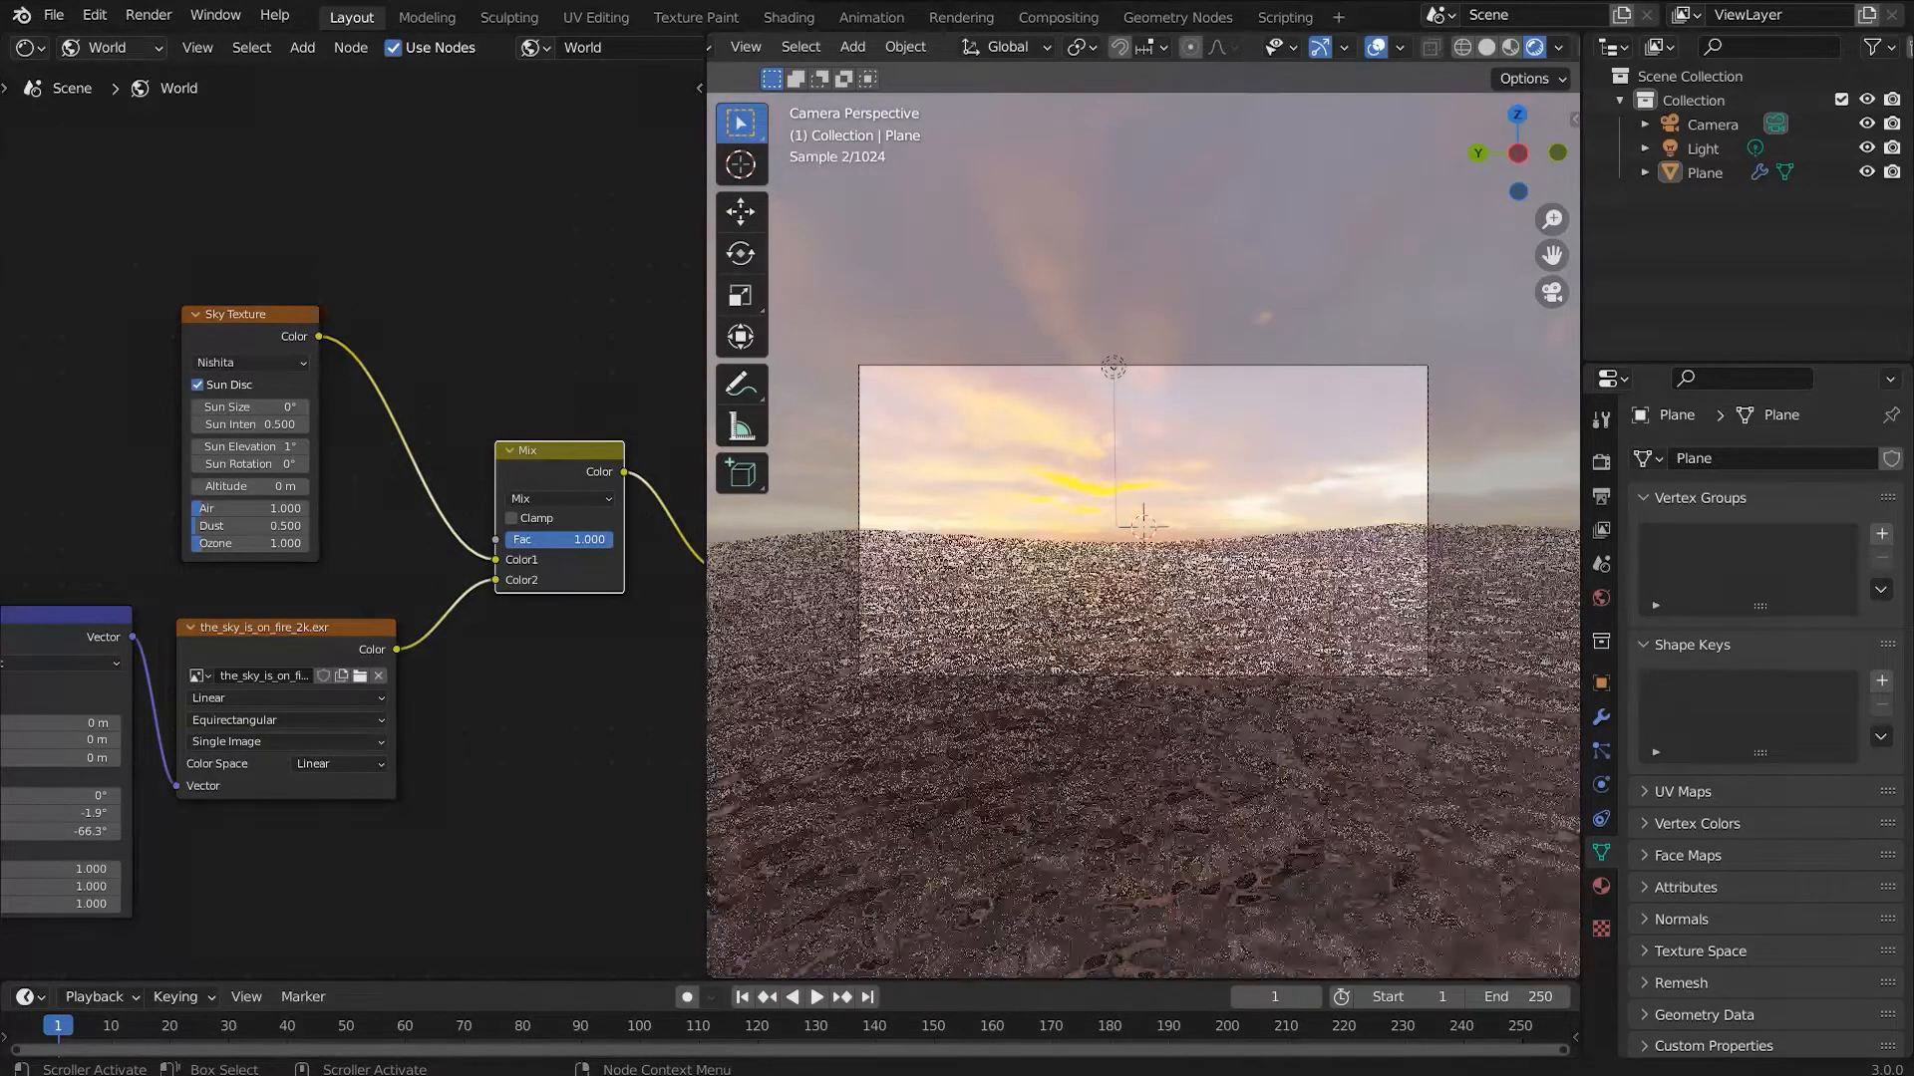
pyautogui.moveTo(531, 578); pyautogui.dragTo(375, 589, button='middle')
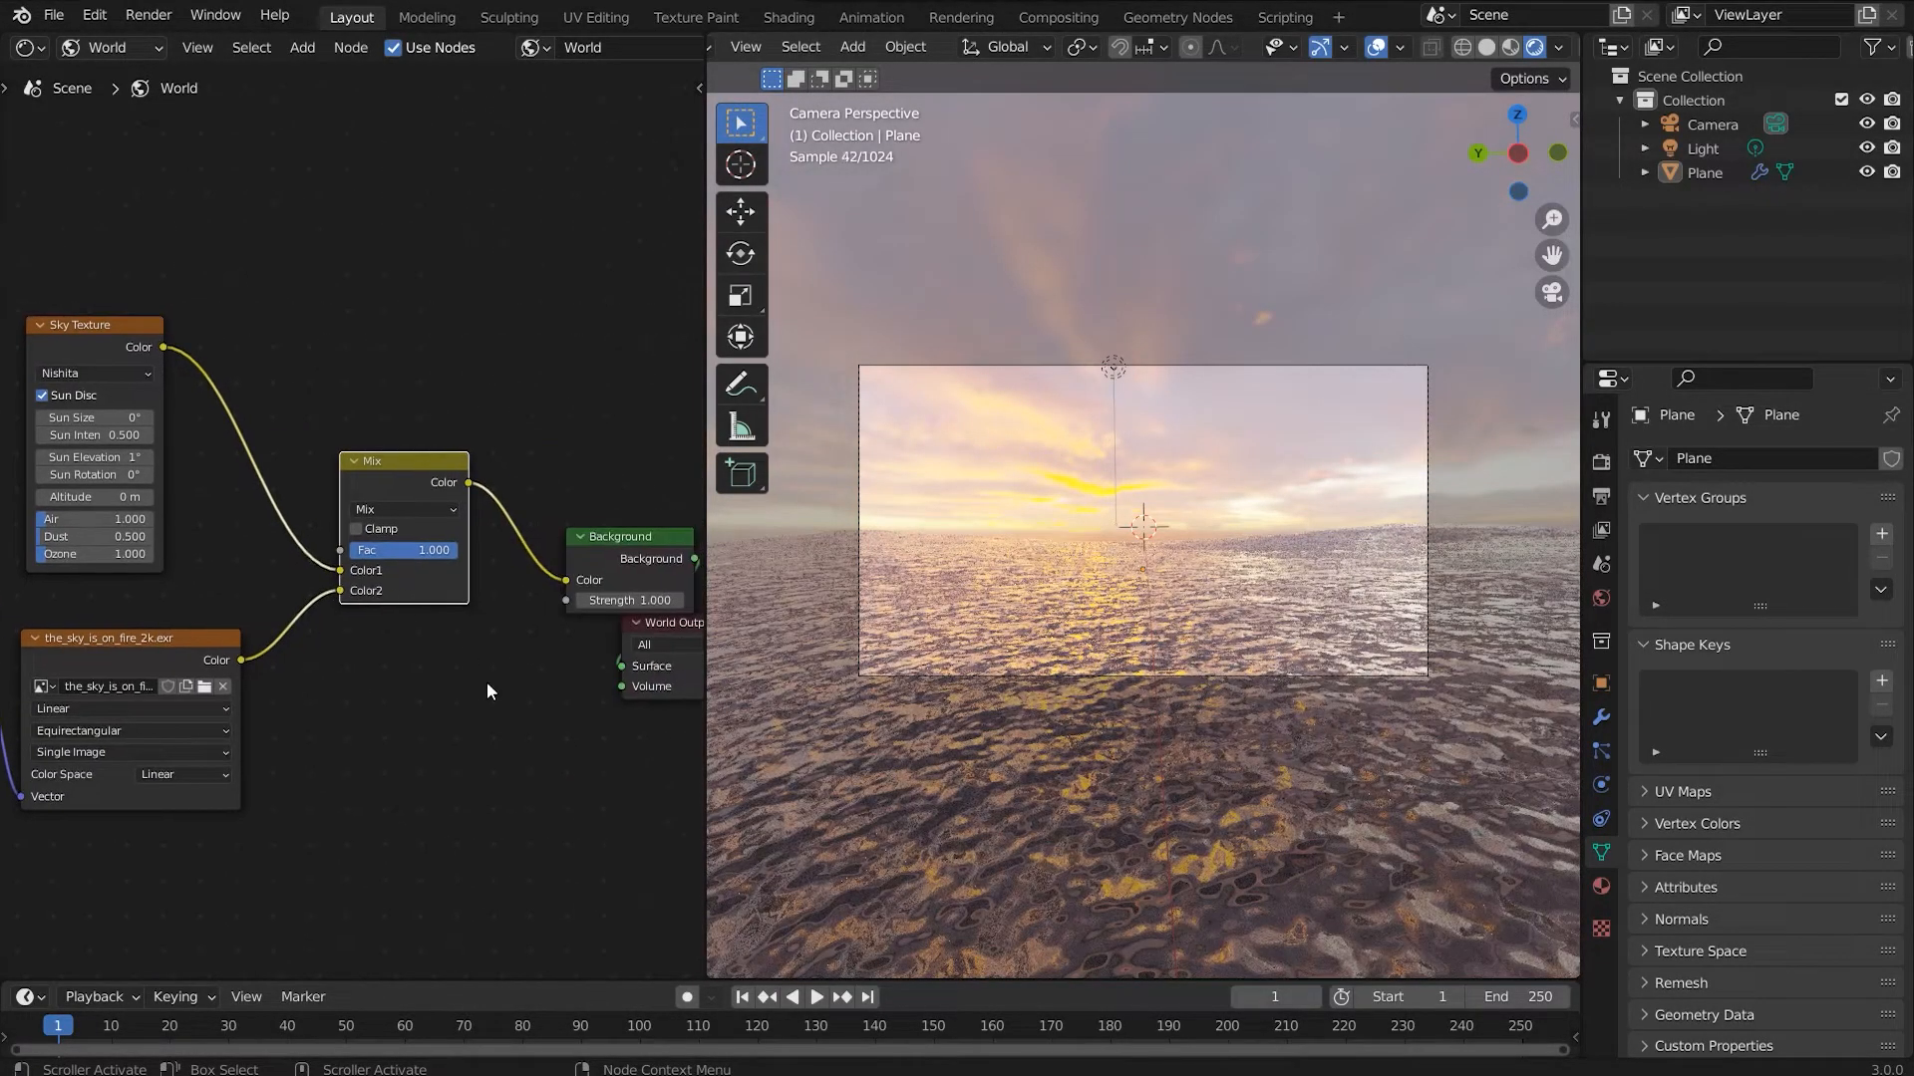
# Step: Show the ocean plane's material nodes and set the Multiply node's value to 0.1
pyautogui.click(1180, 779)
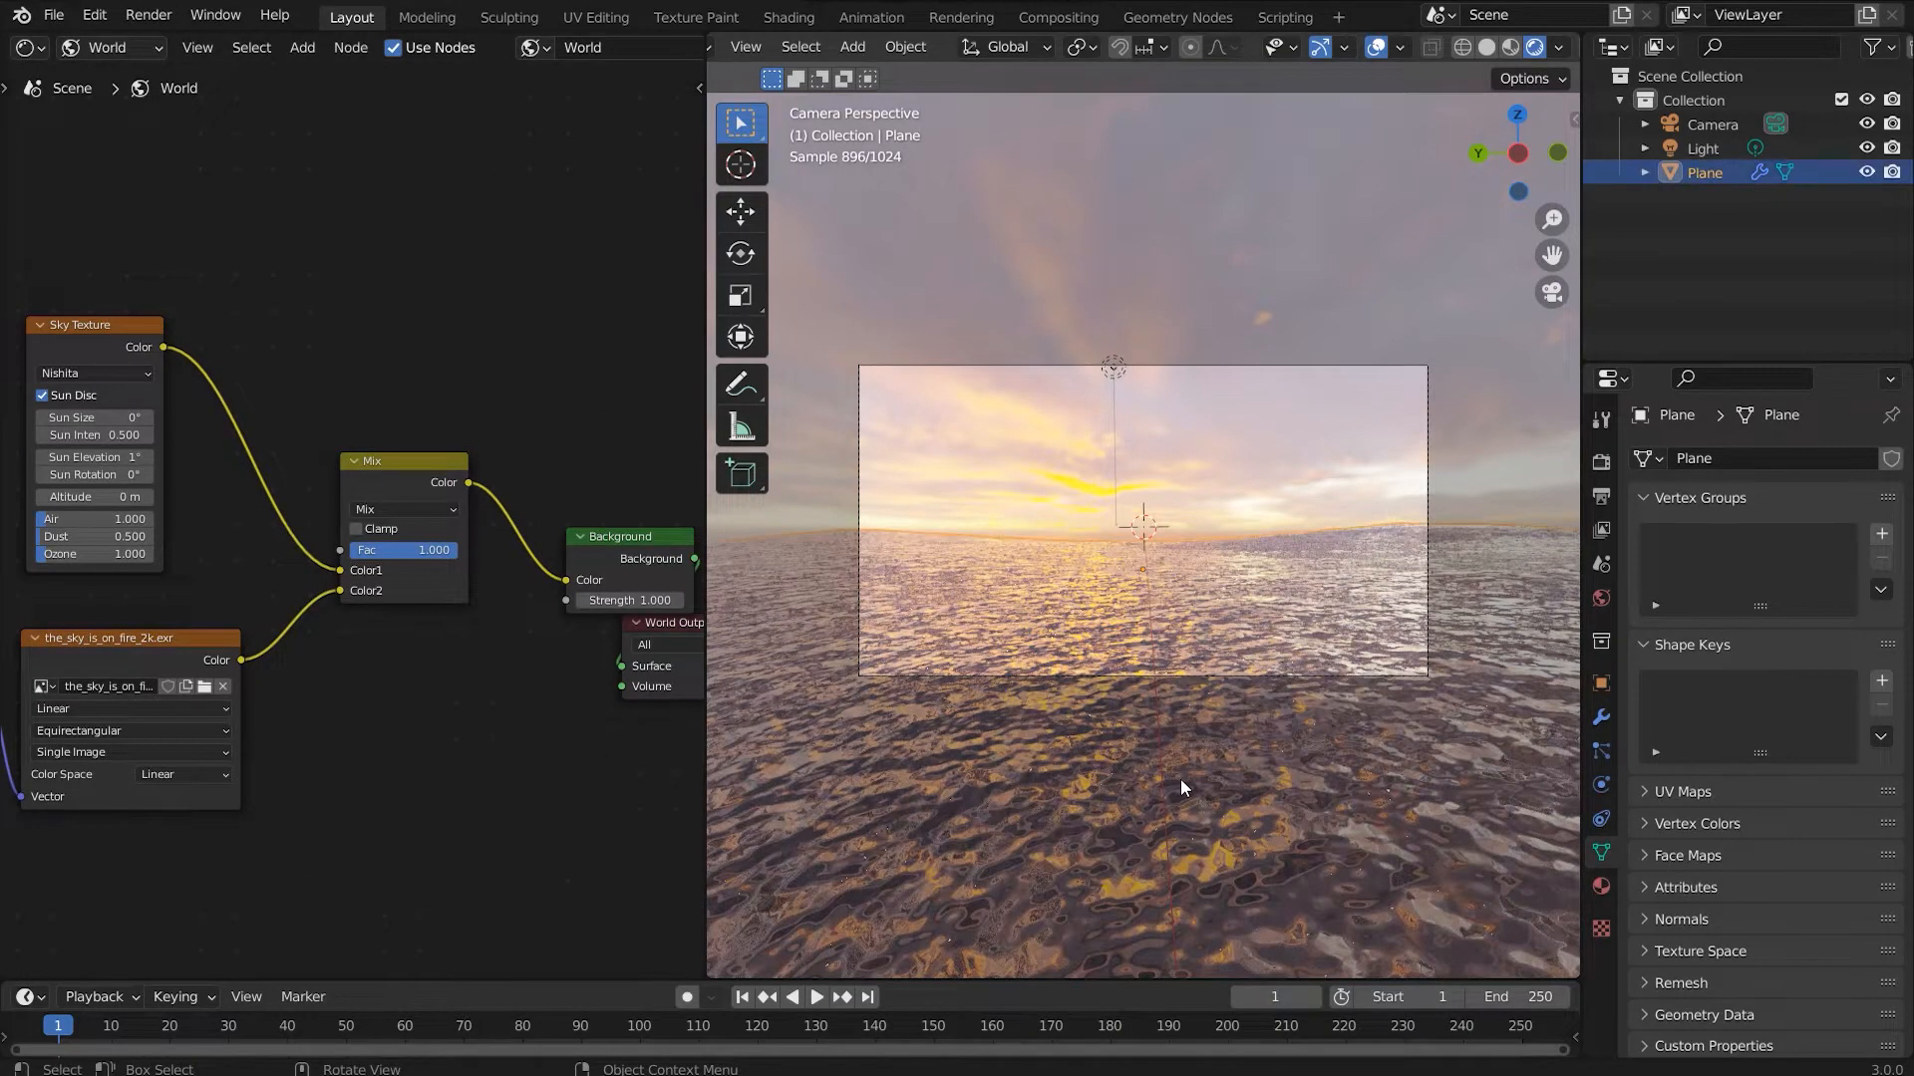
pyautogui.click(95, 46)
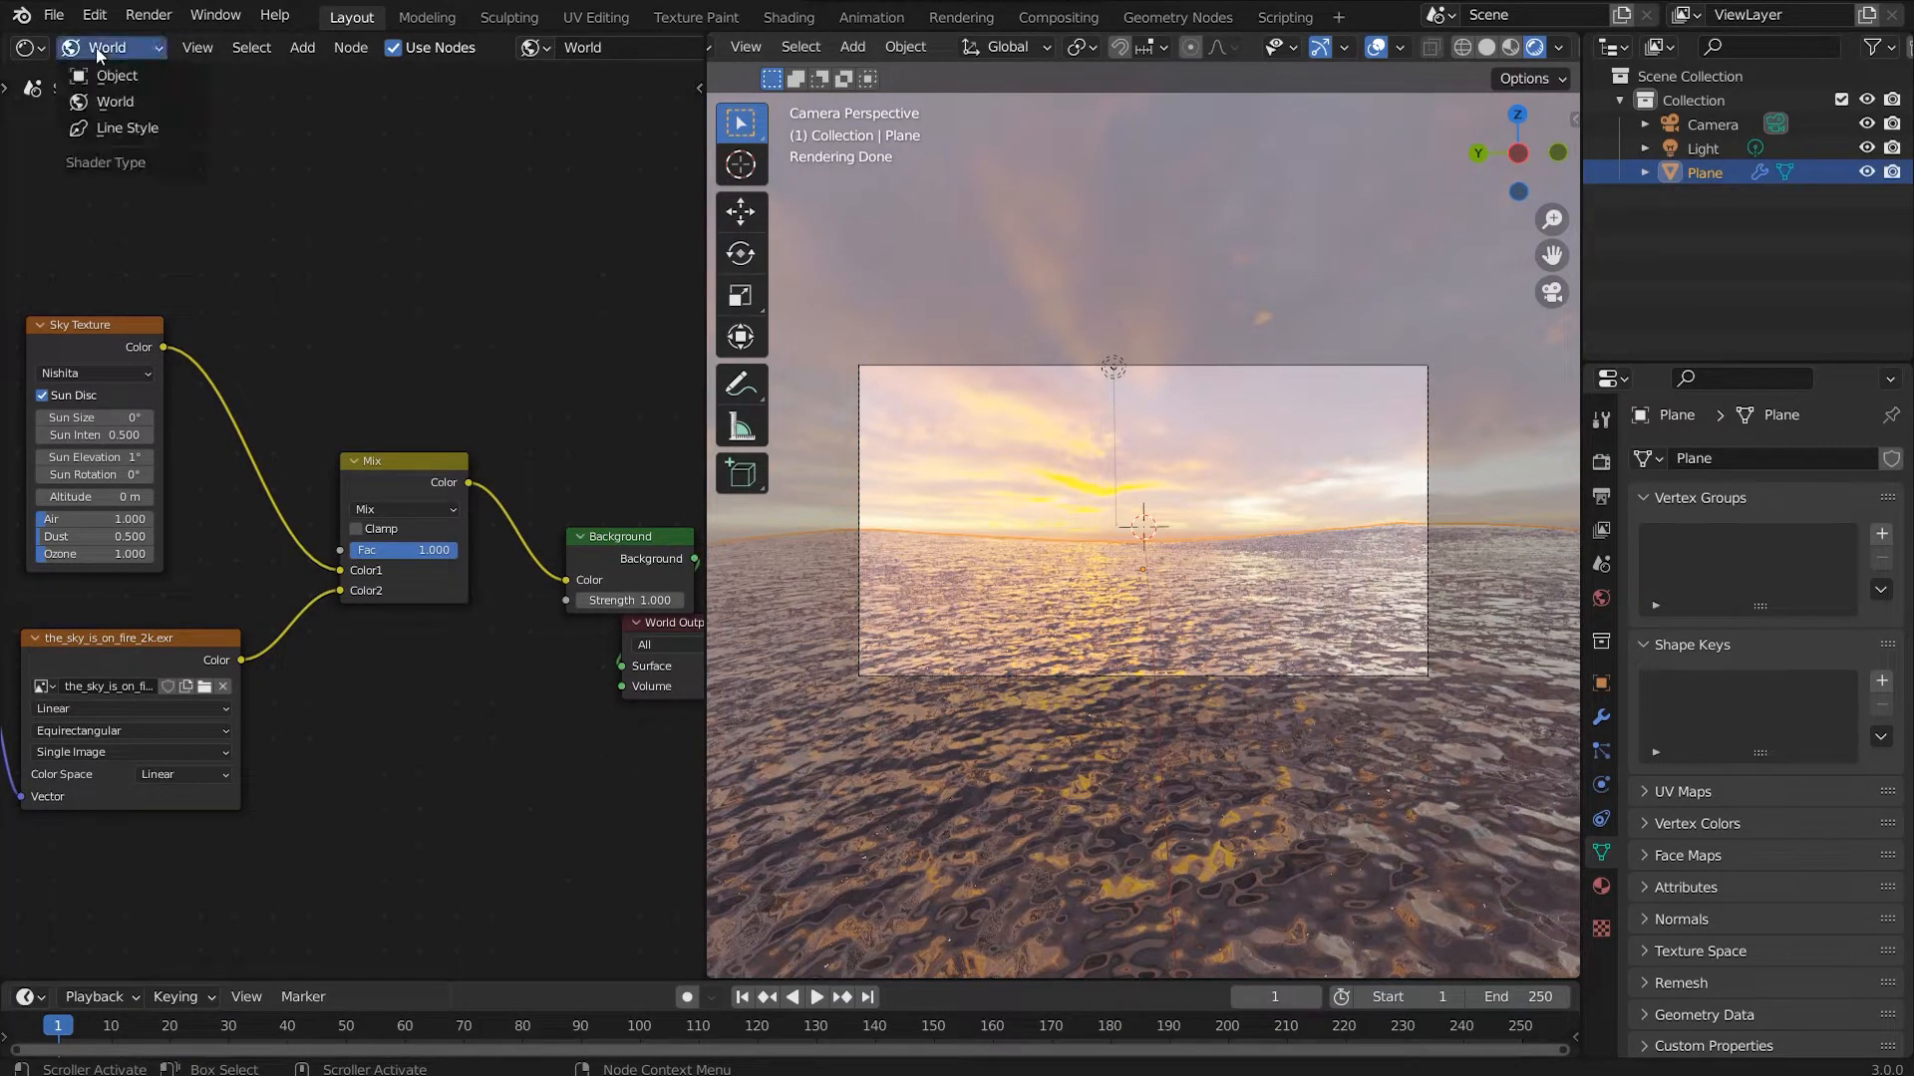
pyautogui.click(134, 98)
pyautogui.scroll(4, 308, 566)
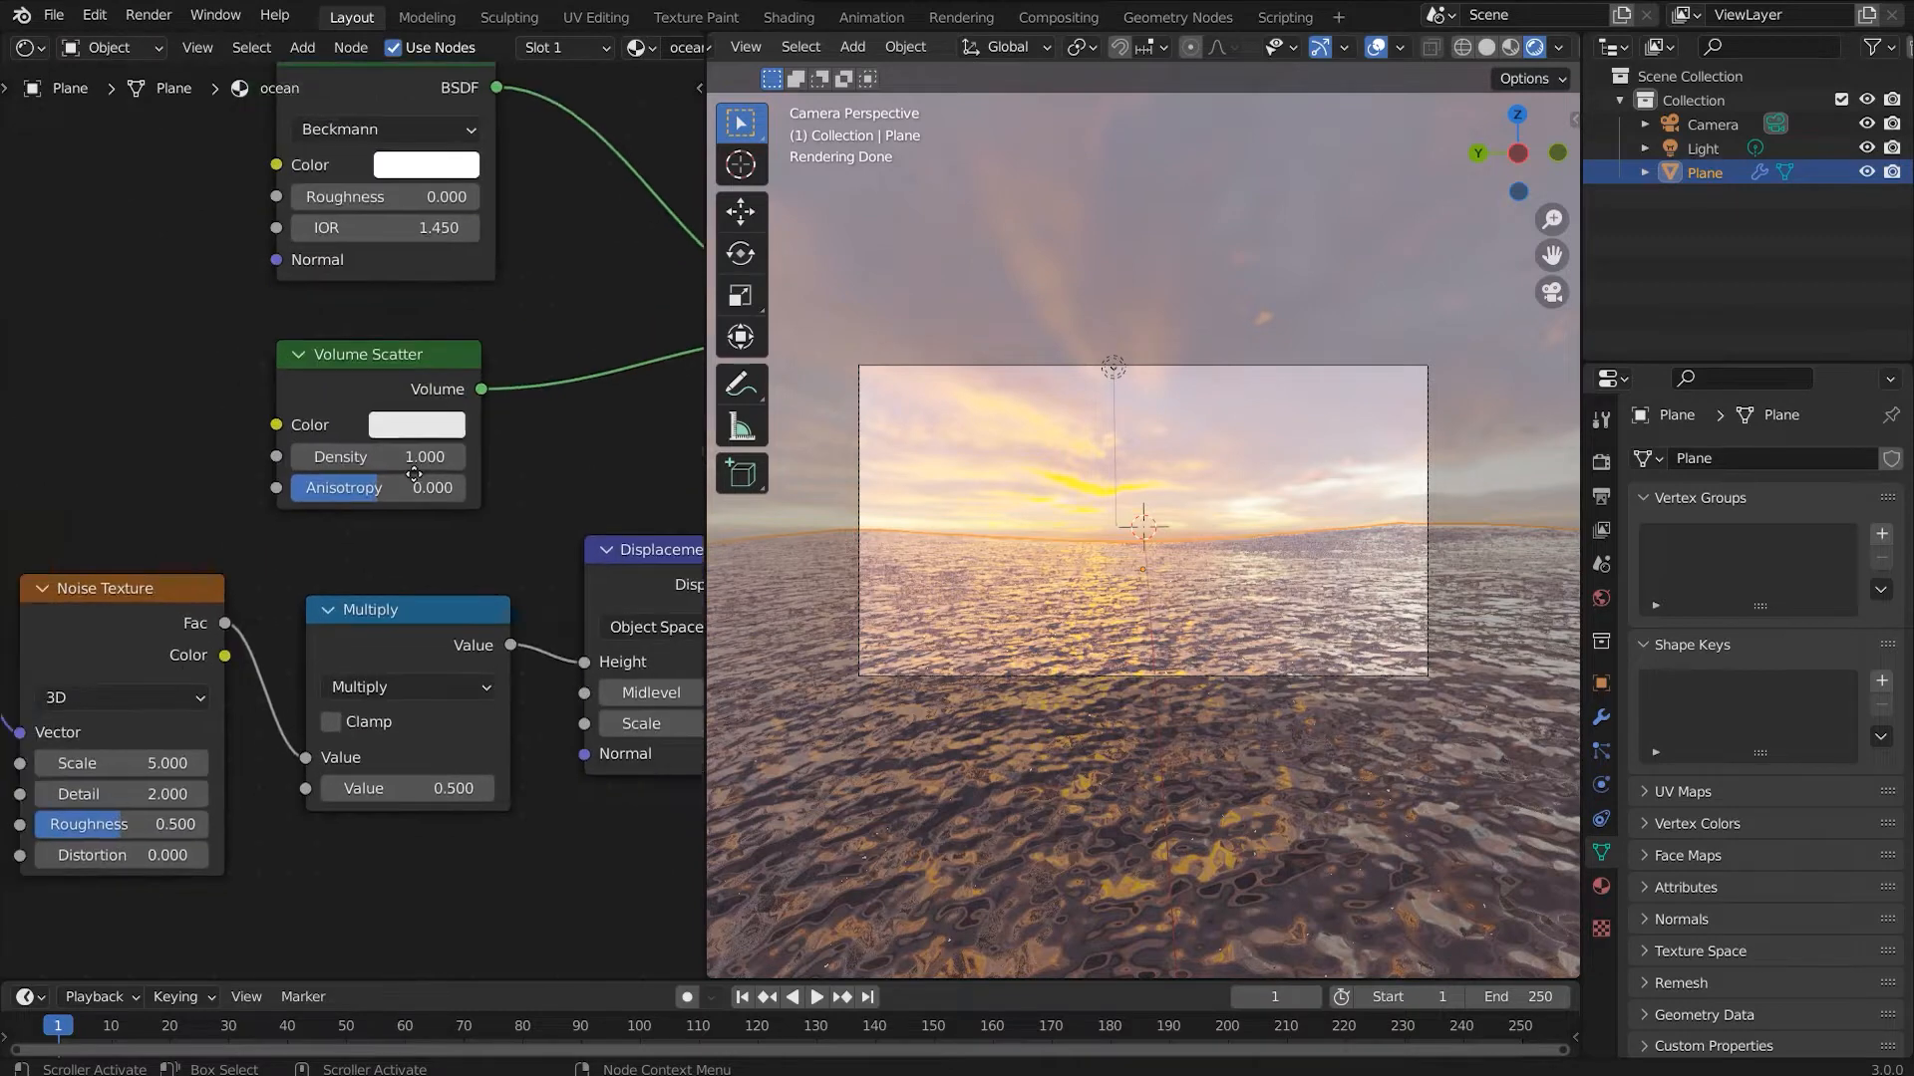
pyautogui.moveTo(368, 510); pyautogui.dragTo(207, 551, button='middle')
pyautogui.click(576, 593)
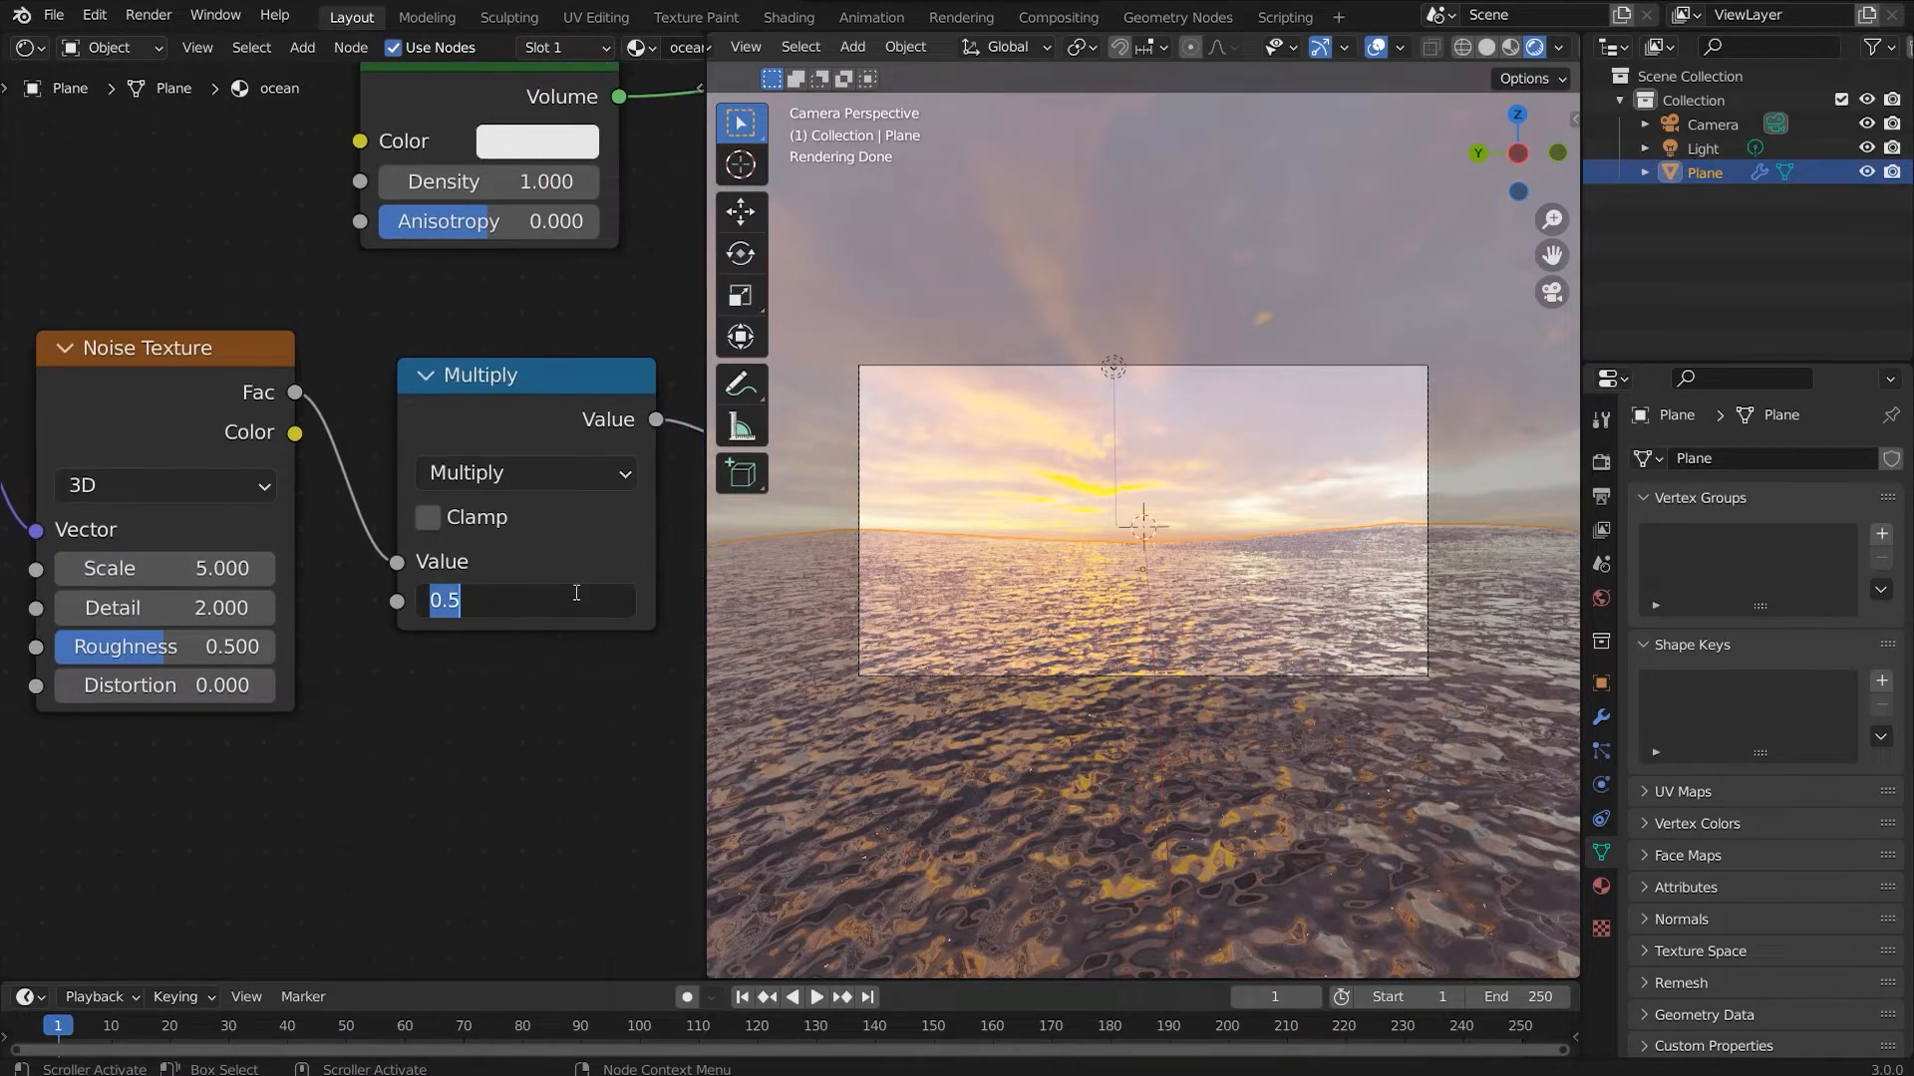
pyautogui.write('.1')
pyautogui.press('Return')
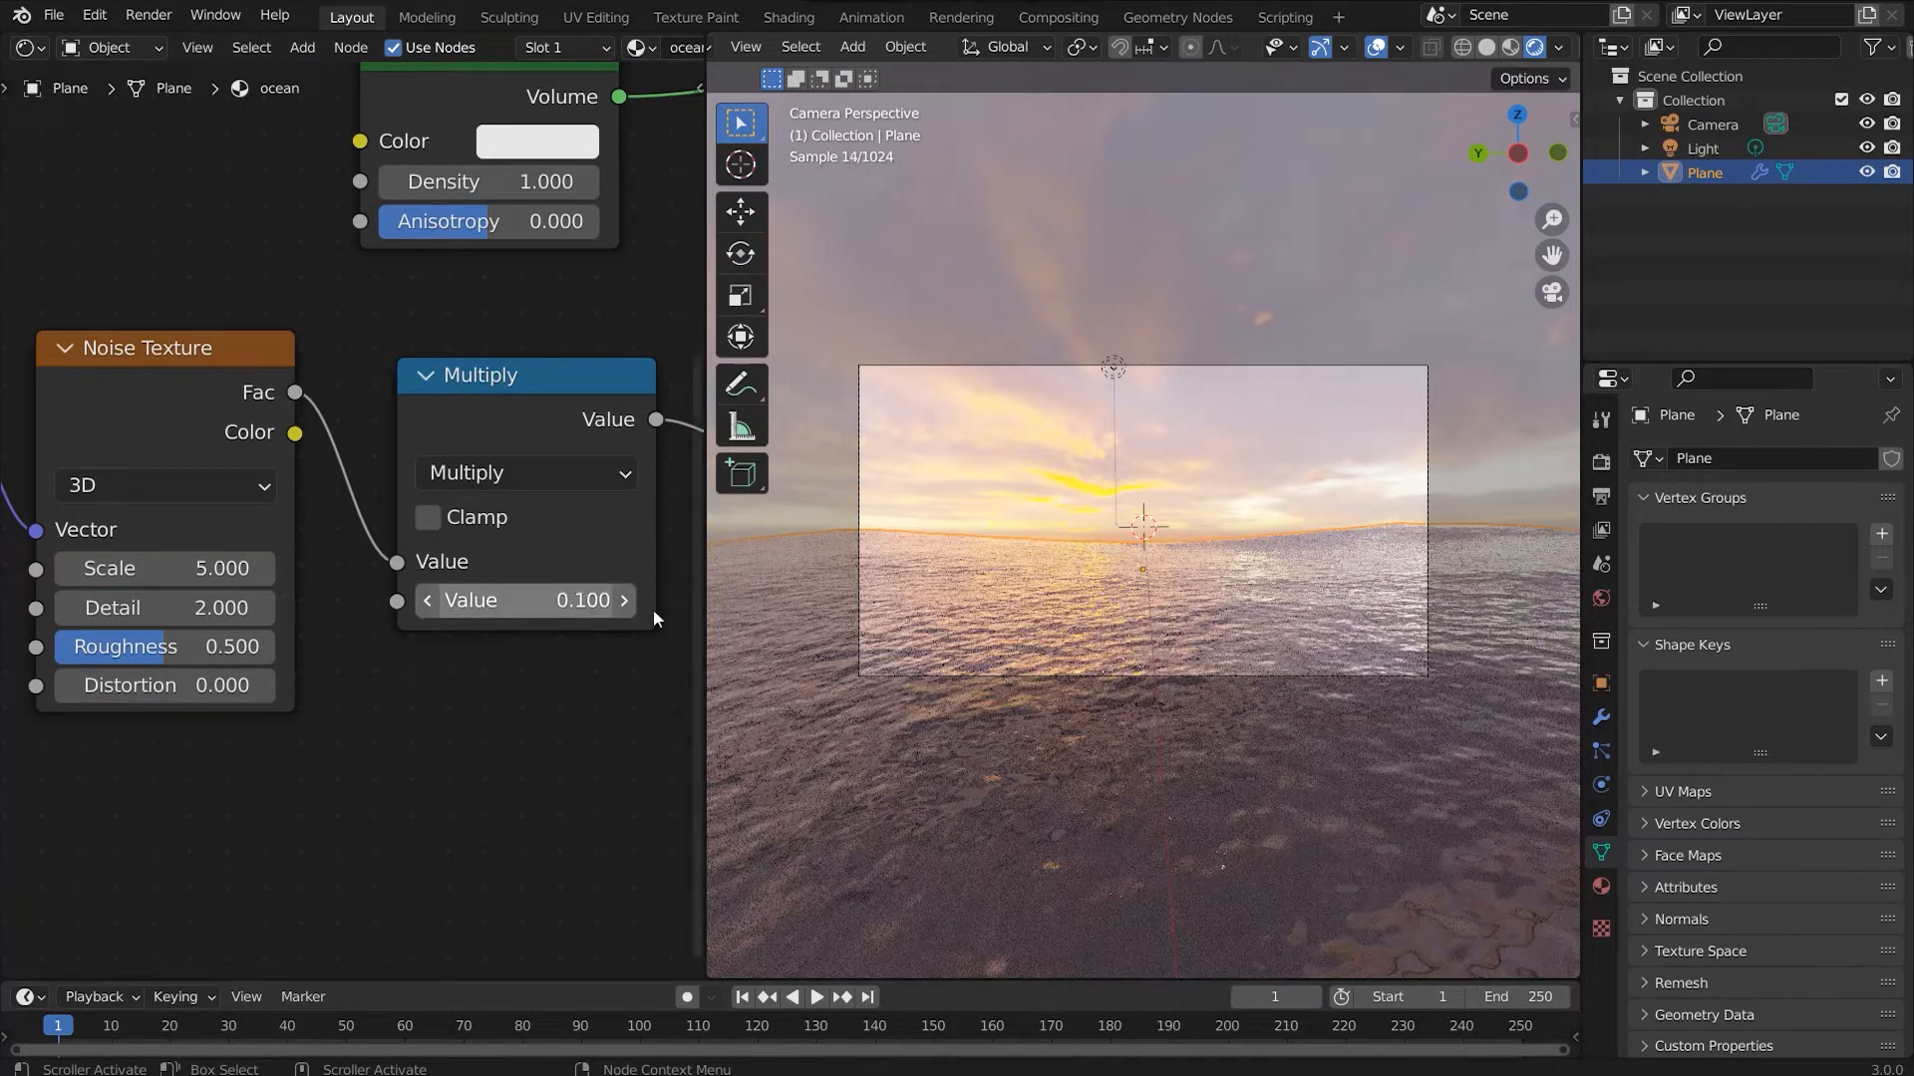
# Step: Try a Scale of 3 on the ocean's Noise Texture, and settle on a Scale of 2
pyautogui.scroll(3, 1282, 639)
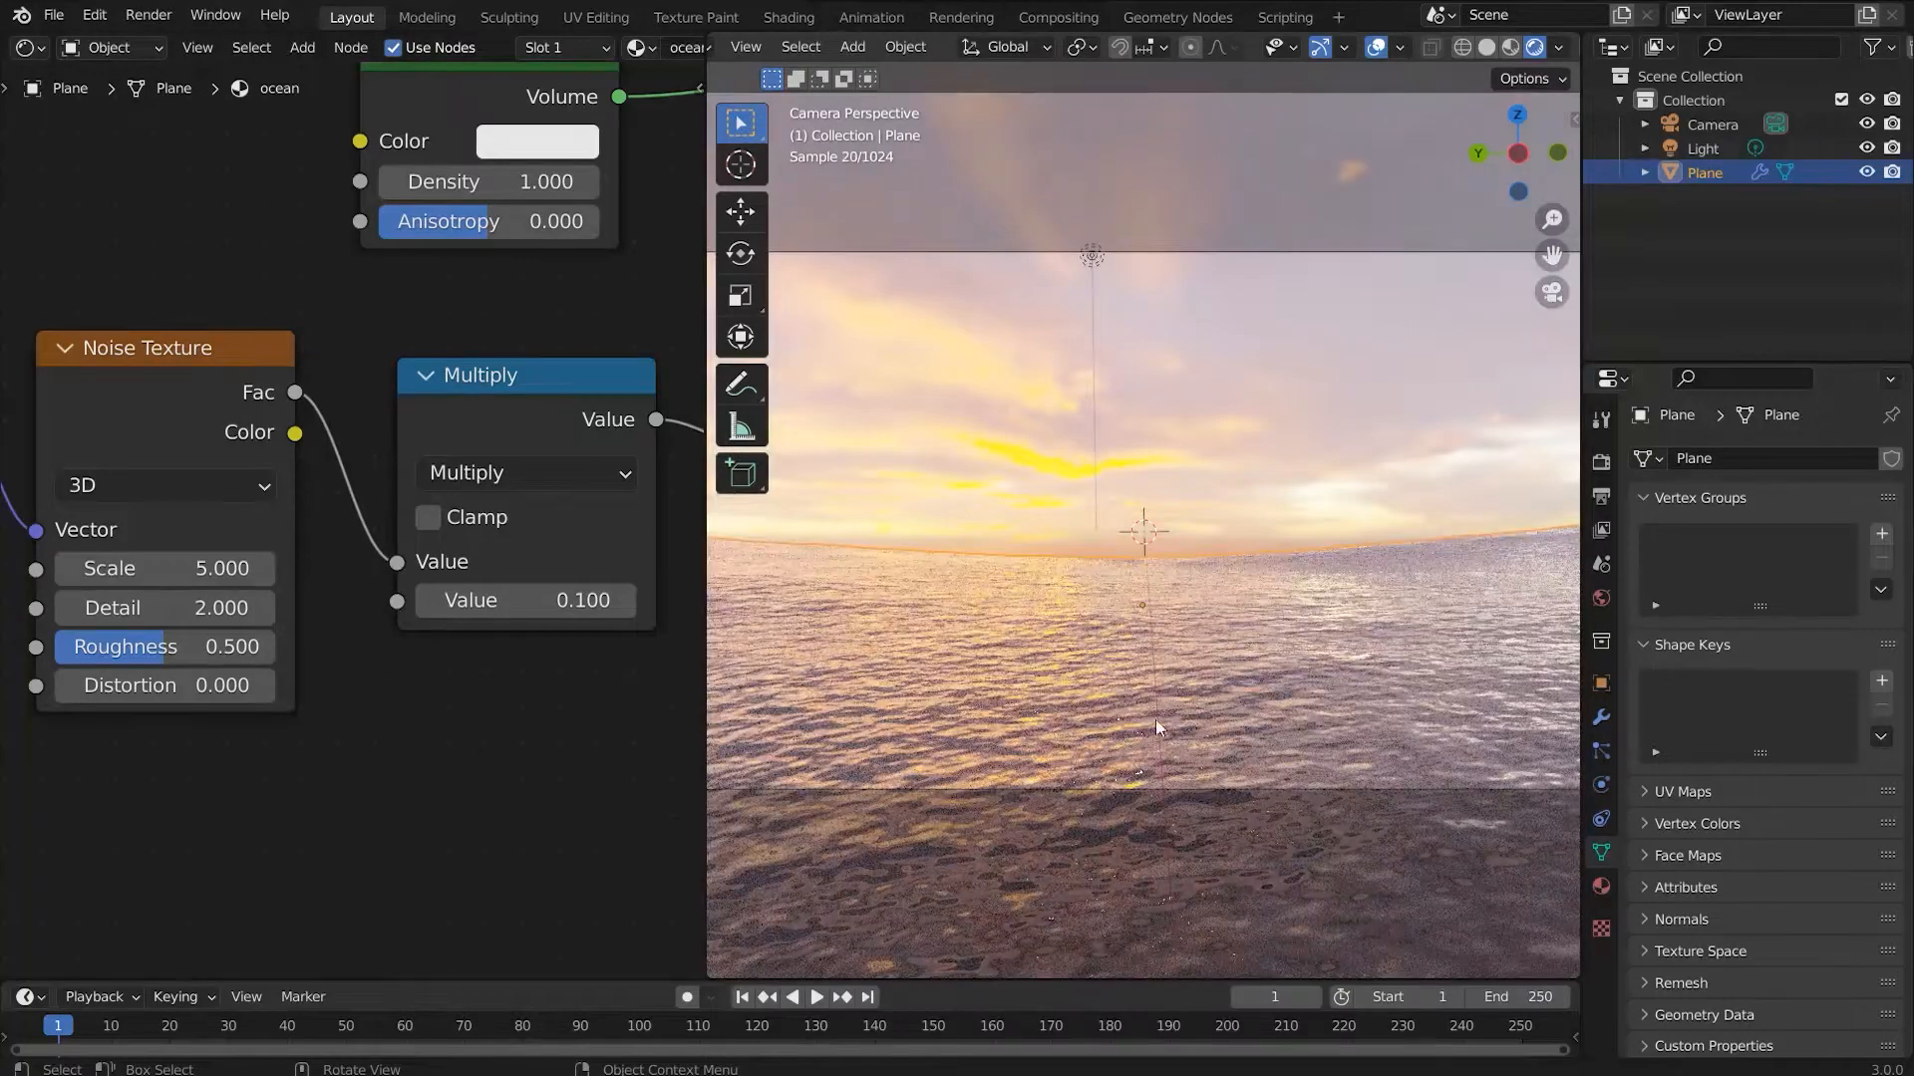
pyautogui.click(164, 568)
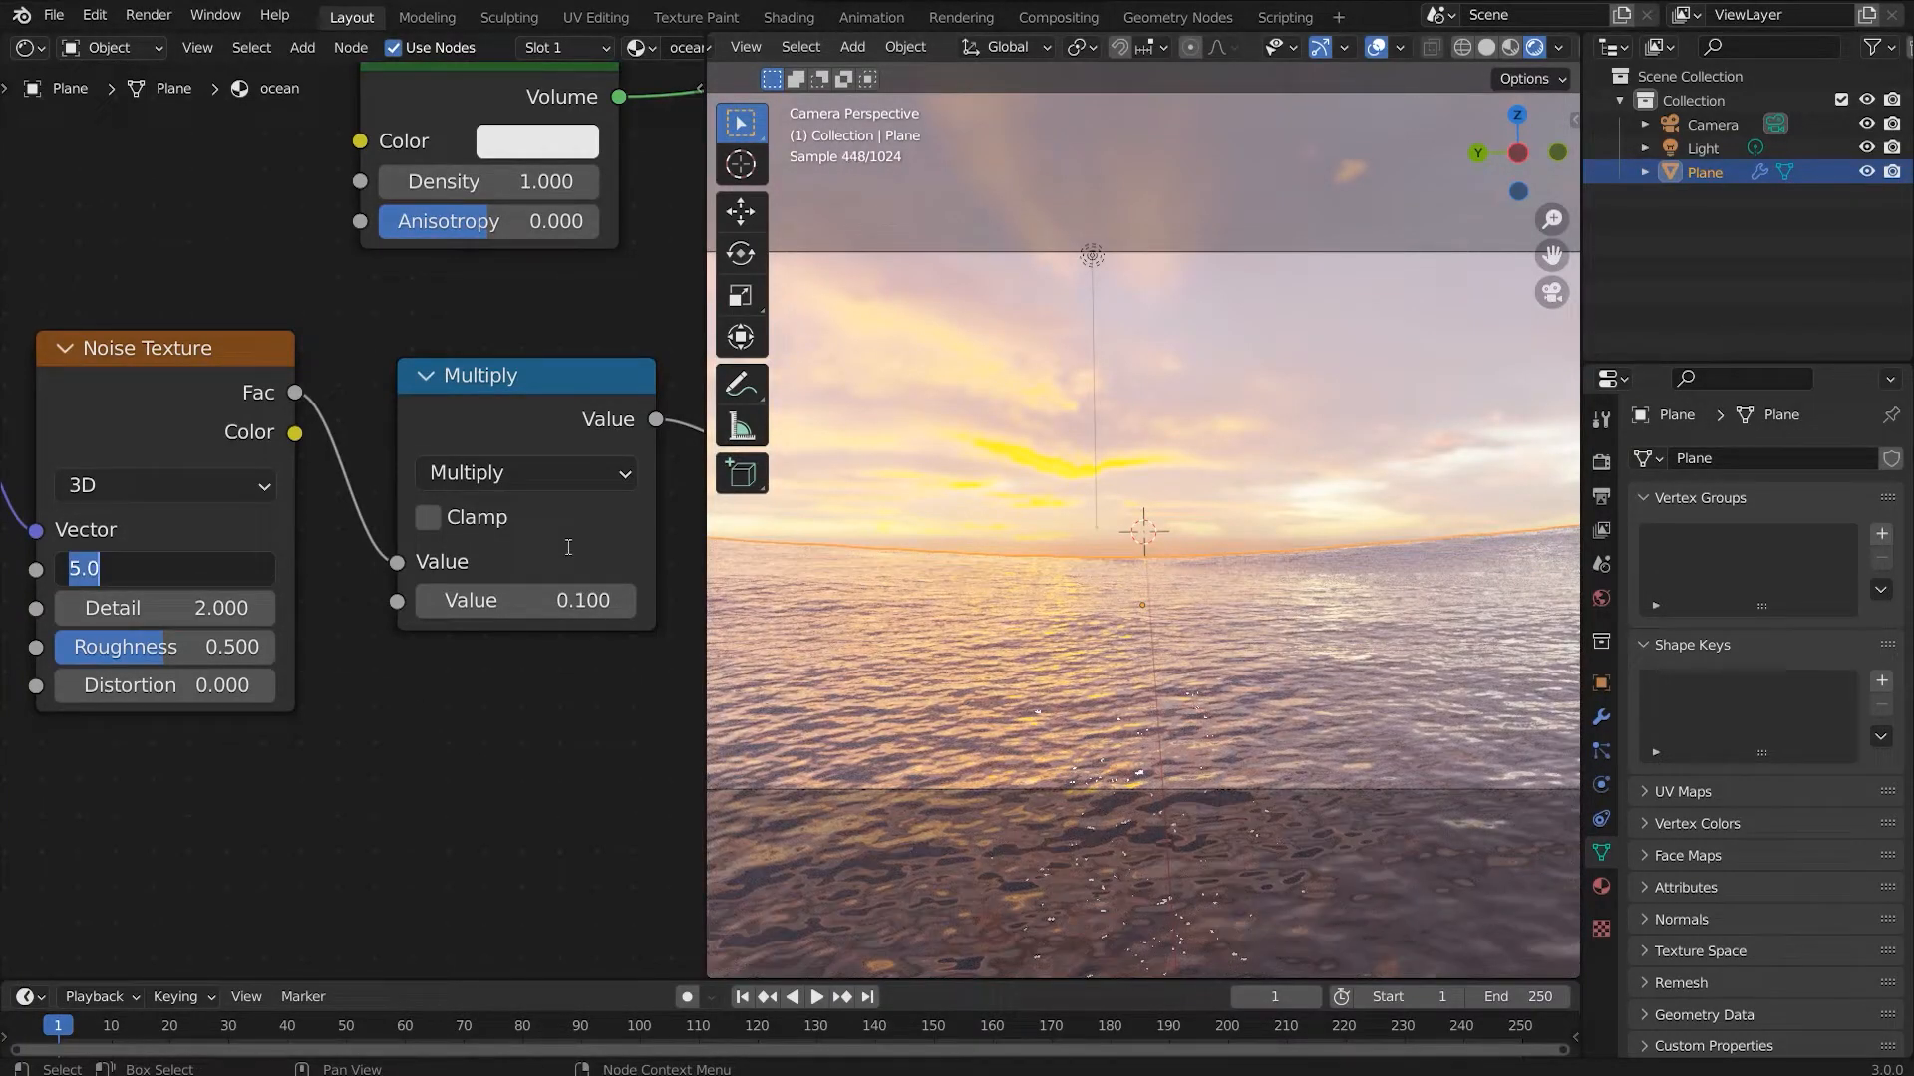
pyautogui.press('Return')
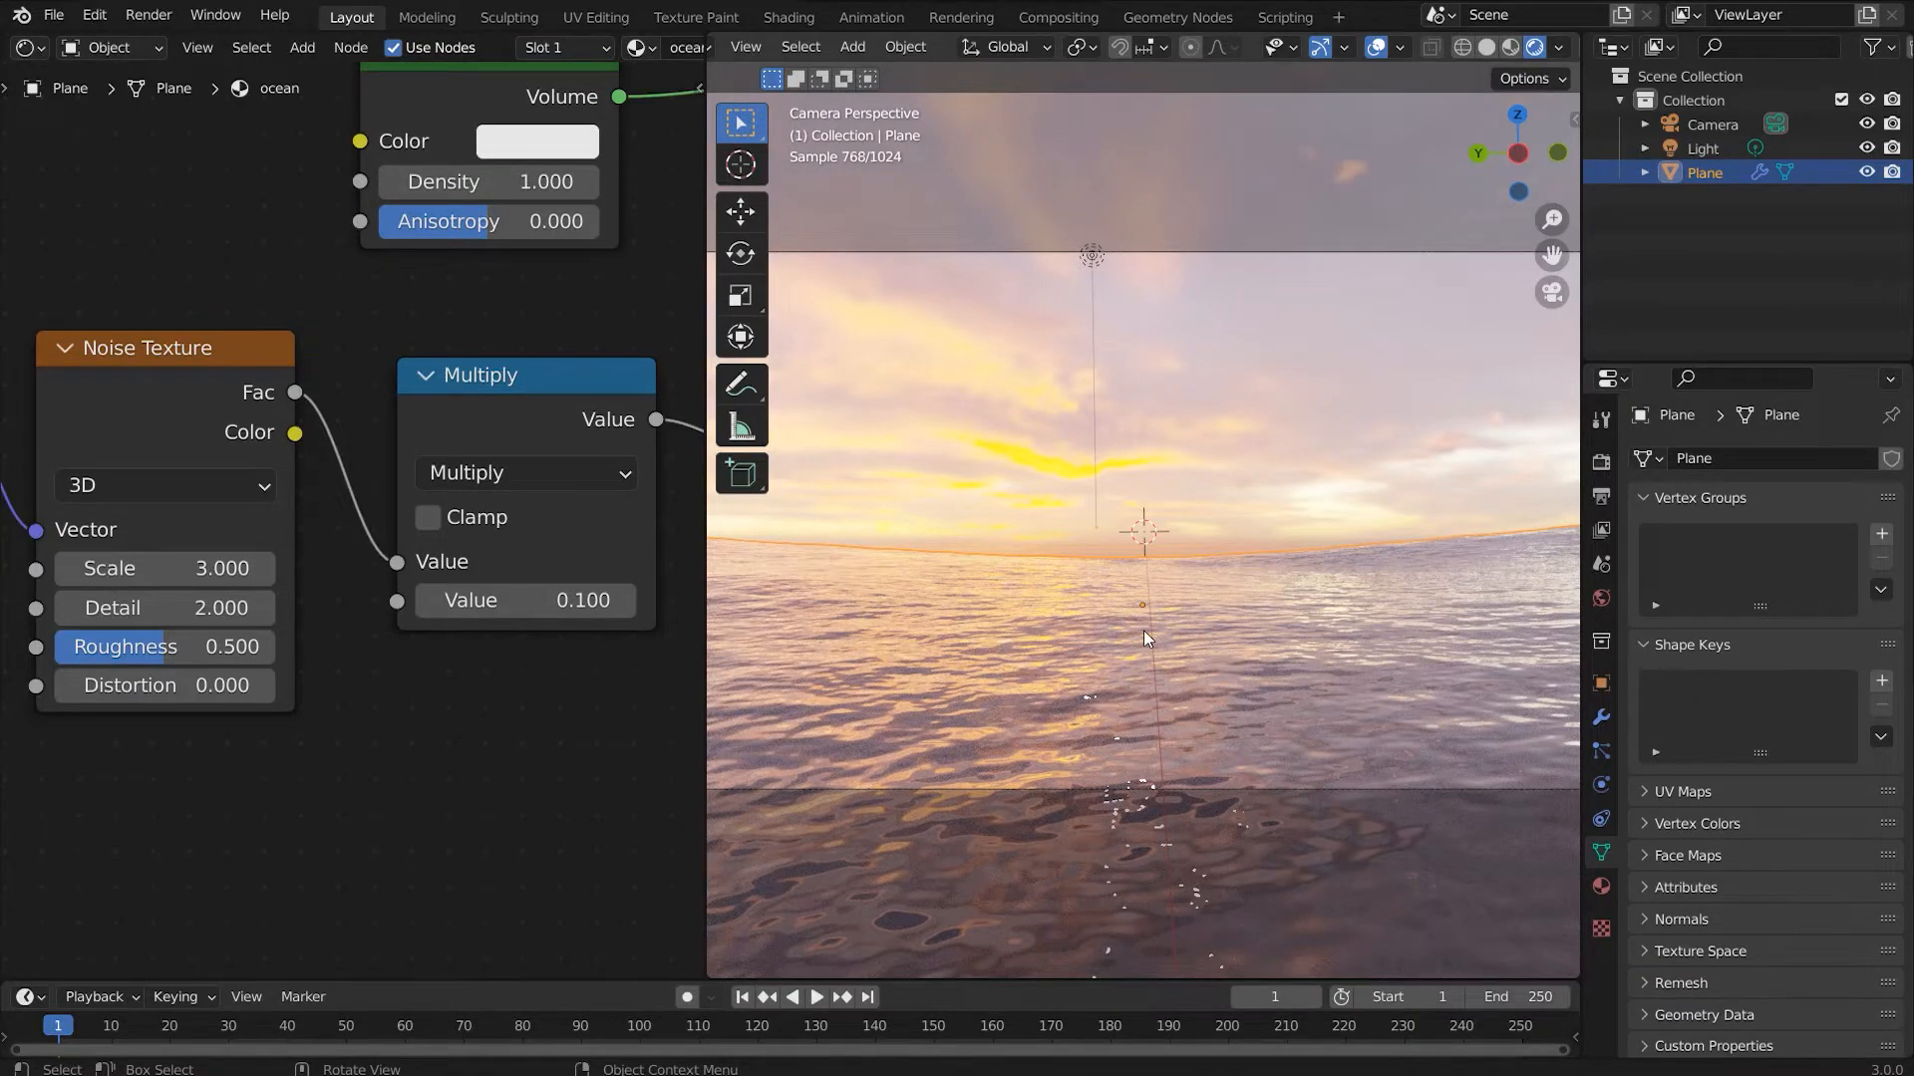
pyautogui.scroll(-3, 1144, 630)
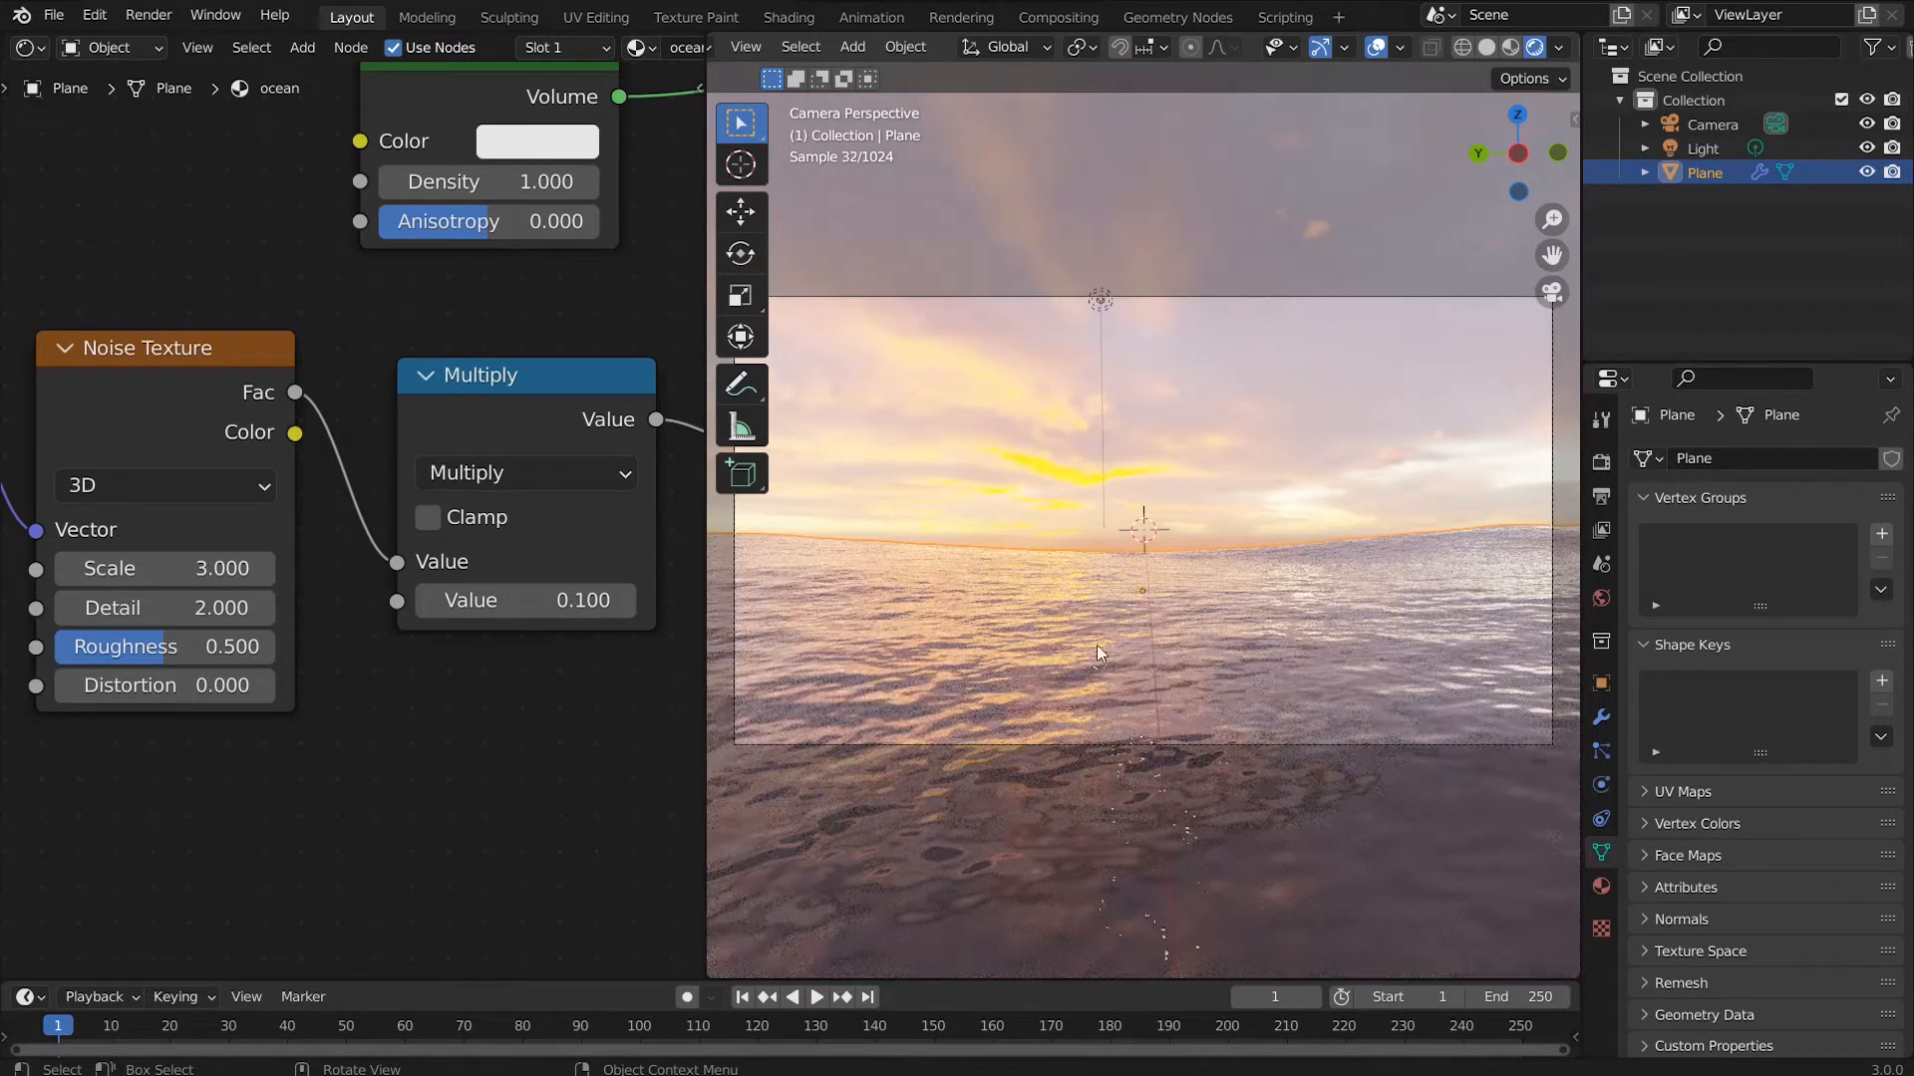
pyautogui.click(239, 569)
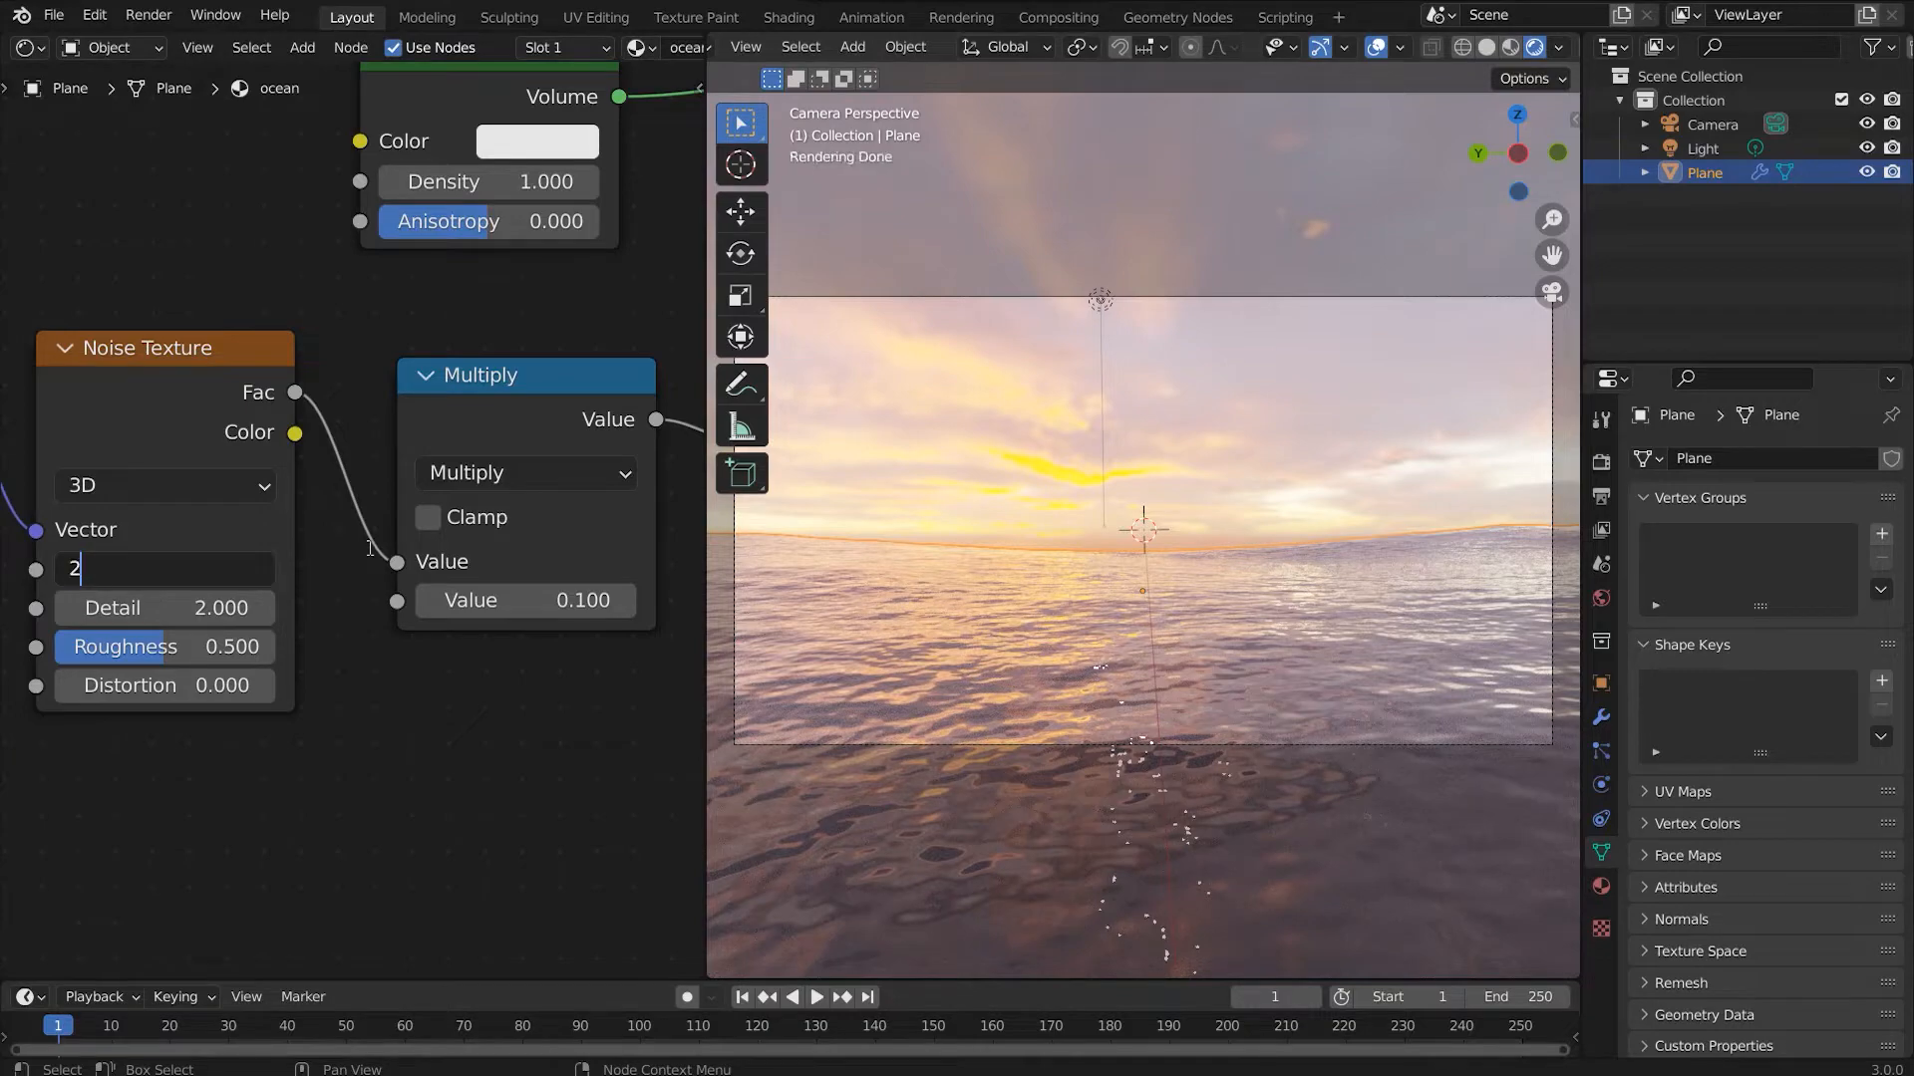
pyautogui.write('2')
pyautogui.press('Return')
# Step: Set the wave Scale of the plane's Ocean modifier to 0.4
pyautogui.click(1605, 719)
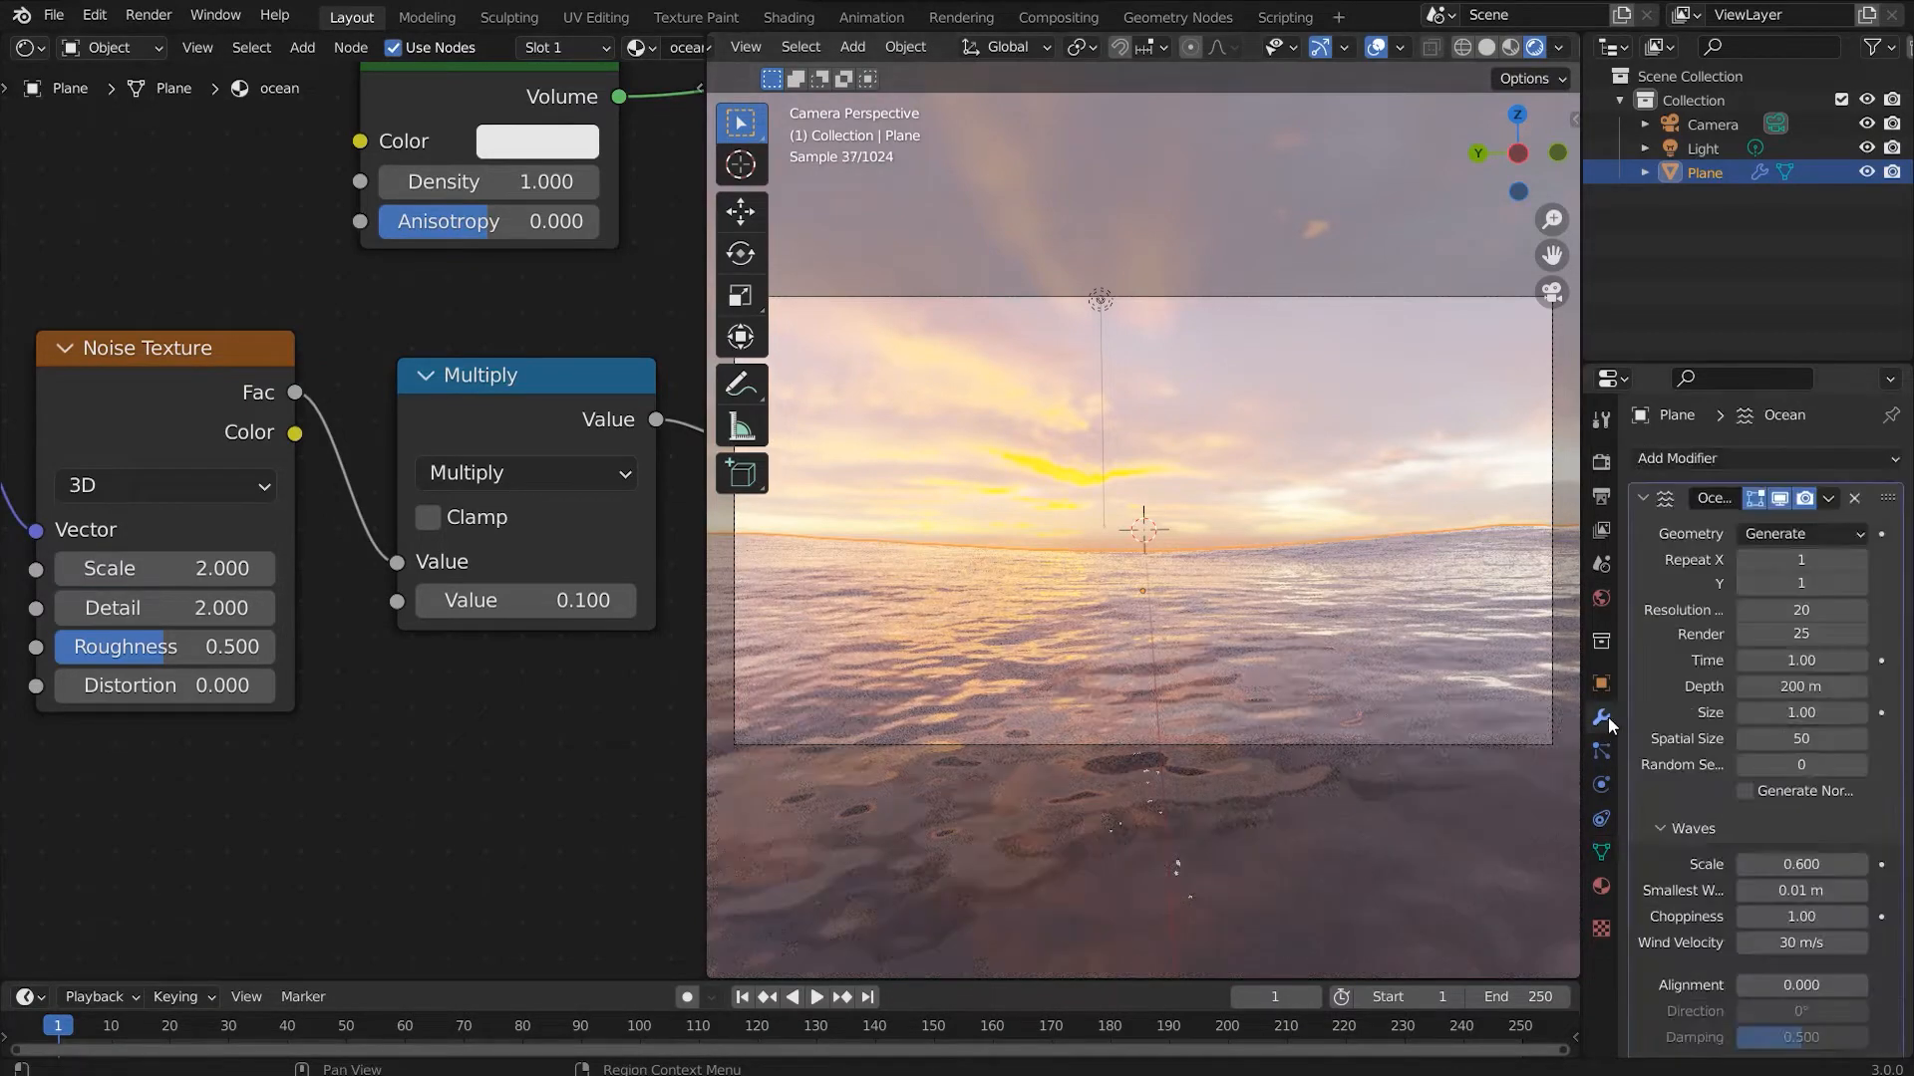
pyautogui.click(1744, 863)
pyautogui.click(1745, 863)
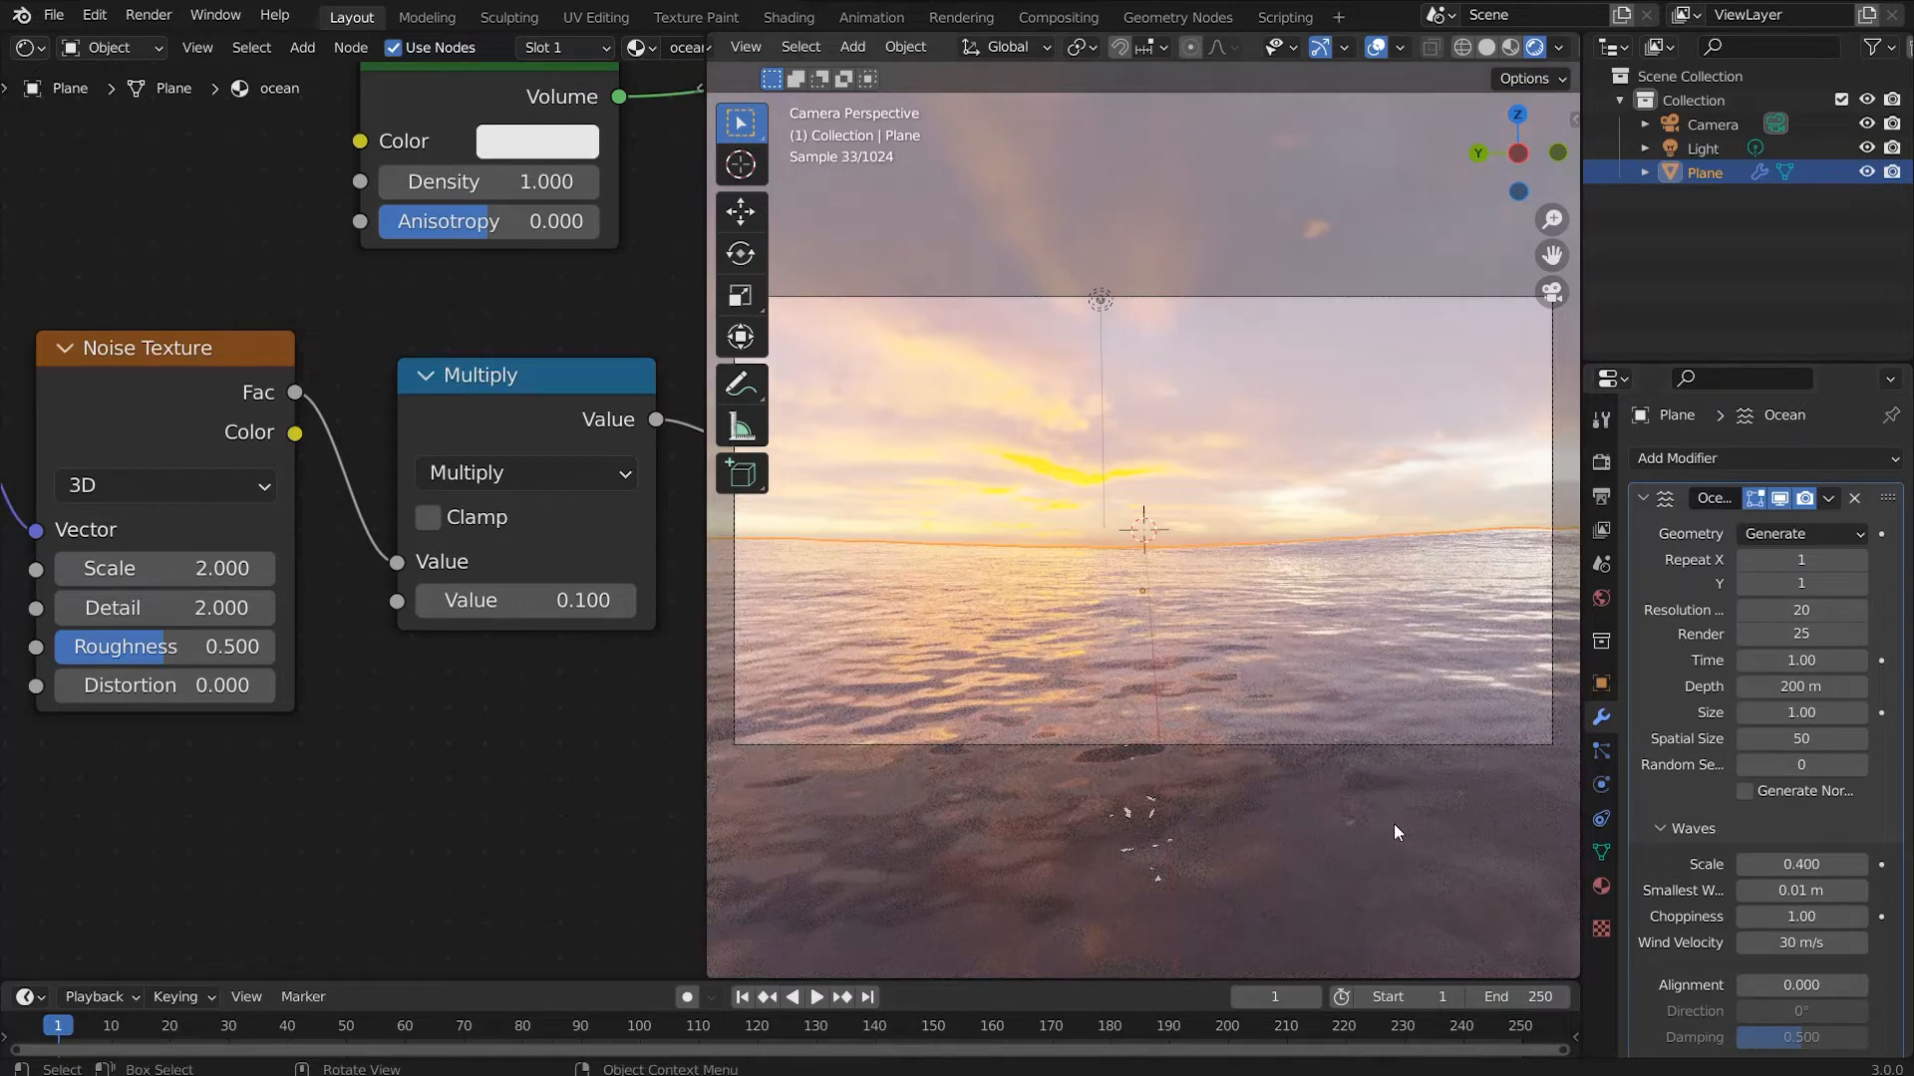
pyautogui.scroll(-1, 1278, 702)
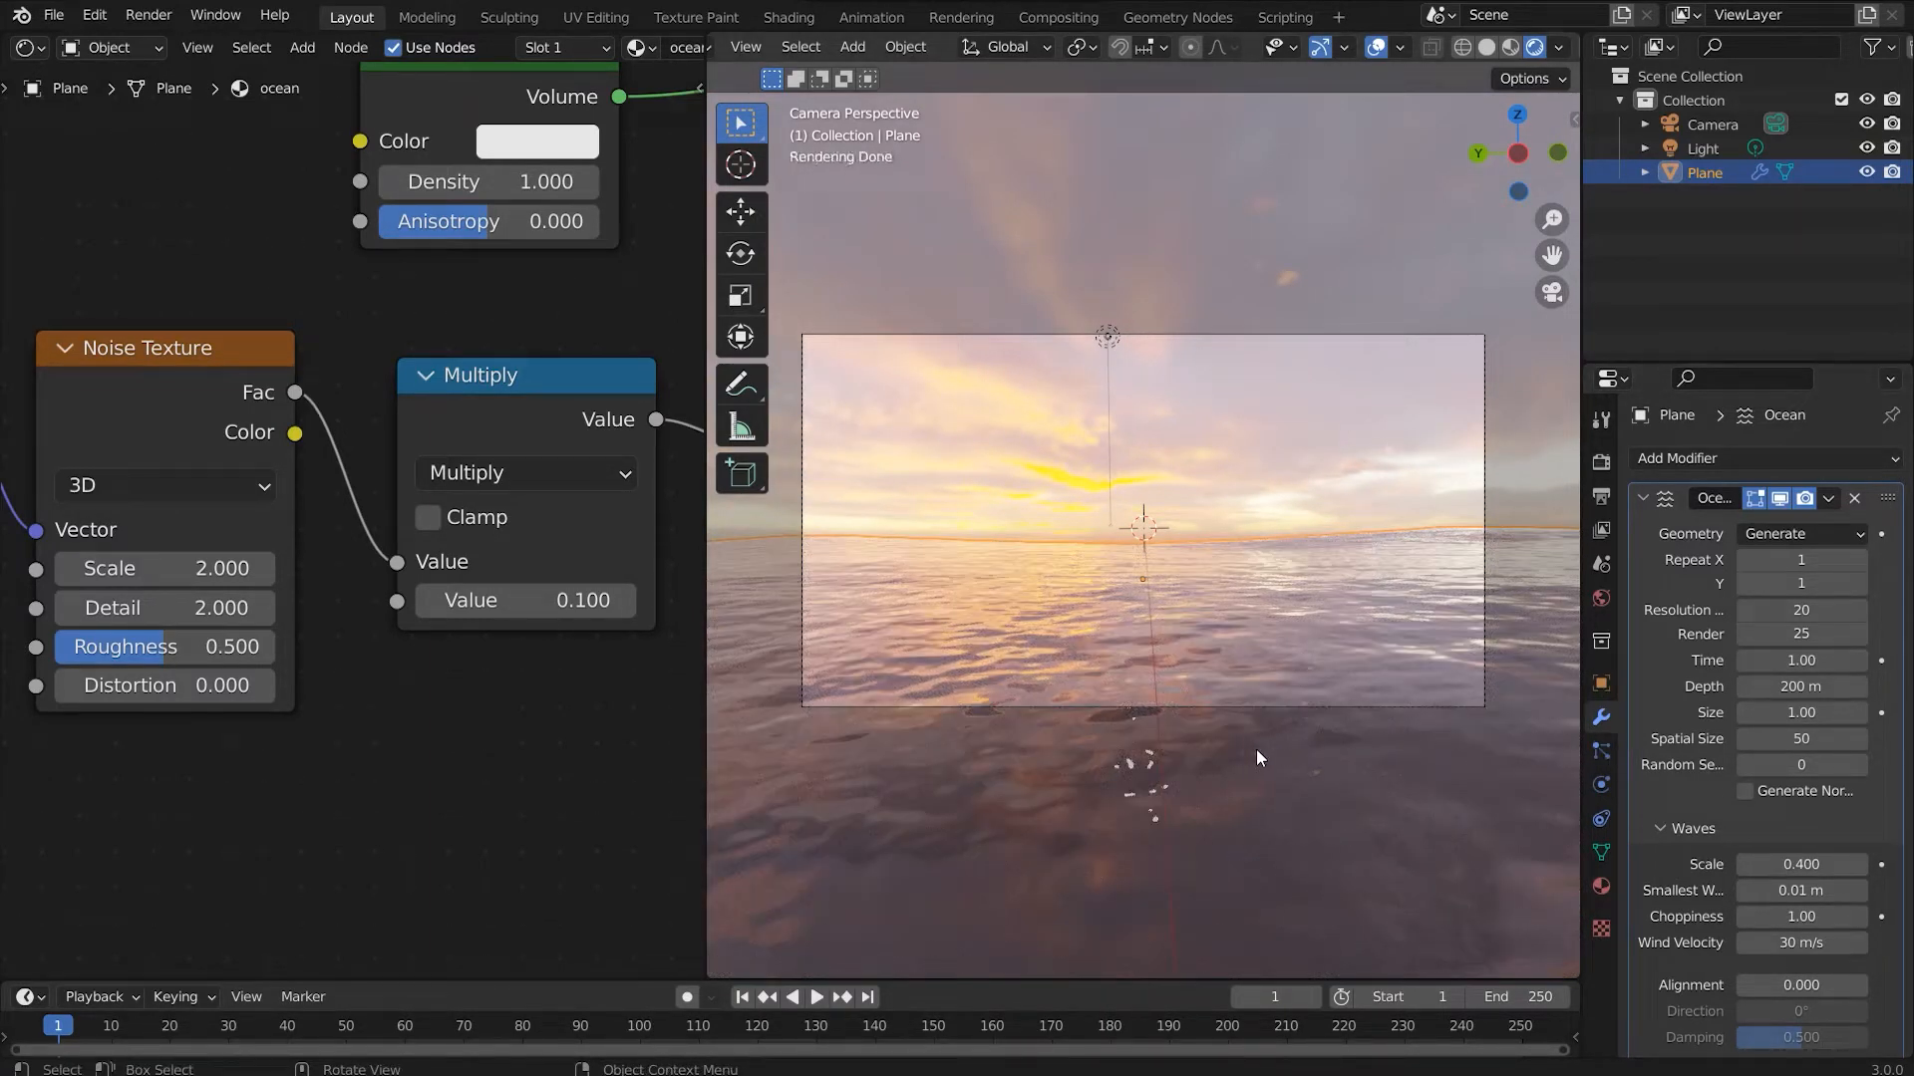
# Step: Switch the 3D viewport to solid shading and widen it over most of the node editor
pyautogui.scroll(-5, 284, 479)
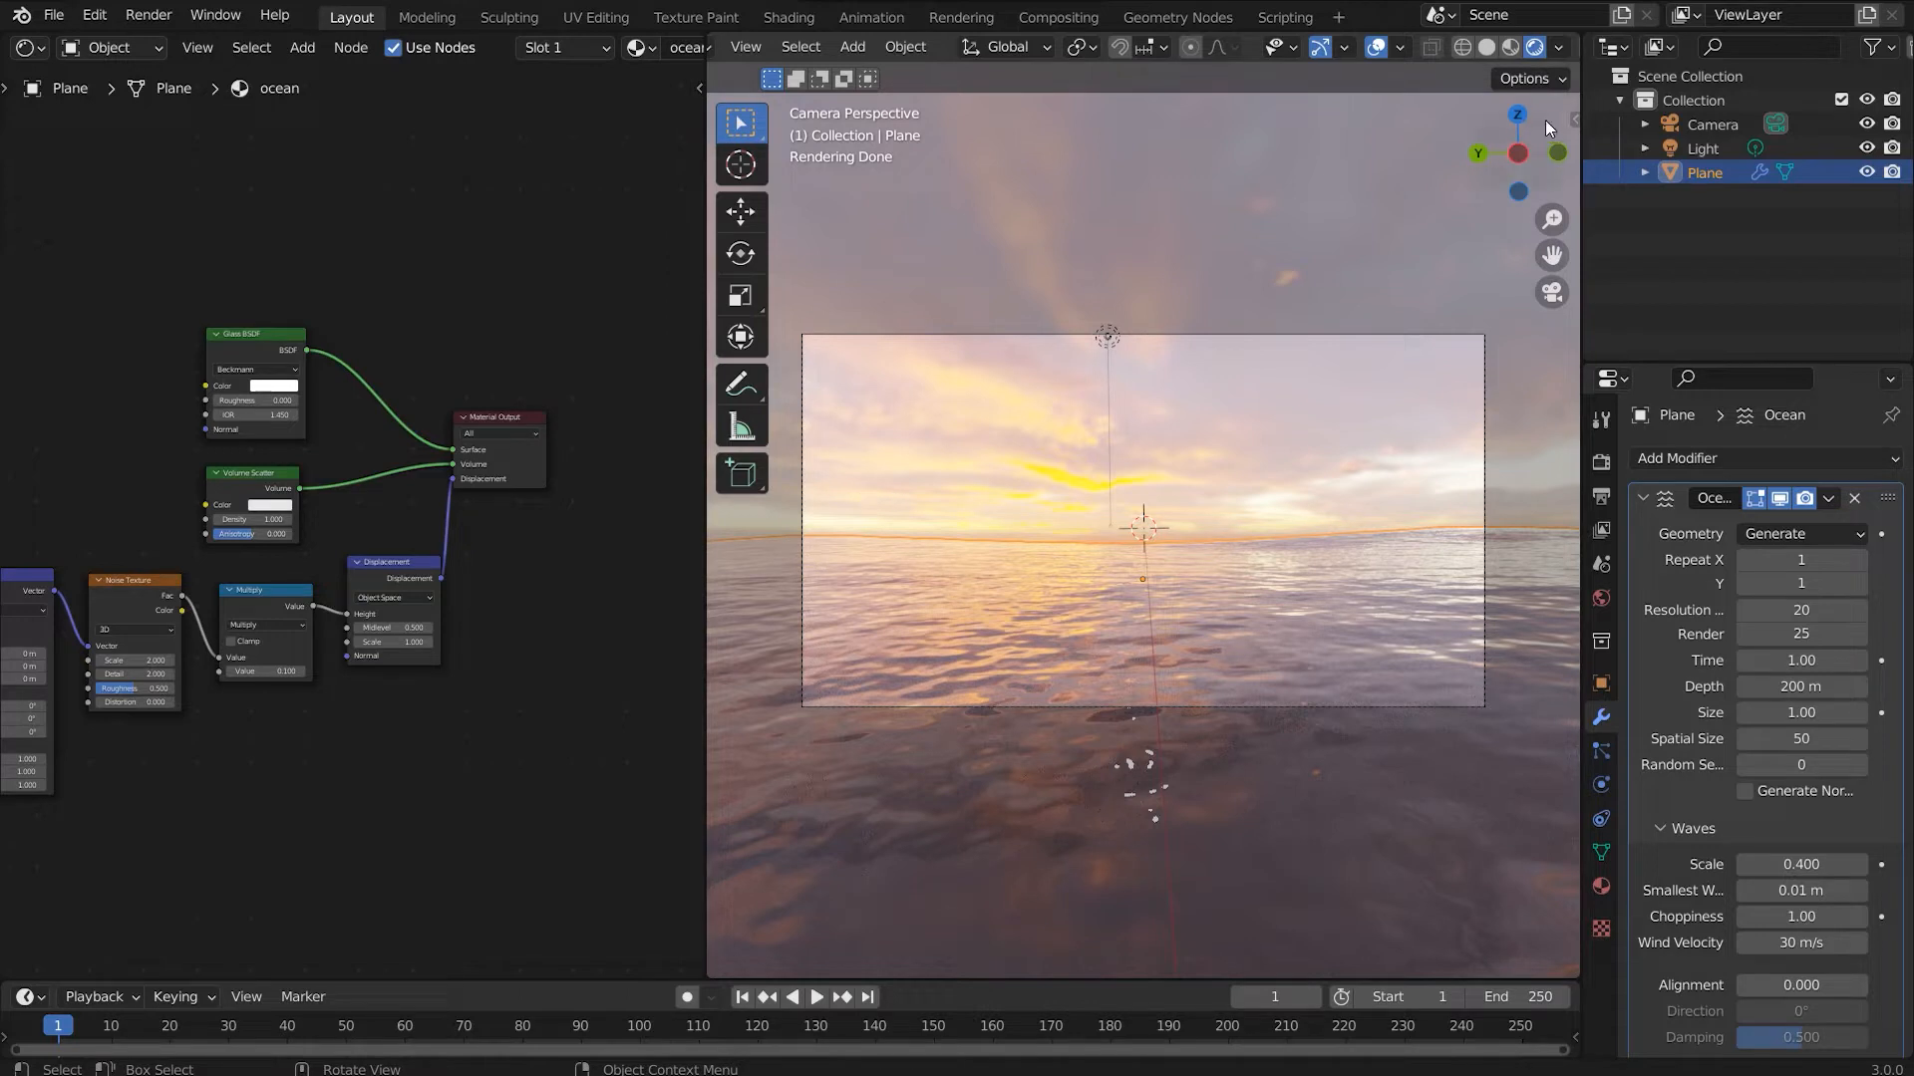
pyautogui.click(1483, 49)
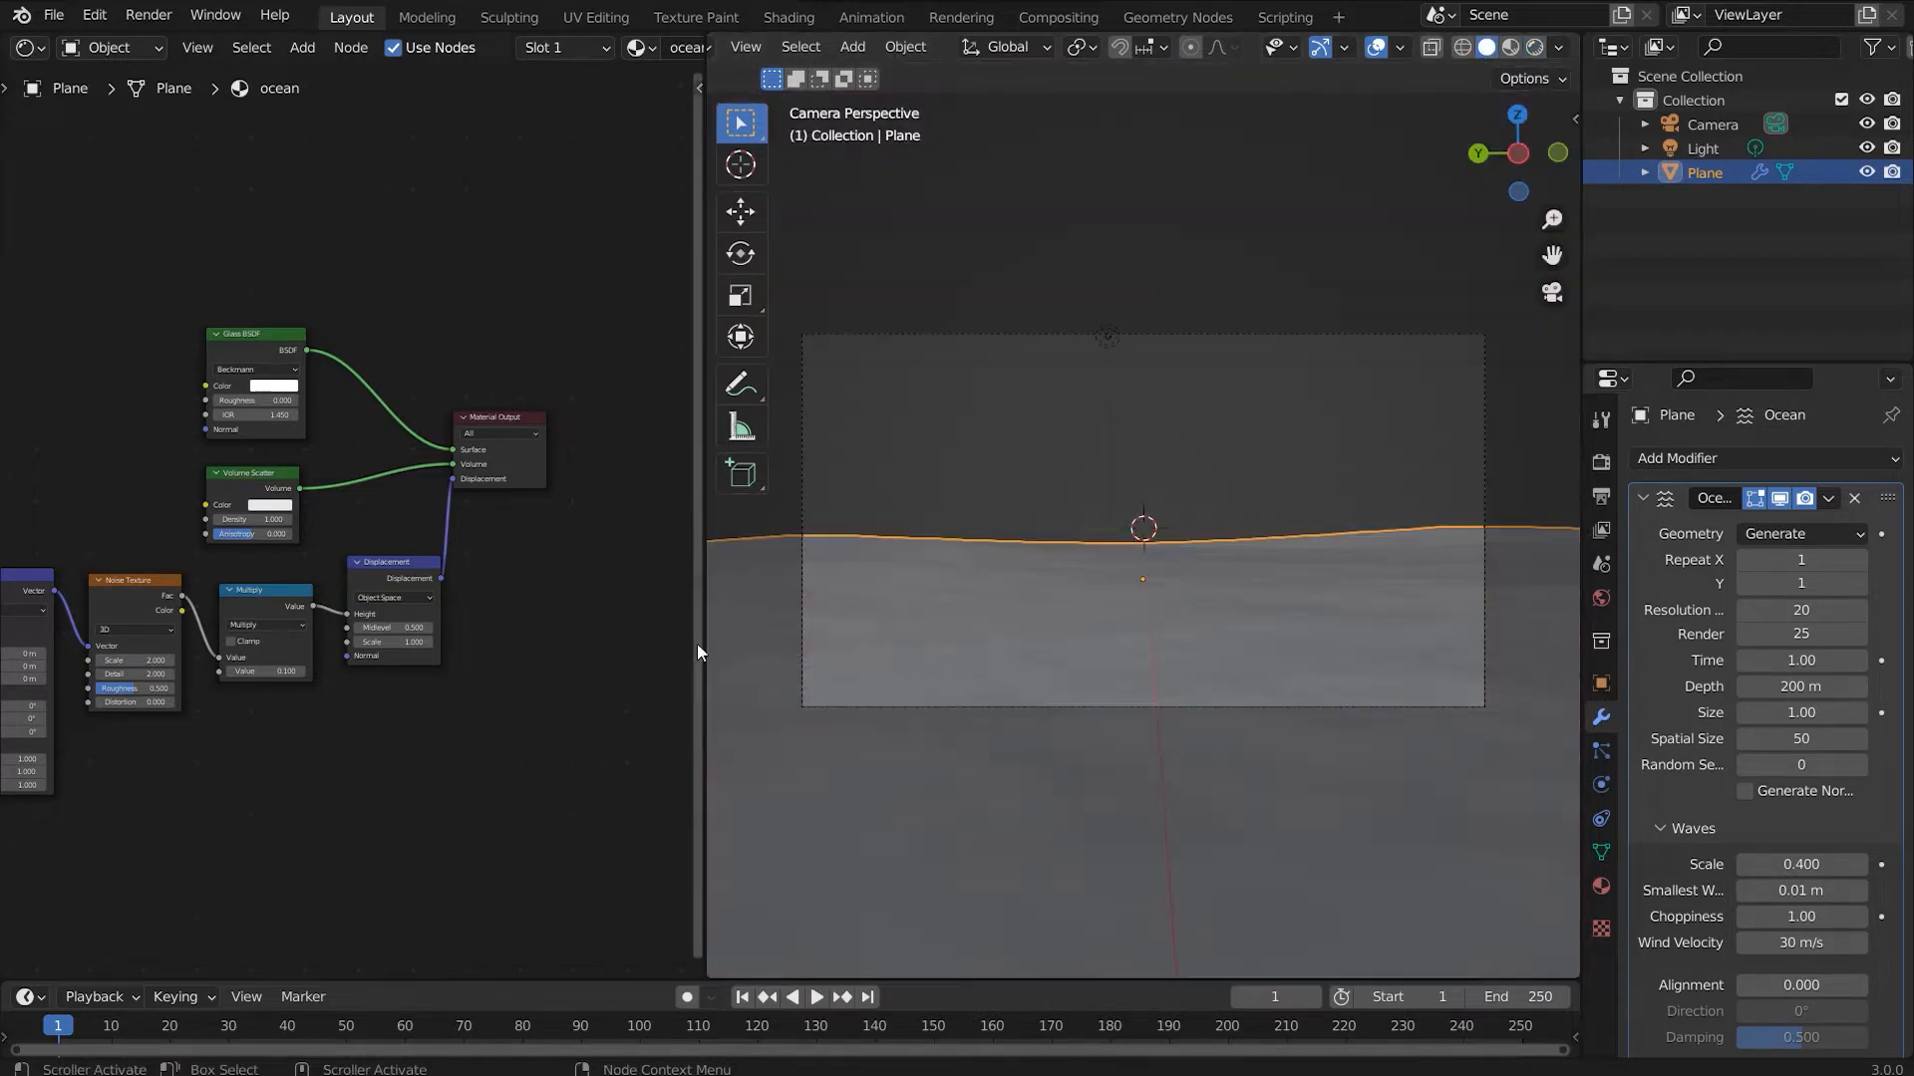
pyautogui.moveTo(706, 645); pyautogui.dragTo(72, 646)
pyautogui.scroll(-1, 739, 584)
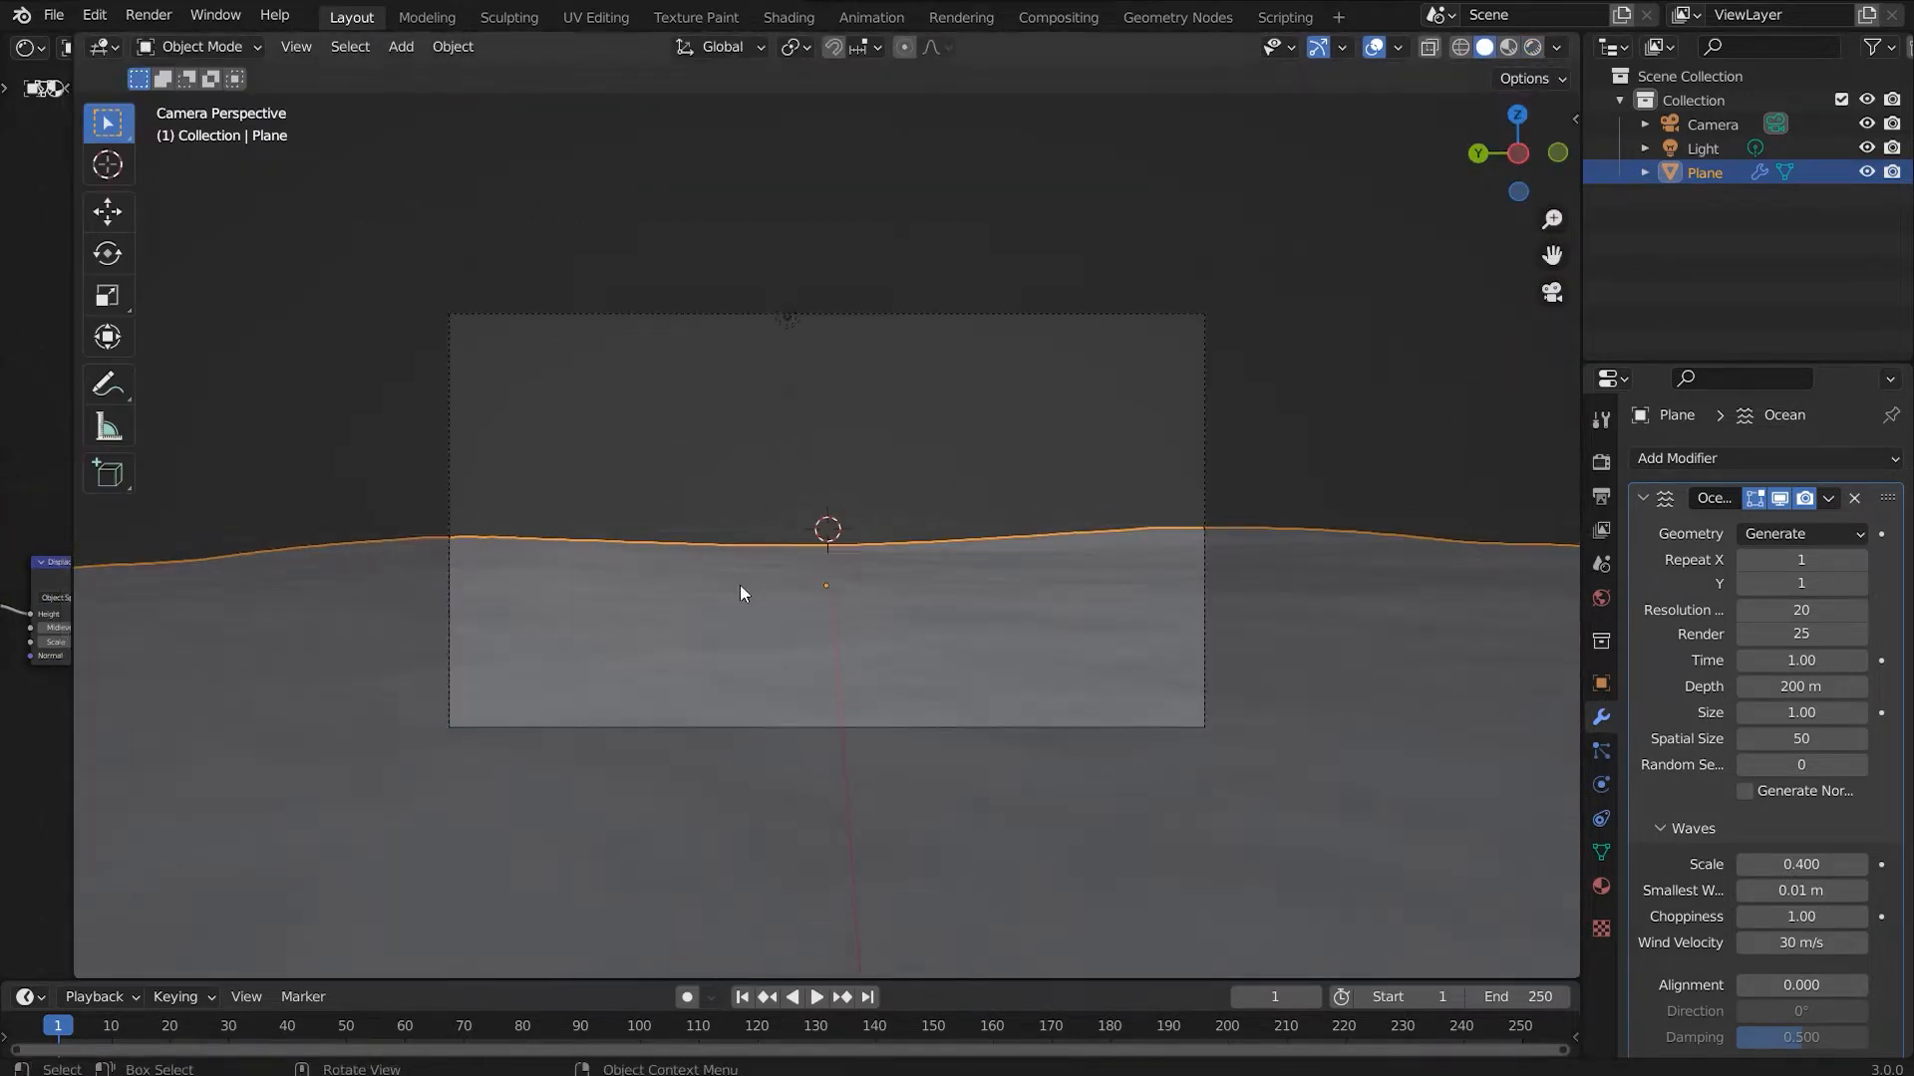
# Step: Leave the camera view and add an Another Noise Tool landscape mesh at the scene's centre
pyautogui.moveTo(739, 585); pyautogui.dragTo(735, 674, button='middle')
pyautogui.scroll(-2, 817, 678)
pyautogui.hotkey('shift', 'a')
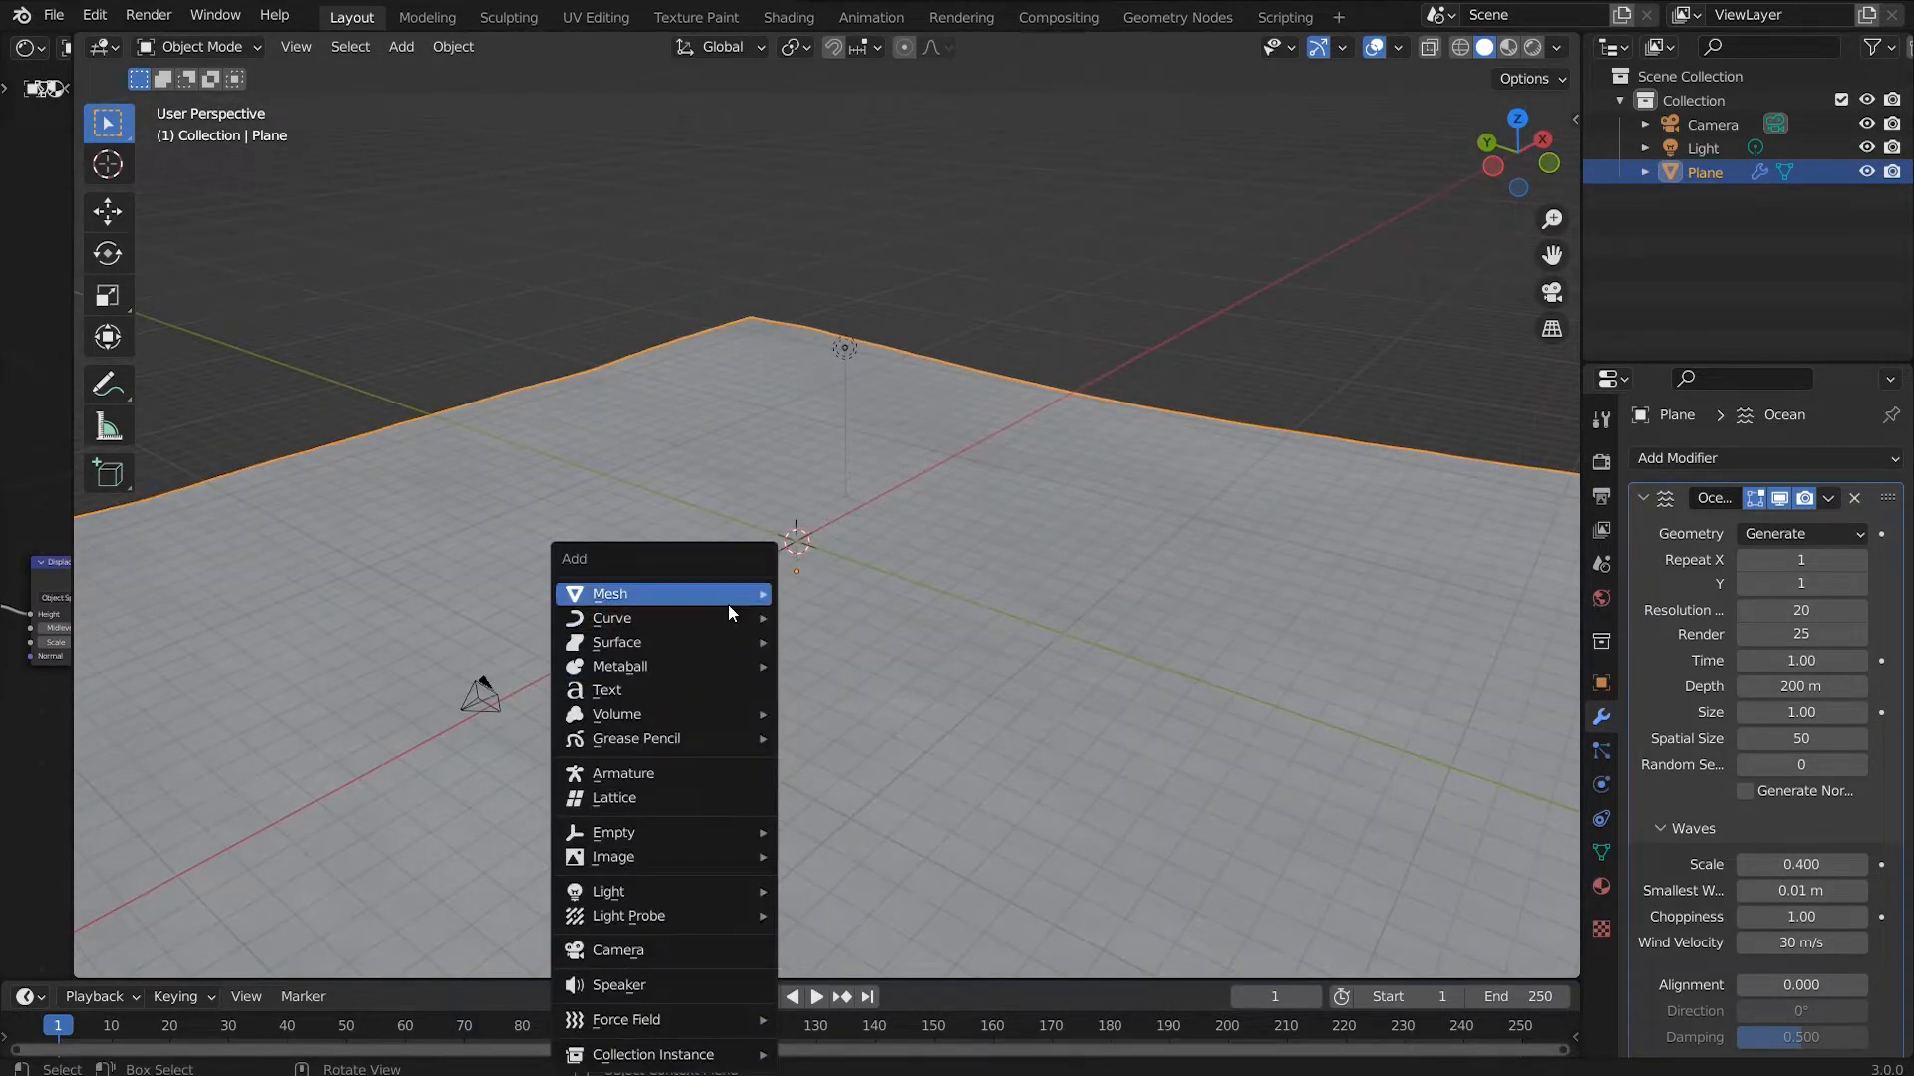
pyautogui.moveTo(728, 602)
pyautogui.click(858, 305)
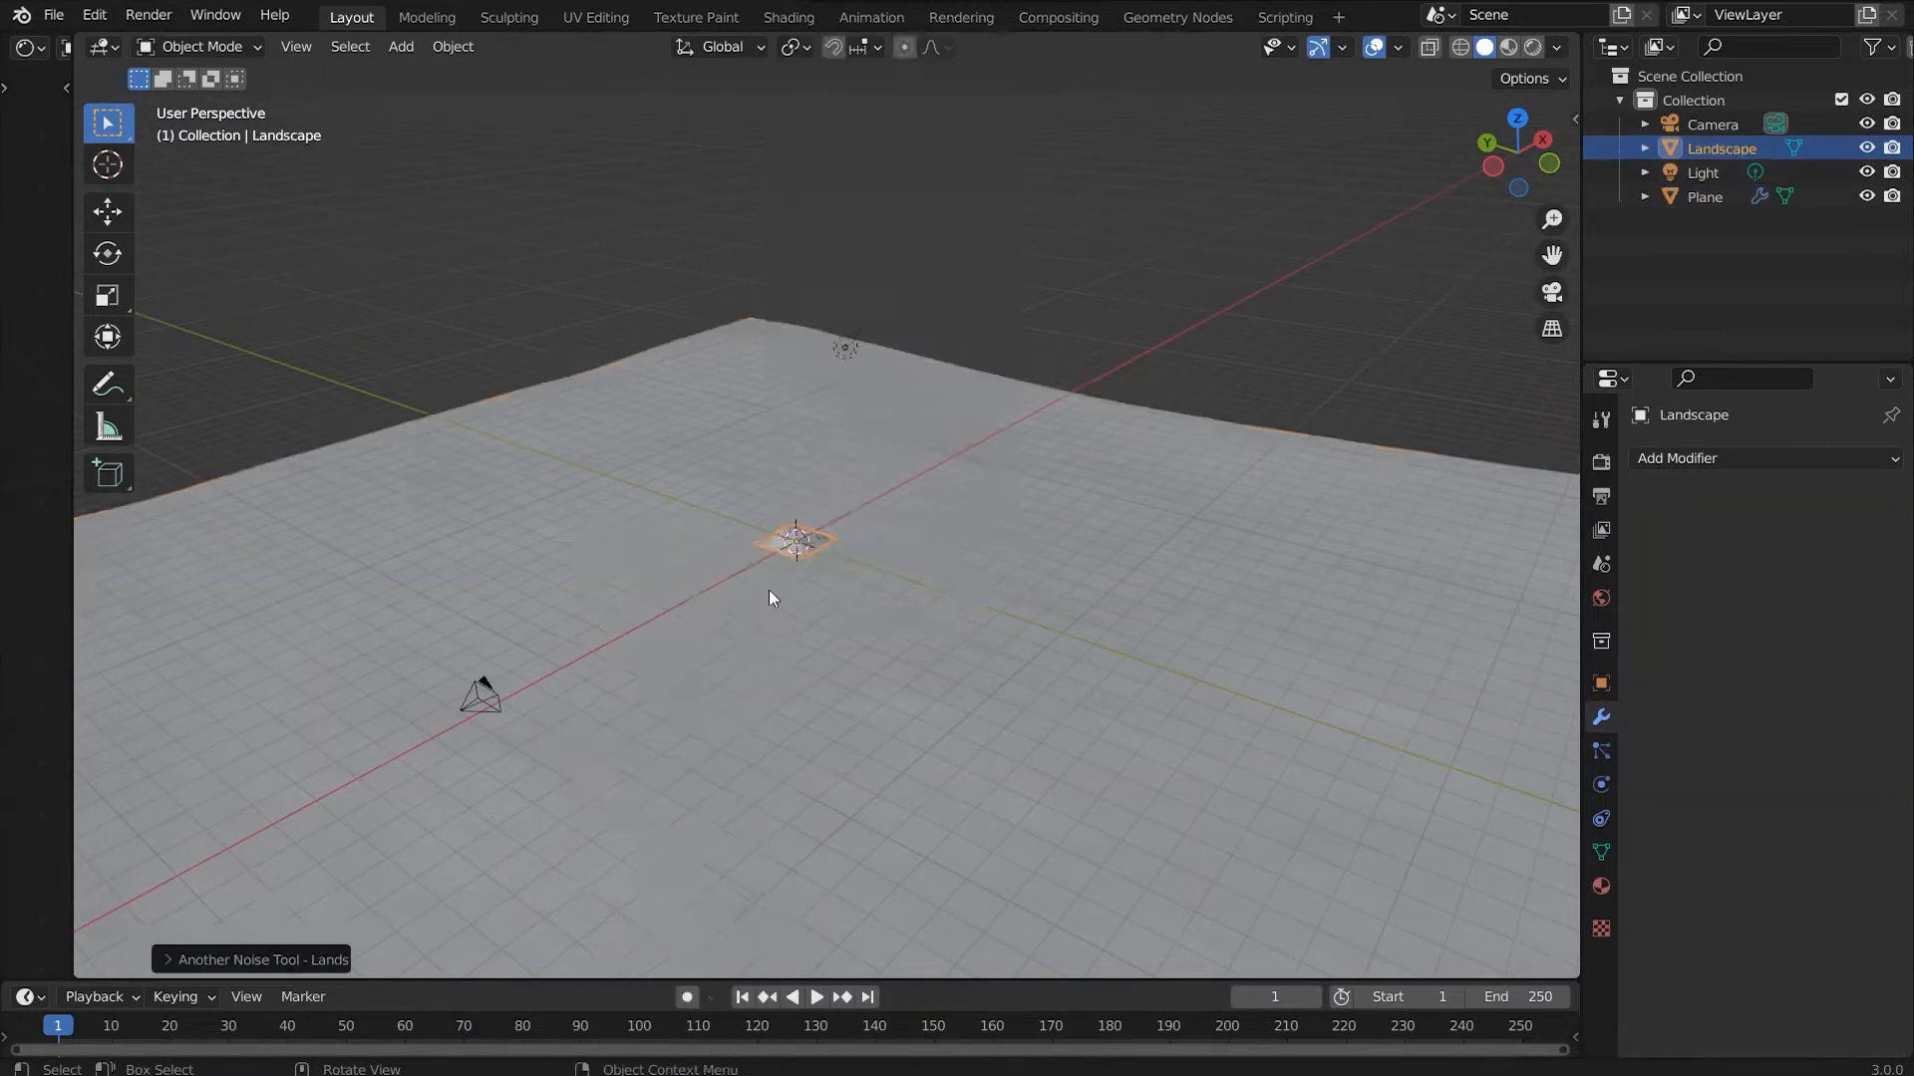
pyautogui.keyDown('shift'); pyautogui.moveTo(662, 665); pyautogui.dragTo(911, 602, button='middle'); pyautogui.keyUp('shift')
pyautogui.scroll(3, 911, 602)
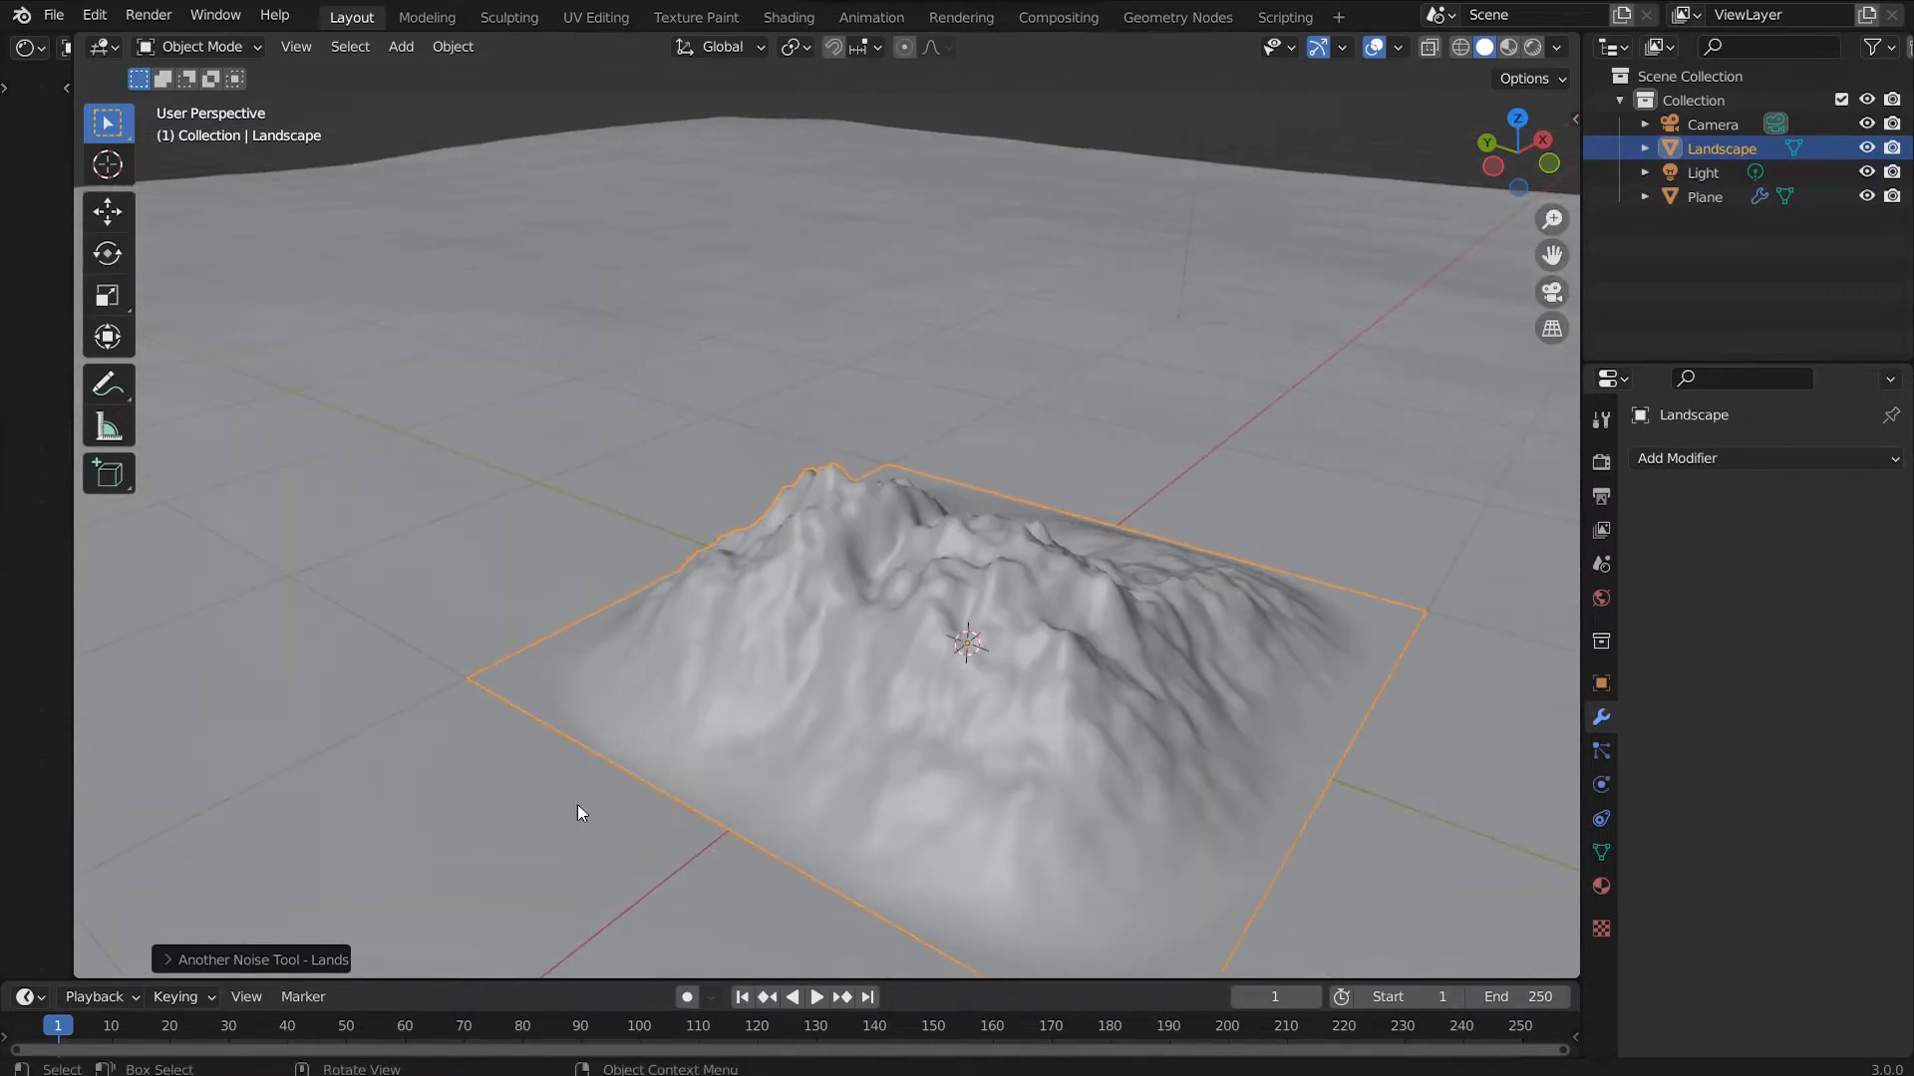
# Step: Set the landscape's Subdivisions X and Y to 256 in its creation settings
pyautogui.click(166, 960)
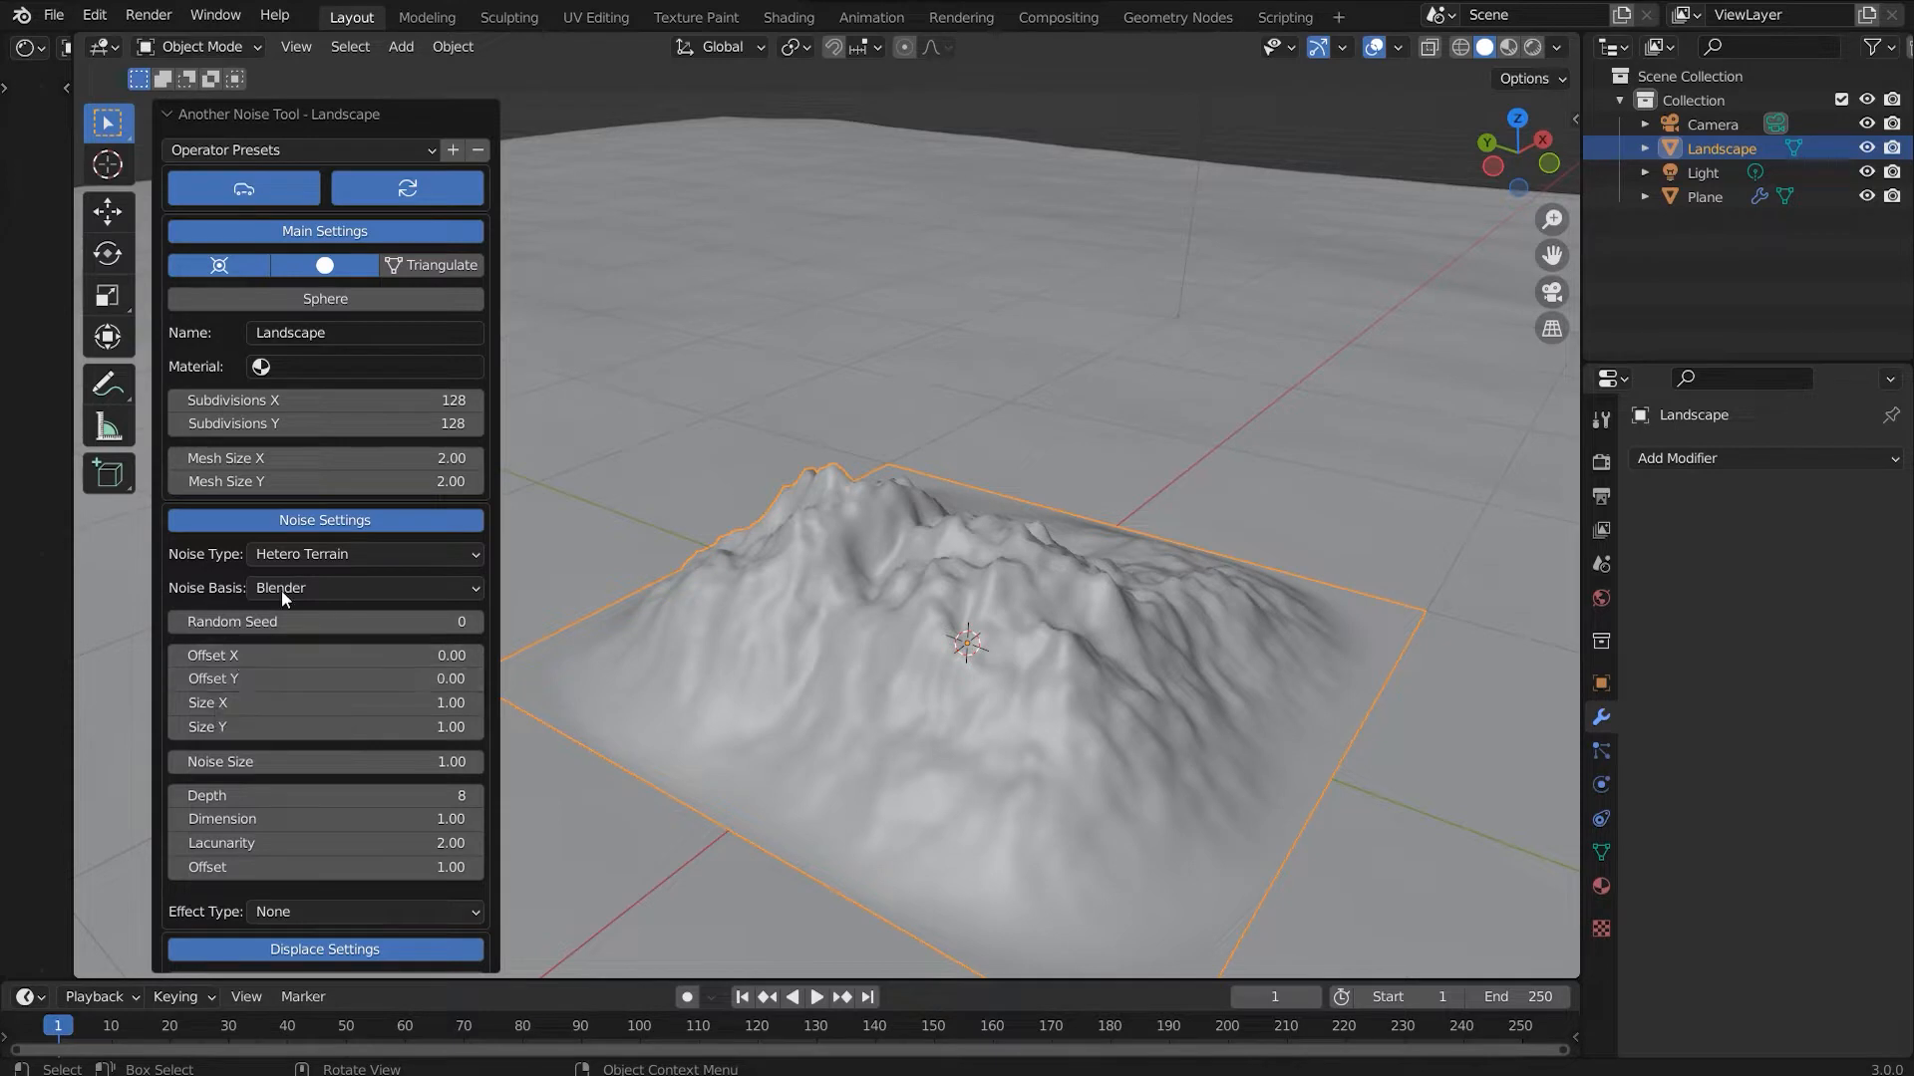
pyautogui.click(447, 404)
pyautogui.write('256')
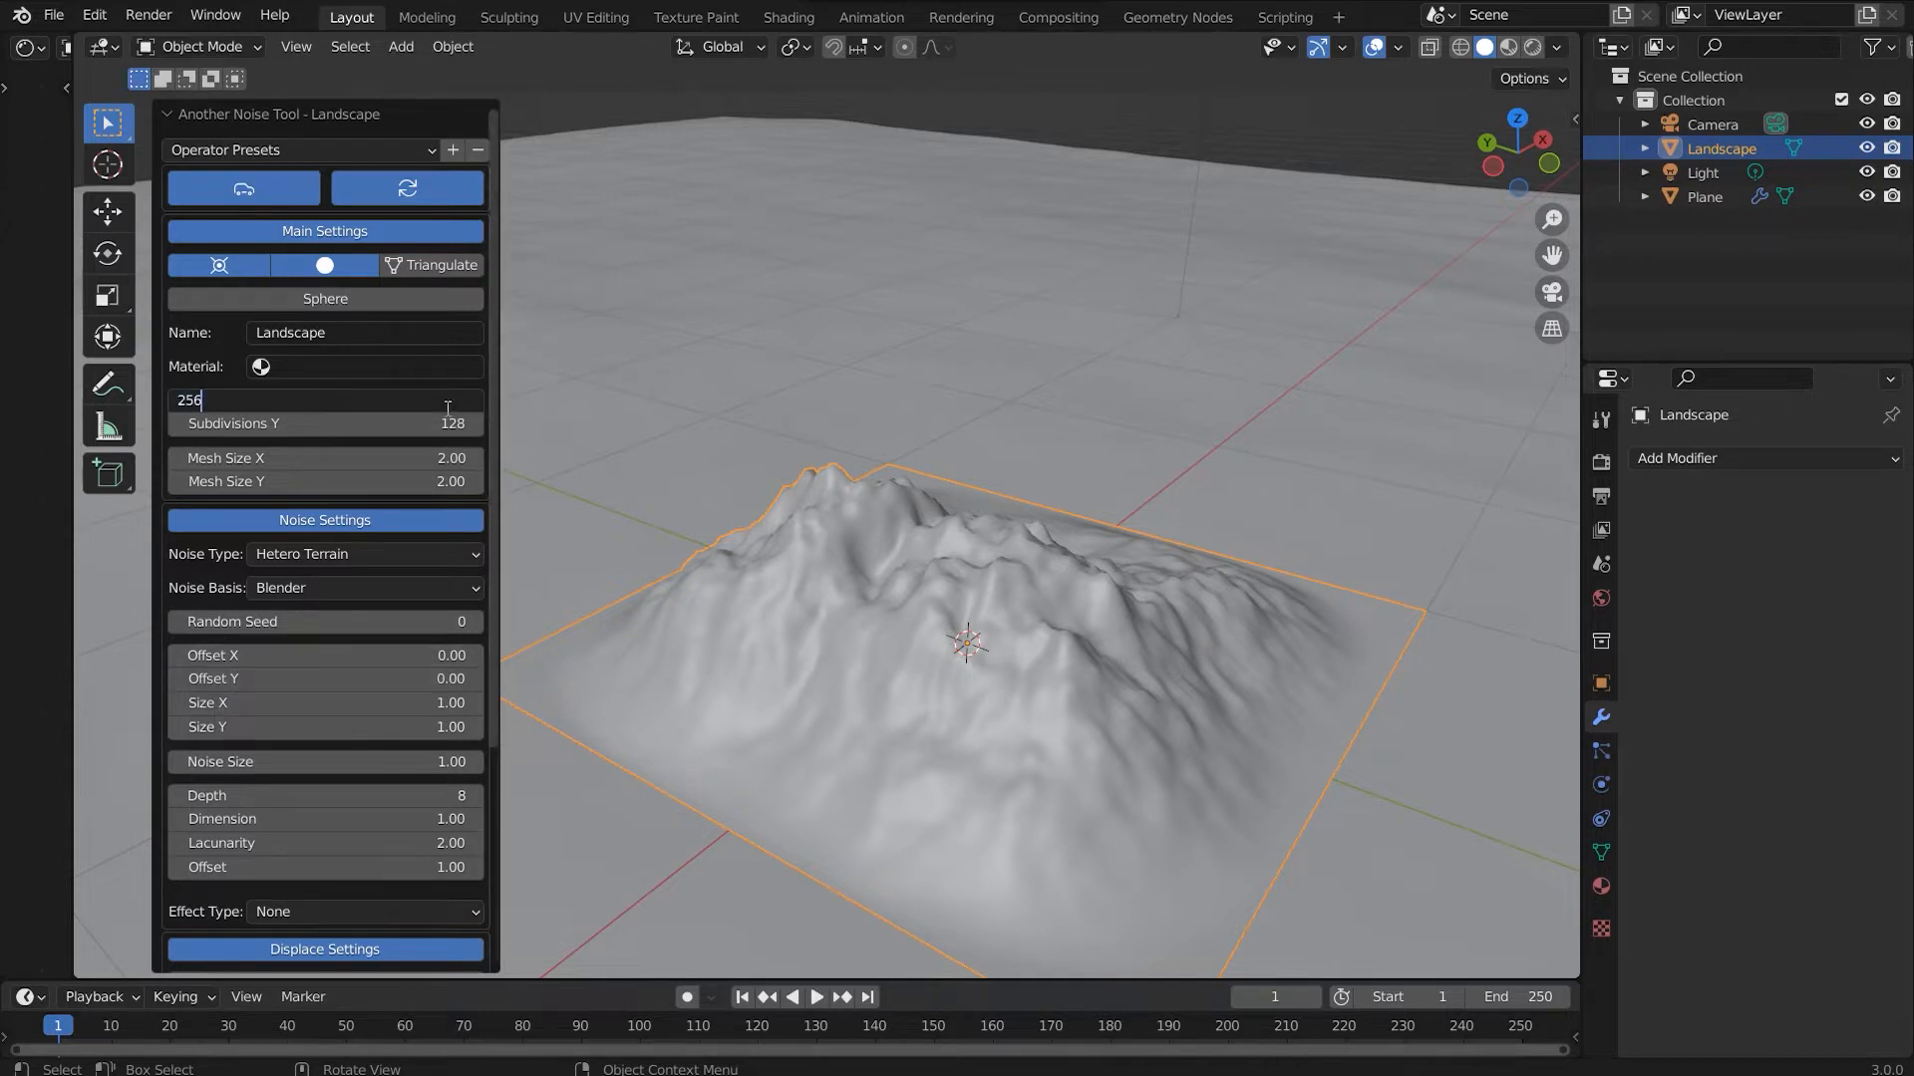
pyautogui.press('Tab')
pyautogui.write('256')
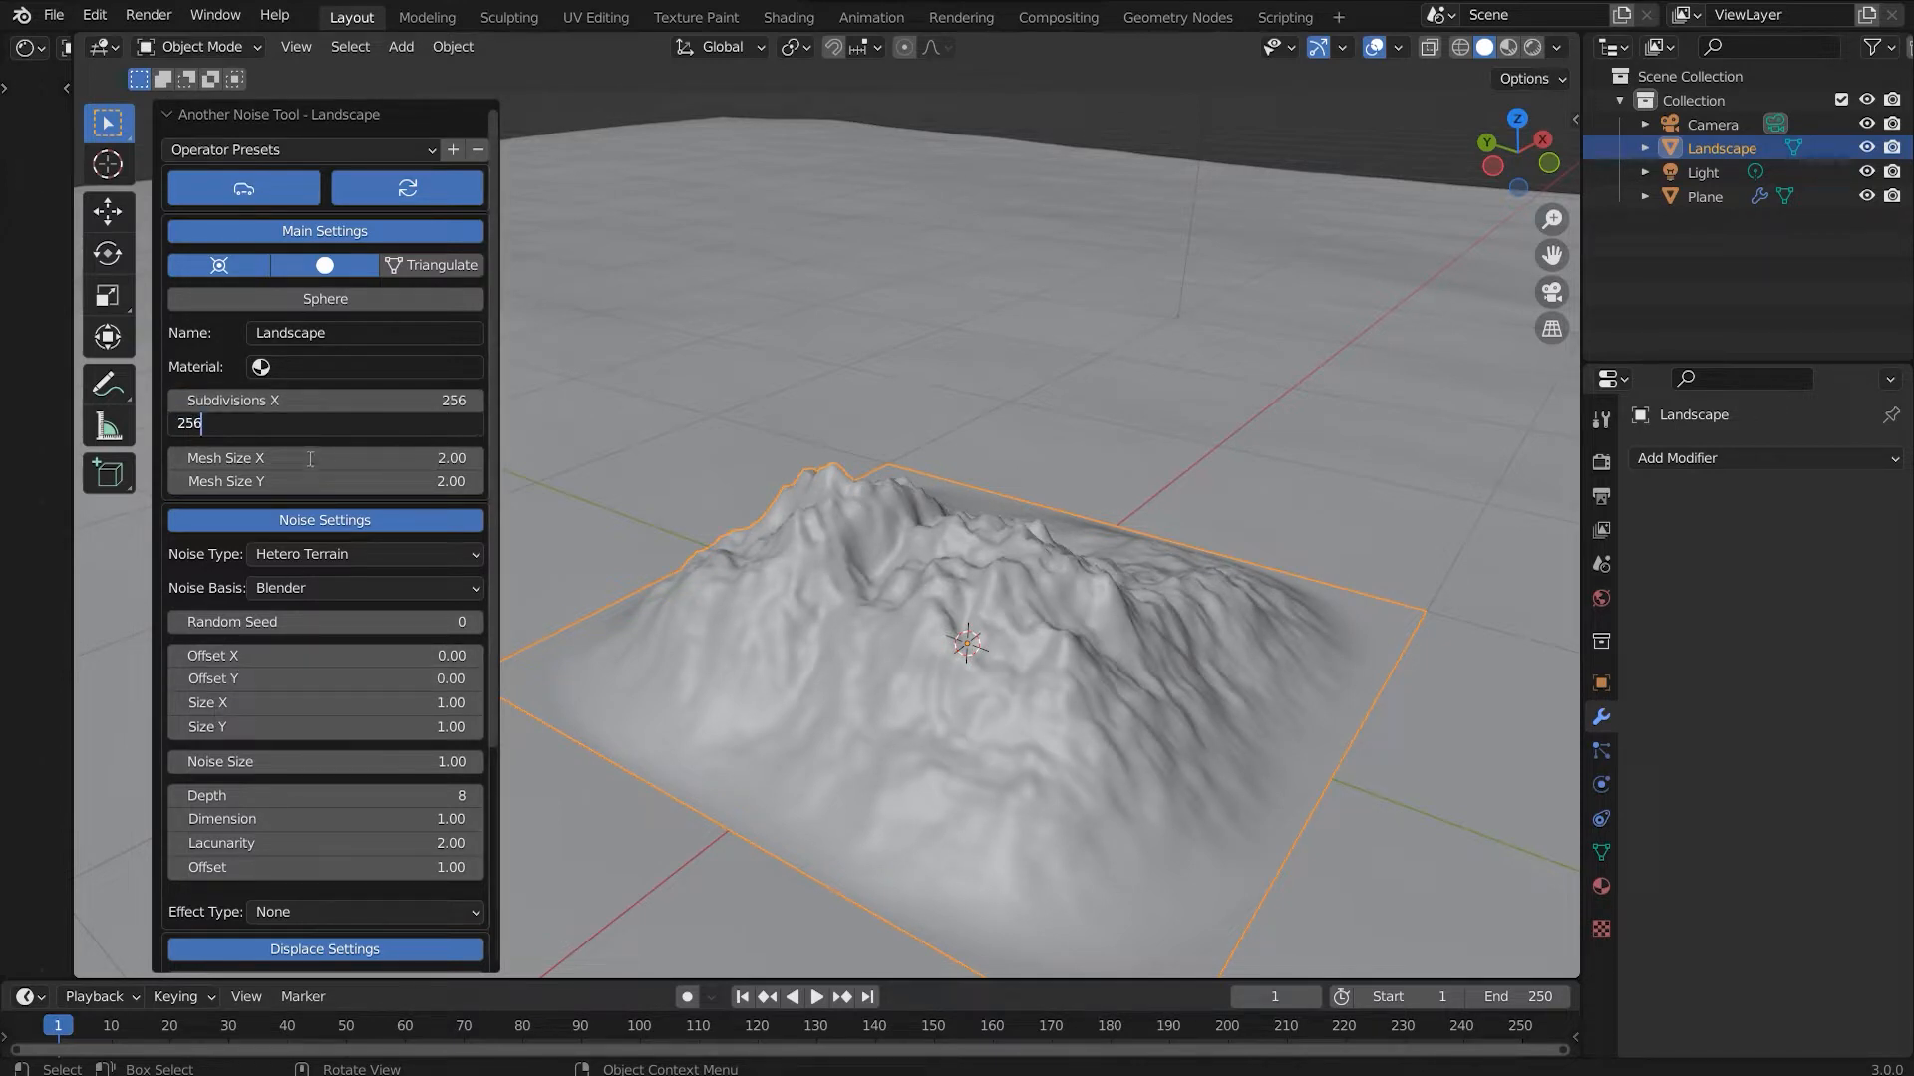
# Step: Set the landscape's Mesh Size X and Y to 4 and its noise Offset X to 4.14
pyautogui.click(338, 457)
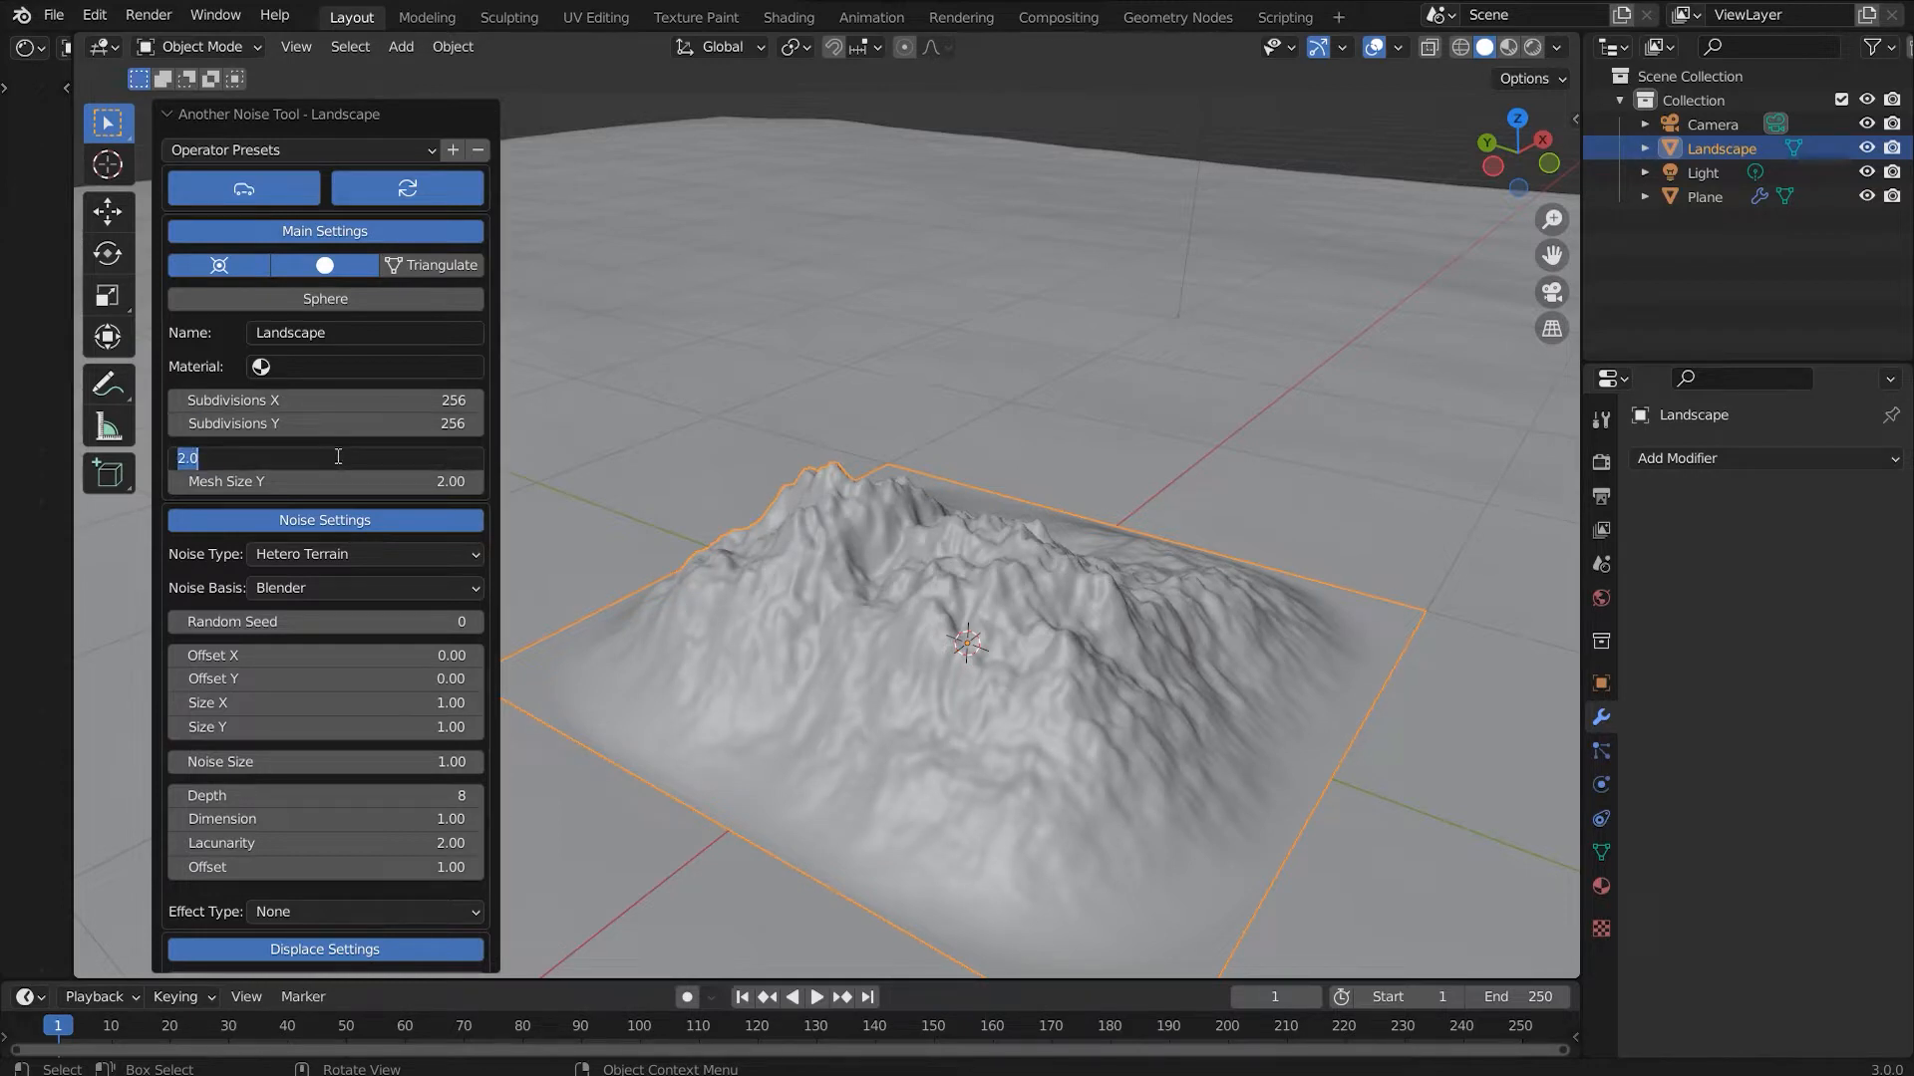
pyautogui.write('4')
pyautogui.press('Tab')
pyautogui.write('4')
pyautogui.press('Return')
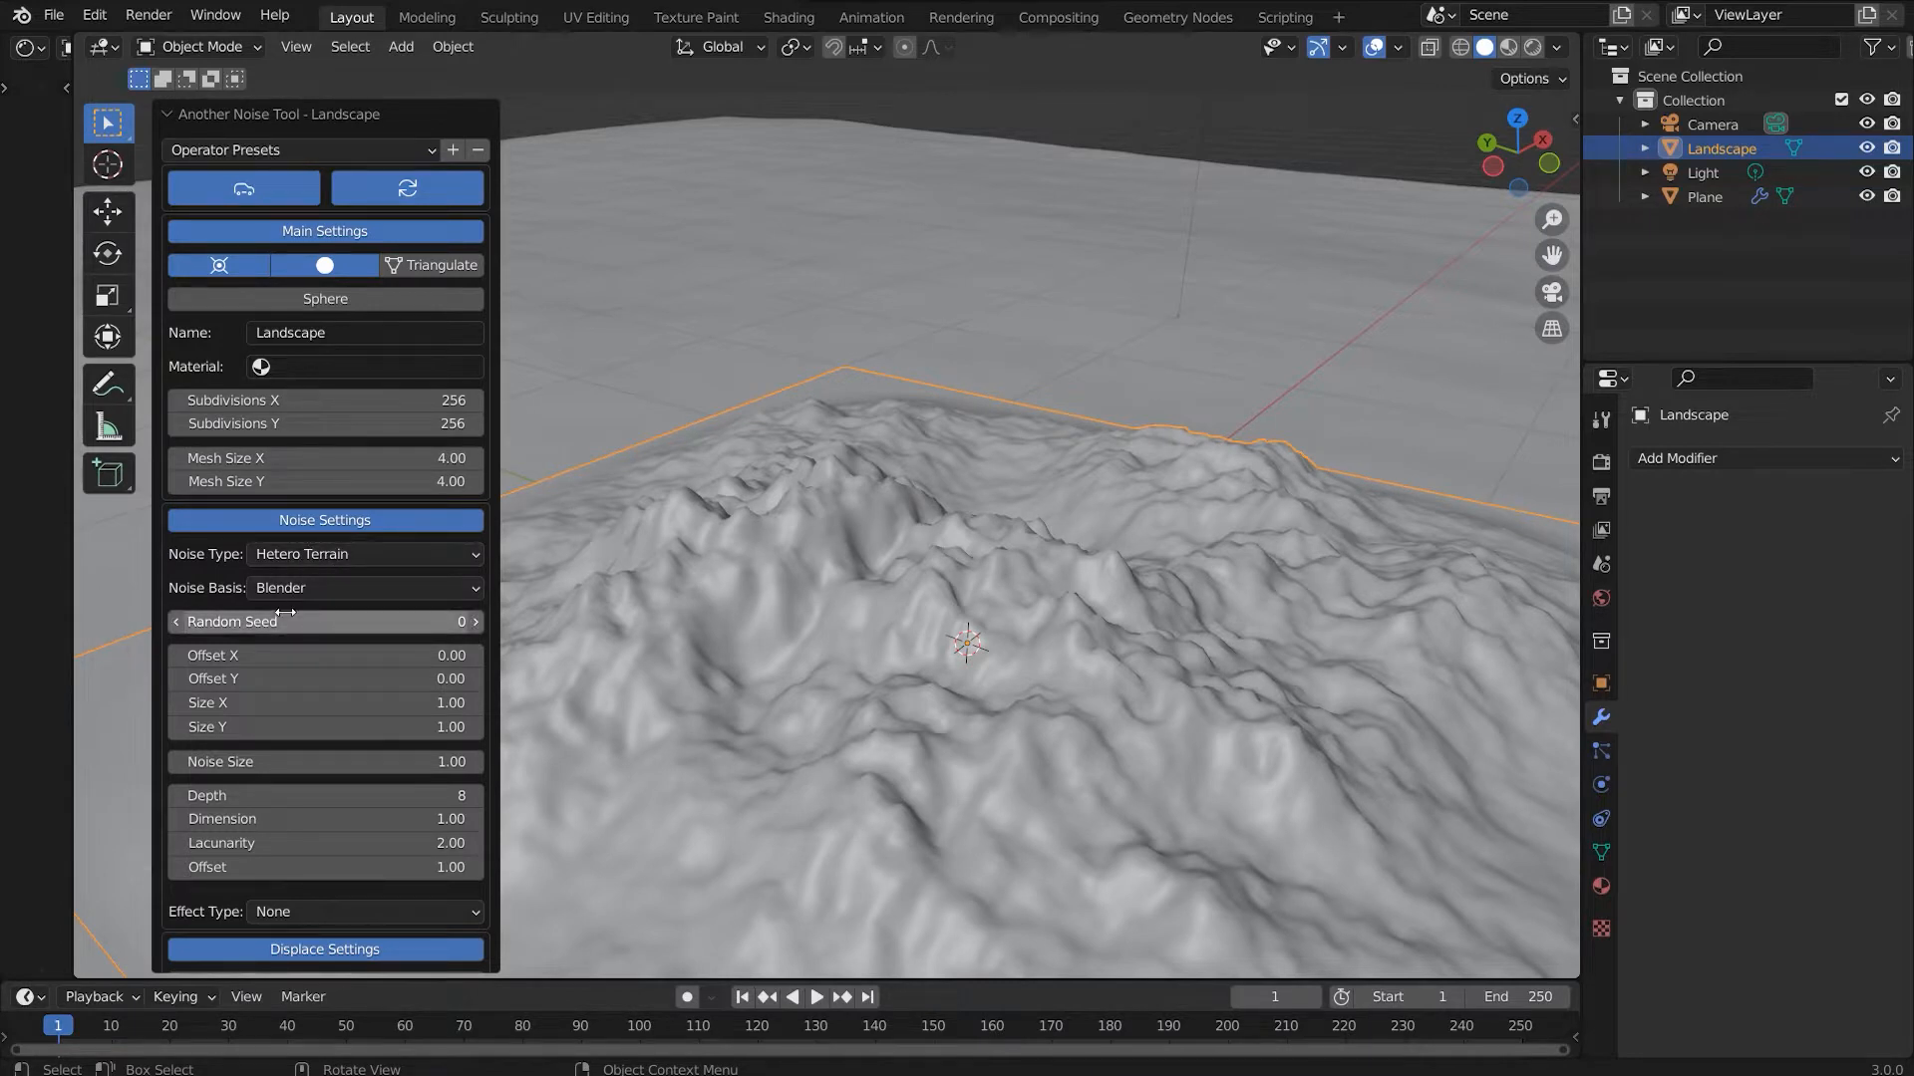
pyautogui.scroll(-5, 286, 612)
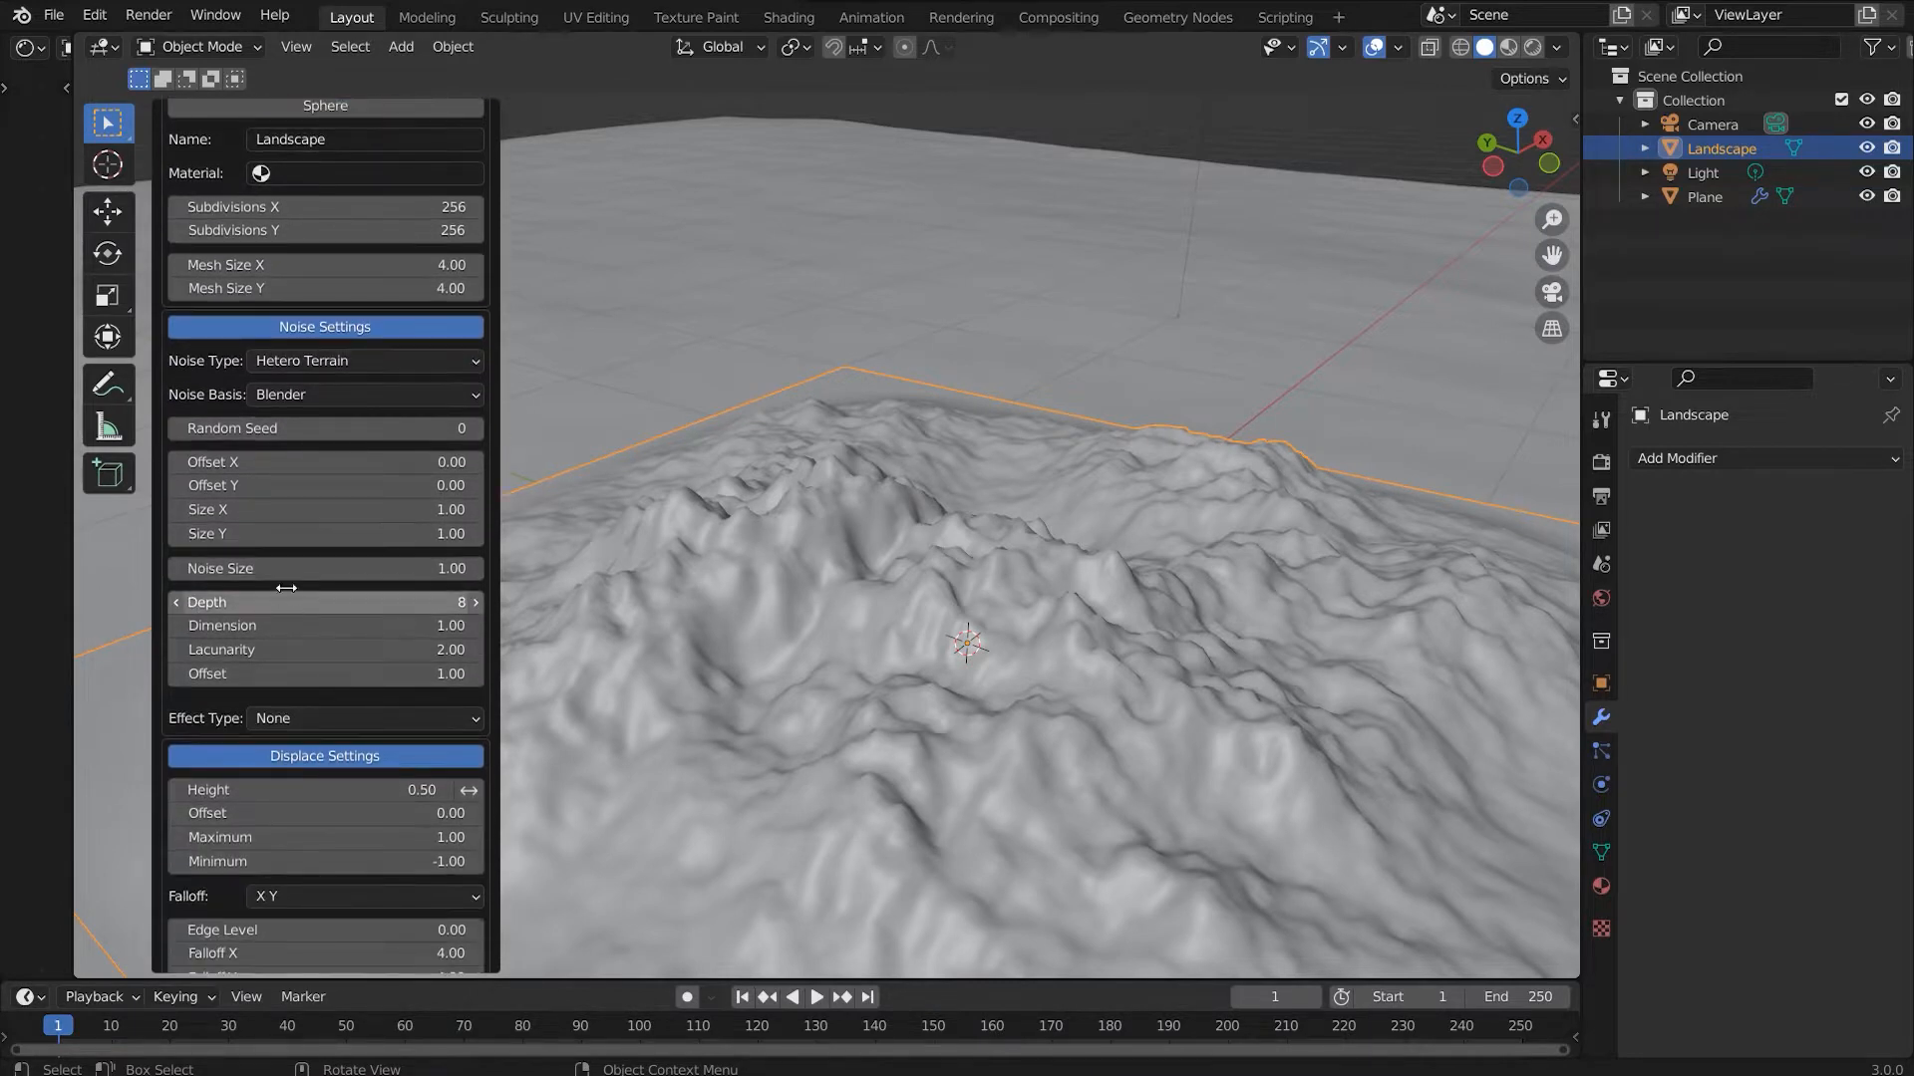
pyautogui.moveTo(319, 461); pyautogui.dragTo(386, 471)
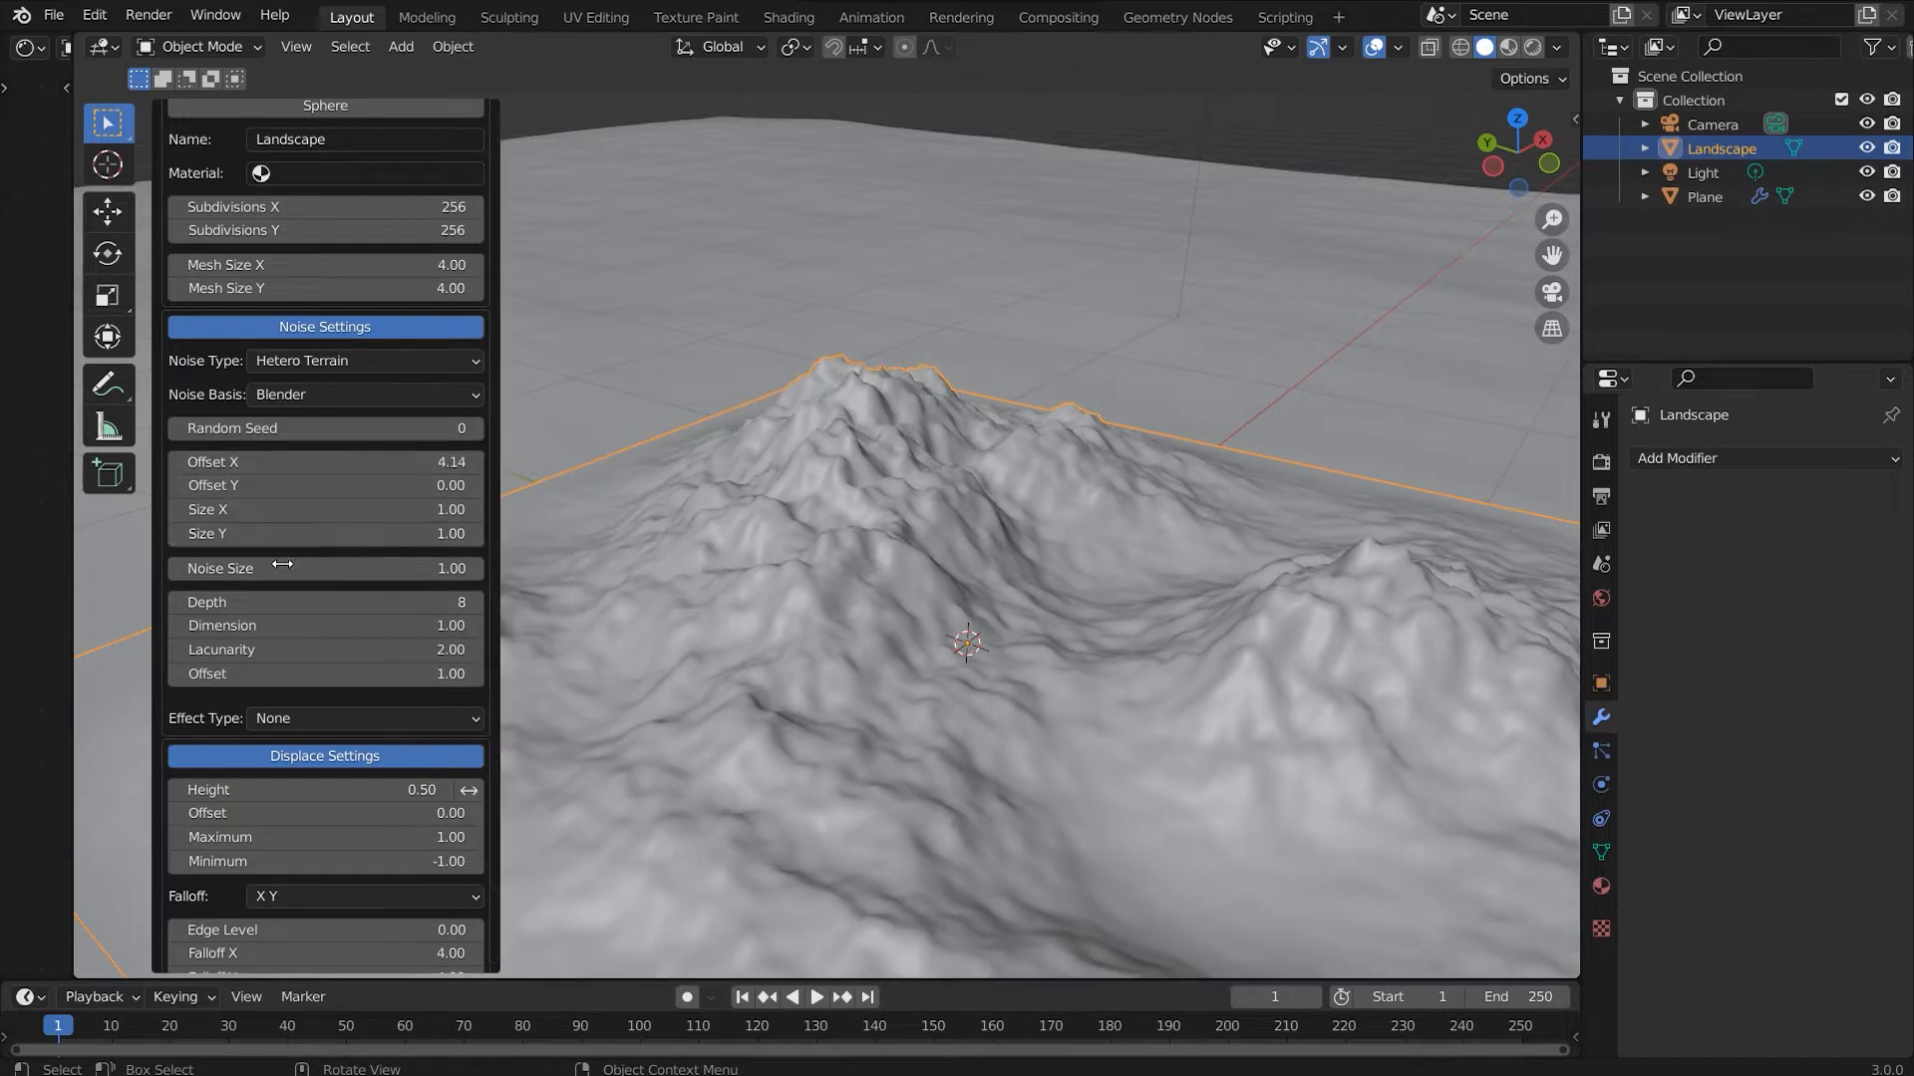
# Step: Try a smaller Noise Size on the landscape, and set it back to 1
pyautogui.scroll(-2, 339, 498)
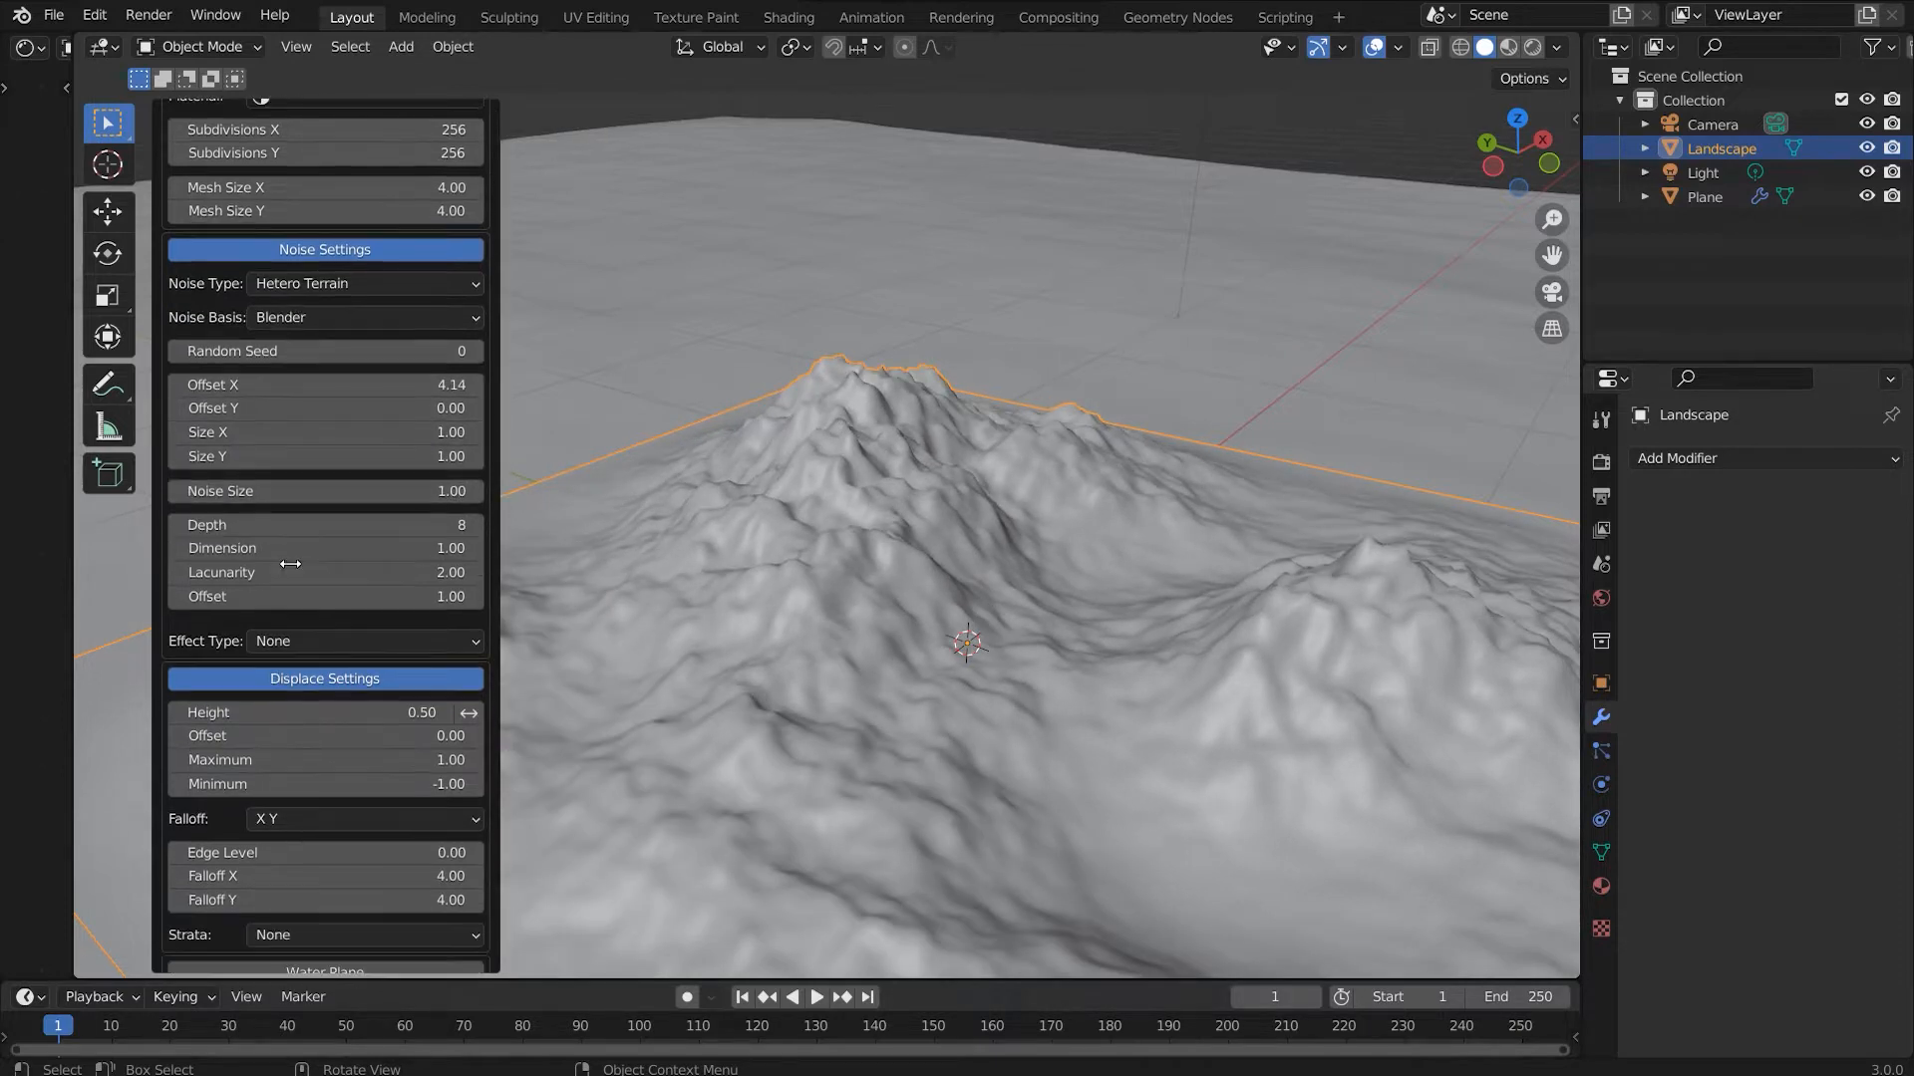
pyautogui.moveTo(323, 490); pyautogui.dragTo(254, 491)
pyautogui.click(338, 487)
pyautogui.write('1')
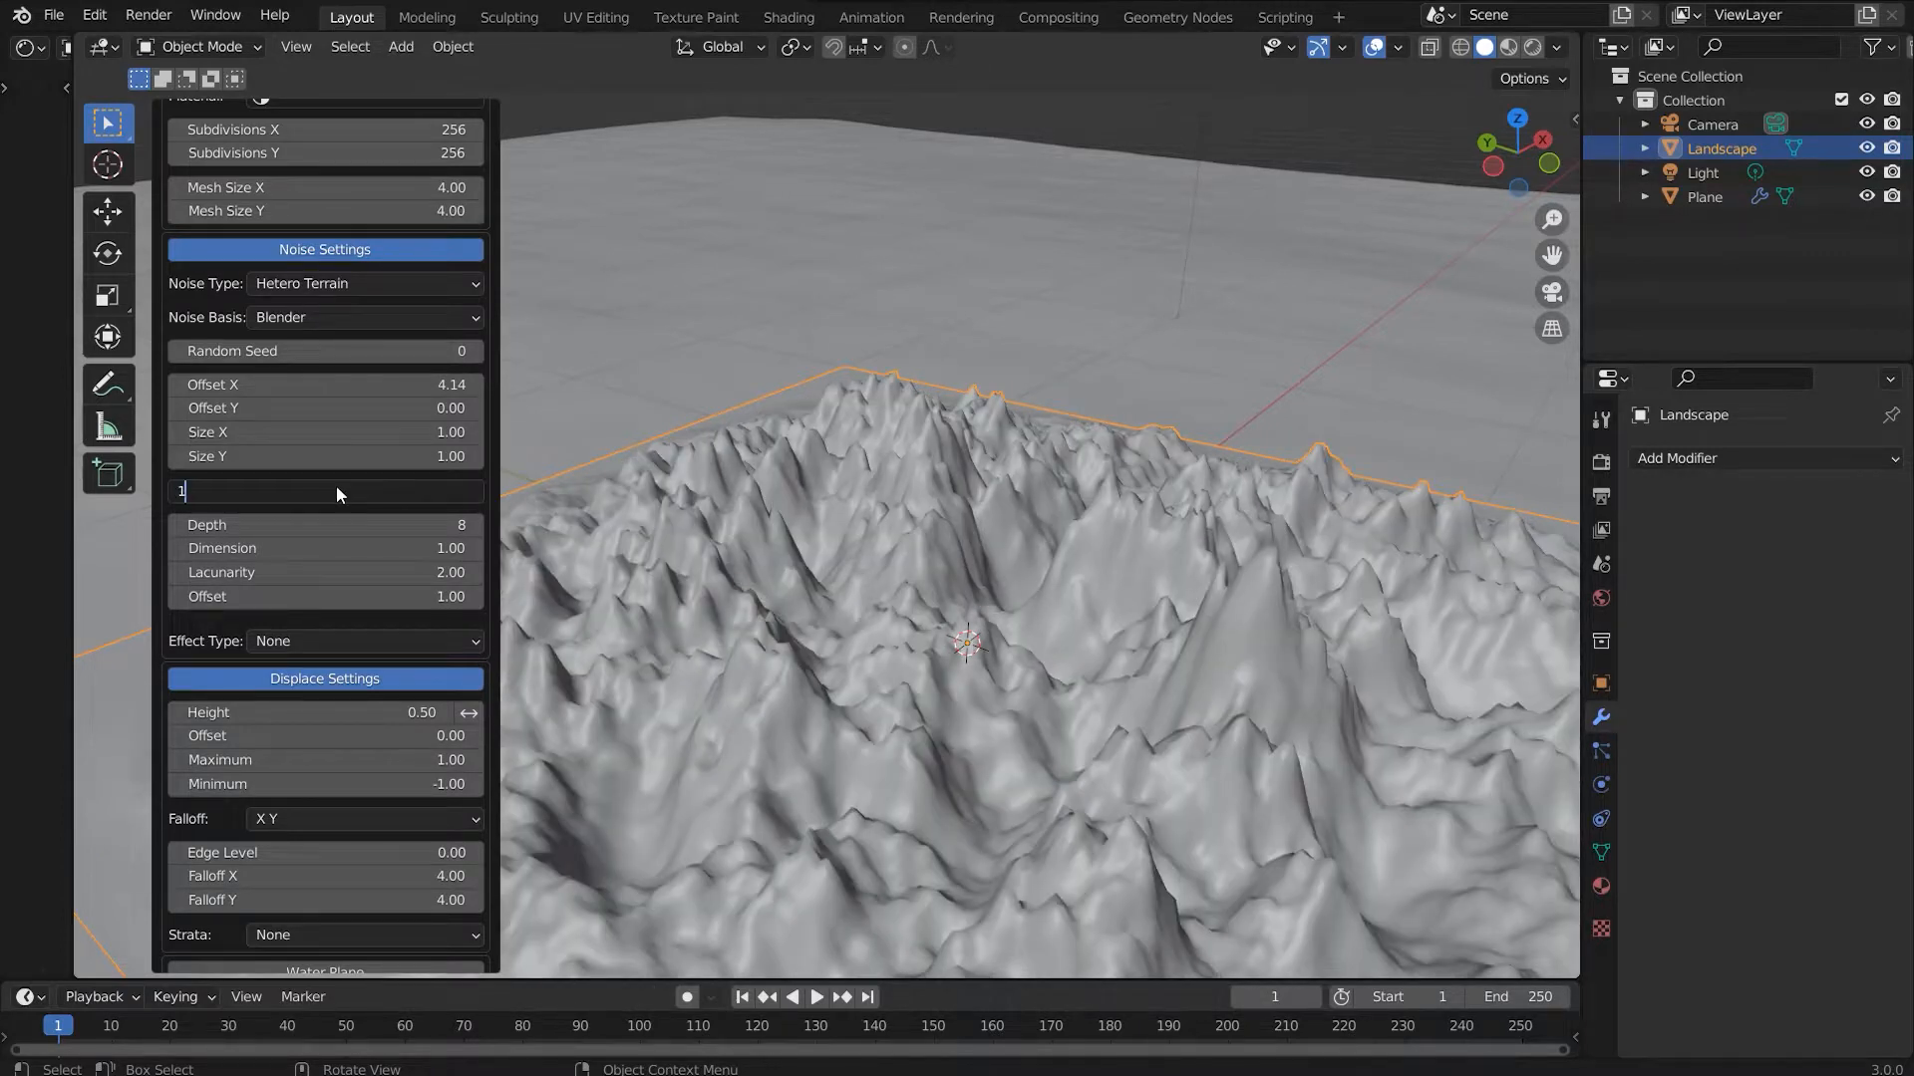
pyautogui.press('Return')
# Step: Test a taller displacement on the landscape, and set its Height to 0.7
pyautogui.scroll(-1, 249, 819)
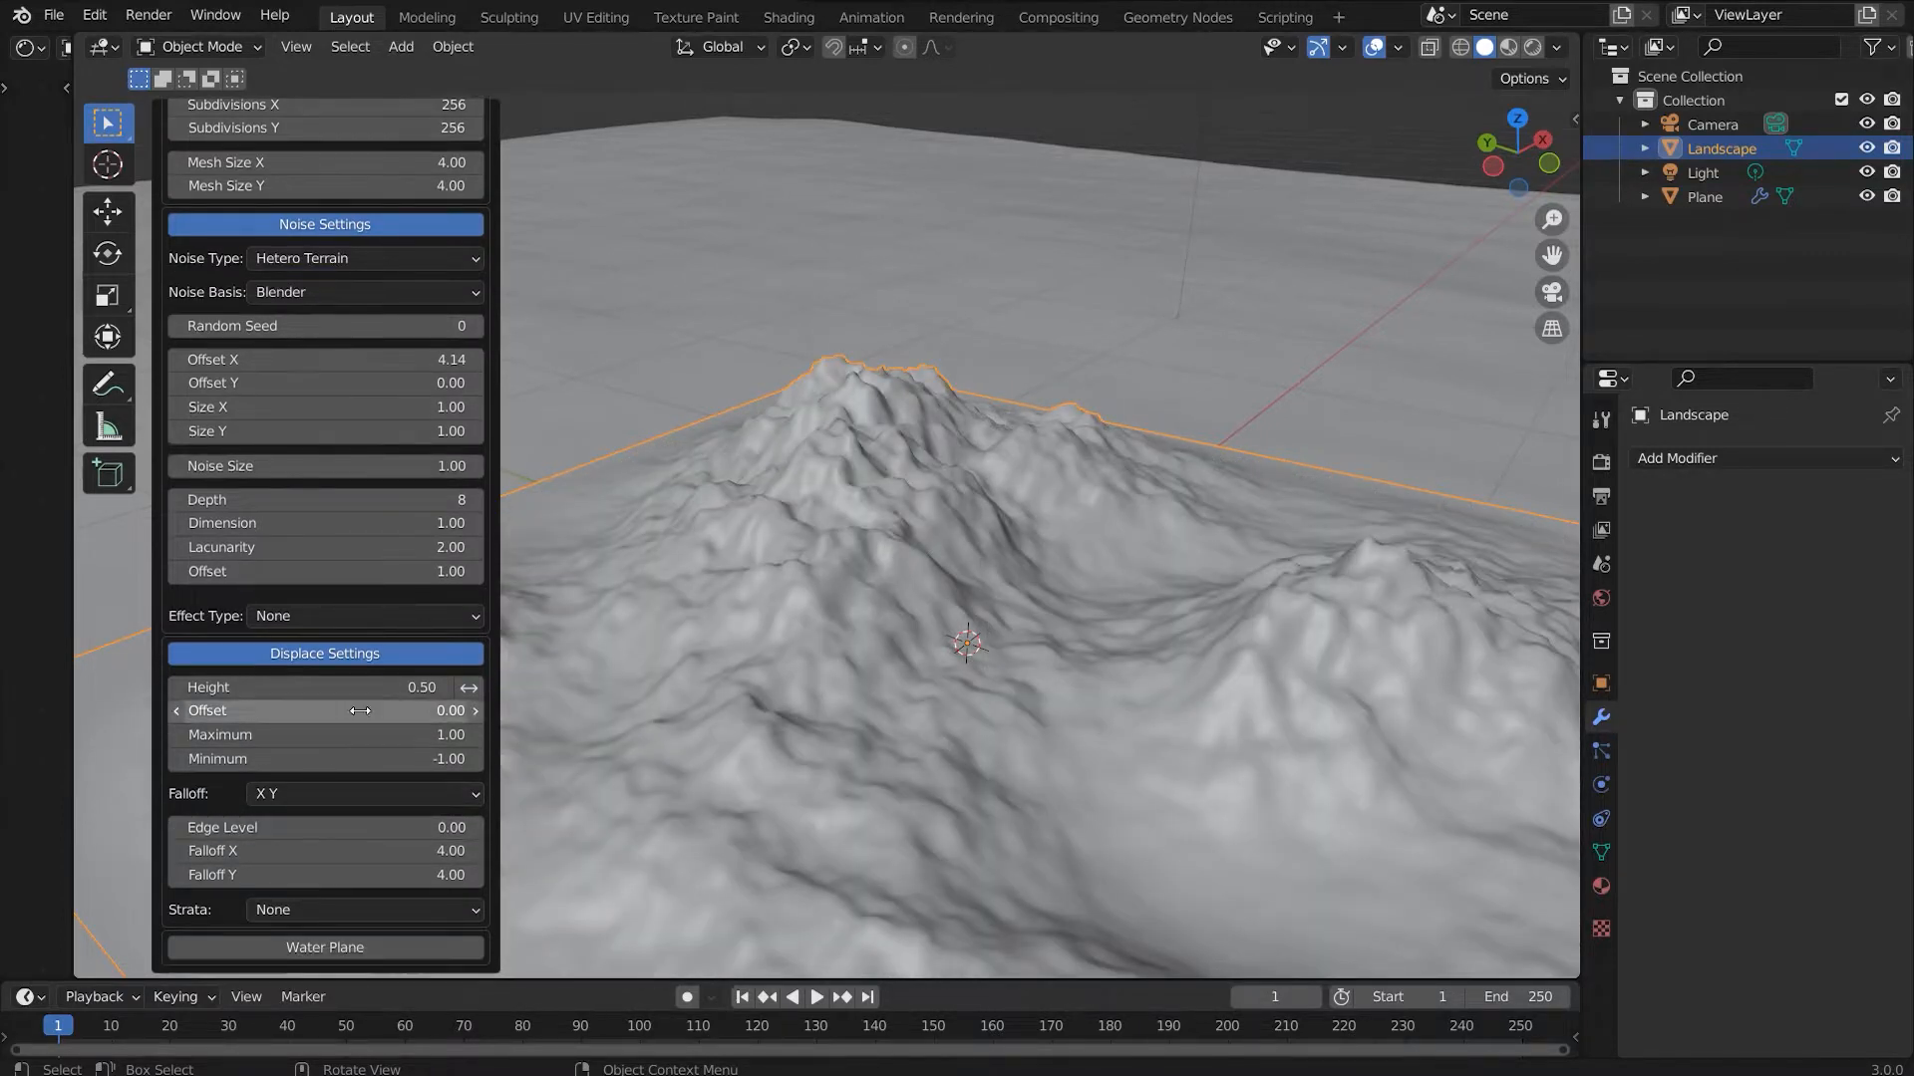
pyautogui.moveTo(468, 688); pyautogui.dragTo(481, 687)
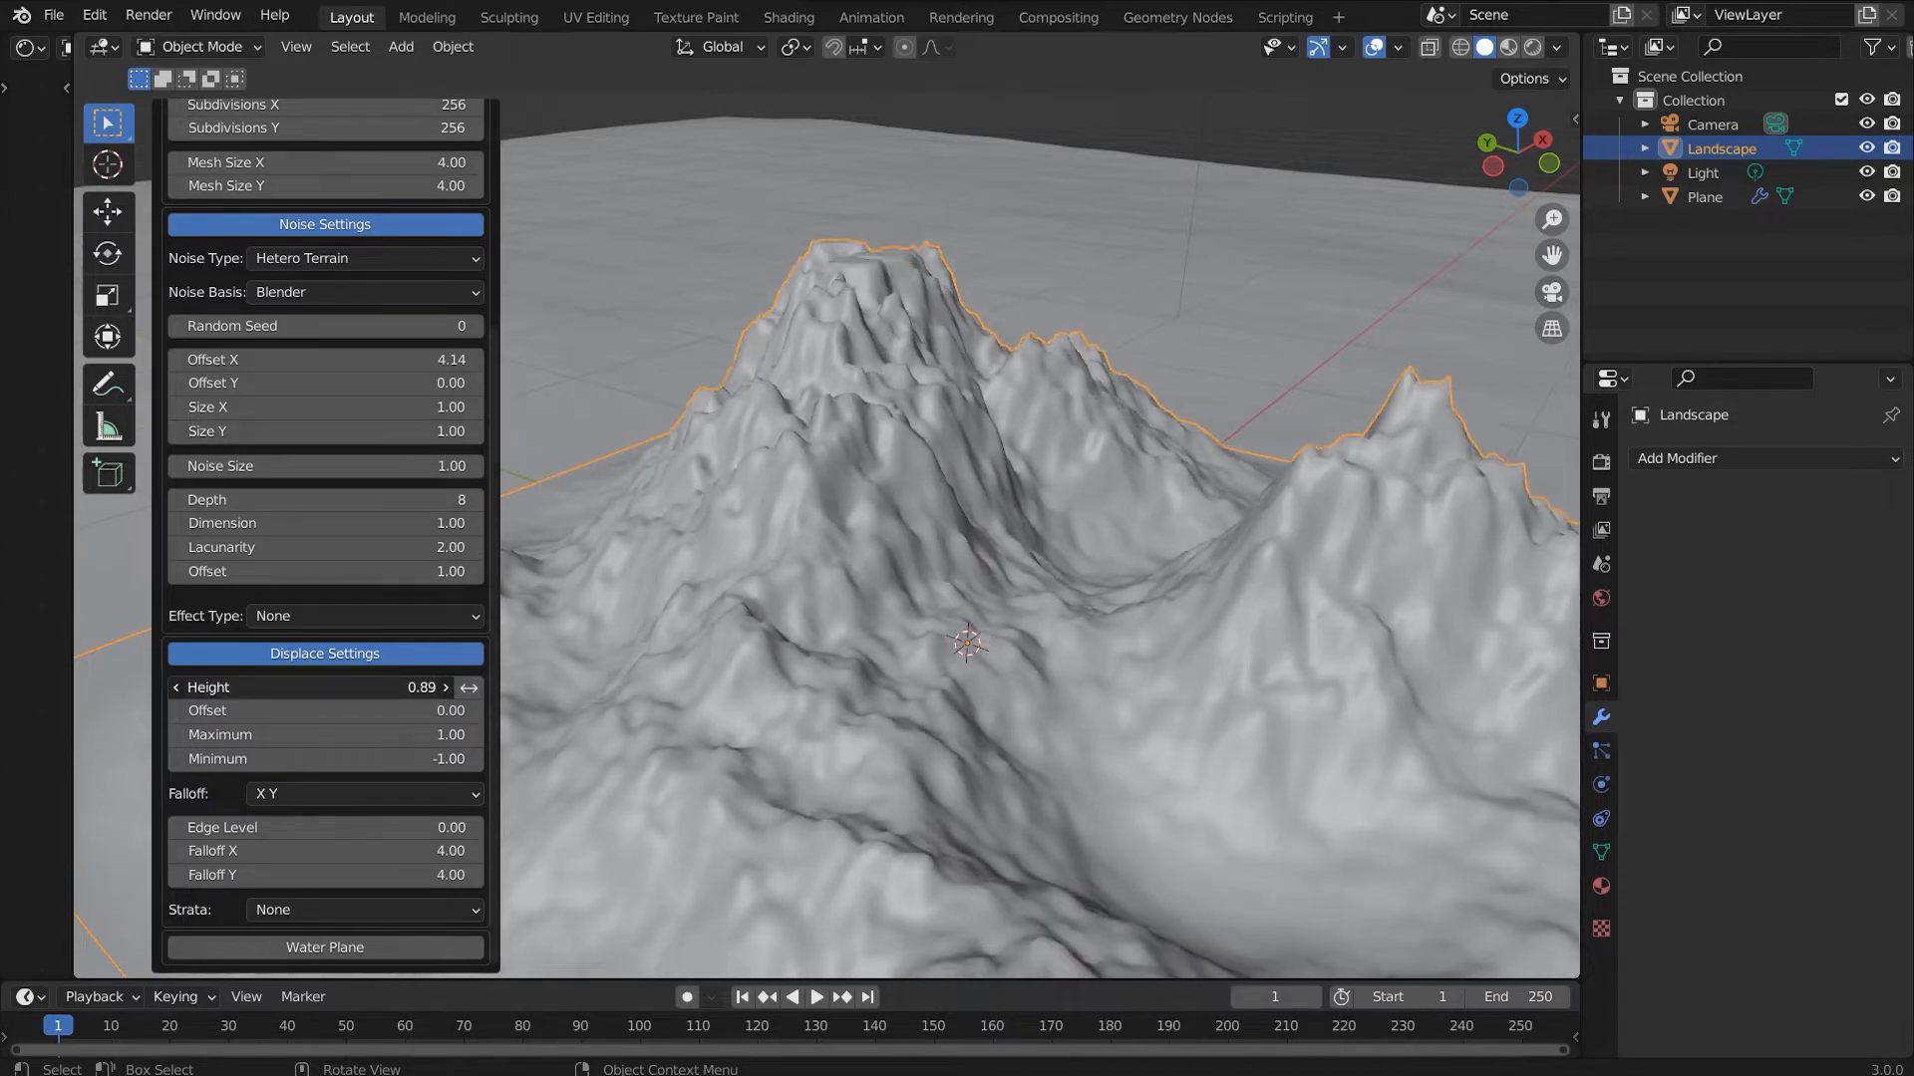
pyautogui.click(383, 694)
pyautogui.press('BackSpace')
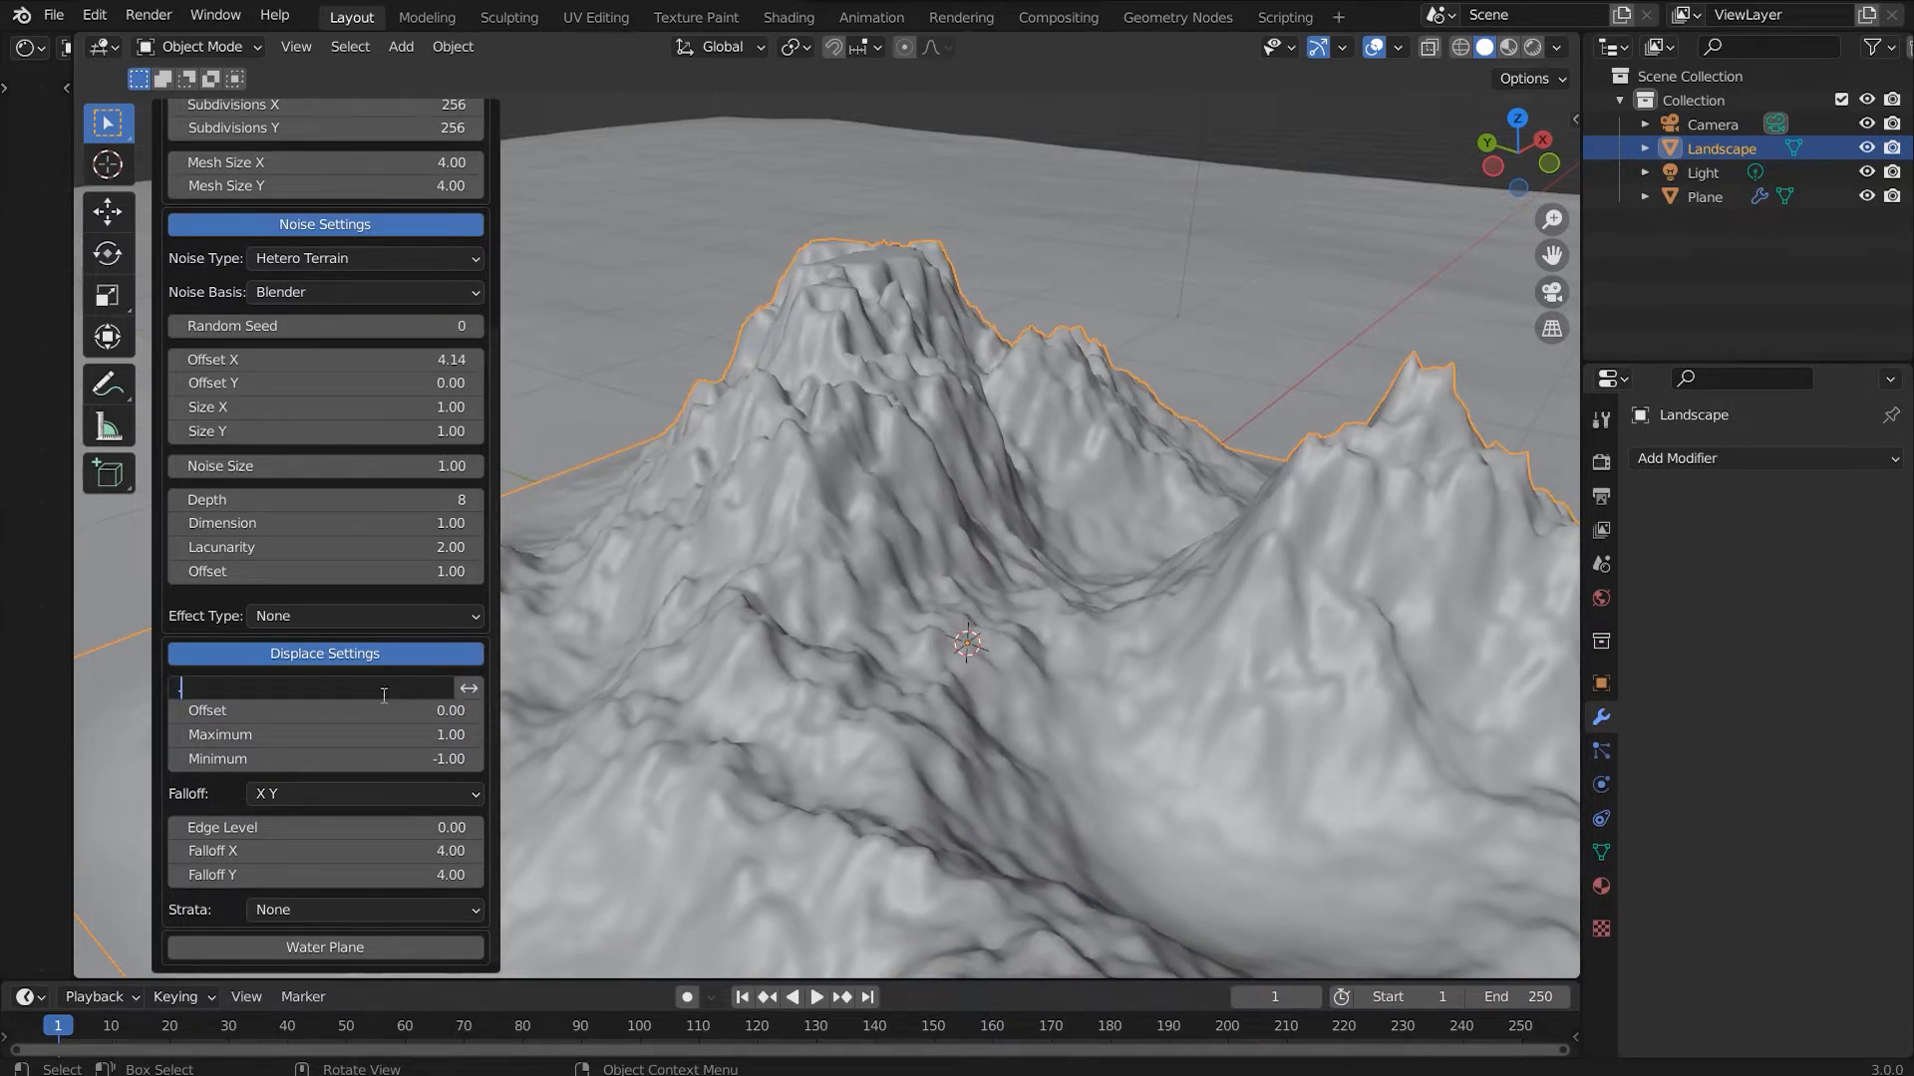
pyautogui.write('.7')
pyautogui.press('Return')
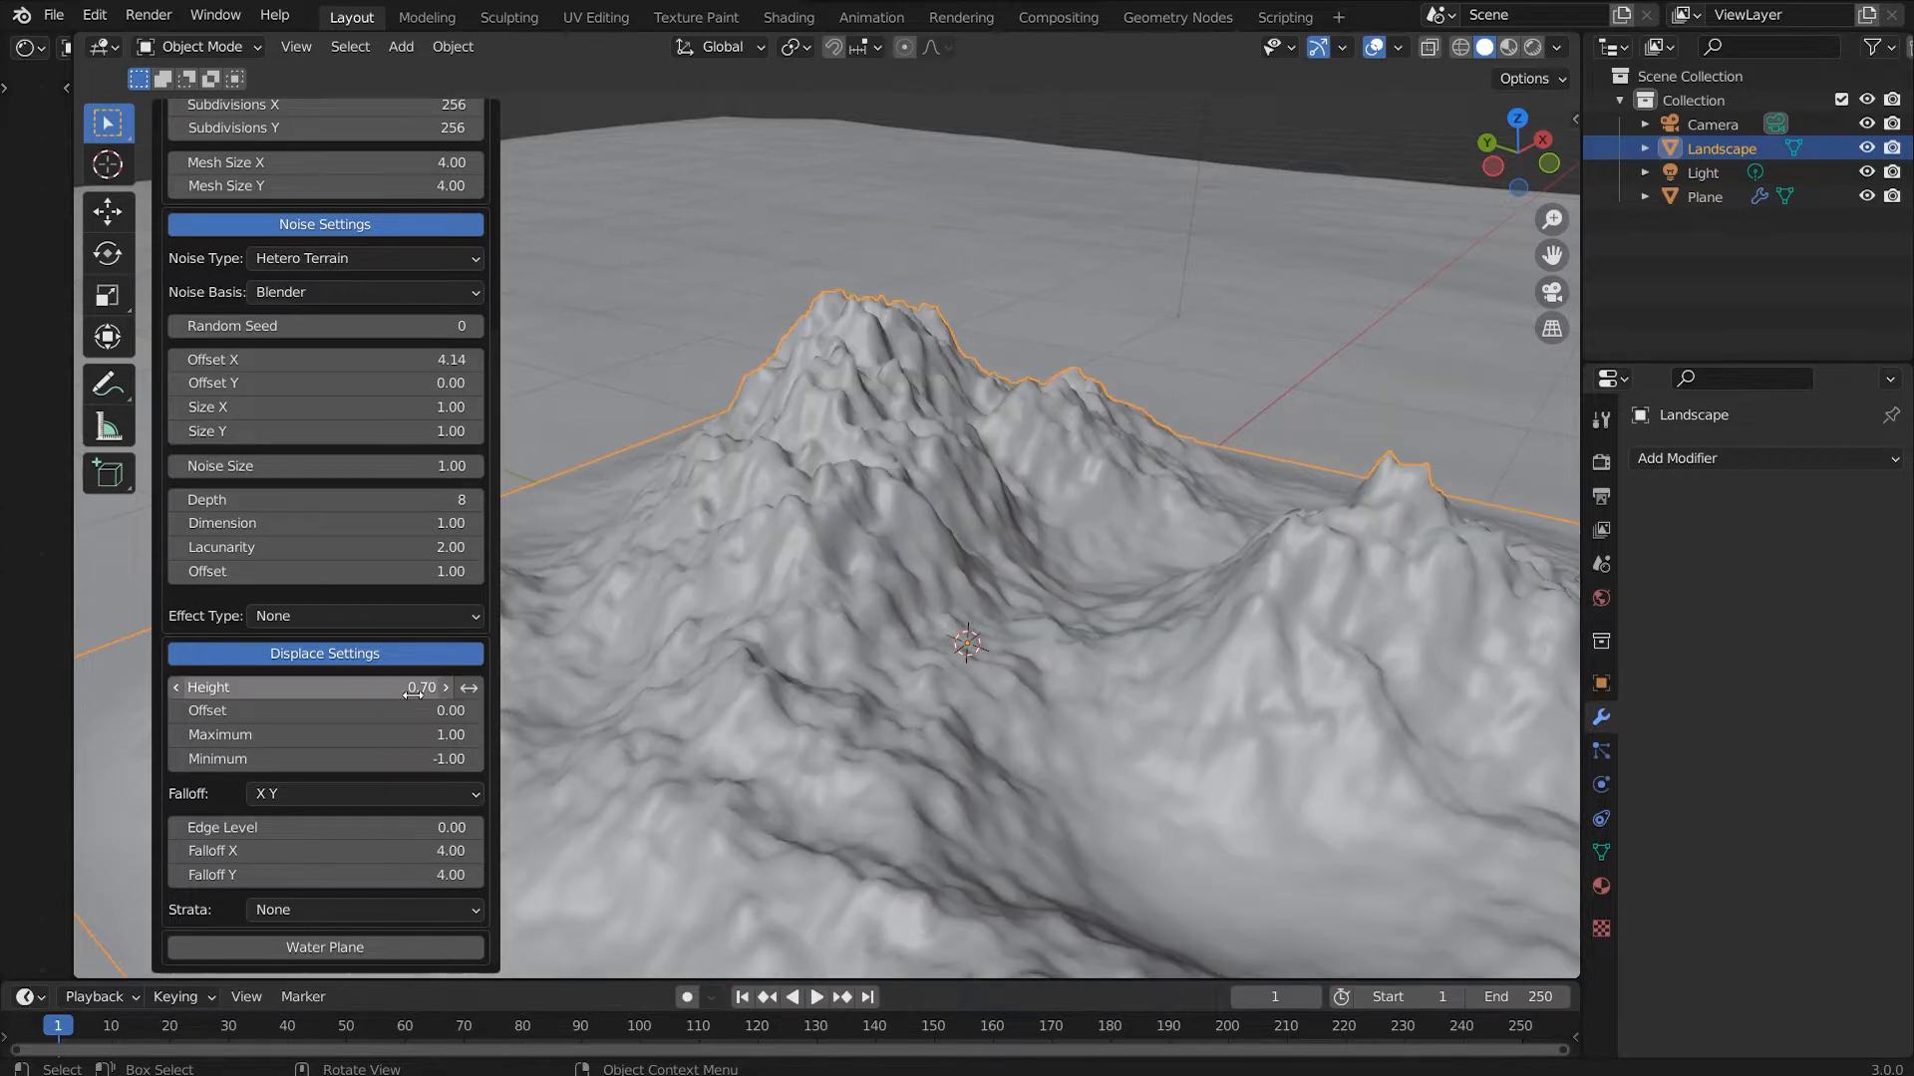
# Step: Set the landscape's displacement Height to 0.6 in its creation settings
pyautogui.scroll(2, 356, 605)
pyautogui.scroll(2, 353, 667)
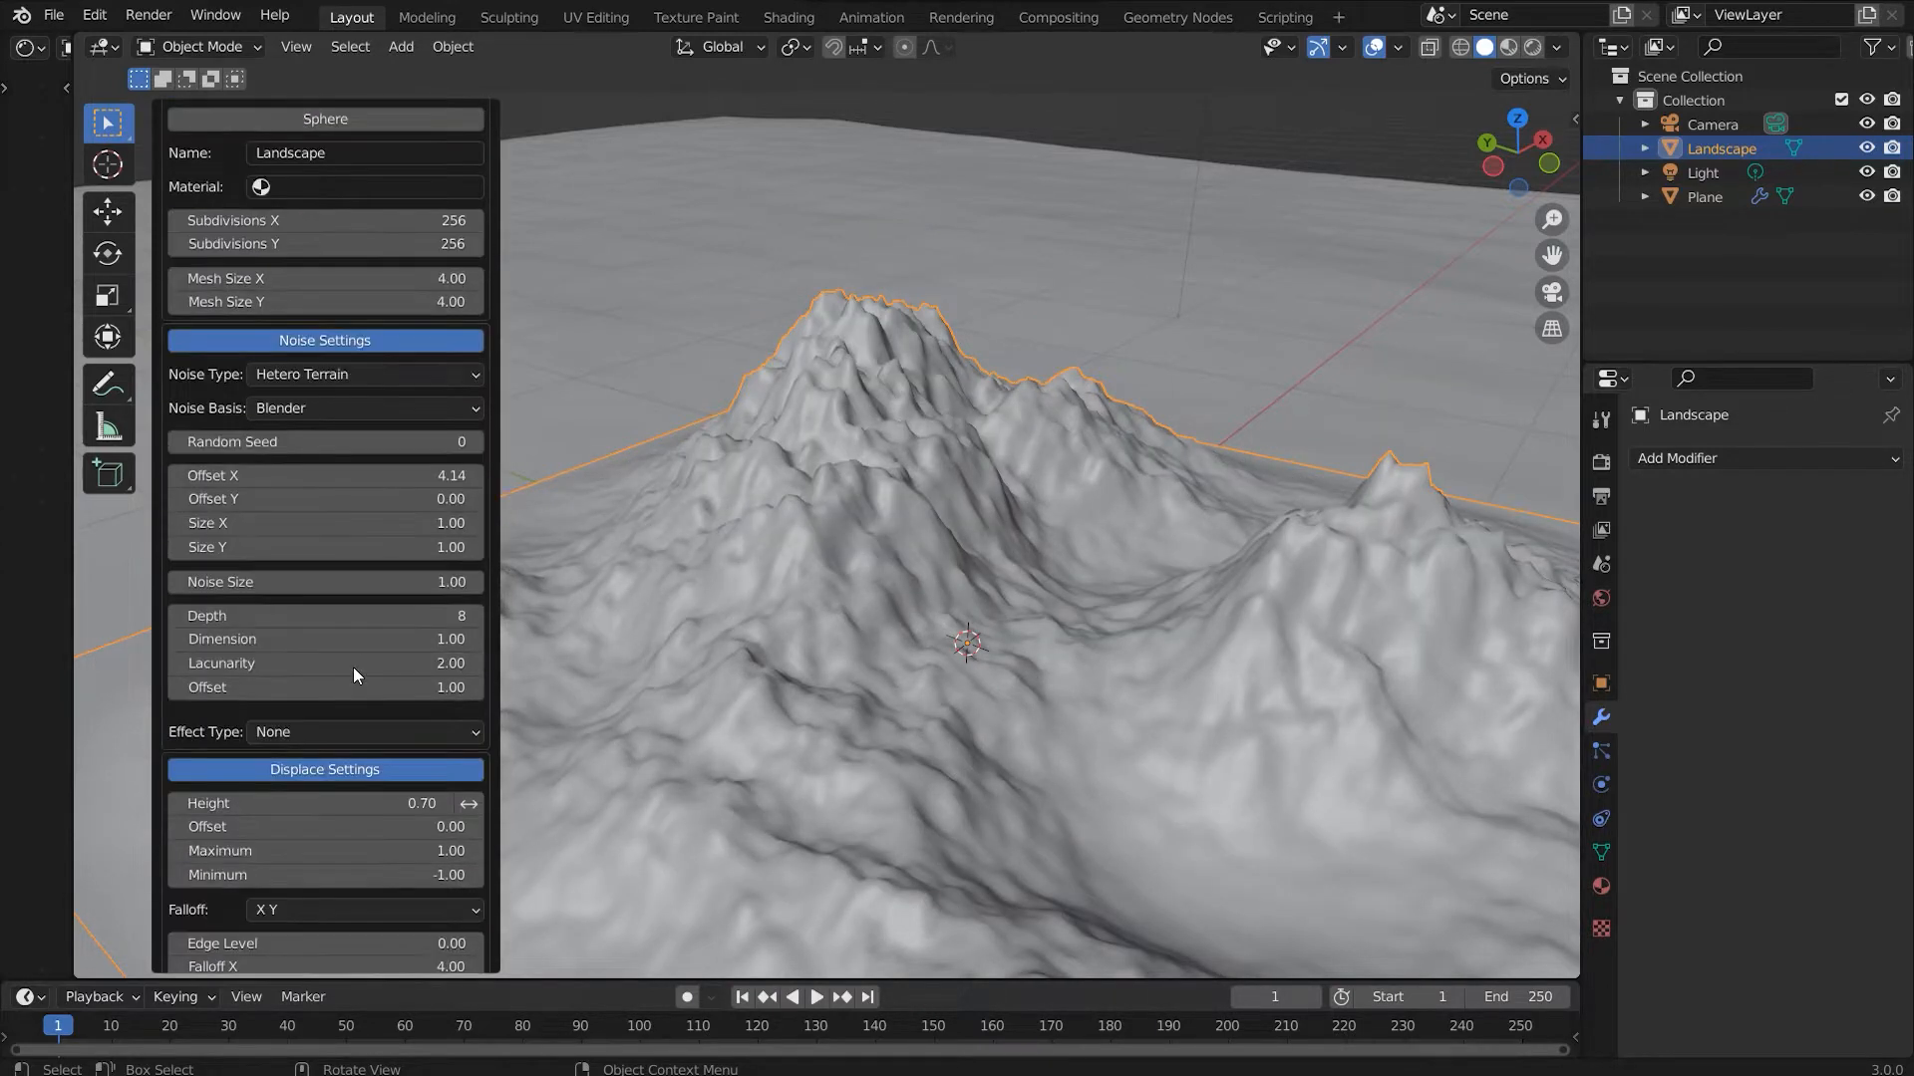
pyautogui.click(385, 766)
pyautogui.write('.5')
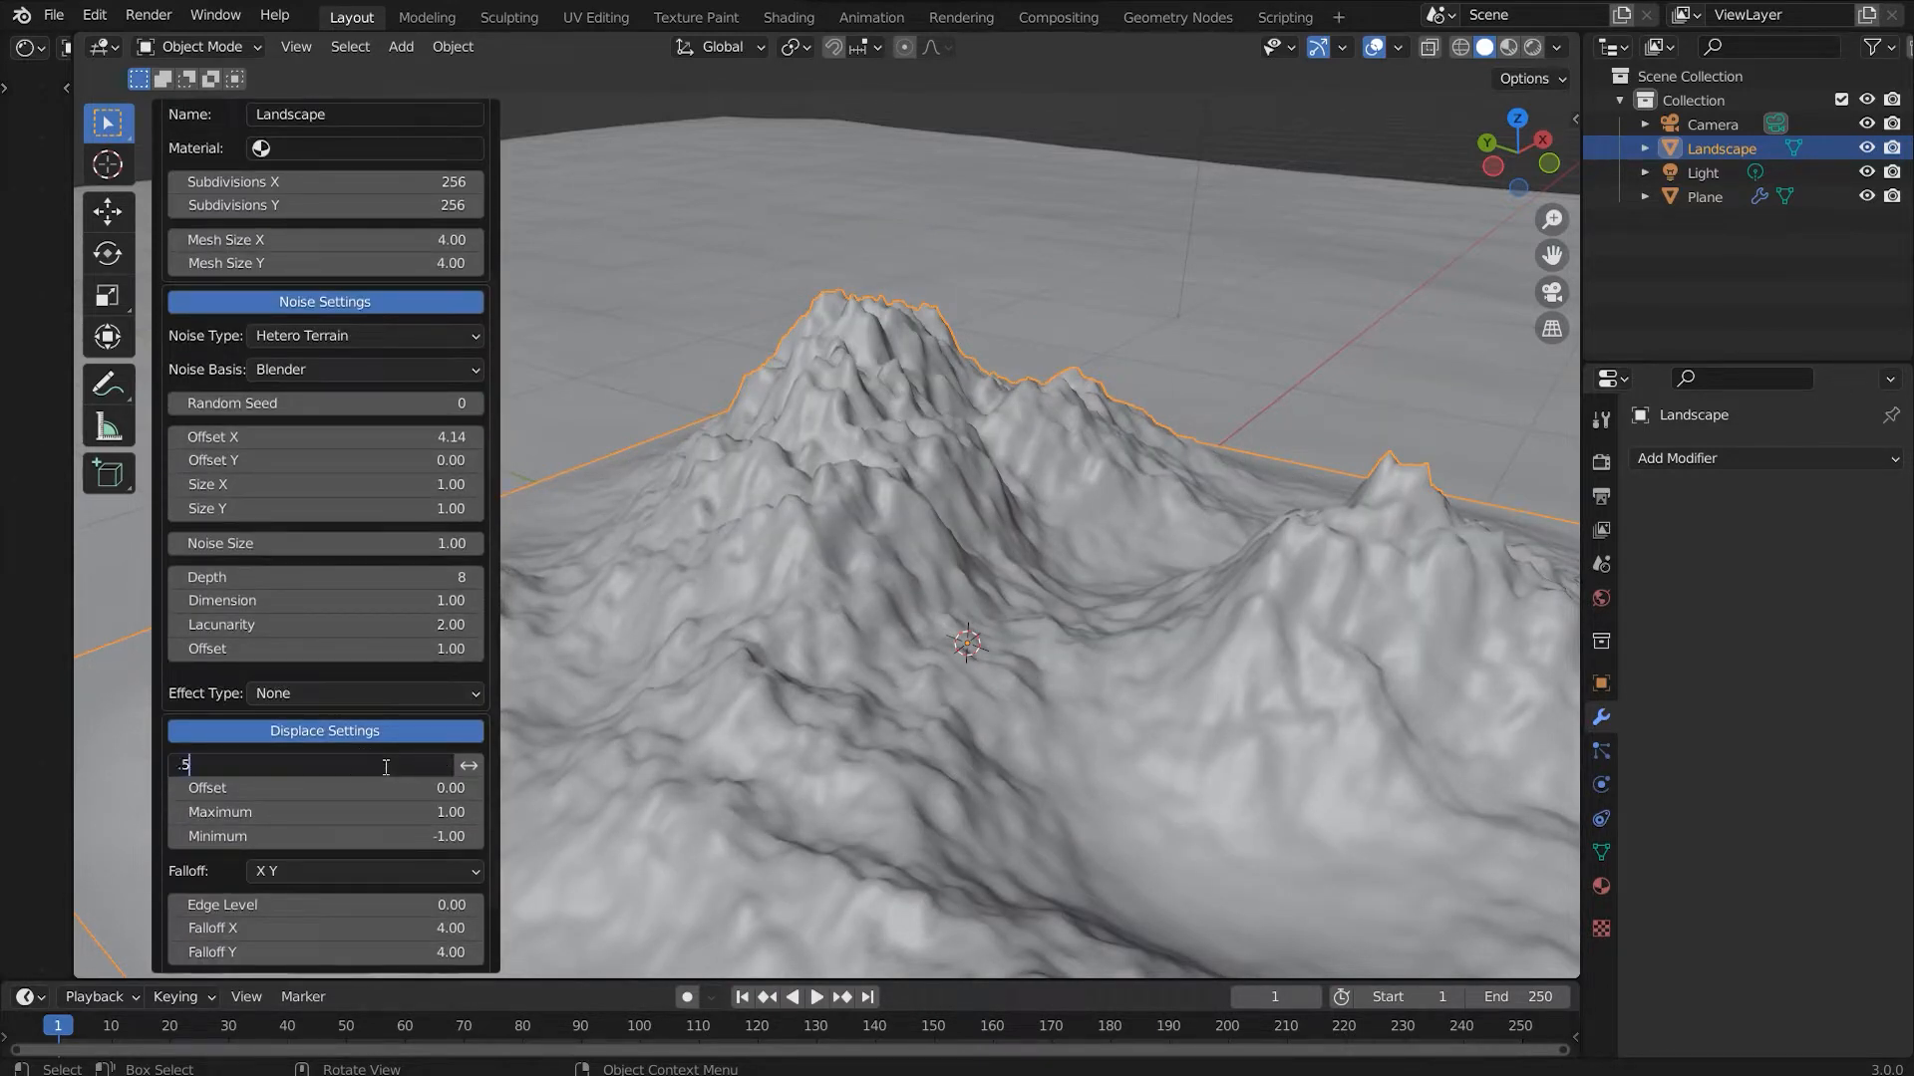
pyautogui.write('.6')
pyautogui.press('Return')
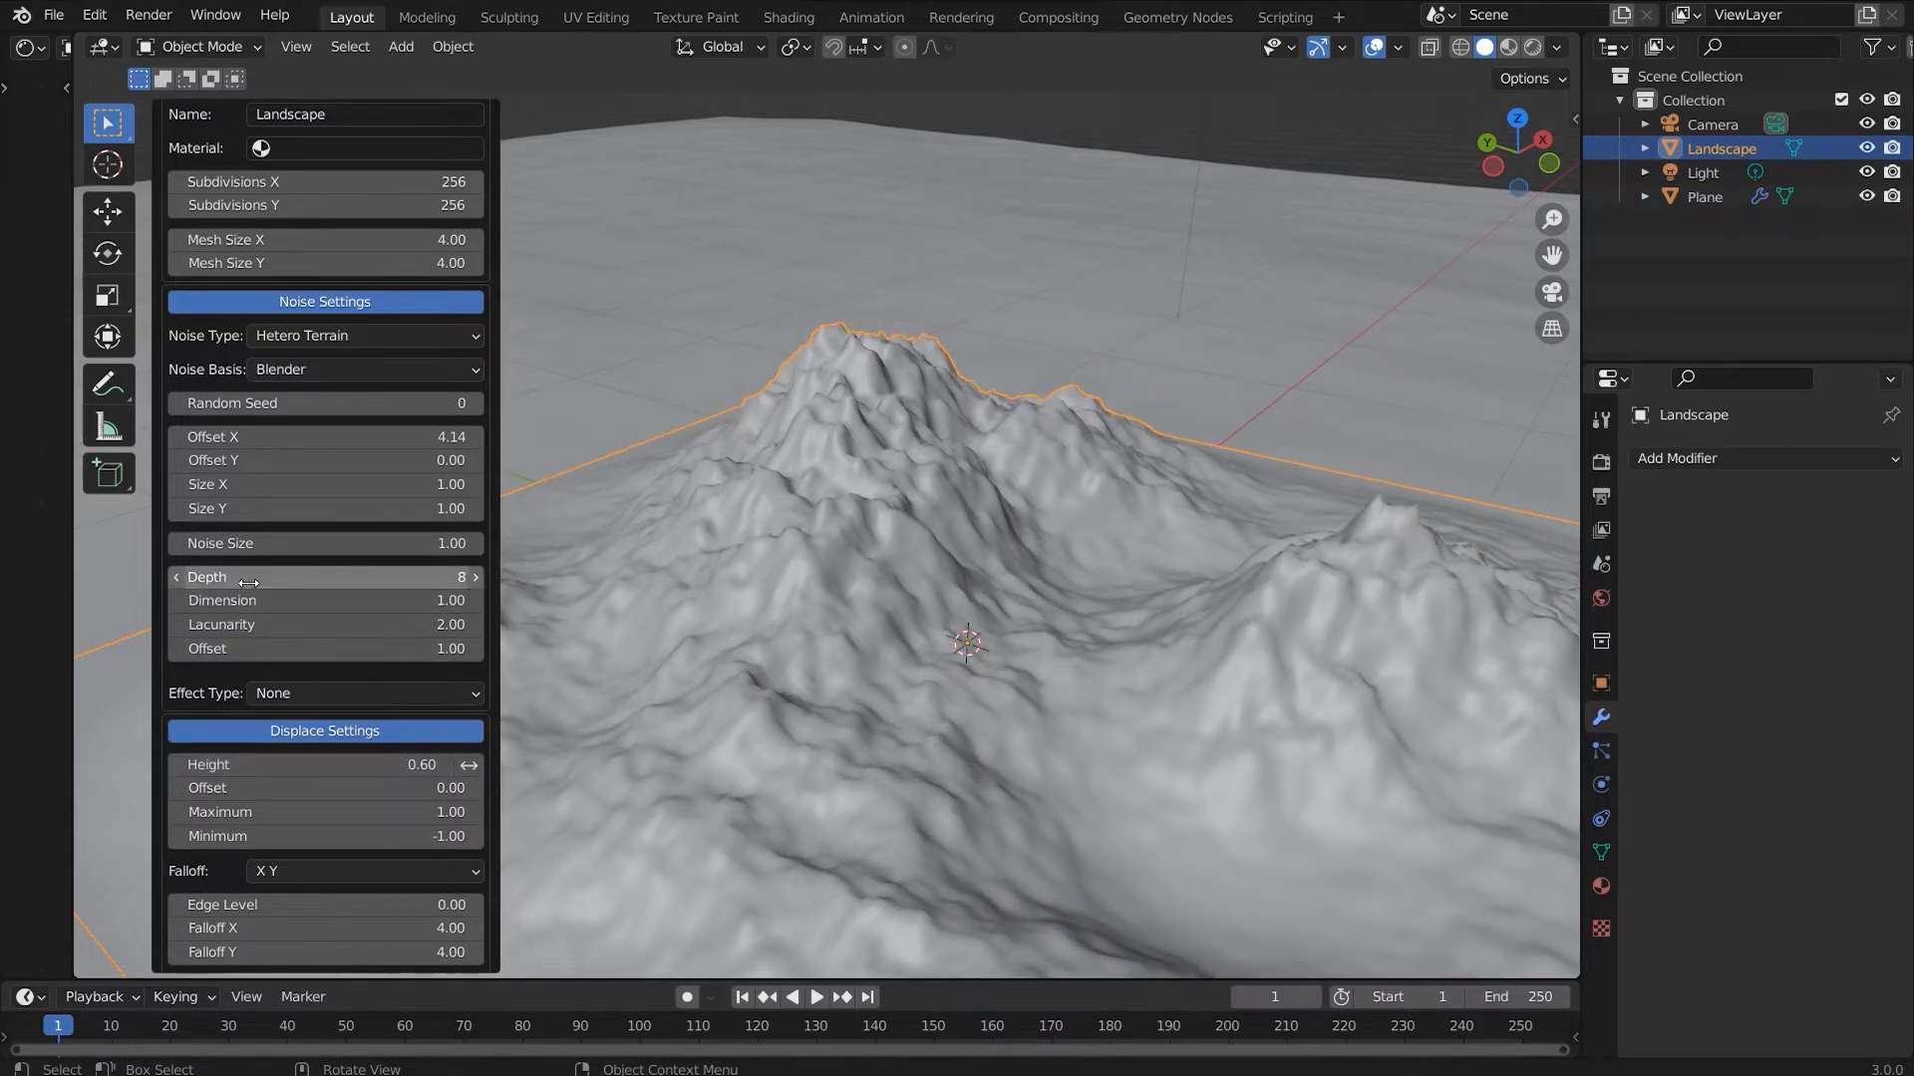
pyautogui.scroll(-2, 262, 648)
pyautogui.scroll(5, 268, 720)
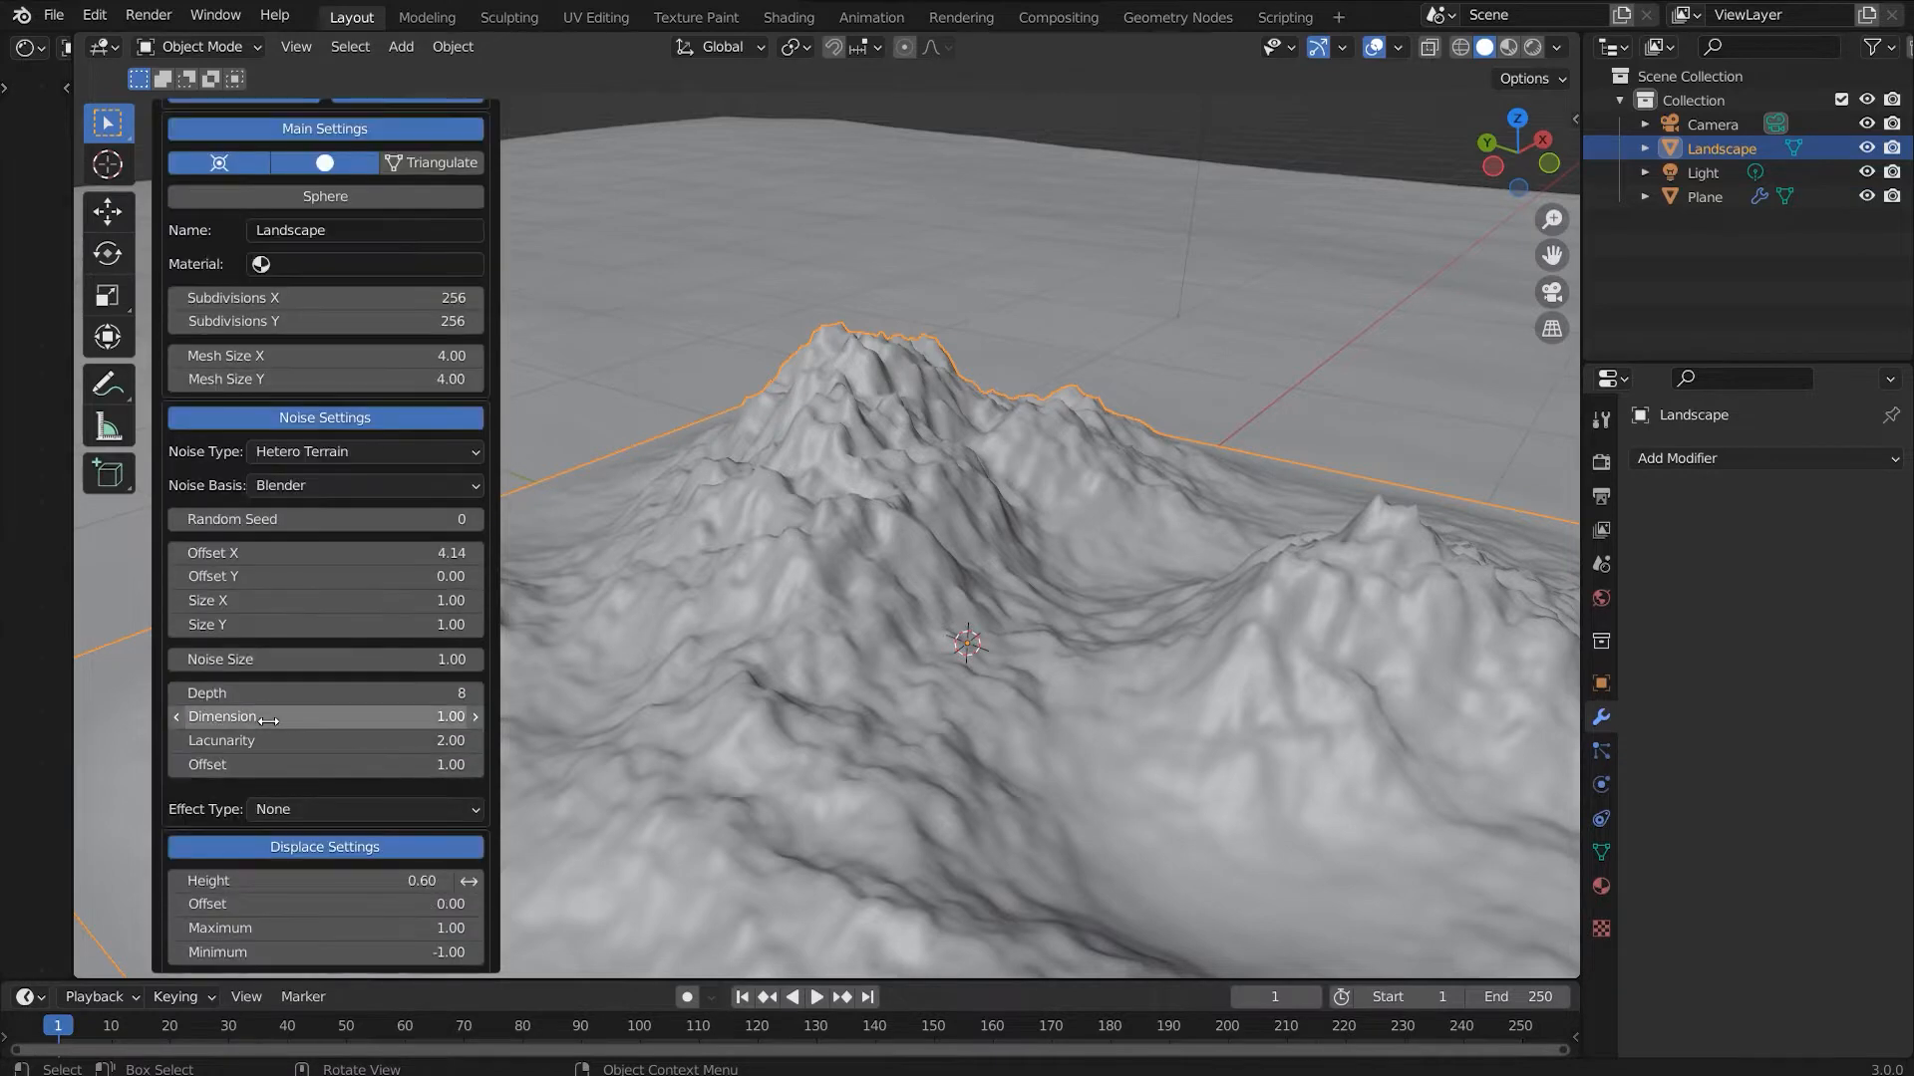
pyautogui.scroll(3, 268, 721)
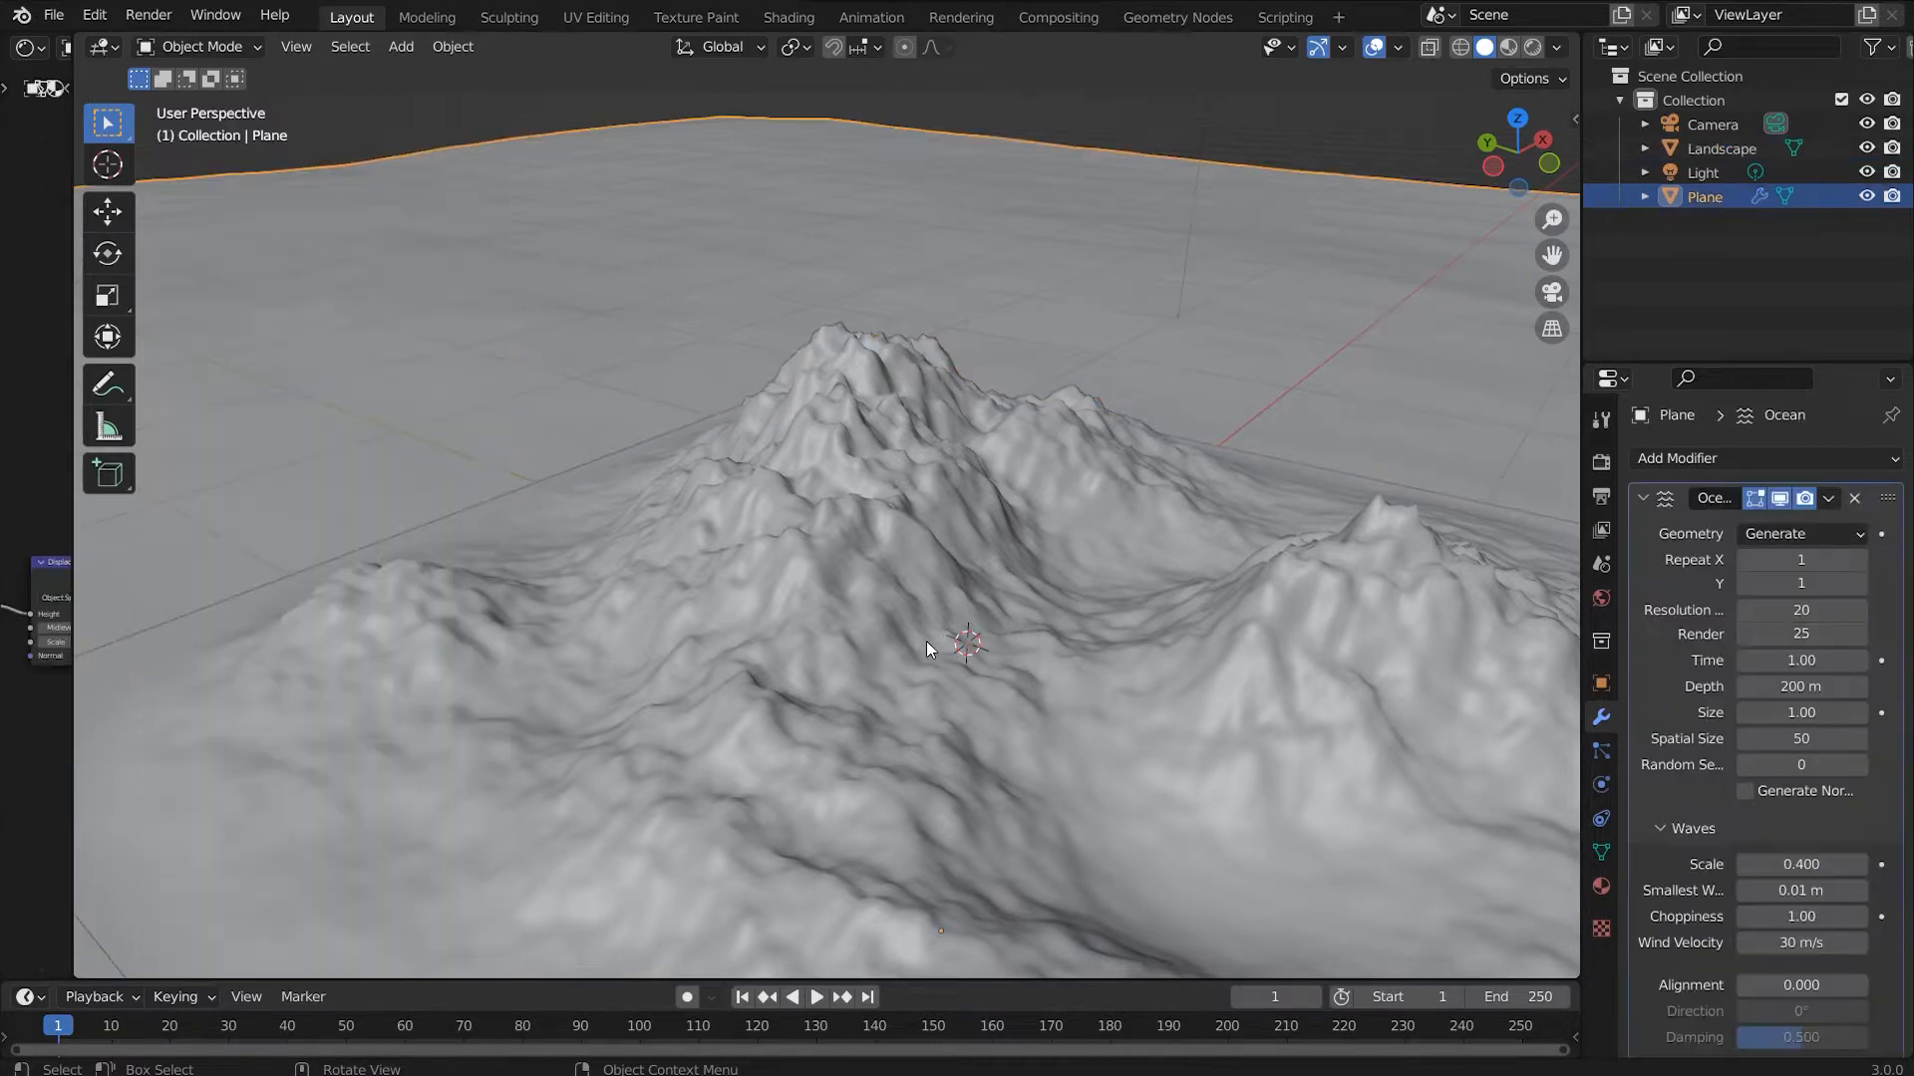
# Step: Unwrap the UVs of the landscape's entire mesh, and return to Object Mode
pyautogui.scroll(-5, 924, 642)
pyautogui.moveTo(848, 648); pyautogui.dragTo(925, 628, button='middle')
pyautogui.scroll(2, 909, 625)
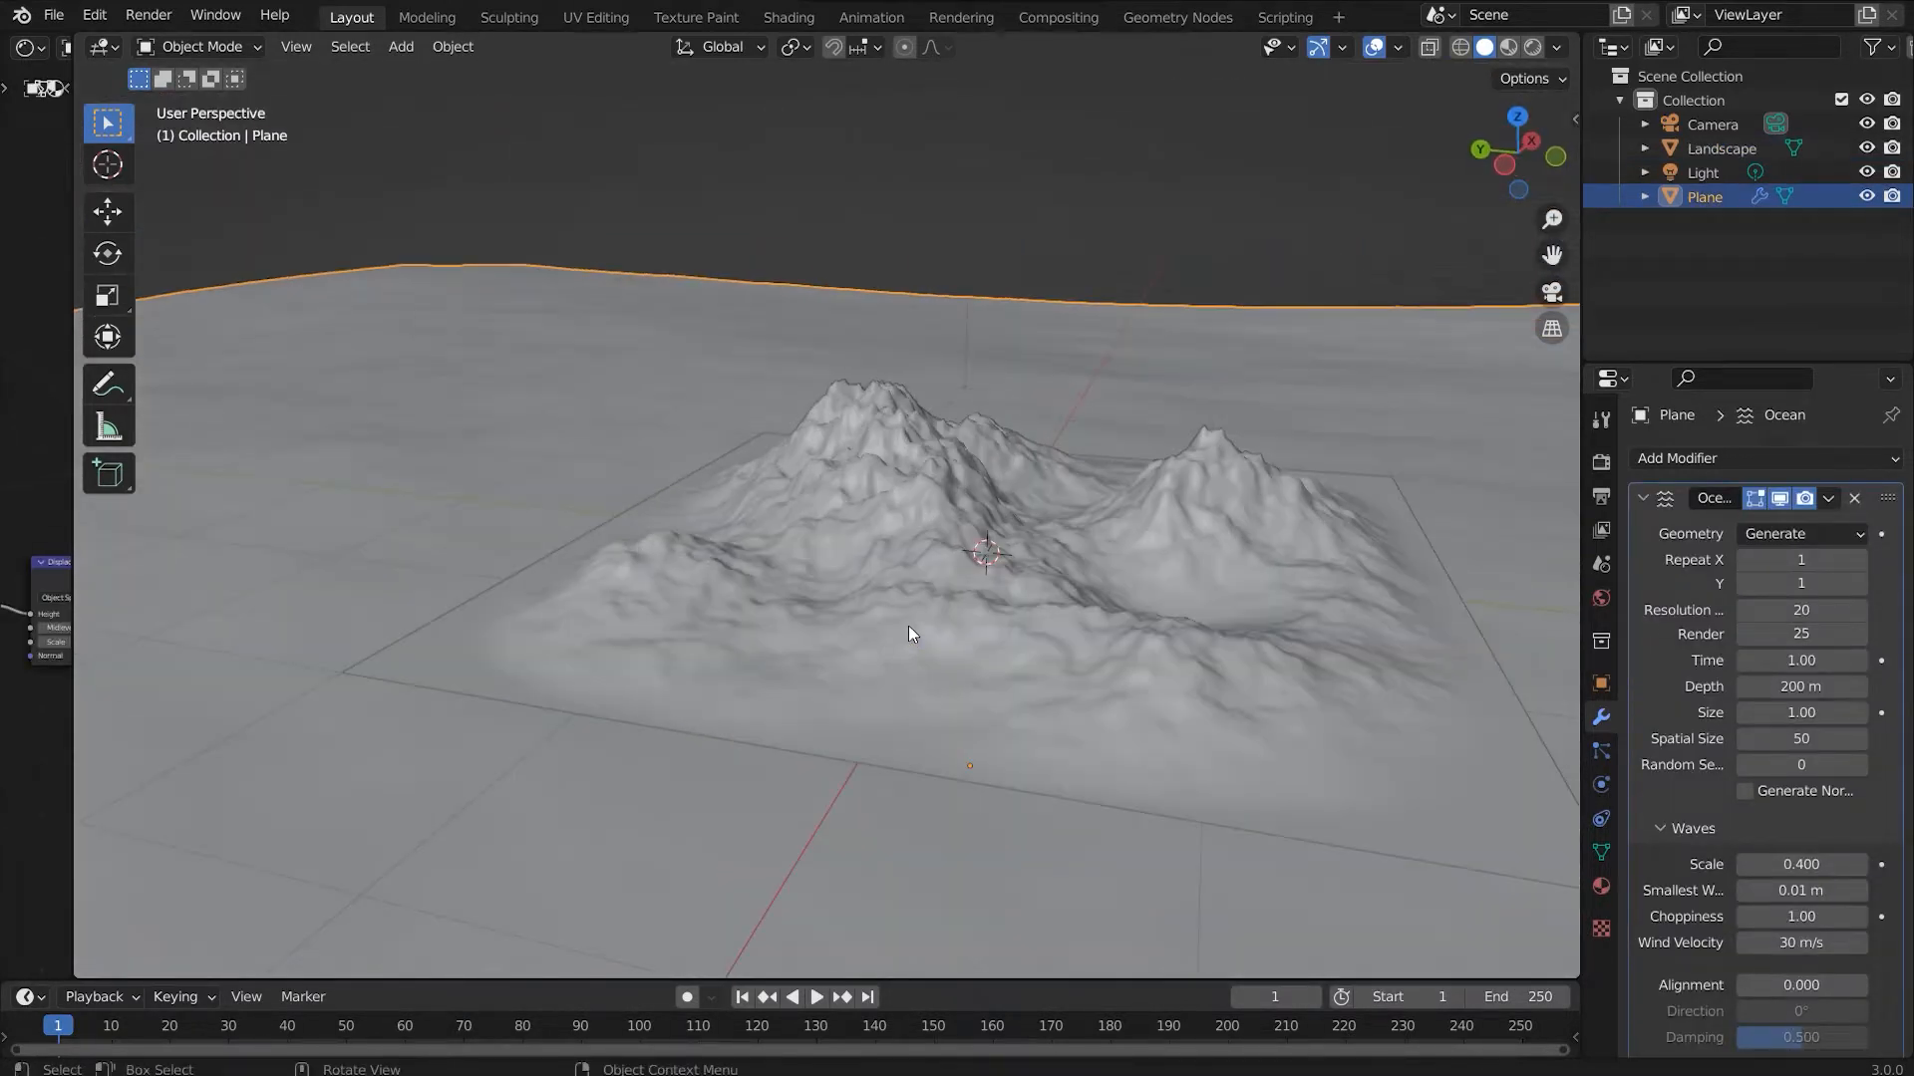
pyautogui.scroll(-2, 909, 625)
pyautogui.click(859, 502)
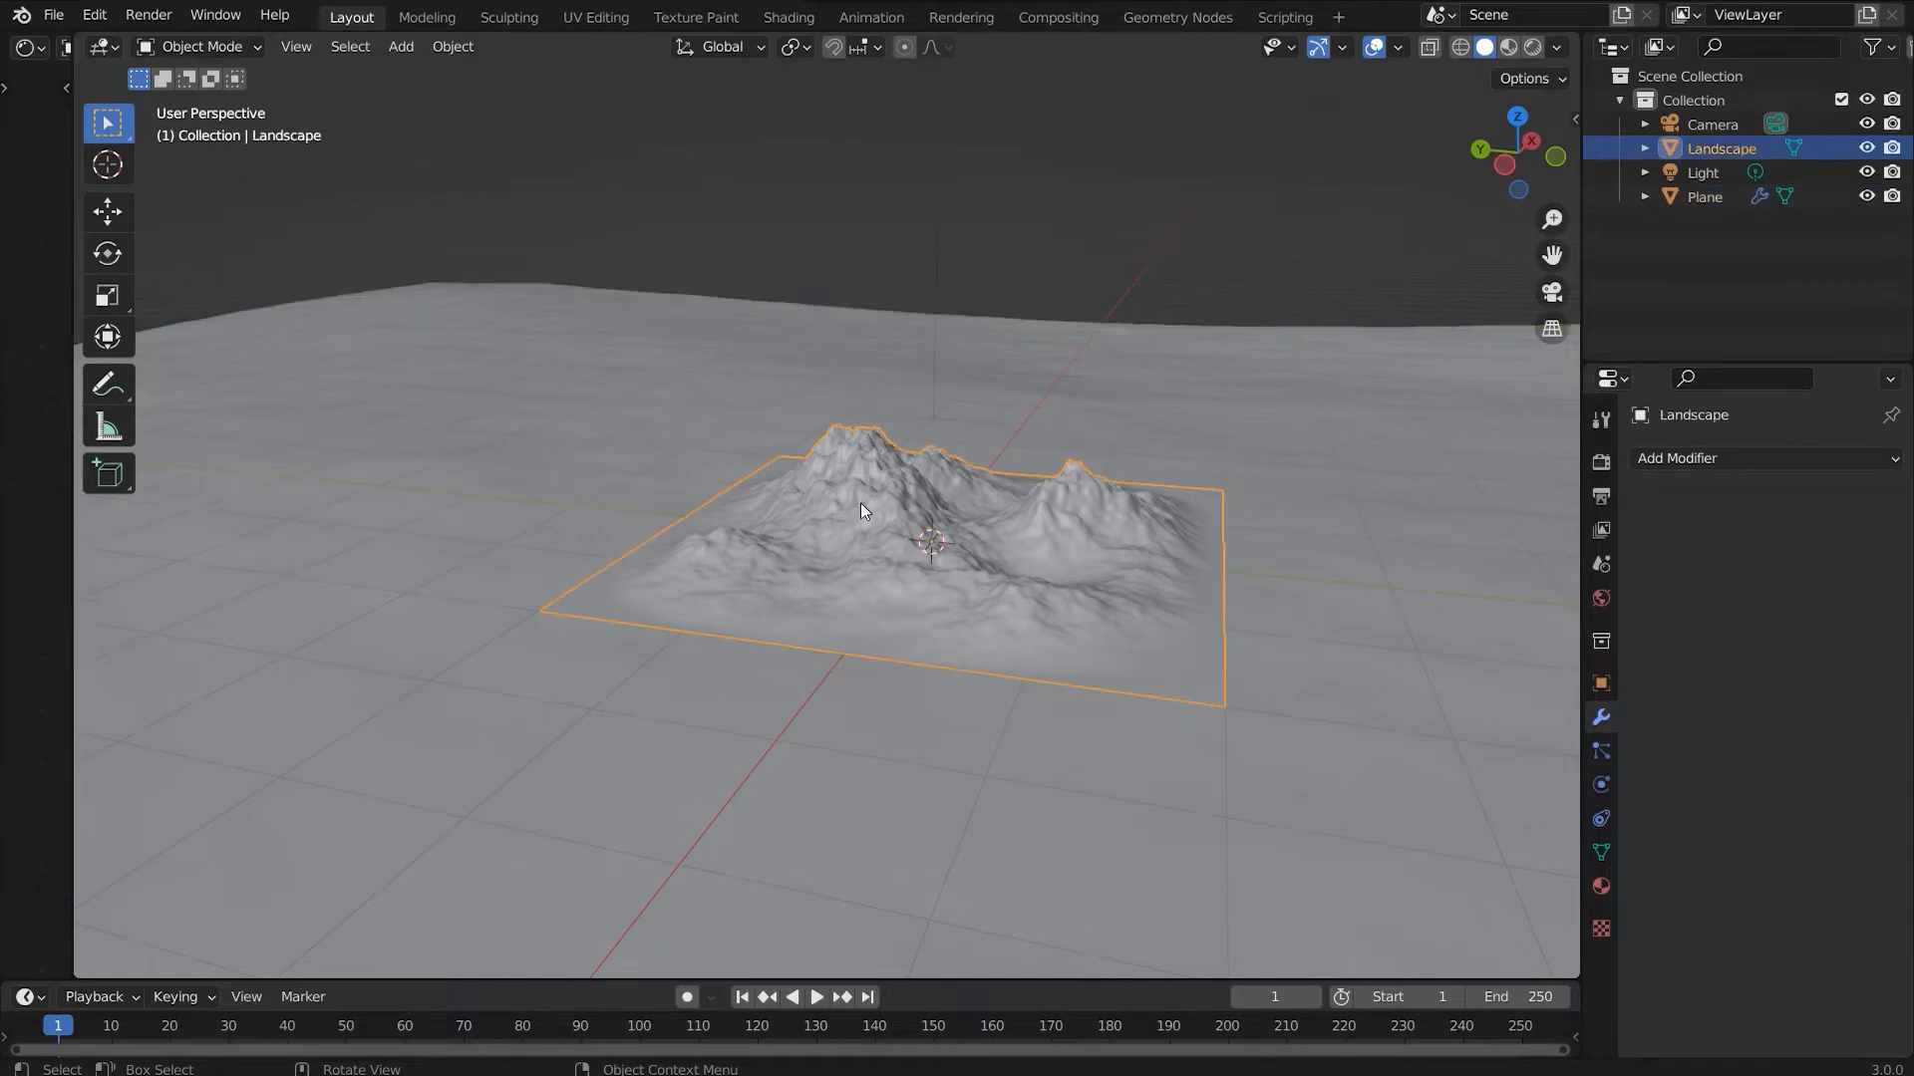
pyautogui.press('Tab')
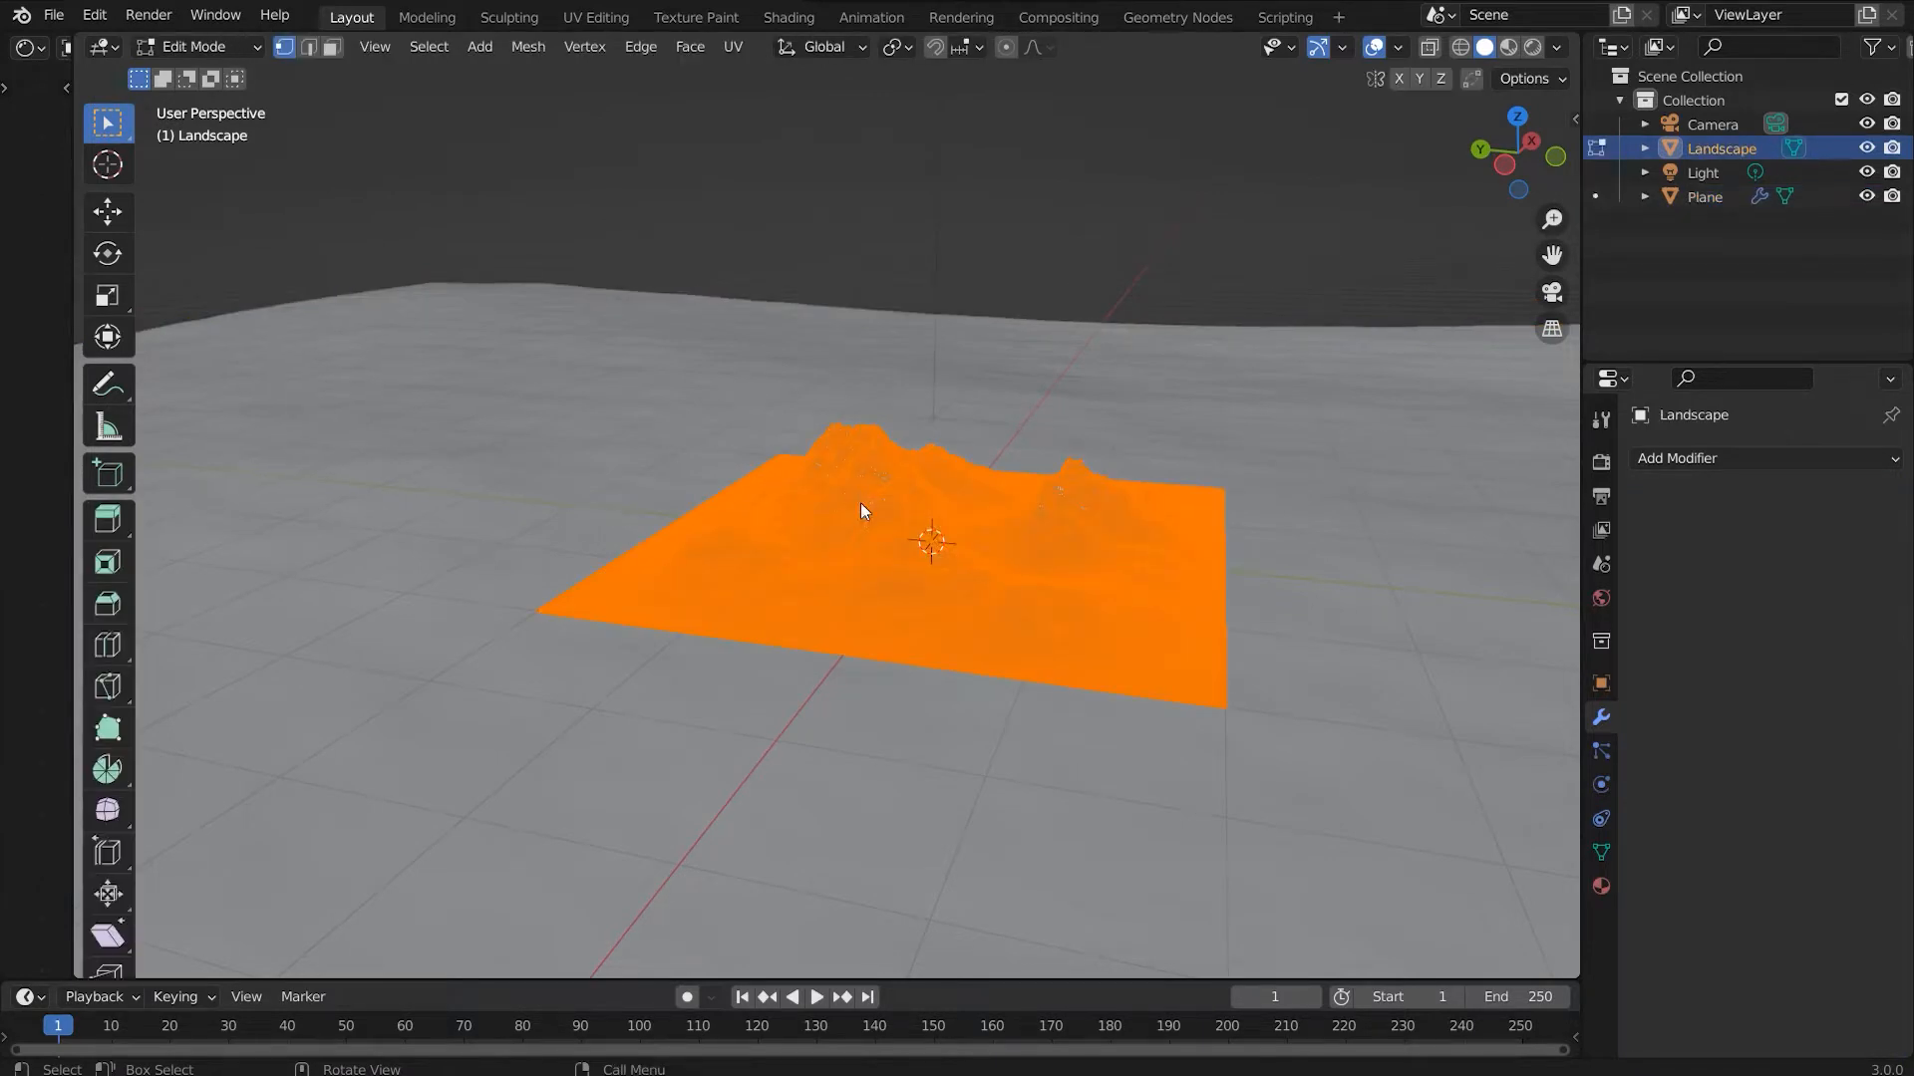
pyautogui.press('u')
pyautogui.click(859, 504)
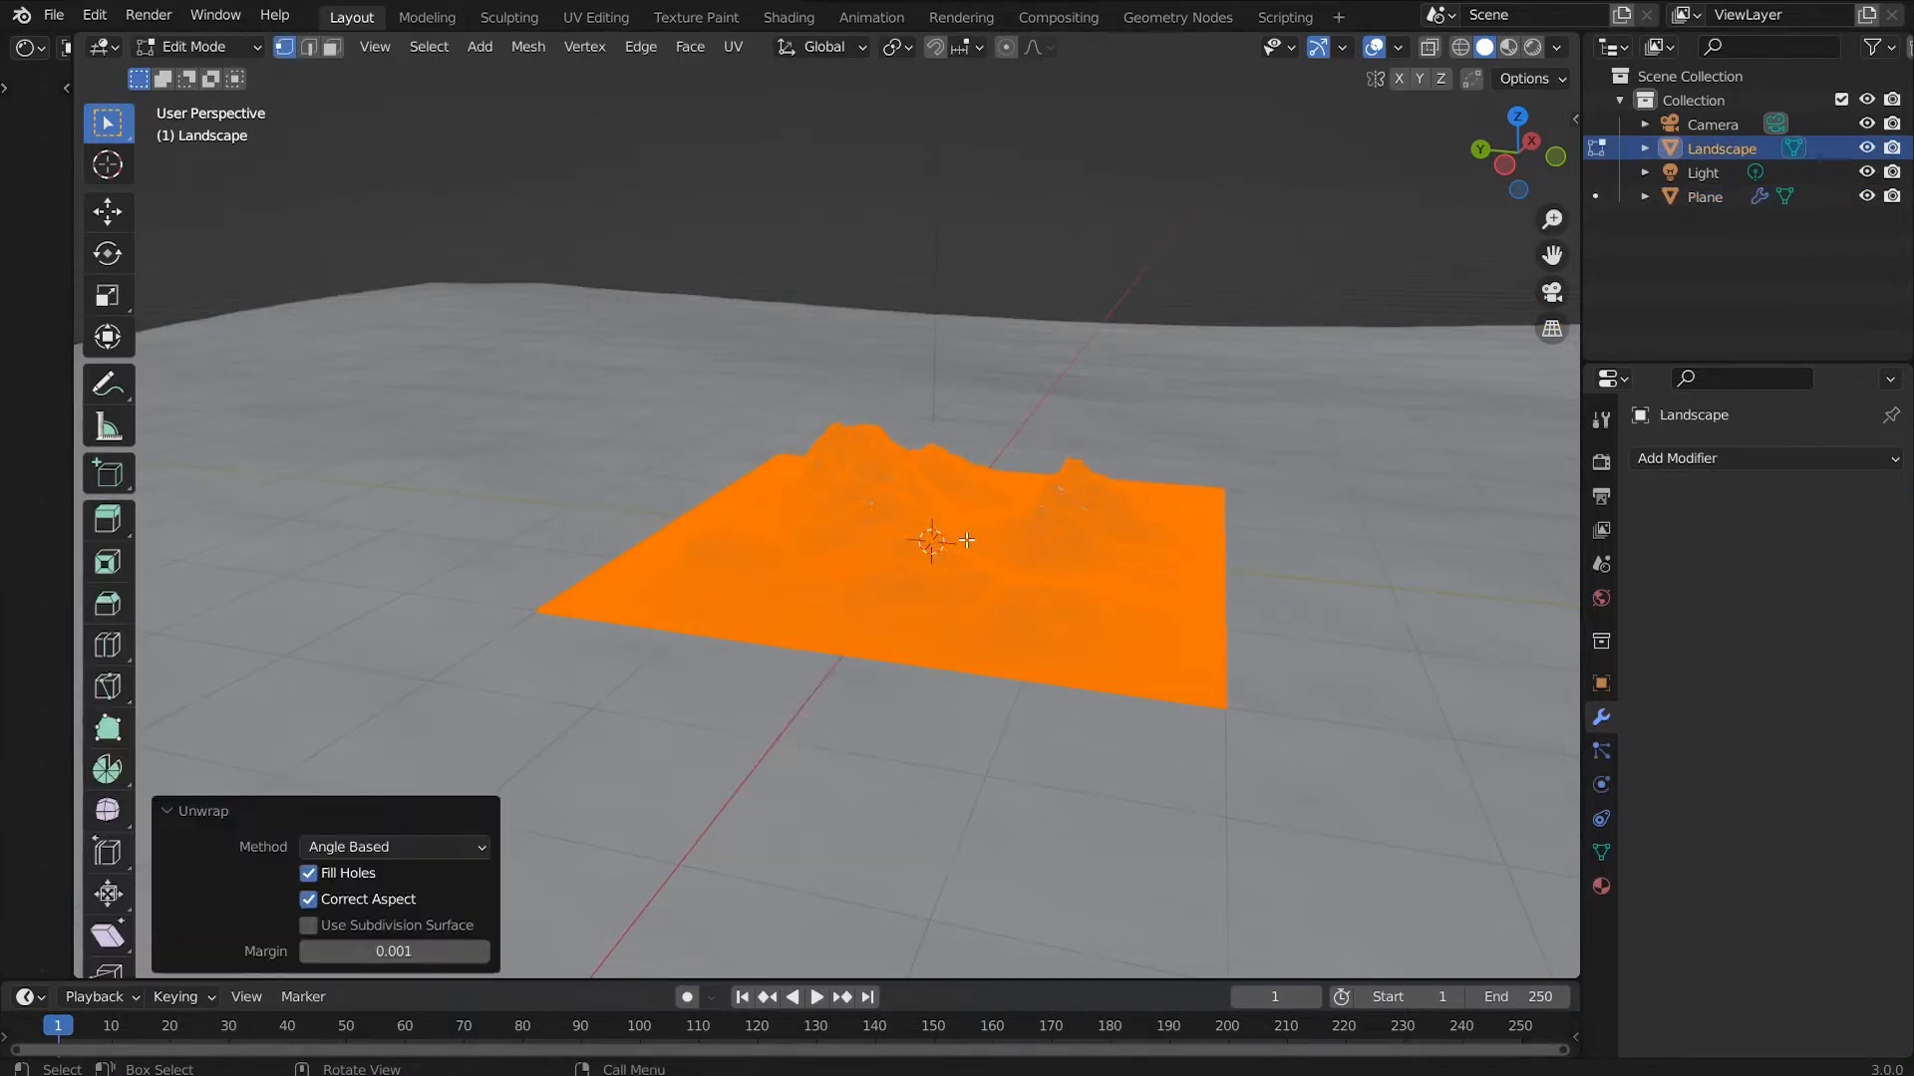
pyautogui.press('Tab')
# Step: Apply smooth shading to the landscape object
pyautogui.moveTo(1003, 553); pyautogui.dragTo(863, 584, button='middle')
pyautogui.scroll(3, 840, 564)
pyautogui.rightClick(838, 544)
pyautogui.click(837, 545)
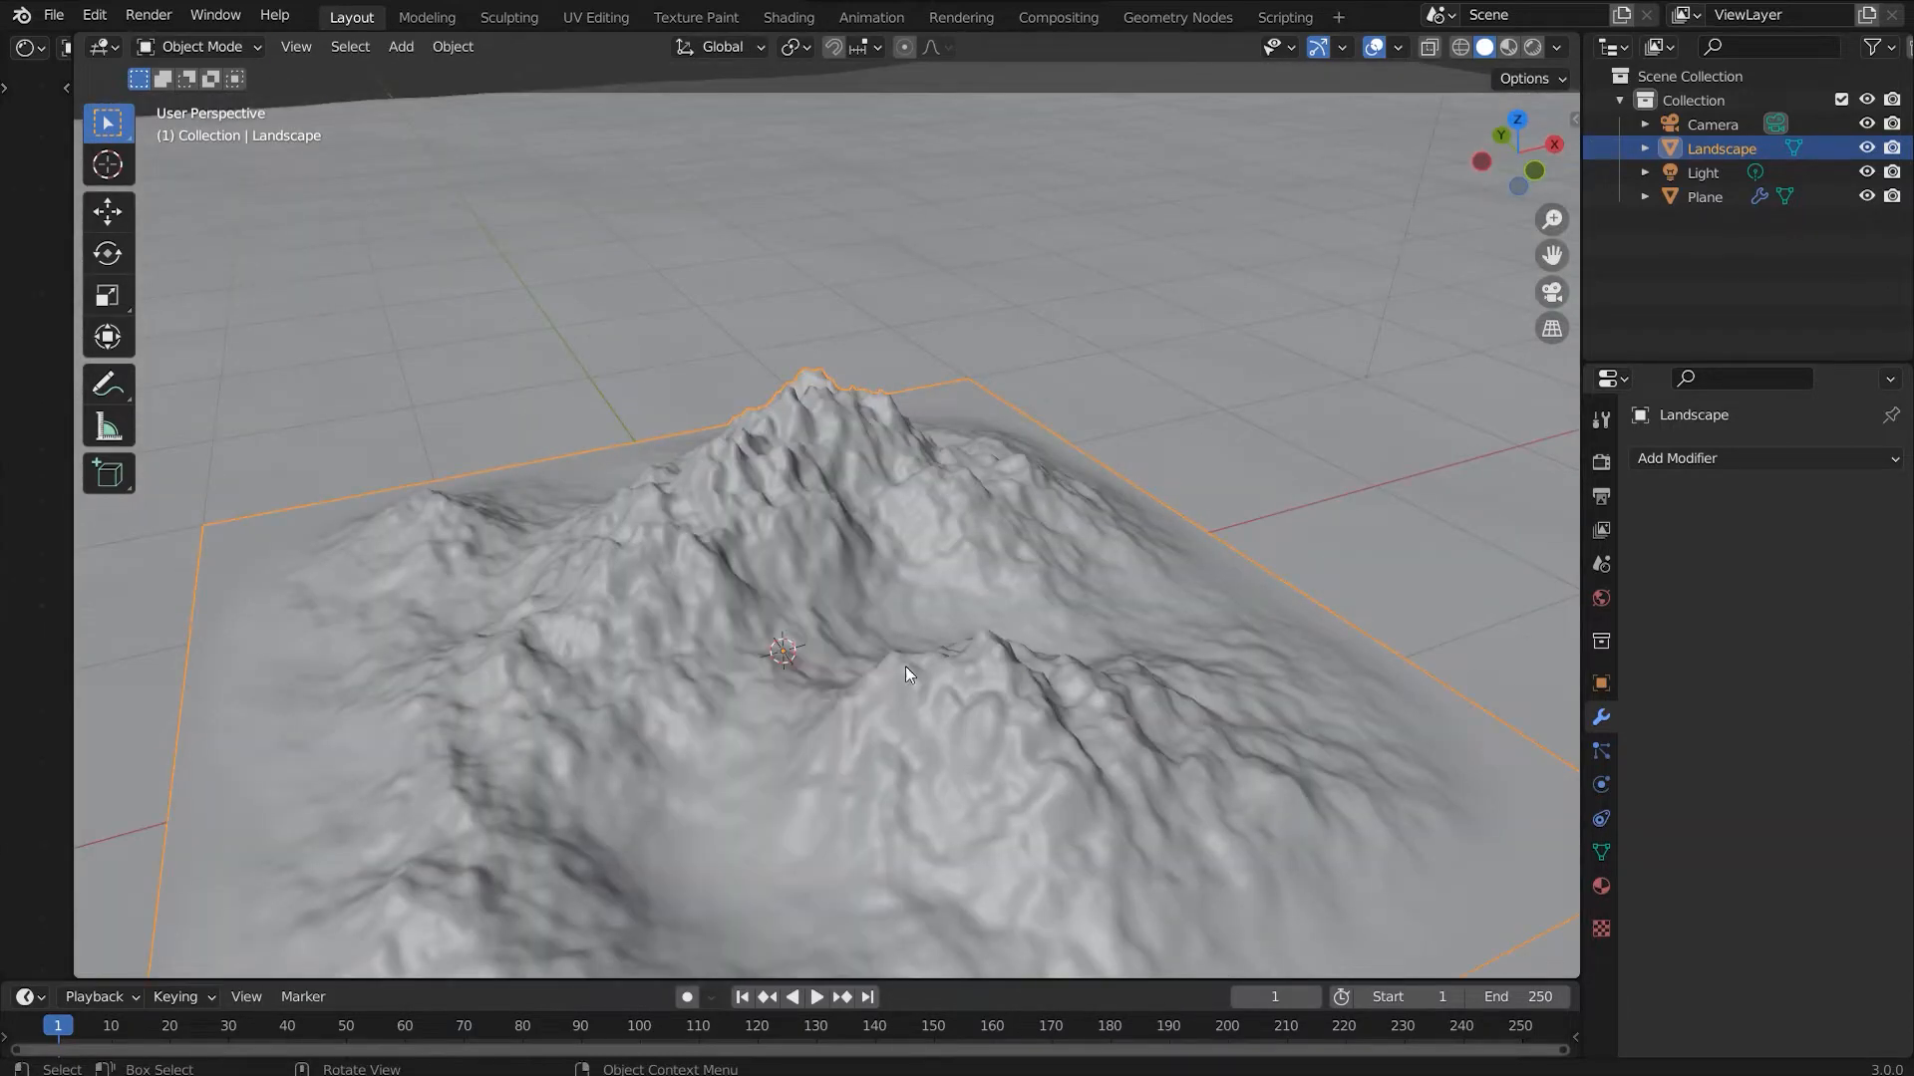
pyautogui.moveTo(905, 666); pyautogui.dragTo(1007, 668, button='middle')
pyautogui.scroll(-6, 1007, 668)
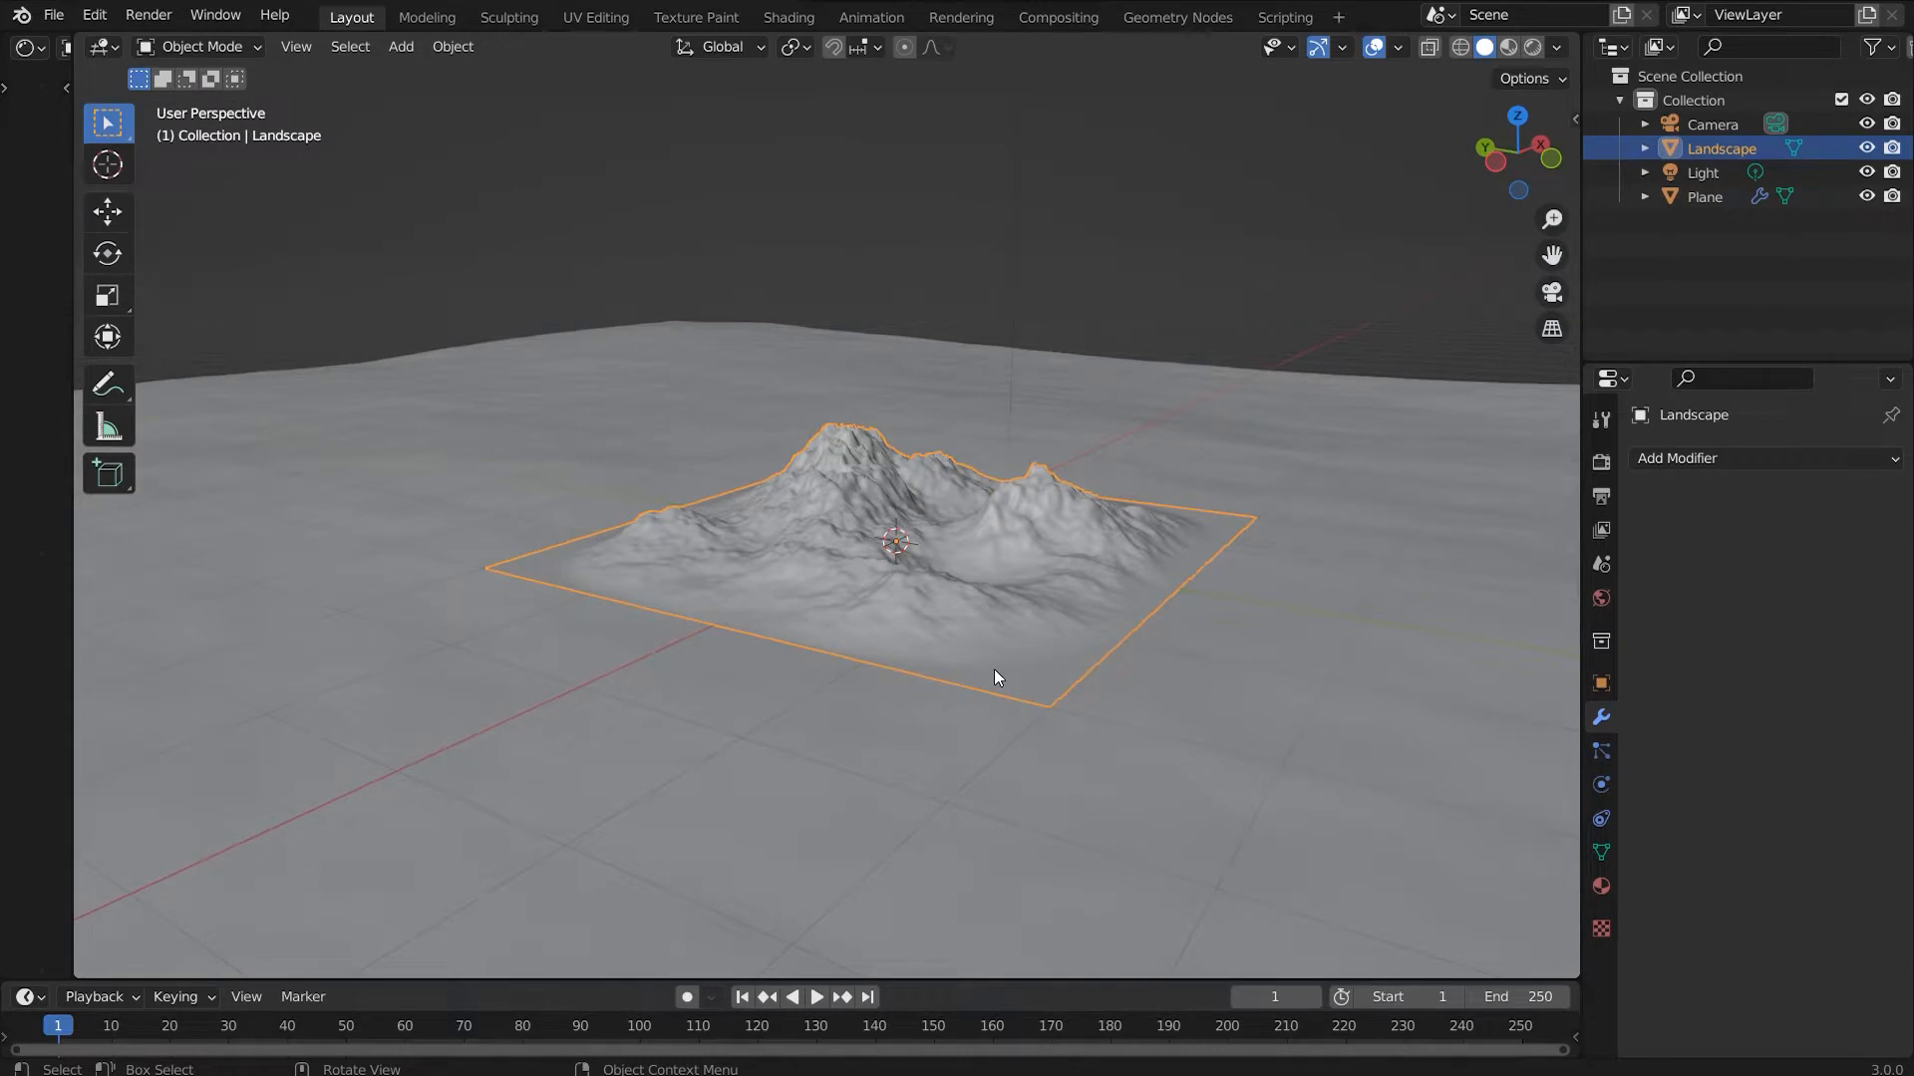
# Step: Look through the camera and lower the landscape about 1.34 m along the Z axis
pyautogui.press('KP_0')
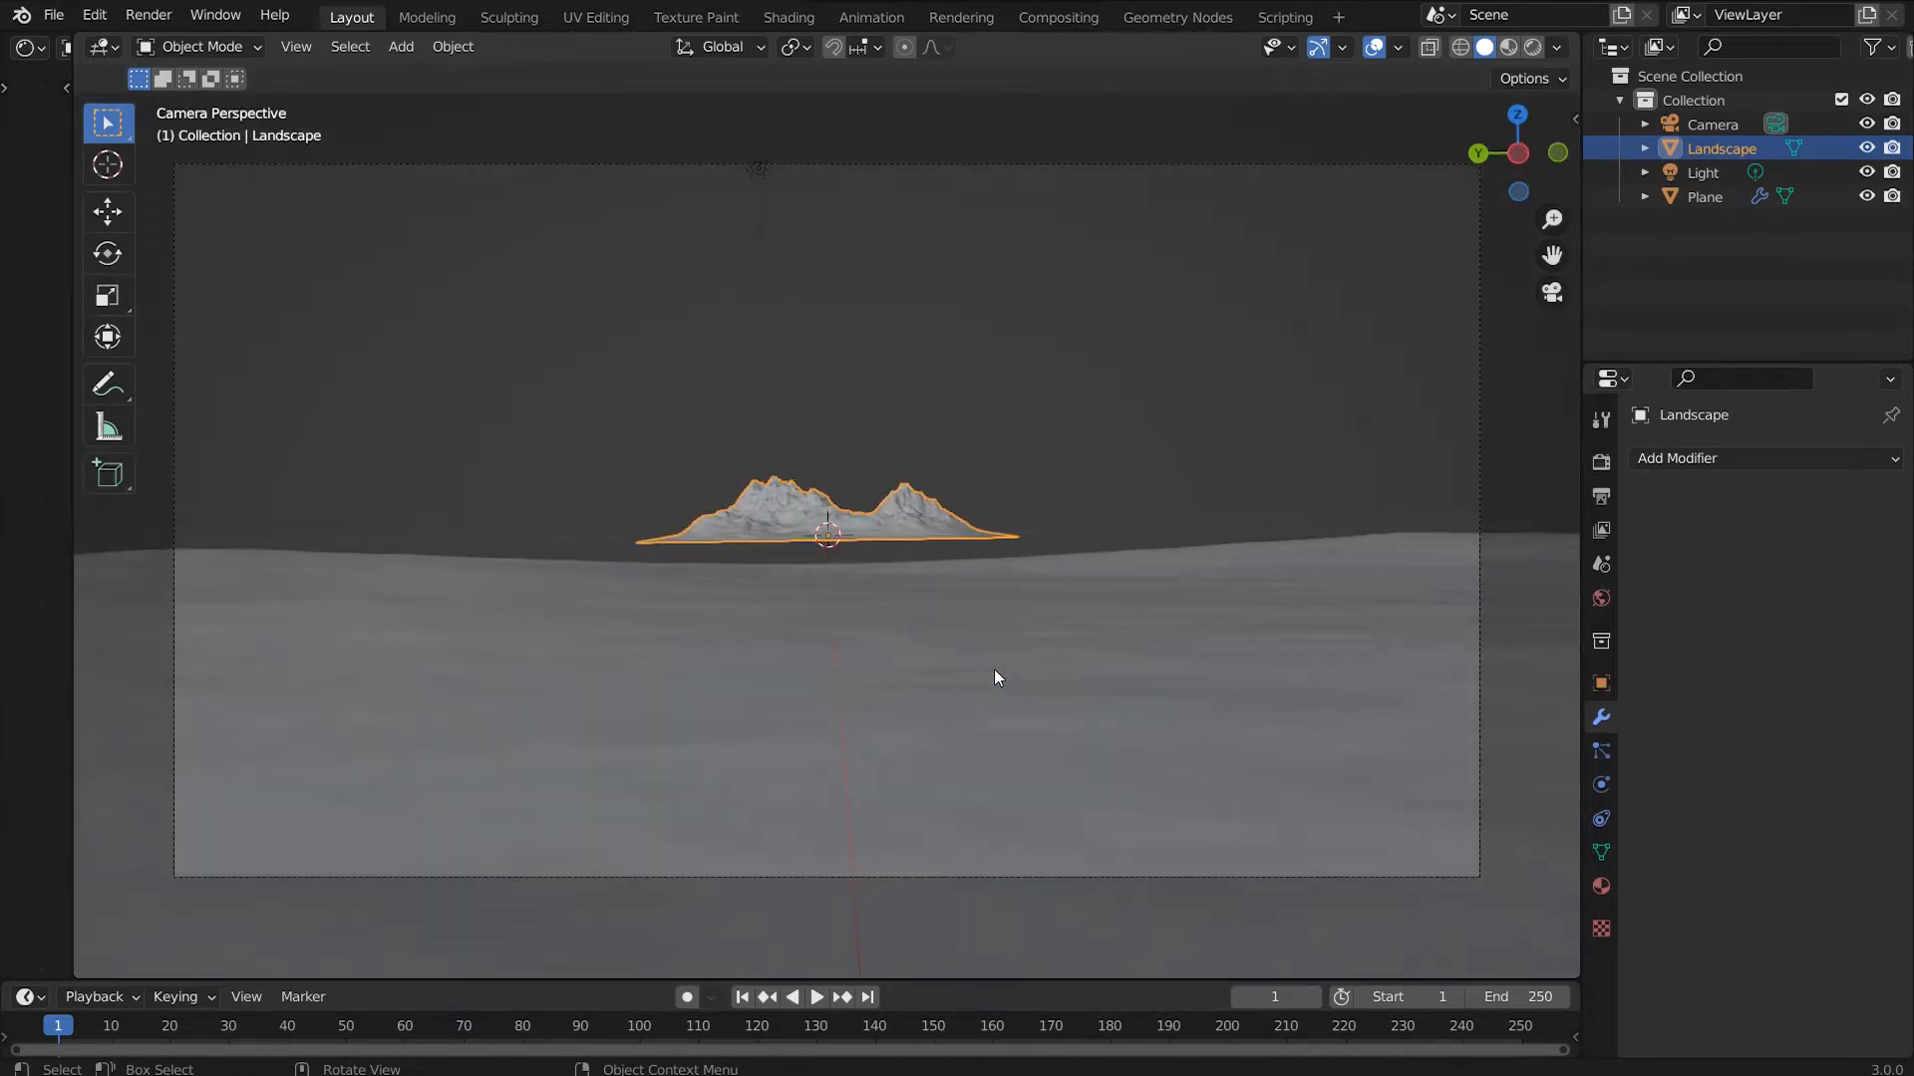
pyautogui.press('g')
pyautogui.press('z')
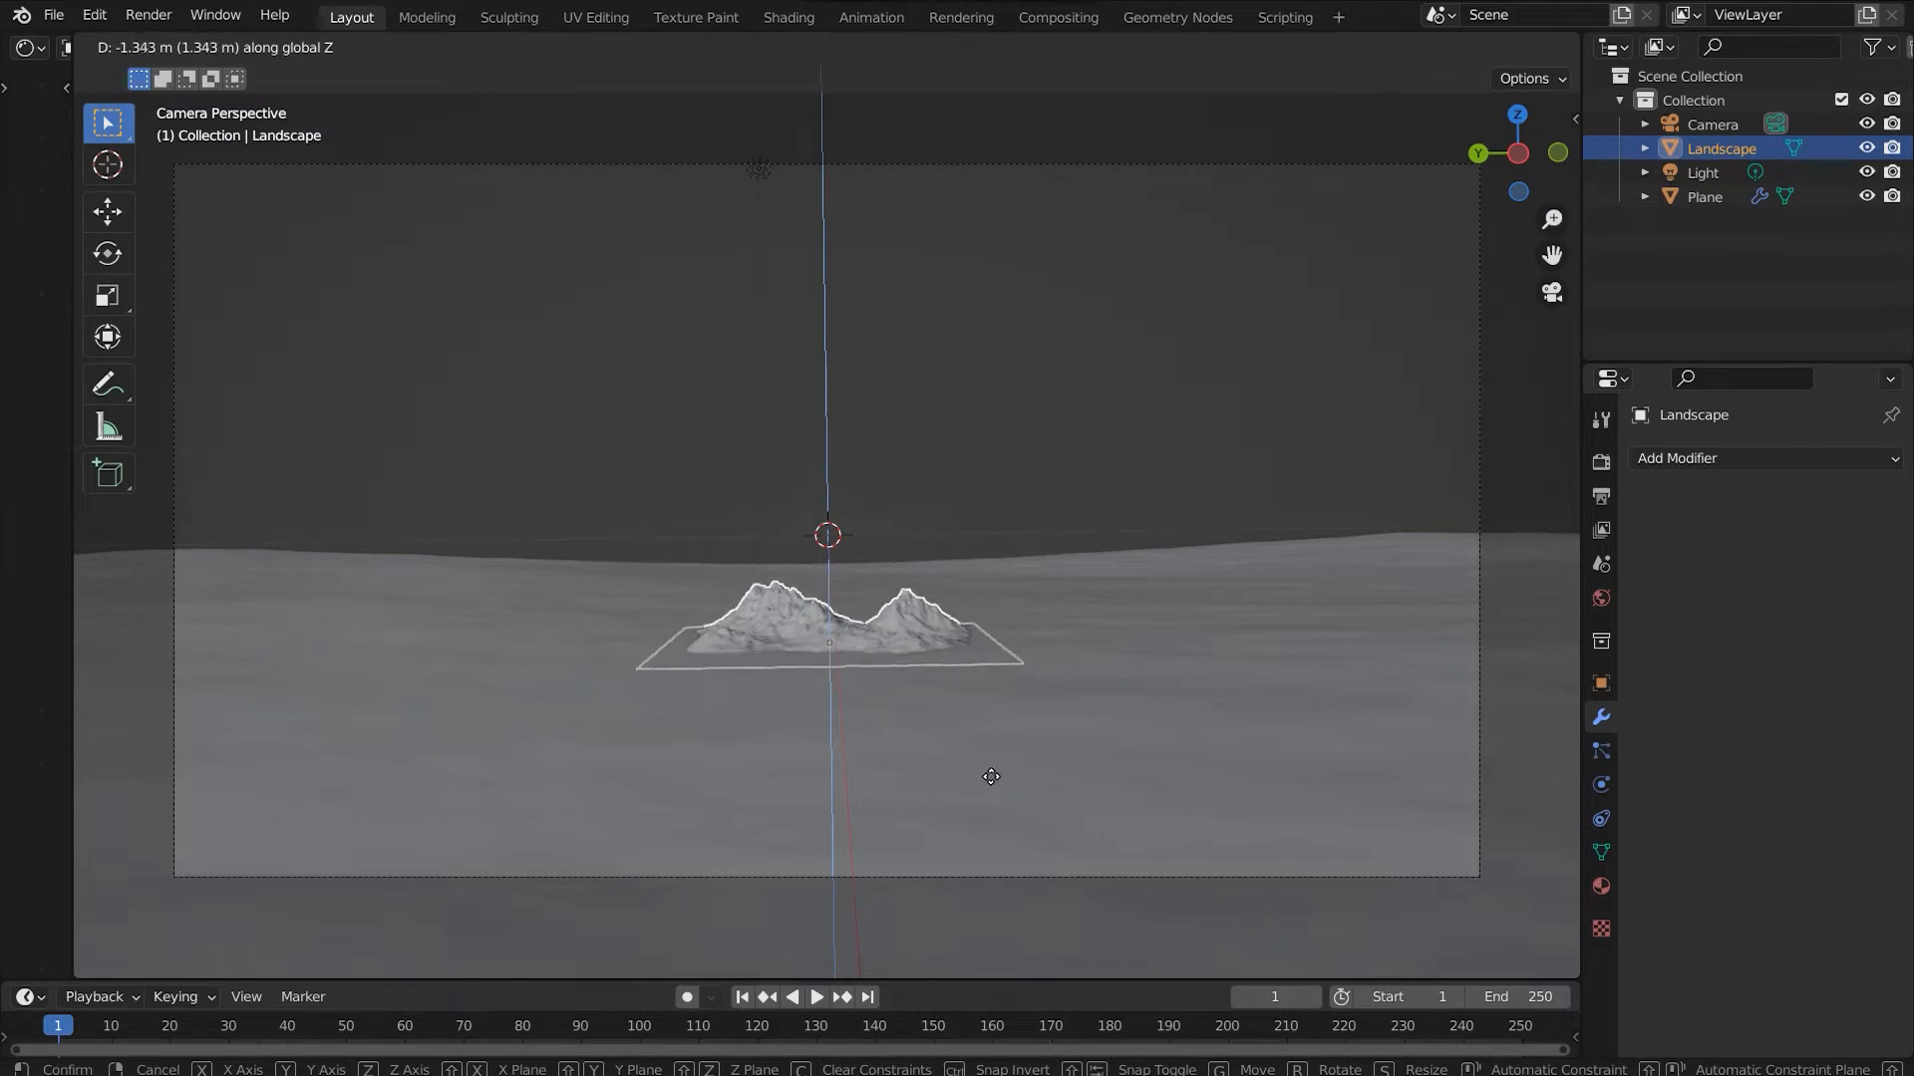
pyautogui.click(991, 775)
# Step: Scale the landscape by about 1.19 along Z, and enlarge it uniformly by about 2.43
pyautogui.press('s')
pyautogui.press('z')
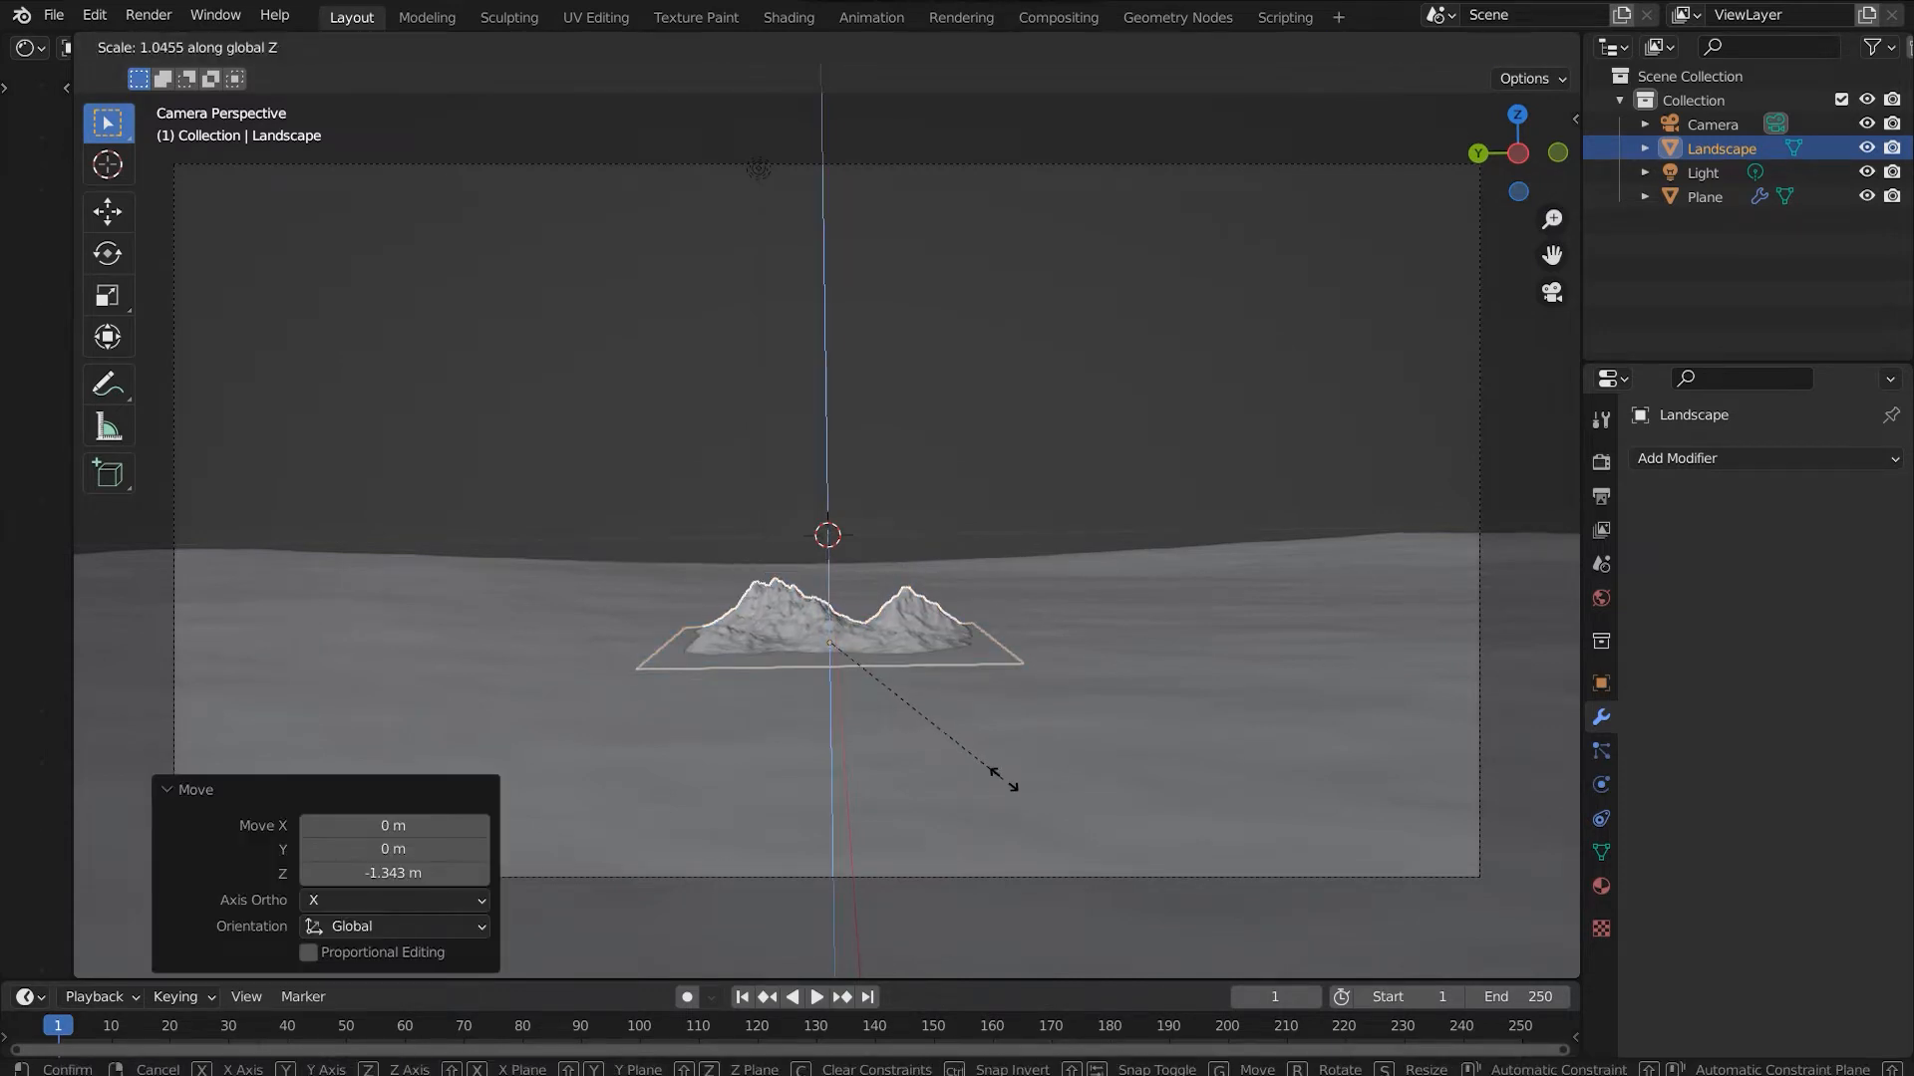
pyautogui.click(1031, 789)
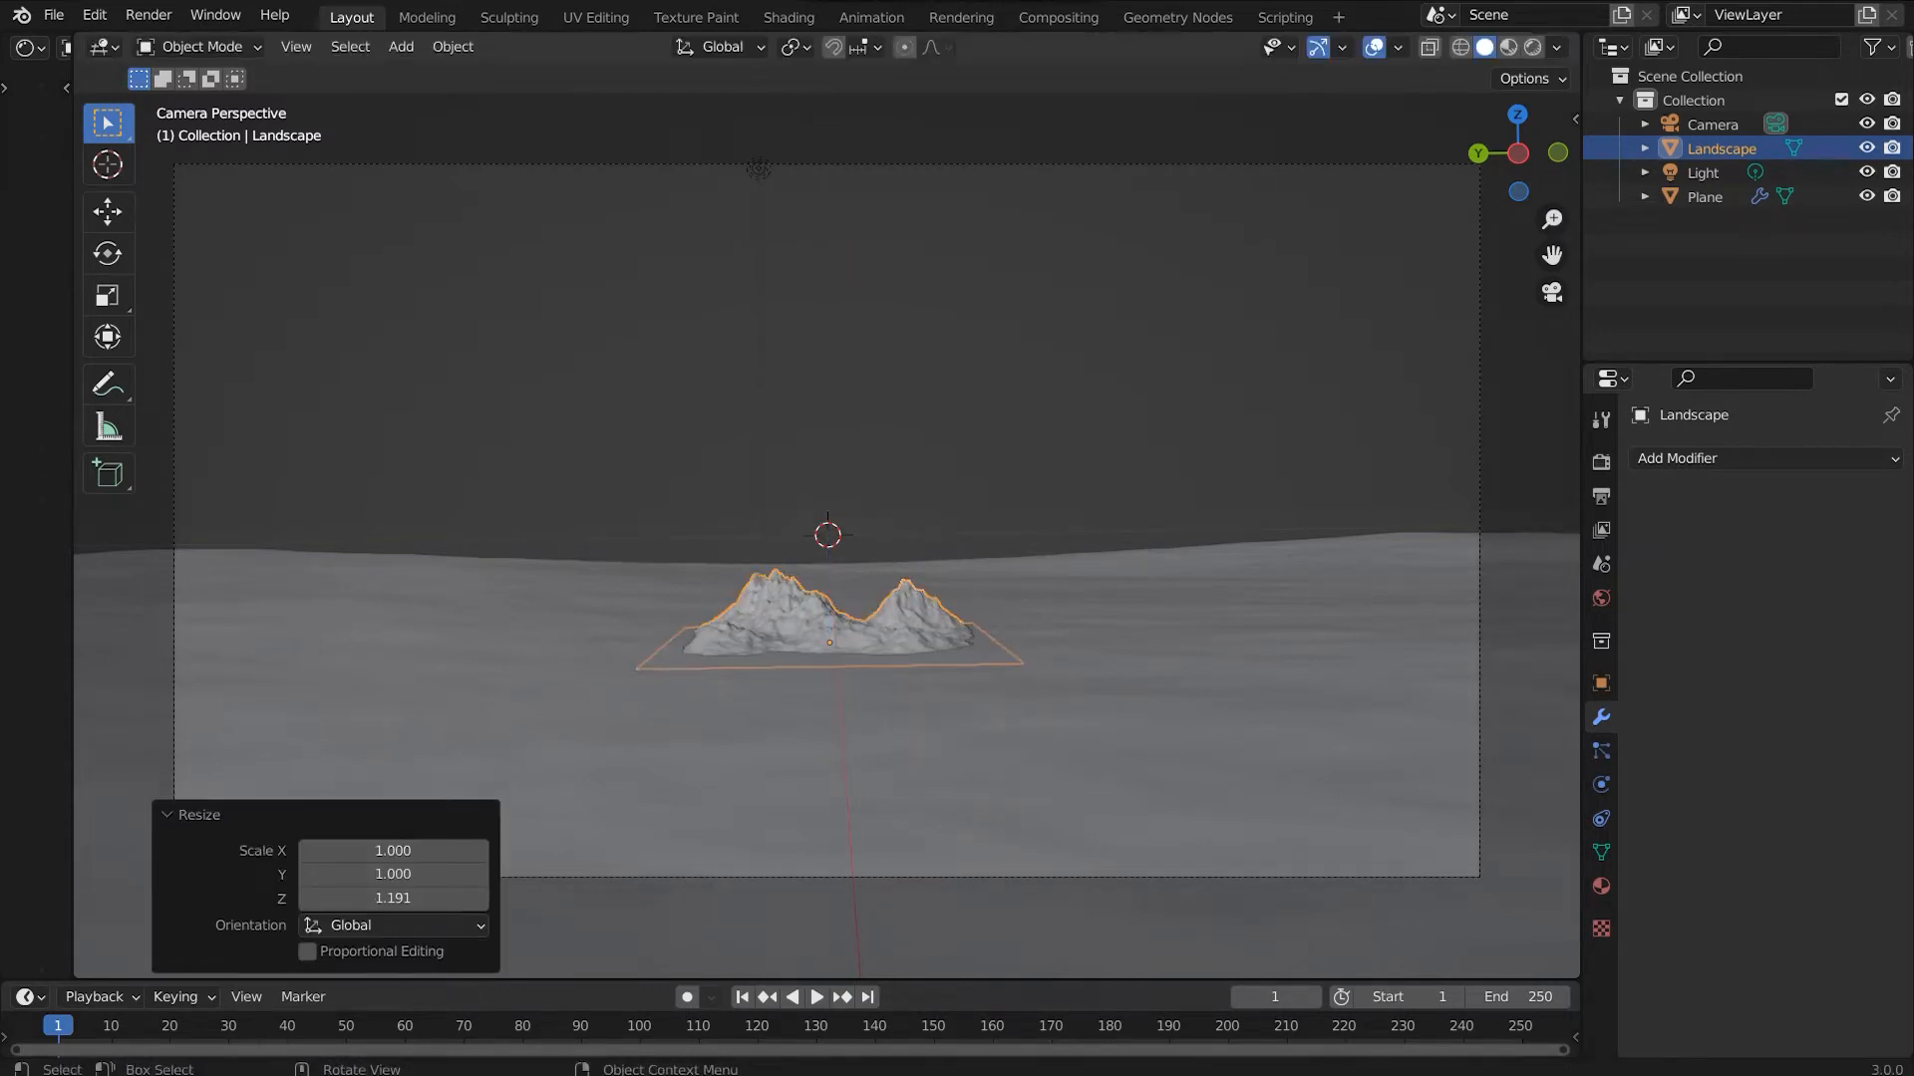
pyautogui.press('s')
pyautogui.click(1394, 895)
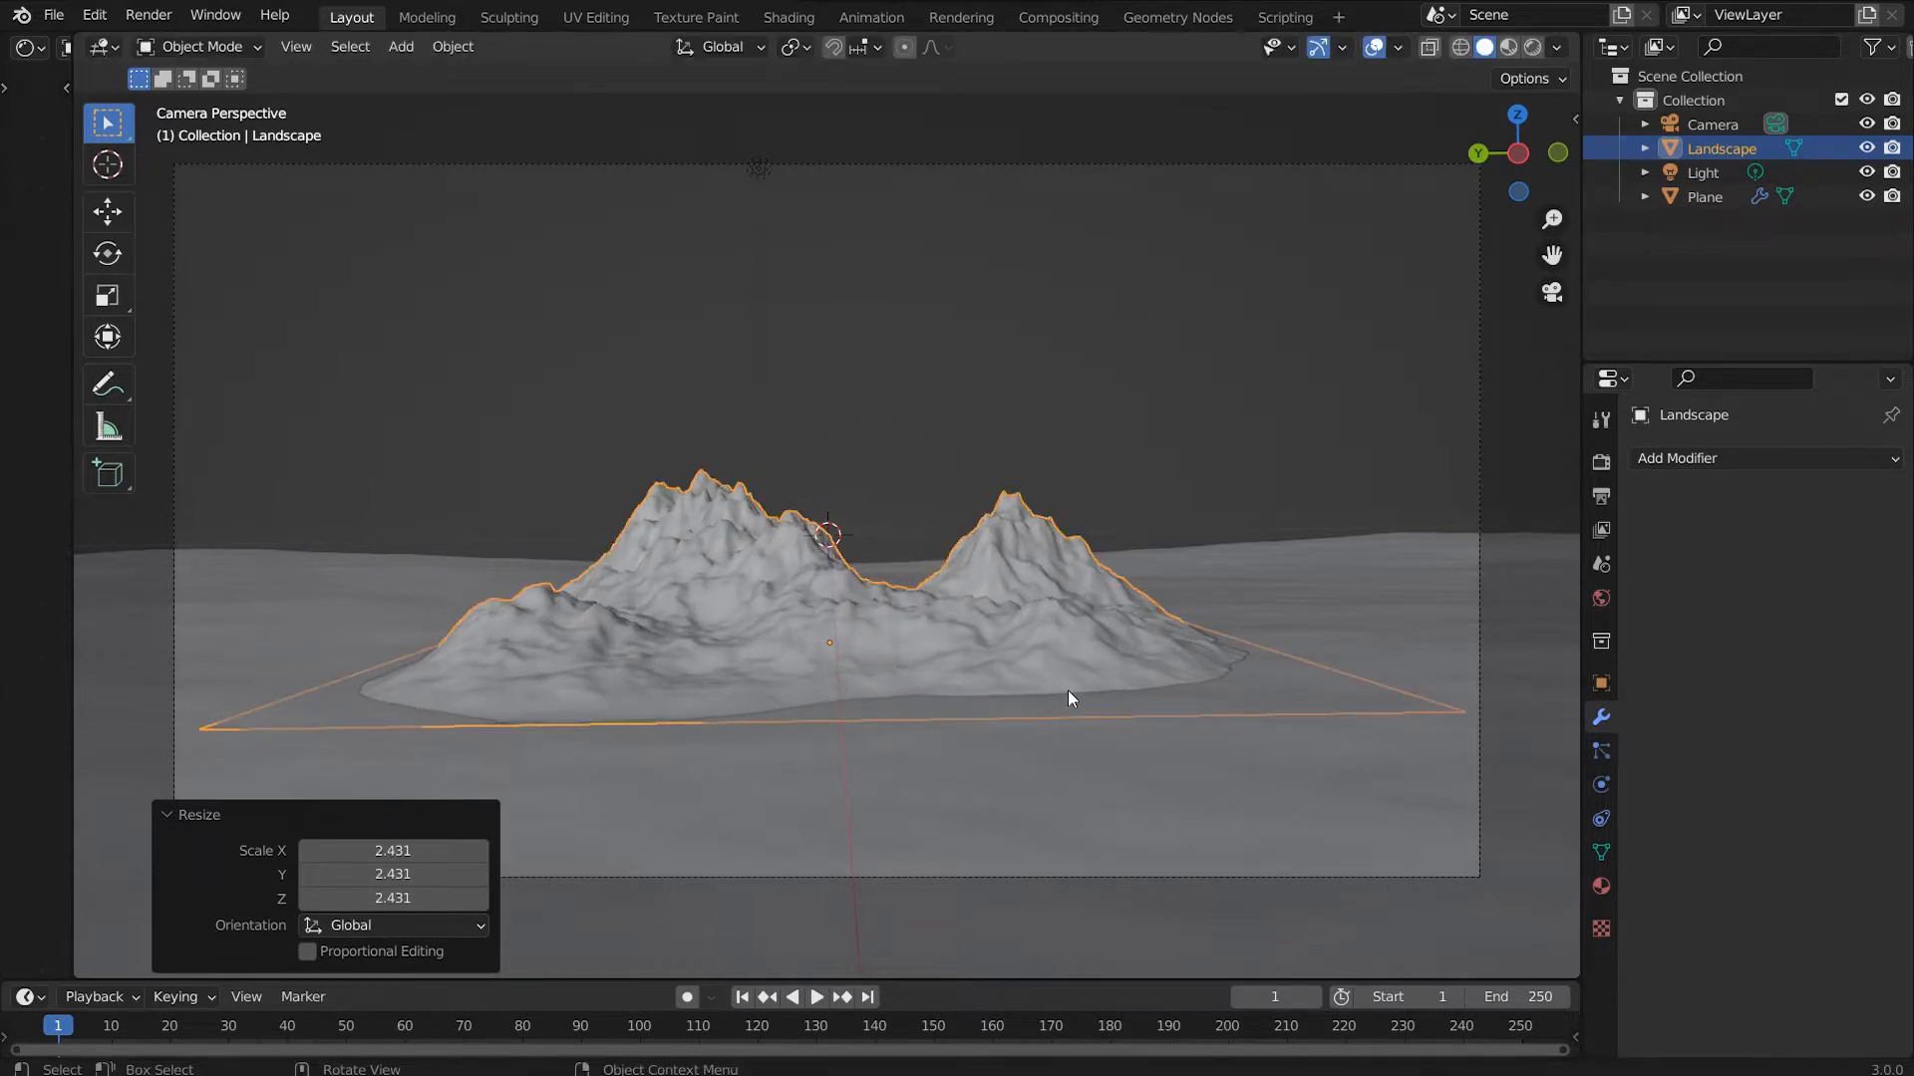
# Step: Move the landscape about -6.64 m along Y and lower it about 0.55 m along Z
pyautogui.press('g')
pyautogui.press('y')
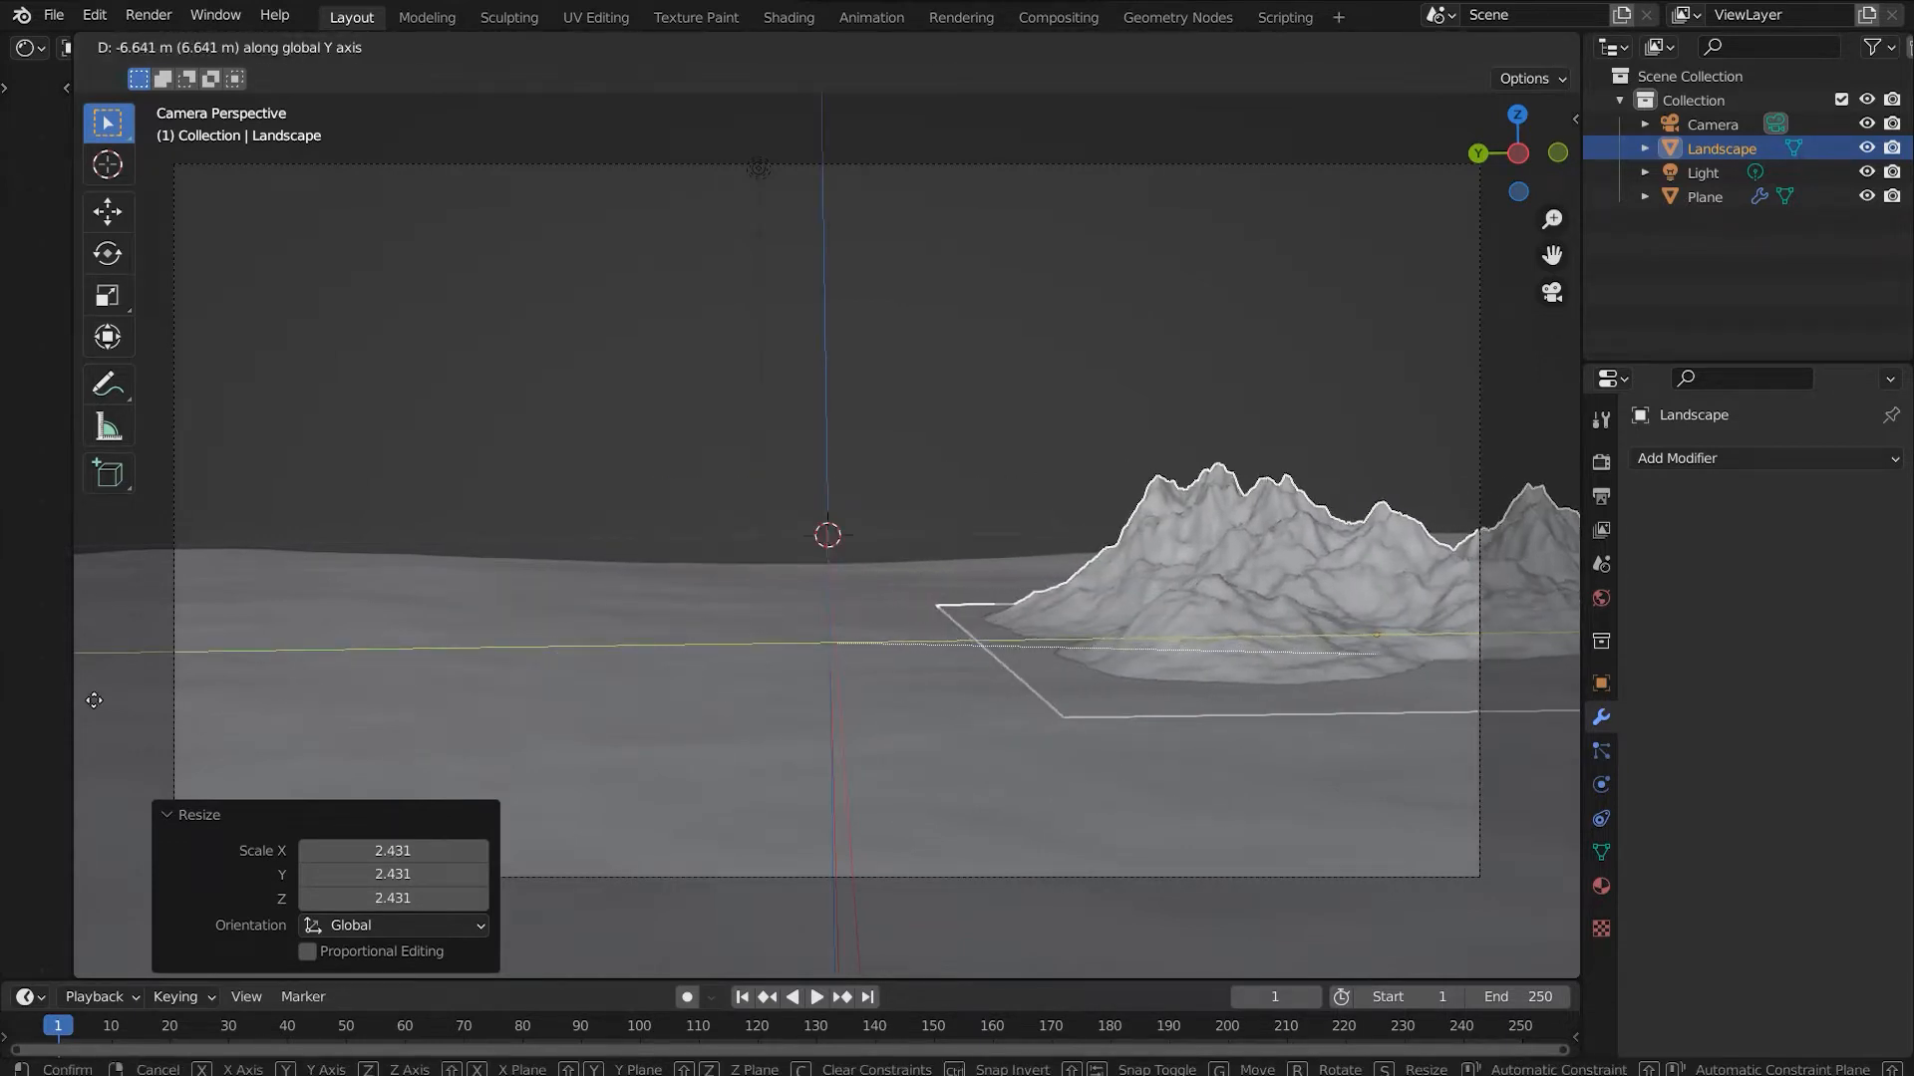
pyautogui.click(93, 700)
pyautogui.press('g')
pyautogui.press('z')
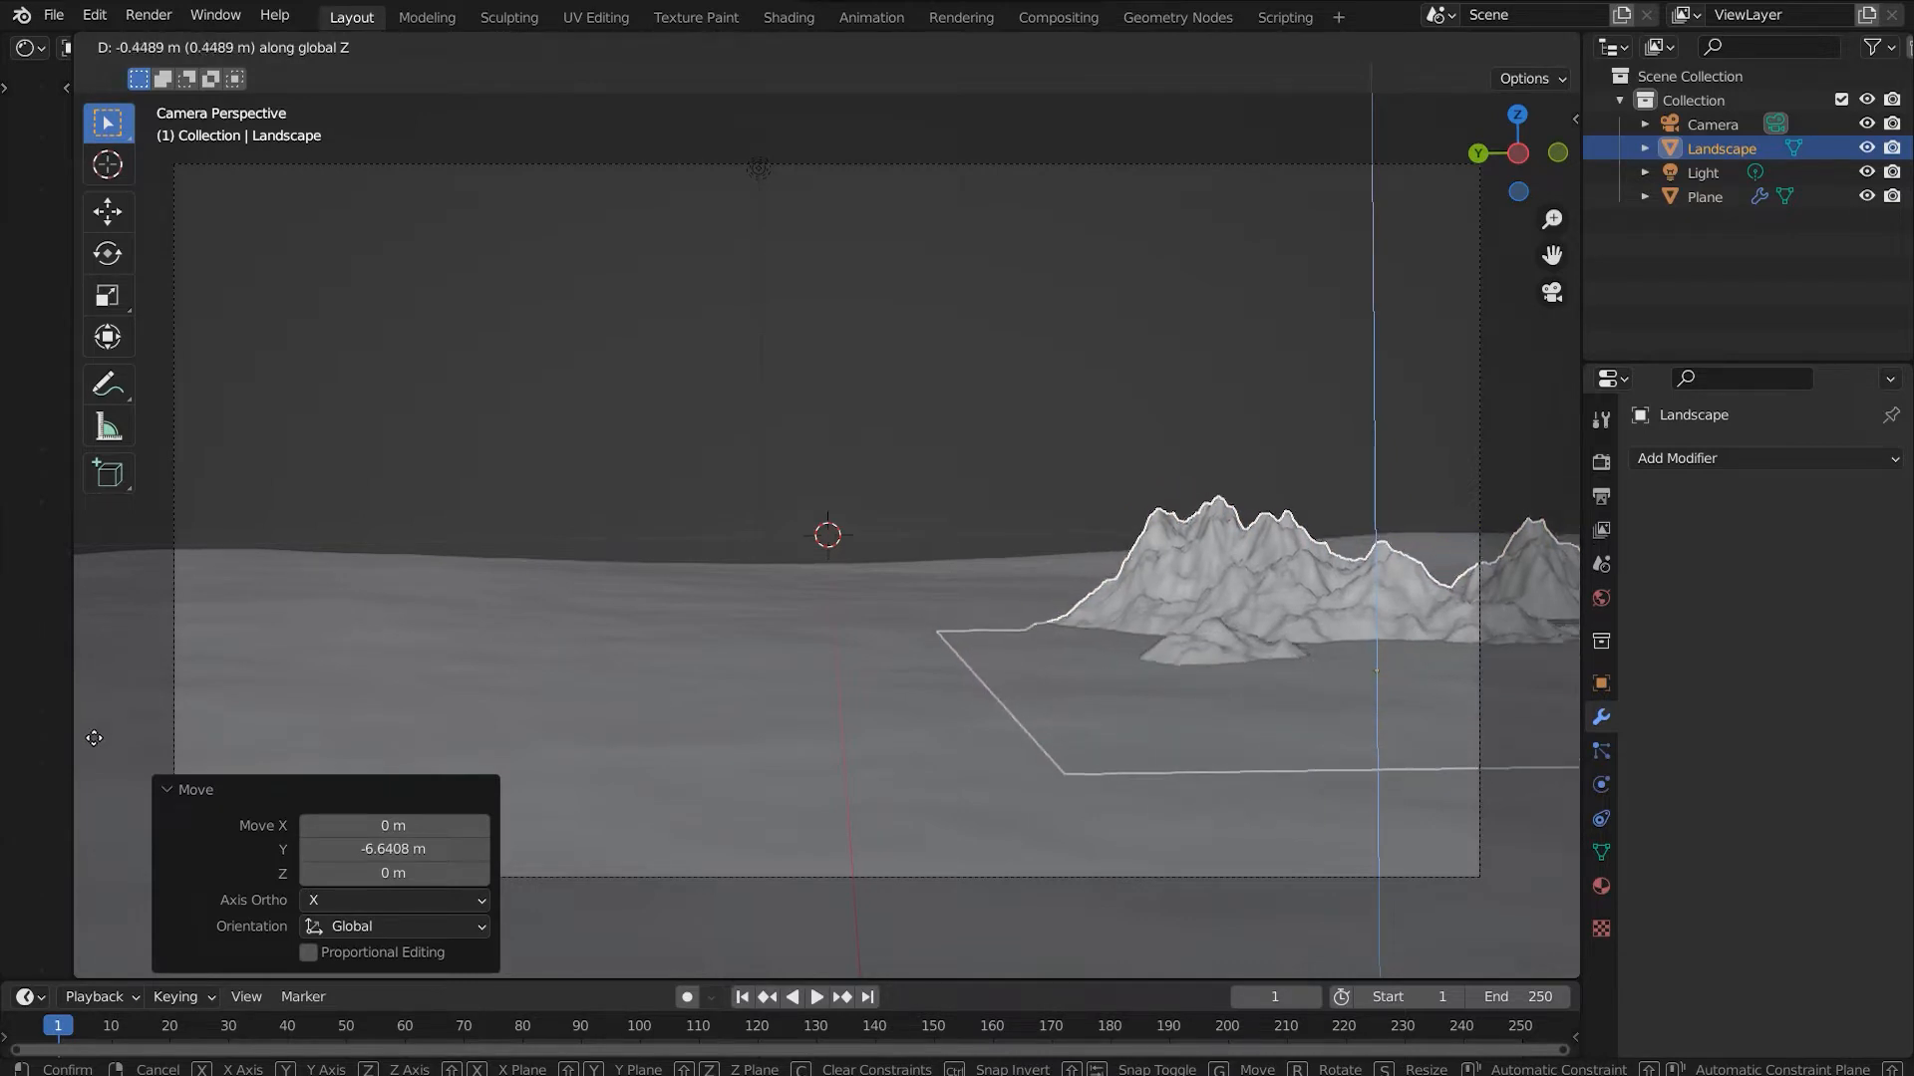
pyautogui.click(93, 752)
# Step: Stretch the landscape by 1.32 along Z, and move it about 1.41 m along X
pyautogui.press('s')
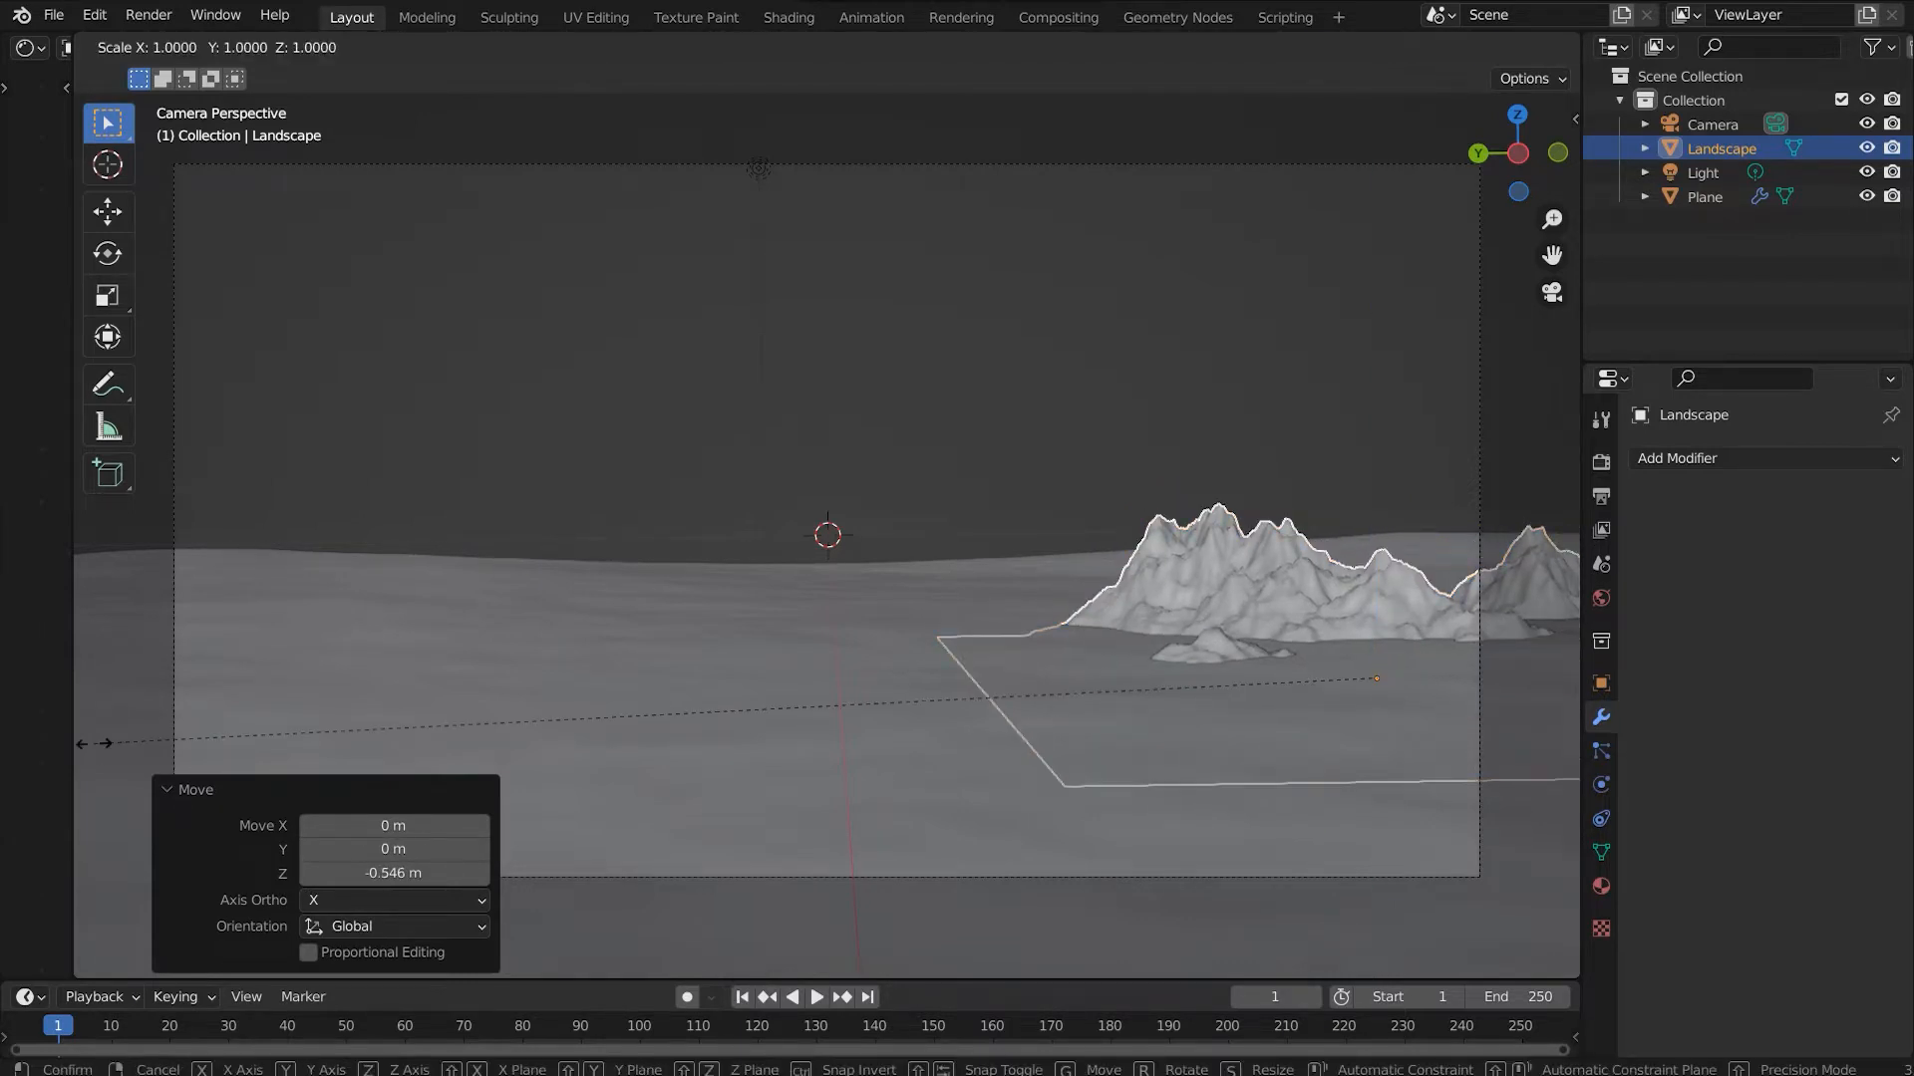
pyautogui.press('z')
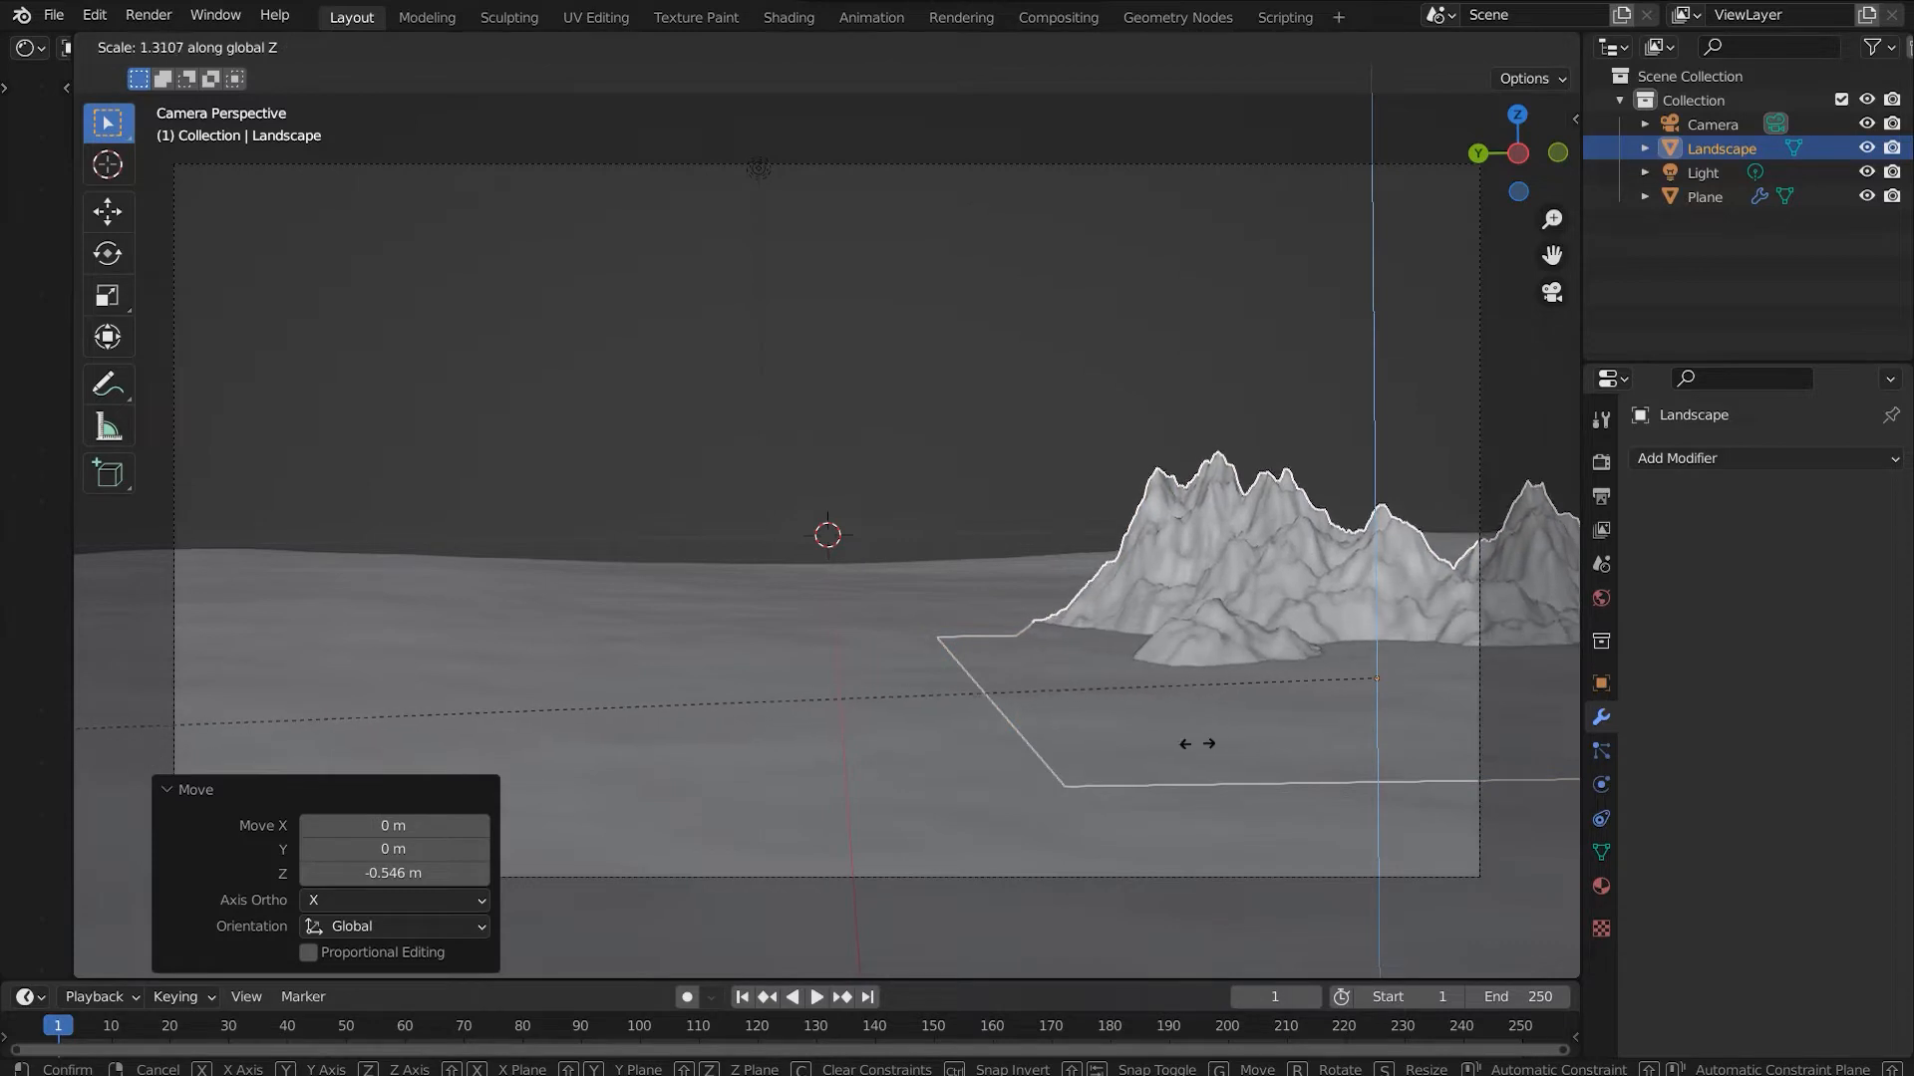
pyautogui.click(1189, 746)
pyautogui.press('g')
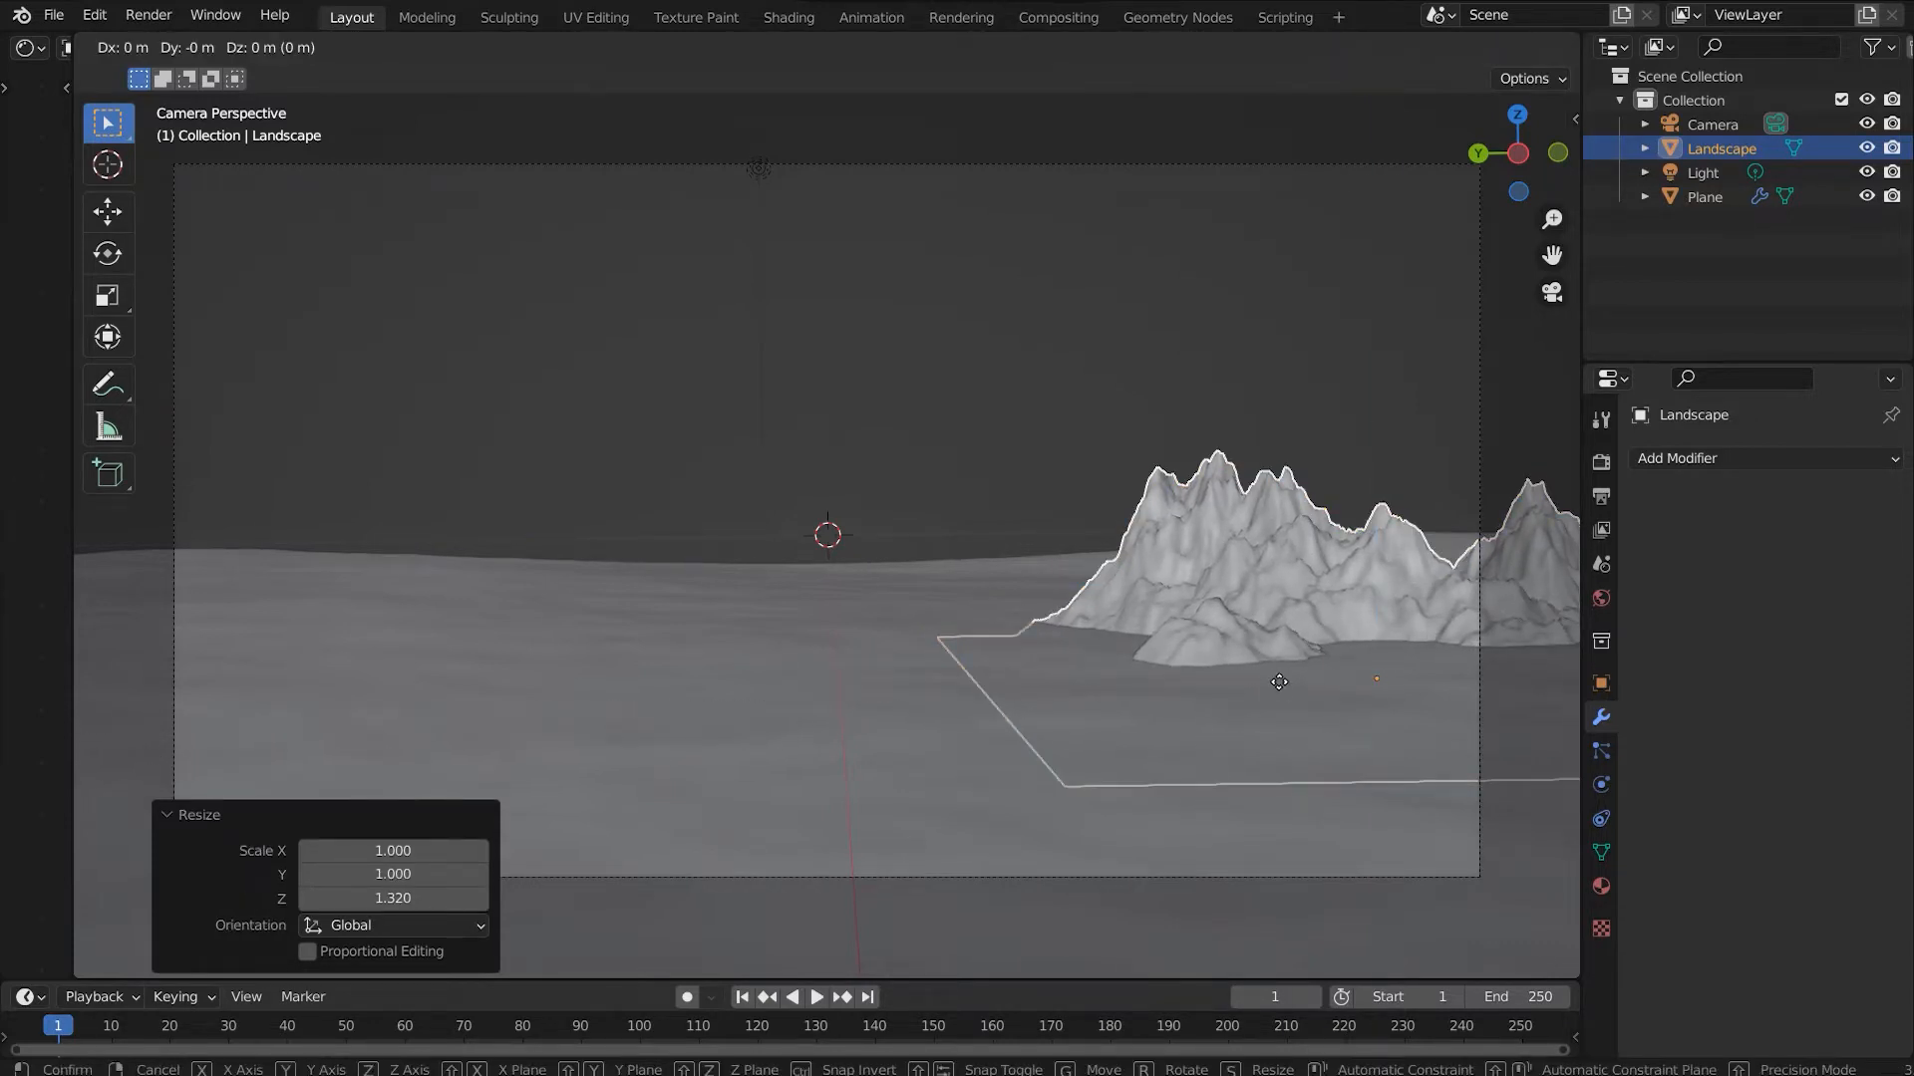
pyautogui.press('x')
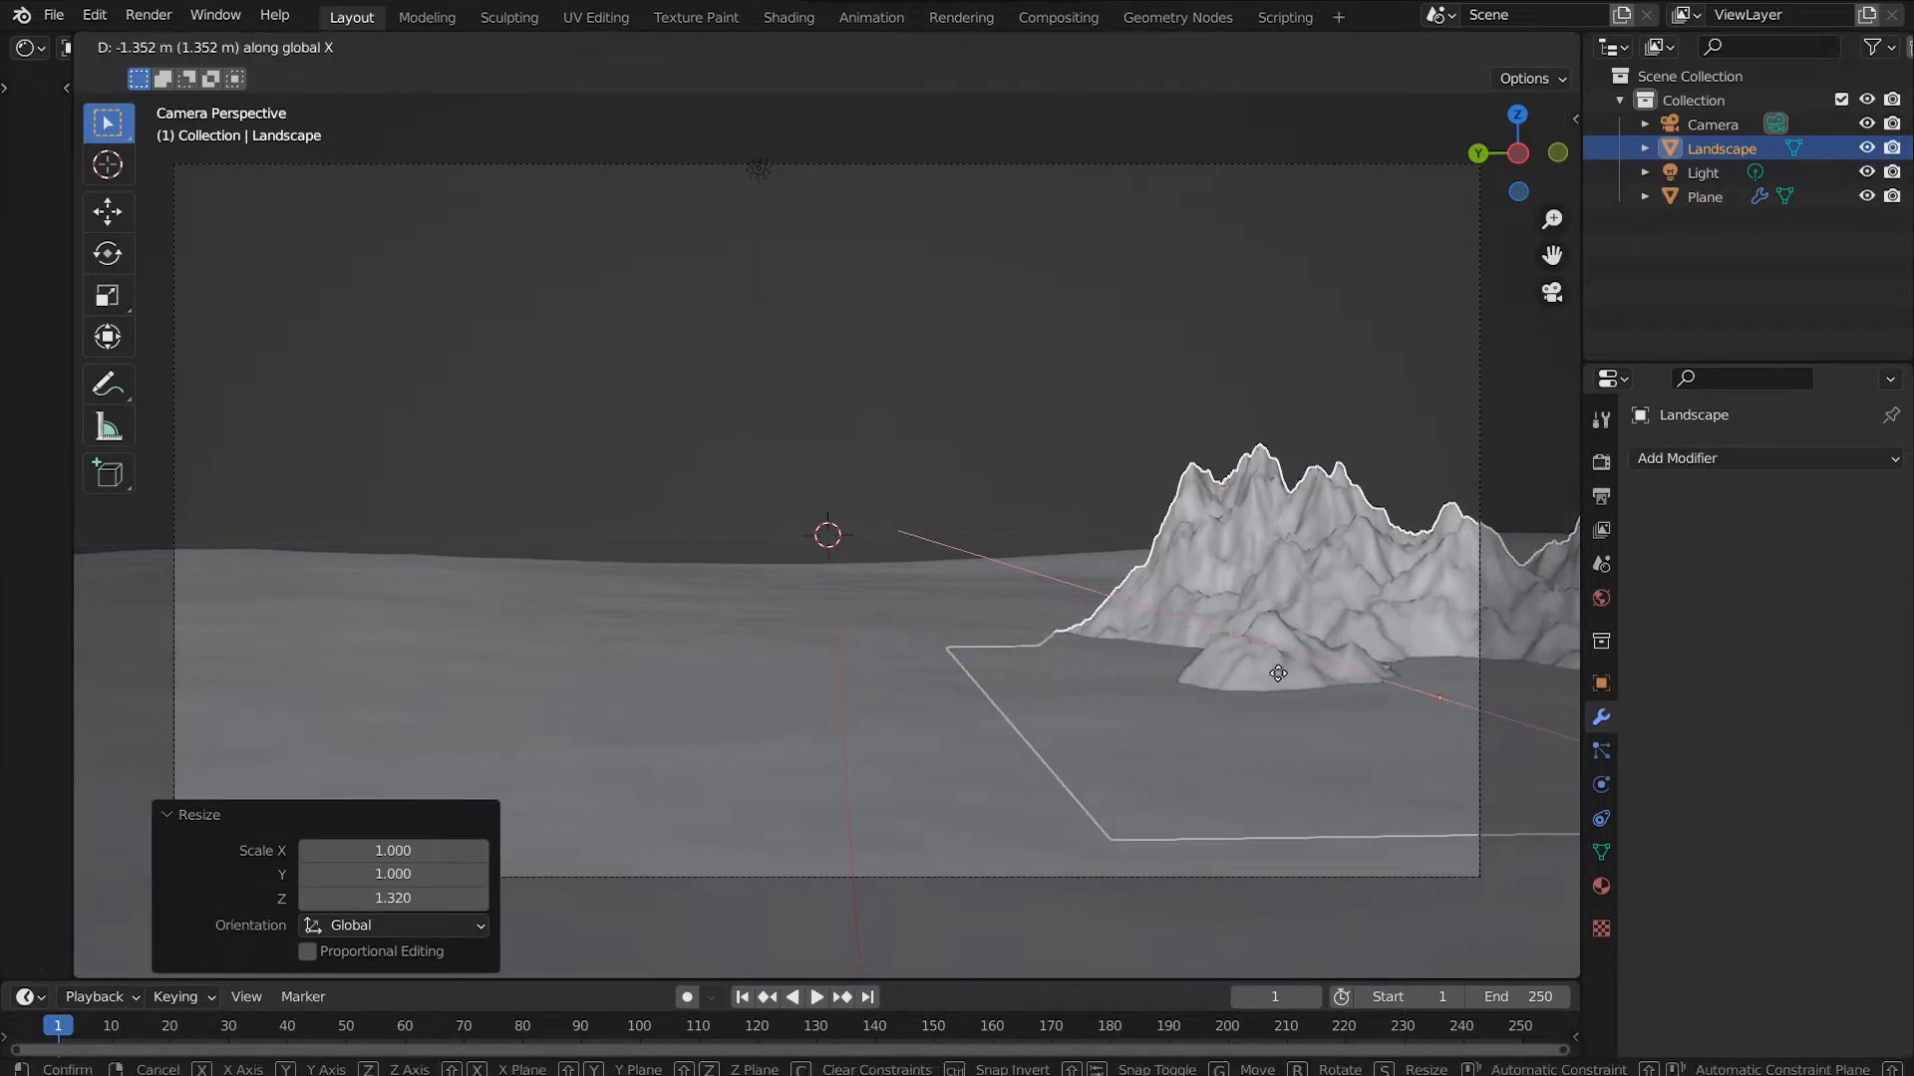
pyautogui.click(1384, 728)
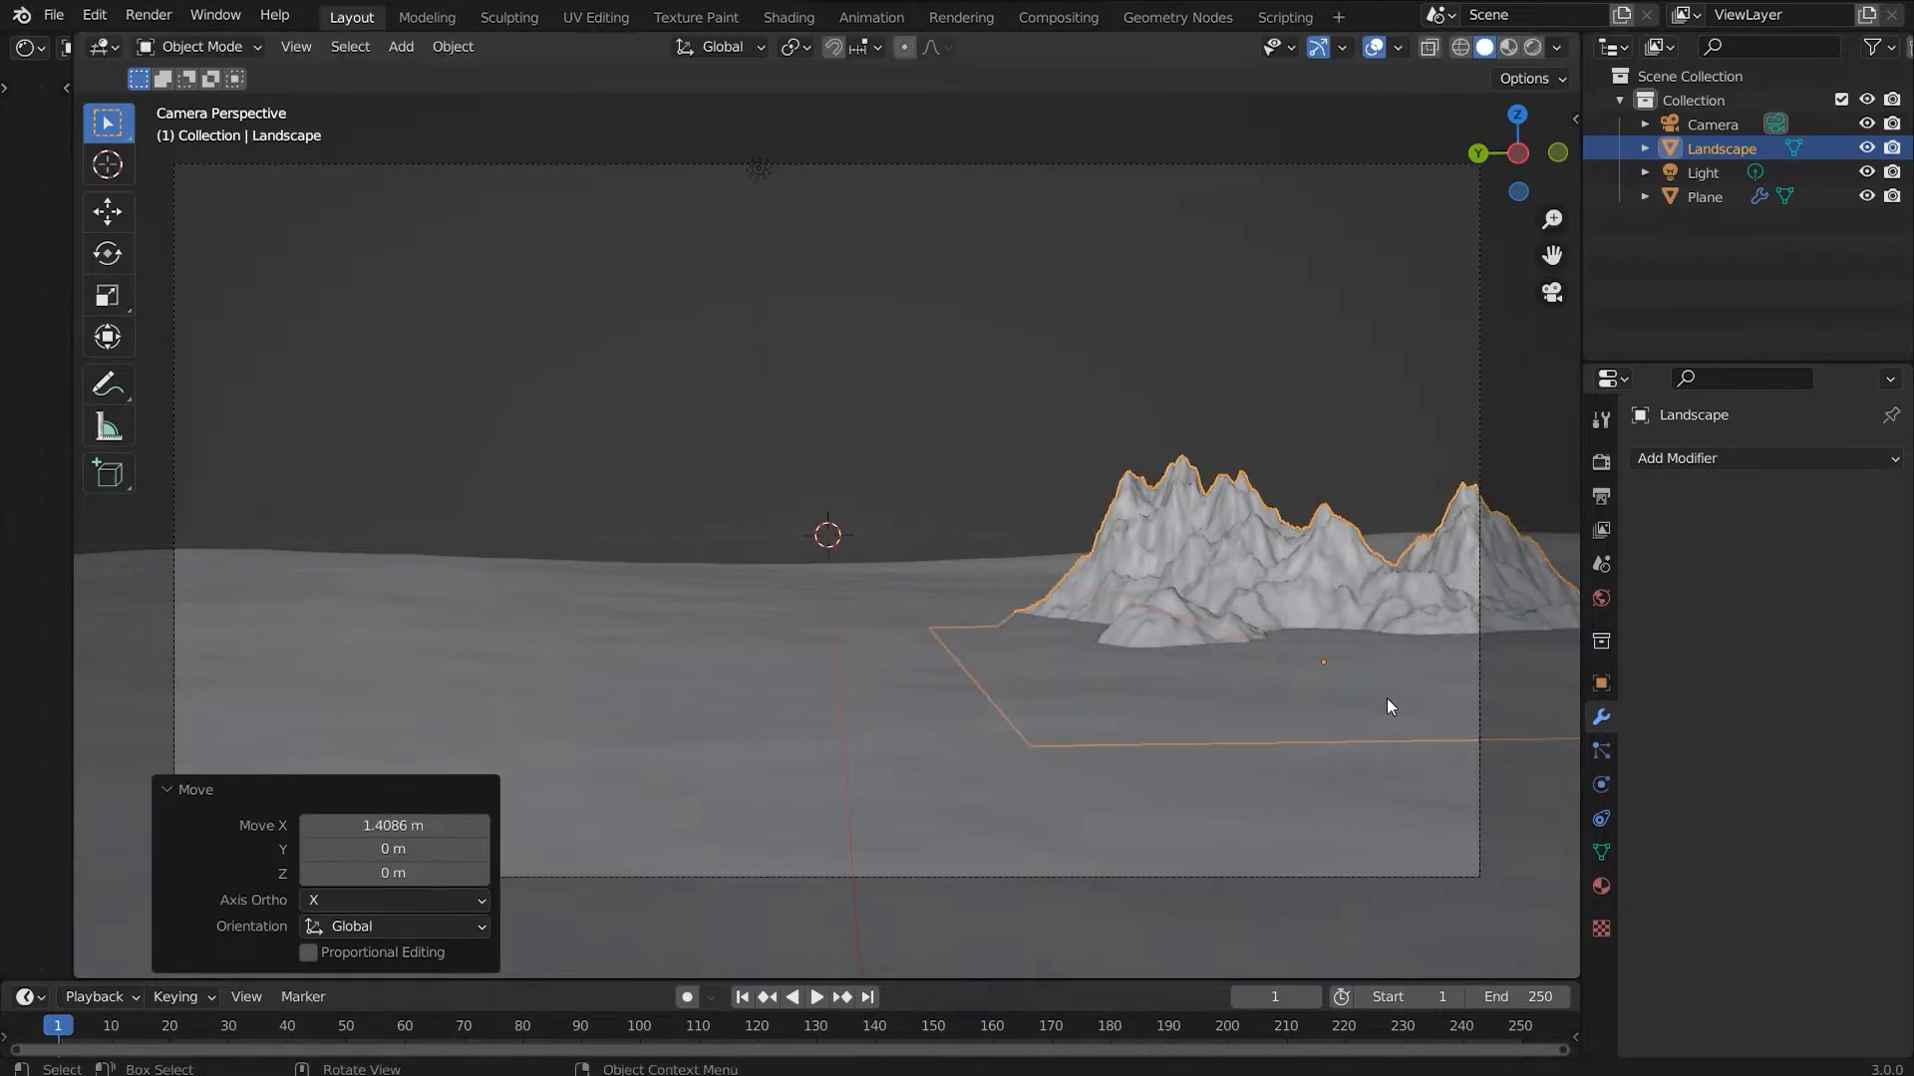
# Step: Duplicate the landscape about 14.27 m along Y, and rotate the copy about -12.1° around Z
pyautogui.hotkey('shift', 'd')
pyautogui.press('y')
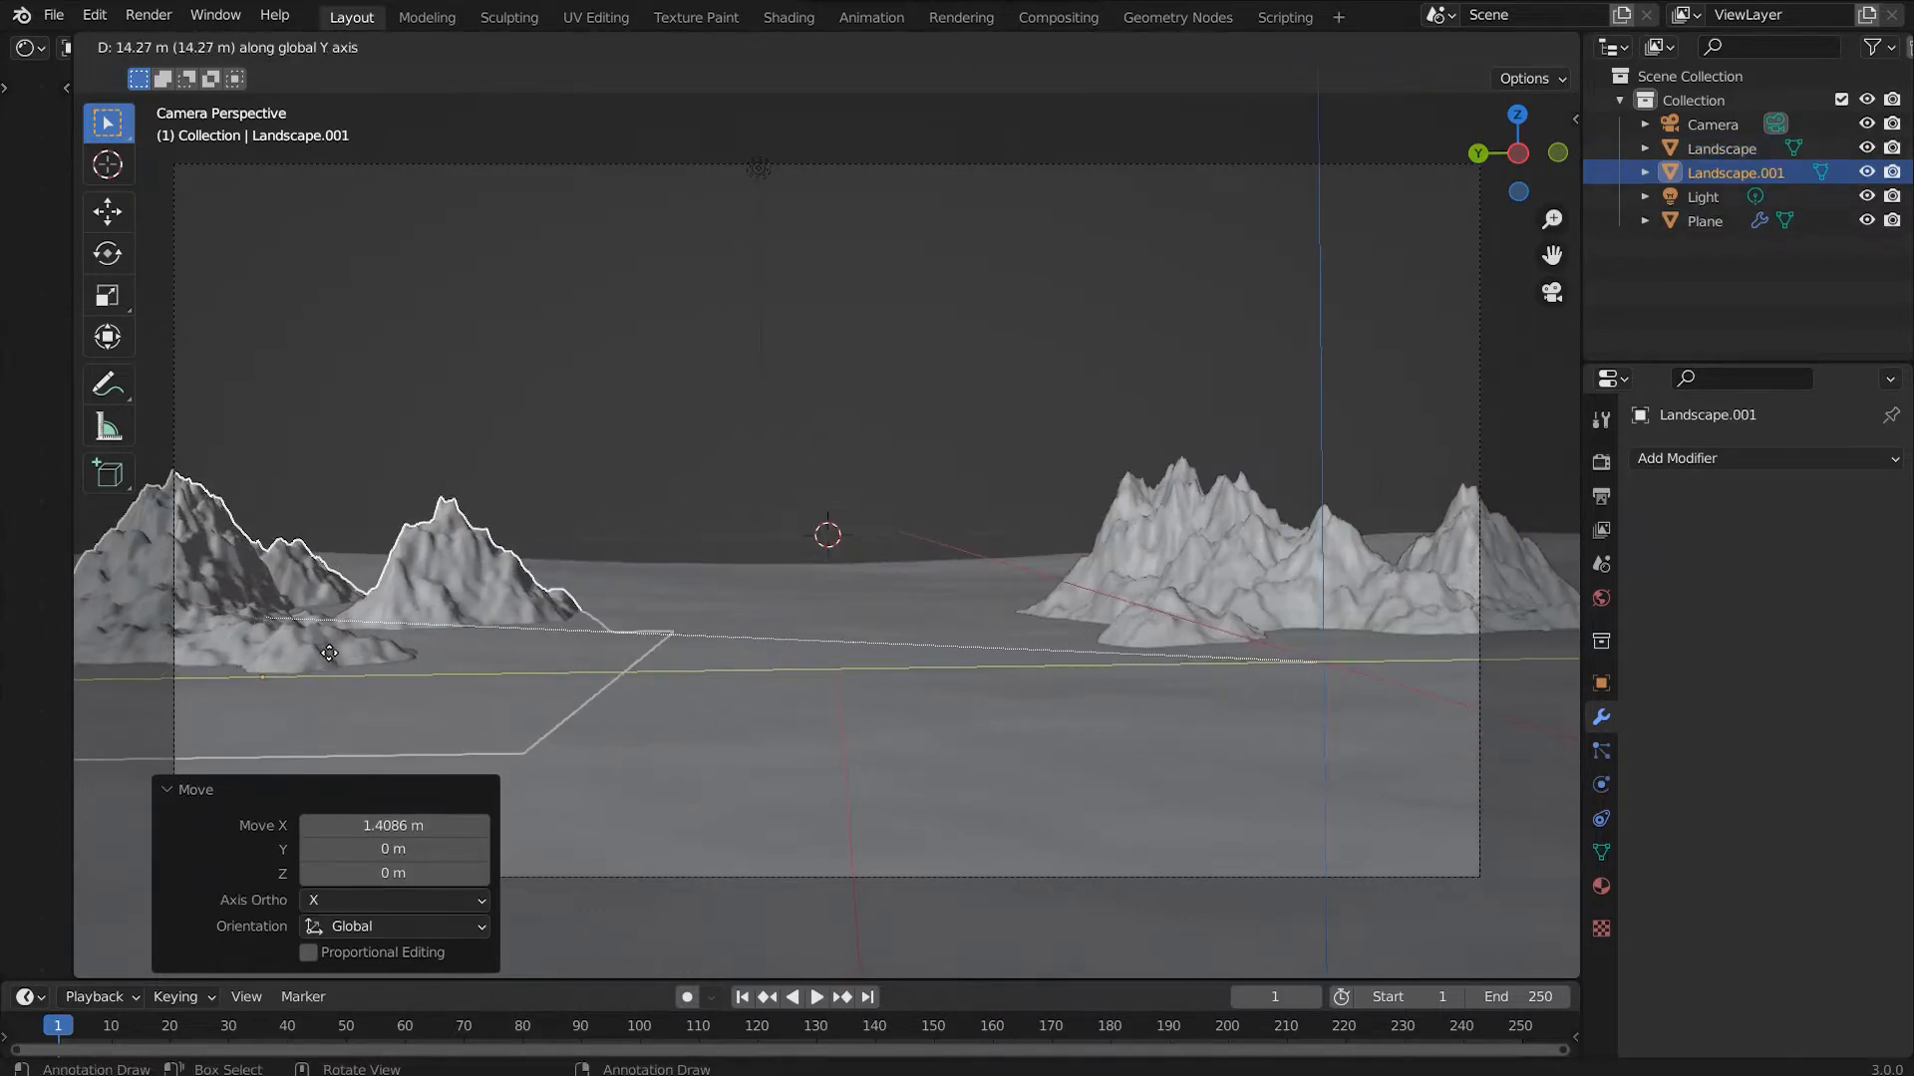
pyautogui.click(329, 652)
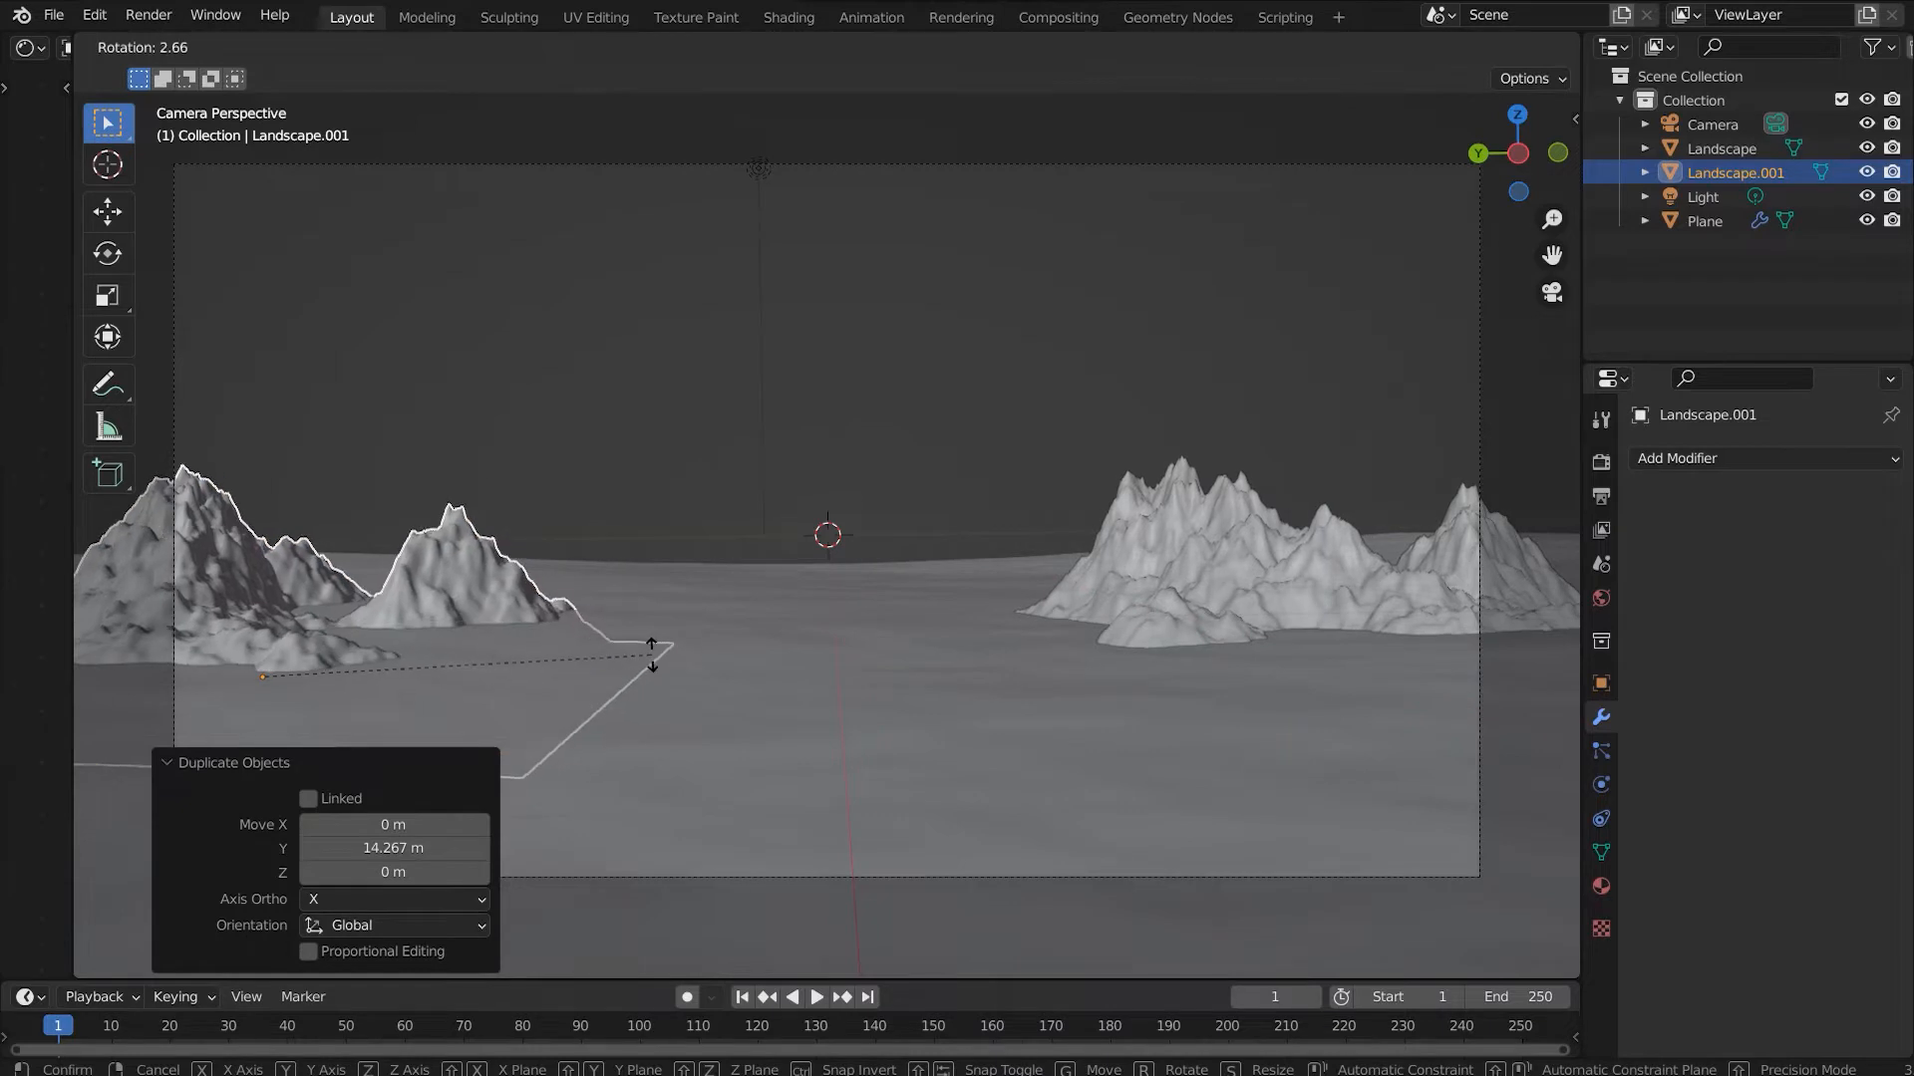
pyautogui.press('r')
pyautogui.press('z')
pyautogui.click(488, 680)
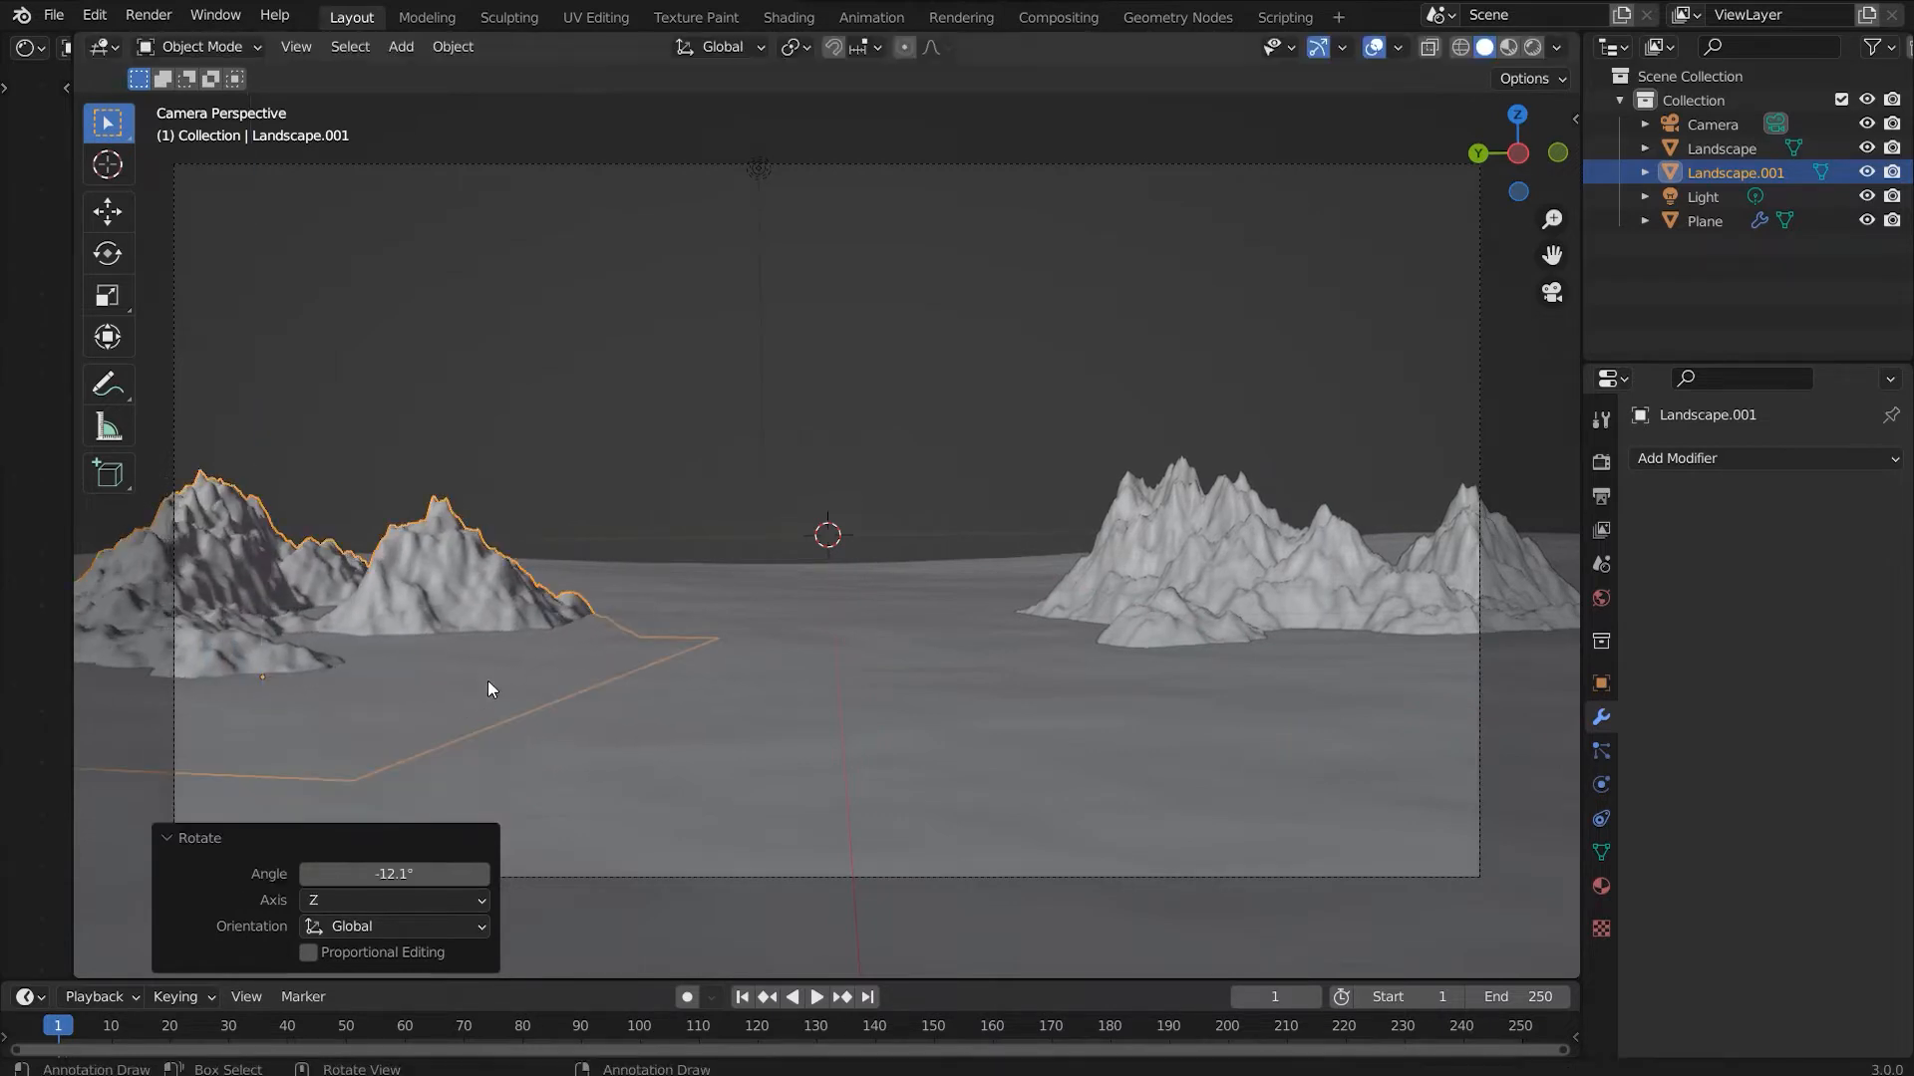
# Step: Move the duplicated landscape about 1.6 m along X and about 1.2 m along Y
pyautogui.press('g')
pyautogui.press('y')
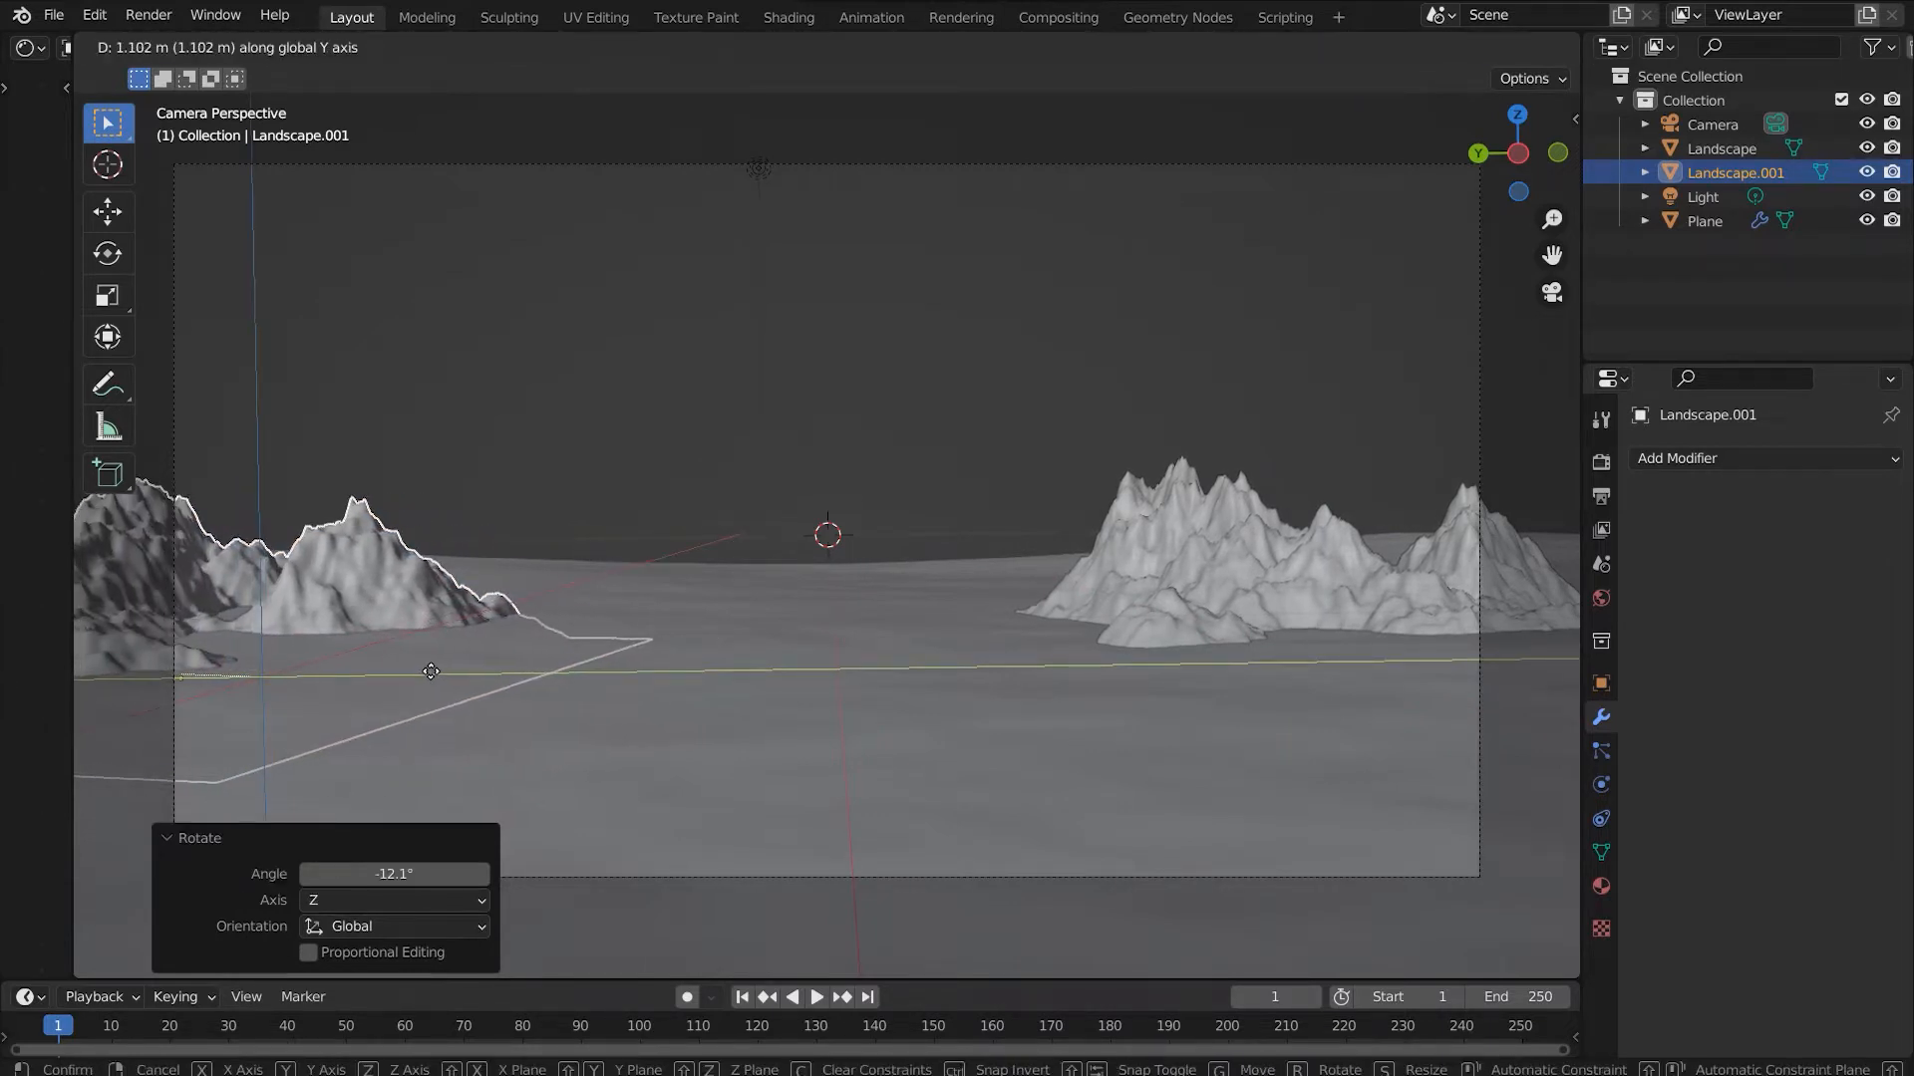
pyautogui.press('x')
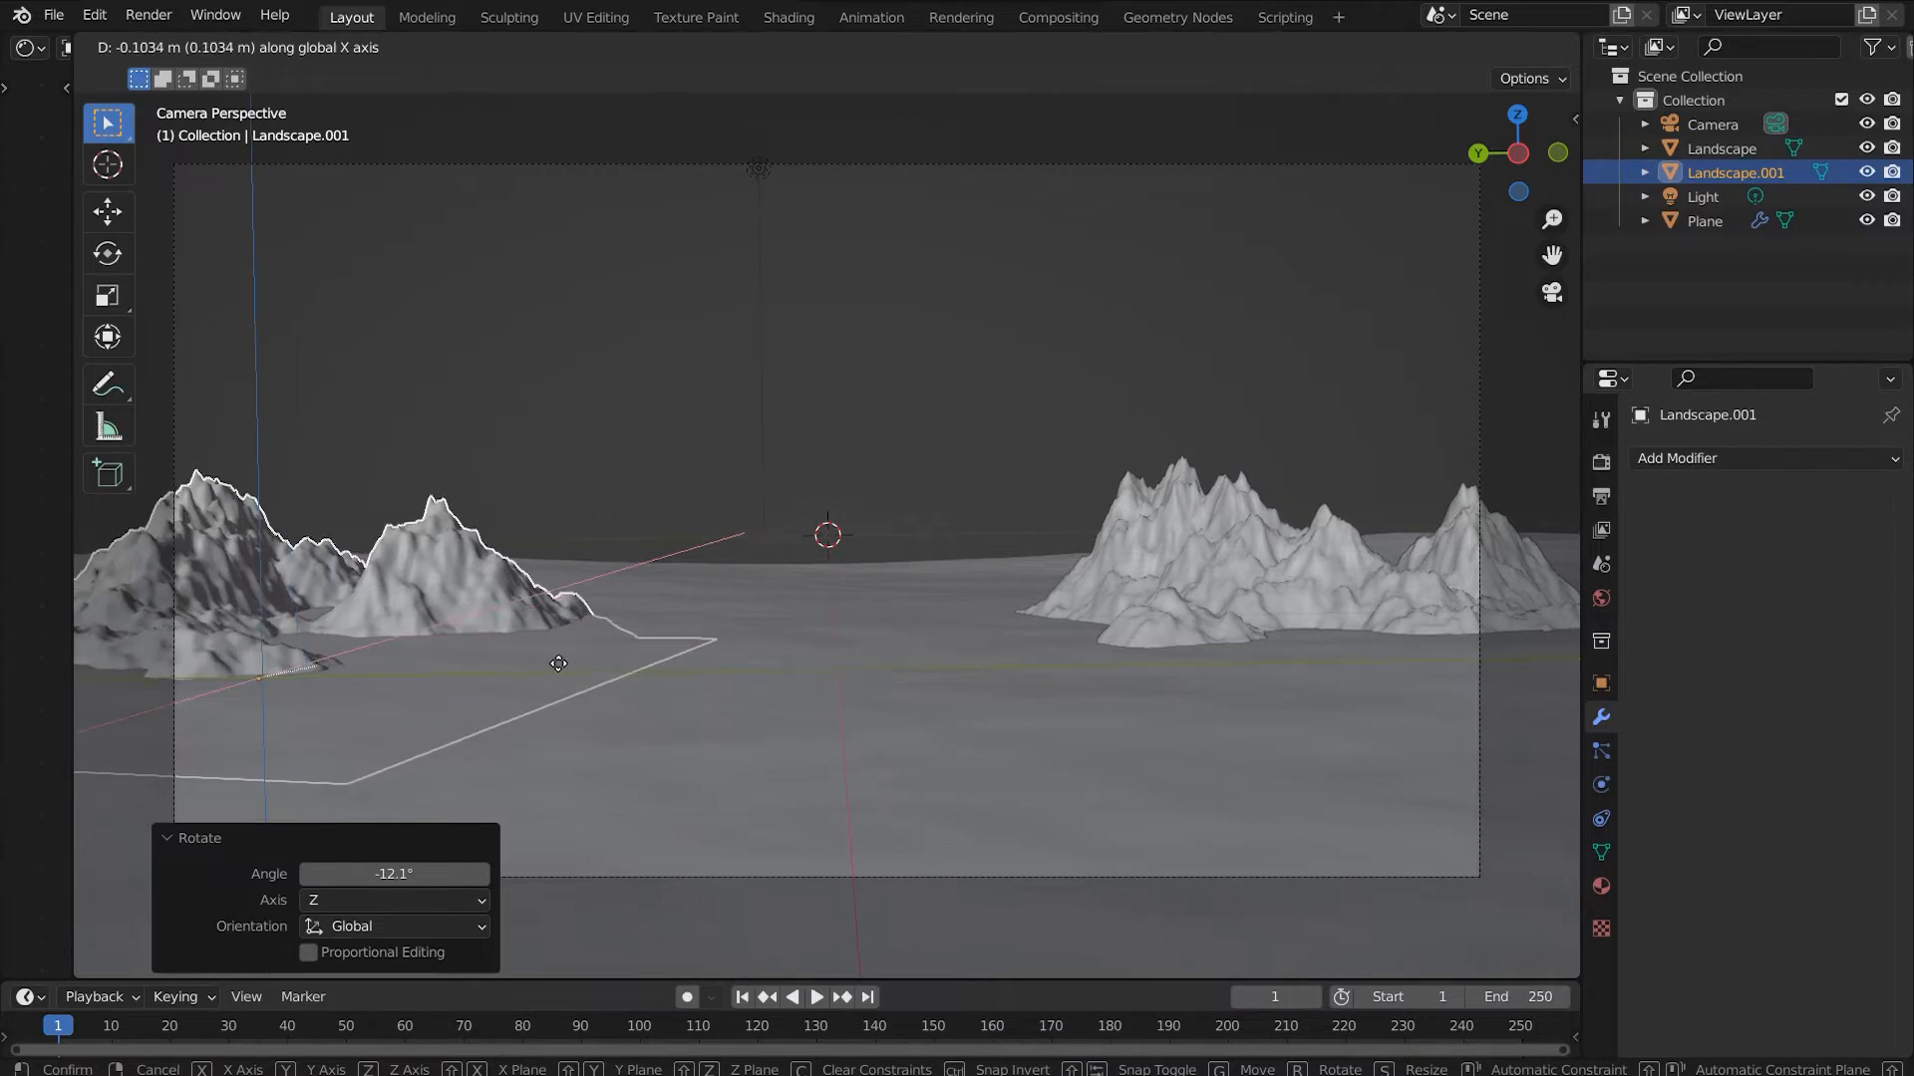
pyautogui.click(559, 664)
pyautogui.press('g')
pyautogui.press('x')
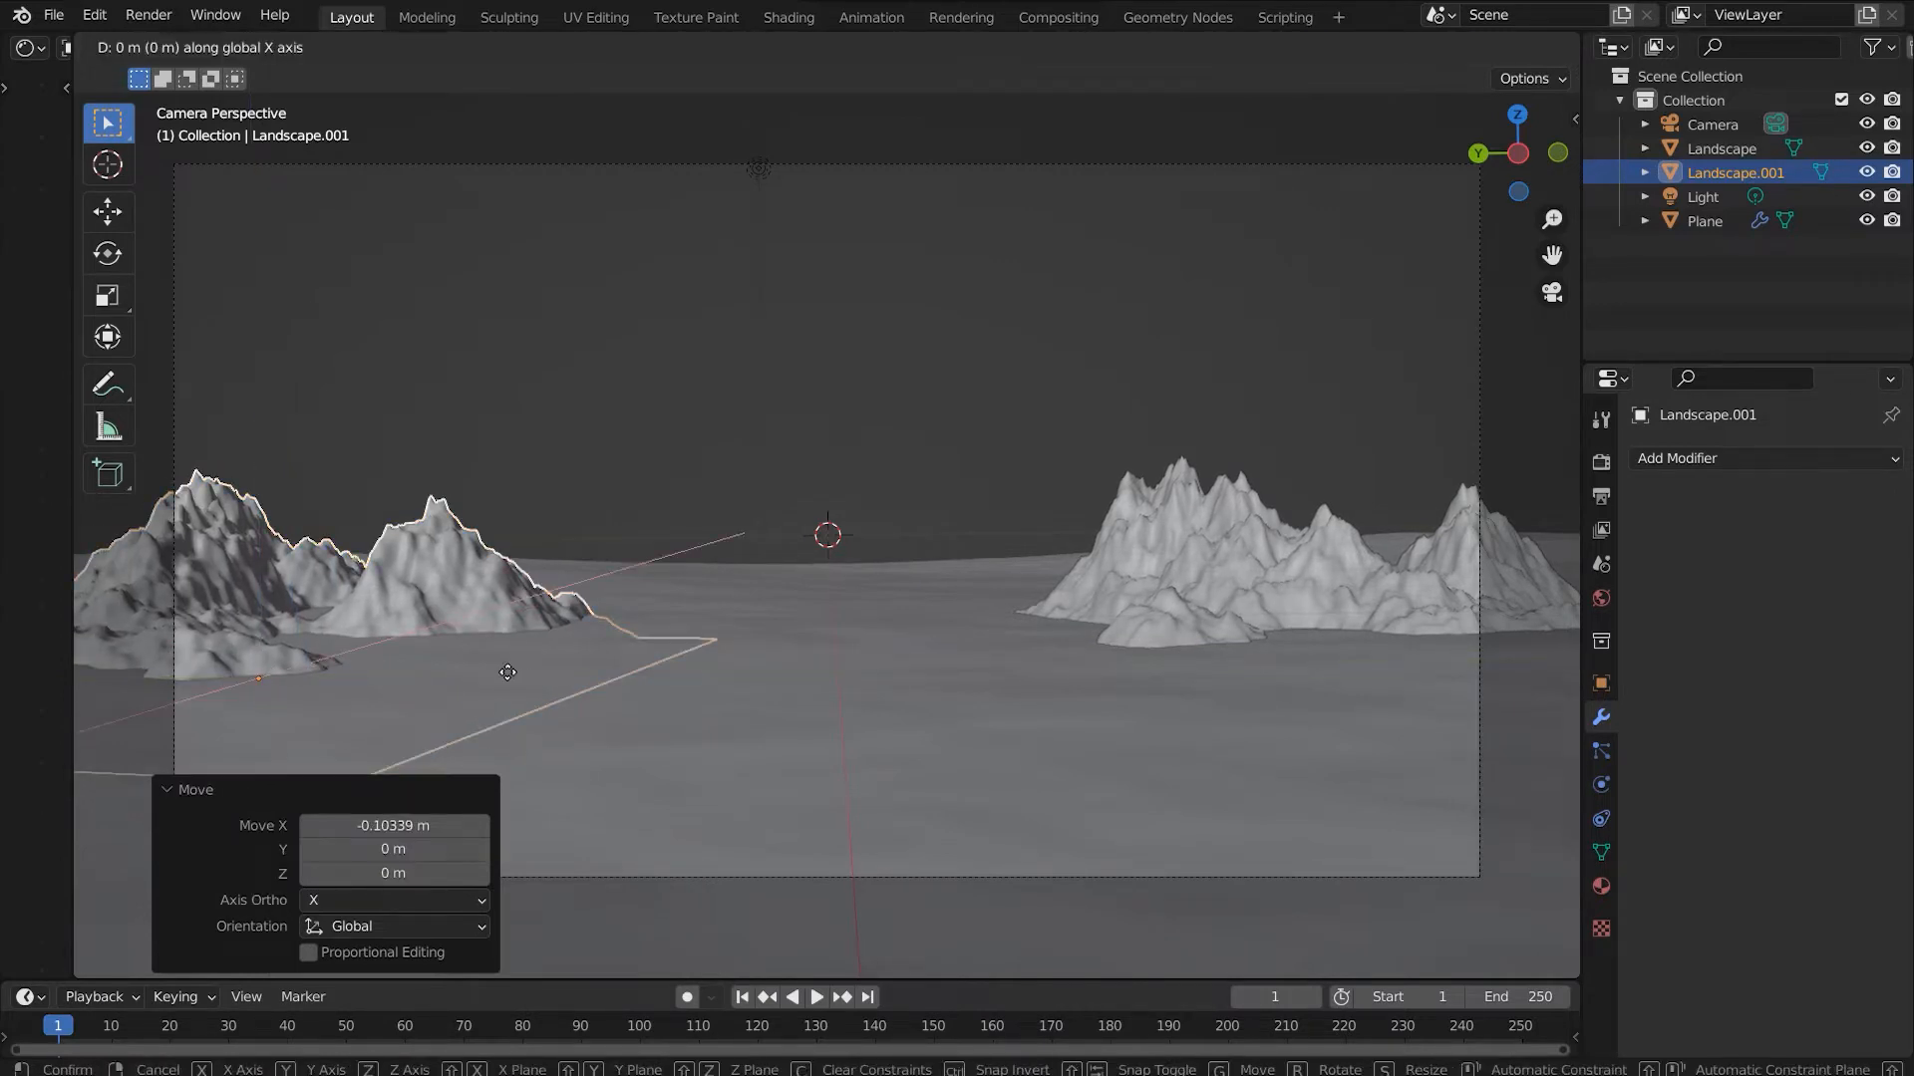
pyautogui.click(319, 719)
pyautogui.press('g')
pyautogui.press('y')
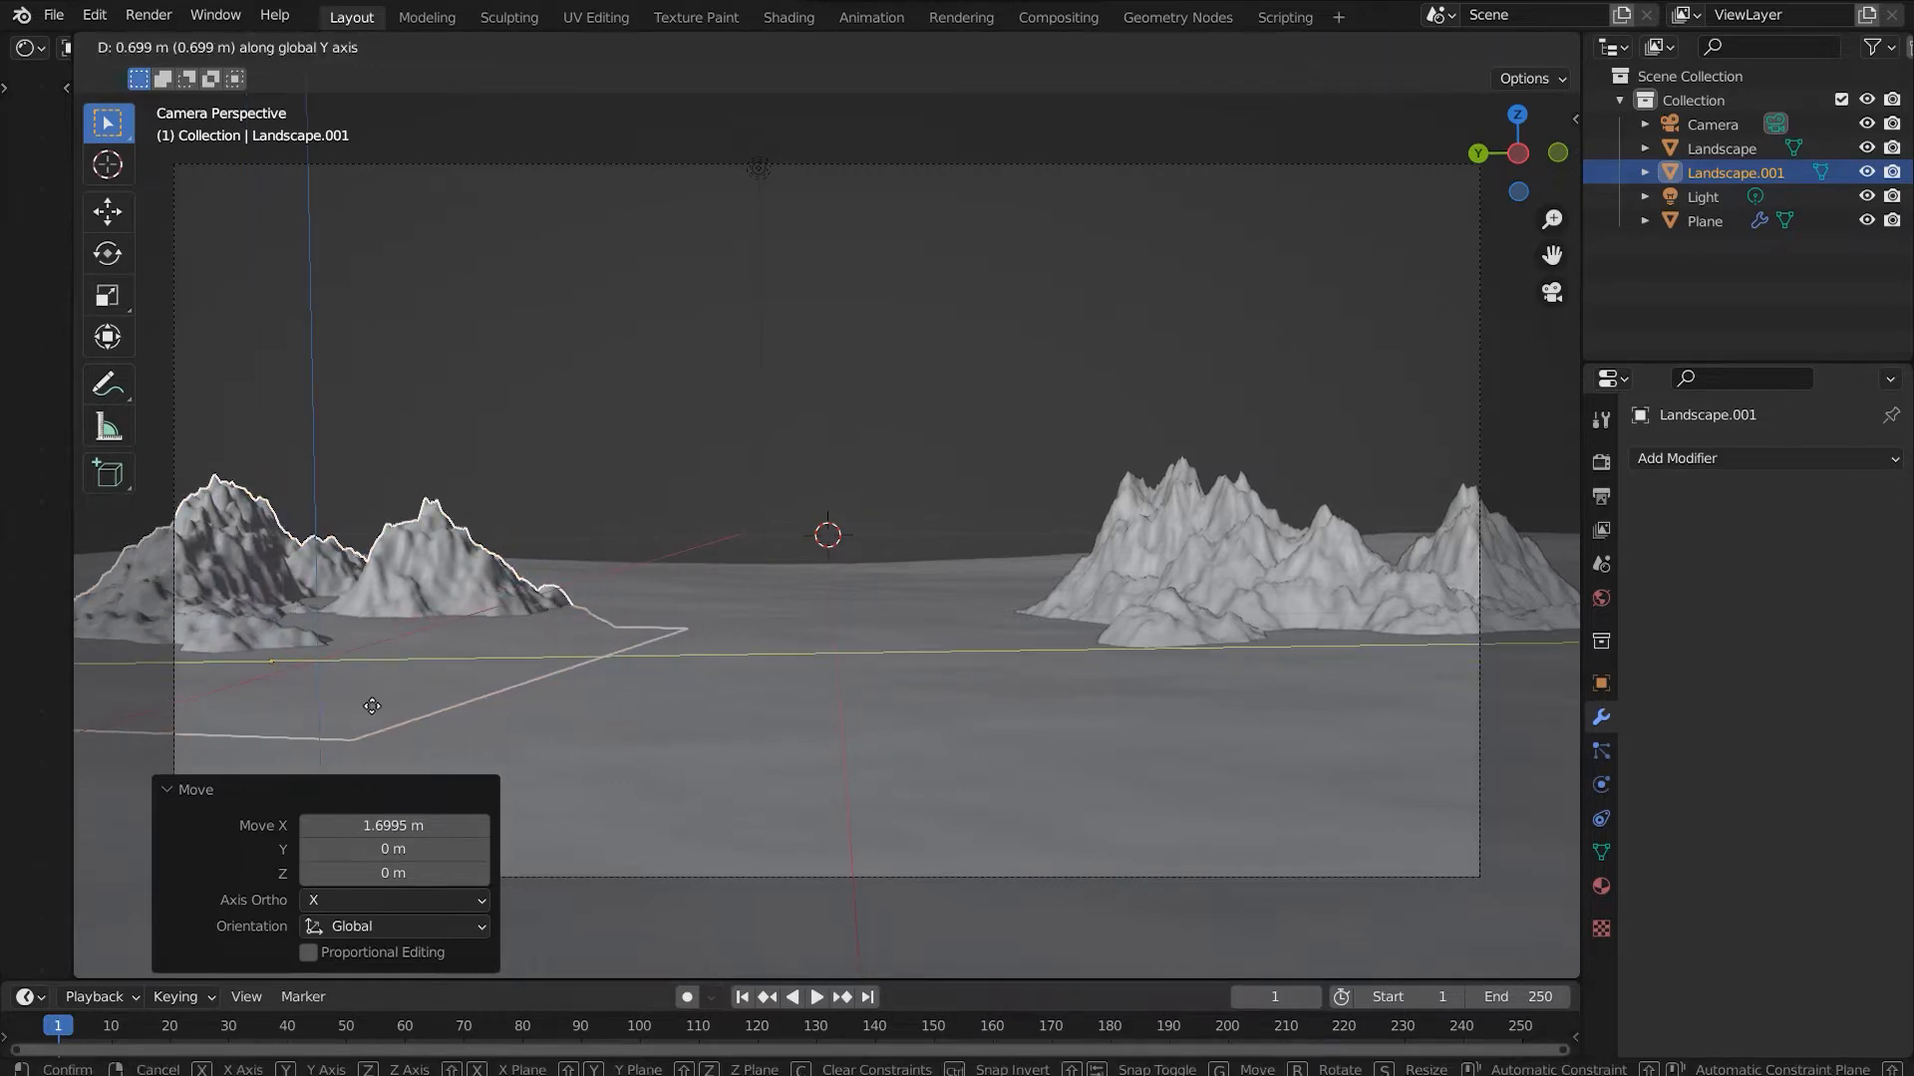
pyautogui.click(357, 704)
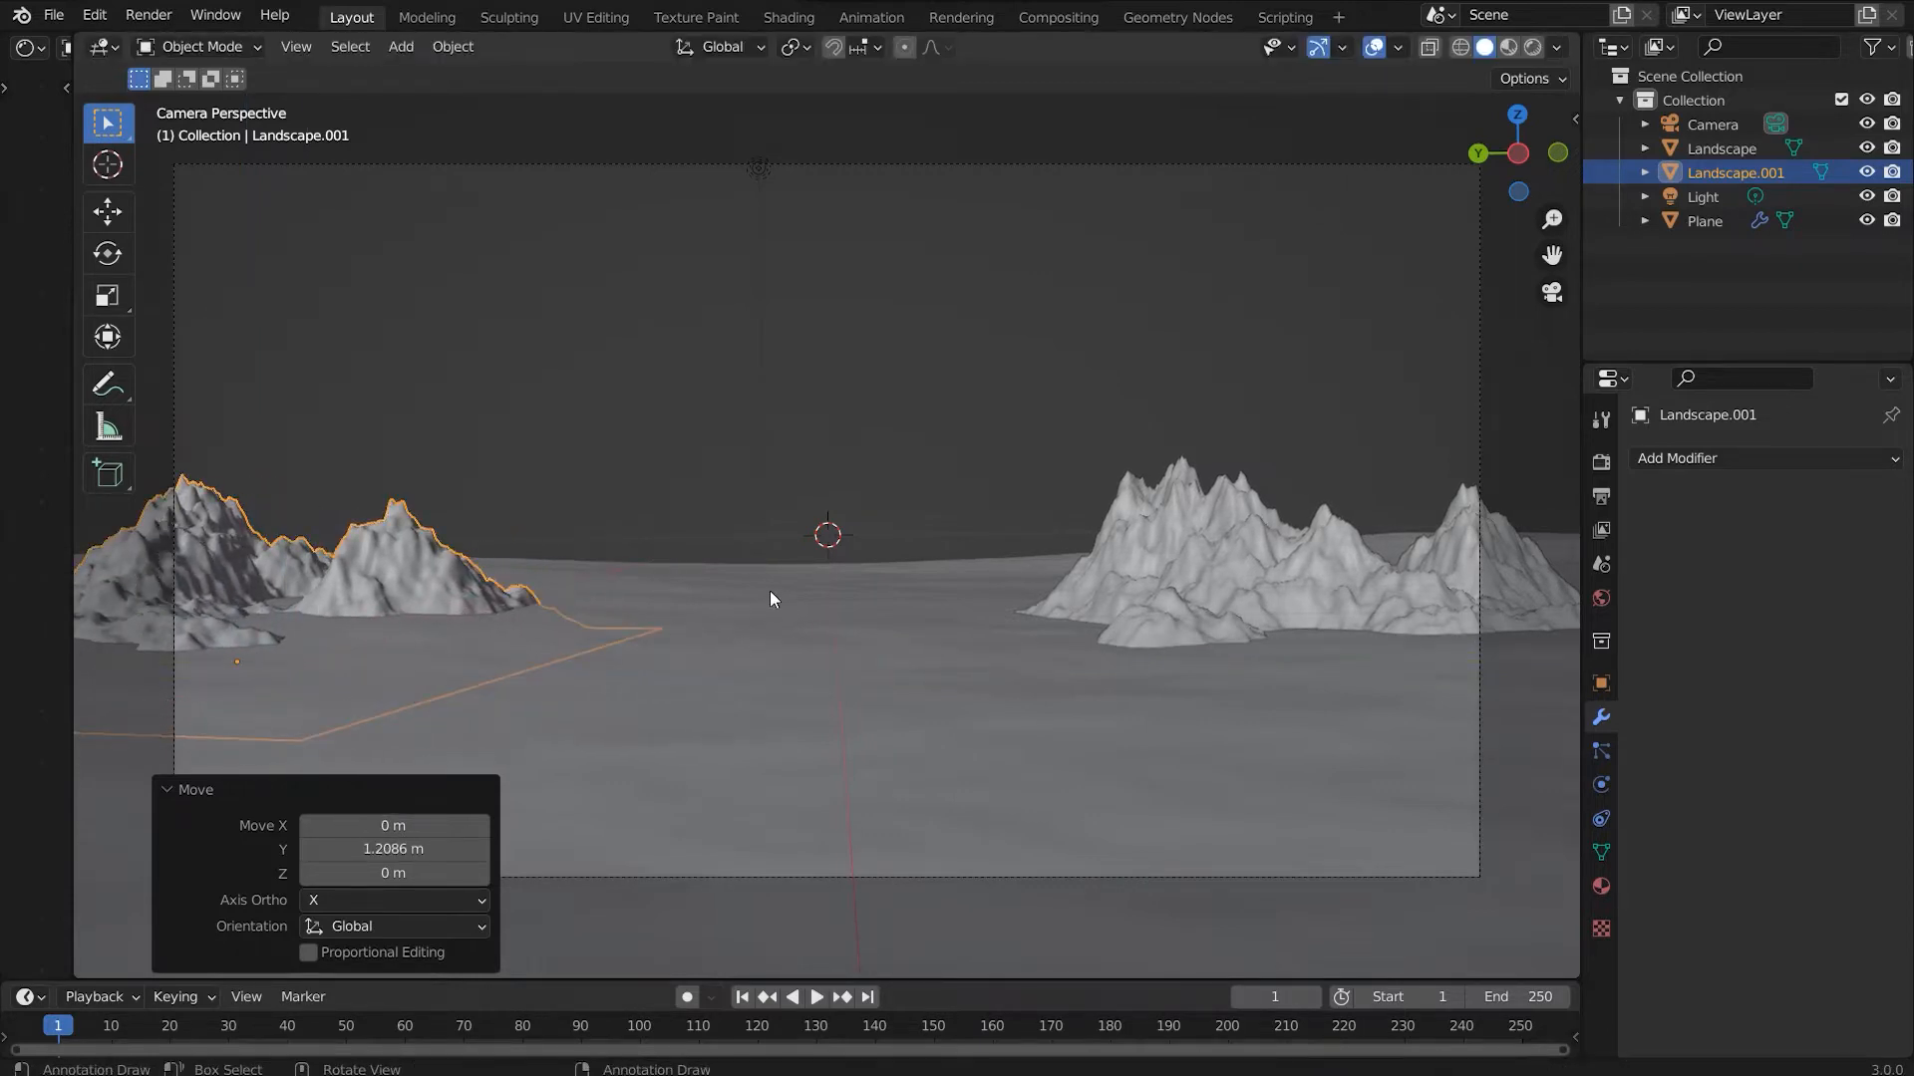
# Step: Add another Landscape mesh with a noise Offset X of 10.17 and Offset Y of 2.34
pyautogui.moveTo(700, 624); pyautogui.dragTo(769, 658, button='middle')
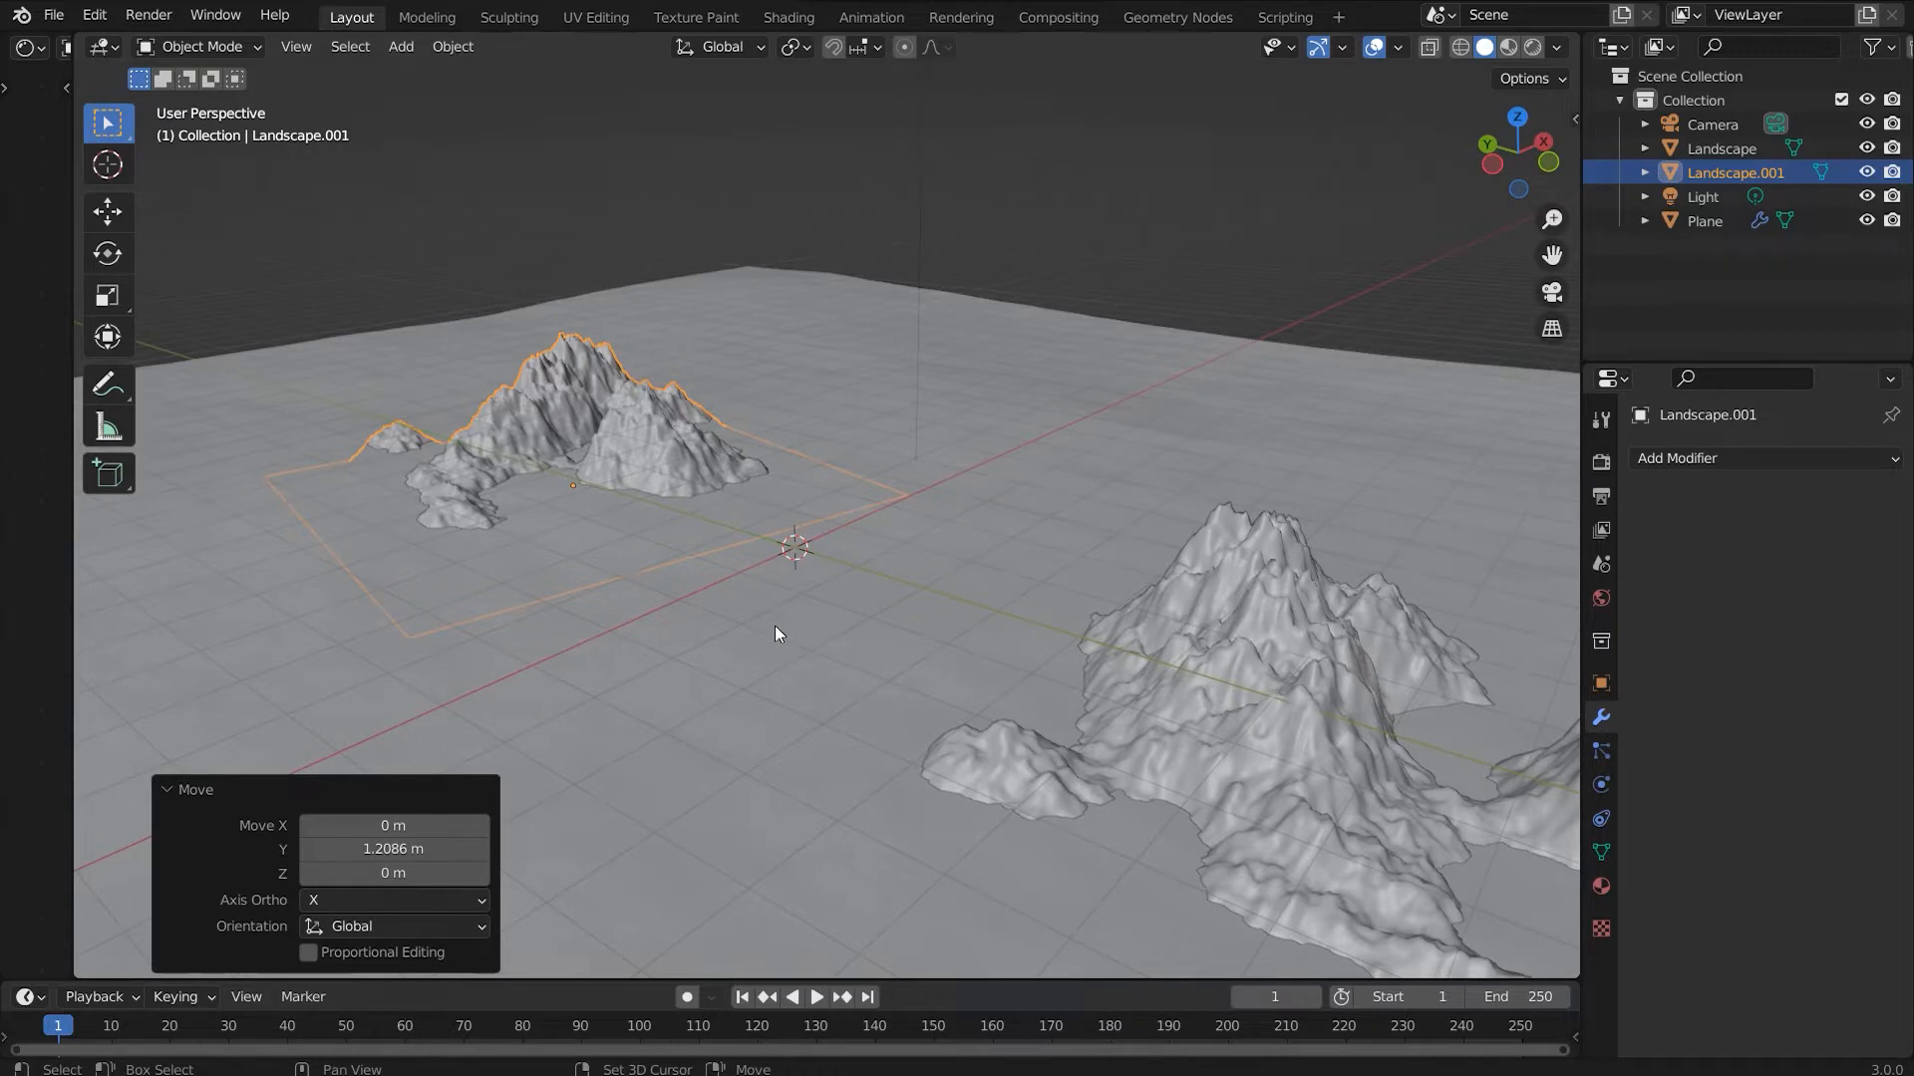
pyautogui.hotkey('shift', 'a')
pyautogui.moveTo(770, 589)
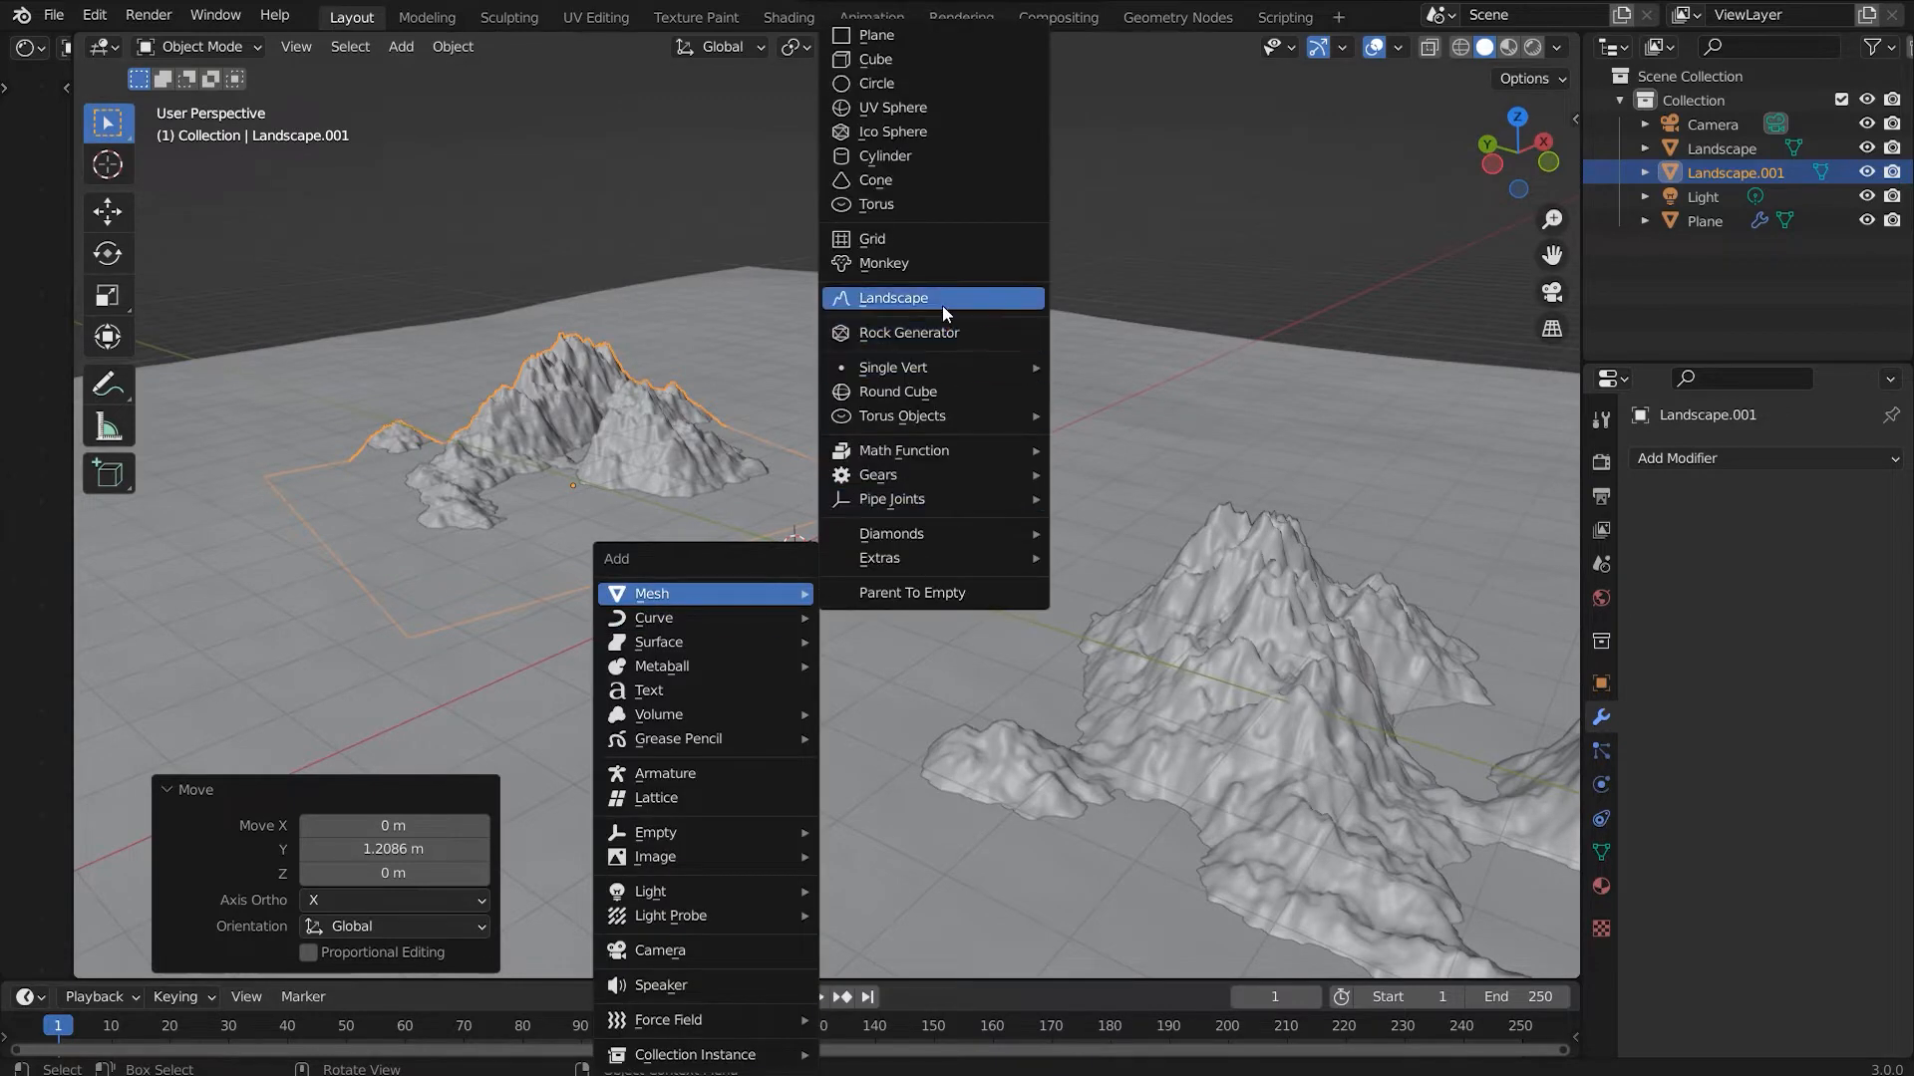
pyautogui.press('Return')
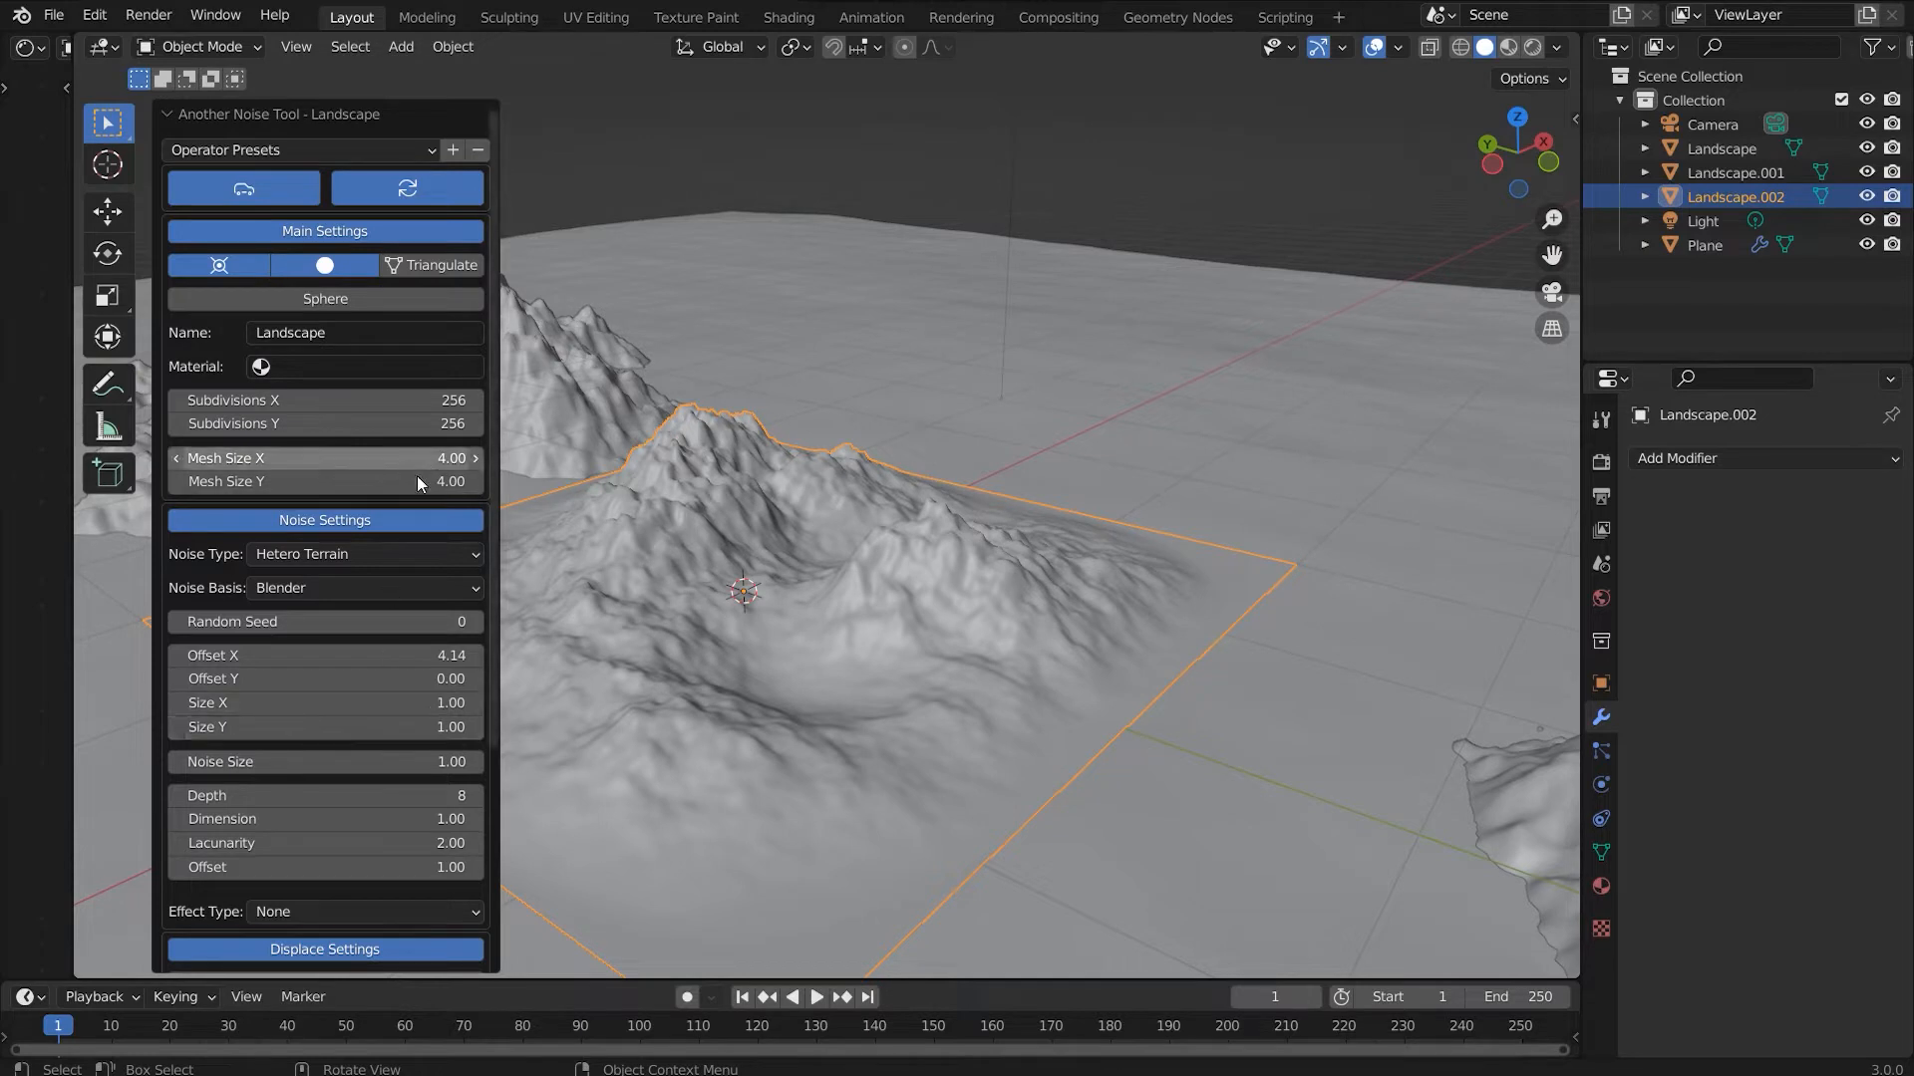
pyautogui.moveTo(399, 654)
pyautogui.mouseDown()
pyautogui.moveTo(401, 678)
pyautogui.moveTo(423, 677)
pyautogui.mouseUp()
pyautogui.click(399, 678)
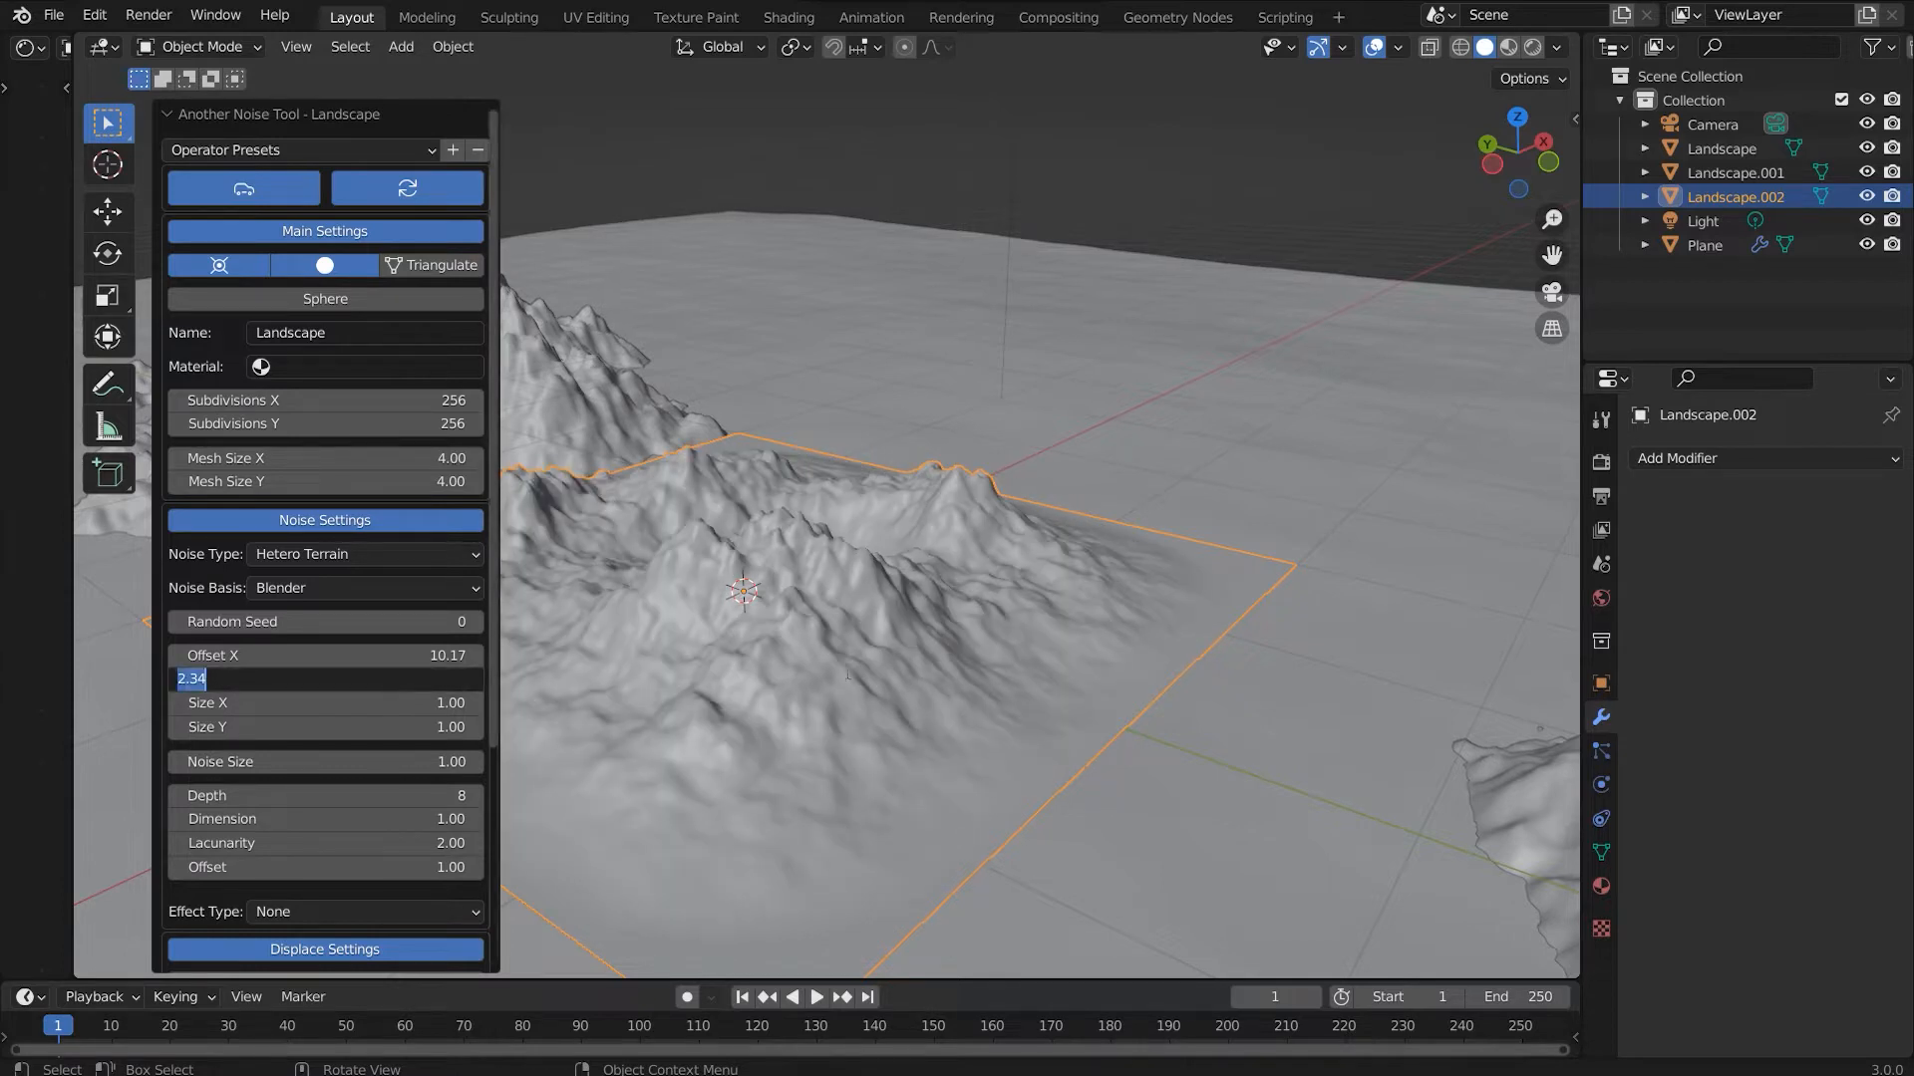
pyautogui.press('Return')
# Step: UV unwrap the whole mesh of the new landscape, and return to object mode in the camera view
pyautogui.scroll(-4, 815, 711)
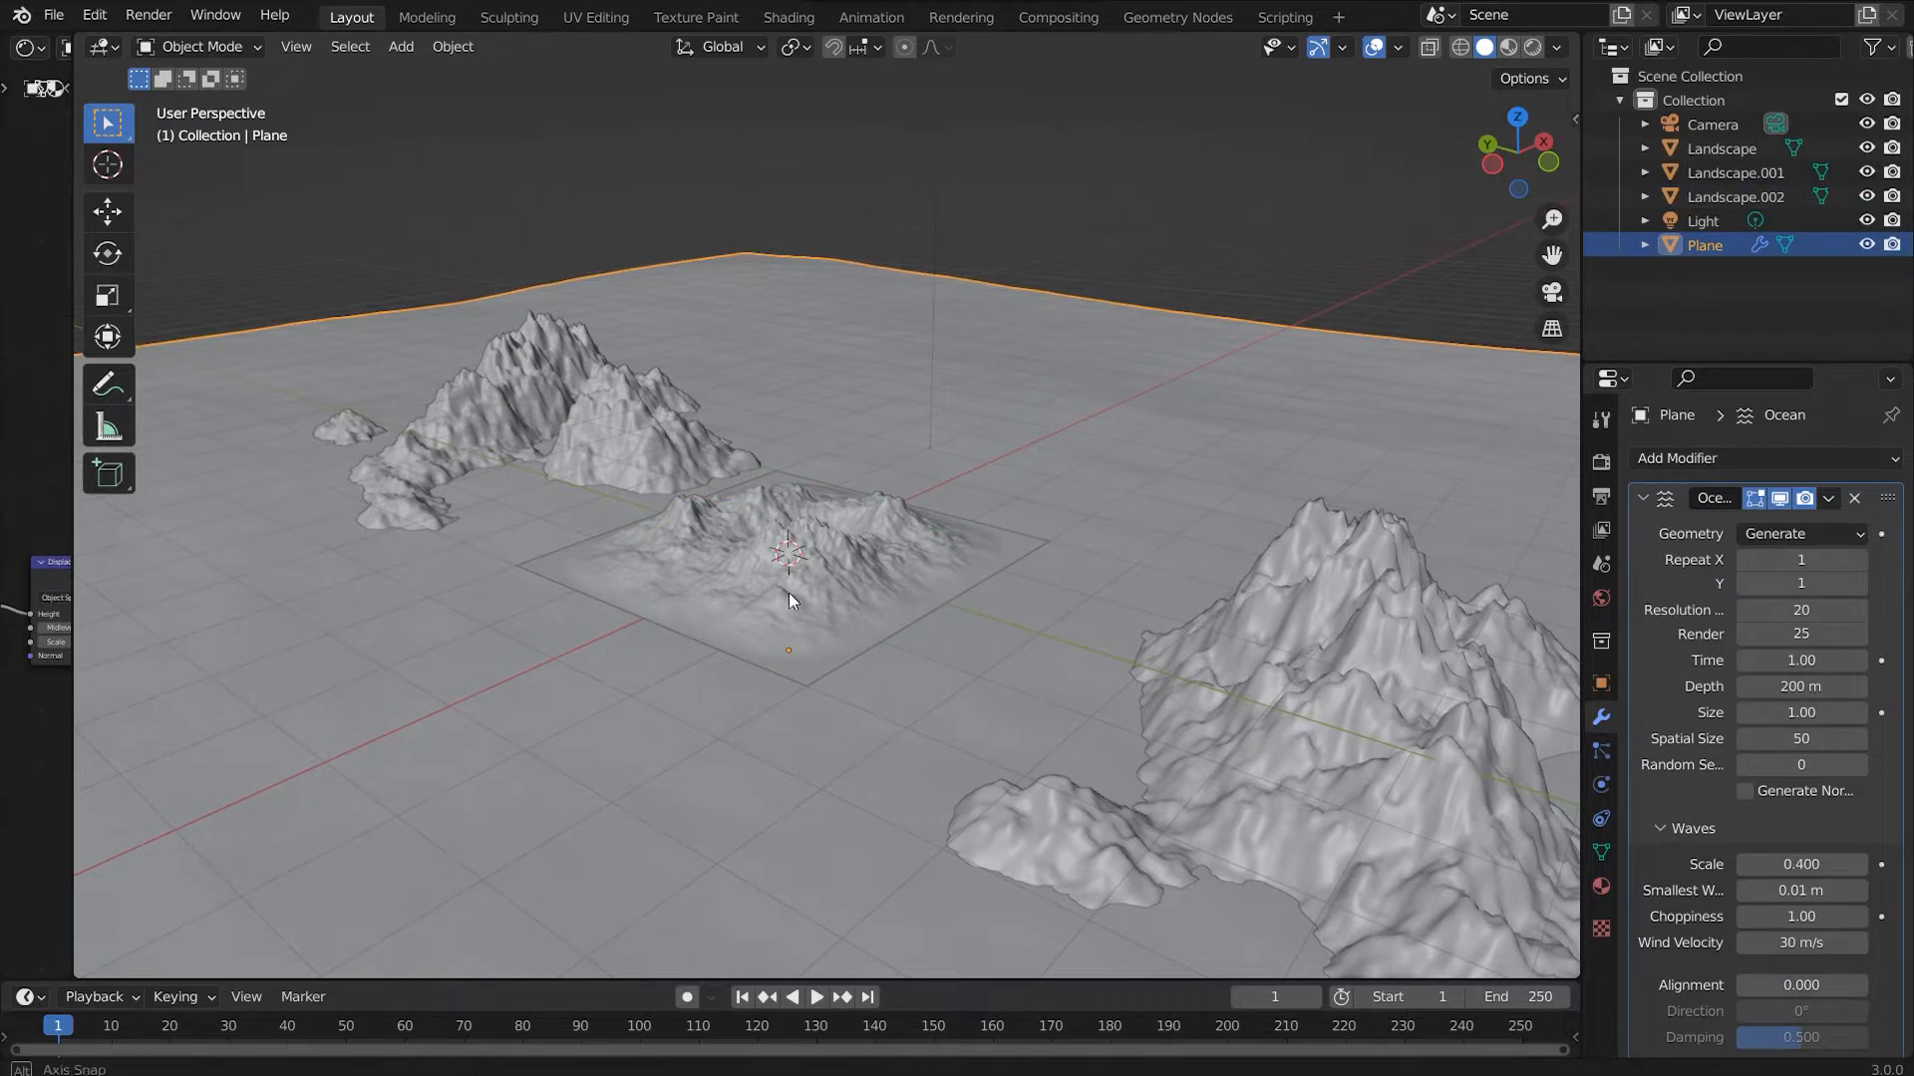
pyautogui.scroll(3, 787, 592)
pyautogui.click(803, 582)
pyautogui.press('Tab')
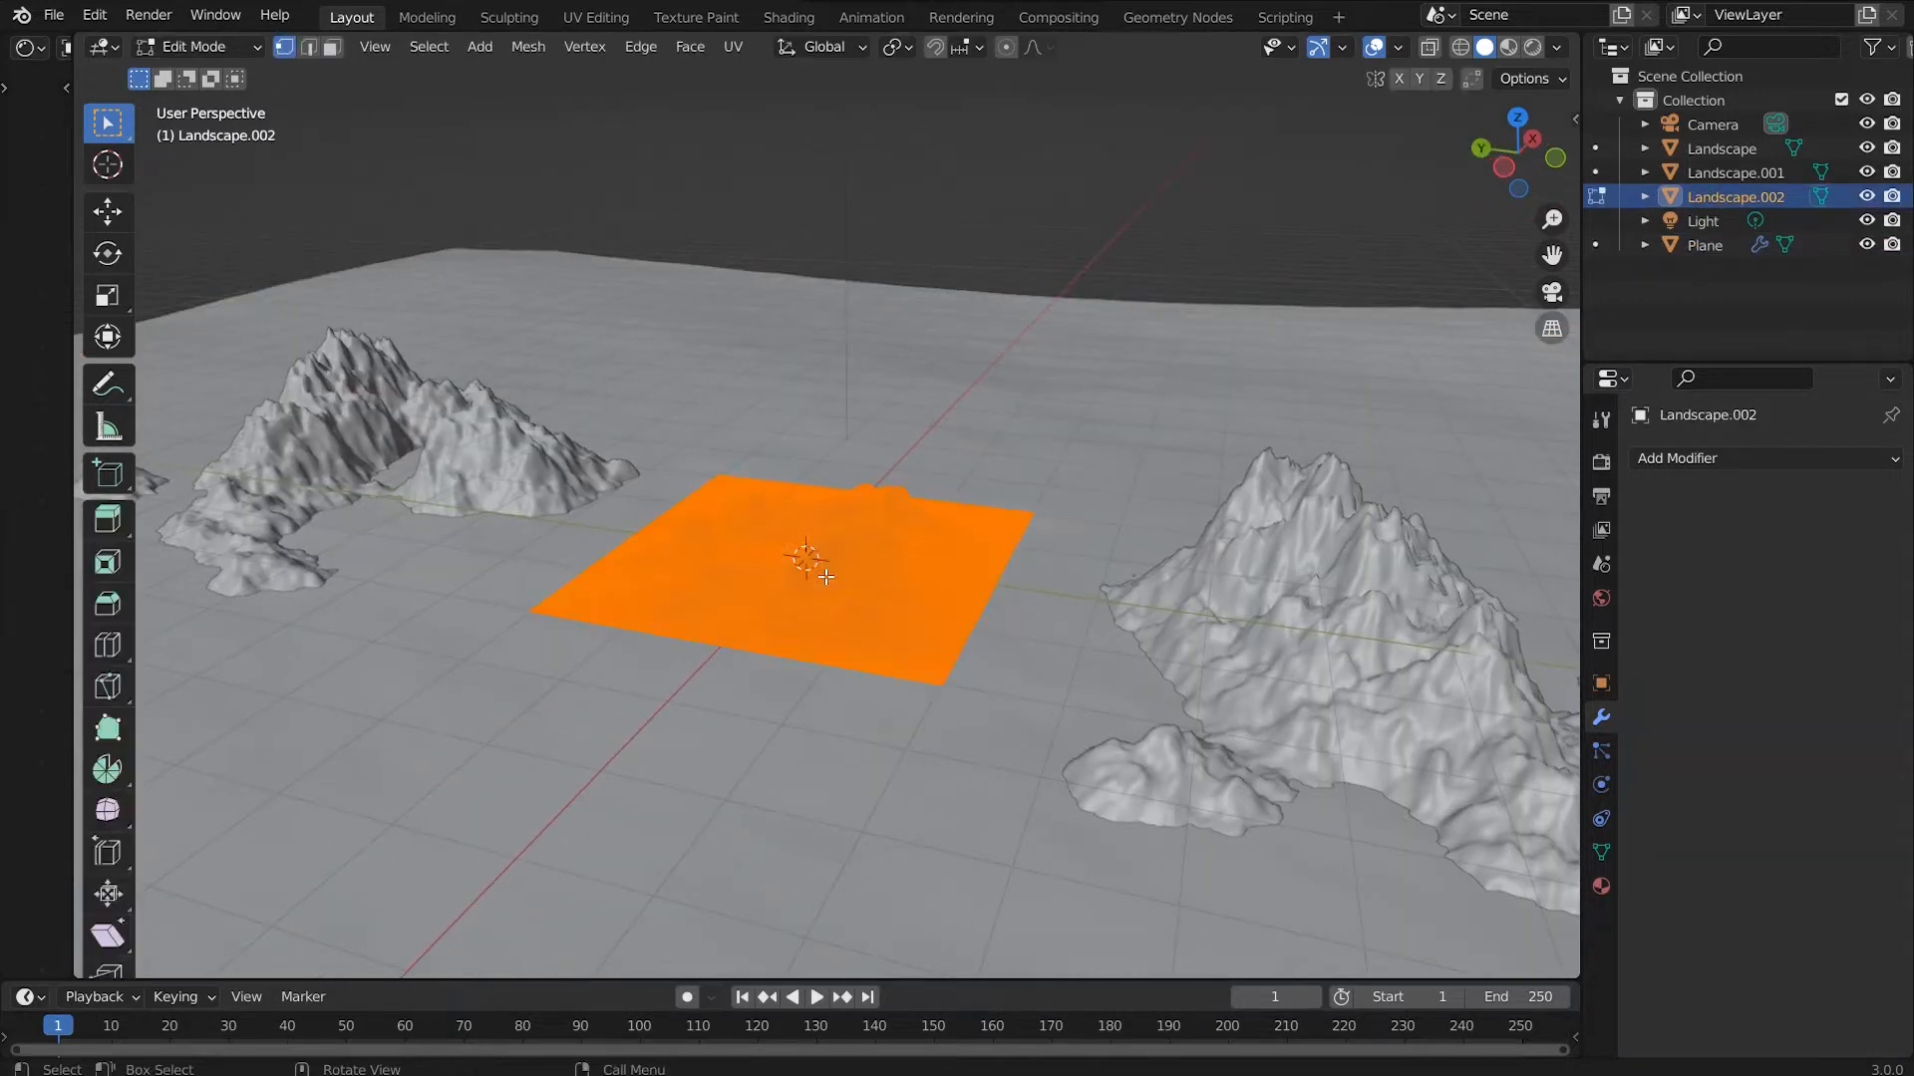
pyautogui.press('u')
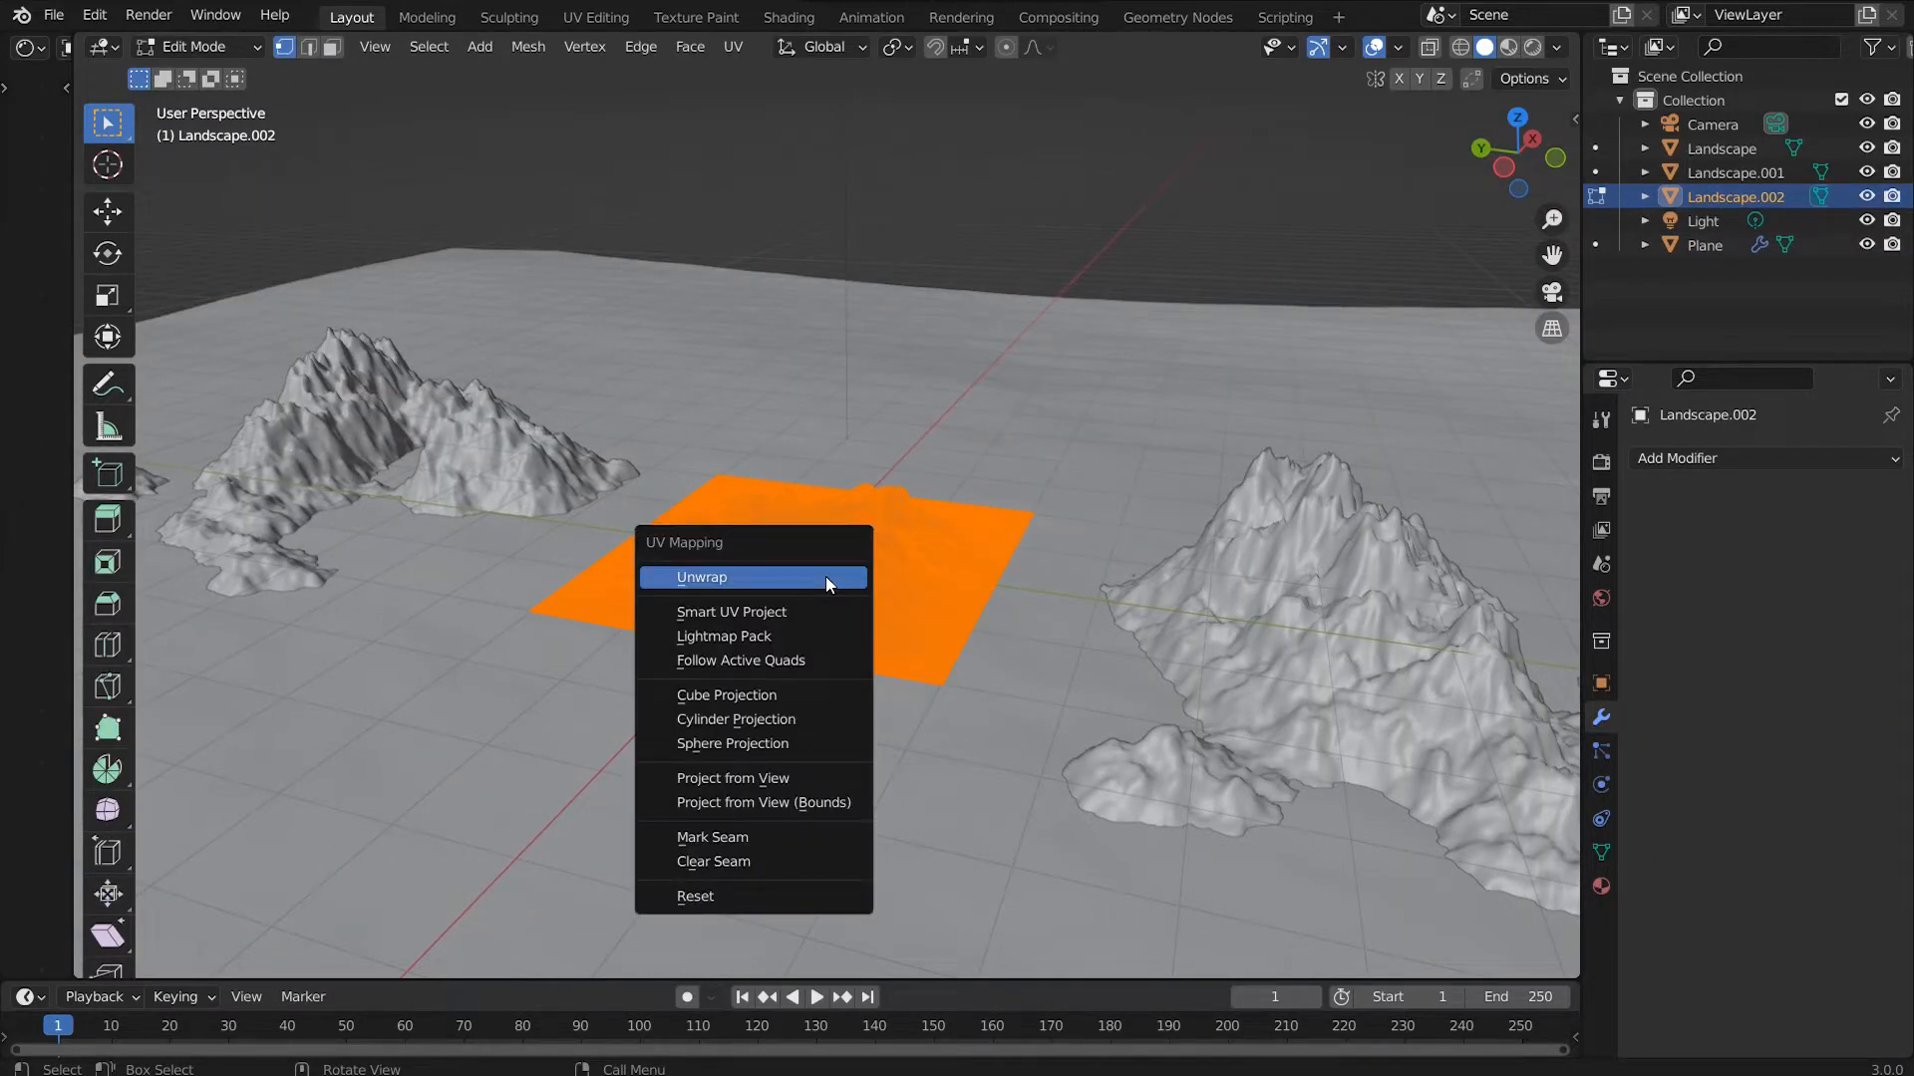
pyautogui.click(802, 580)
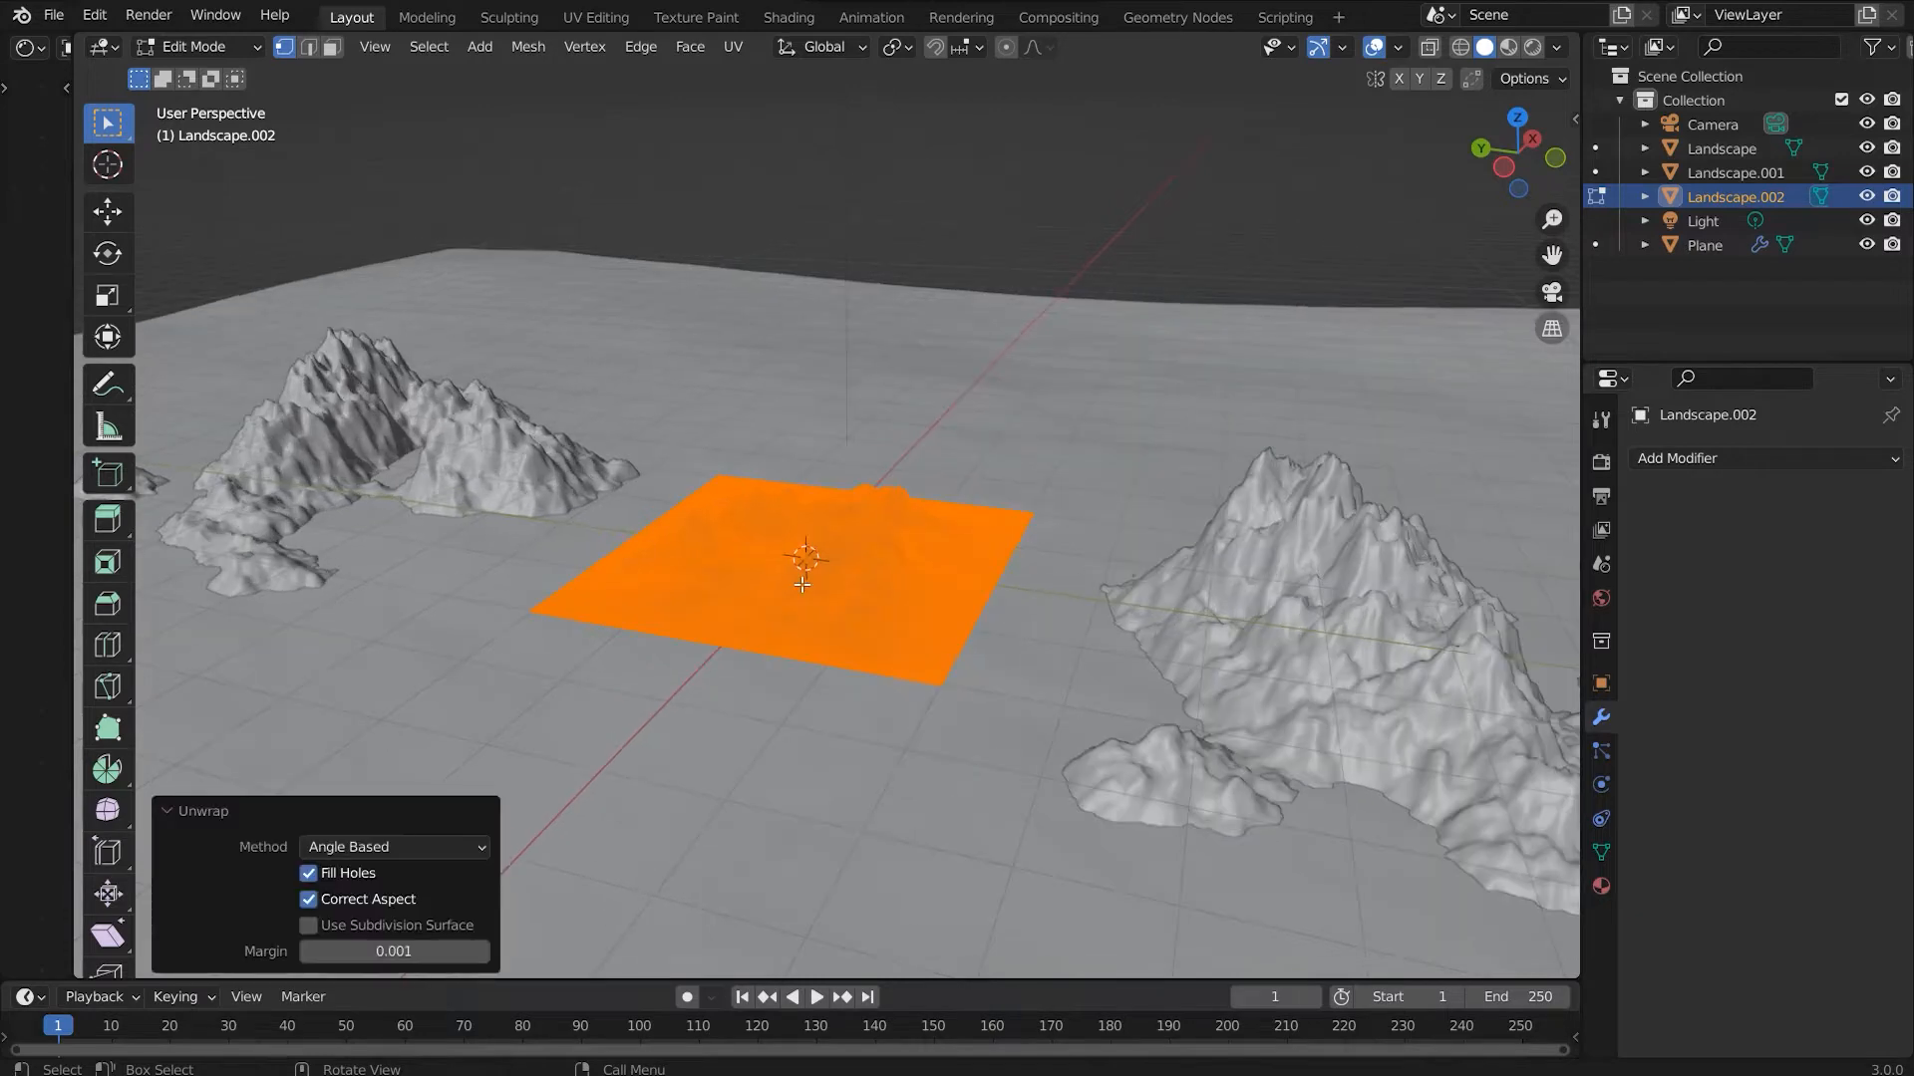
pyautogui.scroll(2, 802, 585)
pyautogui.press('KP_0')
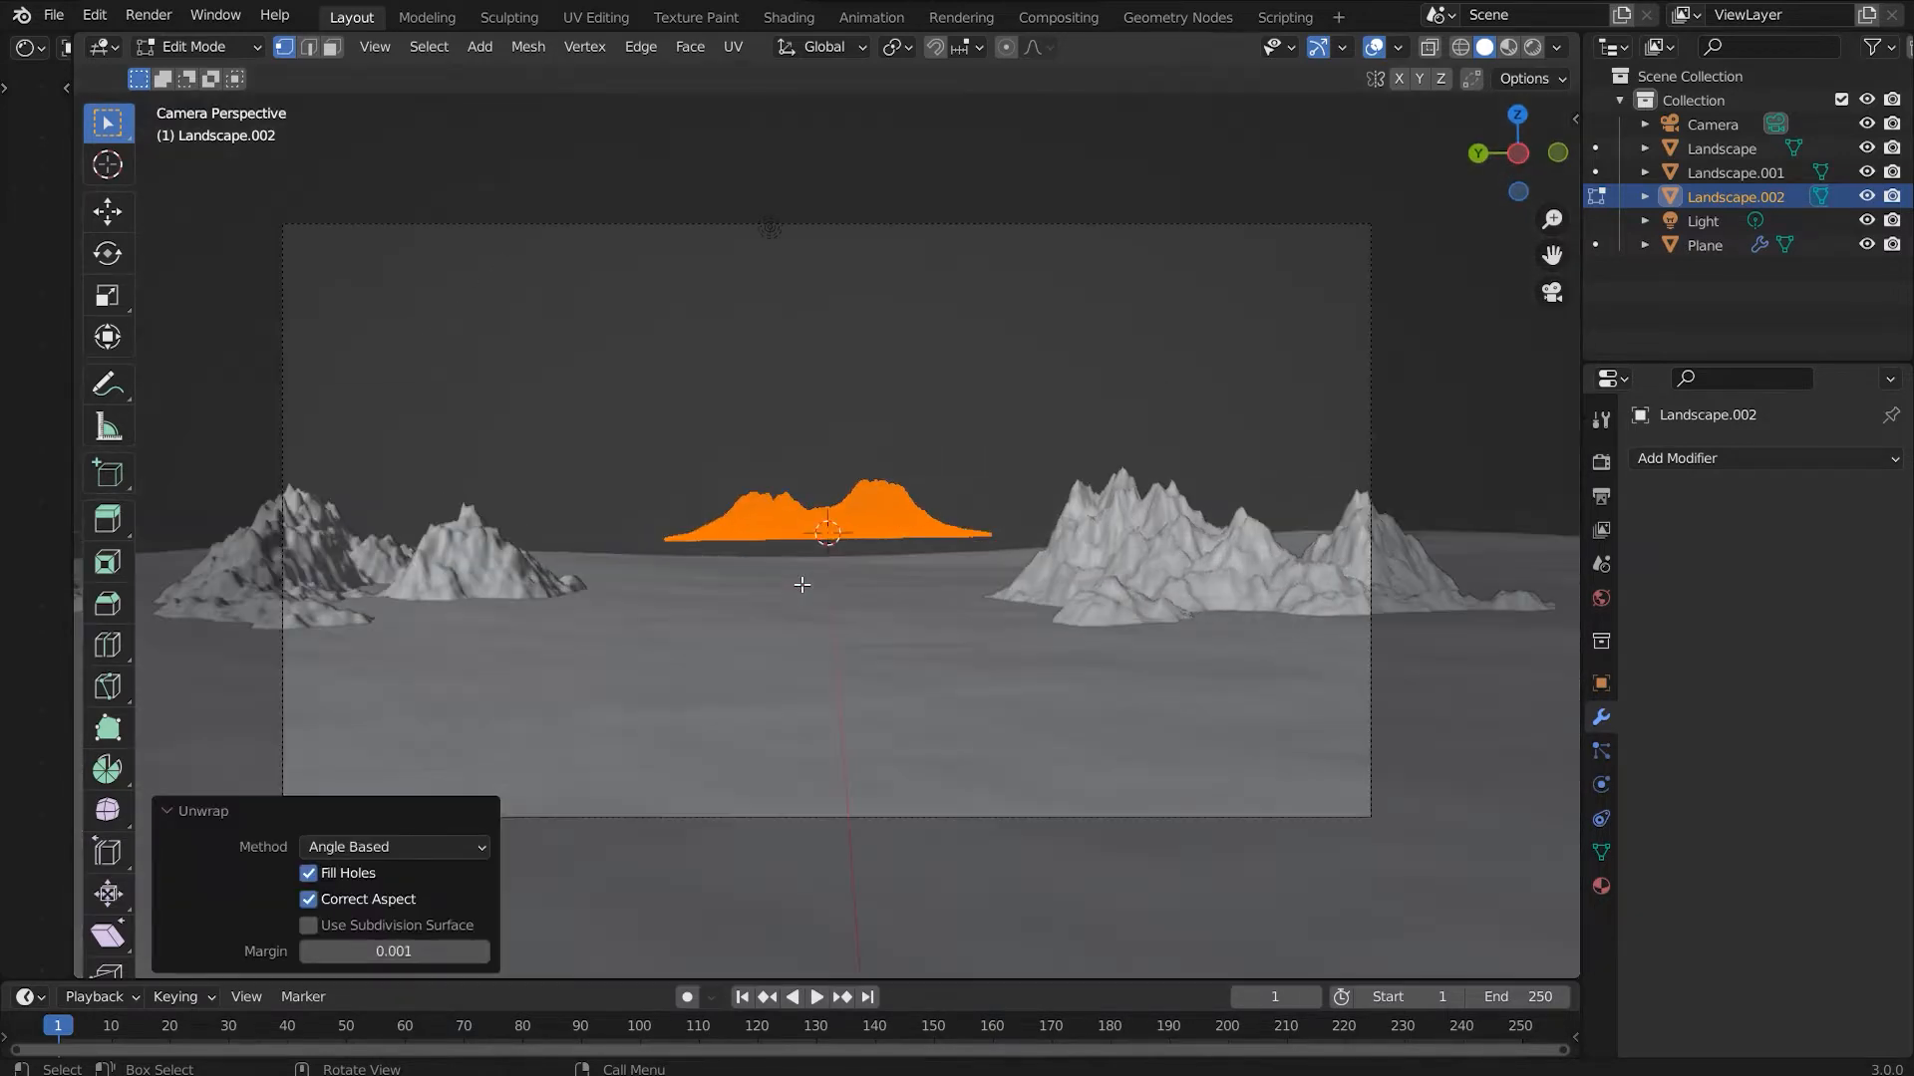
pyautogui.press('Tab')
# Step: Move the new landscape about 0.97 m along X and lower it about 1.42 m along Z
pyautogui.press('g')
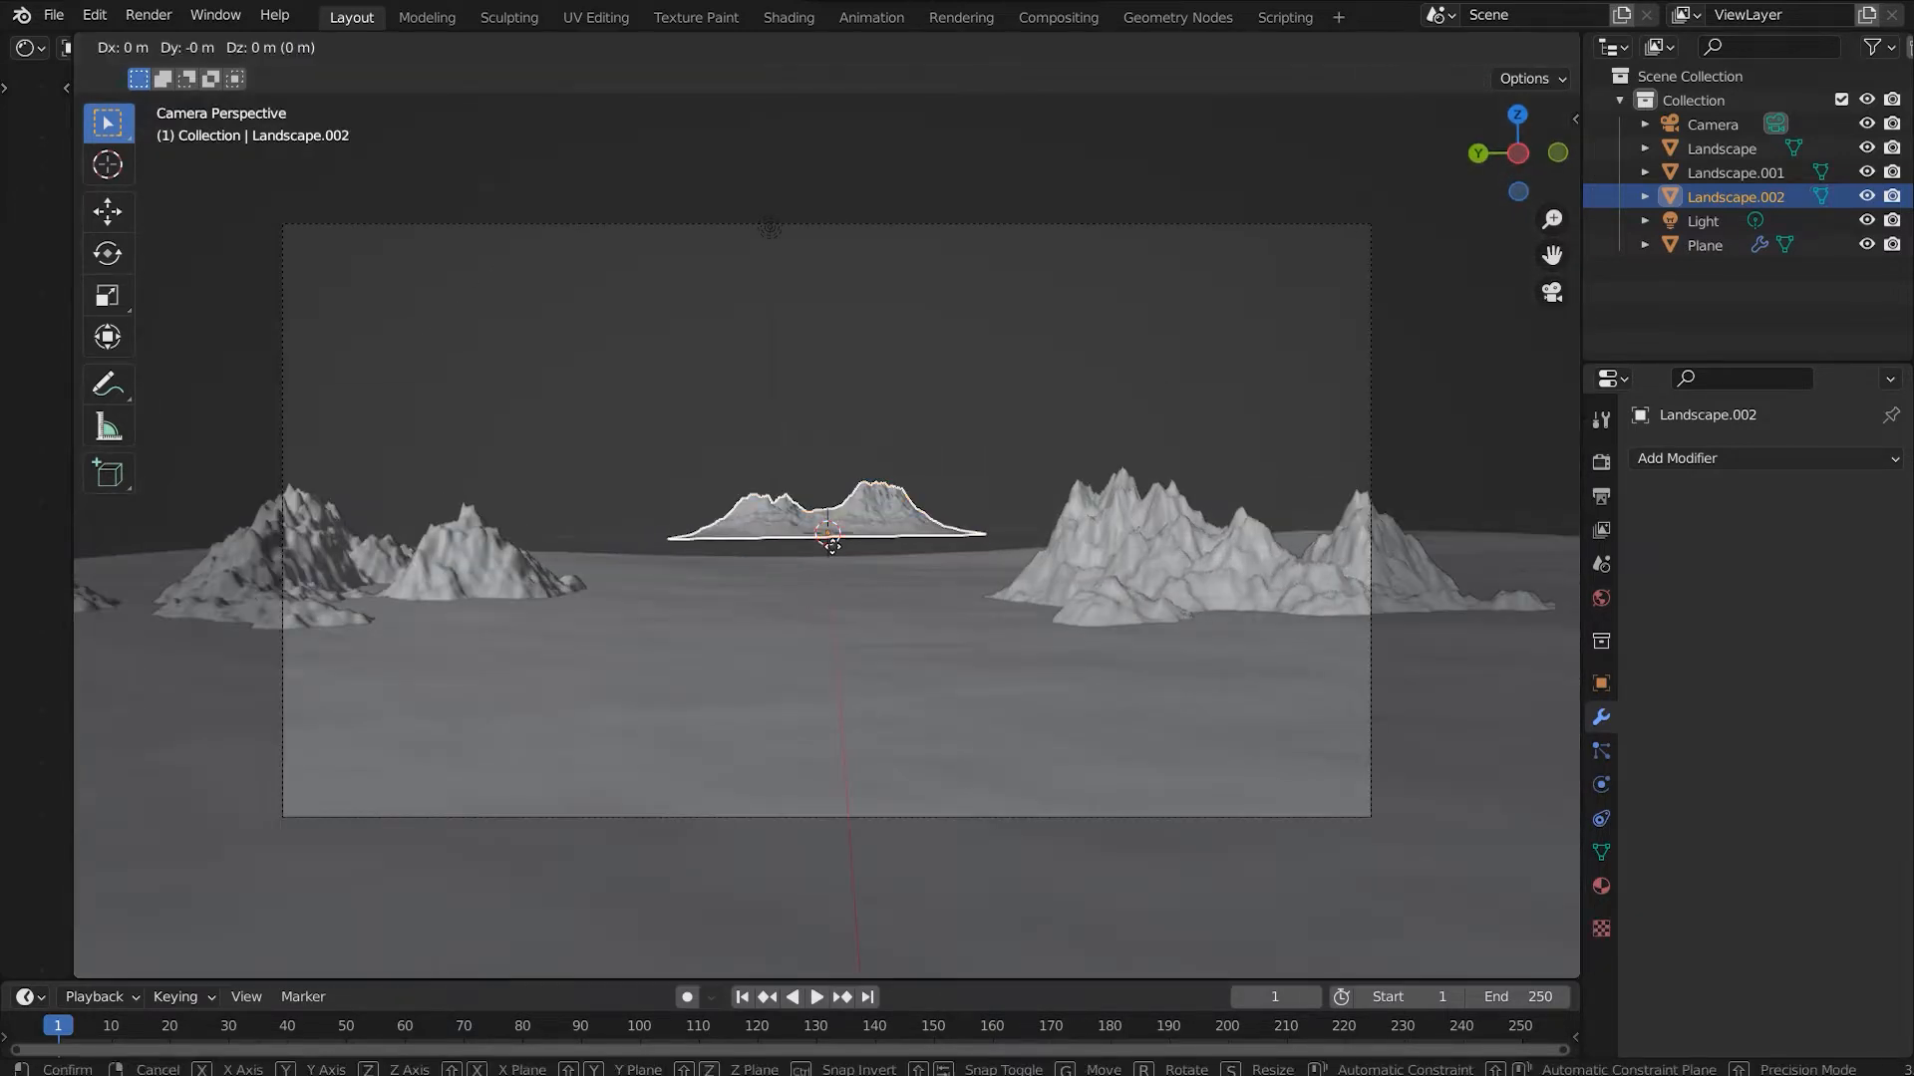
pyautogui.press('x')
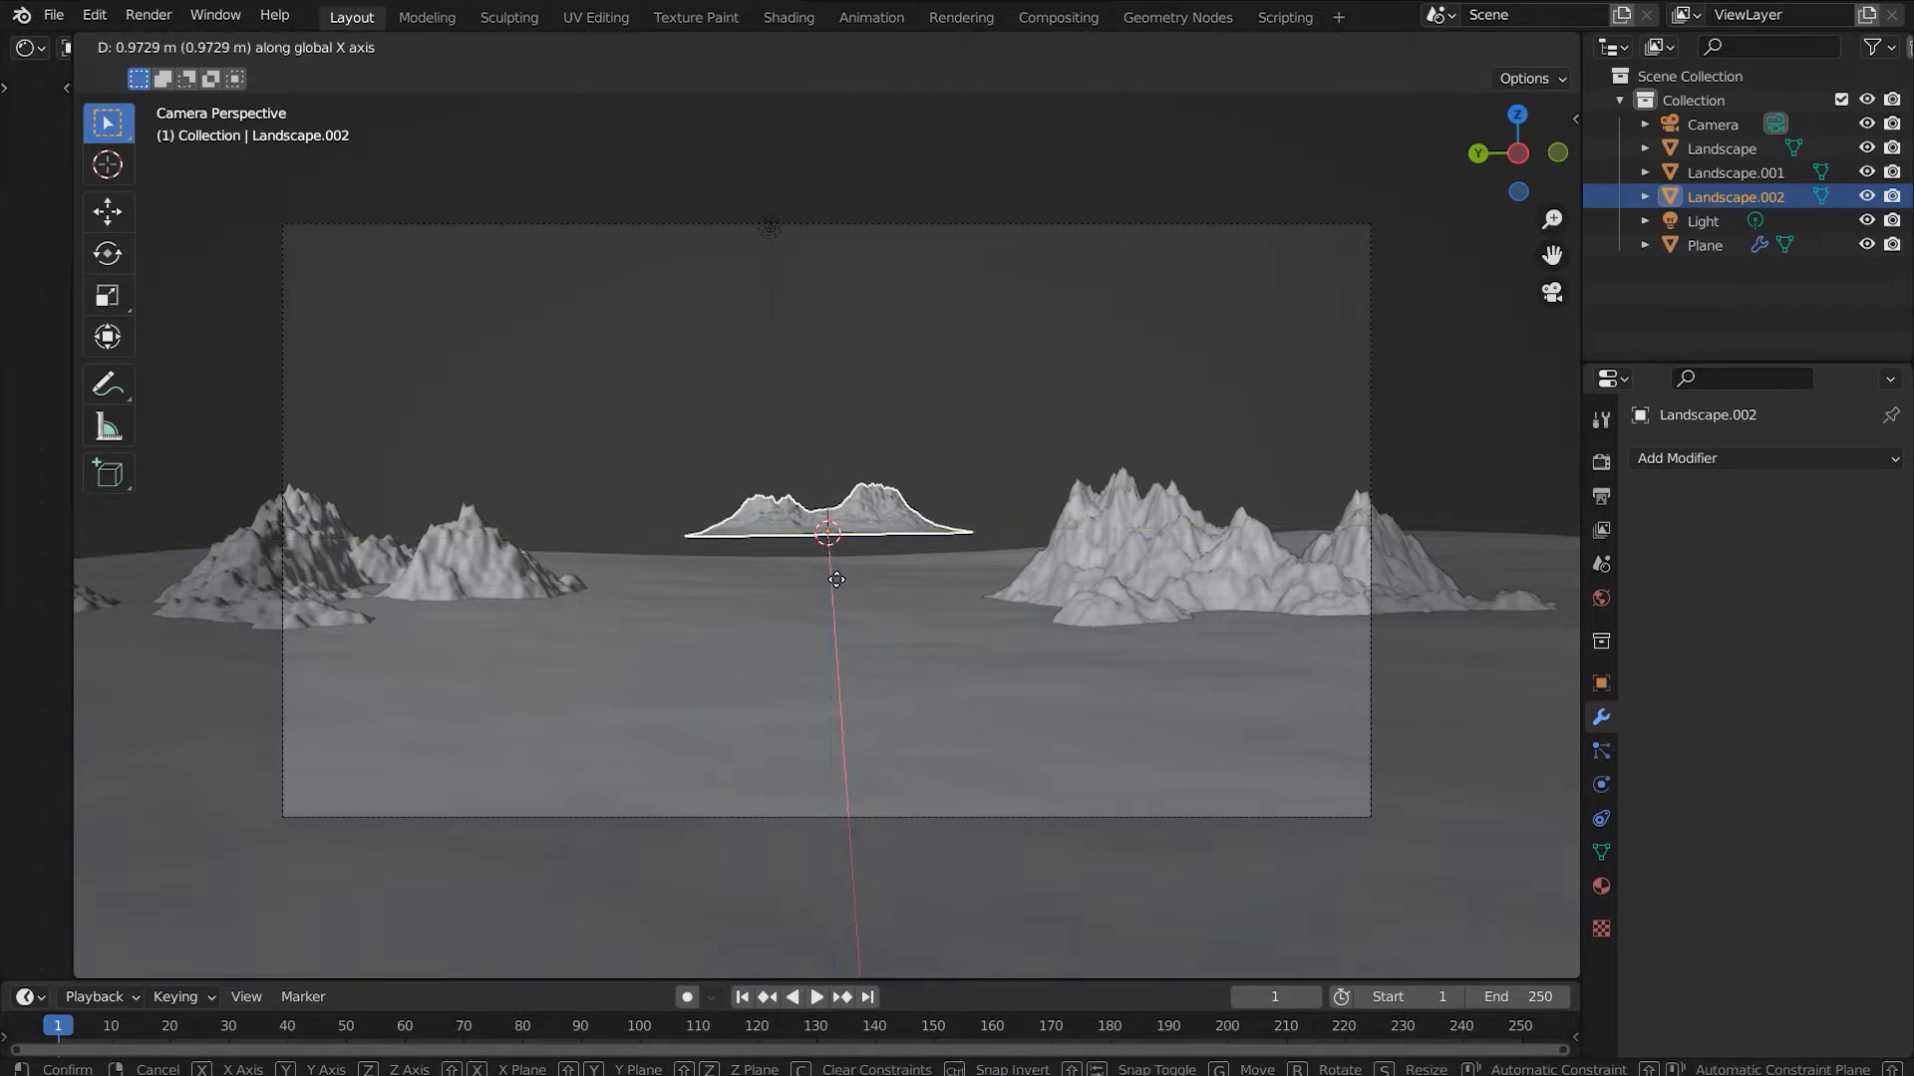
pyautogui.click(833, 538)
pyautogui.press('g')
pyautogui.press('z')
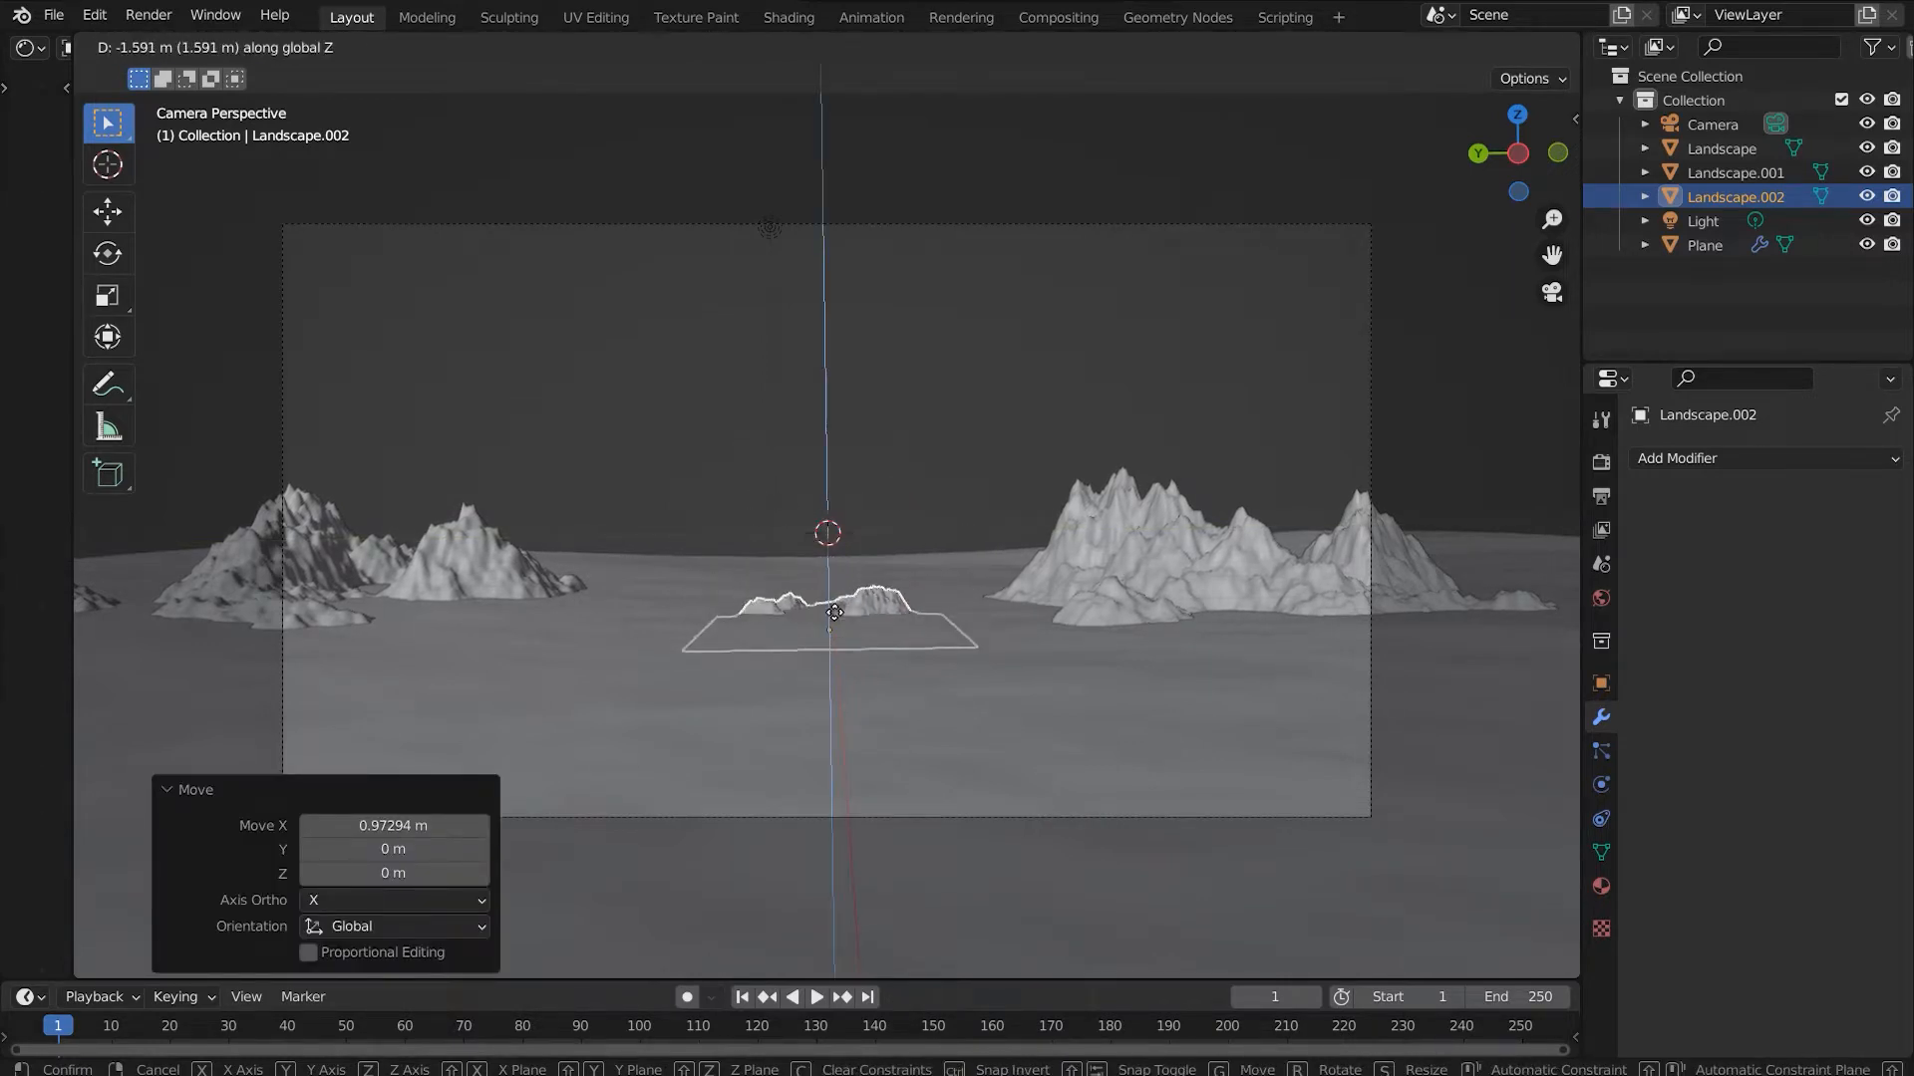
pyautogui.click(834, 603)
# Step: Bring the new landscape toward the camera by about -6.7 m along X, and shift it about 3.95 m along Y
pyautogui.press('g')
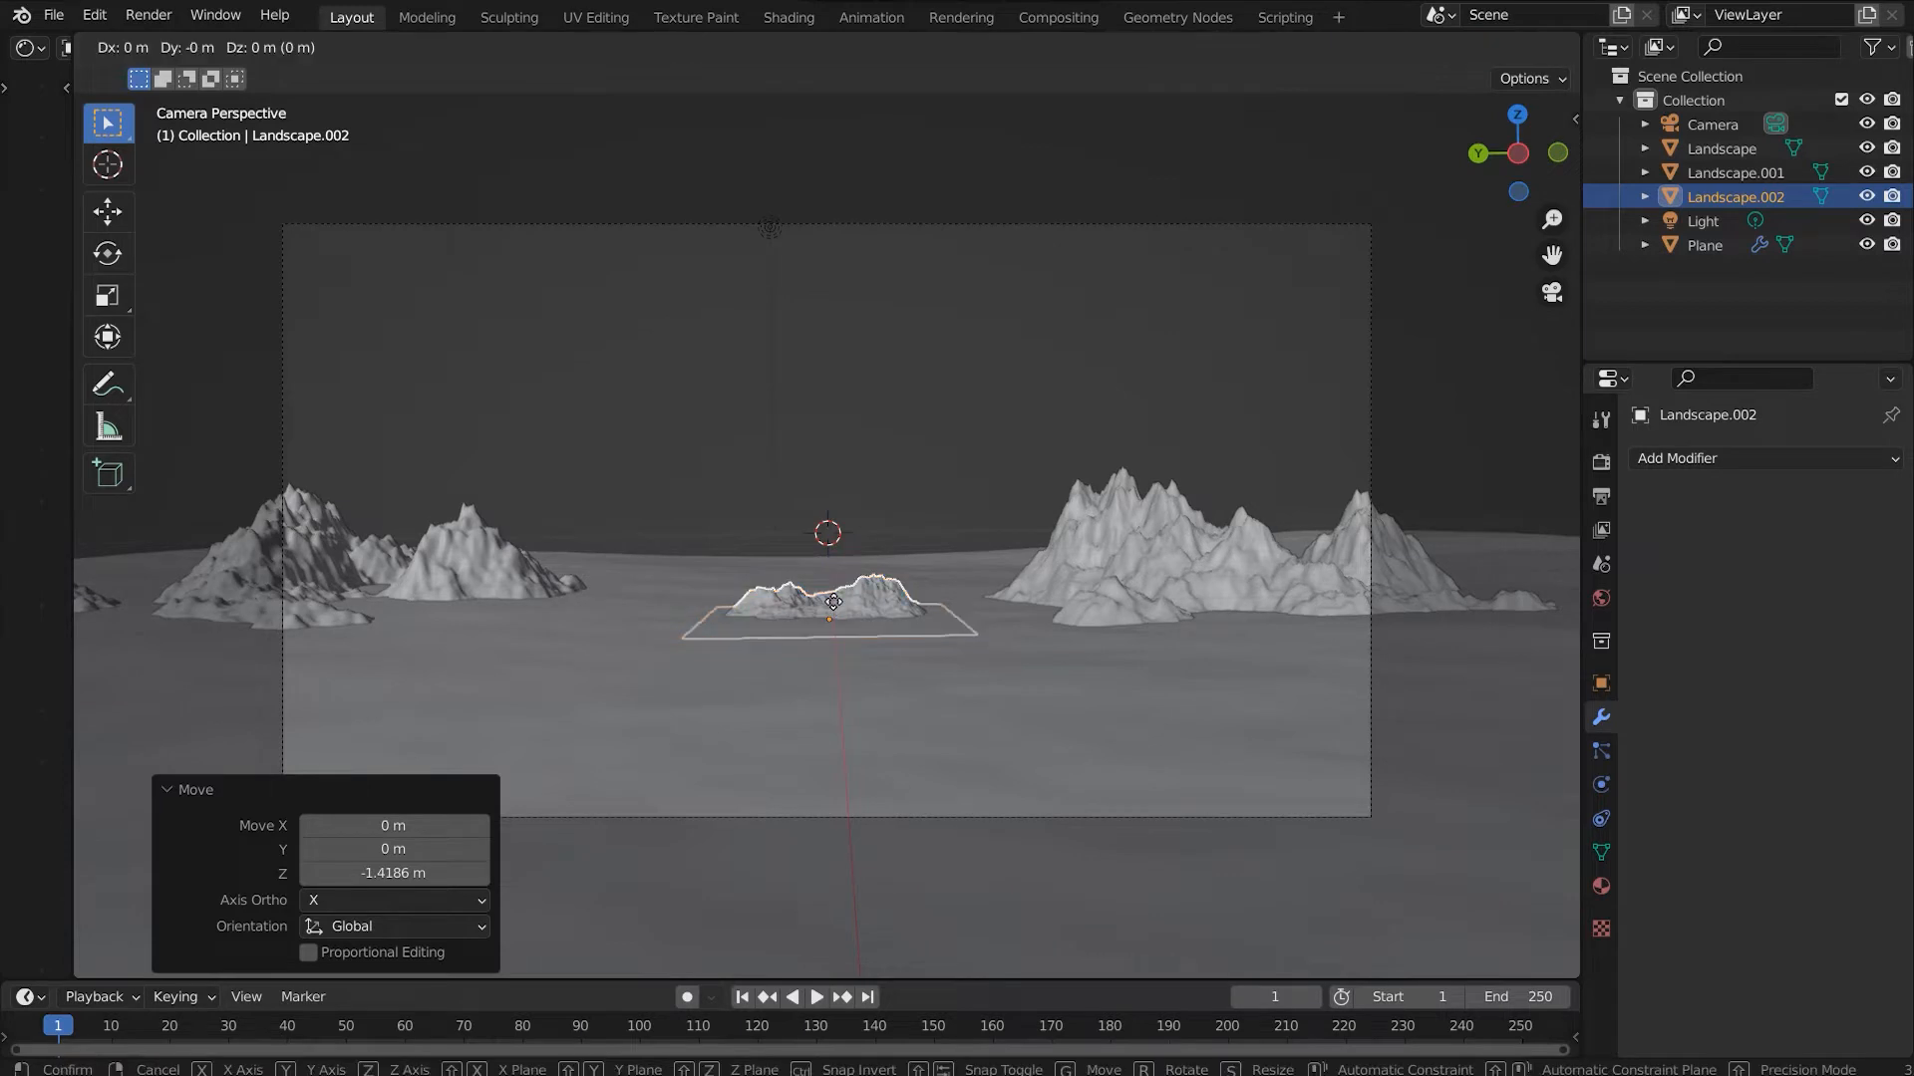
pyautogui.press('x')
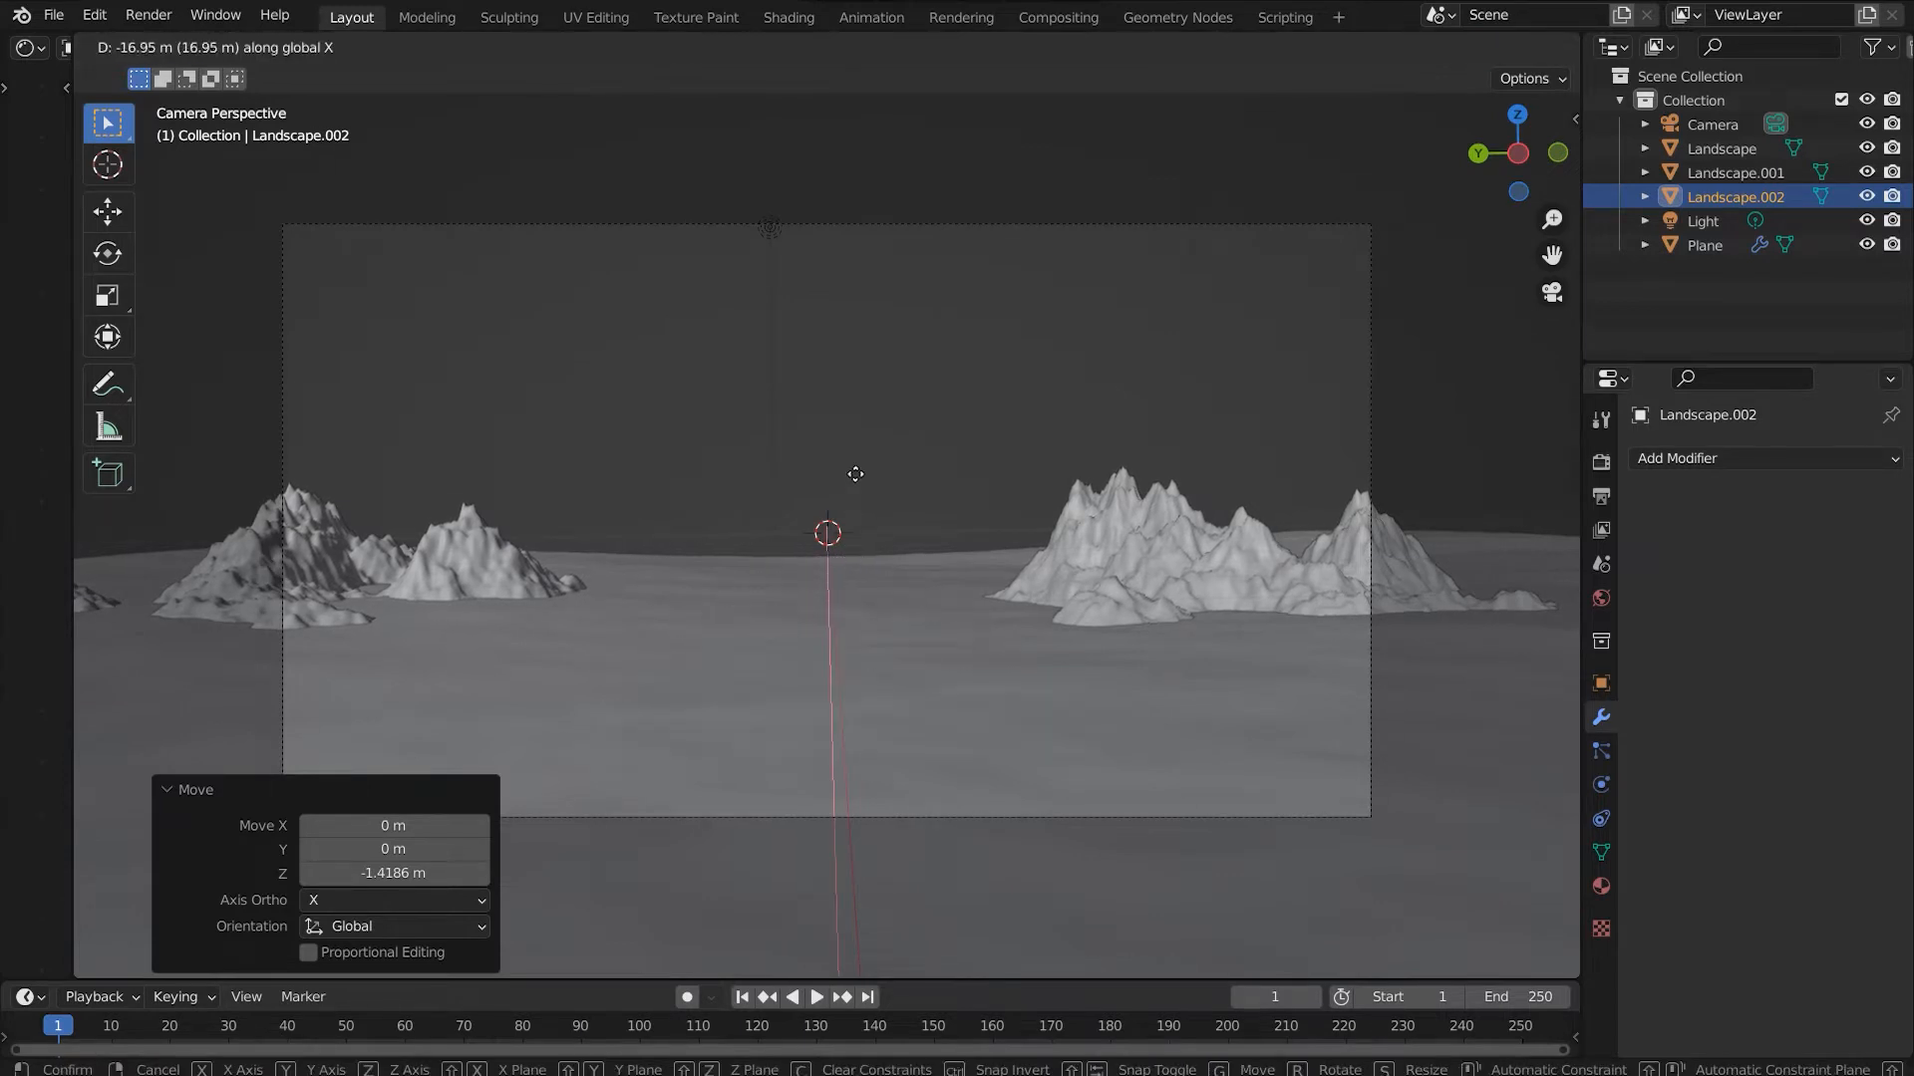
pyautogui.click(865, 522)
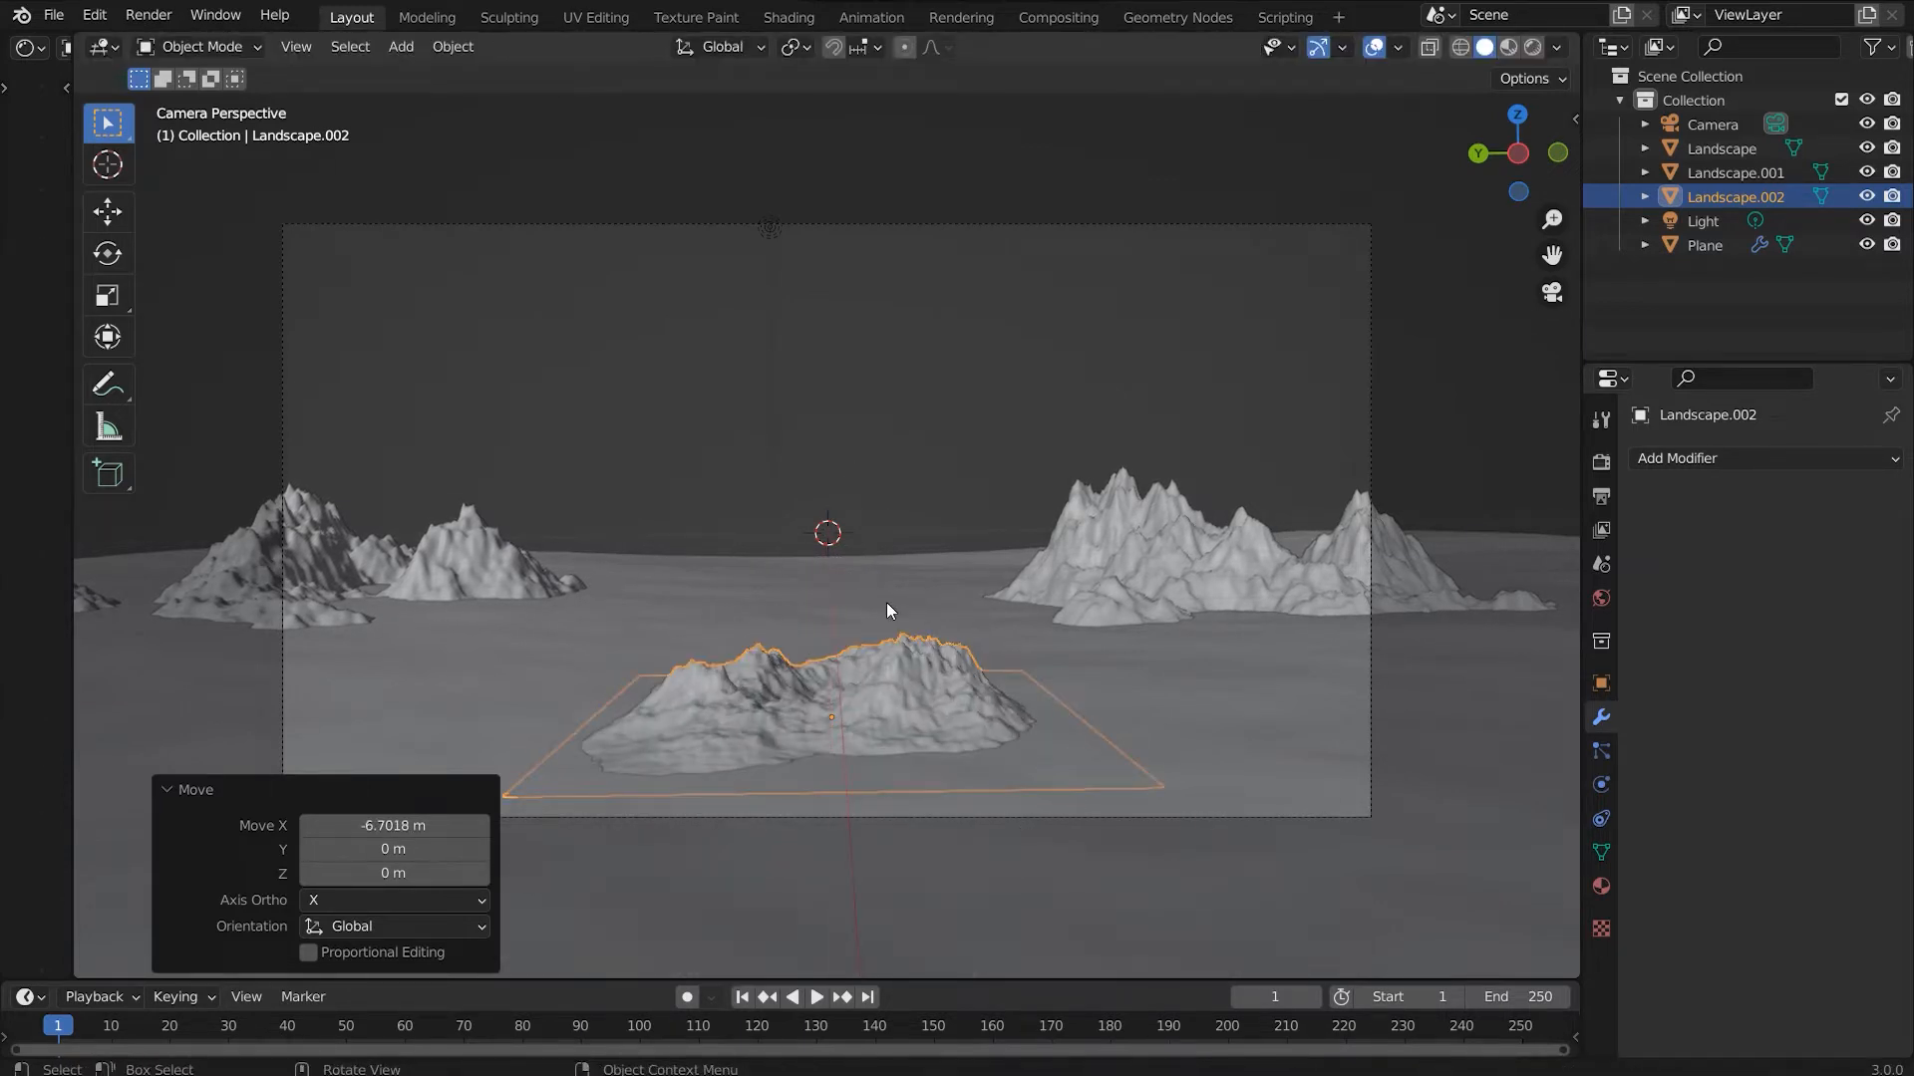
pyautogui.press('g')
pyautogui.press('y')
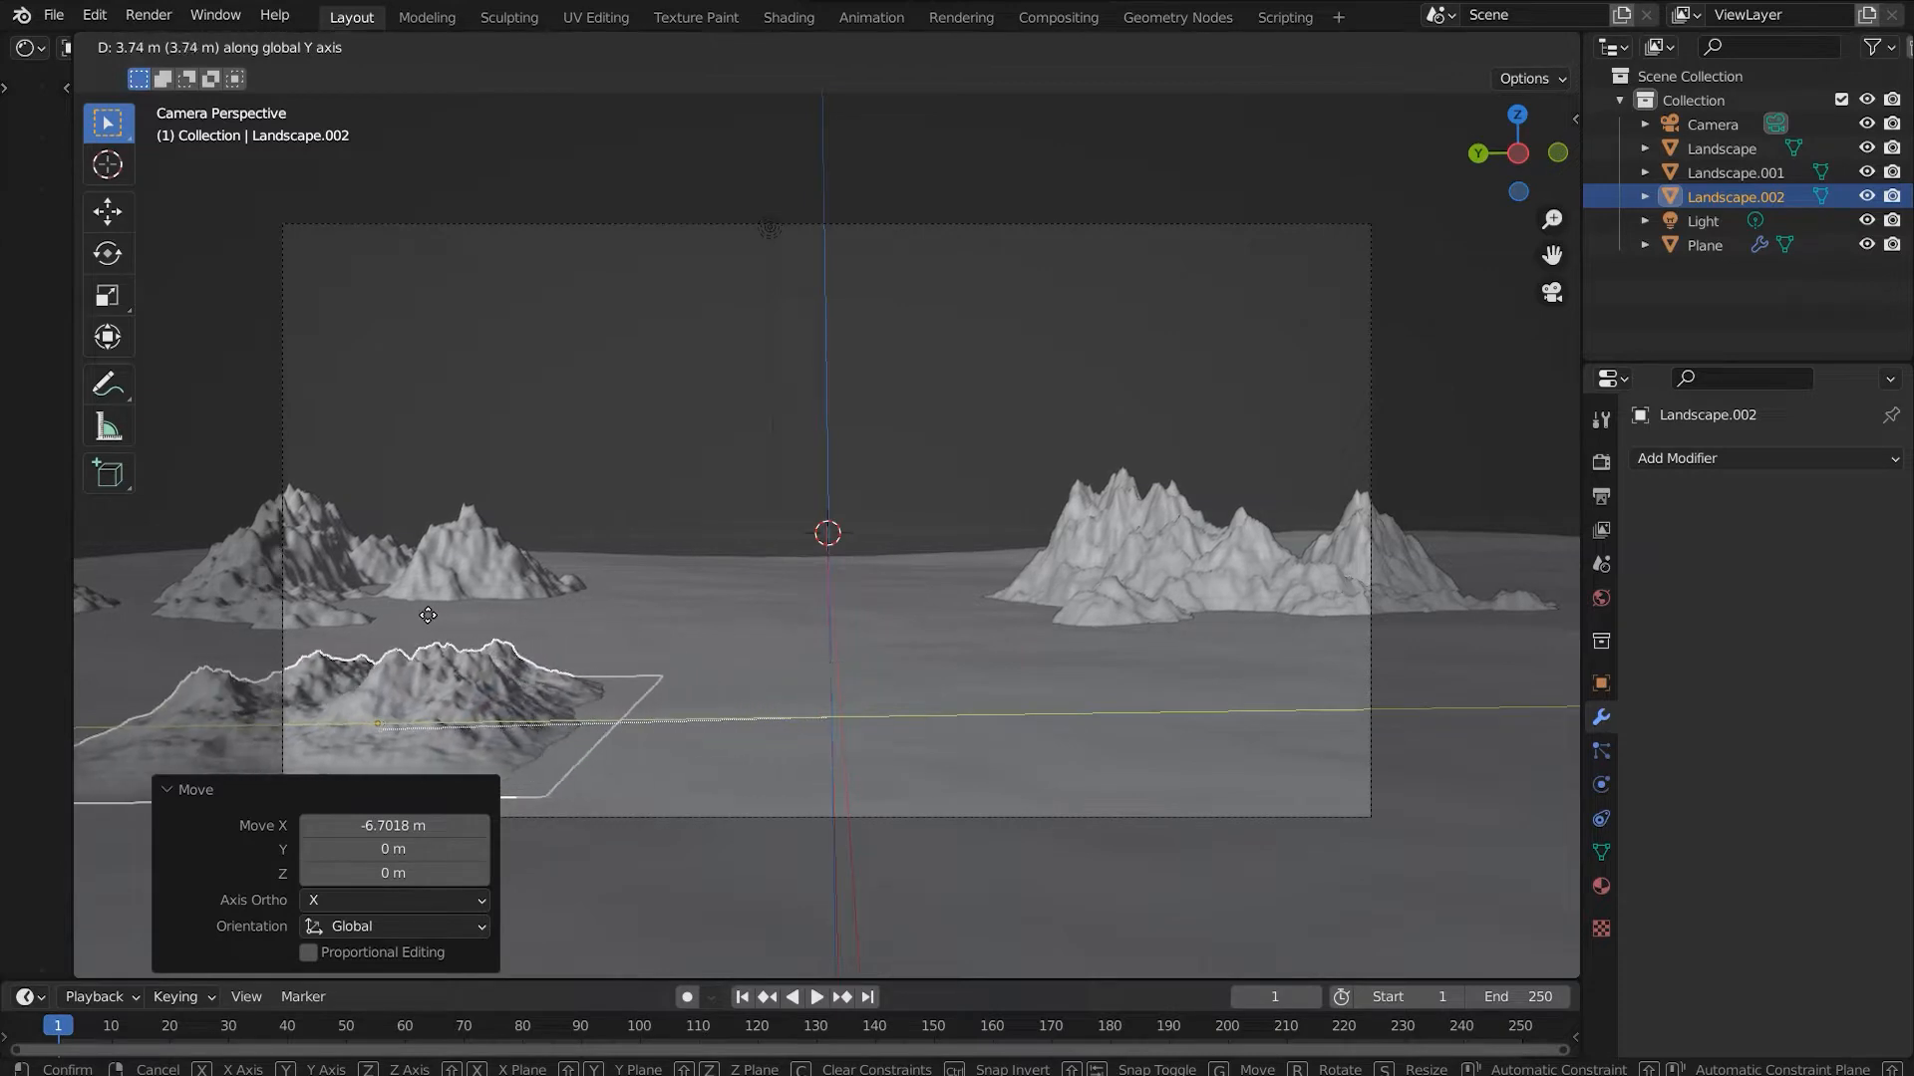
pyautogui.click(407, 624)
# Step: Stretch the foreground landscape by about 2.13 along Z, and lower it about 0.38 m
pyautogui.press('s')
pyautogui.press('z')
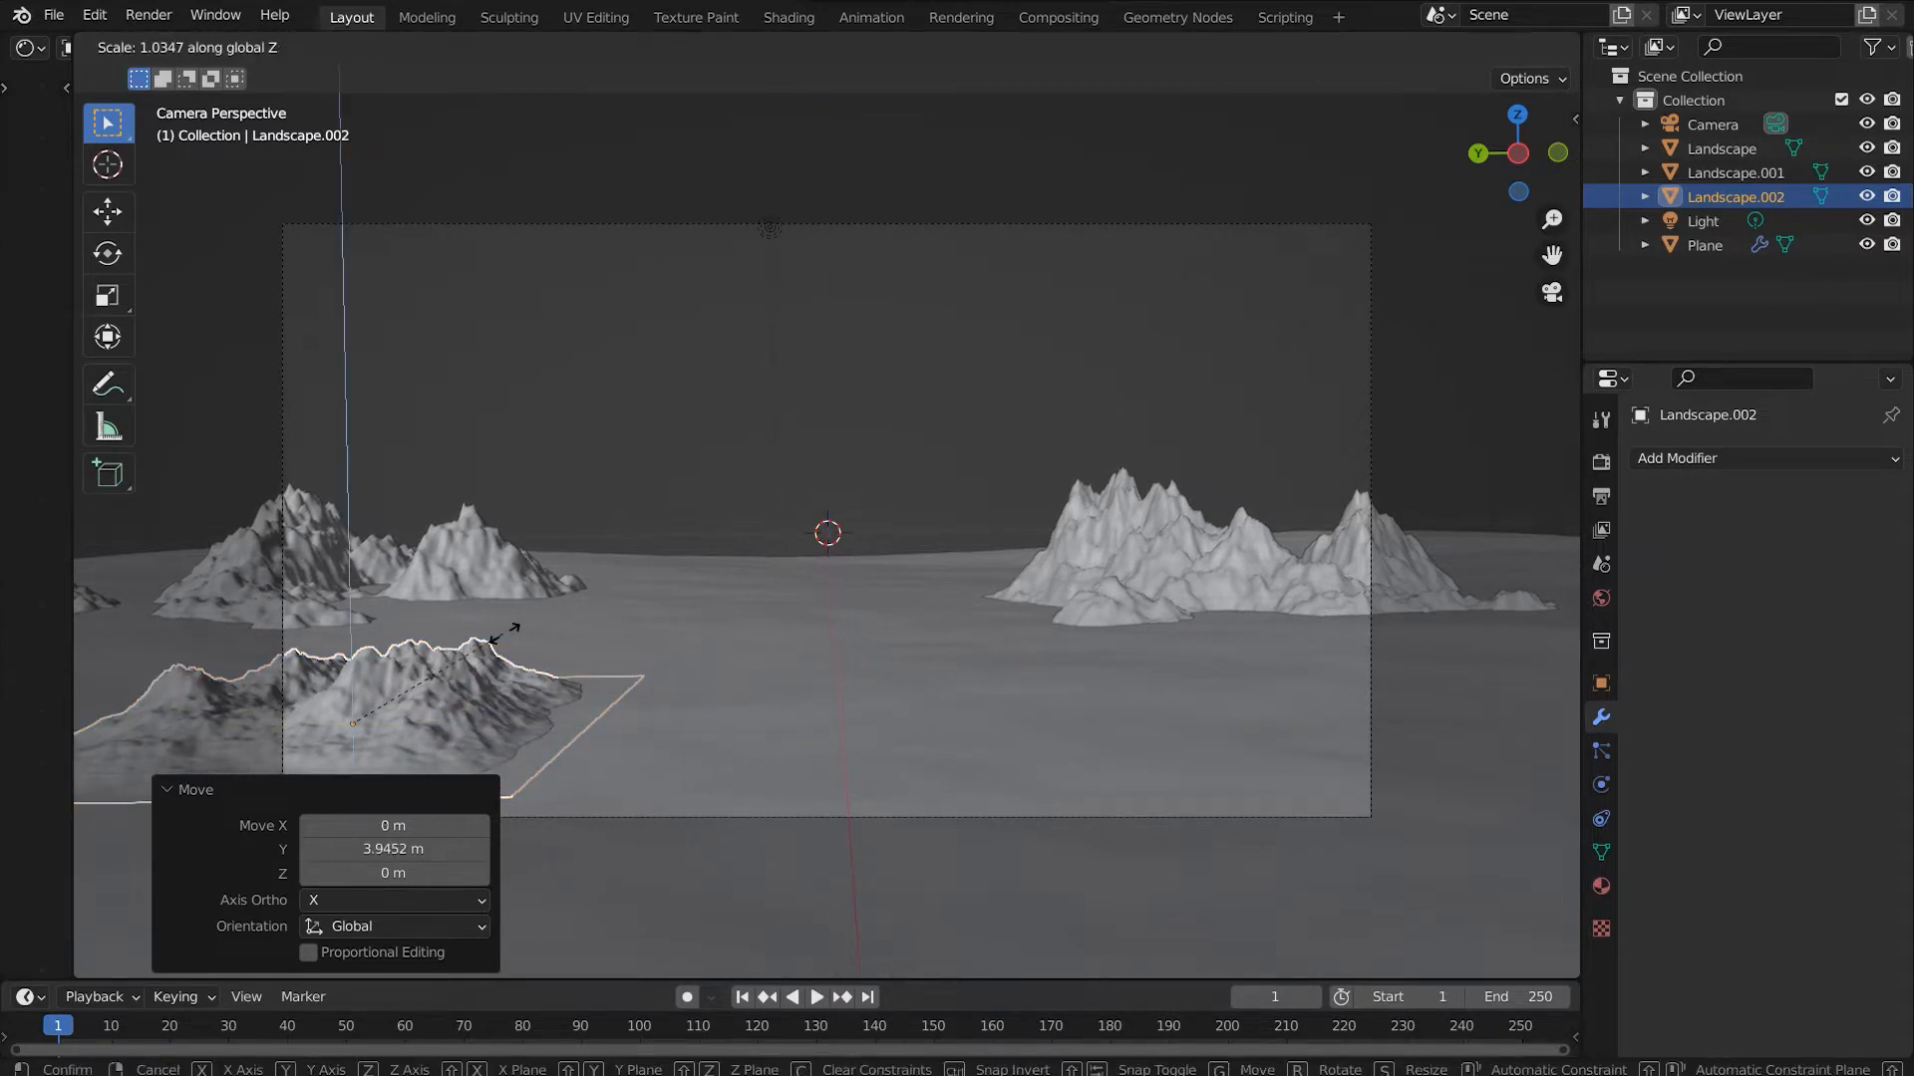
pyautogui.click(702, 632)
pyautogui.press('g')
pyautogui.press('z')
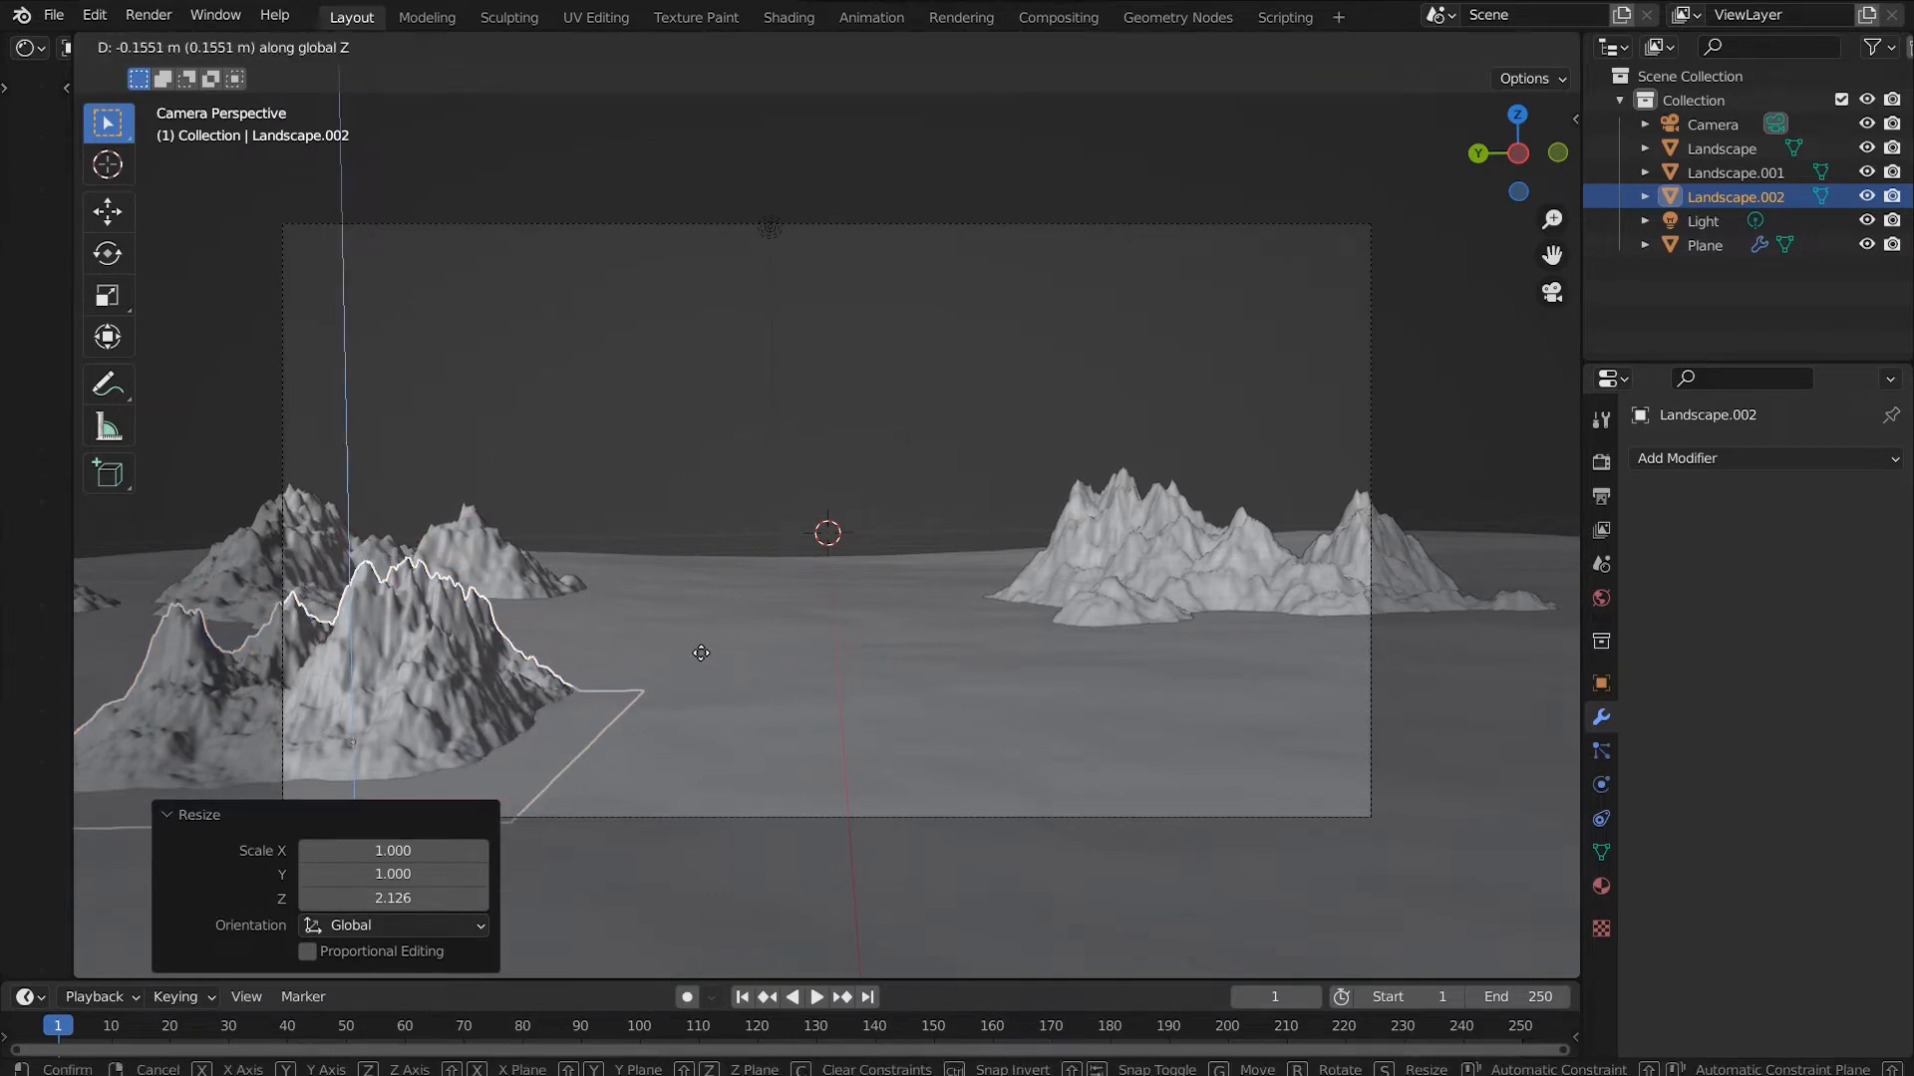
pyautogui.click(701, 677)
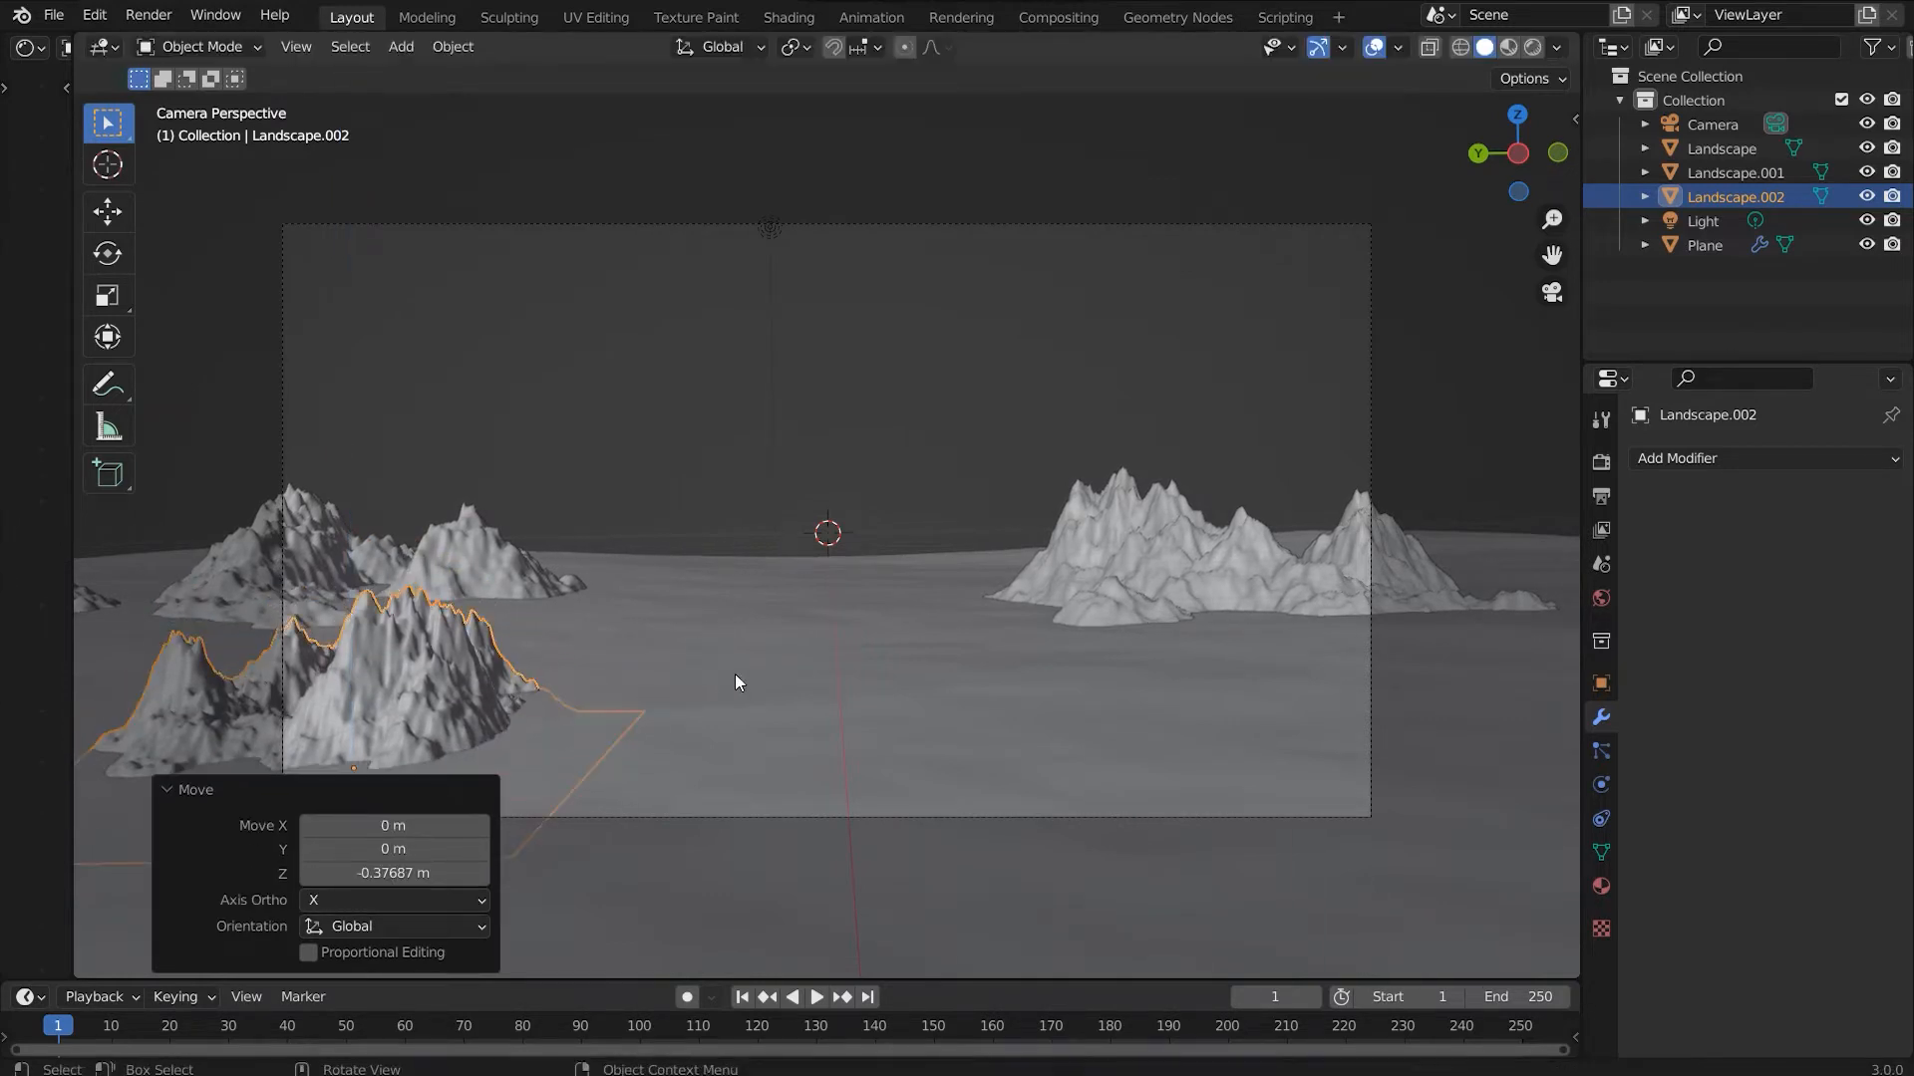
# Step: Rotate the foreground landscape about -36.6° around the Z axis
pyautogui.press('r')
pyautogui.press('z')
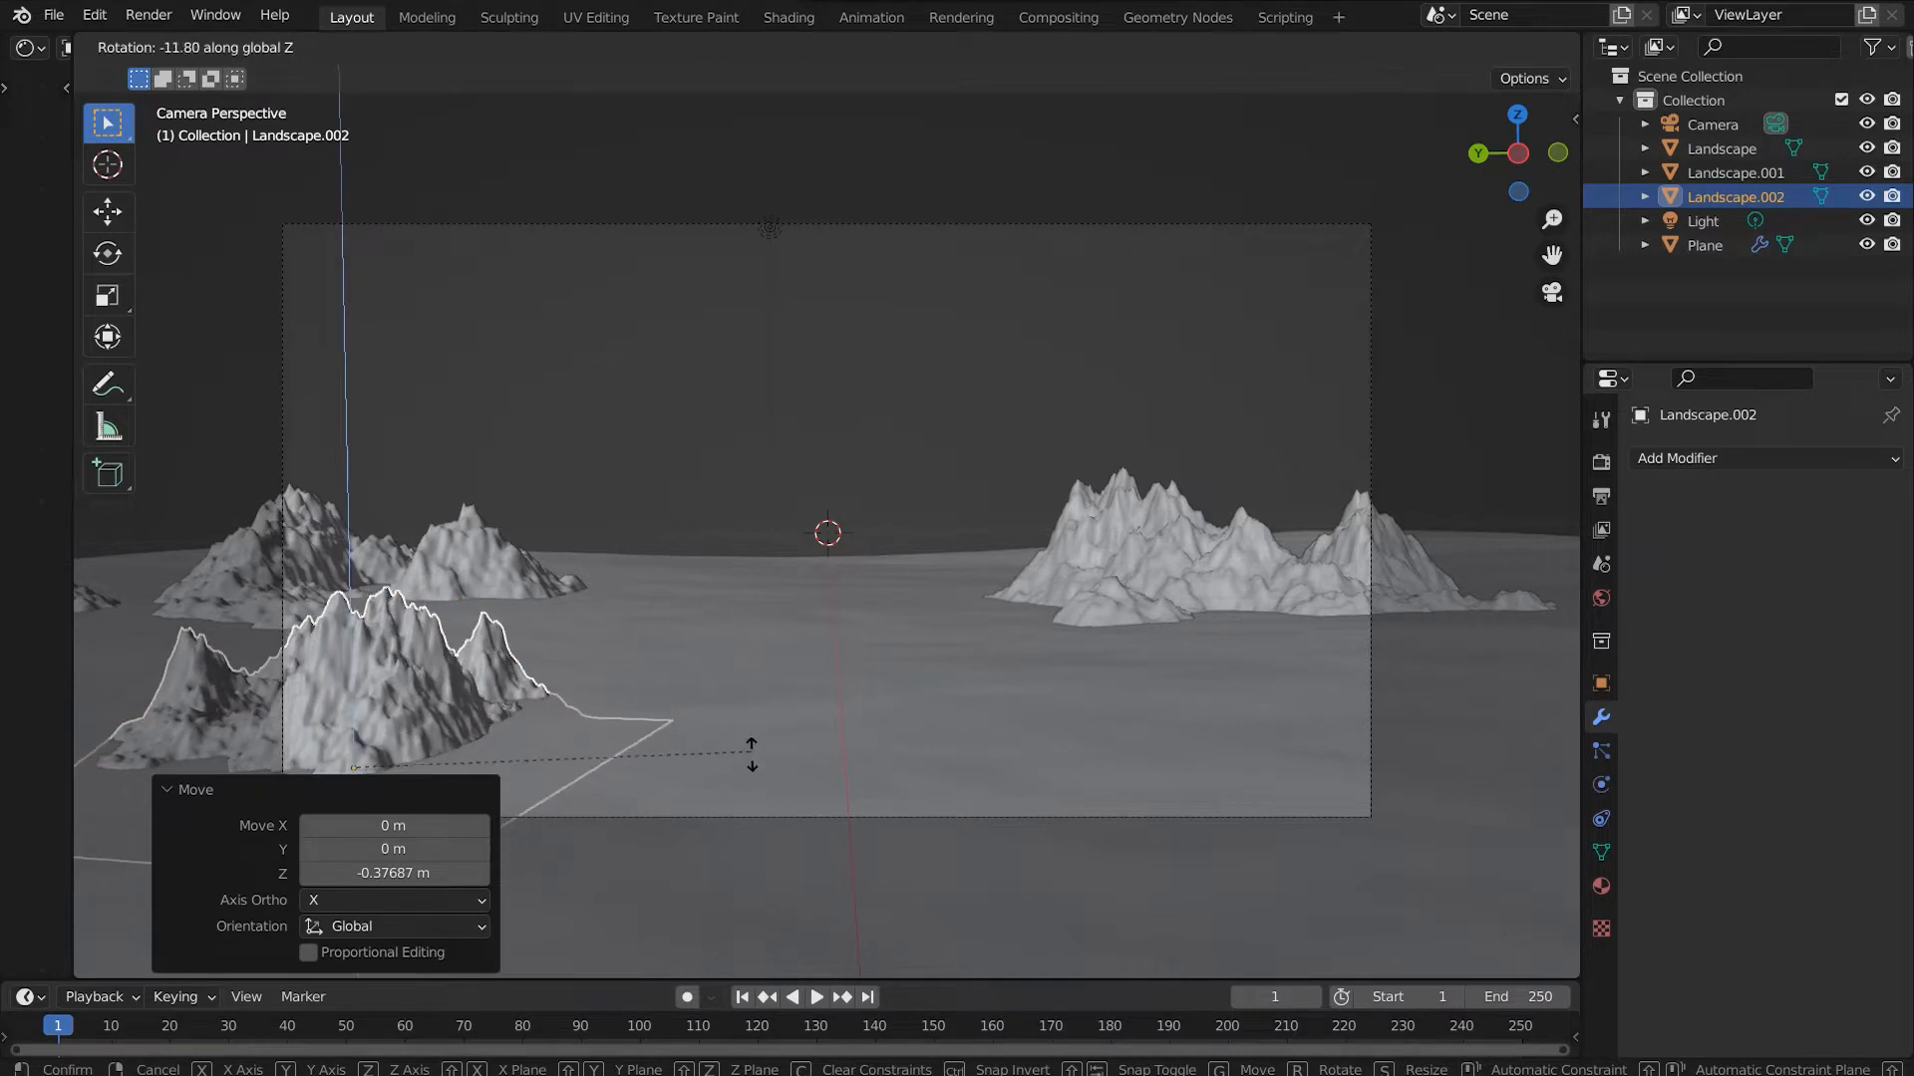
pyautogui.click(638, 880)
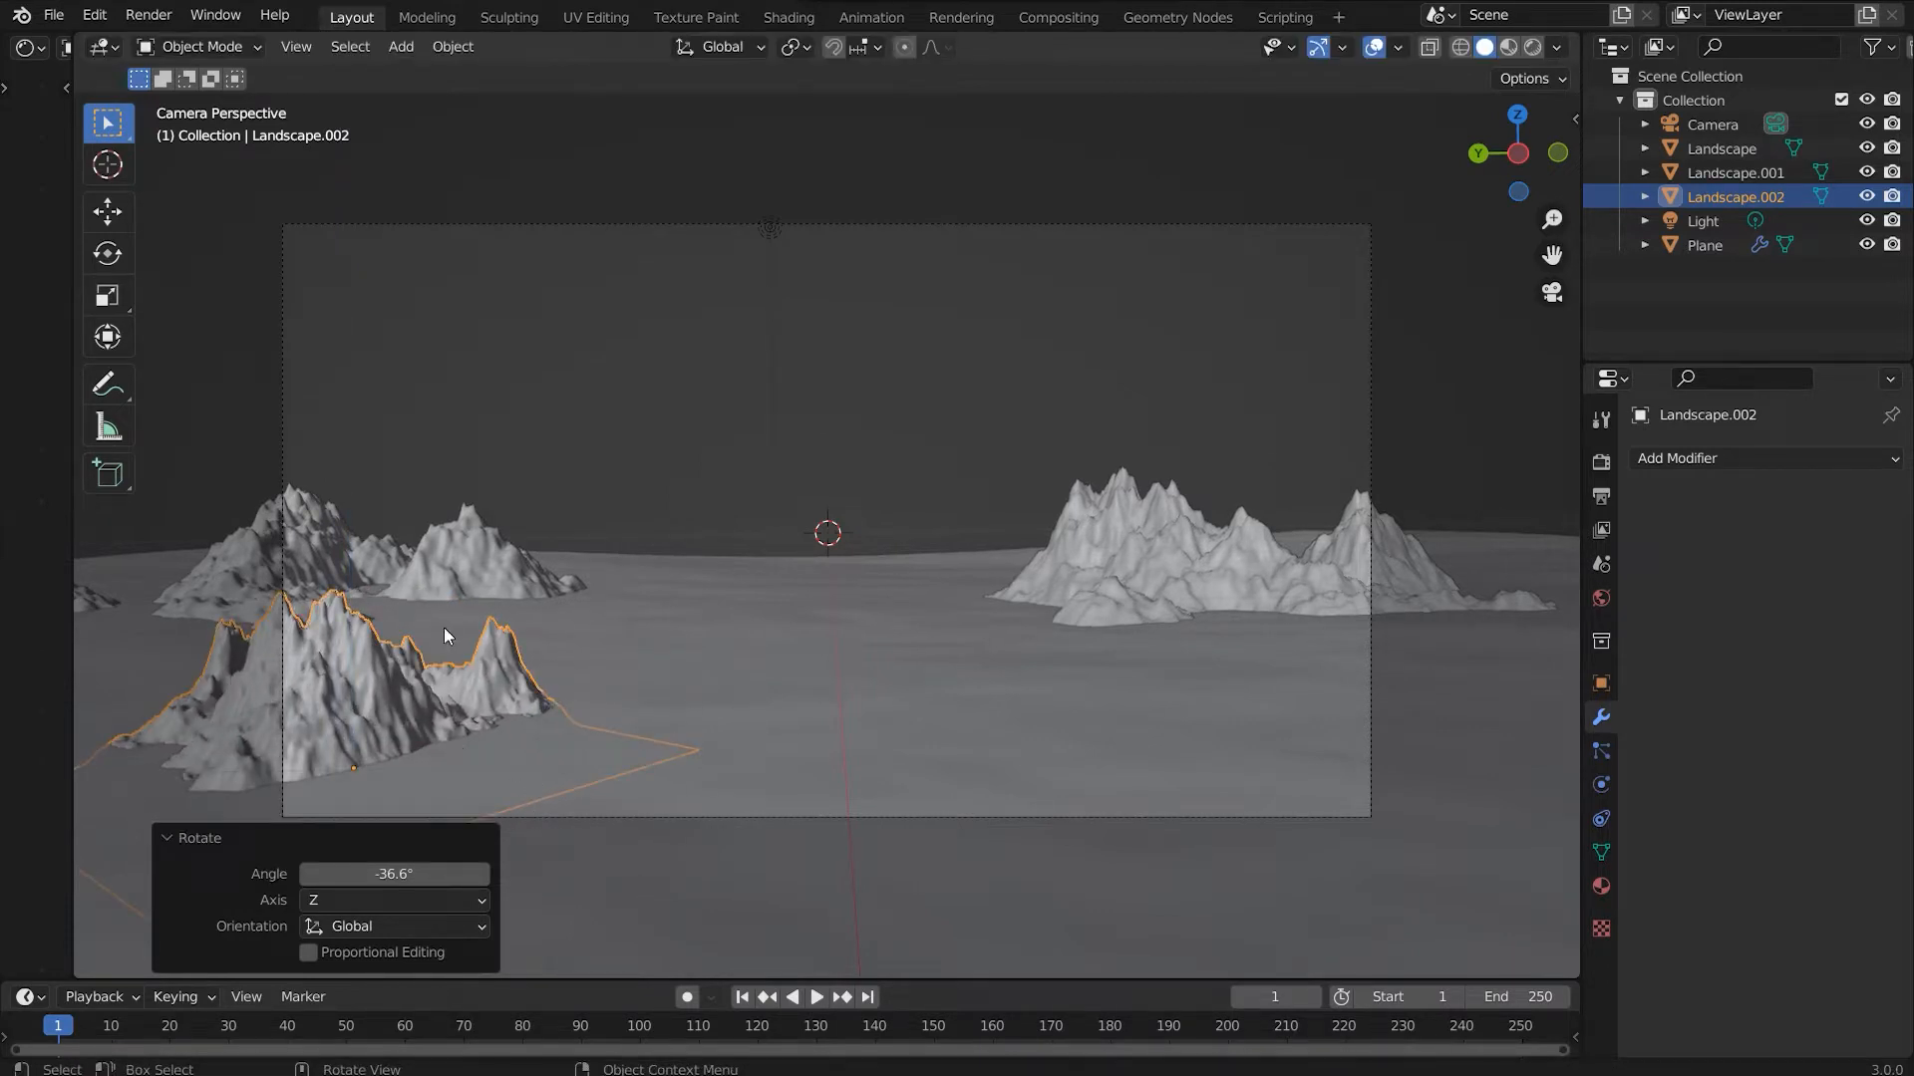
# Step: Move Landscape.001, the range behind the foreground landscape, about -2.24 m along X
pyautogui.click(451, 586)
pyautogui.click(457, 578)
pyautogui.press('g')
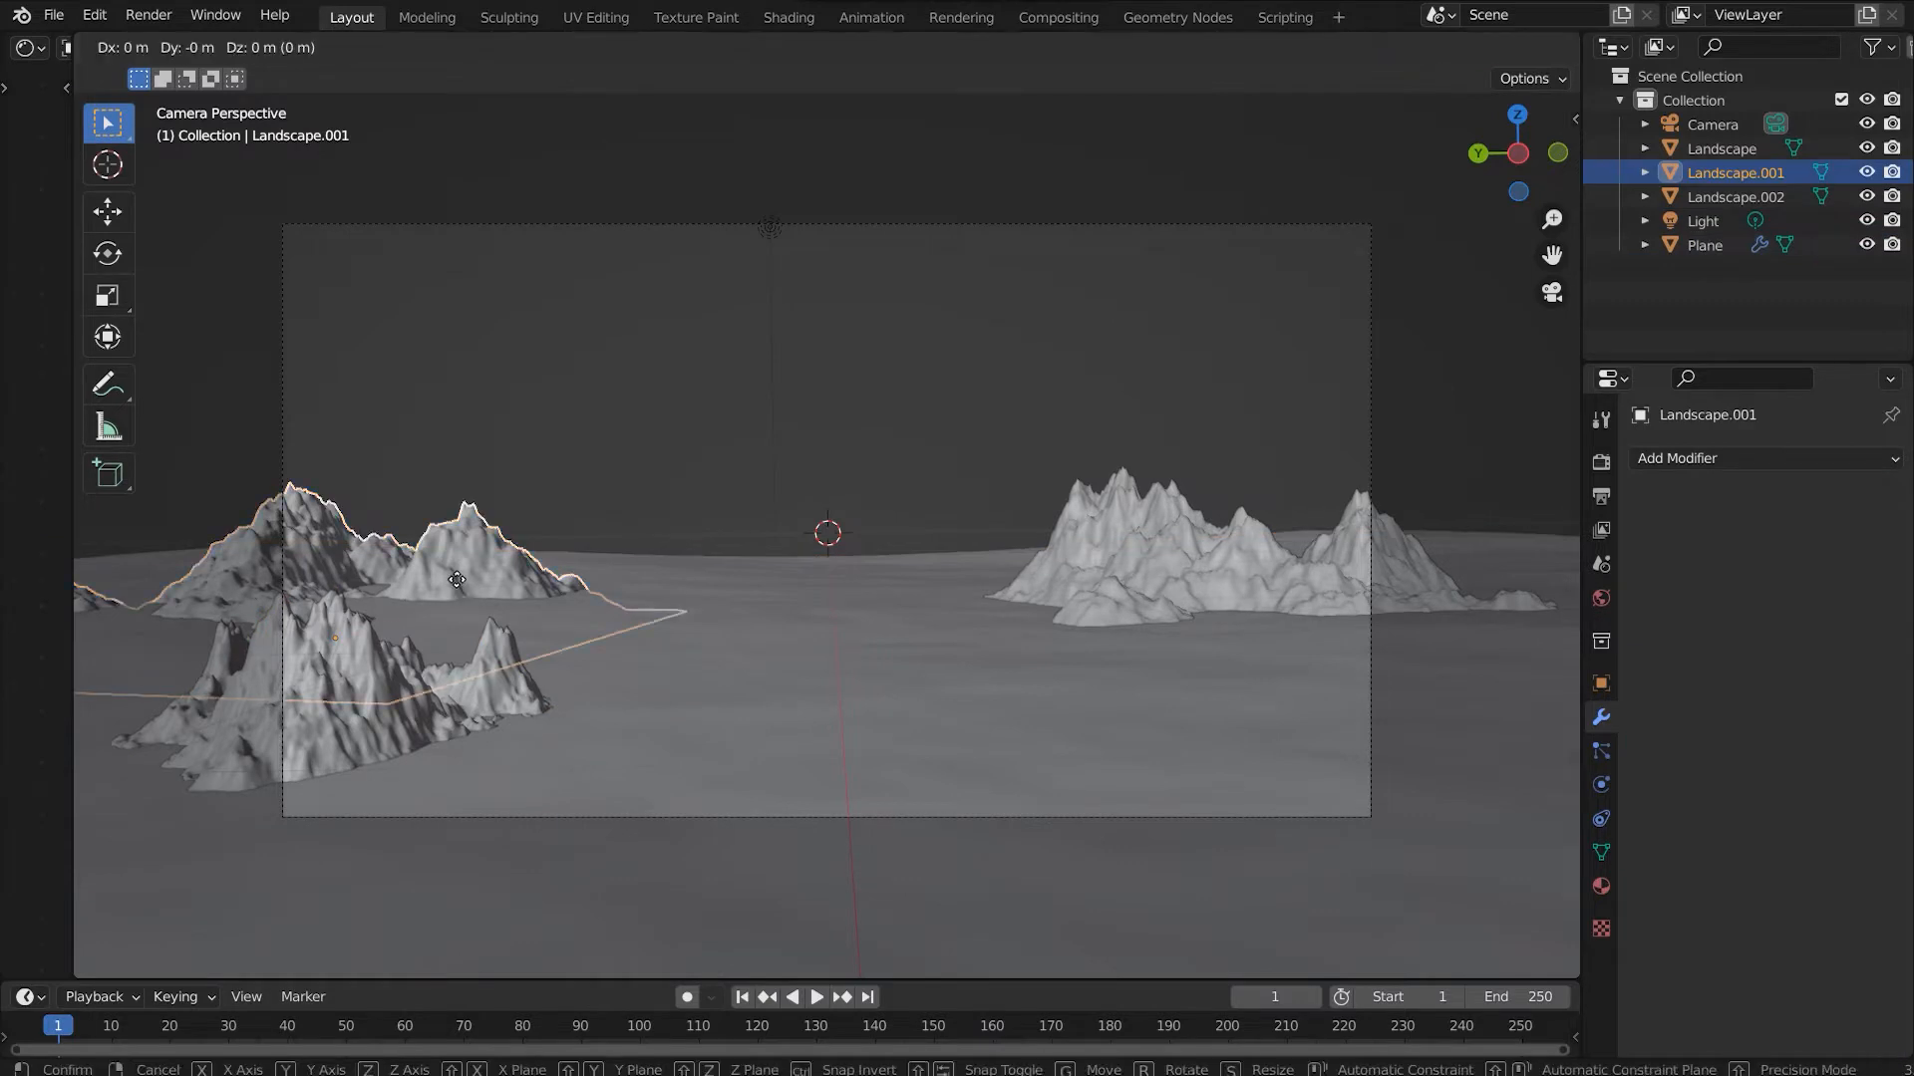
pyautogui.press('x')
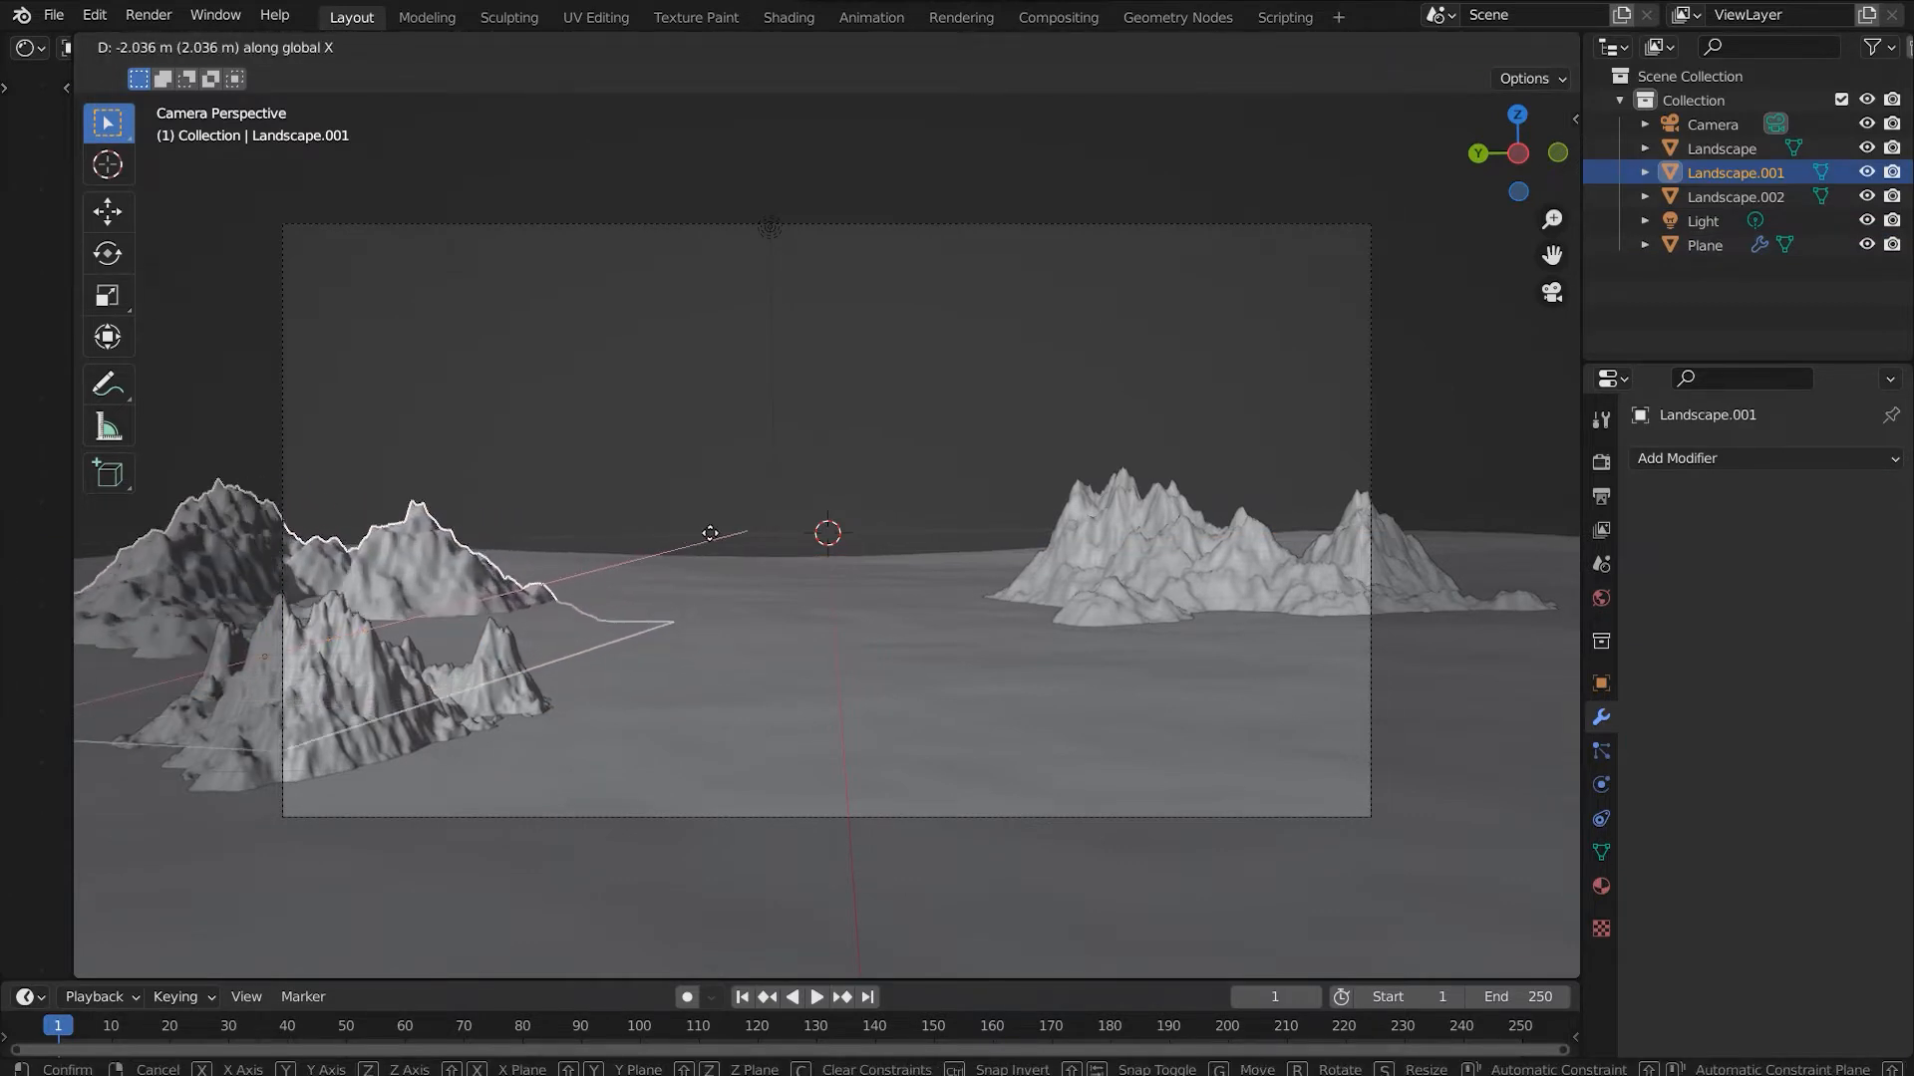
pyautogui.click(709, 542)
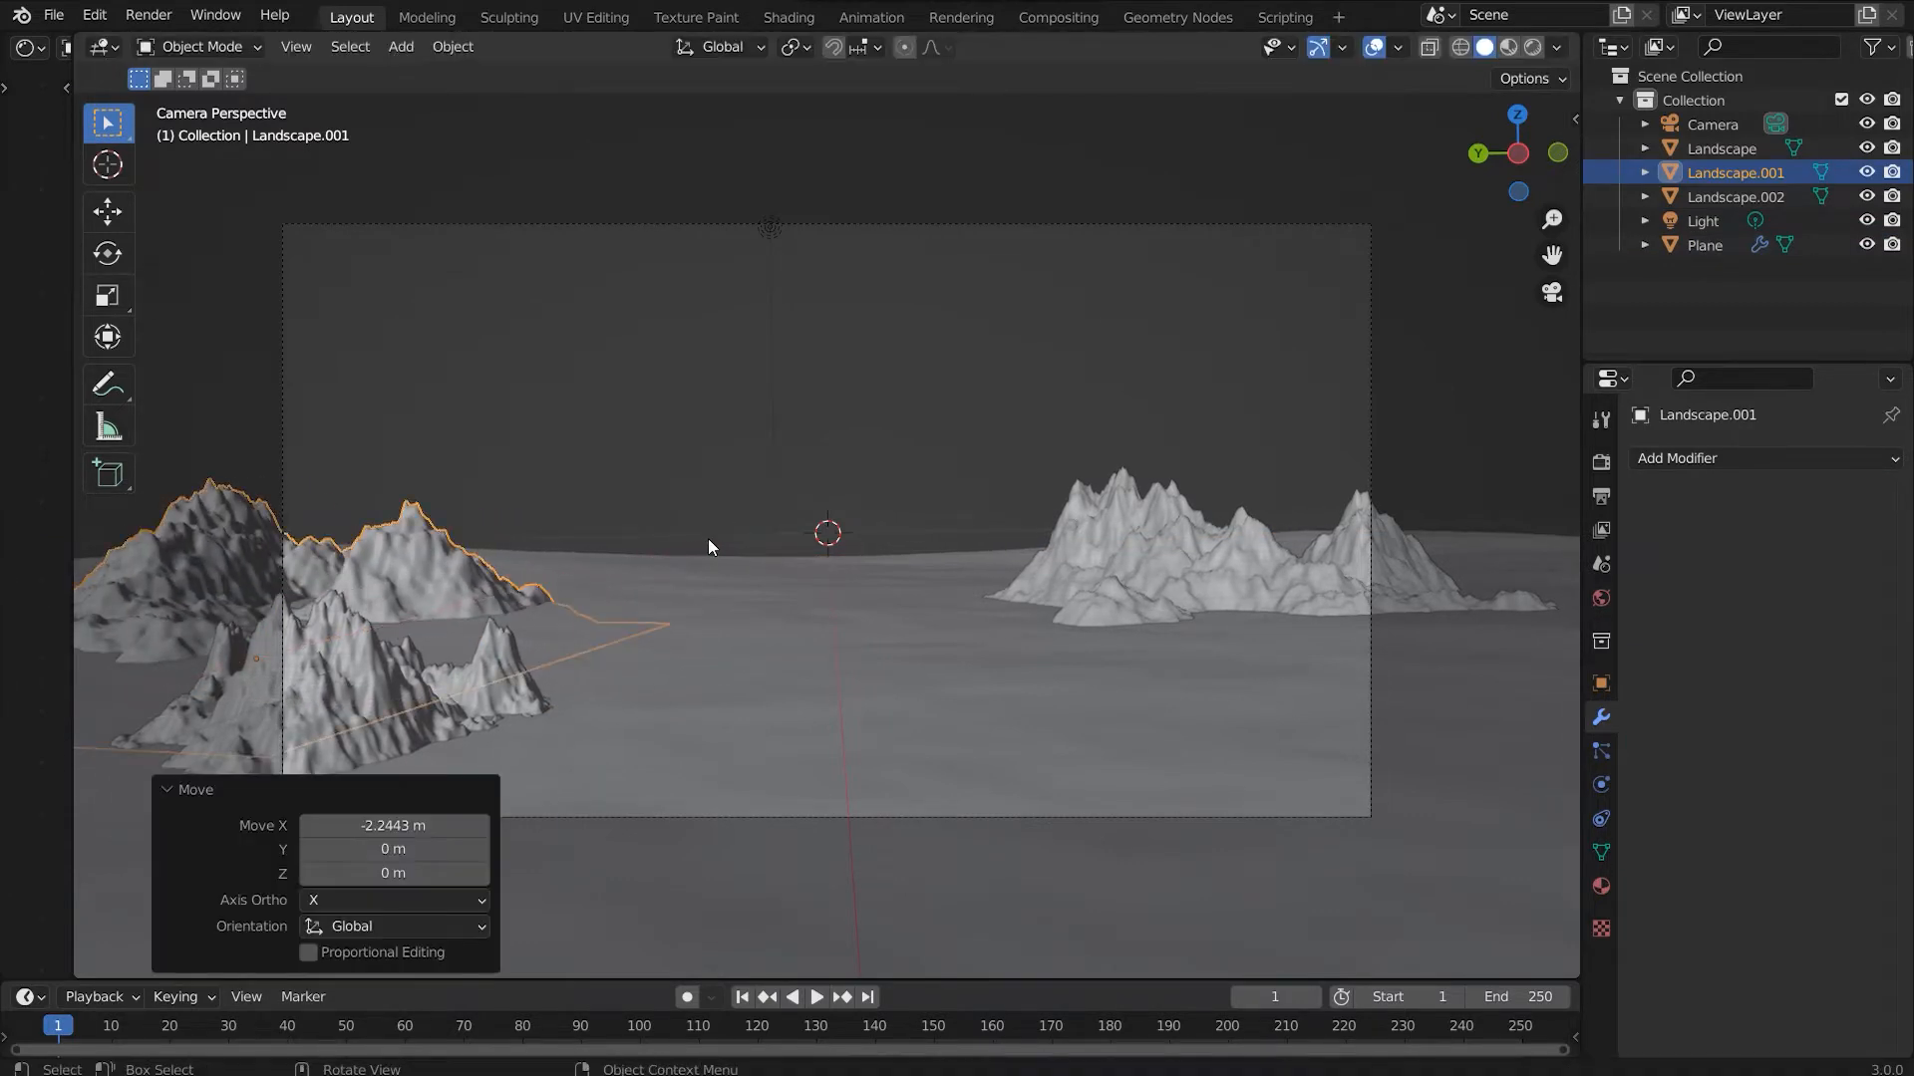
# Step: Scale the foreground landscape uniformly by 1.2
pyautogui.click(1155, 568)
pyautogui.click(398, 708)
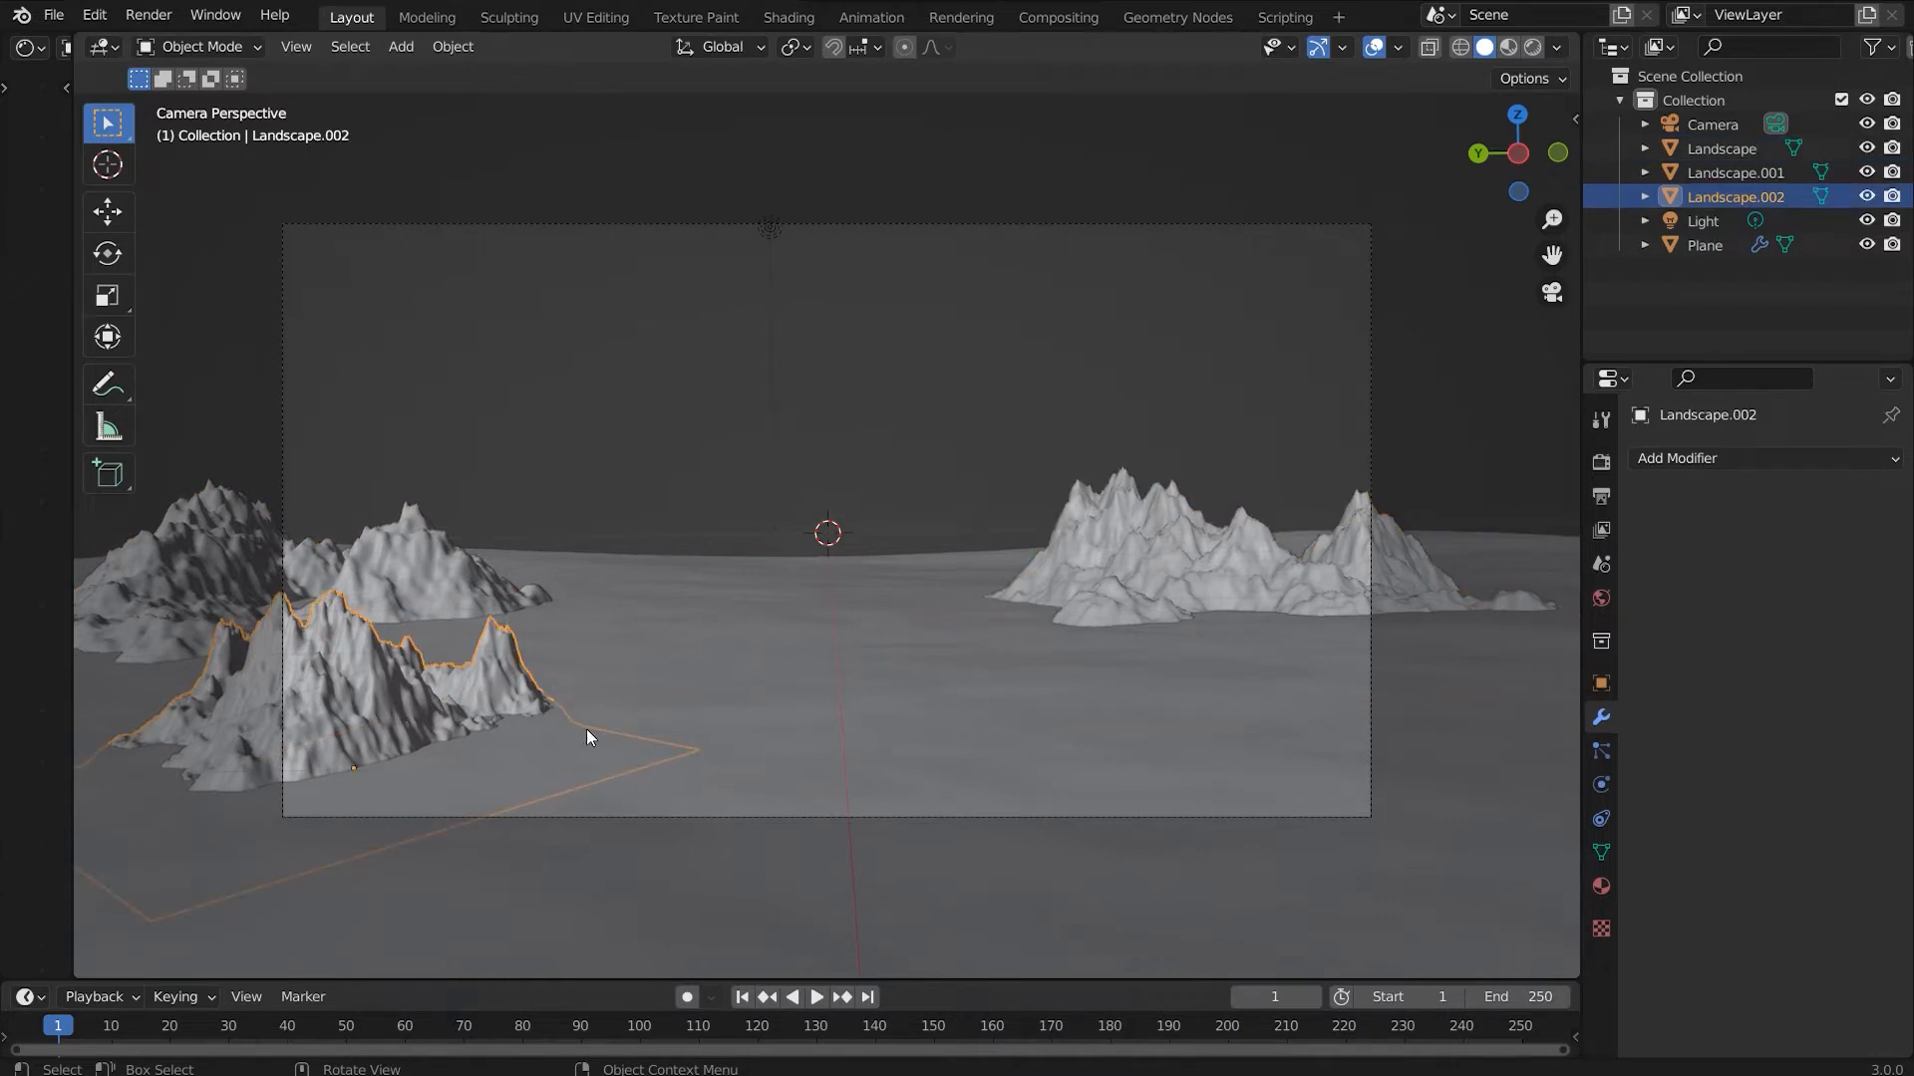
pyautogui.write('s1.2')
pyautogui.press('Return')
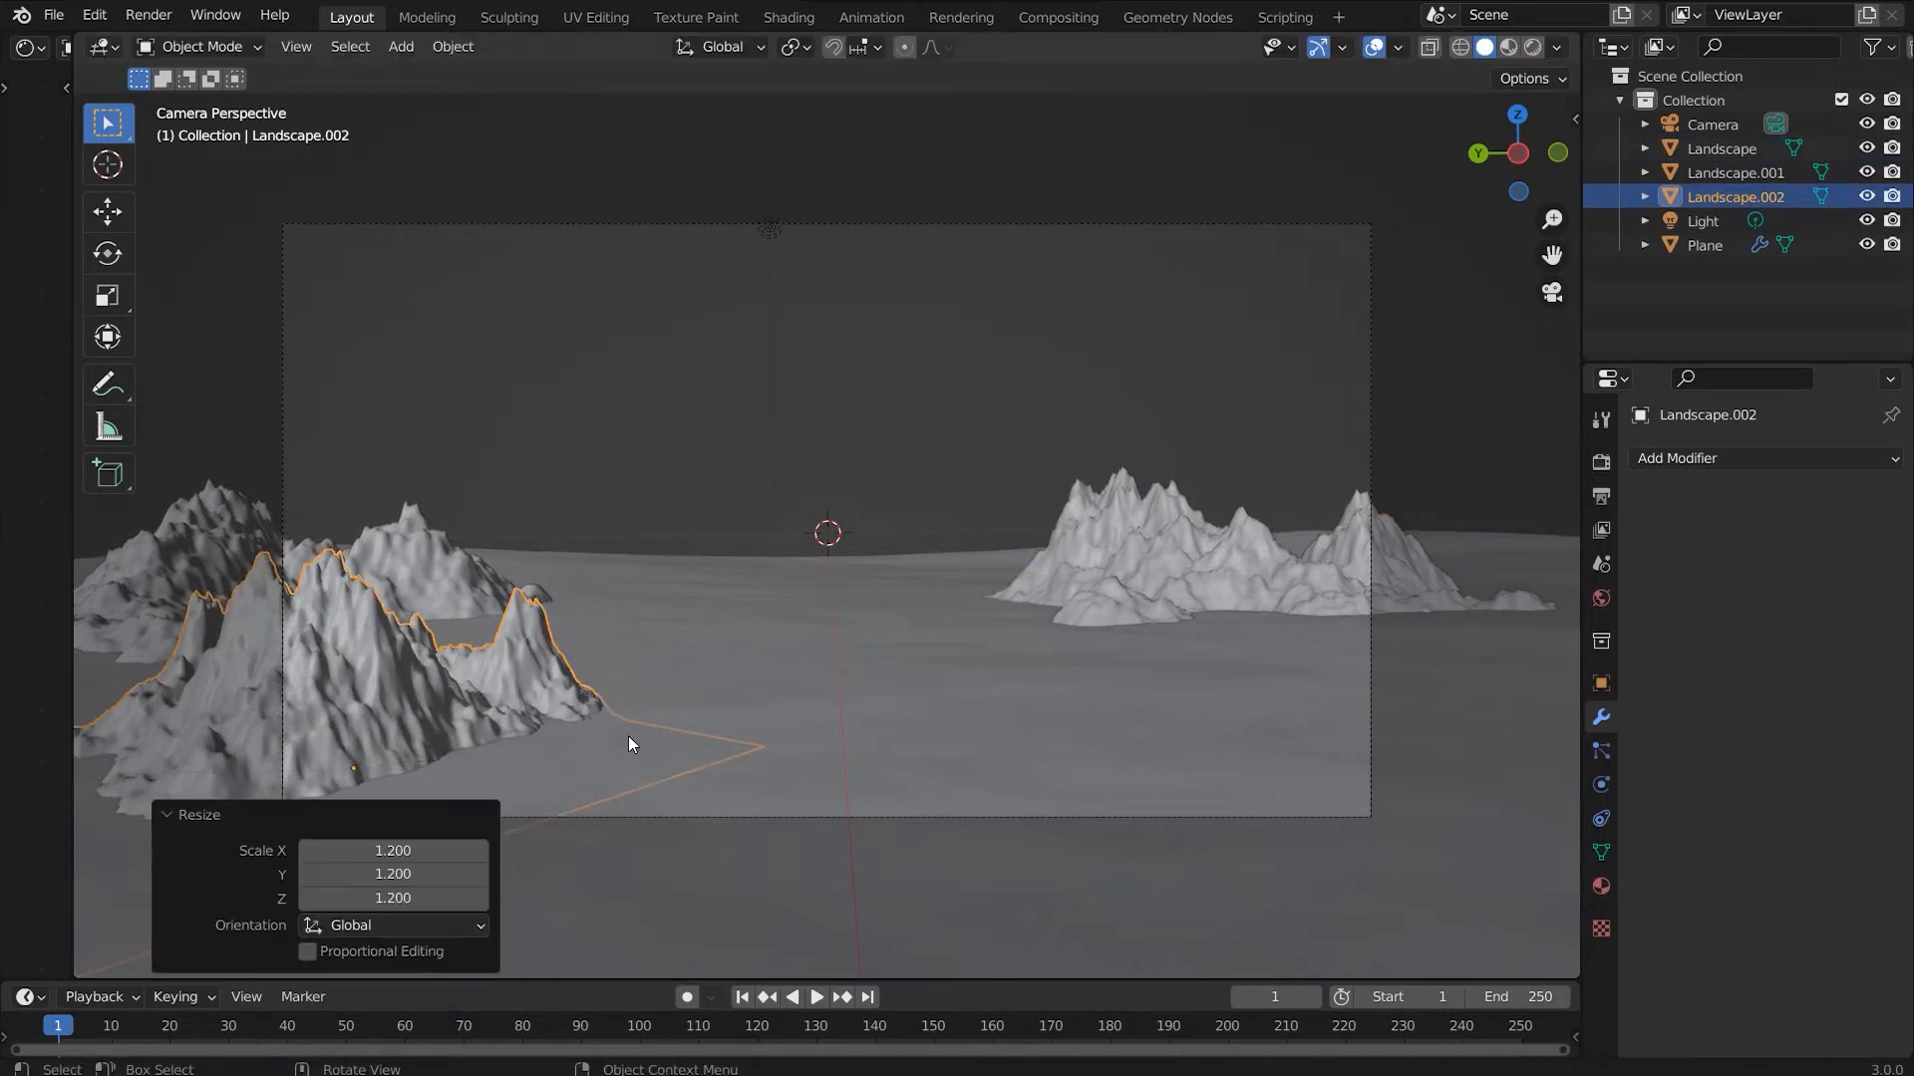
# Step: Duplicate the foreground landscape about -8 m along Y to the opposite side of the camera view
pyautogui.hotkey('shift', 'd')
pyautogui.press('y')
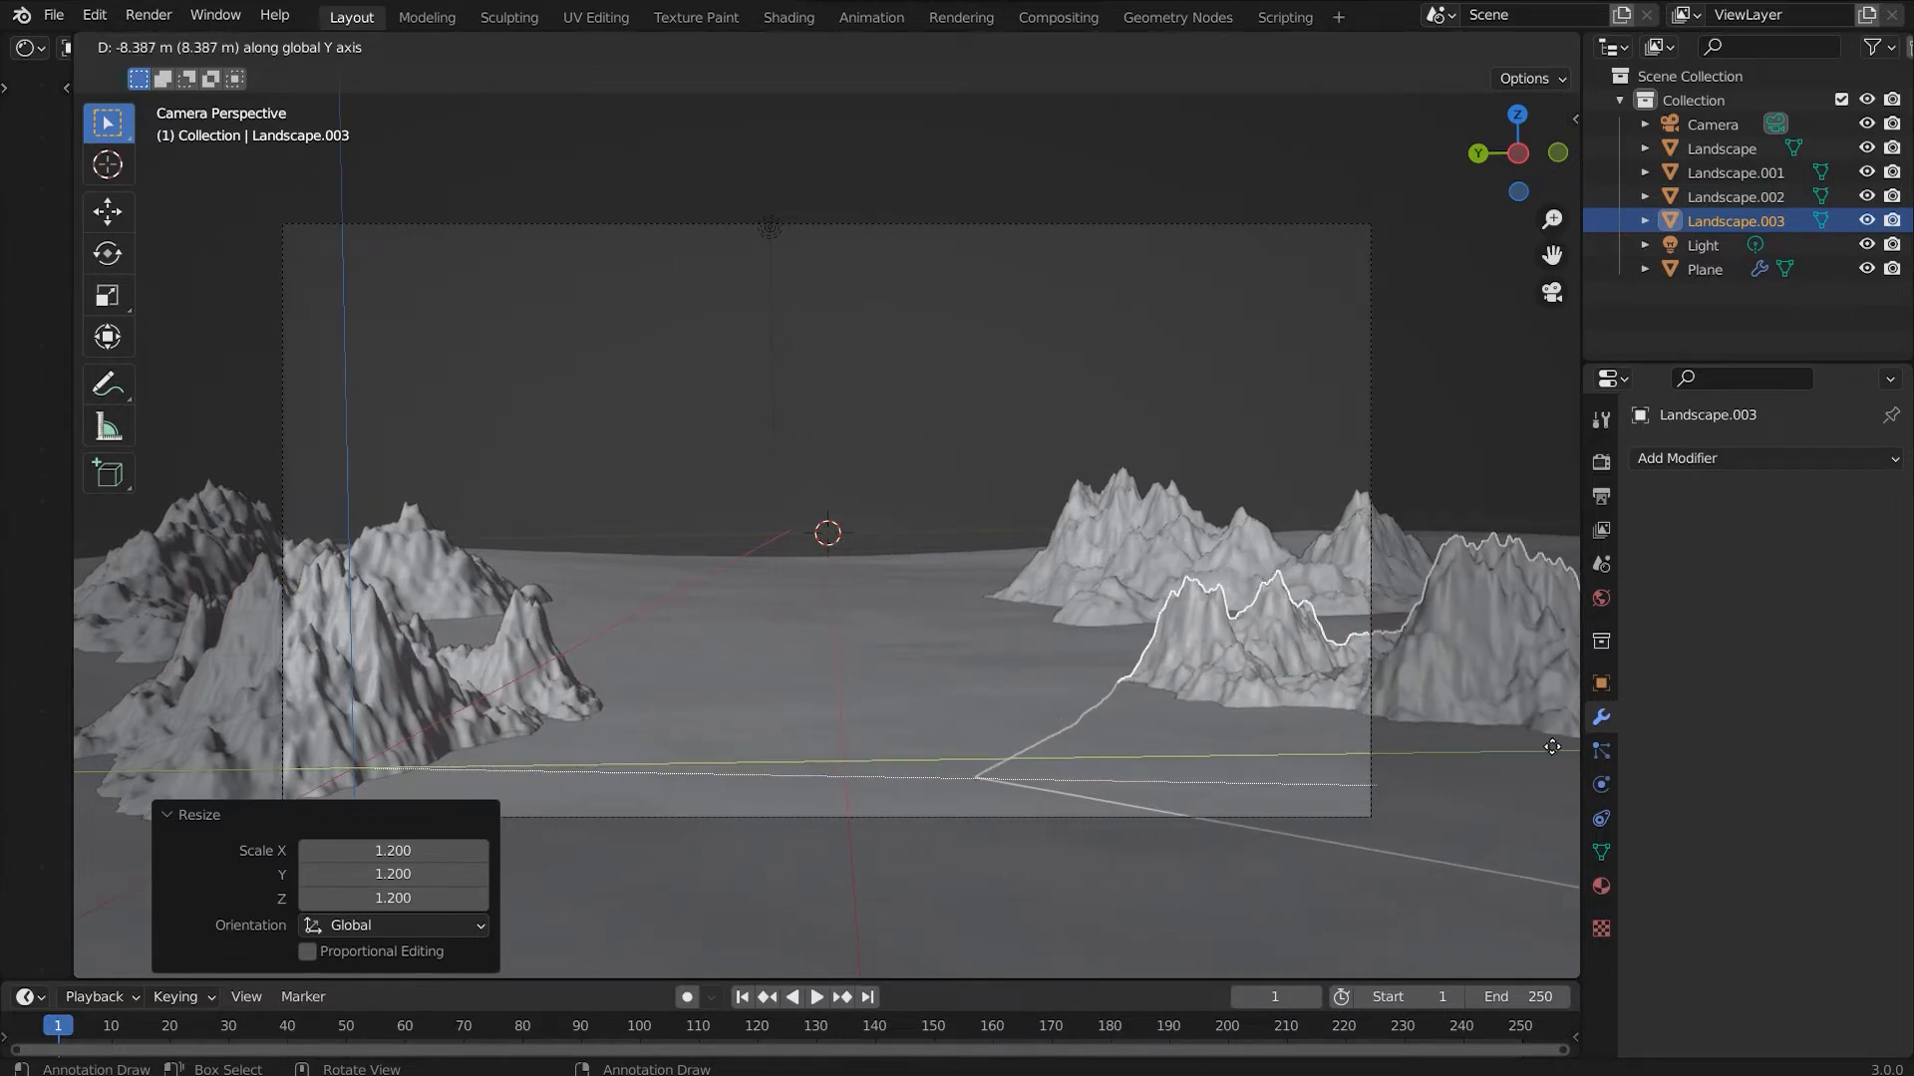
pyautogui.click(1533, 766)
pyautogui.click(1473, 401)
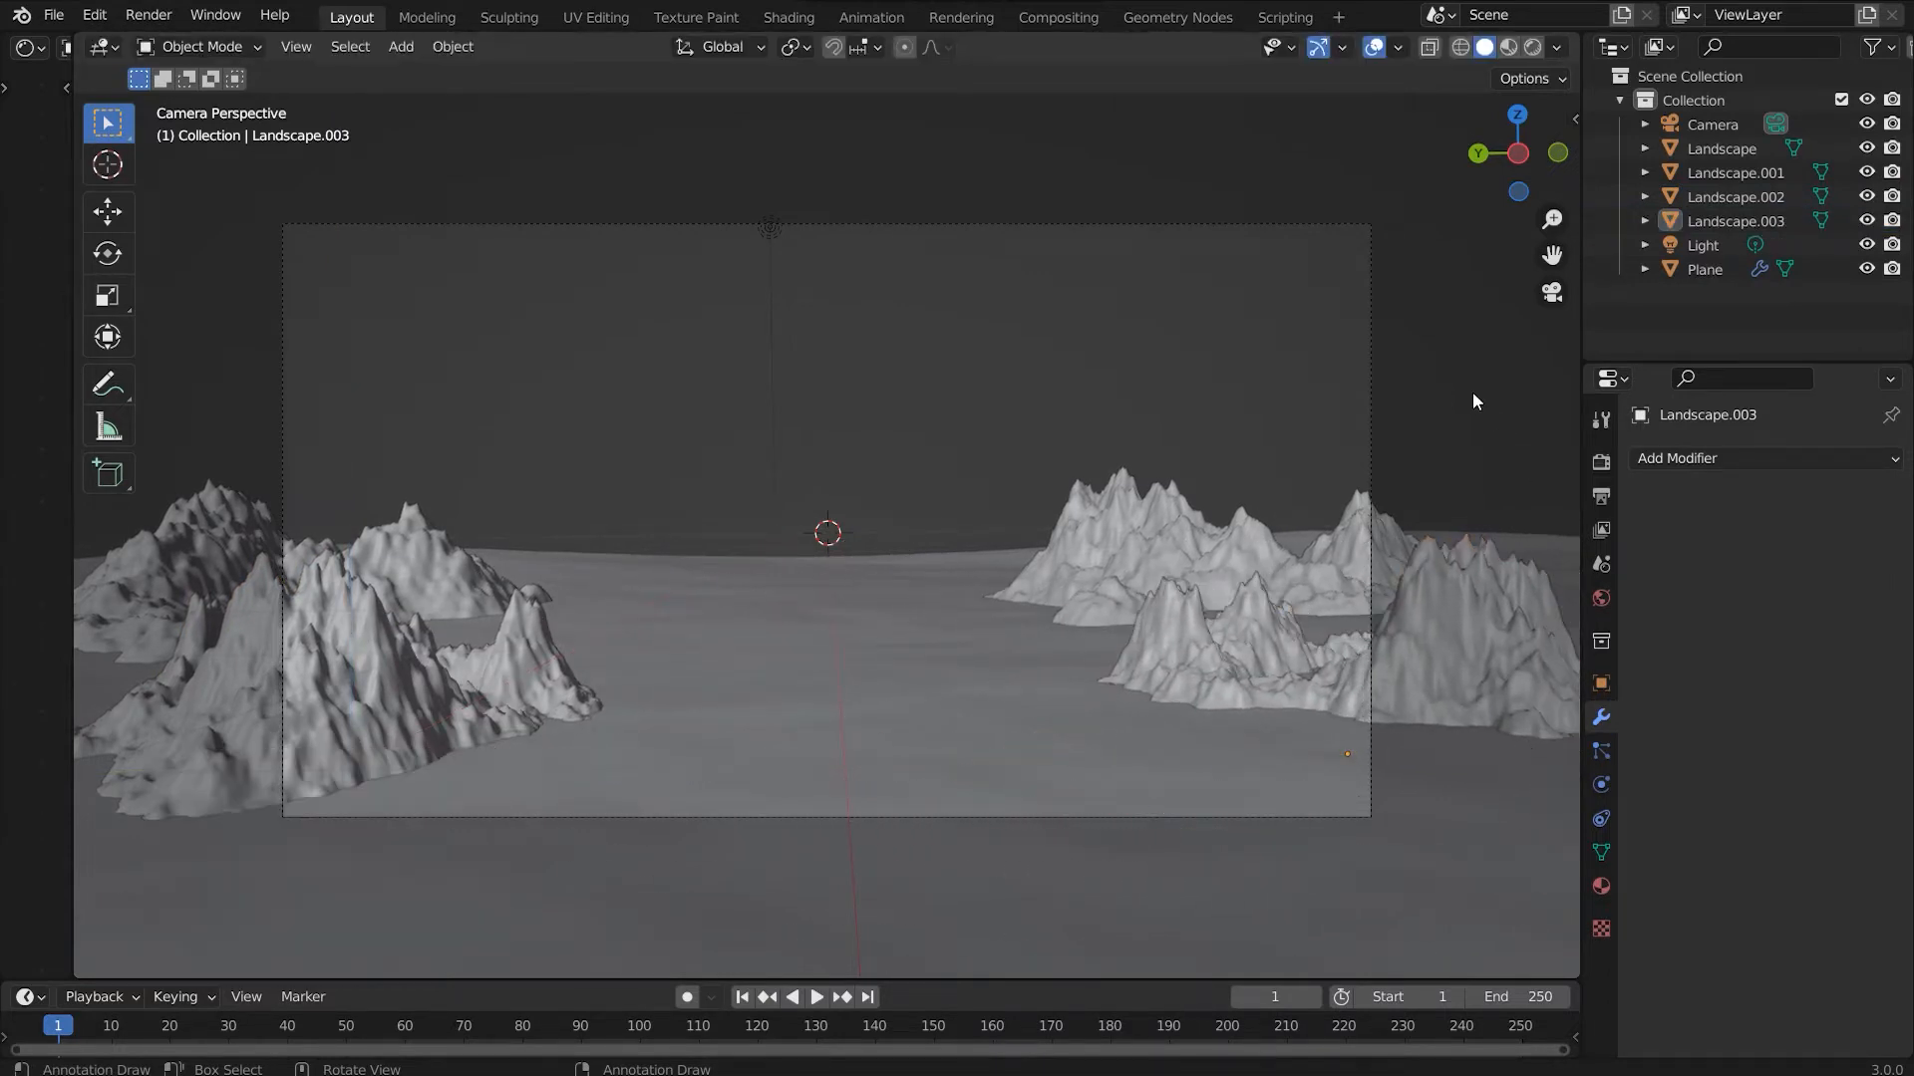
pyautogui.click(816, 574)
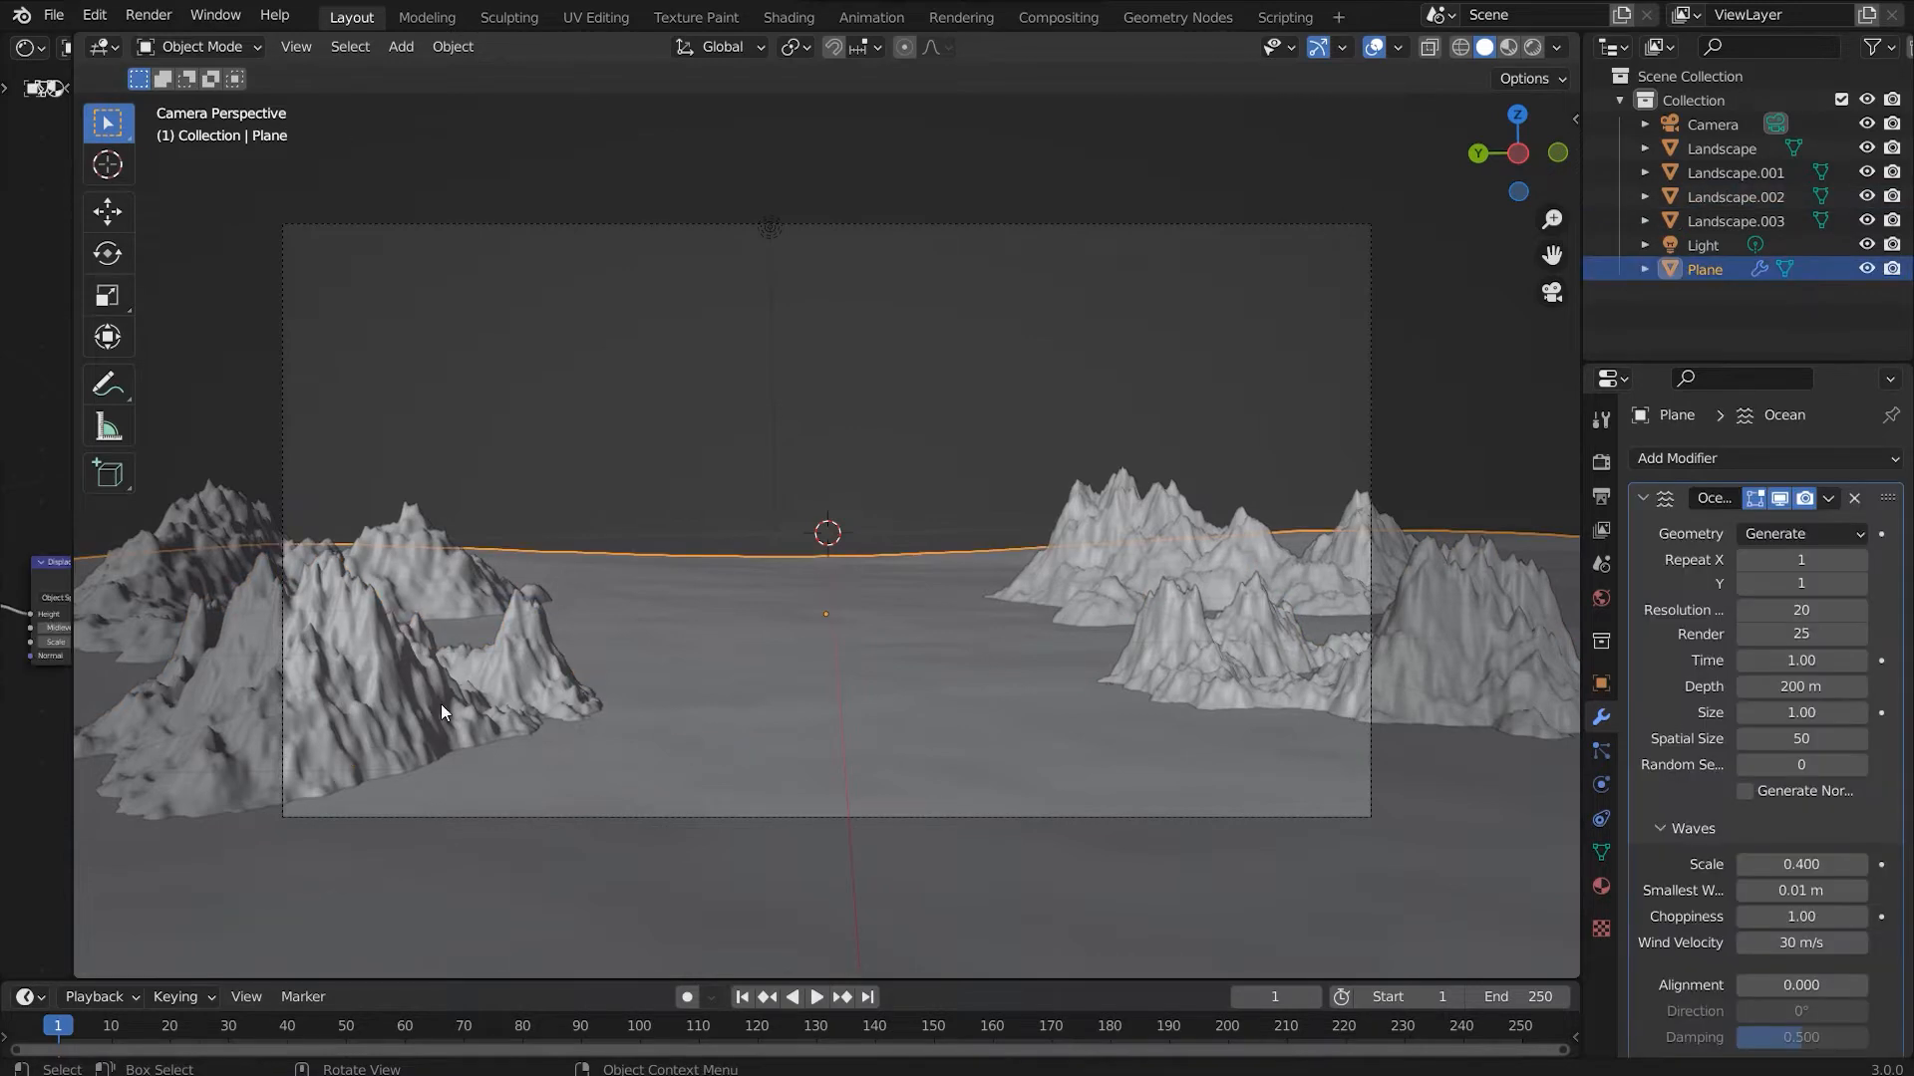
# Step: Rotate Landscape.002, the original foreground range, about -18.2° around the Z axis
pyautogui.click(391, 691)
pyautogui.press('r')
pyautogui.press('z')
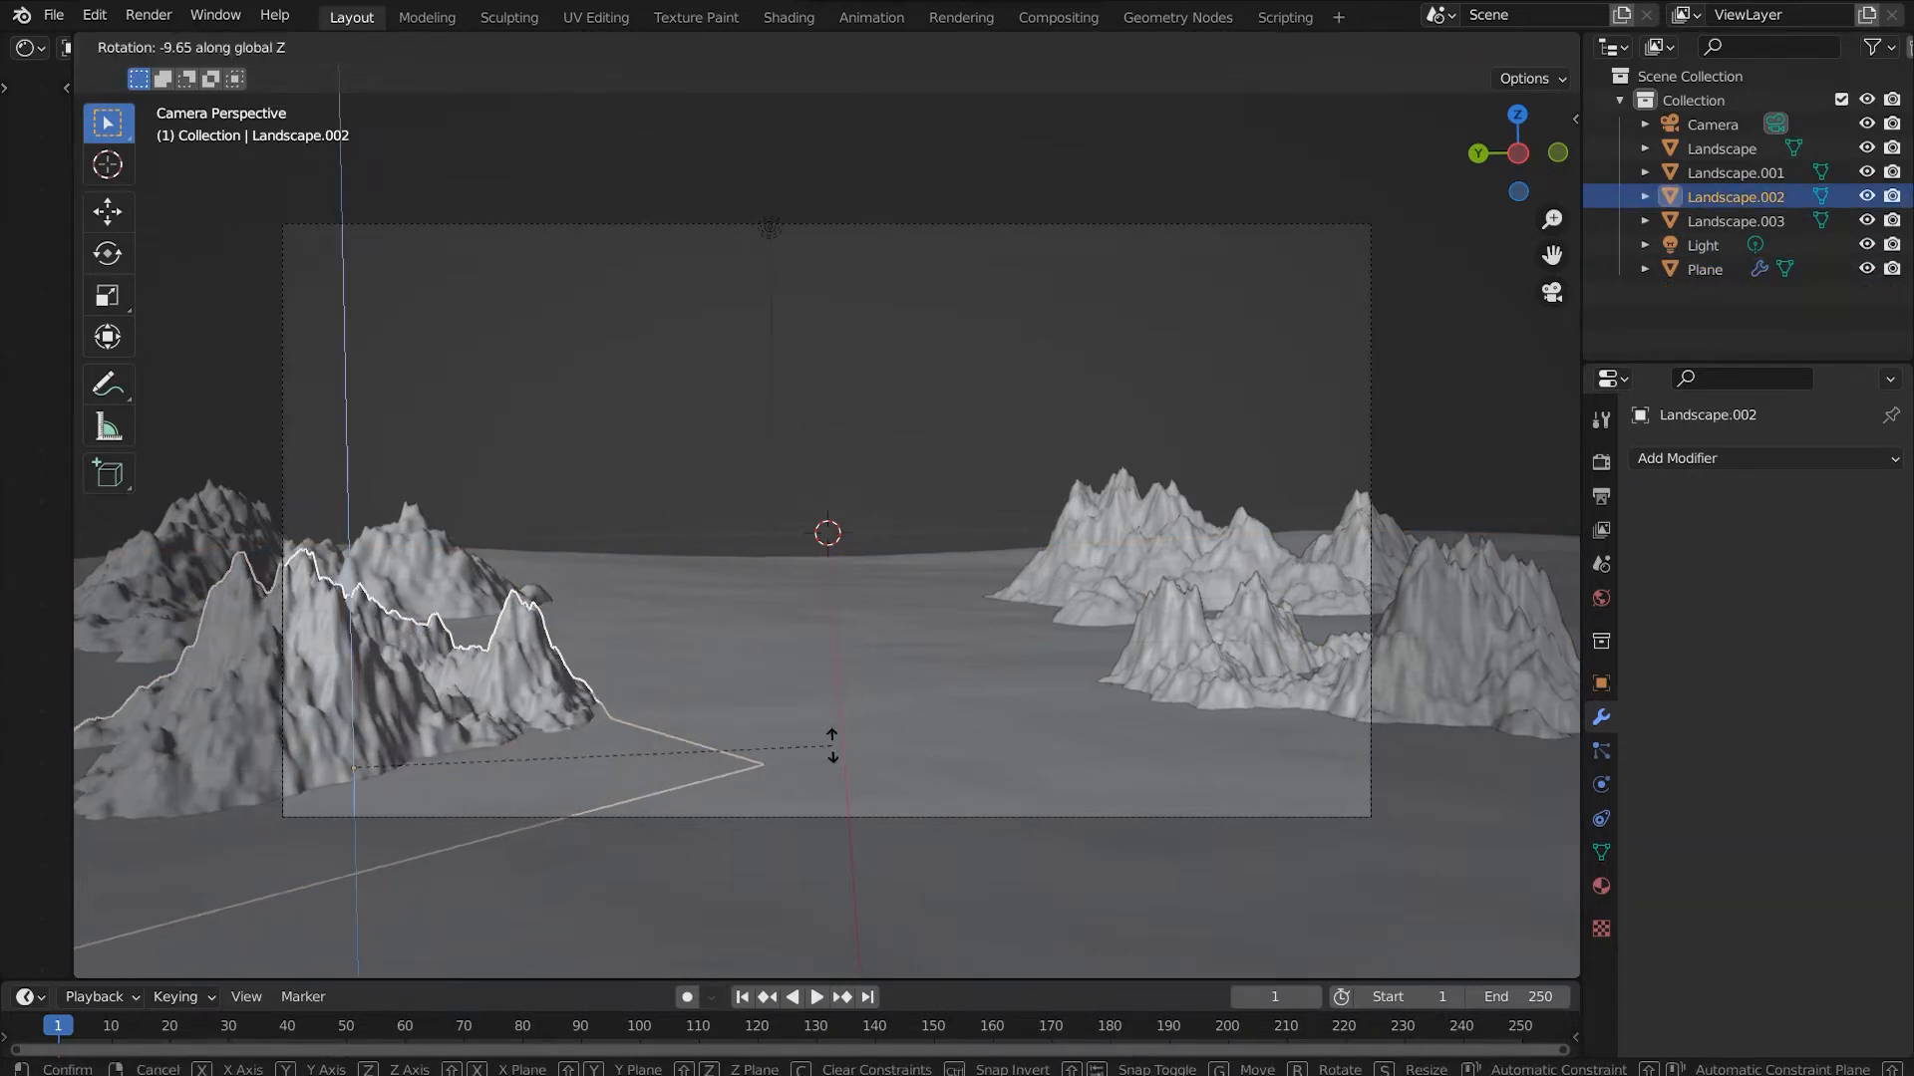
pyautogui.click(746, 813)
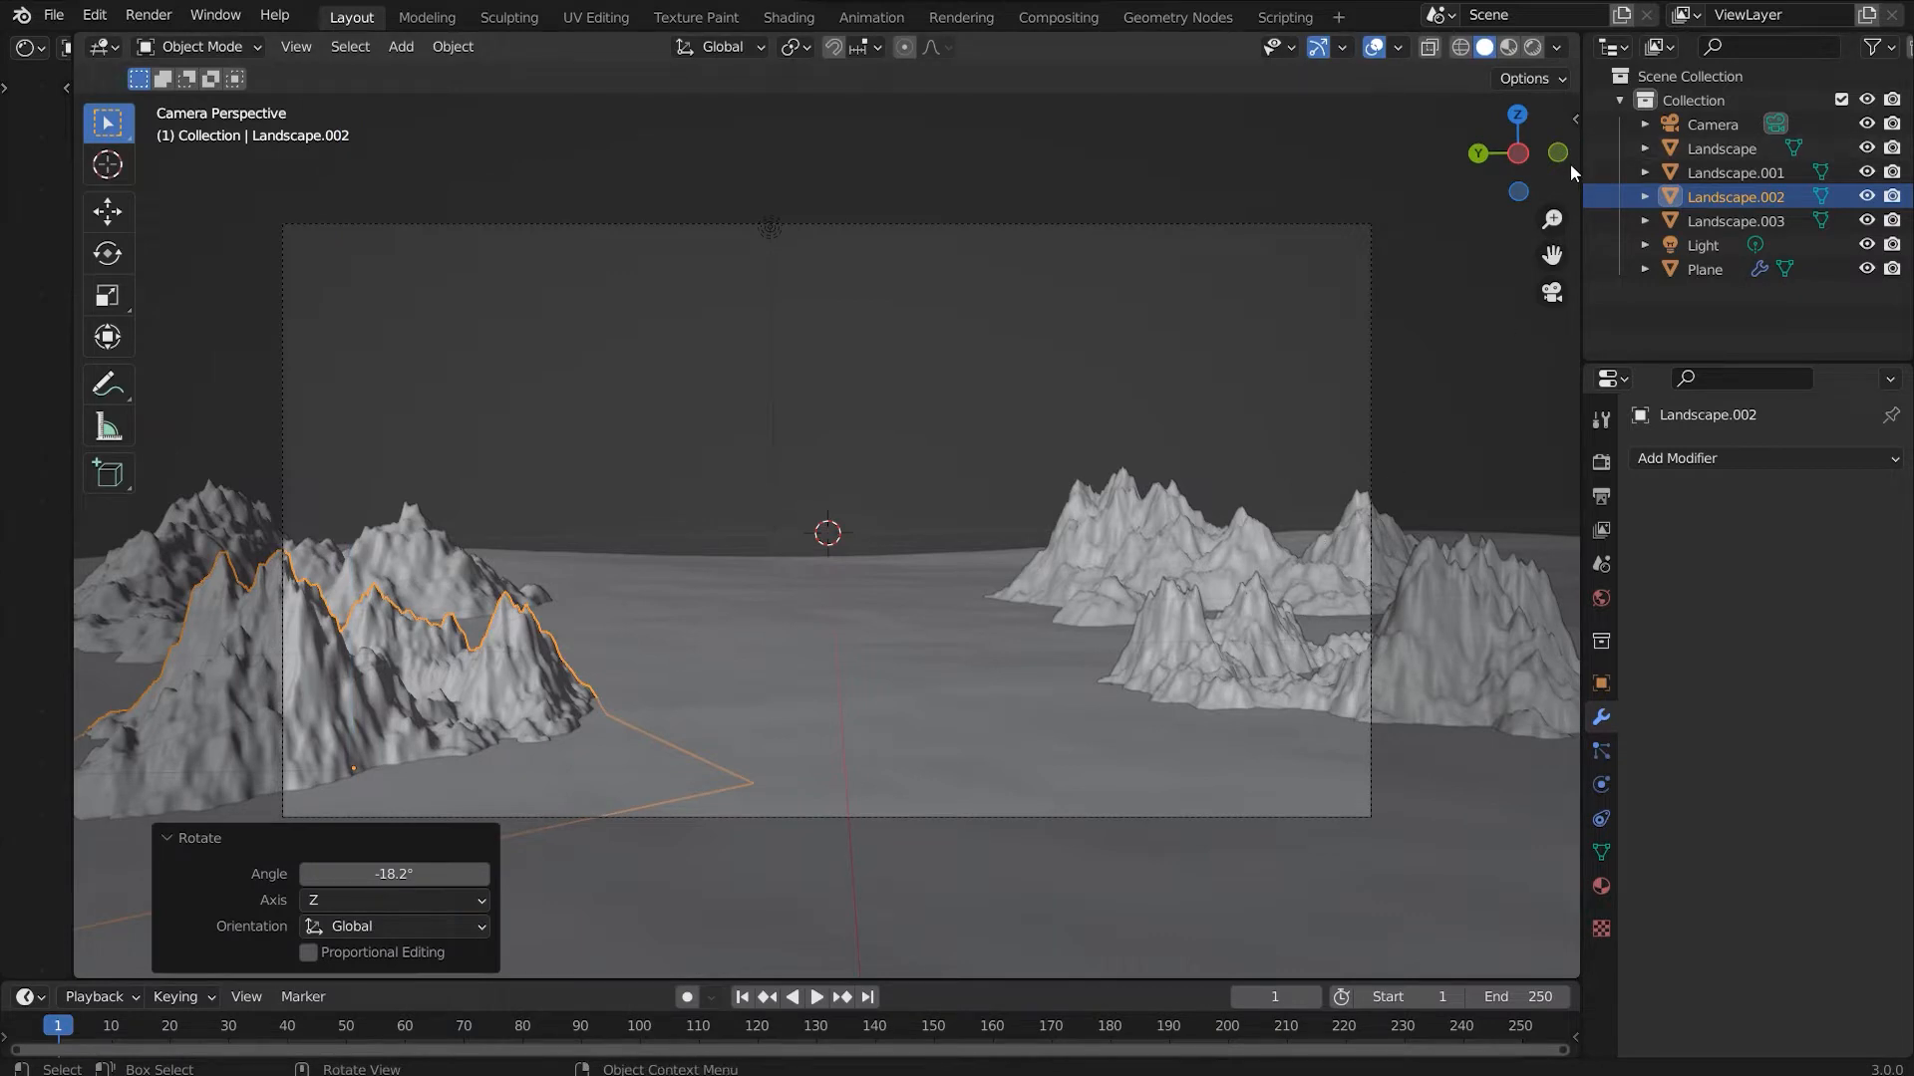
# Step: Turn on the Screencast Keys display for the viewport, and hide the sidebar again
pyautogui.press('n')
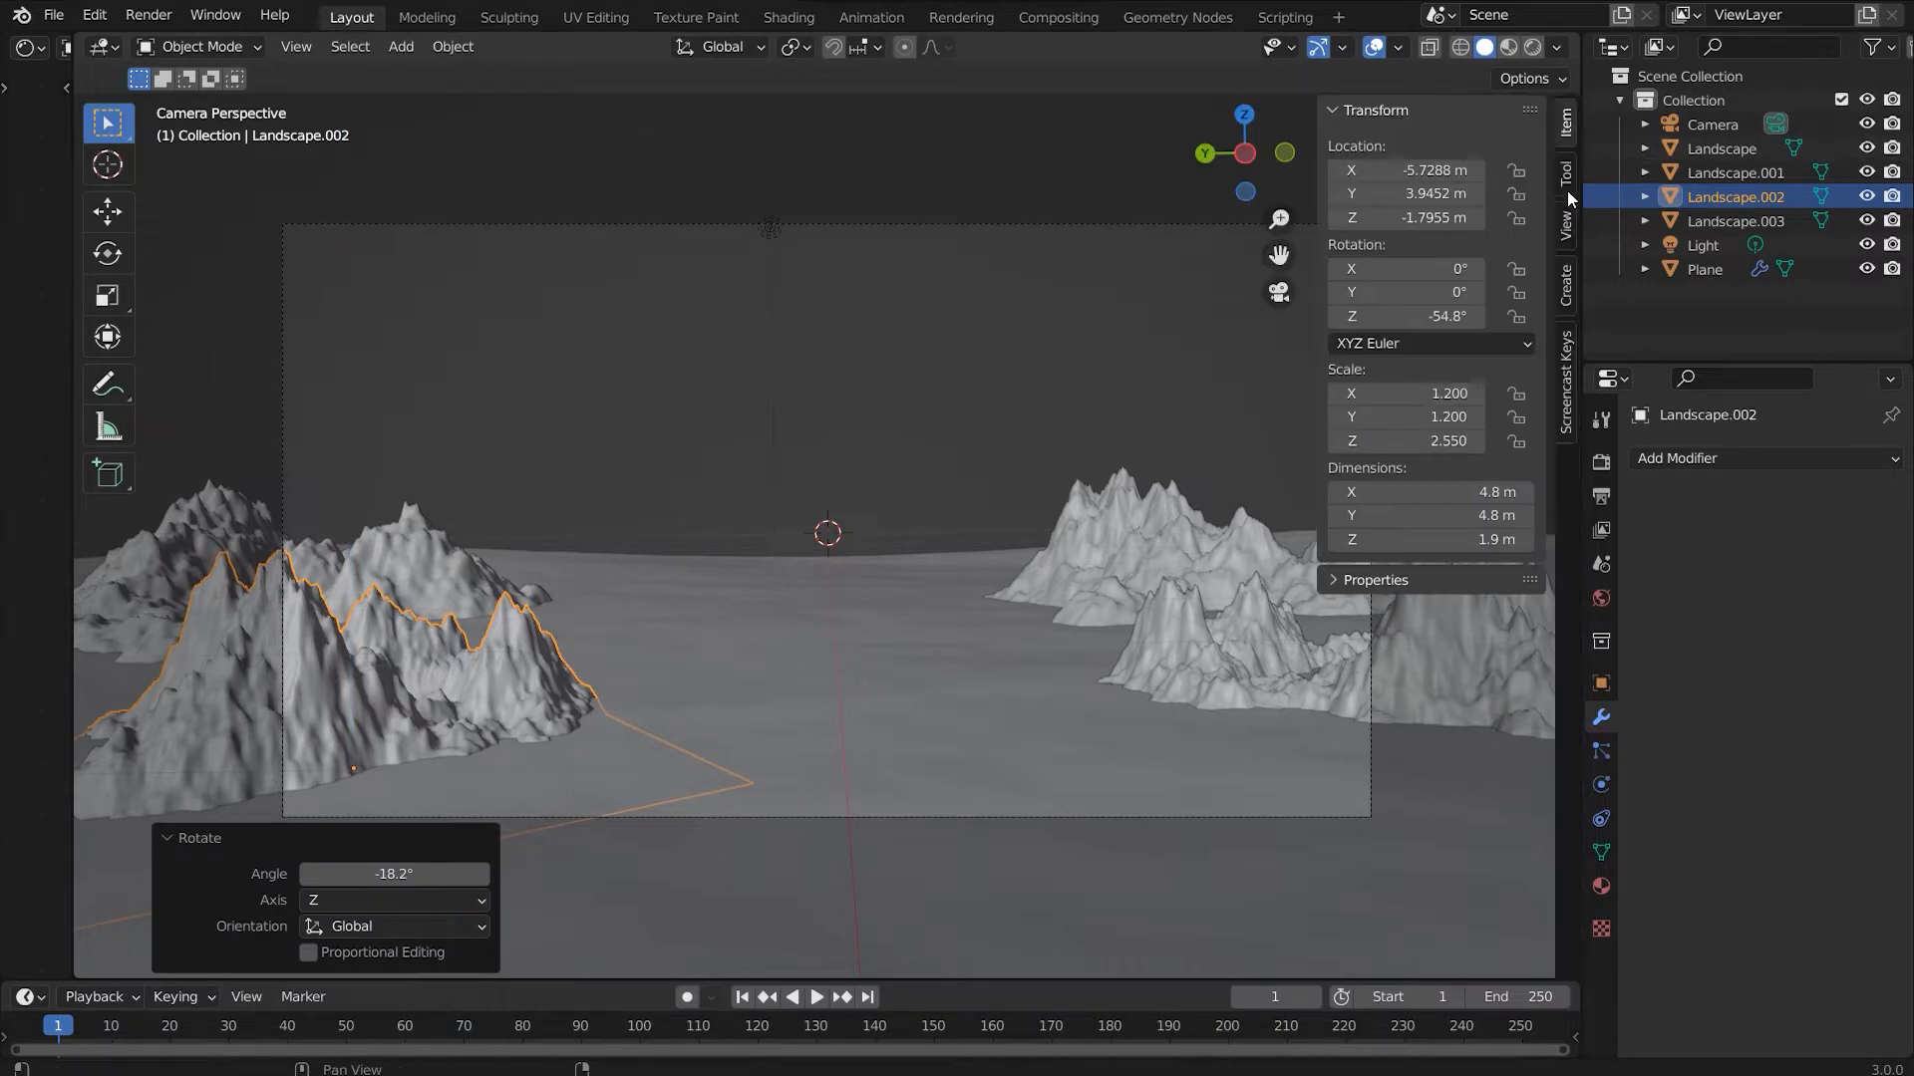
pyautogui.click(1567, 409)
pyautogui.click(1350, 110)
pyautogui.press('n')
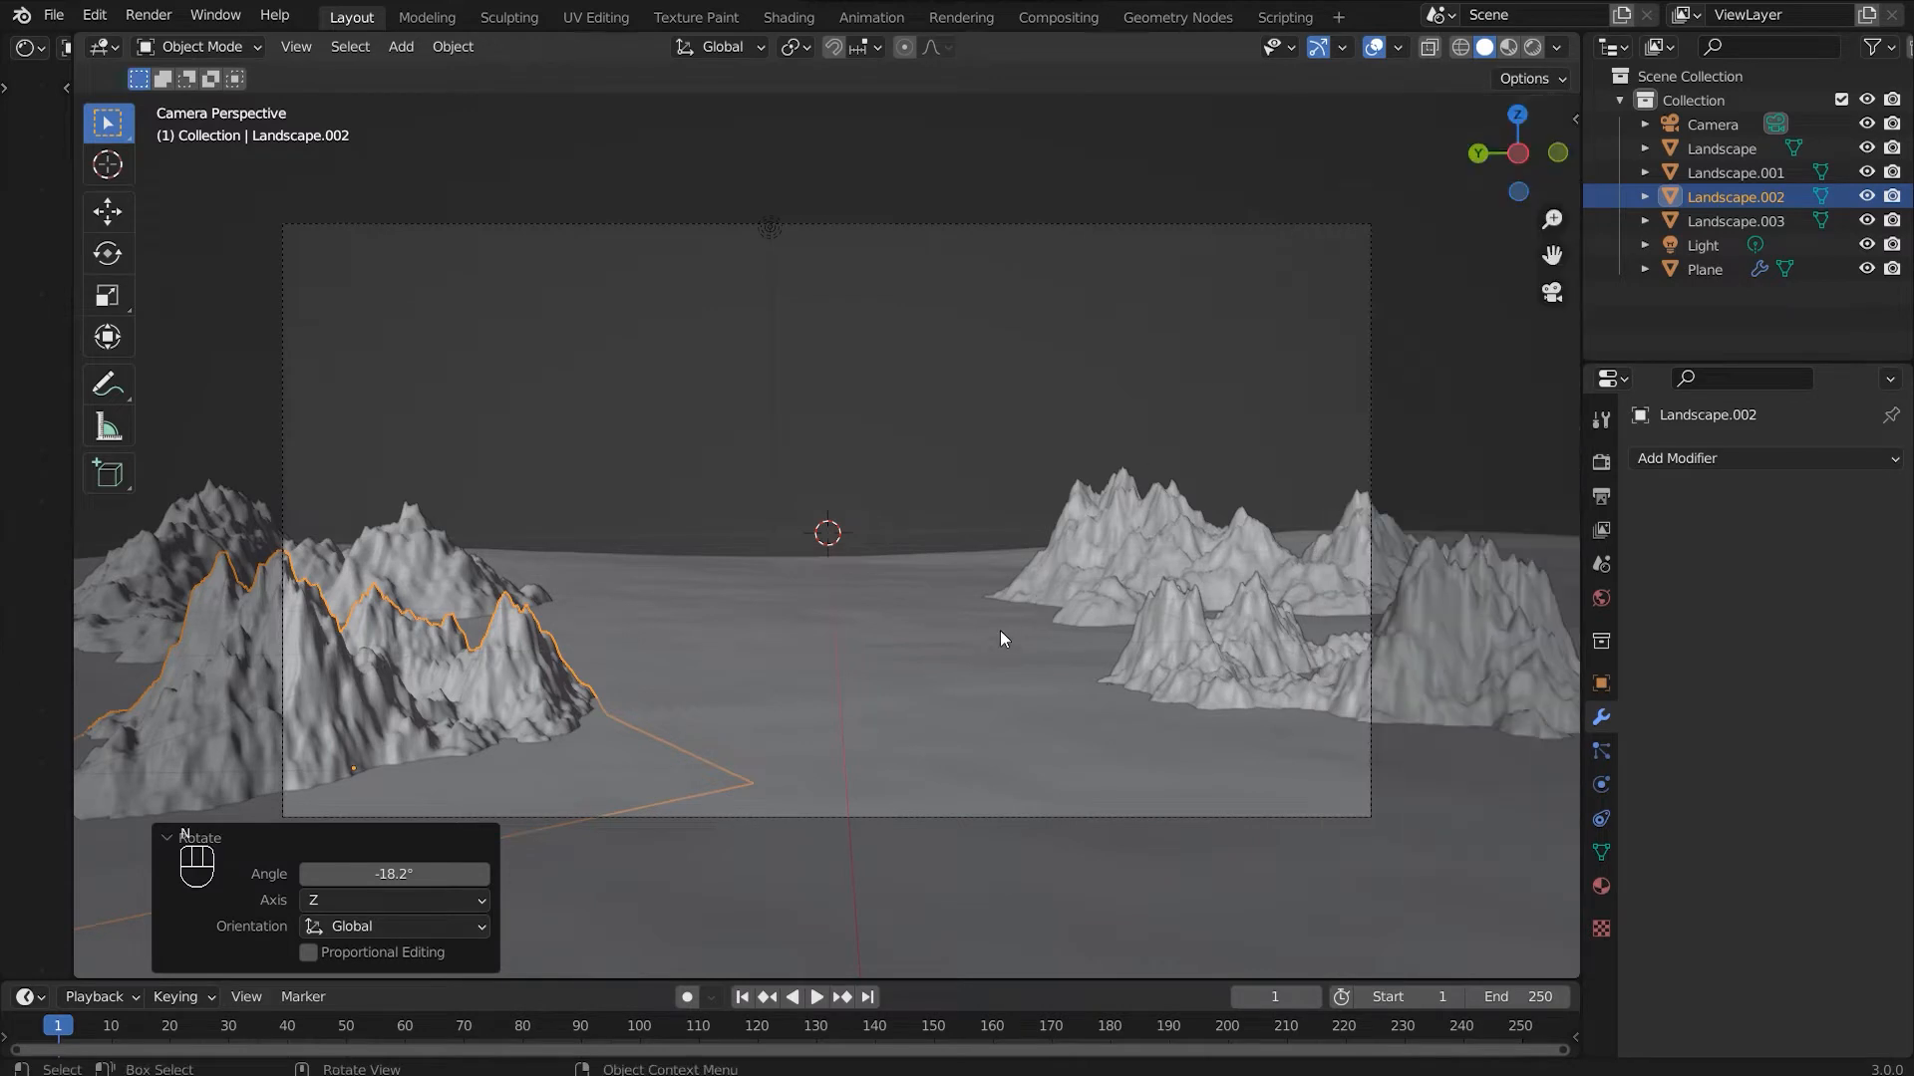
# Step: Create a new material named rock on Landscape.002, with the node editor widened beside the viewport
pyautogui.click(929, 662)
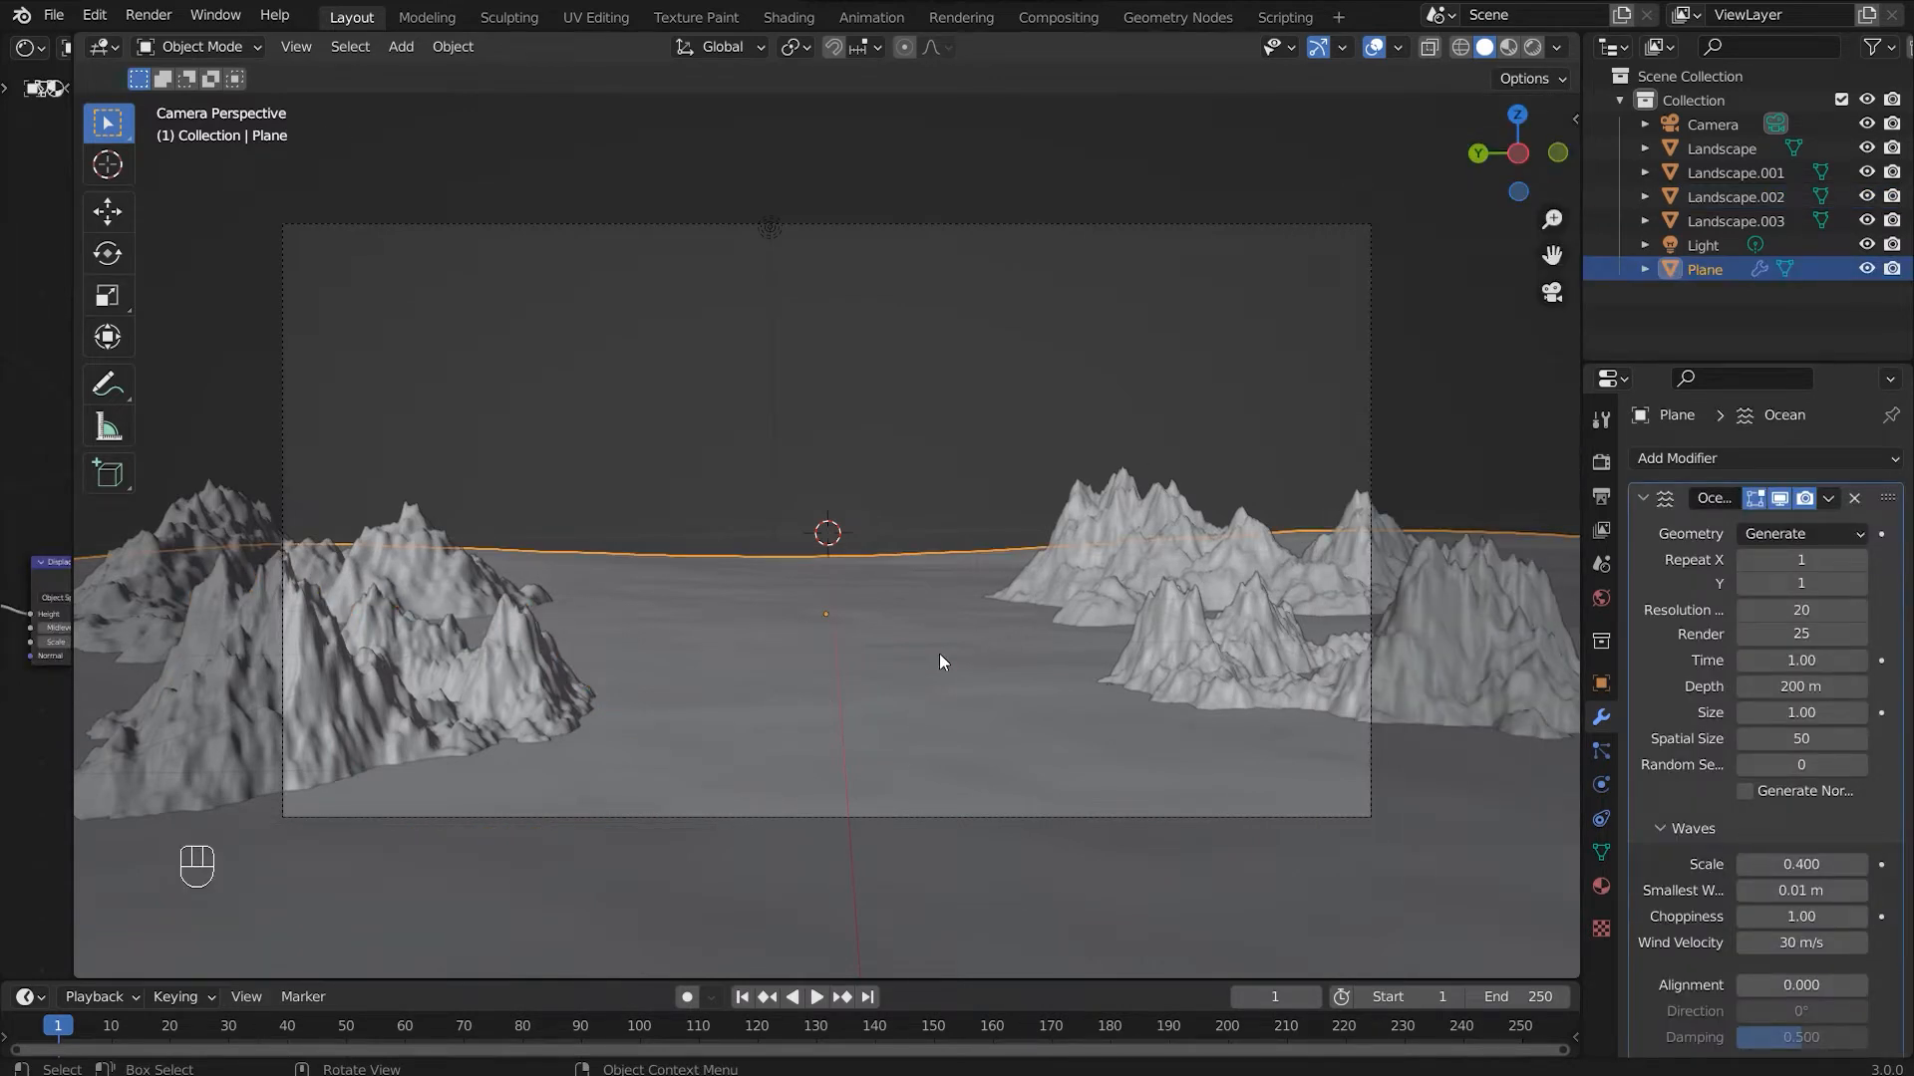
pyautogui.click(380, 661)
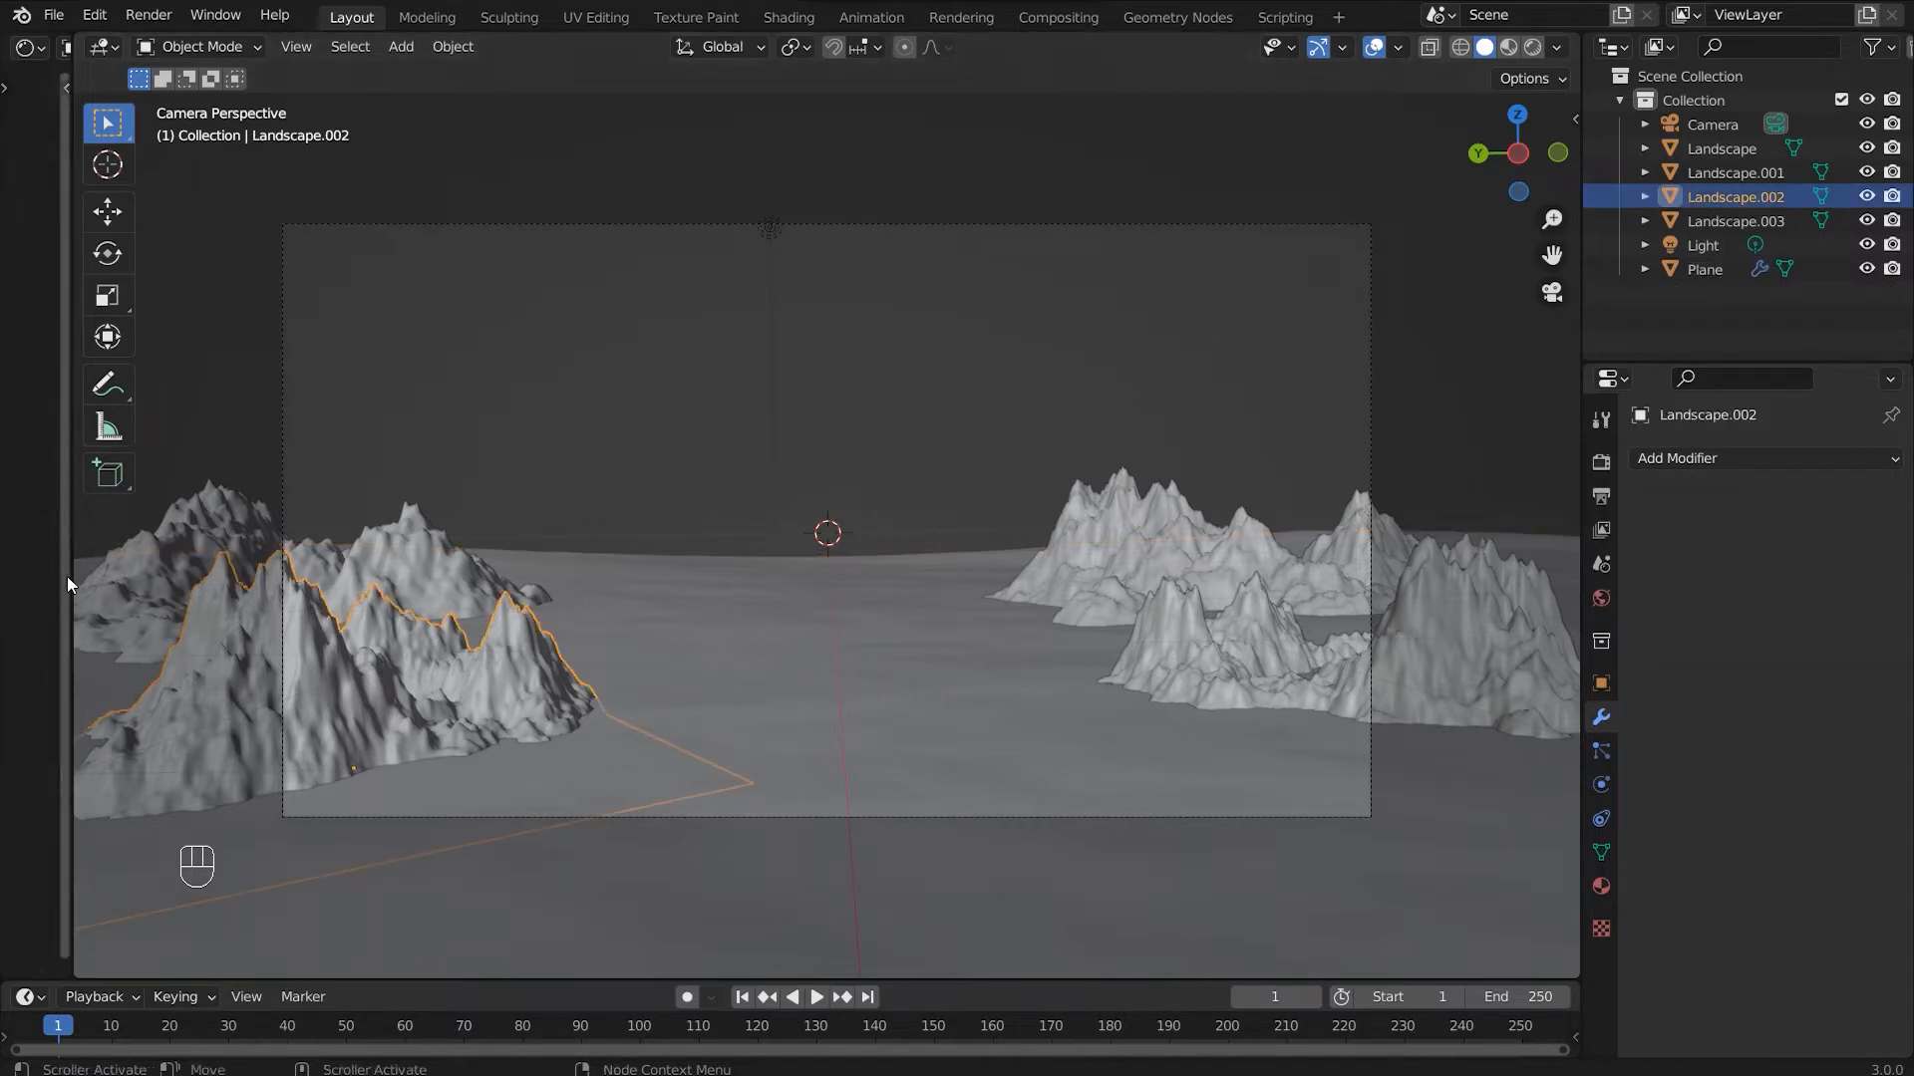
pyautogui.moveTo(72, 576); pyautogui.dragTo(690, 578)
pyautogui.click(1600, 886)
pyautogui.click(1715, 560)
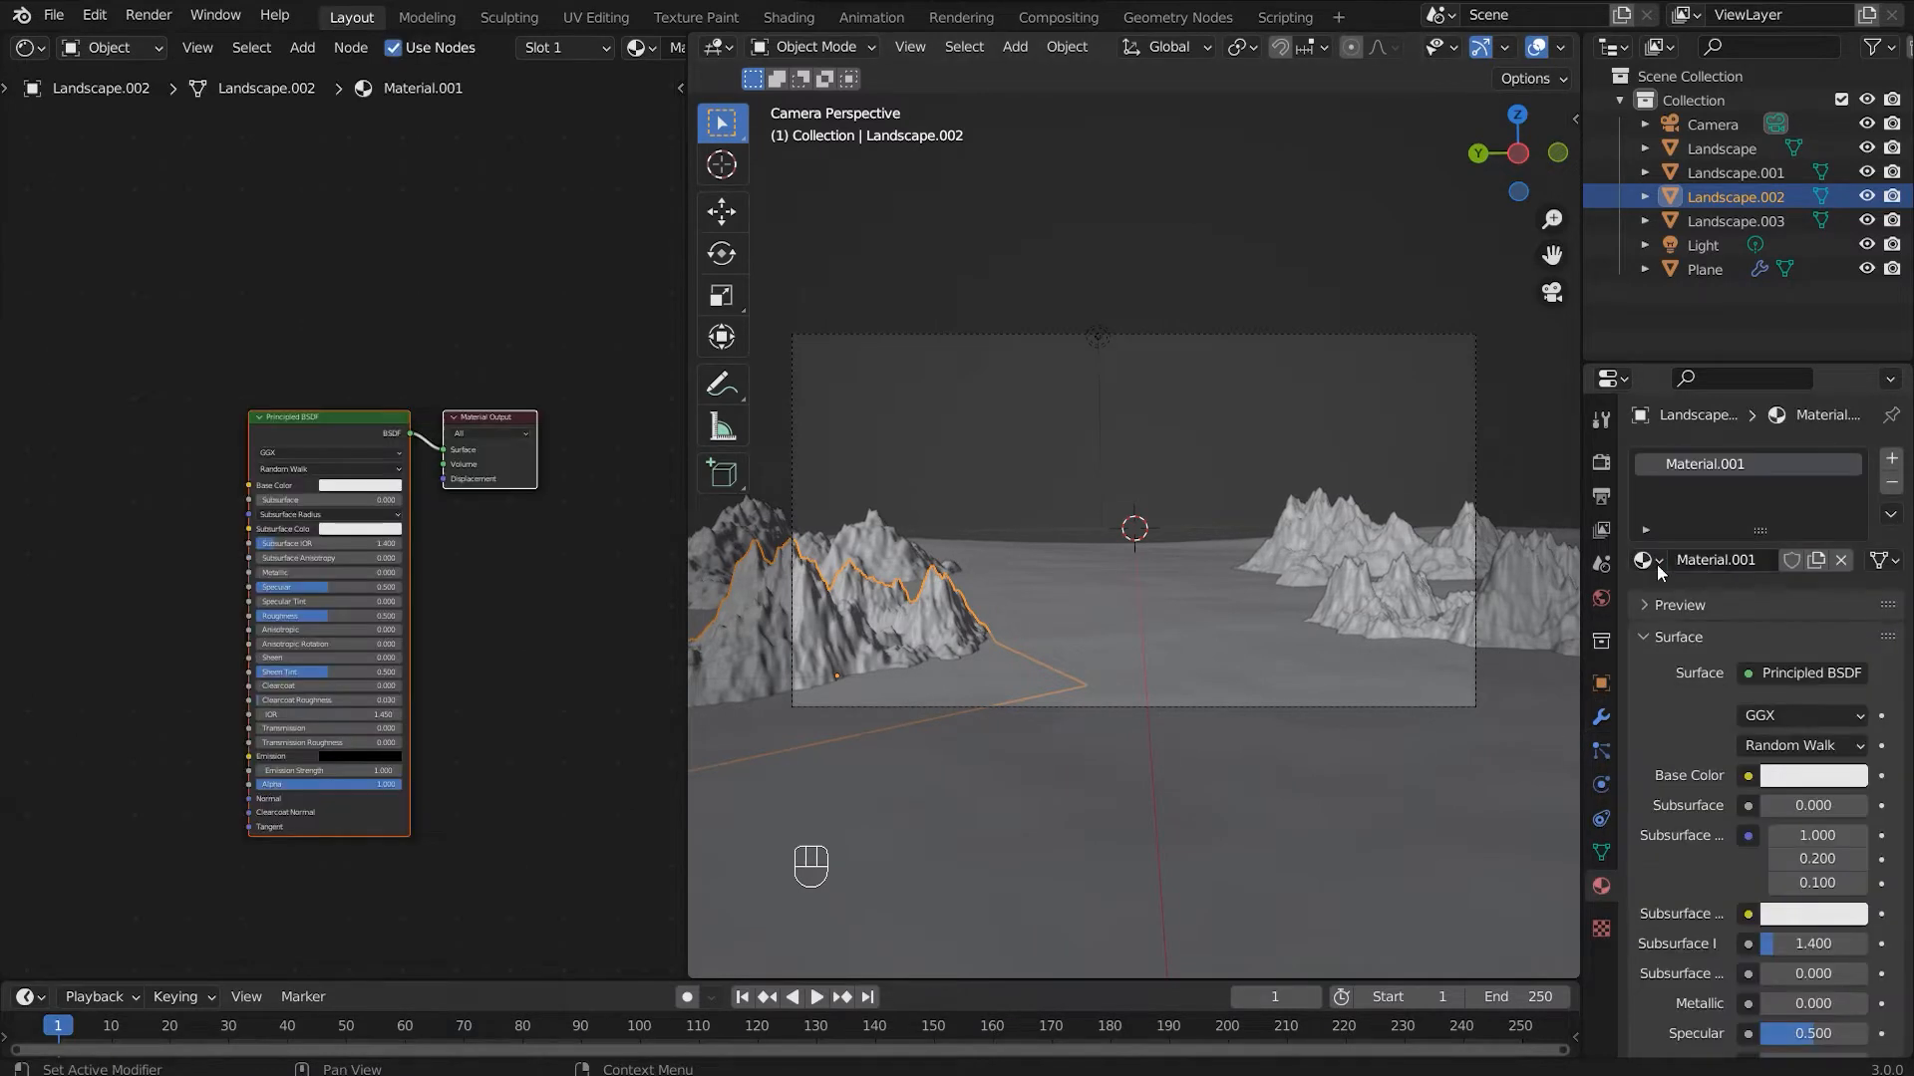
pyautogui.doubleClick(1724, 461)
pyautogui.write('rock')
pyautogui.press('Return')
# Step: Build a Principled Texture Setup on the rock shader from the Rock022_2K Color, Displacement, NormalDX and Roughness images
pyautogui.click(305, 470)
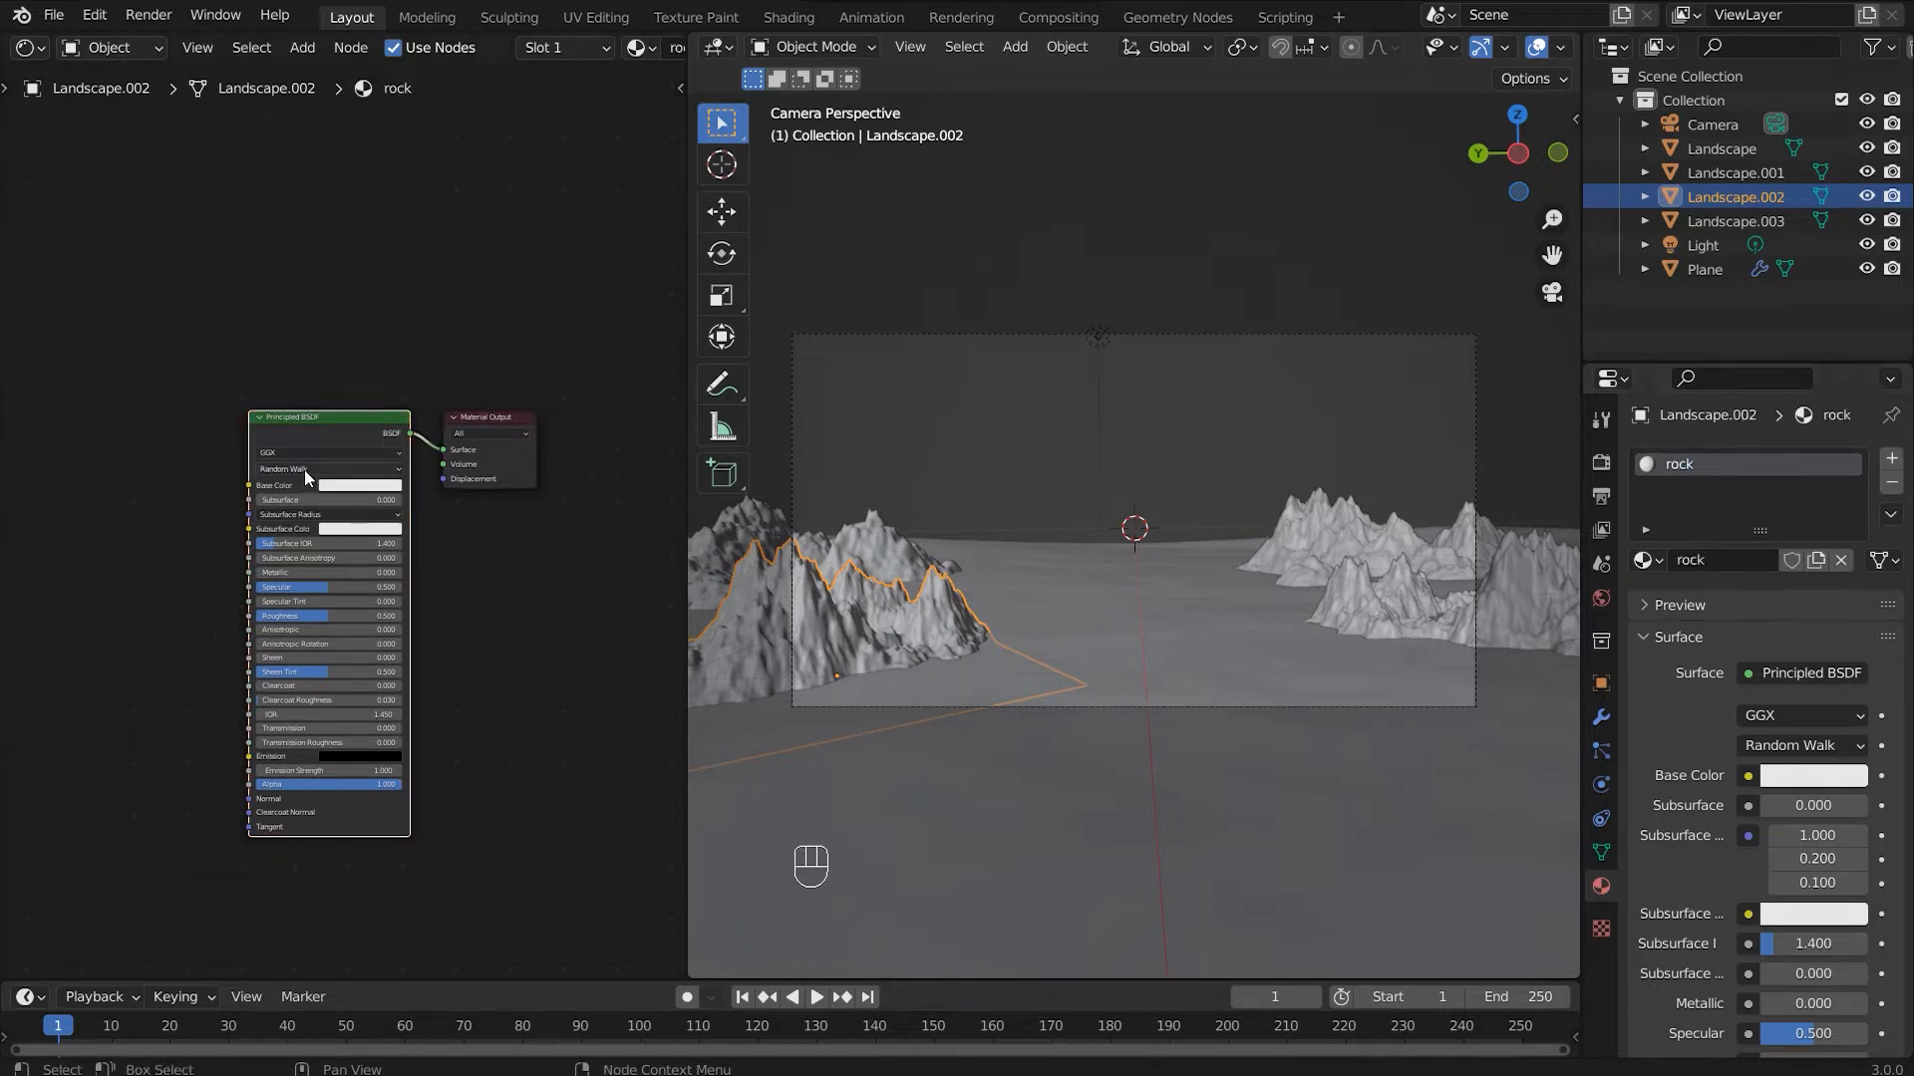
pyautogui.hotkey('ctrl', 'shift', 't')
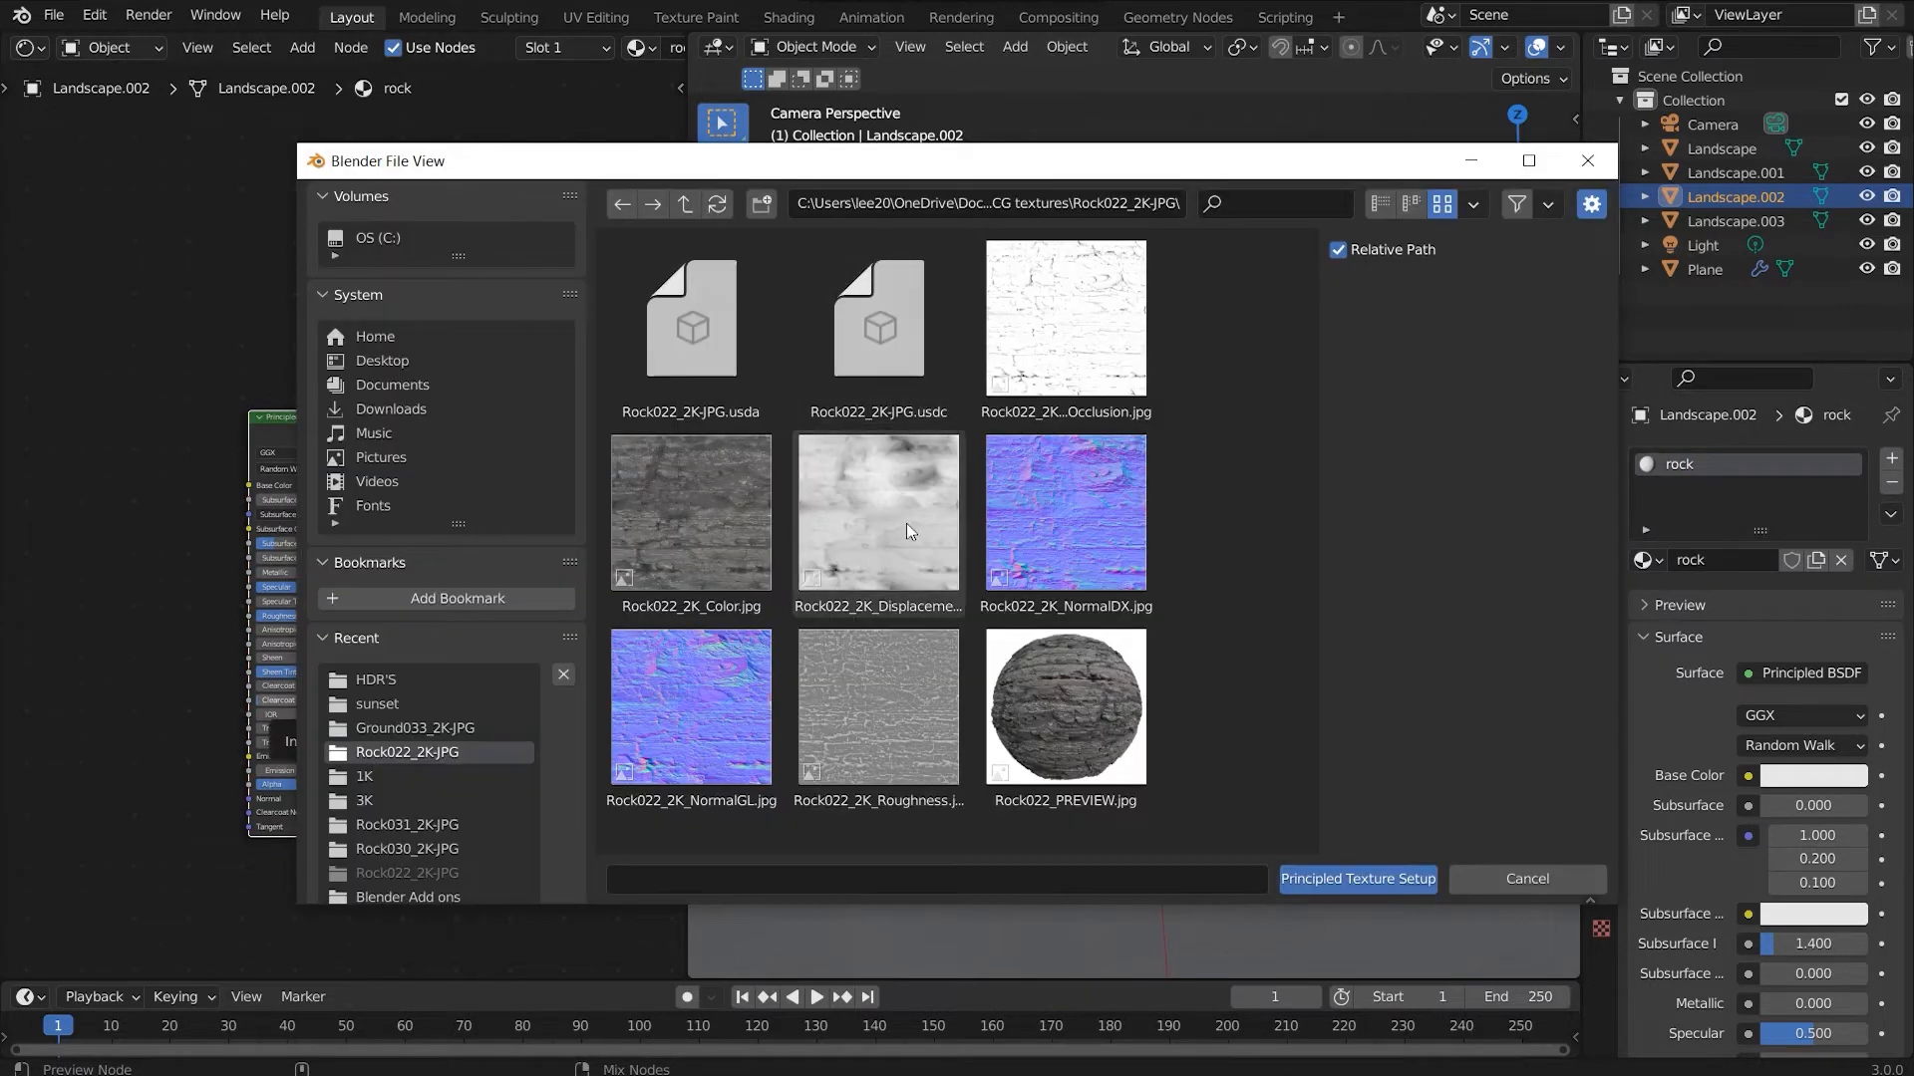
pyautogui.click(664, 493)
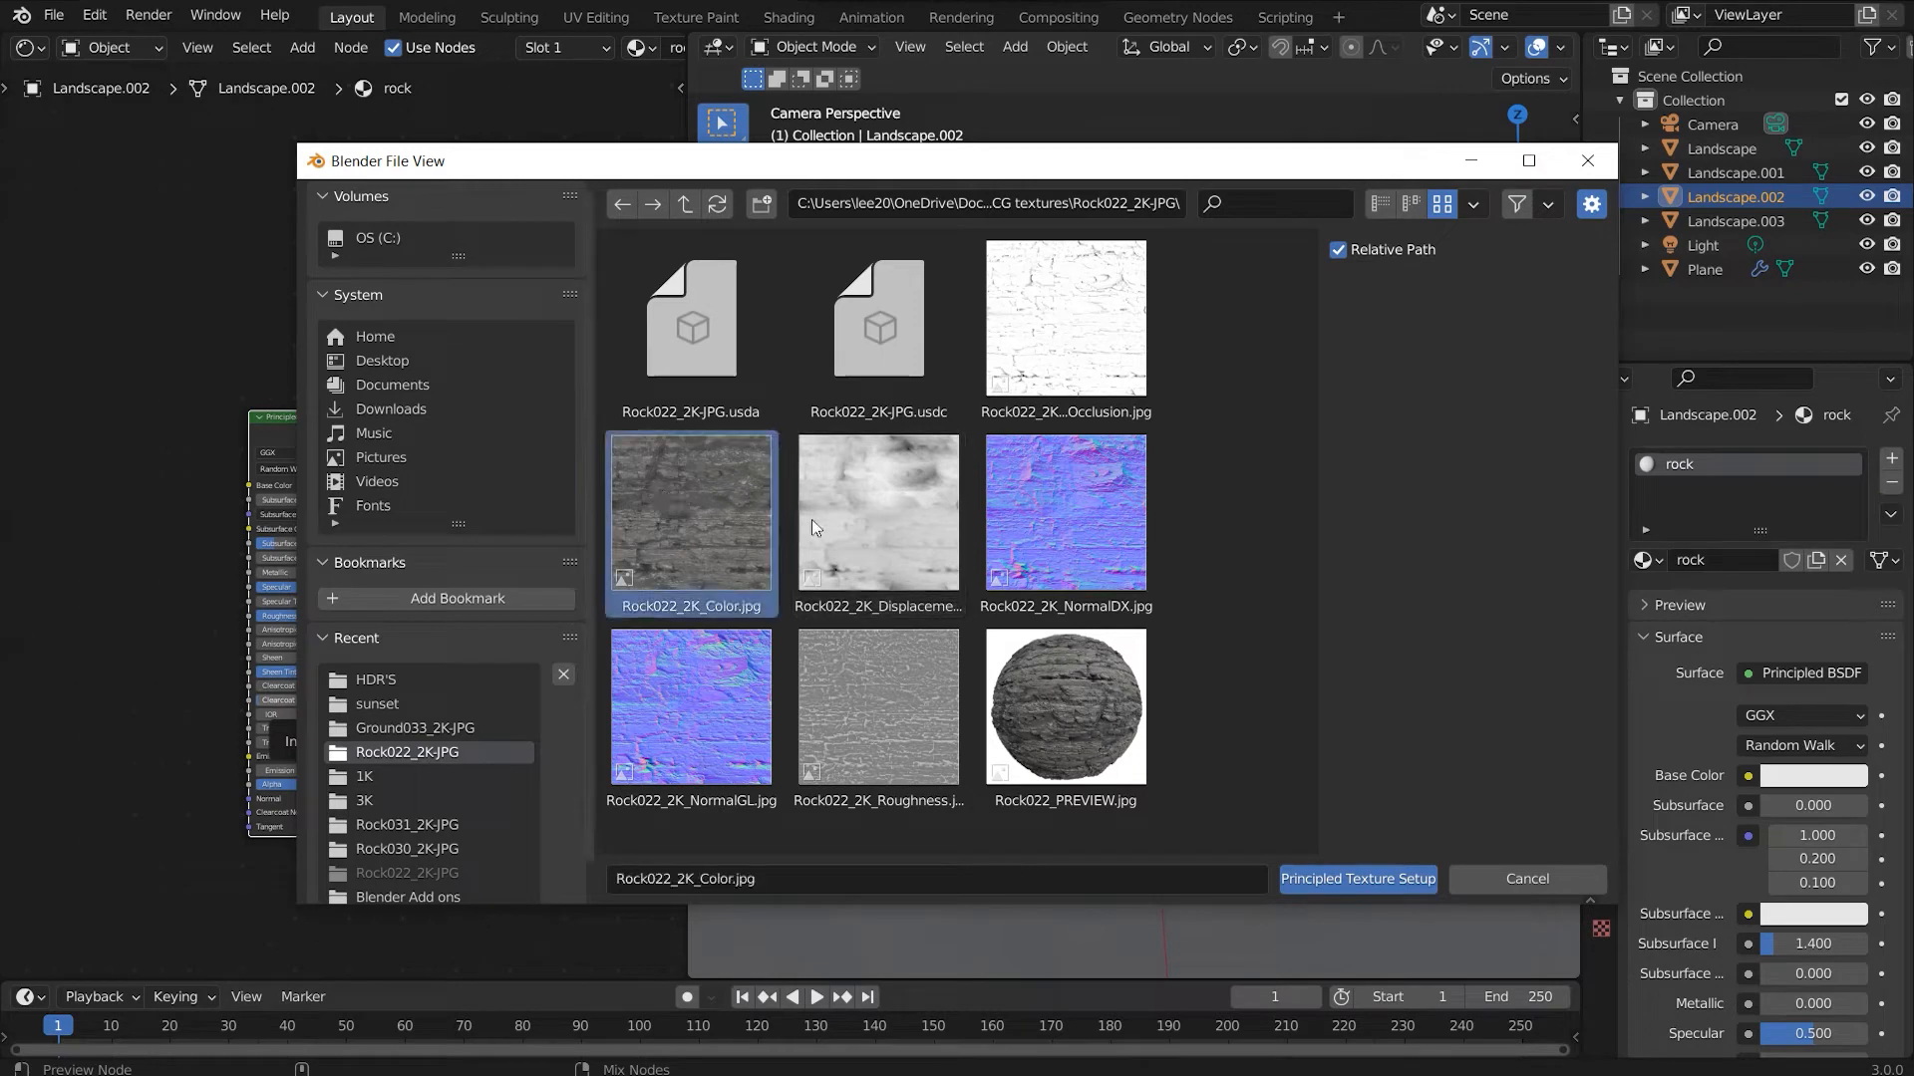
pyautogui.keyDown('shift'); pyautogui.click(881, 532); pyautogui.keyUp('shift')
pyautogui.keyDown('shift'); pyautogui.click(1032, 532); pyautogui.keyUp('shift')
pyautogui.keyDown('shift'); pyautogui.click(855, 690); pyautogui.keyUp('shift')
pyautogui.keyDown('shift'); pyautogui.click(691, 703); pyautogui.keyUp('shift')
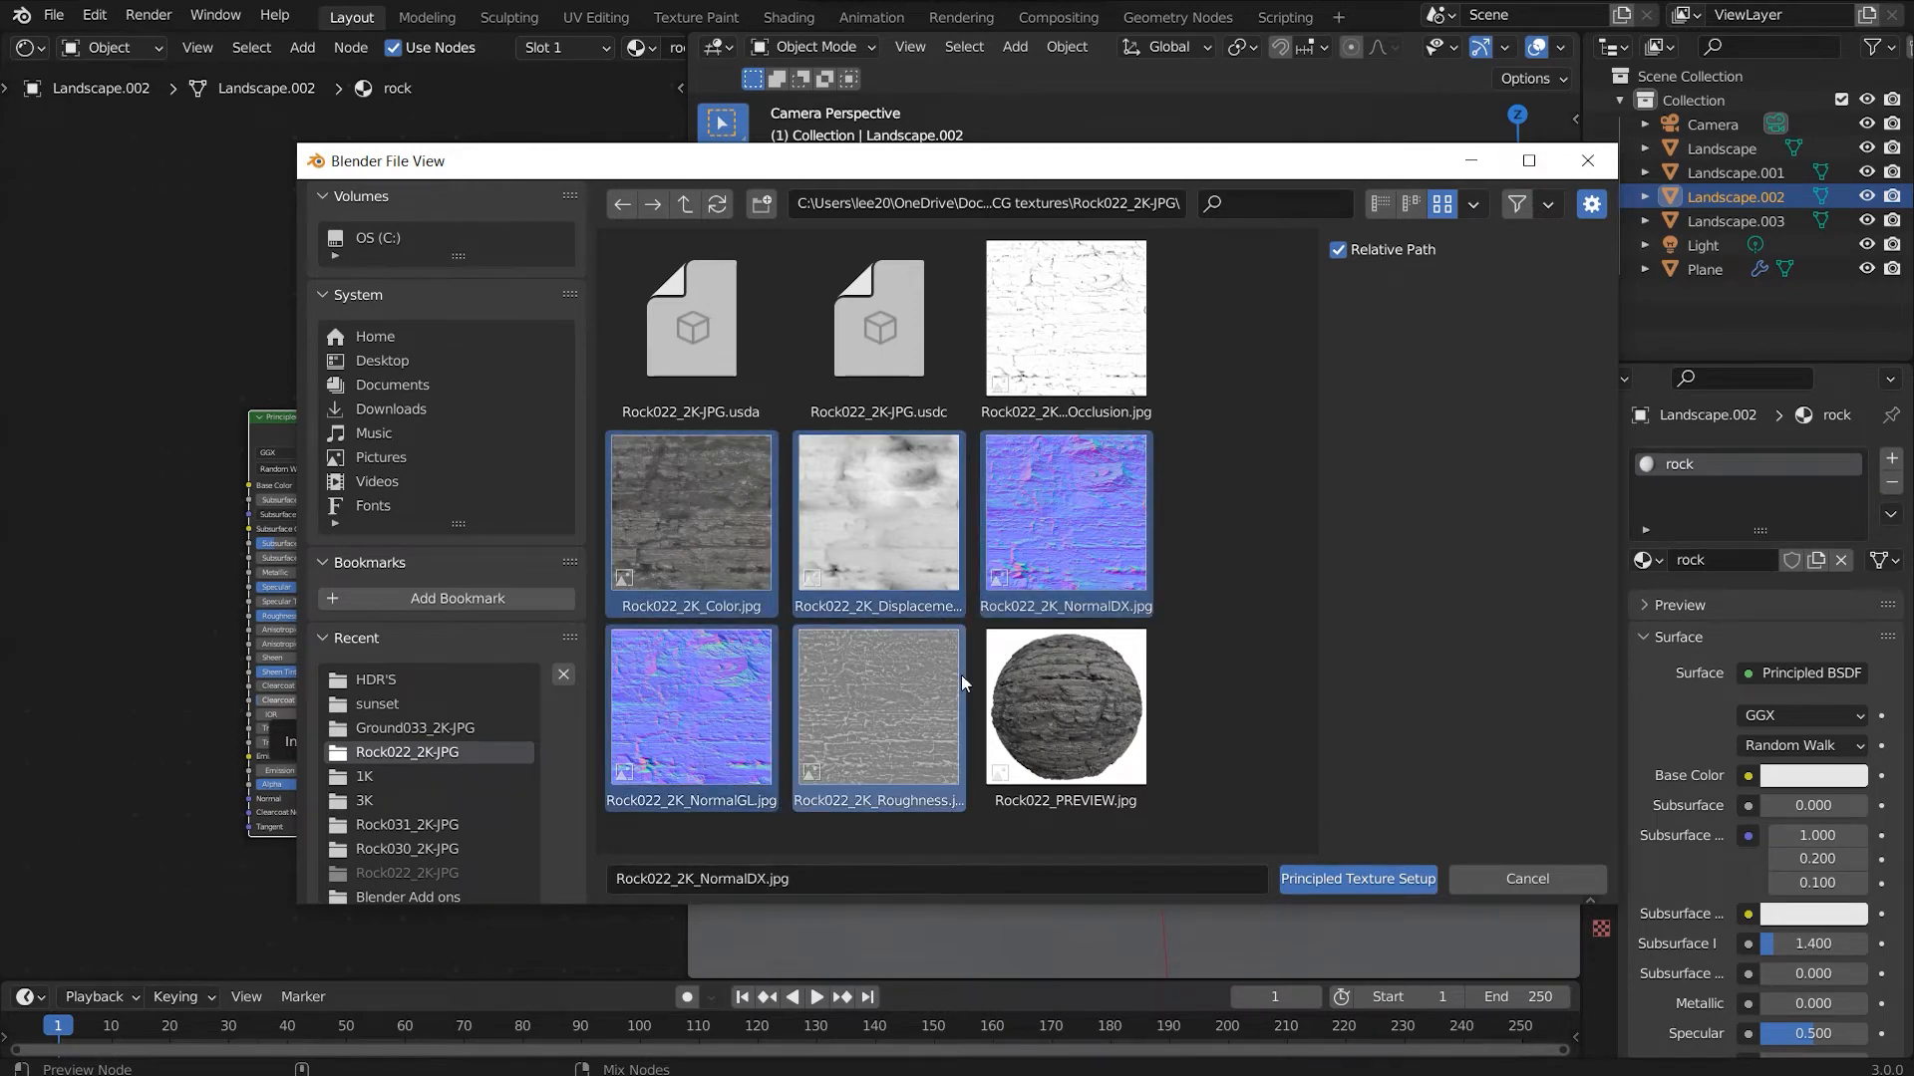
pyautogui.keyDown('shift'); pyautogui.click(692, 680); pyautogui.keyUp('shift')
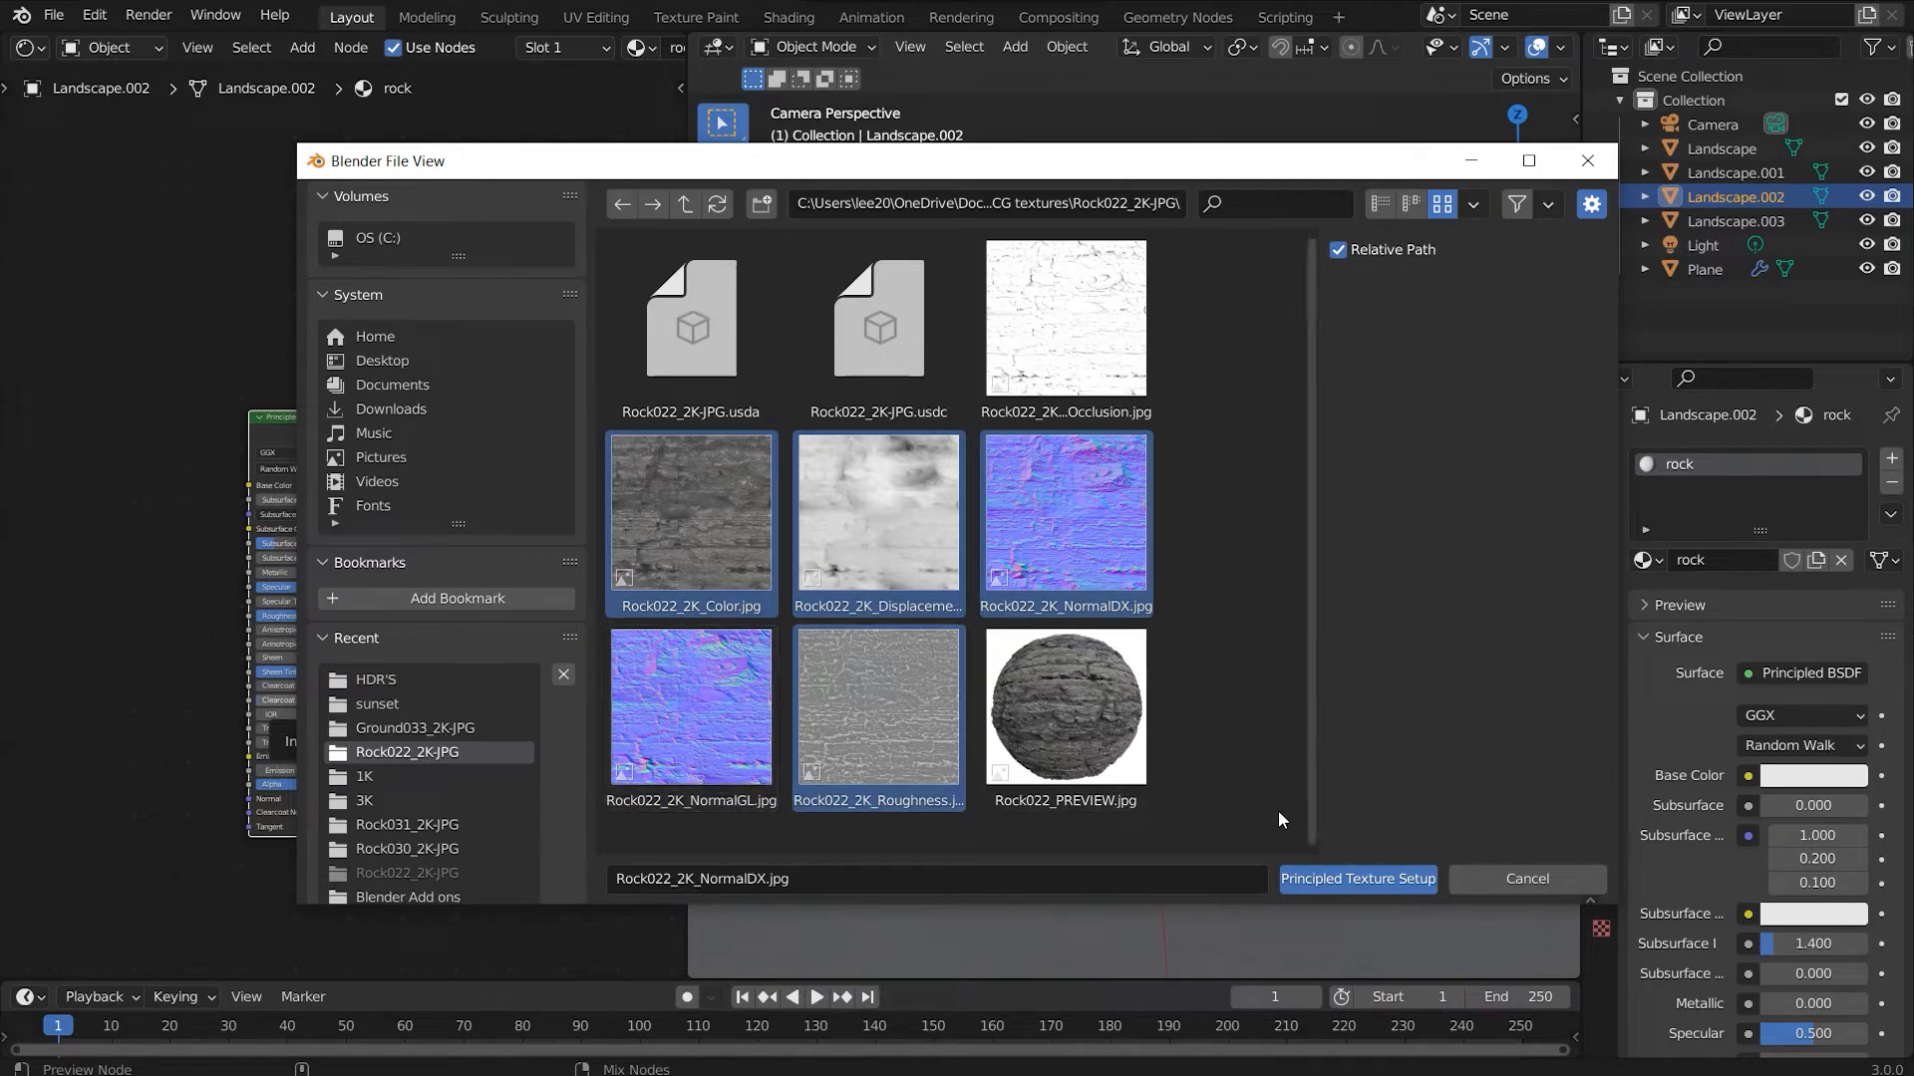
pyautogui.click(1352, 881)
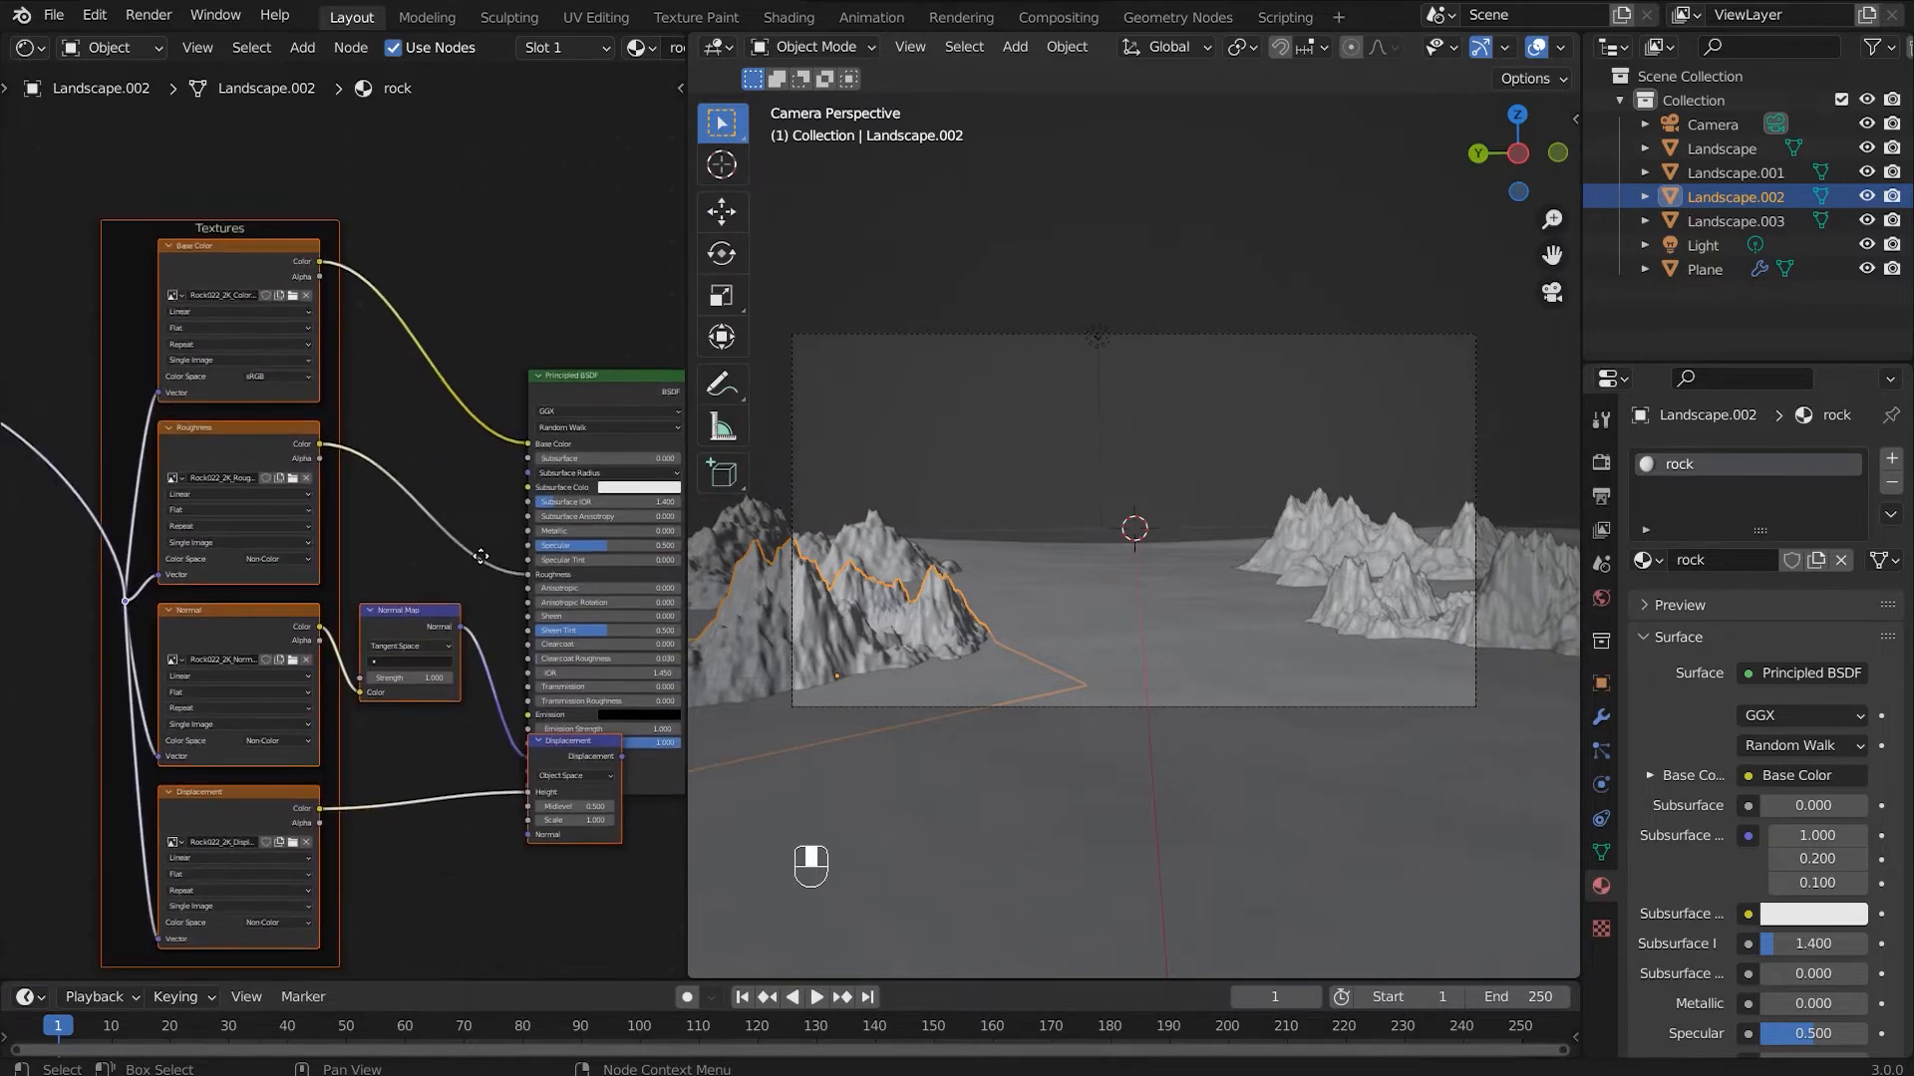
# Step: Duplicate the Base Color image node above the original and link its Vector input to the shared mapping output
pyautogui.moveTo(558, 689); pyautogui.dragTo(439, 723)
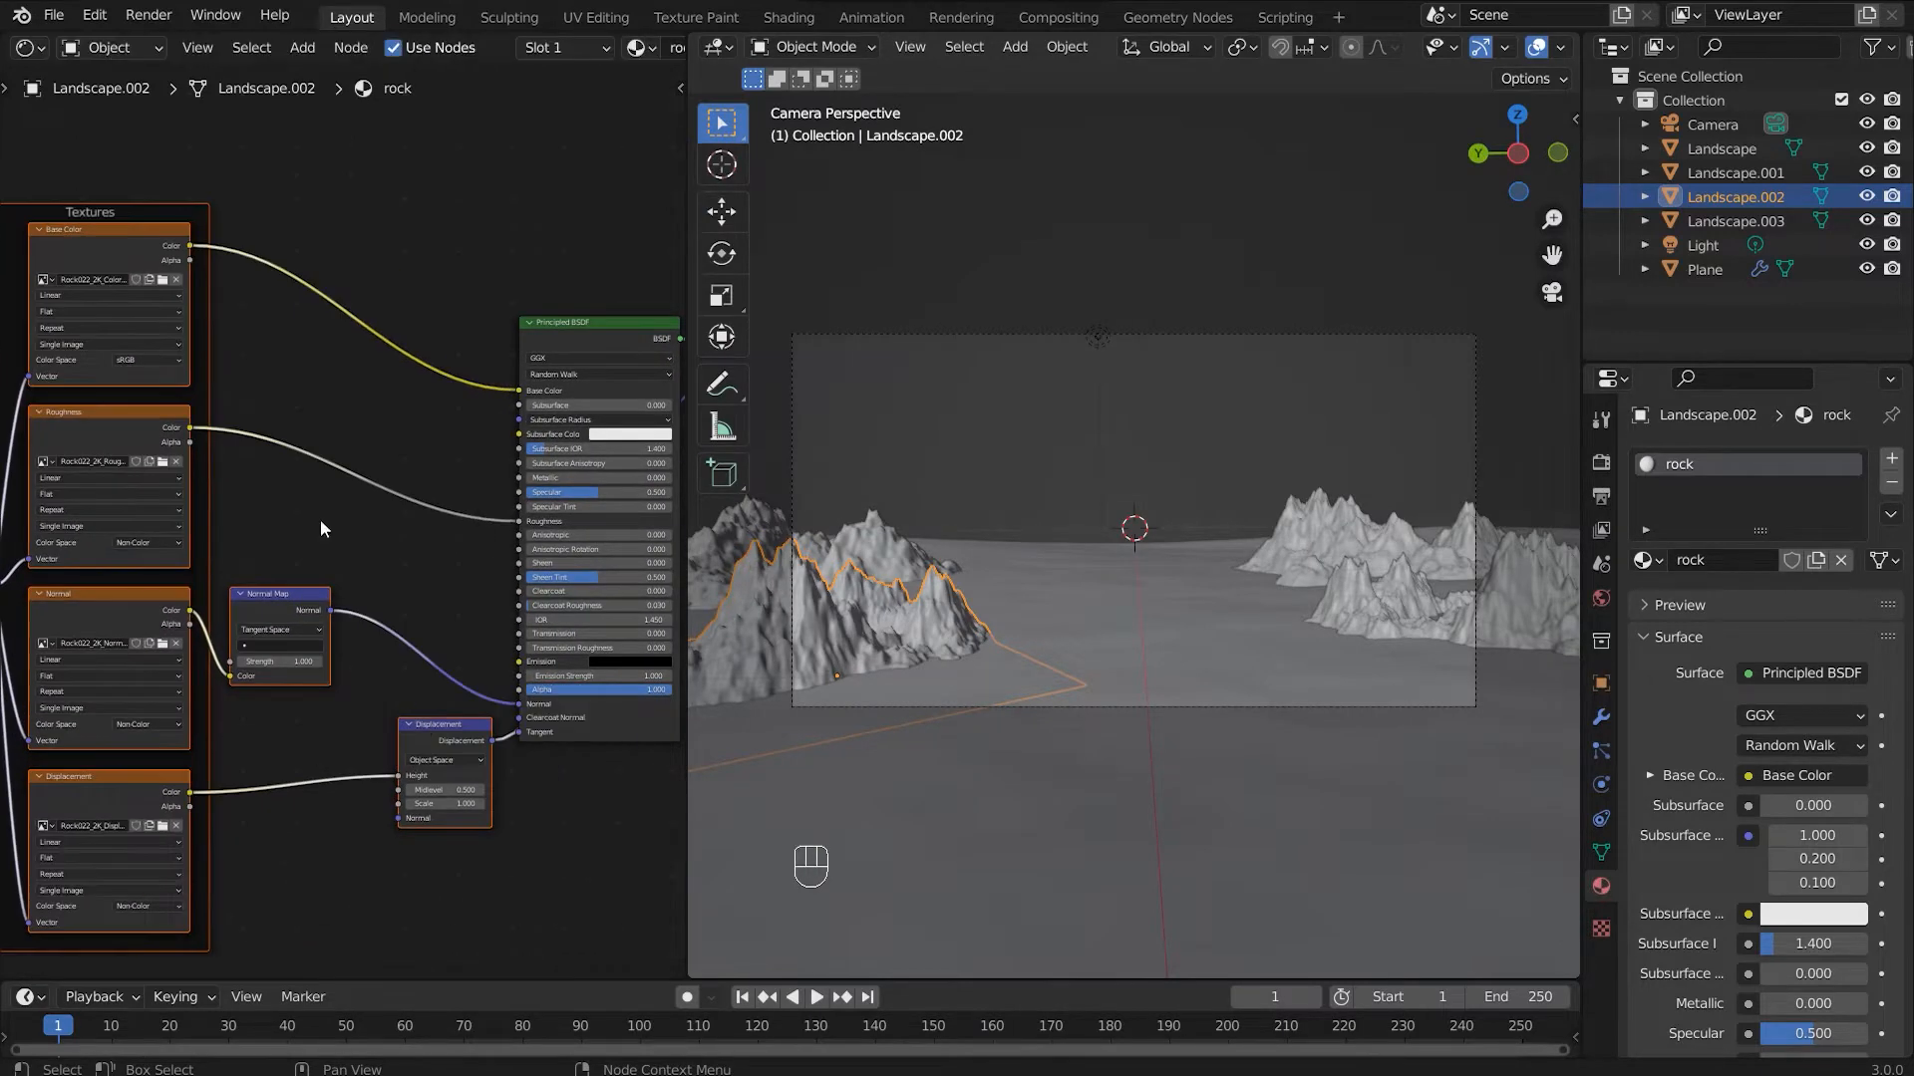
pyautogui.moveTo(190, 376); pyautogui.dragTo(383, 643, button='middle')
pyautogui.click(332, 511)
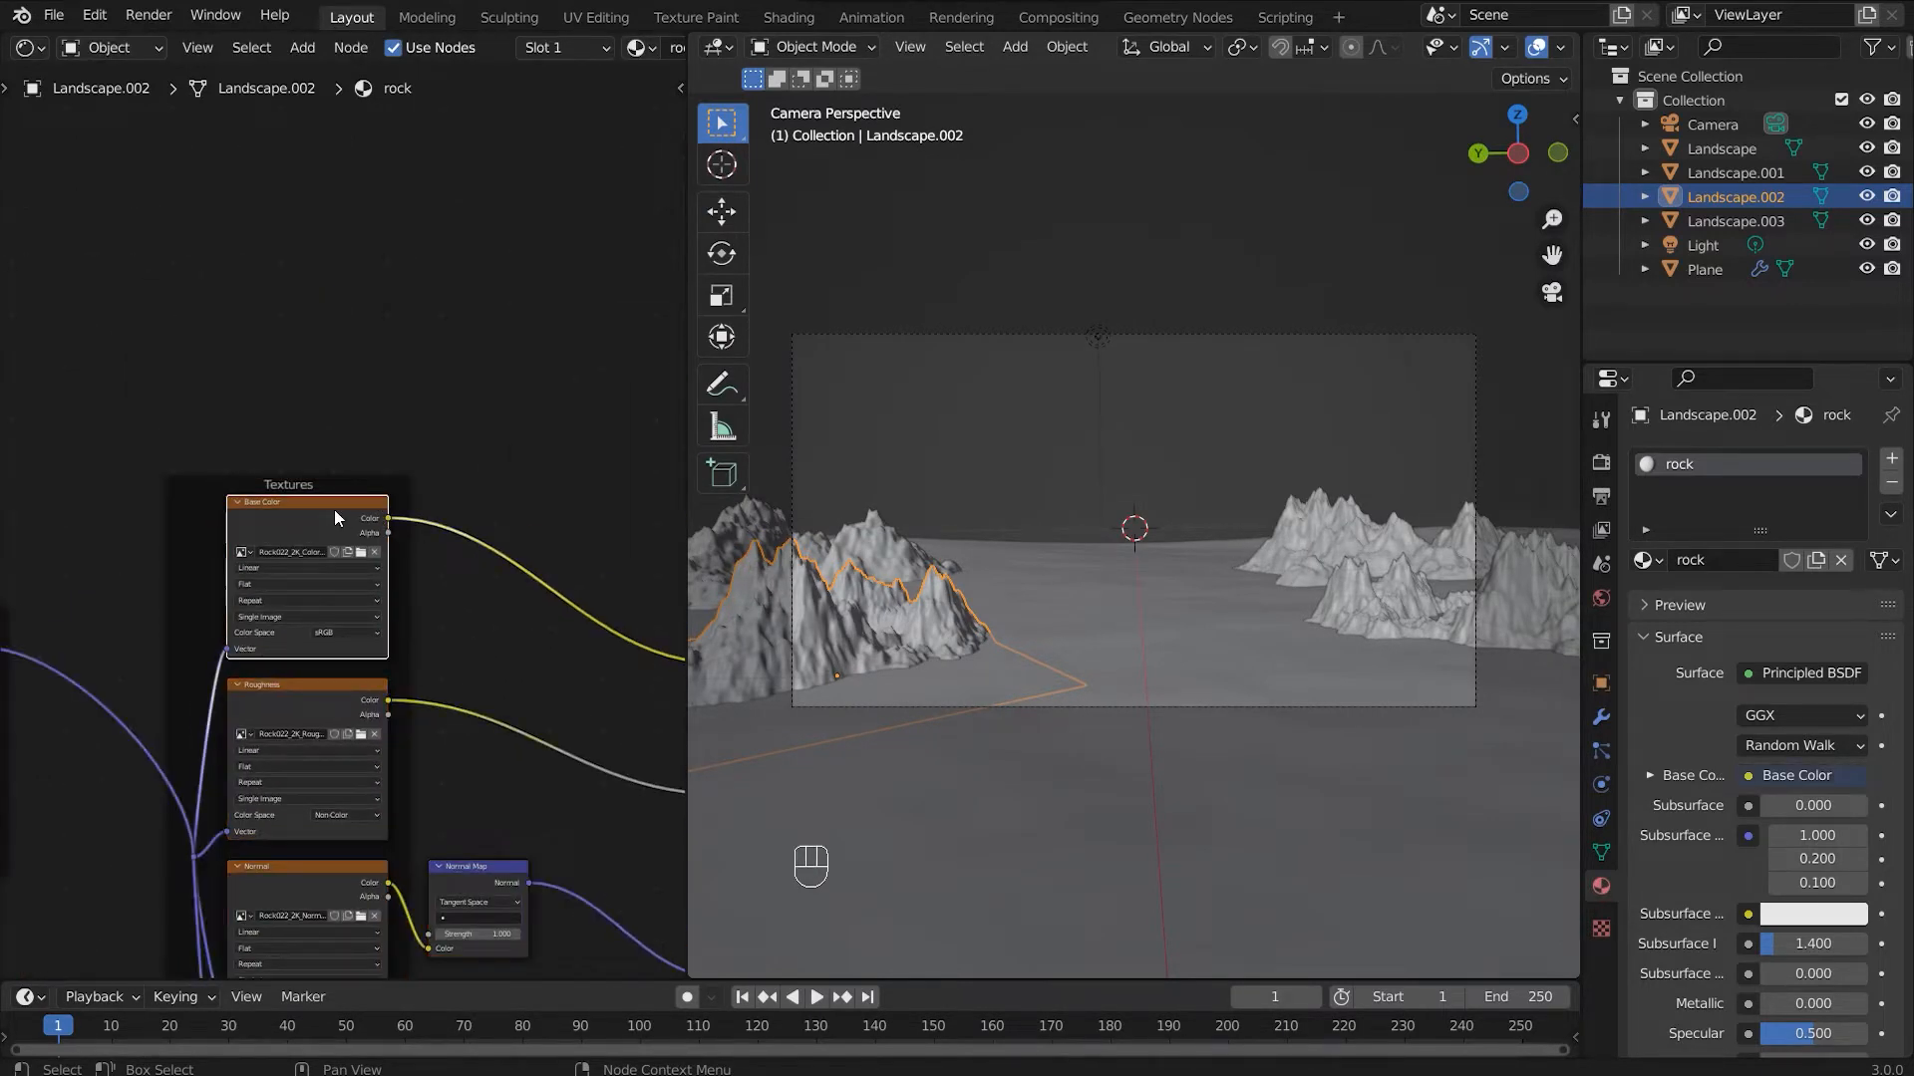
pyautogui.hotkey('shift', 'd')
pyautogui.click(328, 315)
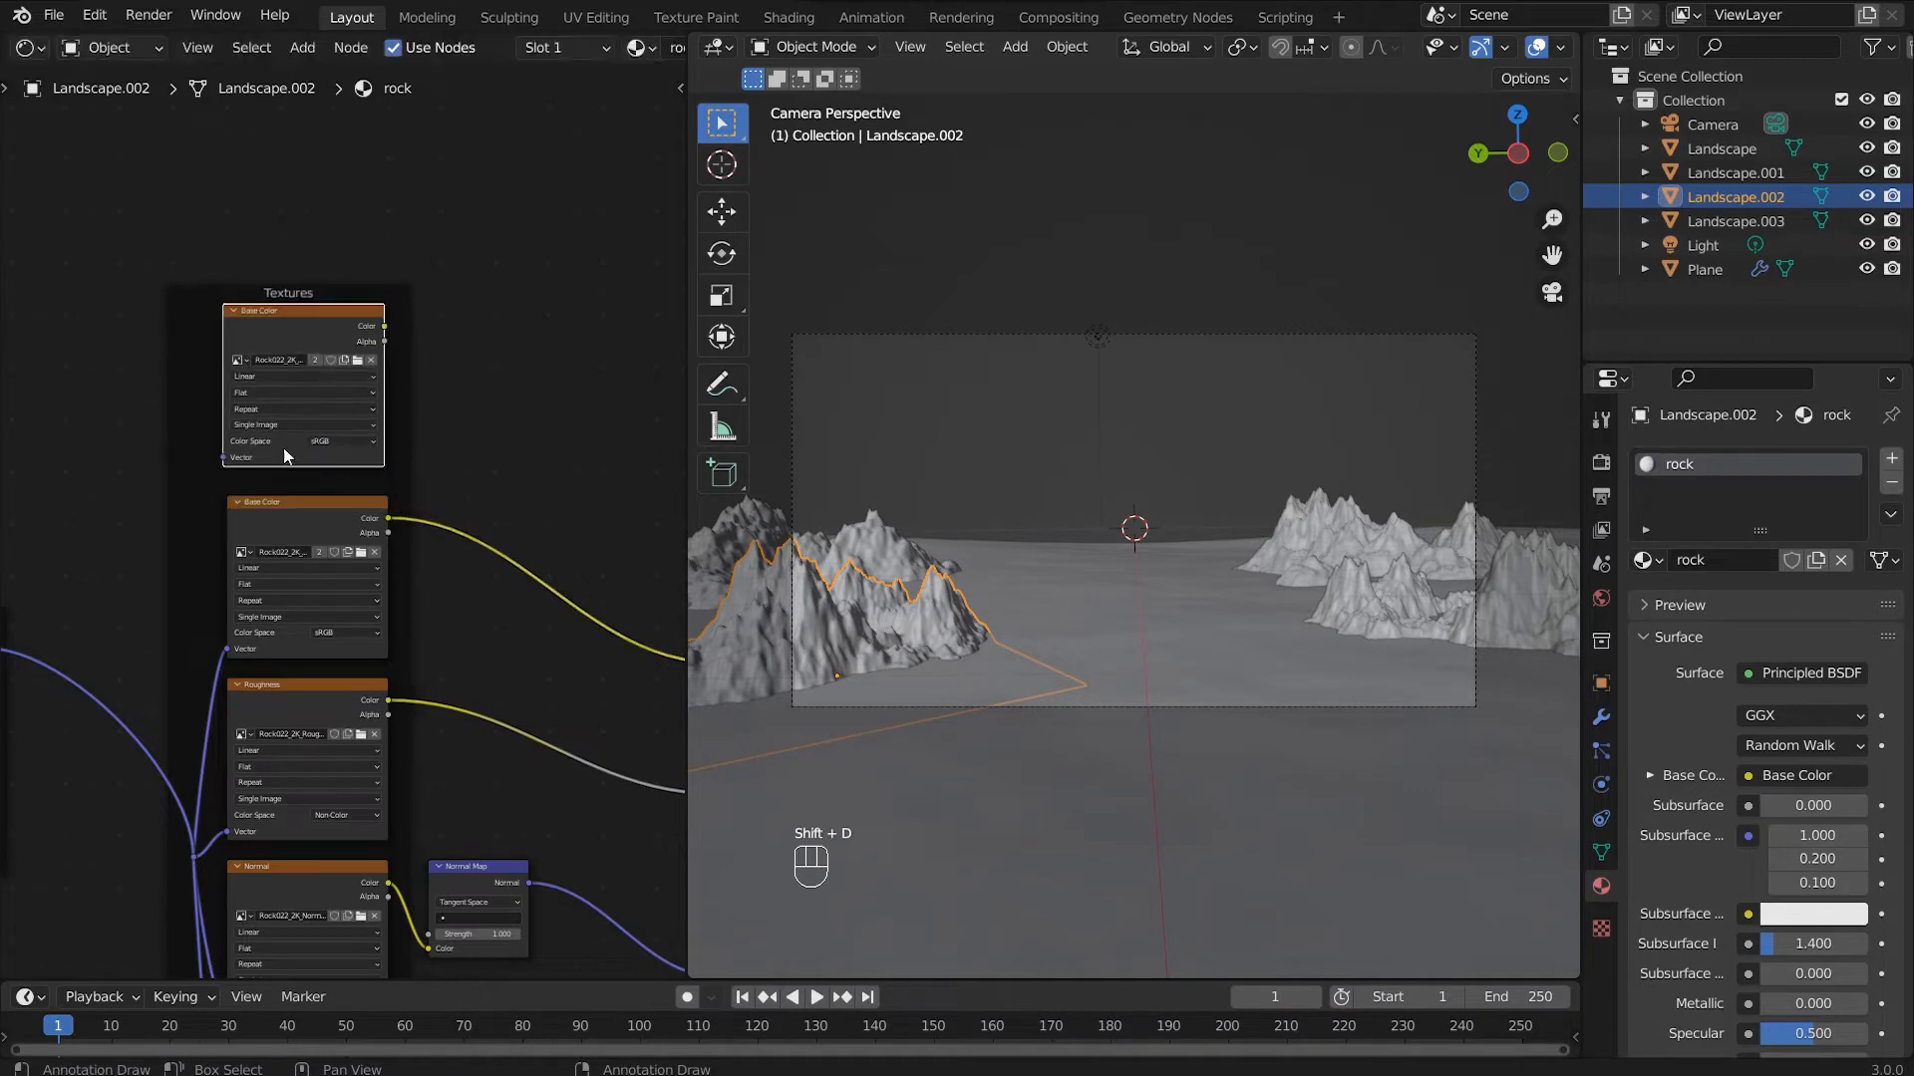
pyautogui.moveTo(231, 505); pyautogui.dragTo(333, 373, button='middle')
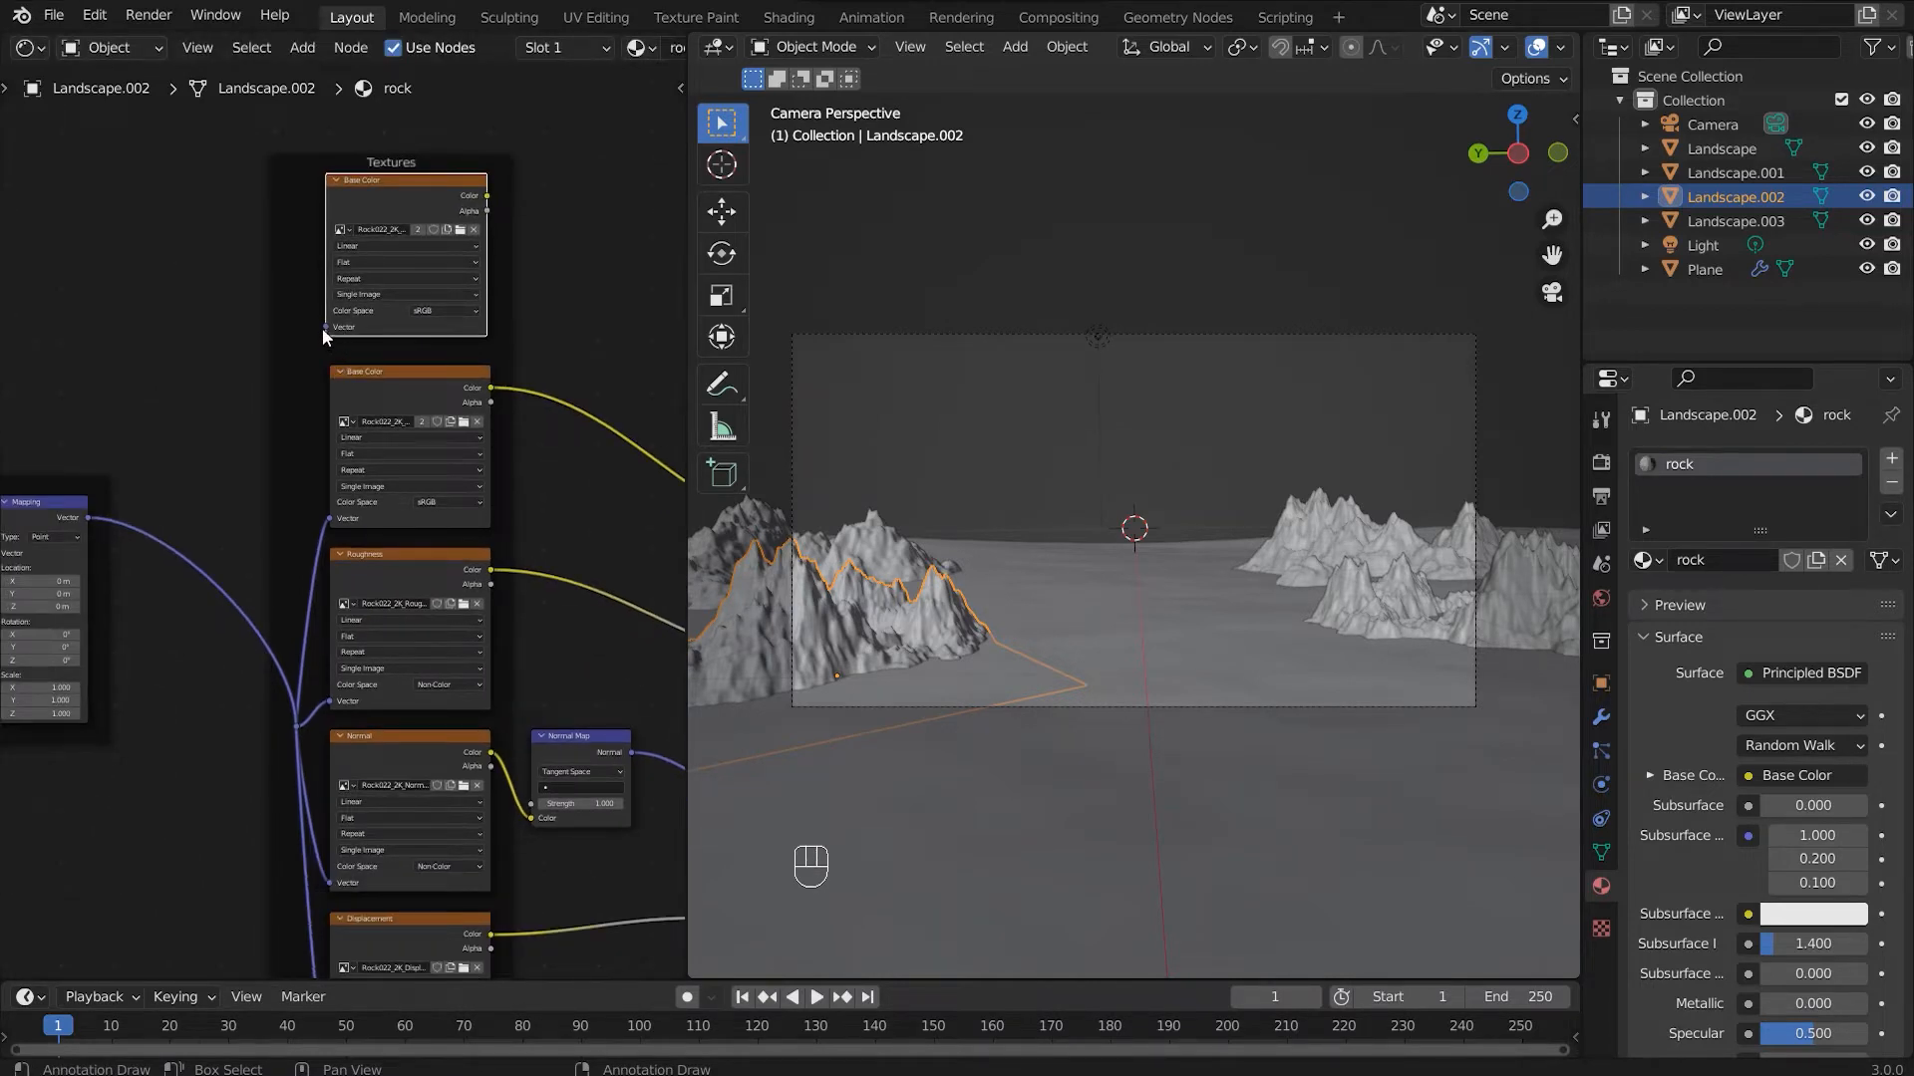
pyautogui.moveTo(325, 327); pyautogui.dragTo(289, 723)
# Step: Load the Rock022_2K Ambient Occlusion image into the duplicated Base Color node
pyautogui.scroll(5, 259, 642)
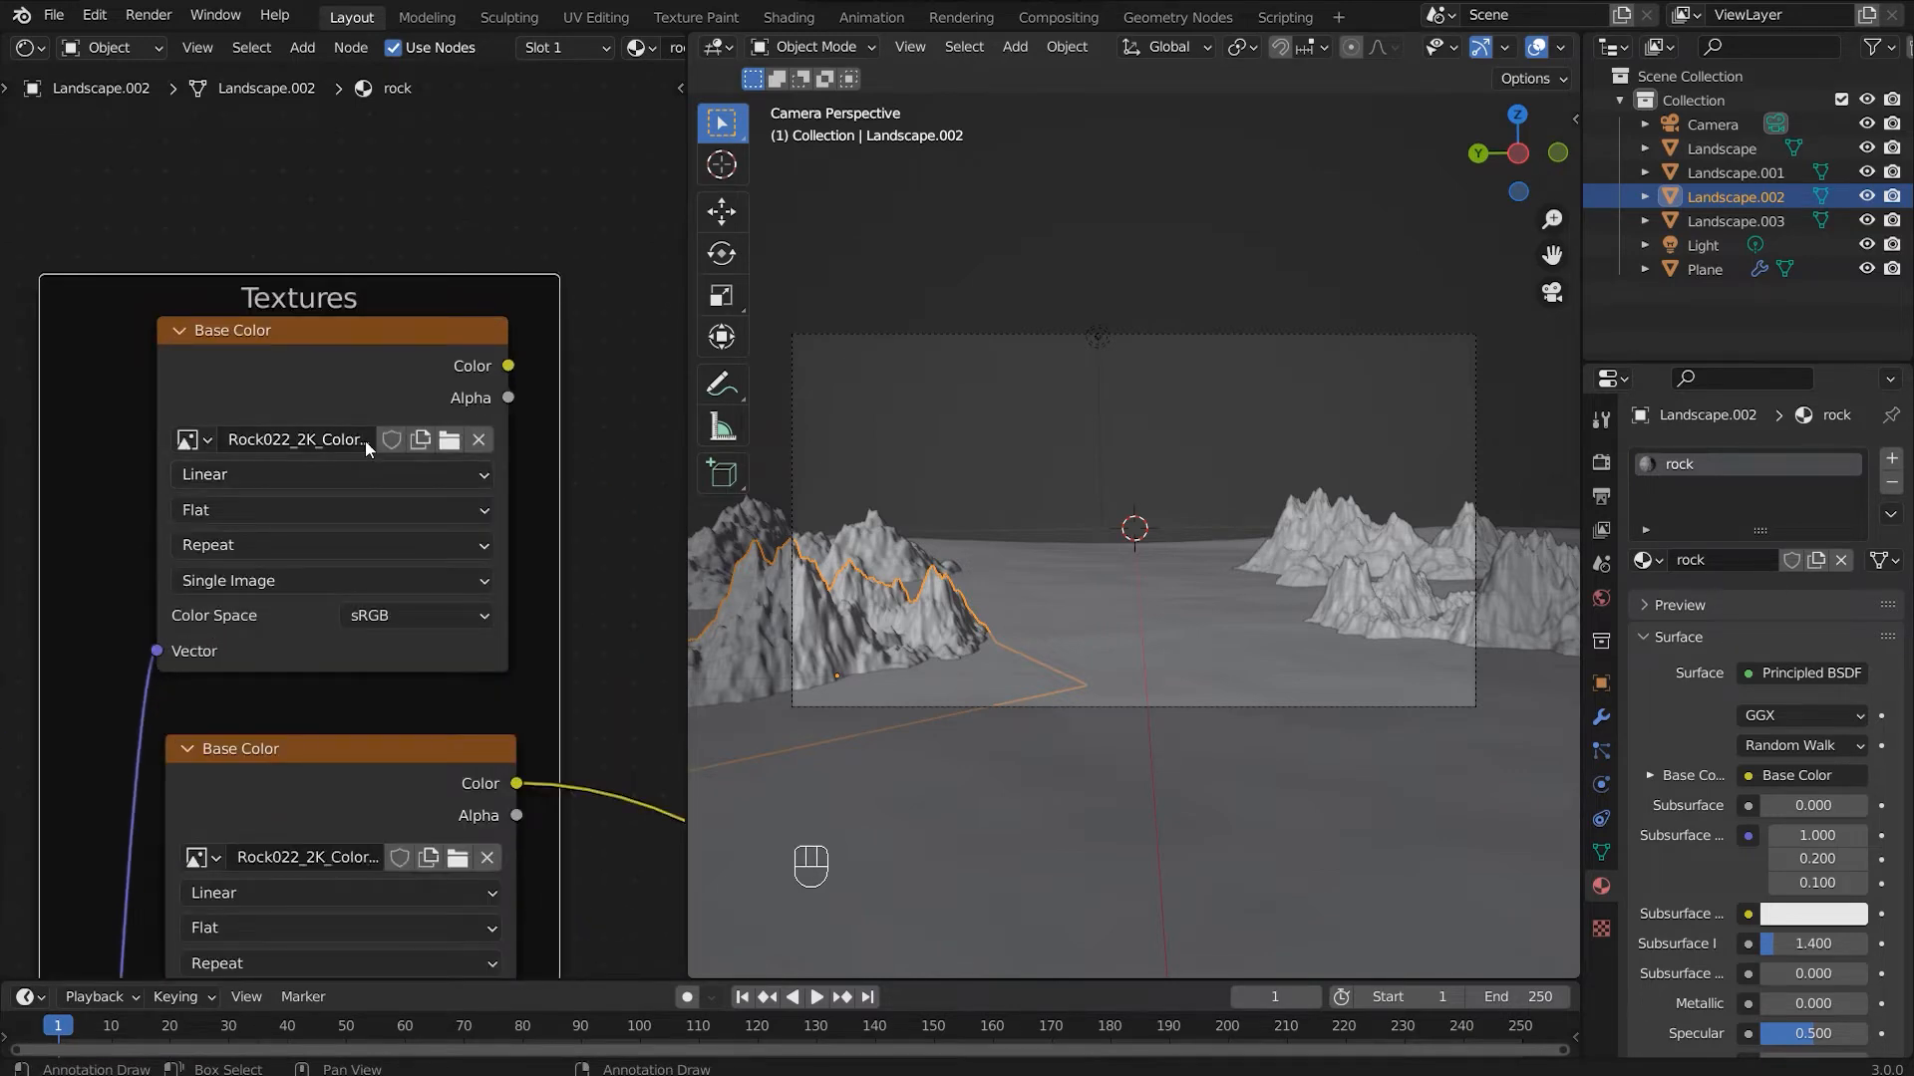
pyautogui.click(449, 439)
pyautogui.click(697, 337)
pyautogui.click(1358, 876)
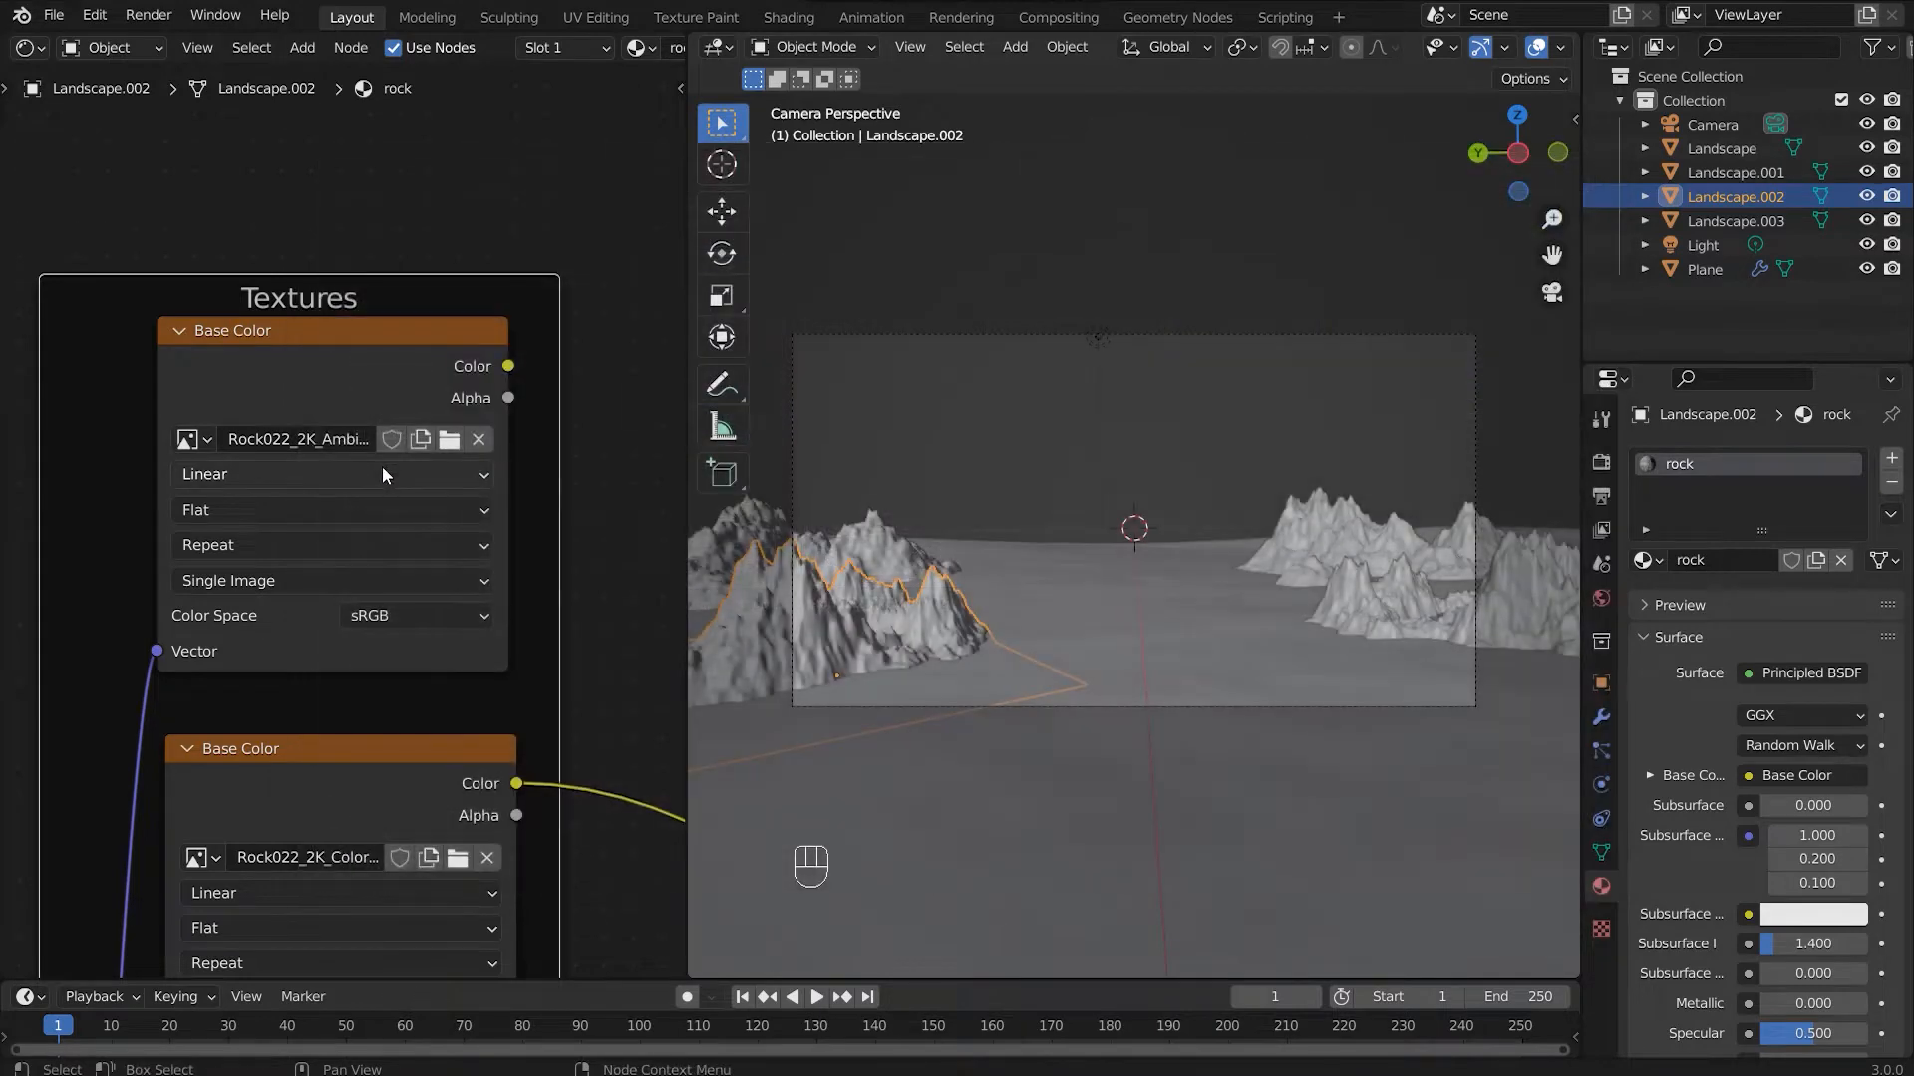
# Step: Add a MixRGB node between the texture images and the Principled BSDF
pyautogui.hscroll(5, 381, 466)
pyautogui.hotkey('shift', 'a')
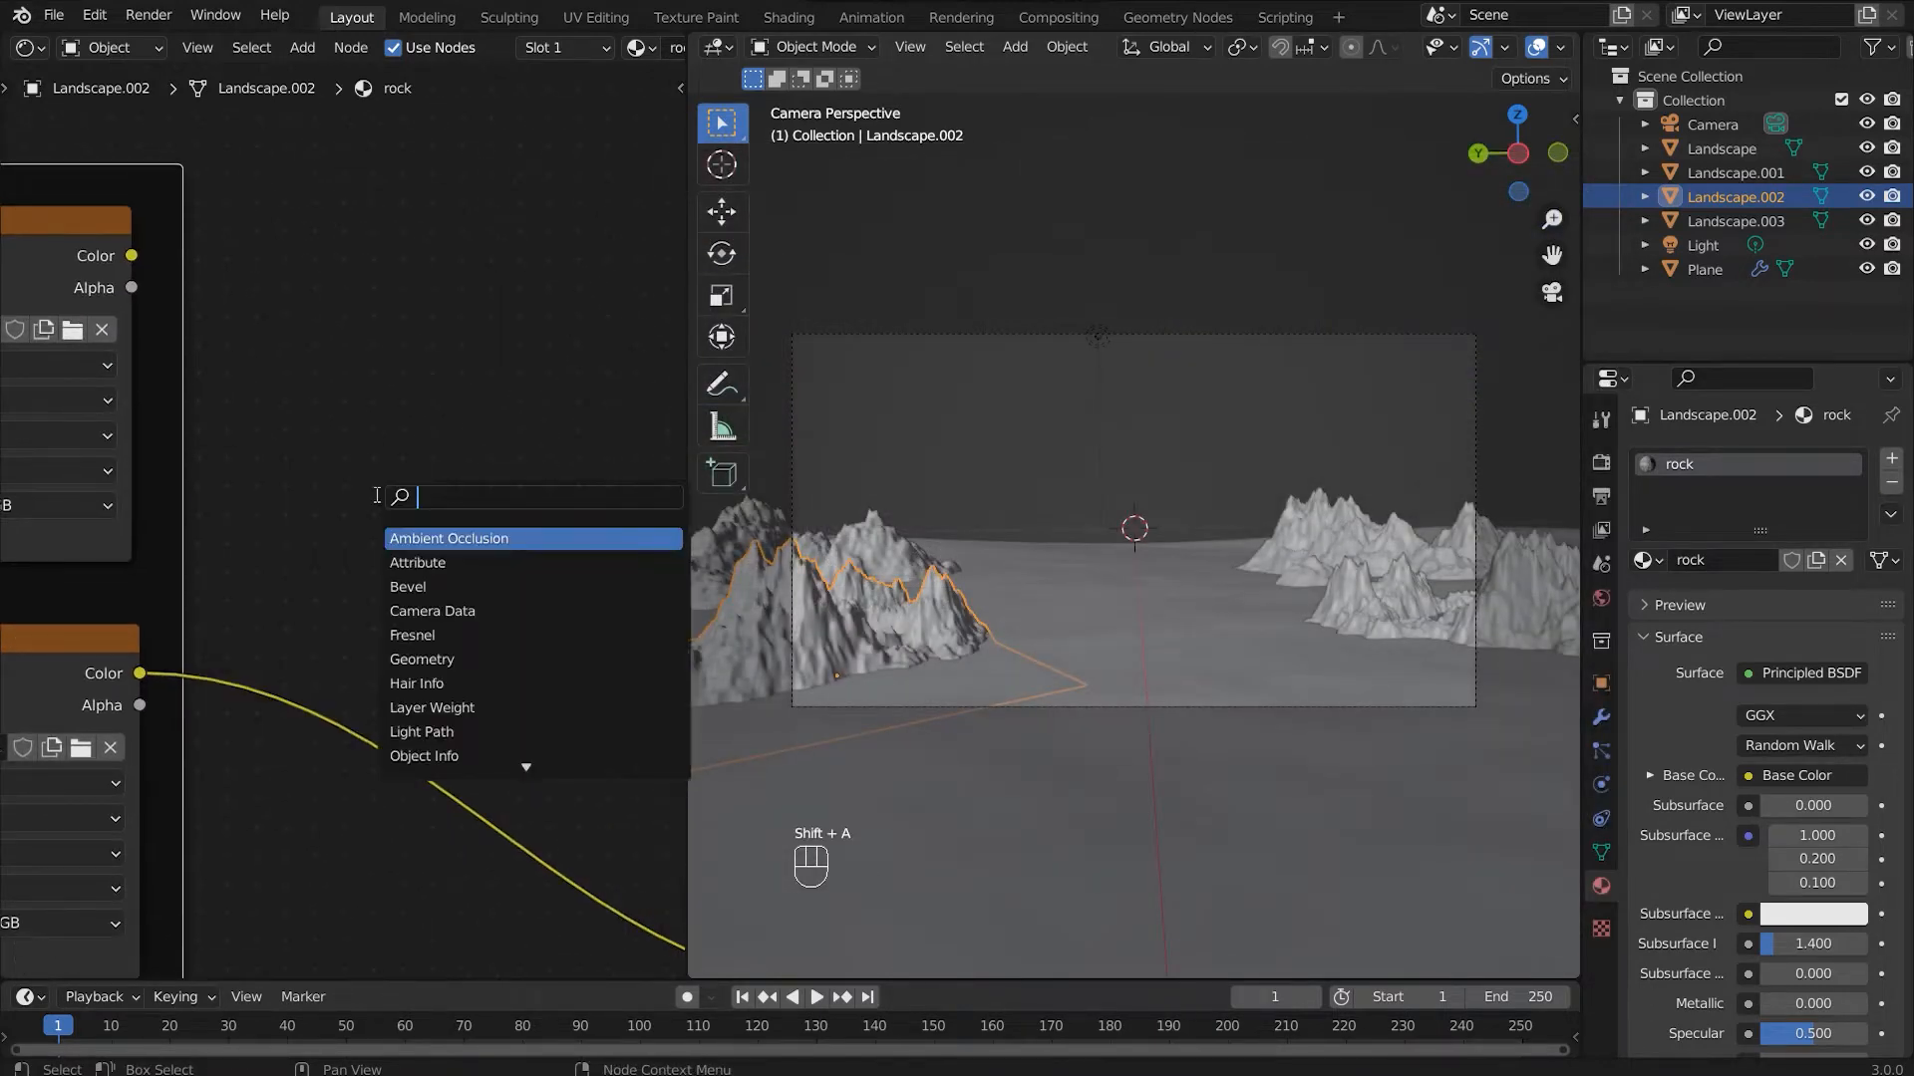
pyautogui.write('mix')
pyautogui.press('Down')
pyautogui.press('Up')
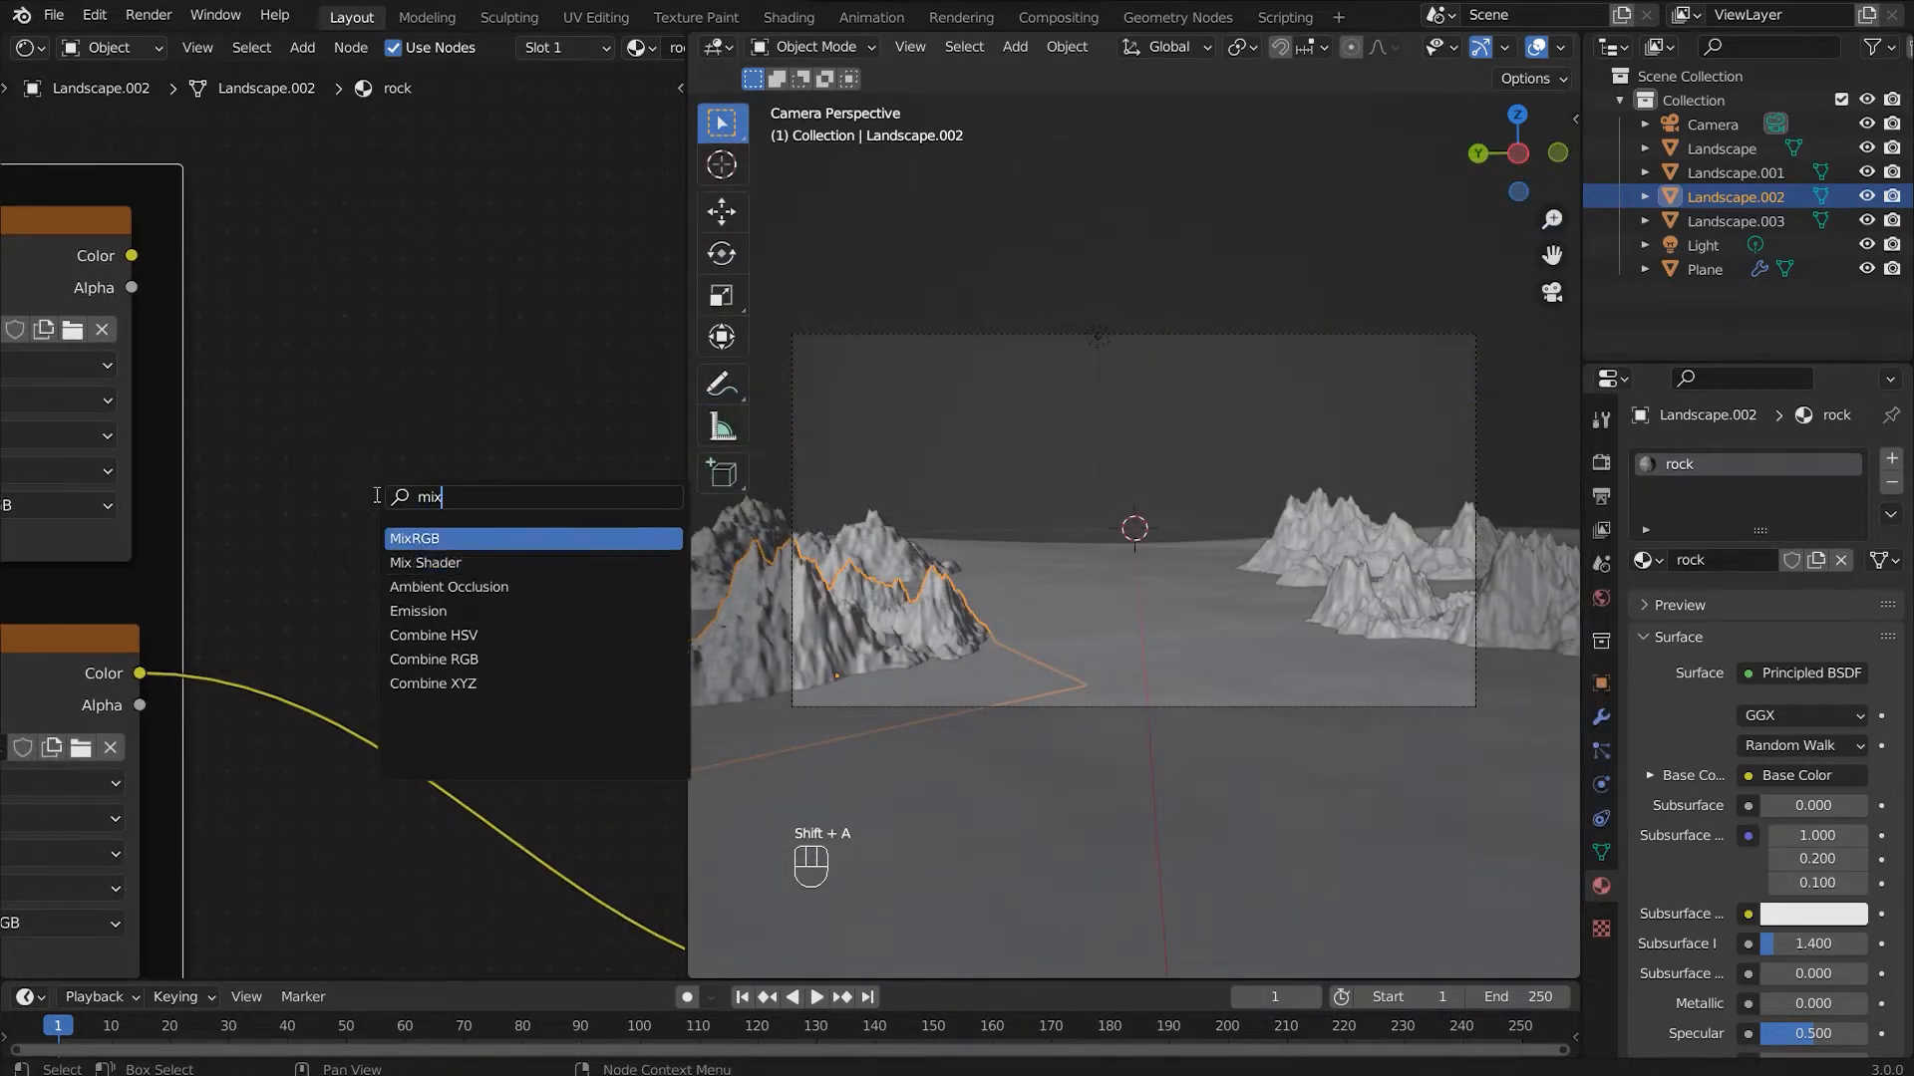
pyautogui.press('Return')
pyautogui.click(371, 406)
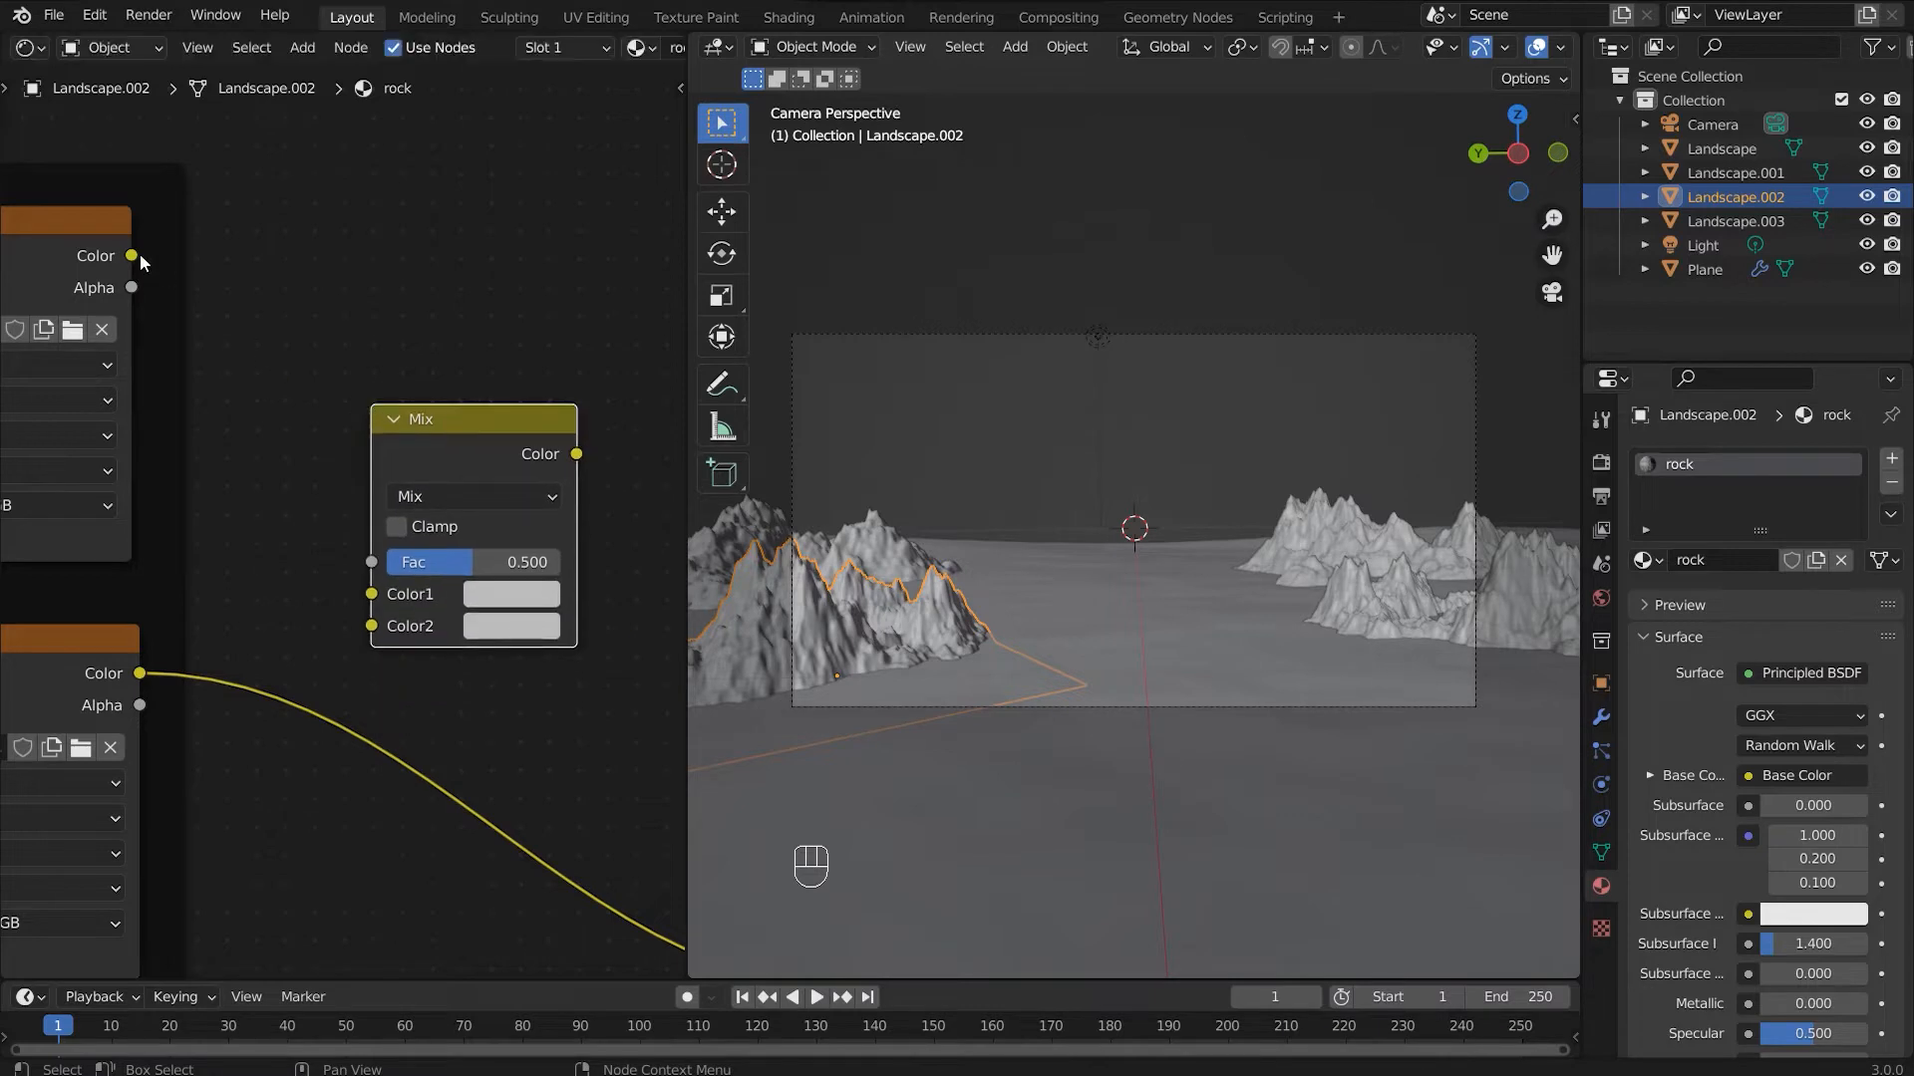
# Step: Feed the ambient occlusion and base color images into Color1 and Color2, and link the mix result to Base Color
pyautogui.moveTo(133, 256); pyautogui.dragTo(148, 672)
pyautogui.moveTo(334, 635); pyautogui.dragTo(120, 546, button='middle')
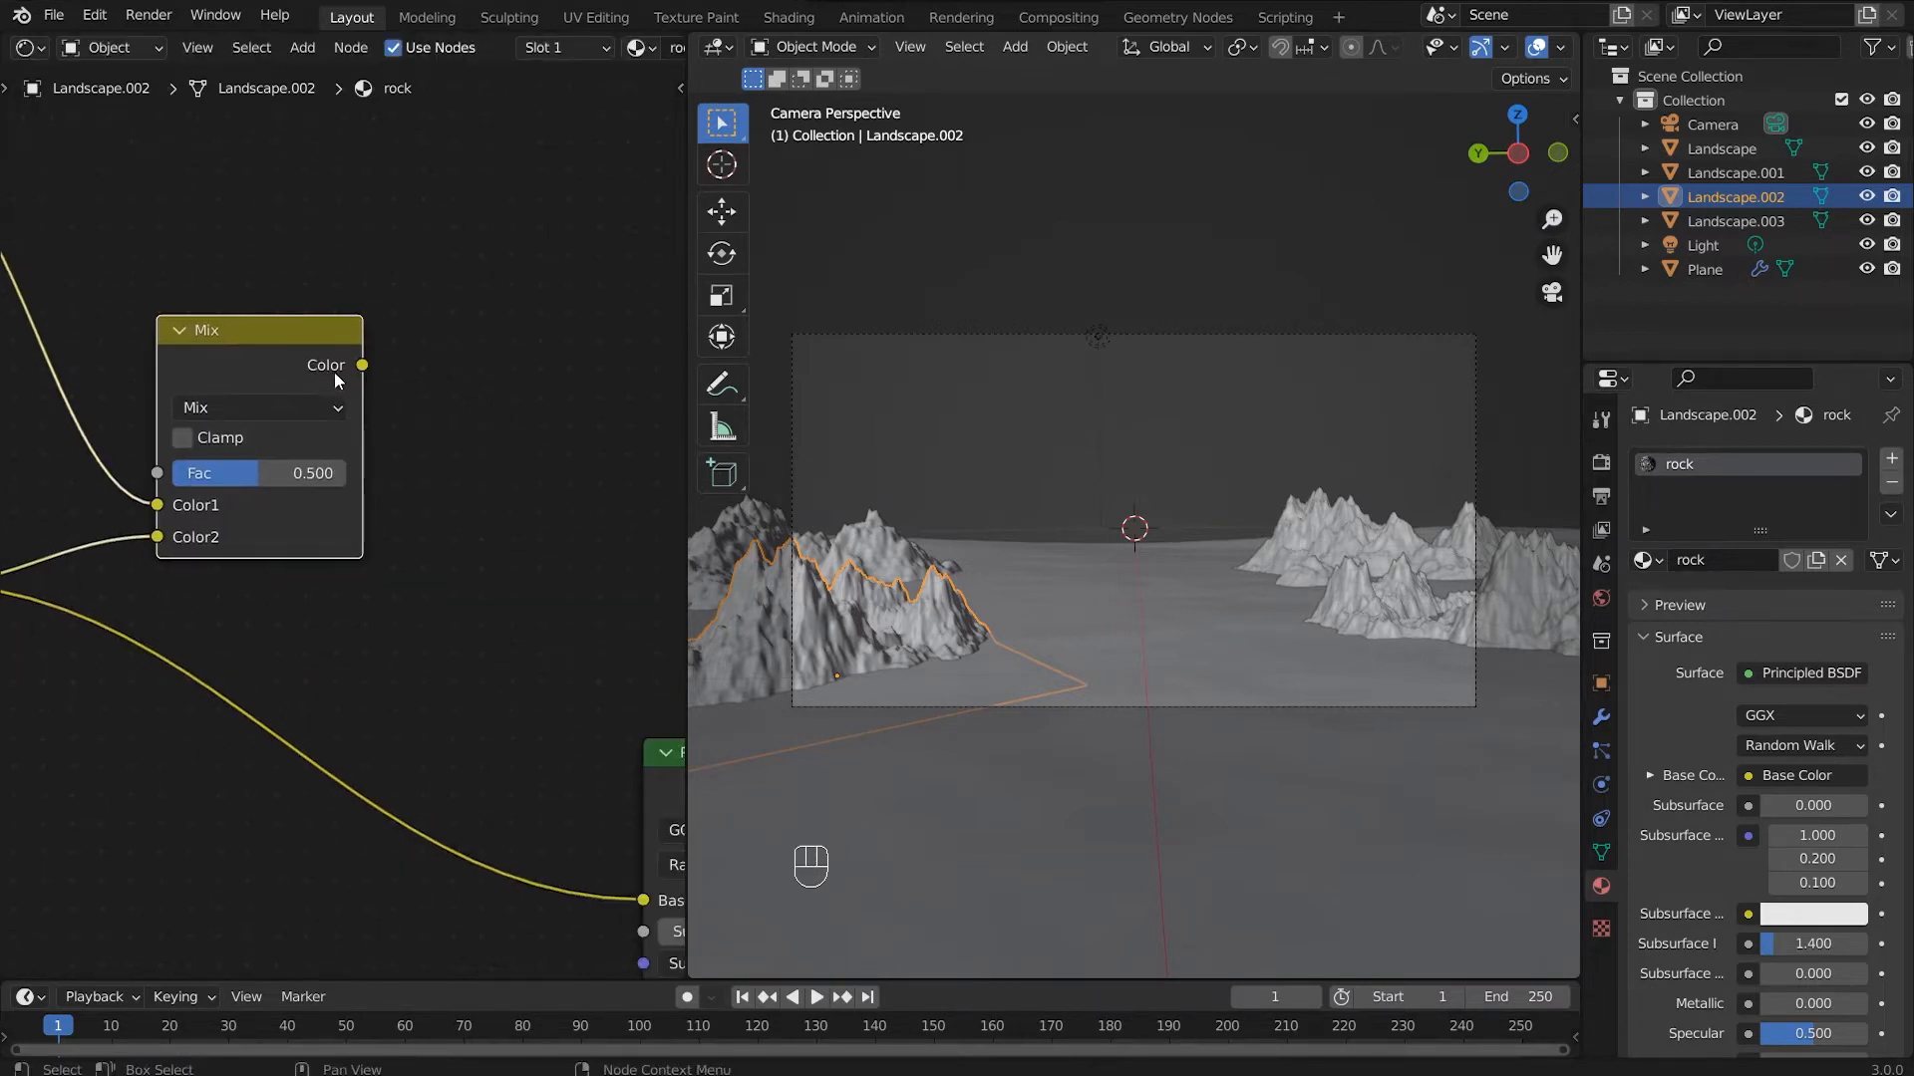
pyautogui.moveTo(362, 365); pyautogui.dragTo(473, 901)
# Step: Set the mix node's blend mode to Multiply with a Fac of 1.000, and move the node lower
pyautogui.moveTo(77, 539); pyautogui.dragTo(337, 569, button='middle')
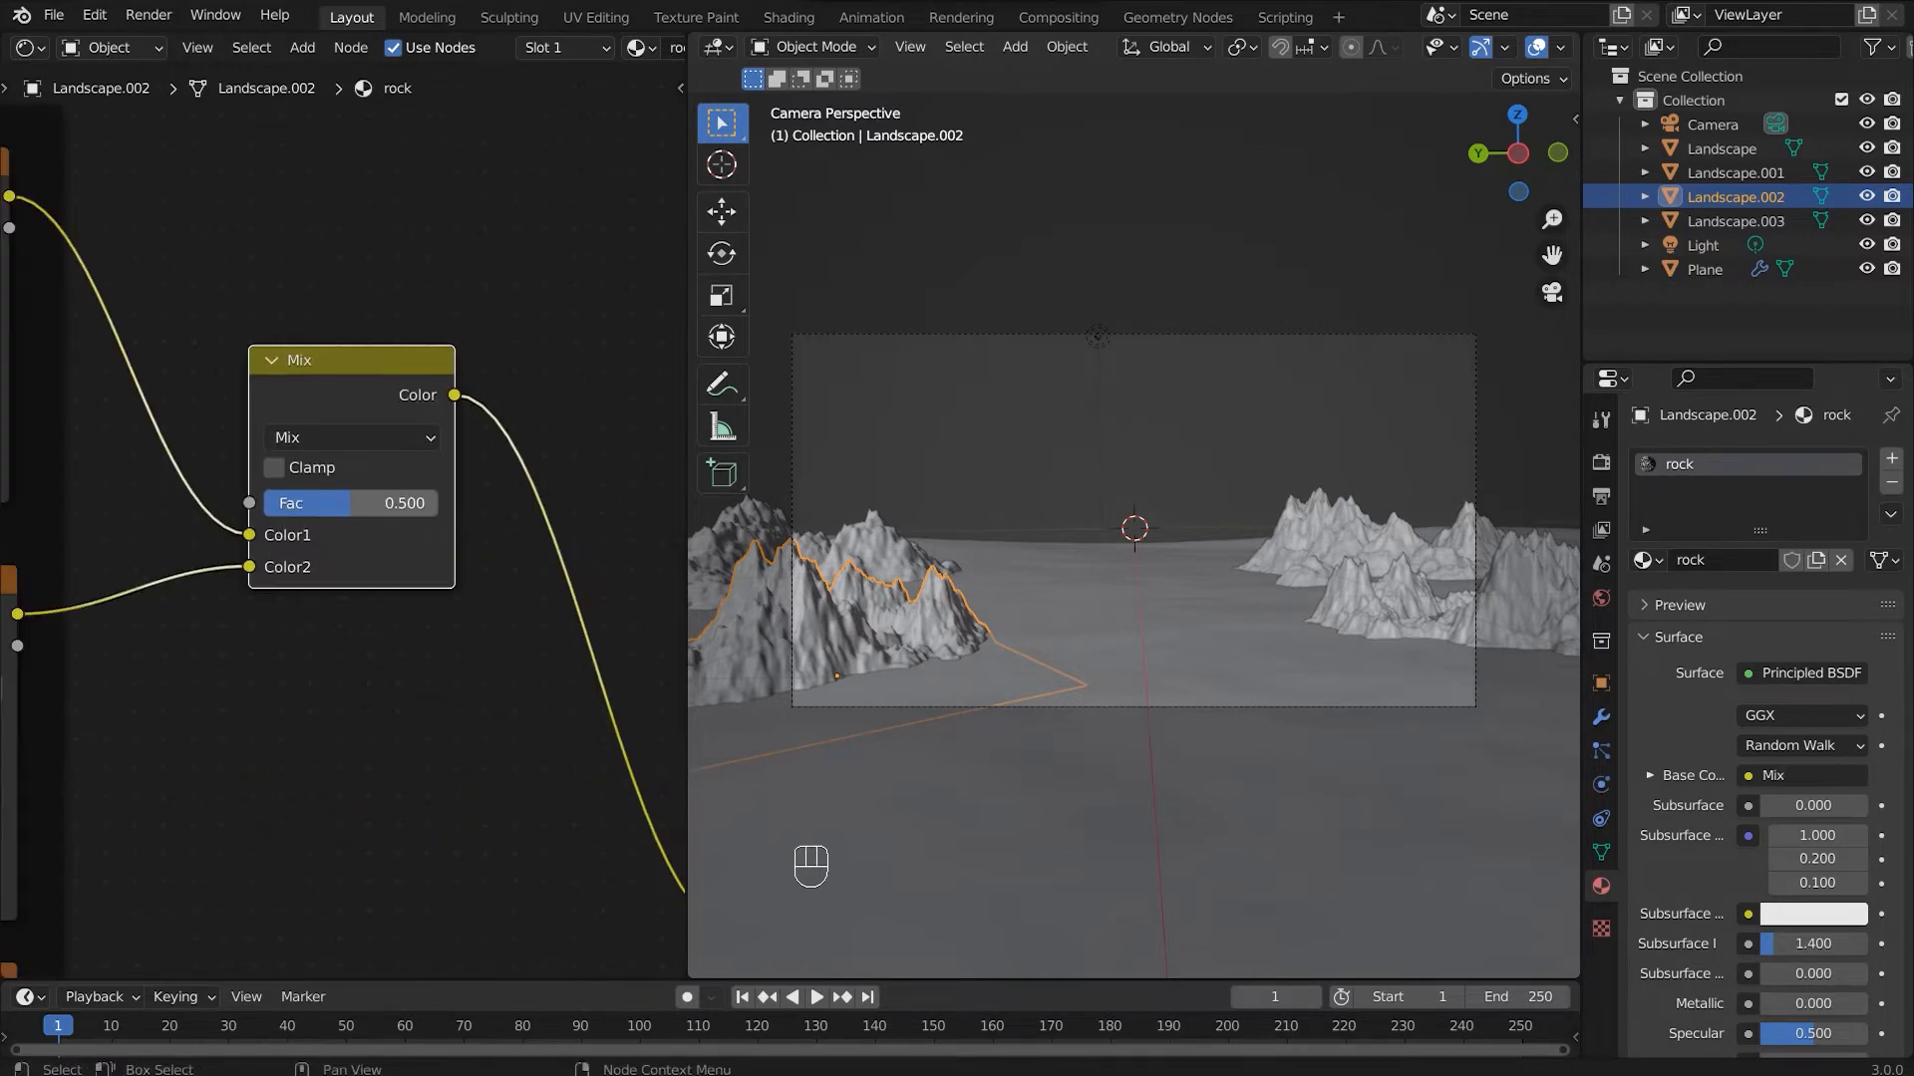
pyautogui.moveTo(283, 498); pyautogui.dragTo(440, 503)
pyautogui.click(343, 436)
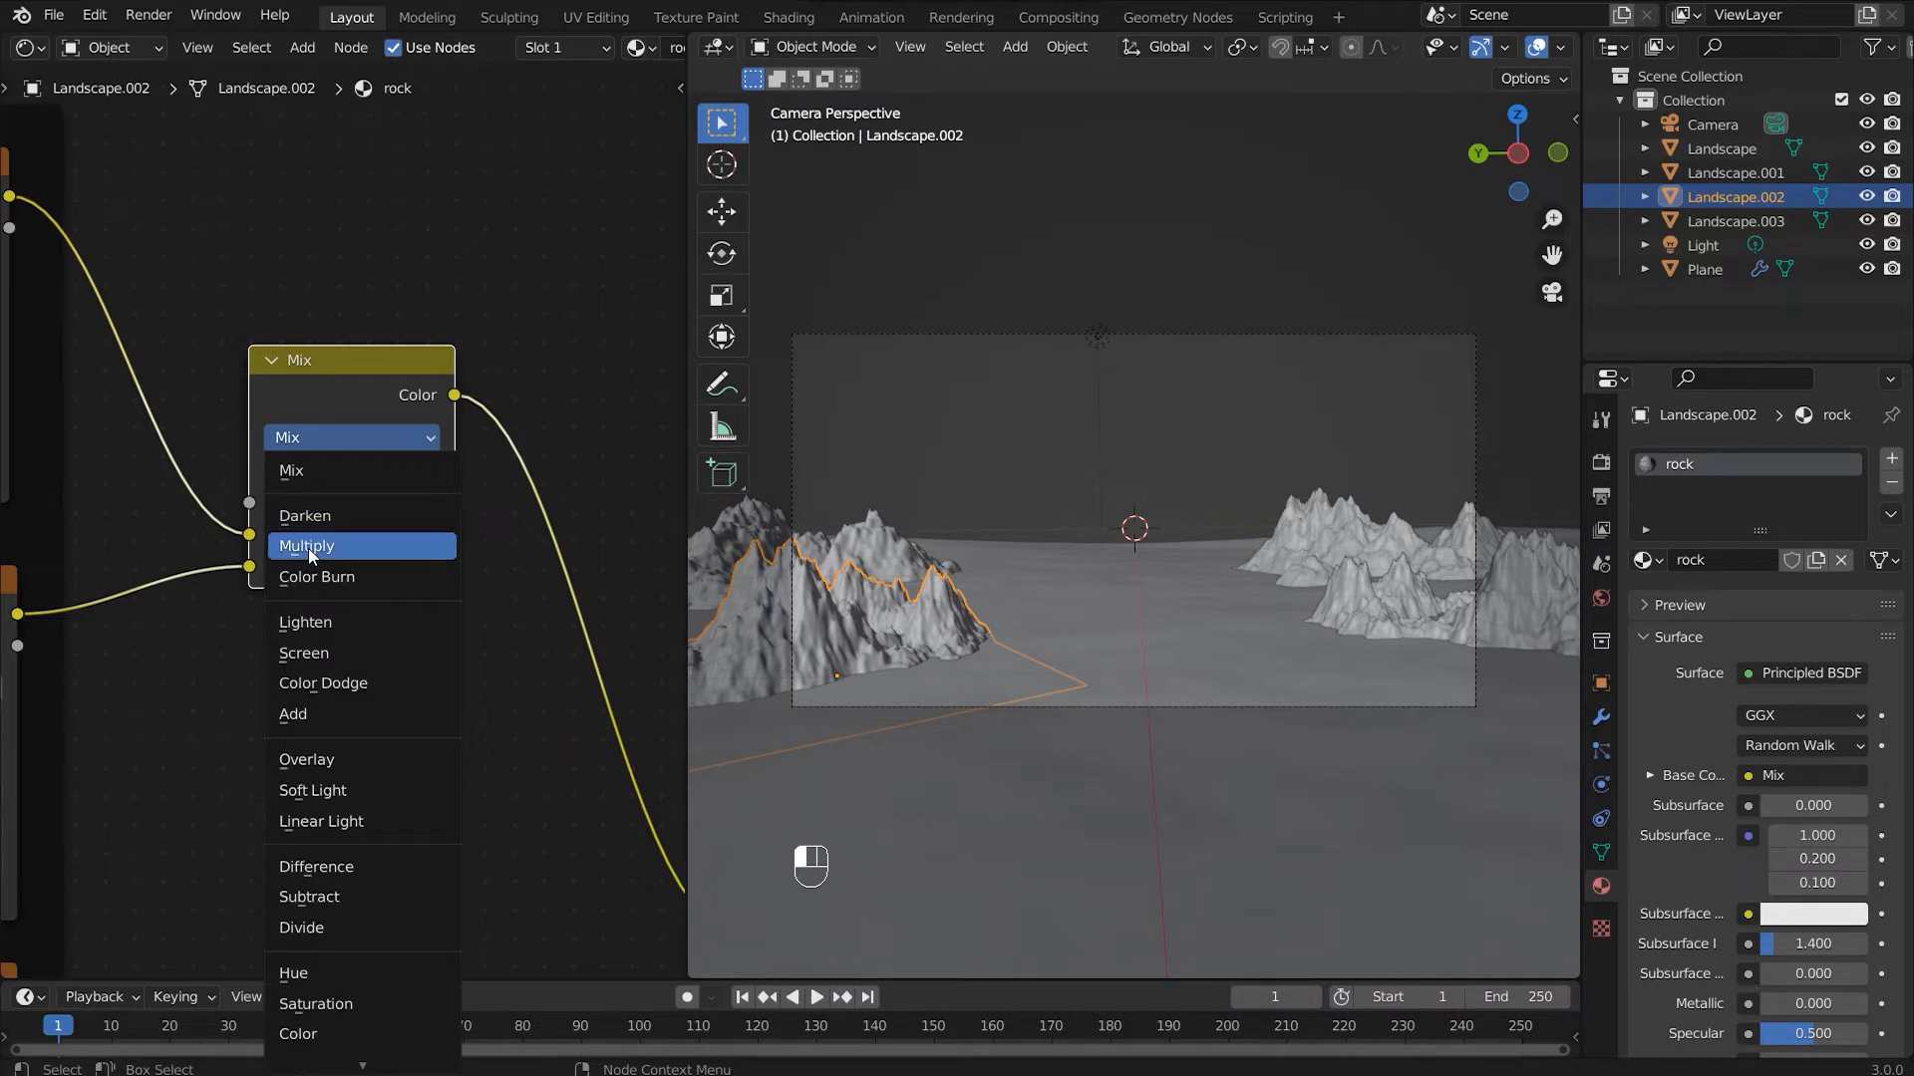
pyautogui.click(308, 548)
pyautogui.moveTo(364, 385); pyautogui.dragTo(377, 545)
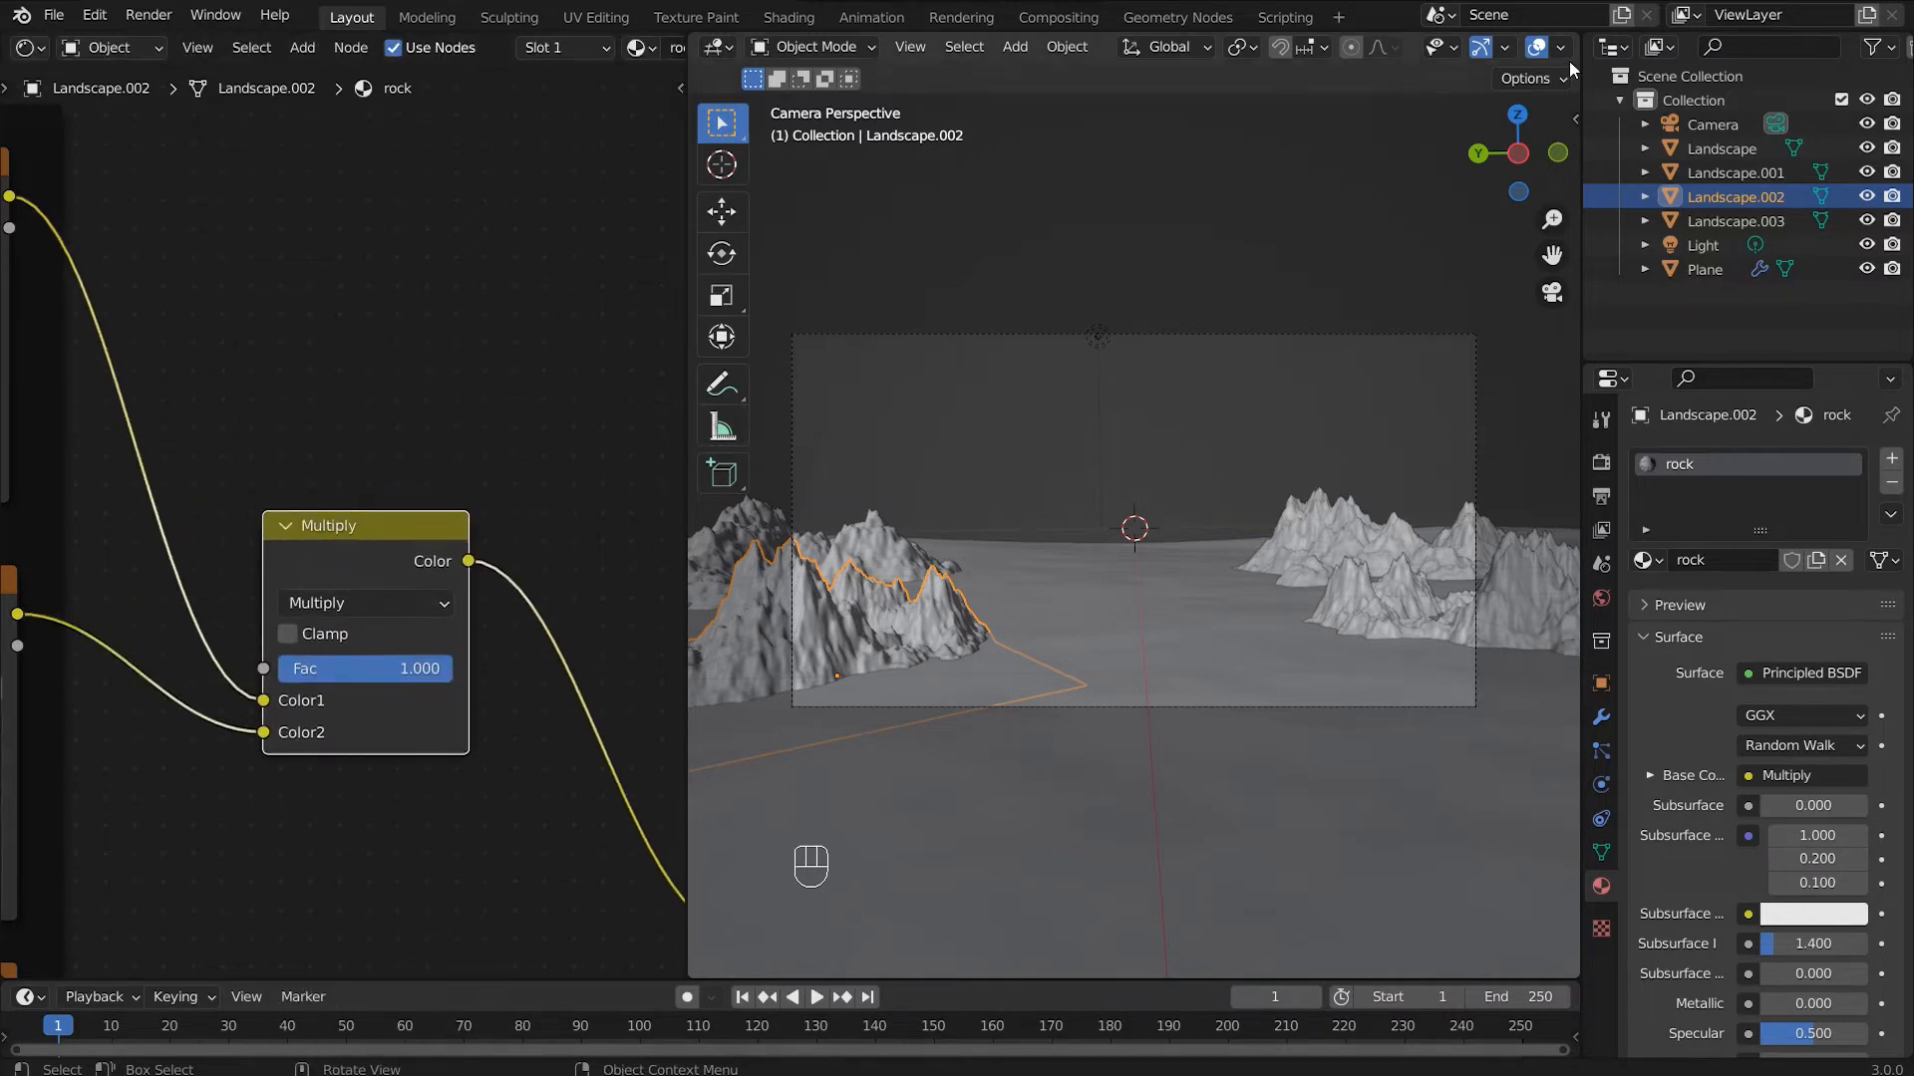
# Step: Switch the viewport to Rendered shading and inspect the rock texture on the foreground landscape up close
pyautogui.scroll(-4, 1433, 50)
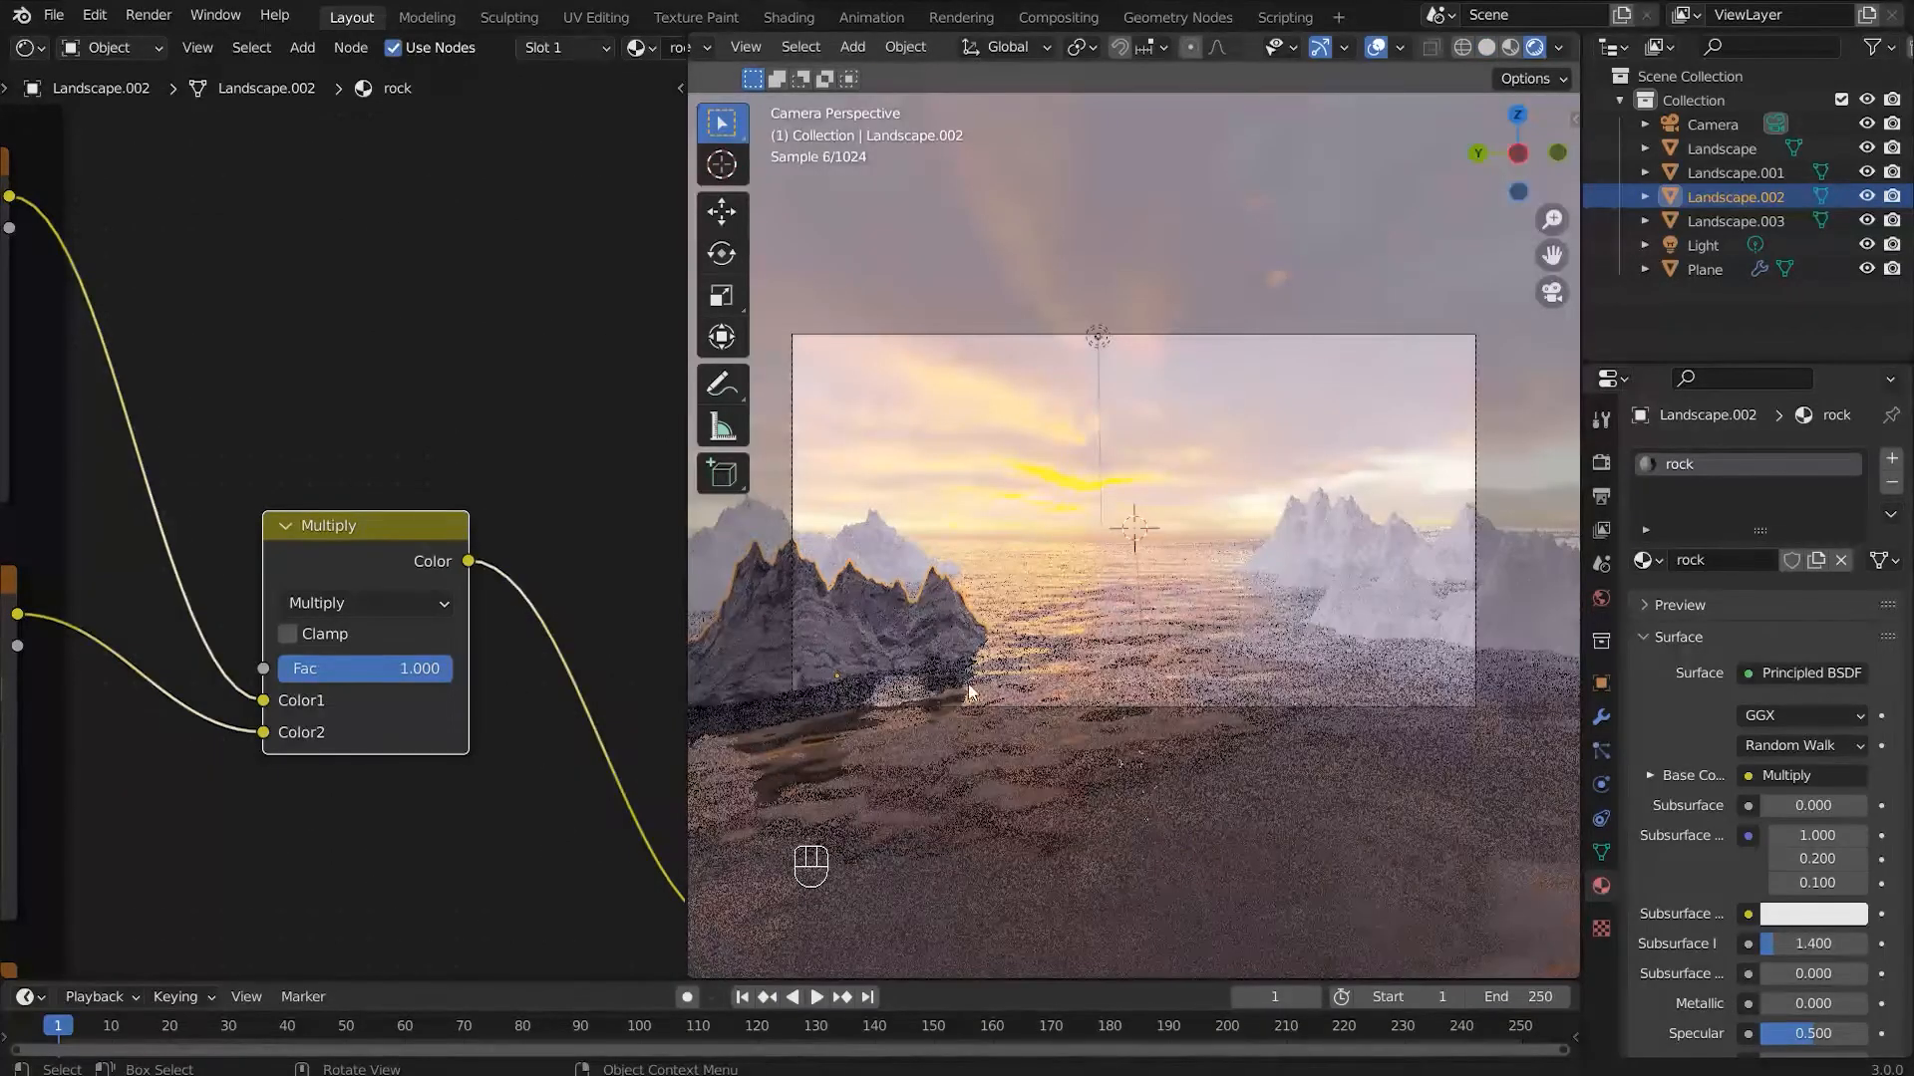
pyautogui.scroll(2, 877, 638)
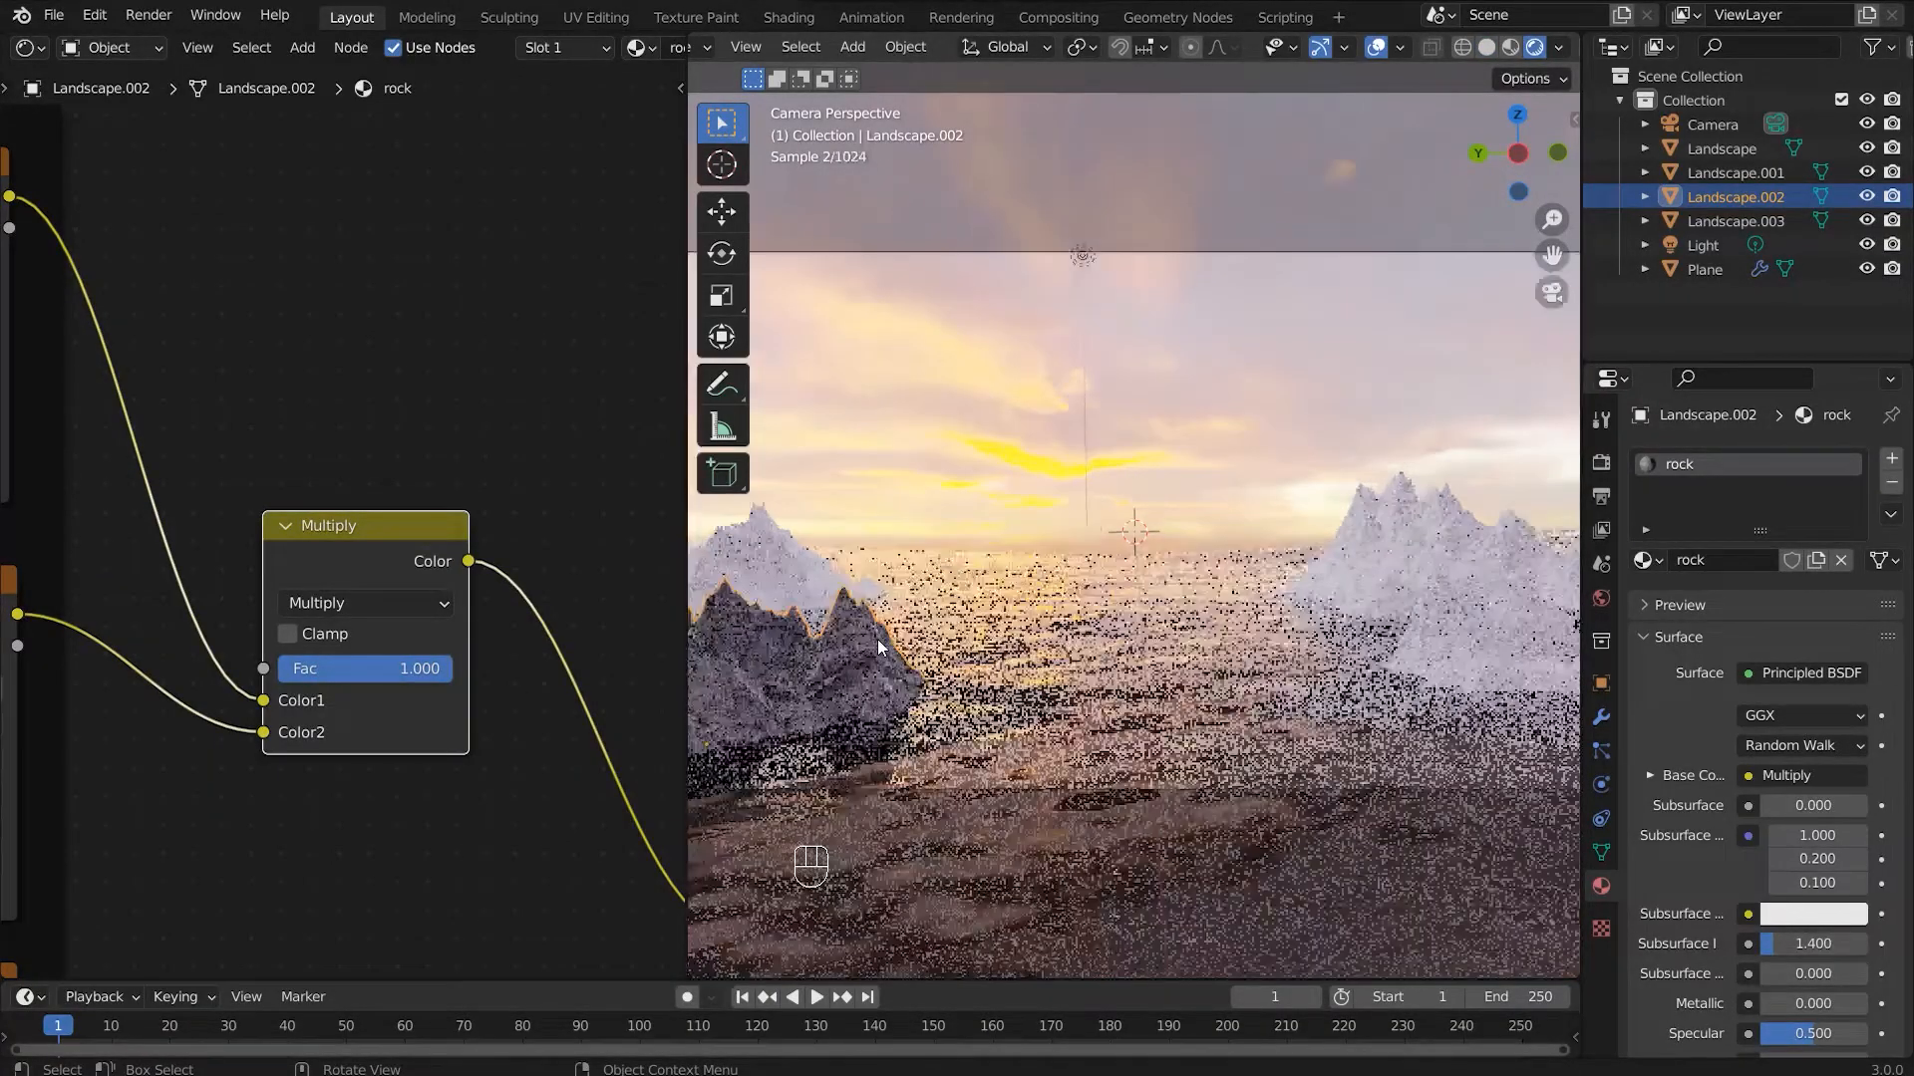
pyautogui.keyDown('shift'); pyautogui.moveTo(873, 653); pyautogui.dragTo(1117, 598, button='middle'); pyautogui.keyUp('shift')
pyautogui.scroll(2, 1116, 598)
# Step: Set the Mapping node's scale to 3 on X, Y and Z for the rock textures
pyautogui.moveTo(231, 599); pyautogui.dragTo(662, 408, button='middle')
pyautogui.moveTo(259, 697); pyautogui.dragTo(622, 634, button='middle')
pyautogui.moveTo(303, 671); pyautogui.dragTo(684, 333, button='middle')
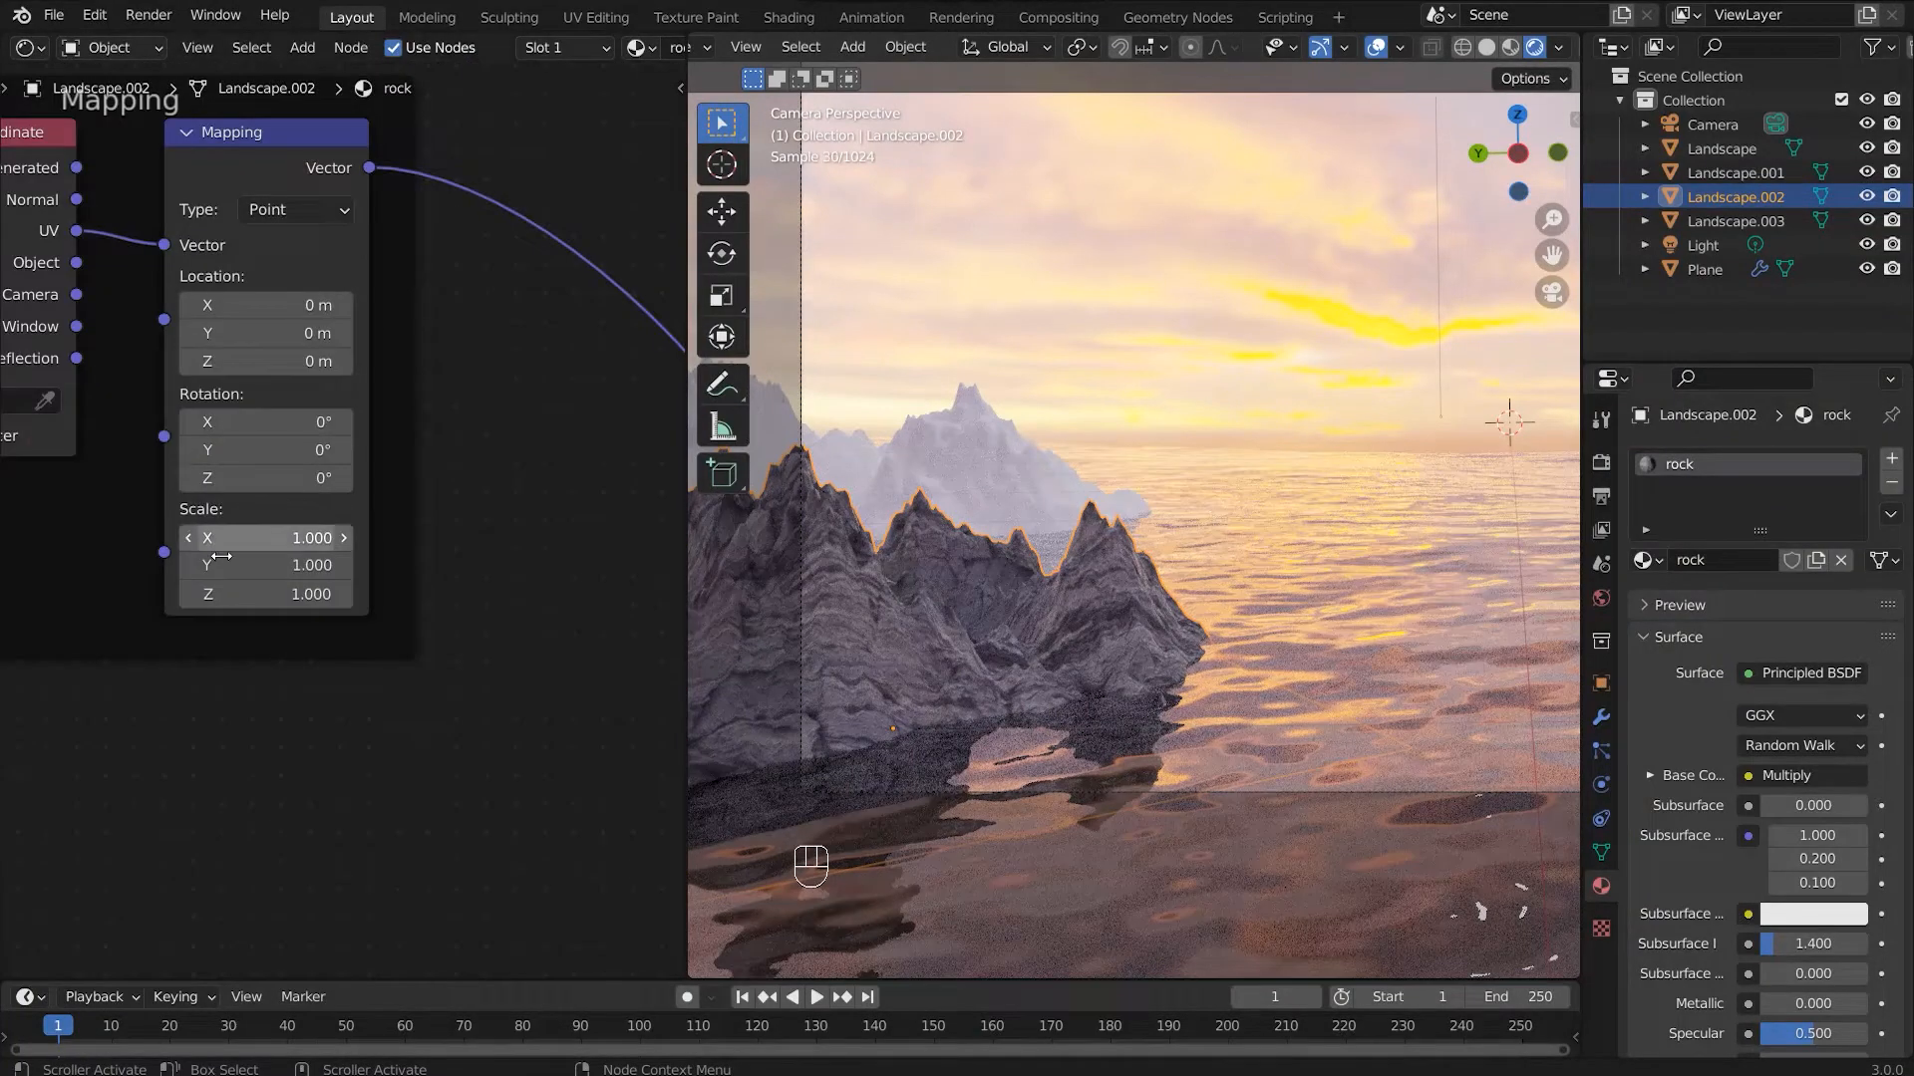
pyautogui.click(279, 537)
pyautogui.write('3')
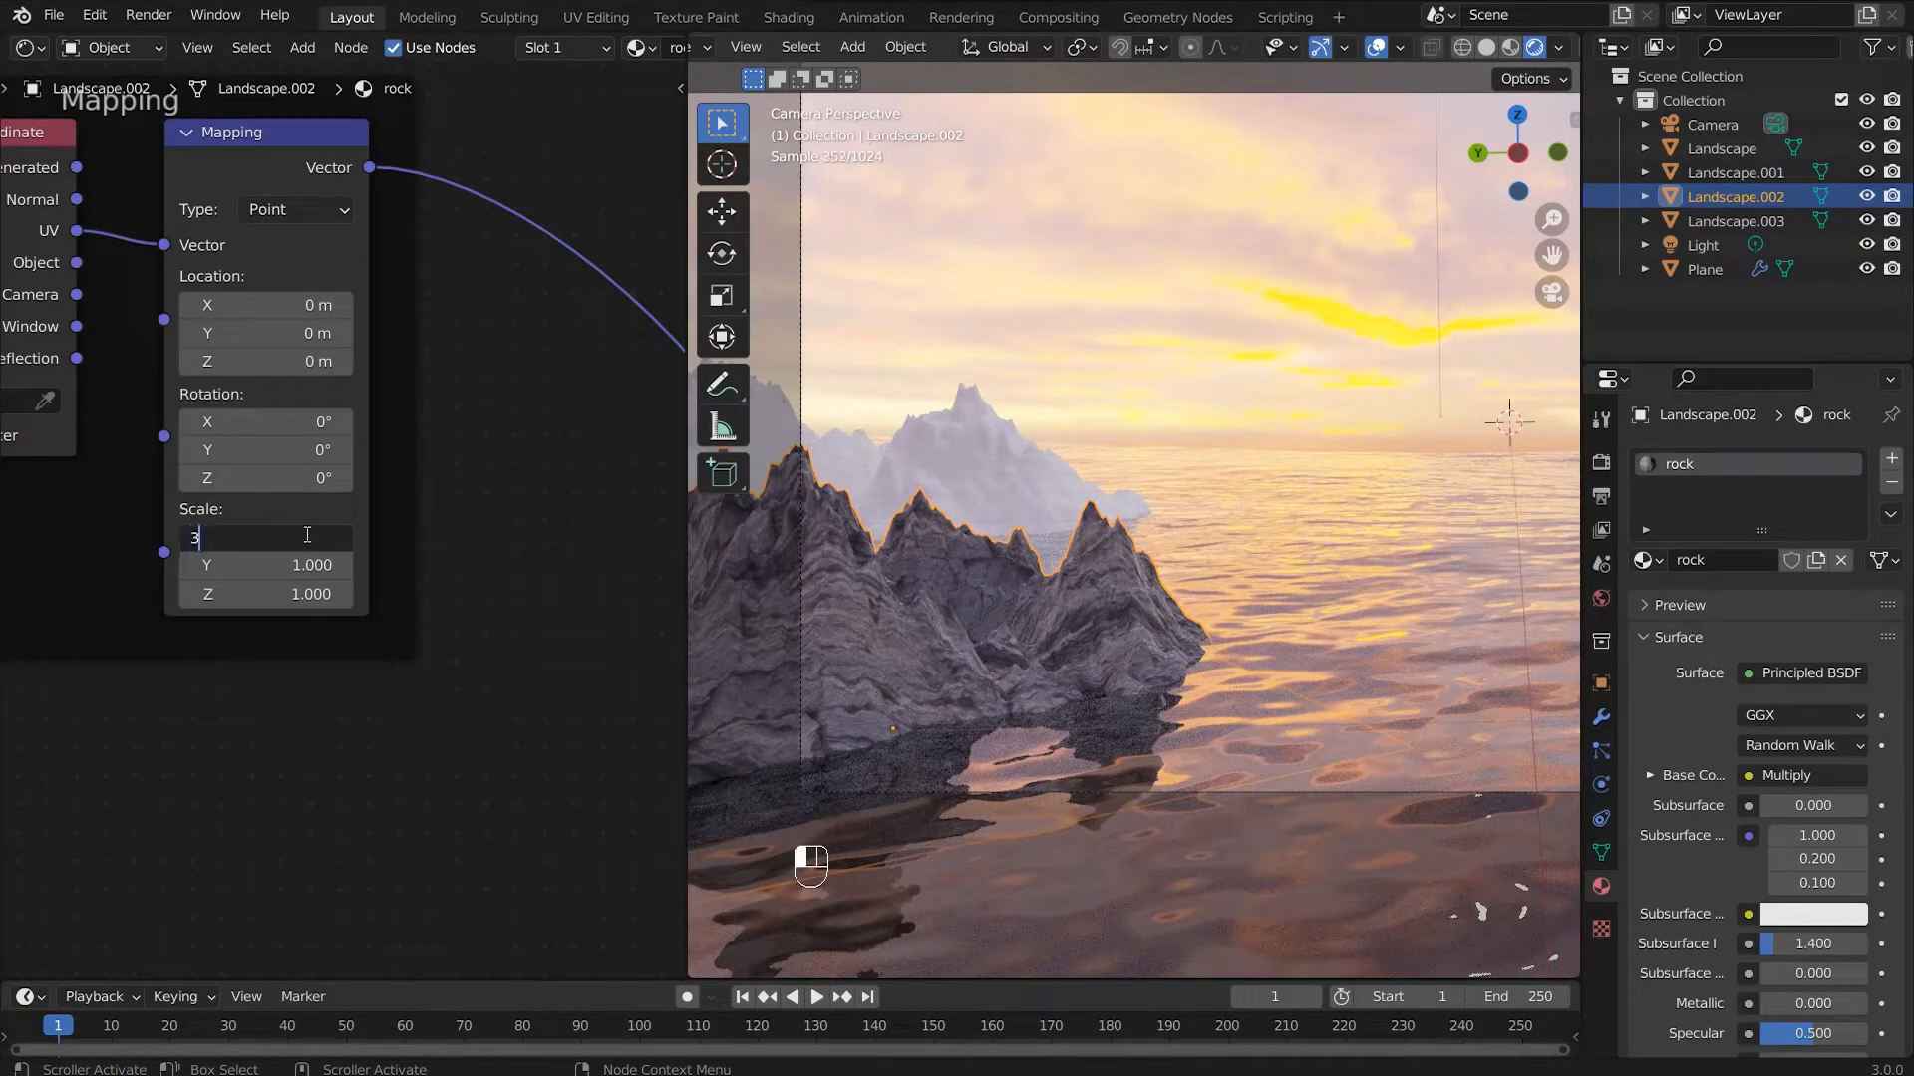
pyautogui.press('Tab')
pyautogui.write('3')
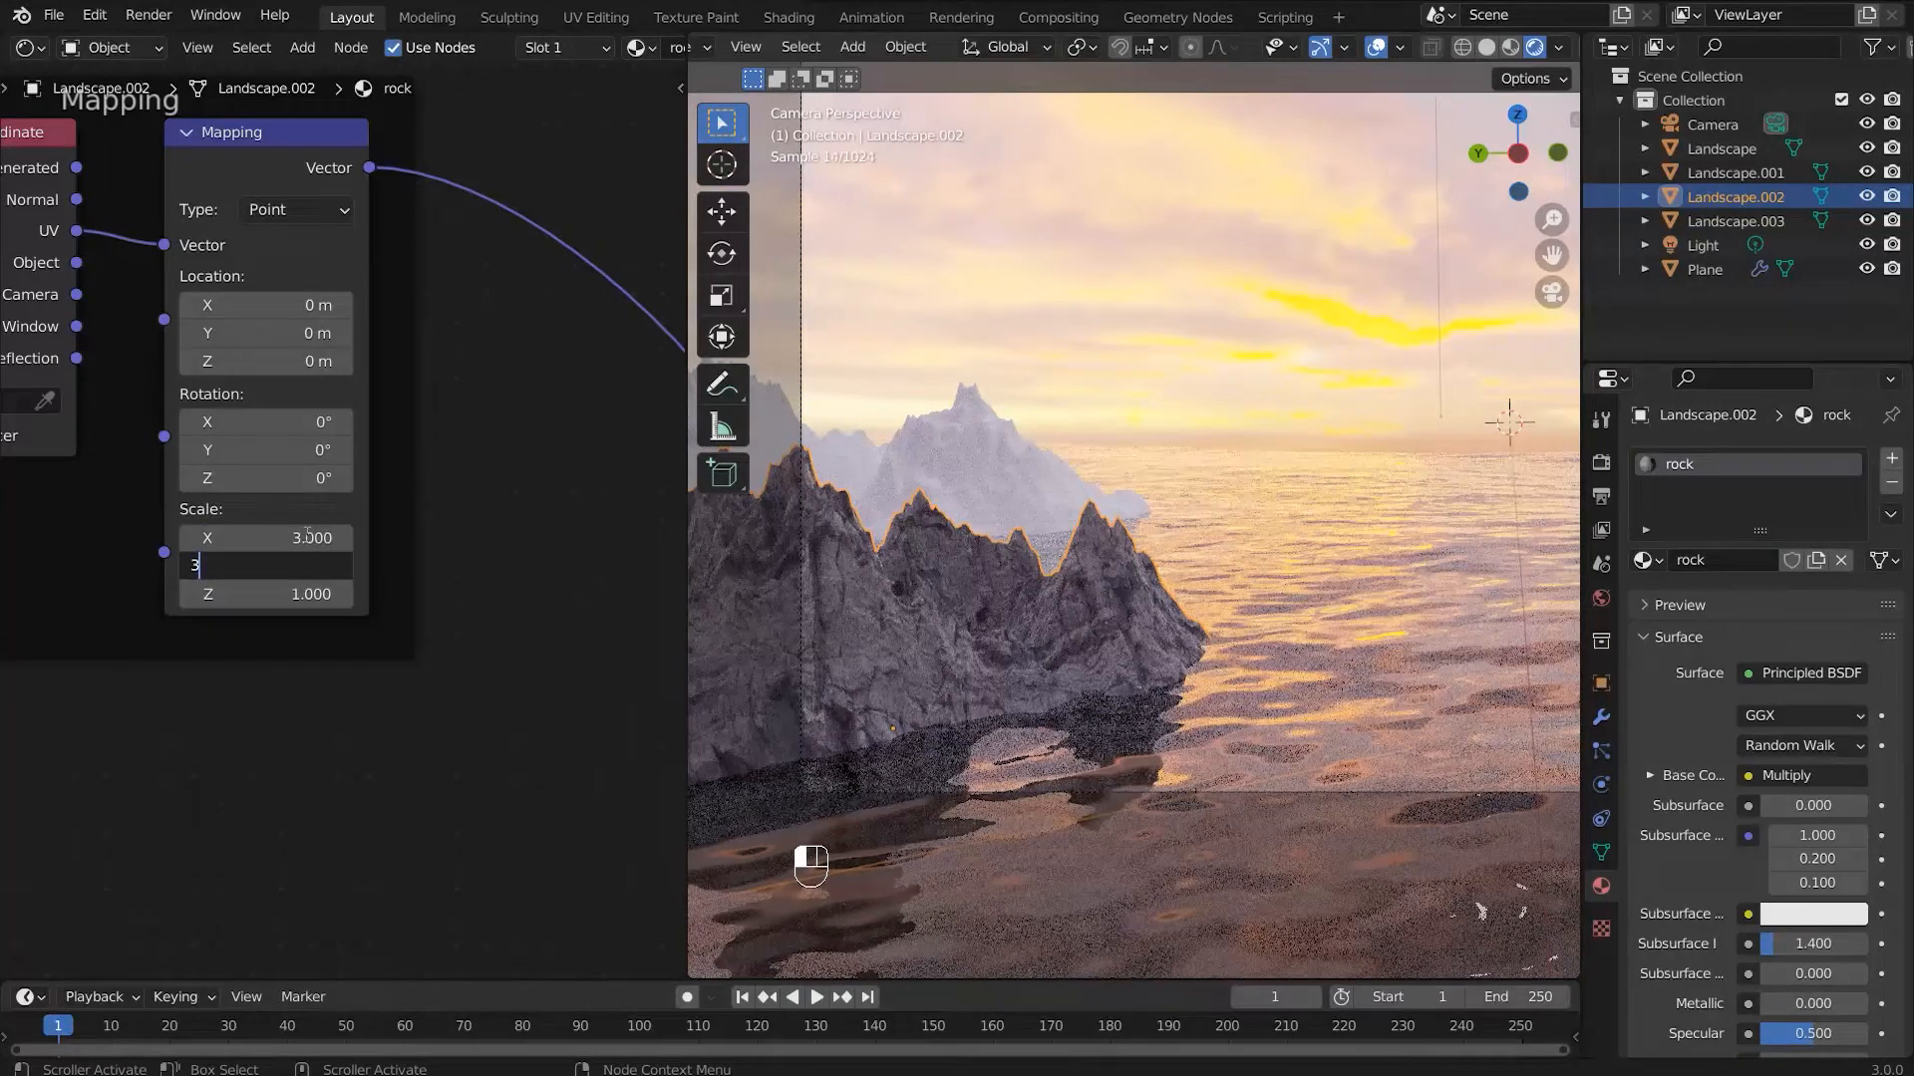
pyautogui.press('Return')
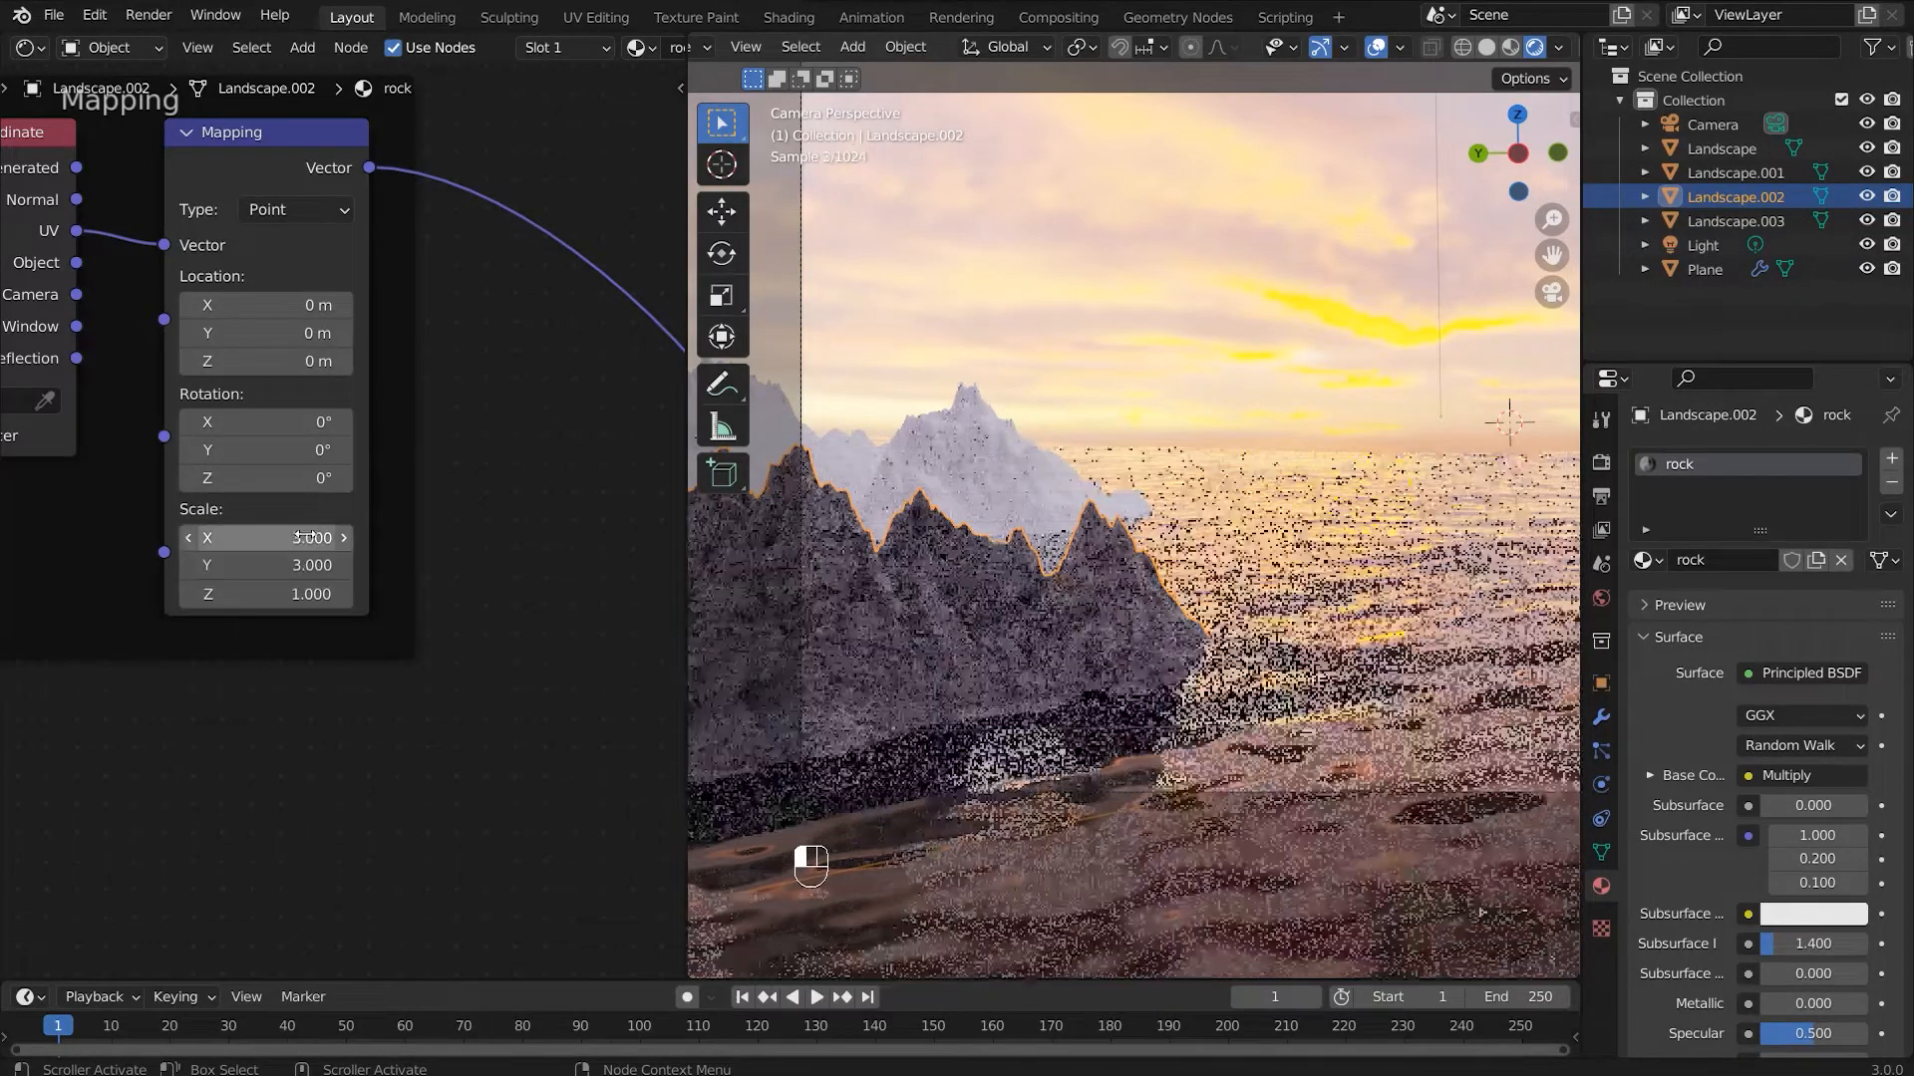
pyautogui.click(303, 594)
pyautogui.write('3')
pyautogui.press('Return')
# Step: Assign the existing rock material to Landscape.001, the range behind the textured foreground landscape
pyautogui.scroll(-5, 900, 576)
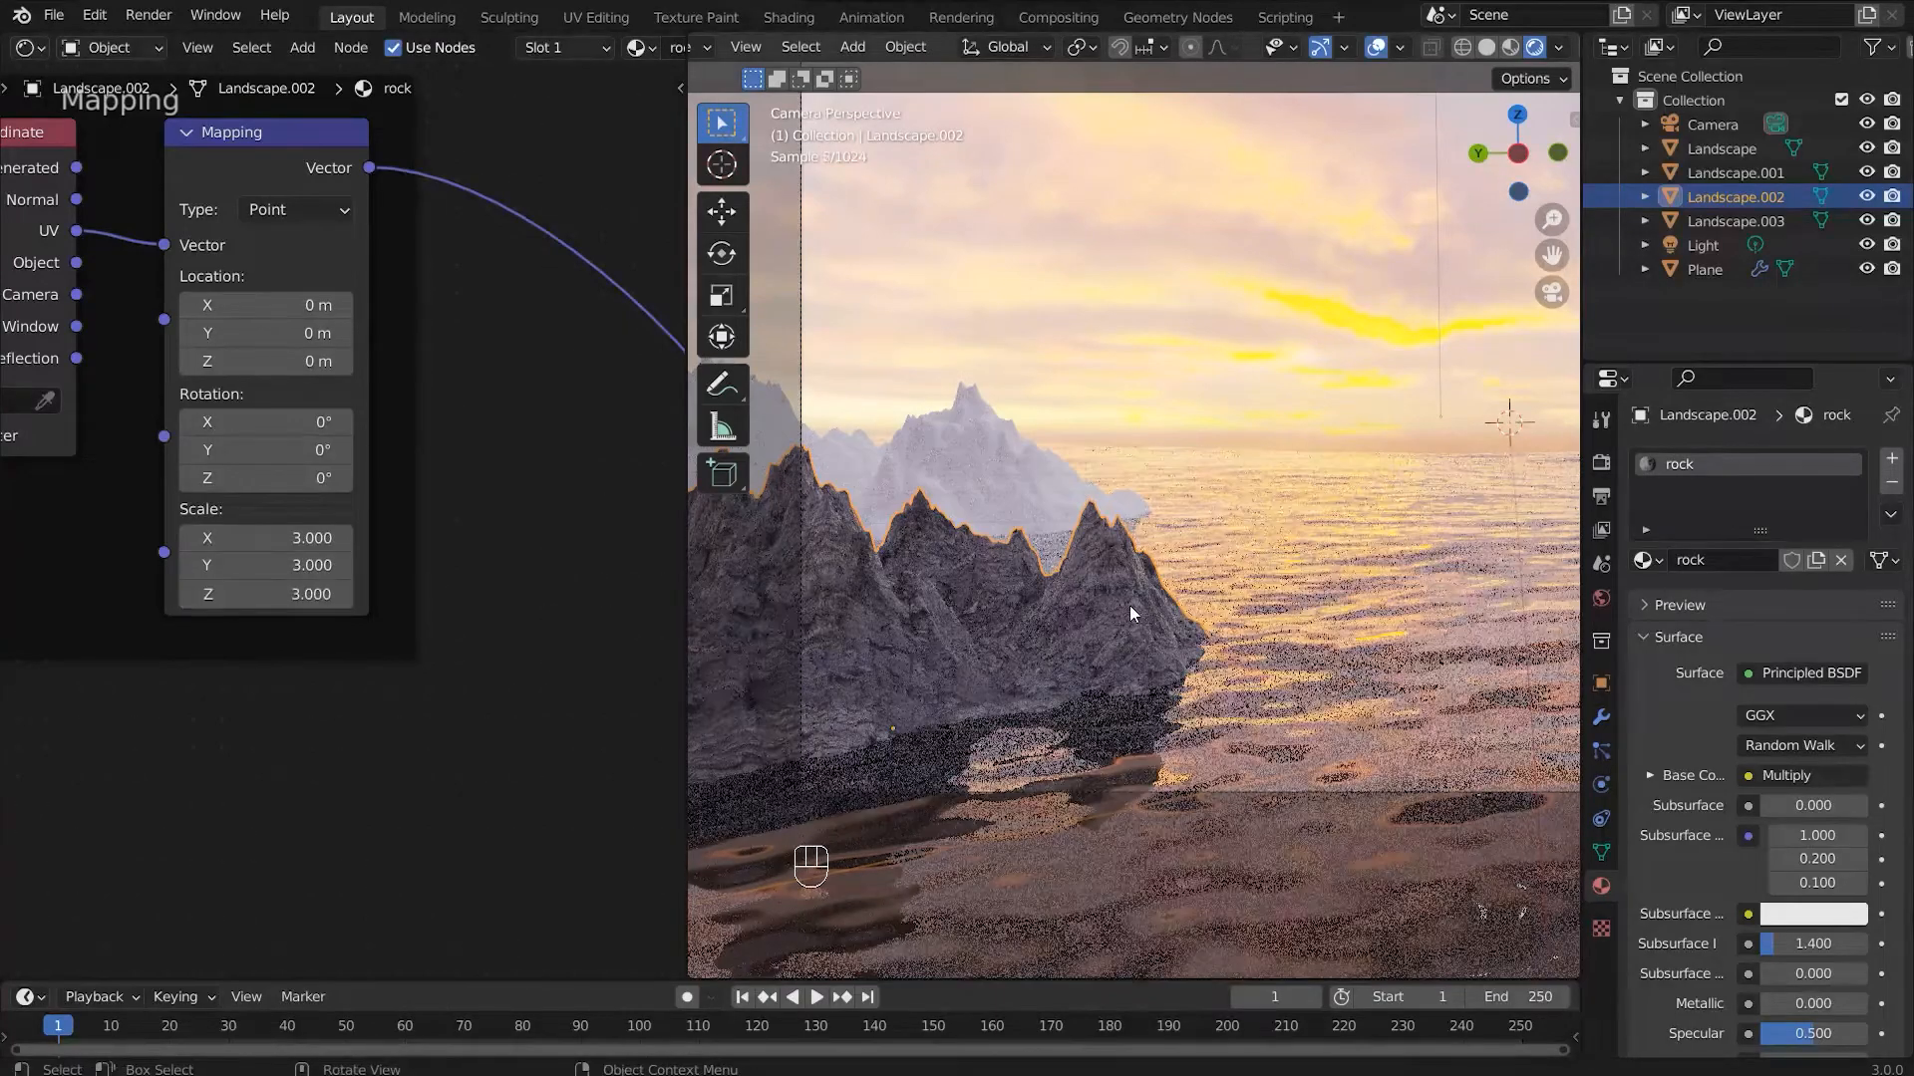
pyautogui.click(1037, 571)
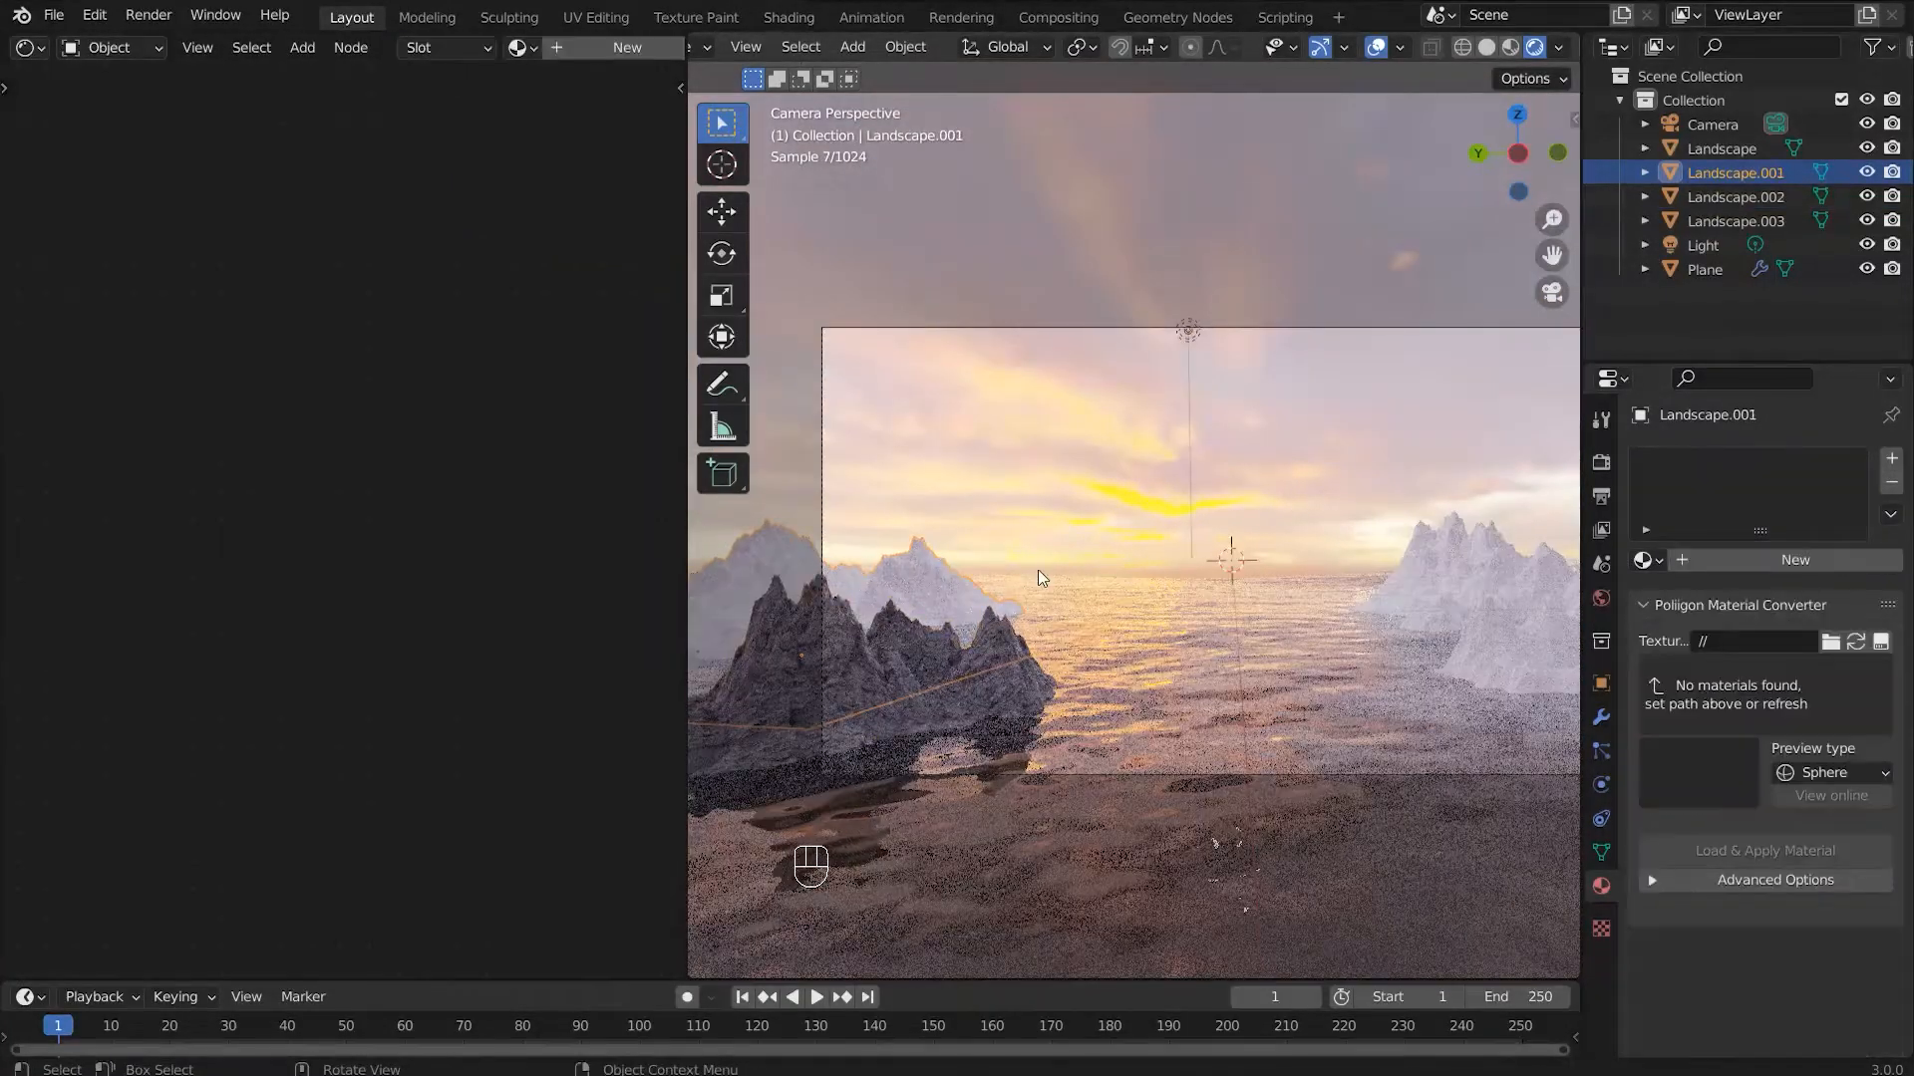
pyautogui.click(1639, 561)
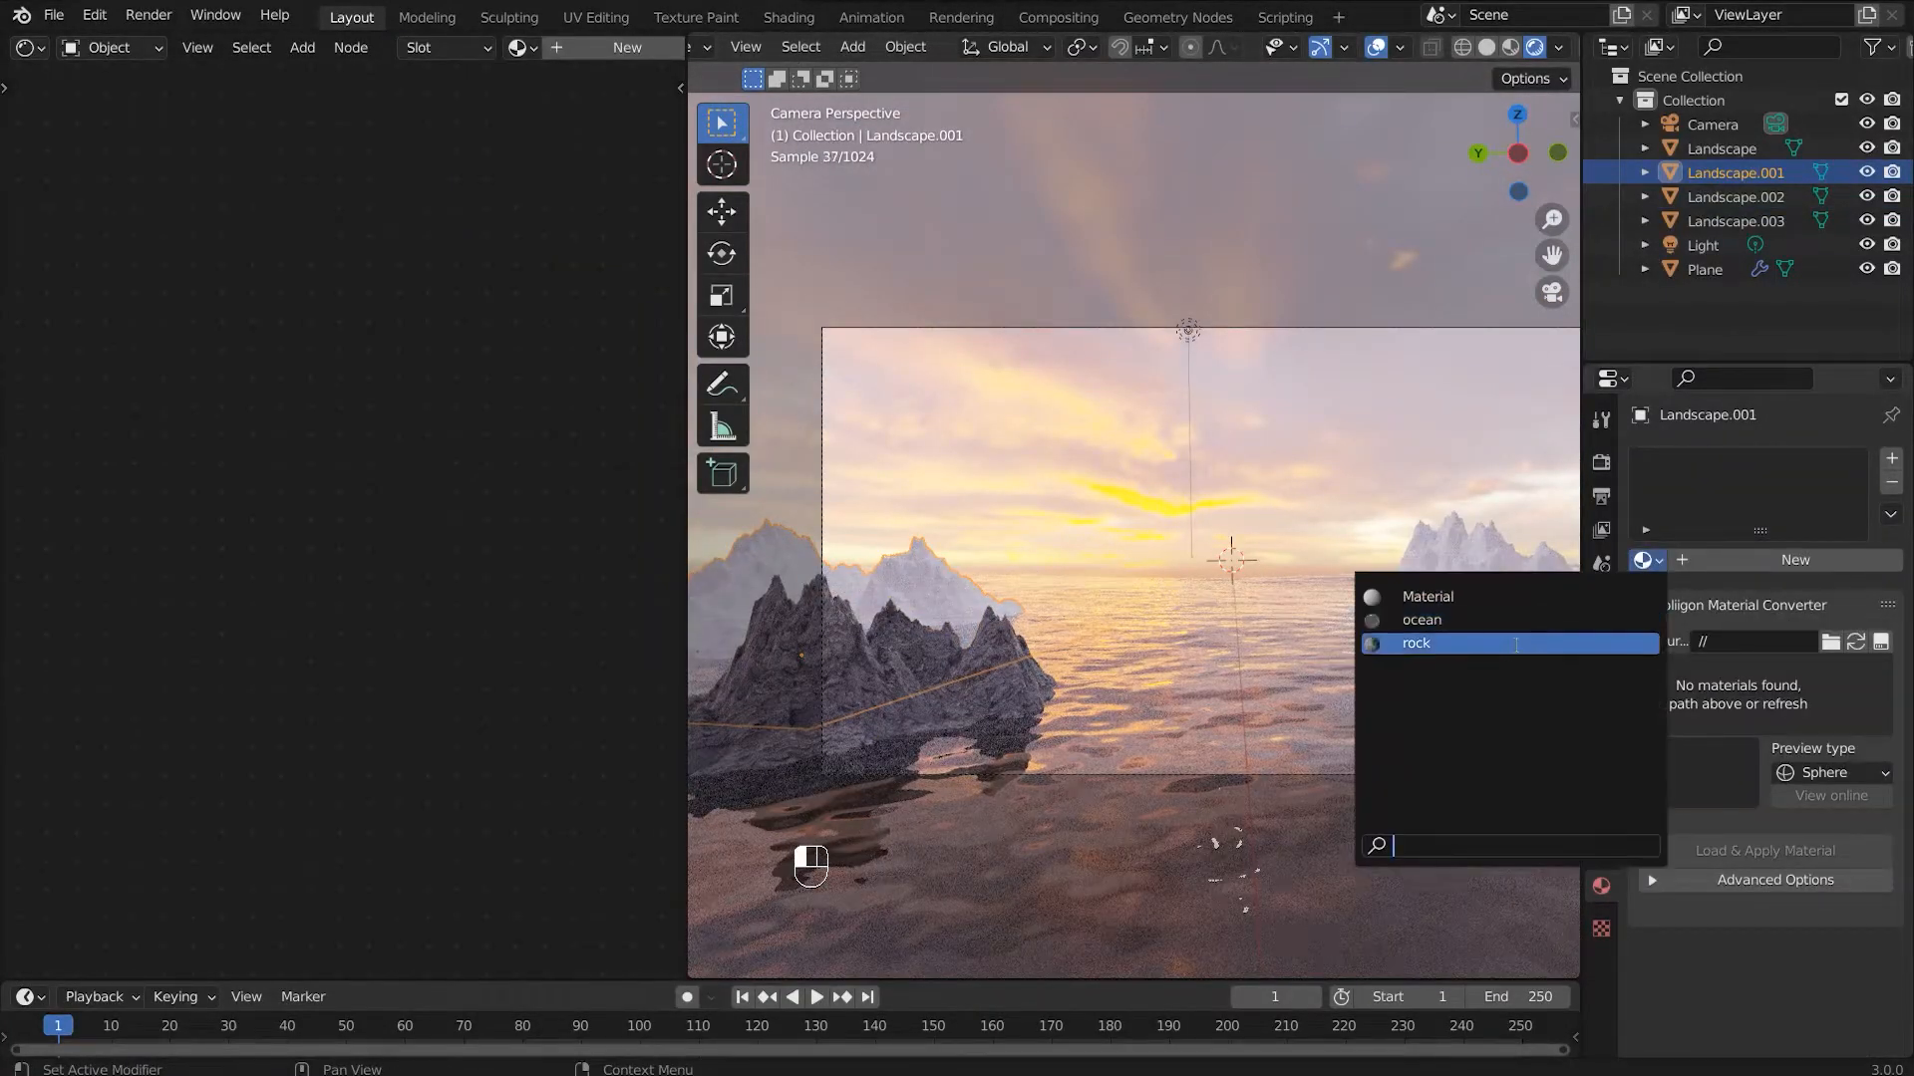
pyautogui.click(1423, 643)
# Step: Assign the existing rock material to Landscape and Landscape.003 on the opposite side of the bay
pyautogui.click(1455, 554)
pyautogui.click(1639, 561)
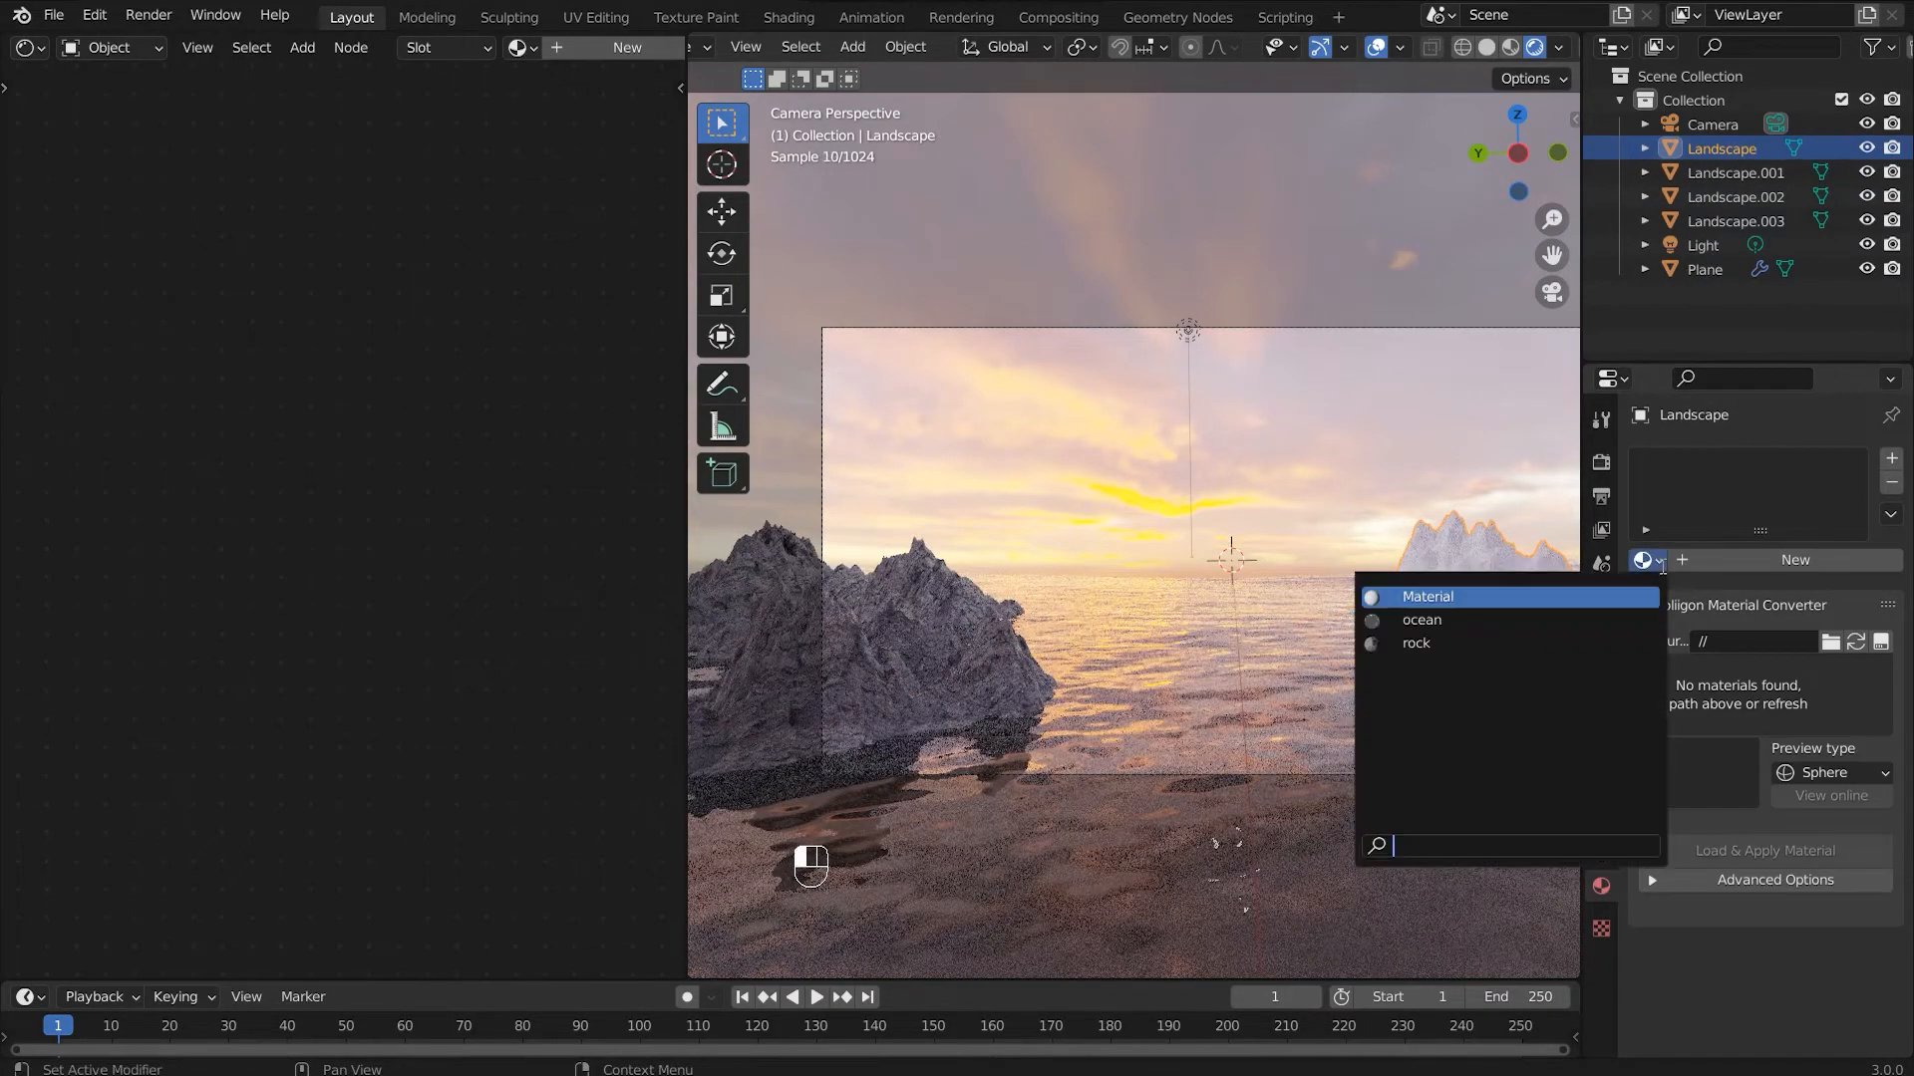
pyautogui.click(1519, 643)
pyautogui.click(1546, 638)
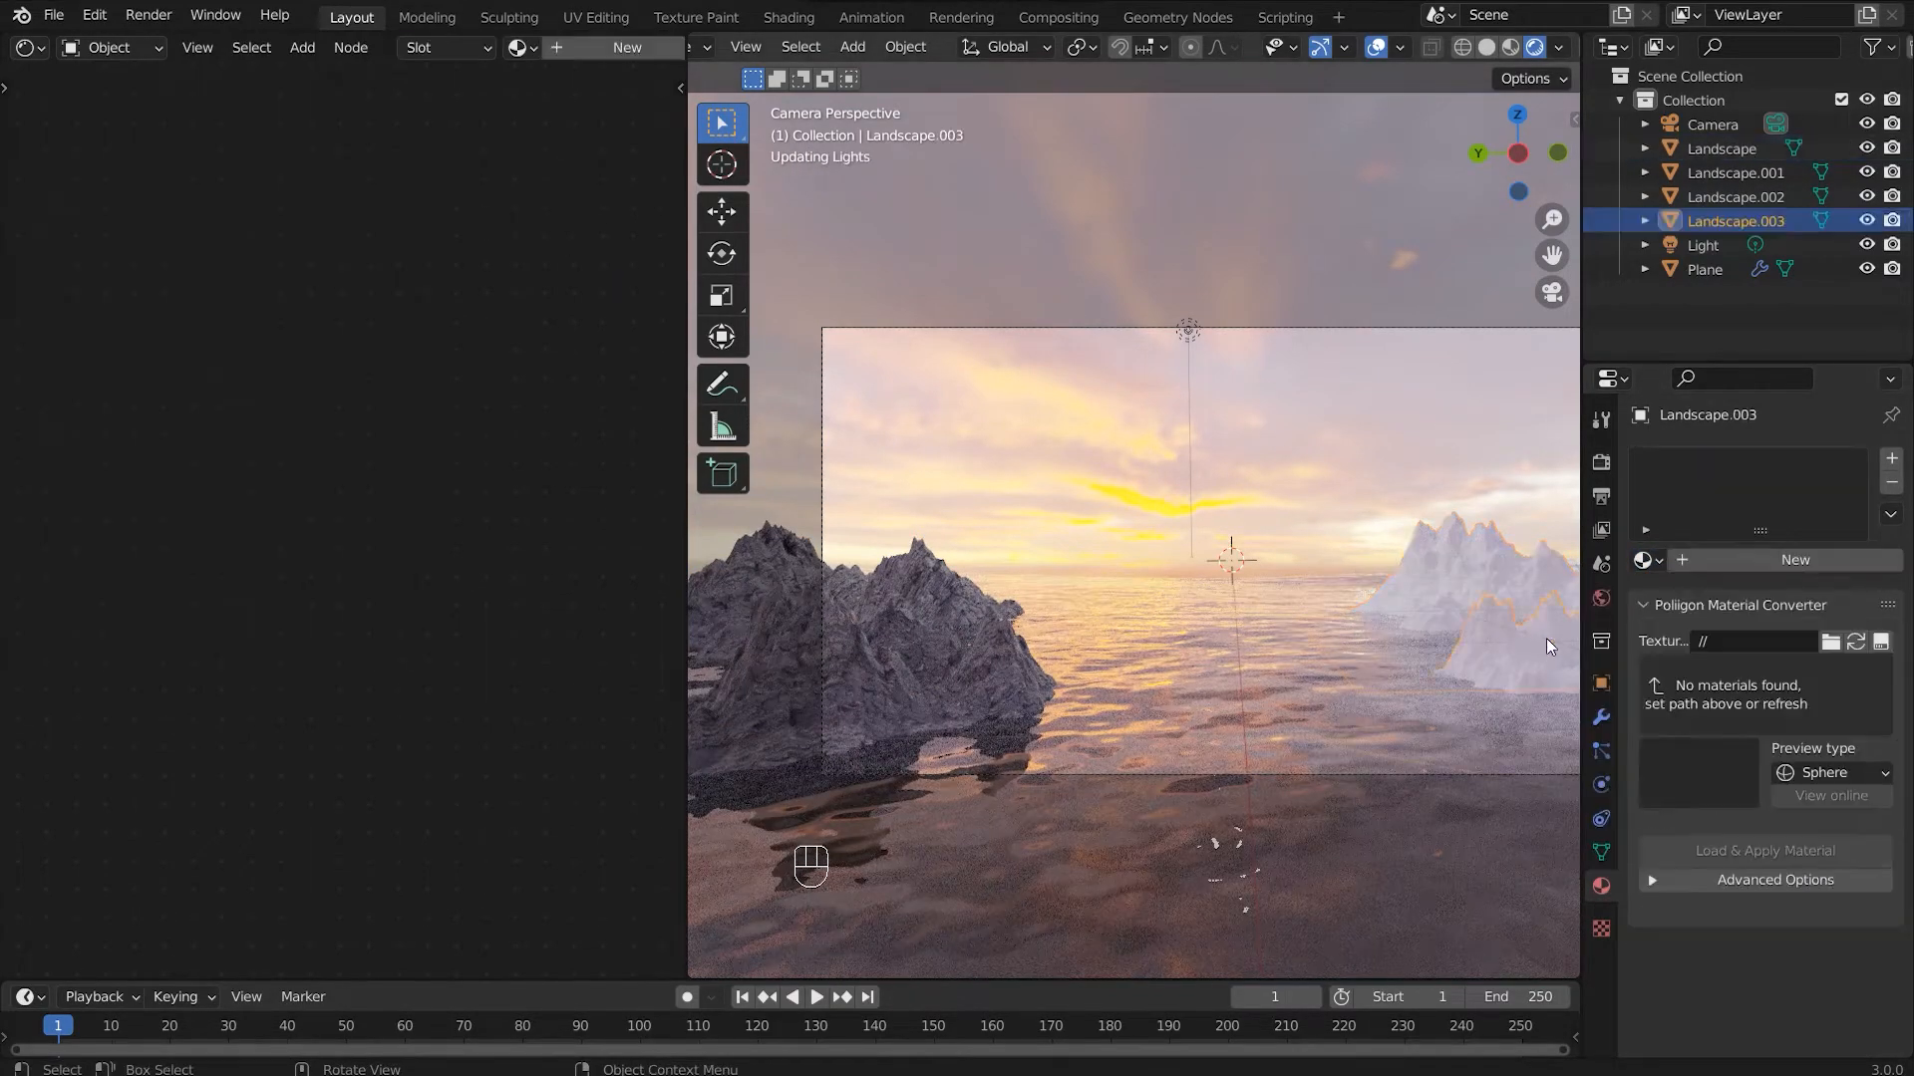
pyautogui.click(1640, 562)
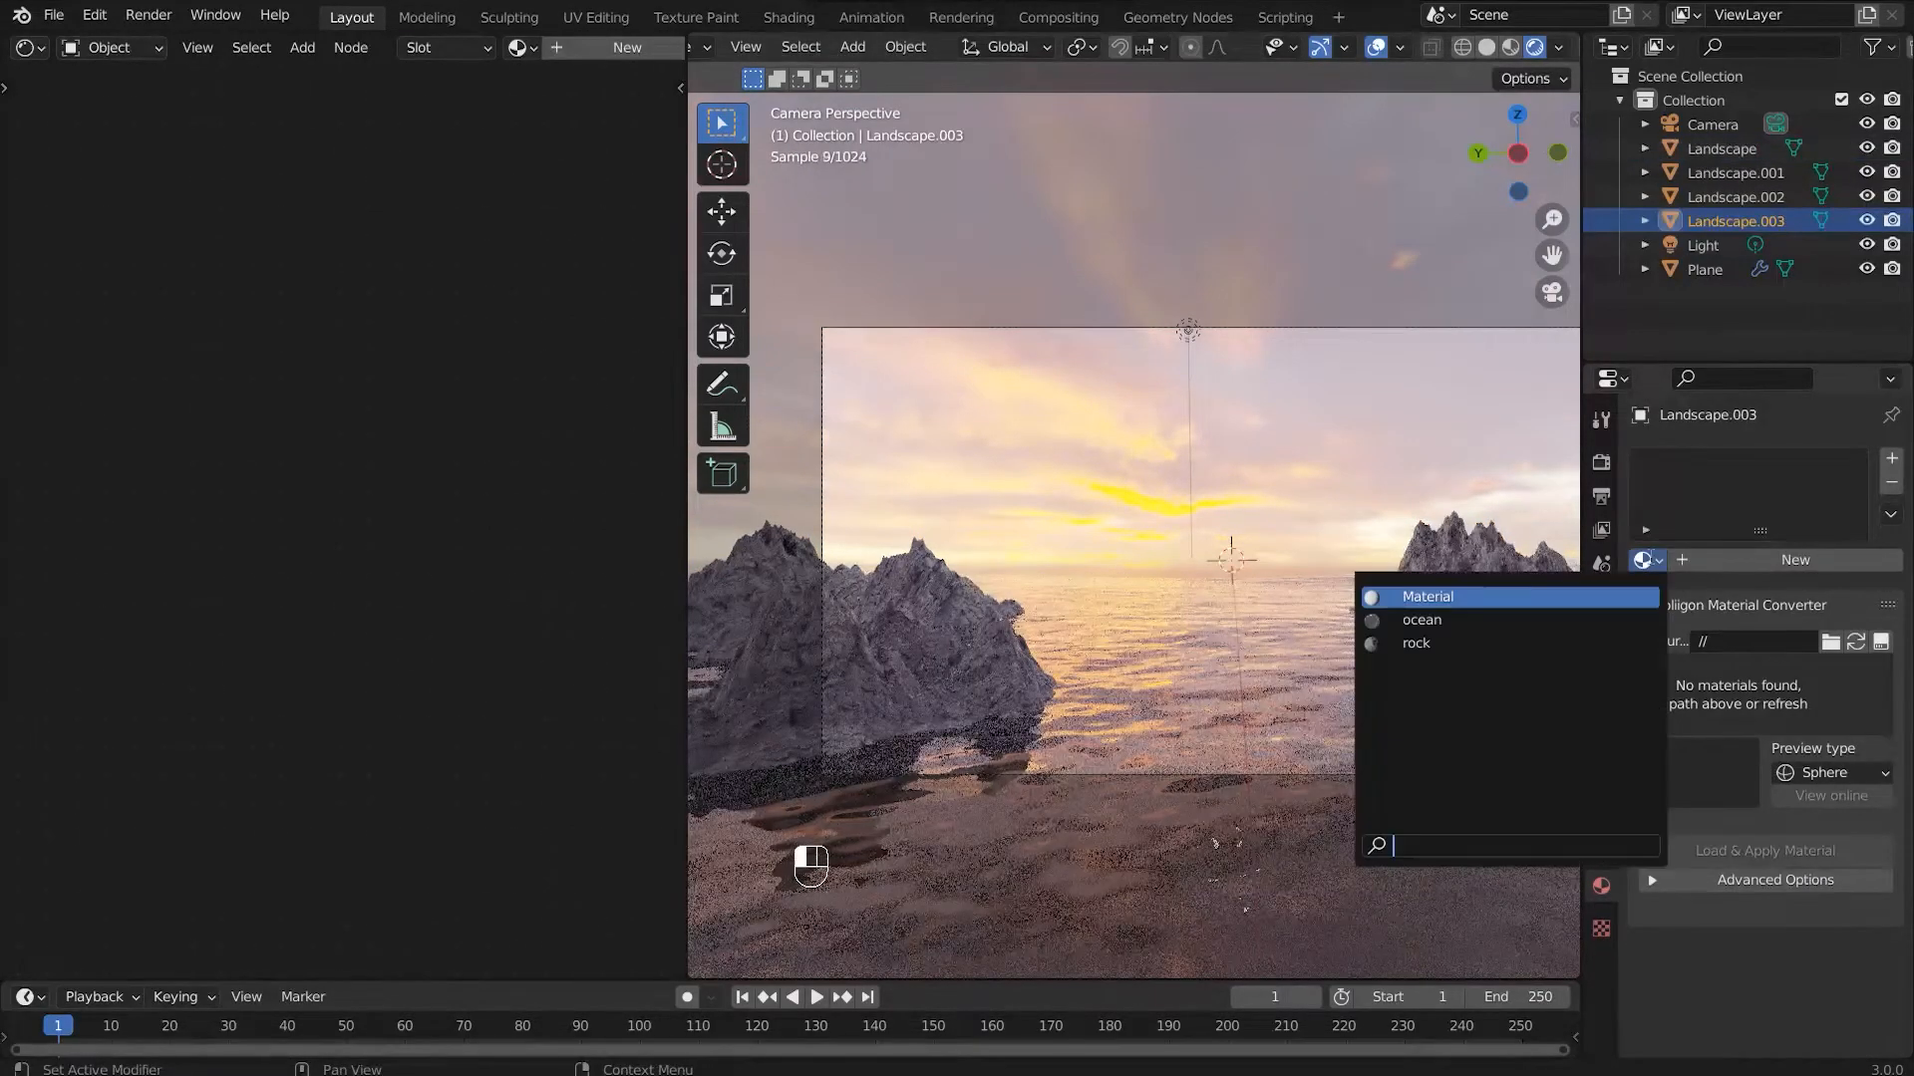
pyautogui.click(1289, 638)
pyautogui.scroll(-1, 1252, 630)
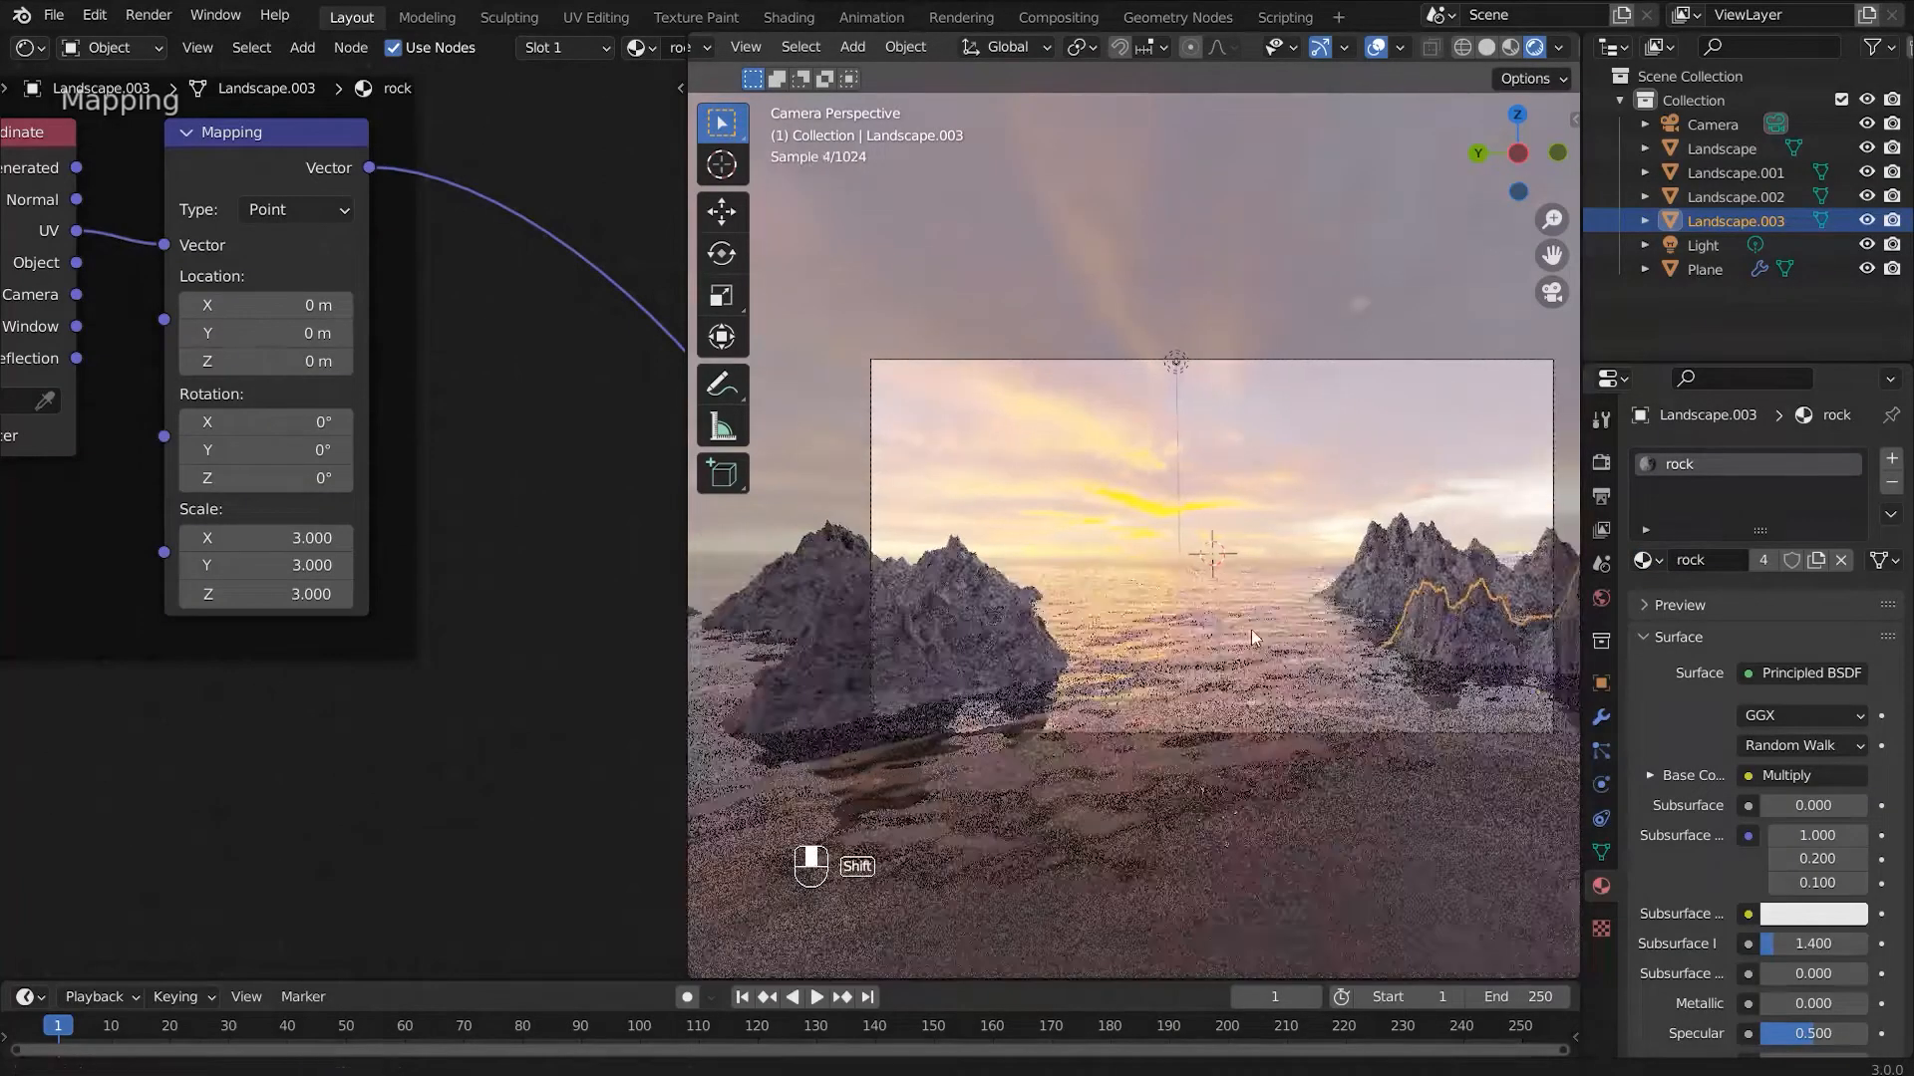
# Step: Move Landscape.002 about 0.93 m along the global Y axis, away from the centre of the bay
pyautogui.keyDown('shift'); pyautogui.moveTo(1252, 630); pyautogui.dragTo(1158, 645, button='middle'); pyautogui.keyUp('shift')
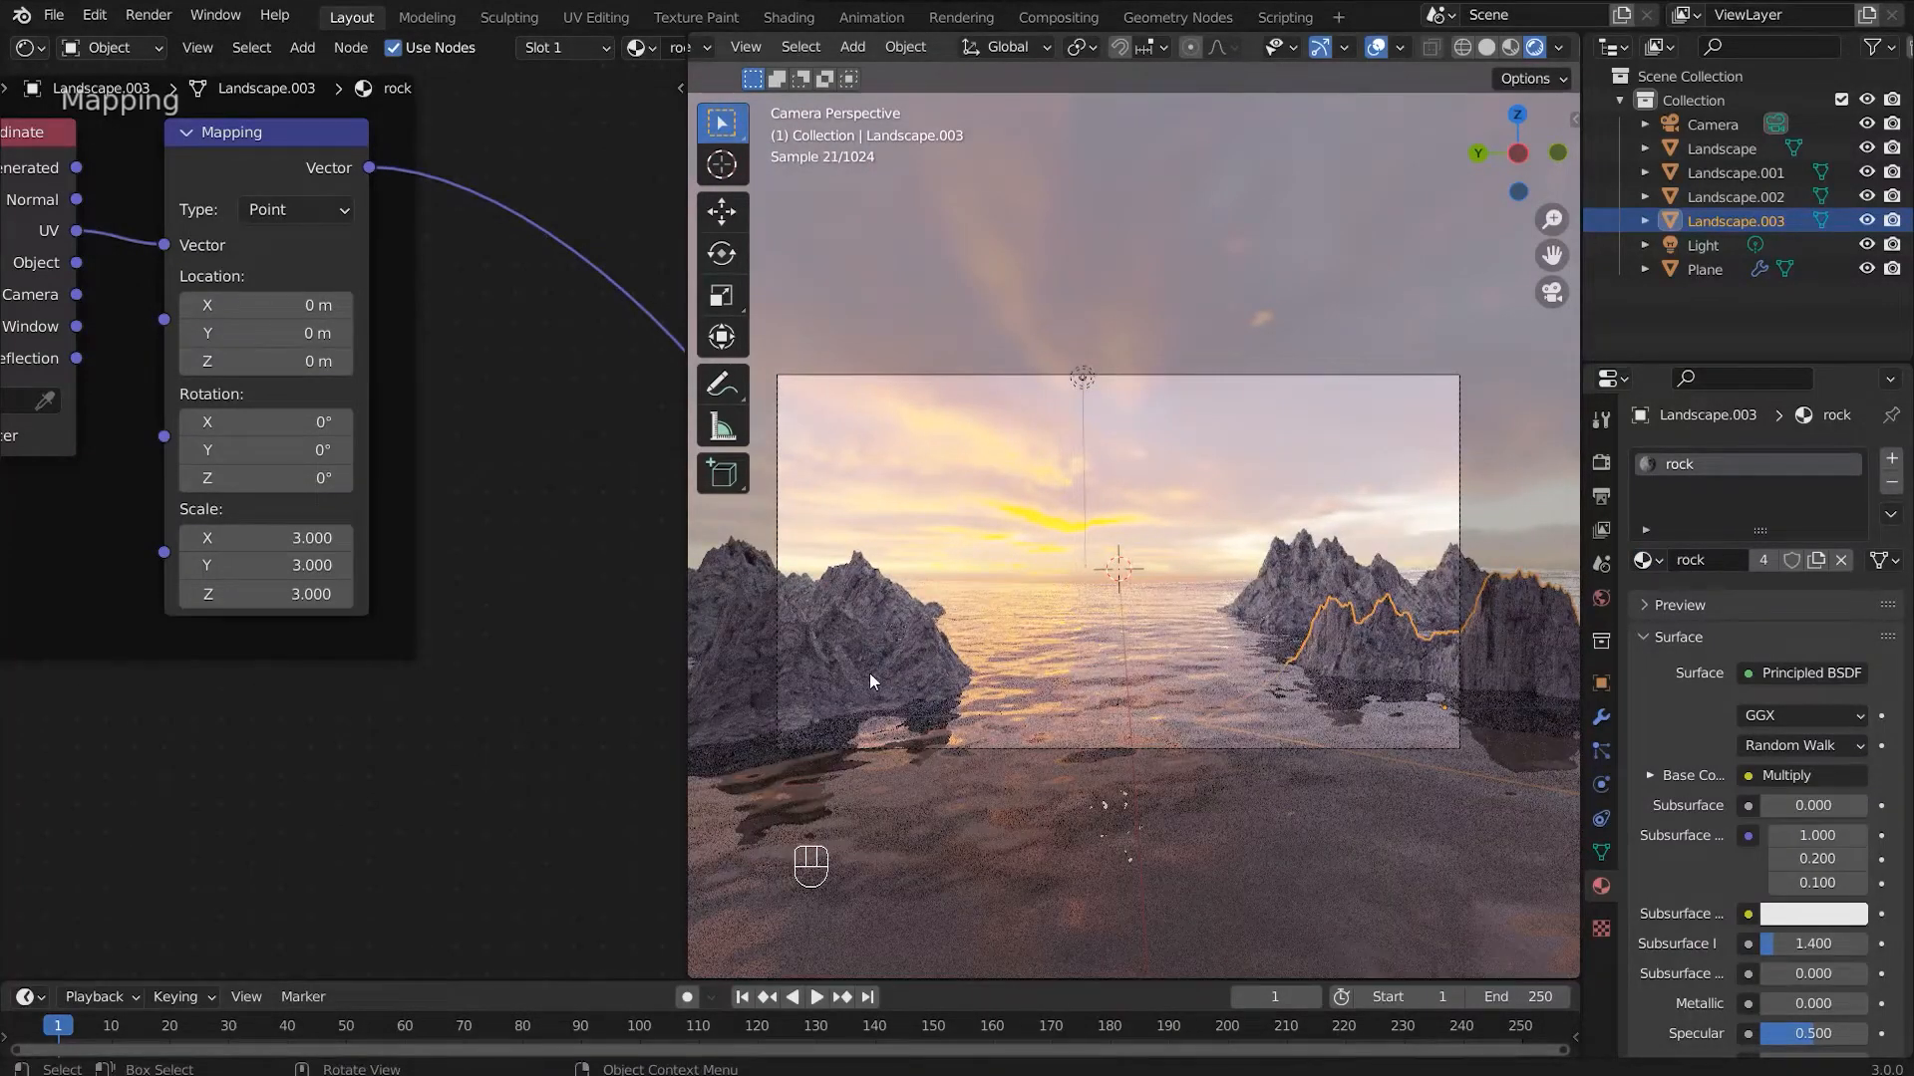
pyautogui.click(869, 673)
pyautogui.press('g')
pyautogui.press('y')
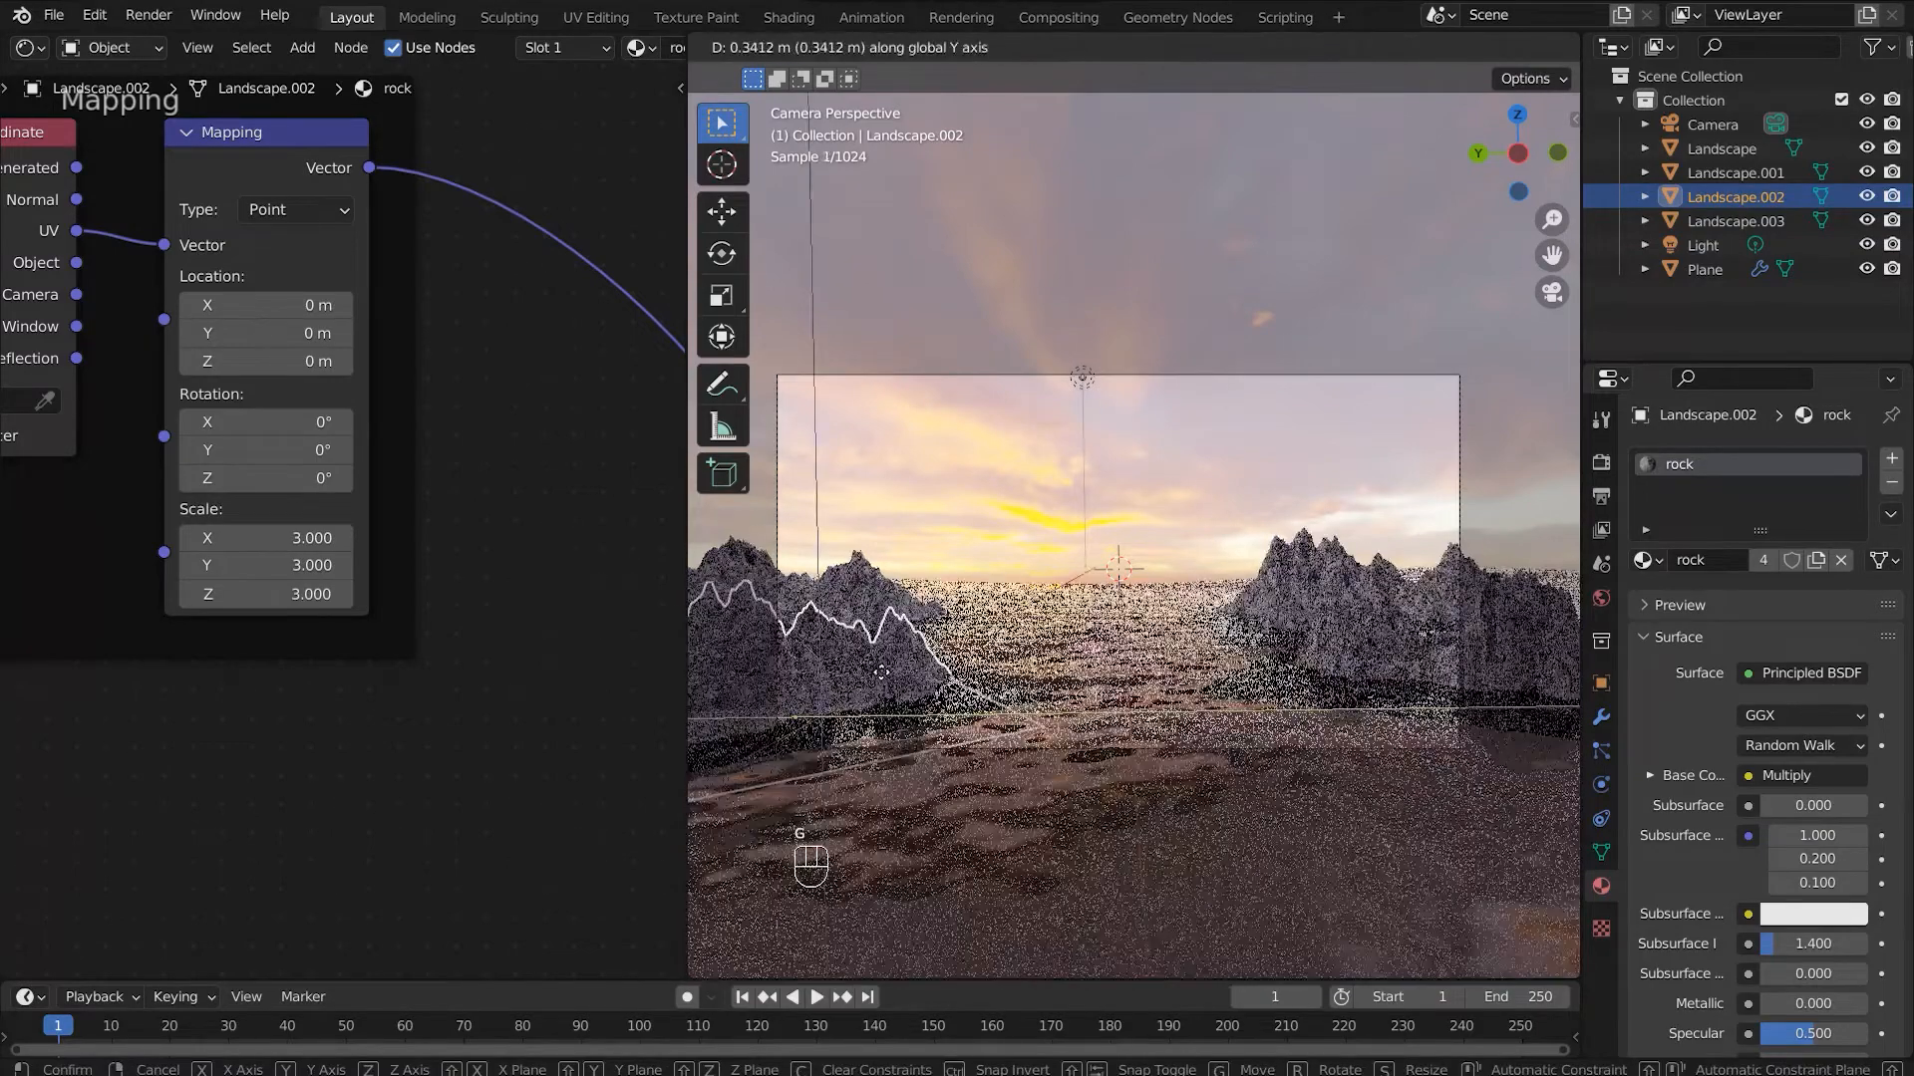
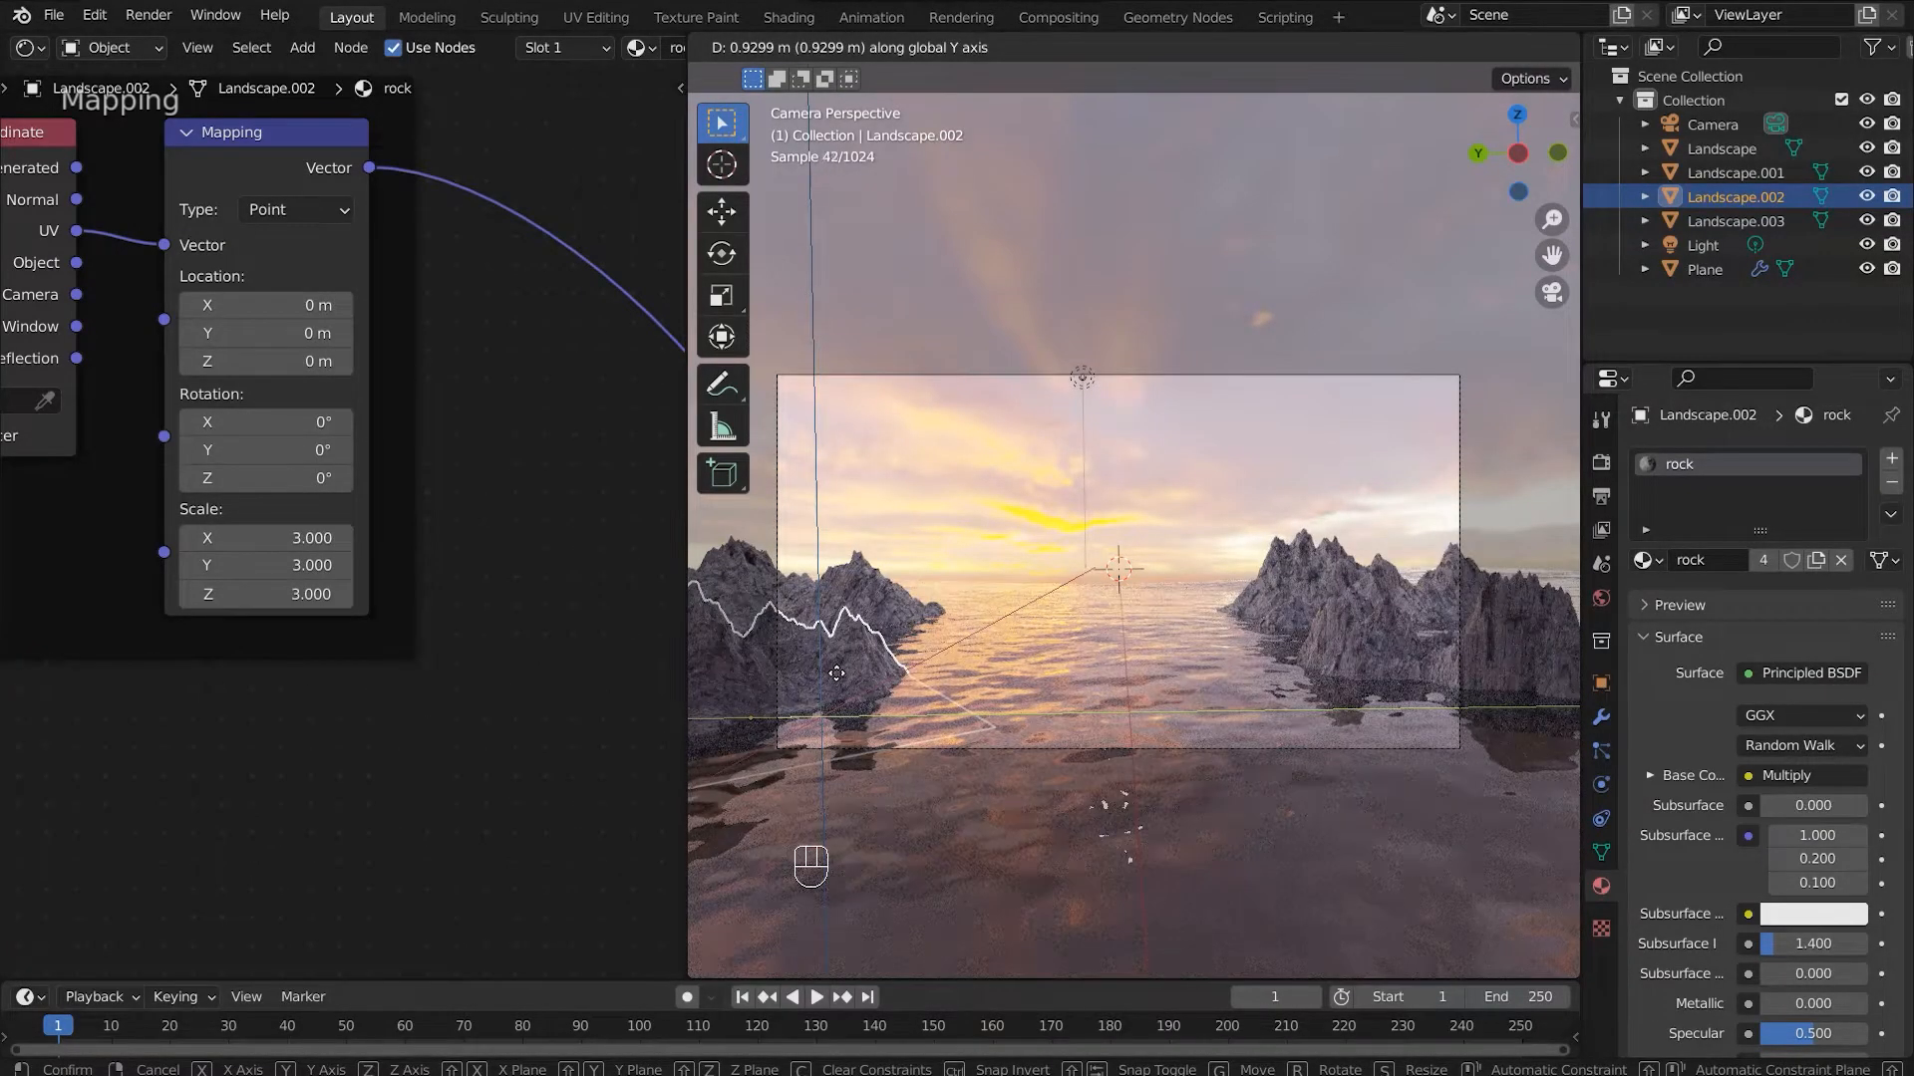
pyautogui.click(836, 674)
pyautogui.click(1213, 828)
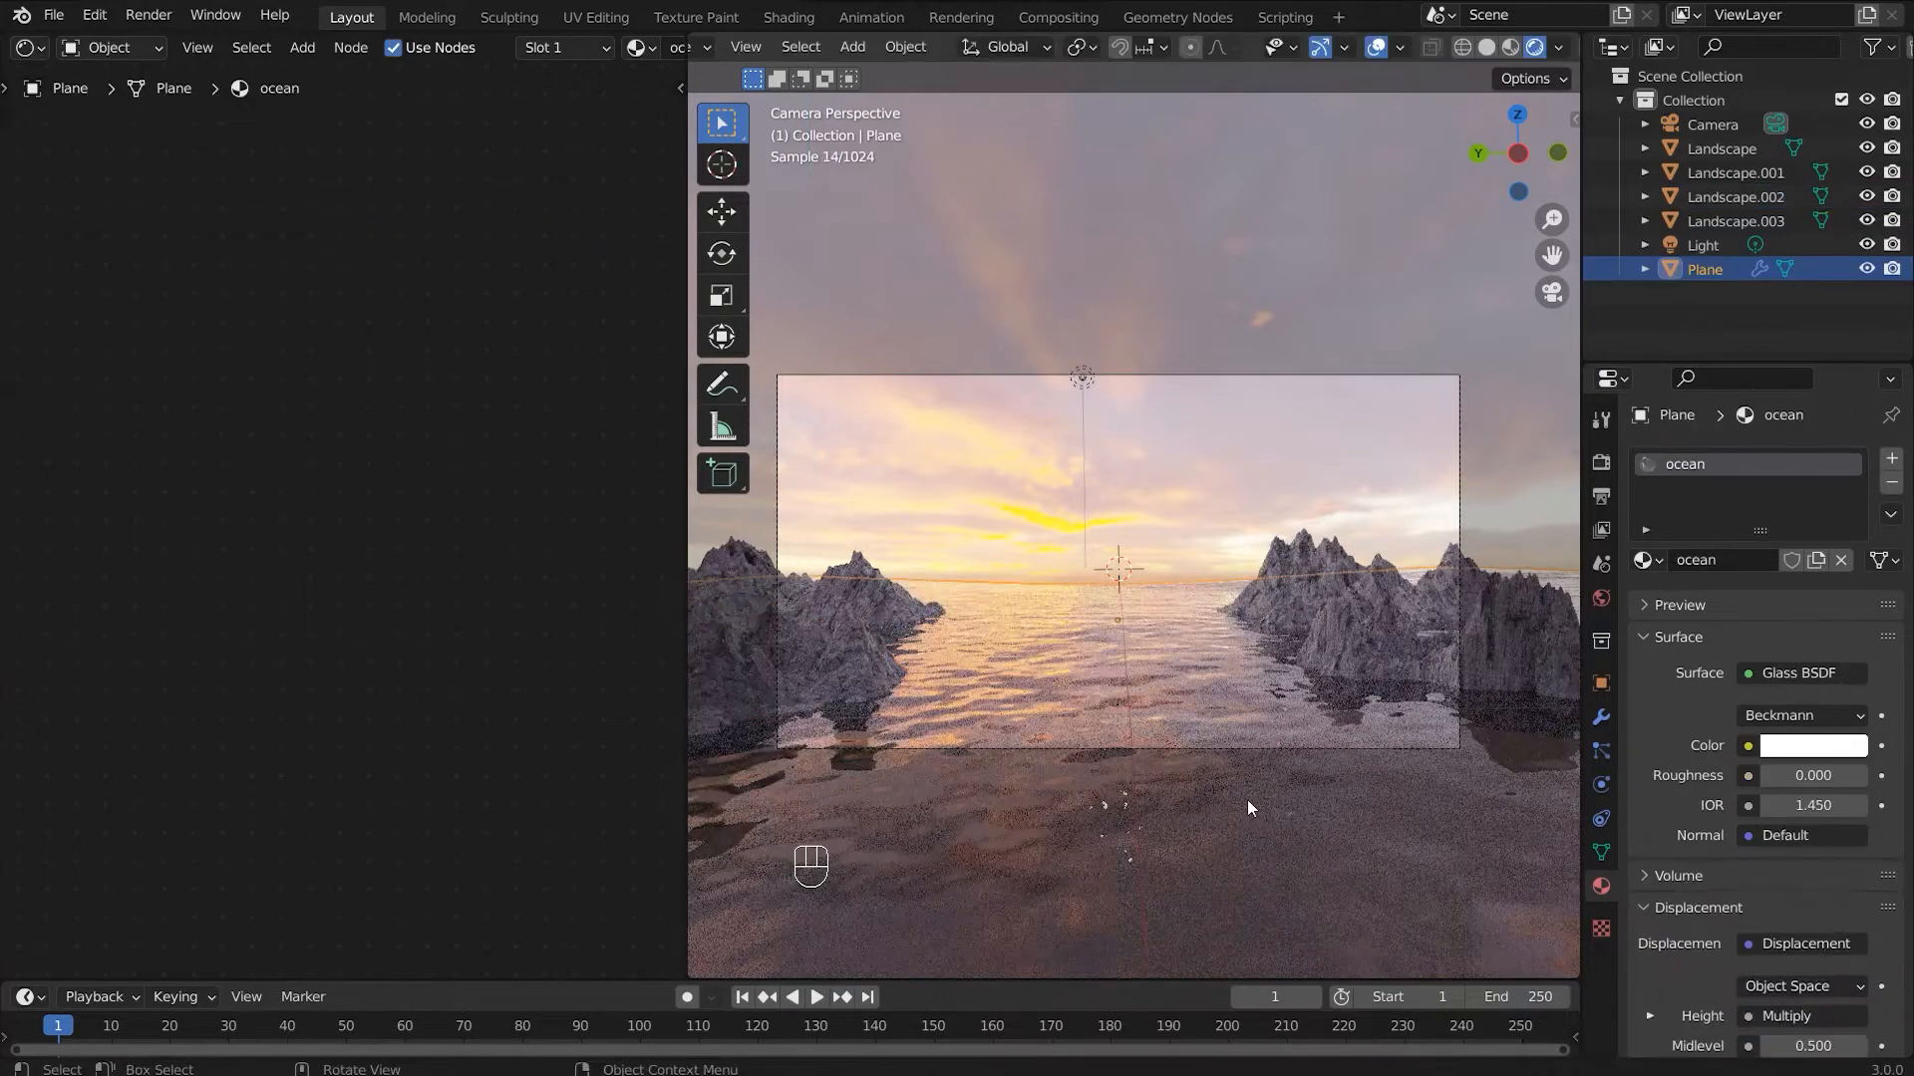
# Step: Move Landscape.003 about -1.15 m along the global X axis, towards the camera
pyautogui.click(1424, 684)
pyautogui.press('g')
pyautogui.press('x')
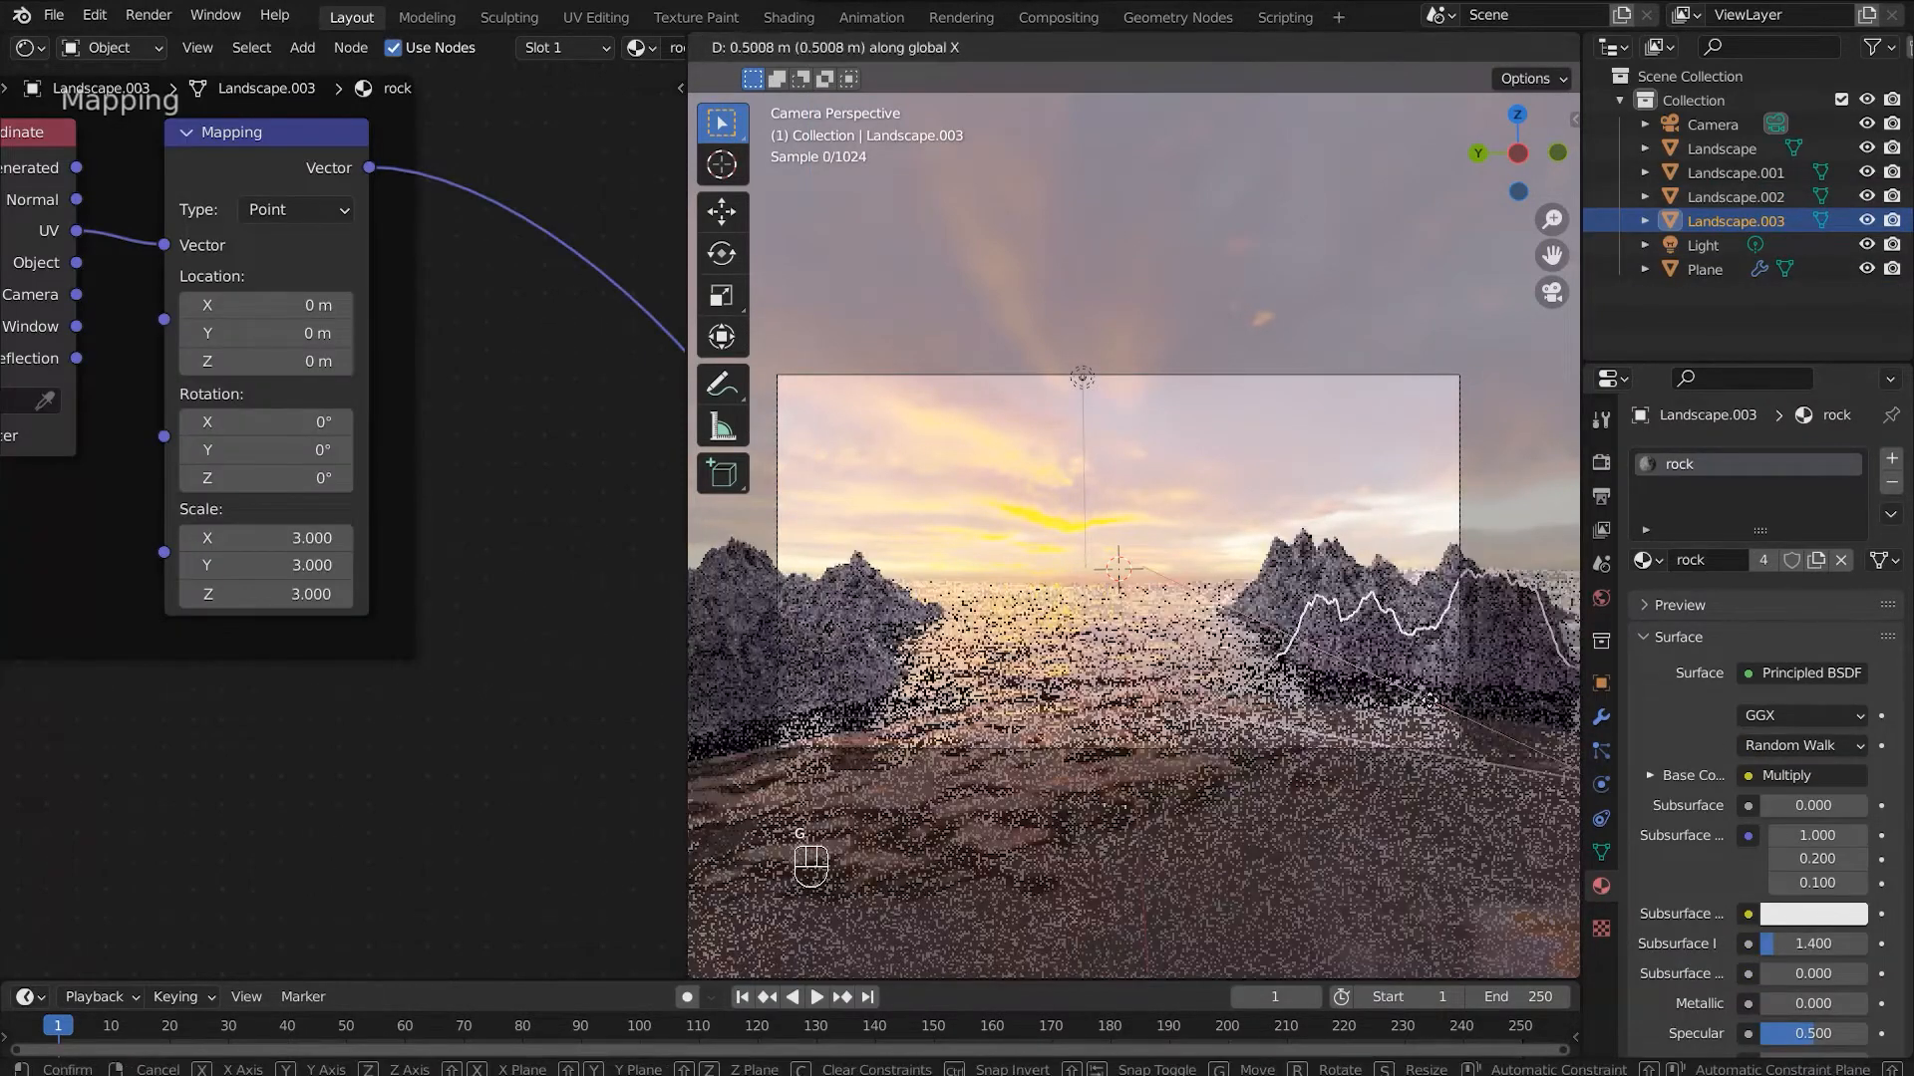
pyautogui.click(1498, 575)
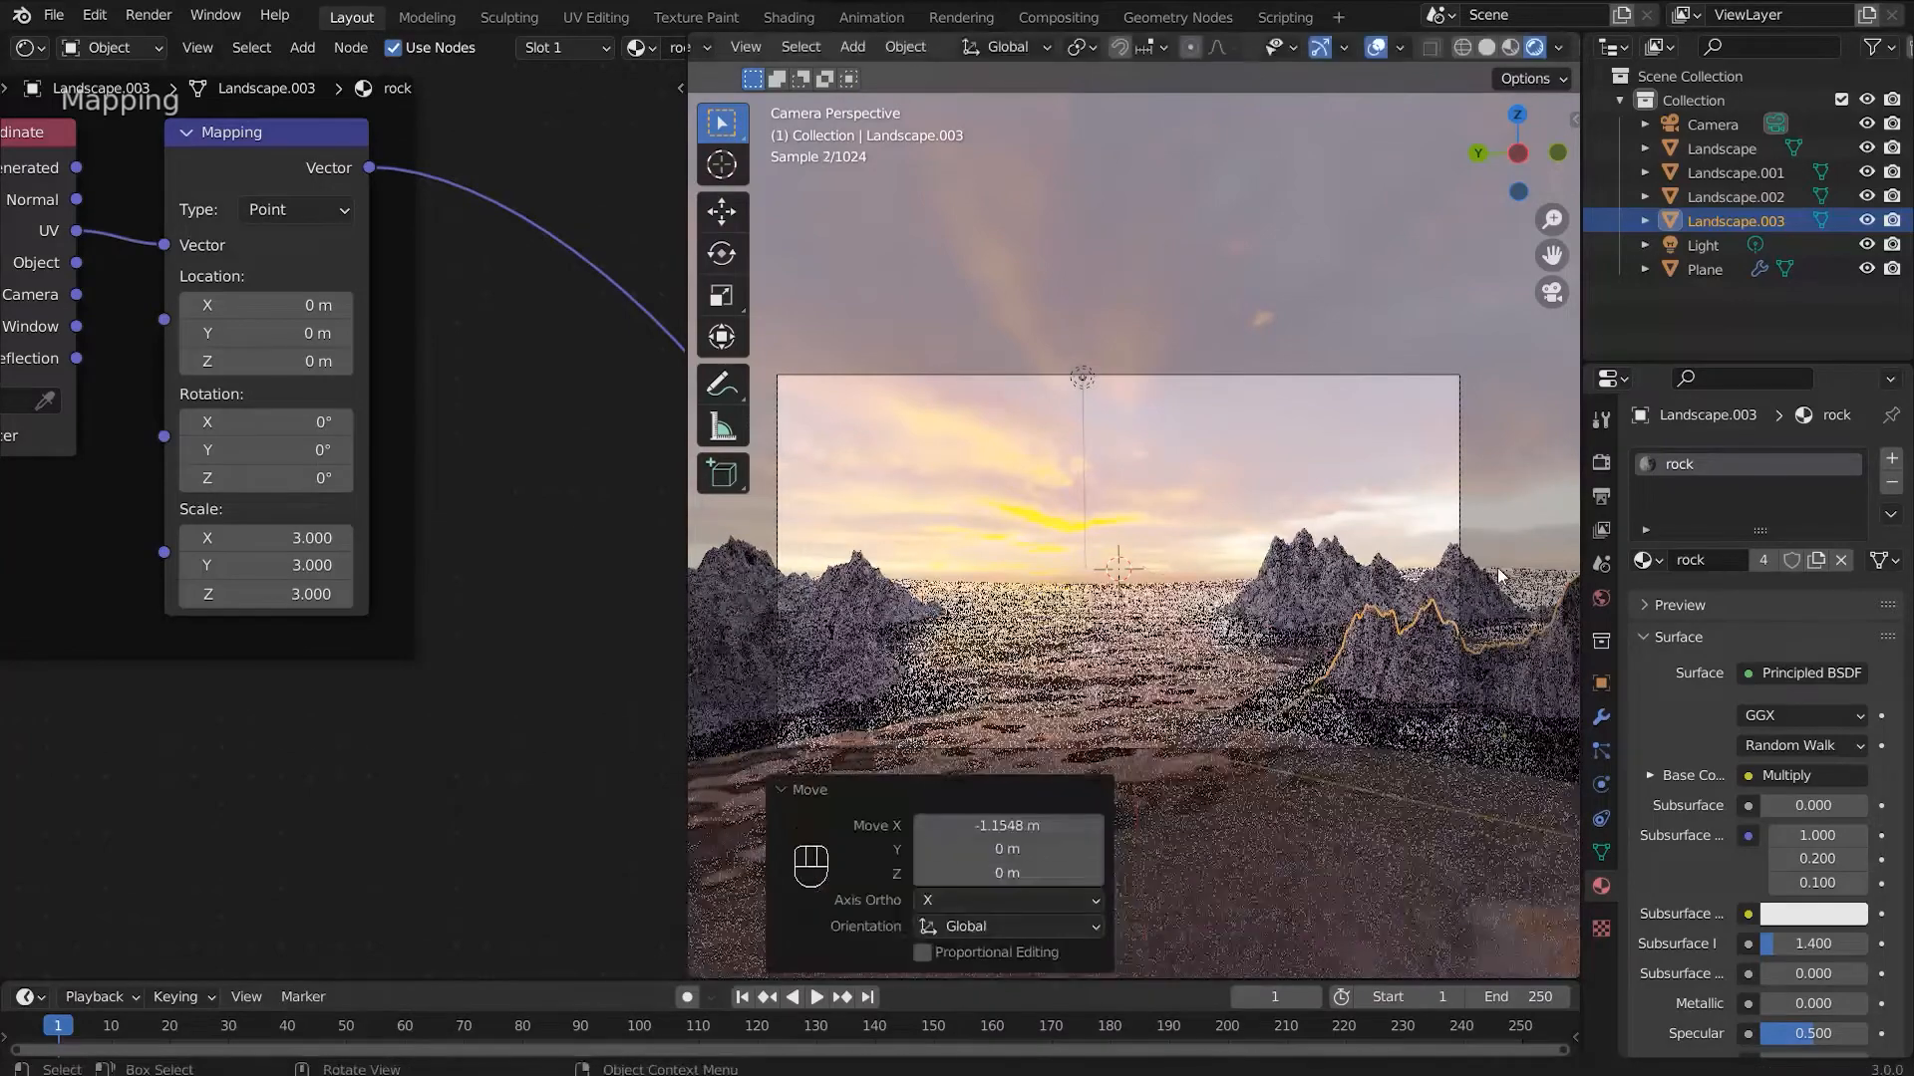
pyautogui.click(1521, 436)
pyautogui.scroll(2, 1319, 588)
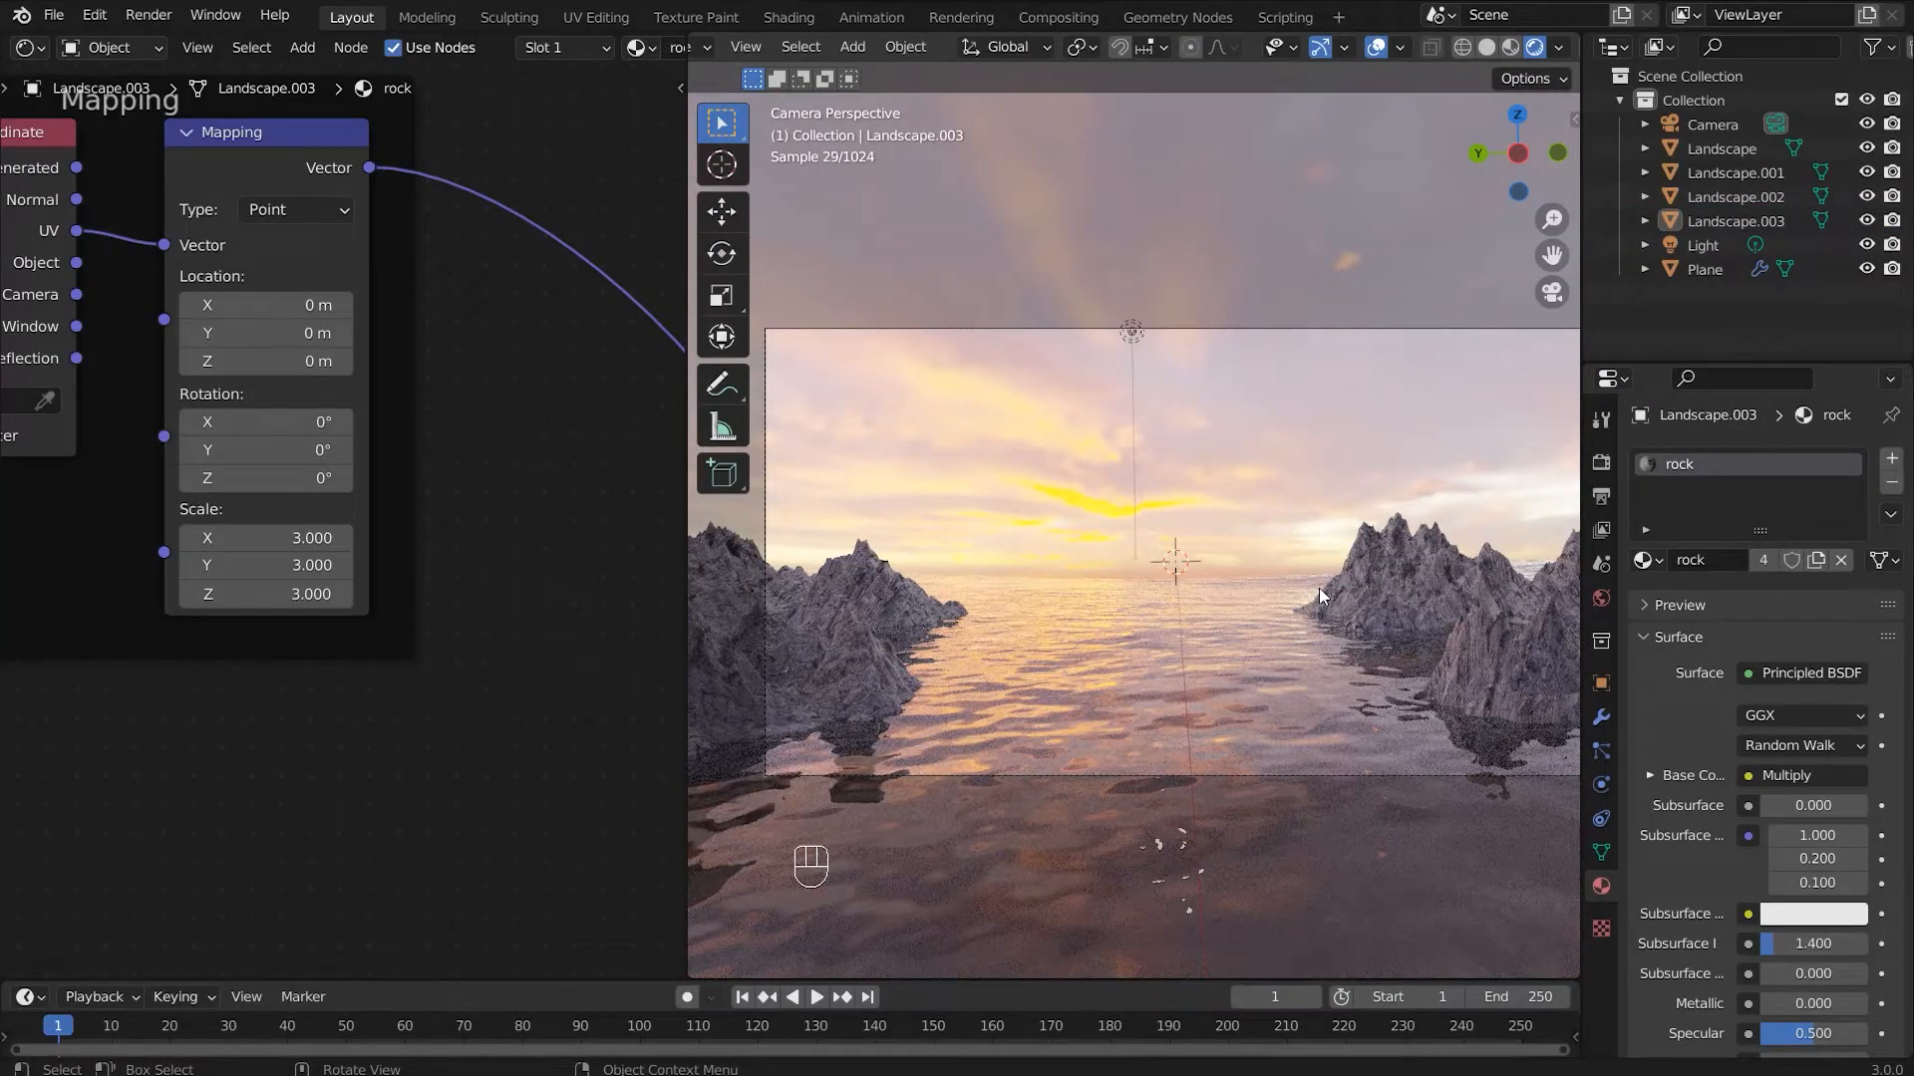
# Step: Enlarge the 3D viewport by narrowing the shader editor, and set the viewport to Solid shading
pyautogui.click(854, 608)
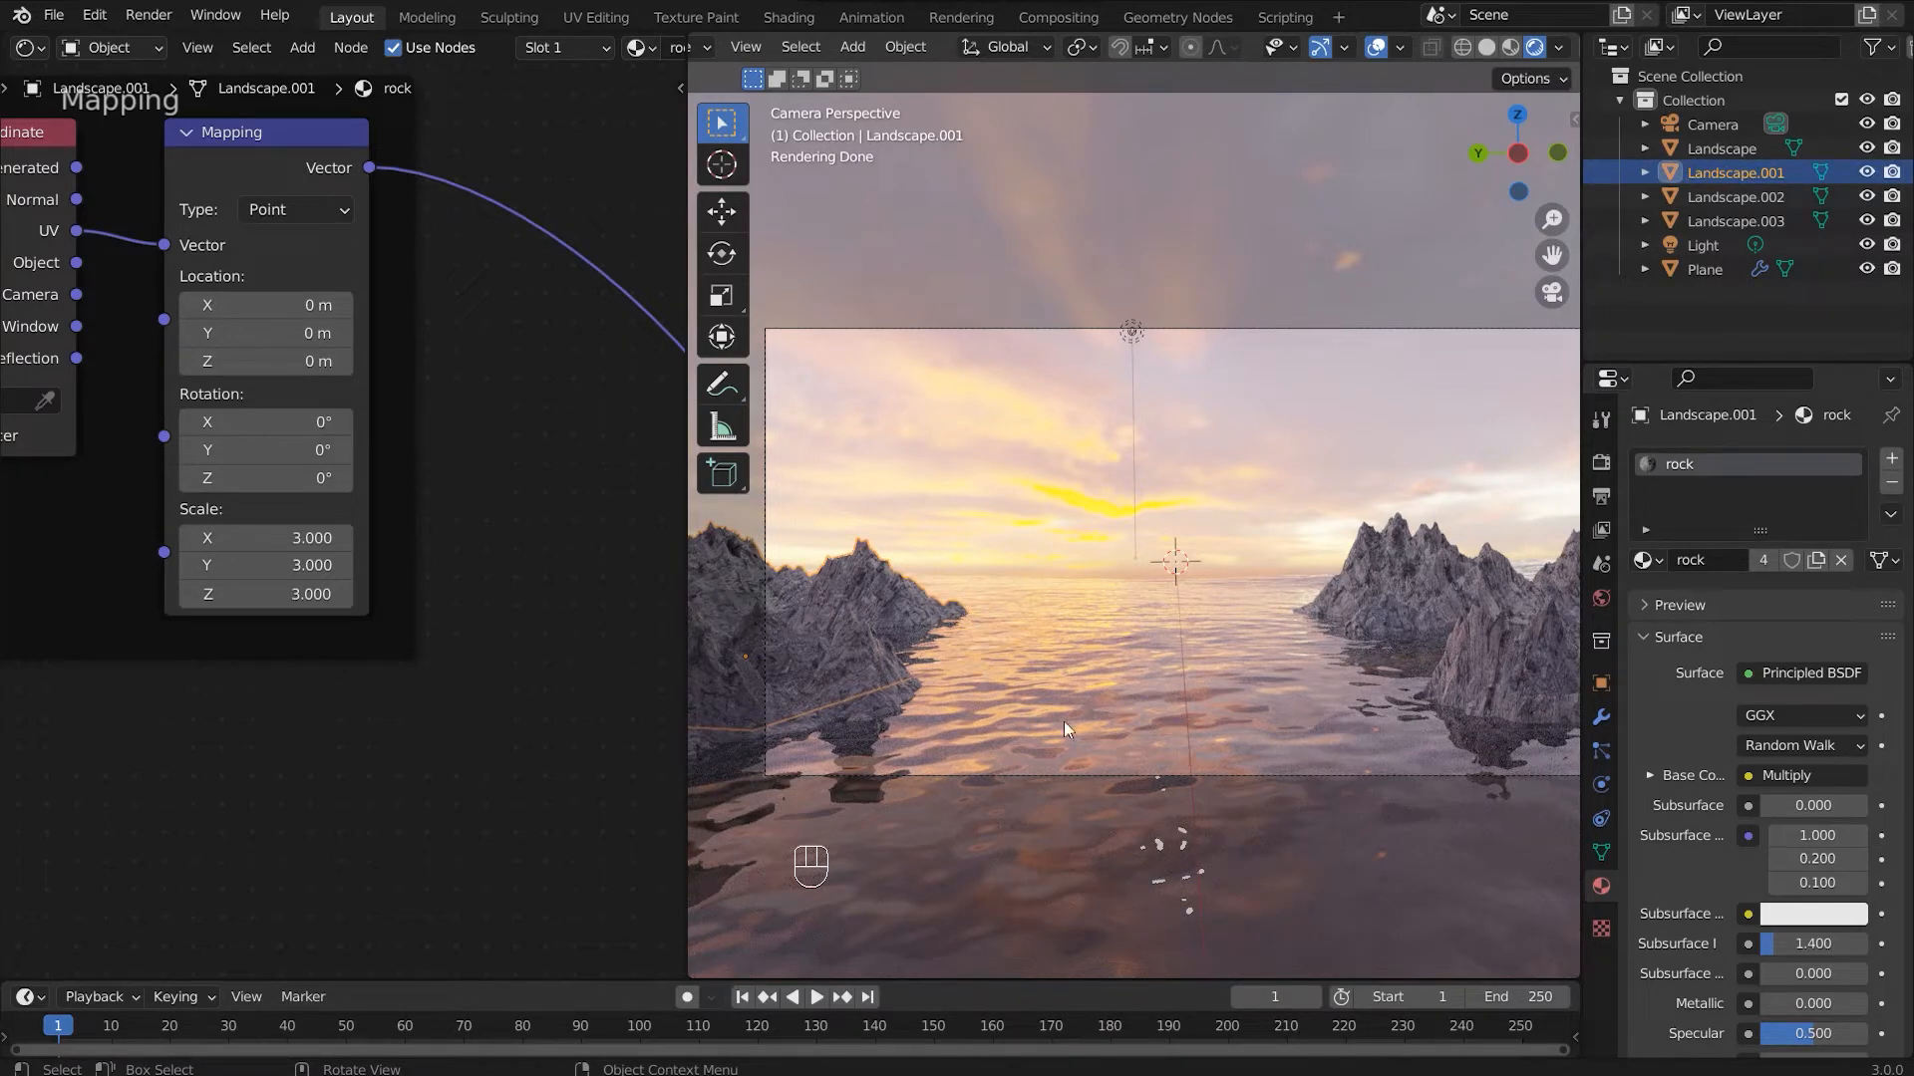
pyautogui.scroll(-1, 1149, 656)
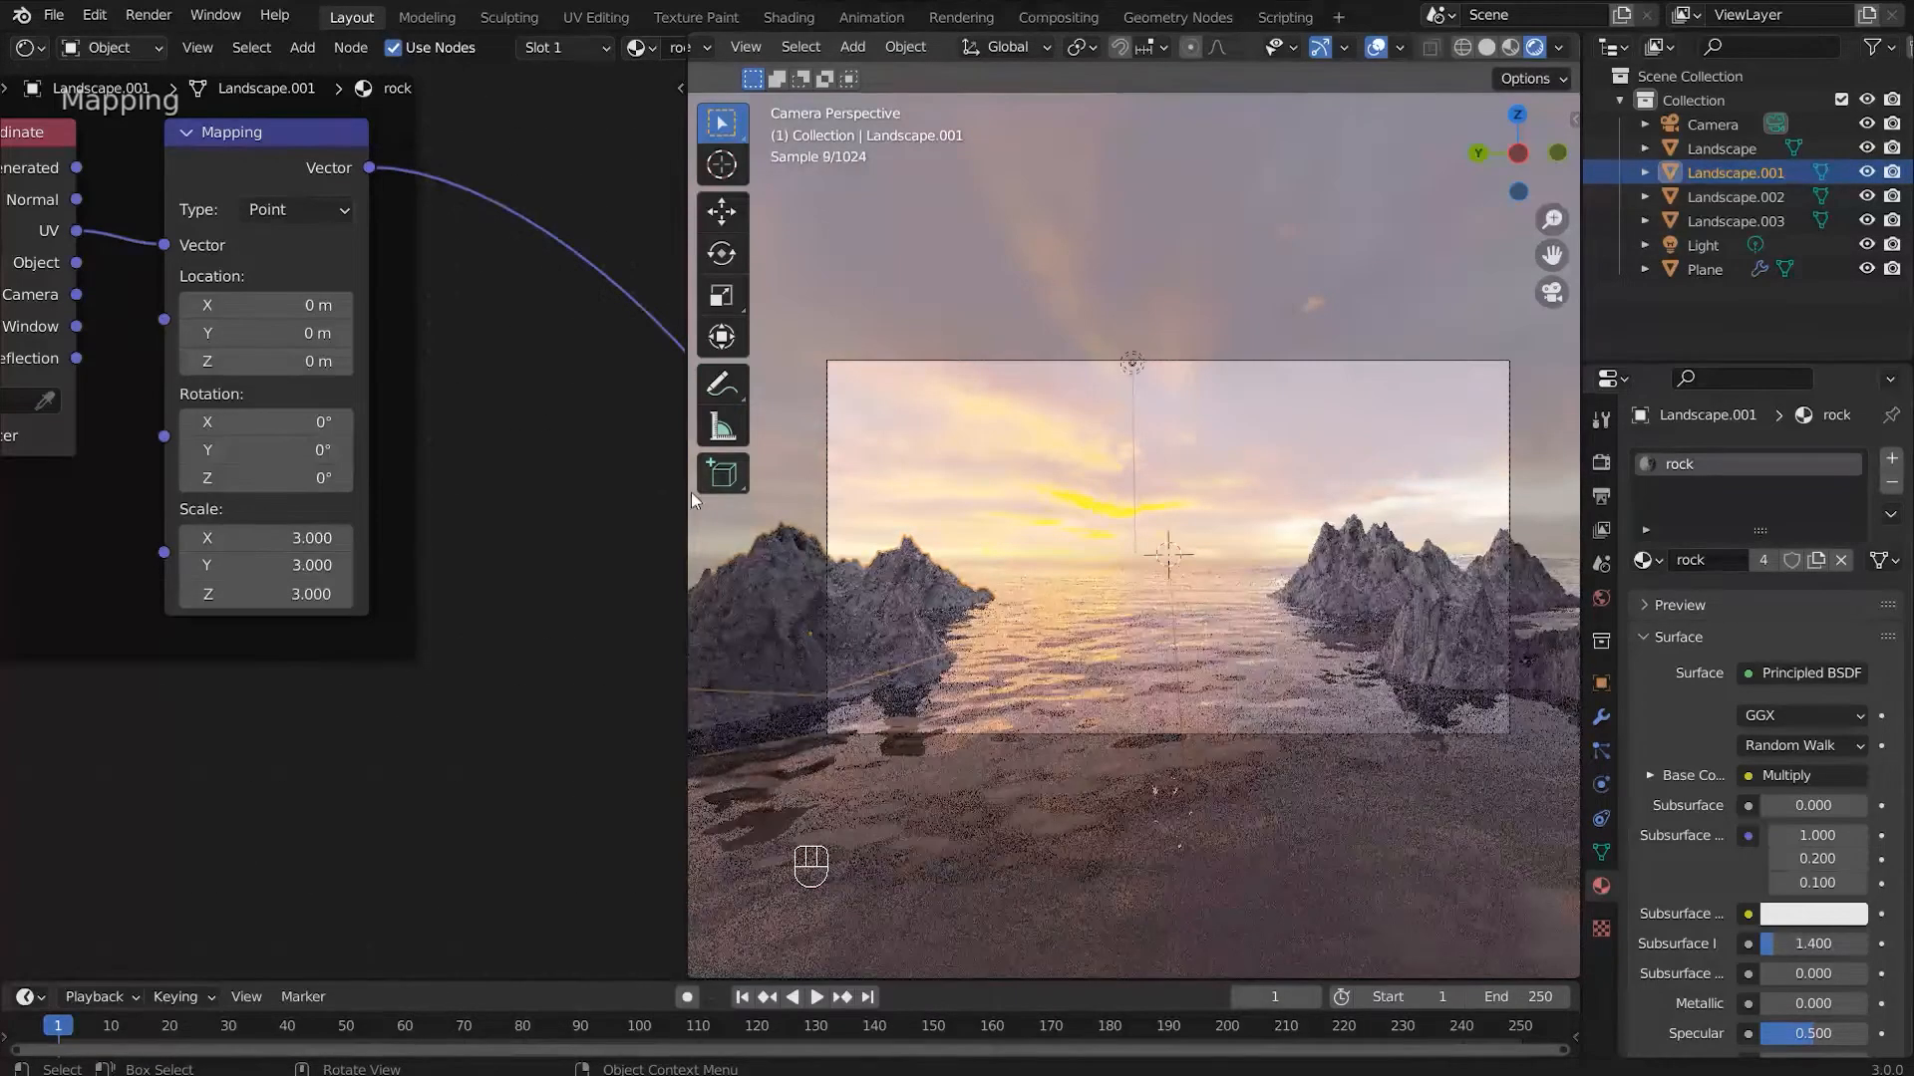
pyautogui.moveTo(682, 492); pyautogui.dragTo(245, 492)
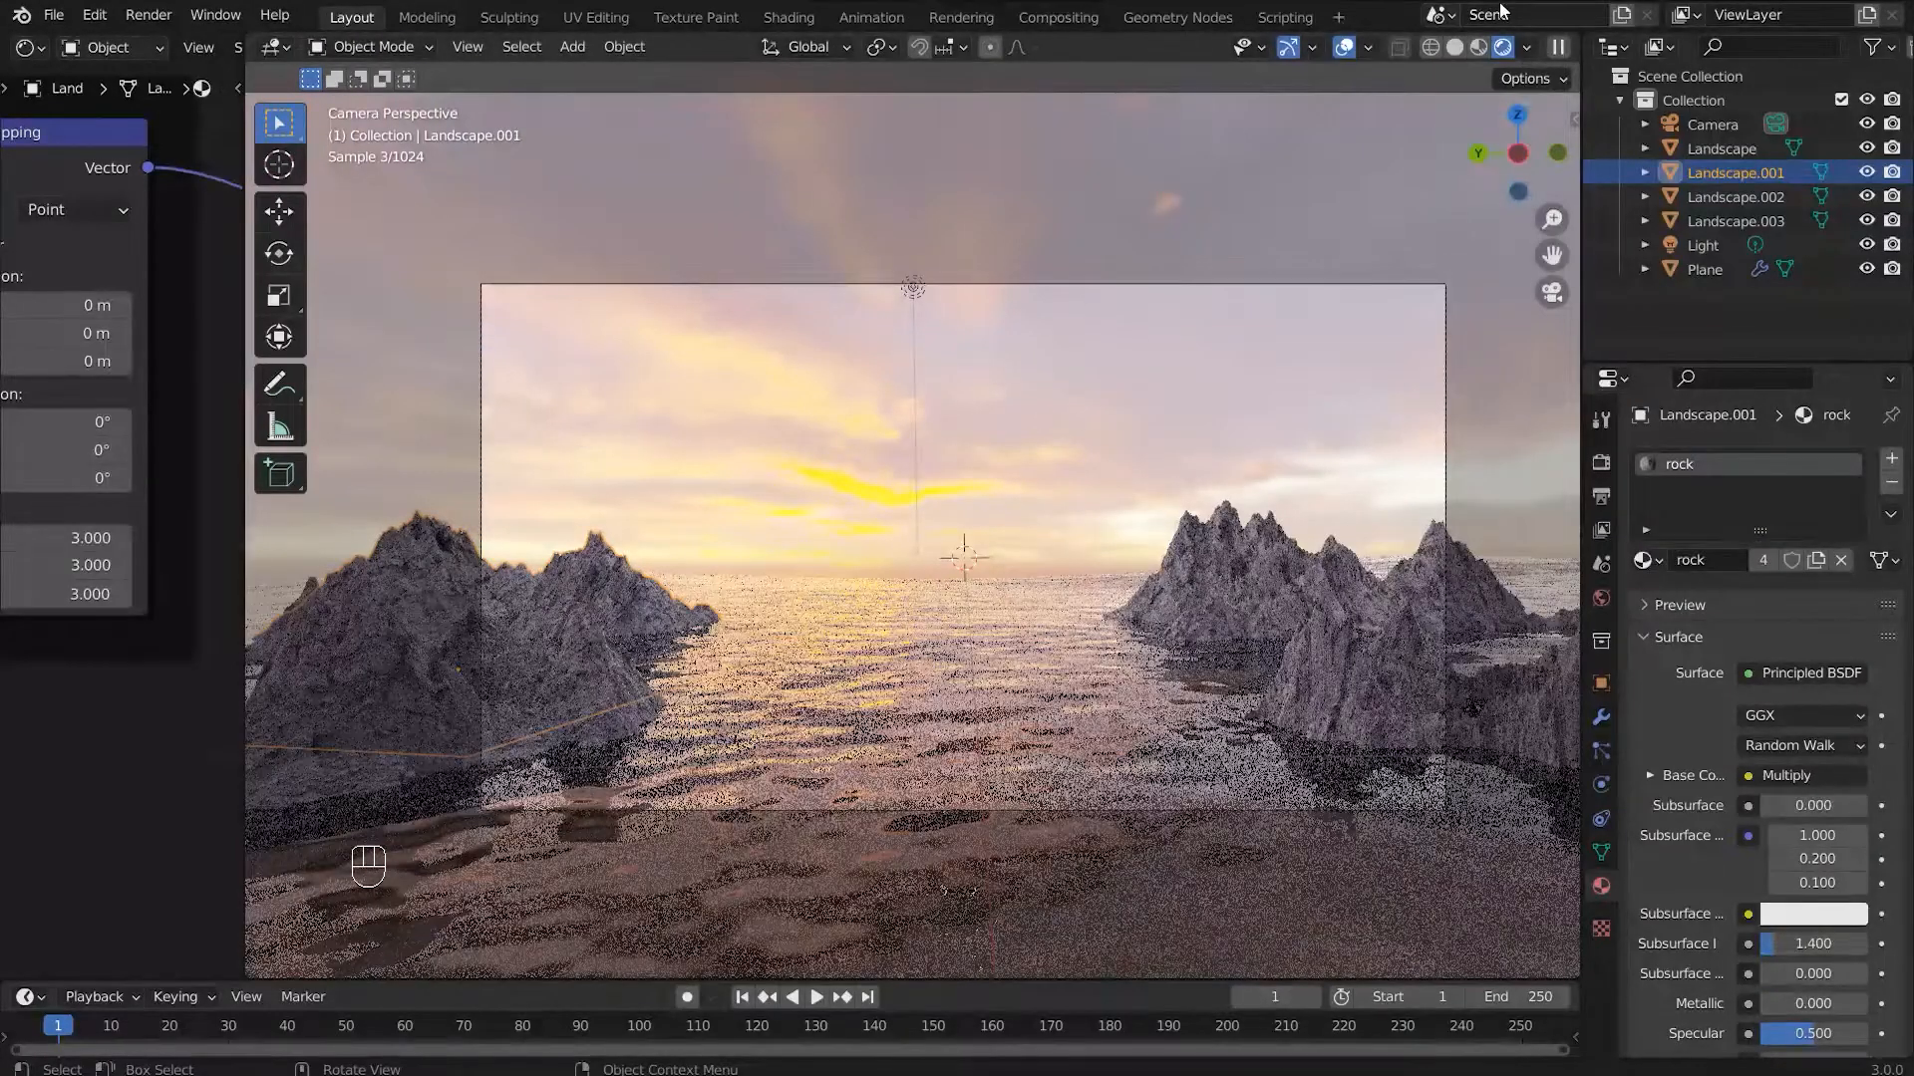
pyautogui.click(1452, 49)
# Step: Add a mesh plane and move it about -11.8 m along the global X axis to the camera
pyautogui.scroll(-2, 1169, 466)
pyautogui.moveTo(1170, 467)
pyautogui.mouseDown(button='middle')
pyautogui.moveTo(901, 596)
pyautogui.moveTo(1098, 540)
pyautogui.mouseUp(button='middle')
pyautogui.hotkey('shift', 'a')
pyautogui.moveTo(658, 505)
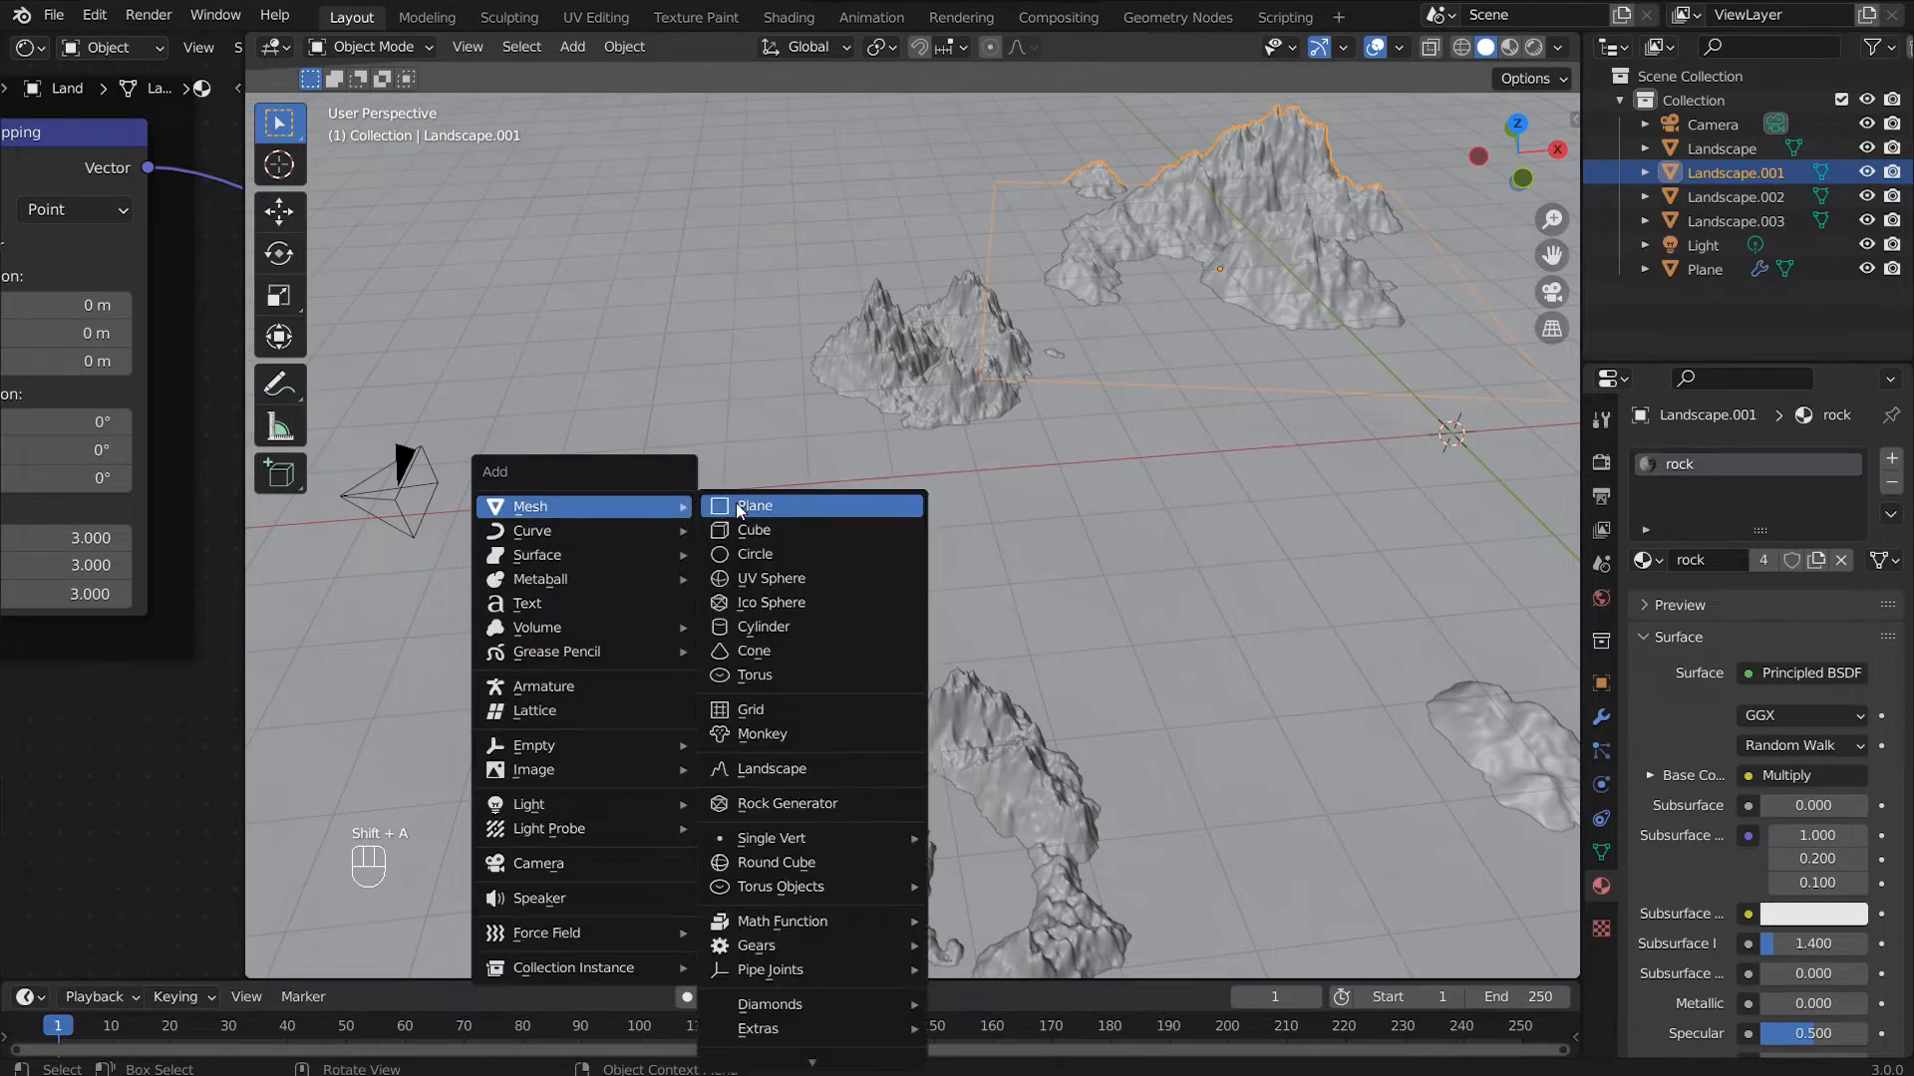
pyautogui.click(735, 502)
pyautogui.press('g')
pyautogui.press('x')
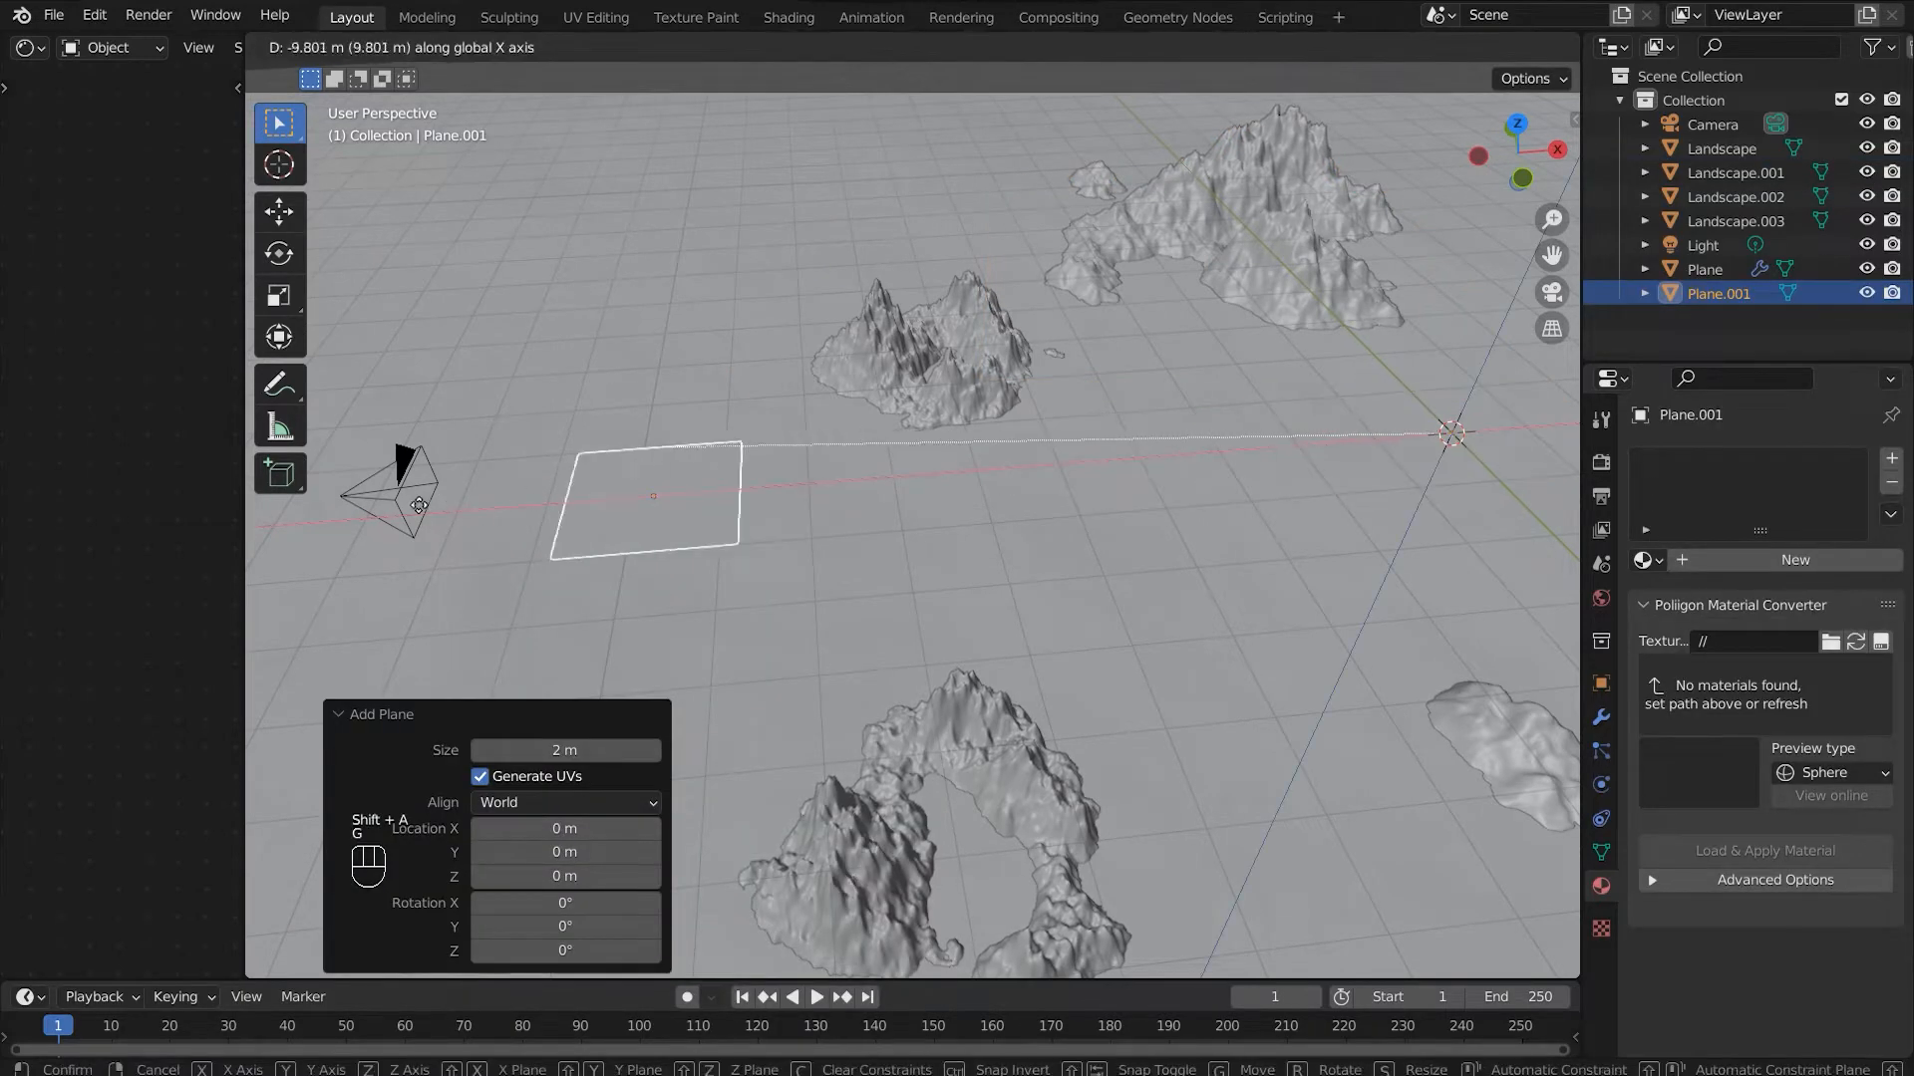
pyautogui.click(598, 549)
# Step: Scale the new plane by about 3.1 overall, about 0.73 along X and about 2.2 along Y
pyautogui.press('s')
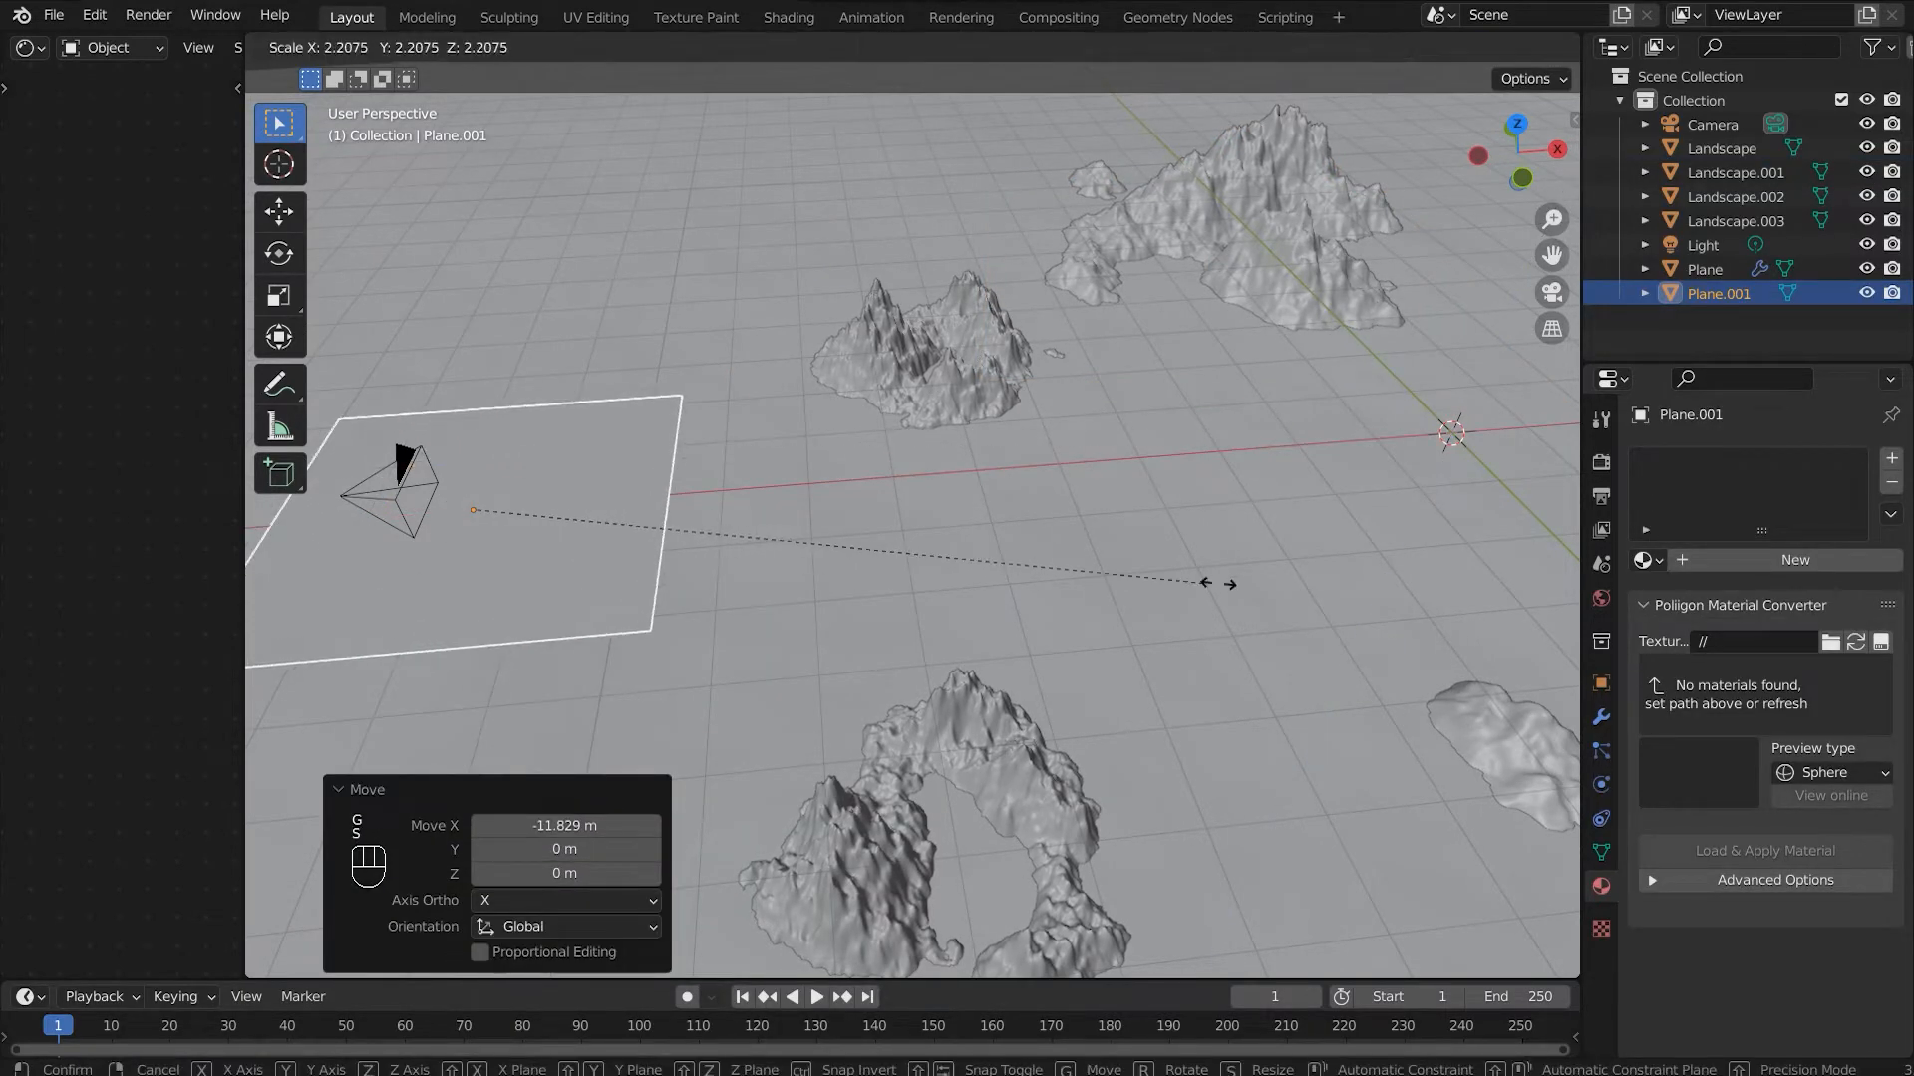
pyautogui.click(1504, 582)
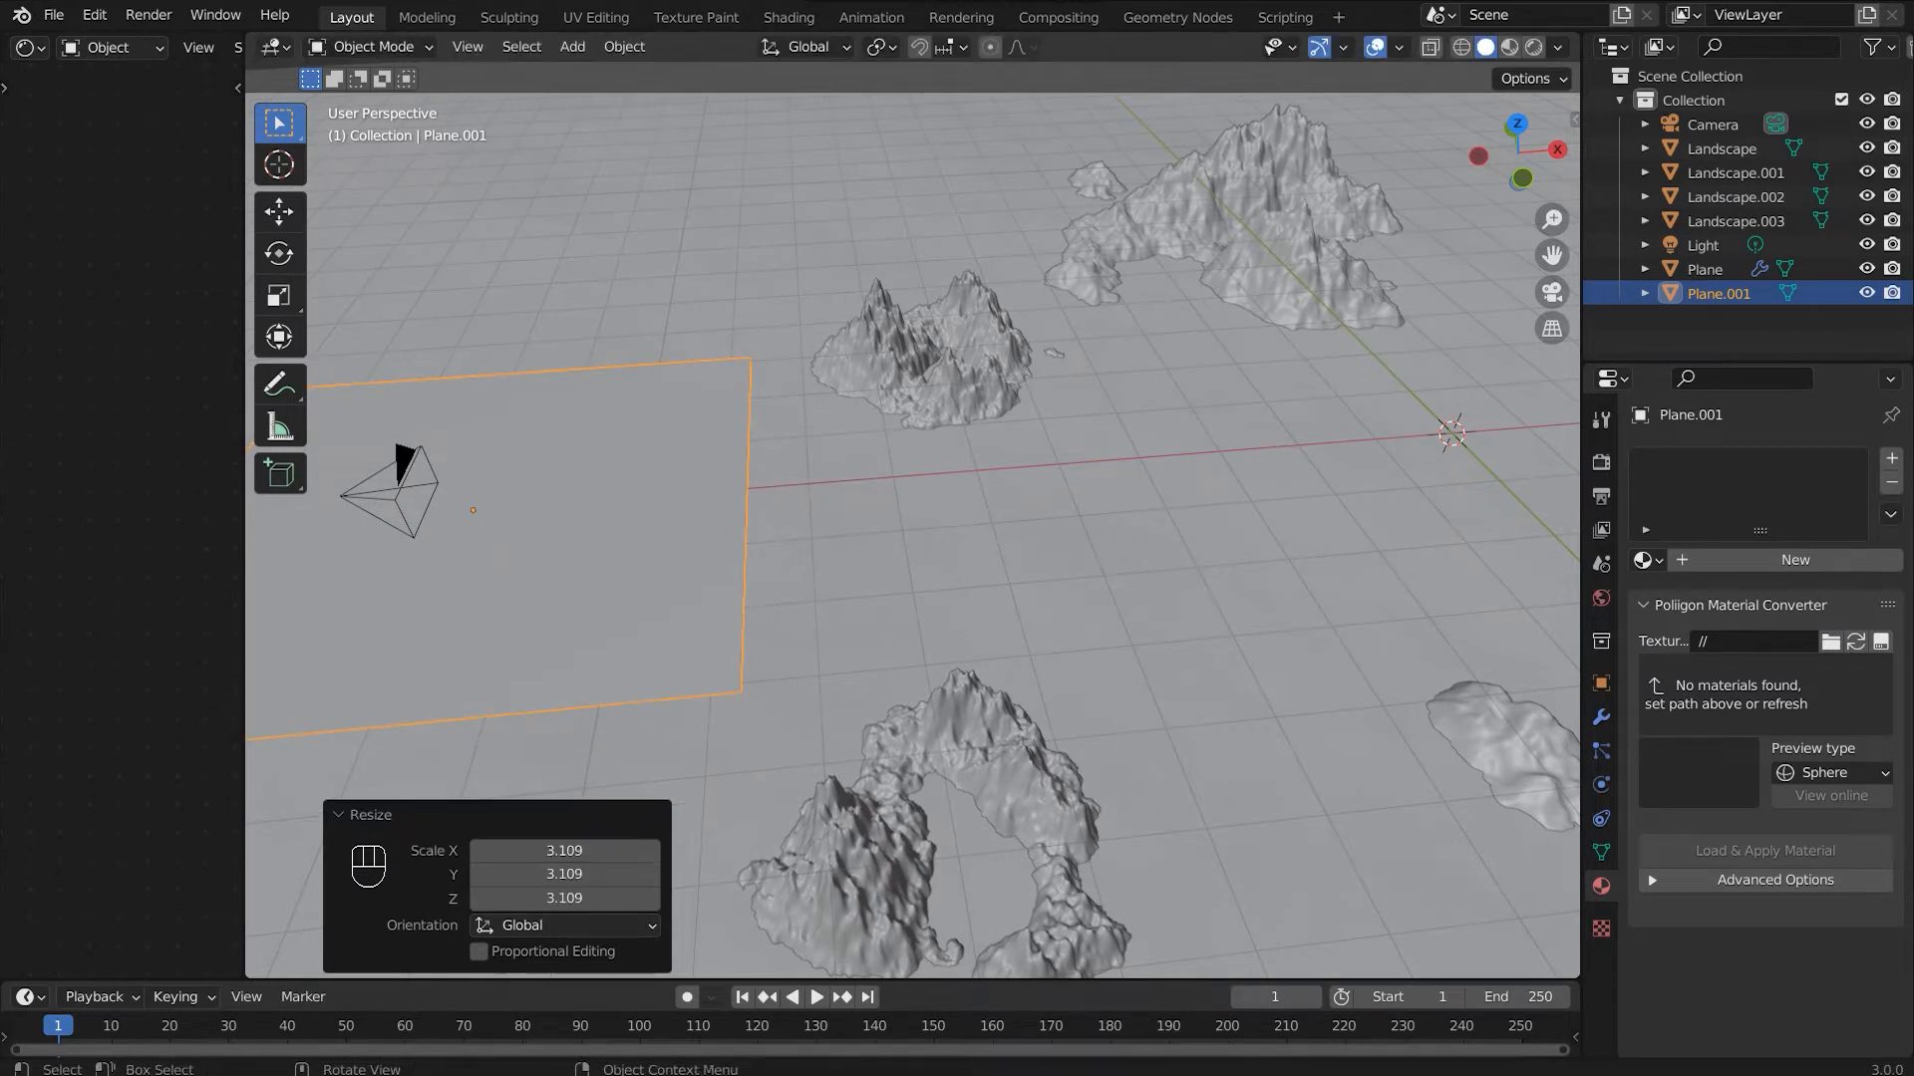
pyautogui.press('s')
pyautogui.press('x')
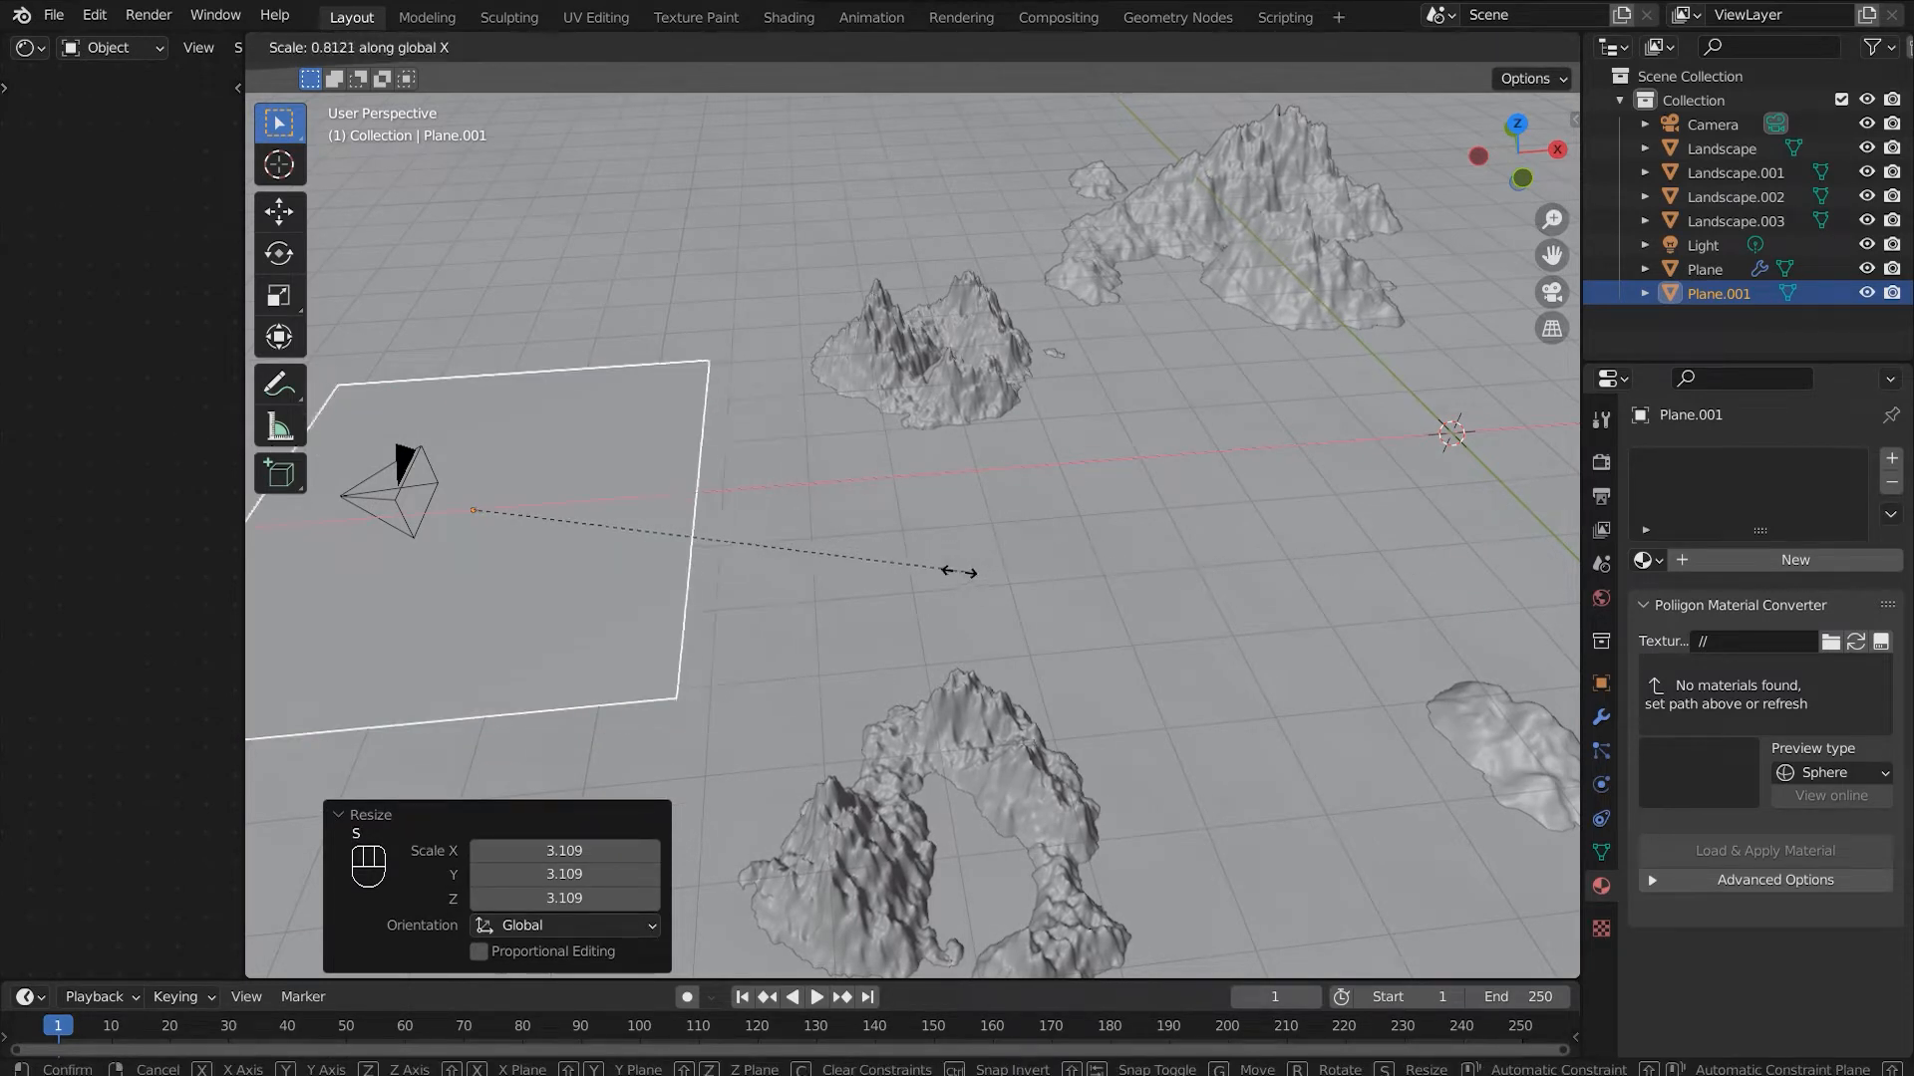
pyautogui.click(912, 574)
pyautogui.press('s')
pyautogui.press('y')
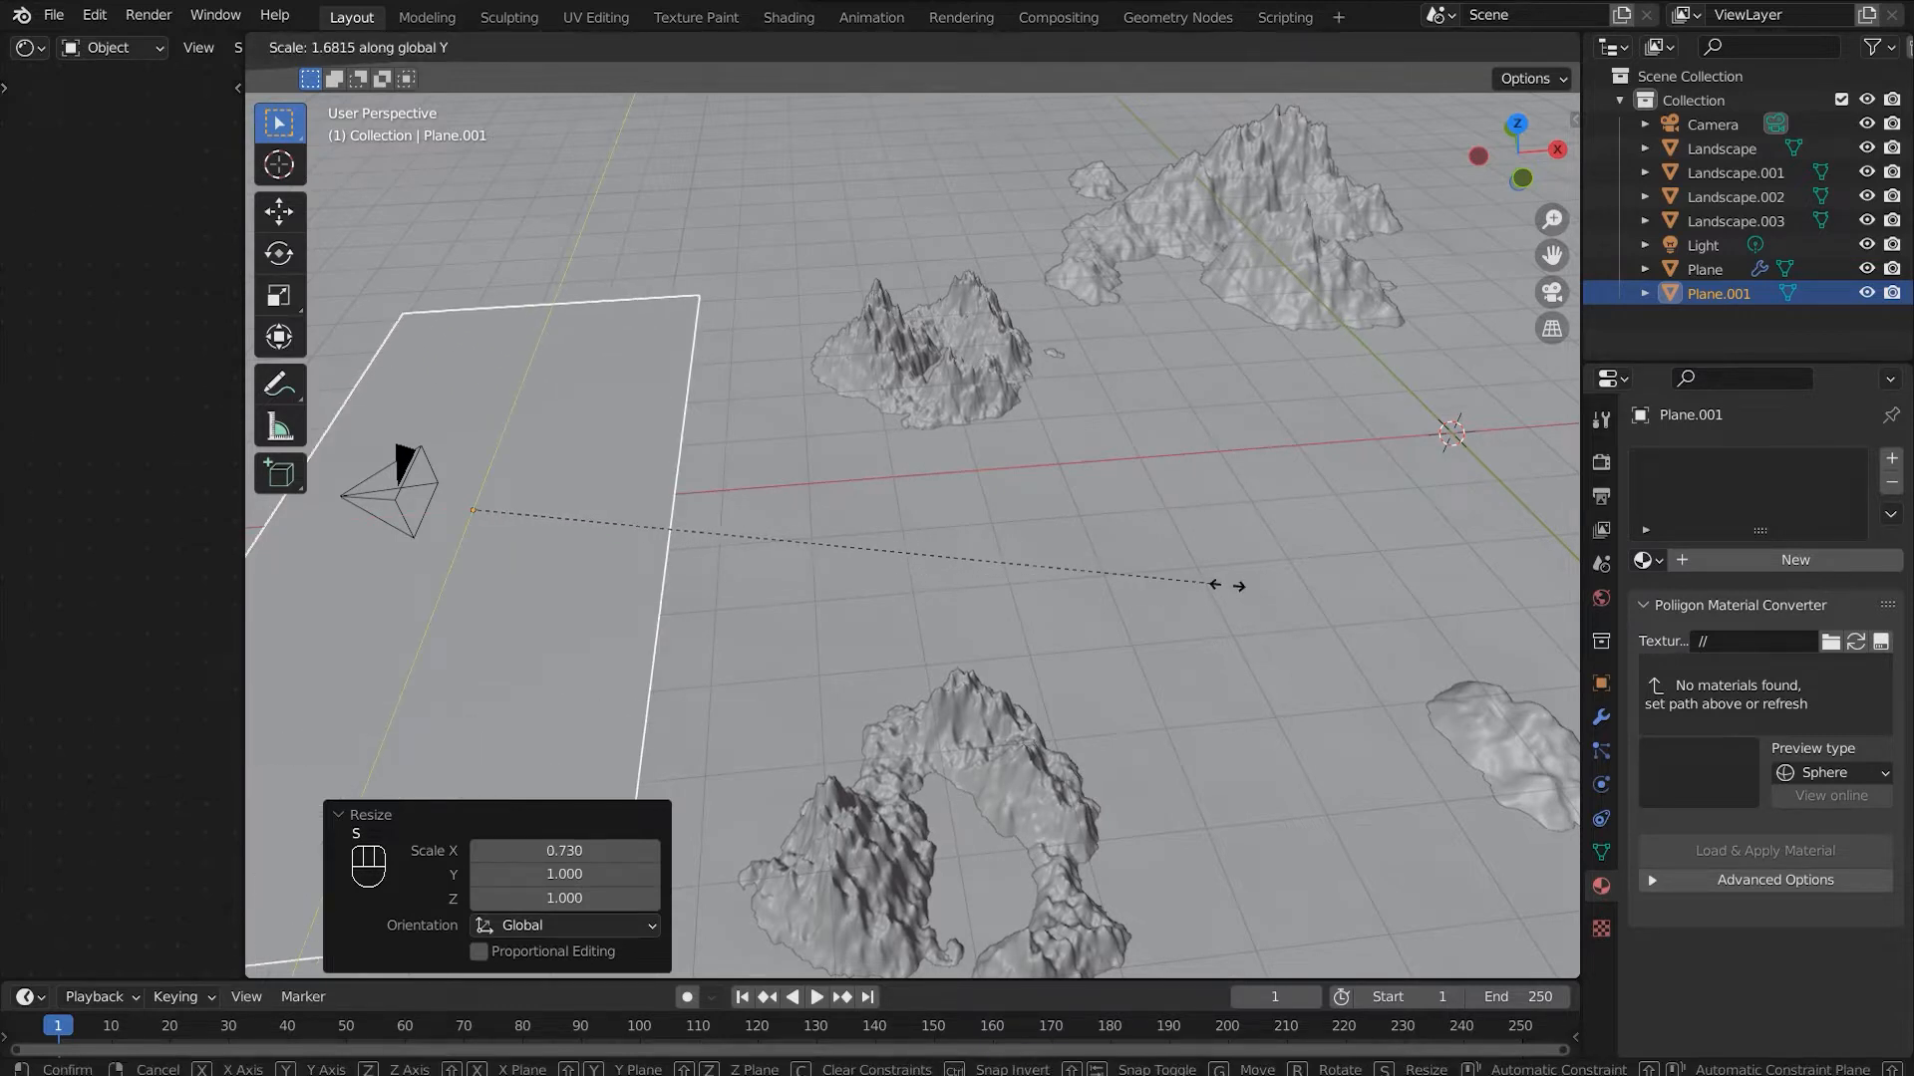
pyautogui.click(1450, 605)
# Step: Shift the new plane about 1.15 m along X and lower it about 1.1 m along Z to fit the camera view
pyautogui.press('g')
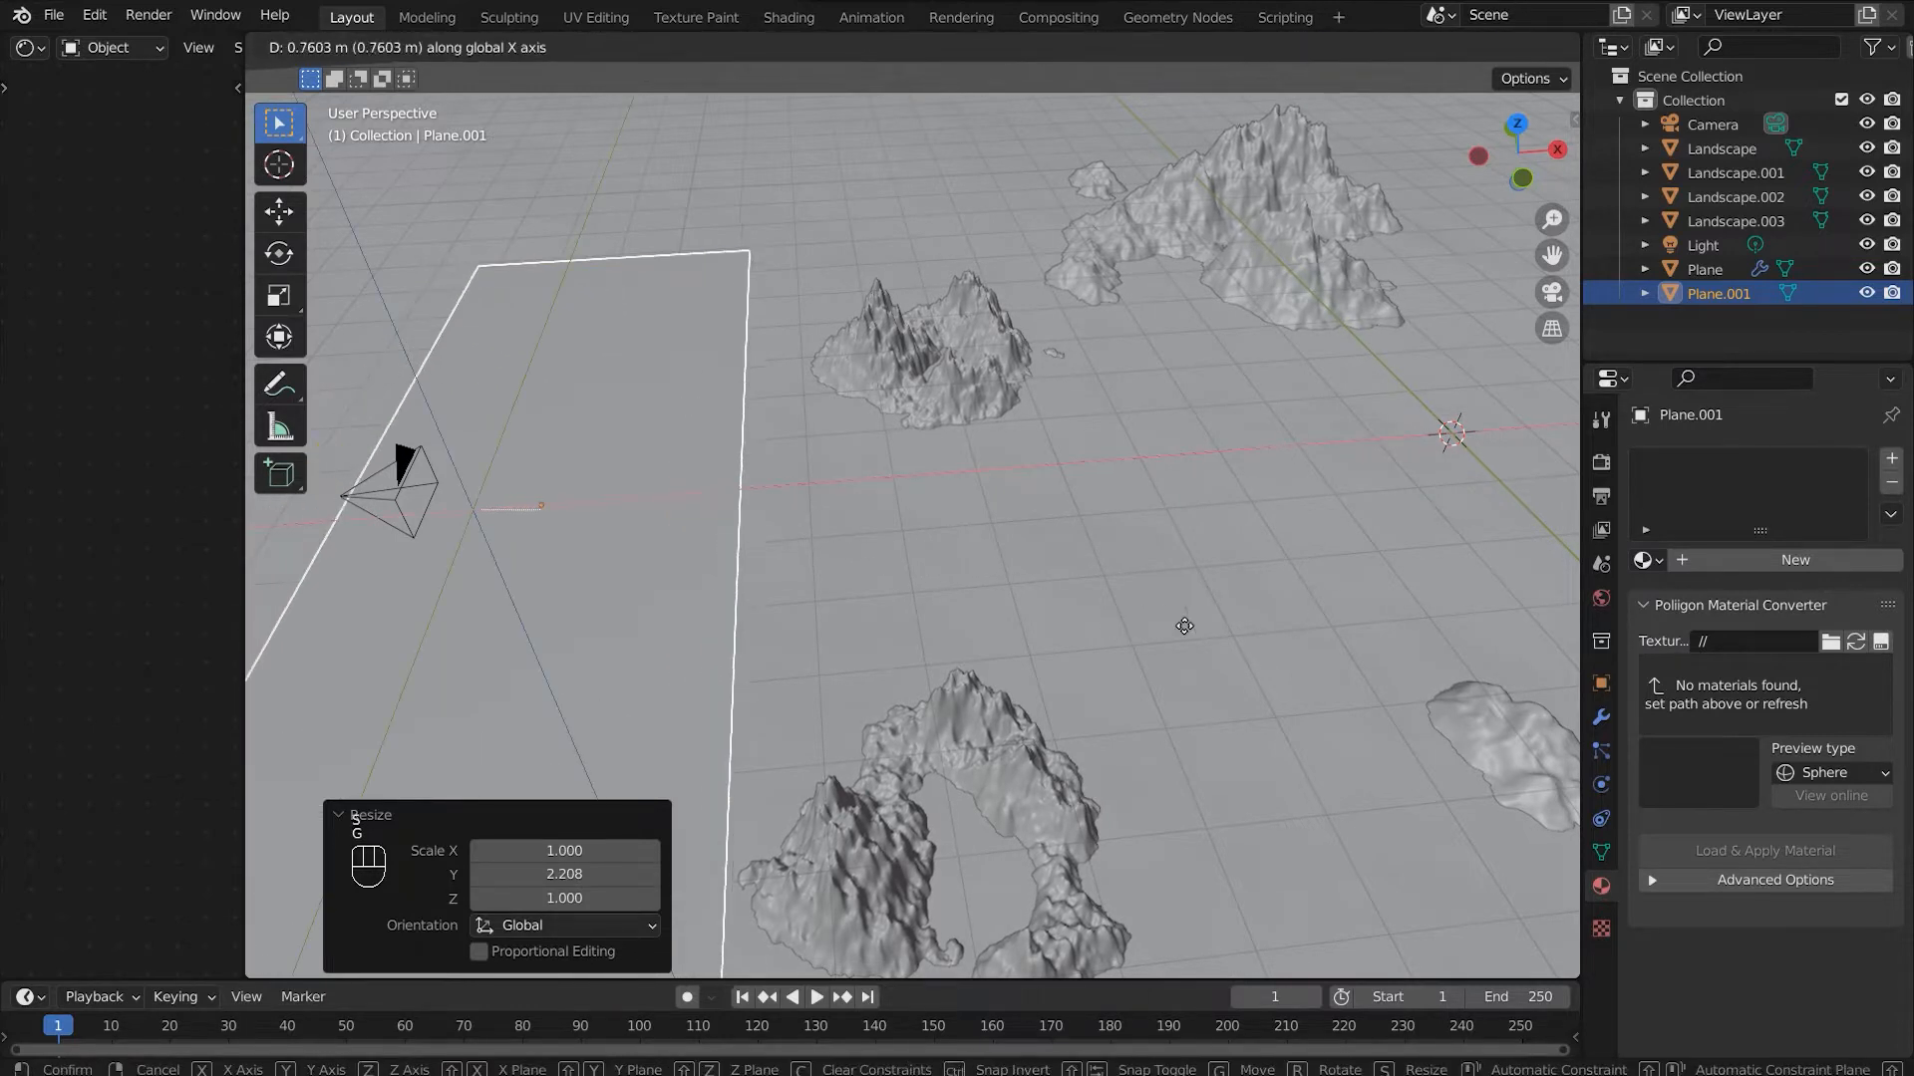
pyautogui.click(1218, 633)
pyautogui.press('KP_0')
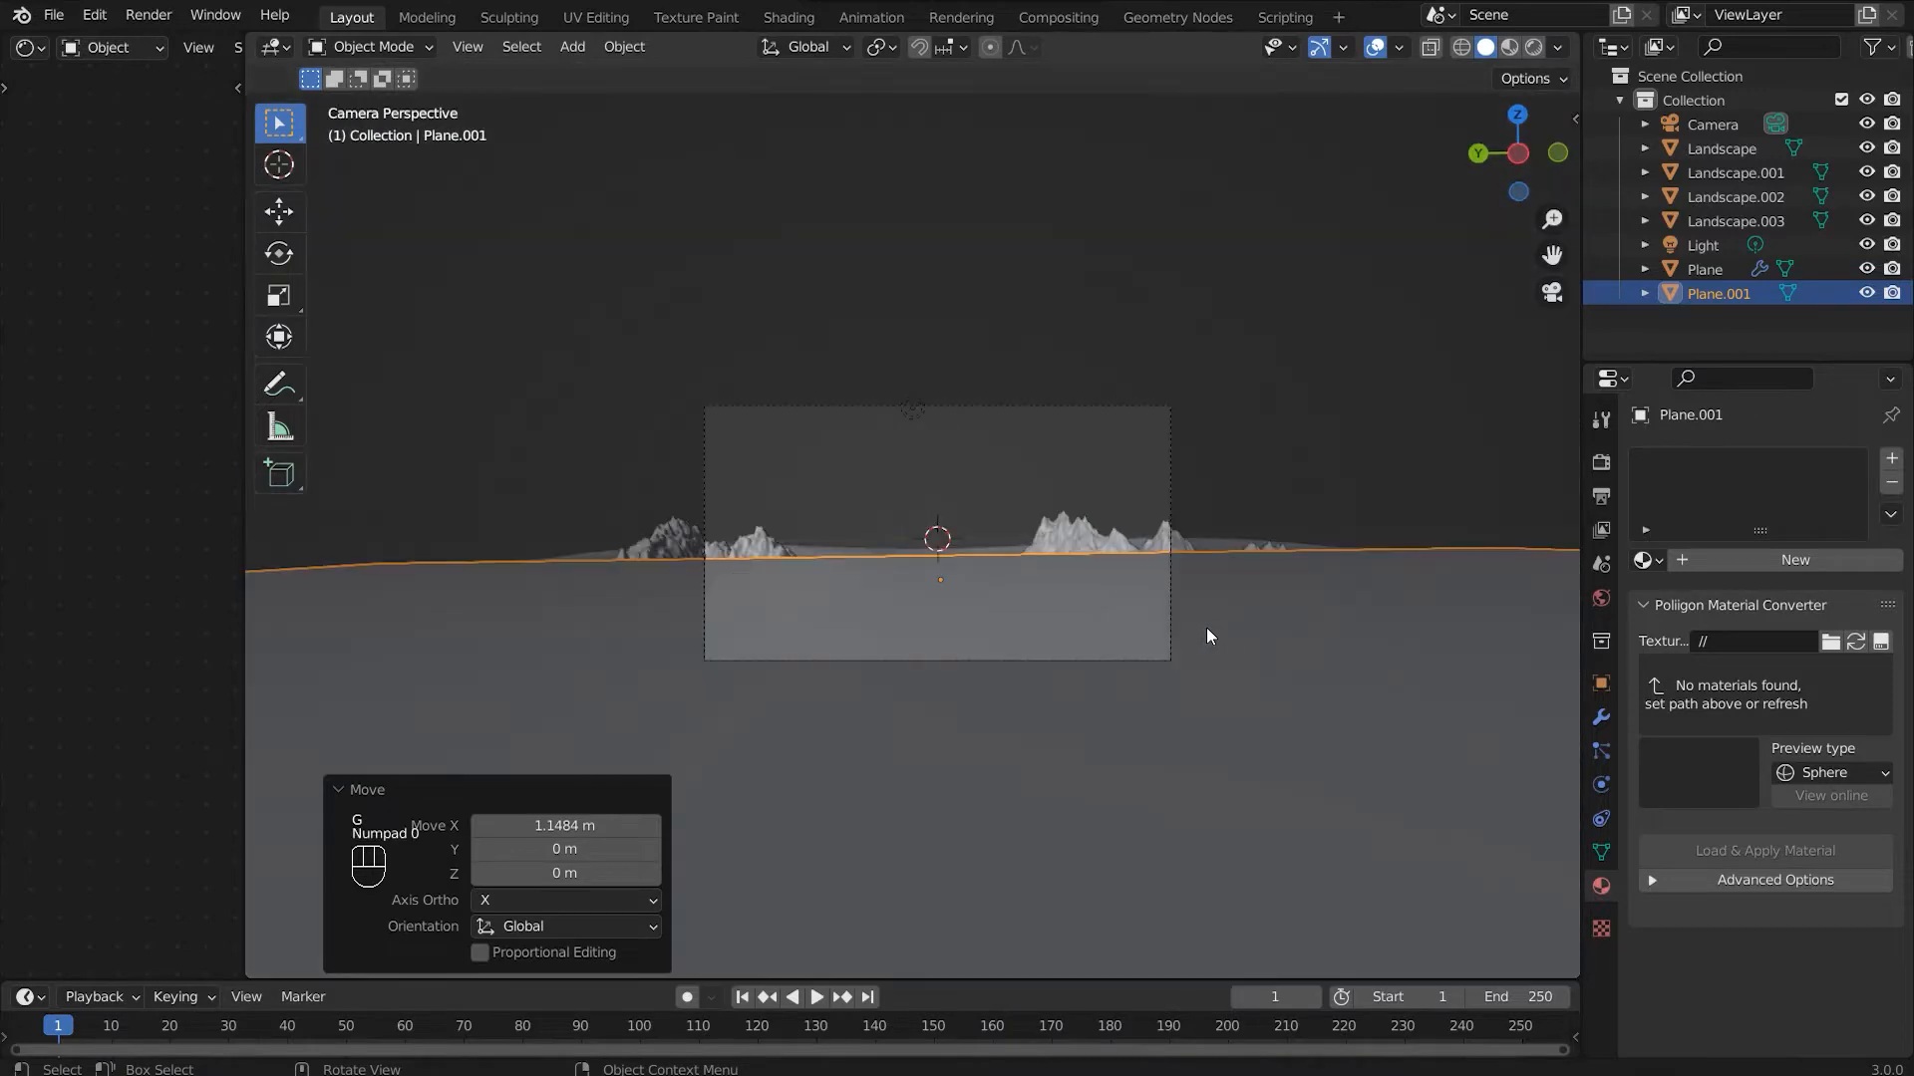
pyautogui.moveTo(1209, 633); pyautogui.dragTo(687, 613, button='middle')
pyautogui.press('g')
pyautogui.press('z')
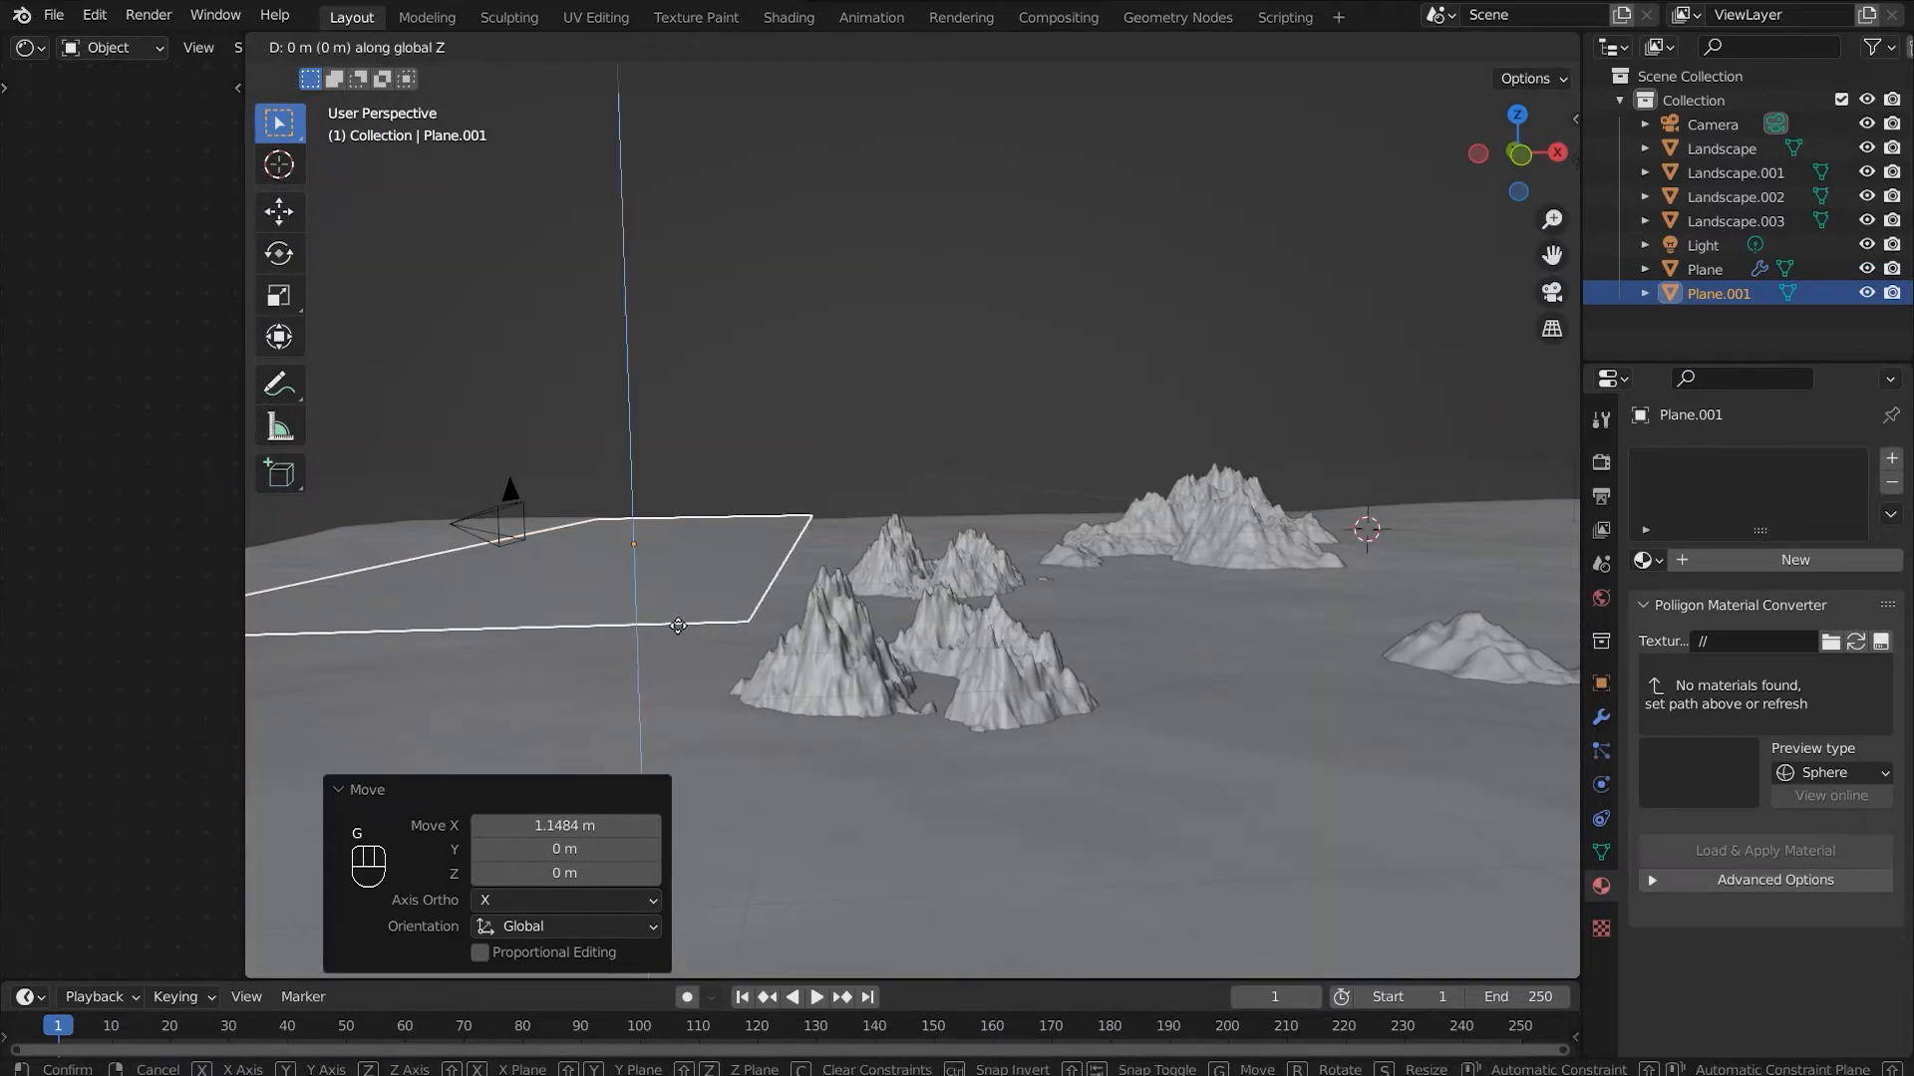
pyautogui.click(669, 683)
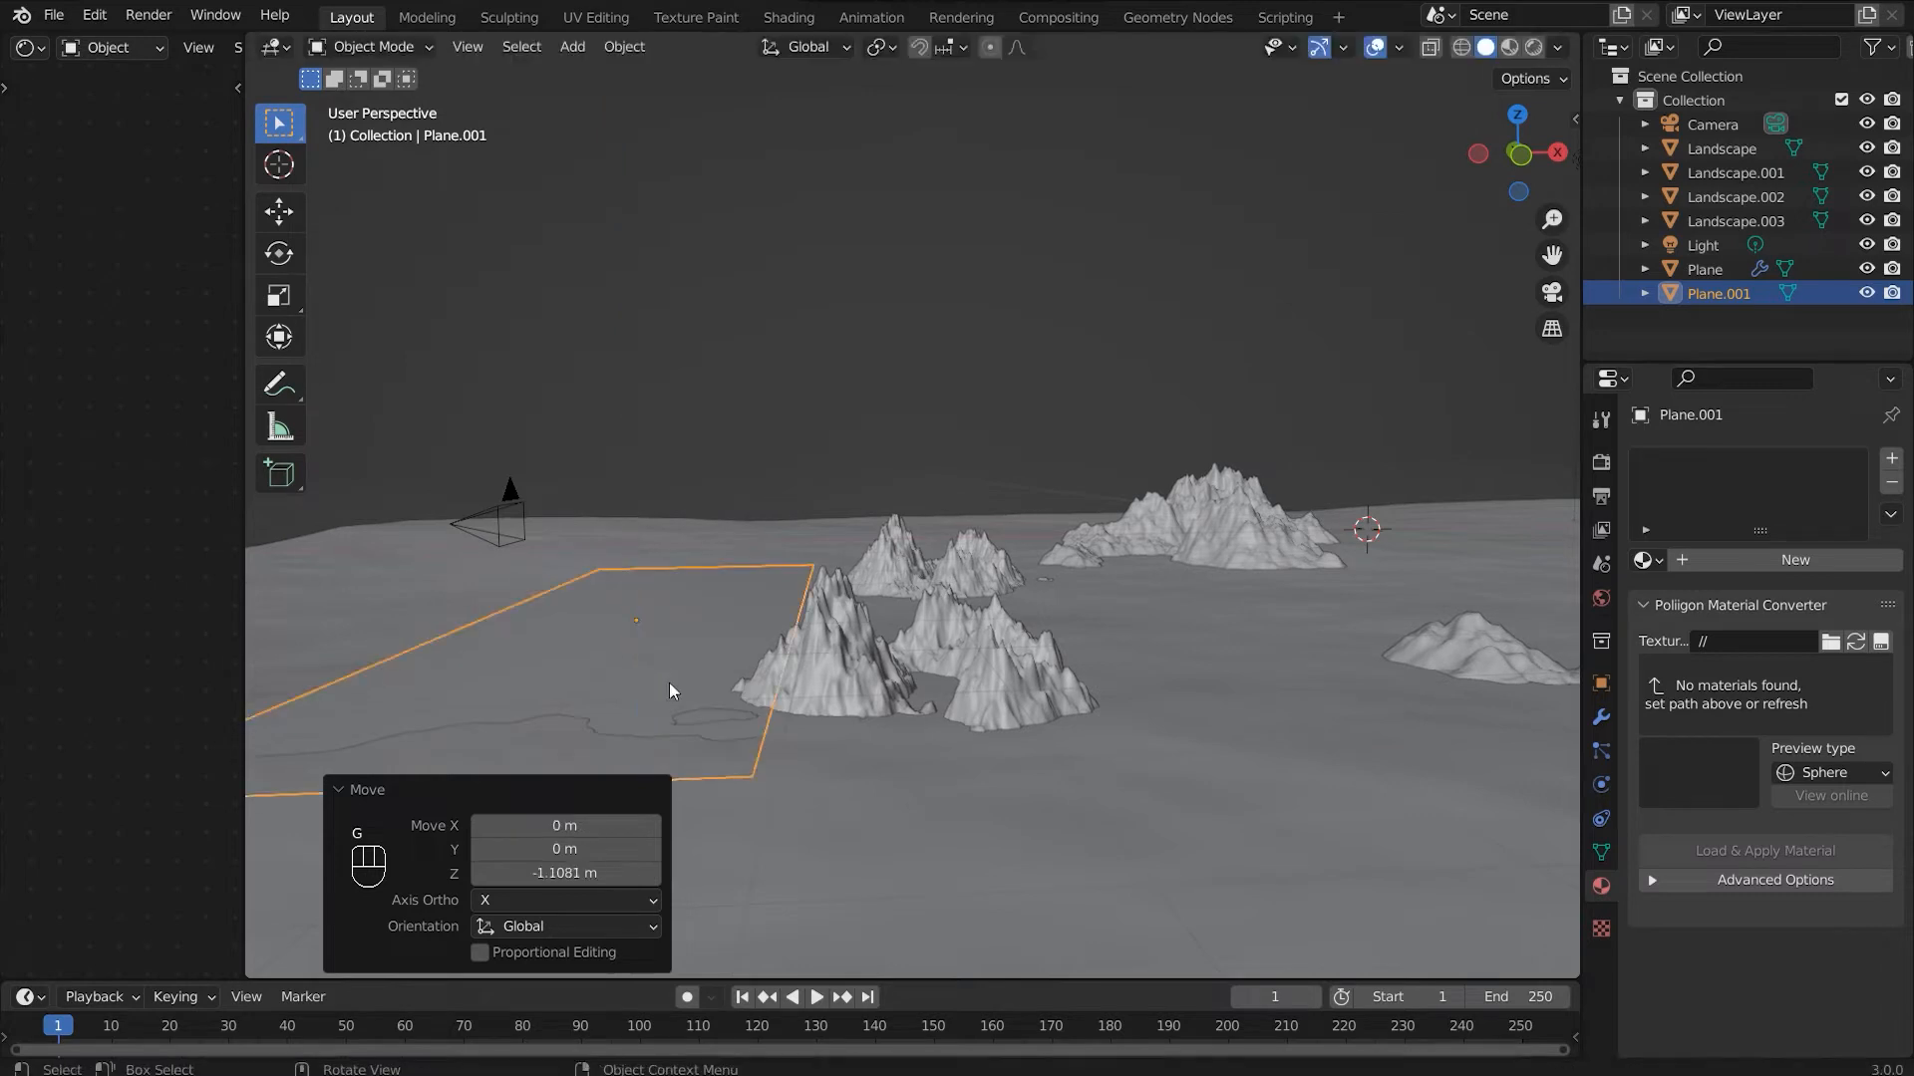
pyautogui.press('KP_0')
pyautogui.scroll(-1, 670, 692)
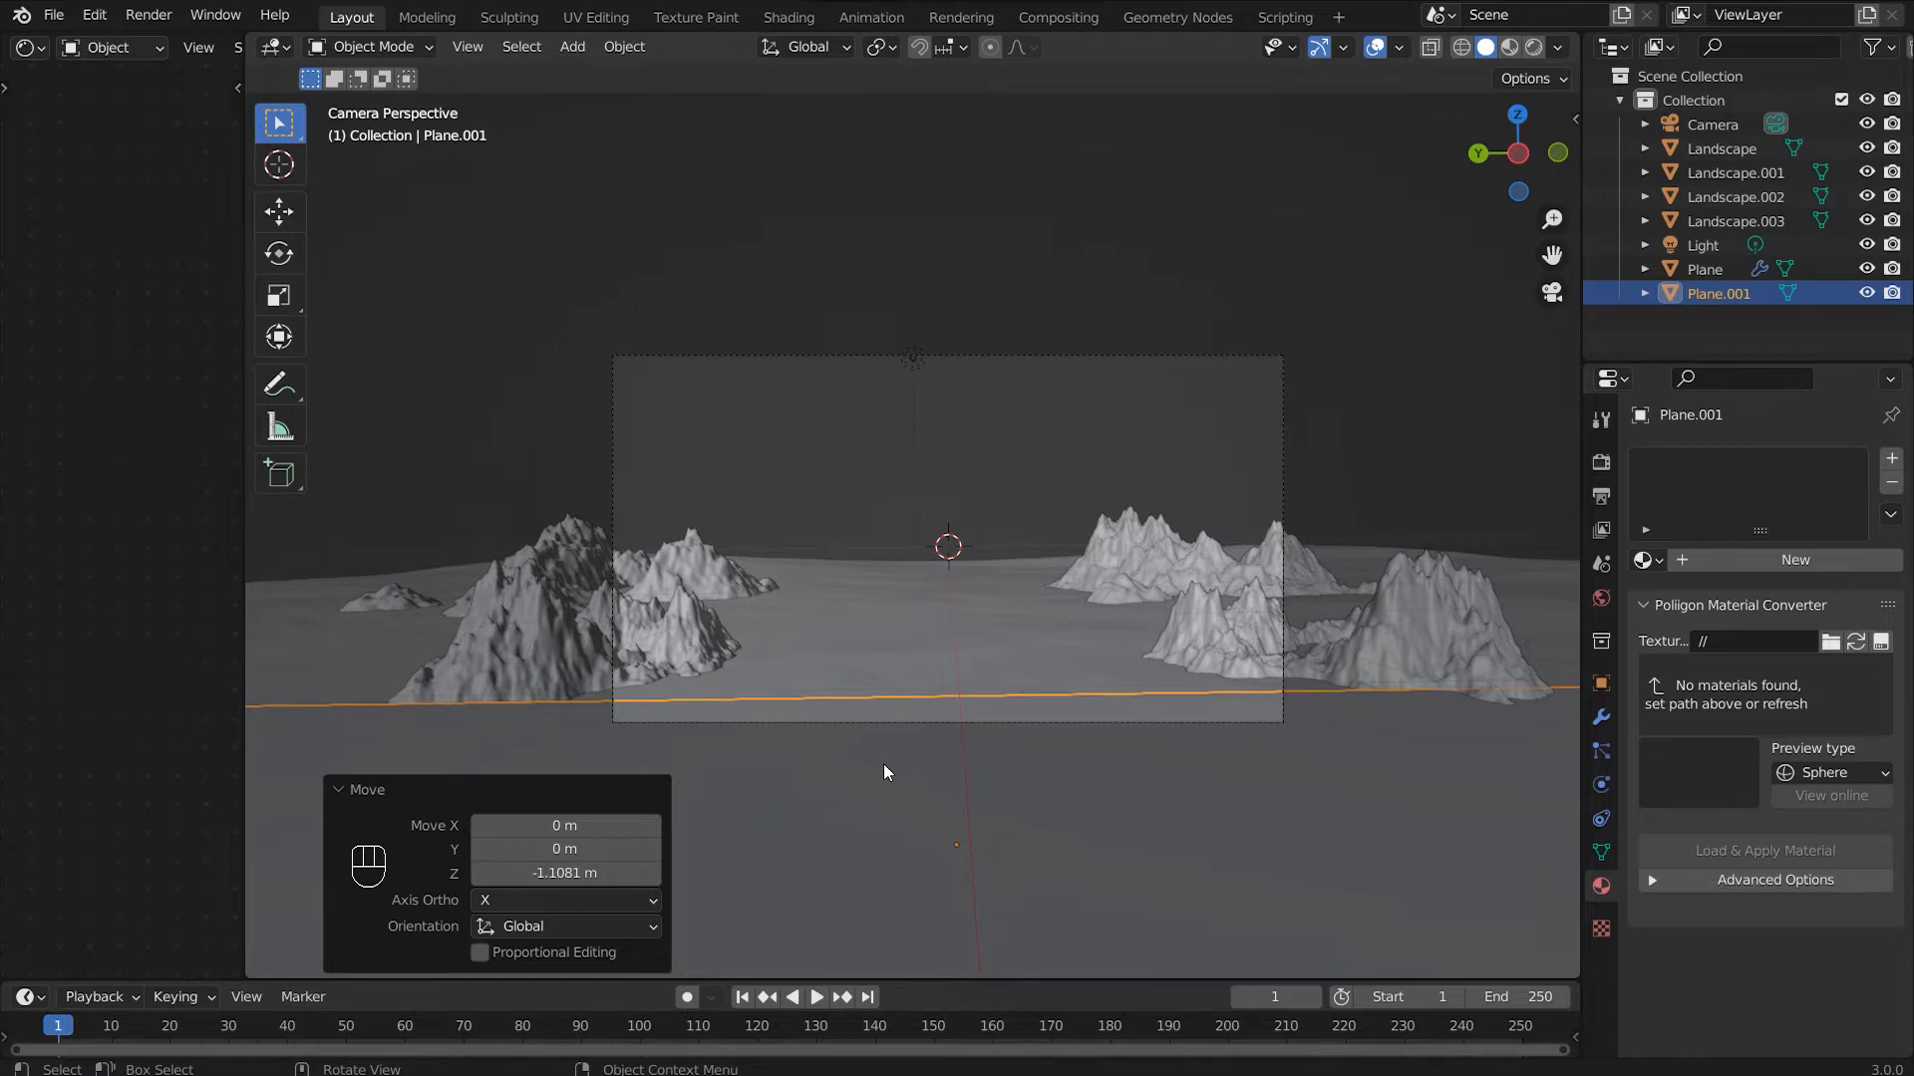
# Step: Apply the foreground plane's scale and subdivide its mesh with 10 cuts
pyautogui.hotkey('ctrl', 'a')
pyautogui.click(858, 796)
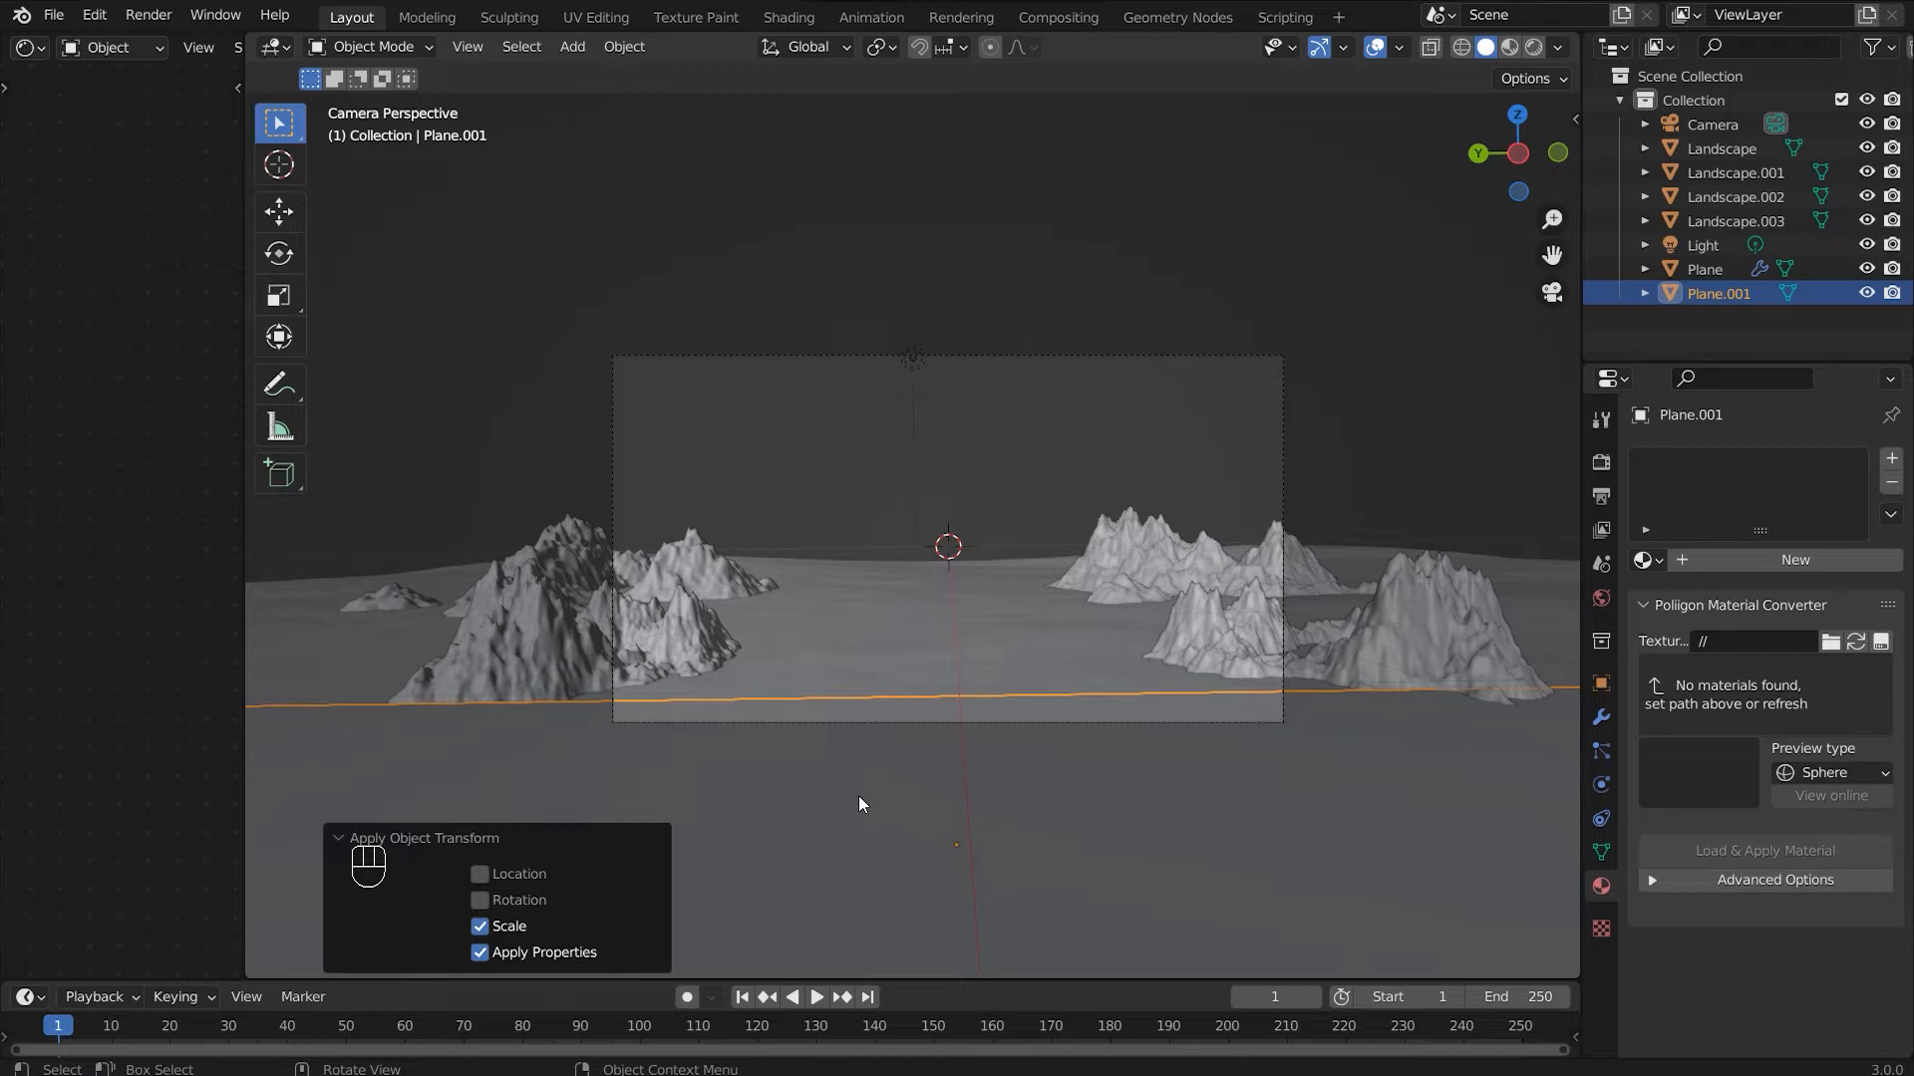
pyautogui.press('Tab')
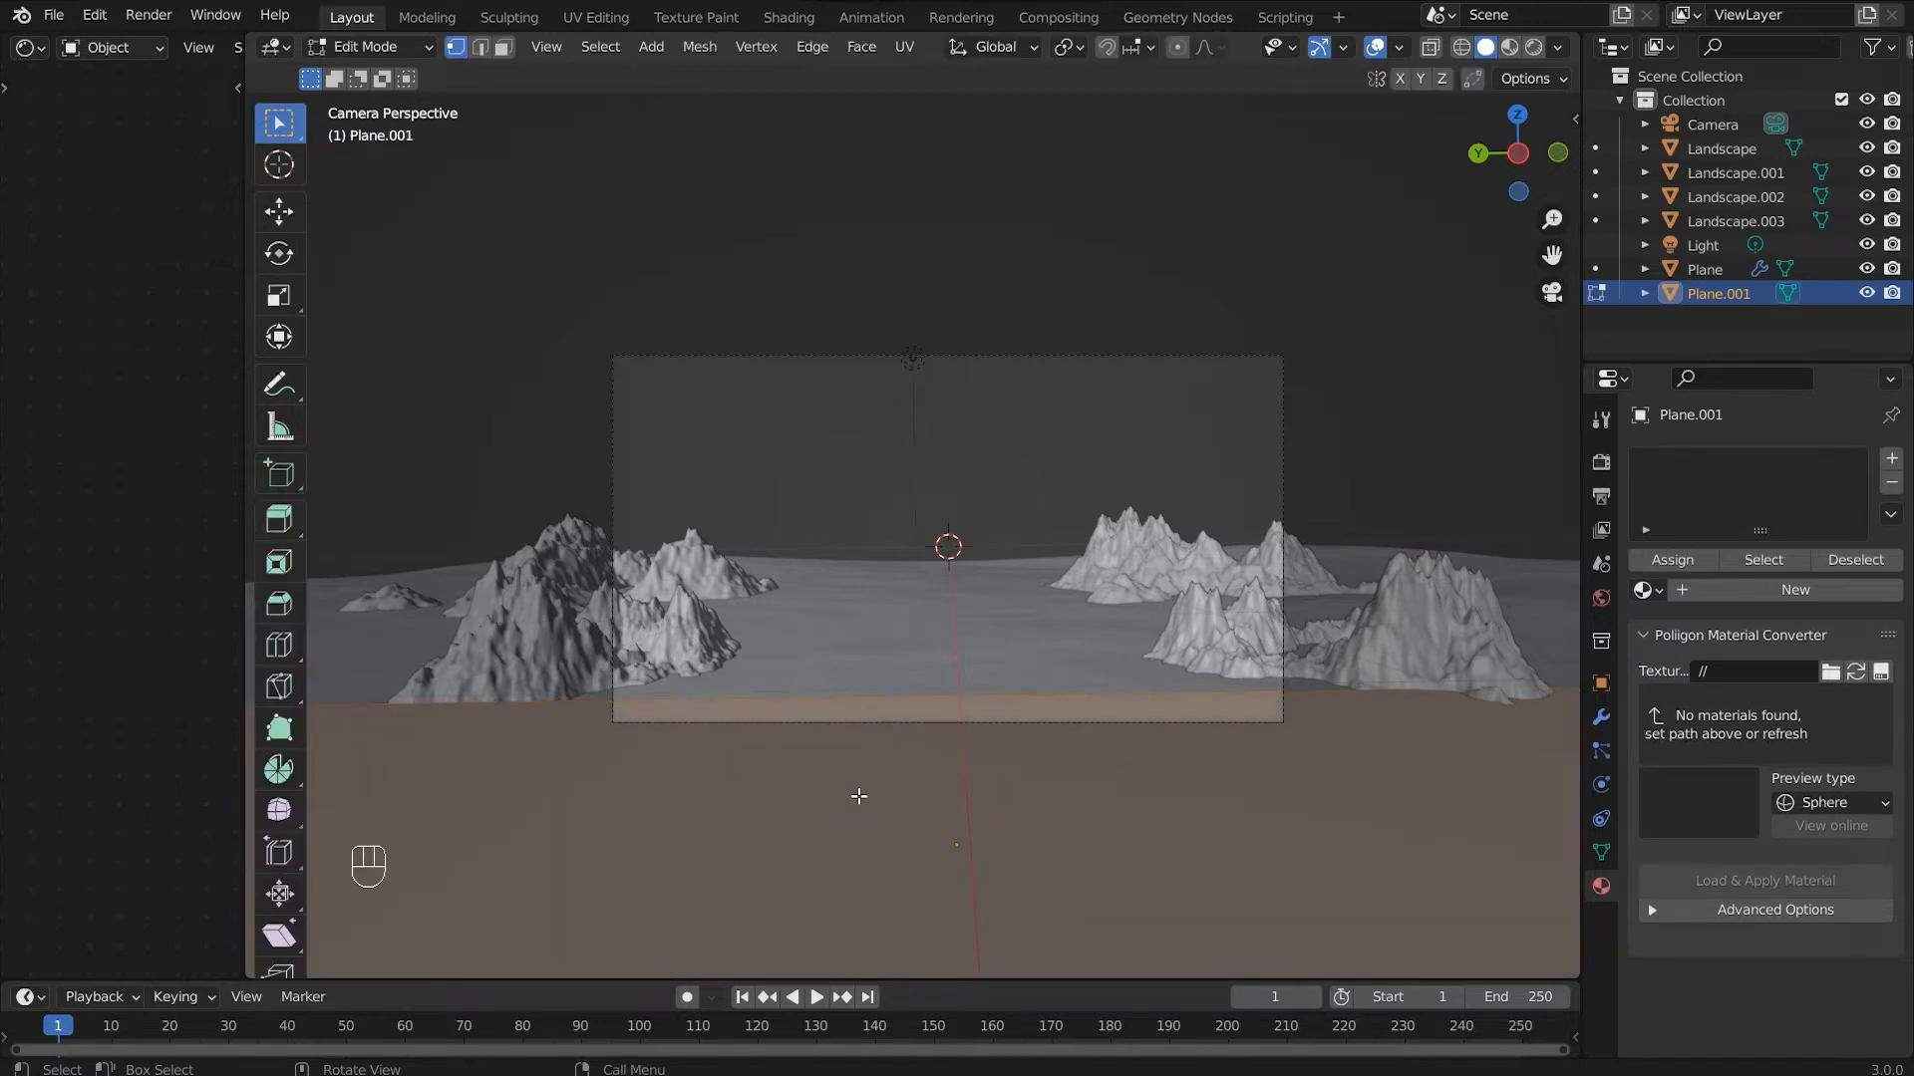
pyautogui.rightClick(858, 795)
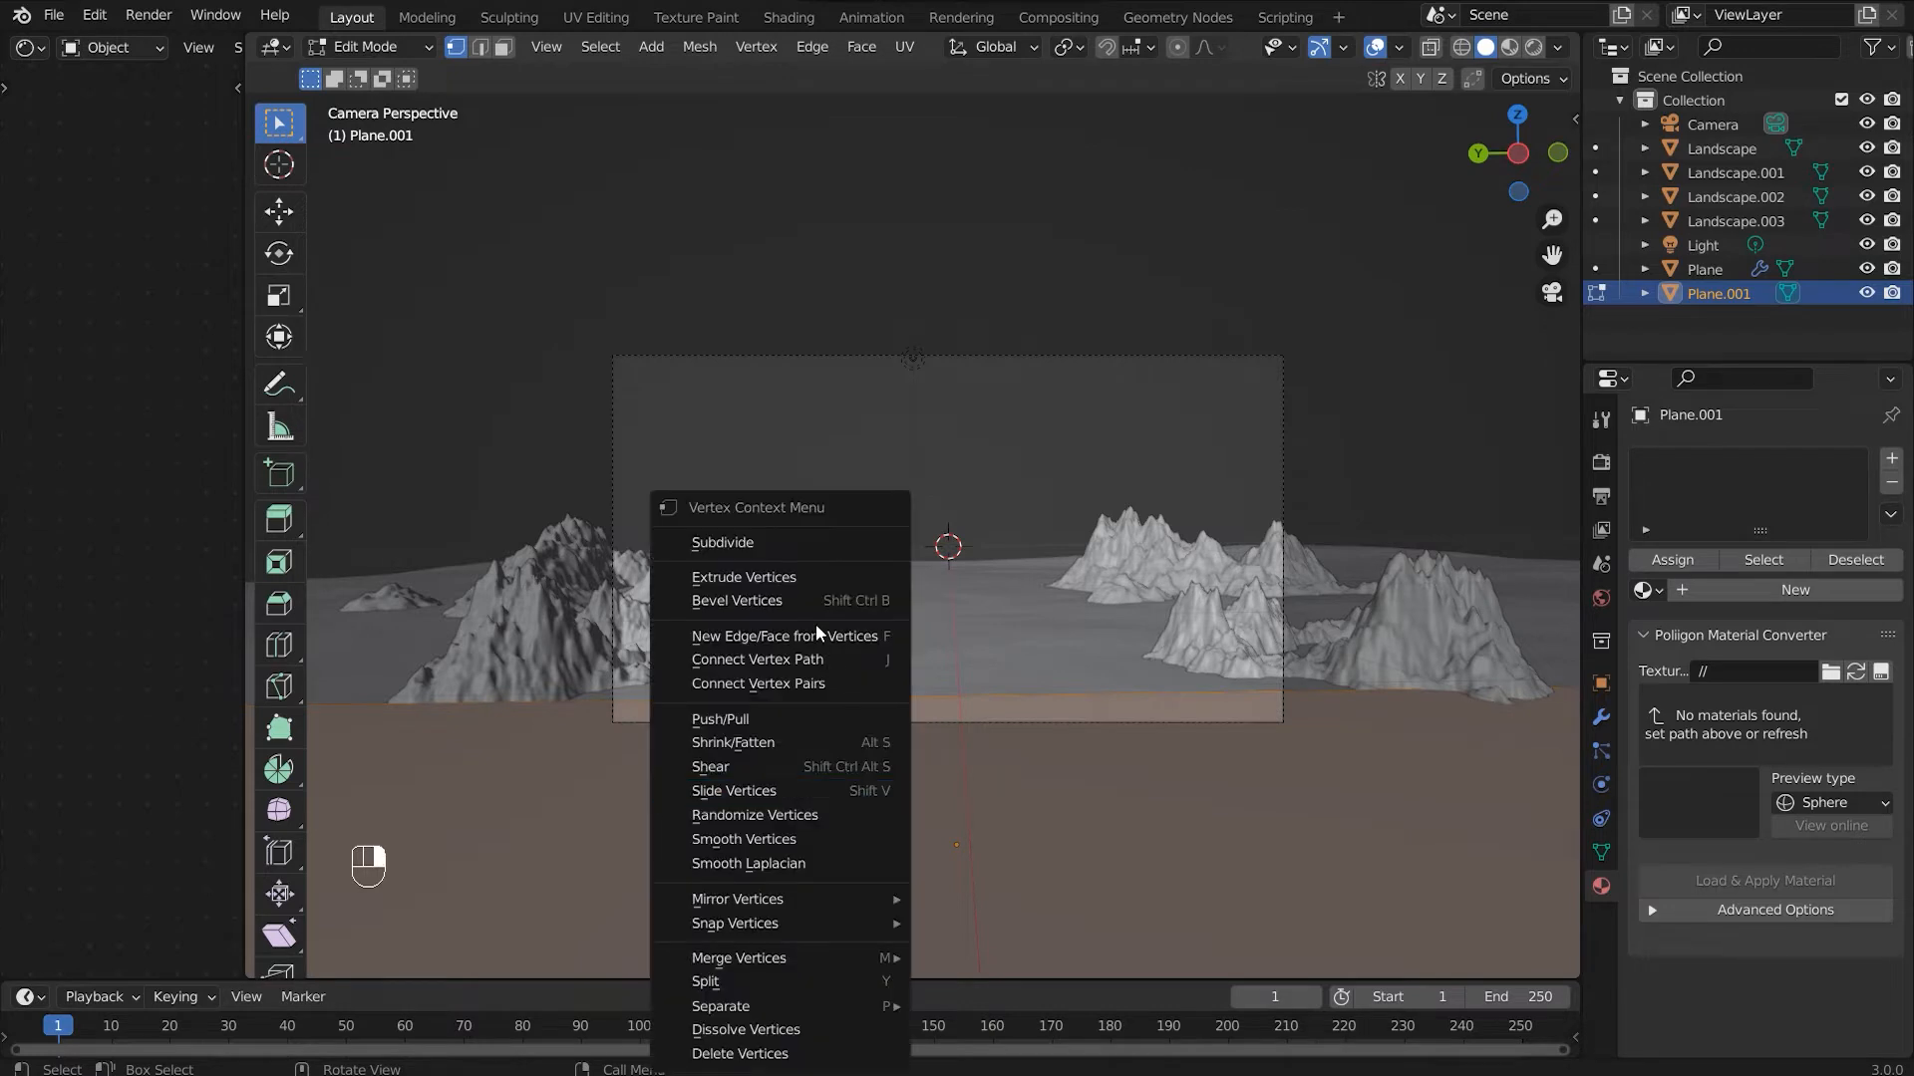
pyautogui.click(784, 550)
pyautogui.moveTo(558, 794); pyautogui.dragTo(618, 794)
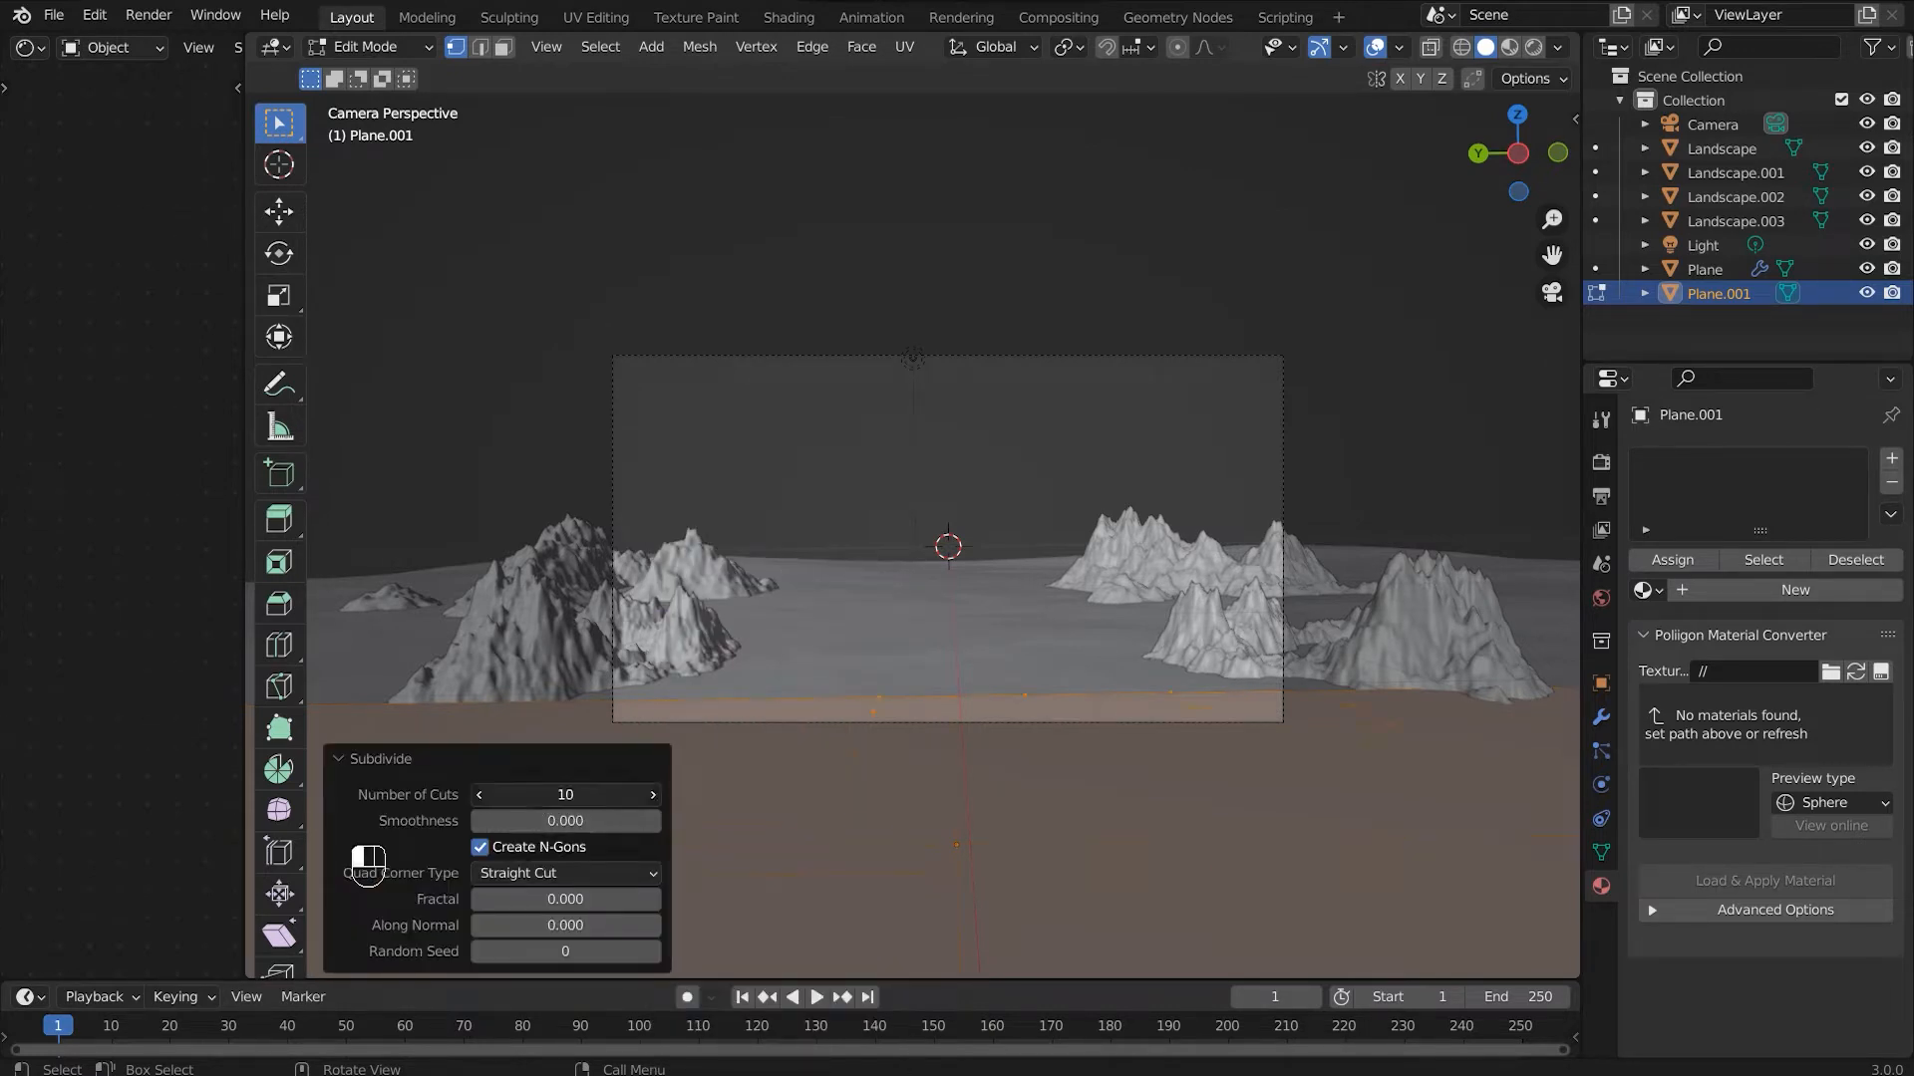
# Step: Select the foreground plane's entire mesh and subdivide it again with 2 cuts
pyautogui.hotkey('alt', 'a')
pyautogui.press('a')
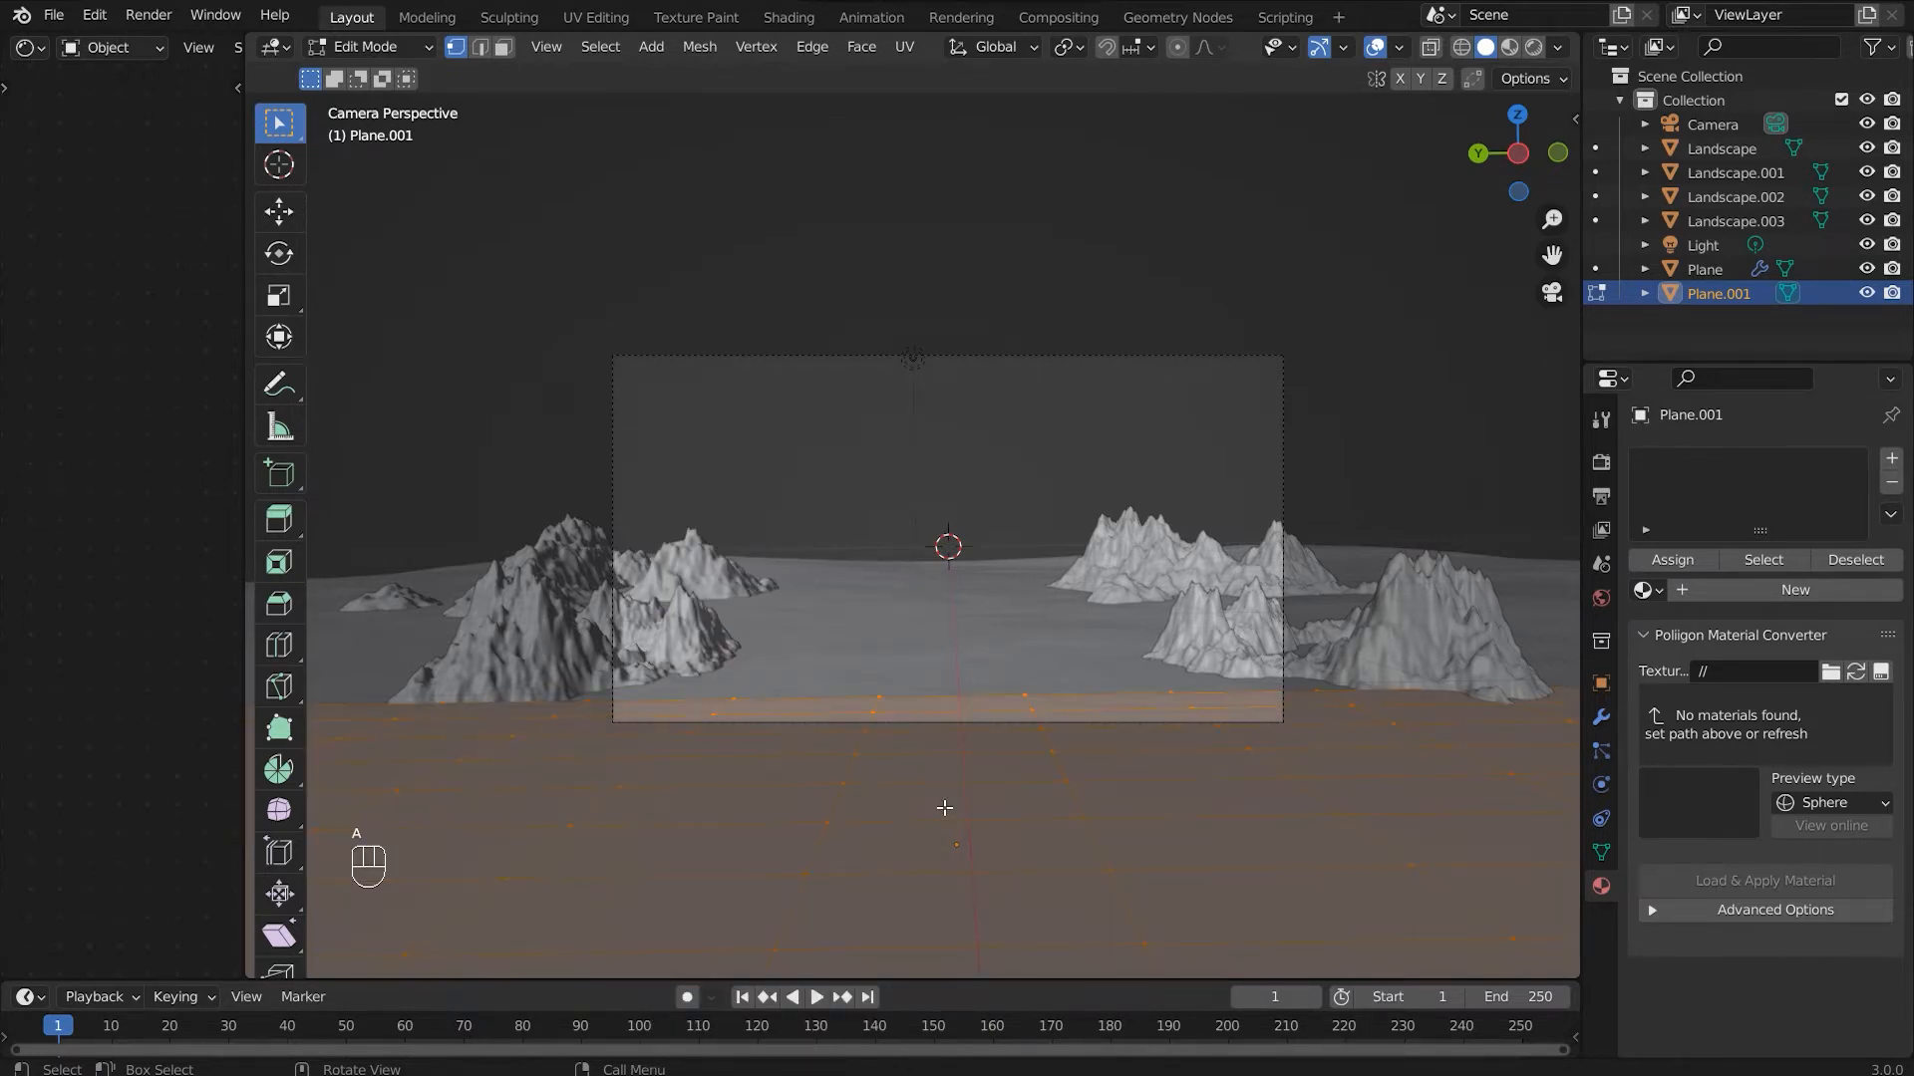
pyautogui.rightClick(945, 808)
pyautogui.click(834, 546)
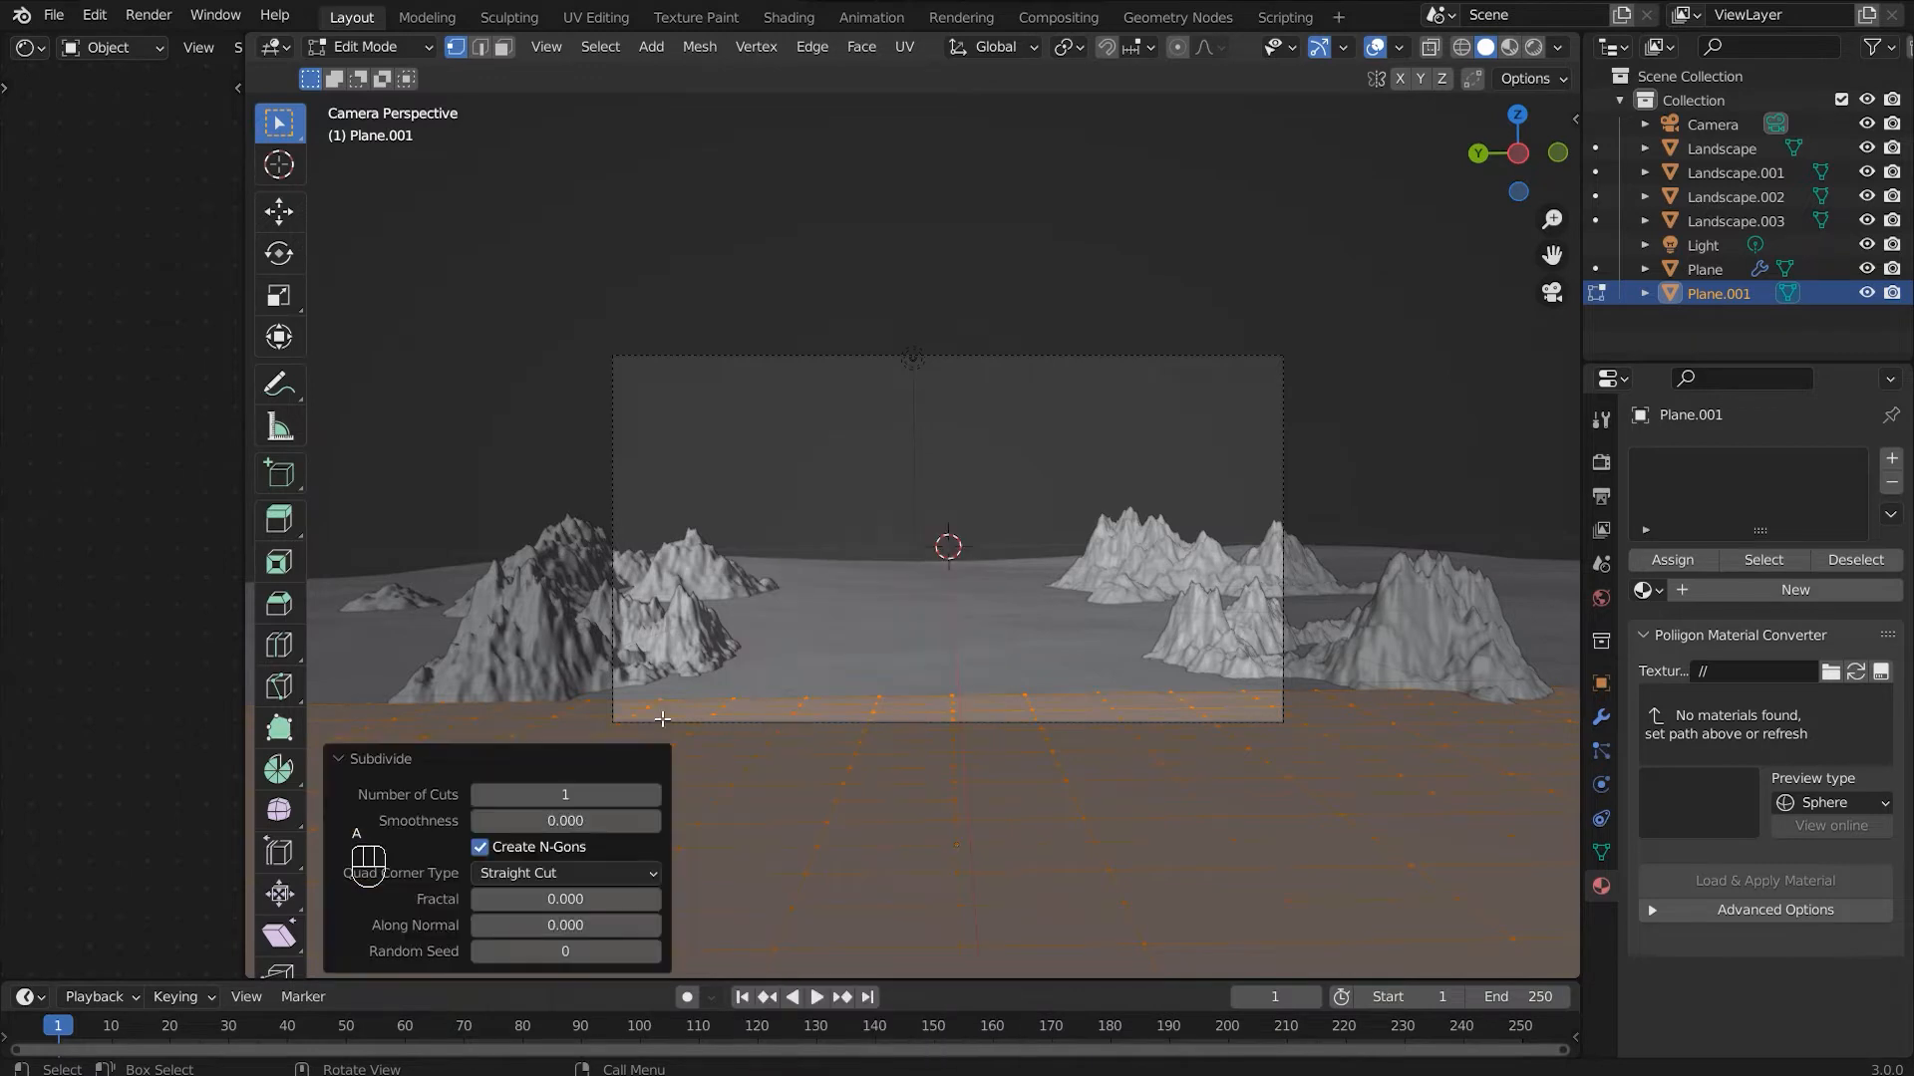
pyautogui.click(574, 793)
pyautogui.write('2')
pyautogui.press('Return')
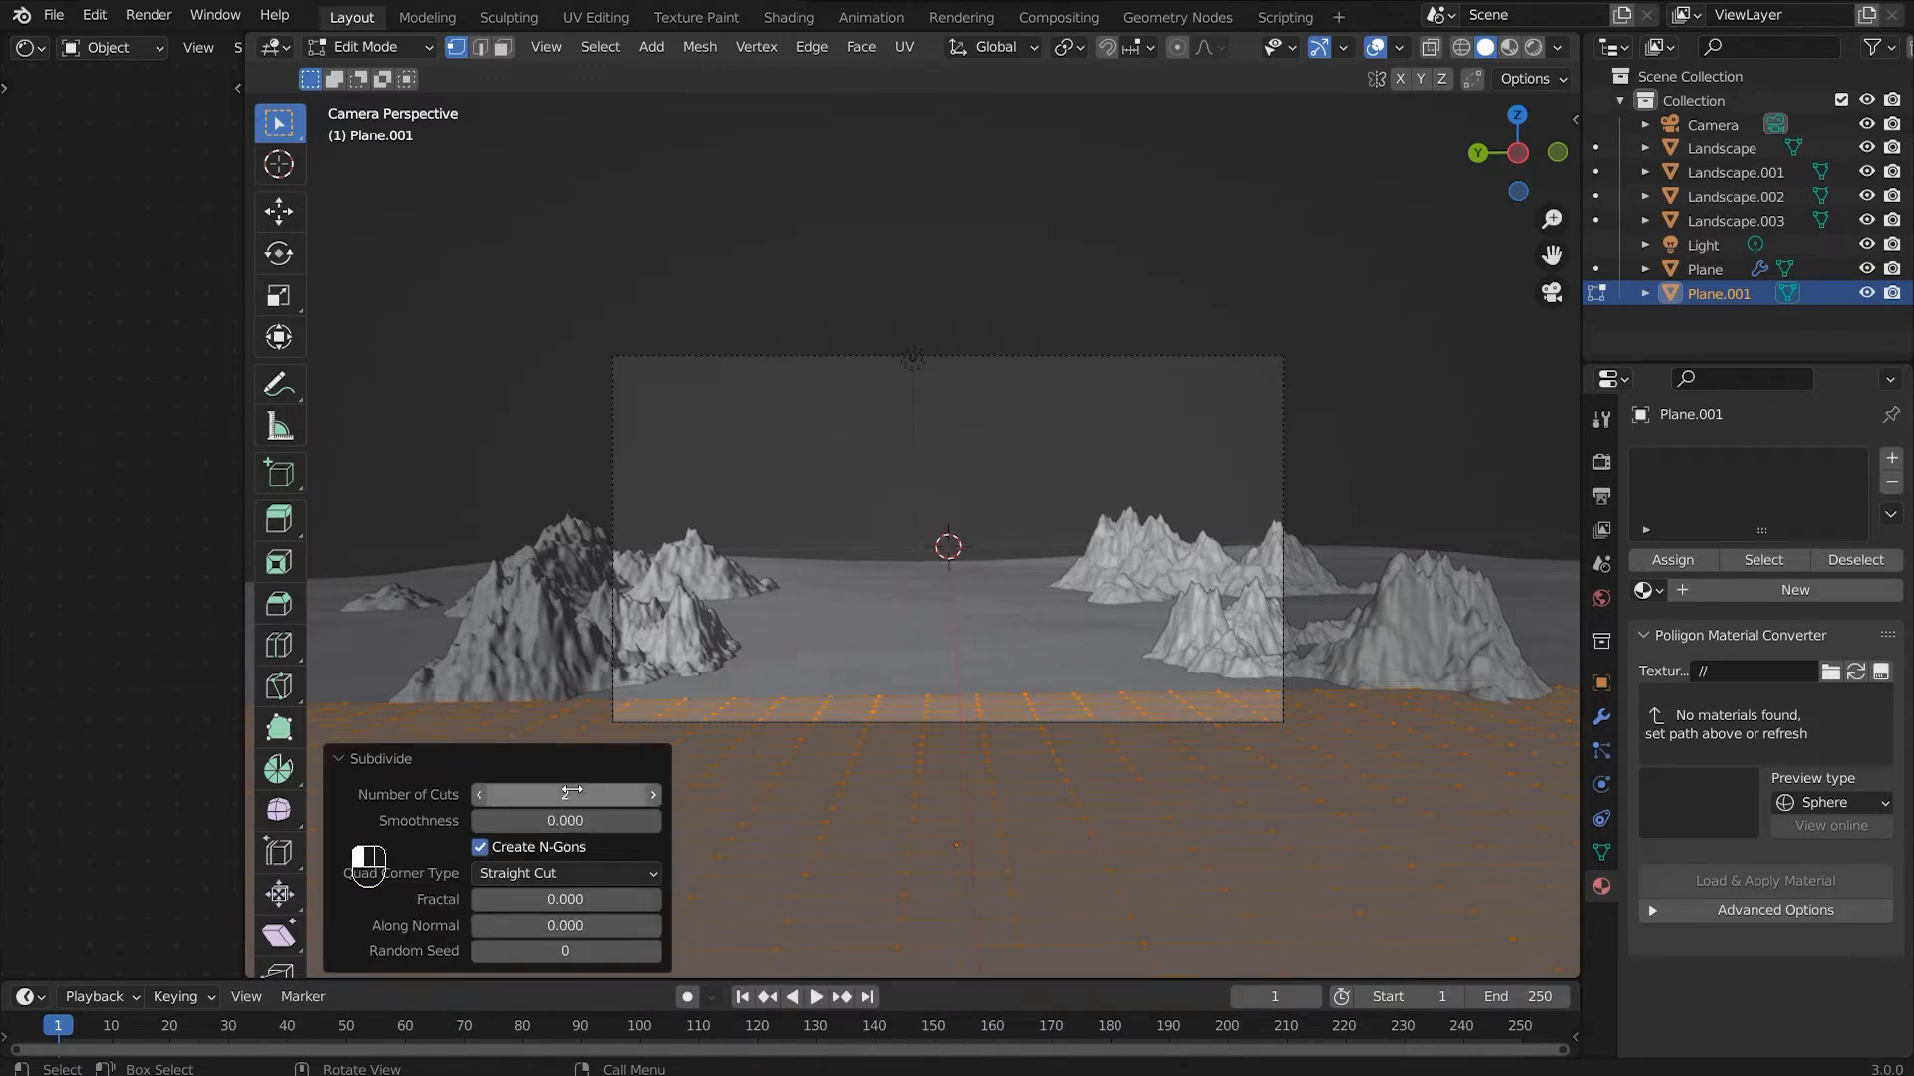
# Step: Return to Object Mode, add a level 2 Subdivision Surface modifier to the foreground plane, and open its modifier settings
pyautogui.press('Tab')
pyautogui.moveTo(1030, 863); pyautogui.dragTo(742, 760, button='middle')
pyautogui.hotkey('ctrl', '2')
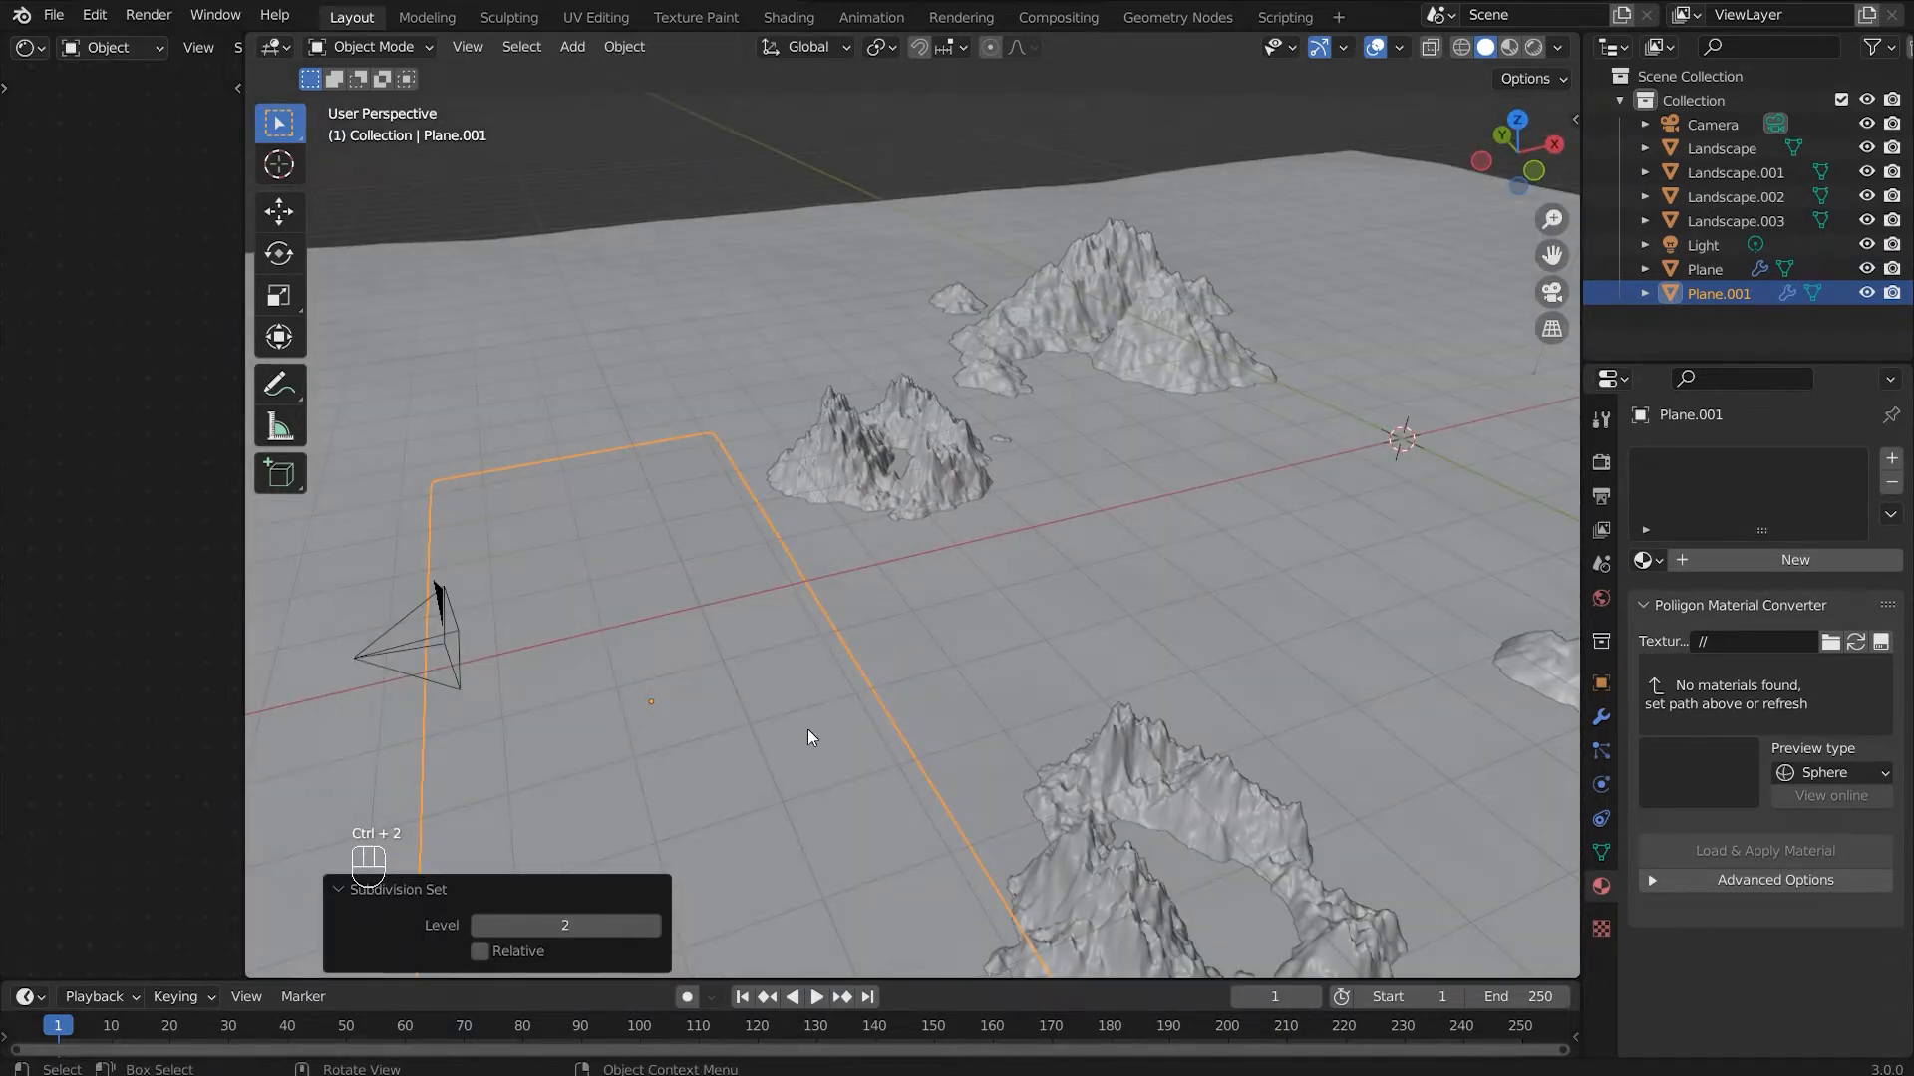
pyautogui.click(1098, 710)
pyautogui.click(744, 759)
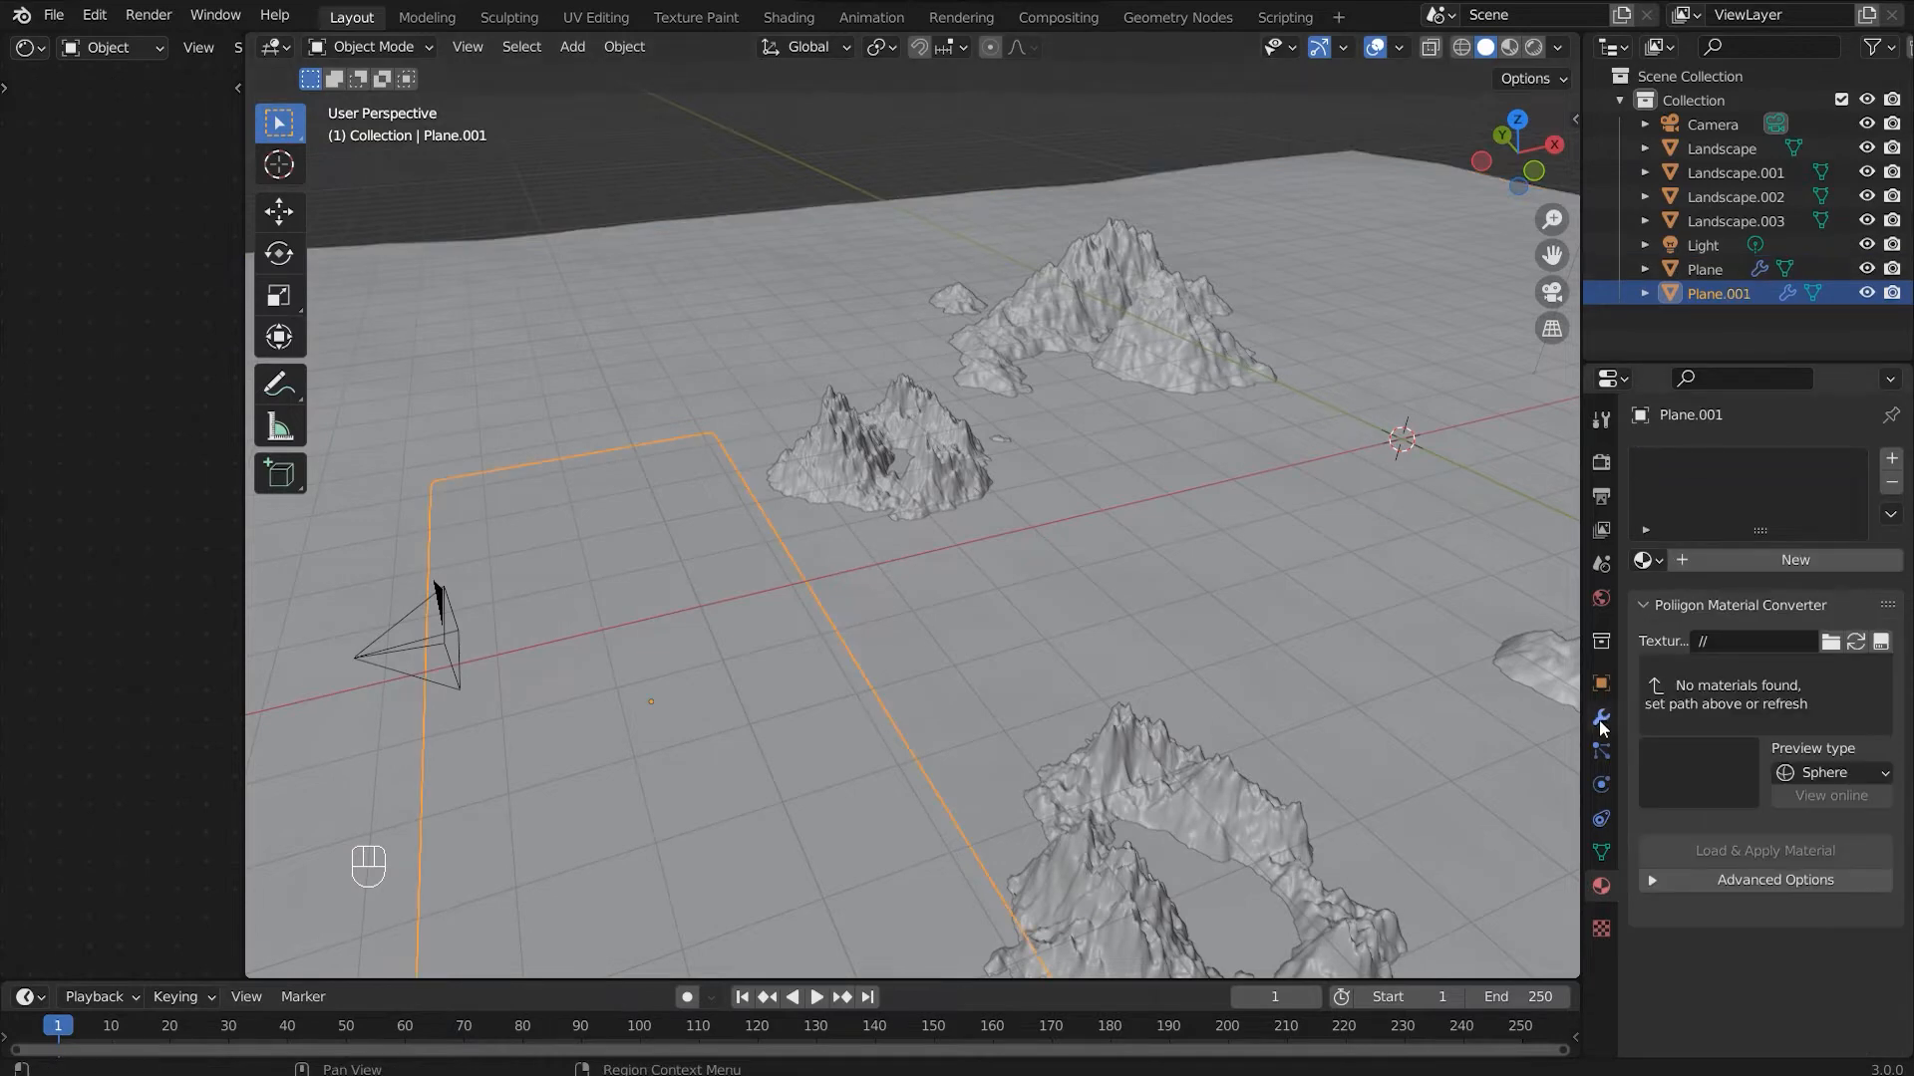
pyautogui.click(1600, 717)
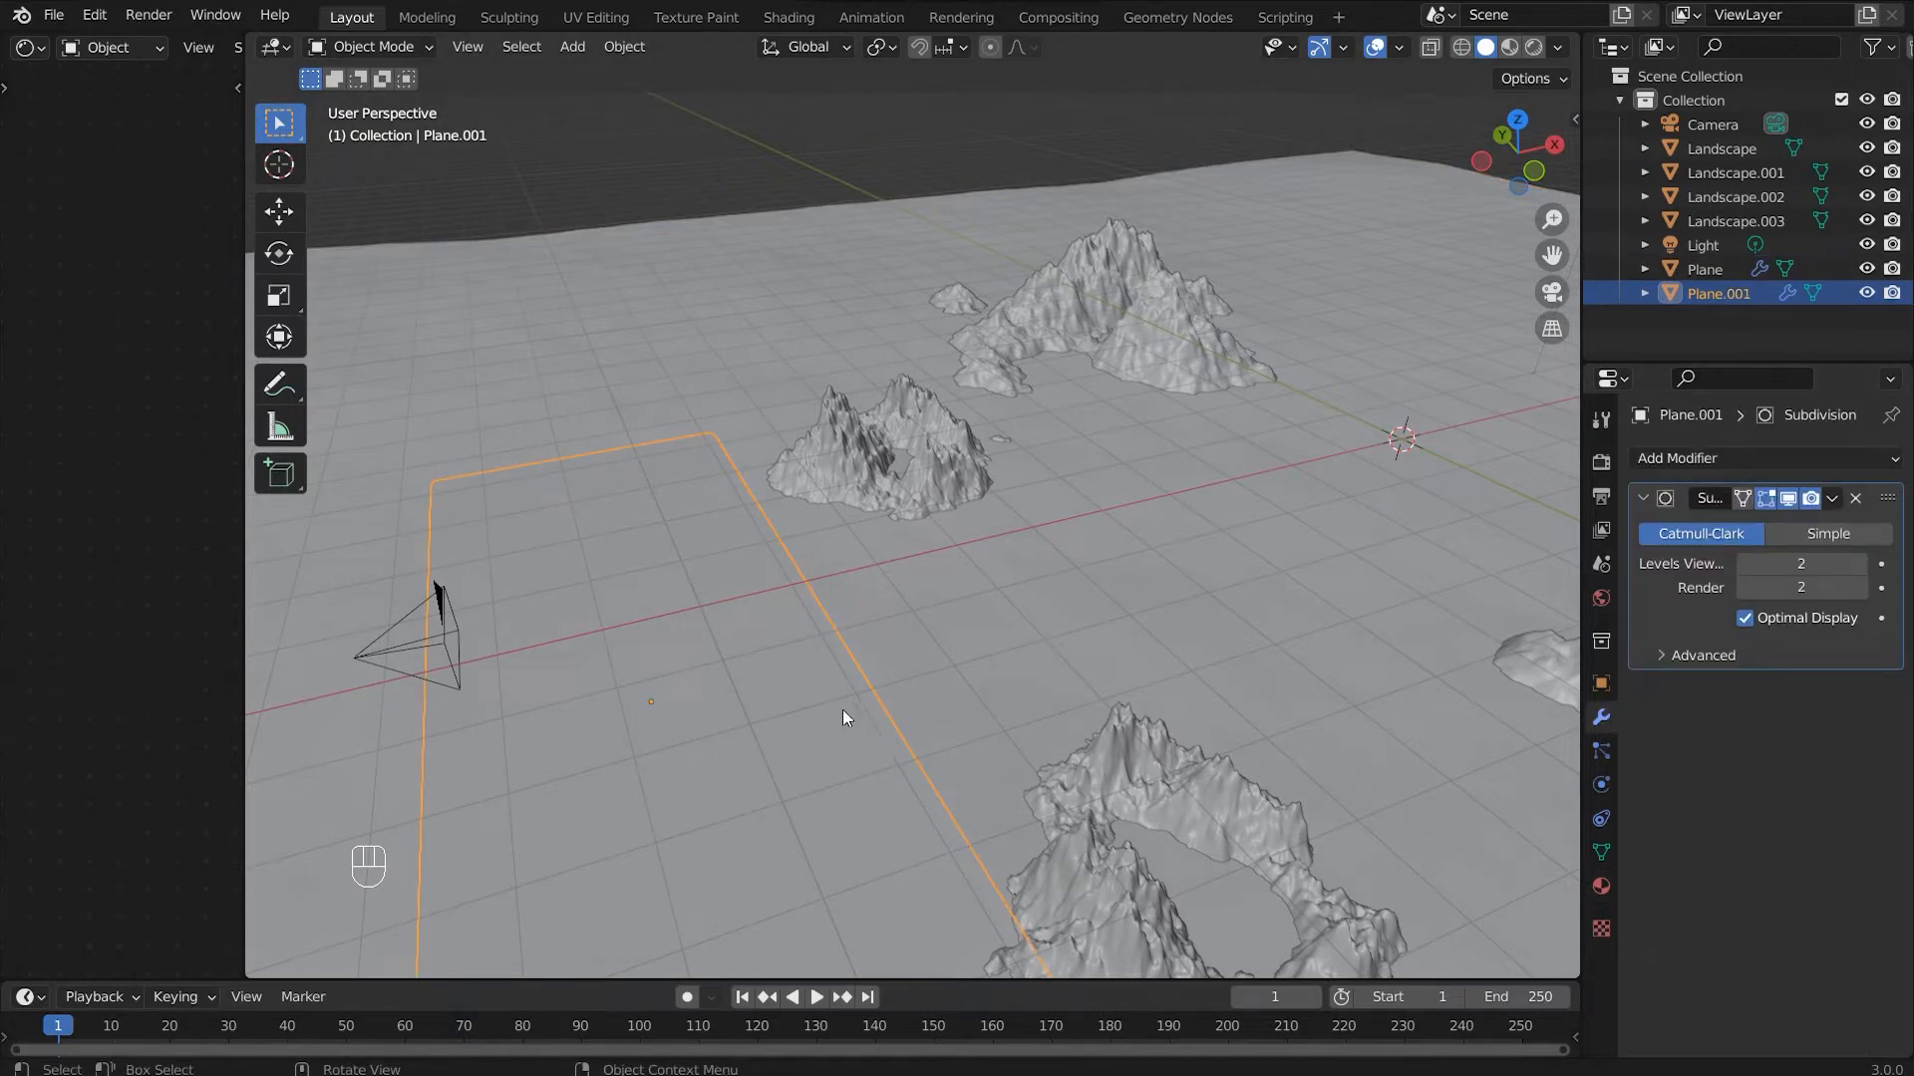
# Step: In Edit Mode, pull a vertex on the foreground plane's seaward edge outward about 0.6 m, with proportional editing size about 2.14 m
pyautogui.press('Tab')
pyautogui.moveTo(819, 636); pyautogui.dragTo(775, 631, button='middle')
pyautogui.scroll(3, 776, 631)
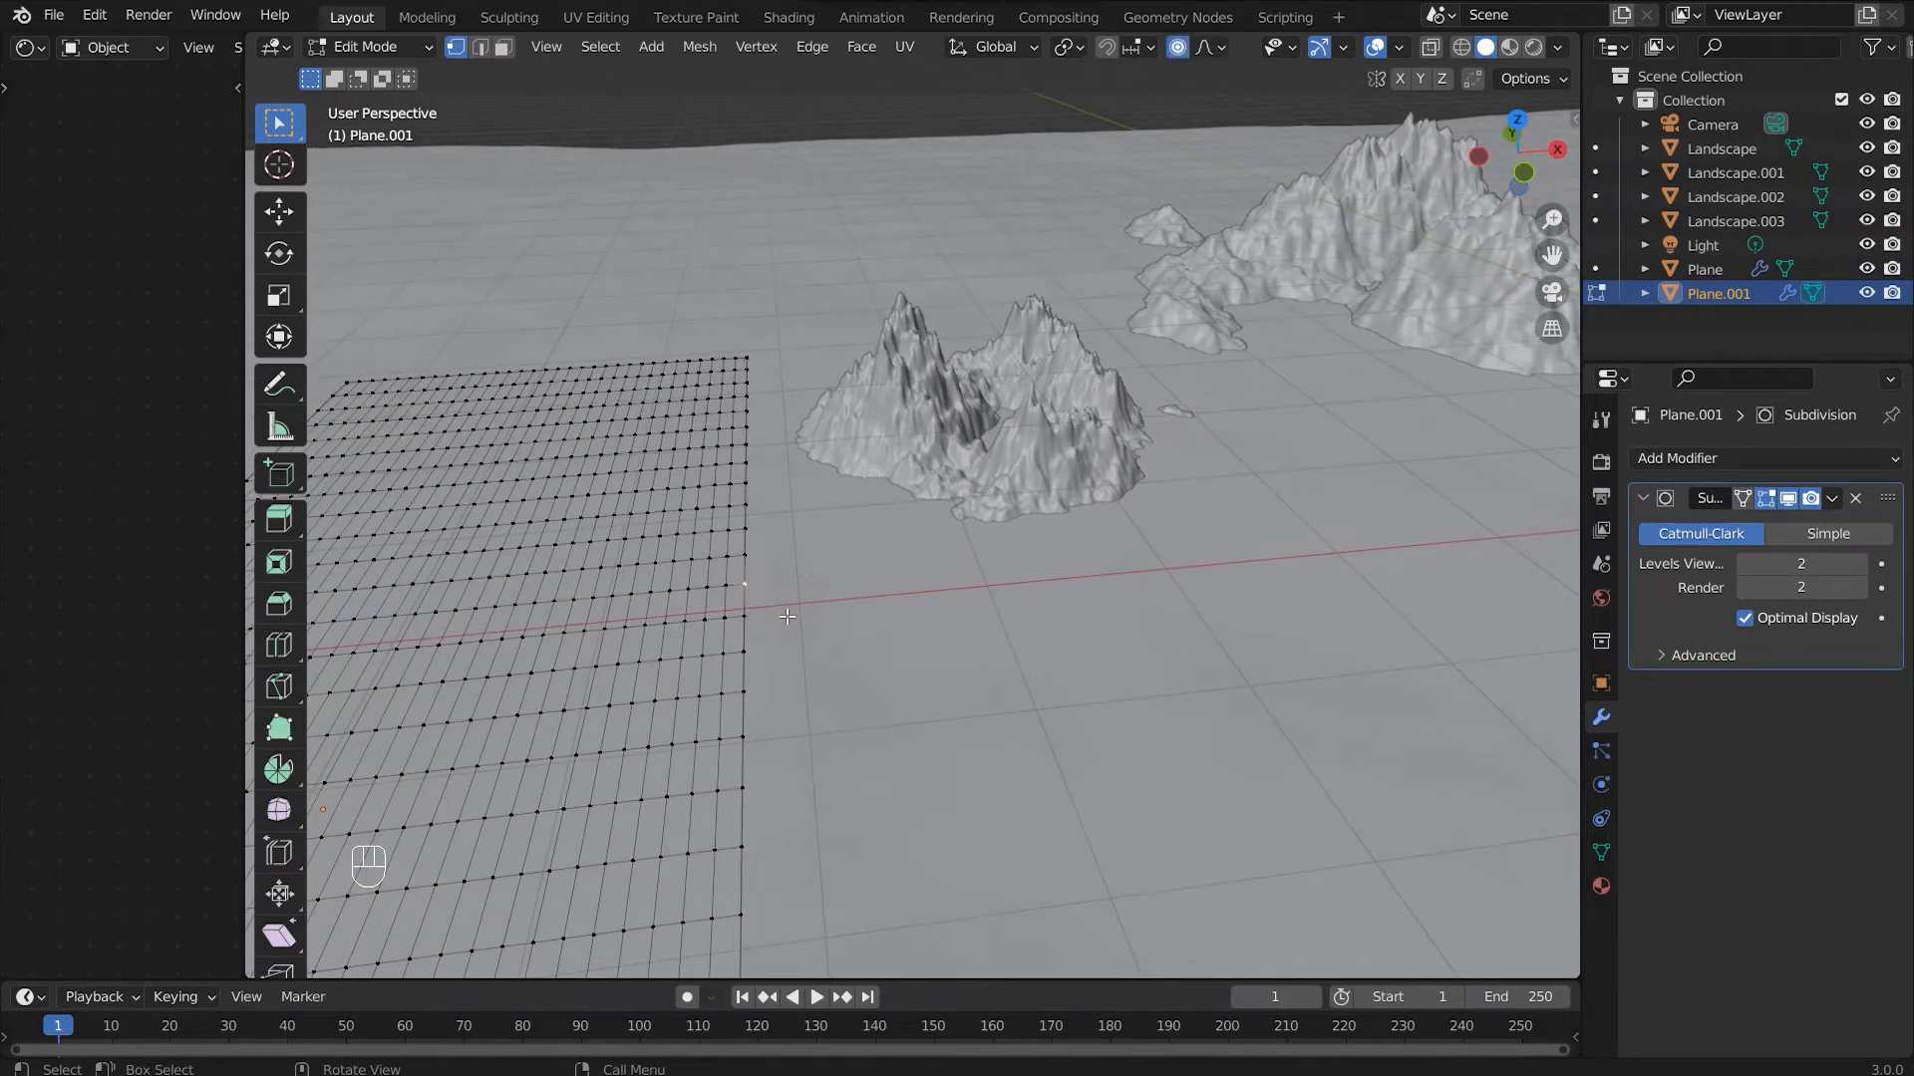
pyautogui.press('g')
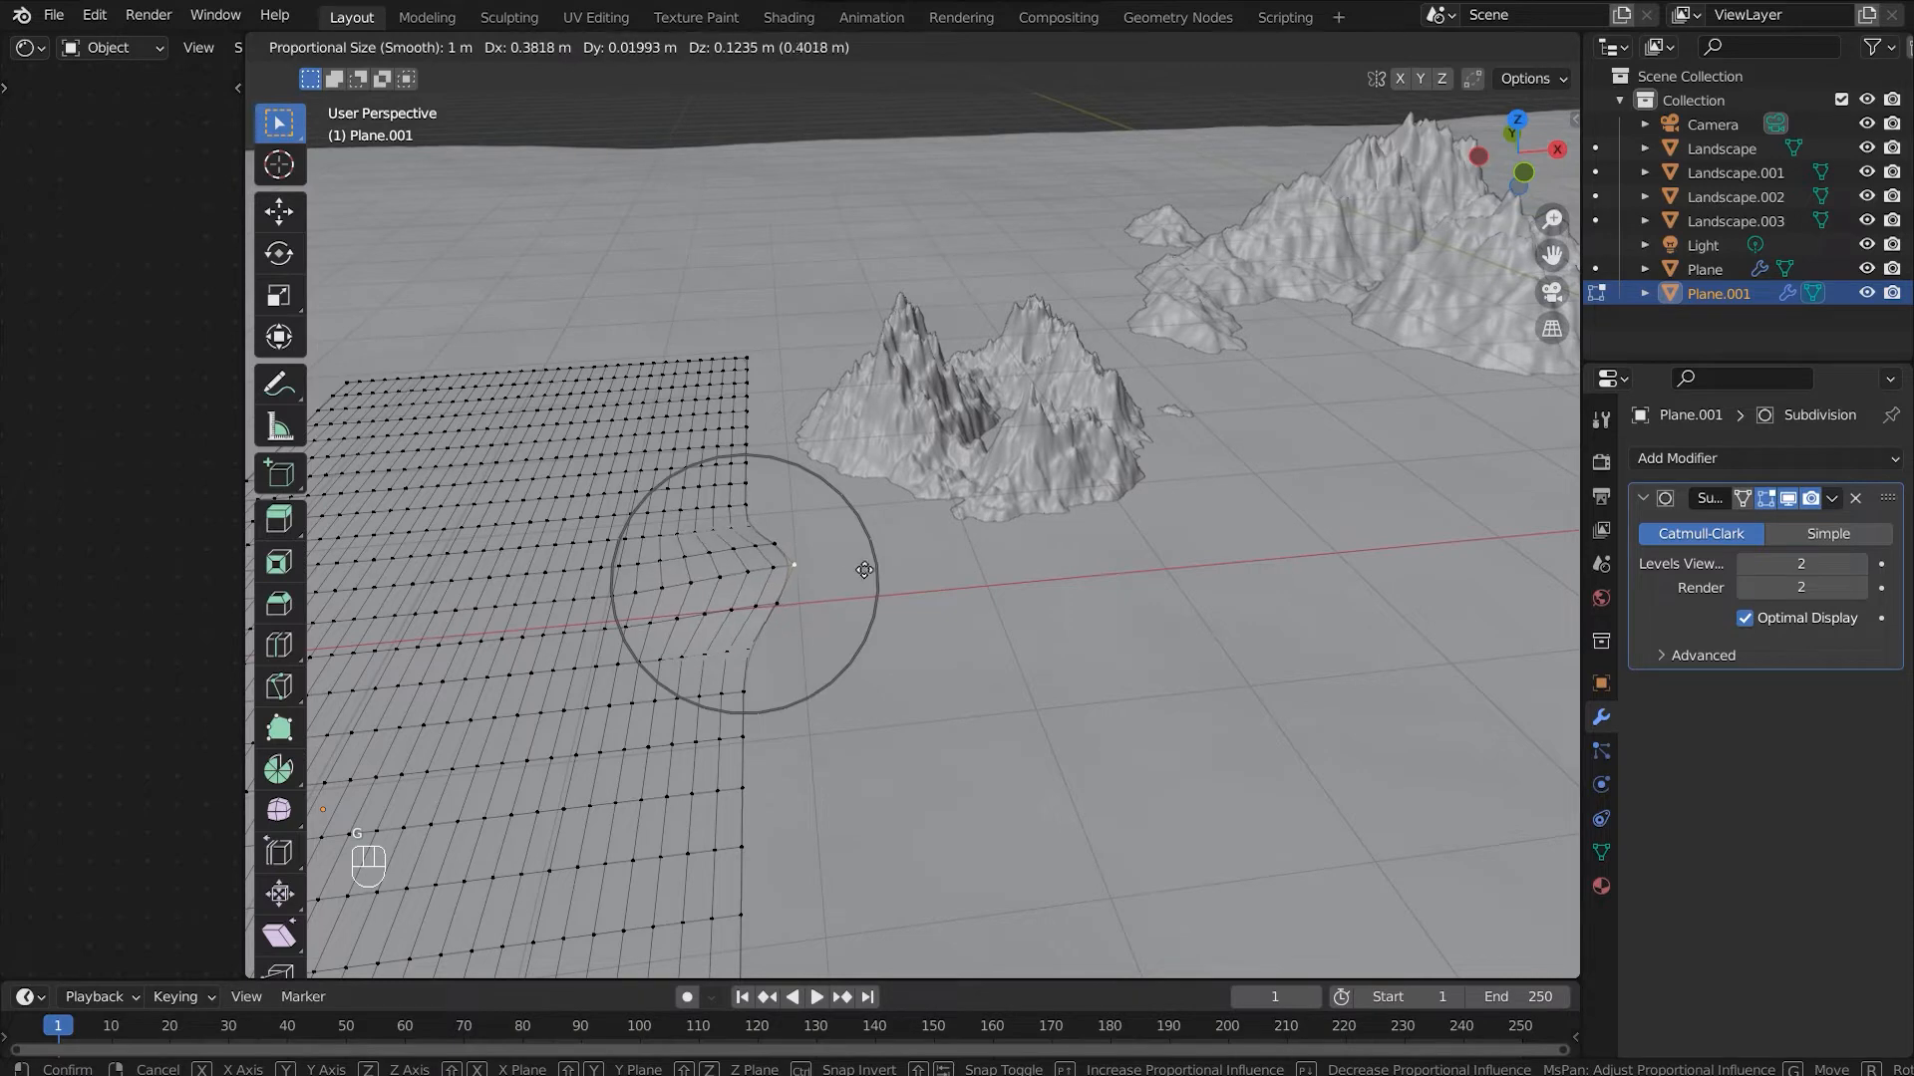
pyautogui.scroll(-8, 877, 575)
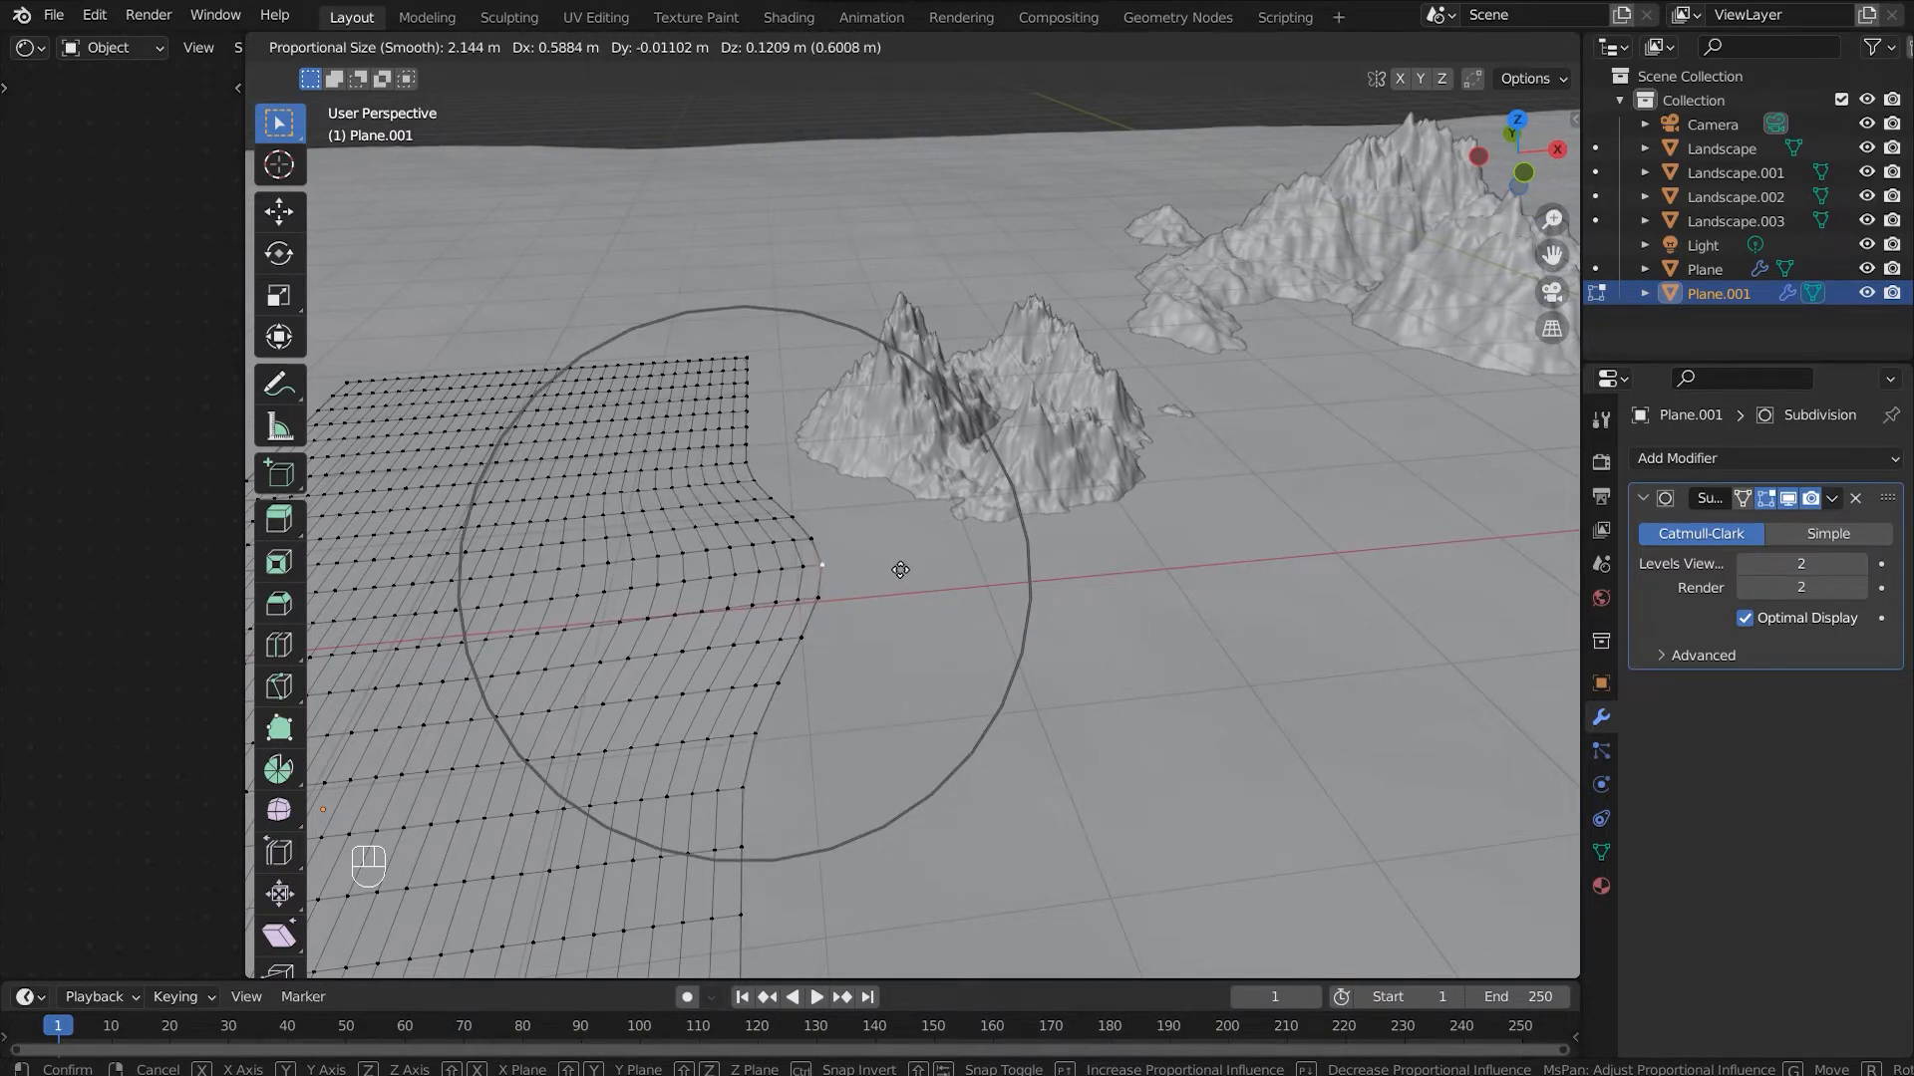
pyautogui.click(897, 564)
# Step: Pull one edge vertex beyond the bulge outward about 0.2 m, and a nearer one about 0.3 m with proportional size about 1.46 m
pyautogui.click(771, 479)
pyautogui.press('g')
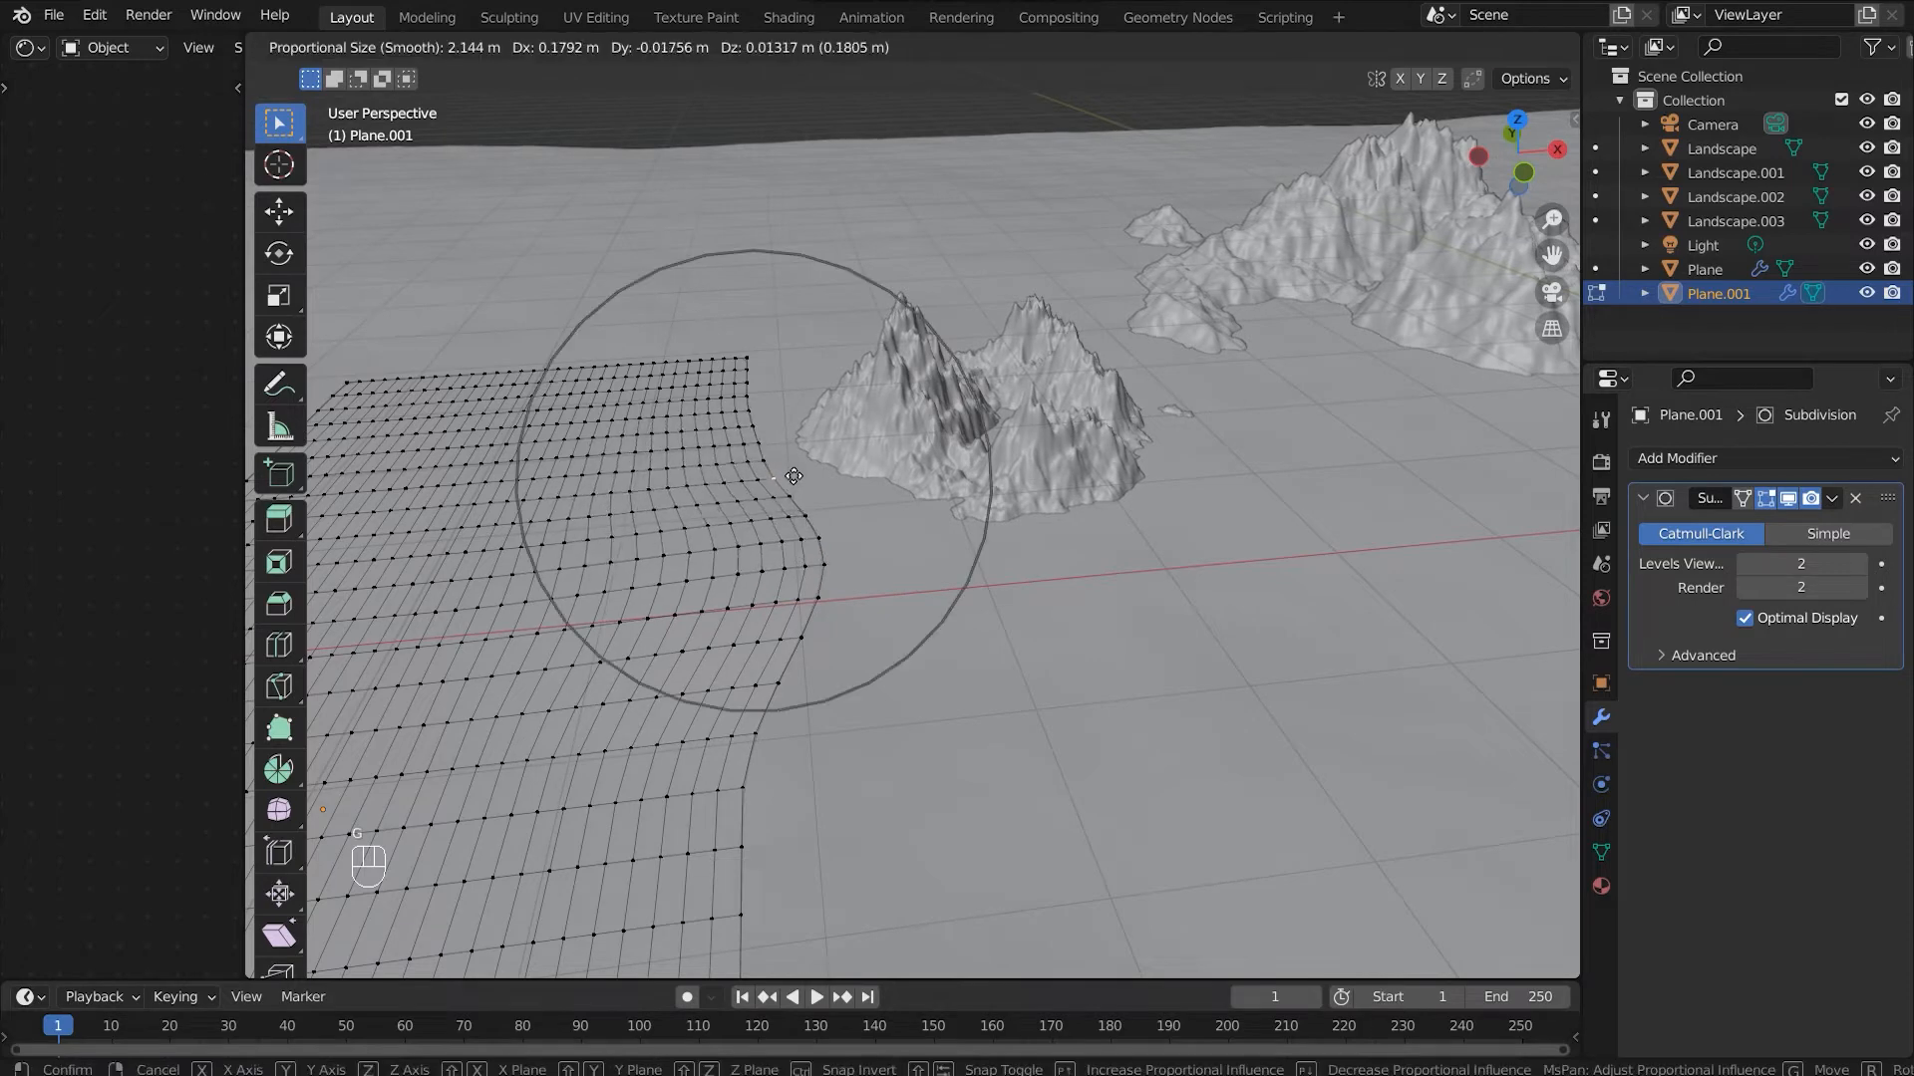
pyautogui.click(789, 487)
pyautogui.click(782, 799)
pyautogui.press('g')
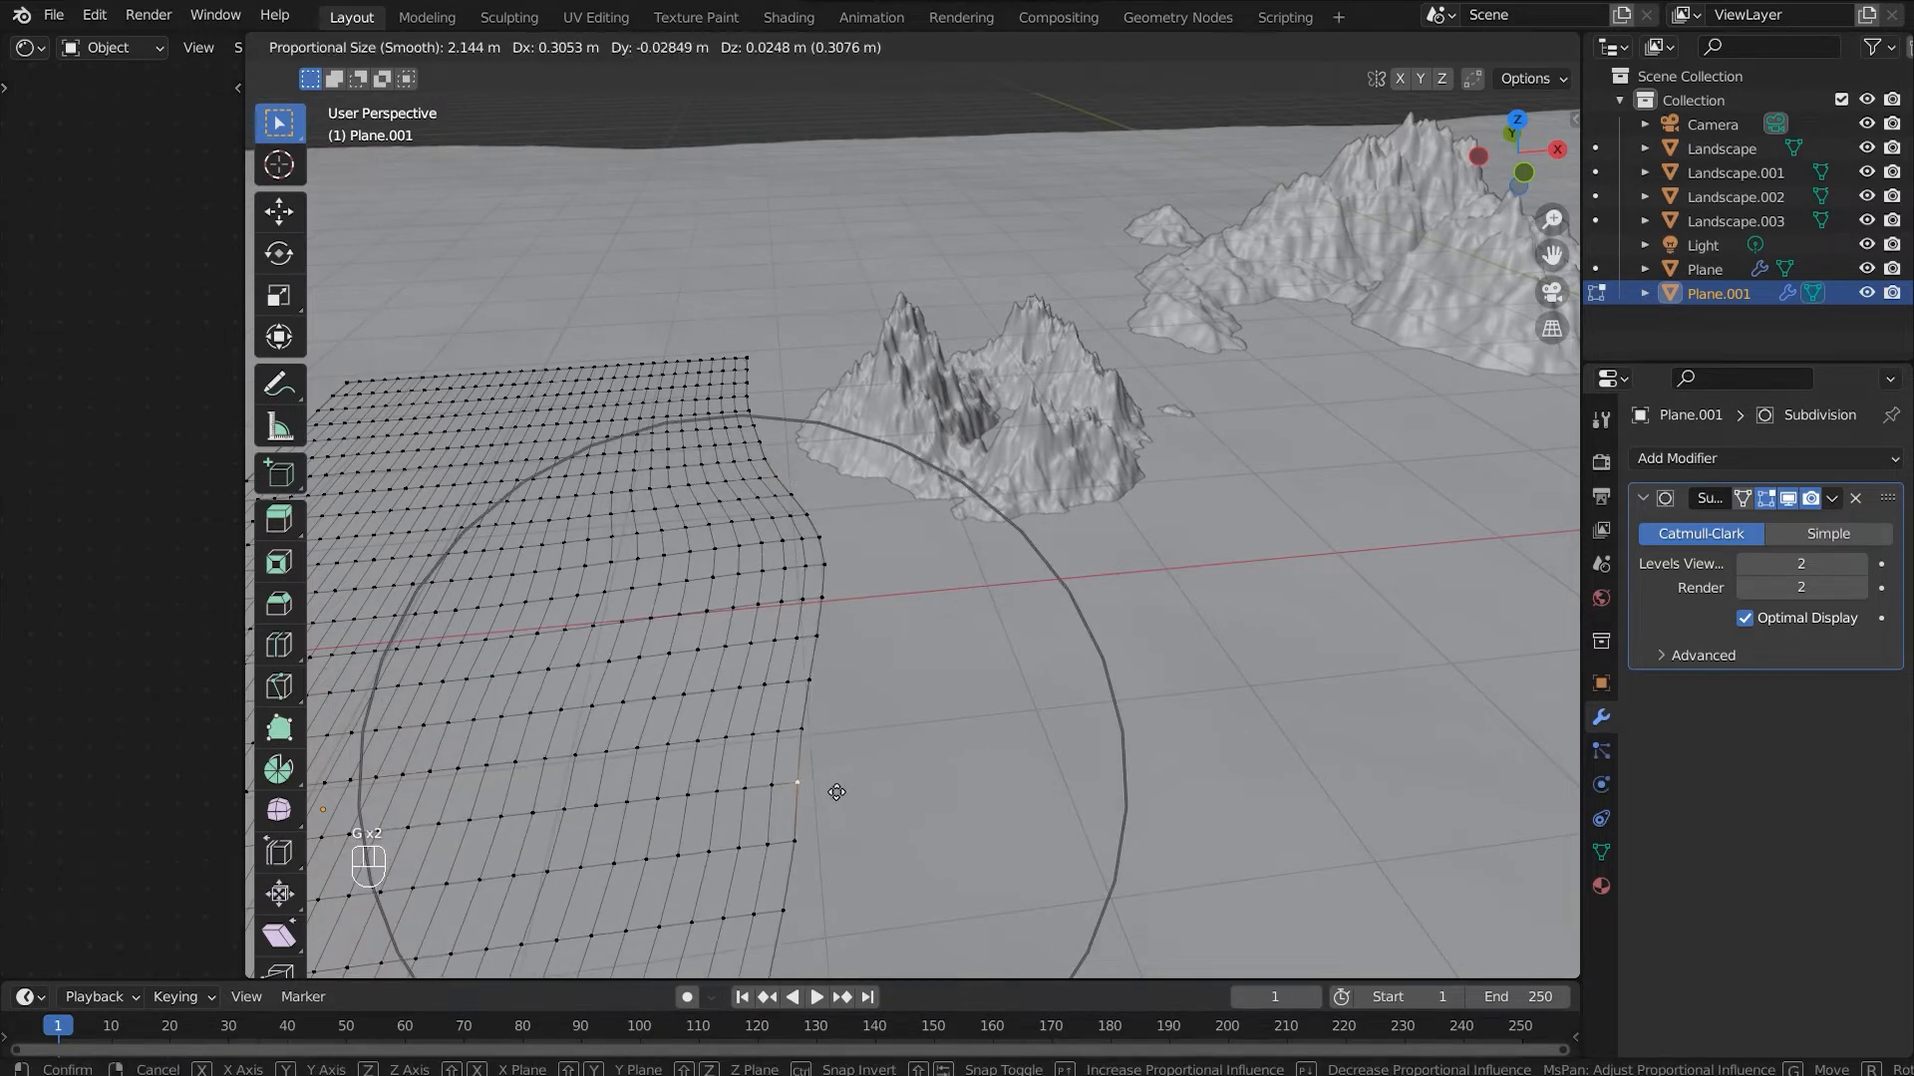
pyautogui.scroll(3, 836, 792)
pyautogui.scroll(1, 837, 793)
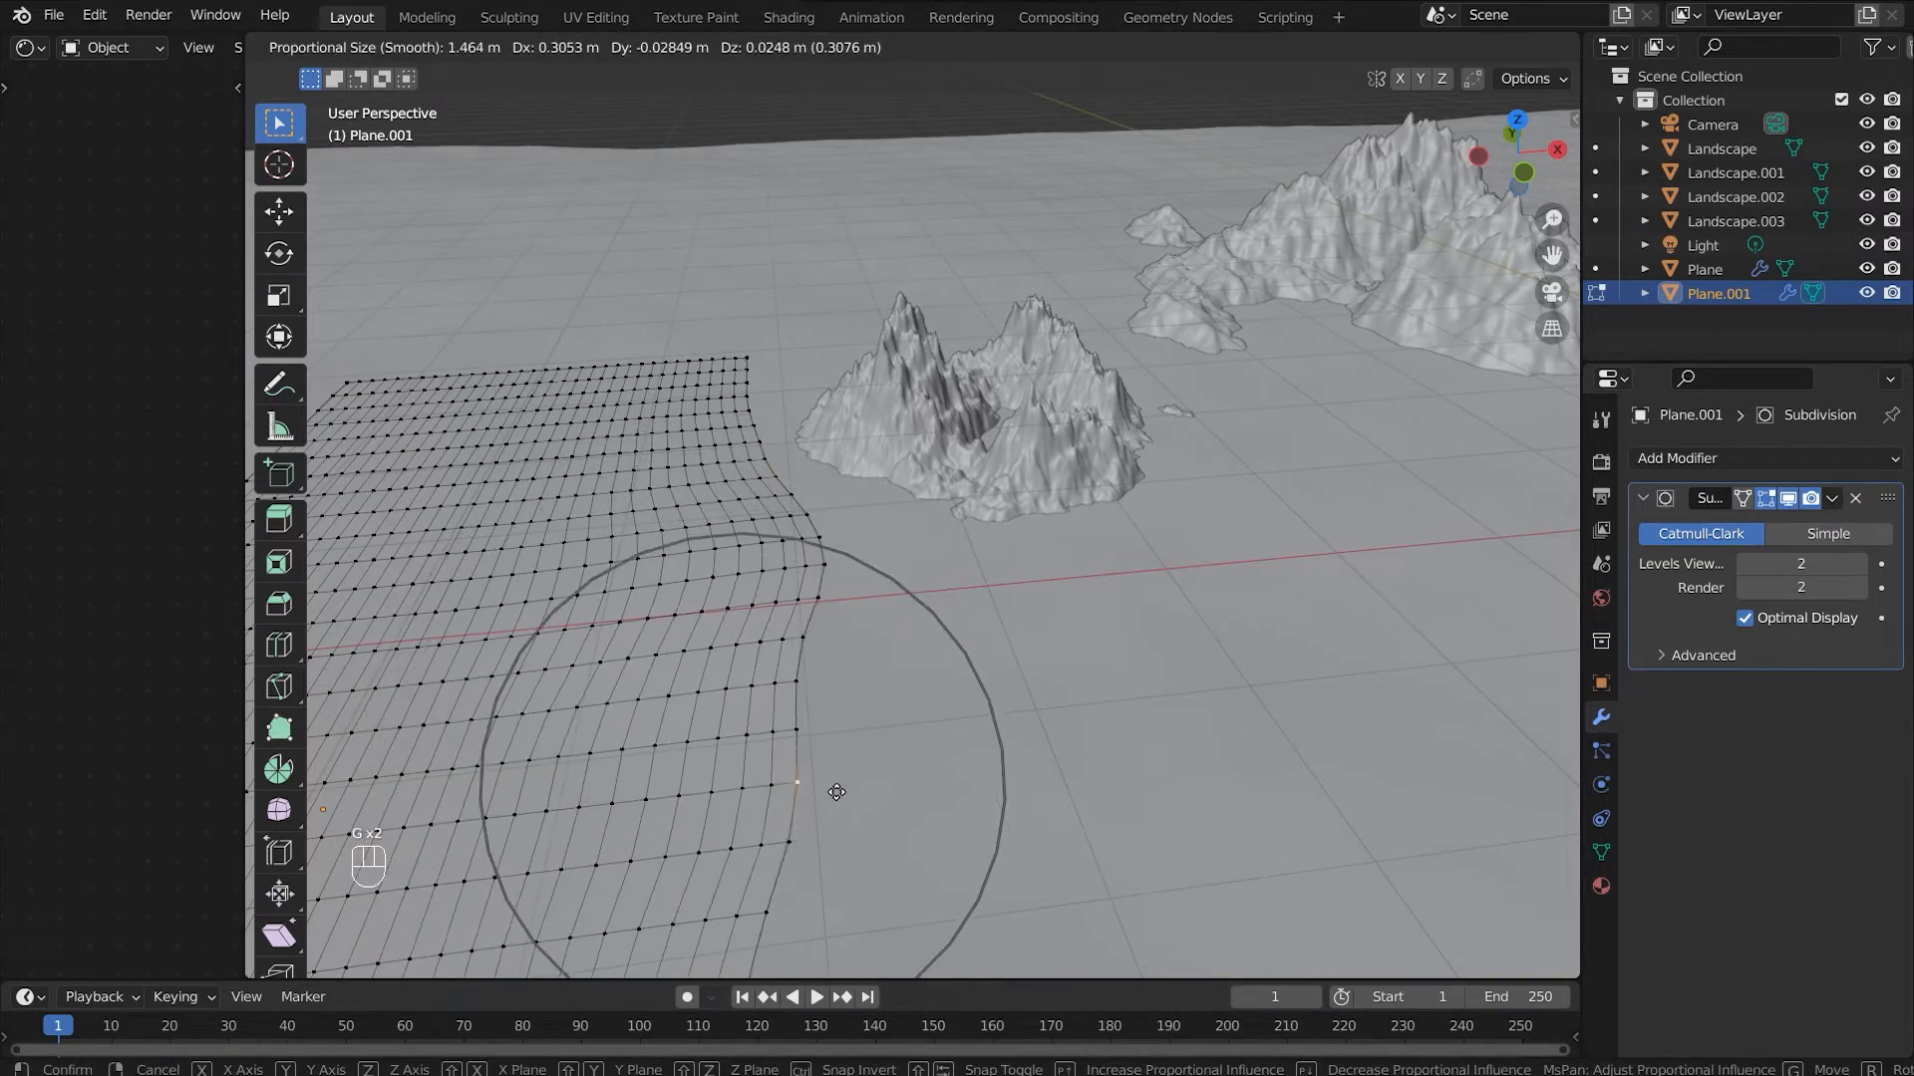
pyautogui.click(836, 792)
# Step: Move a vertex further along the seaward edge outward about 0.15 m, reducing the proportional size to about 0.91 m
pyautogui.keyDown('shift'); pyautogui.moveTo(841, 800); pyautogui.dragTo(866, 666, button='middle'); pyautogui.keyUp('shift')
pyautogui.click(809, 813)
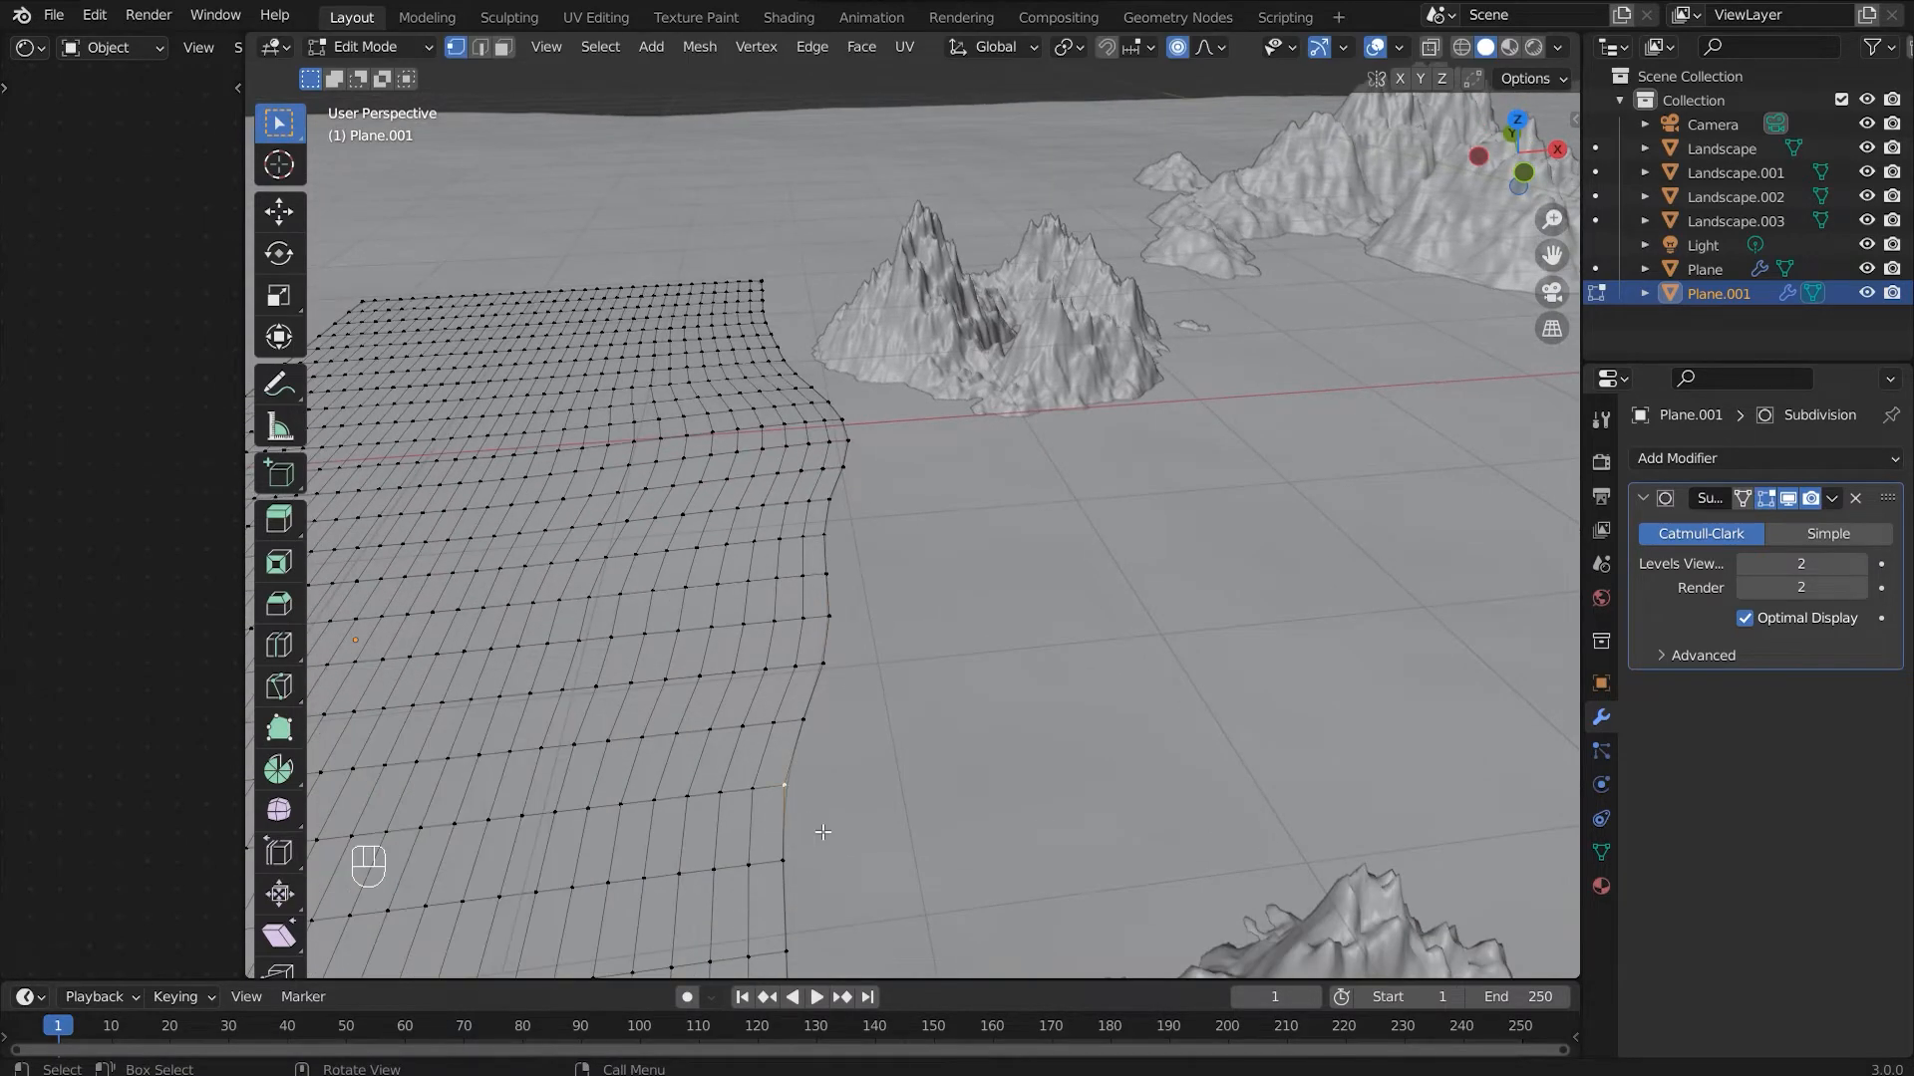
pyautogui.press('g')
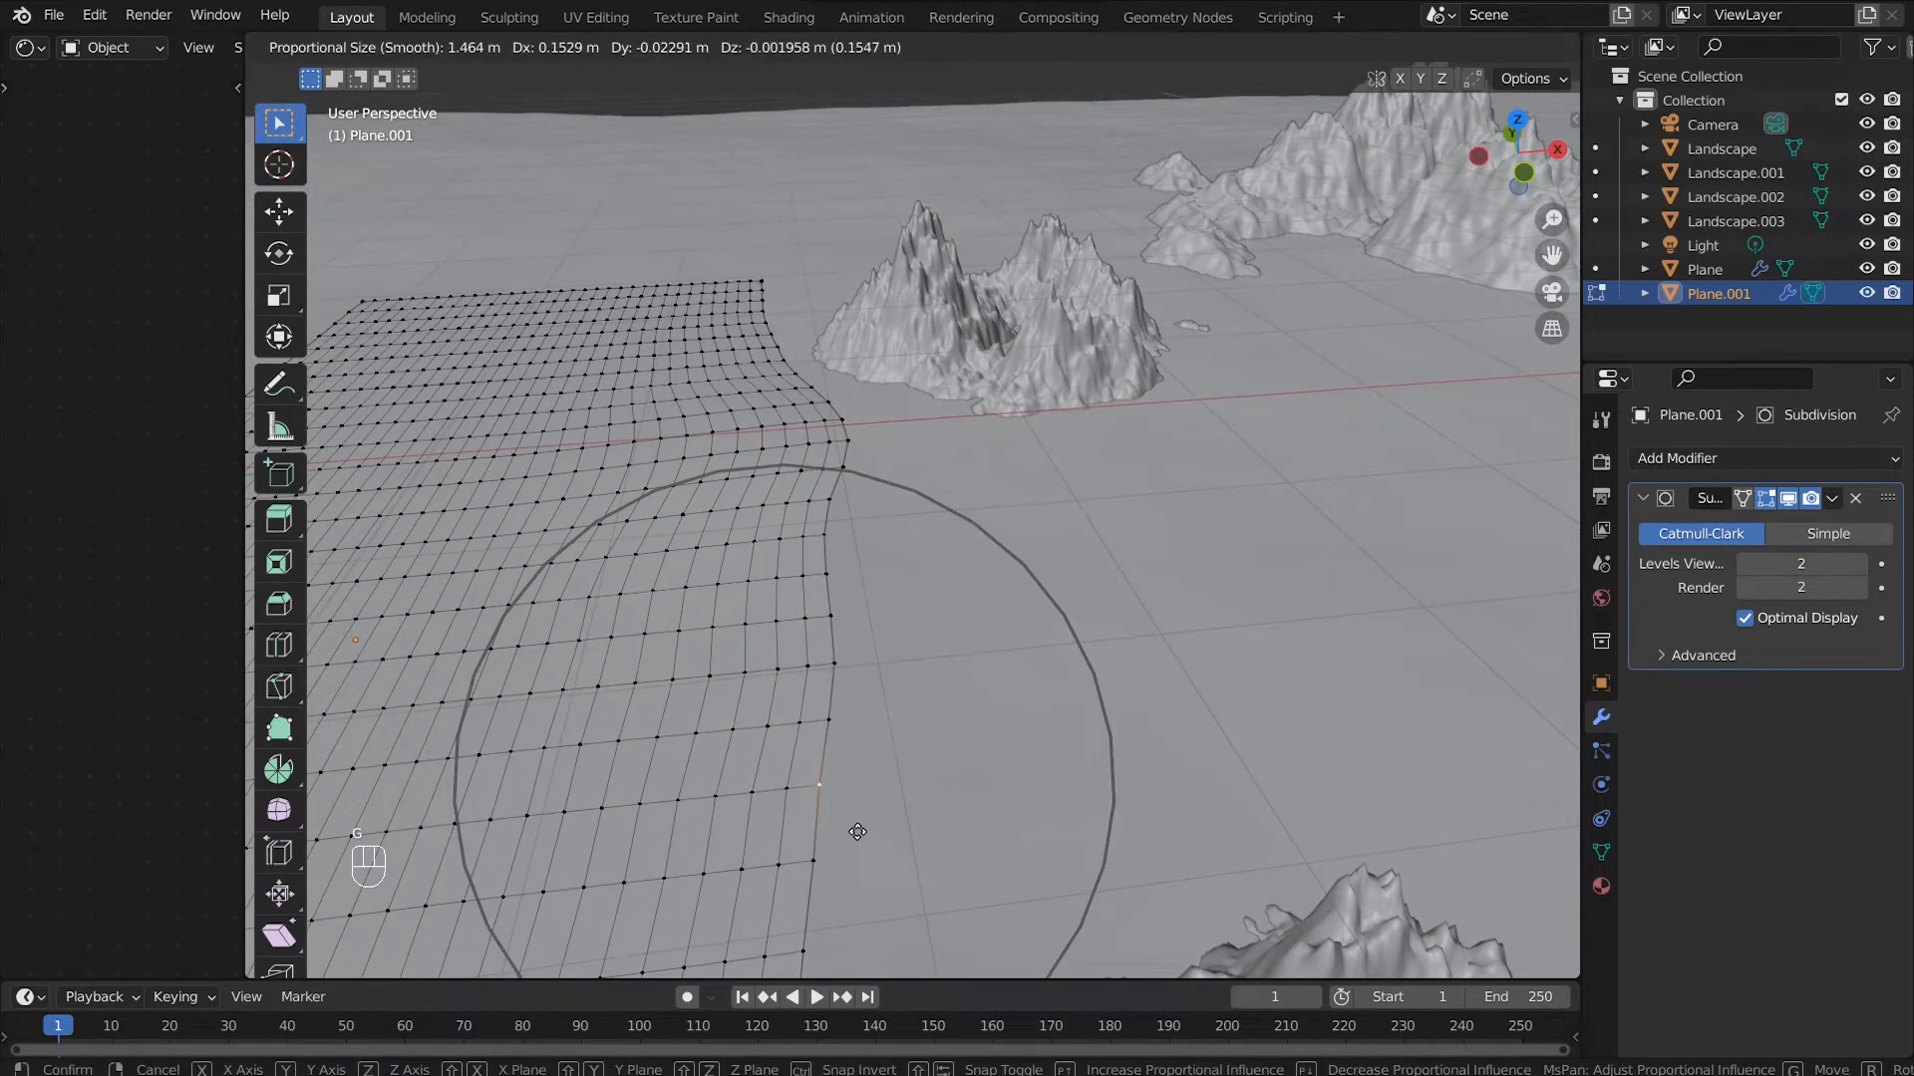
pyautogui.scroll(2, 857, 831)
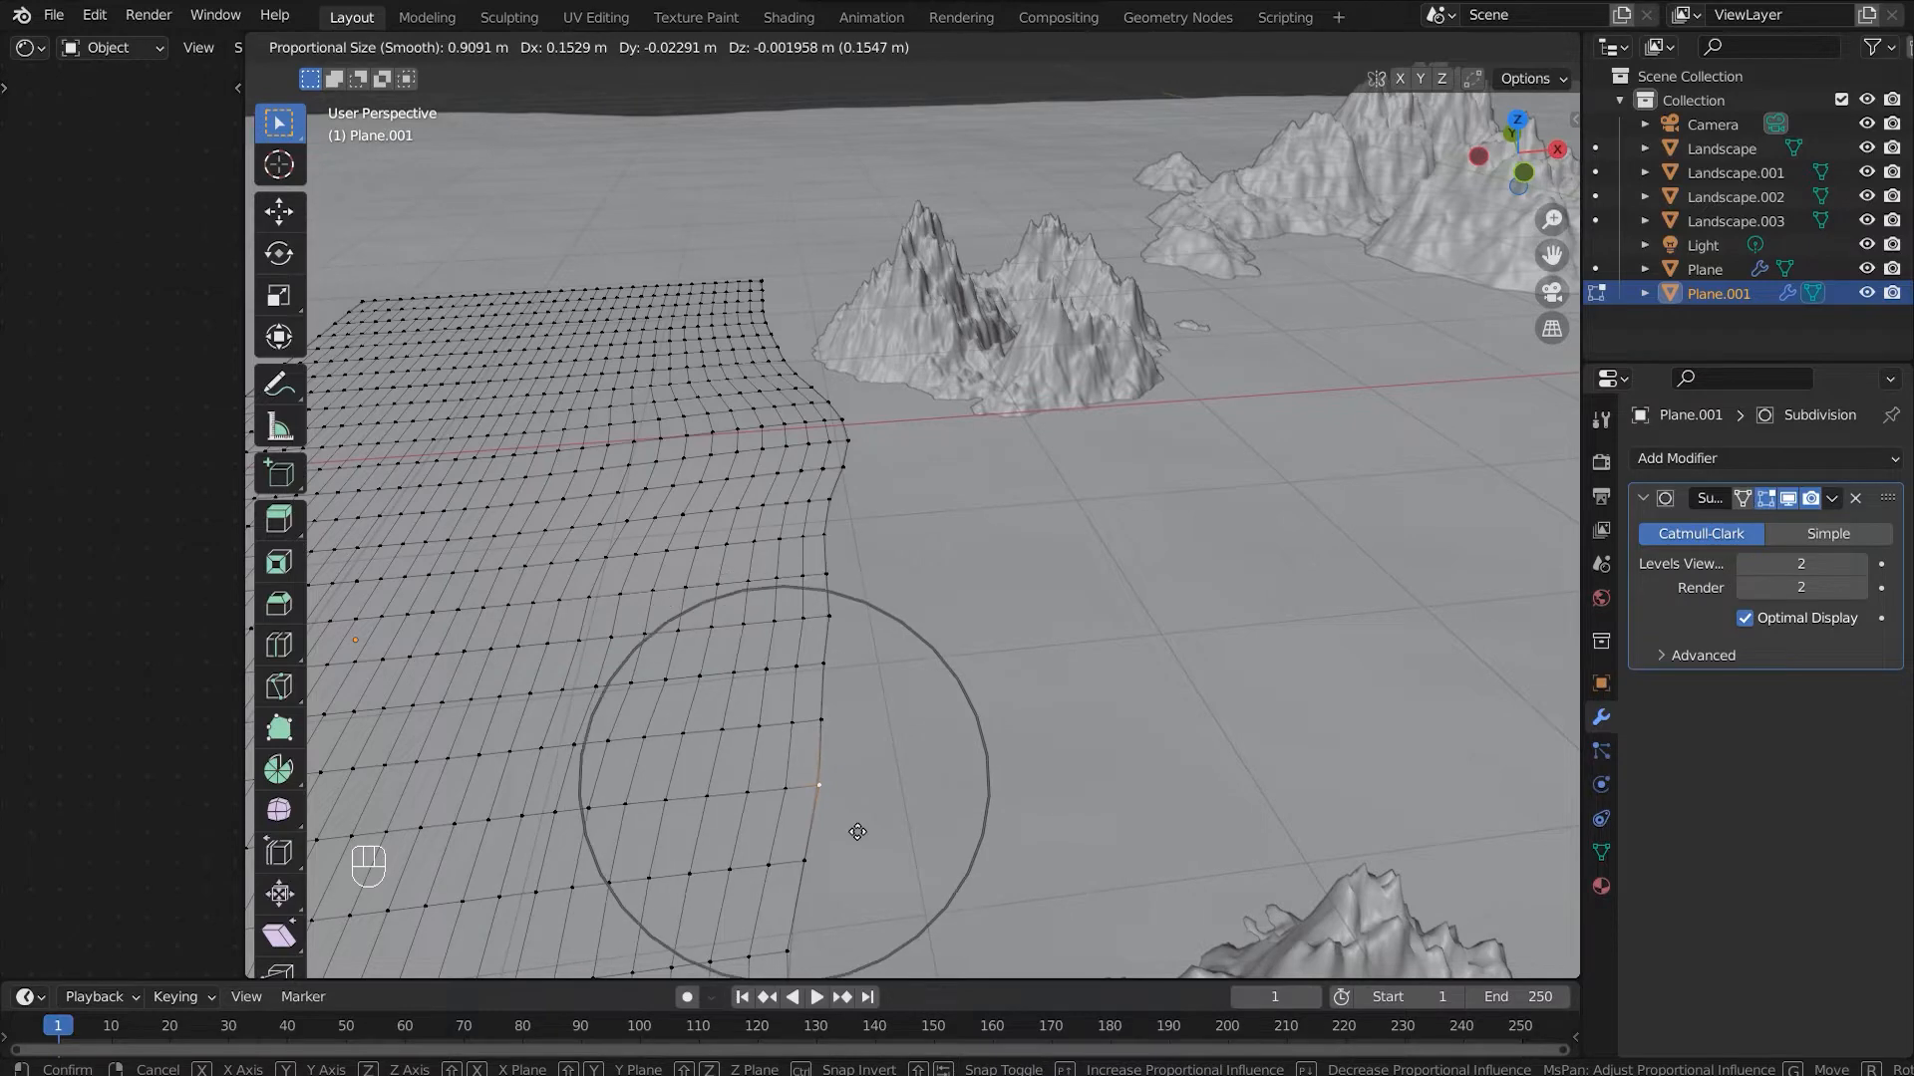
pyautogui.click(855, 714)
# Step: Pull a vertex near the closest part of the shoreline edge outward about 0.45 m, with proportional size about 1.77 m
pyautogui.moveTo(856, 714); pyautogui.dragTo(902, 809, button='middle')
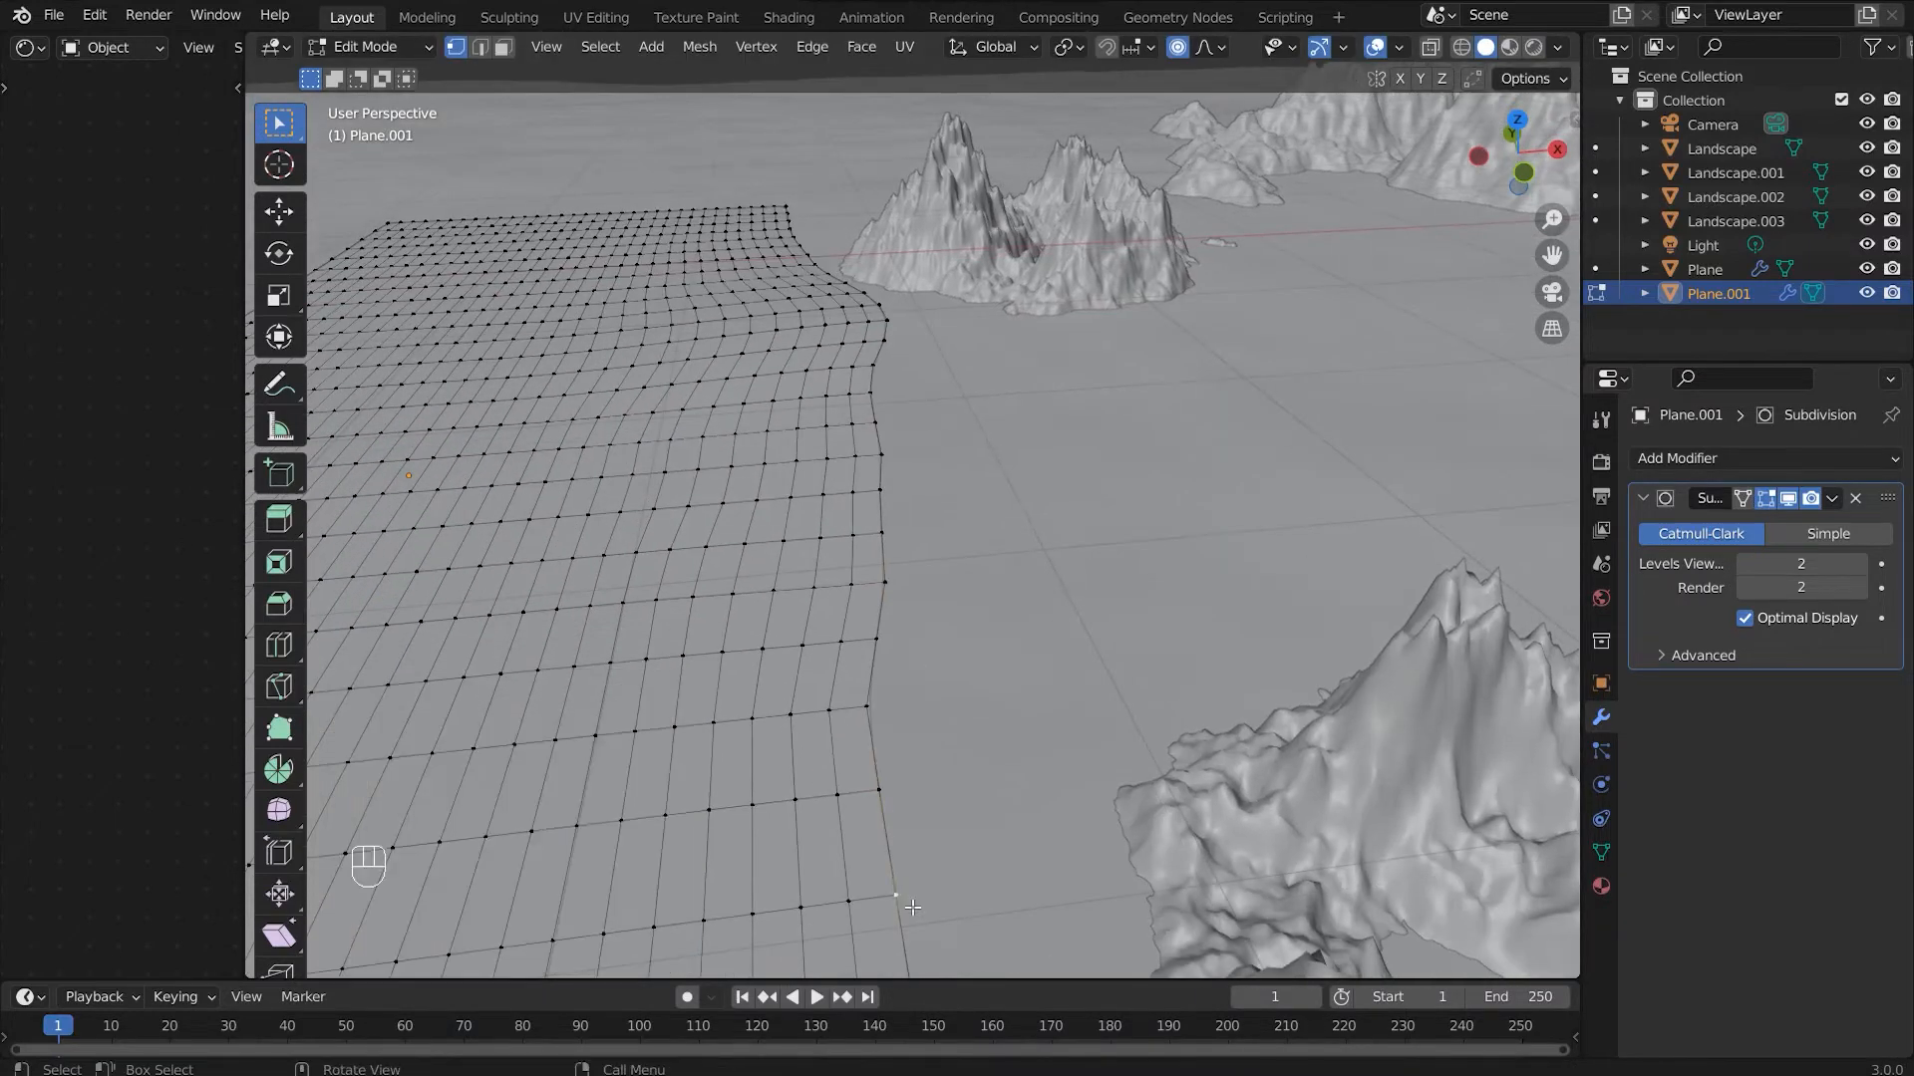
pyautogui.press('g')
pyautogui.scroll(-2, 997, 890)
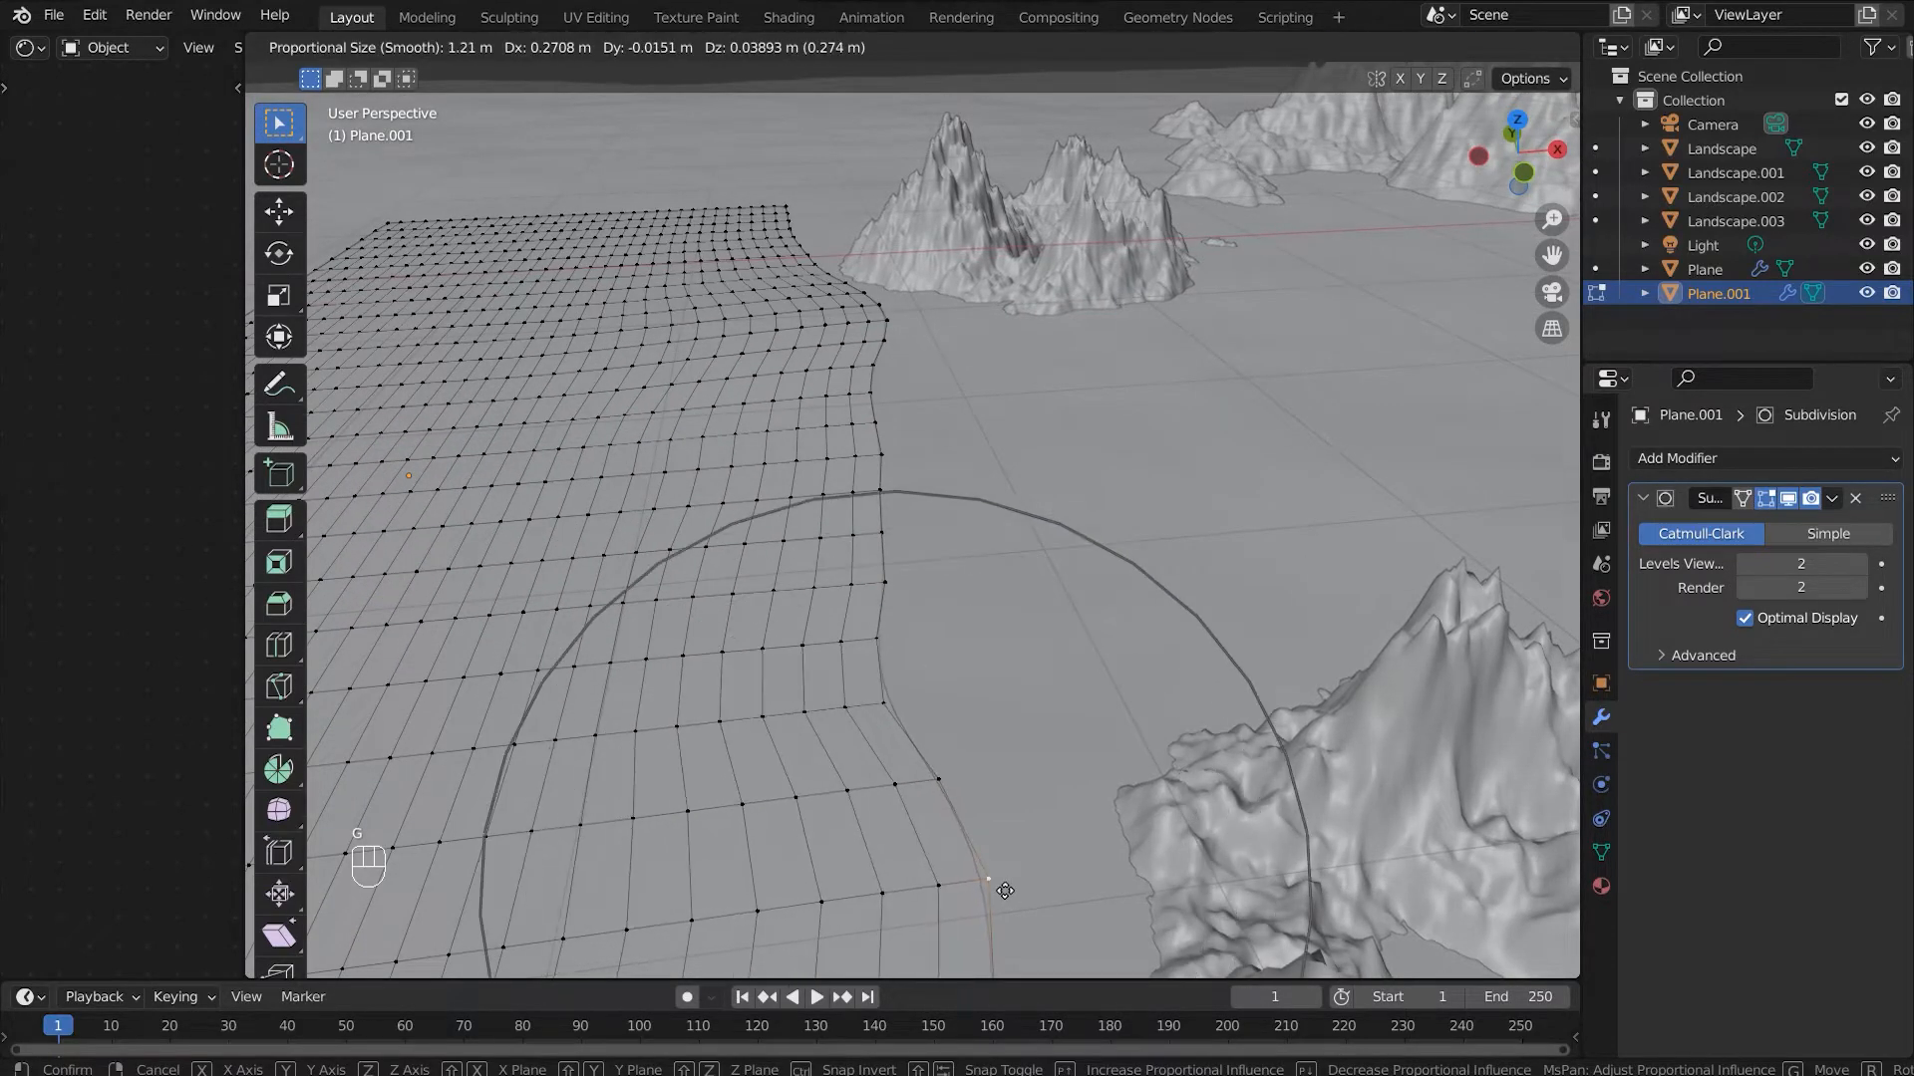
pyautogui.scroll(-1, 1005, 890)
pyautogui.scroll(-3, 1046, 887)
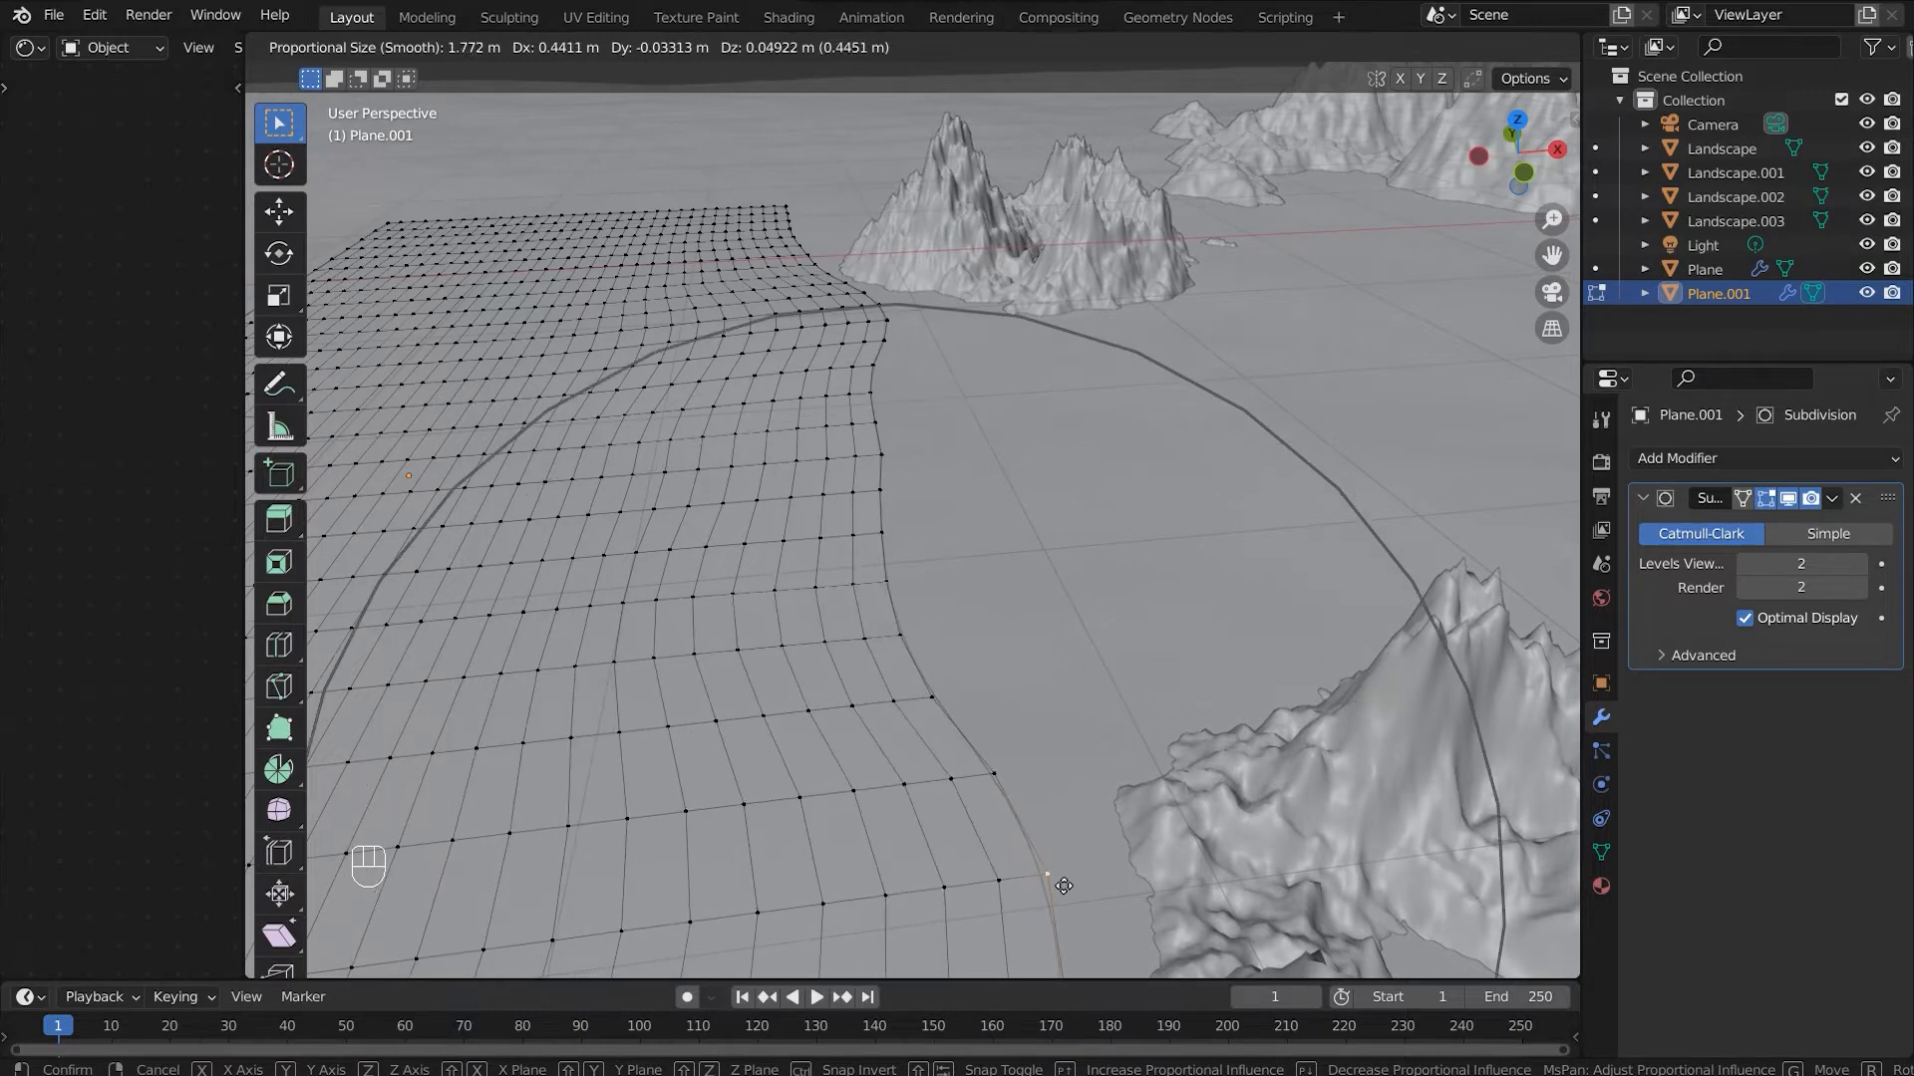
pyautogui.click(1081, 888)
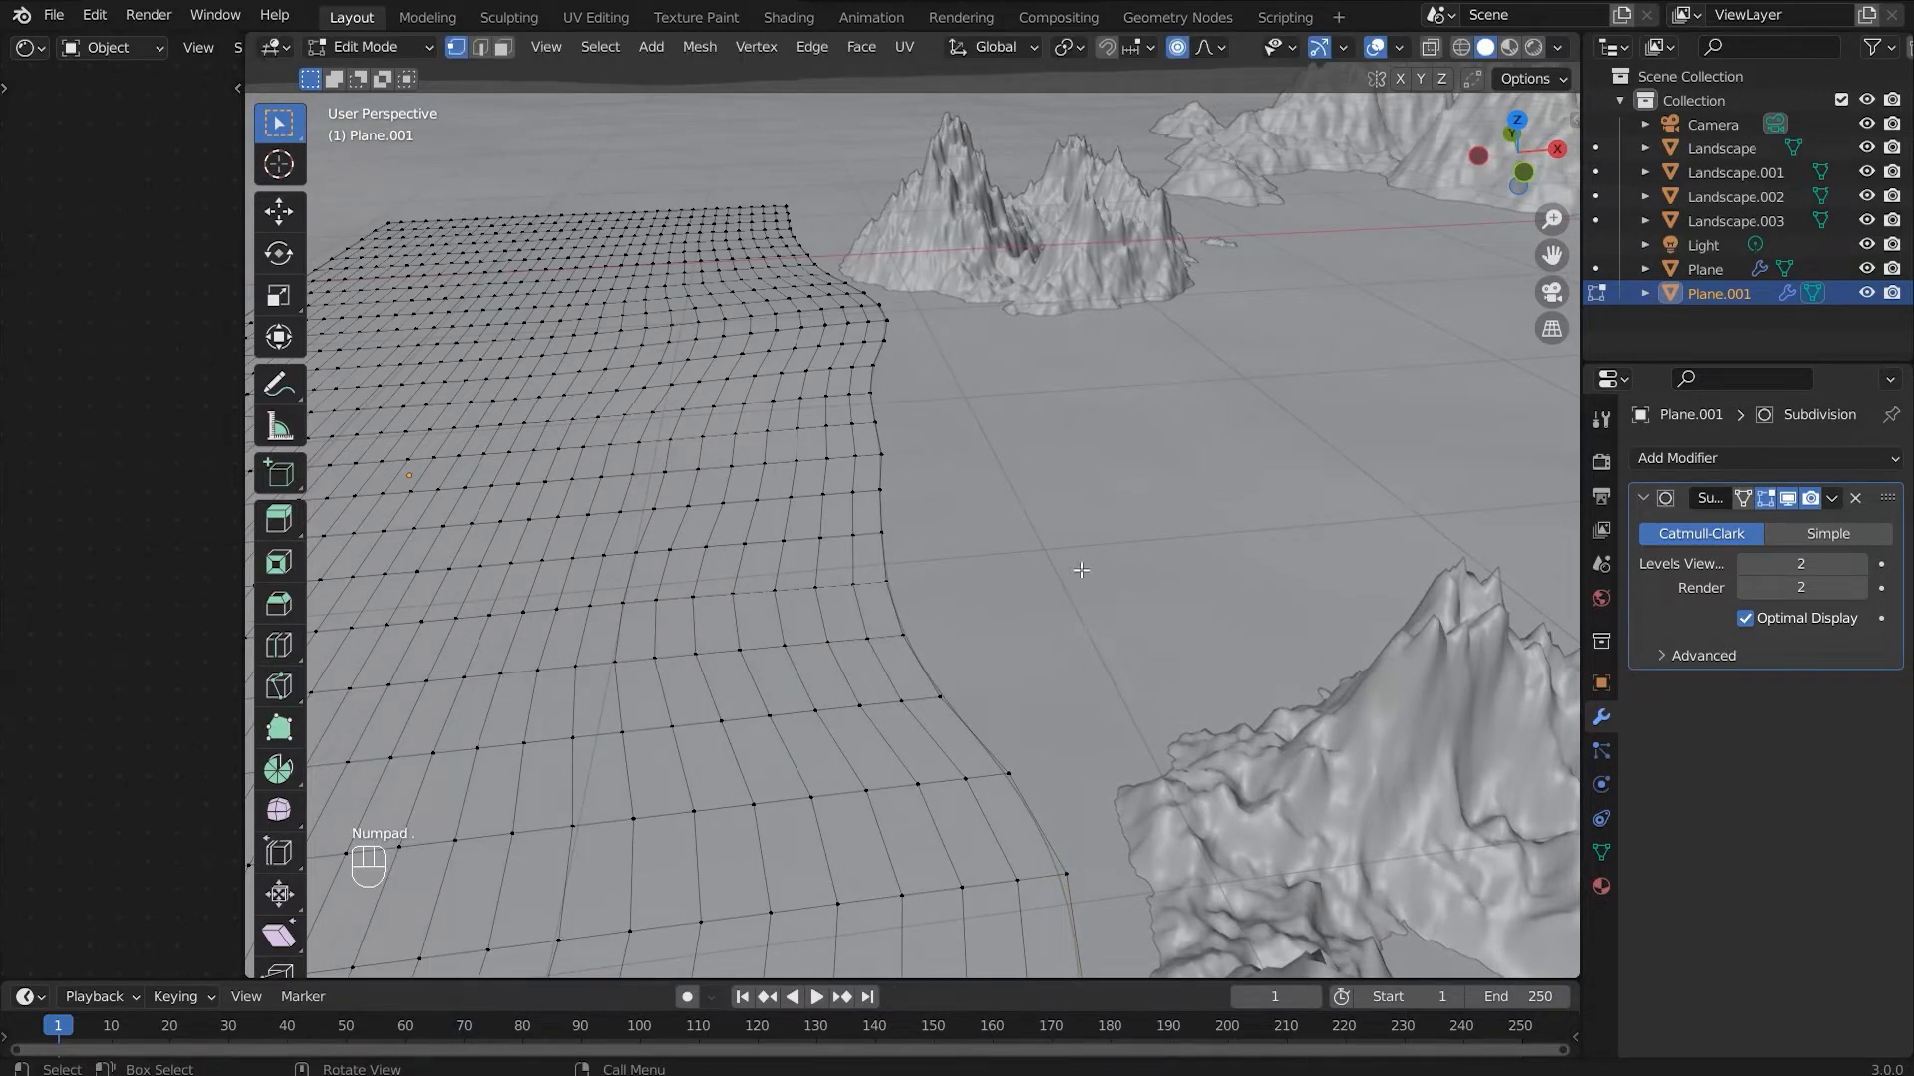
# Step: In the camera view, lower the middle edge vertex about 0.29 m along Z, with proportional size about 2.14 m
pyautogui.press('KP_0')
pyautogui.scroll(1, 1040, 673)
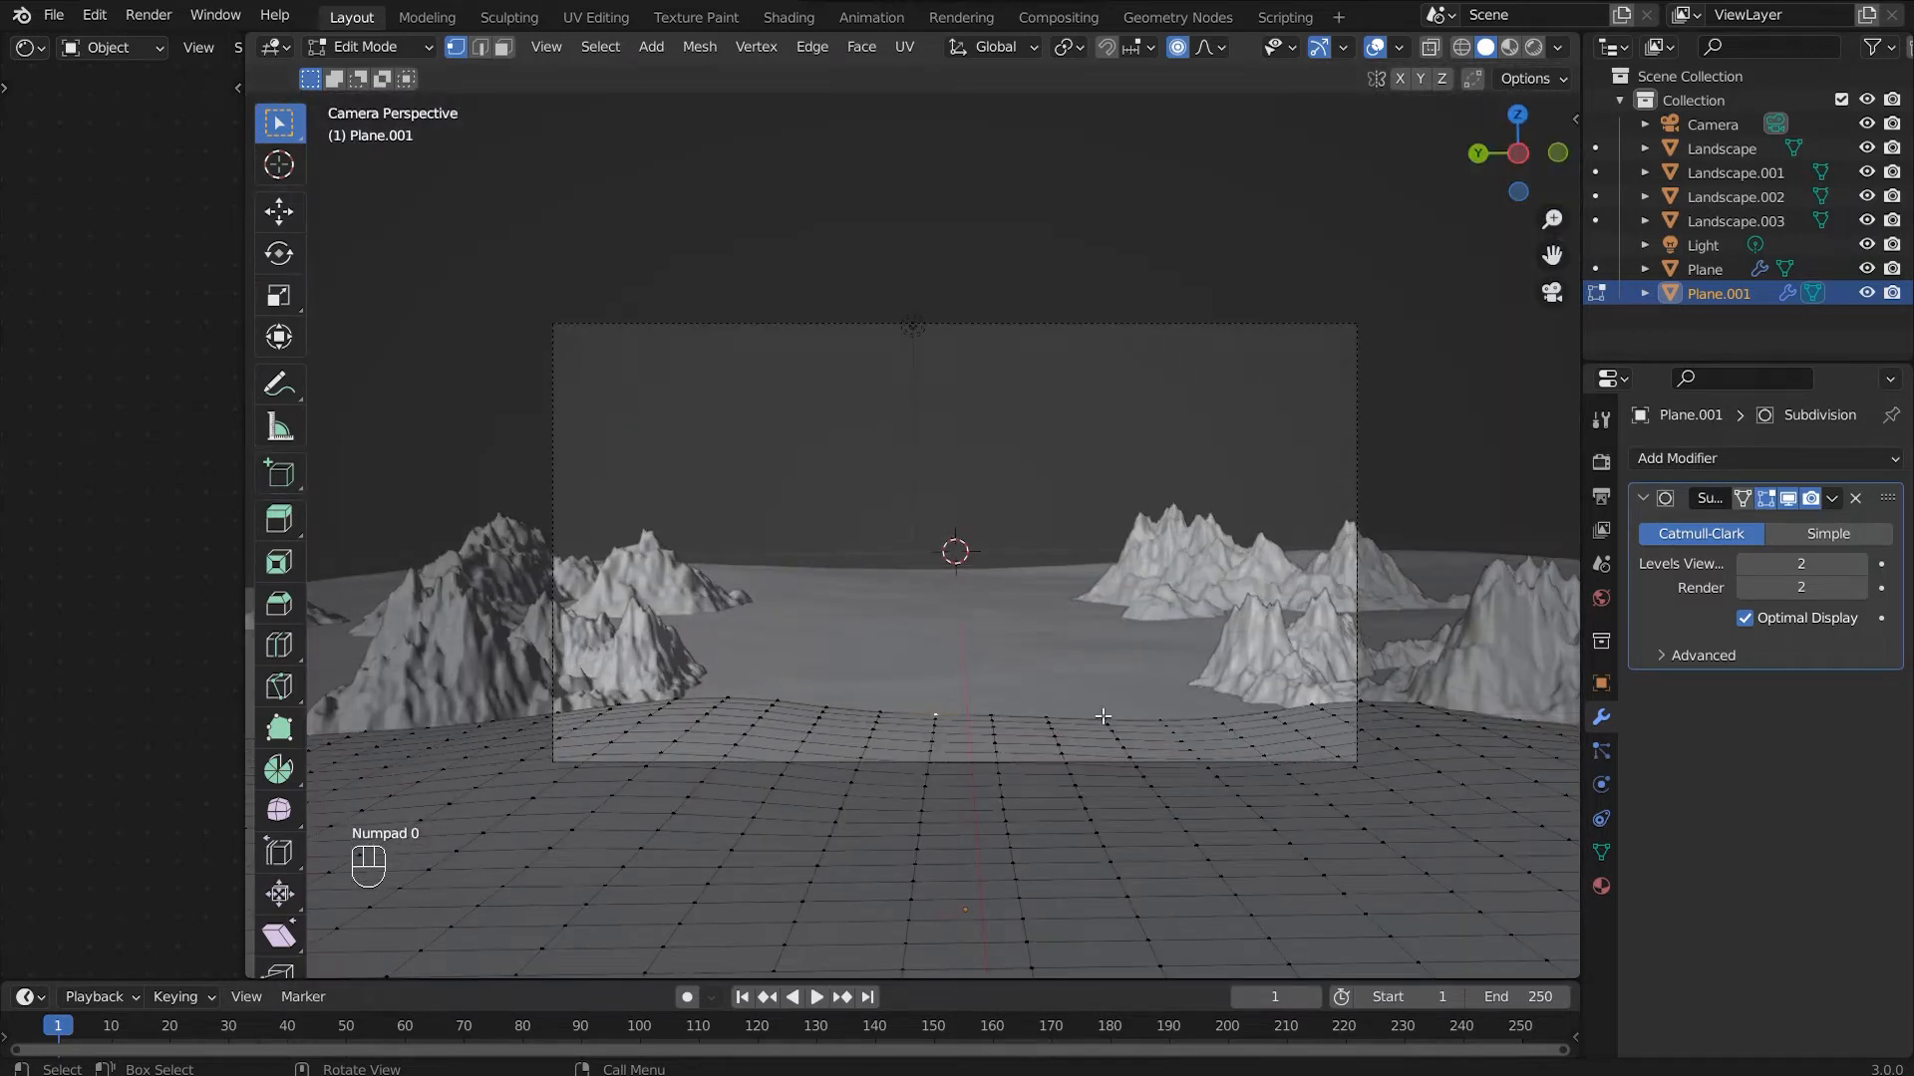
pyautogui.press('g')
pyautogui.press('z')
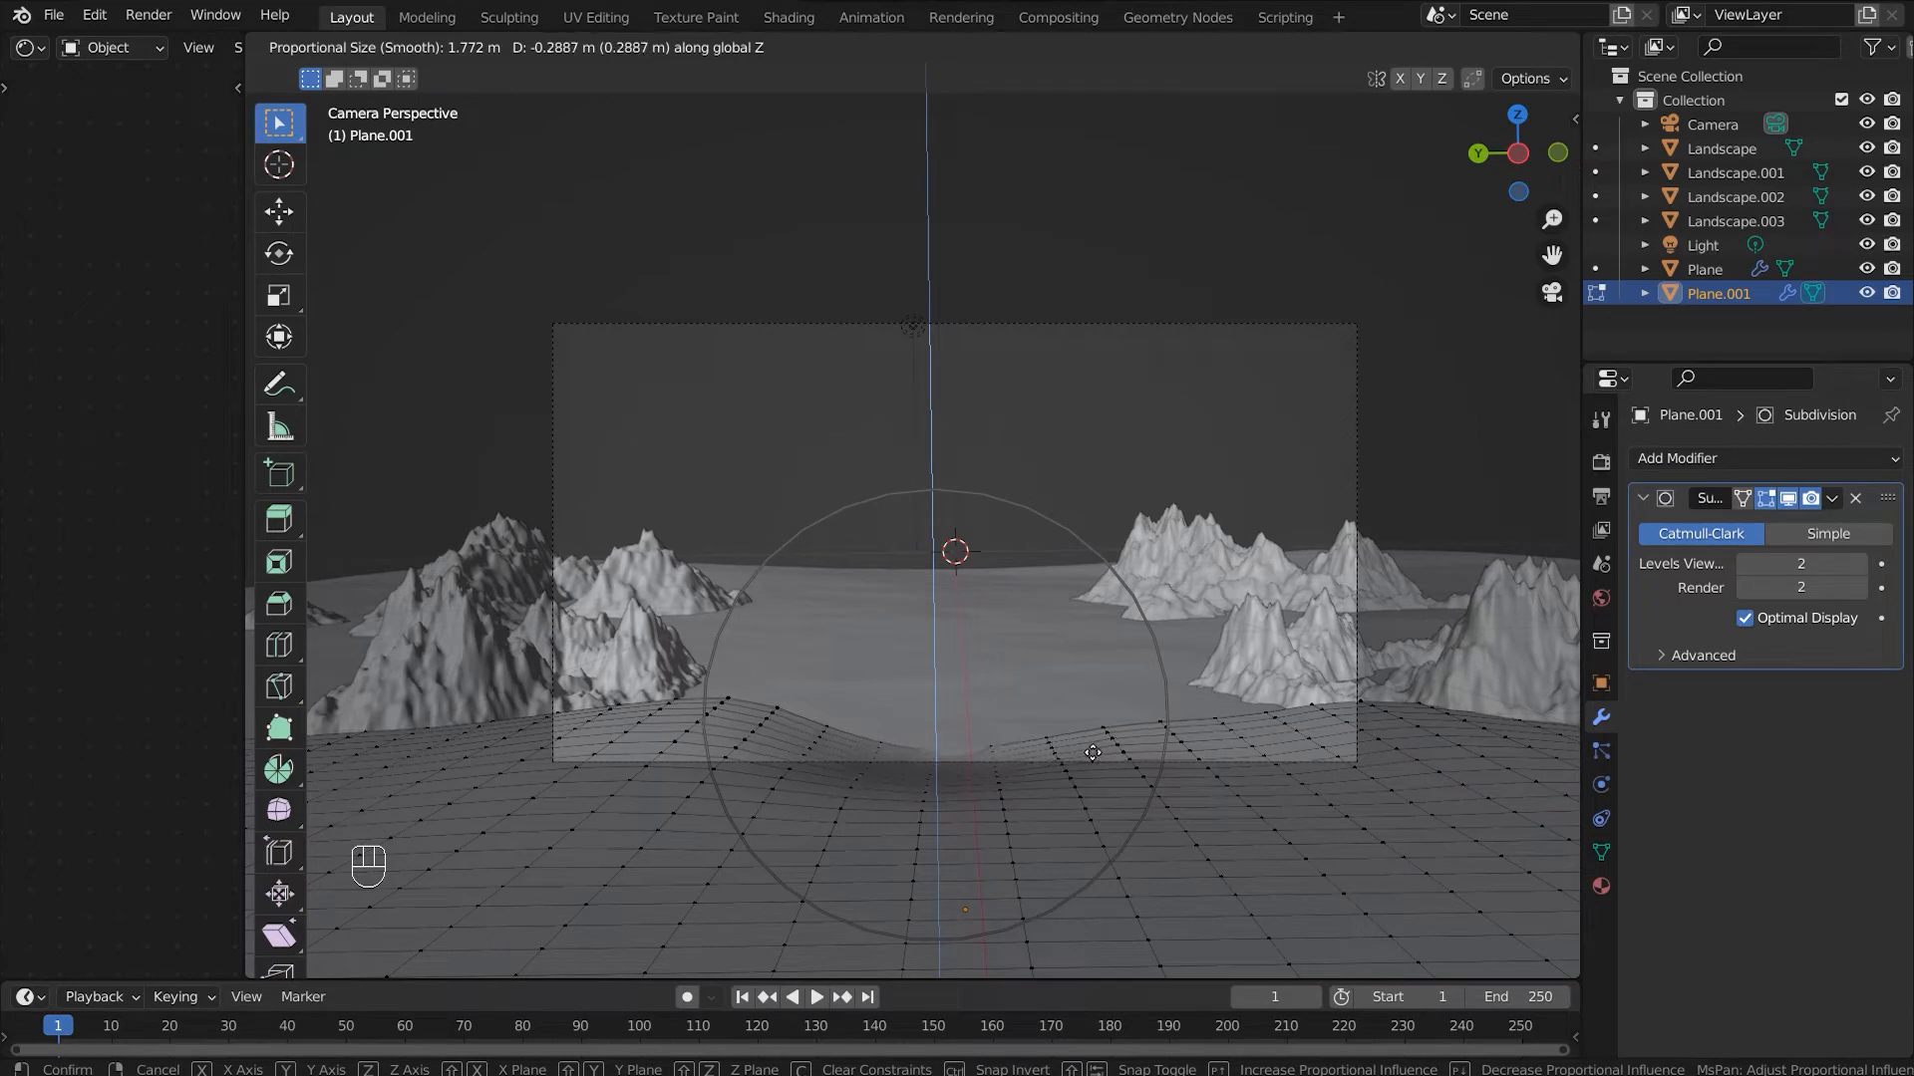
pyautogui.scroll(-5, 1092, 753)
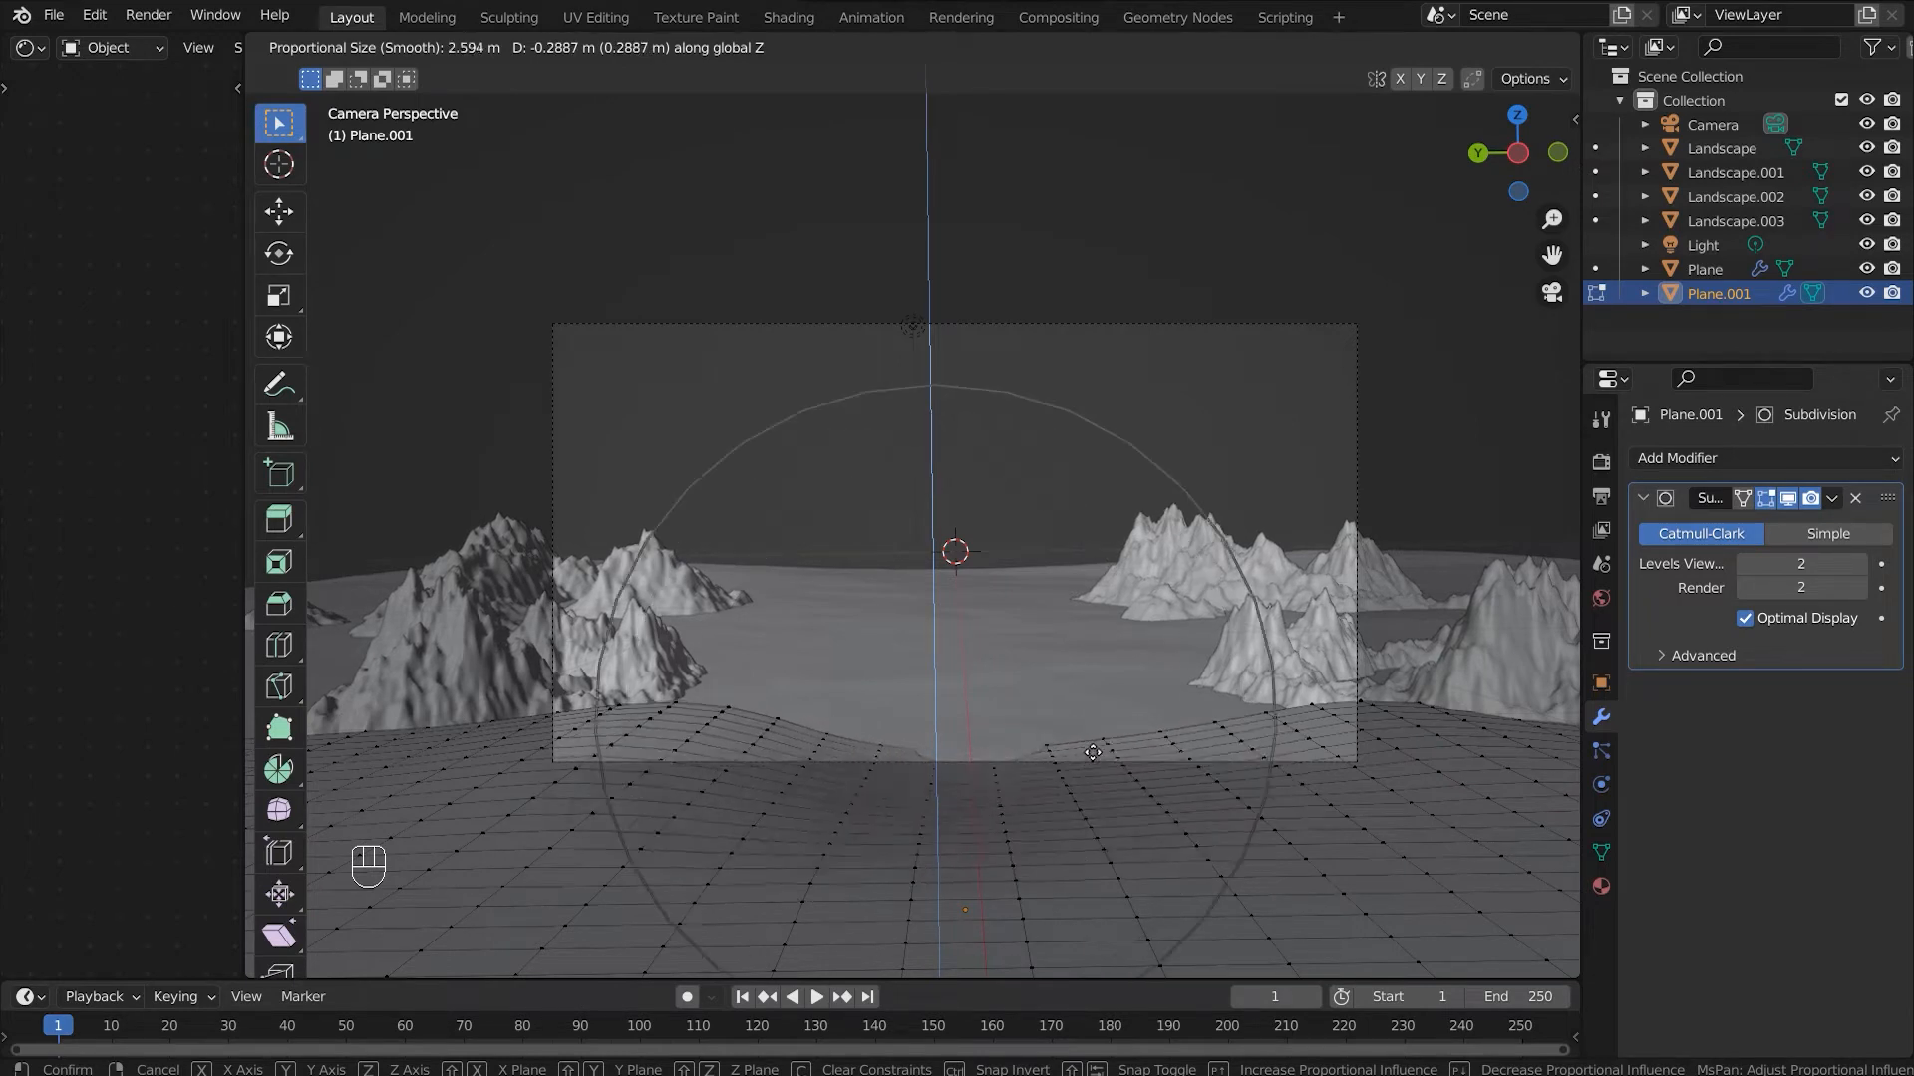
pyautogui.scroll(3, 1092, 752)
pyautogui.click(1093, 753)
# Step: Lower an edge vertex on the right side of the camera frame about 0.17 m along Z with the same proportional size
pyautogui.click(1231, 715)
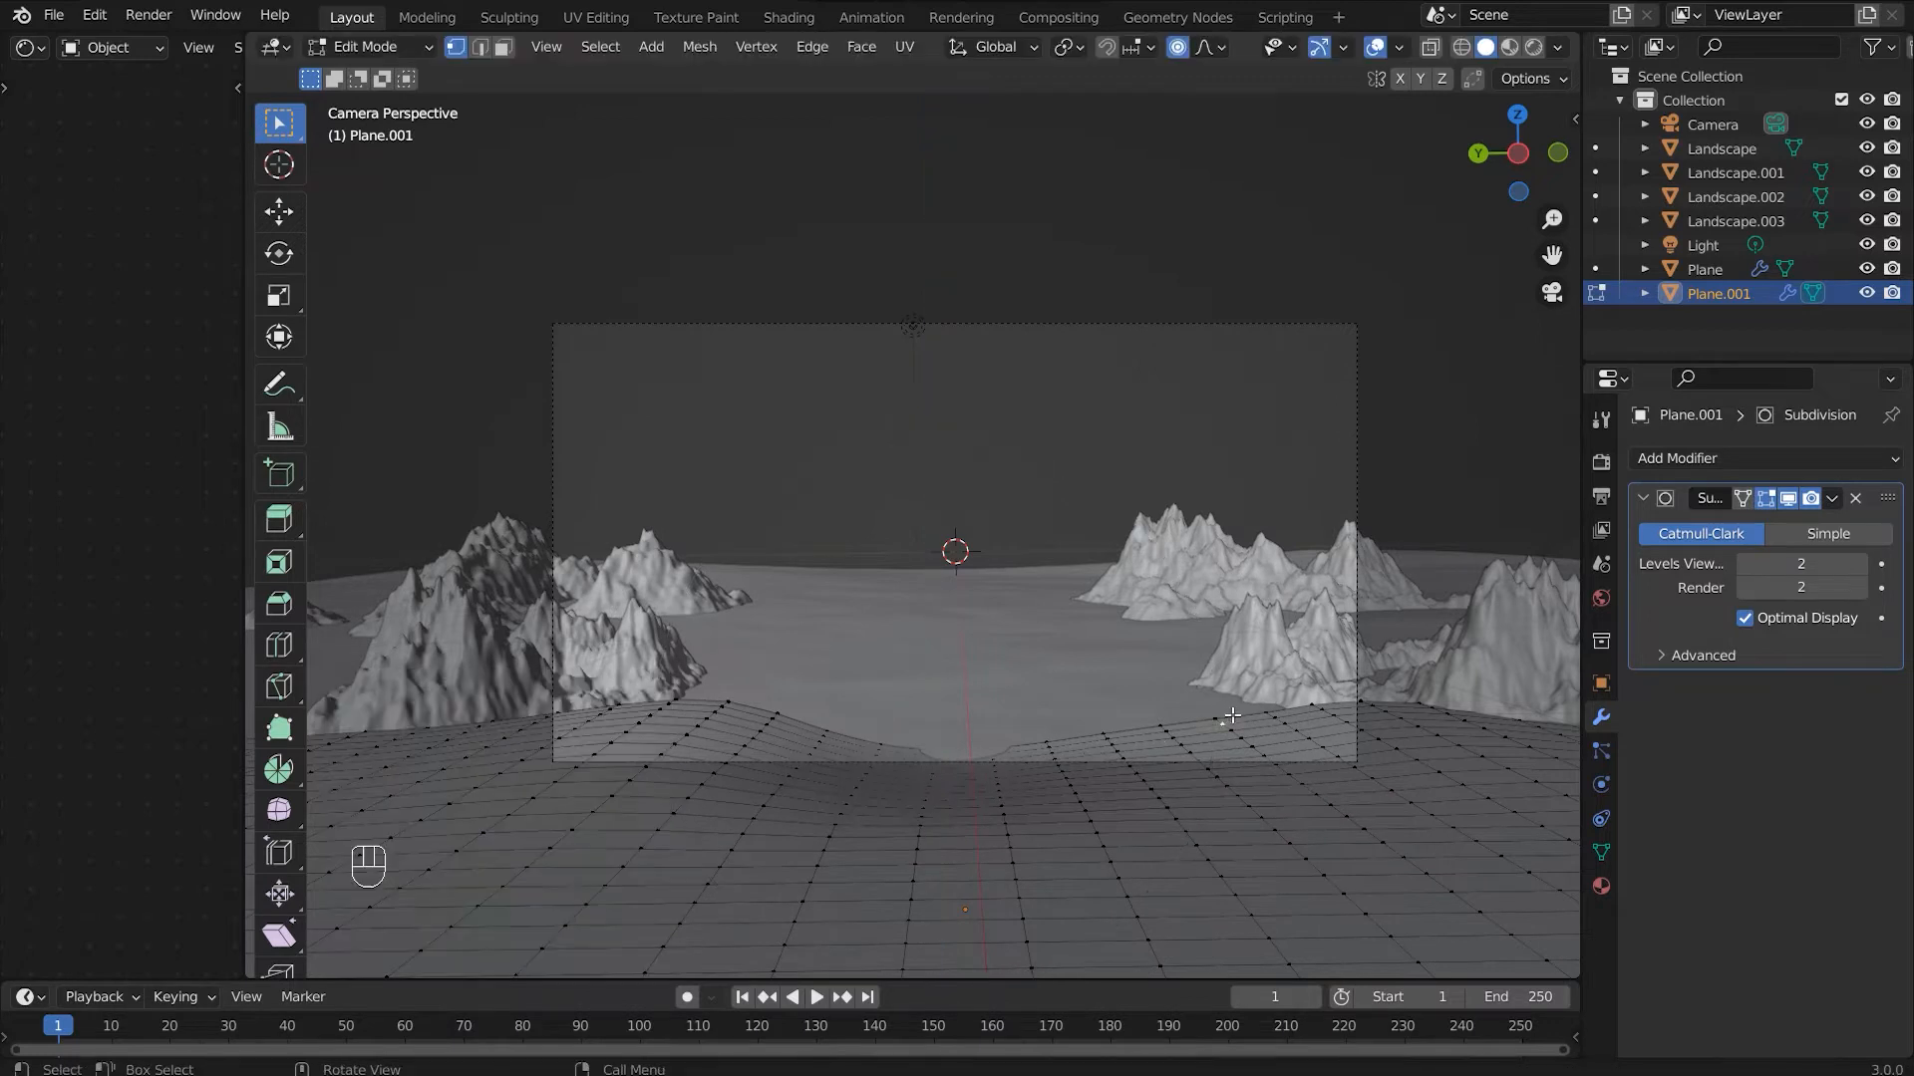
pyautogui.press('g')
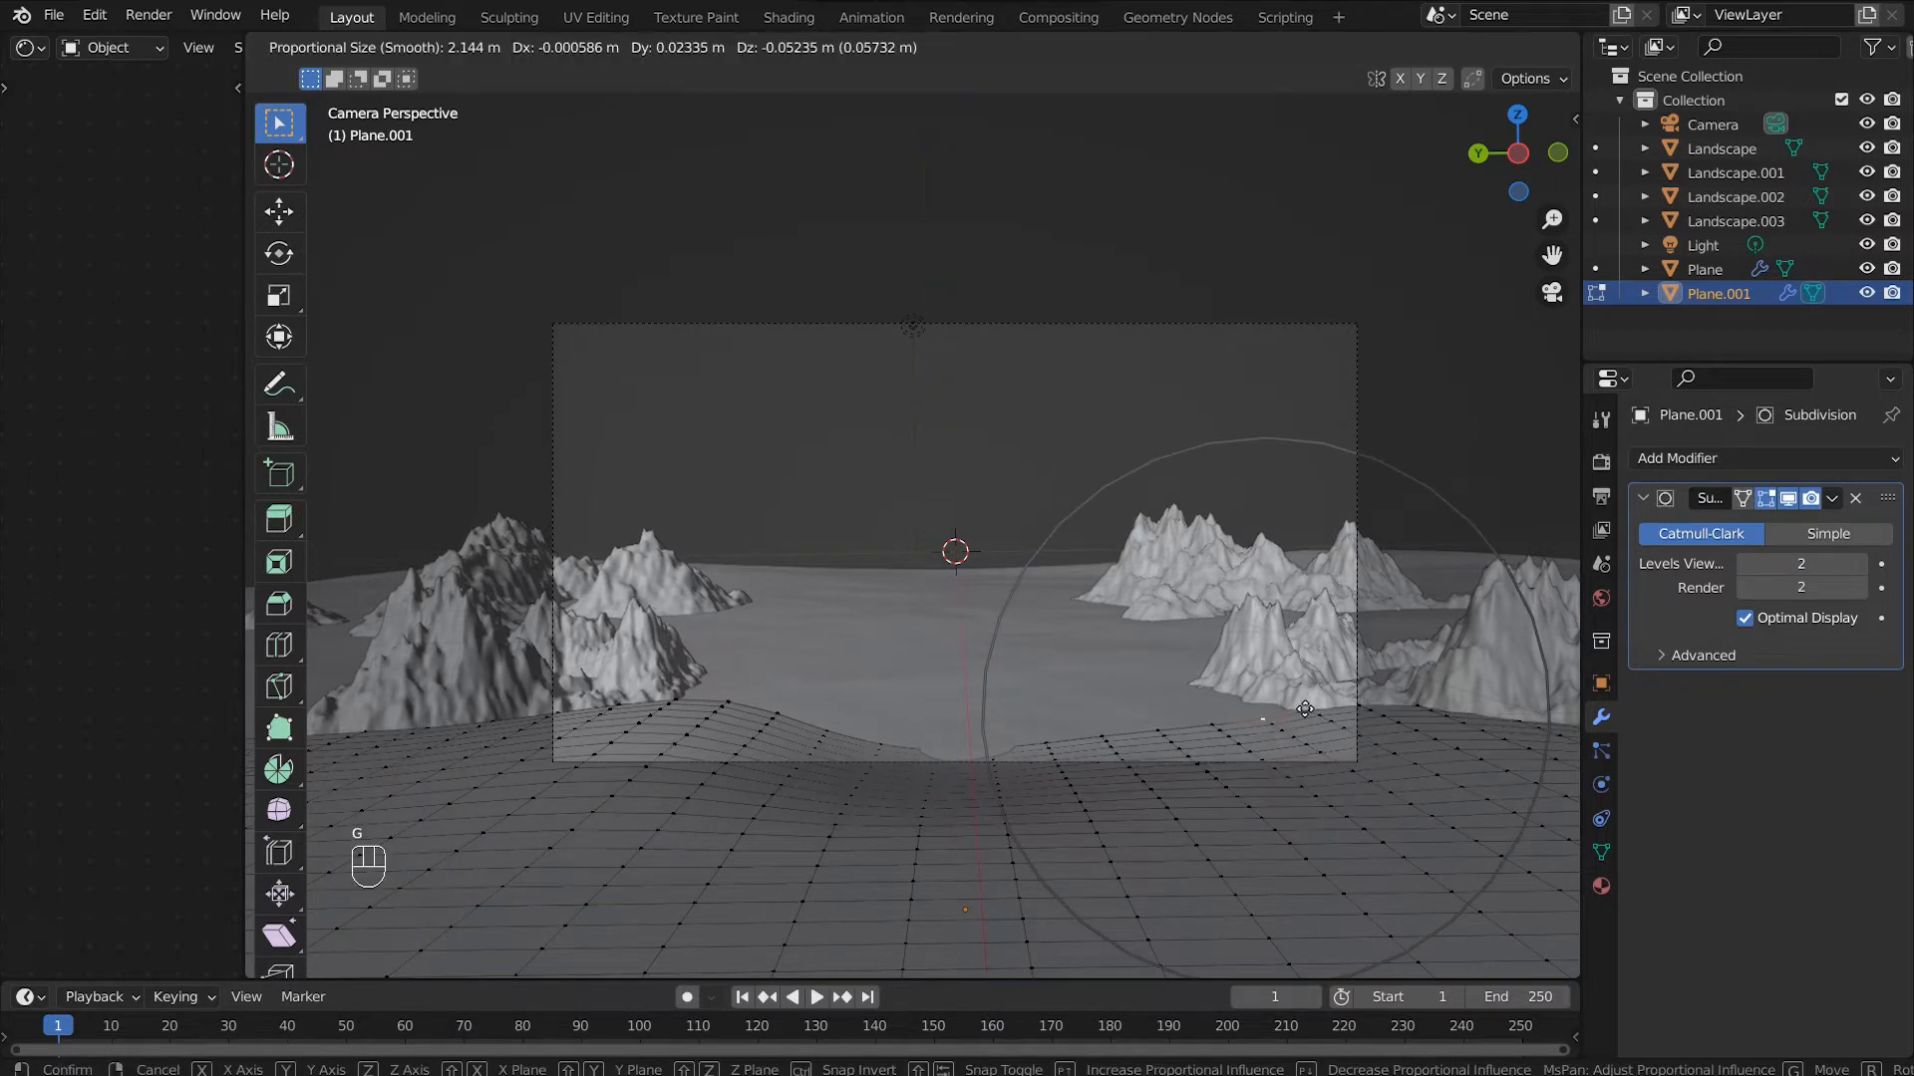
pyautogui.scroll(-2, 1305, 709)
pyautogui.scroll(2, 1305, 708)
pyautogui.press('z')
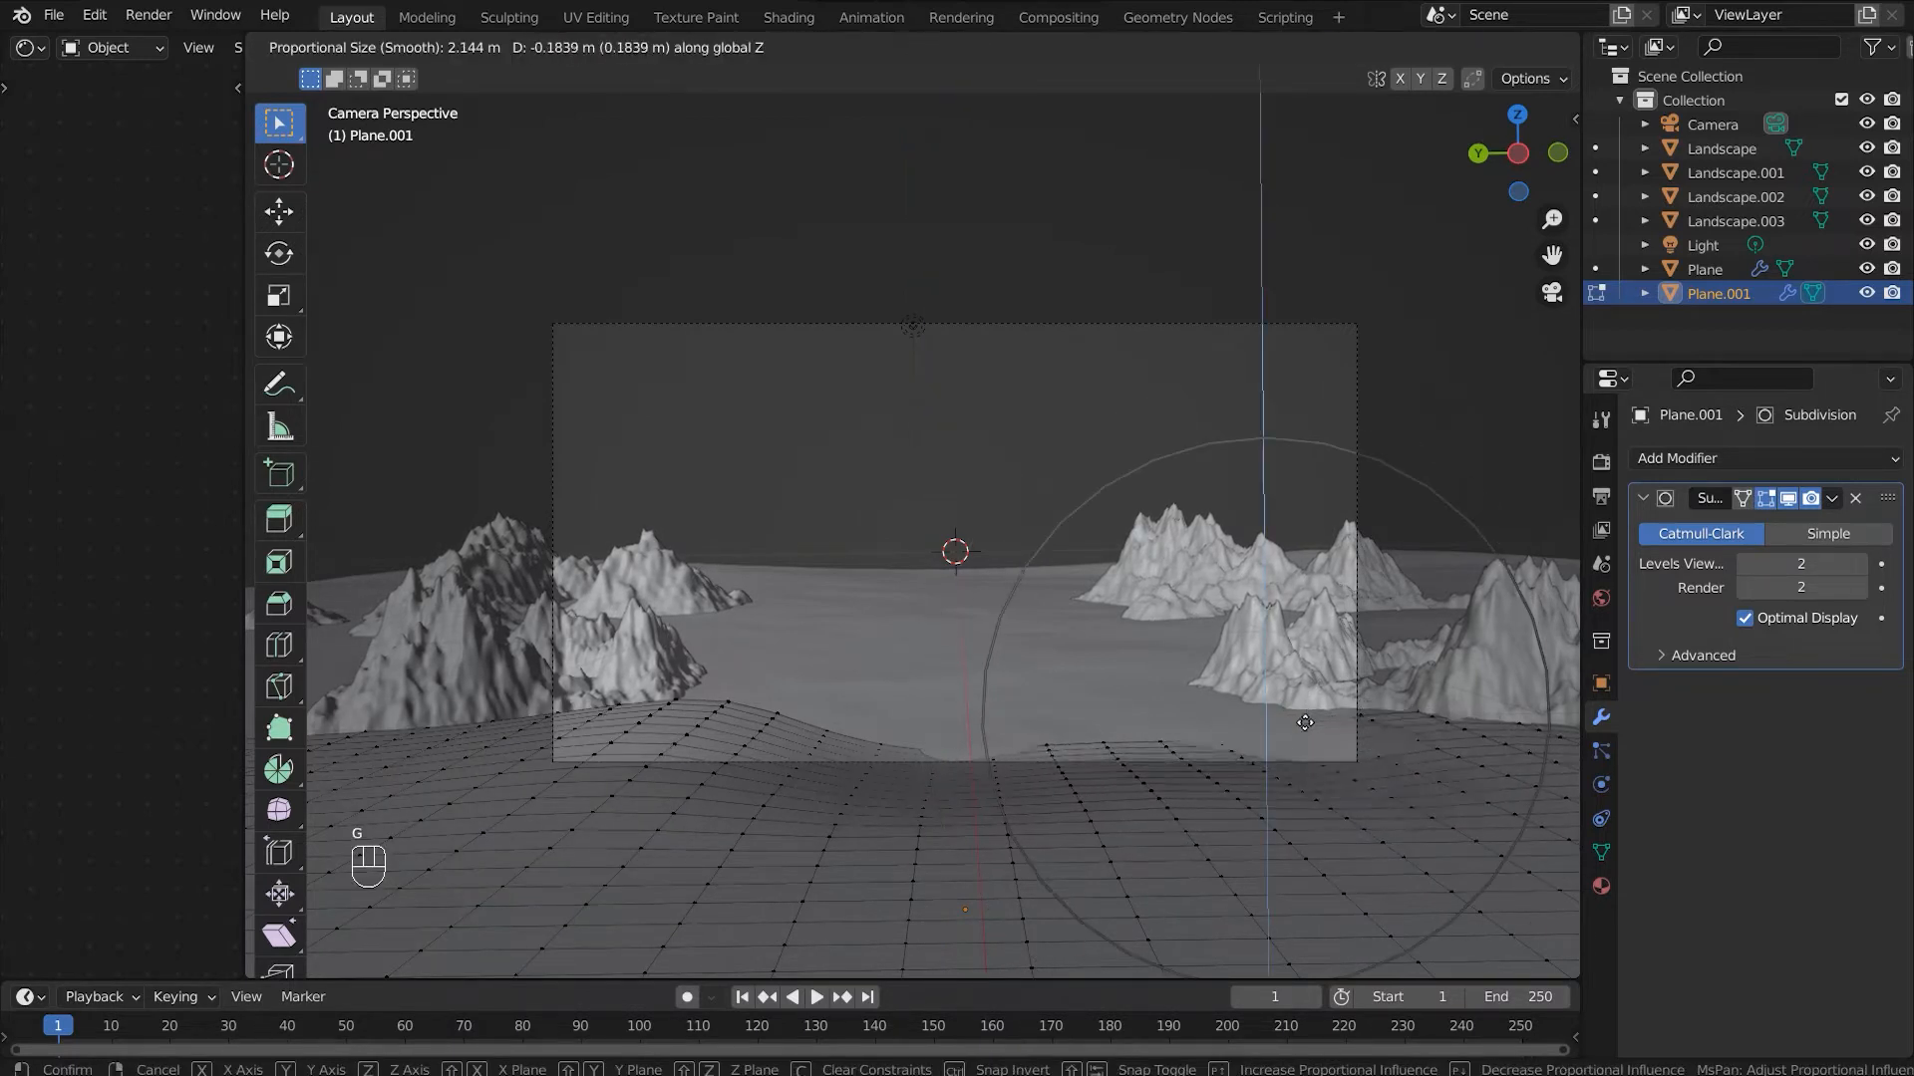
pyautogui.click(1310, 718)
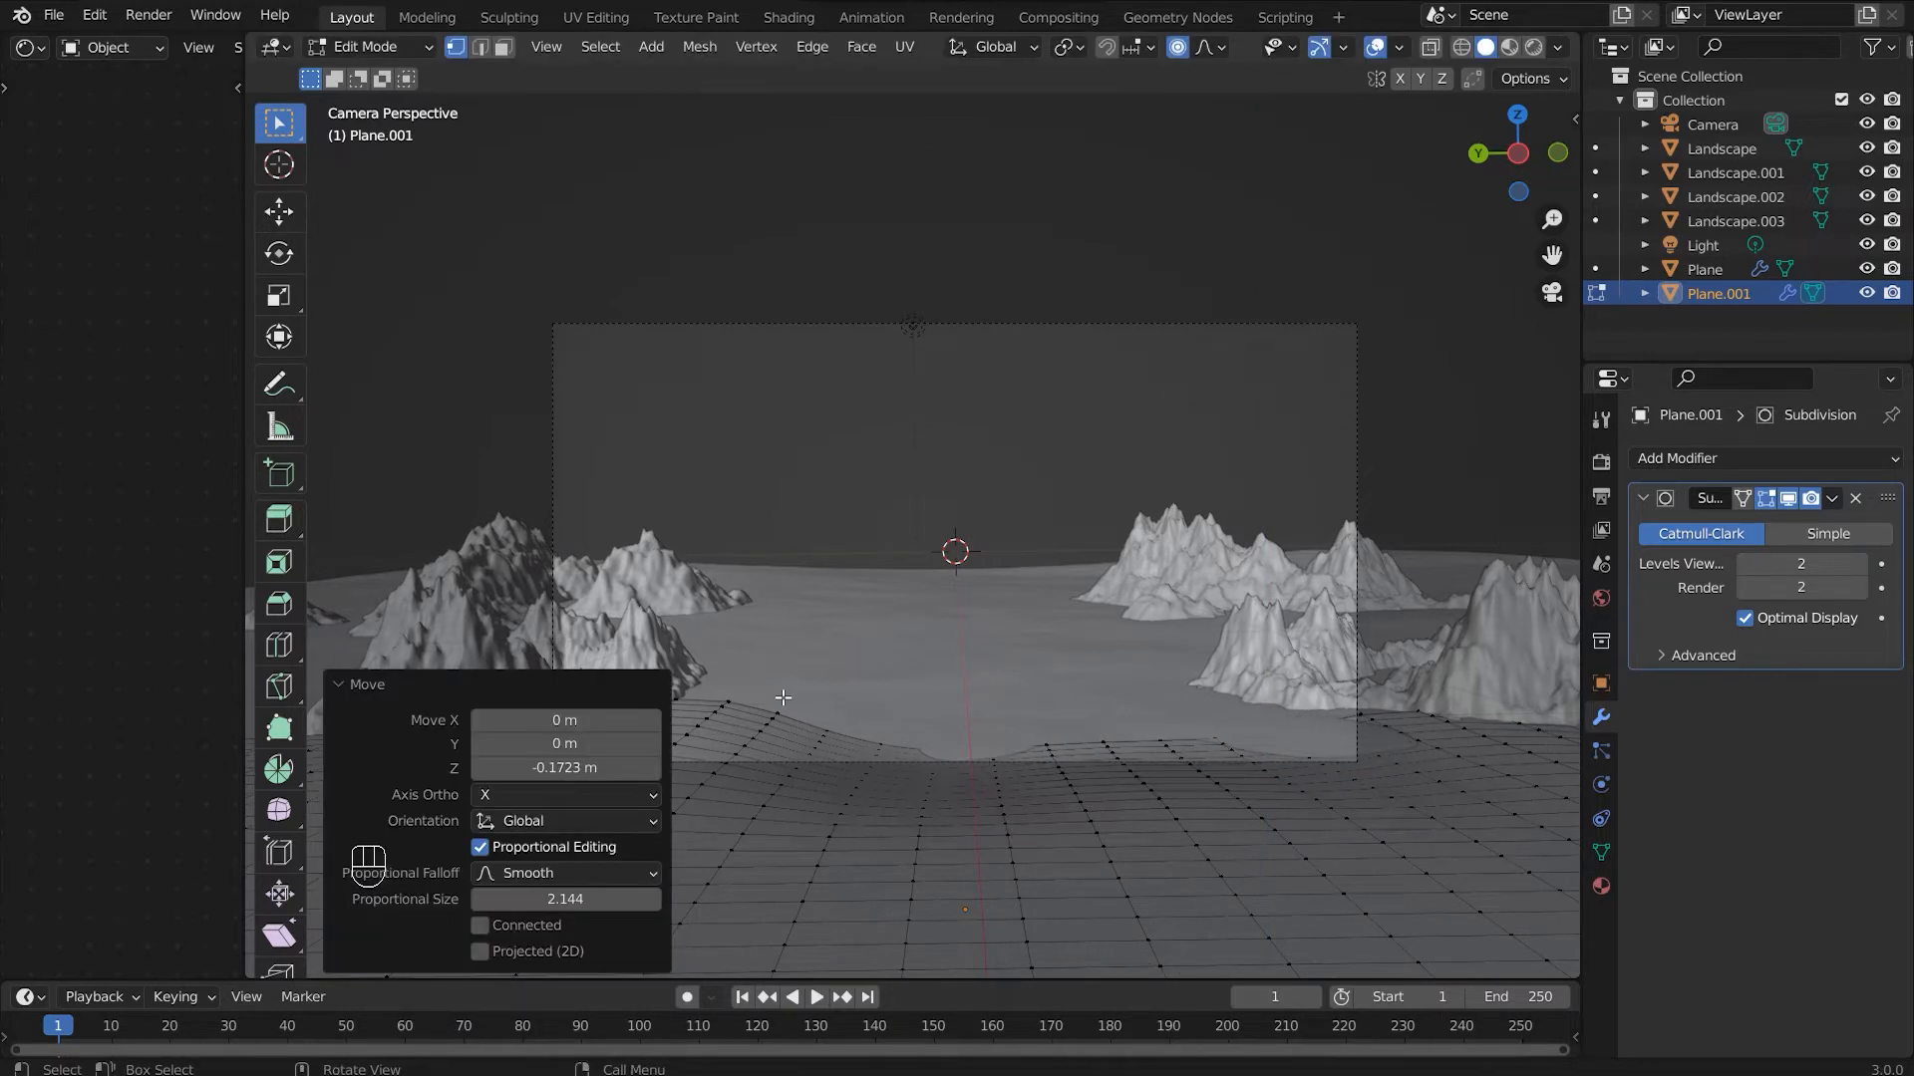
# Step: Lower a vertex of the left shoreline rise in the camera frame about 0.26 m along Z
pyautogui.click(703, 690)
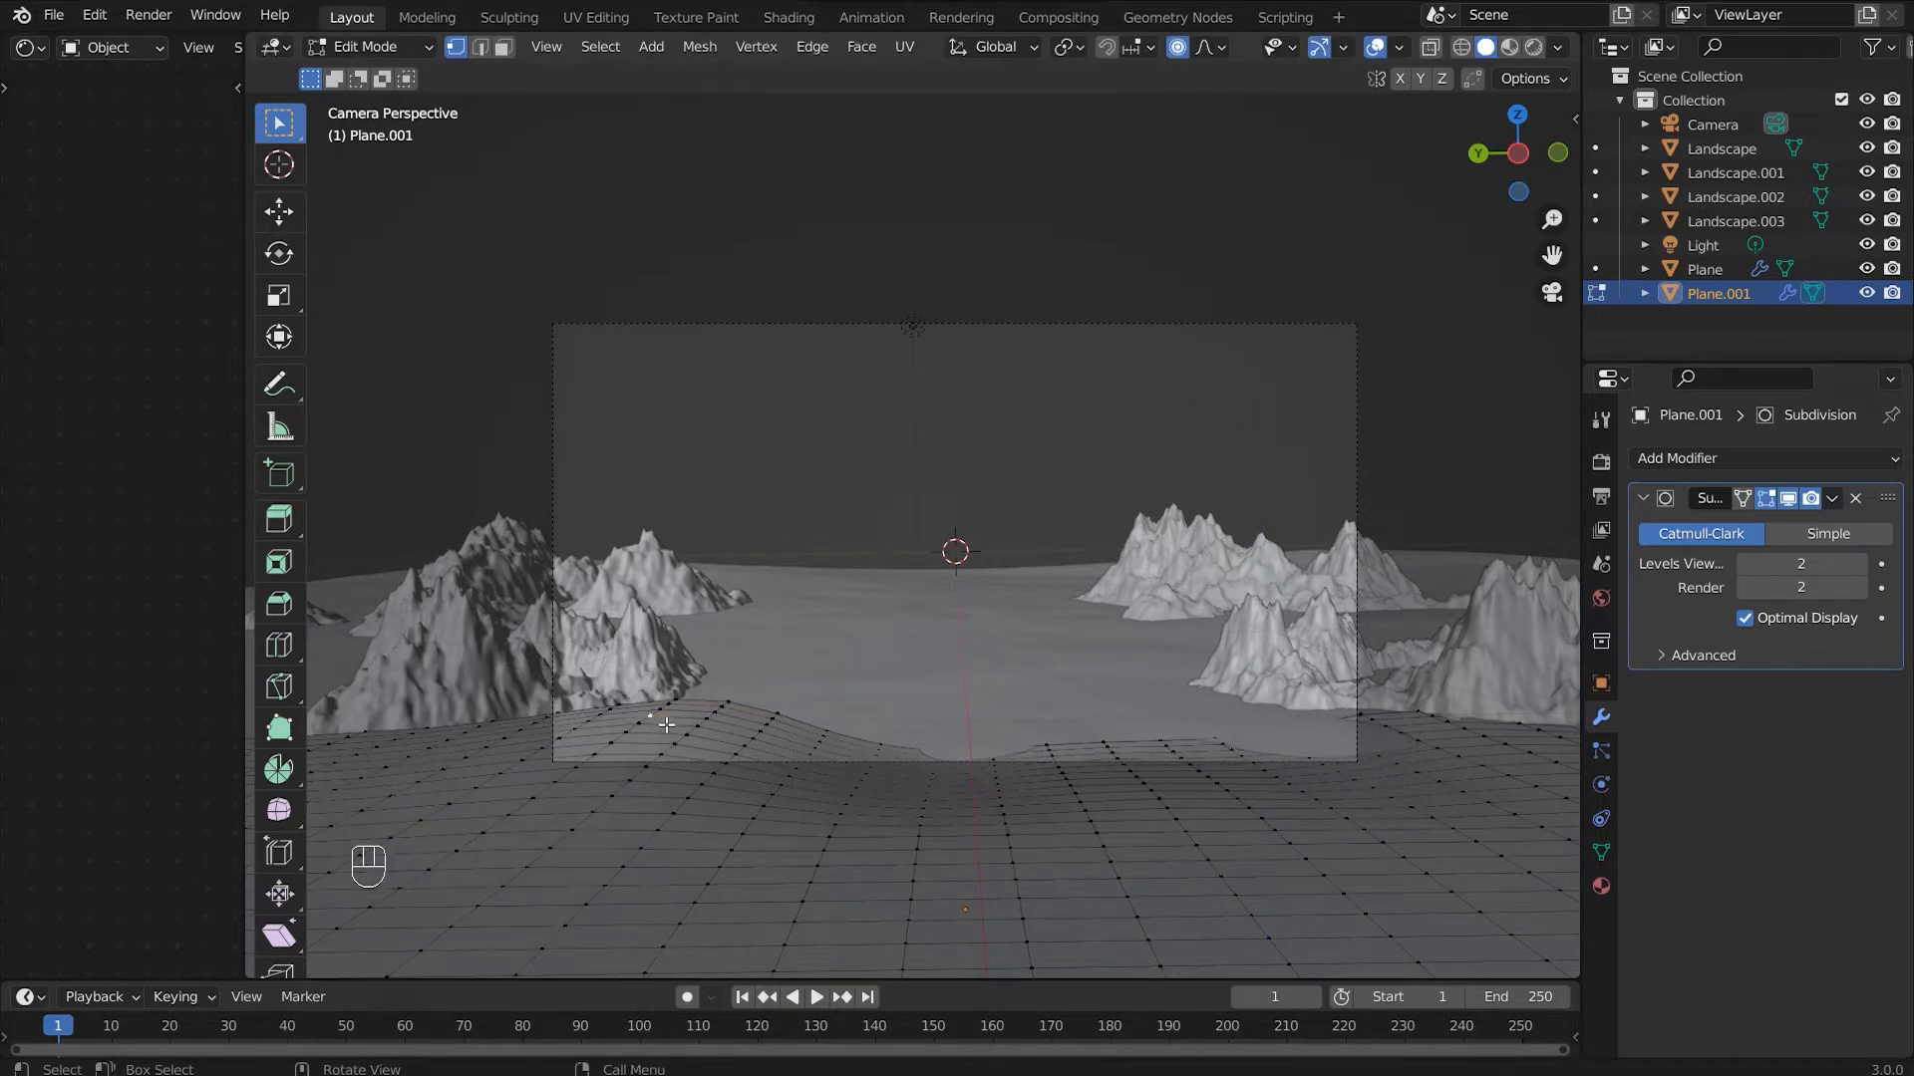
pyautogui.press('g')
pyautogui.press('z')
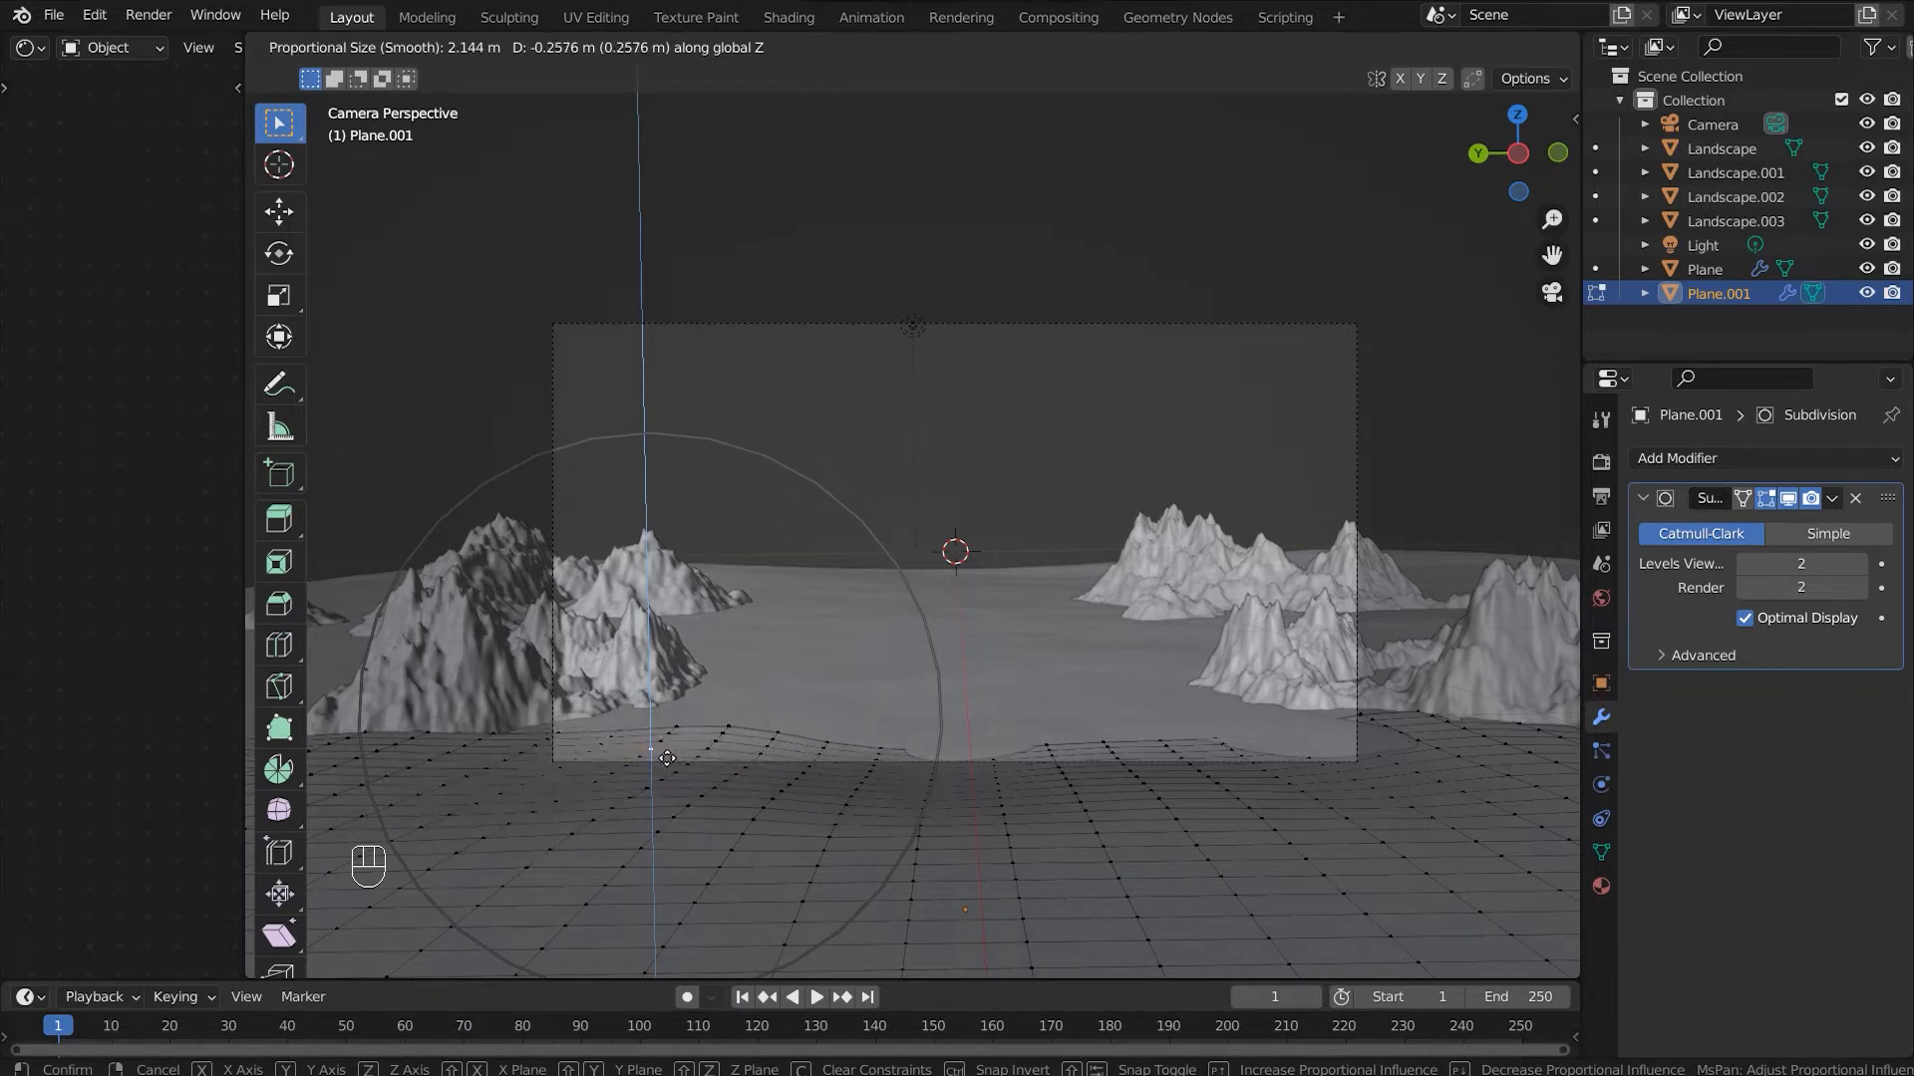
pyautogui.click(667, 756)
# Step: Move the crest vertex of the left shoreline rise about 0.99 m along X and lower it about 0.16 m along Z
pyautogui.click(746, 724)
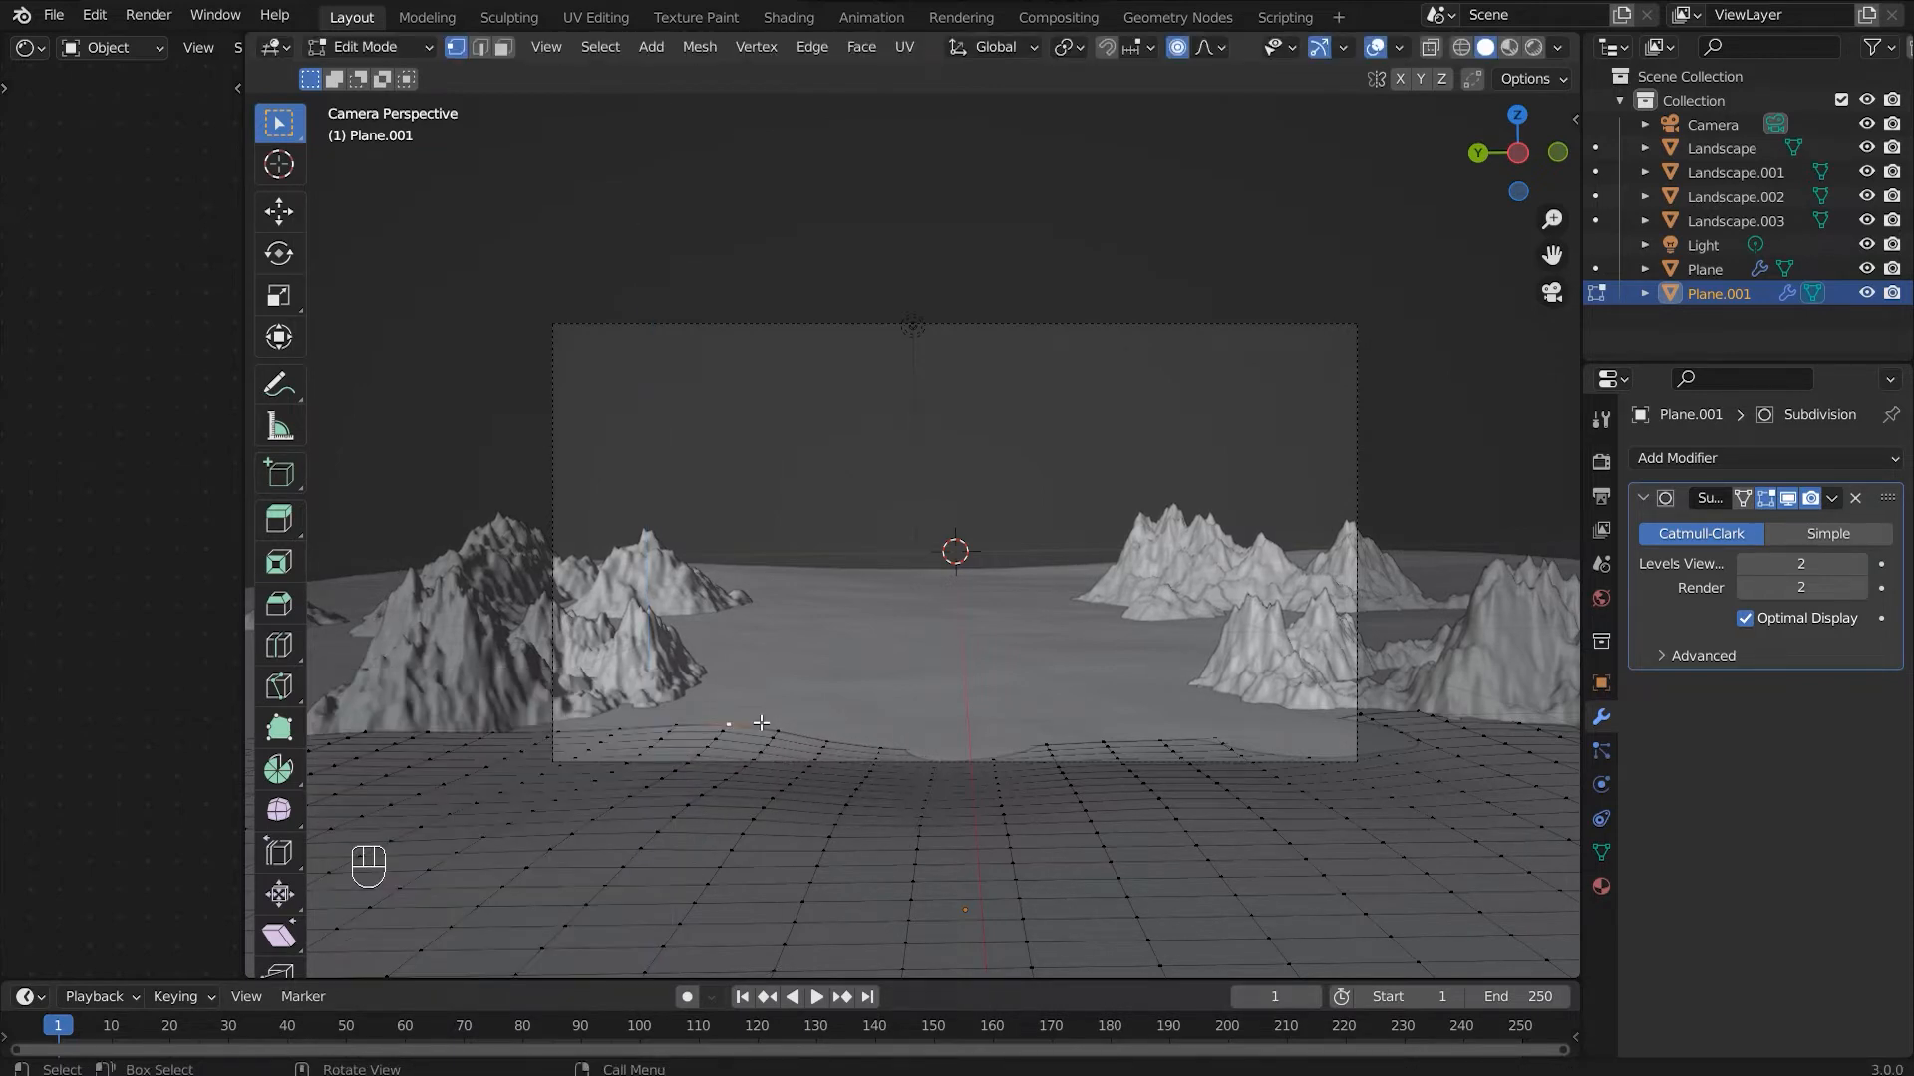
pyautogui.press('g')
pyautogui.press('x')
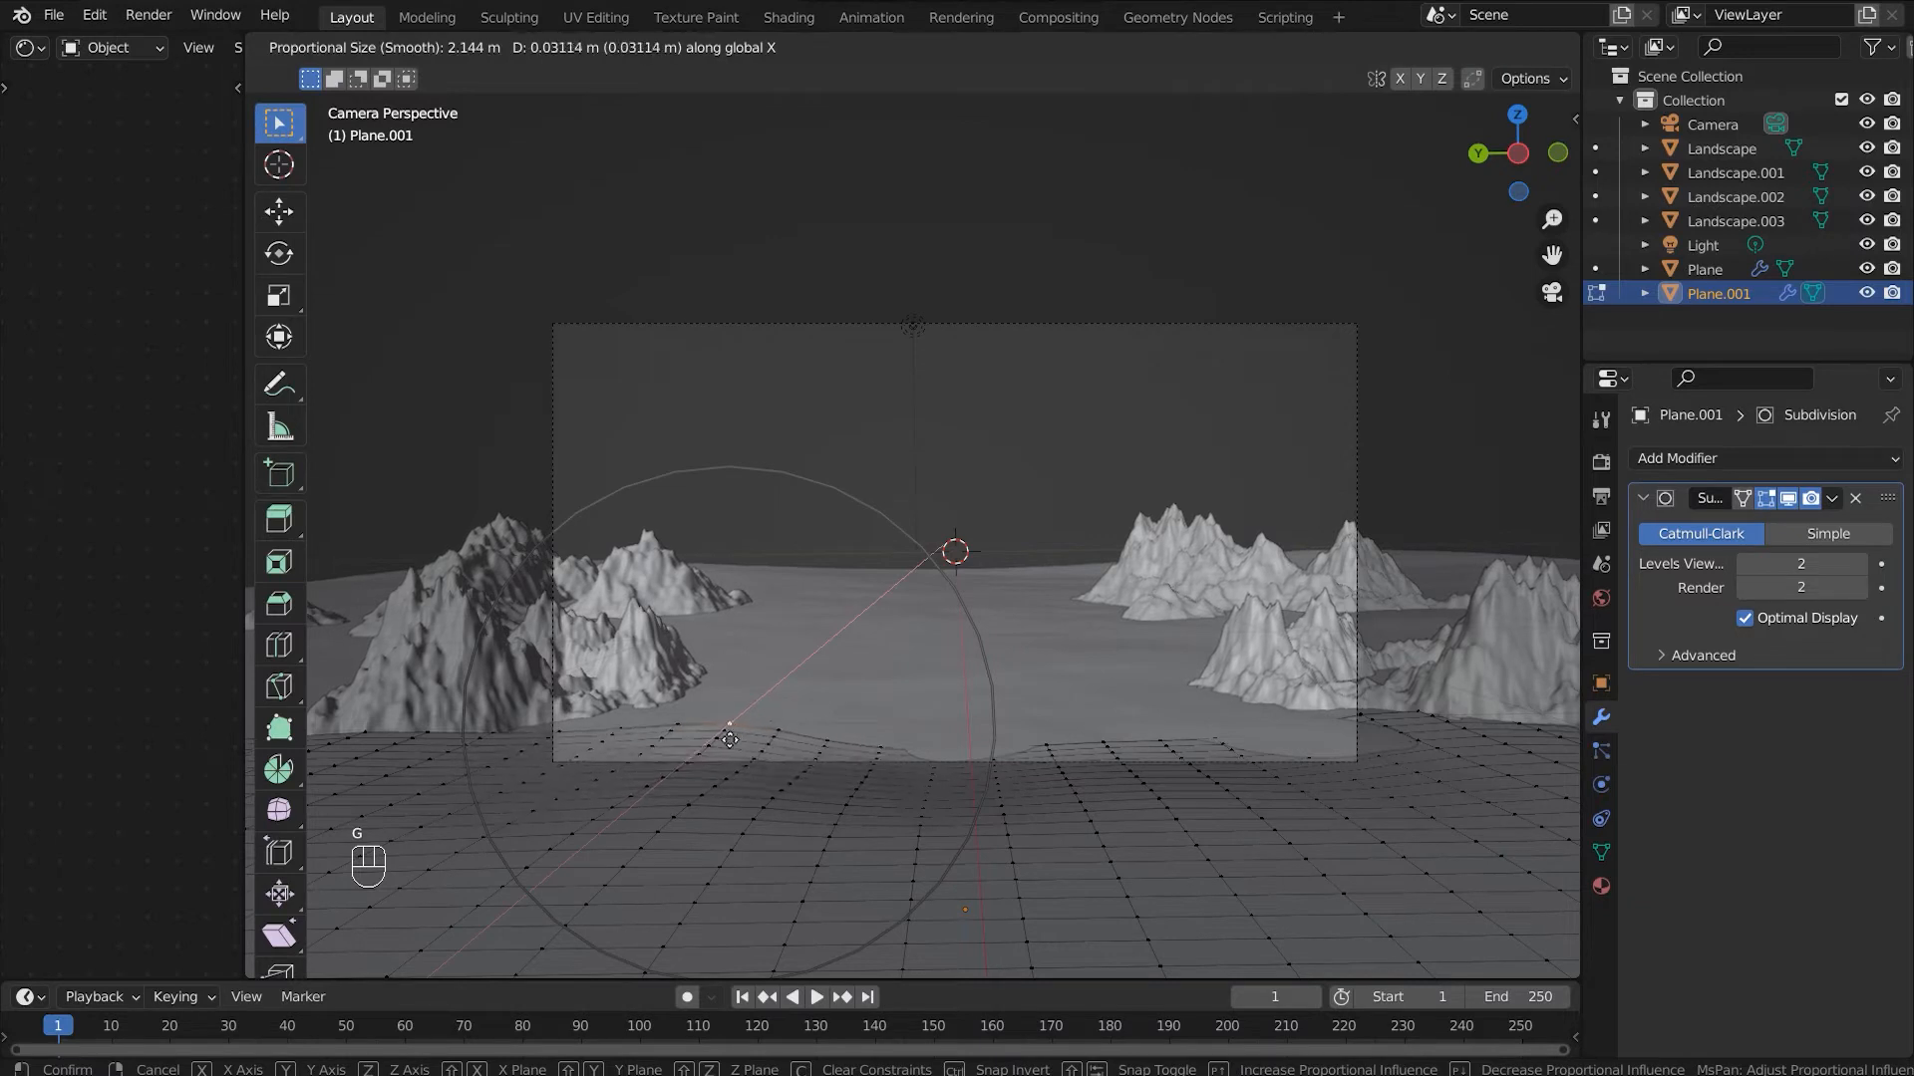
pyautogui.click(665, 789)
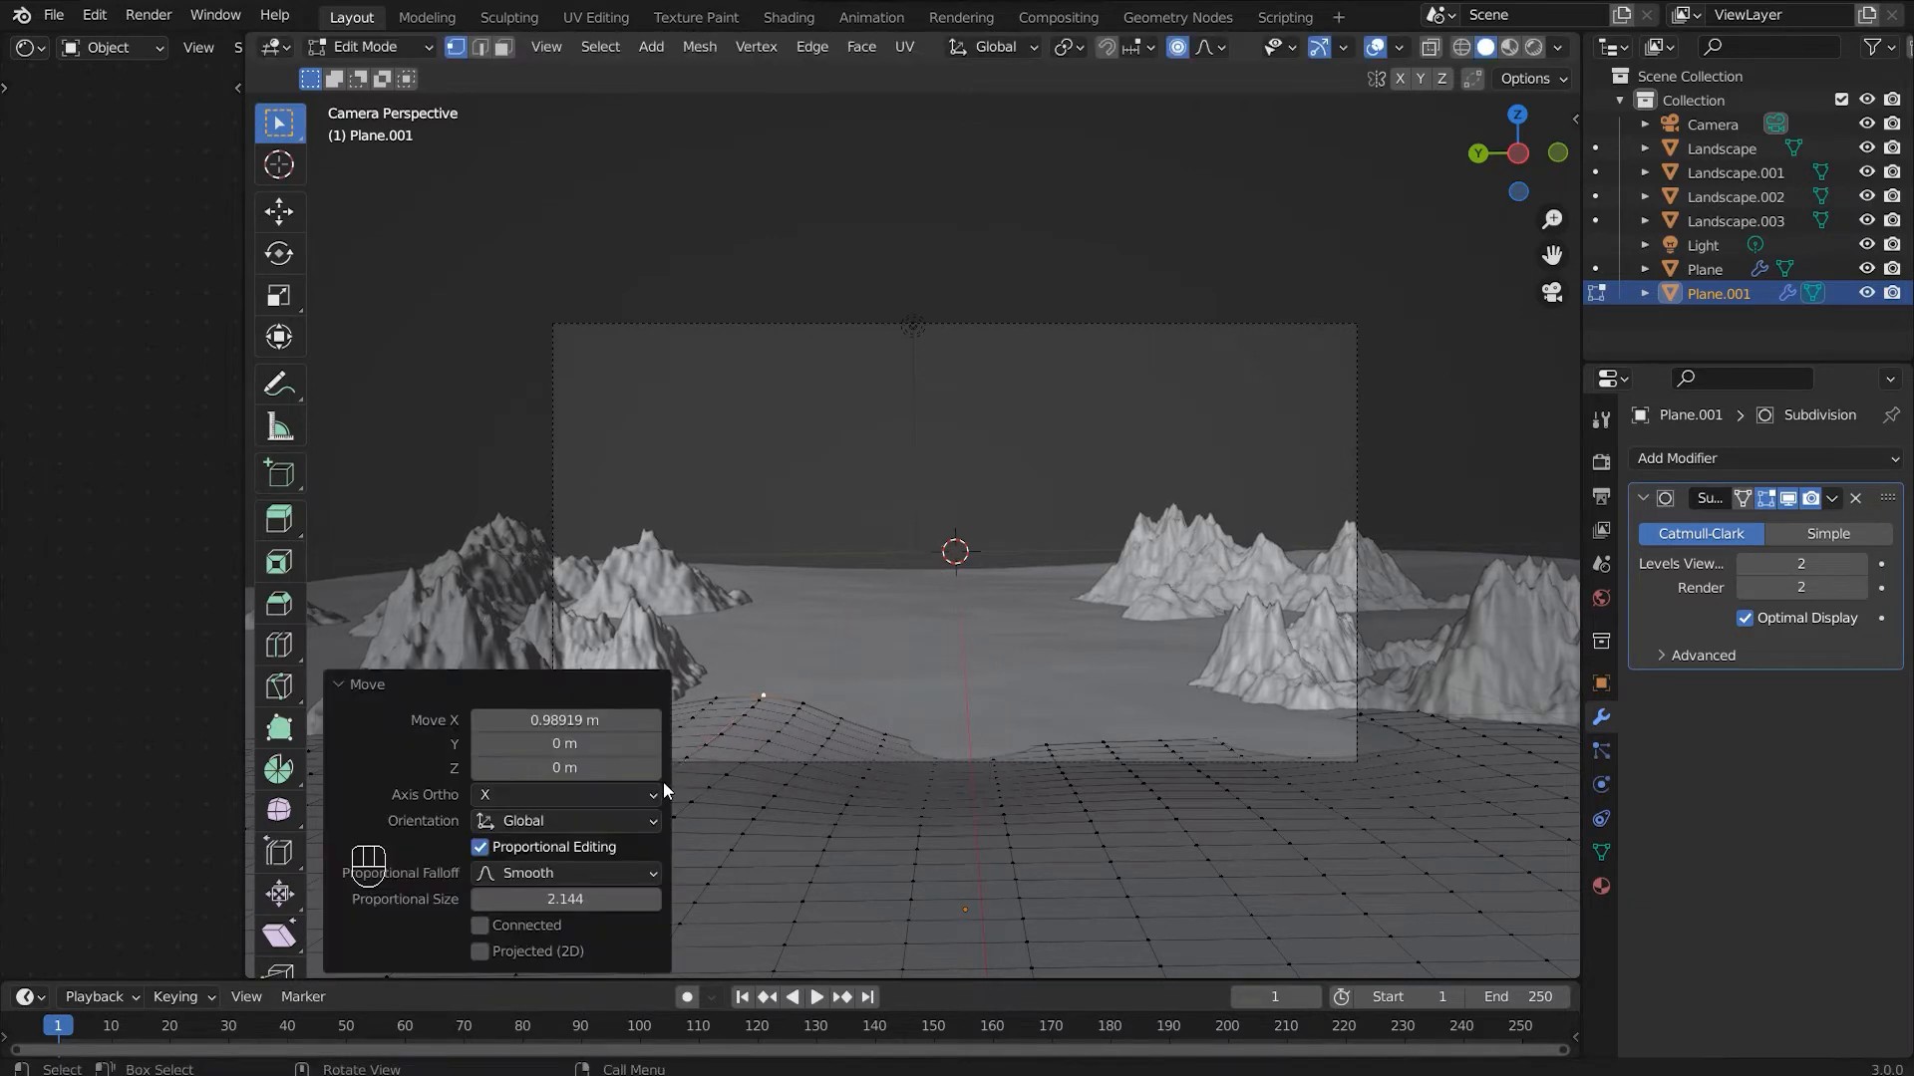
pyautogui.press('g')
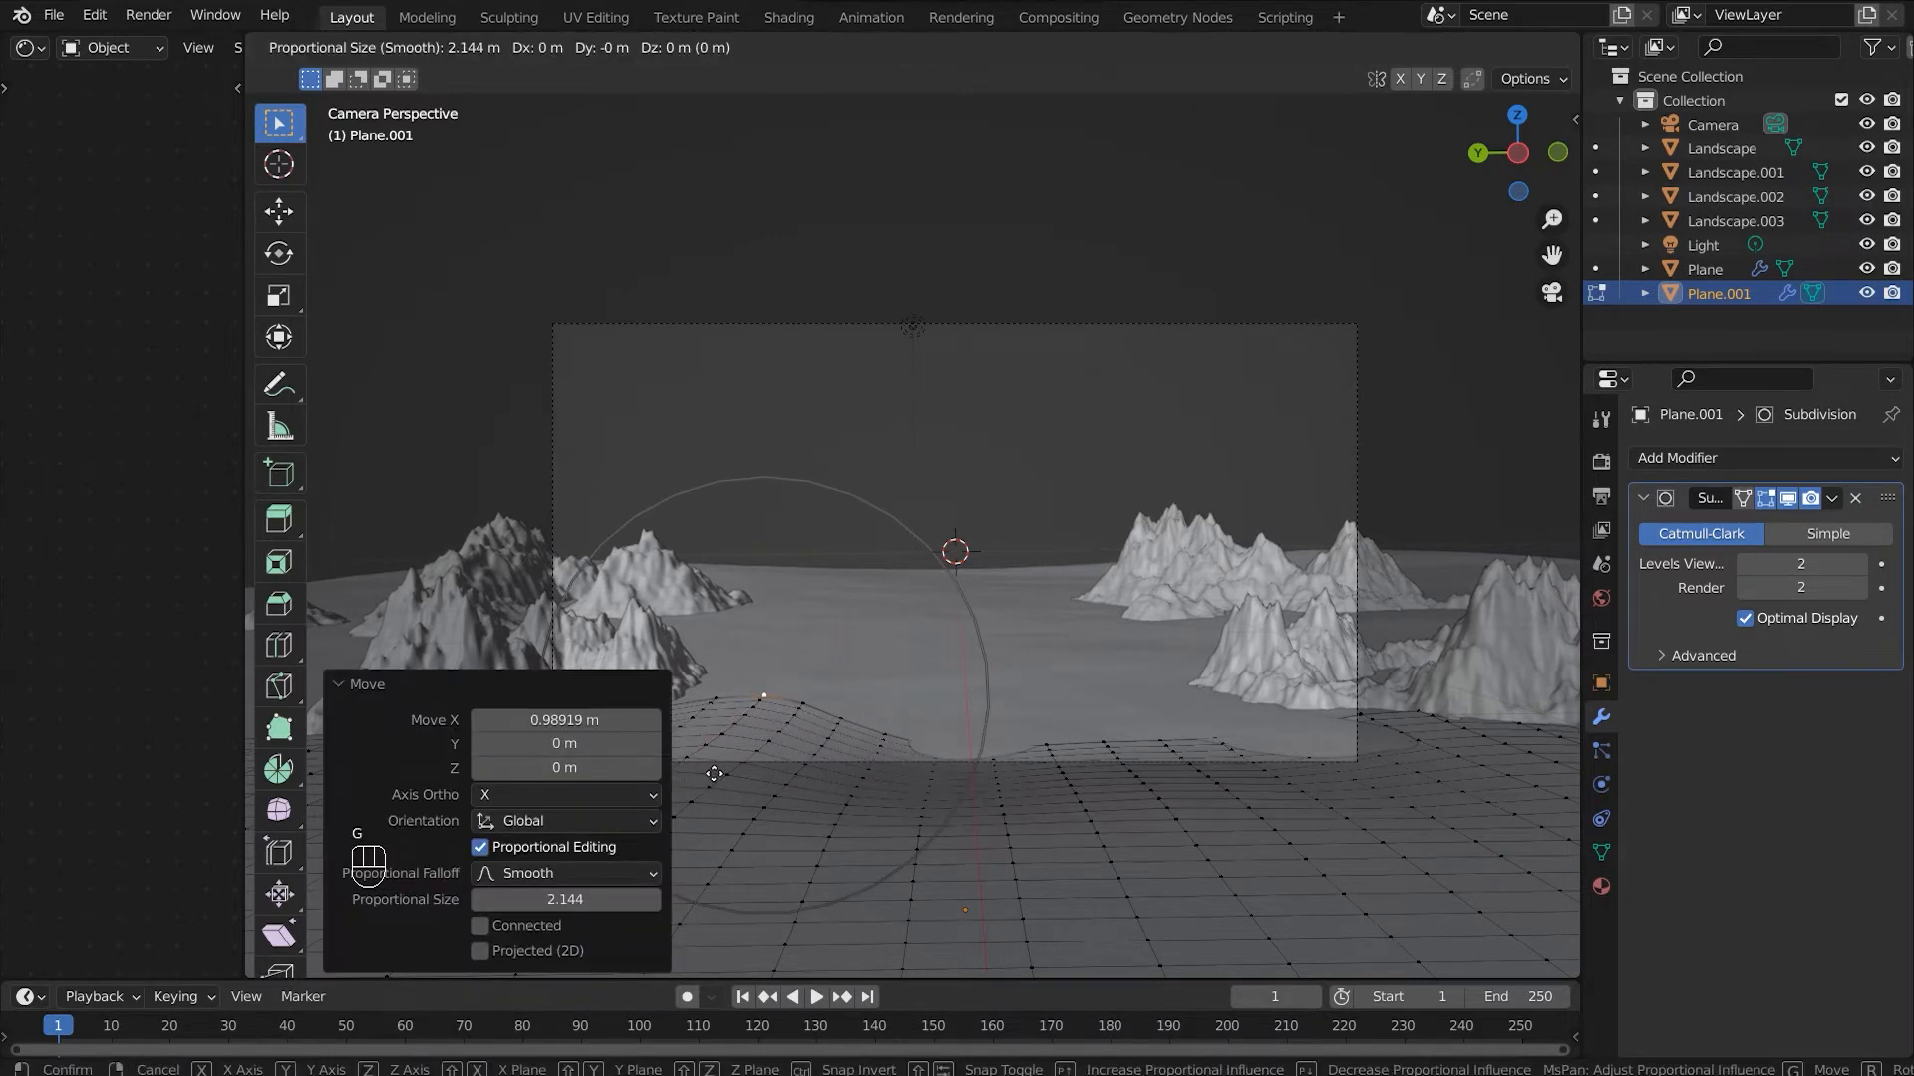
pyautogui.press('z')
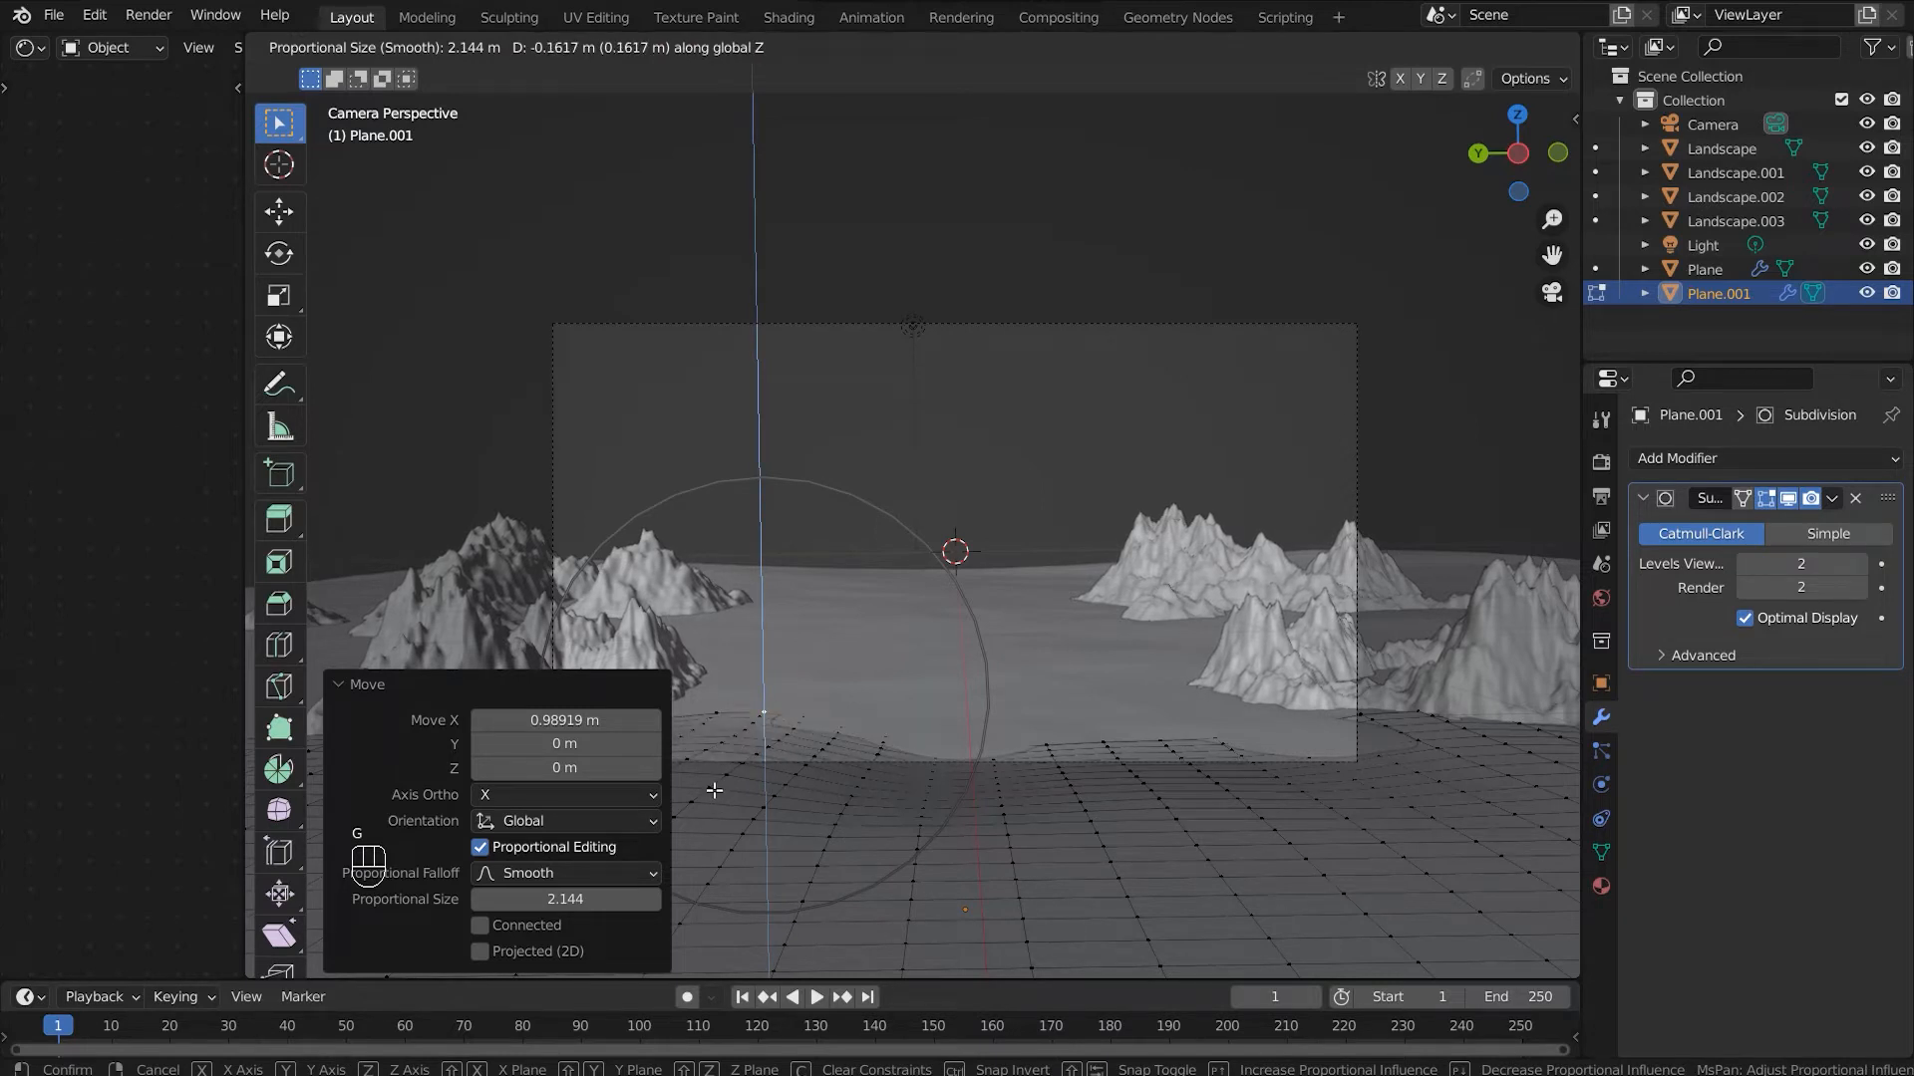
pyautogui.rightClick(713, 790)
# Step: Return to Object Mode, preview the scene in Rendered shading, and select the foreground plane
pyautogui.press('Tab')
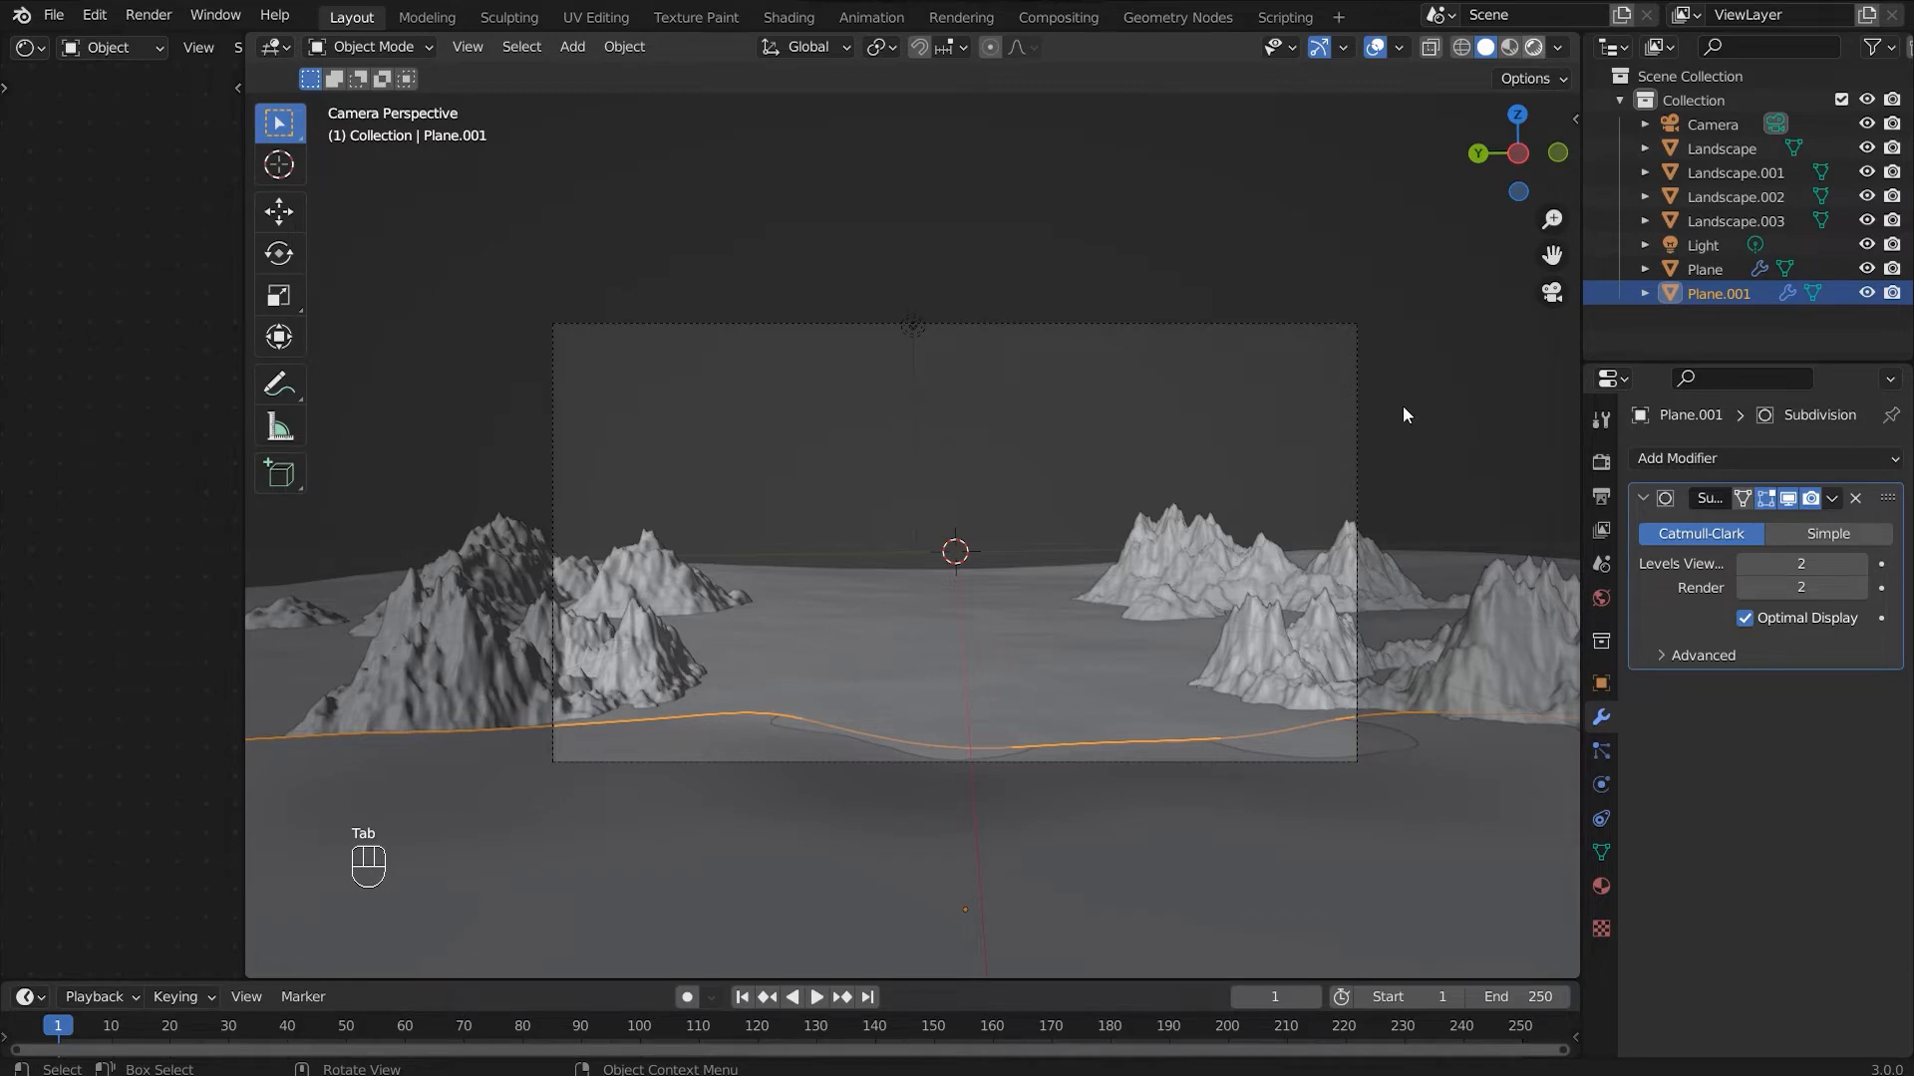
pyautogui.press('z')
pyautogui.click(1407, 472)
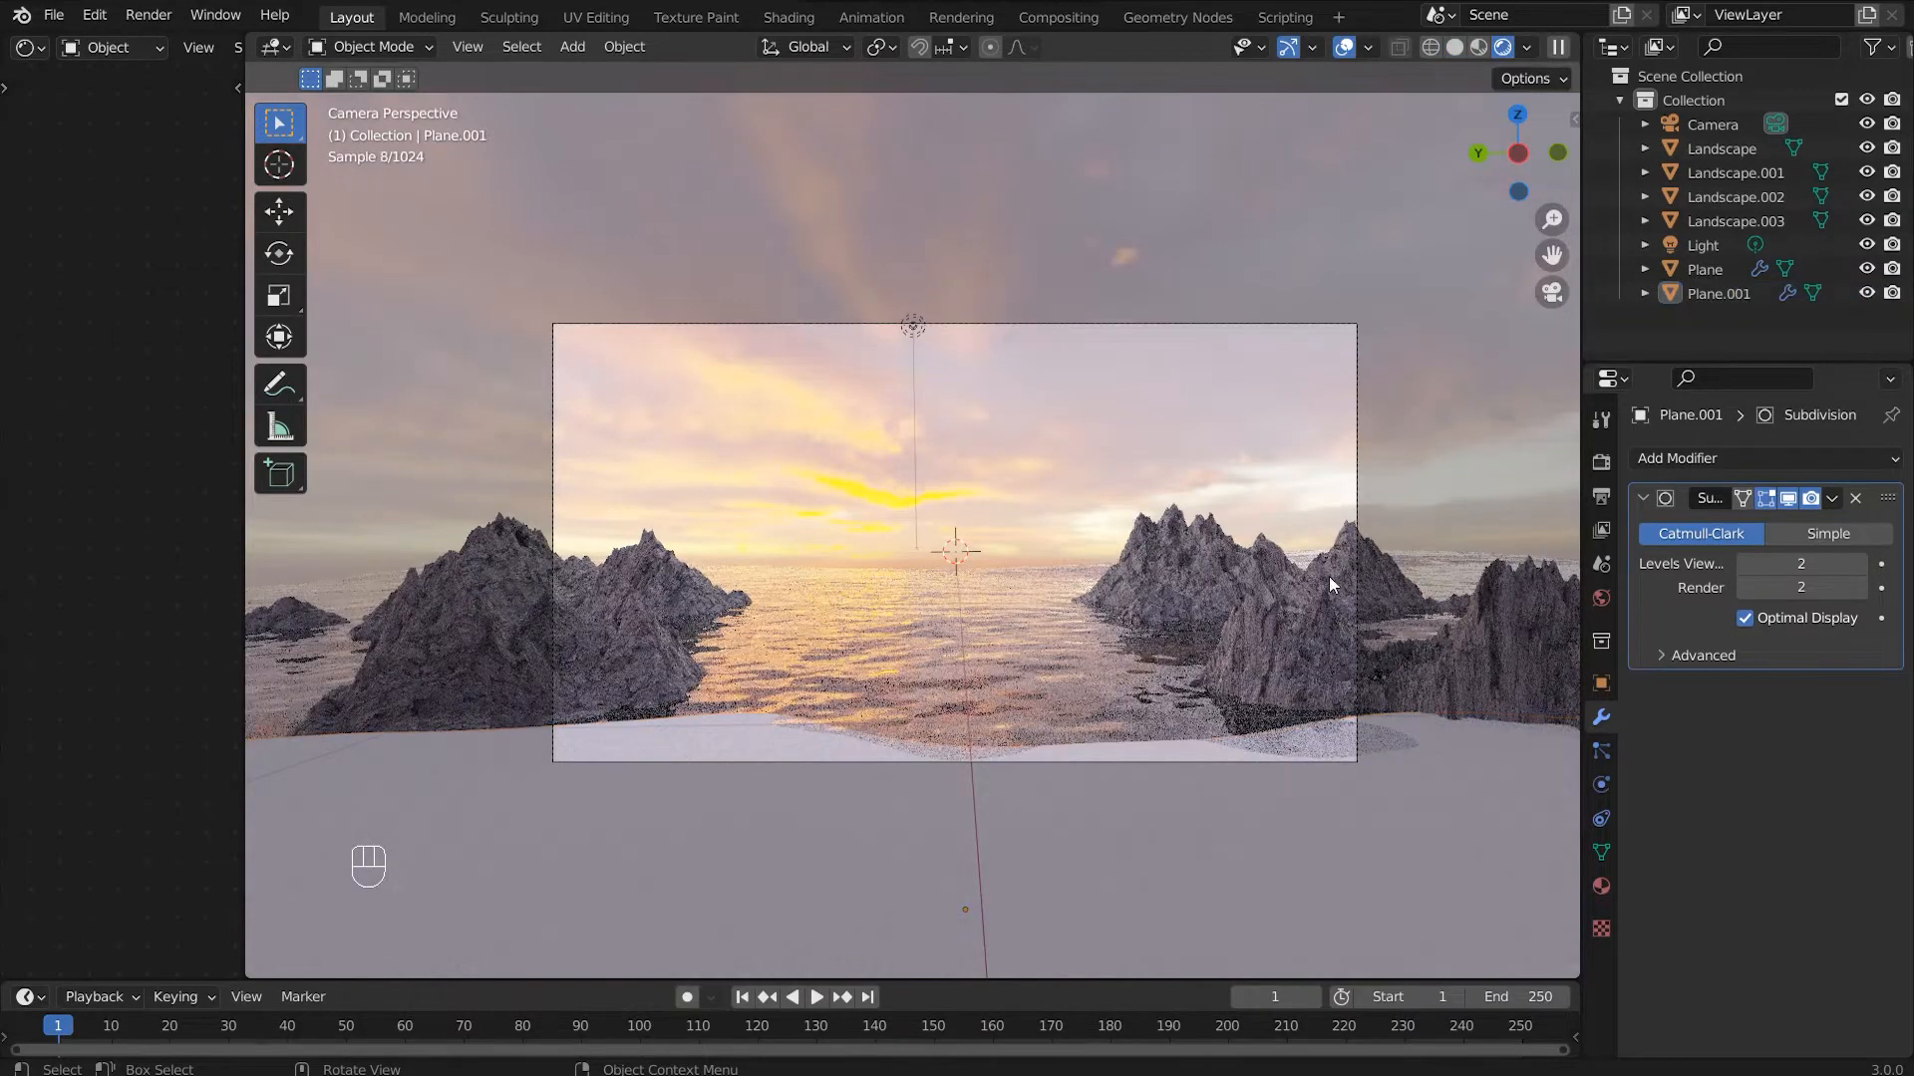
pyautogui.click(855, 822)
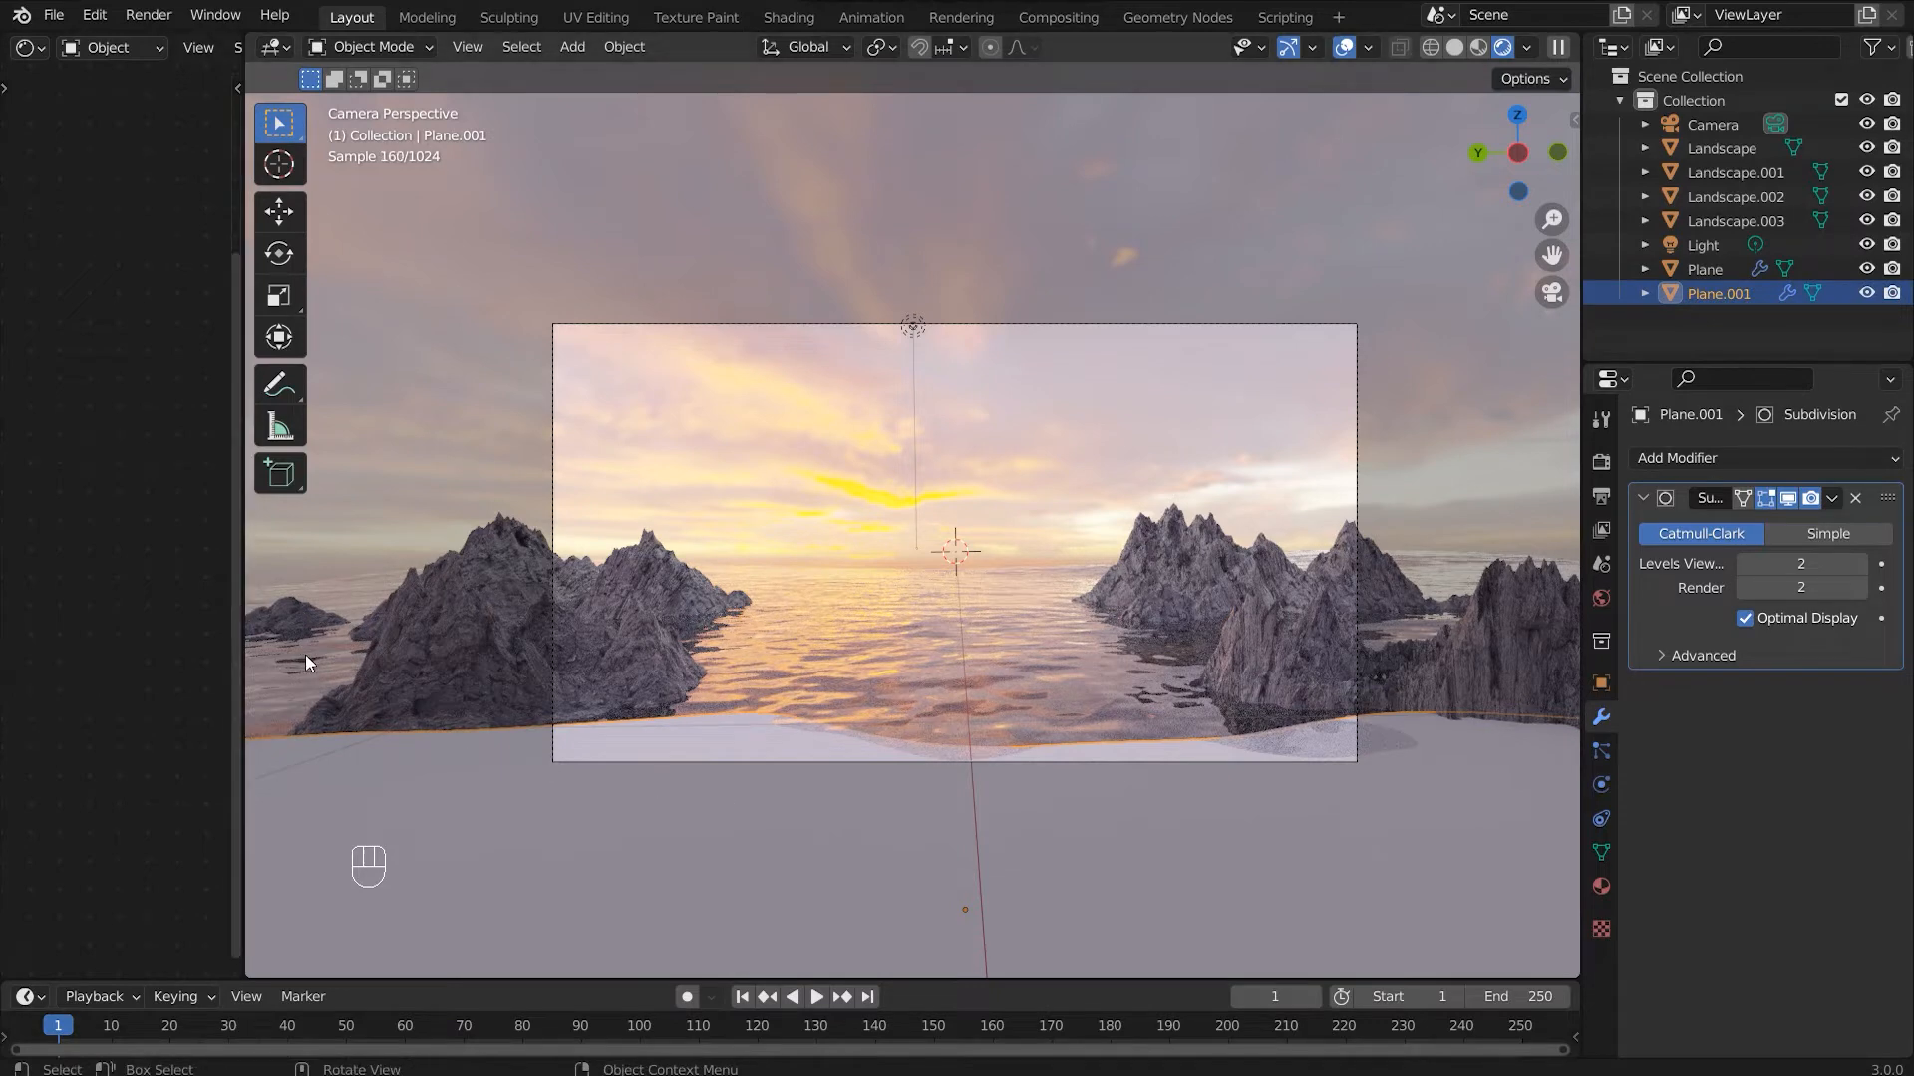
# Step: Widen the shader editor and create a new material named "sand" on the foreground plane, framing its nodes
pyautogui.moveTo(244, 566); pyautogui.dragTo(720, 596)
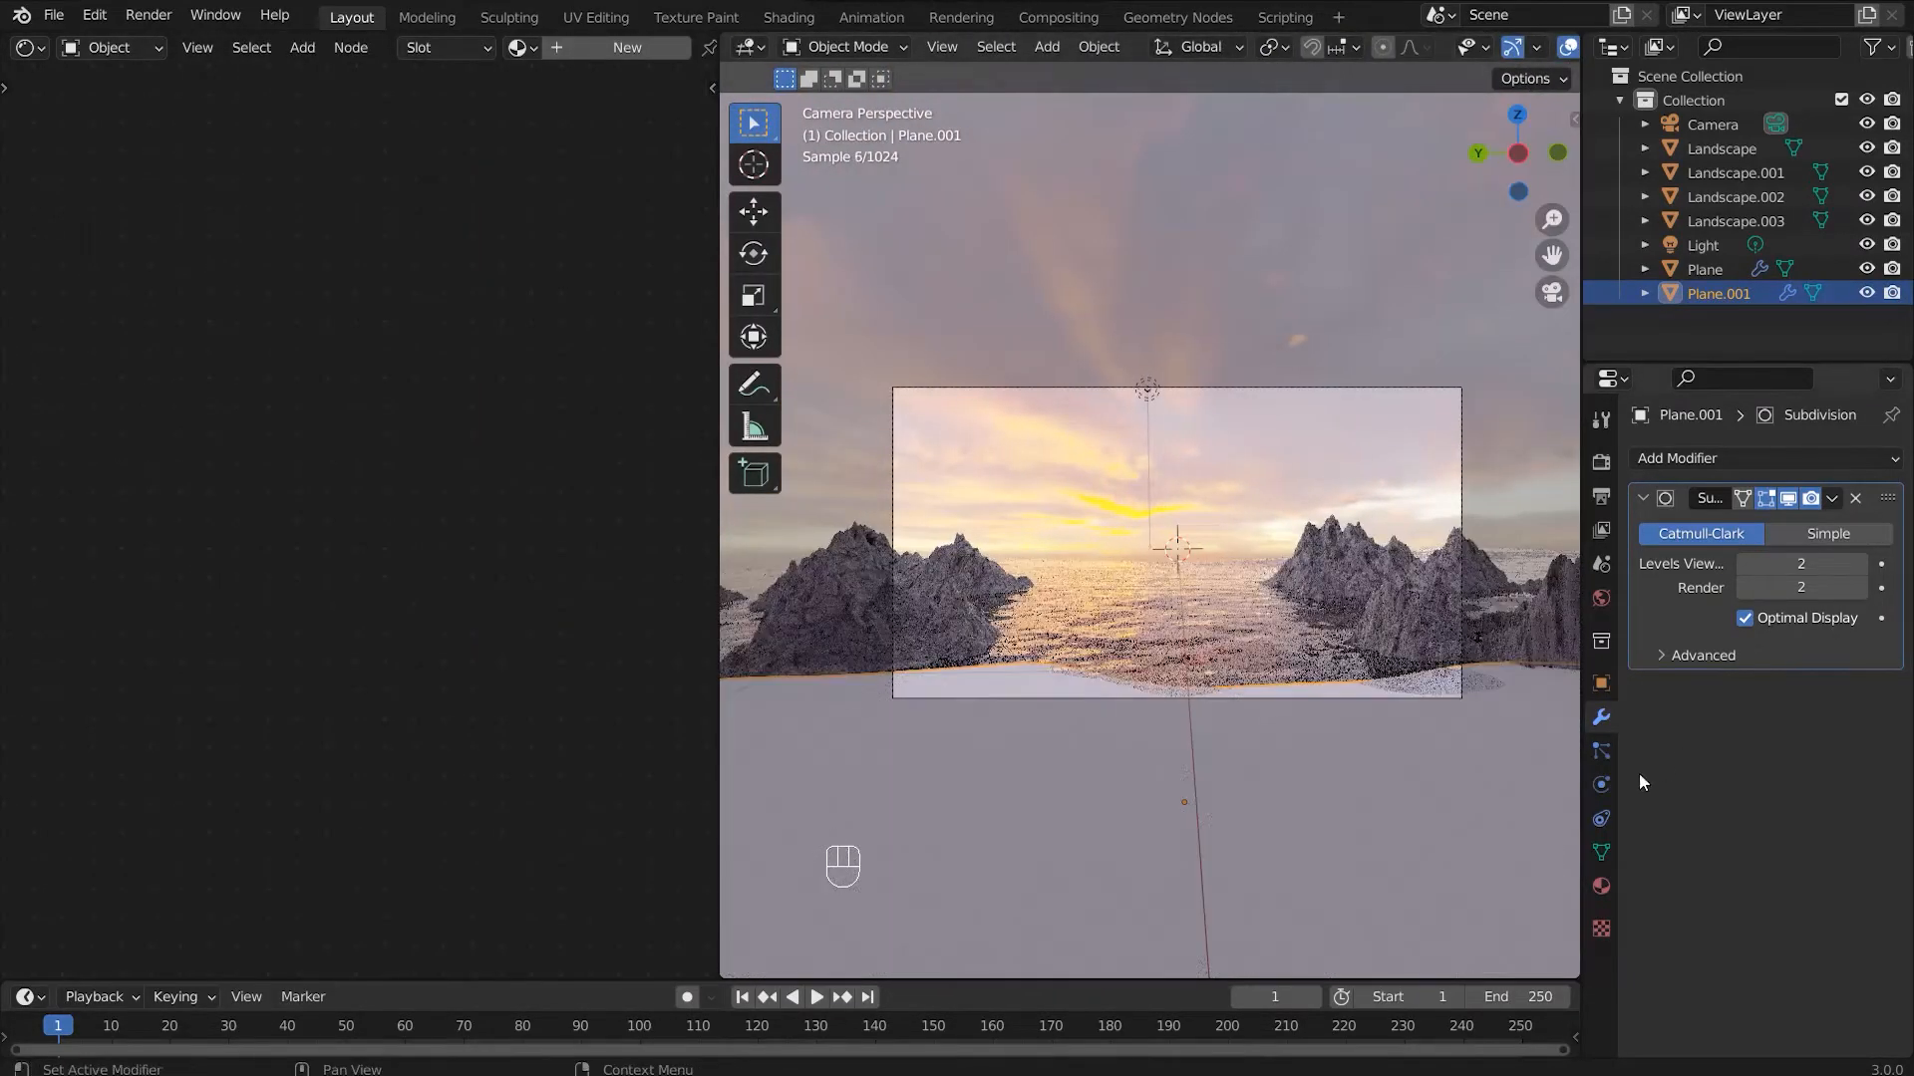
pyautogui.click(1601, 886)
pyautogui.click(1758, 566)
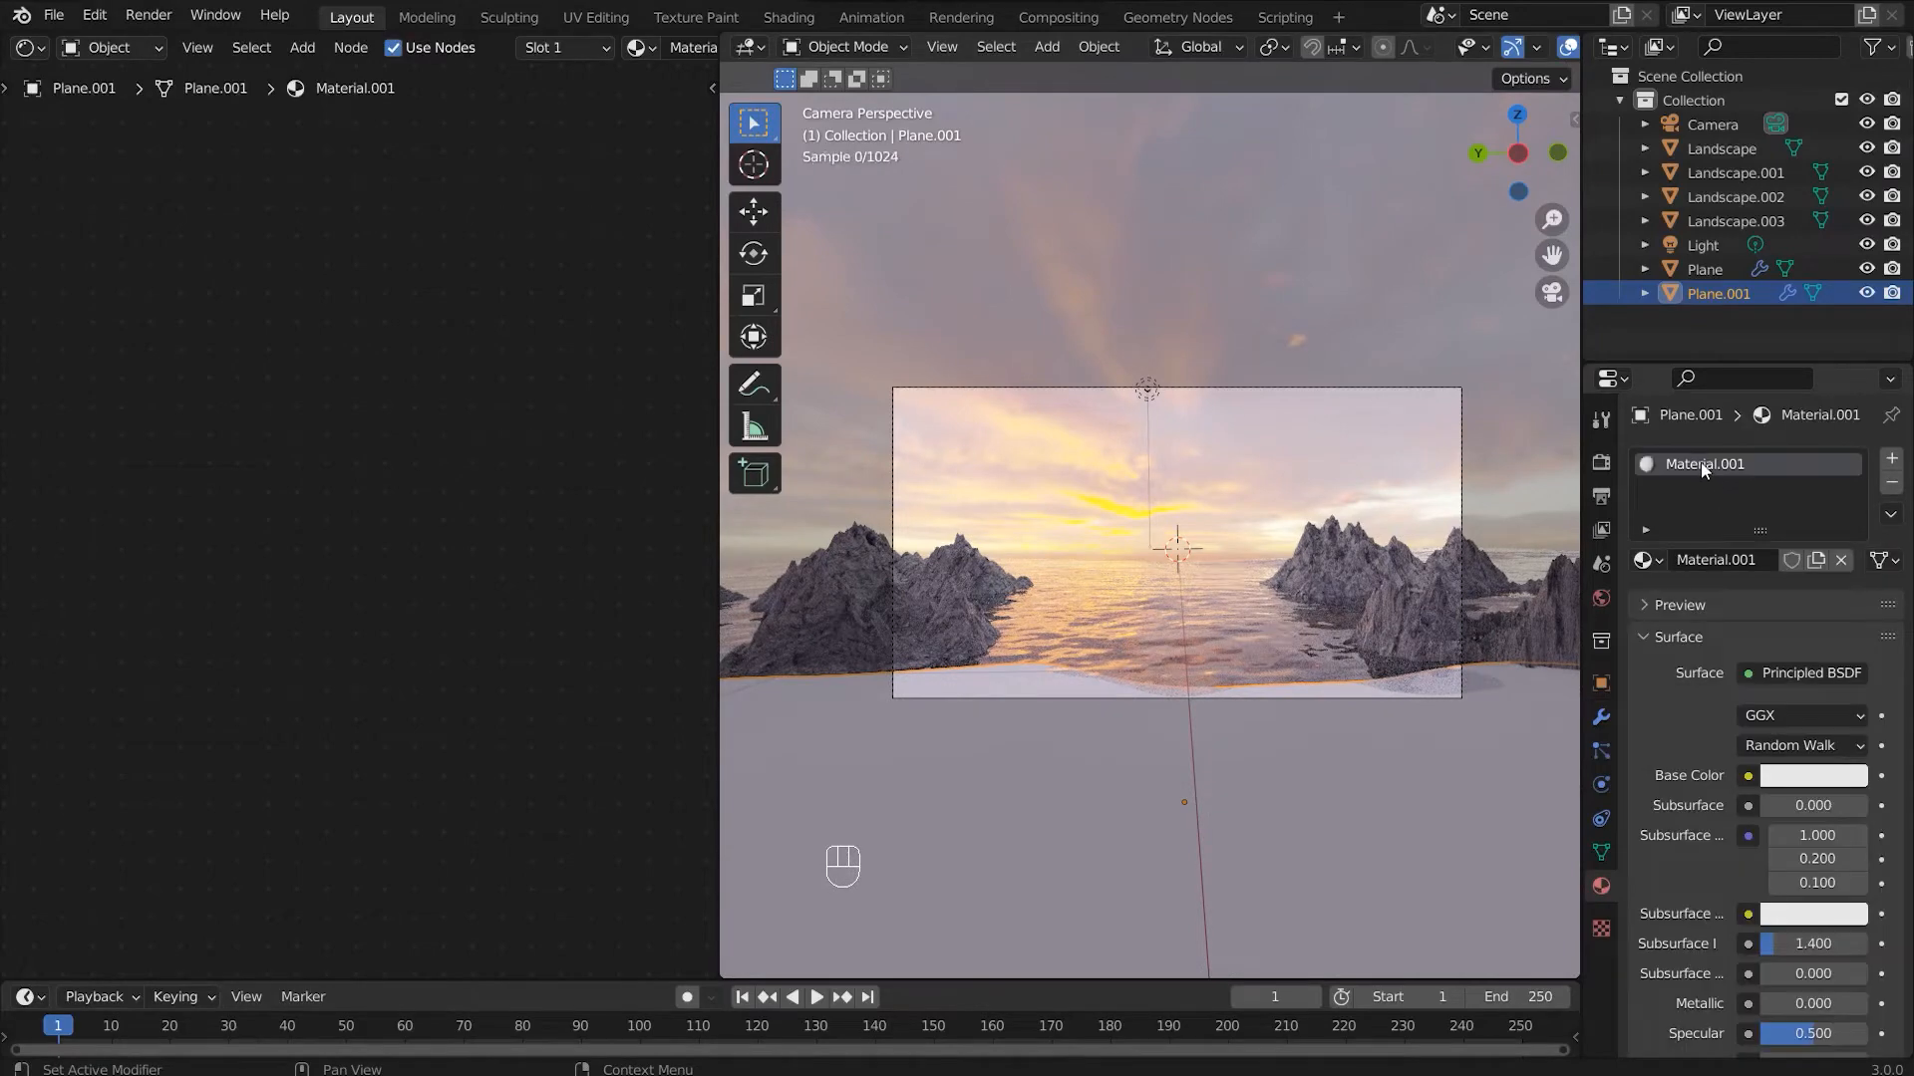
pyautogui.doubleClick(1704, 465)
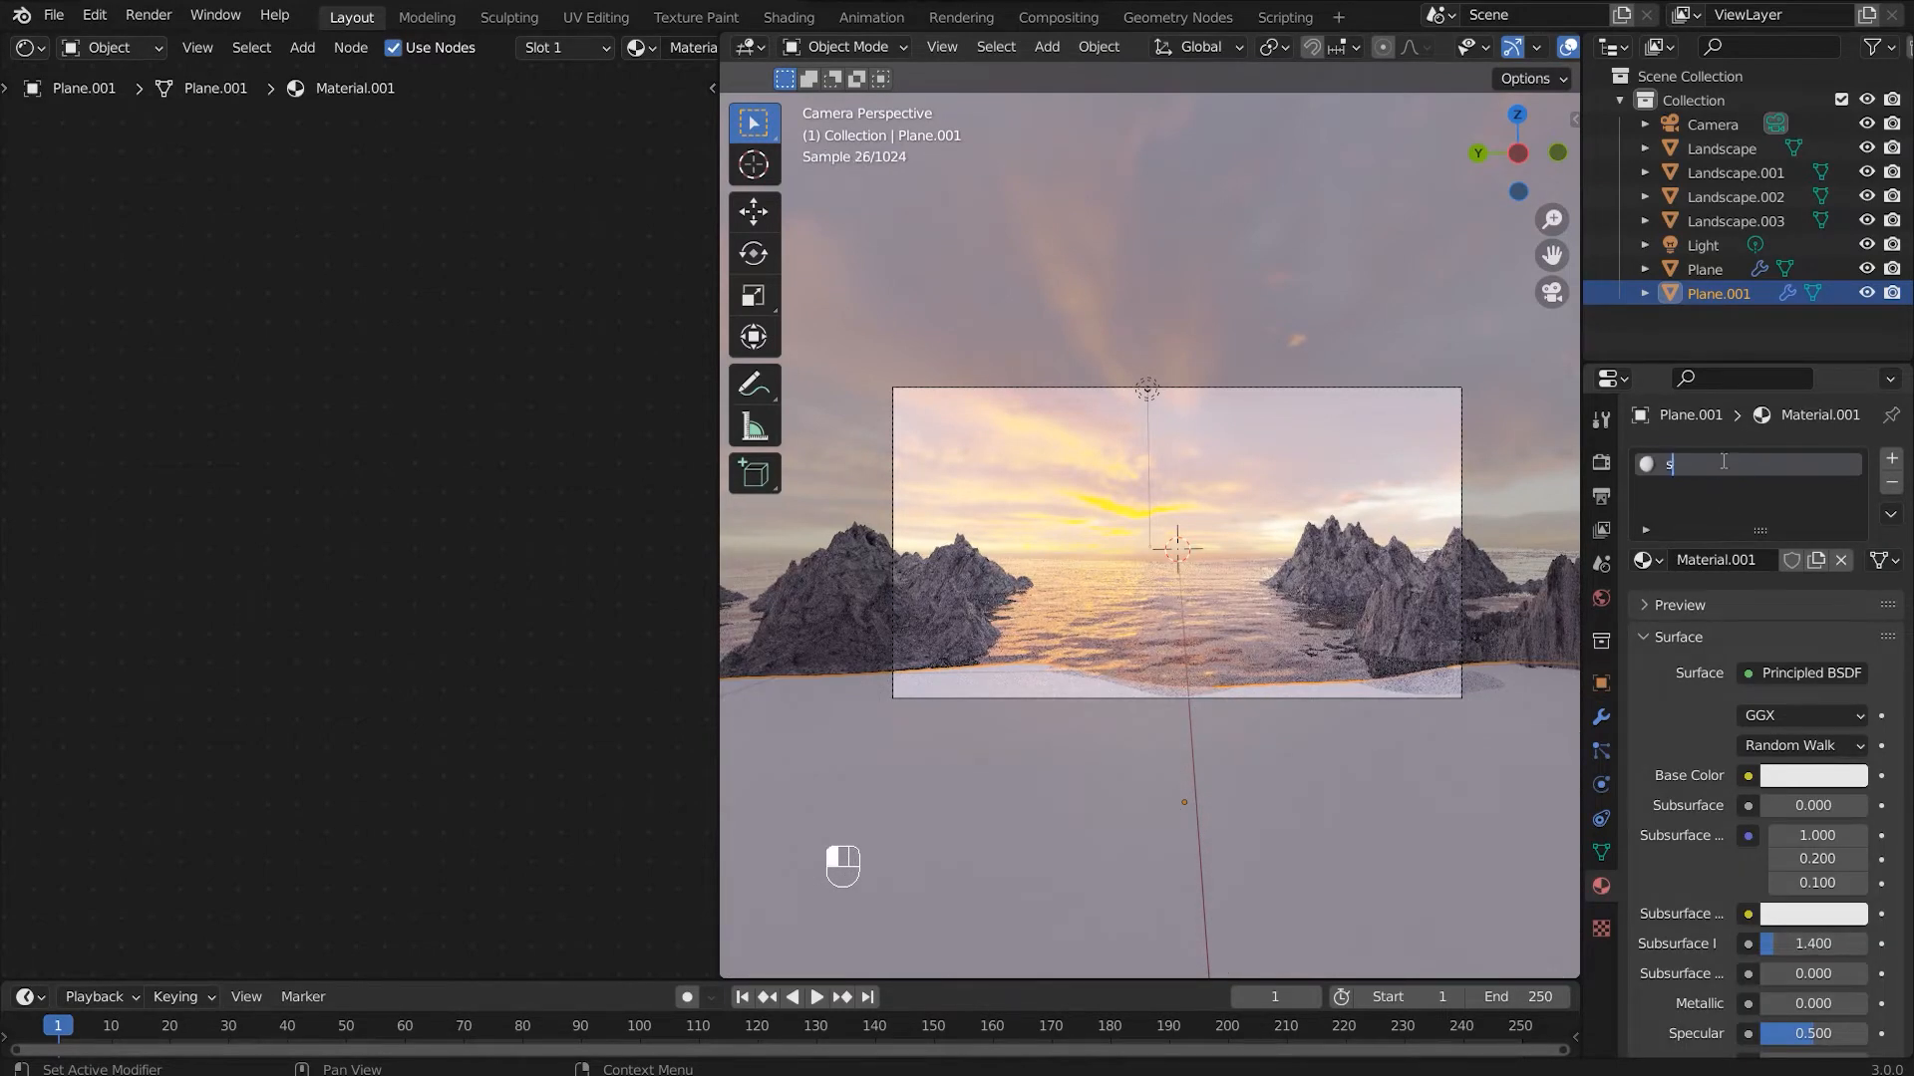
pyautogui.press('Return')
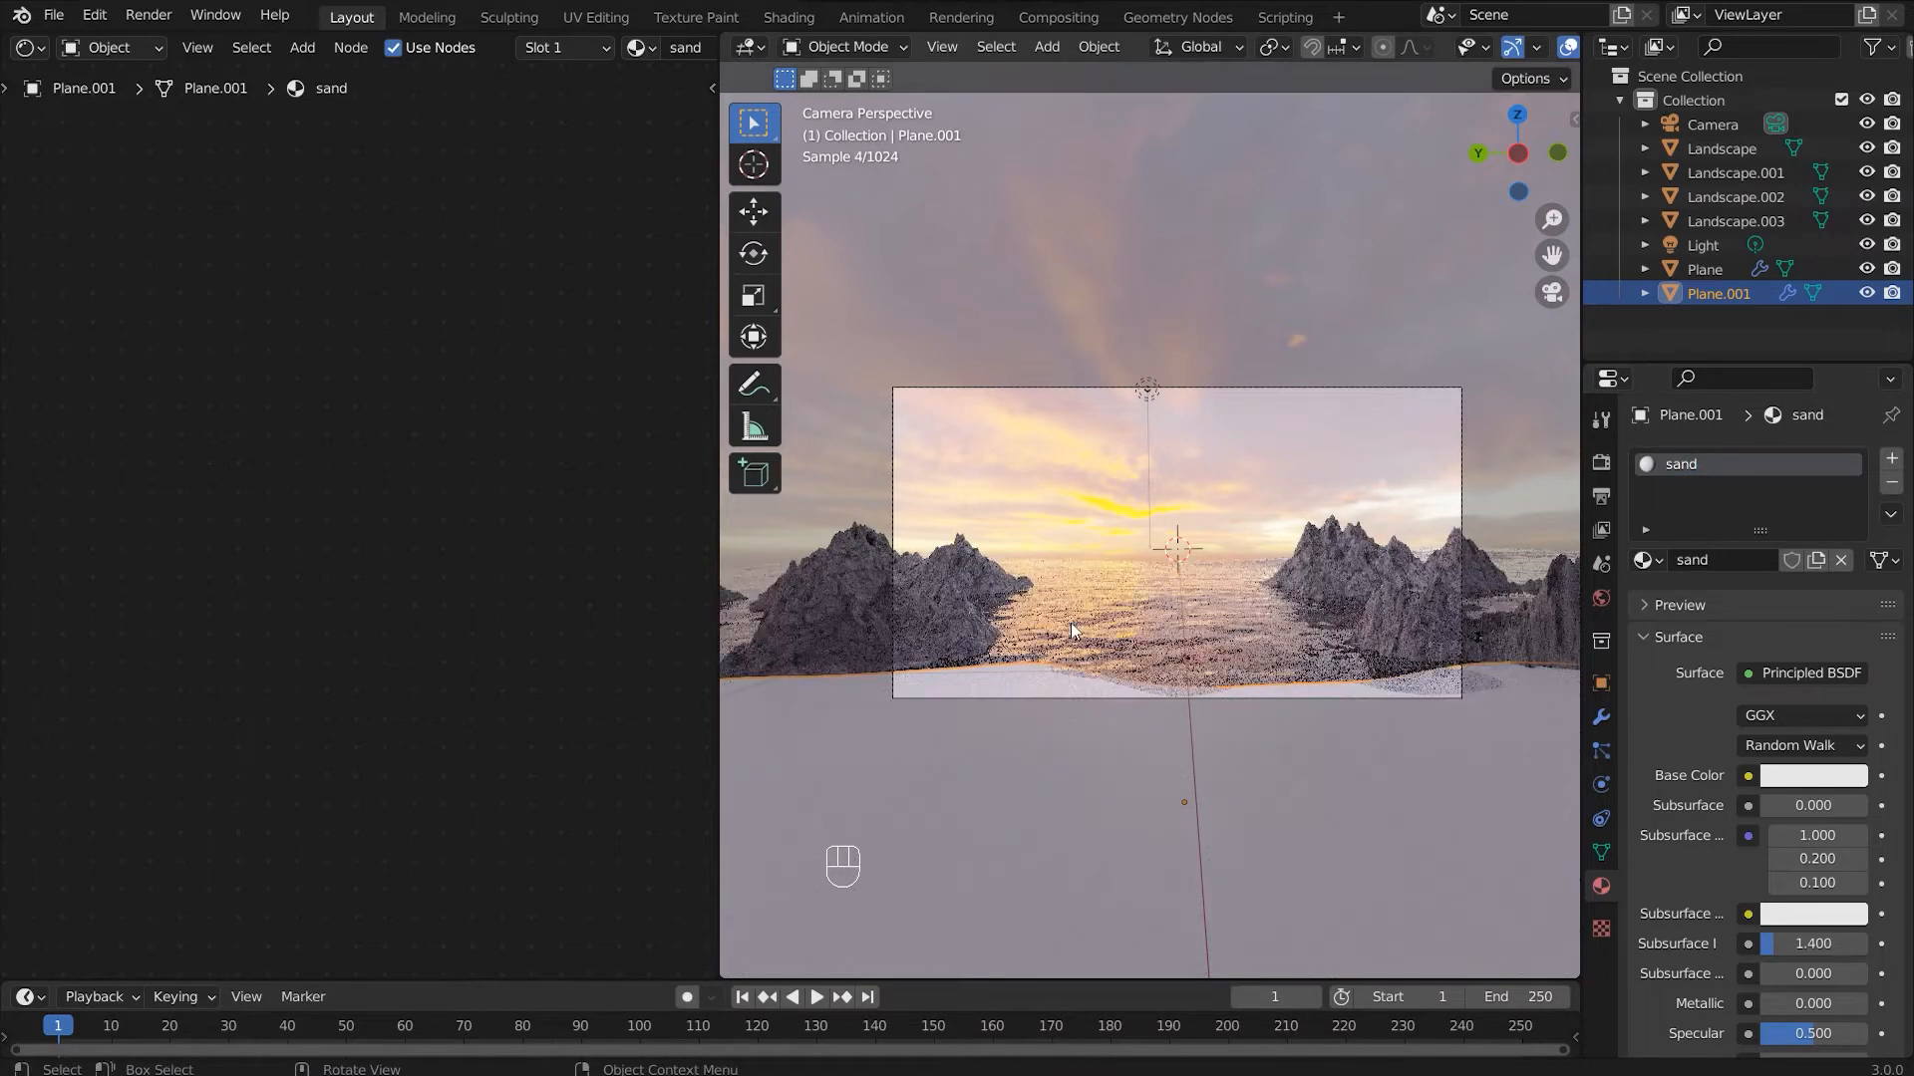
pyautogui.press('KP_Decimal')
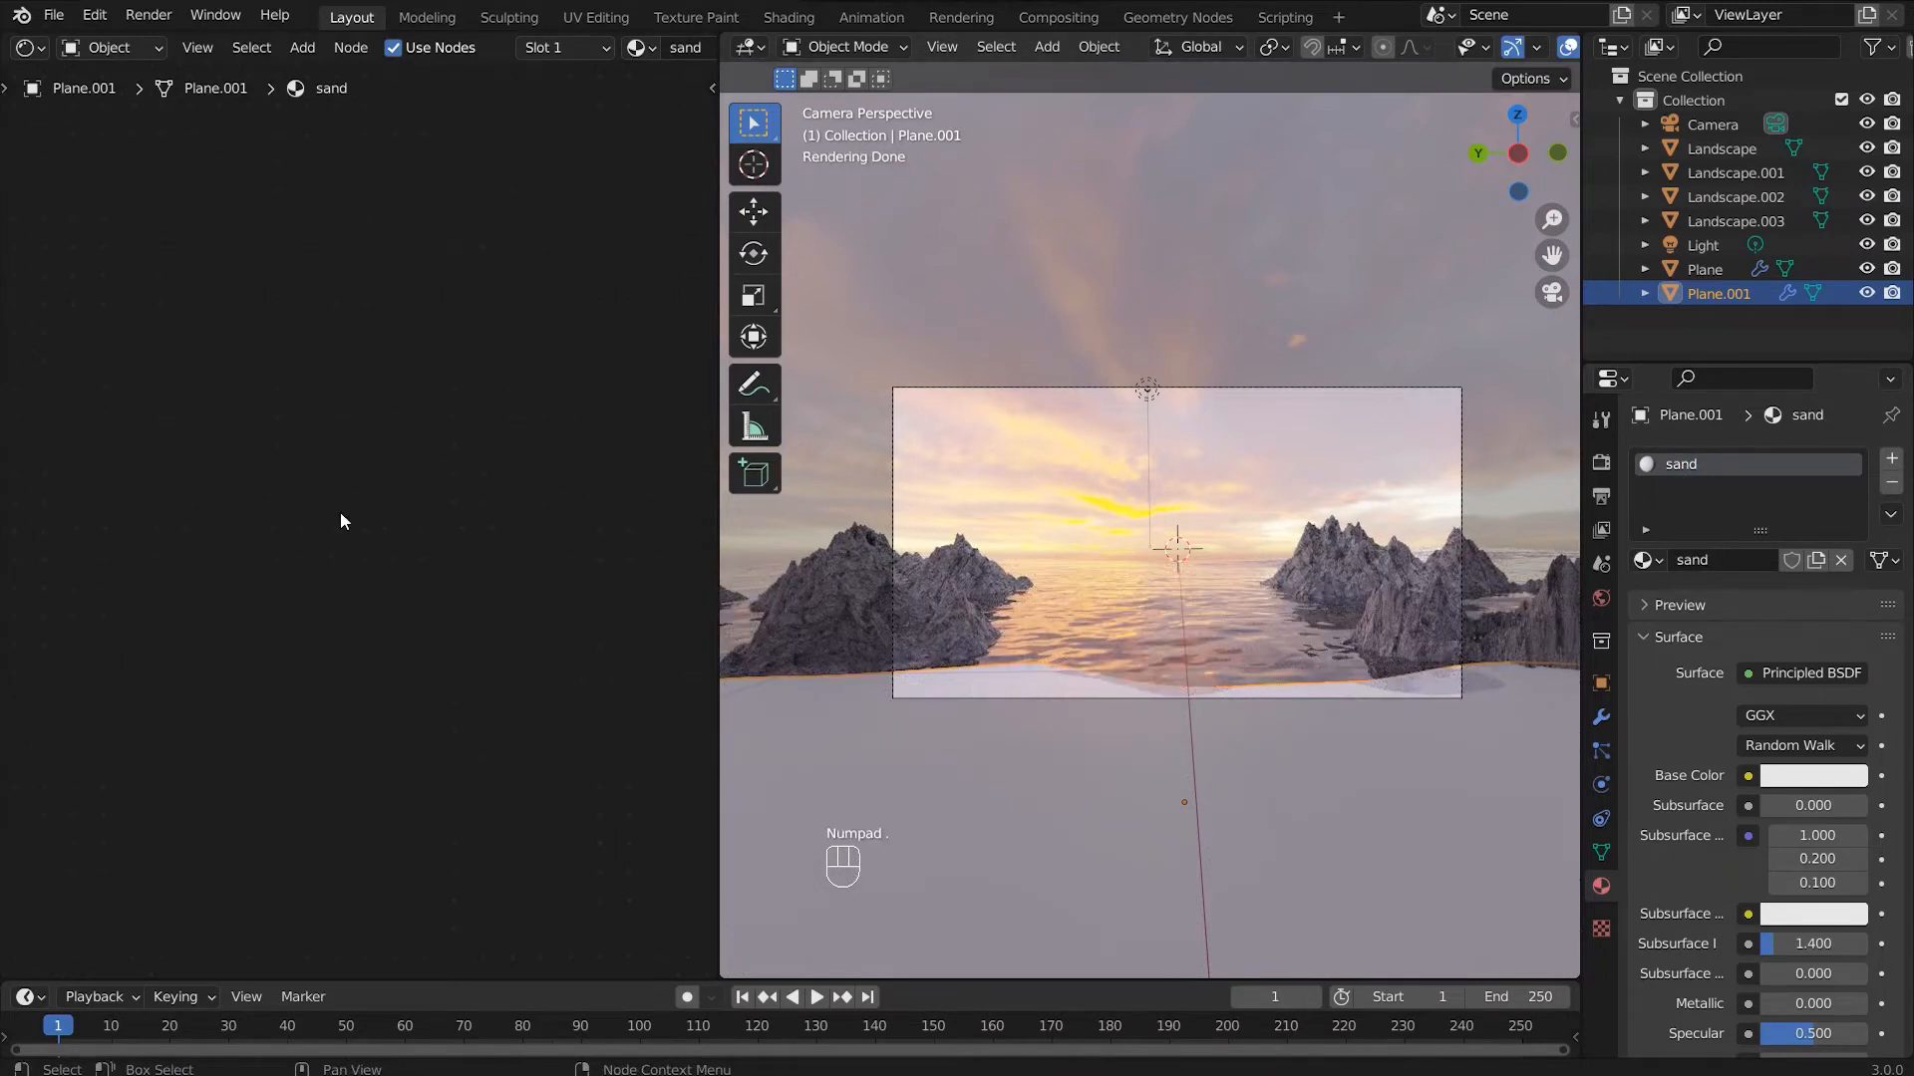
# Step: Apply a Principled Texture Setup to the sand material using the Ground033_2K Color, Displacement, NormalGL and Roughness images
pyautogui.moveTo(424, 489); pyautogui.dragTo(636, 564, button='middle')
pyautogui.moveTo(643, 500); pyautogui.dragTo(397, 548, button='middle')
pyautogui.click(365, 448)
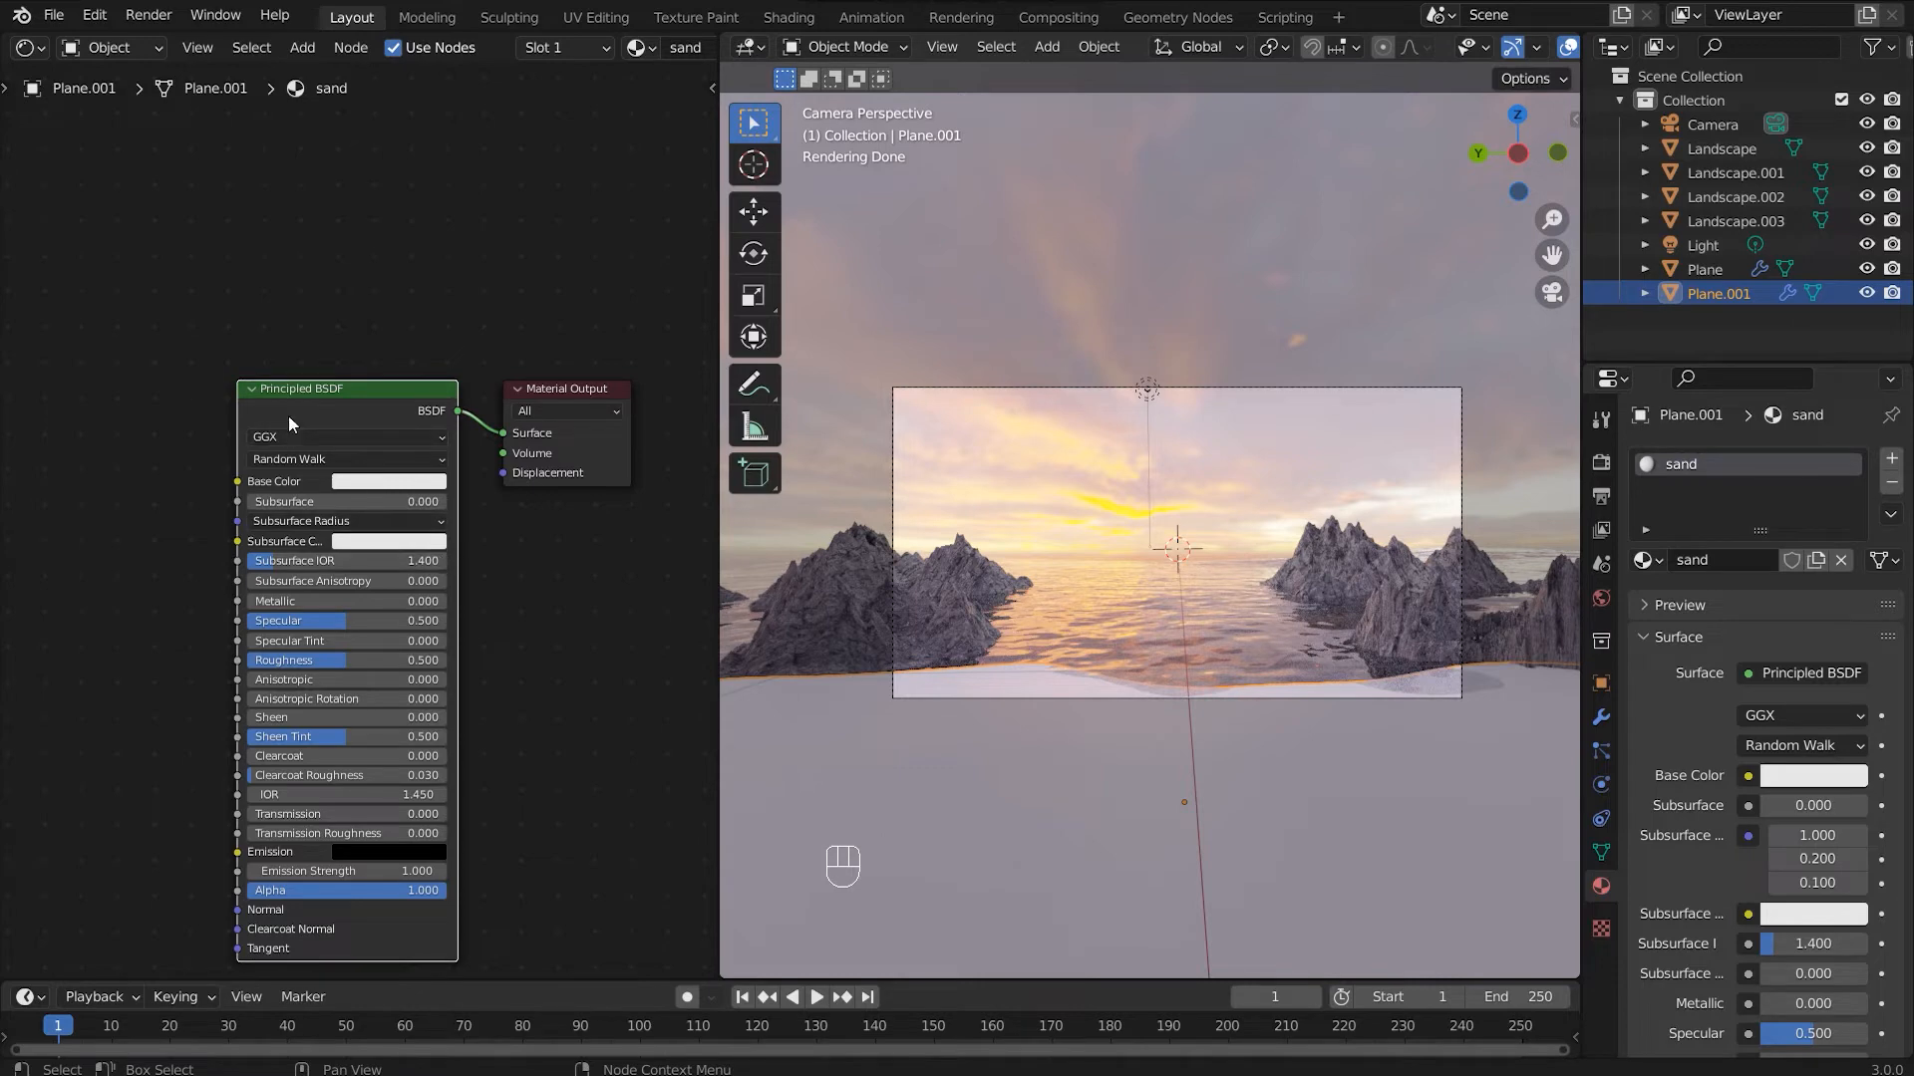
pyautogui.hotkey('ctrl', 'shift', 't')
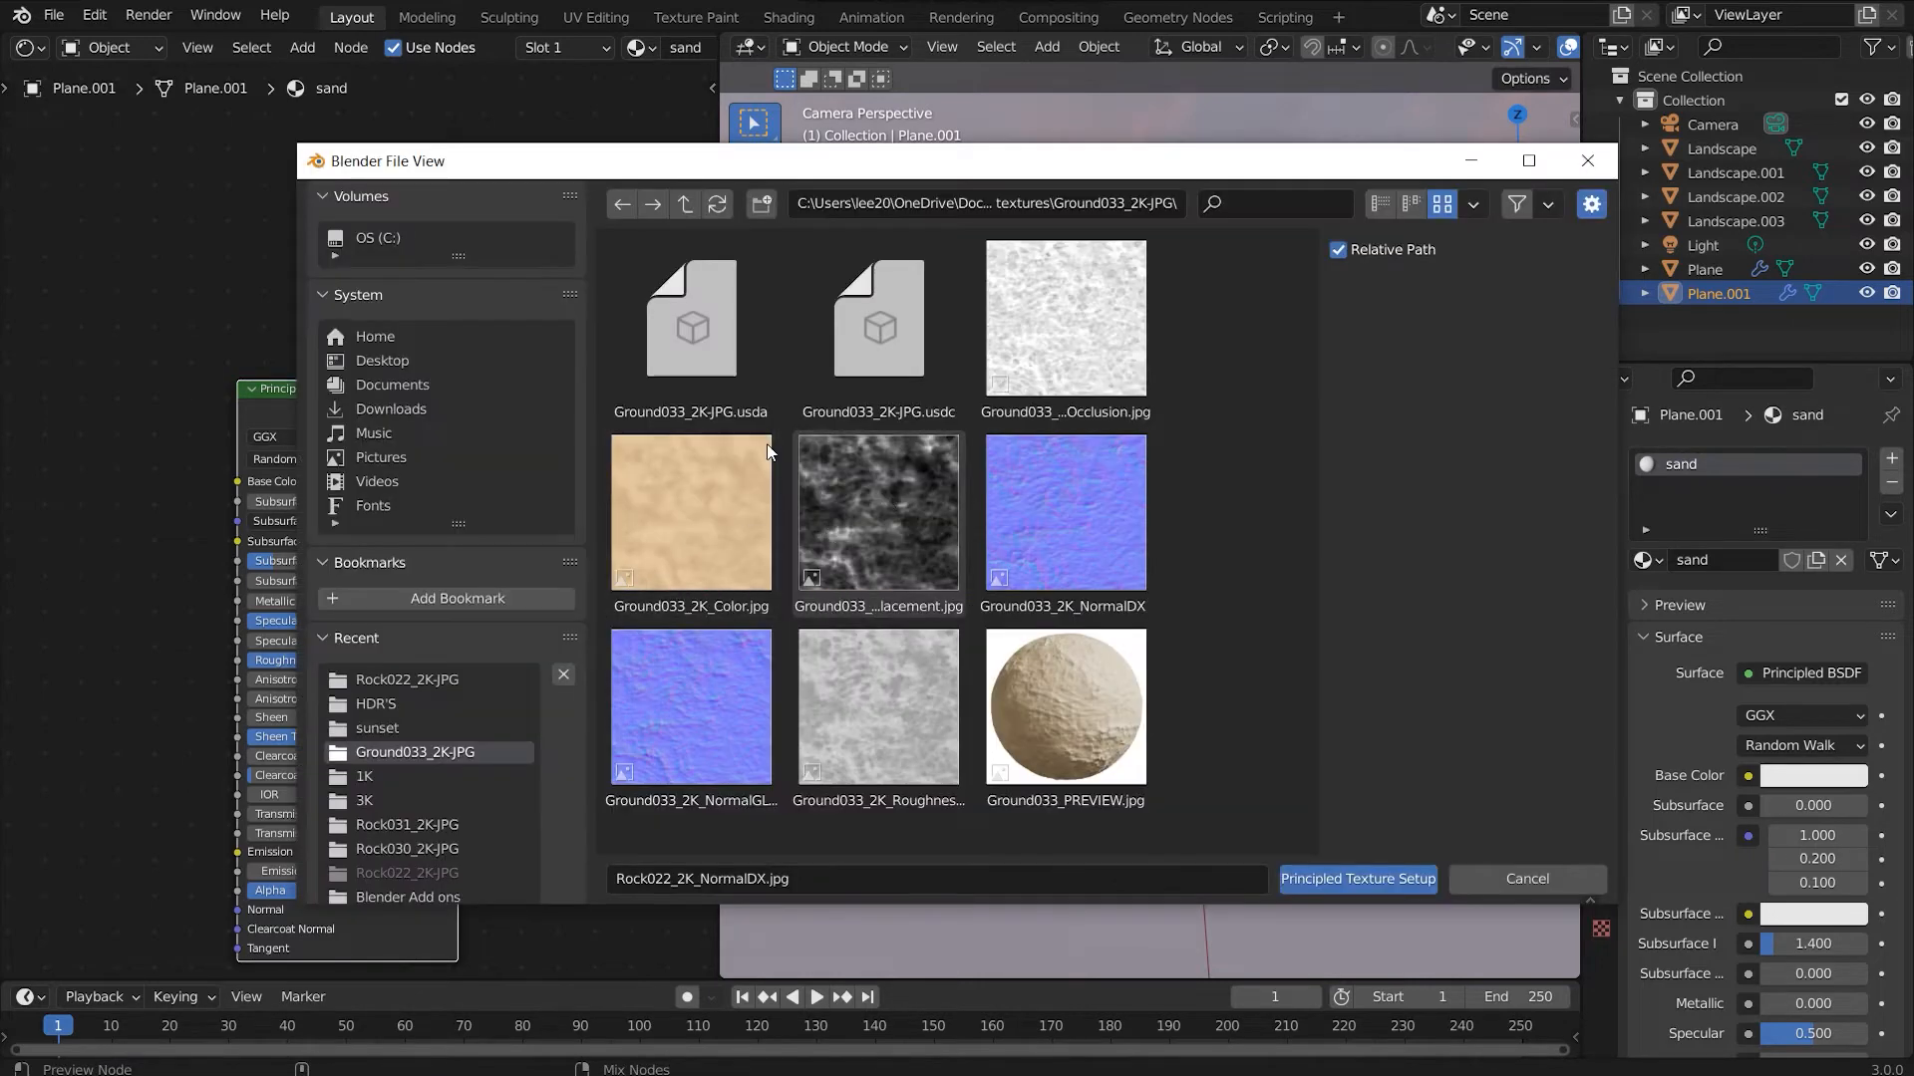
pyautogui.click(709, 510)
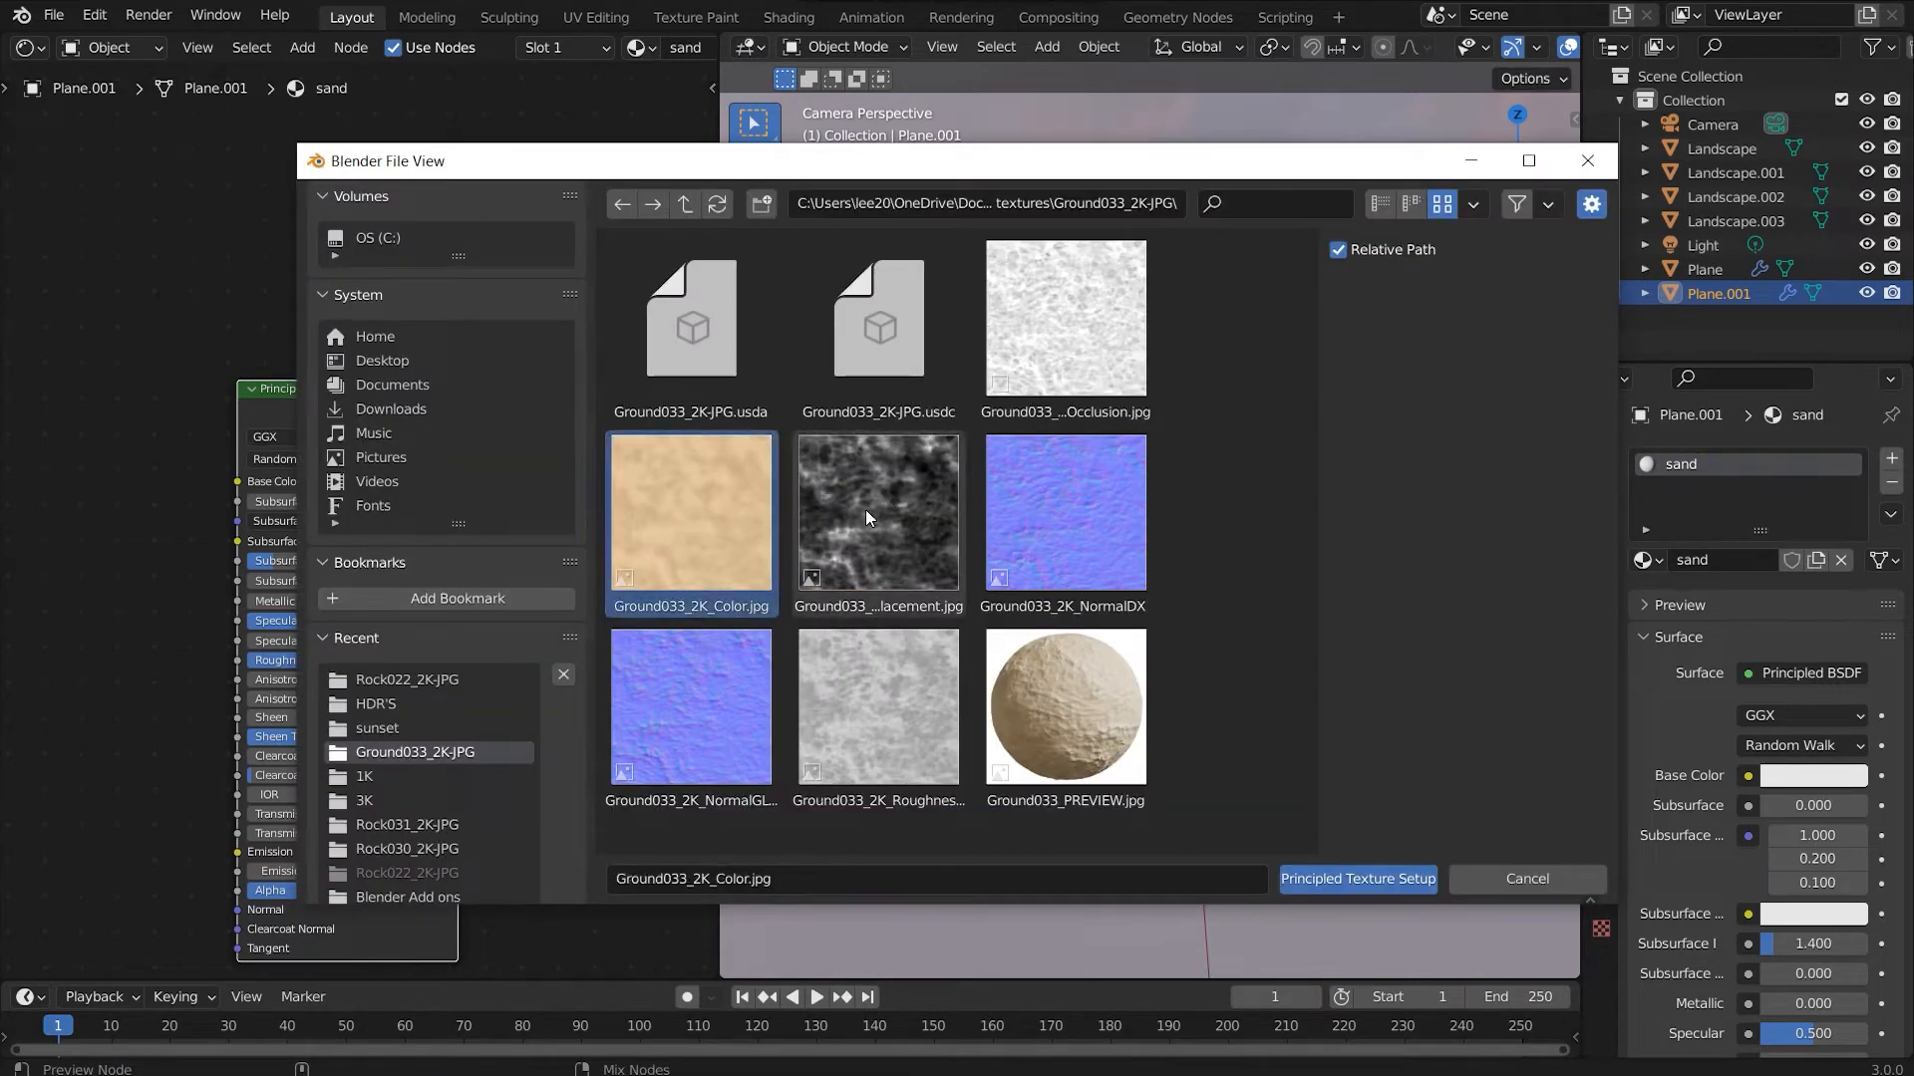
pyautogui.keyDown('shift'); pyautogui.click(872, 518); pyautogui.keyUp('shift')
pyautogui.keyDown('shift'); pyautogui.click(691, 708); pyautogui.keyUp('shift')
pyautogui.keyDown('shift'); pyautogui.click(877, 708); pyautogui.keyUp('shift')
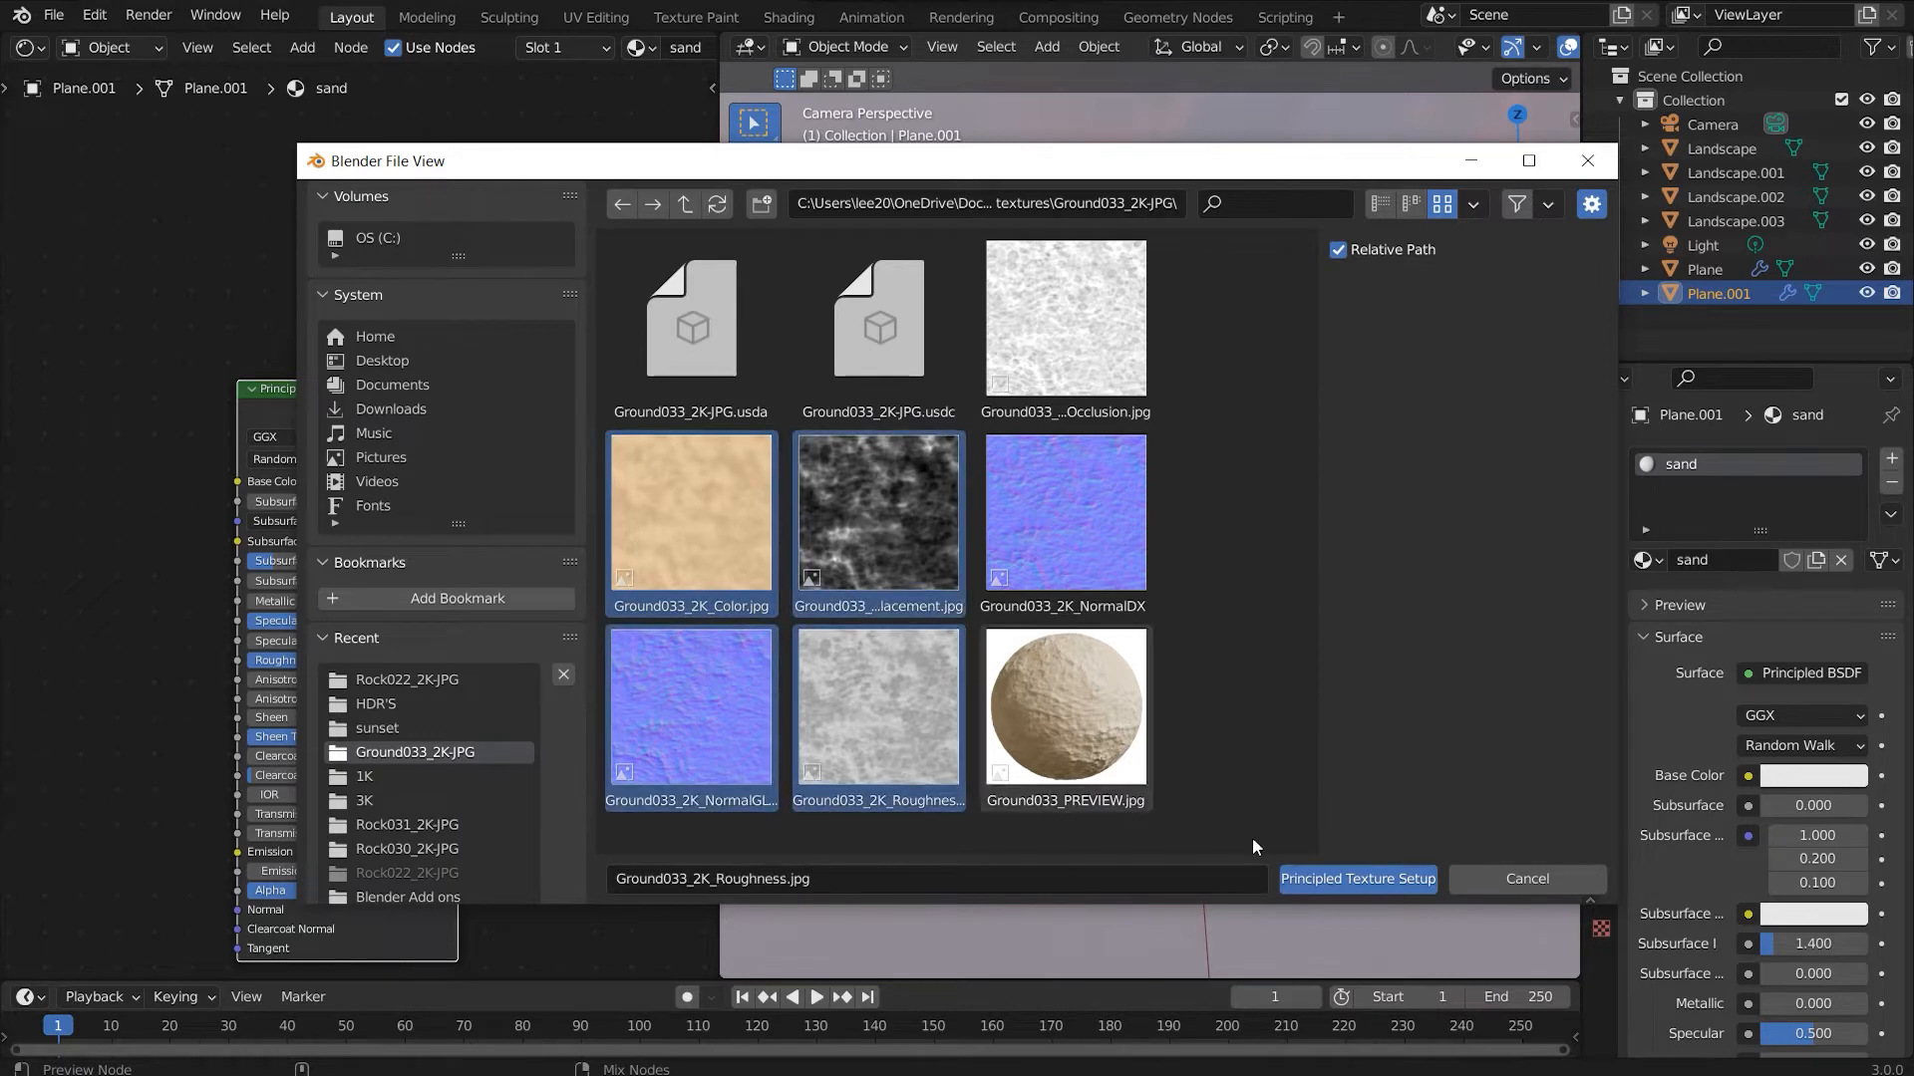
pyautogui.click(1358, 878)
# Step: Set the sand Mapping node's X and Y scale to 3
pyautogui.moveTo(125, 643); pyautogui.dragTo(840, 432, button='middle')
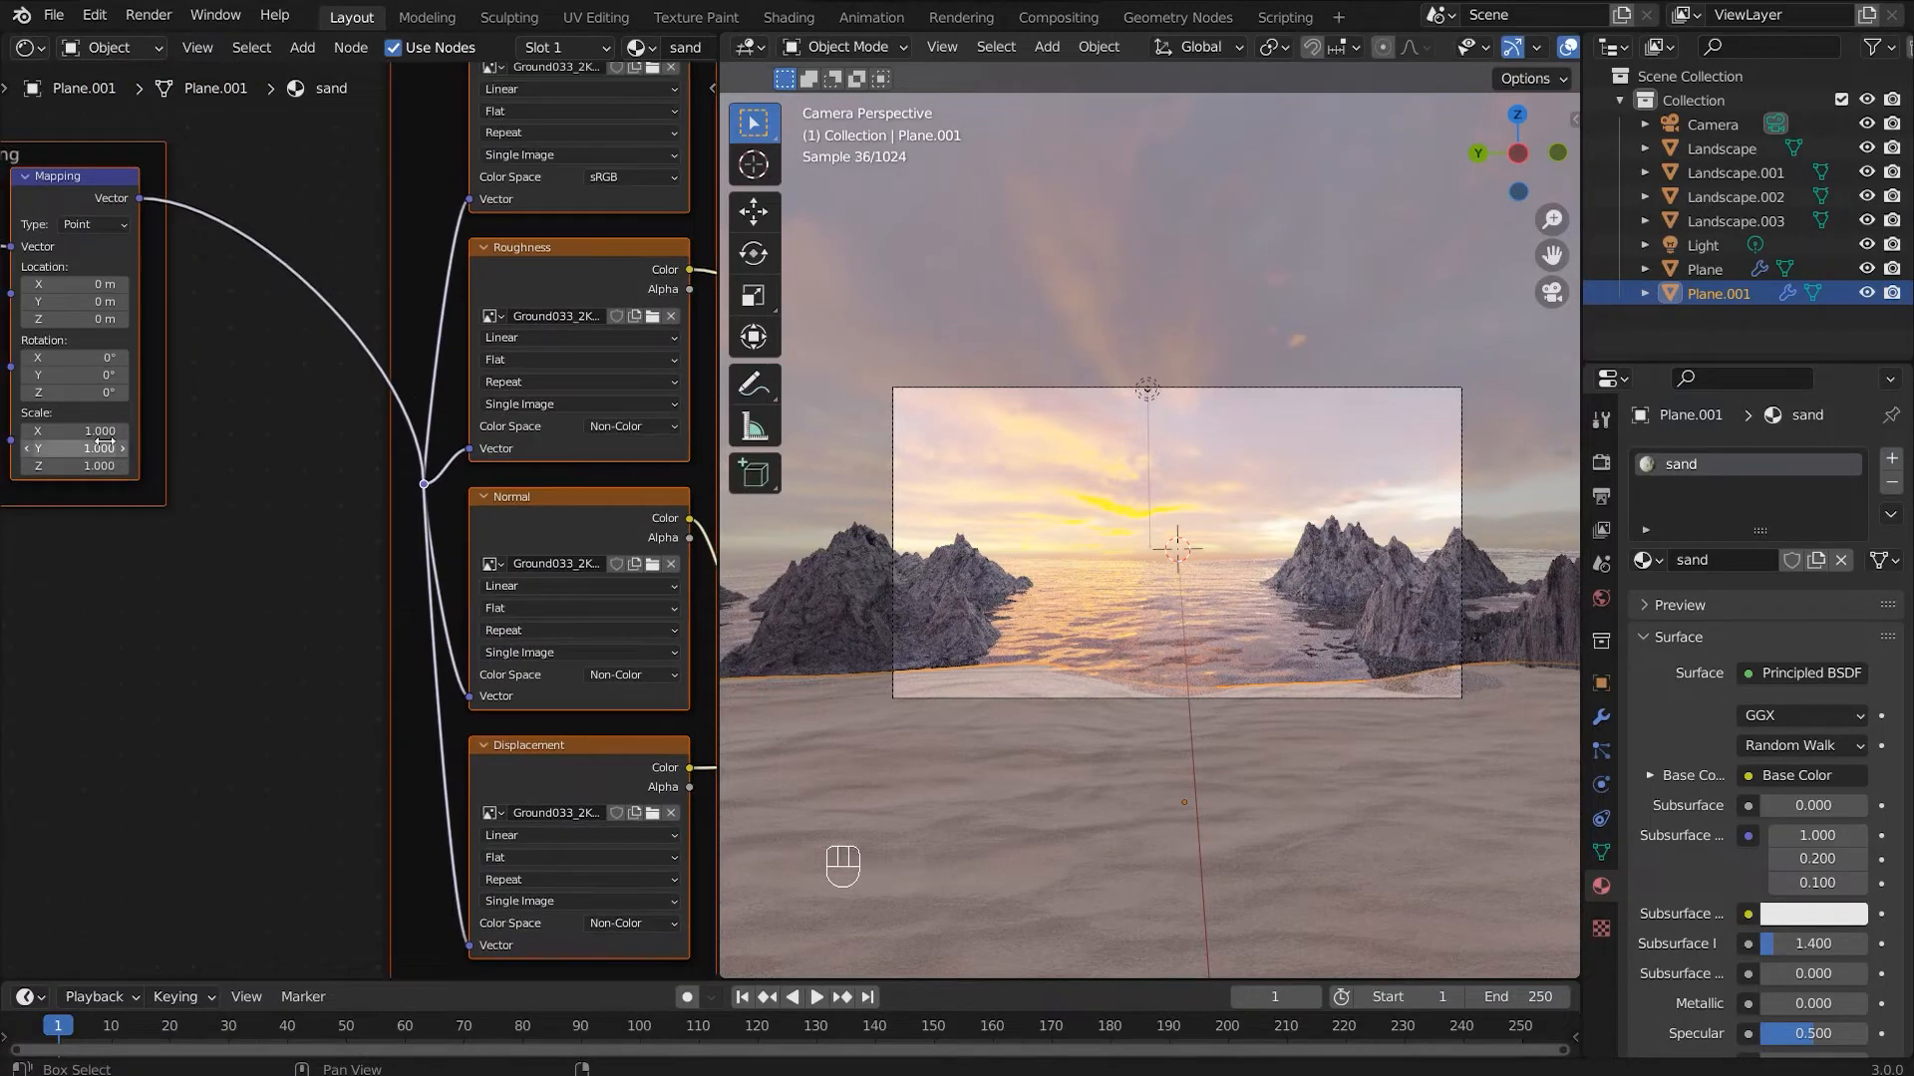
pyautogui.click(109, 432)
pyautogui.write('3')
pyautogui.press('Tab')
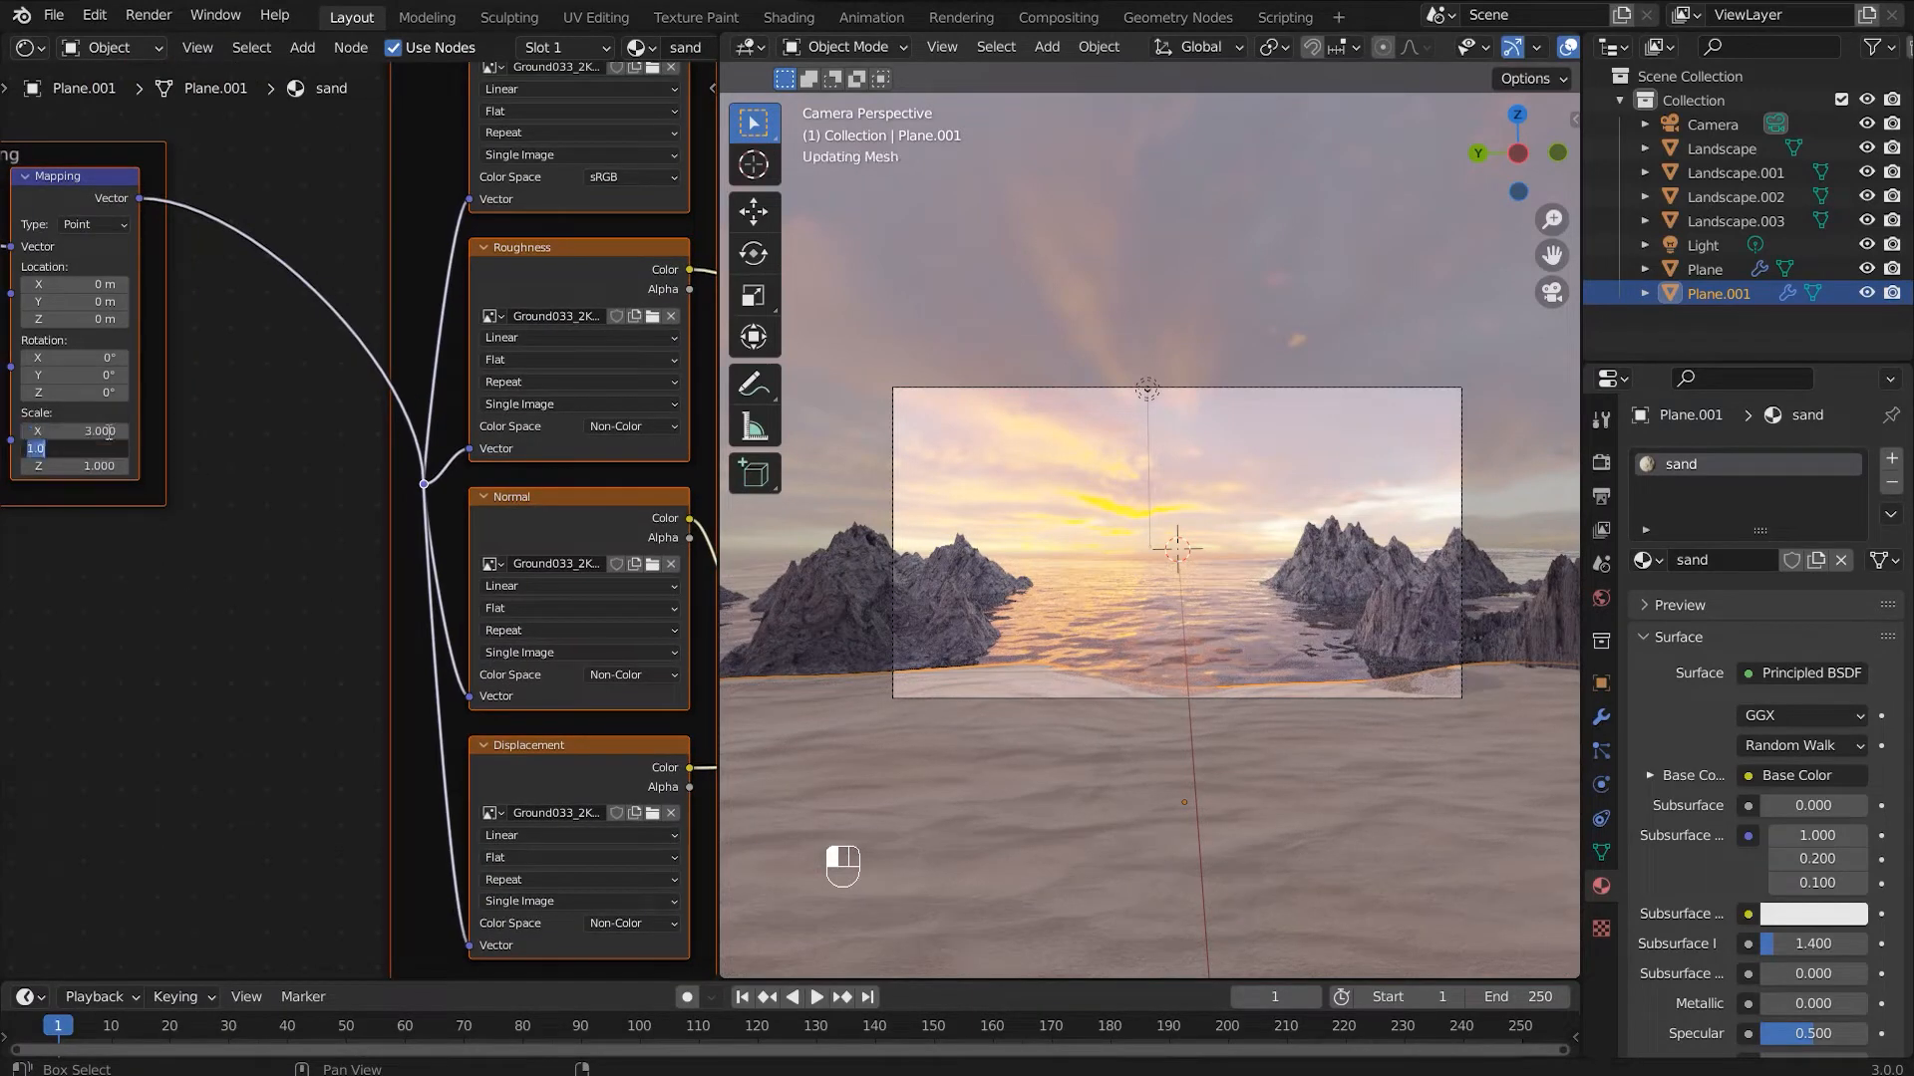
pyautogui.write('3')
pyautogui.press('Return')
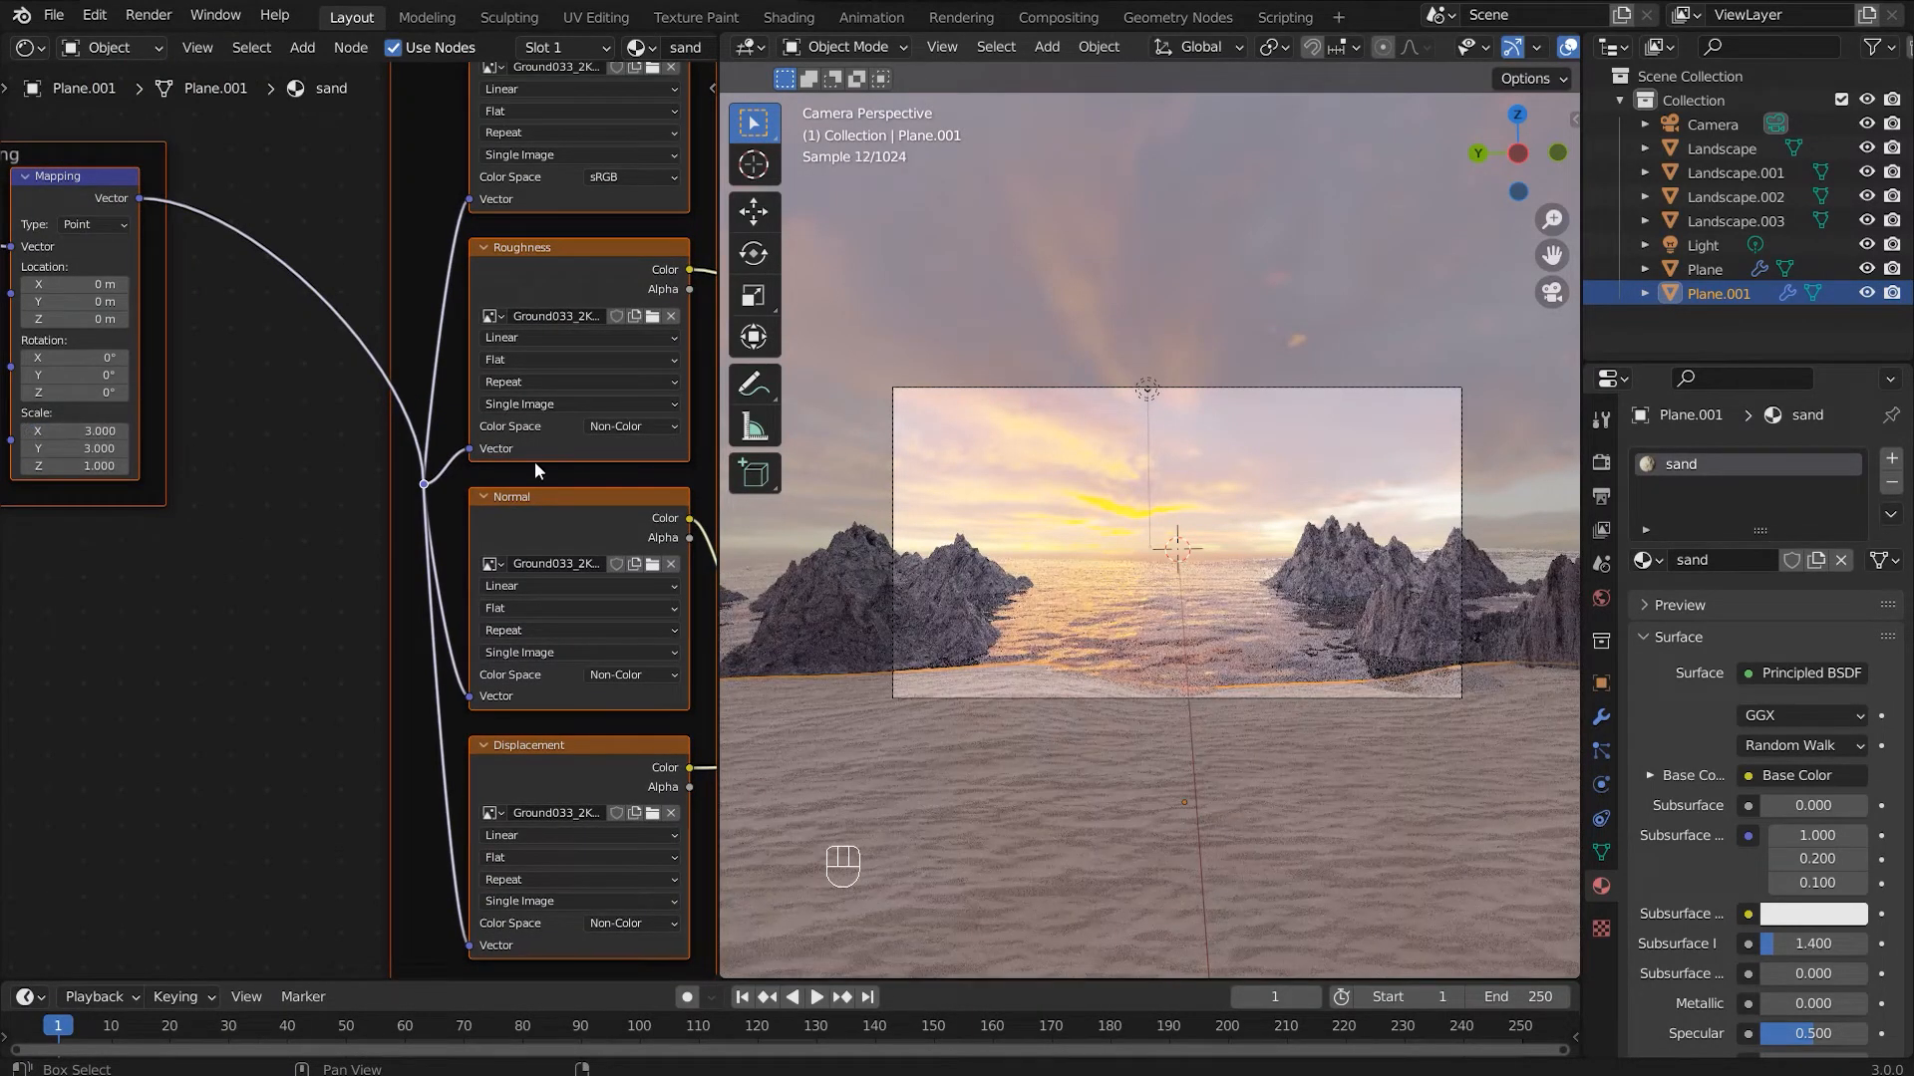
# Step: Duplicate the Base Color texture node above the original and connect its Vector input to the shared mapping vector
pyautogui.moveTo(411, 353); pyautogui.dragTo(335, 462, button='middle')
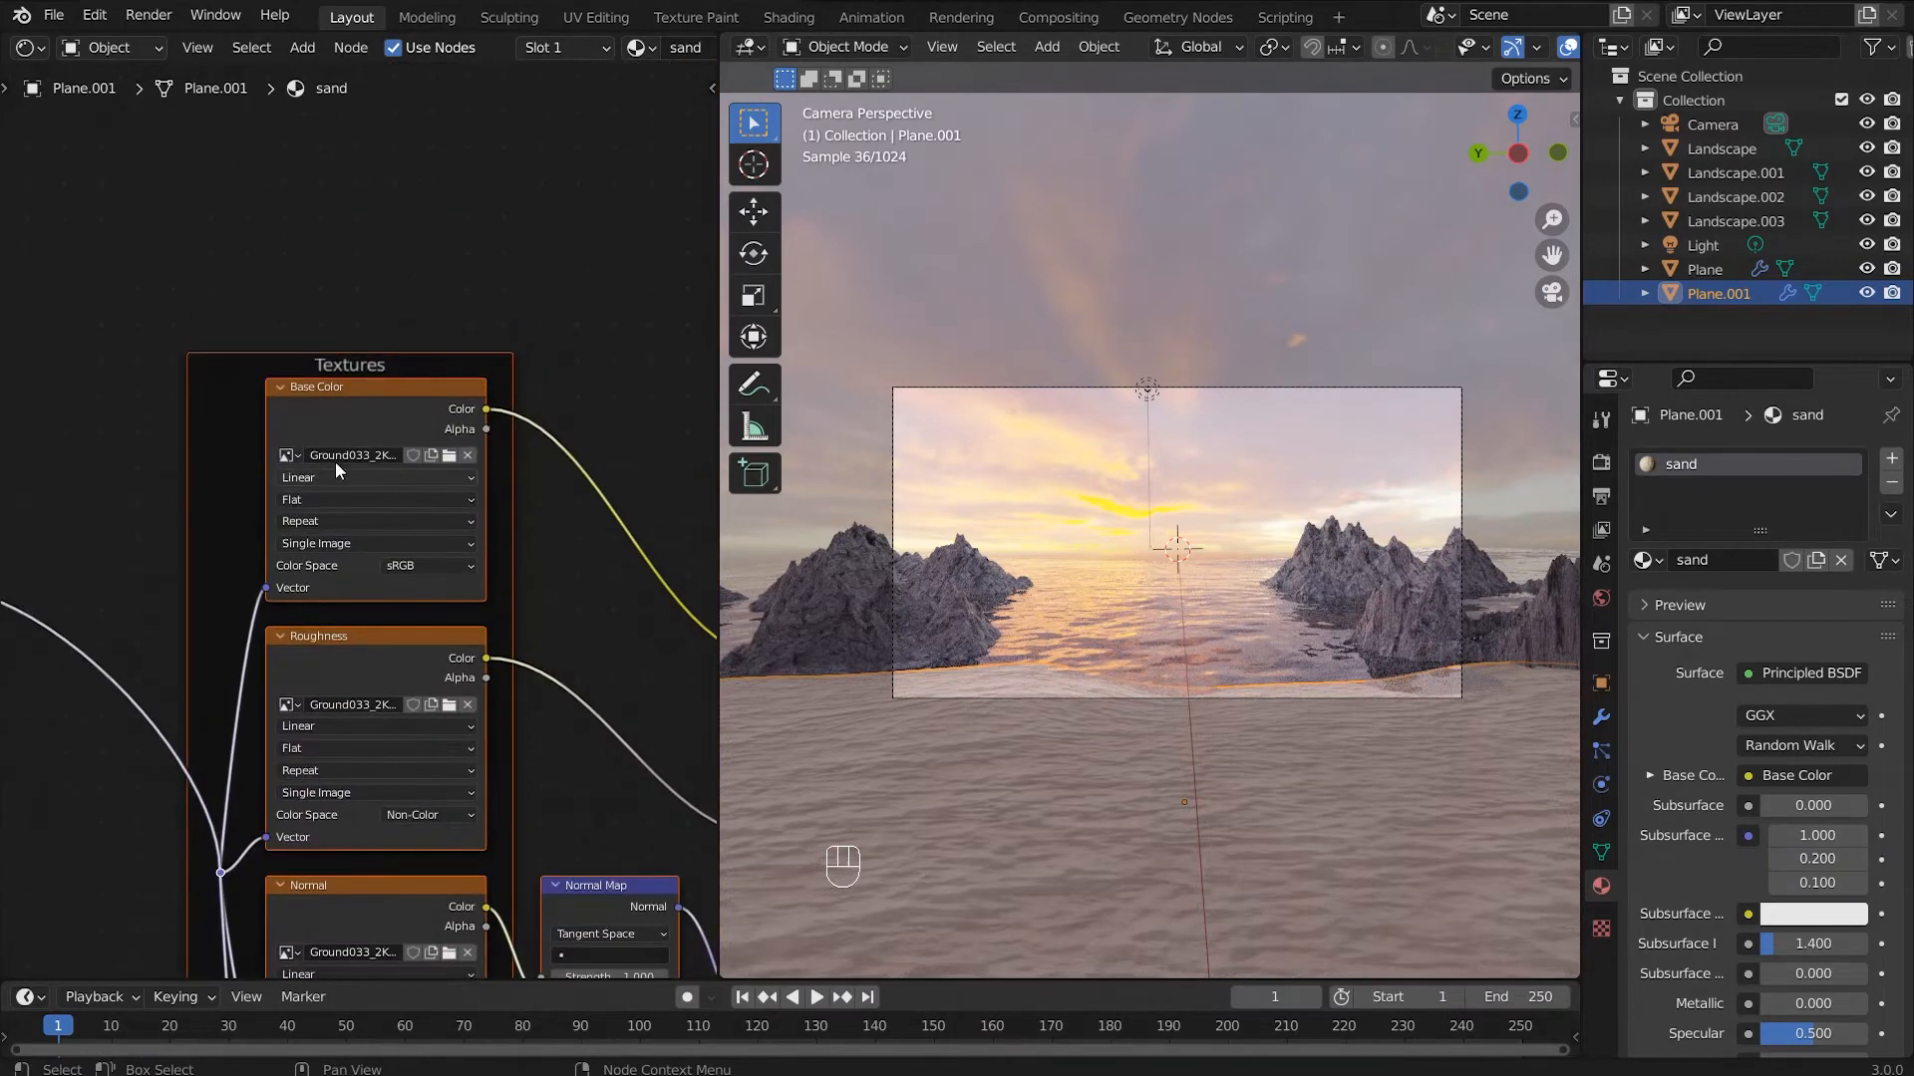
pyautogui.click(359, 400)
pyautogui.hotkey('shift', 'd')
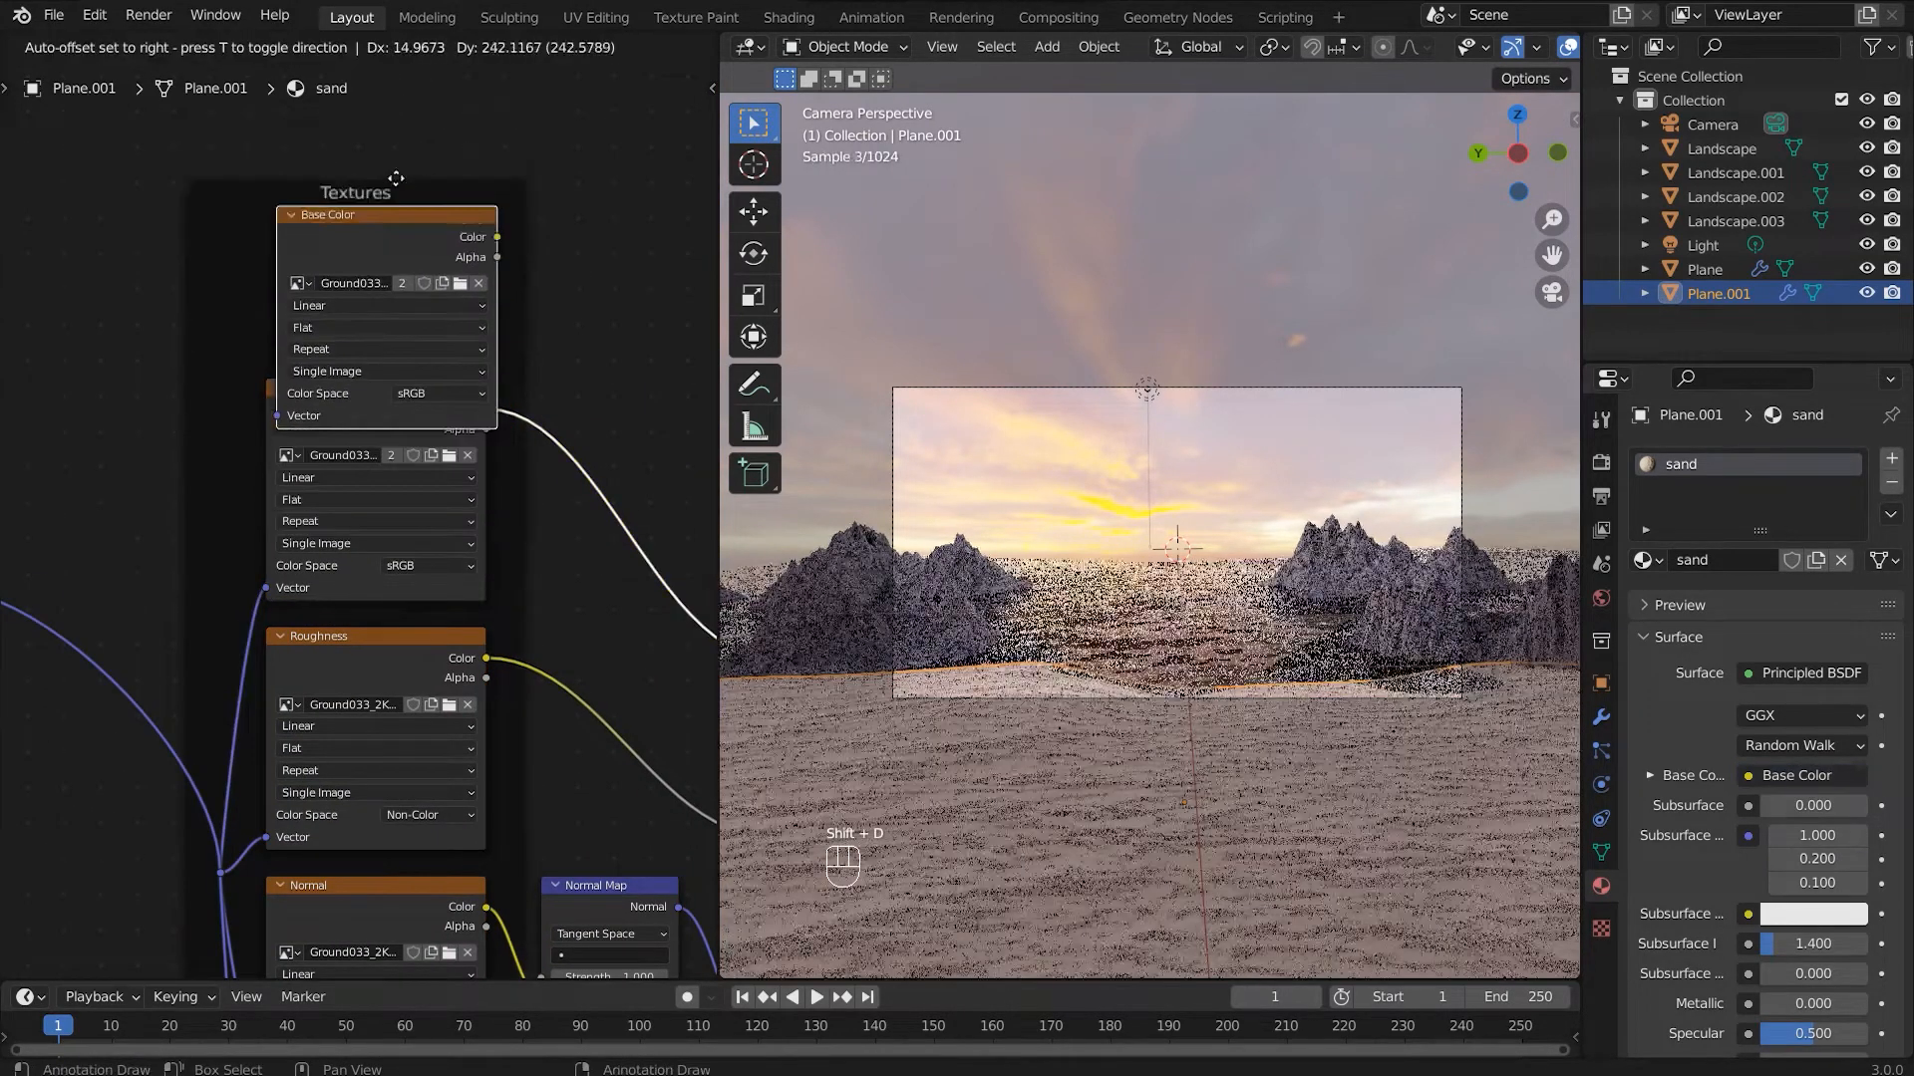
pyautogui.click(387, 139)
pyautogui.moveTo(271, 329); pyautogui.dragTo(217, 871)
# Step: Make the duplicated Base Color node's image a single-user copy
pyautogui.moveTo(432, 368); pyautogui.dragTo(289, 543, button='middle')
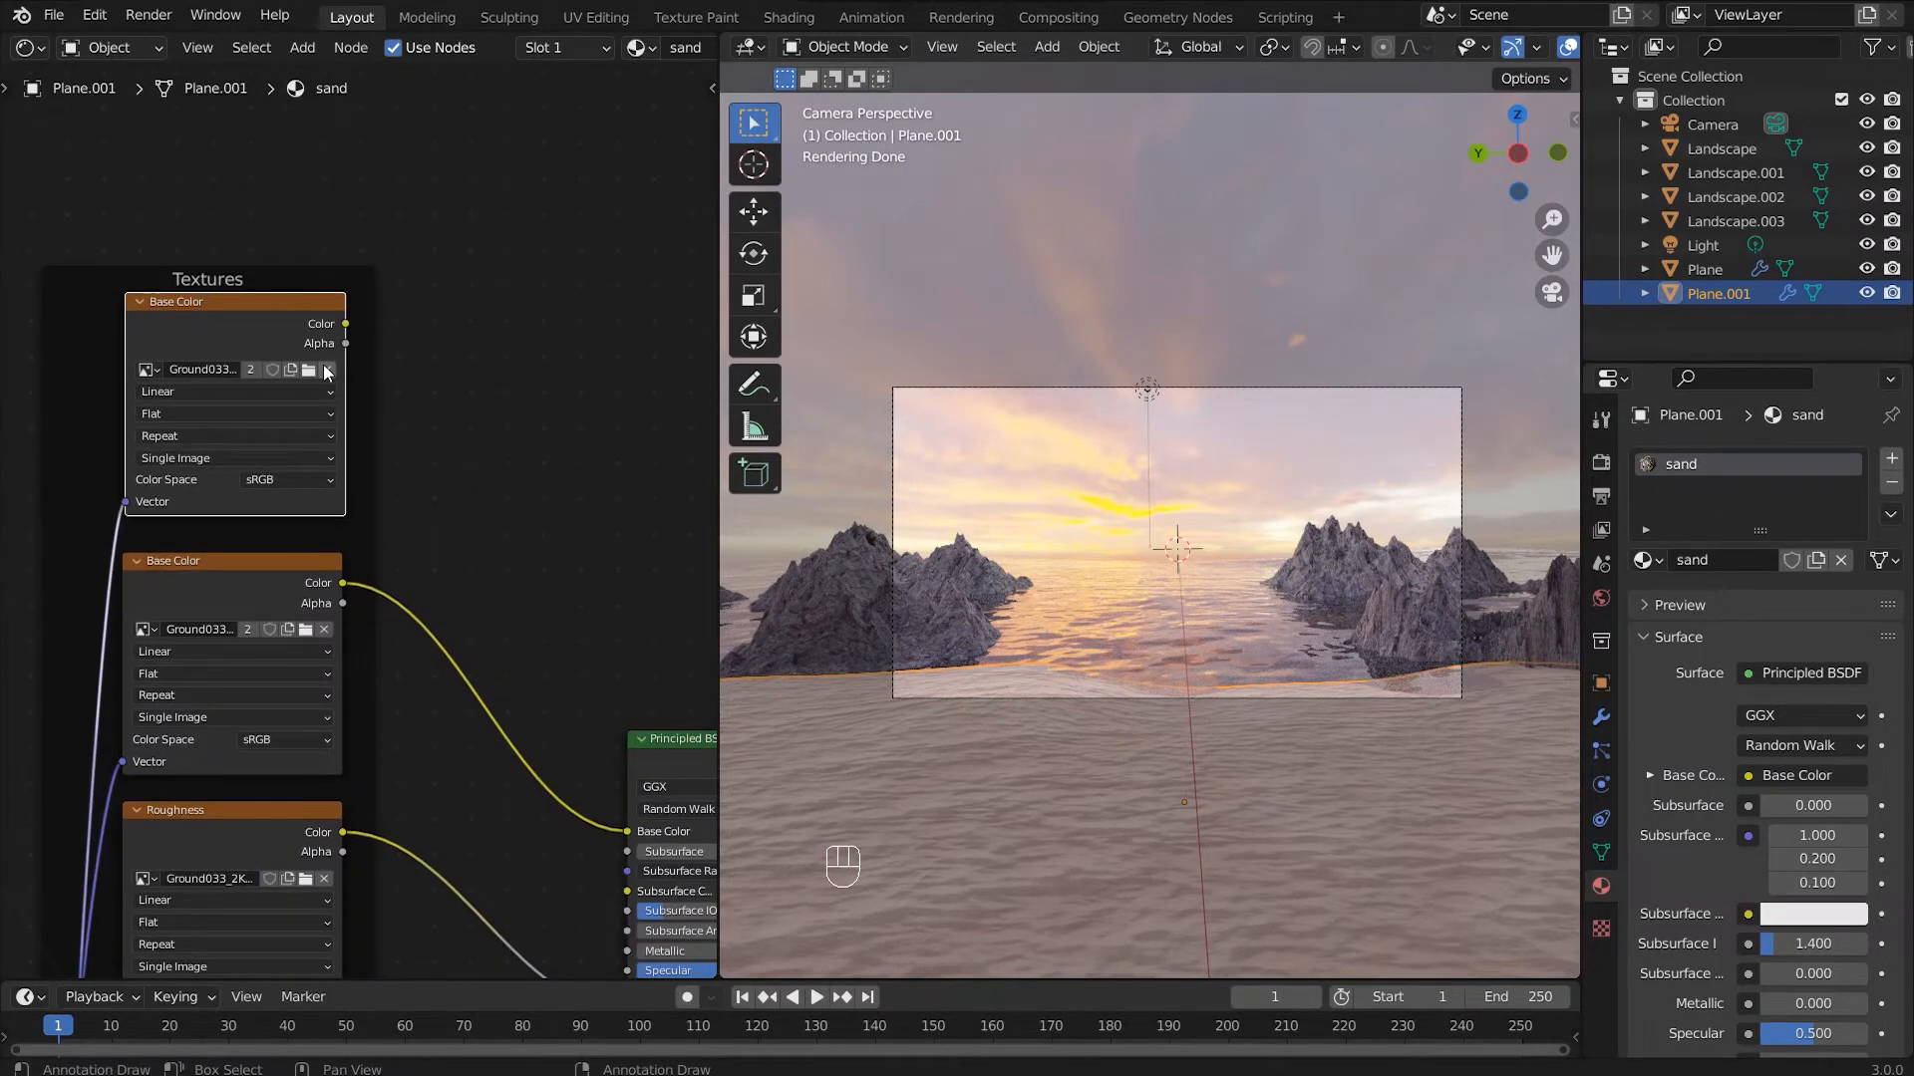
pyautogui.click(255, 370)
pyautogui.click(317, 372)
pyautogui.press('Escape')
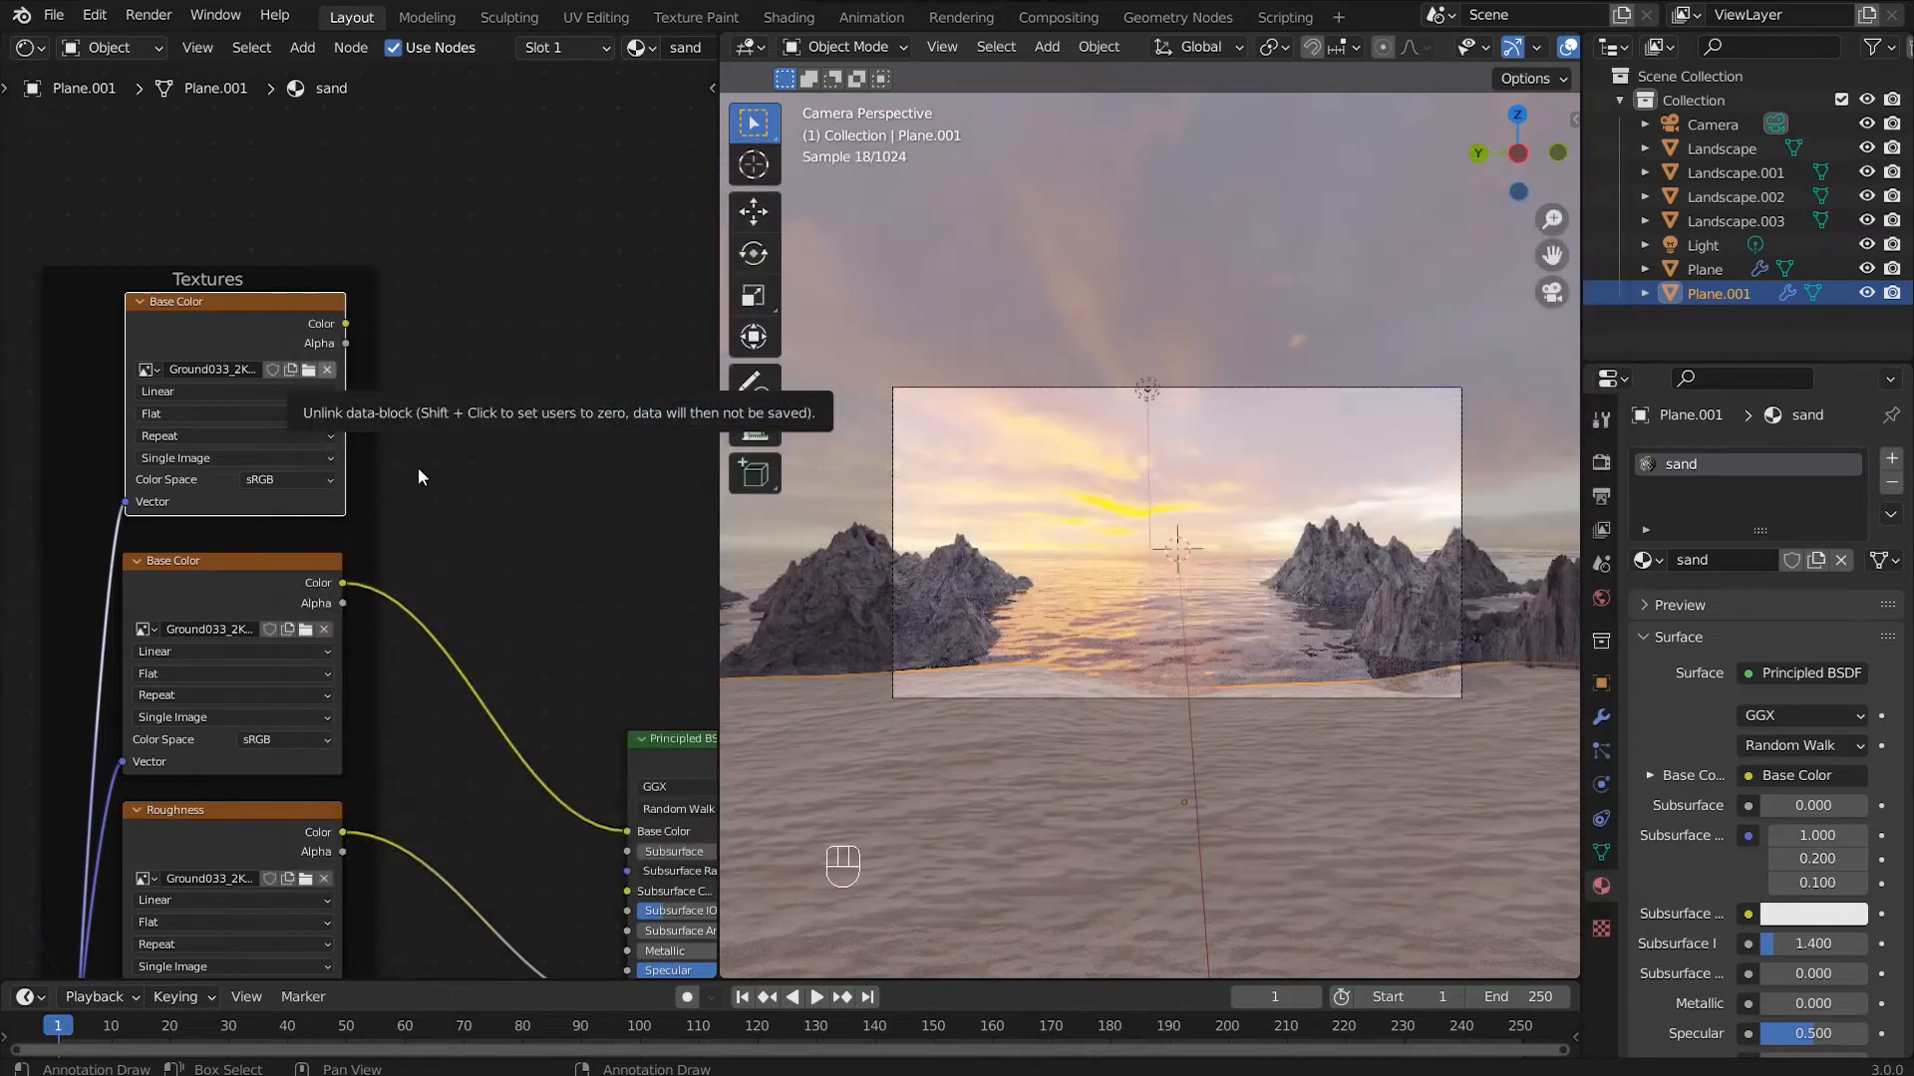
# Step: Add a Mix color node and connect the duplicate Base Color texture to Color1 and the original to Color2
pyautogui.hotkey('shift', 'a')
pyautogui.click(498, 486)
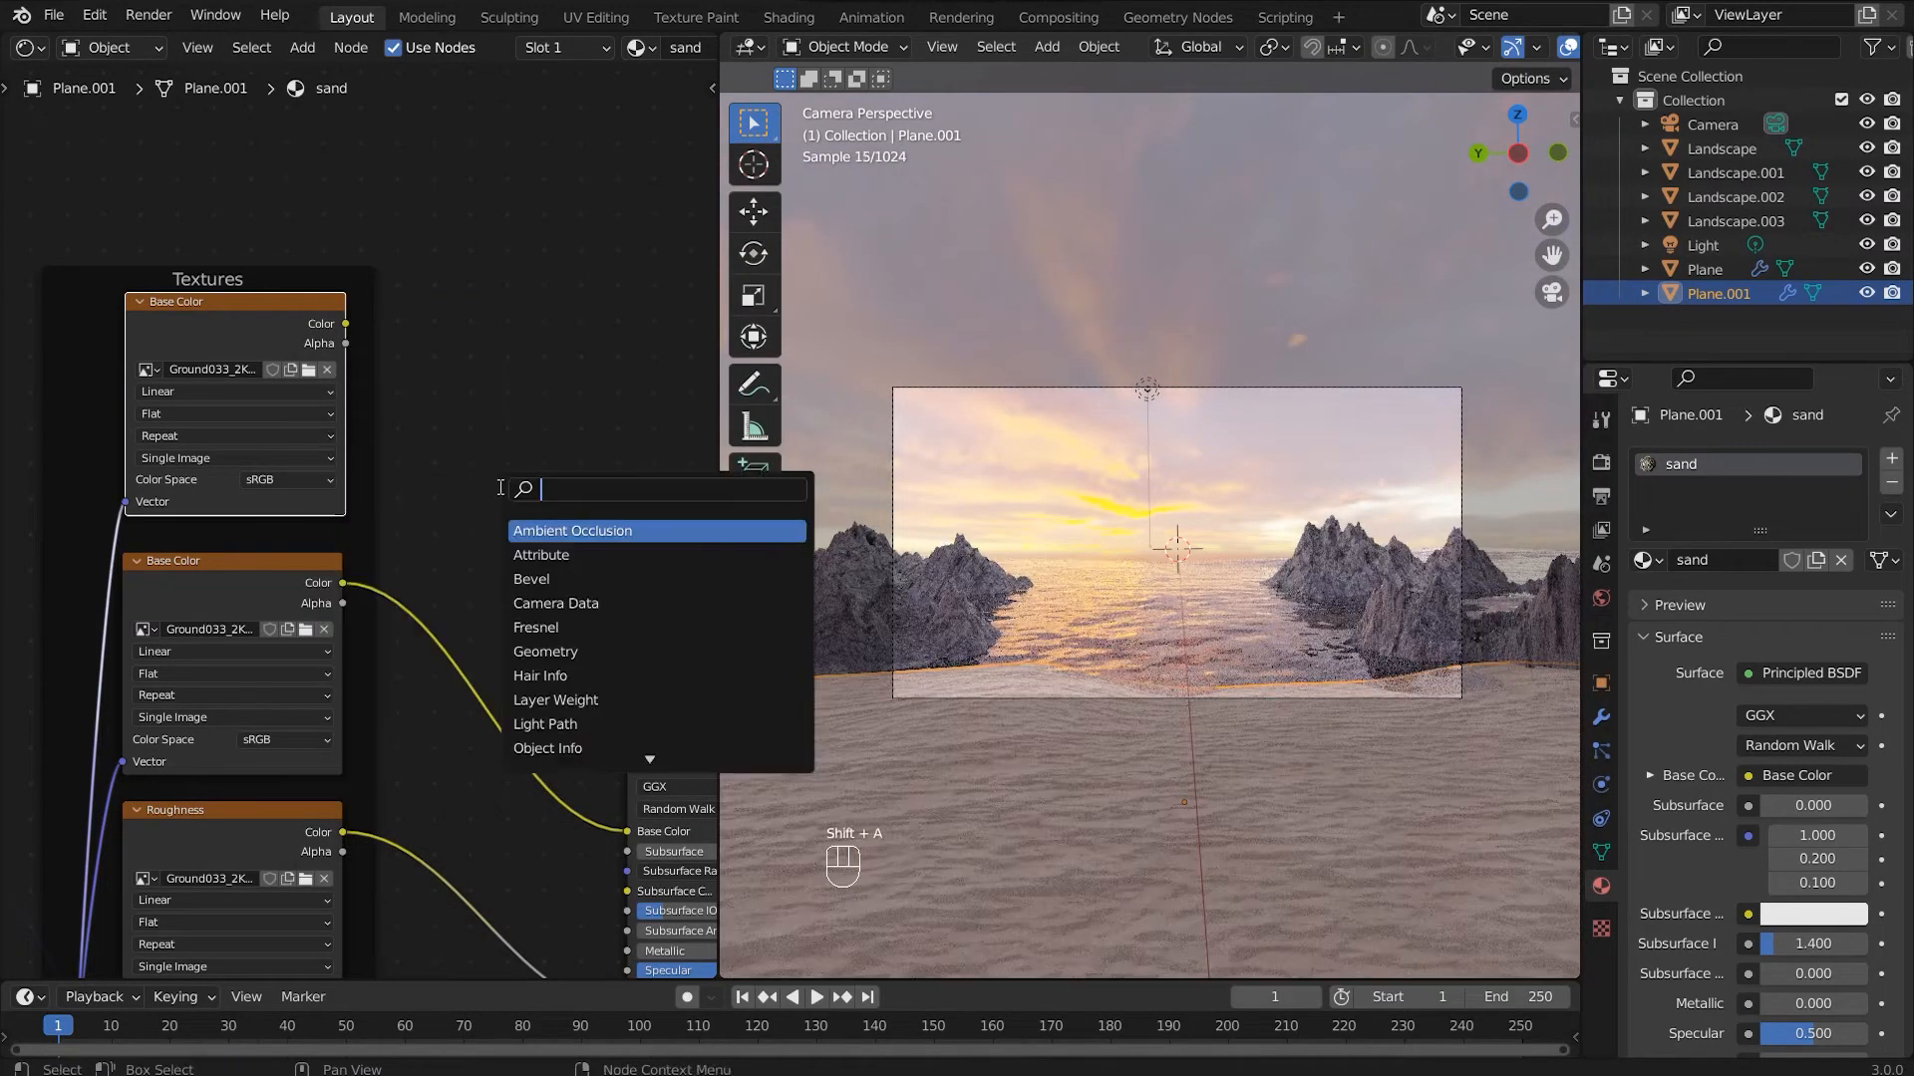
pyautogui.write('mix')
pyautogui.press('Return')
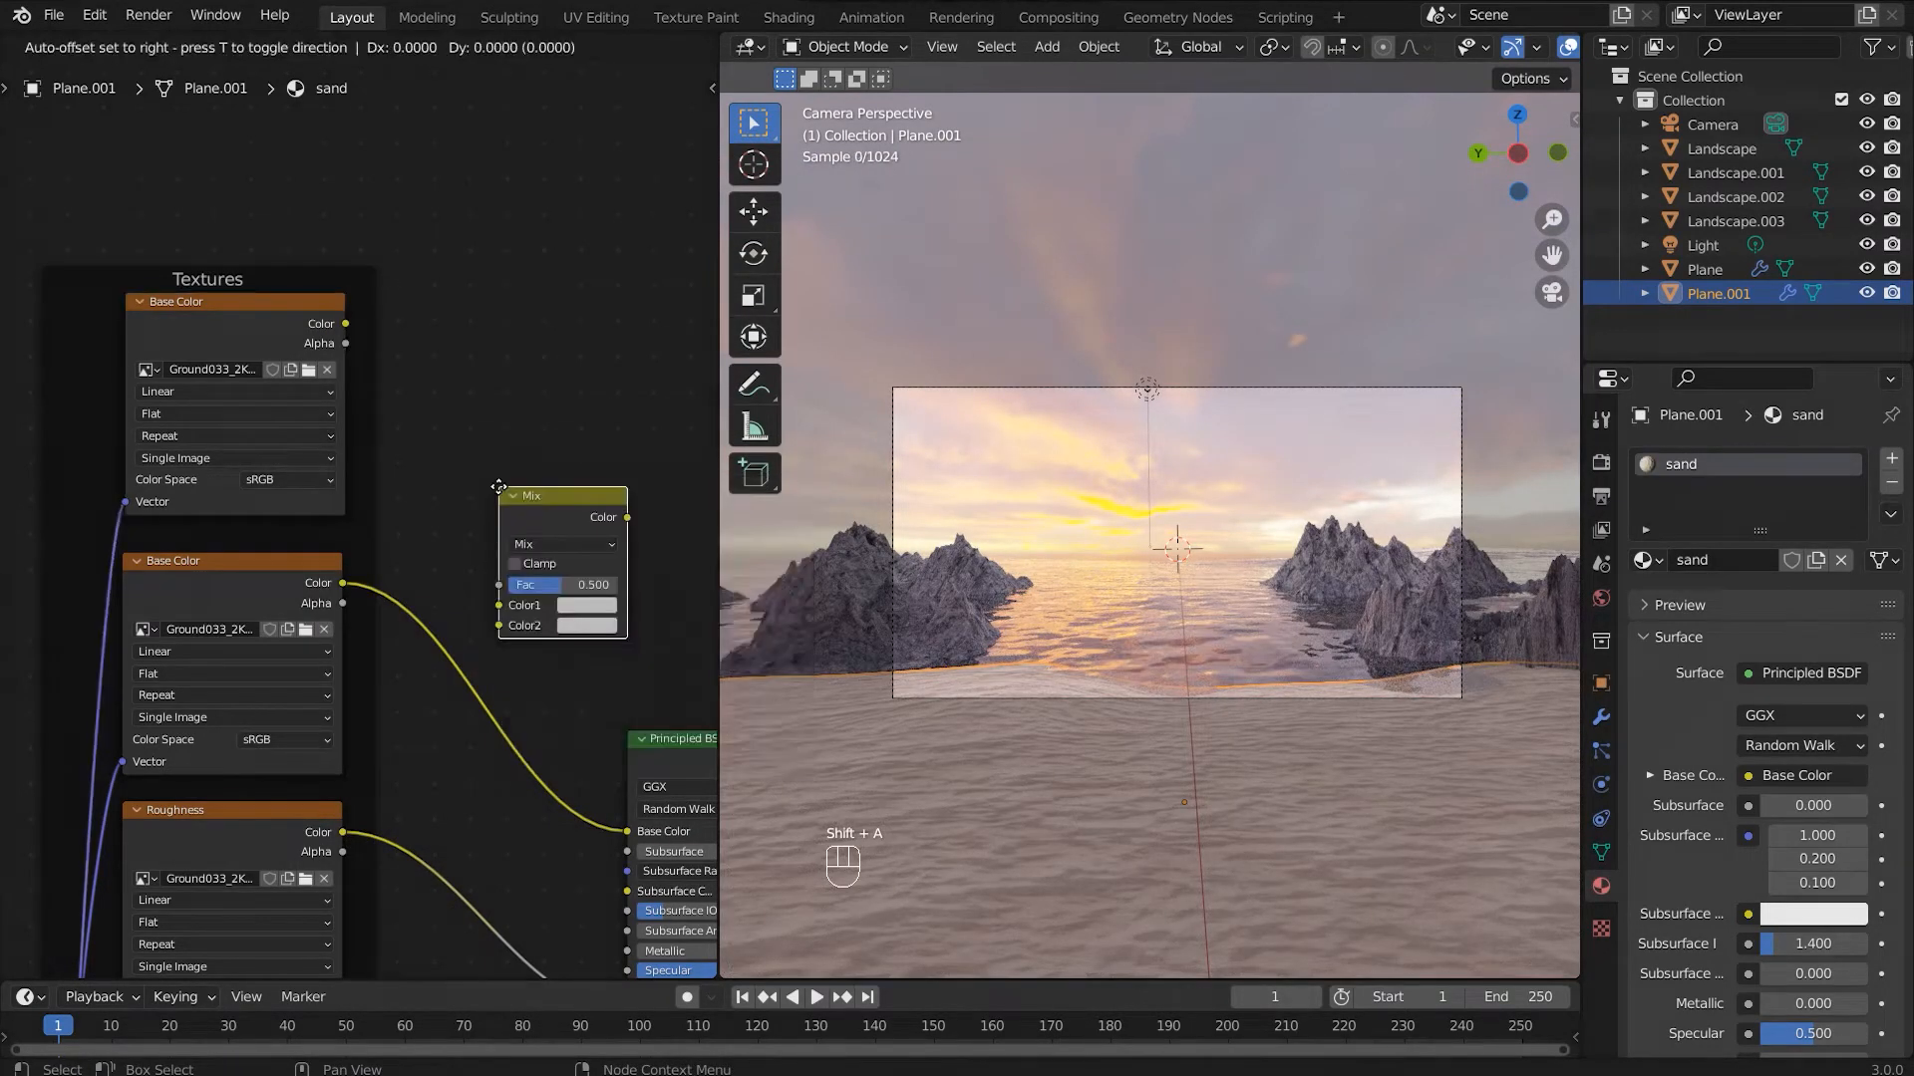
pyautogui.click(413, 406)
pyautogui.moveTo(345, 325)
pyautogui.mouseDown()
pyautogui.moveTo(415, 600)
pyautogui.moveTo(346, 325)
pyautogui.mouseUp()
pyautogui.moveTo(407, 546); pyautogui.dragTo(343, 584)
# Step: Set the Mix node to Multiply with a factor of 1 and connect its output to the Principled BSDF's Base Color
pyautogui.click(504, 464)
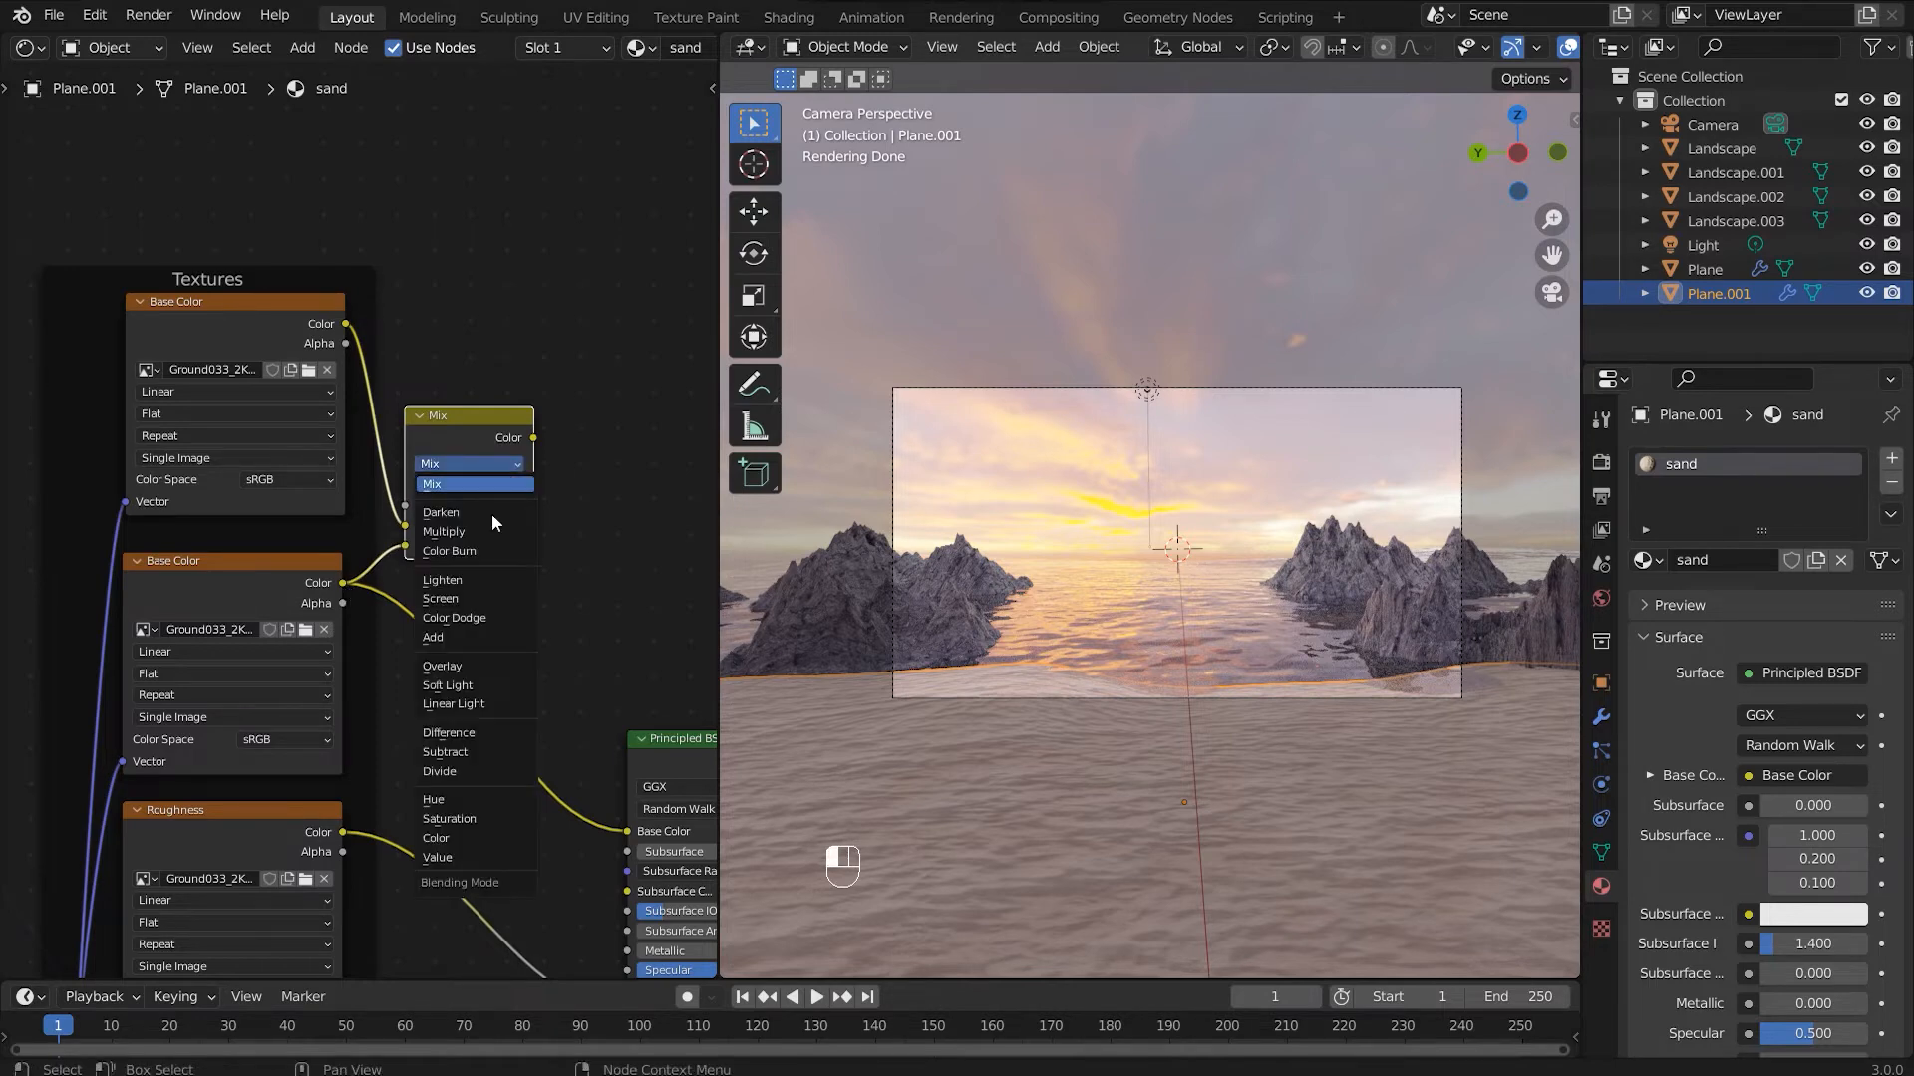
pyautogui.click(486, 531)
pyautogui.moveTo(534, 439); pyautogui.dragTo(638, 834)
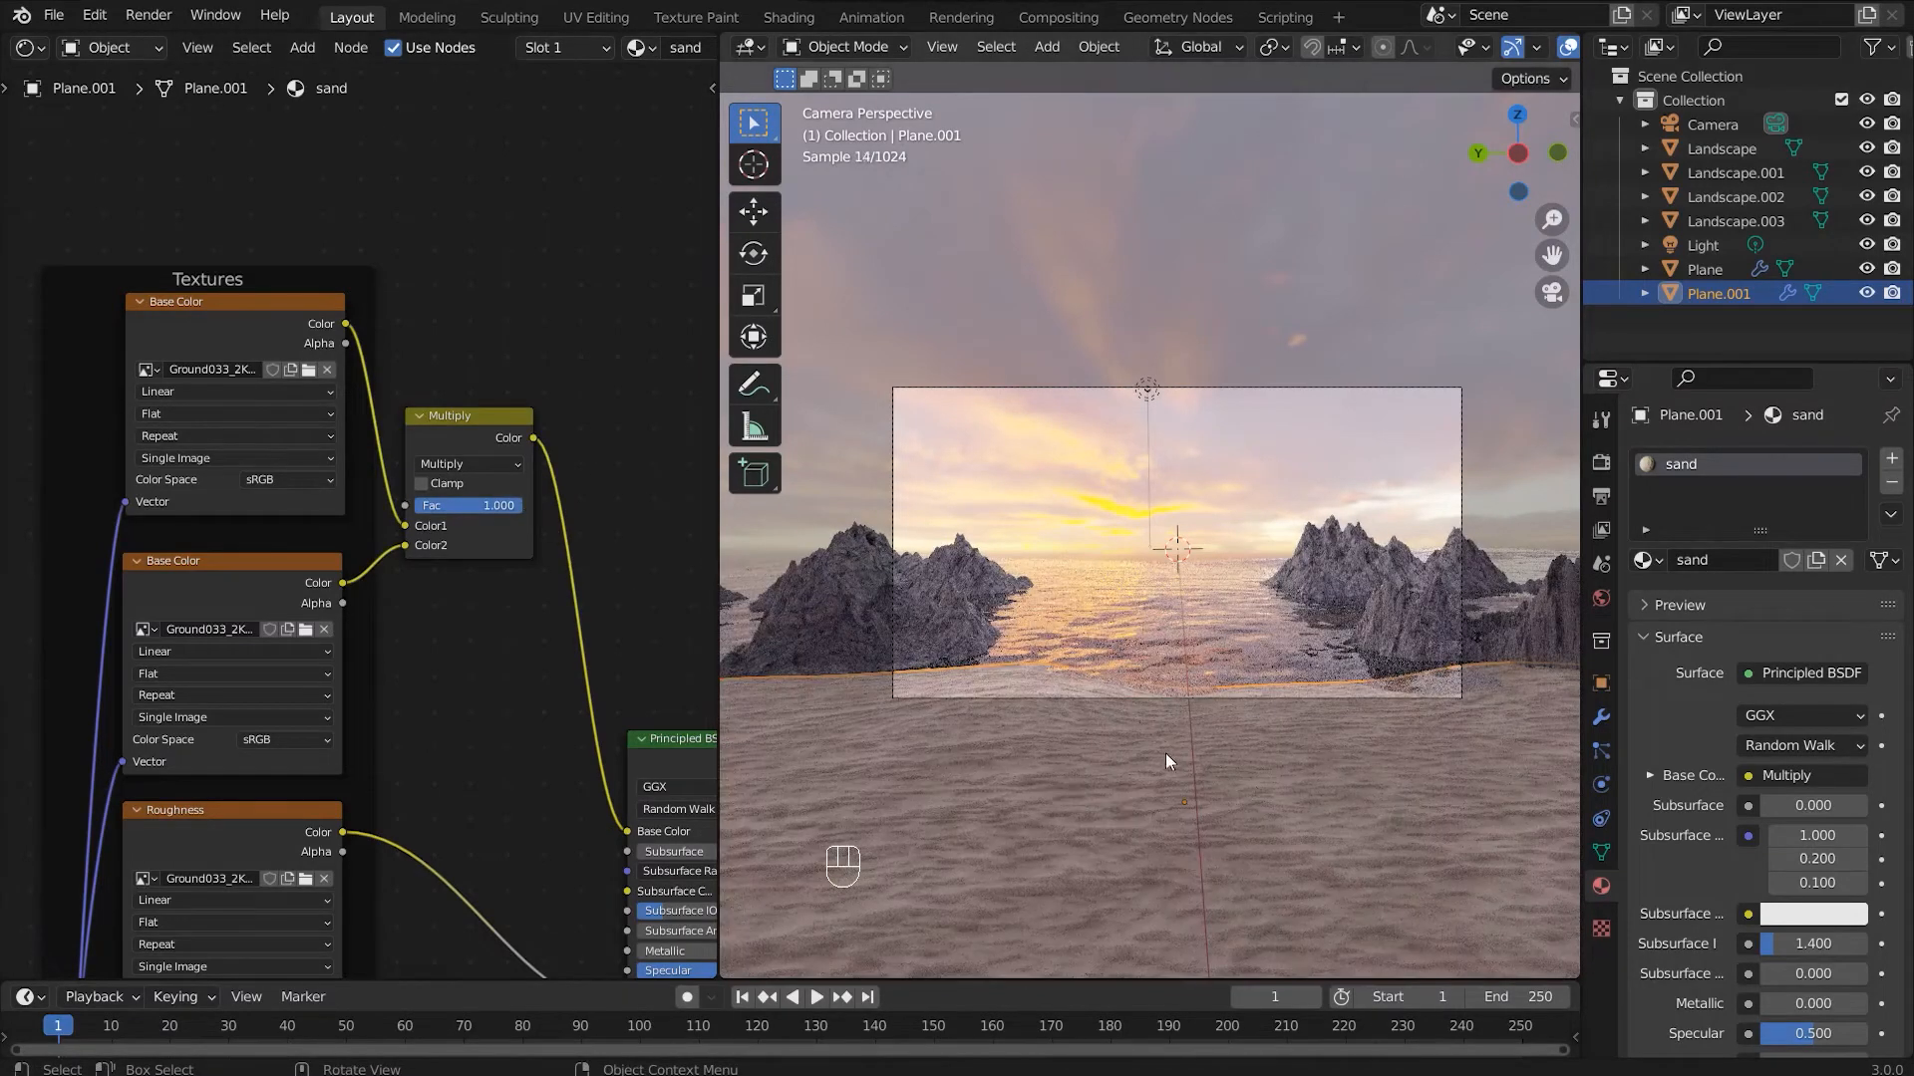
# Step: Move the foreground sand plane about 0.43 m along X and deselect it
pyautogui.scroll(1, 1174, 630)
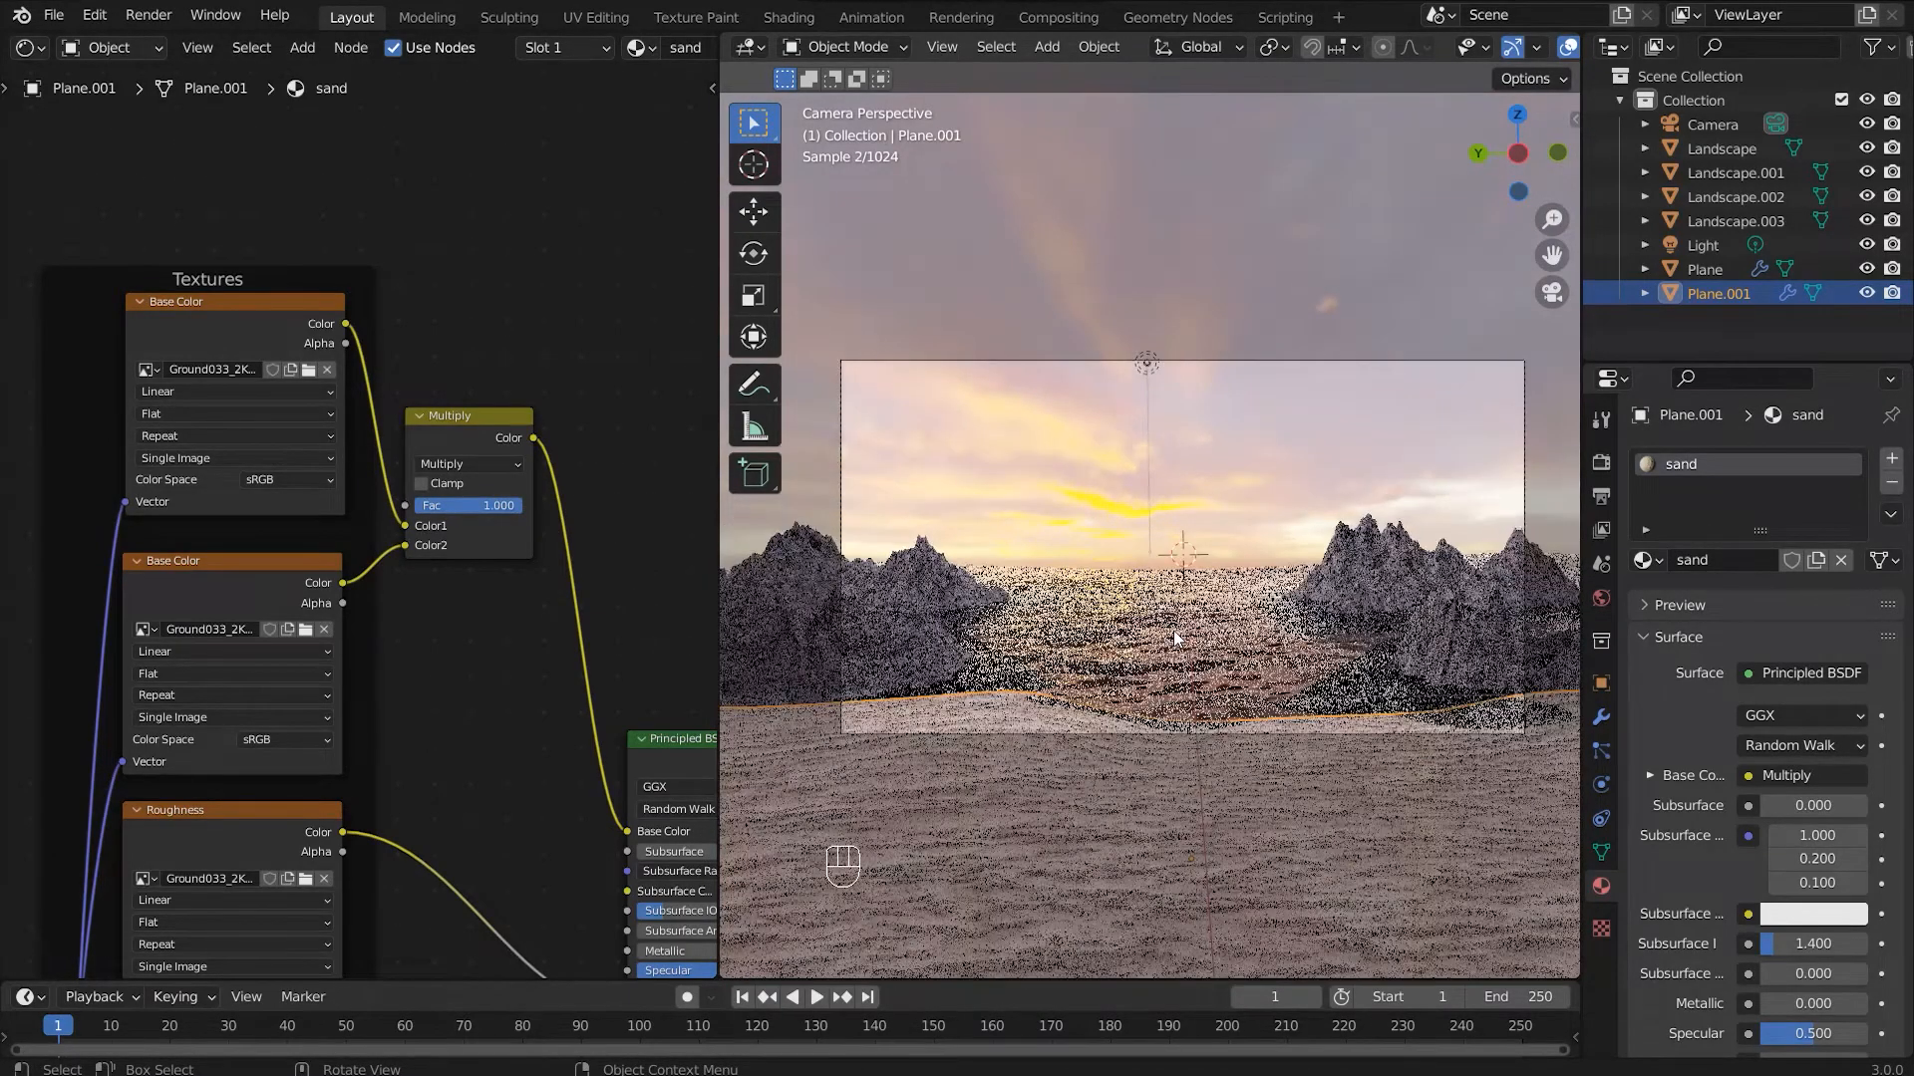
pyautogui.click(1220, 735)
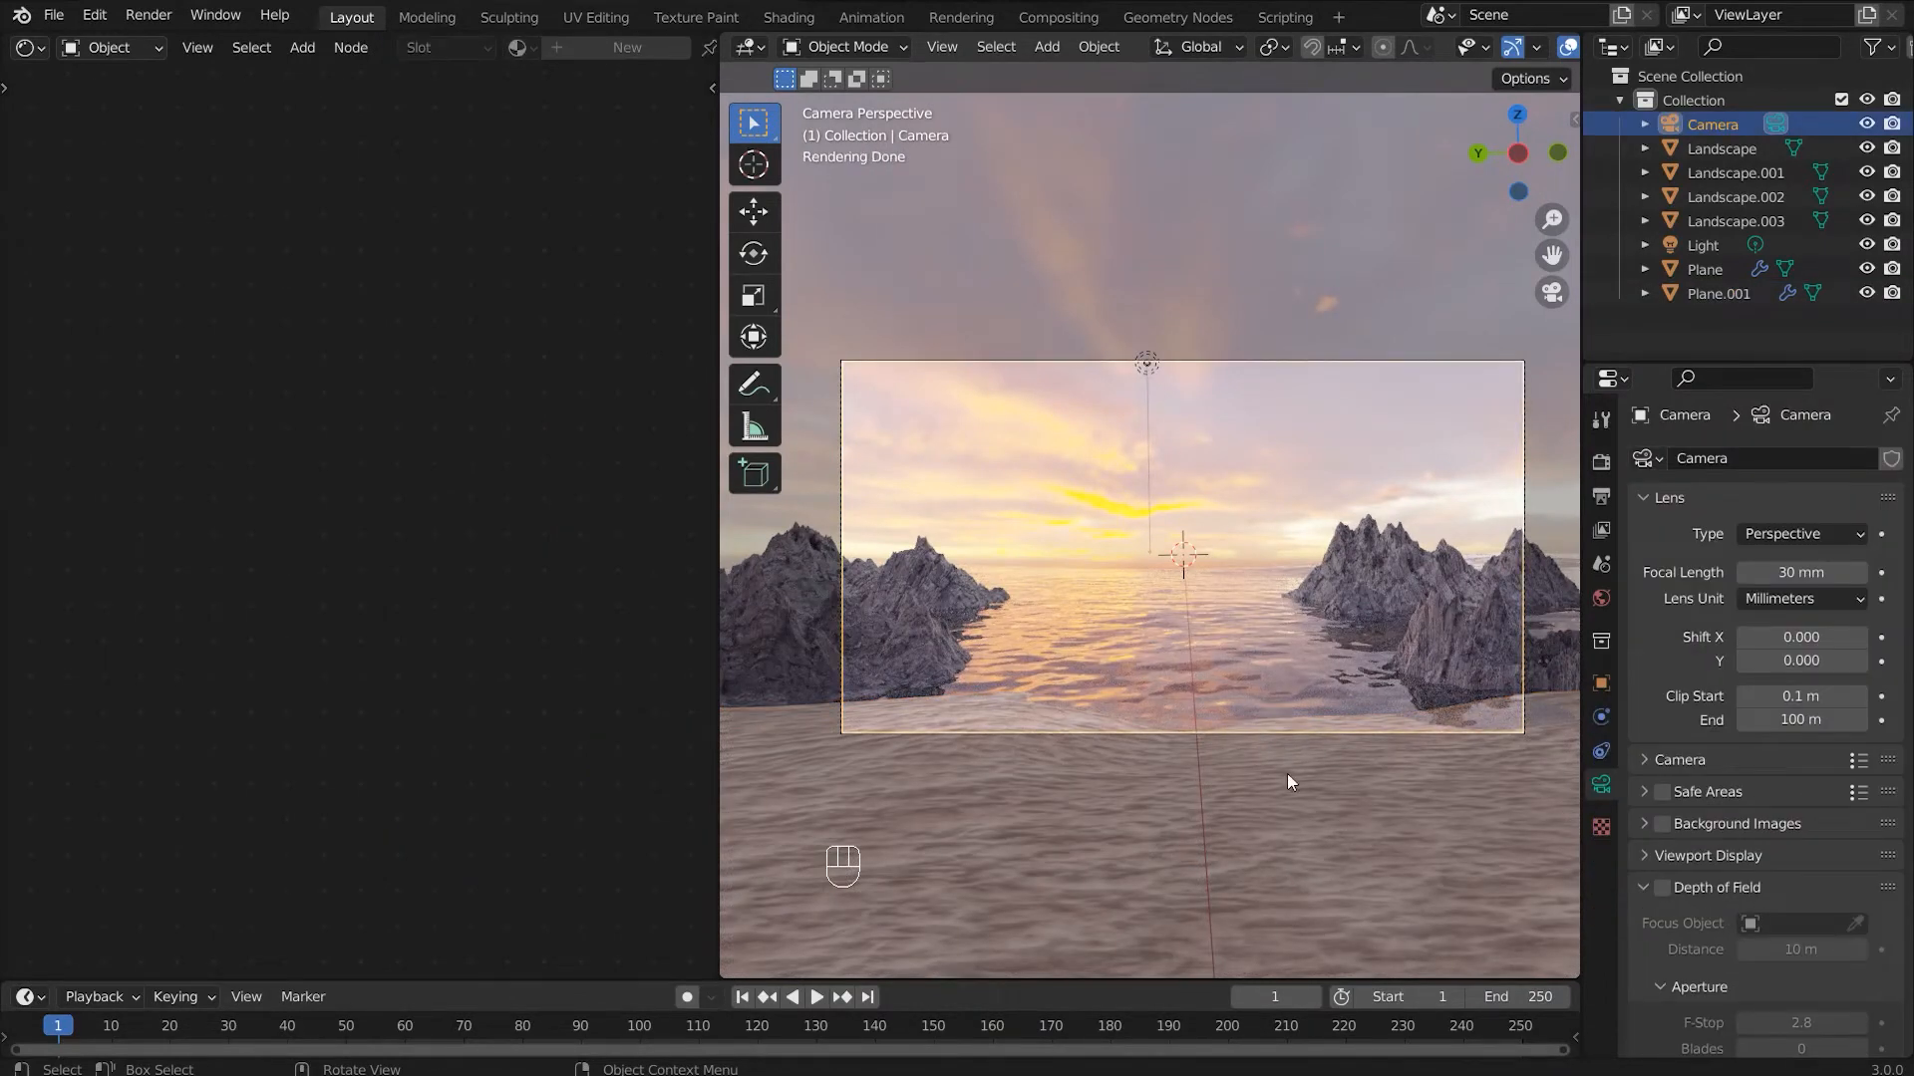
pyautogui.click(1285, 776)
pyautogui.press('g')
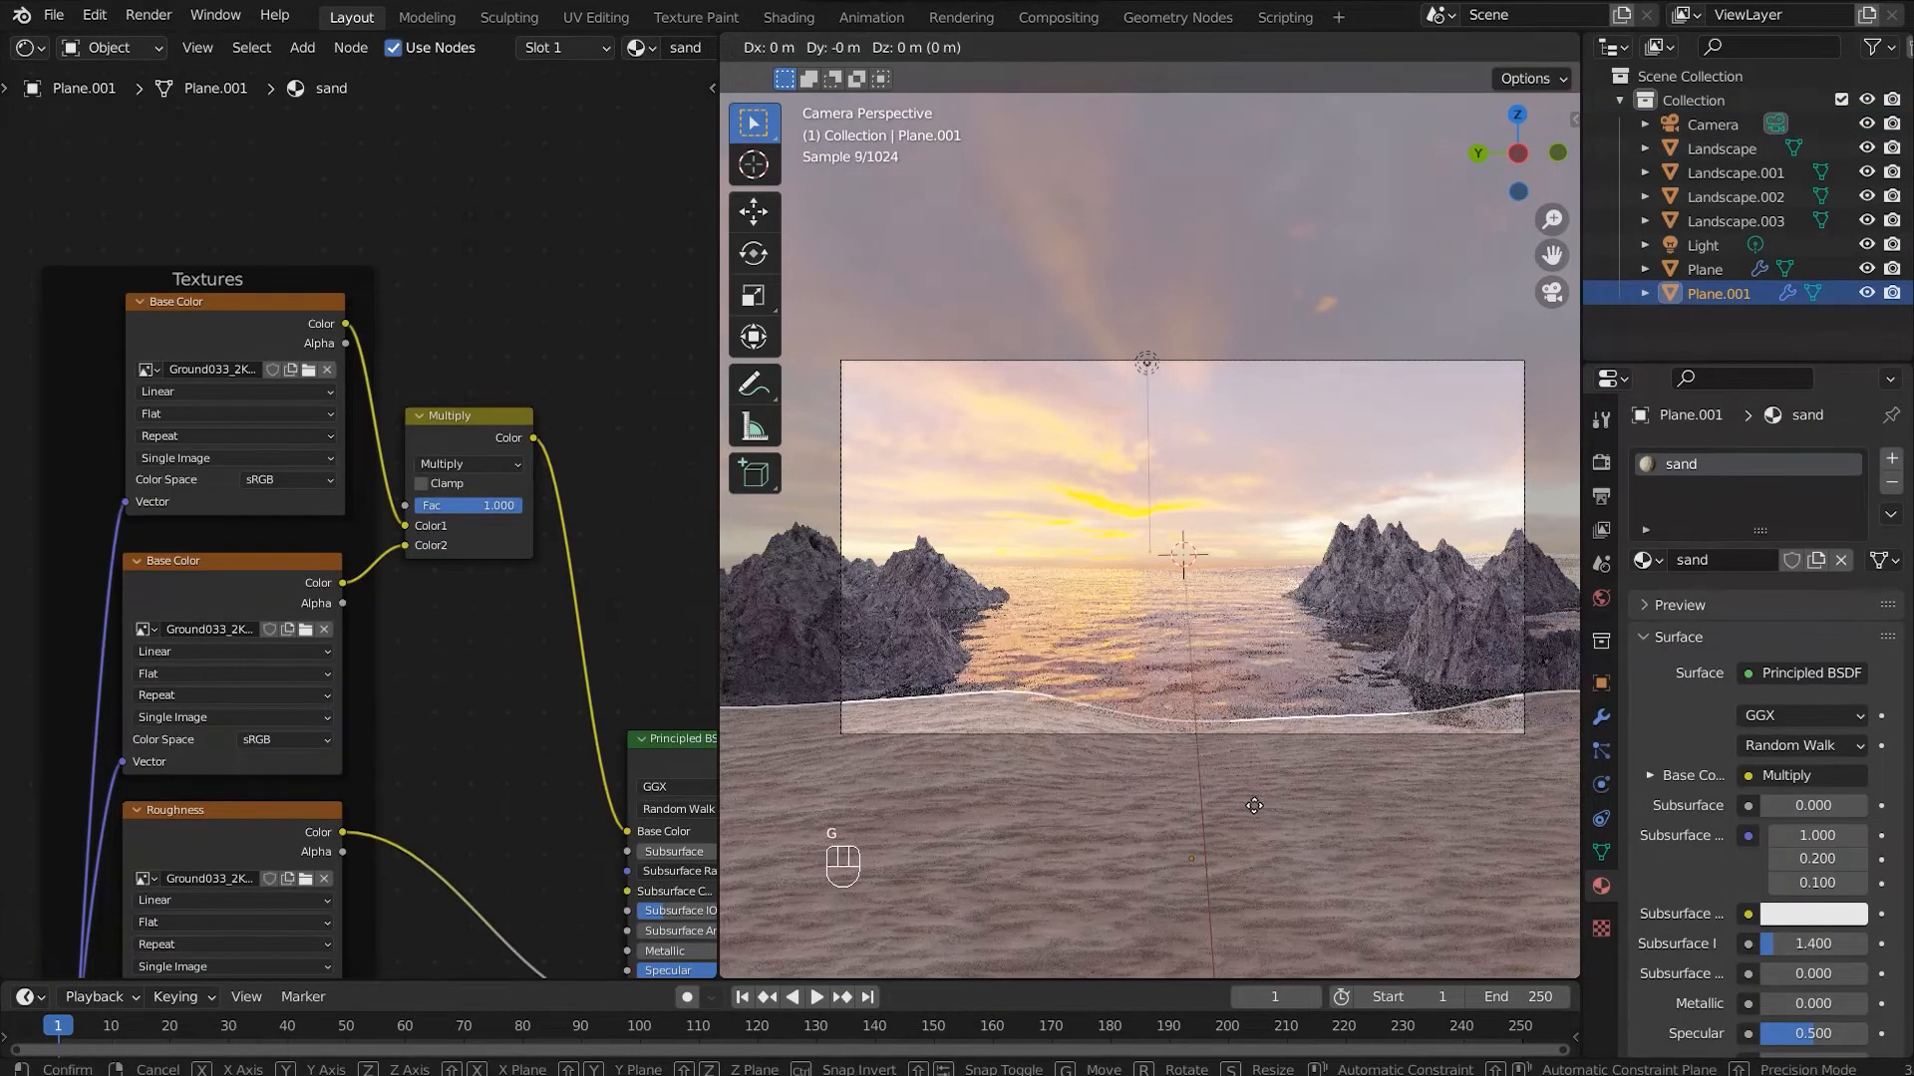
pyautogui.press('x')
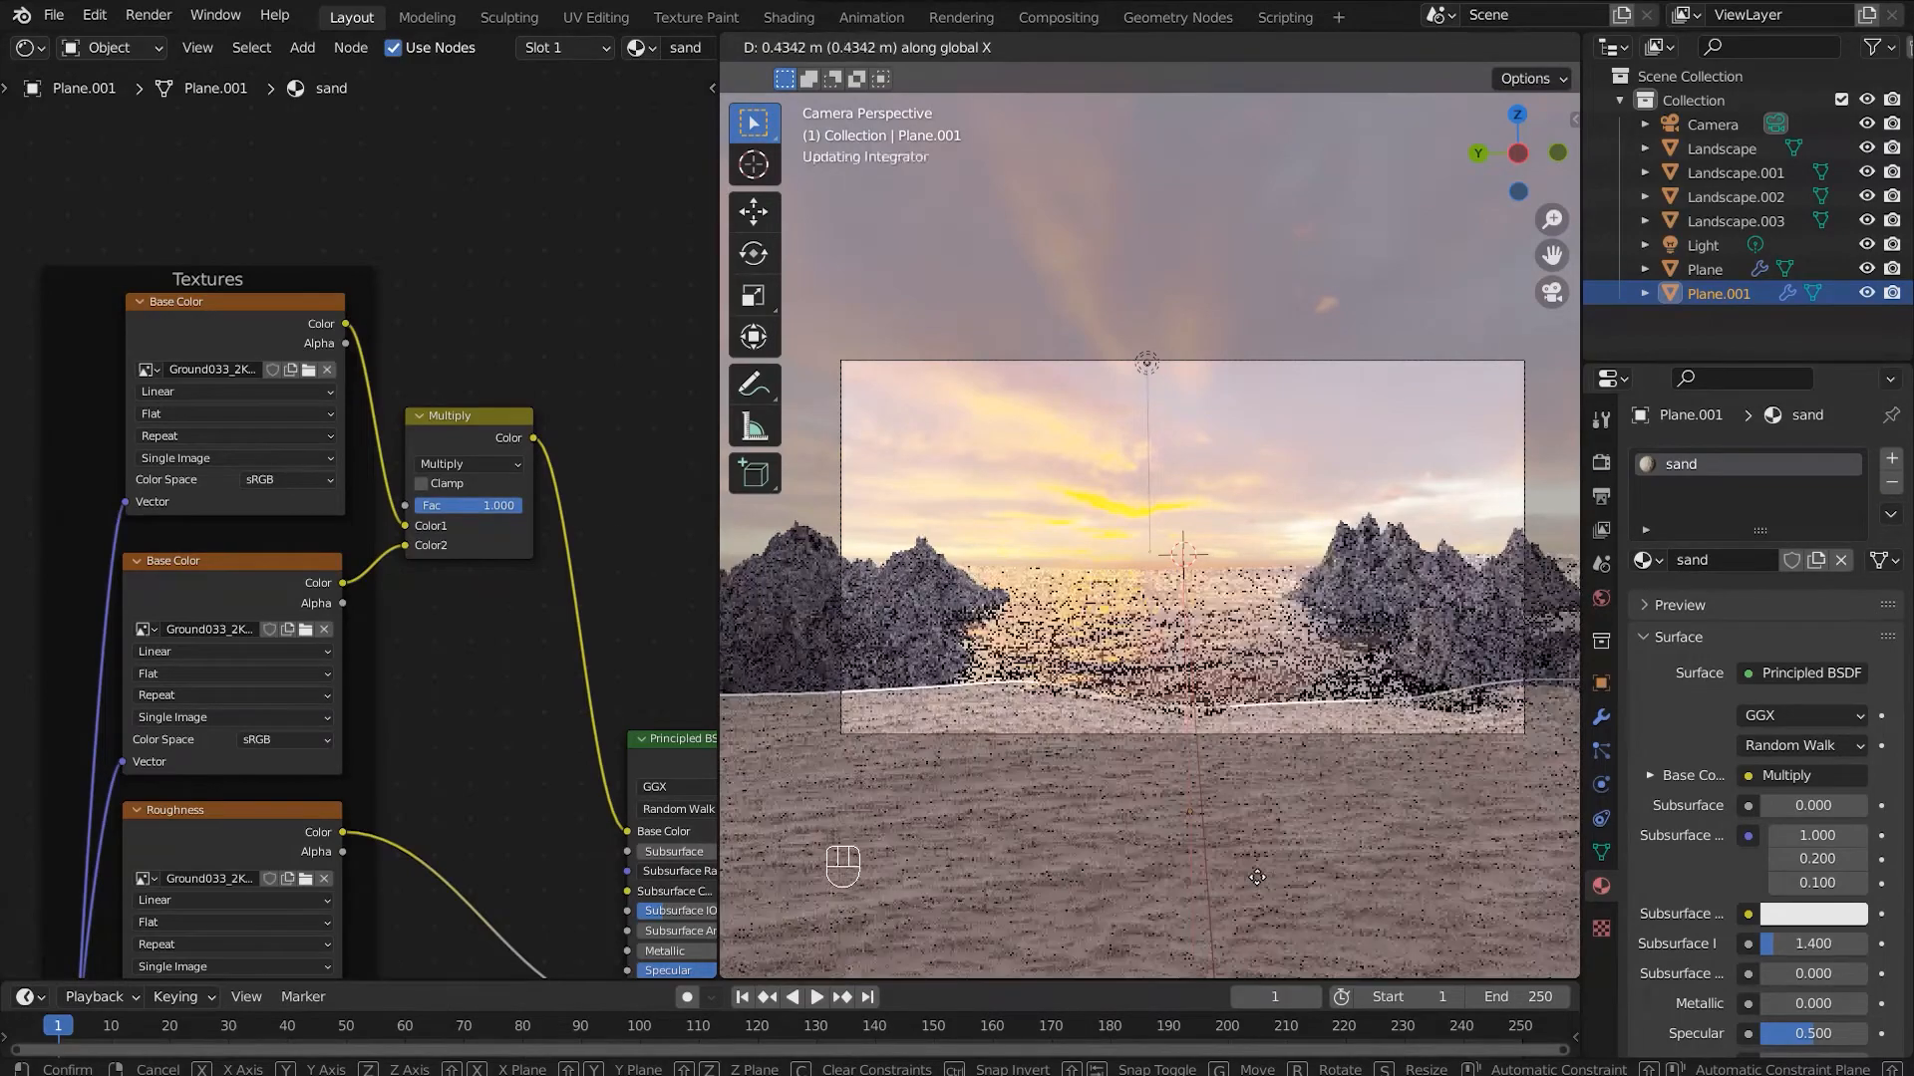
pyautogui.click(1236, 882)
pyautogui.click(1300, 263)
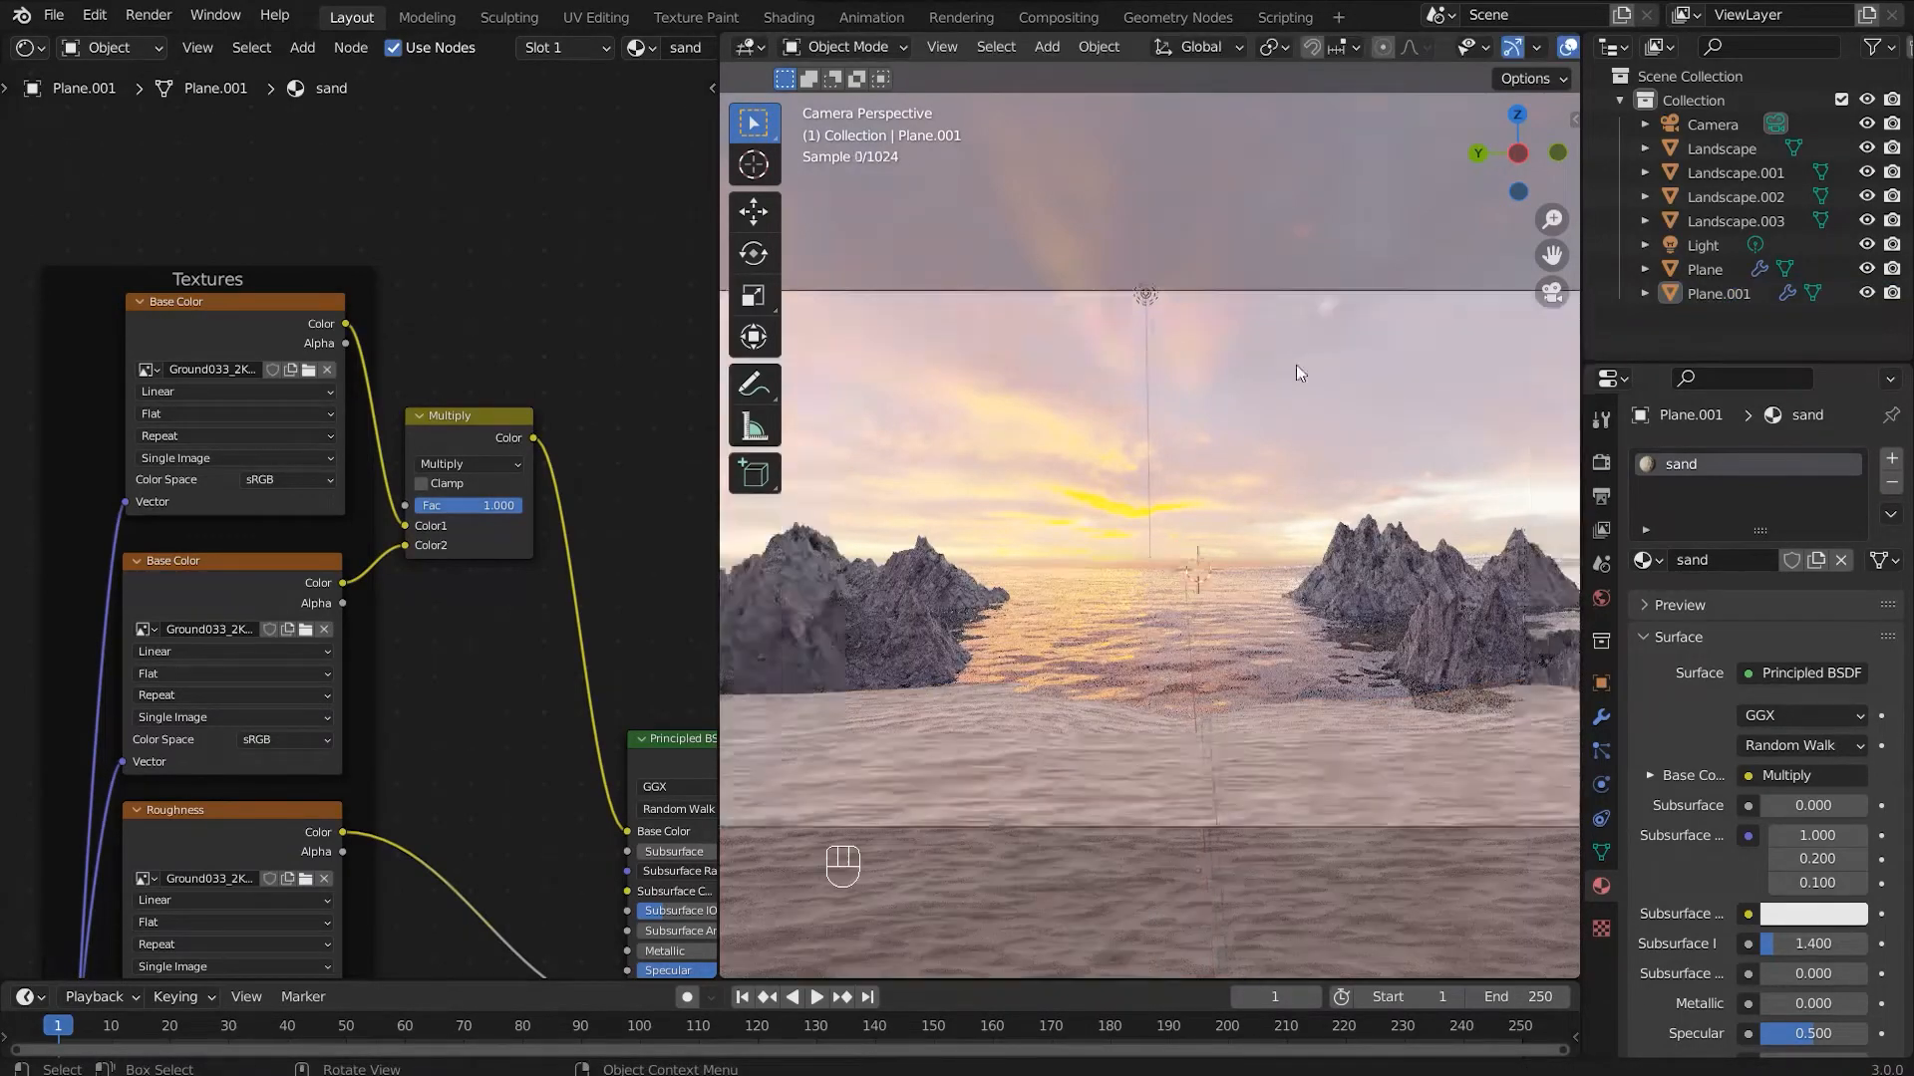
# Step: Scale the distant left mountain, Landscape.001, by about 1.24 along Z
pyautogui.scroll(2, 1296, 362)
pyautogui.click(927, 623)
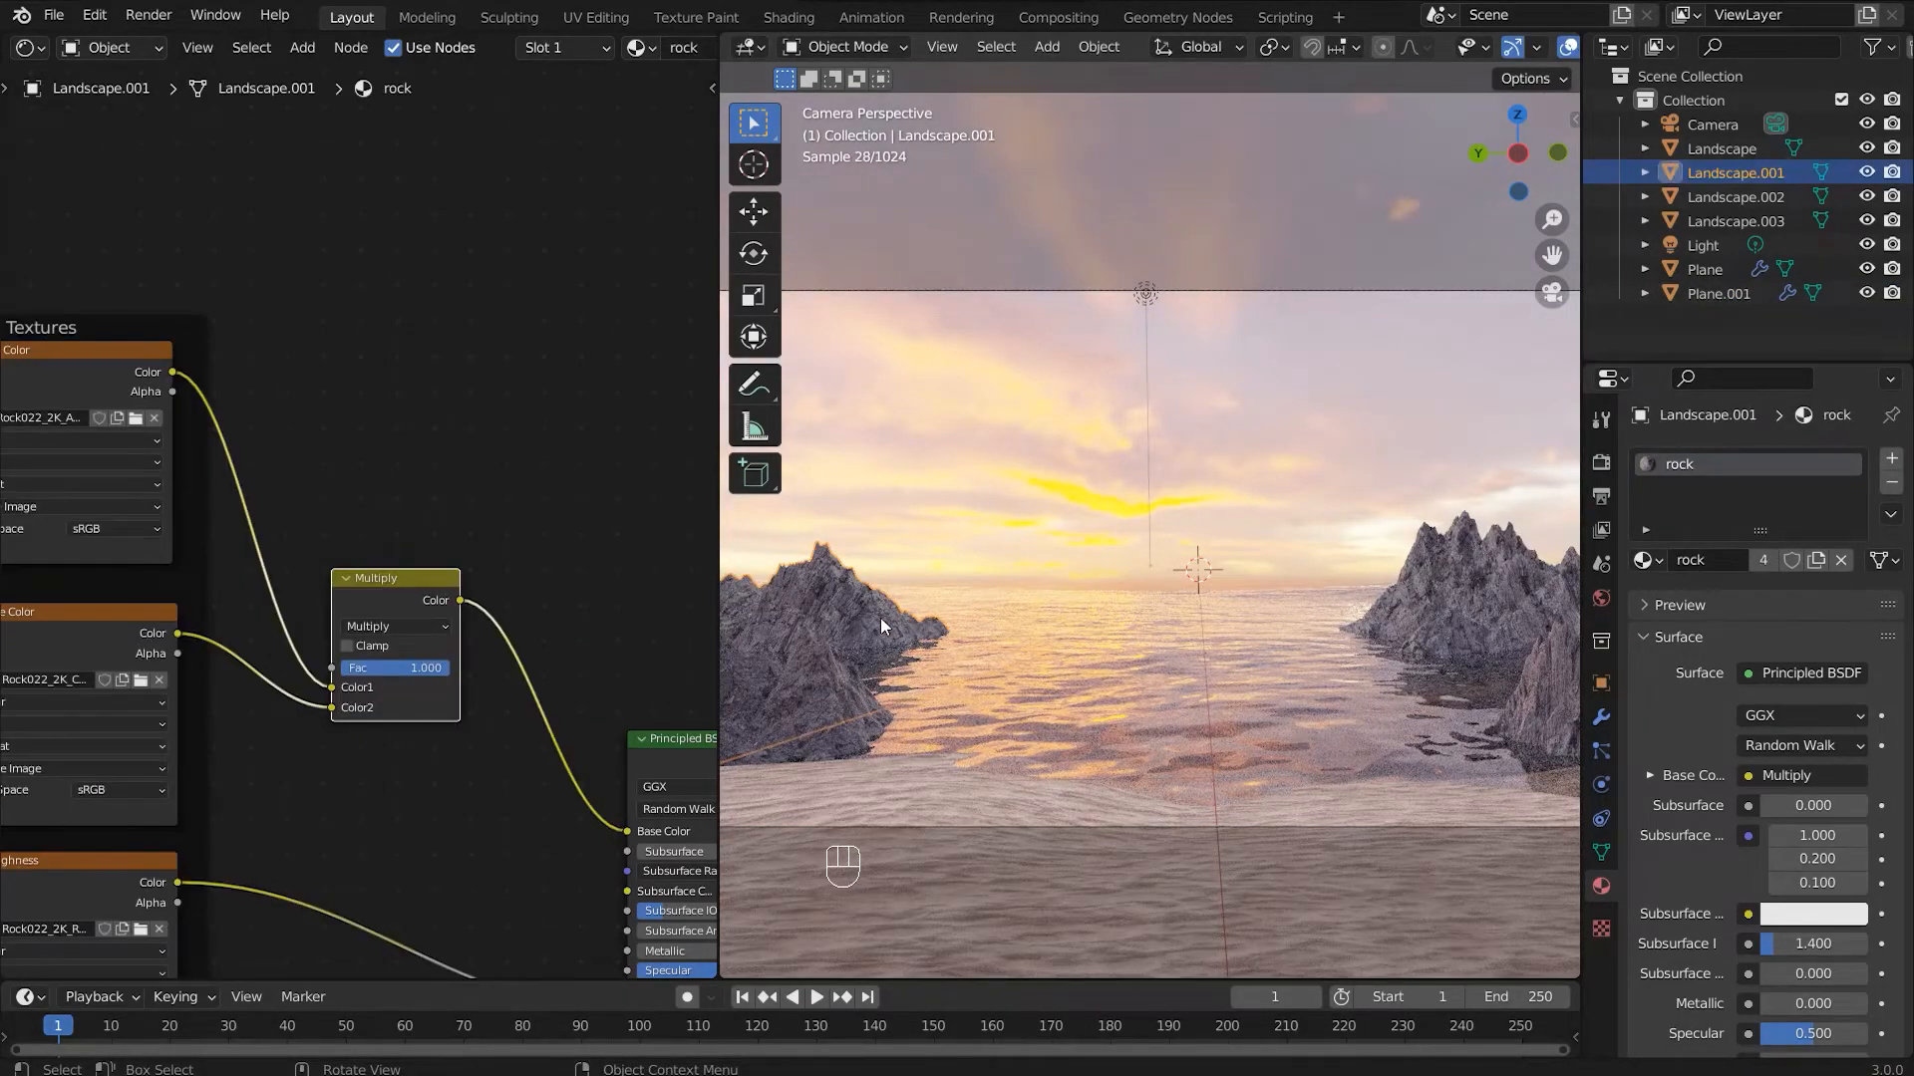
pyautogui.press('s')
pyautogui.press('z')
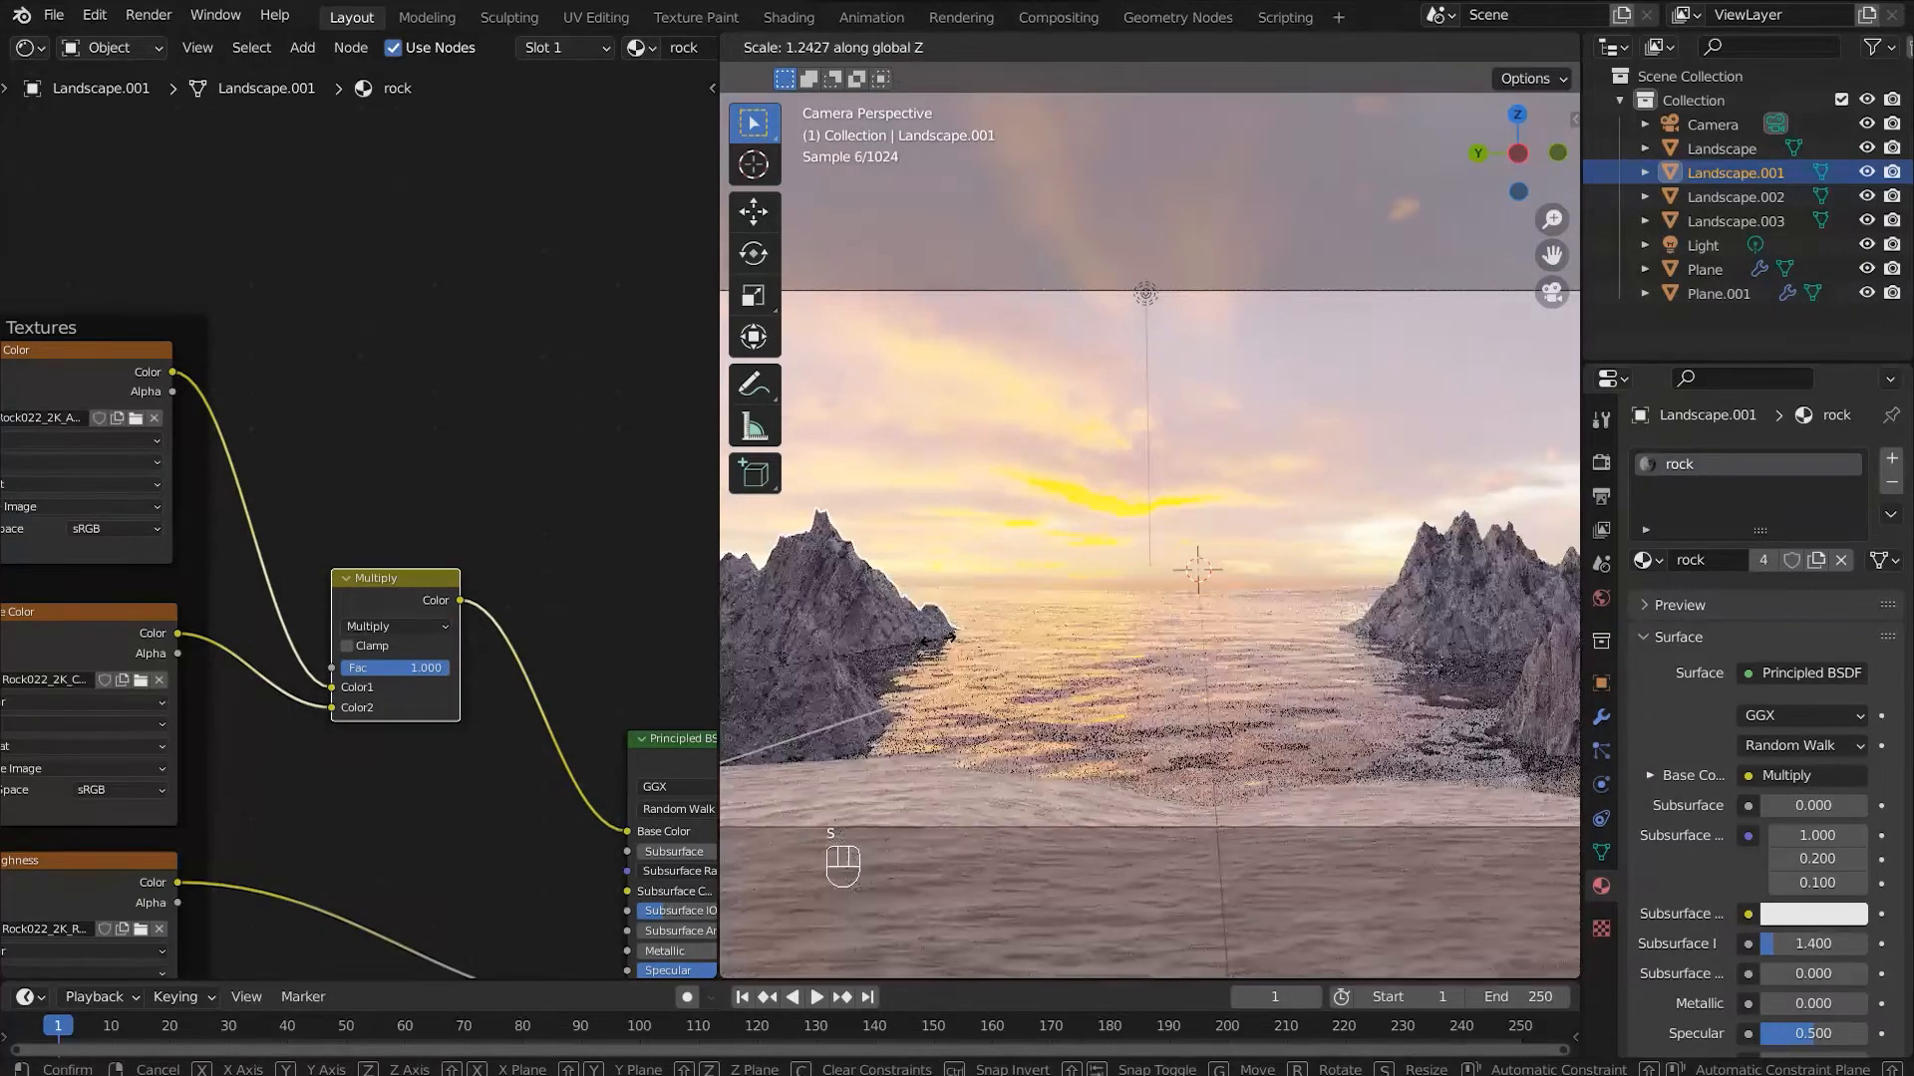
pyautogui.click(937, 602)
# Step: Move the distant left mountain, Landscape.001, about 1.04 m along Y
pyautogui.scroll(-1, 937, 601)
pyautogui.click(937, 600)
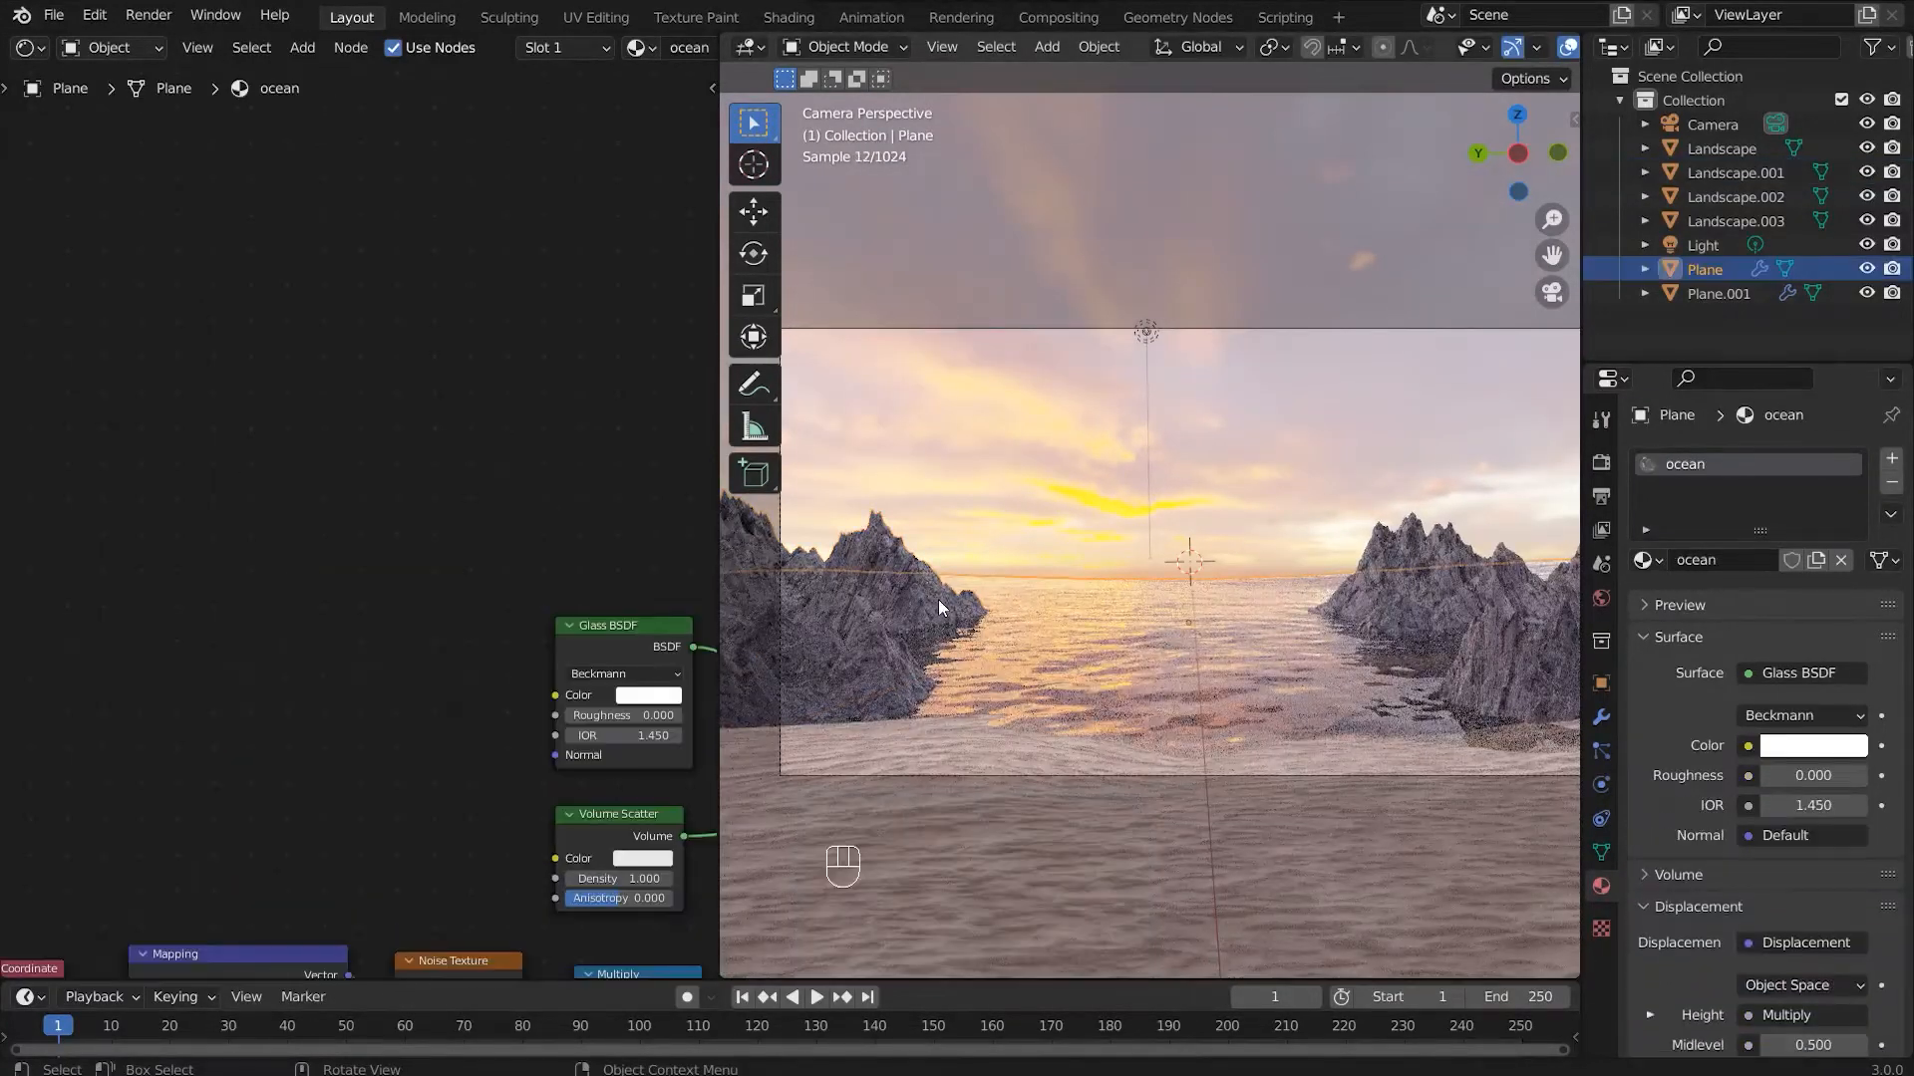
pyautogui.click(913, 584)
pyautogui.press('g')
pyautogui.press('y')
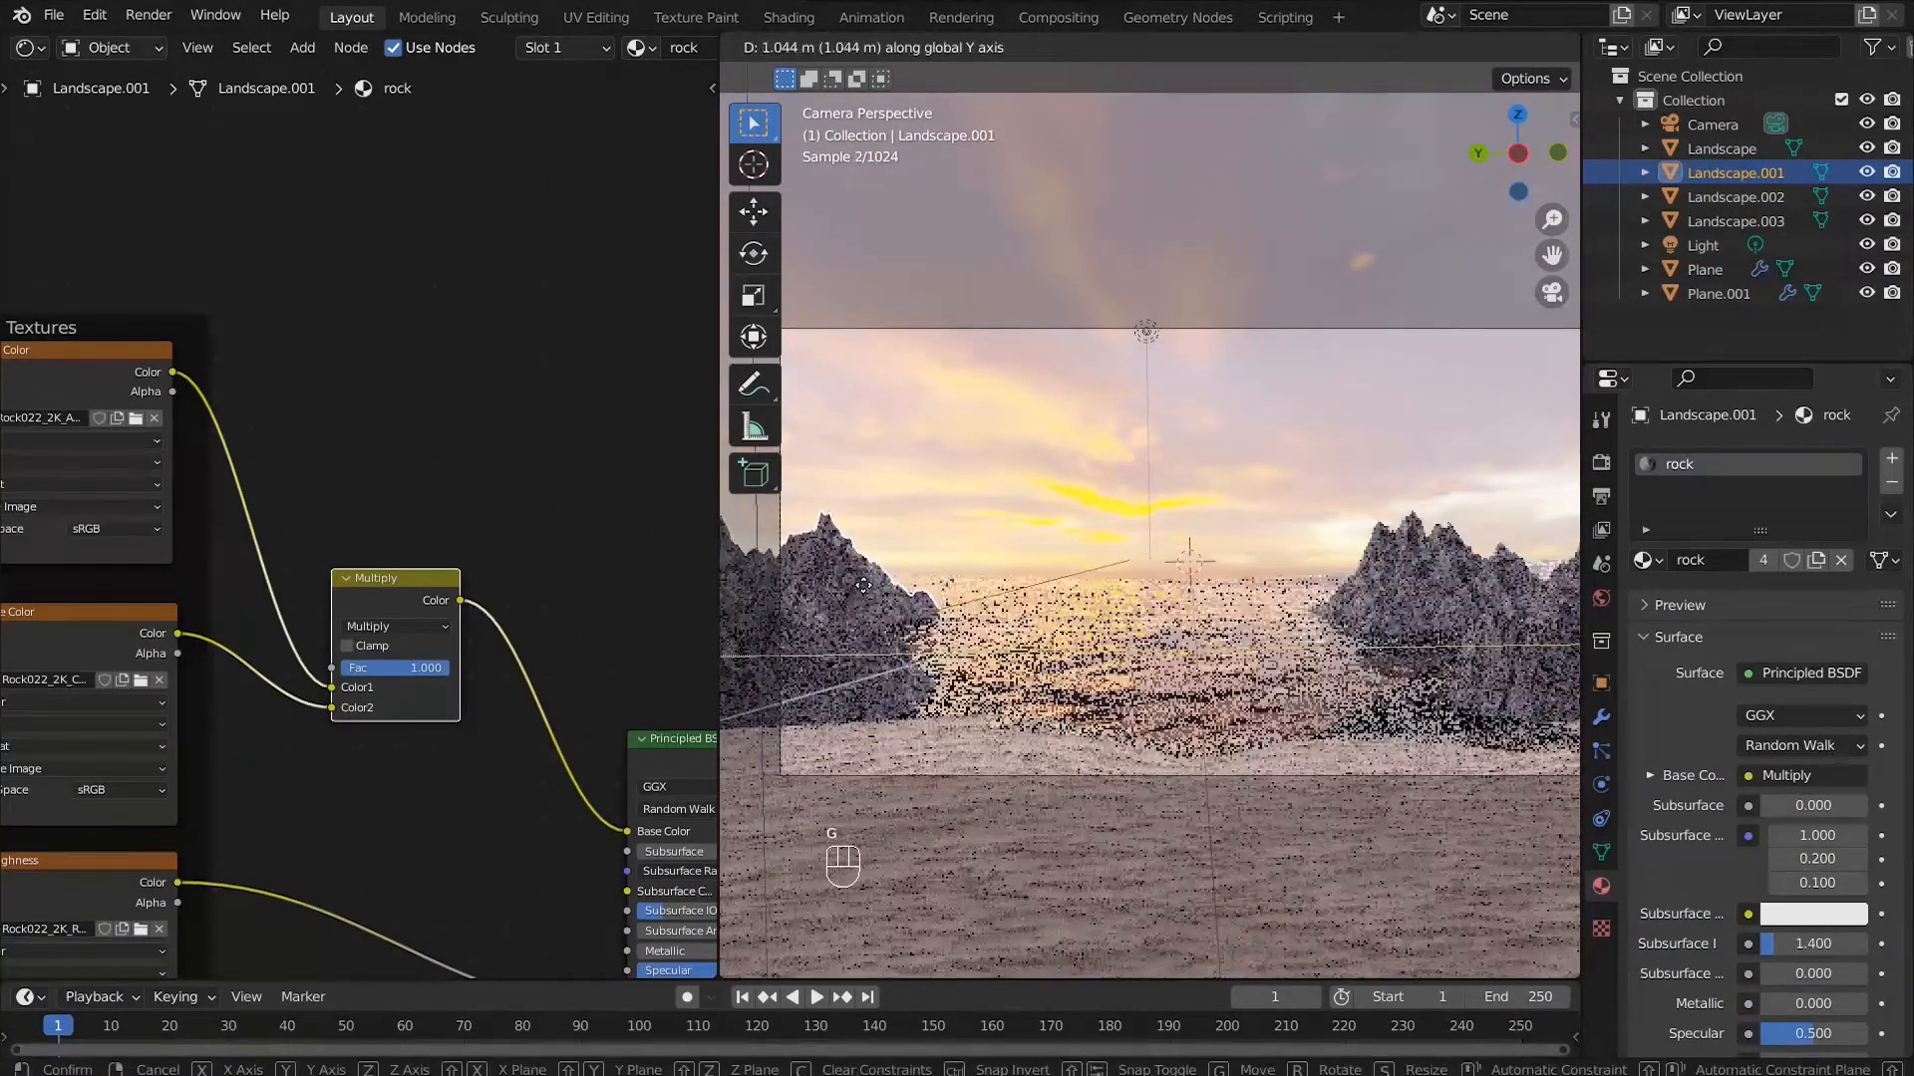
pyautogui.click(940, 457)
# Step: Reposition the nearer left rock mass, Landscape.002, along the Y axis
pyautogui.click(864, 697)
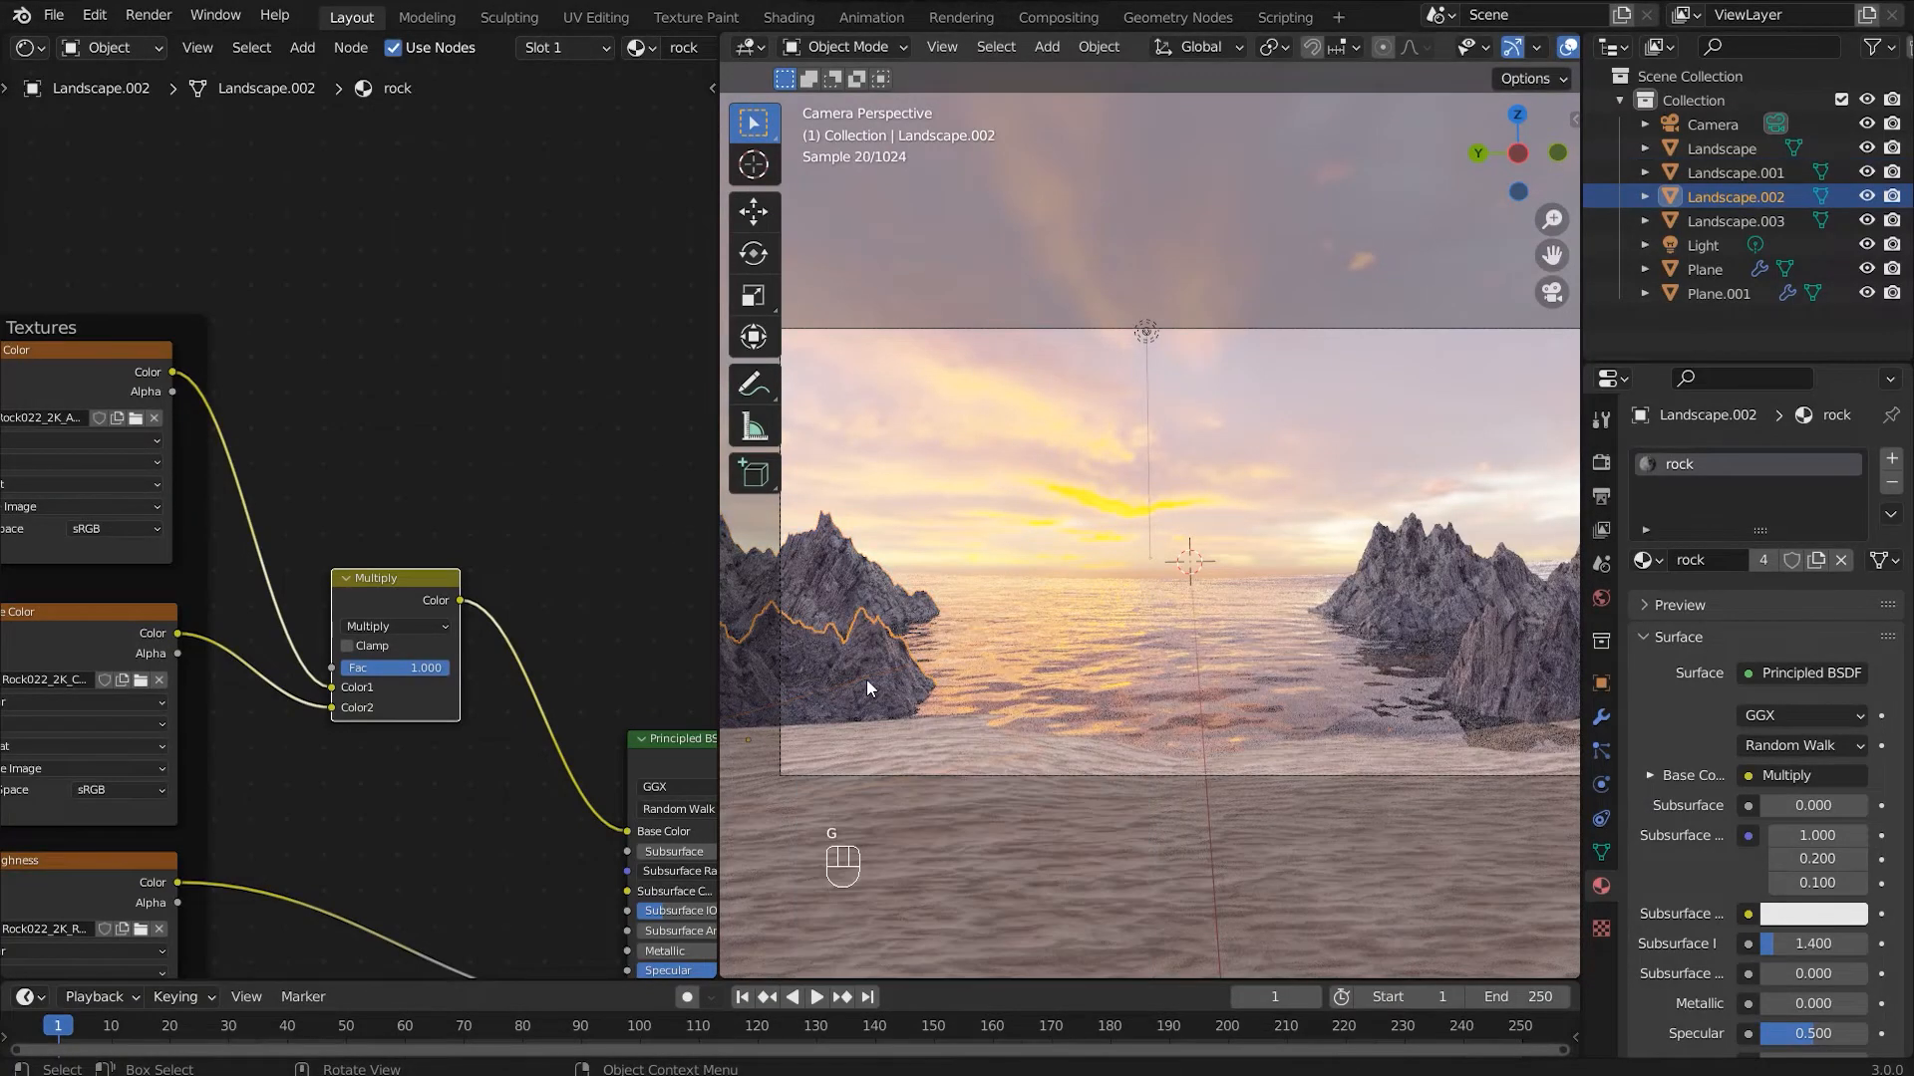
pyautogui.press('g')
pyautogui.press('y')
pyautogui.click(887, 576)
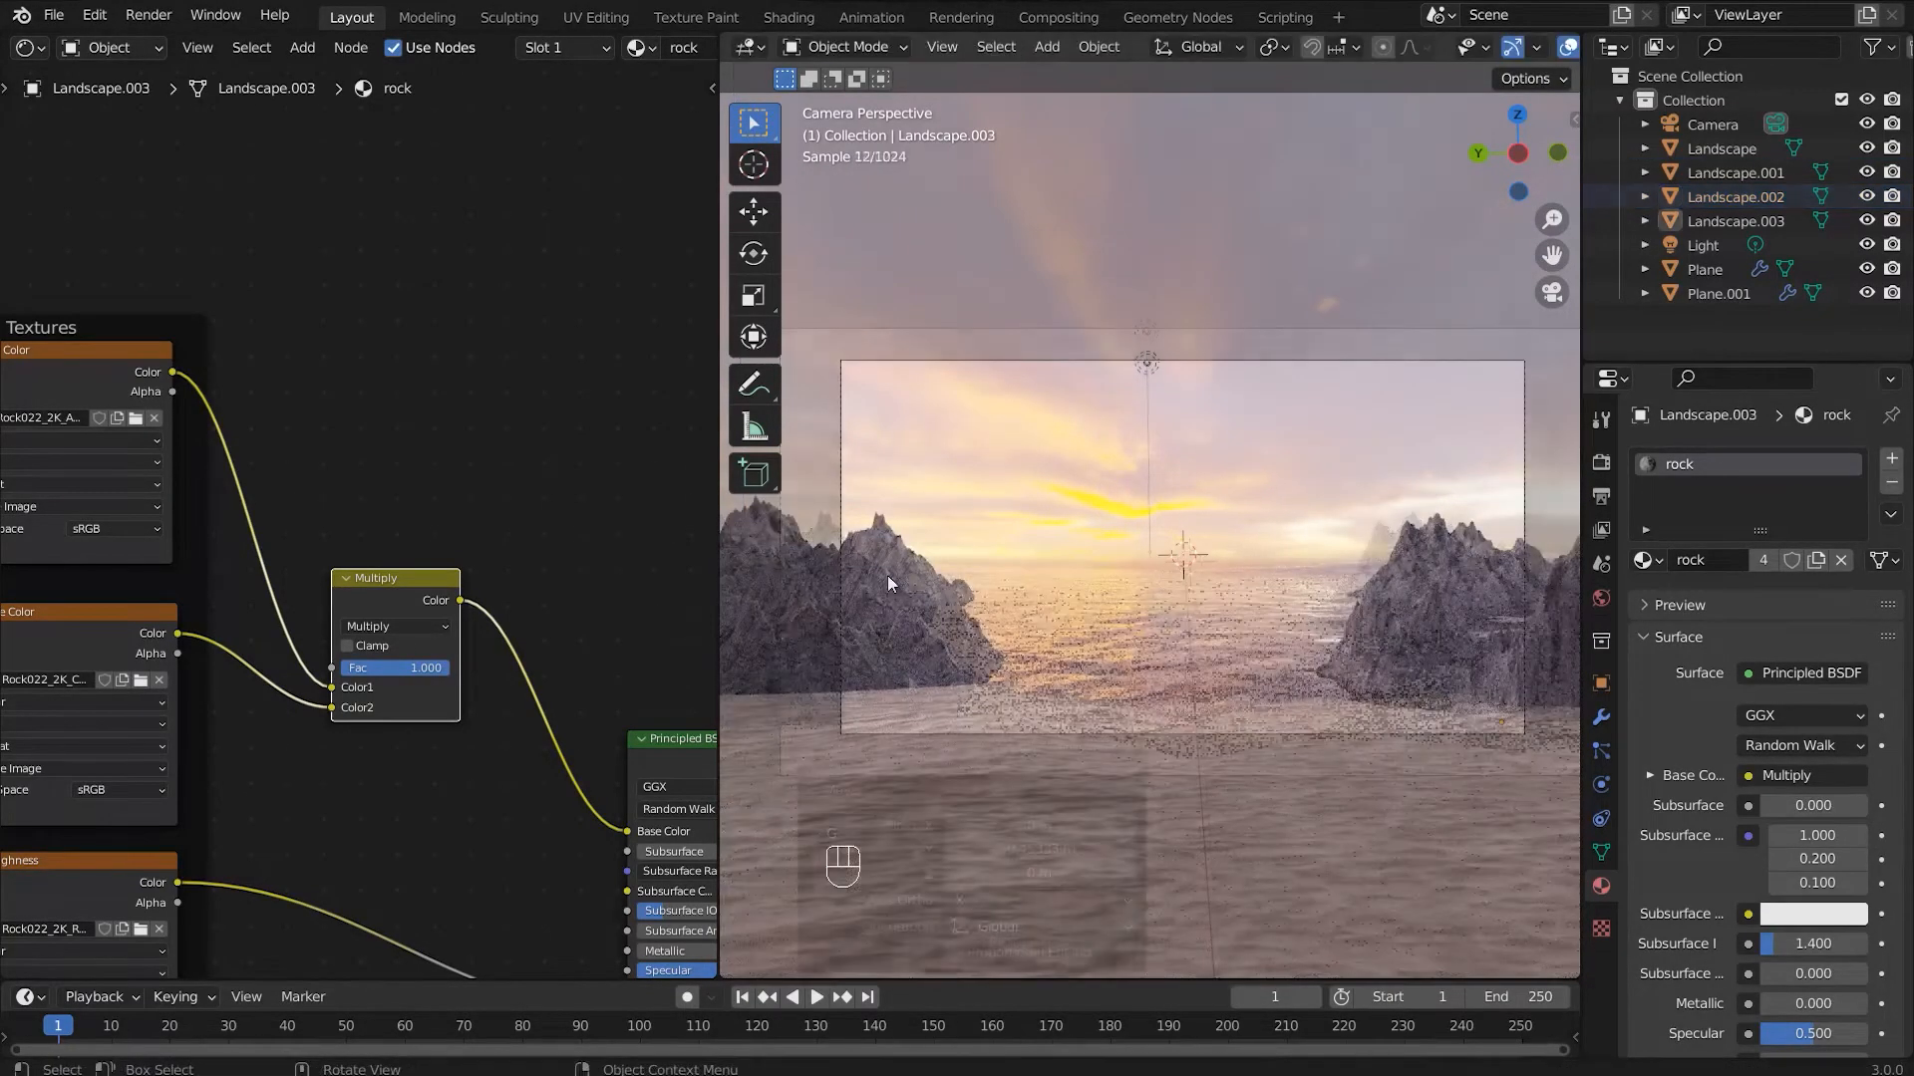
pyautogui.click(1105, 582)
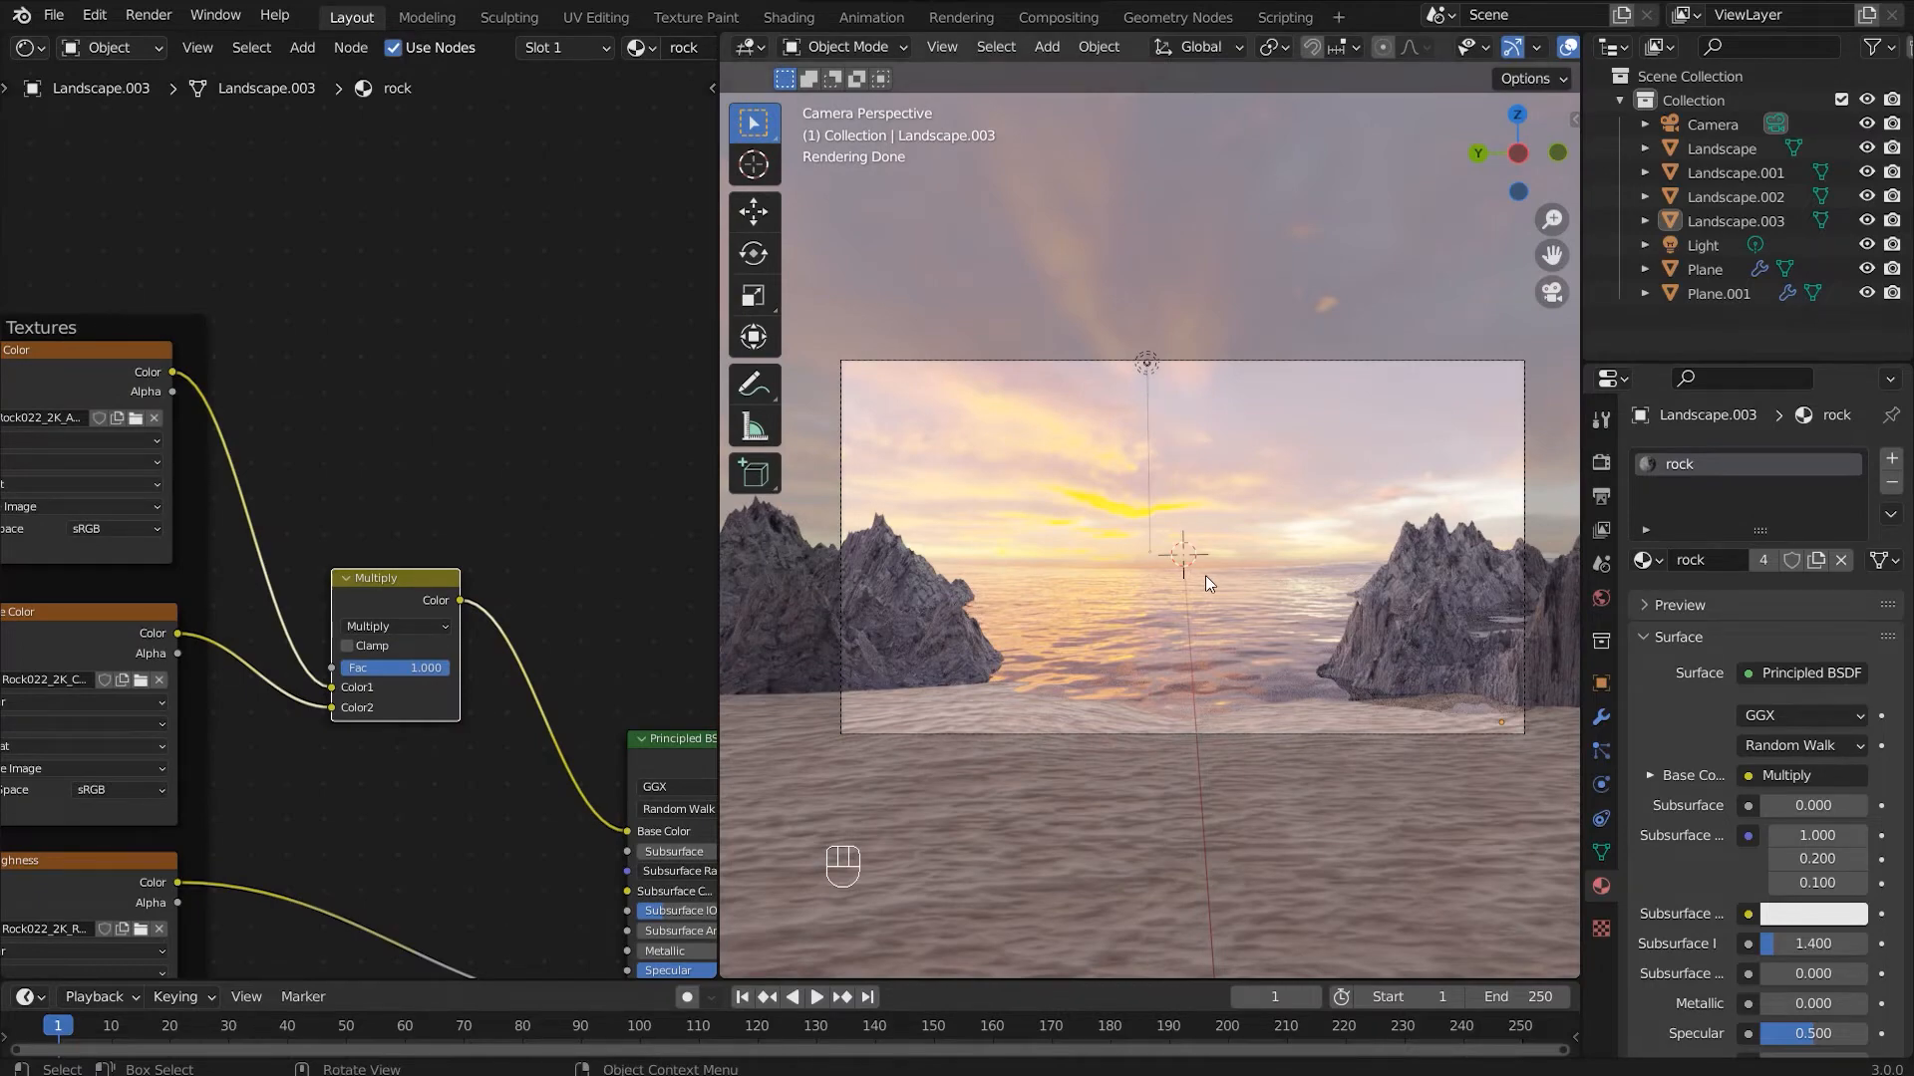
# Step: Leave the camera view for an elevated overview of the scene and add a 2 m cube mesh
pyautogui.scroll(-1, 1208, 577)
pyautogui.moveTo(1224, 584); pyautogui.dragTo(1097, 648, button='middle')
pyautogui.scroll(-3, 1270, 567)
pyautogui.keyDown('shift'); pyautogui.moveTo(1196, 584); pyautogui.dragTo(1056, 589, button='middle'); pyautogui.keyUp('shift')
pyautogui.hotkey('shift', 'a')
pyautogui.moveTo(1057, 589)
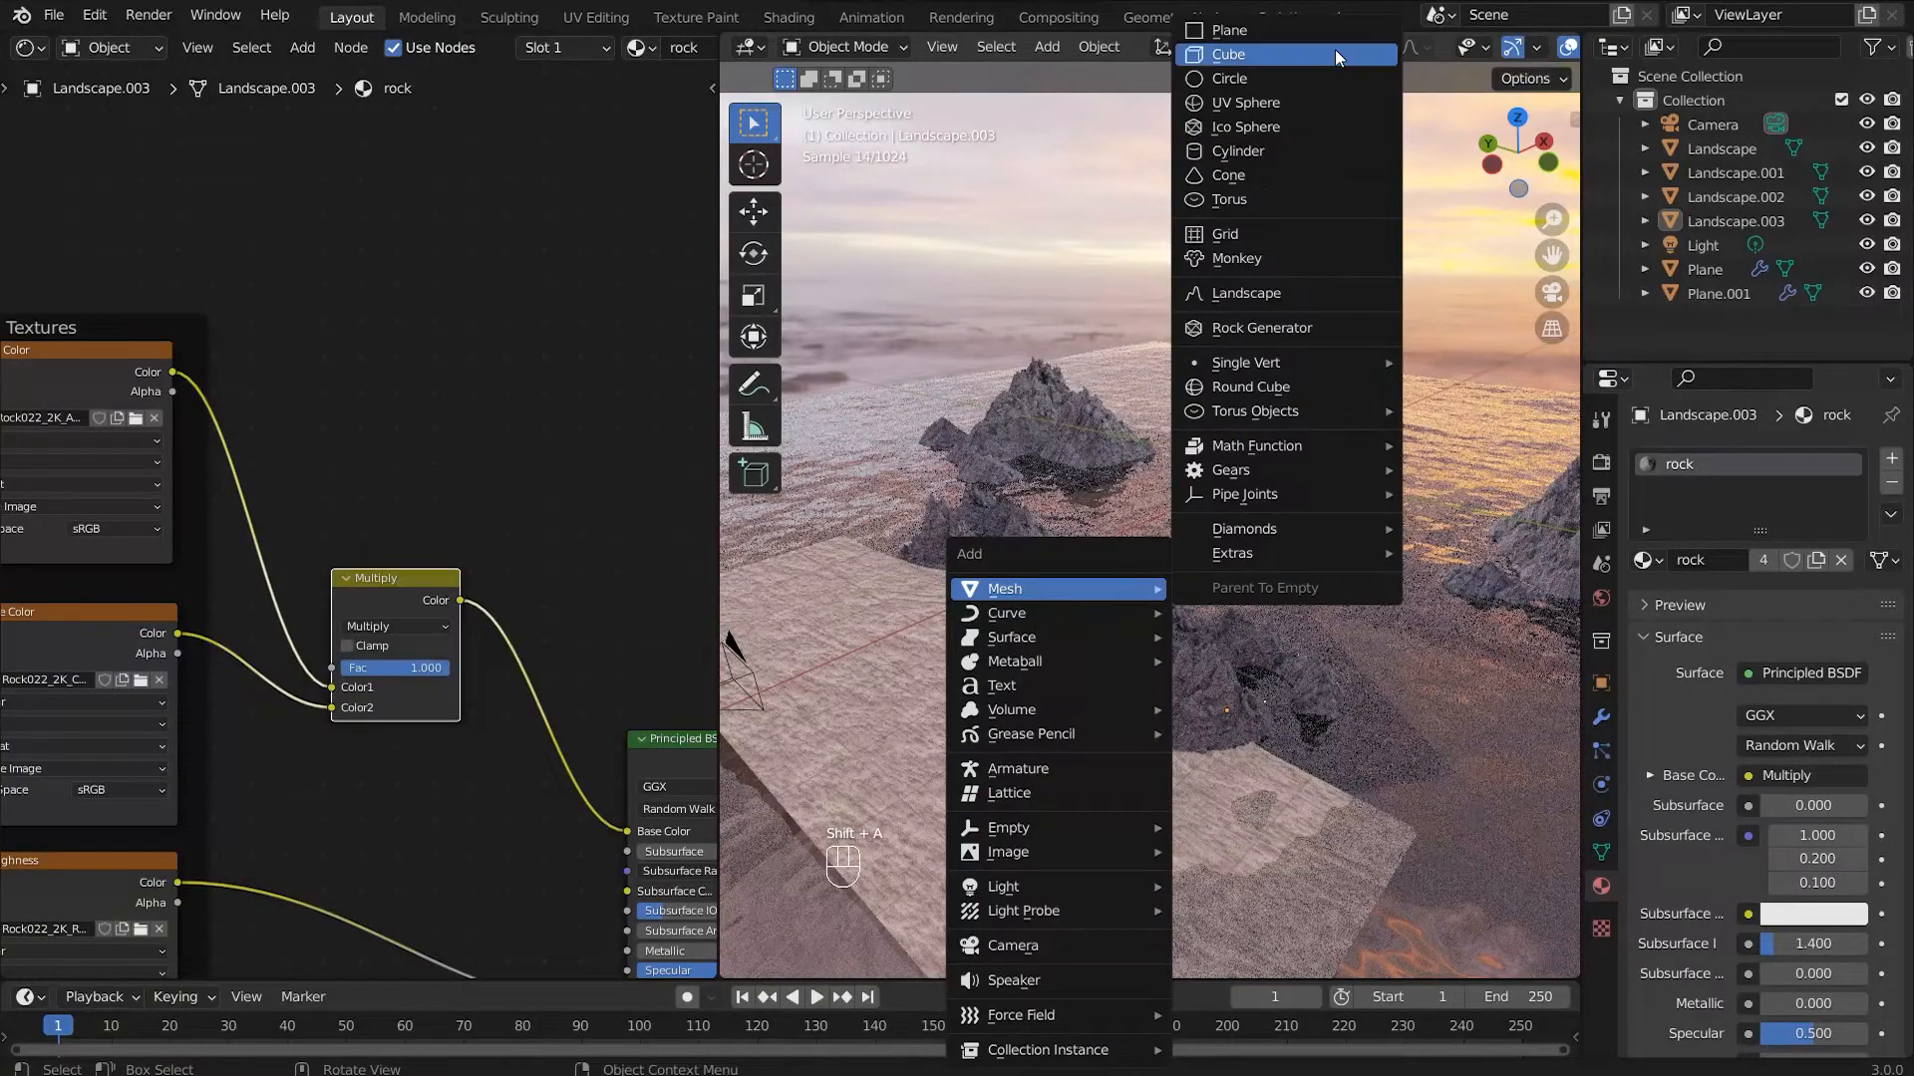
pyautogui.click(1228, 53)
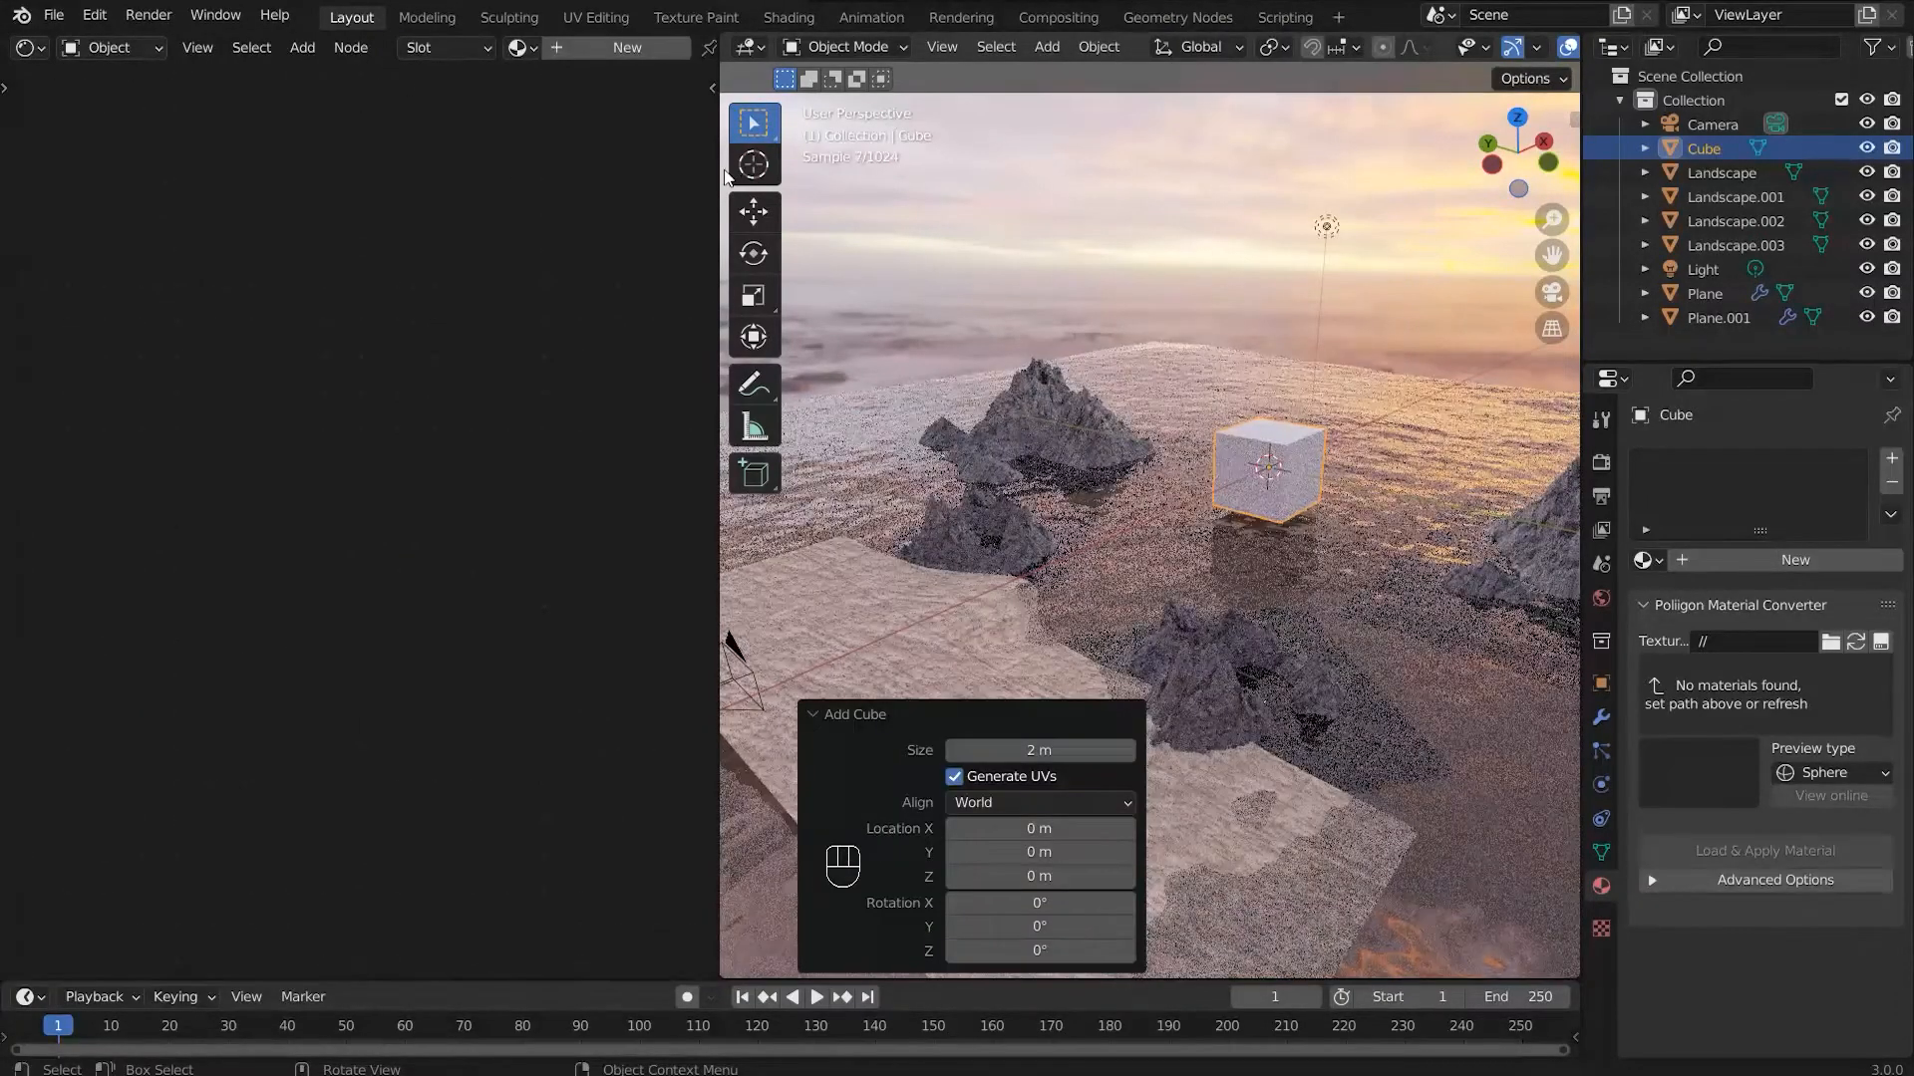
# Step: Enlarge the 3D viewport and scale the cube uniformly by about 20.84 to cover the scene
pyautogui.moveTo(715, 172); pyautogui.dragTo(130, 171)
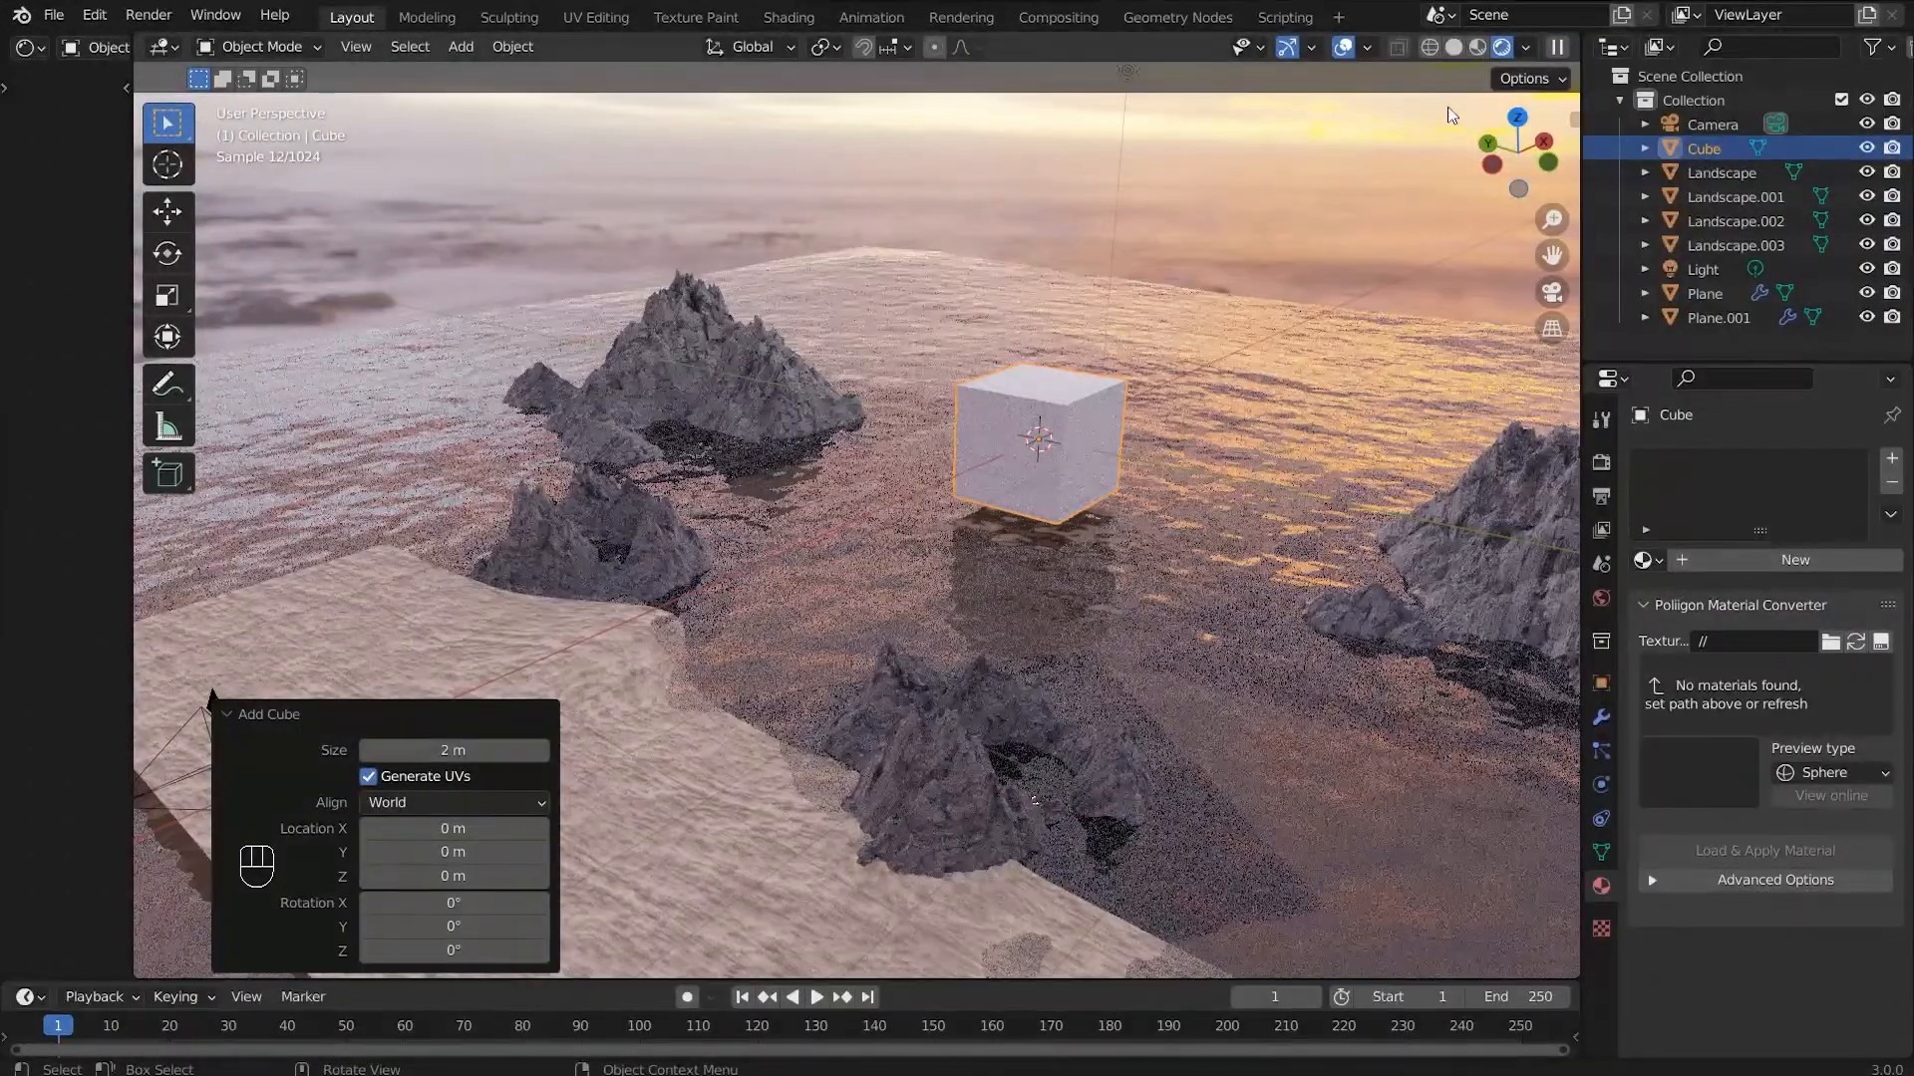
pyautogui.scroll(-4, 1448, 115)
pyautogui.press('s')
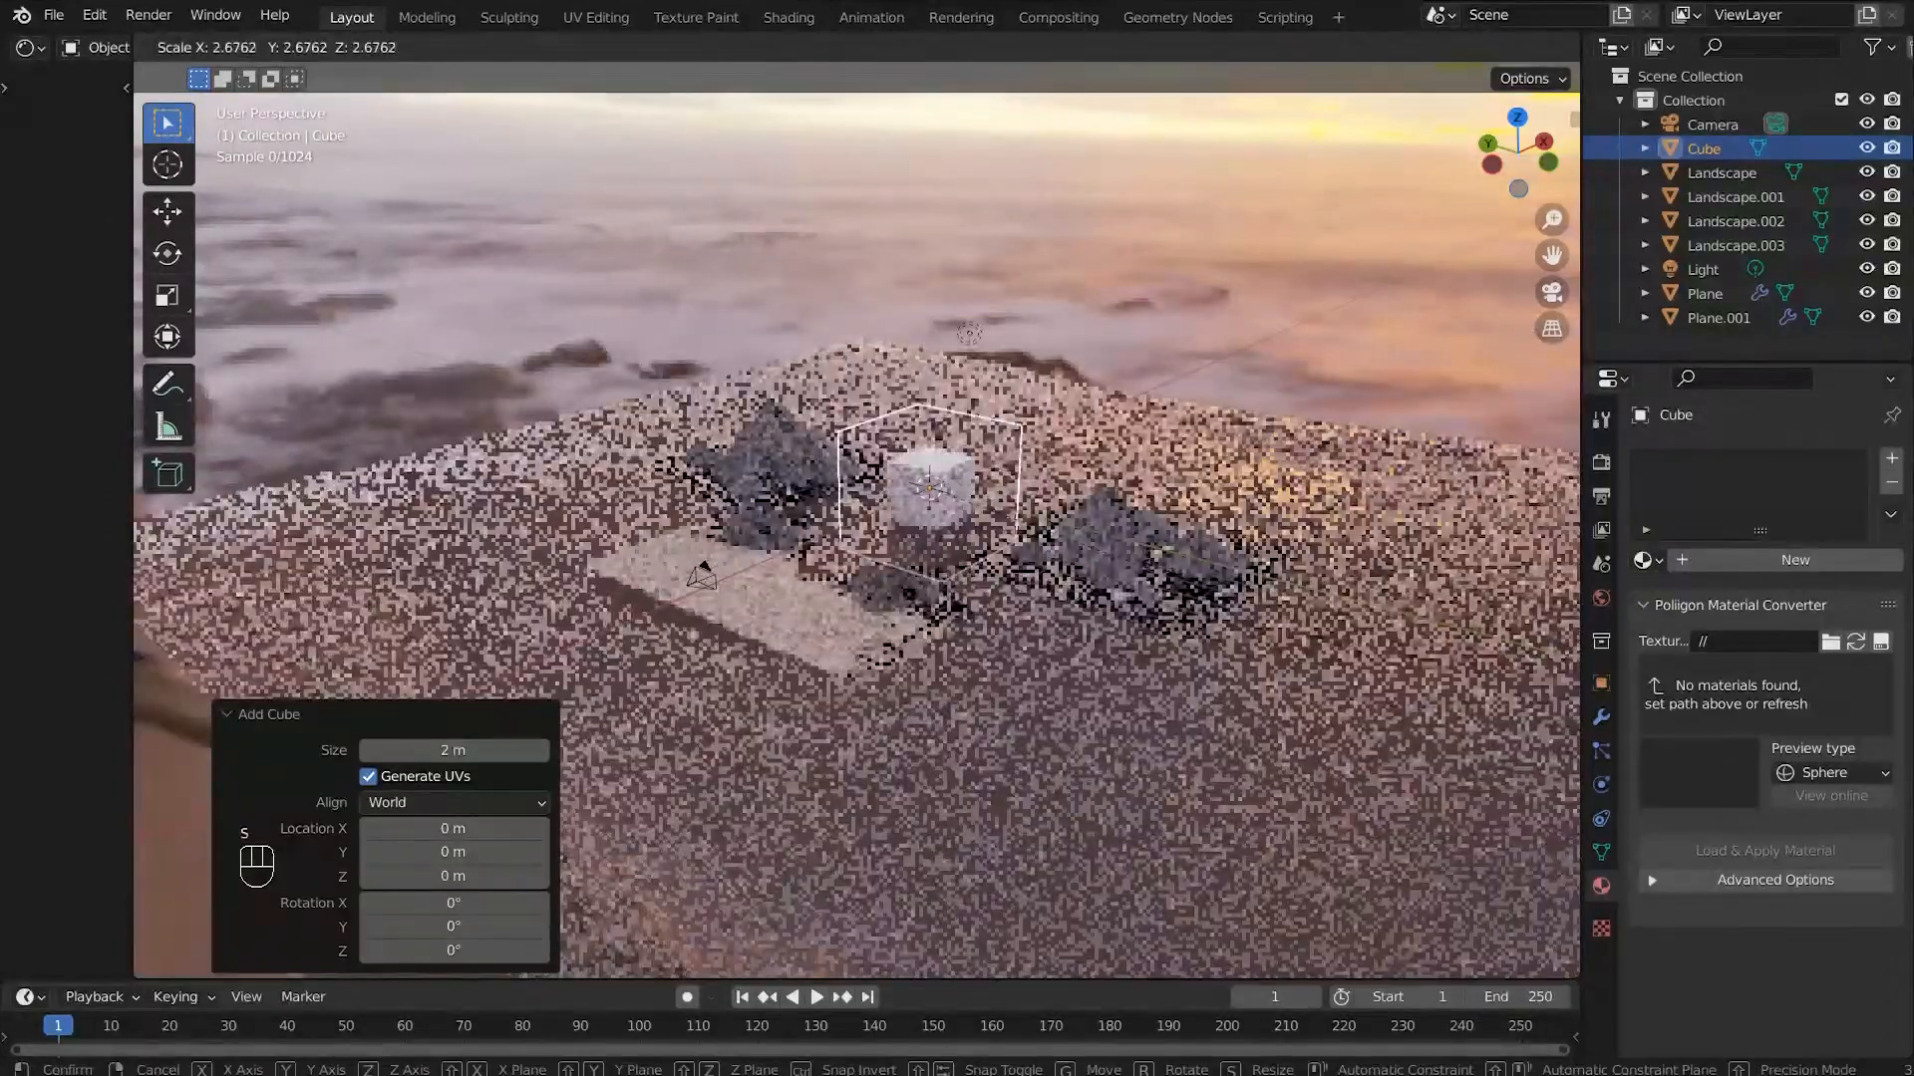
pyautogui.click(1258, 720)
# Step: Flatten the cube along Z by a factor of about 0.347 and again by 0.854, and return to the camera view
pyautogui.press('s')
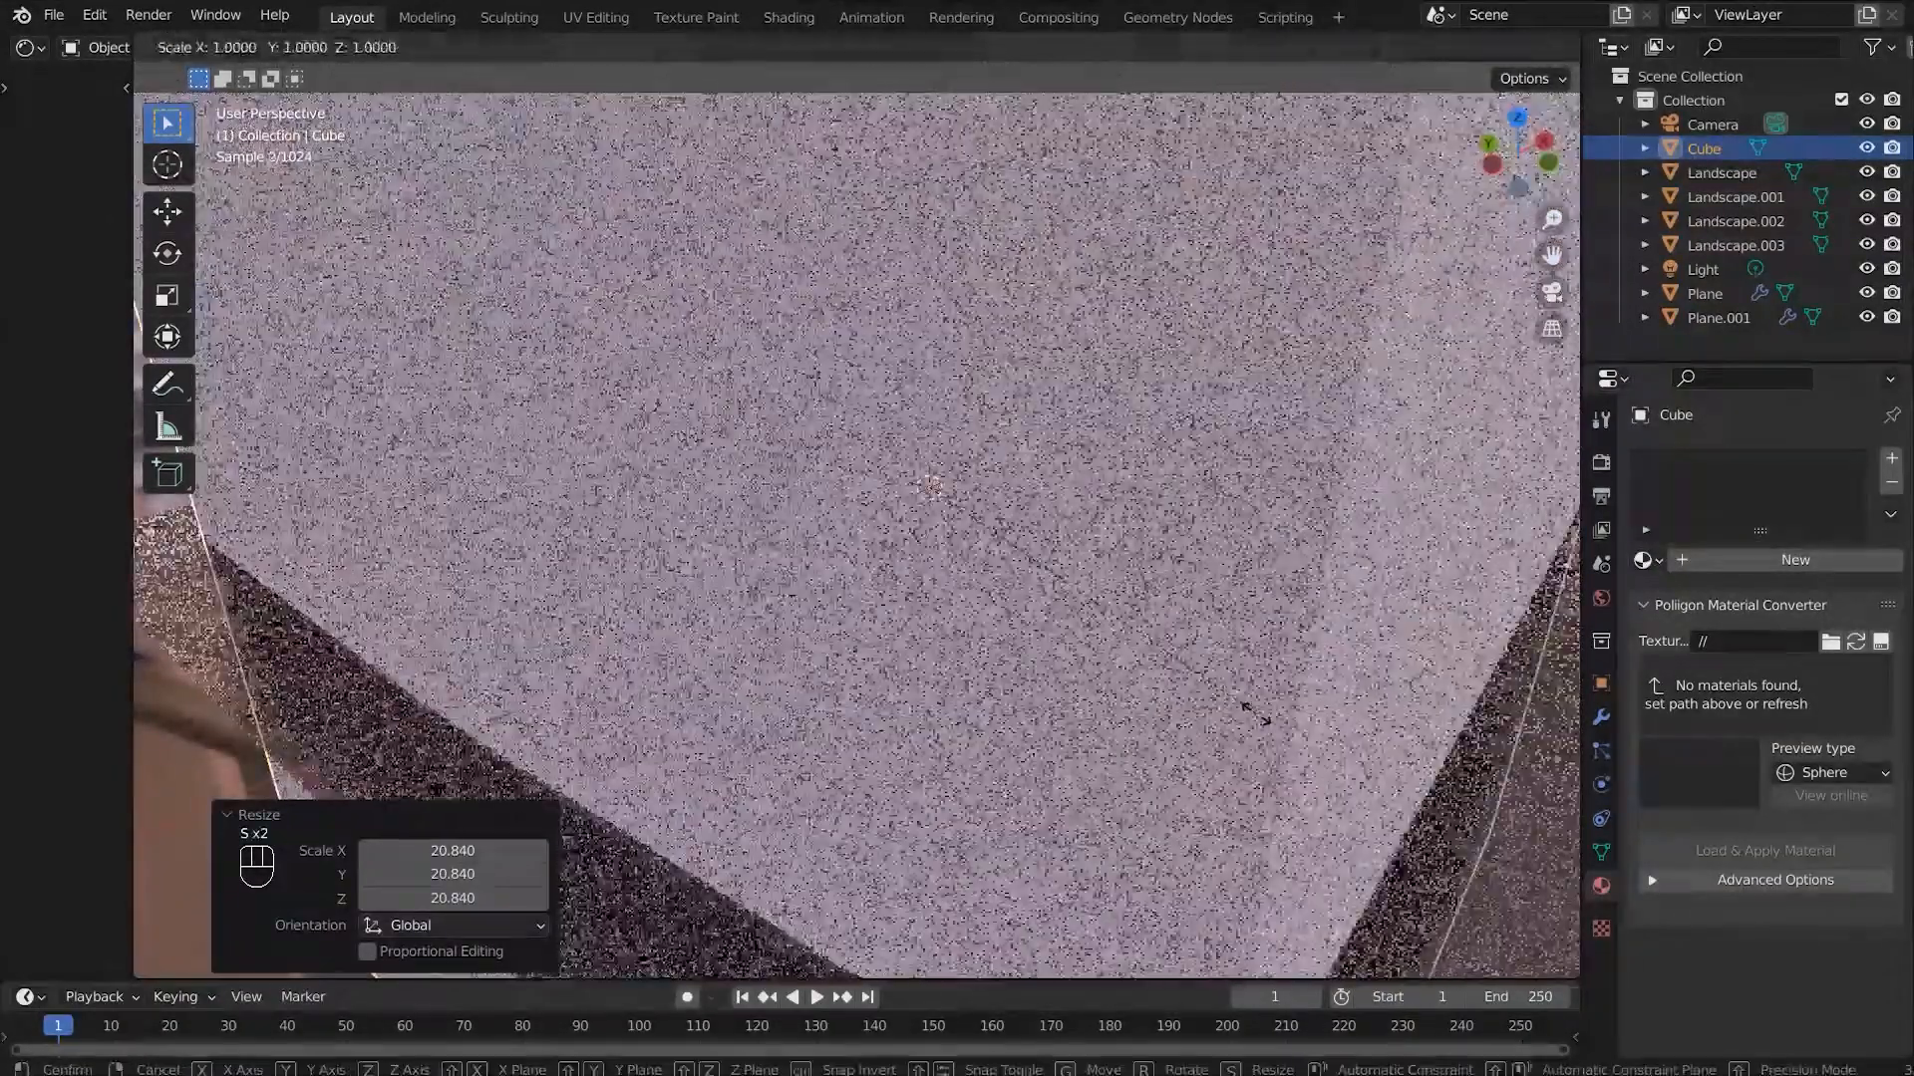
pyautogui.press('z')
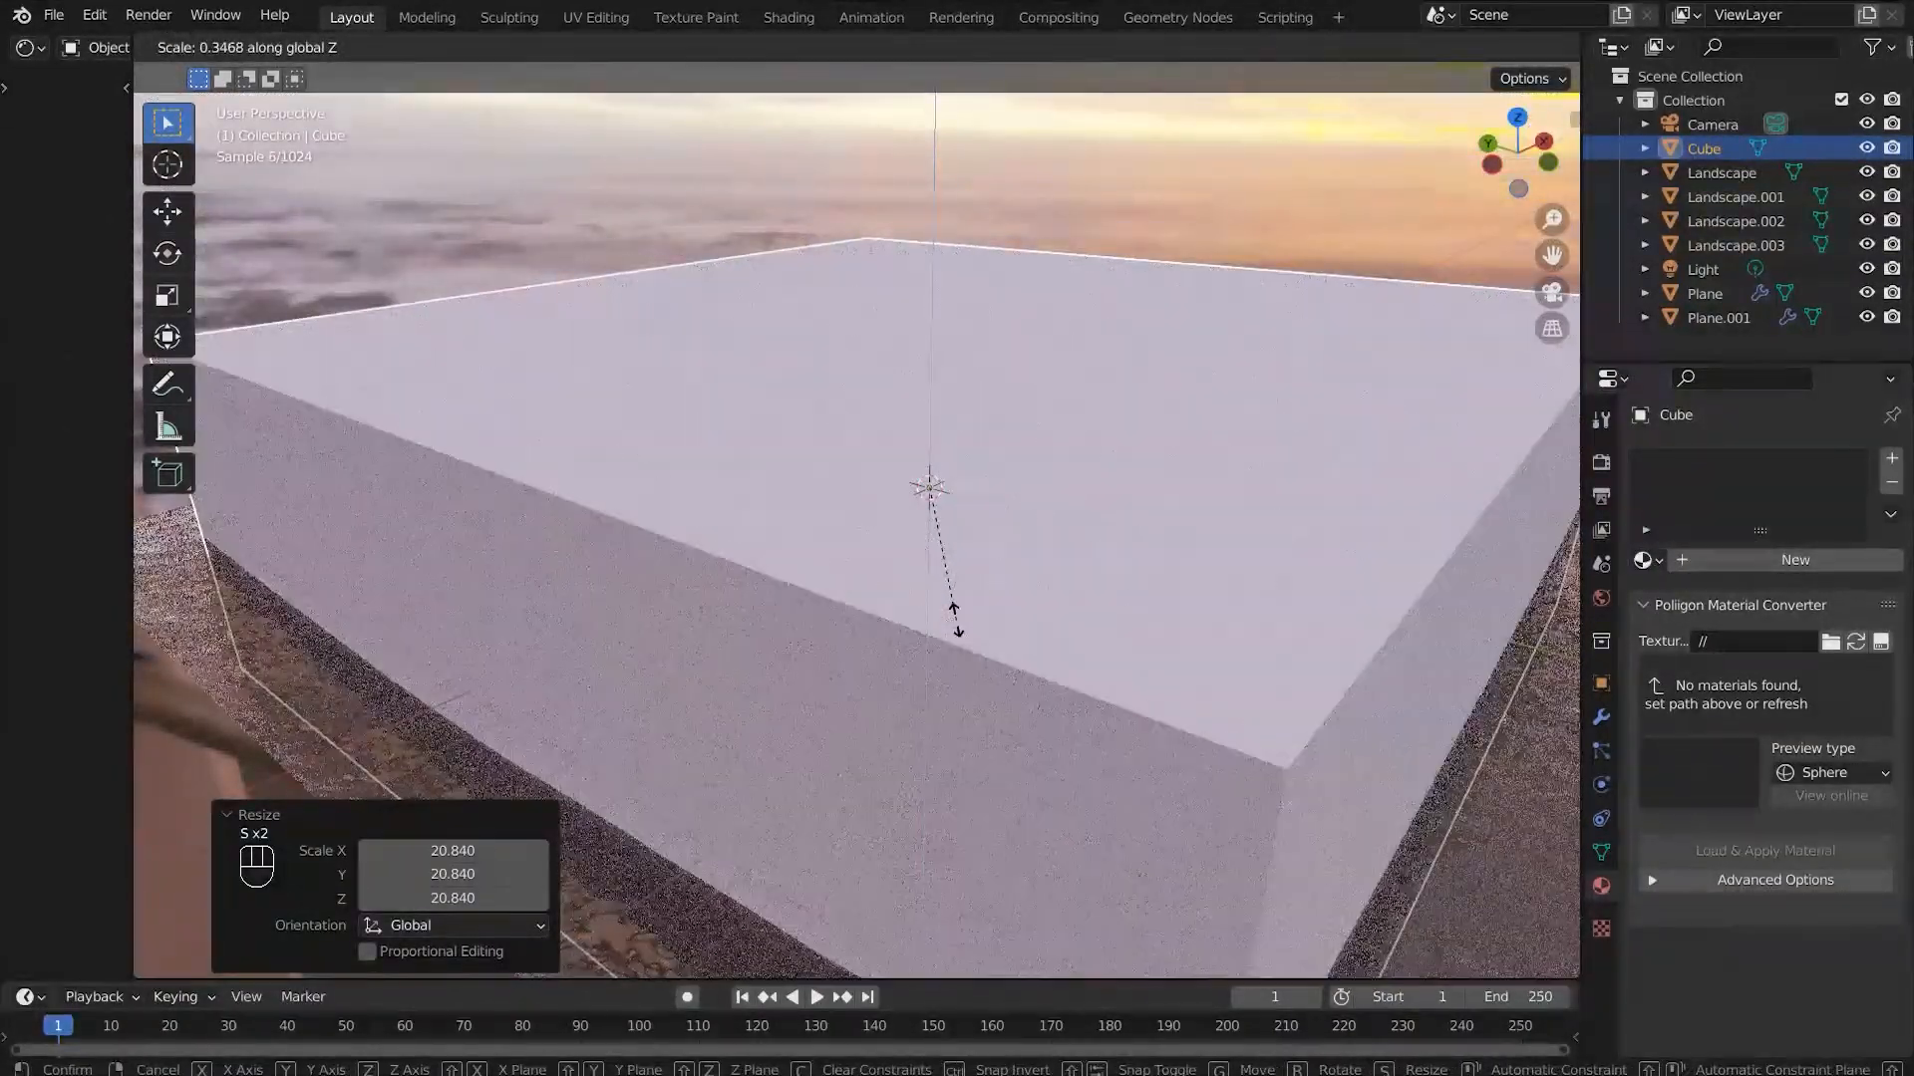
pyautogui.click(957, 630)
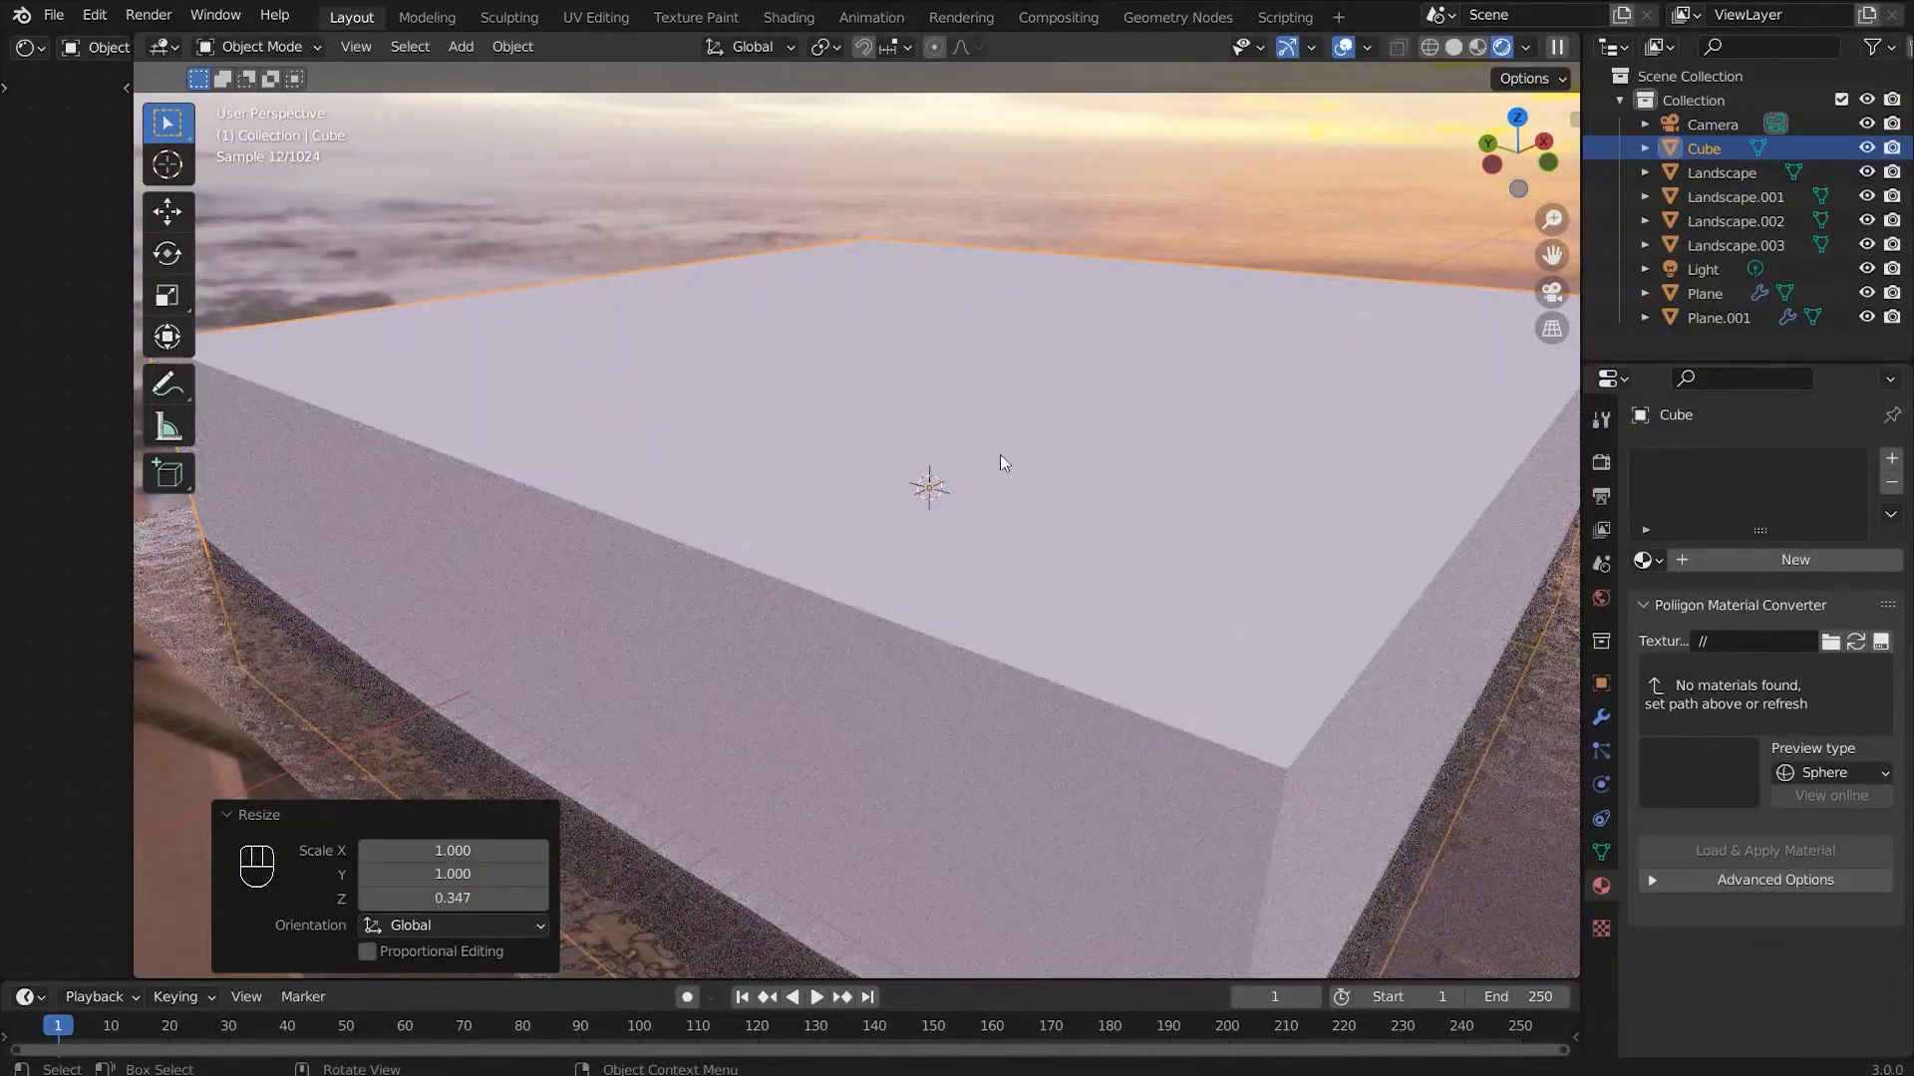
pyautogui.press('s')
pyautogui.press('z')
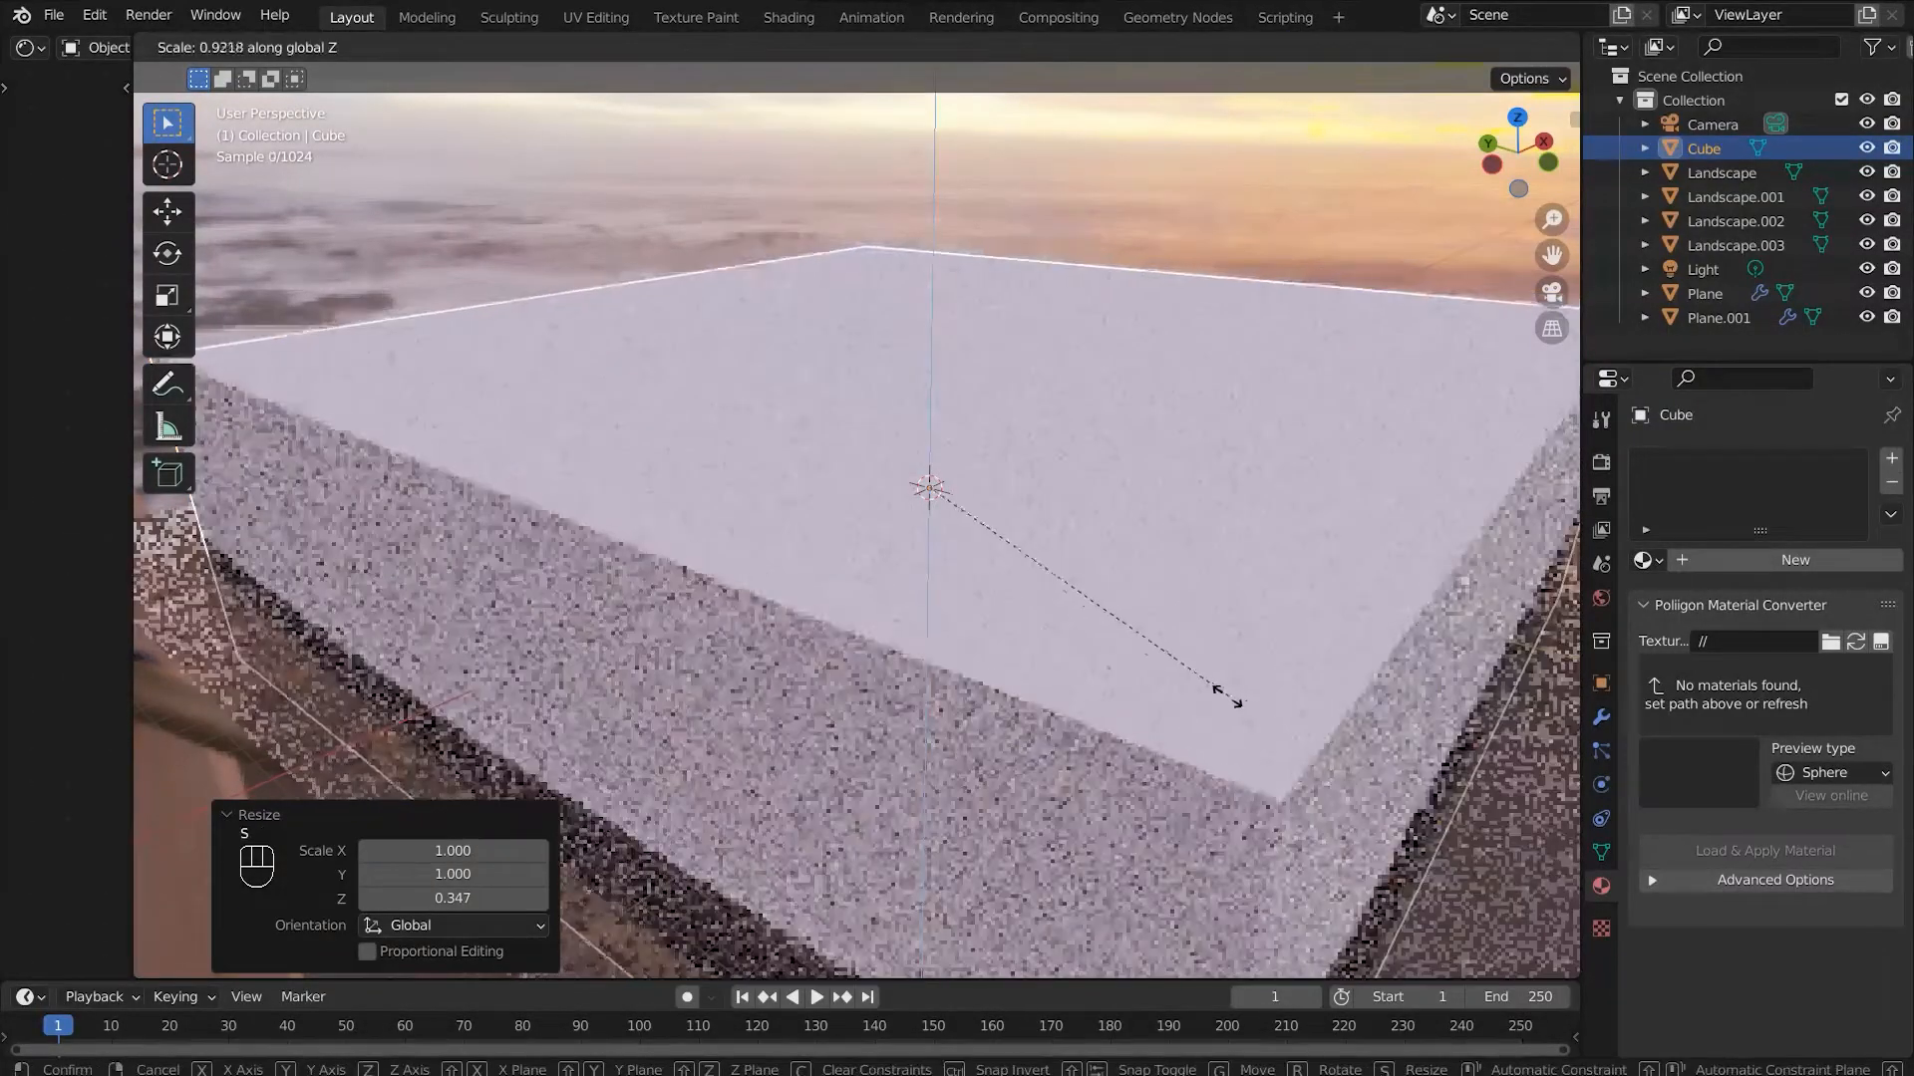
pyautogui.click(1199, 697)
pyautogui.press('KP_0')
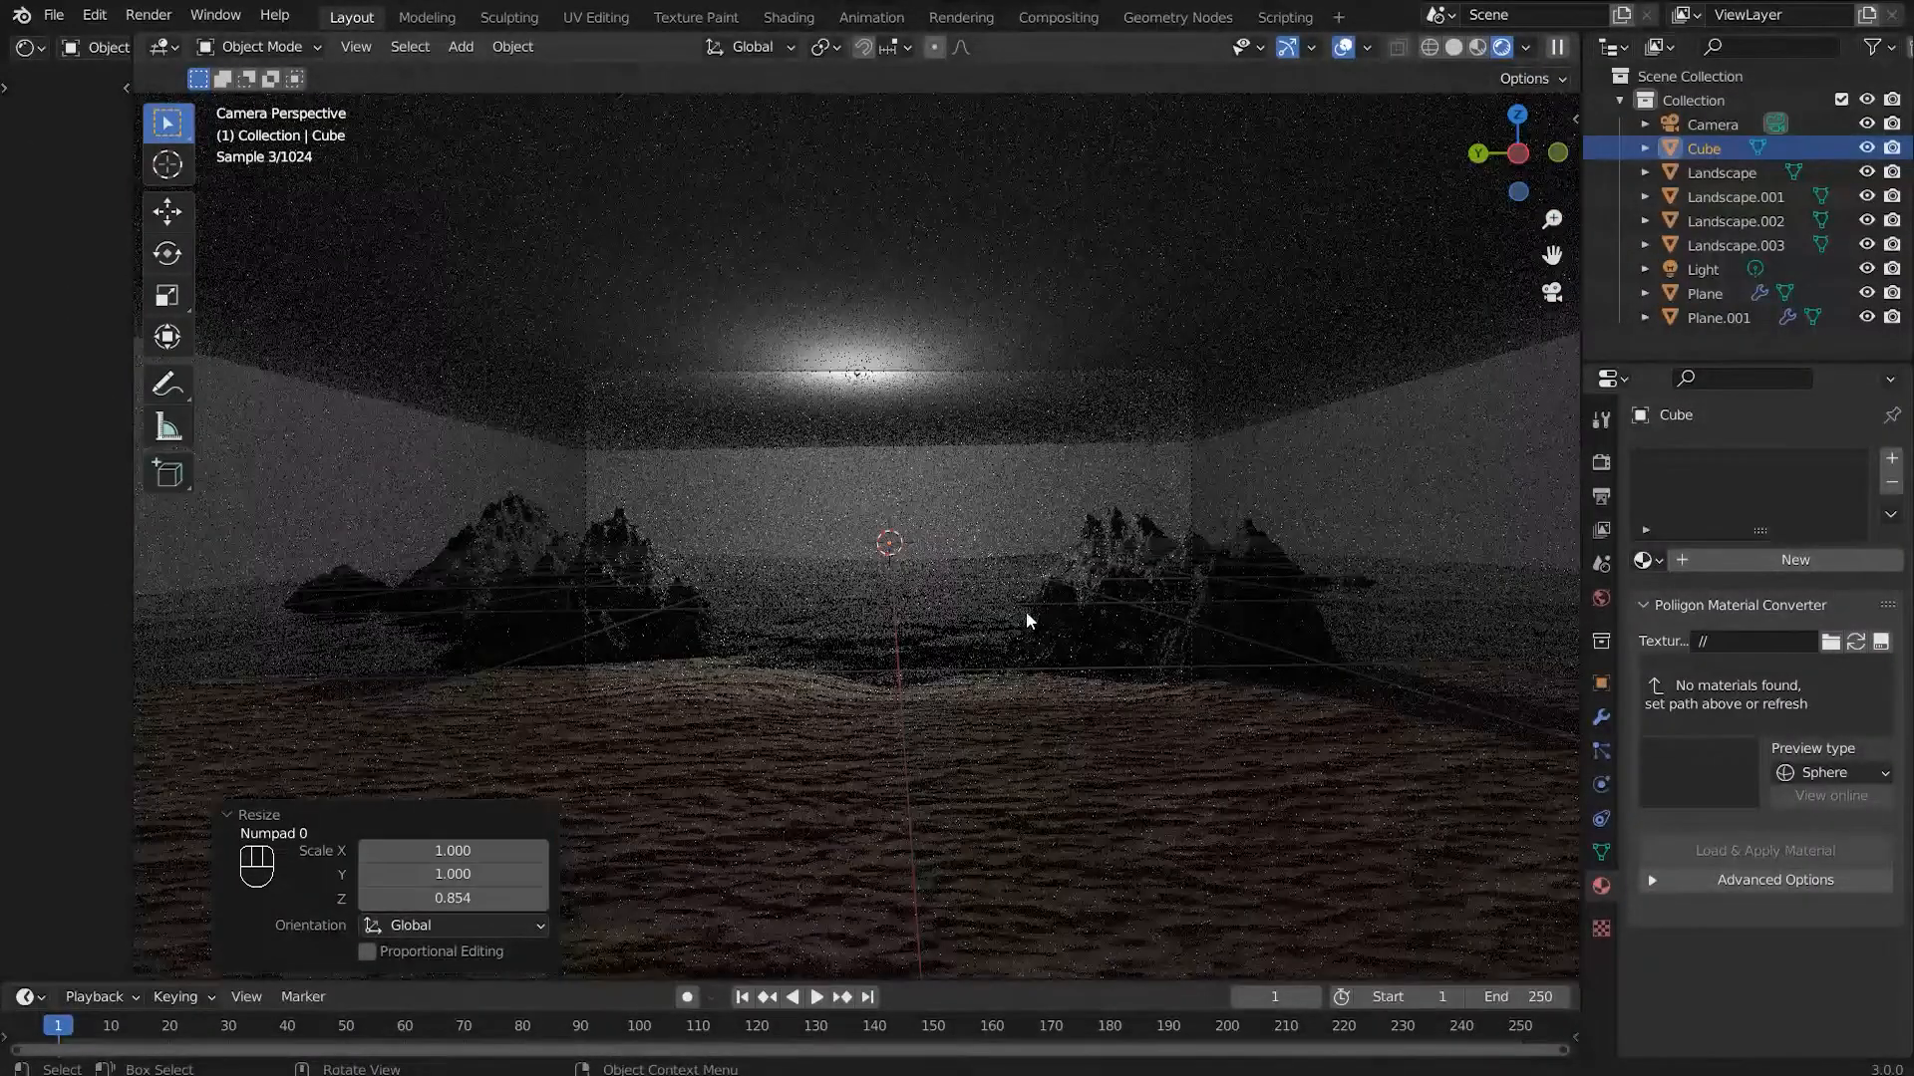
pyautogui.click(908, 503)
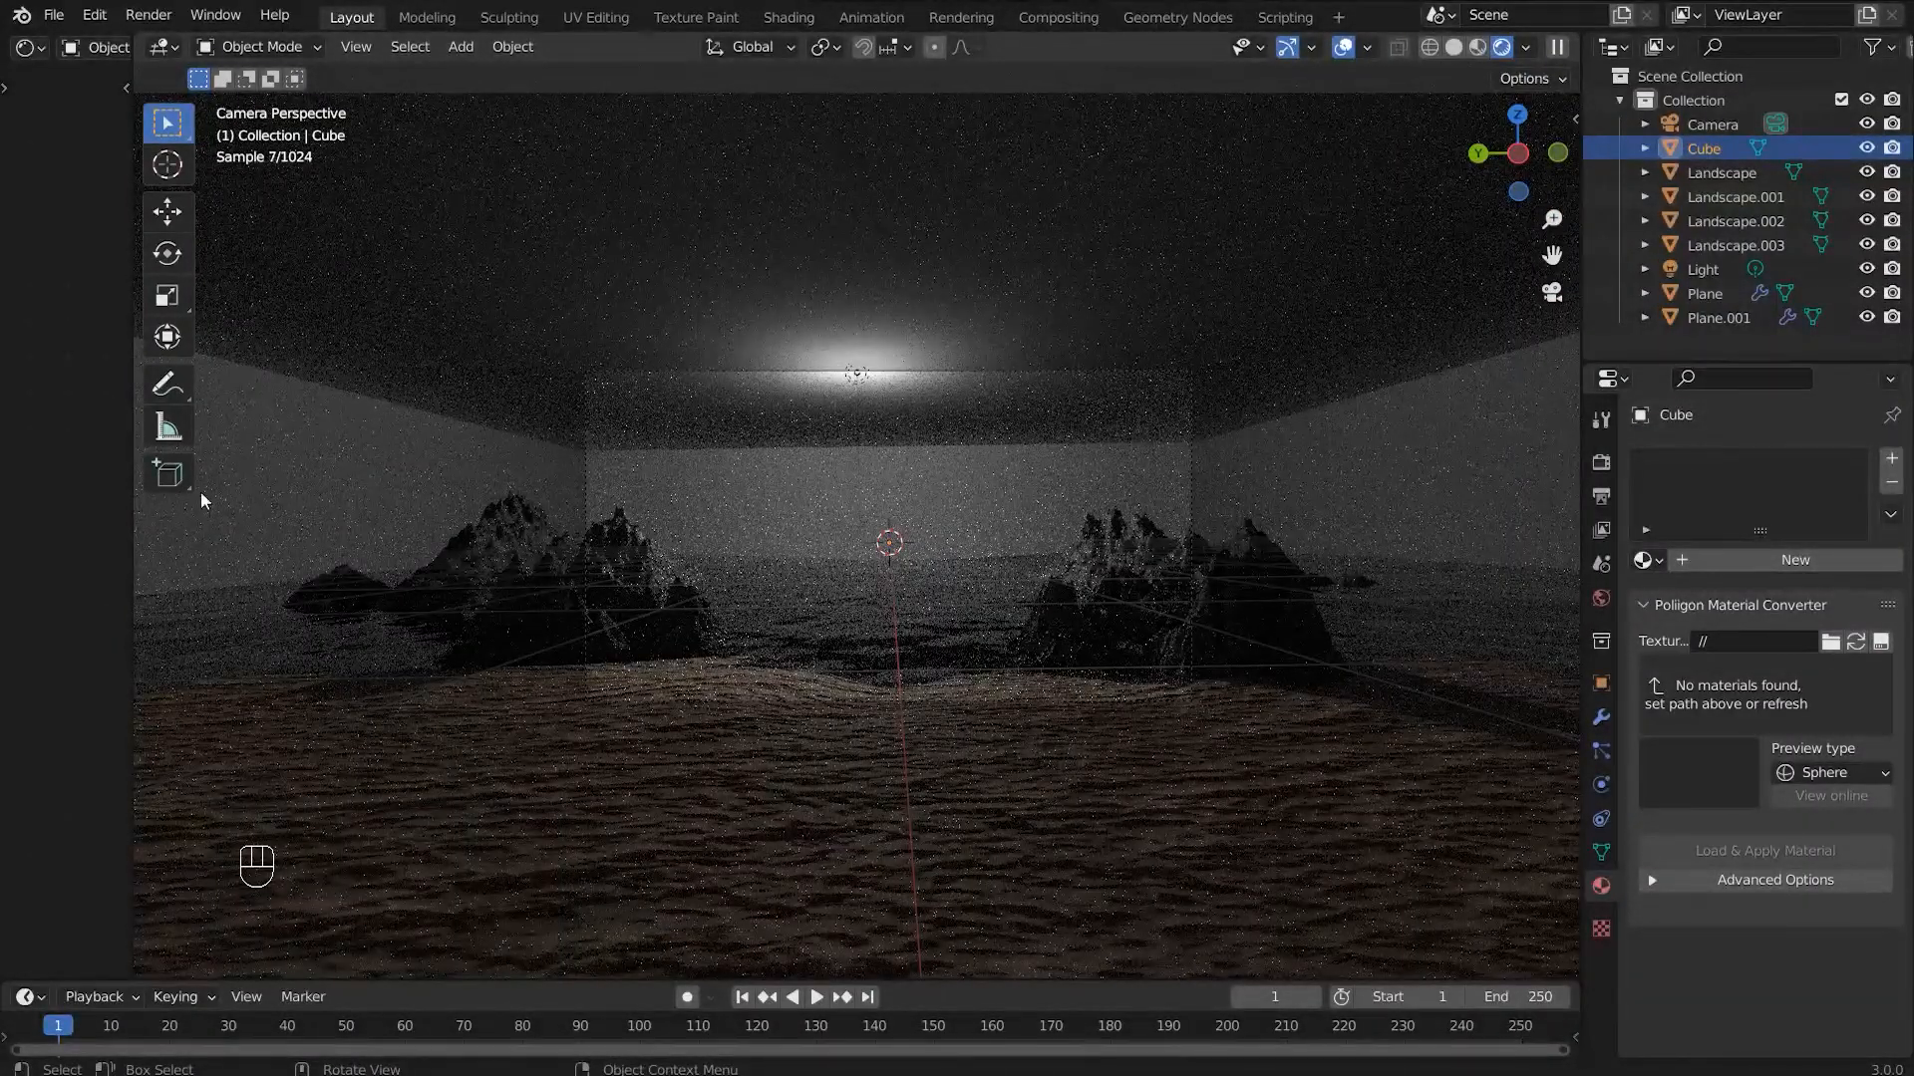
# Step: Widen the shader editor and give the cube a new material named volume
pyautogui.moveTo(133, 563); pyautogui.dragTo(700, 567)
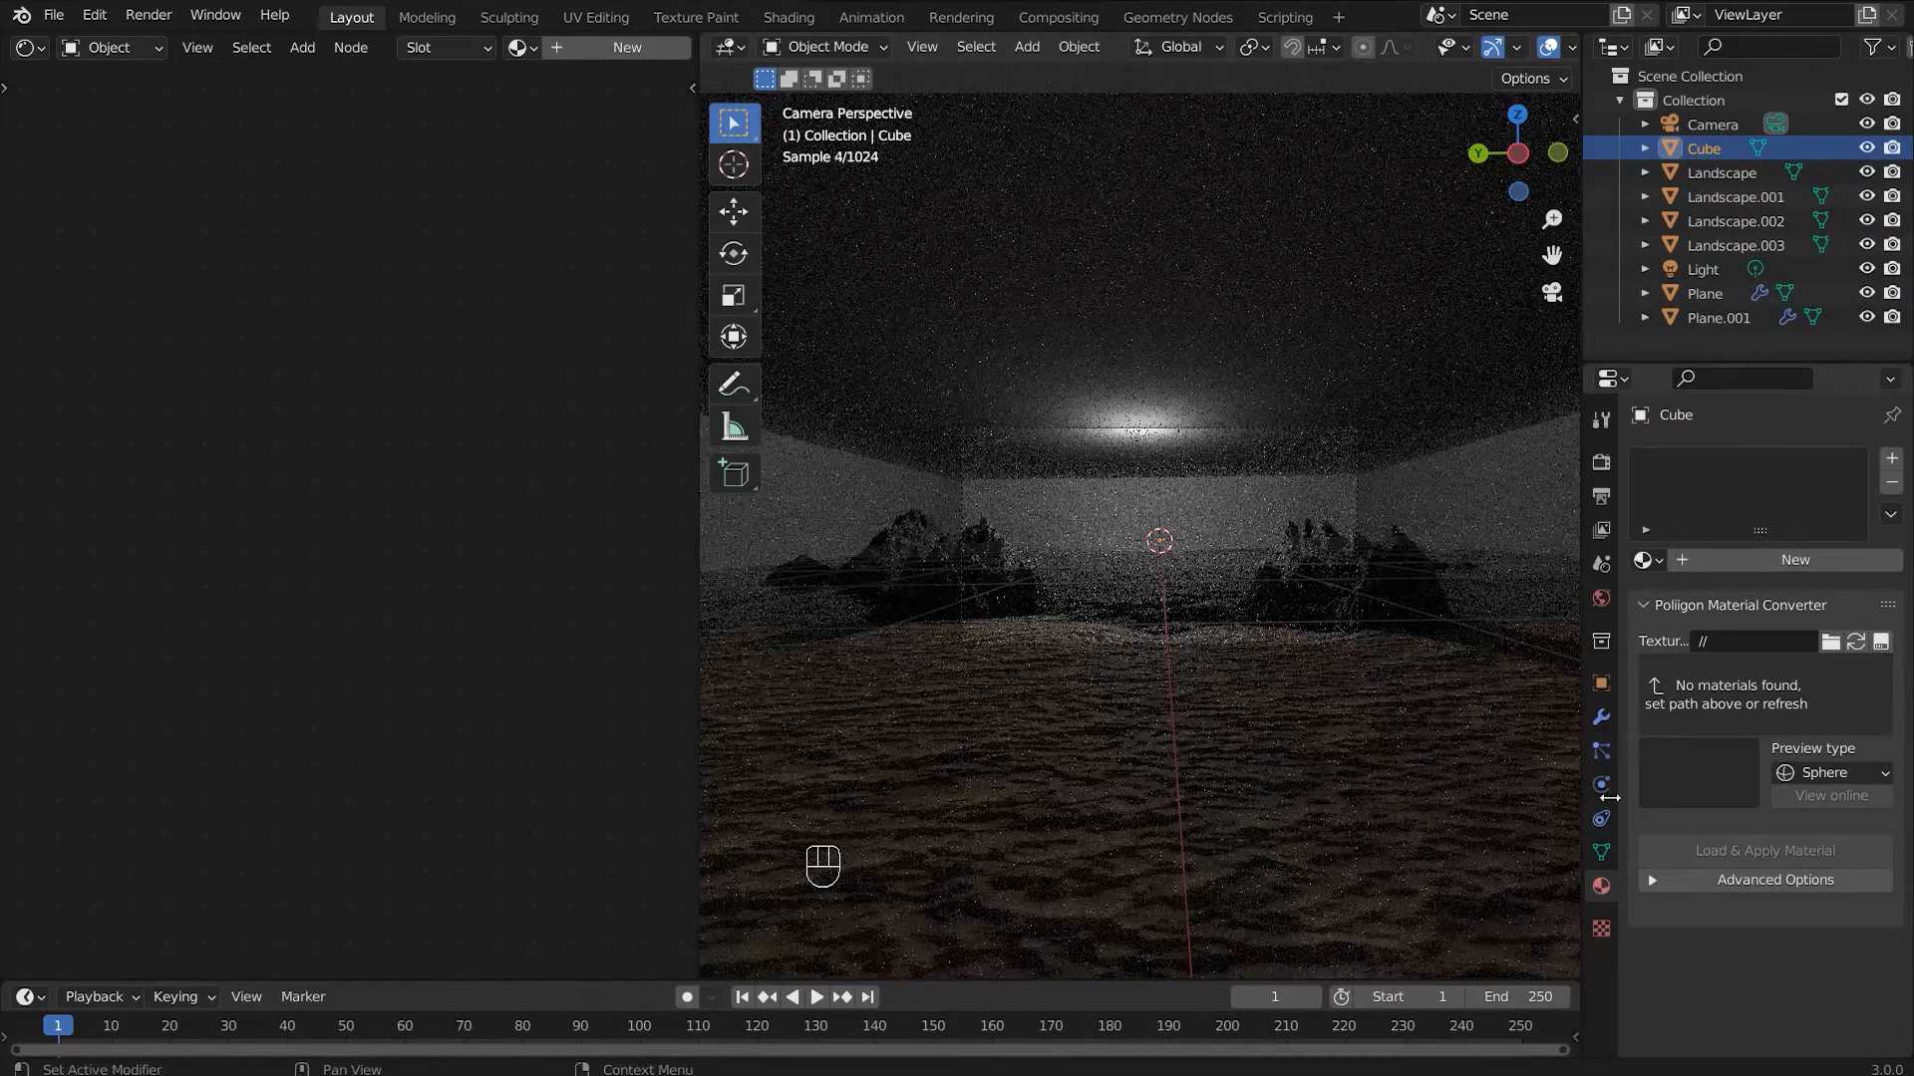
pyautogui.click(1734, 561)
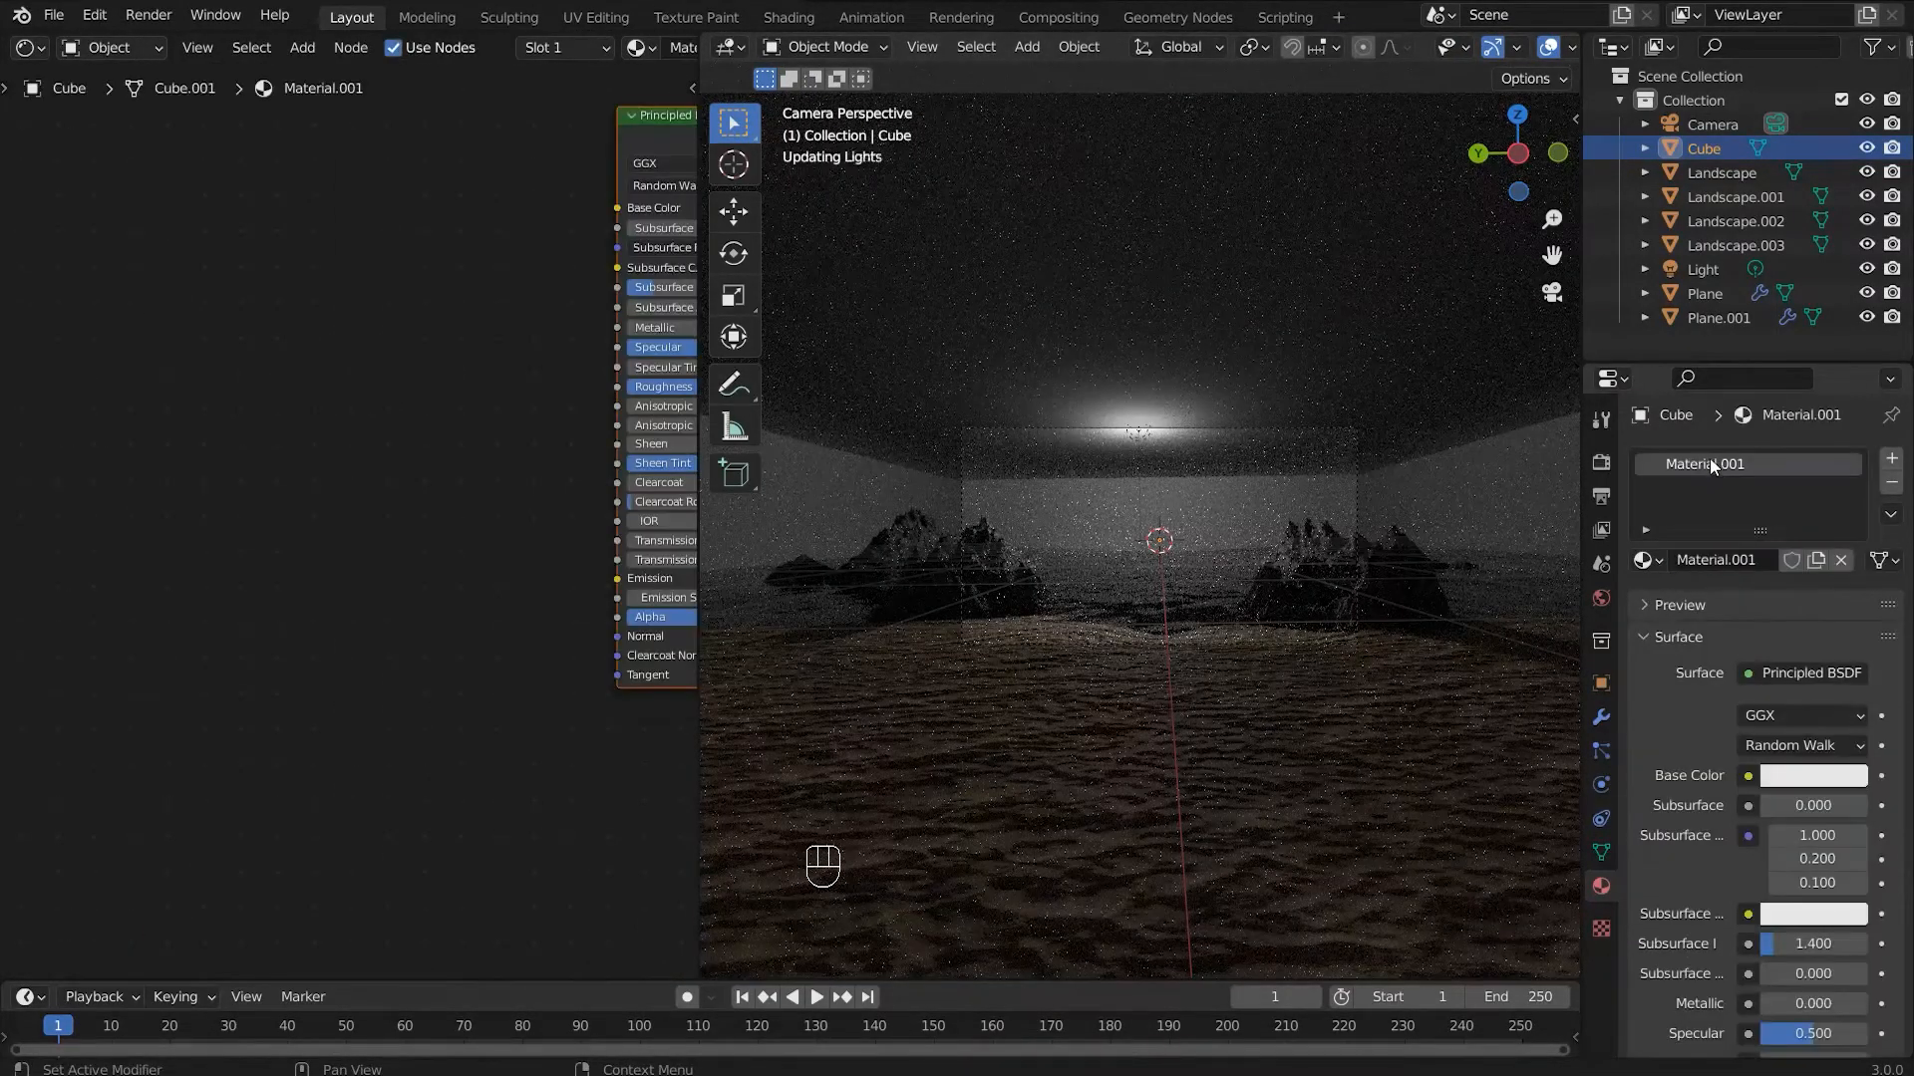
pyautogui.doubleClick(1709, 464)
pyautogui.write('volu')
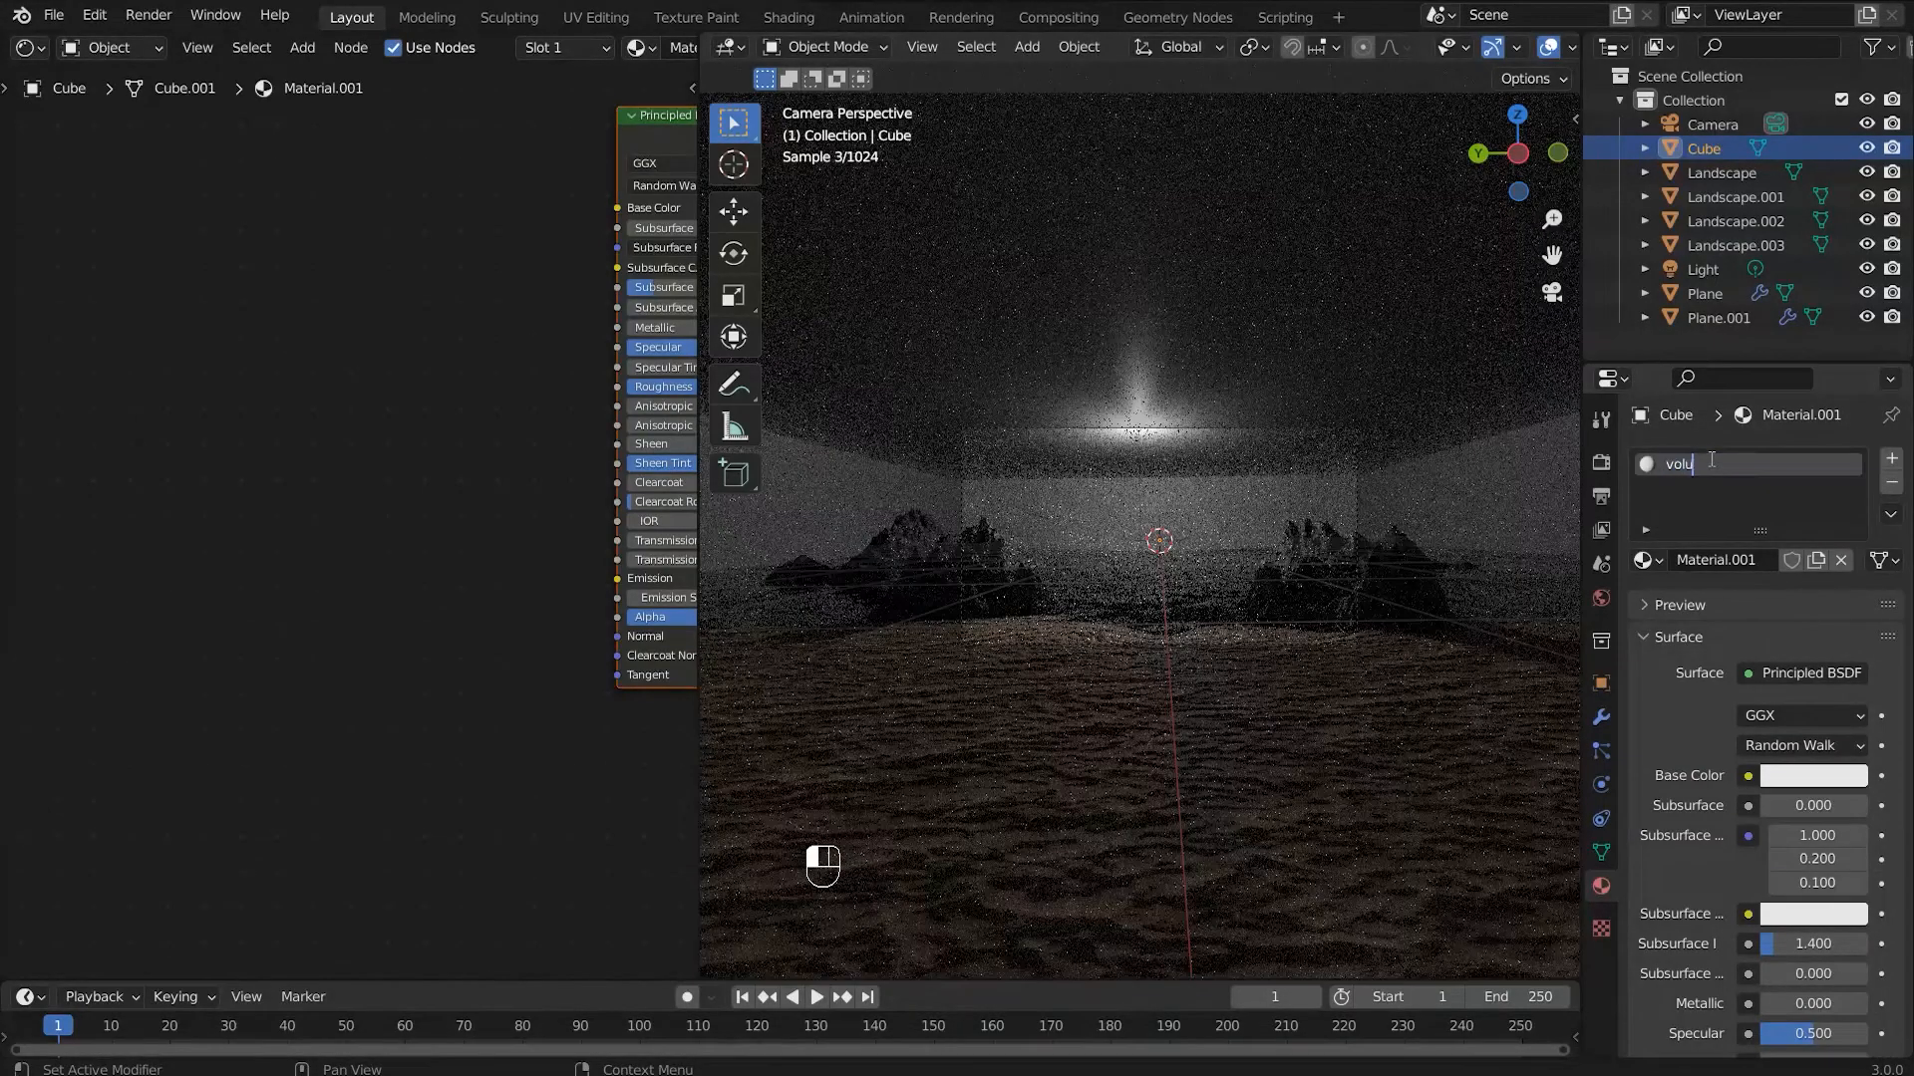
pyautogui.write('me')
pyautogui.press('Return')
# Step: Replace the material's Principled BSDF with a Principled Volume node linked to the Material Output's Volume input
pyautogui.press('Home')
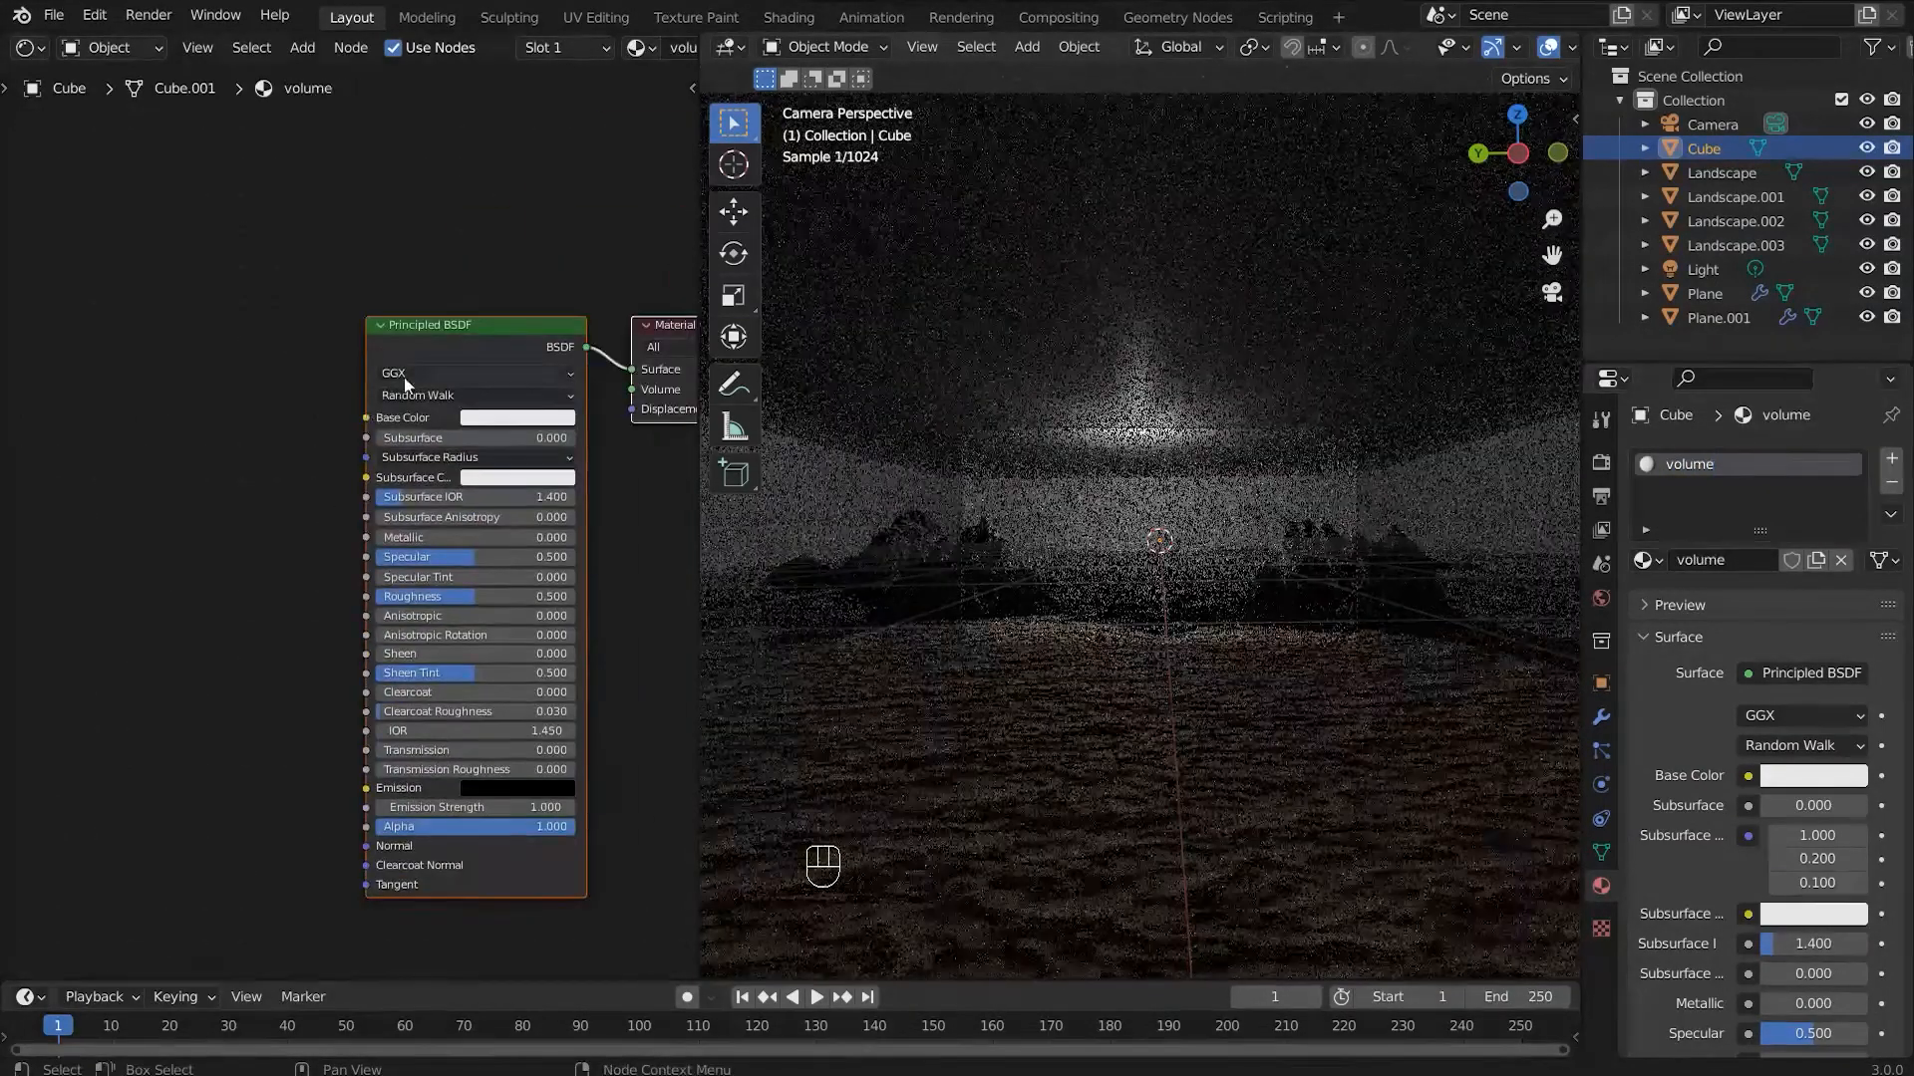
pyautogui.press('Delete')
pyautogui.hotkey('shift', 'a')
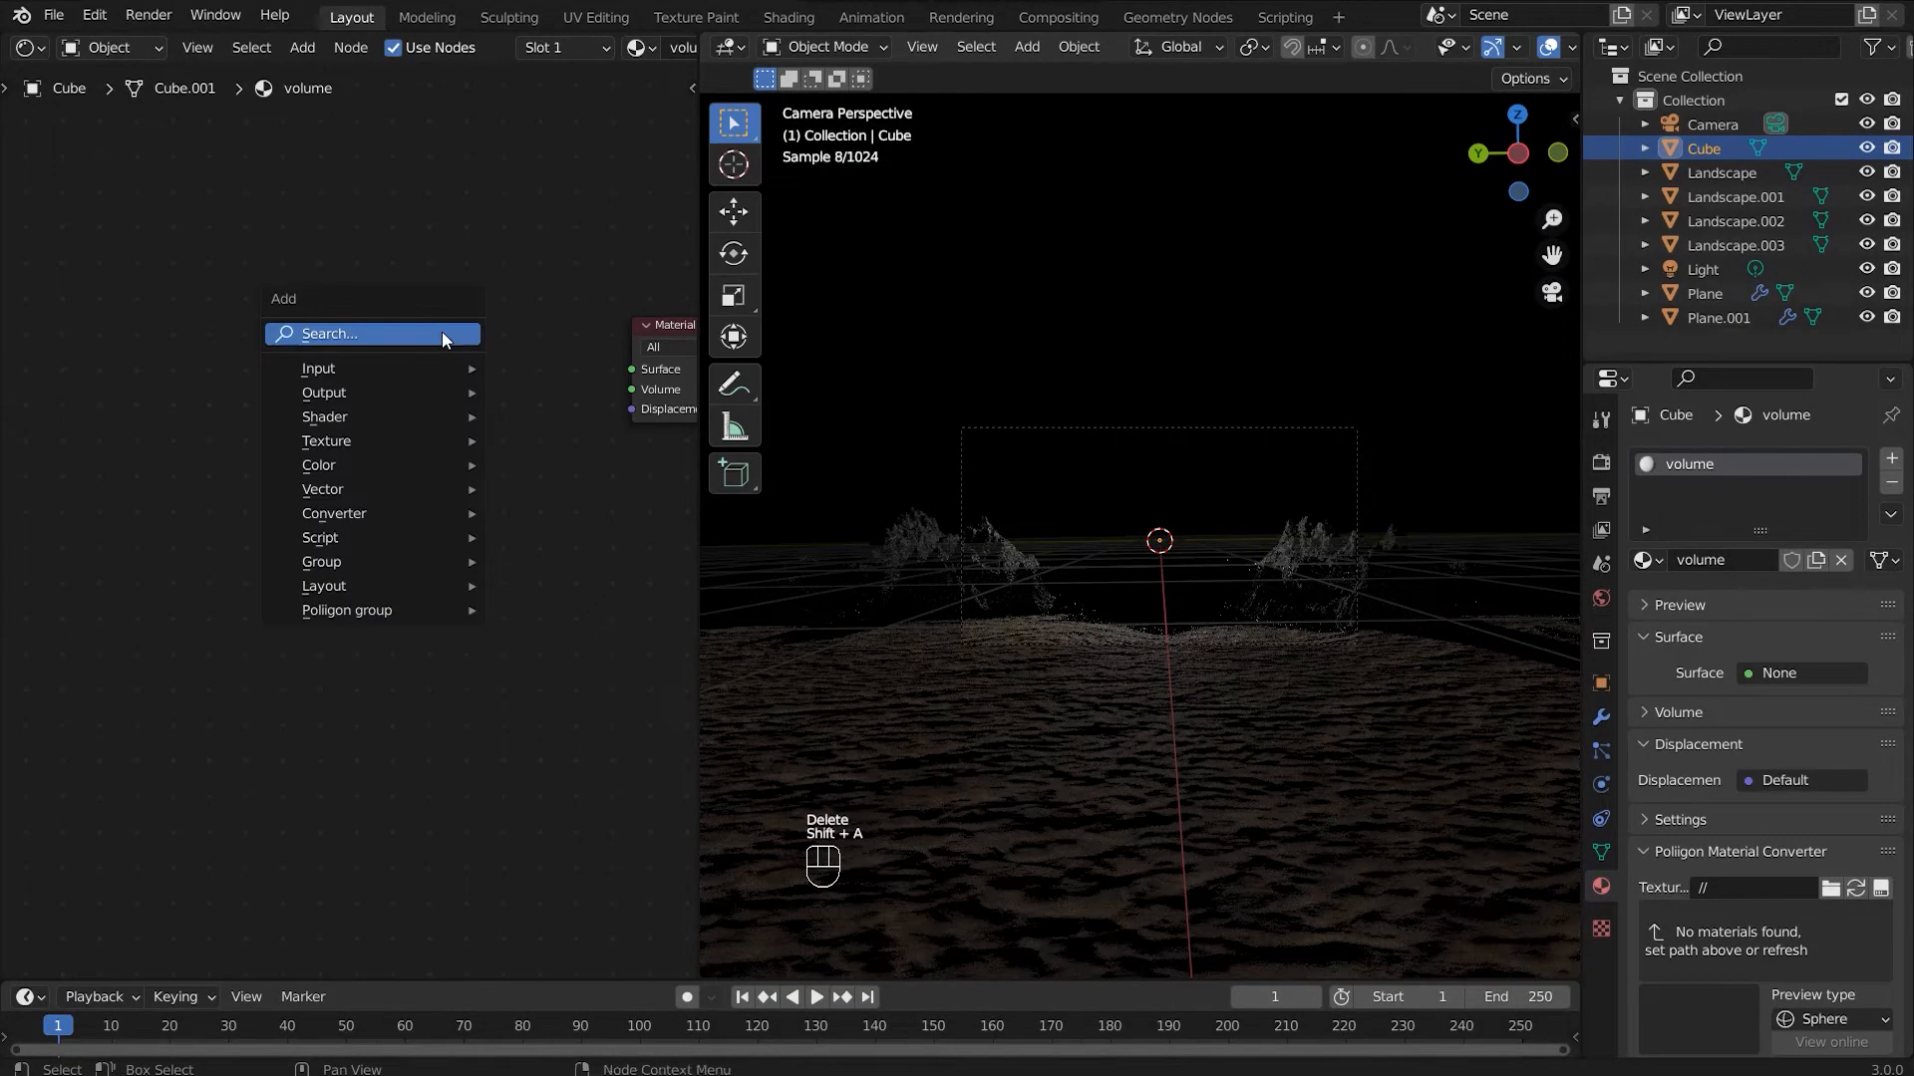
pyautogui.click(441, 330)
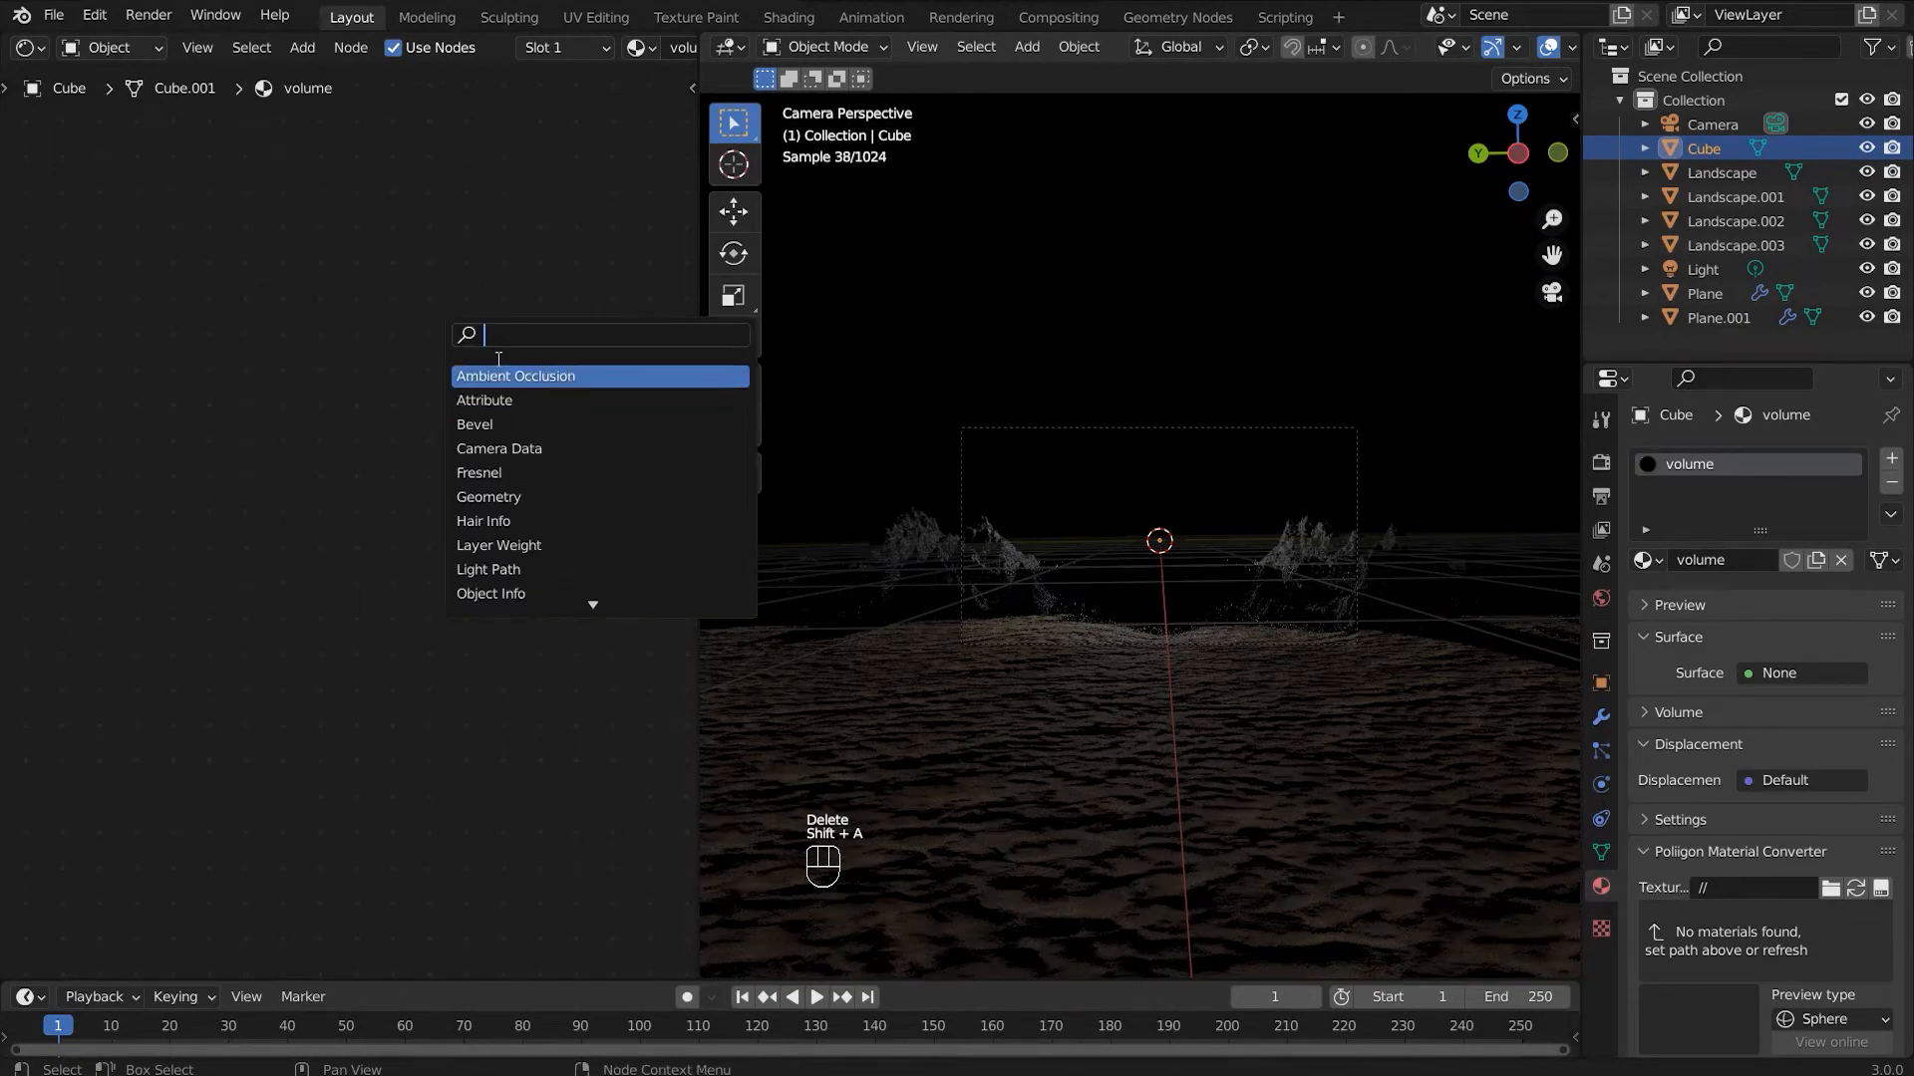
pyautogui.write('prin')
pyautogui.press('Down')
pyautogui.press('Return')
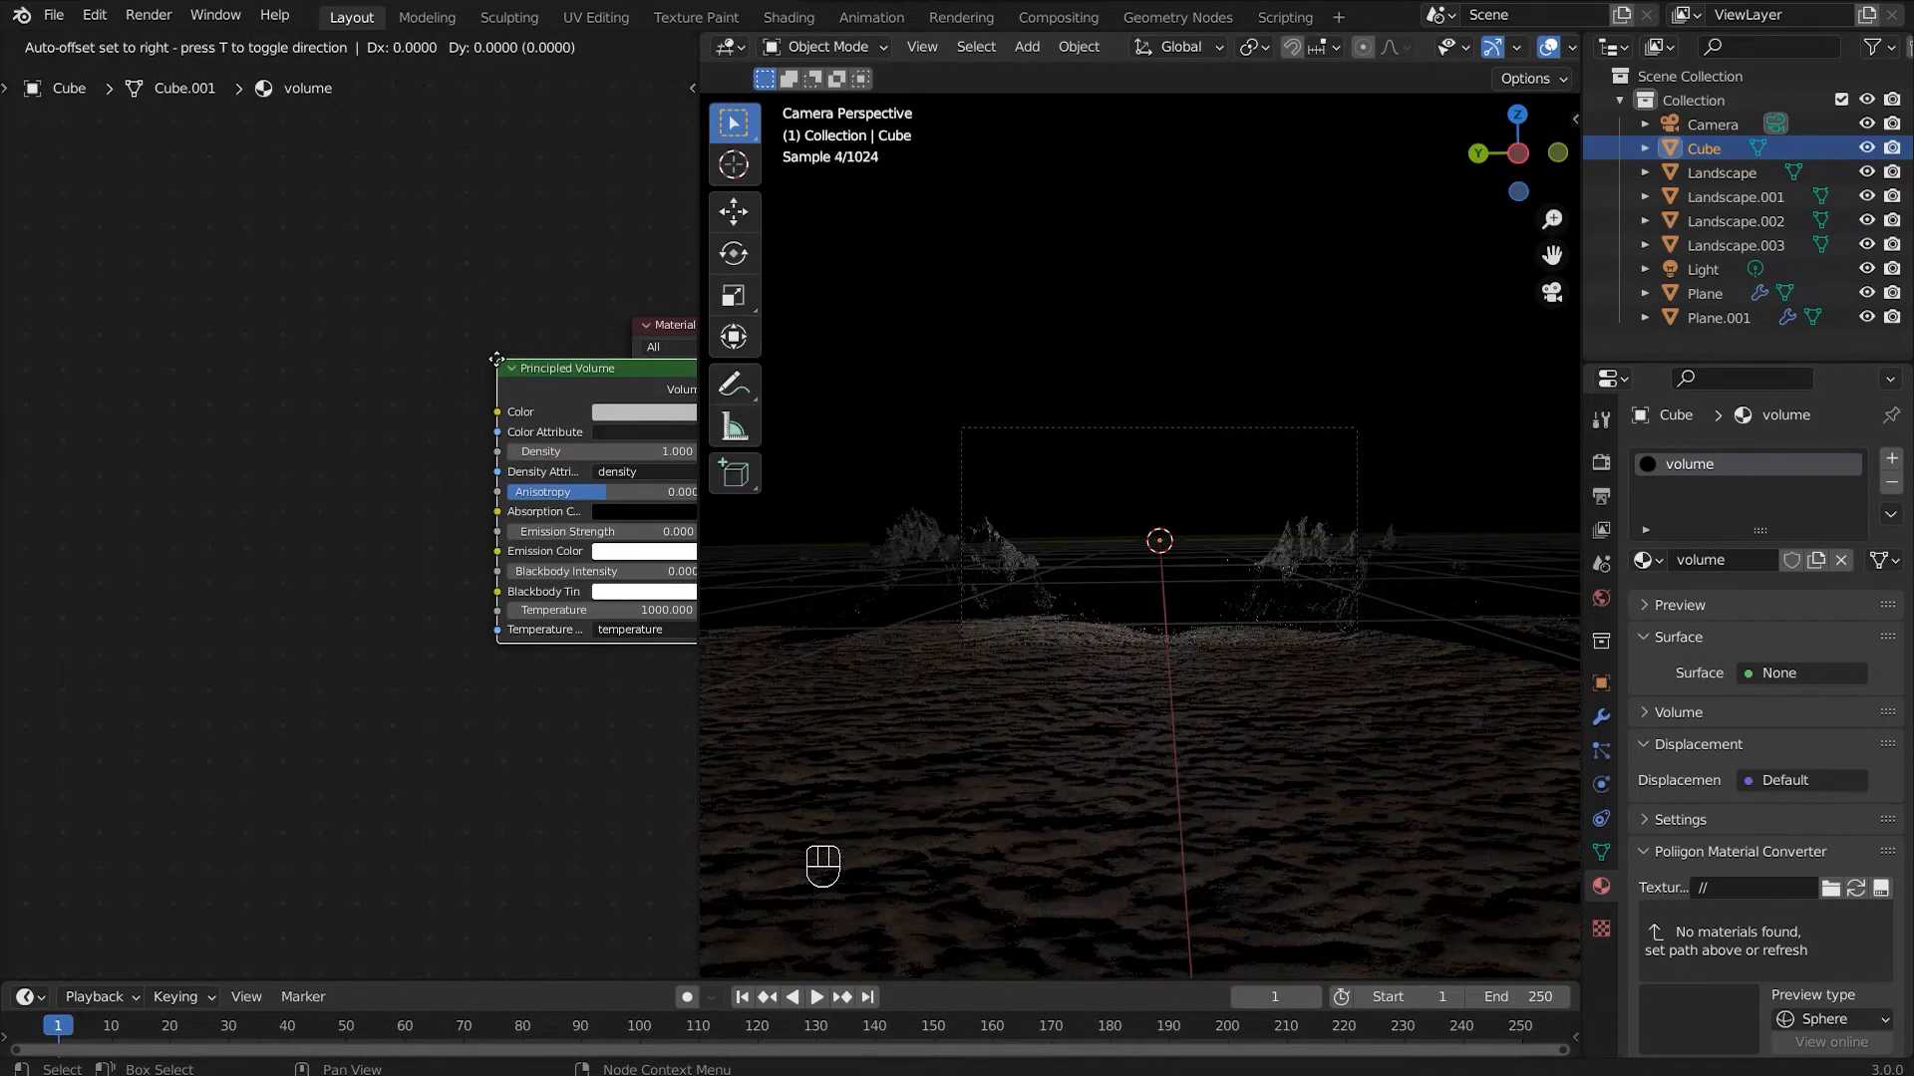
pyautogui.click(432, 313)
pyautogui.moveTo(434, 310); pyautogui.dragTo(633, 391)
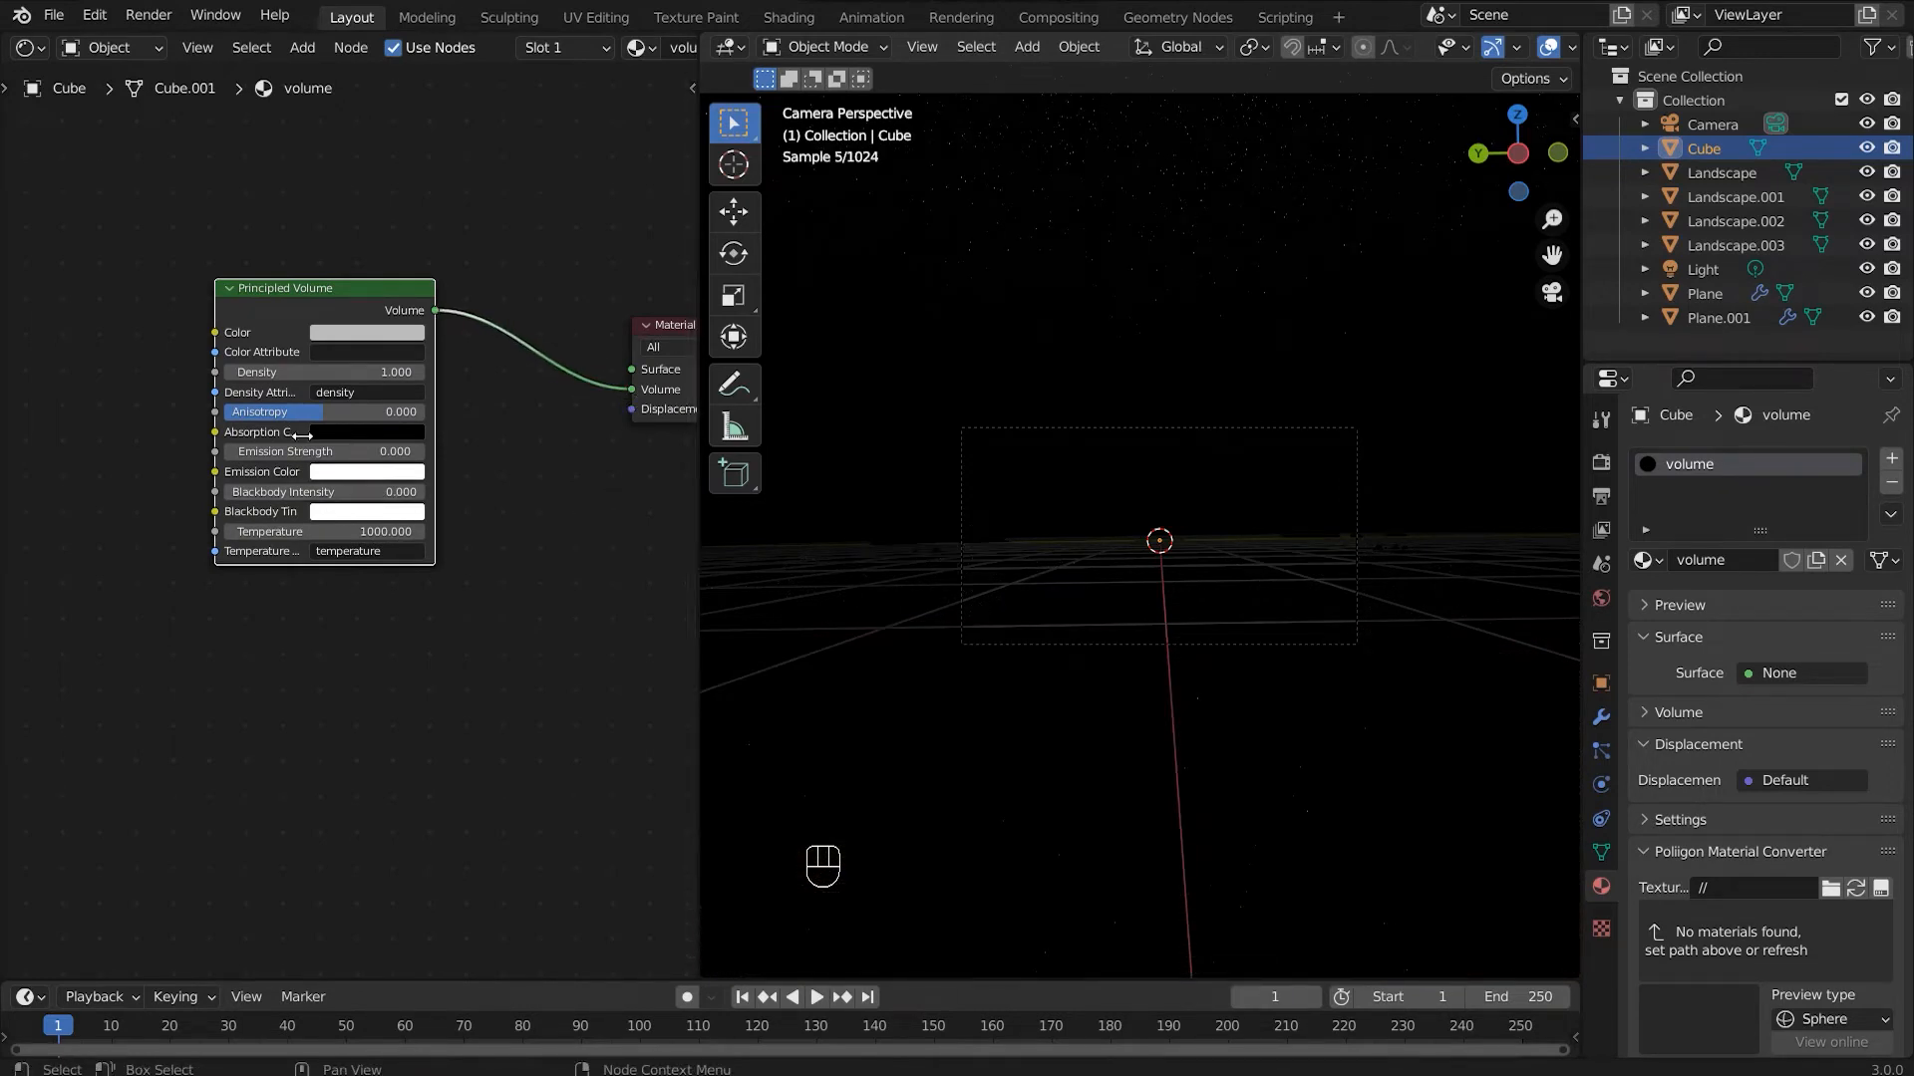
# Step: Set the Principled Volume's density to 0.02
pyautogui.click(339, 372)
pyautogui.write('.0')
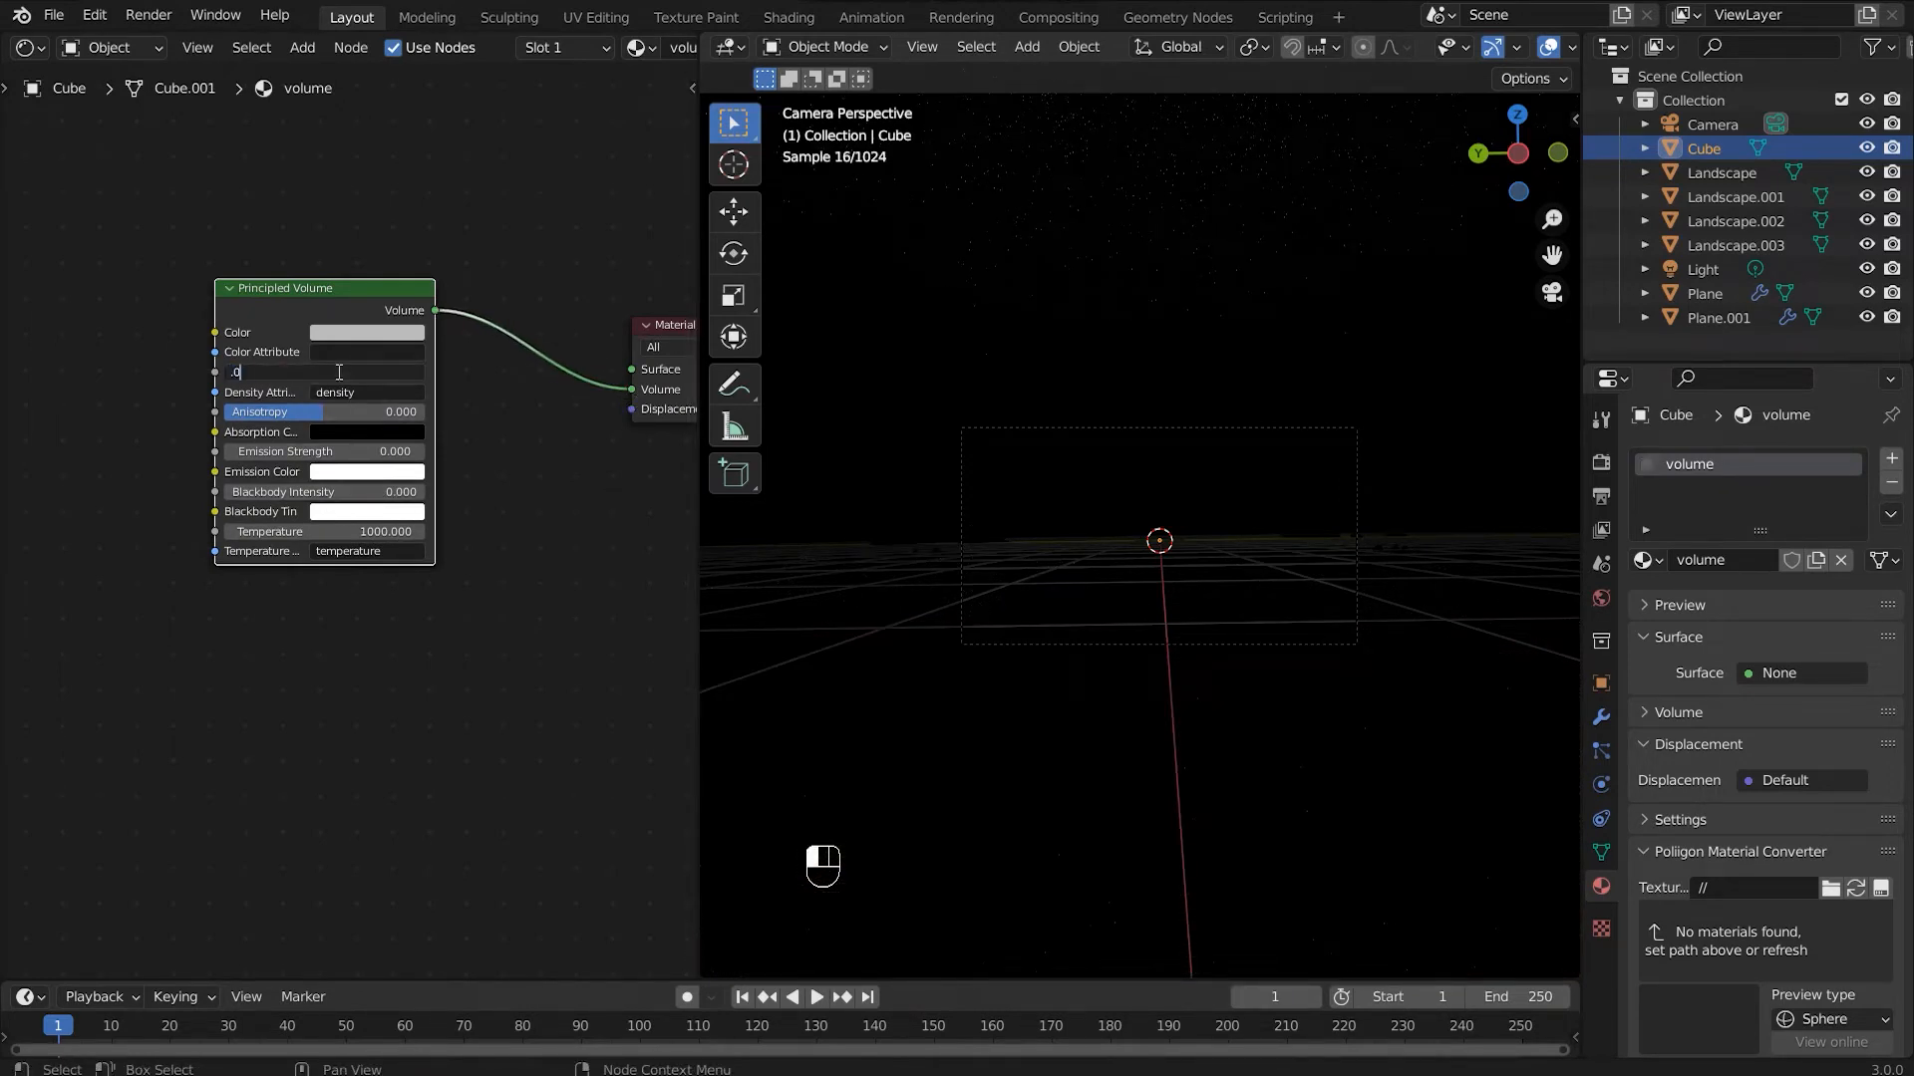
pyautogui.write('2')
pyautogui.press('Return')
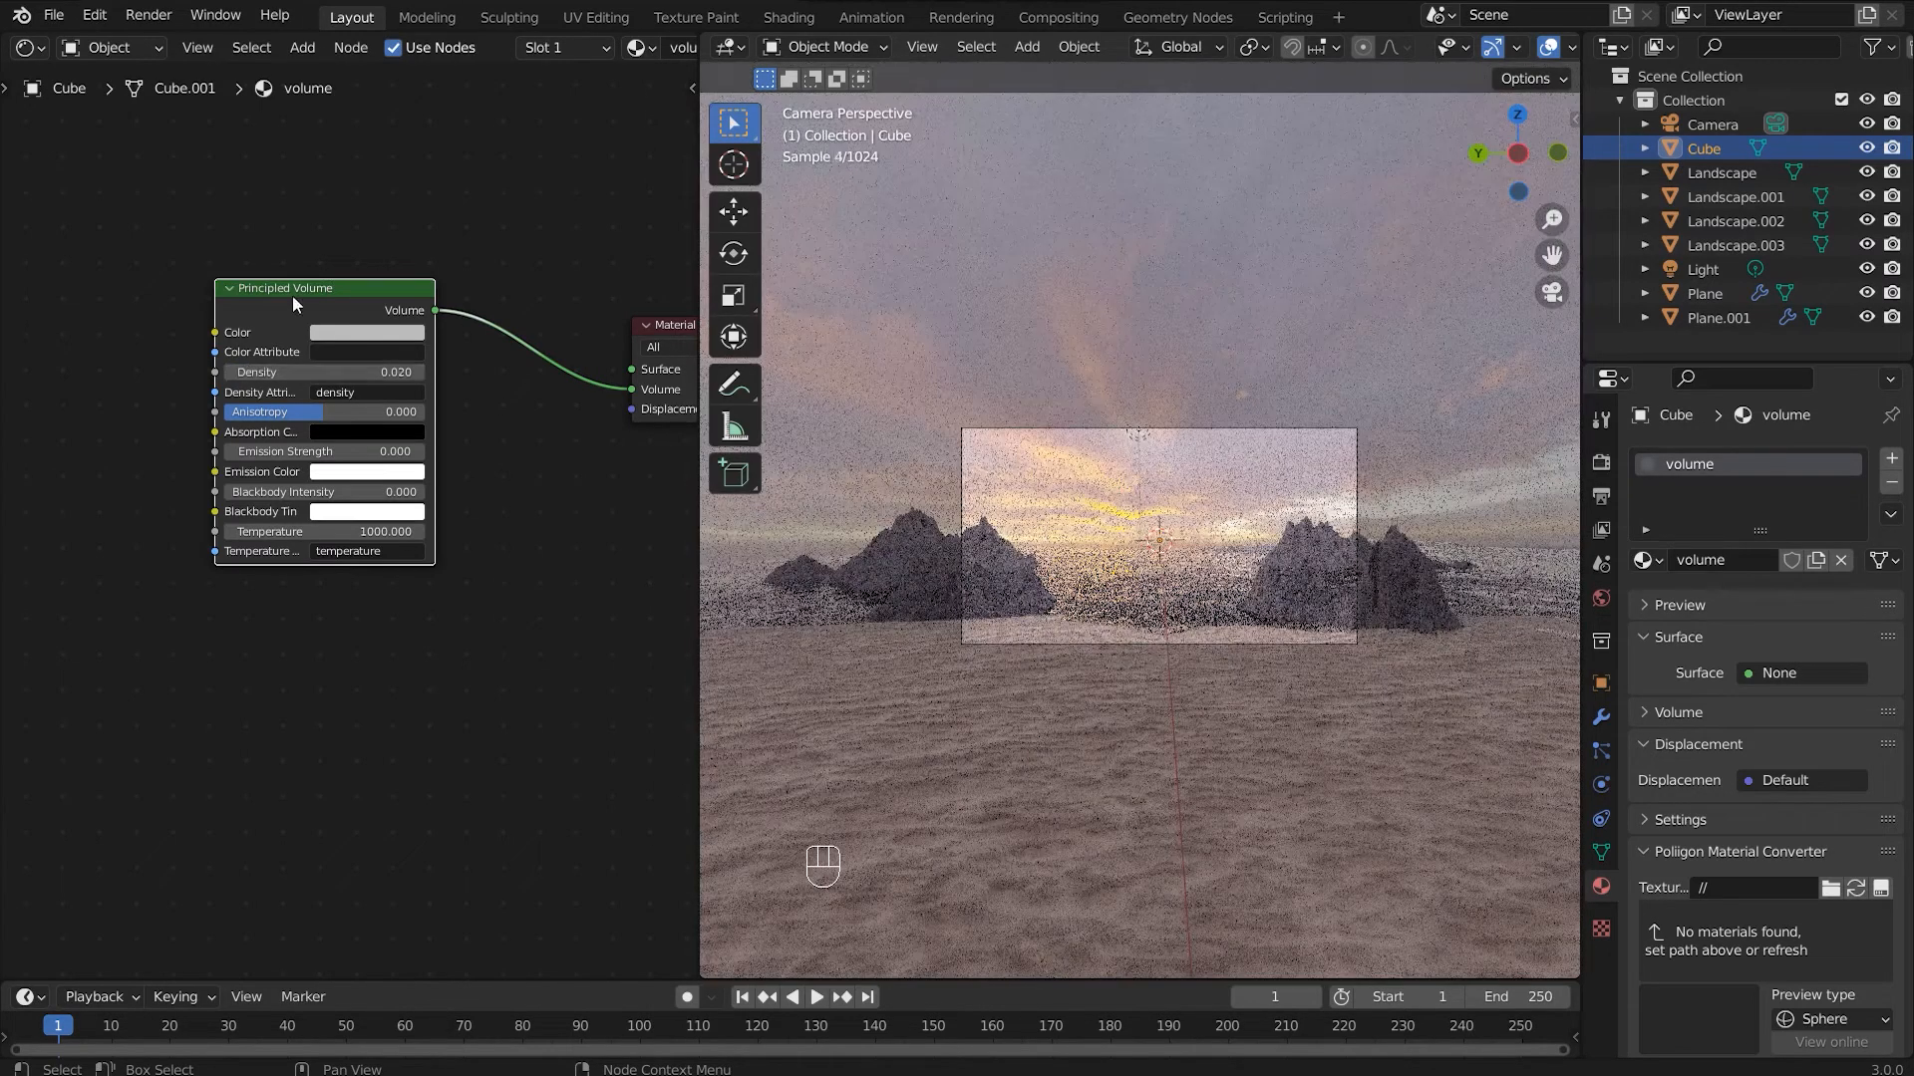
# Step: Shift the Principled Volume node closer to the output and add a Noise Texture node ahead of it
pyautogui.moveTo(295, 291); pyautogui.dragTo(394, 279)
pyautogui.moveTo(135, 337); pyautogui.dragTo(342, 349, button='middle')
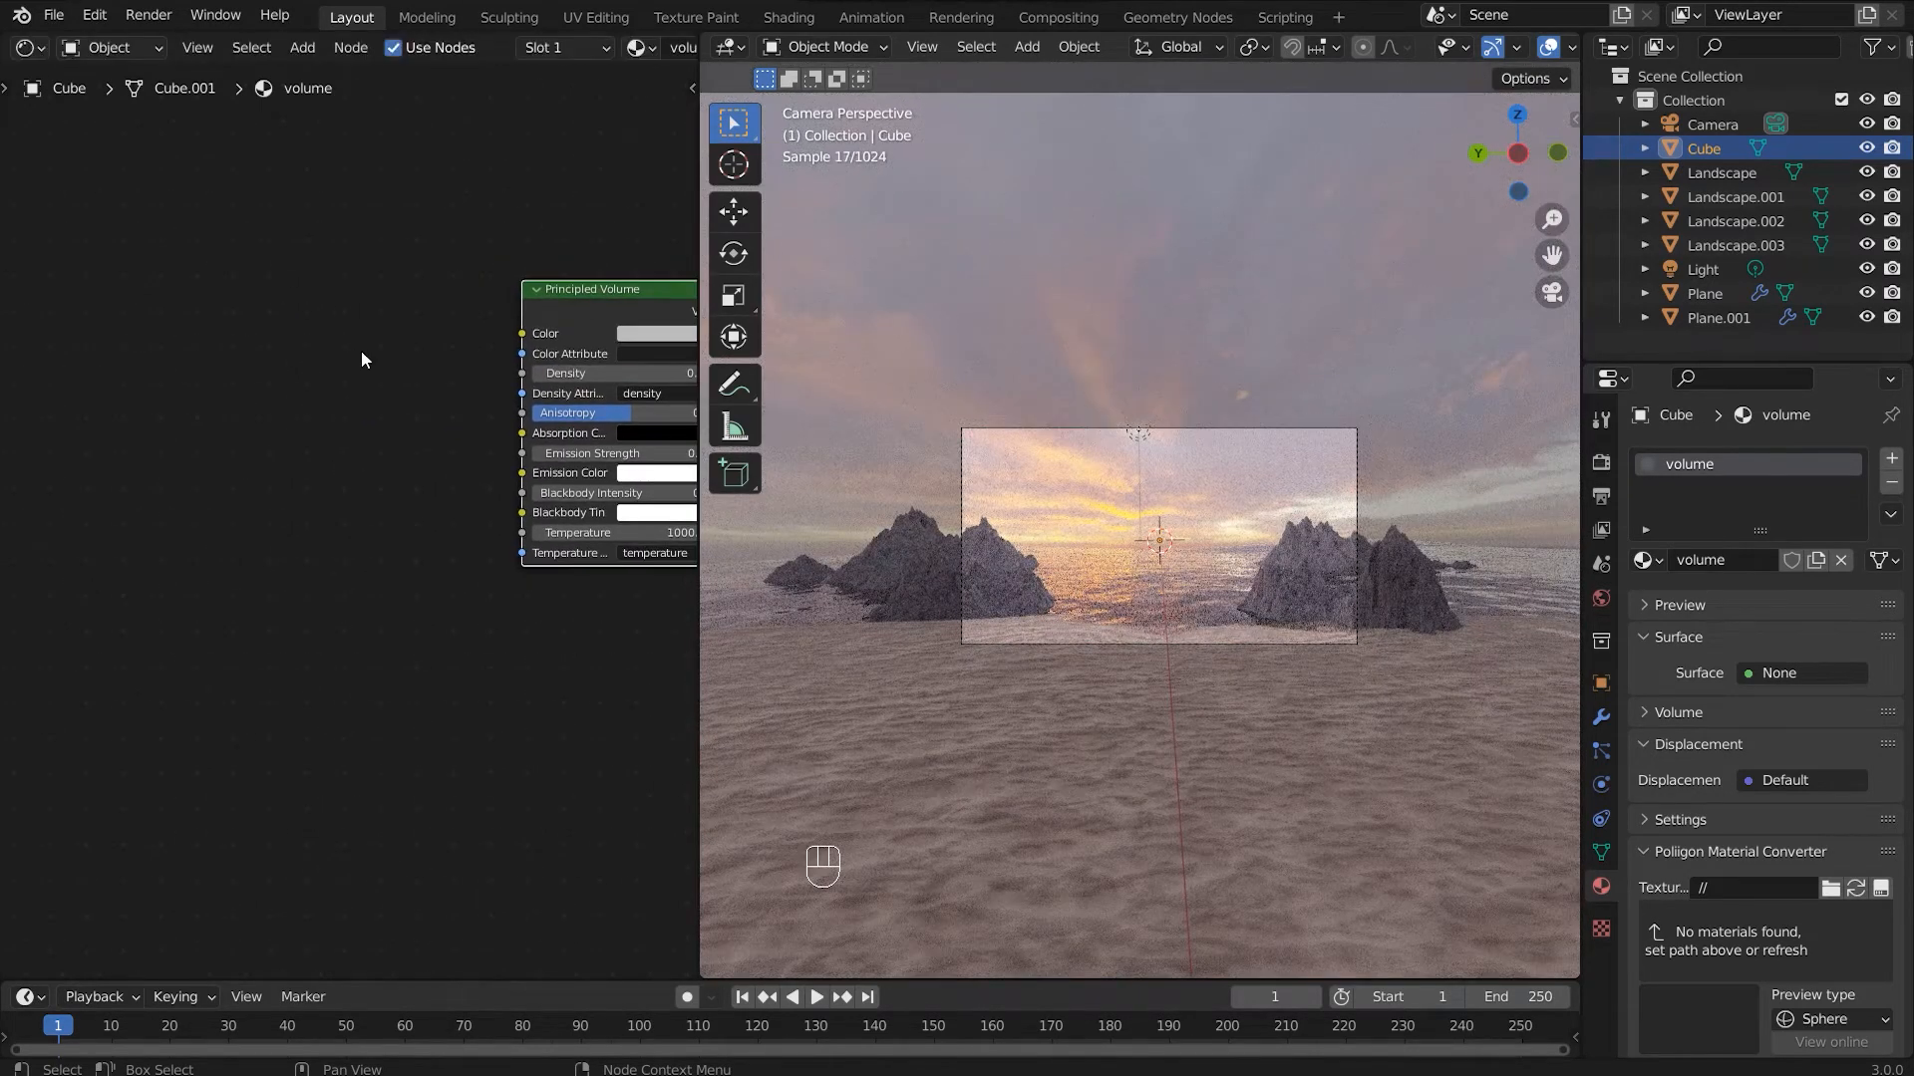
pyautogui.hotkey('shift', 'a')
pyautogui.click(343, 356)
pyautogui.write('noise')
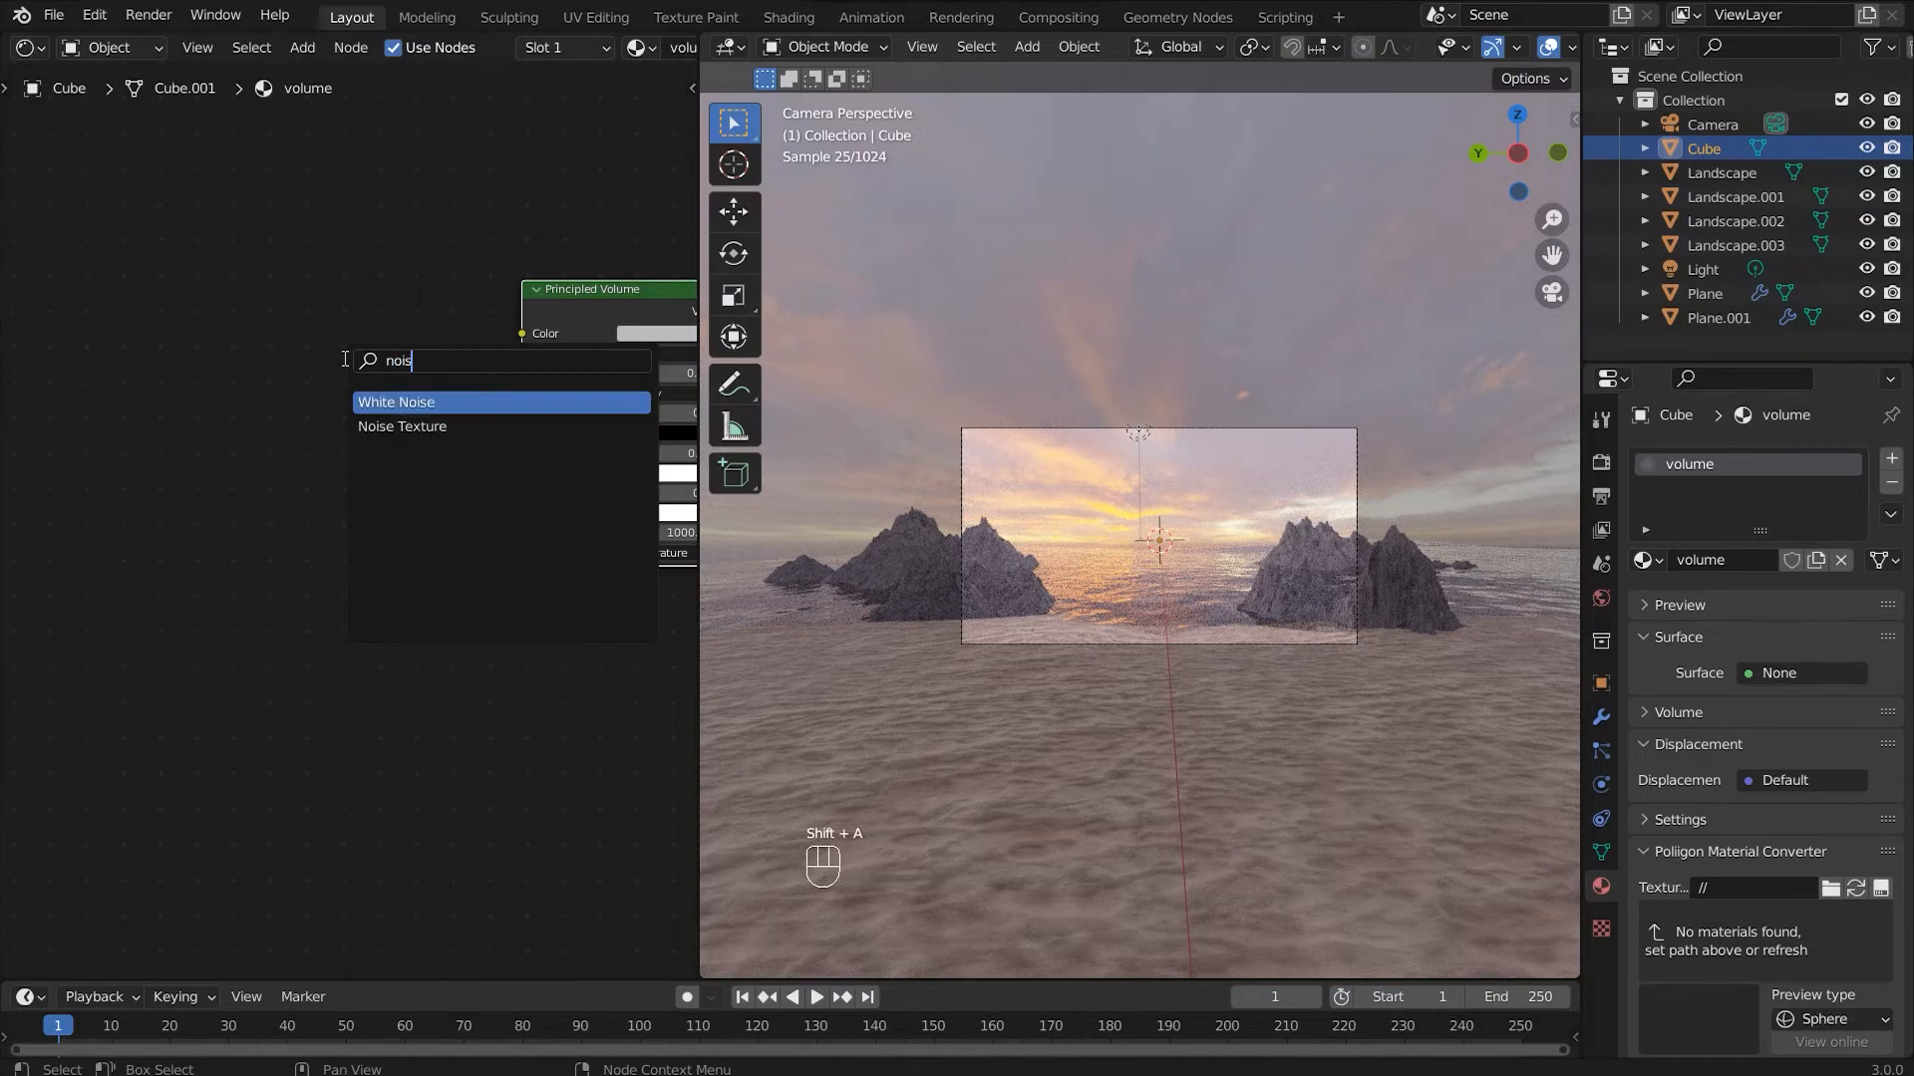
pyautogui.press('Down')
pyautogui.press('Return')
pyautogui.click(51, 282)
# Step: Add a ColorRamp between the noise and the volume, linking noise Fac to its Fac and its Color to the volume's Color
pyautogui.hotkey('shift', 'a')
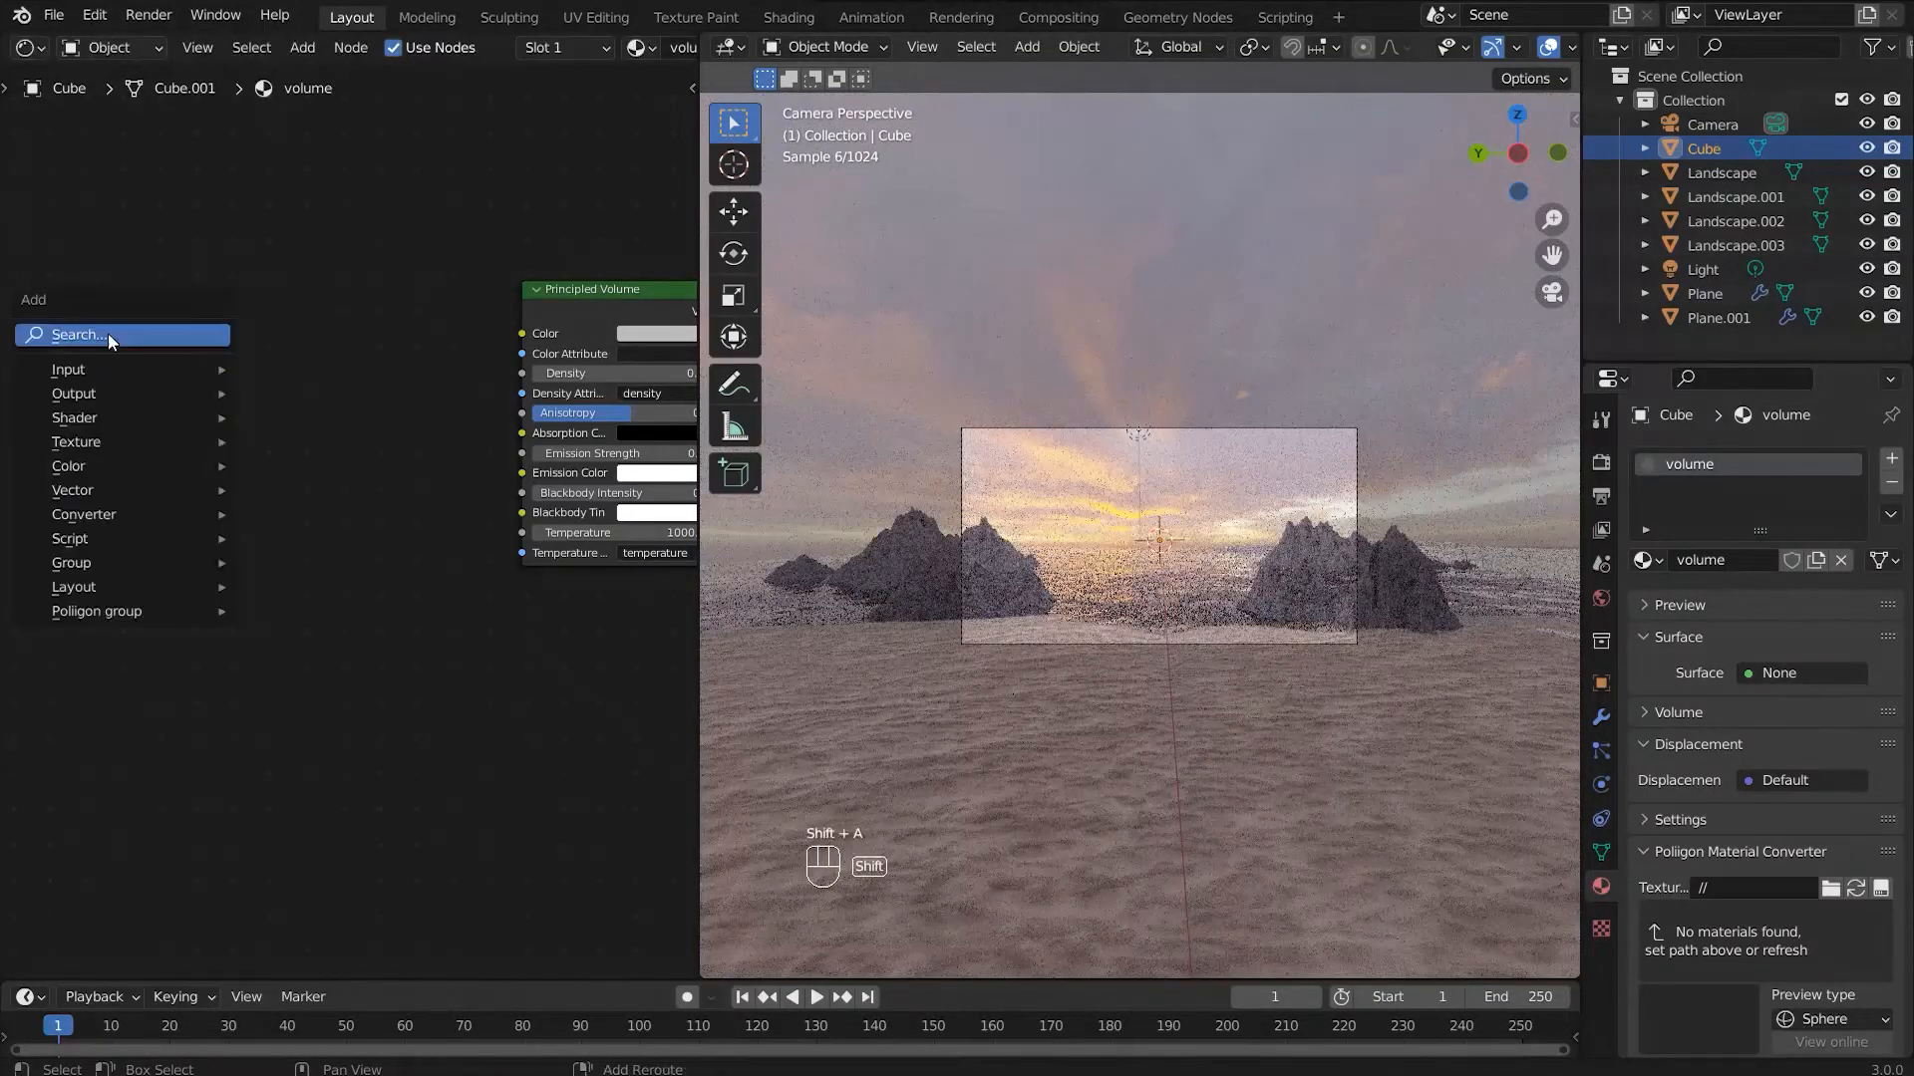
pyautogui.click(107, 333)
pyautogui.write('colo')
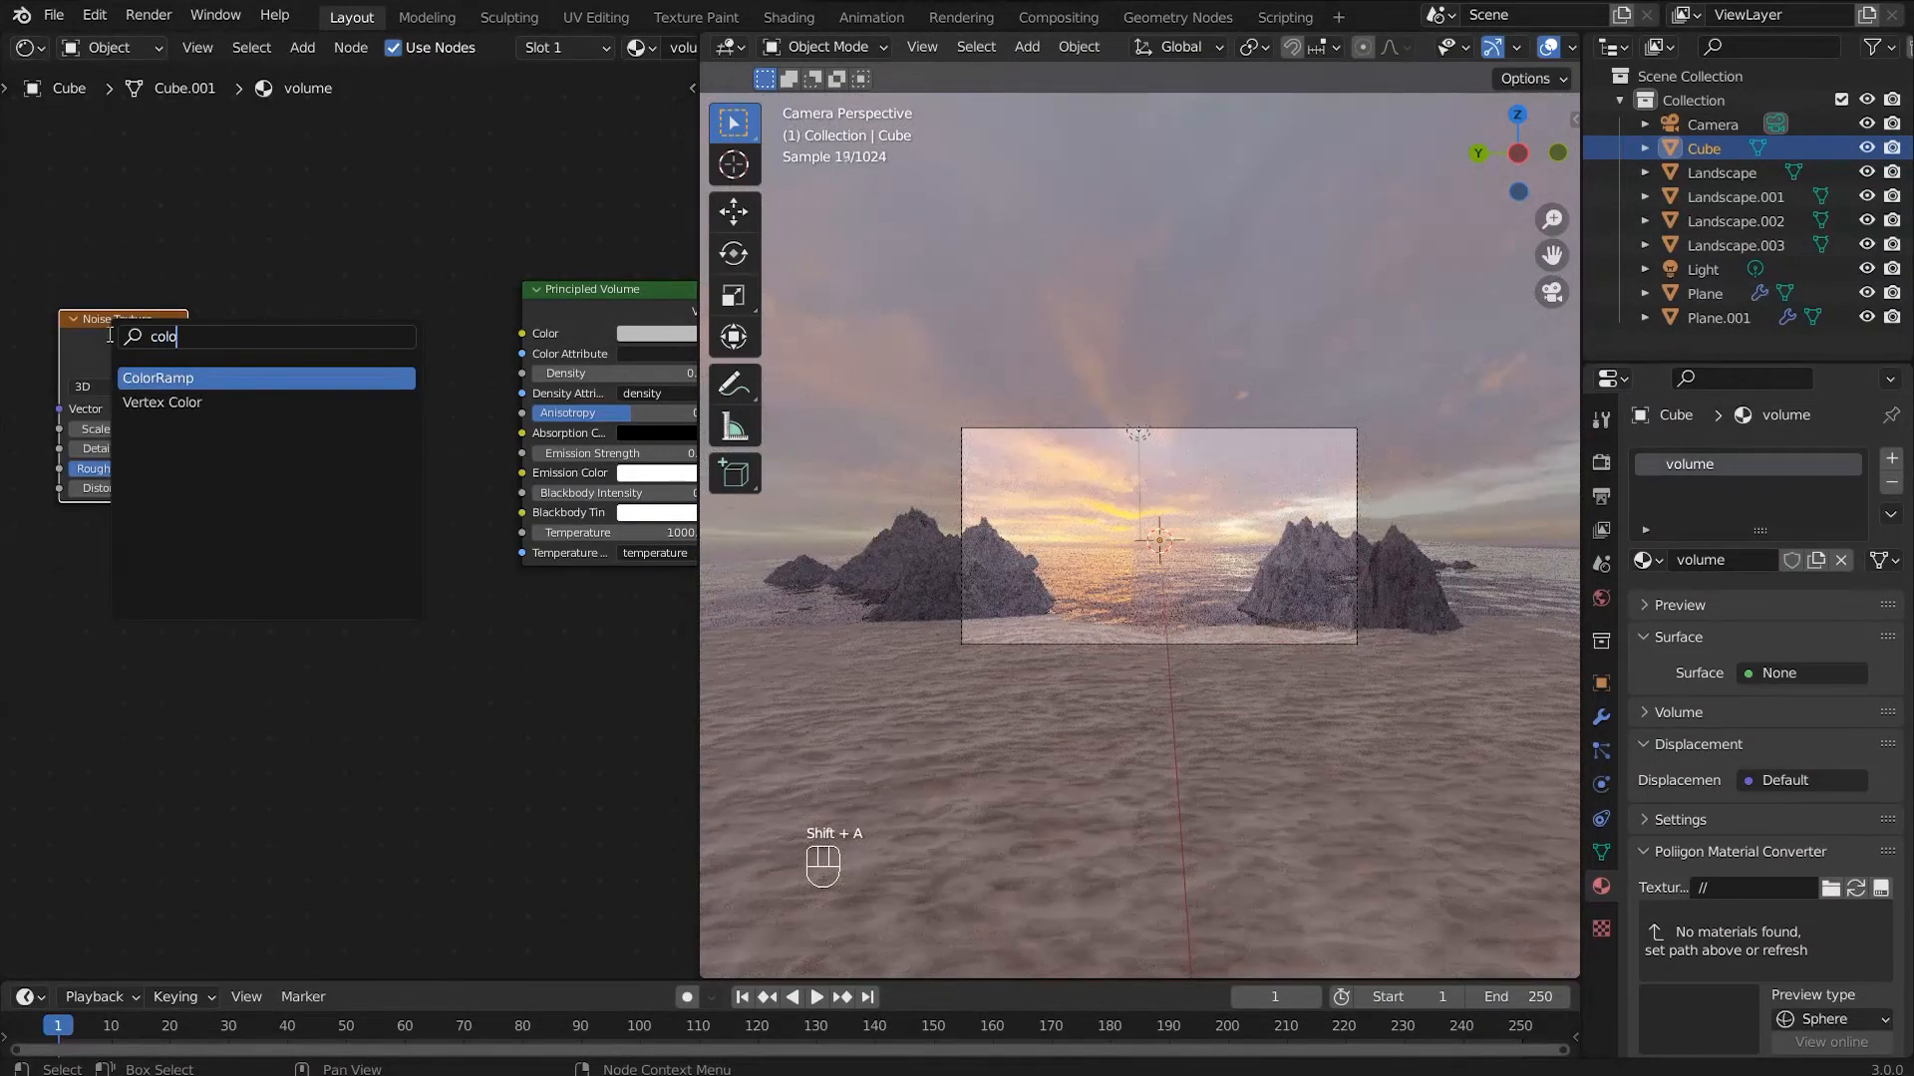
pyautogui.press('Return')
pyautogui.click(476, 329)
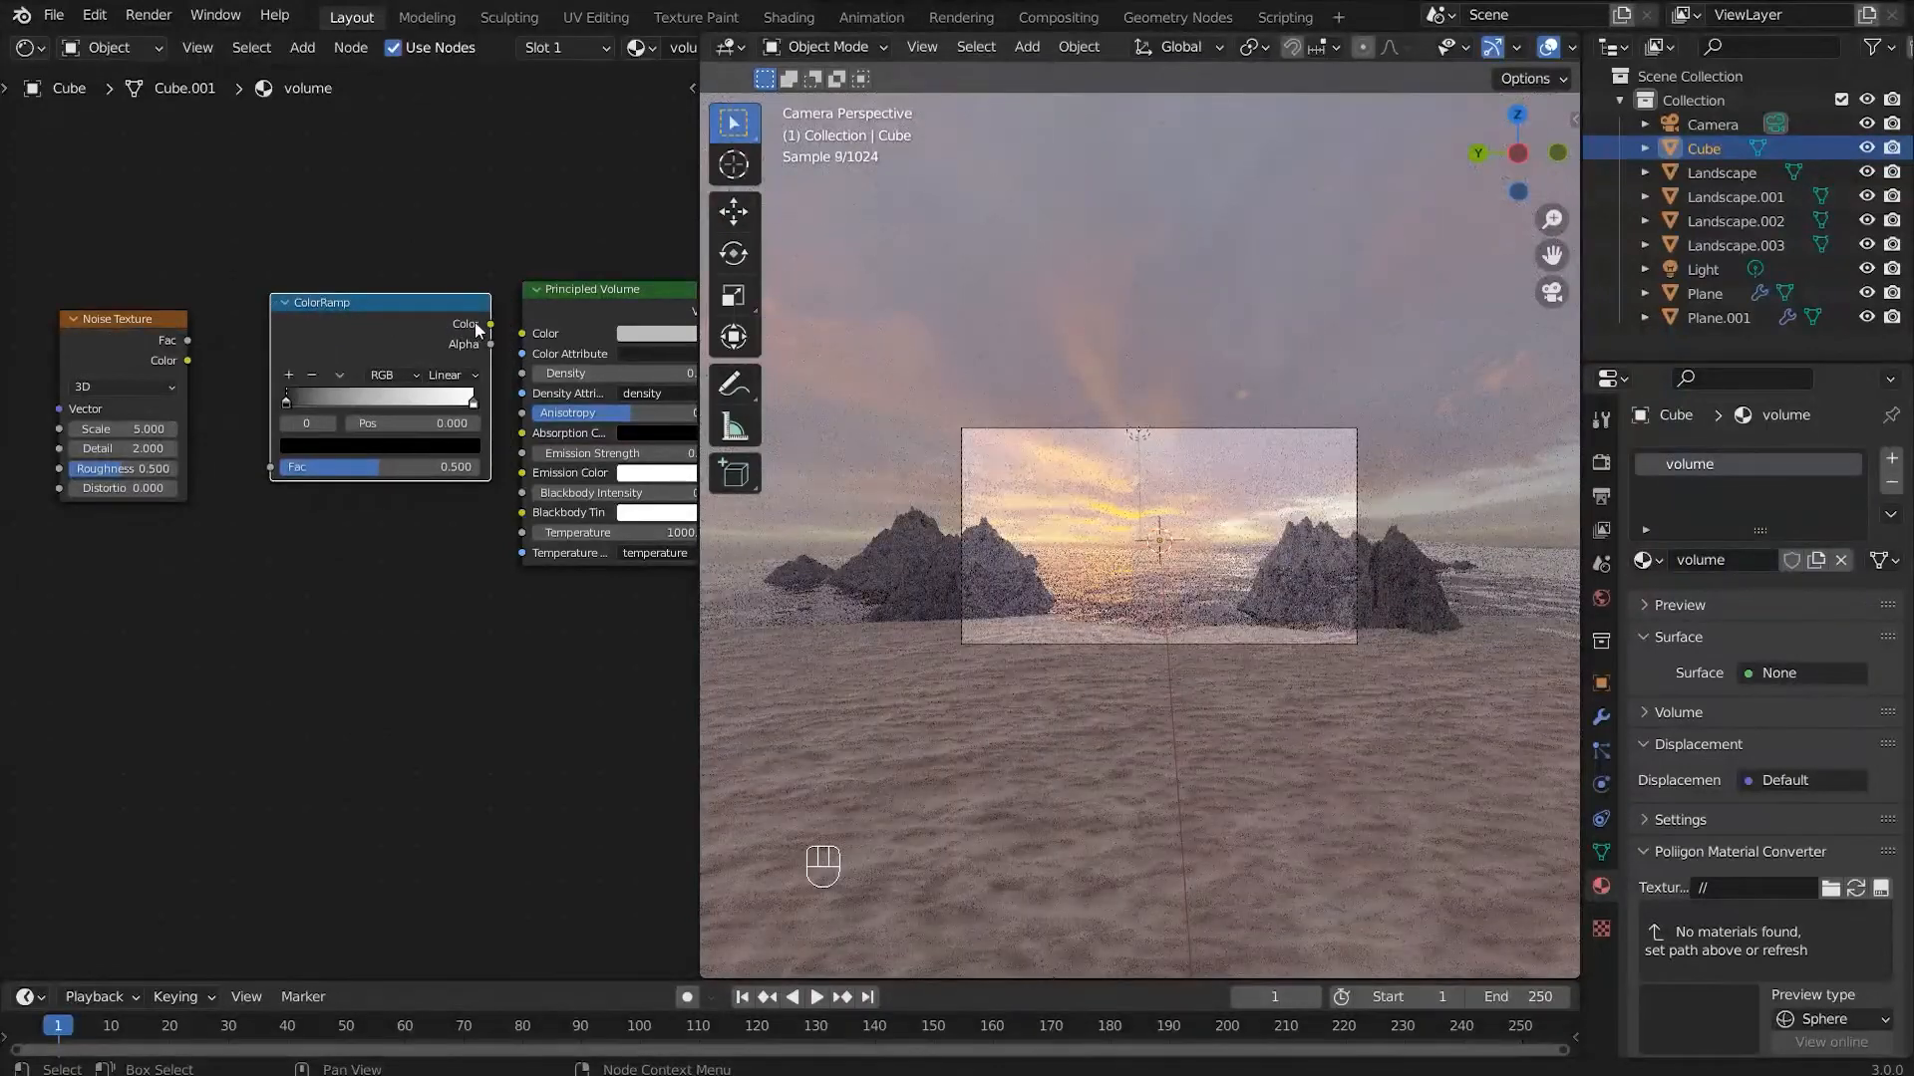
pyautogui.moveTo(479, 327); pyautogui.dragTo(525, 339)
pyautogui.moveTo(271, 467); pyautogui.dragTo(189, 339)
# Step: Move the ColorRamp's black stop to position 0.290 and its white stop to 0.696
pyautogui.moveTo(446, 420); pyautogui.dragTo(296, 419, button='middle')
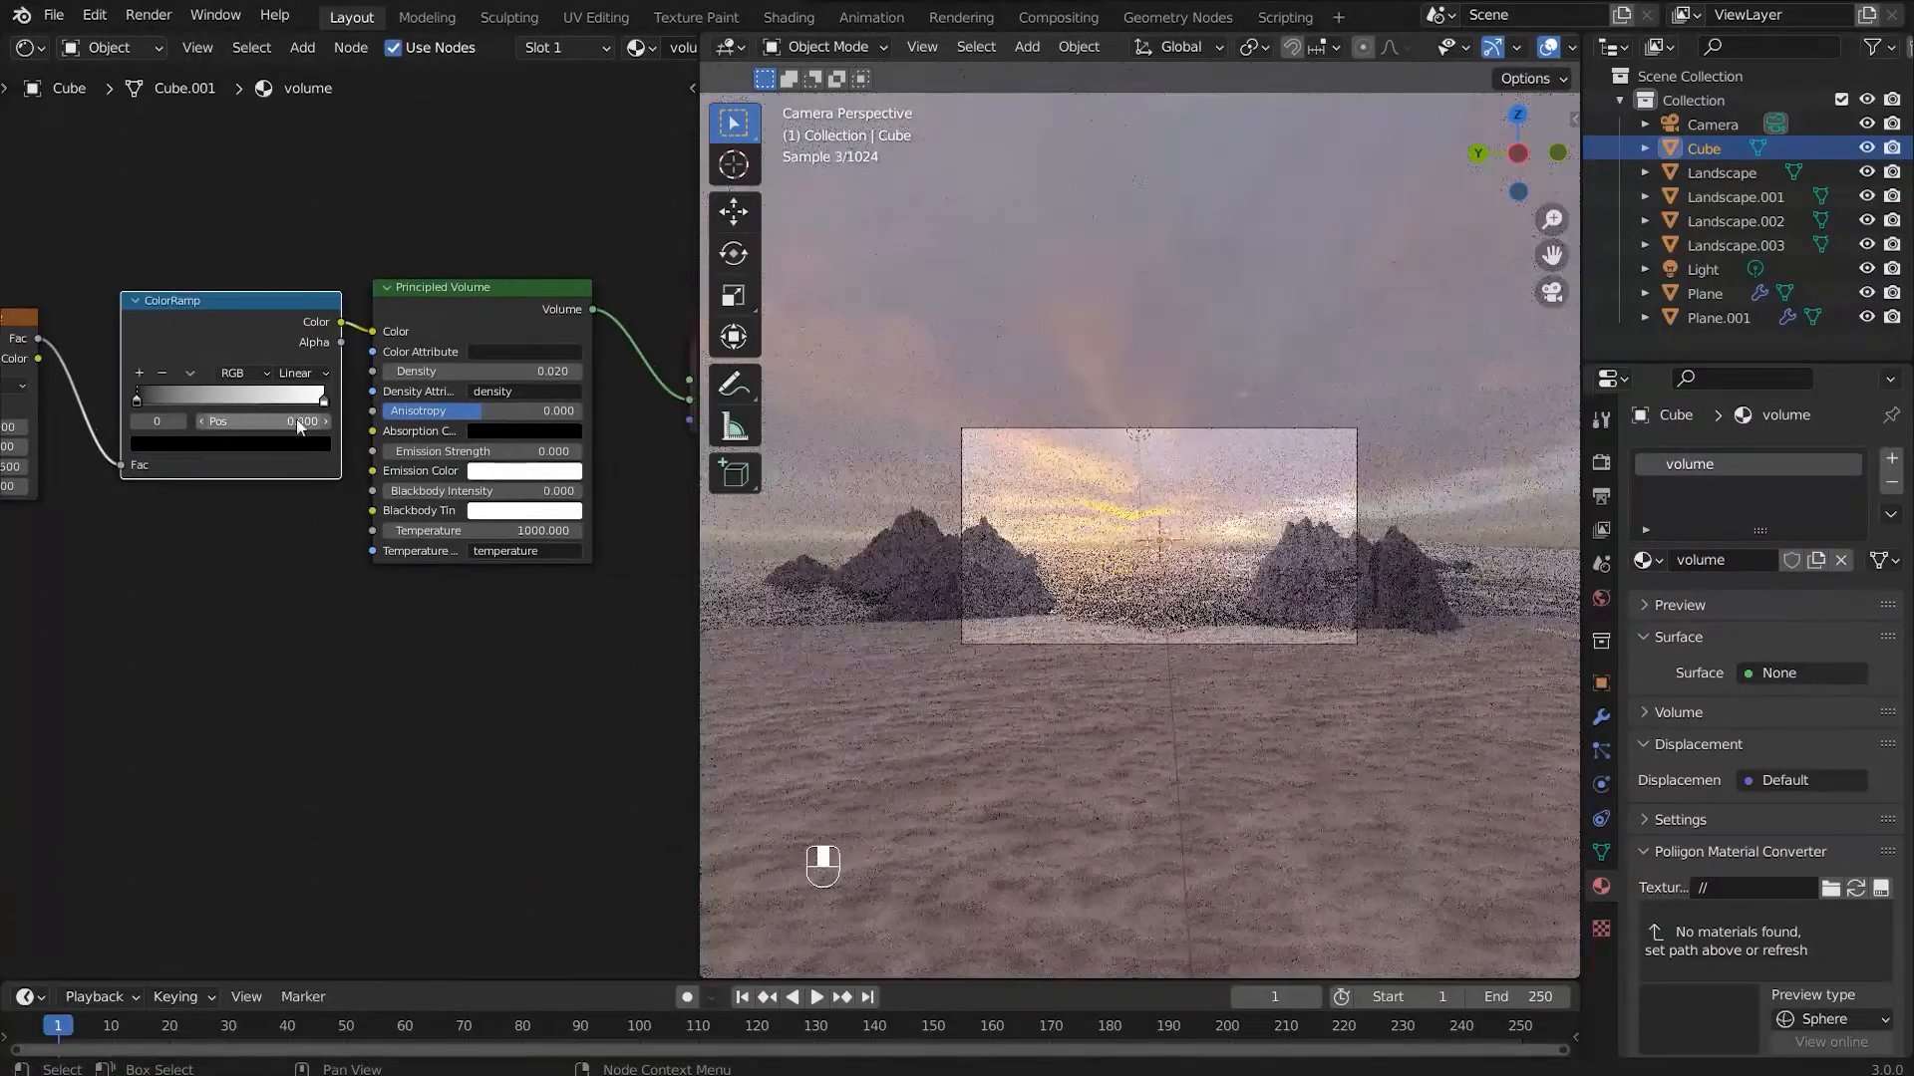
pyautogui.click(324, 399)
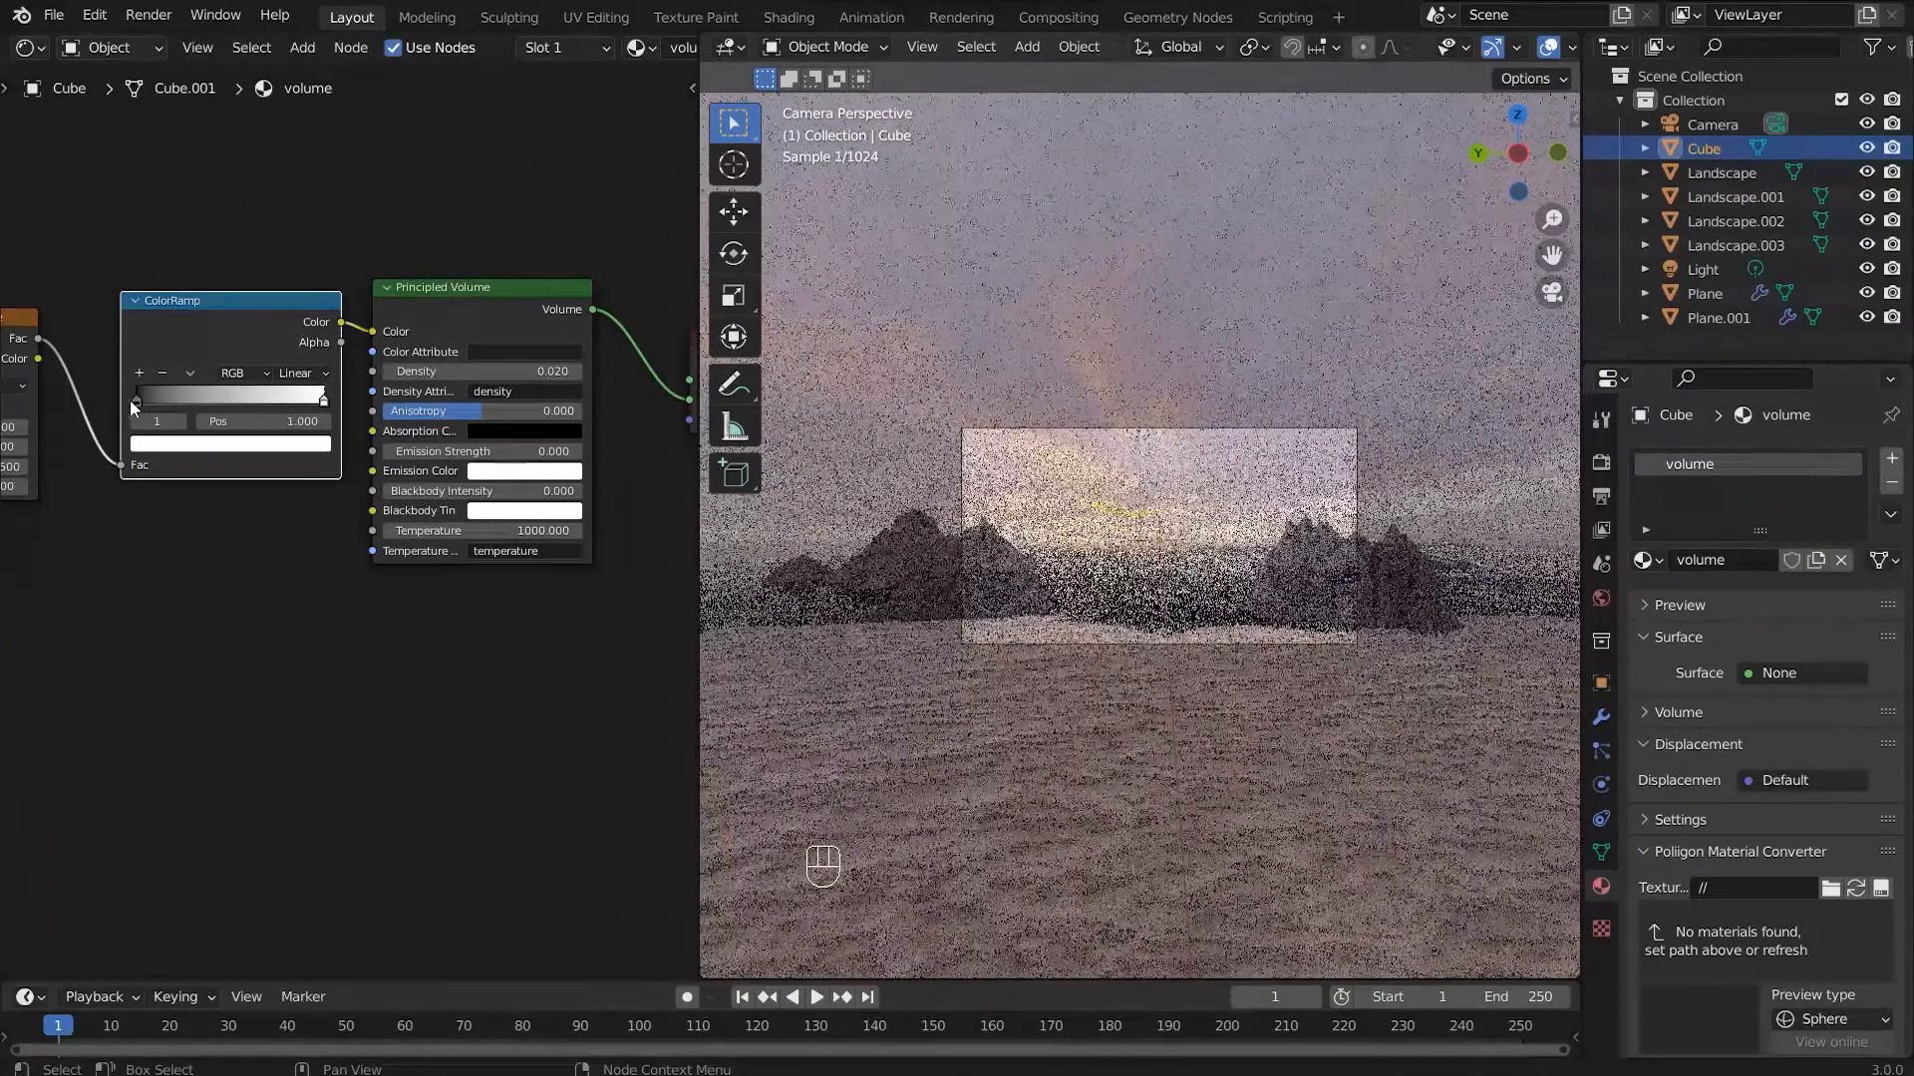
pyautogui.moveTo(137, 400); pyautogui.dragTo(190, 400)
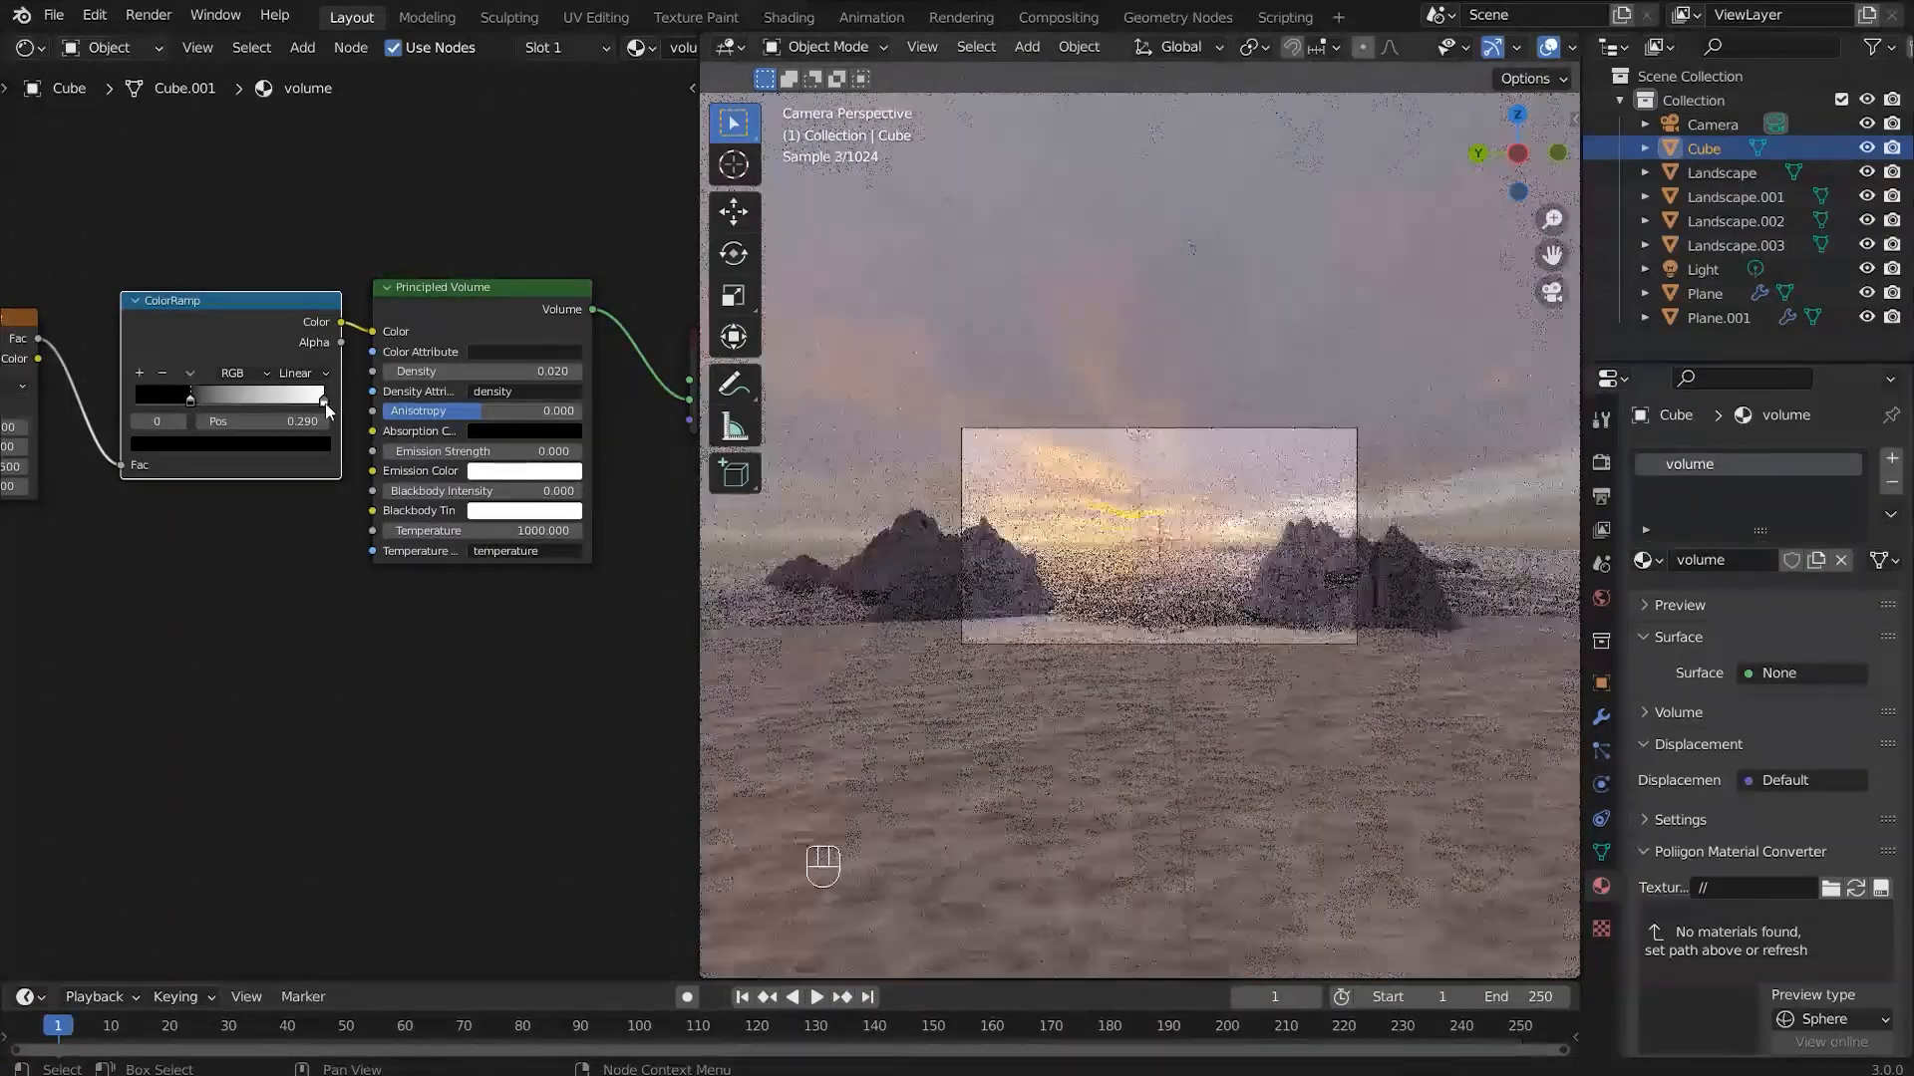
pyautogui.moveTo(325, 403); pyautogui.dragTo(242, 403)
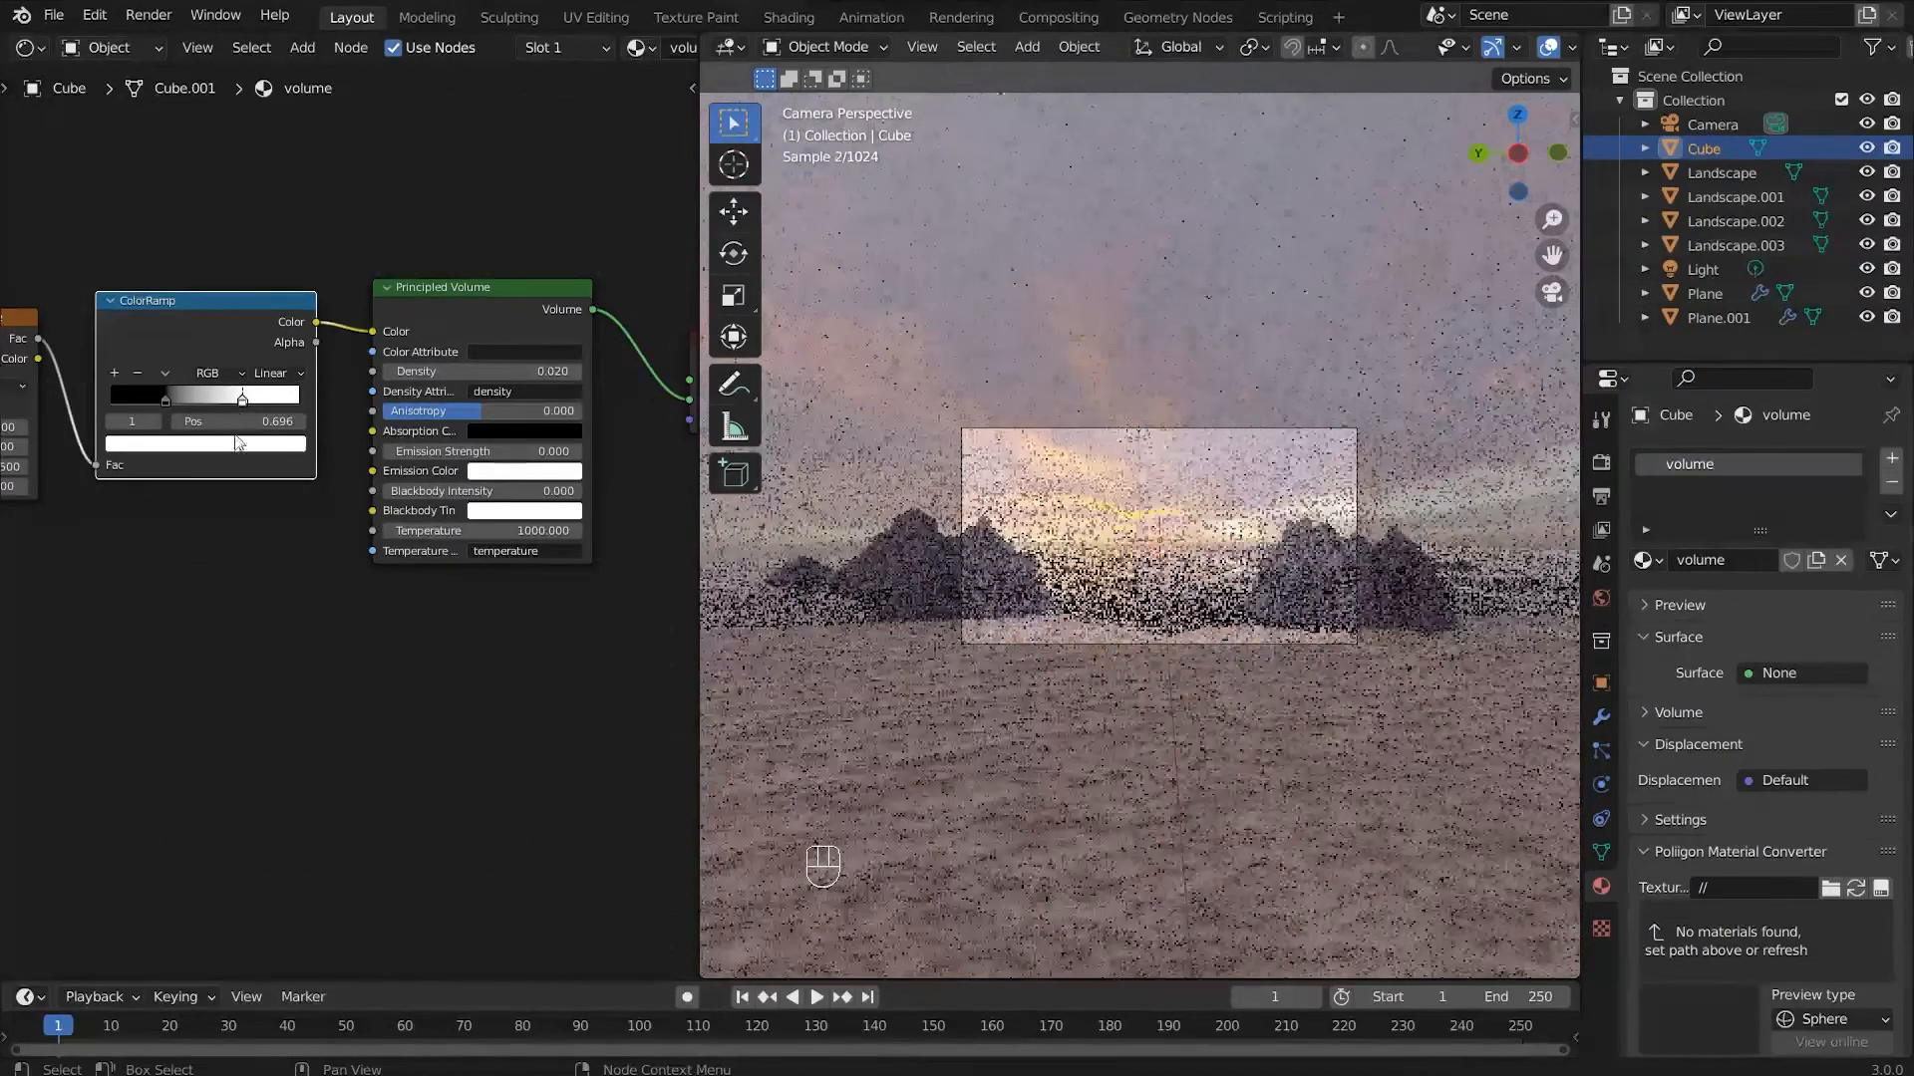
# Step: Tint the ColorRamp's white stop peach with hue 0.053 and saturation 0.399, and soften it to a near-white pink
pyautogui.click(237, 445)
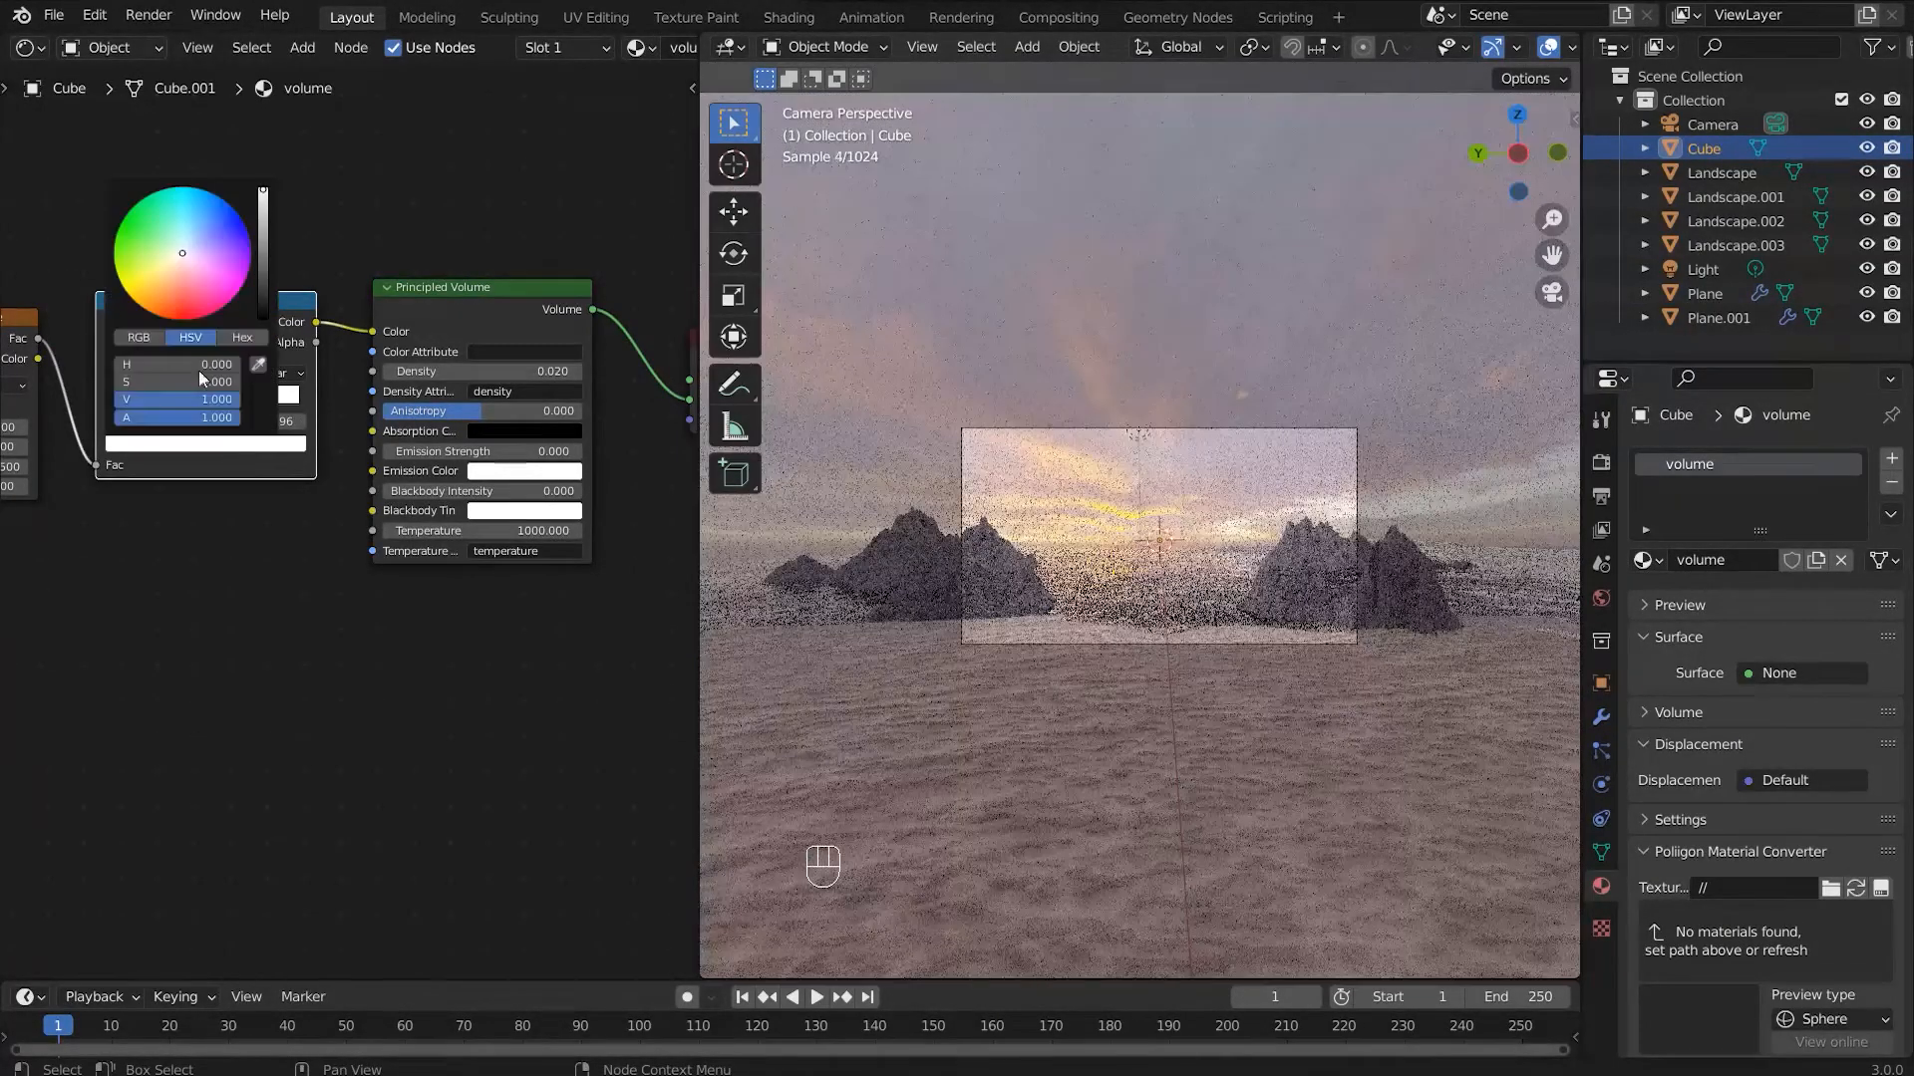
pyautogui.moveTo(181, 257); pyautogui.dragTo(177, 265)
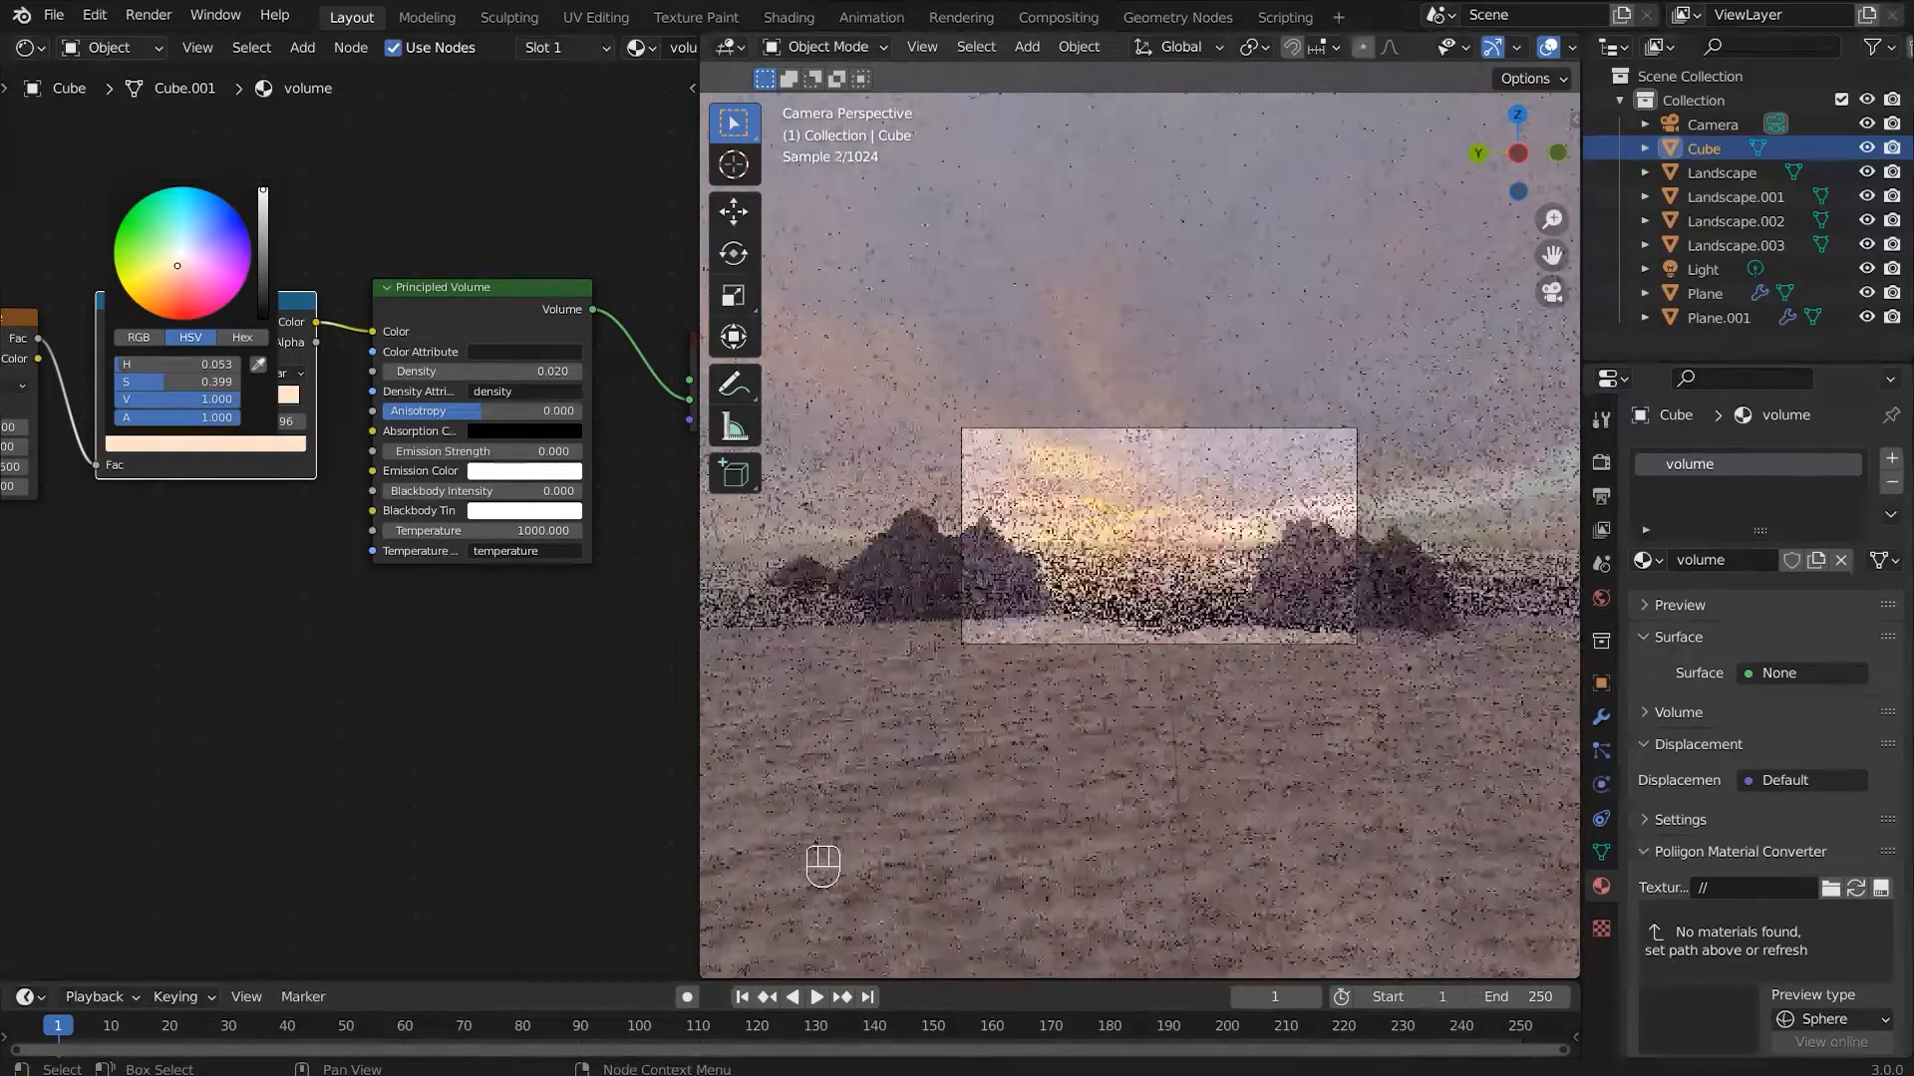
pyautogui.scroll(3, 431, 419)
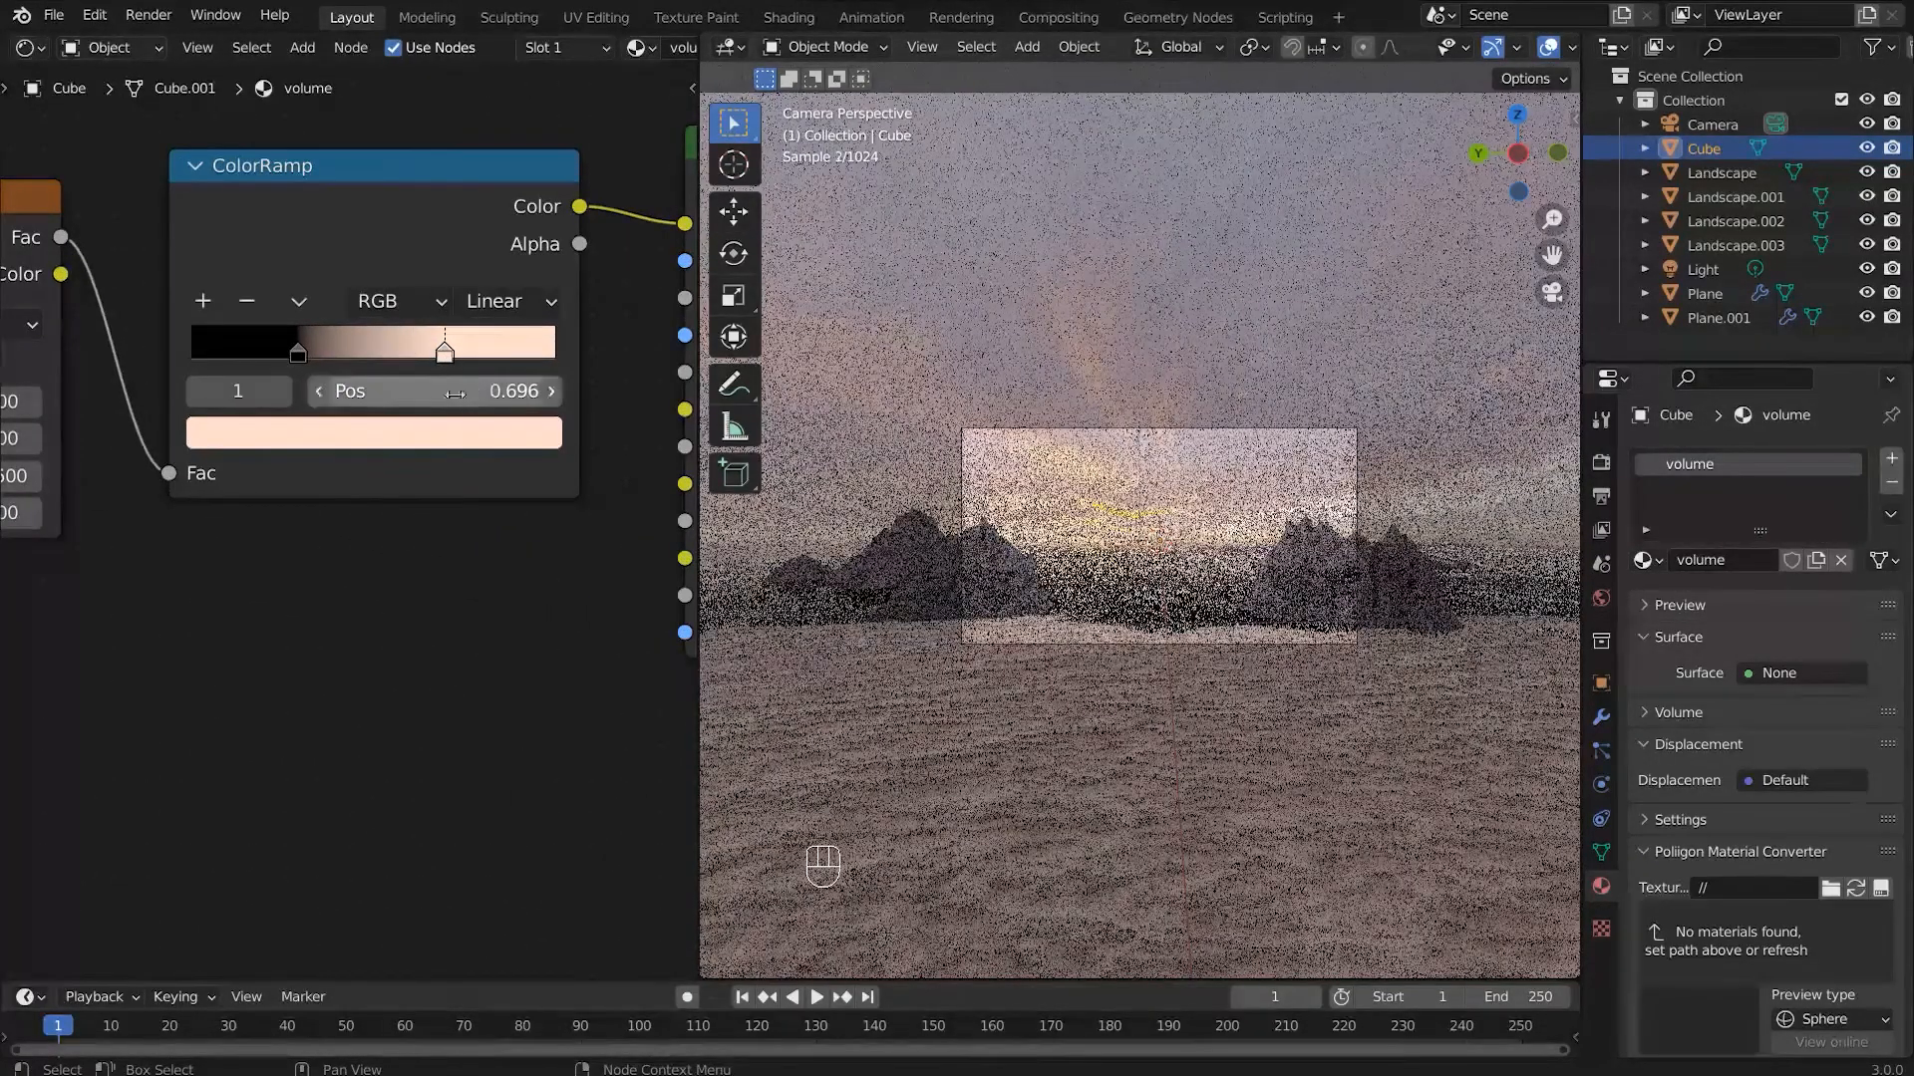
pyautogui.click(413, 433)
pyautogui.click(401, 438)
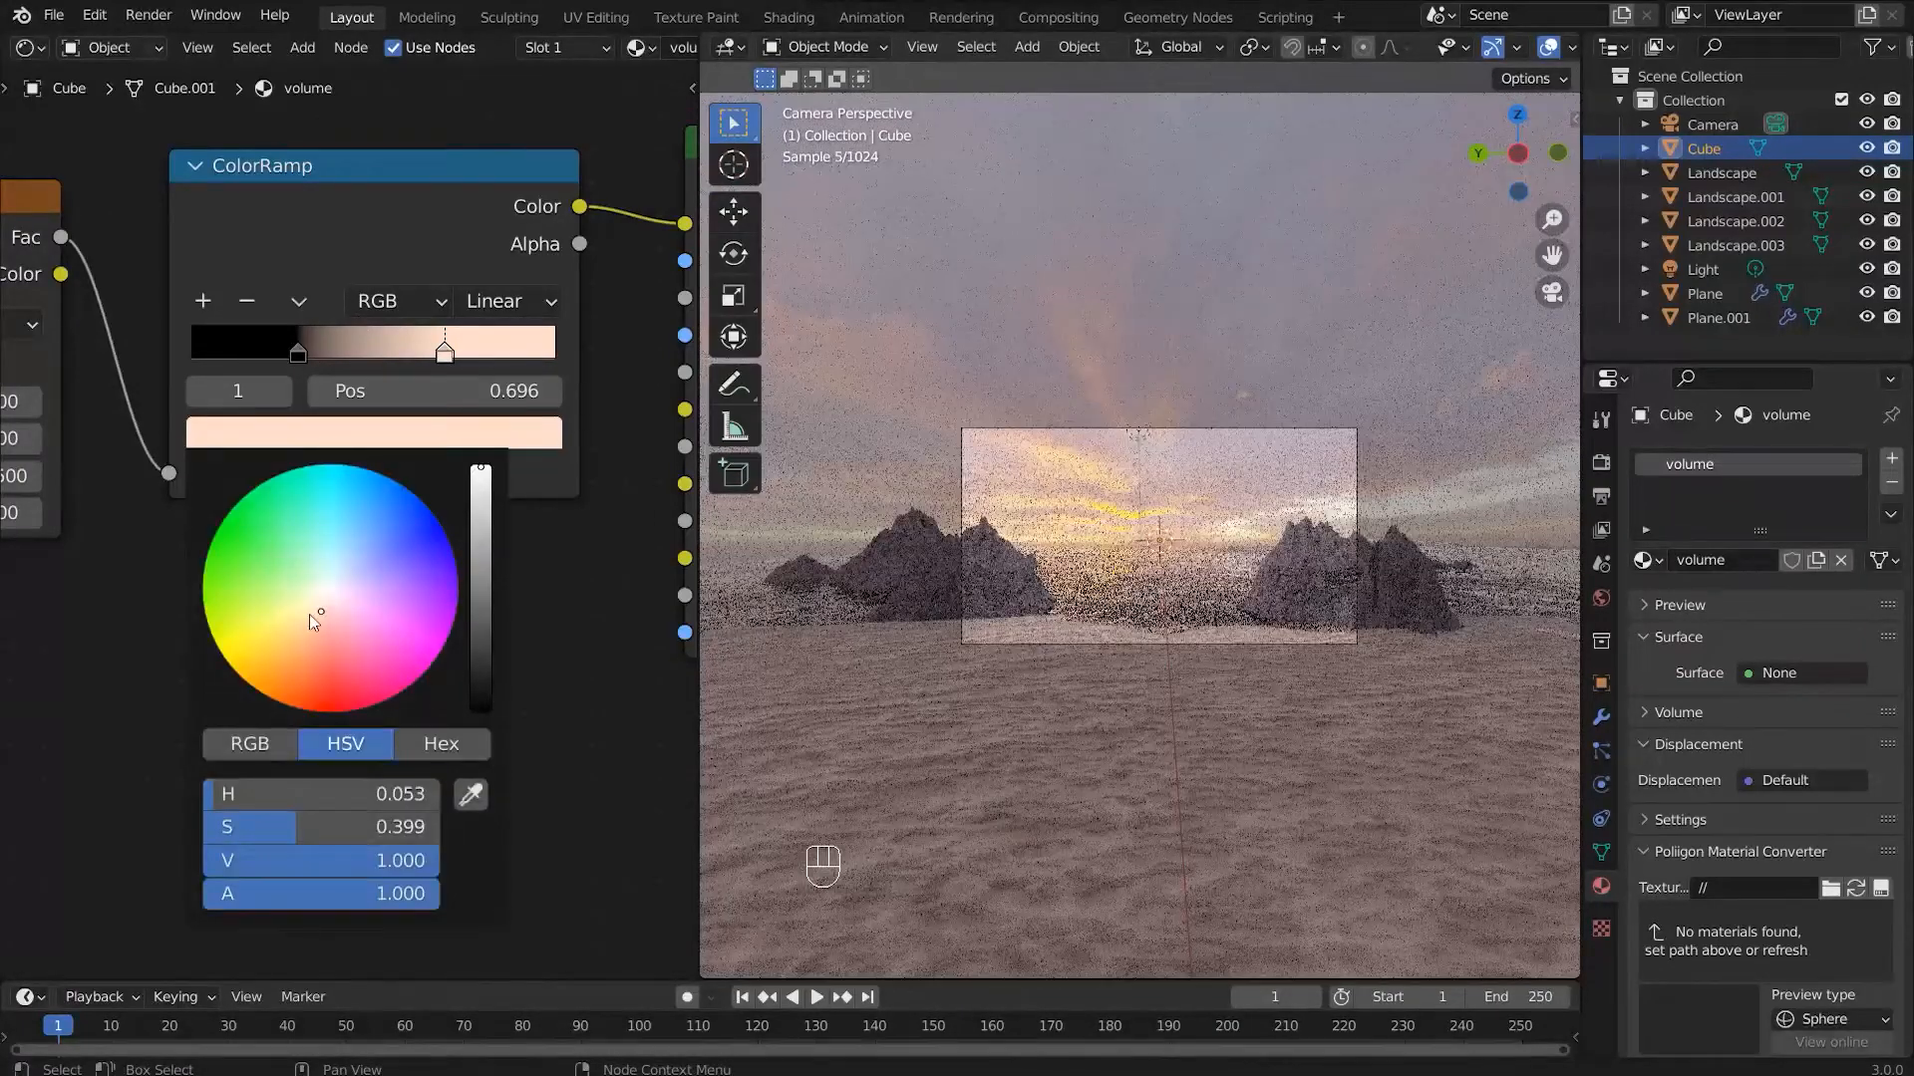
pyautogui.moveTo(319, 615); pyautogui.dragTo(330, 597)
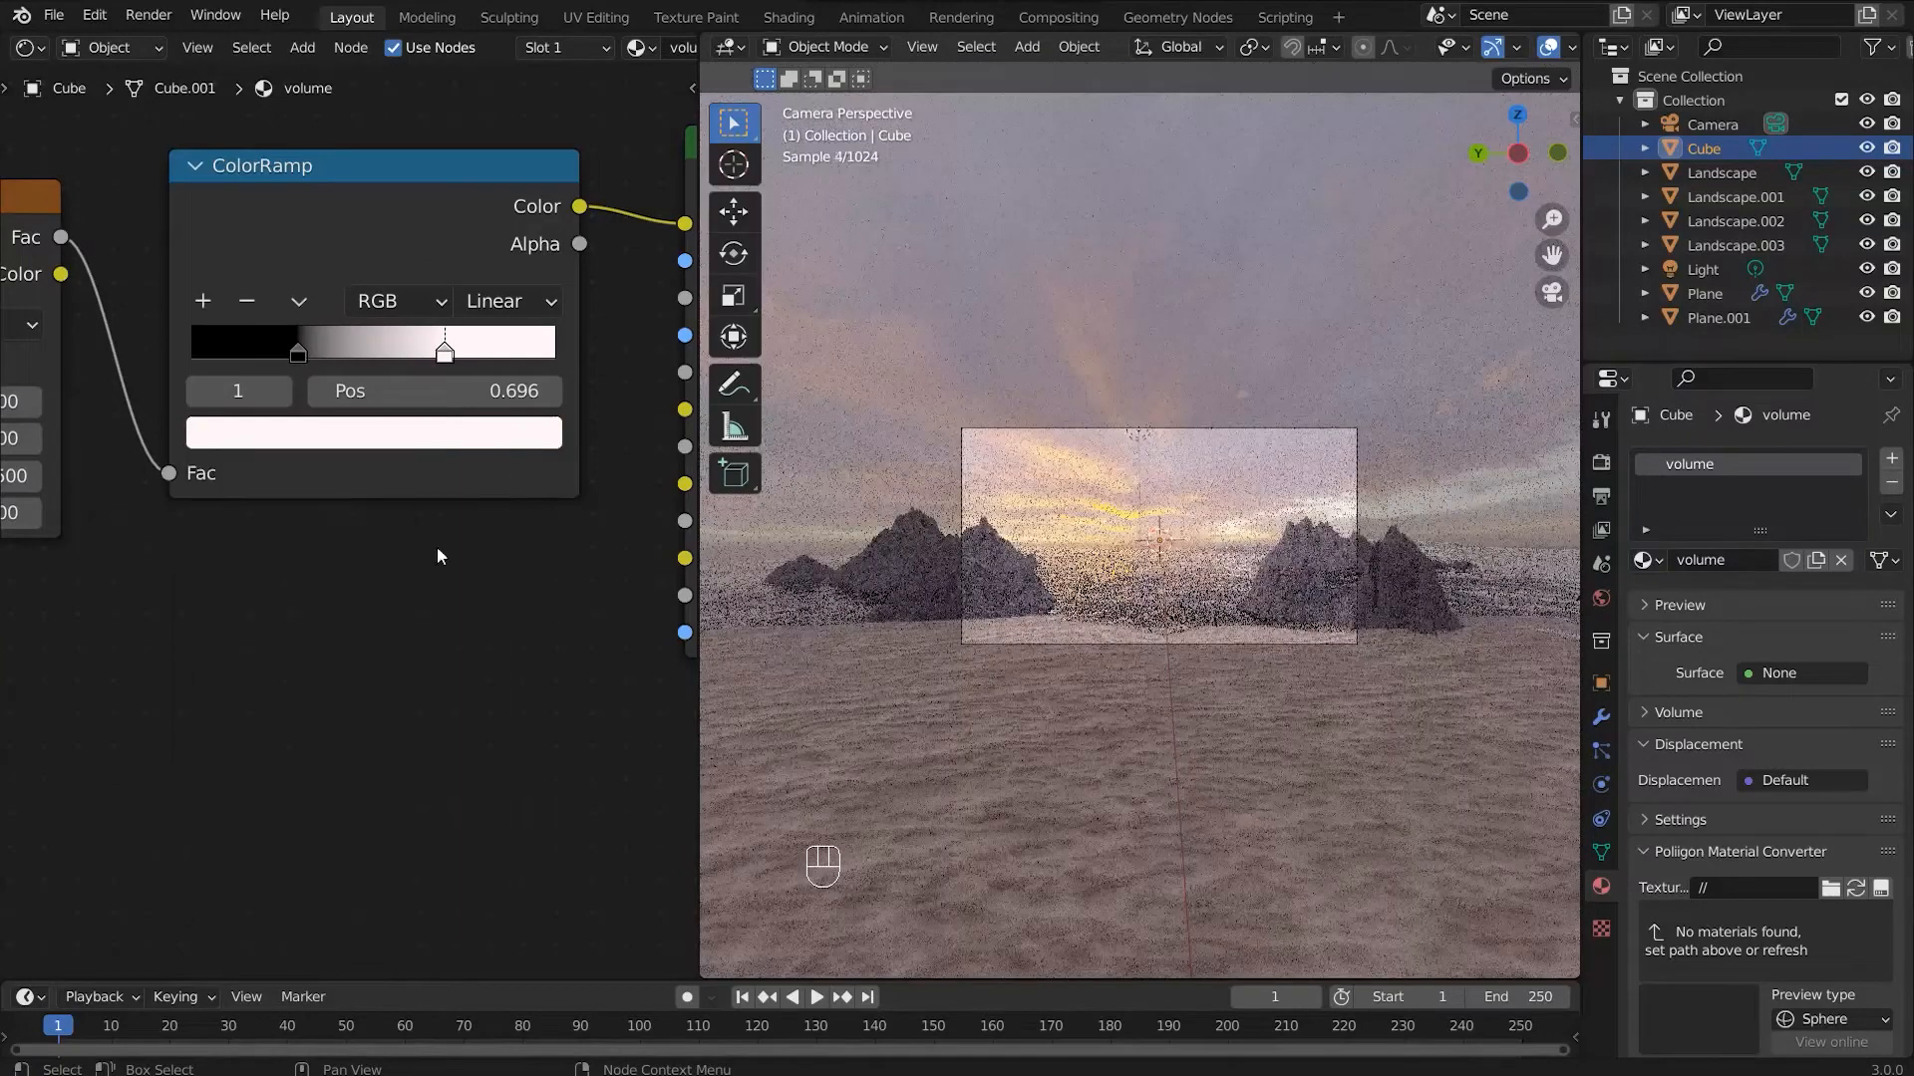
# Step: Set the Noise Texture's scale to 30
pyautogui.scroll(-2, 349, 513)
pyautogui.moveTo(227, 411); pyautogui.dragTo(350, 405, button='middle')
pyautogui.scroll(2, 350, 405)
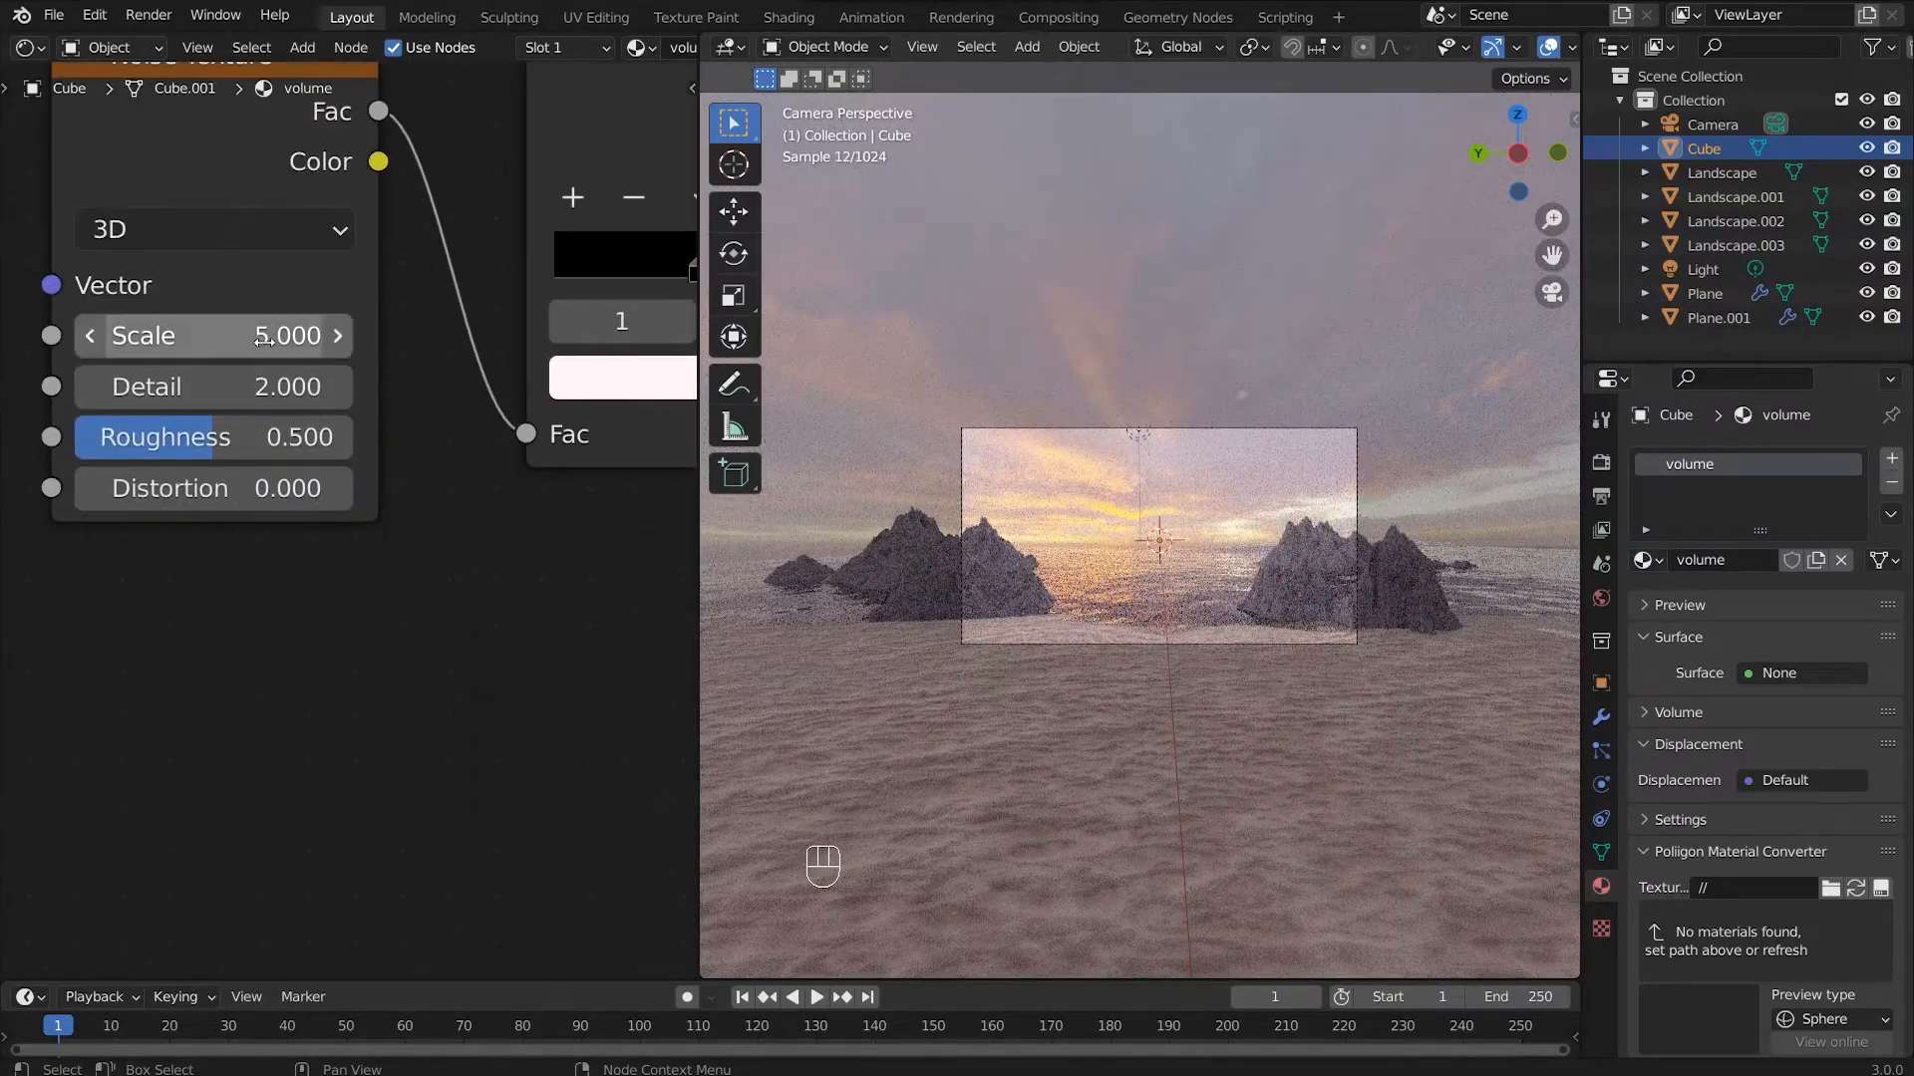
pyautogui.click(199, 336)
pyautogui.write('30')
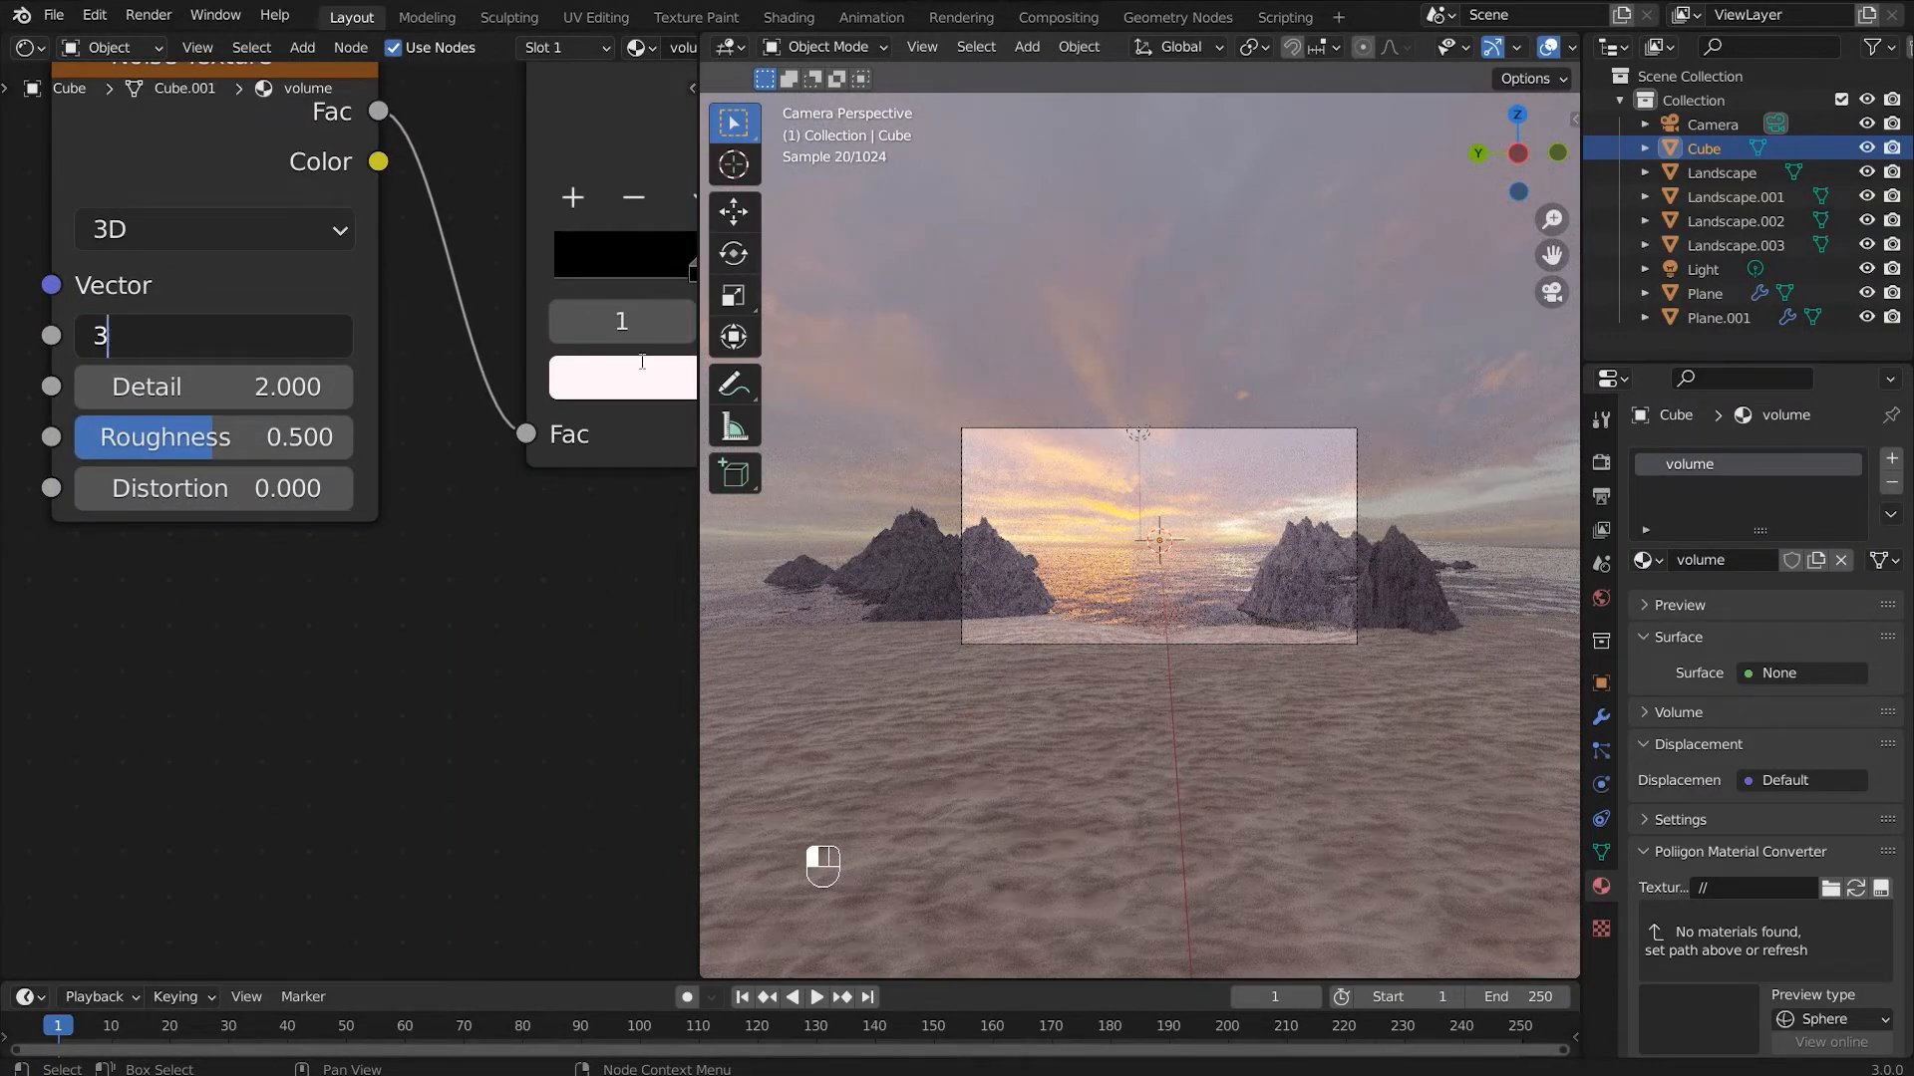
pyautogui.press('Return')
# Step: Attach a Mapping node with texture coordinates to the Noise Texture's Vector input
pyautogui.scroll(1, 1331, 519)
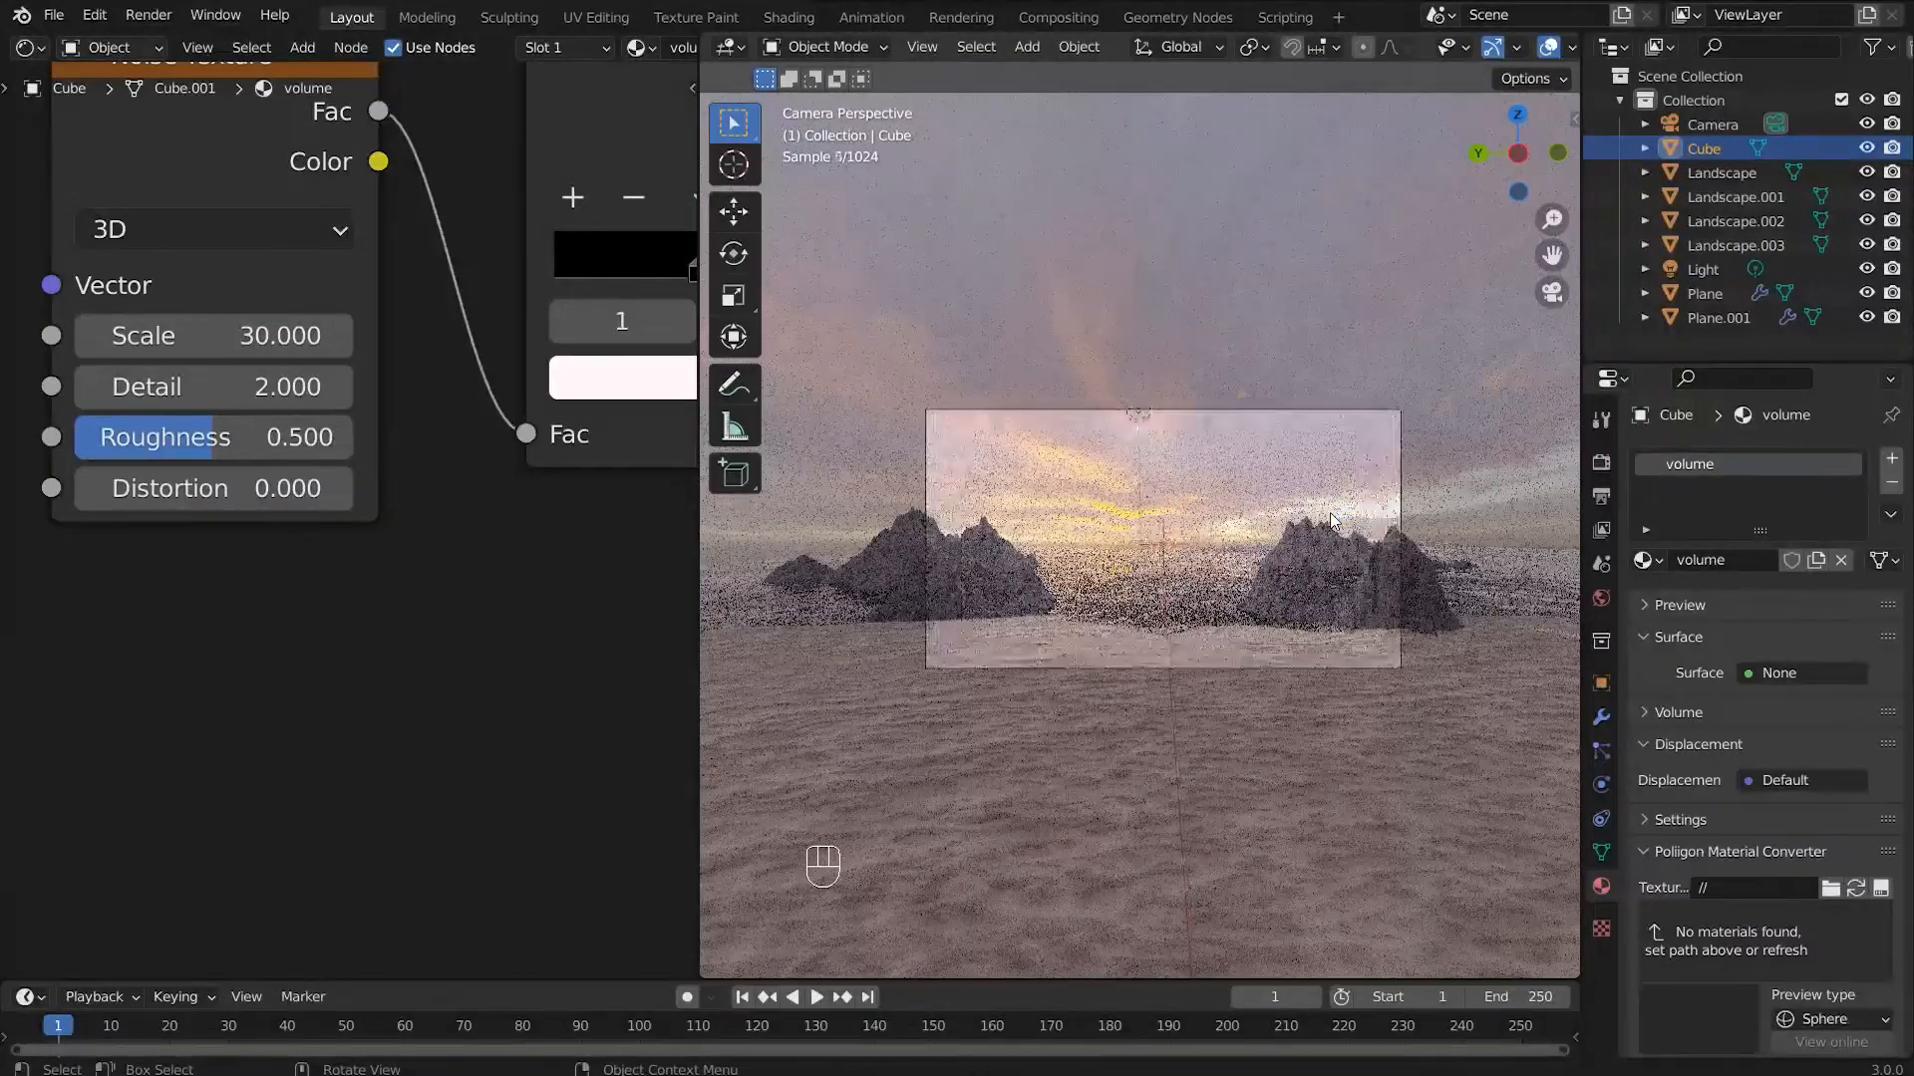
pyautogui.moveTo(289, 219); pyautogui.dragTo(409, 282, button='middle')
pyautogui.scroll(-1, 408, 282)
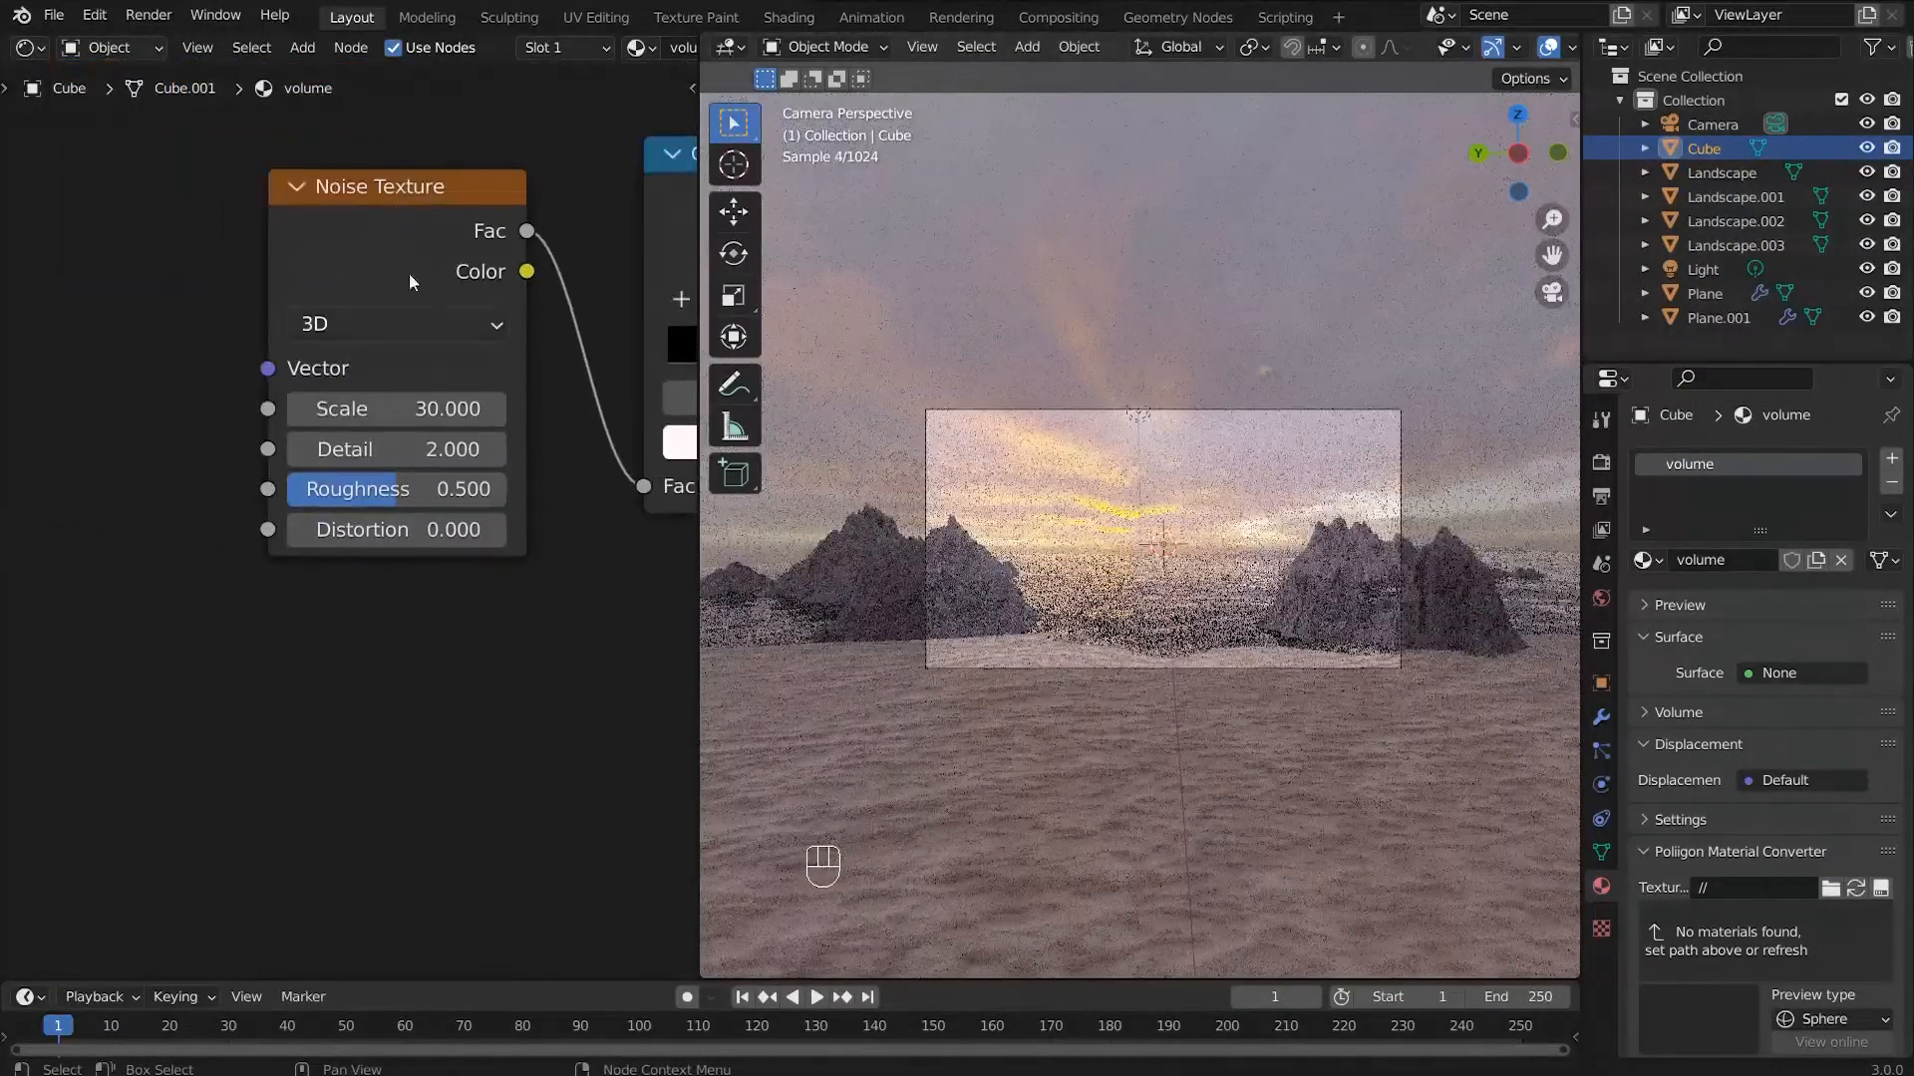
pyautogui.click(397, 196)
pyautogui.hotkey('ctrl', 't')
pyautogui.scroll(-1, 217, 303)
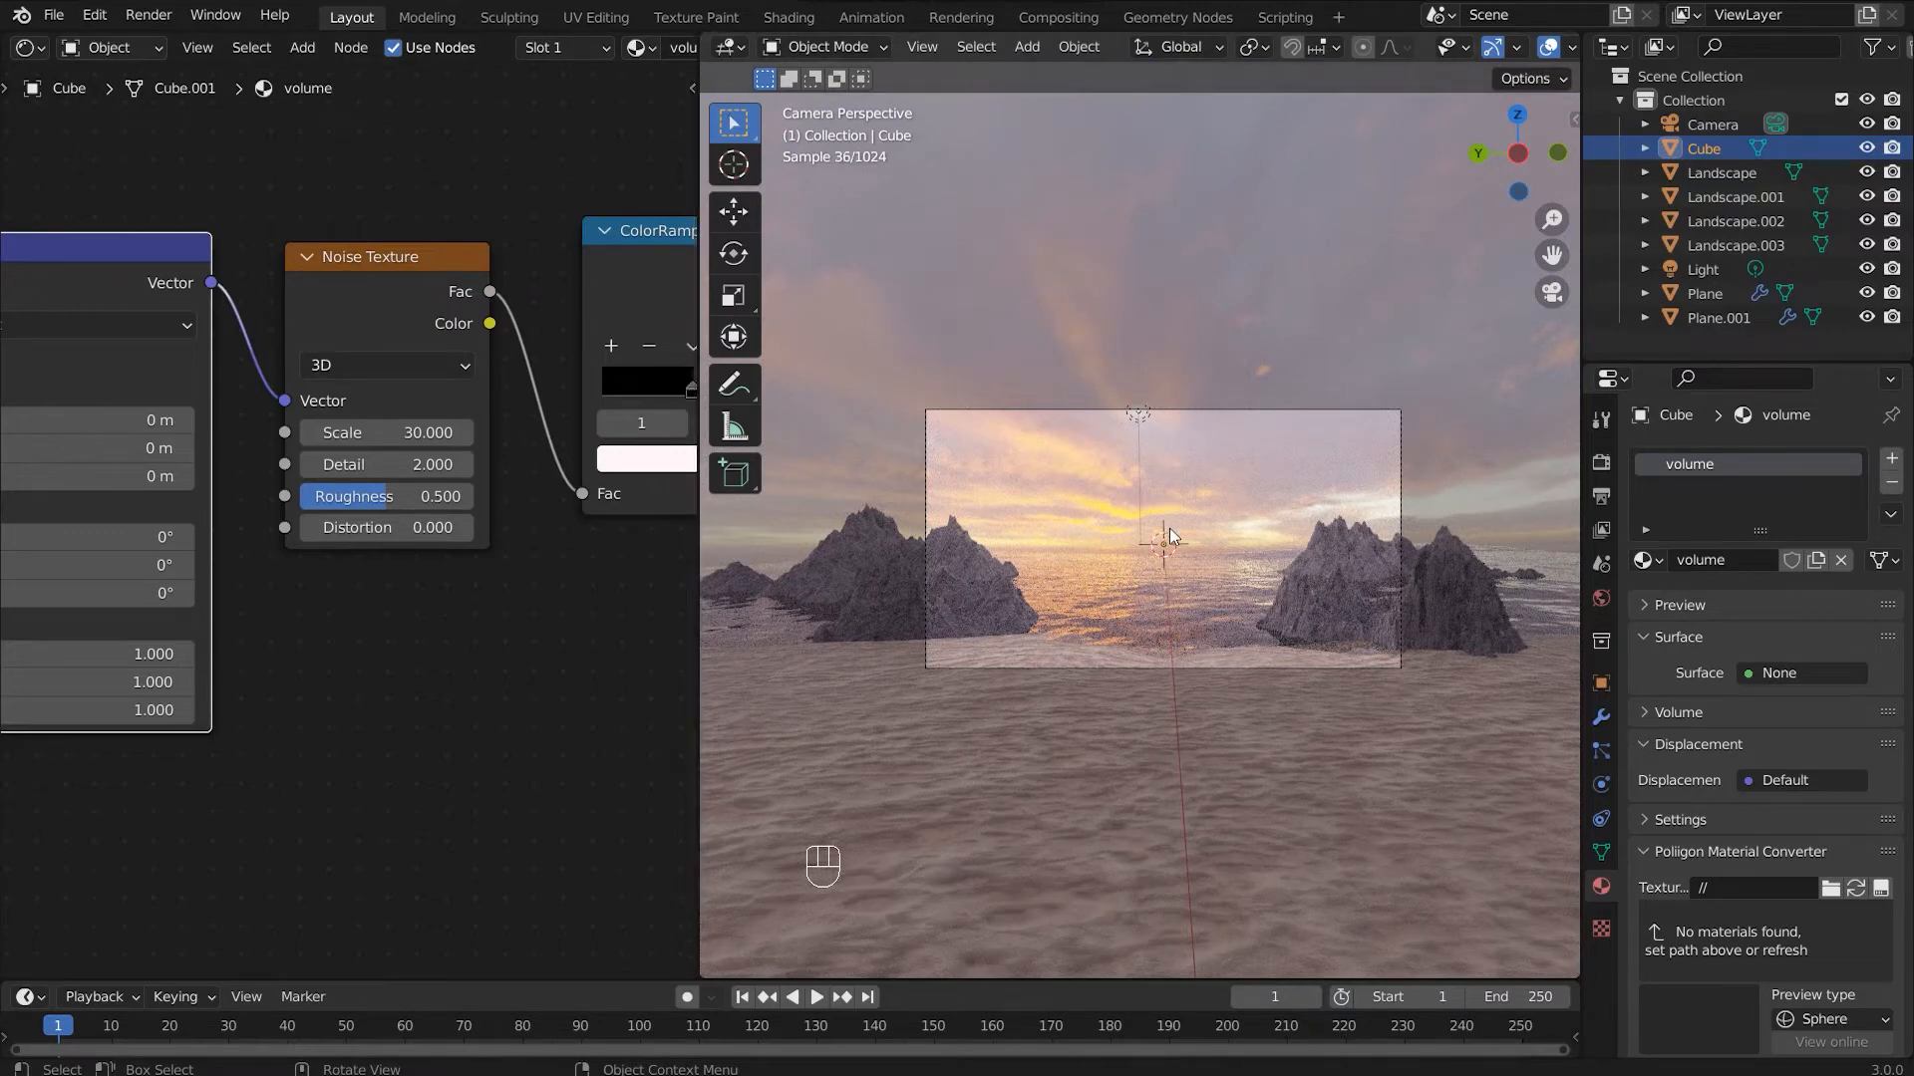
# Step: Place the 3D cursor on the X axis outside the cube at about X -31.6 m and add a 2 m plane there
pyautogui.press('KP_7')
pyautogui.scroll(-4, 1146, 529)
pyautogui.keyDown('shift'); pyautogui.moveTo(1117, 528); pyautogui.dragTo(1184, 524, button='middle'); pyautogui.keyUp('shift')
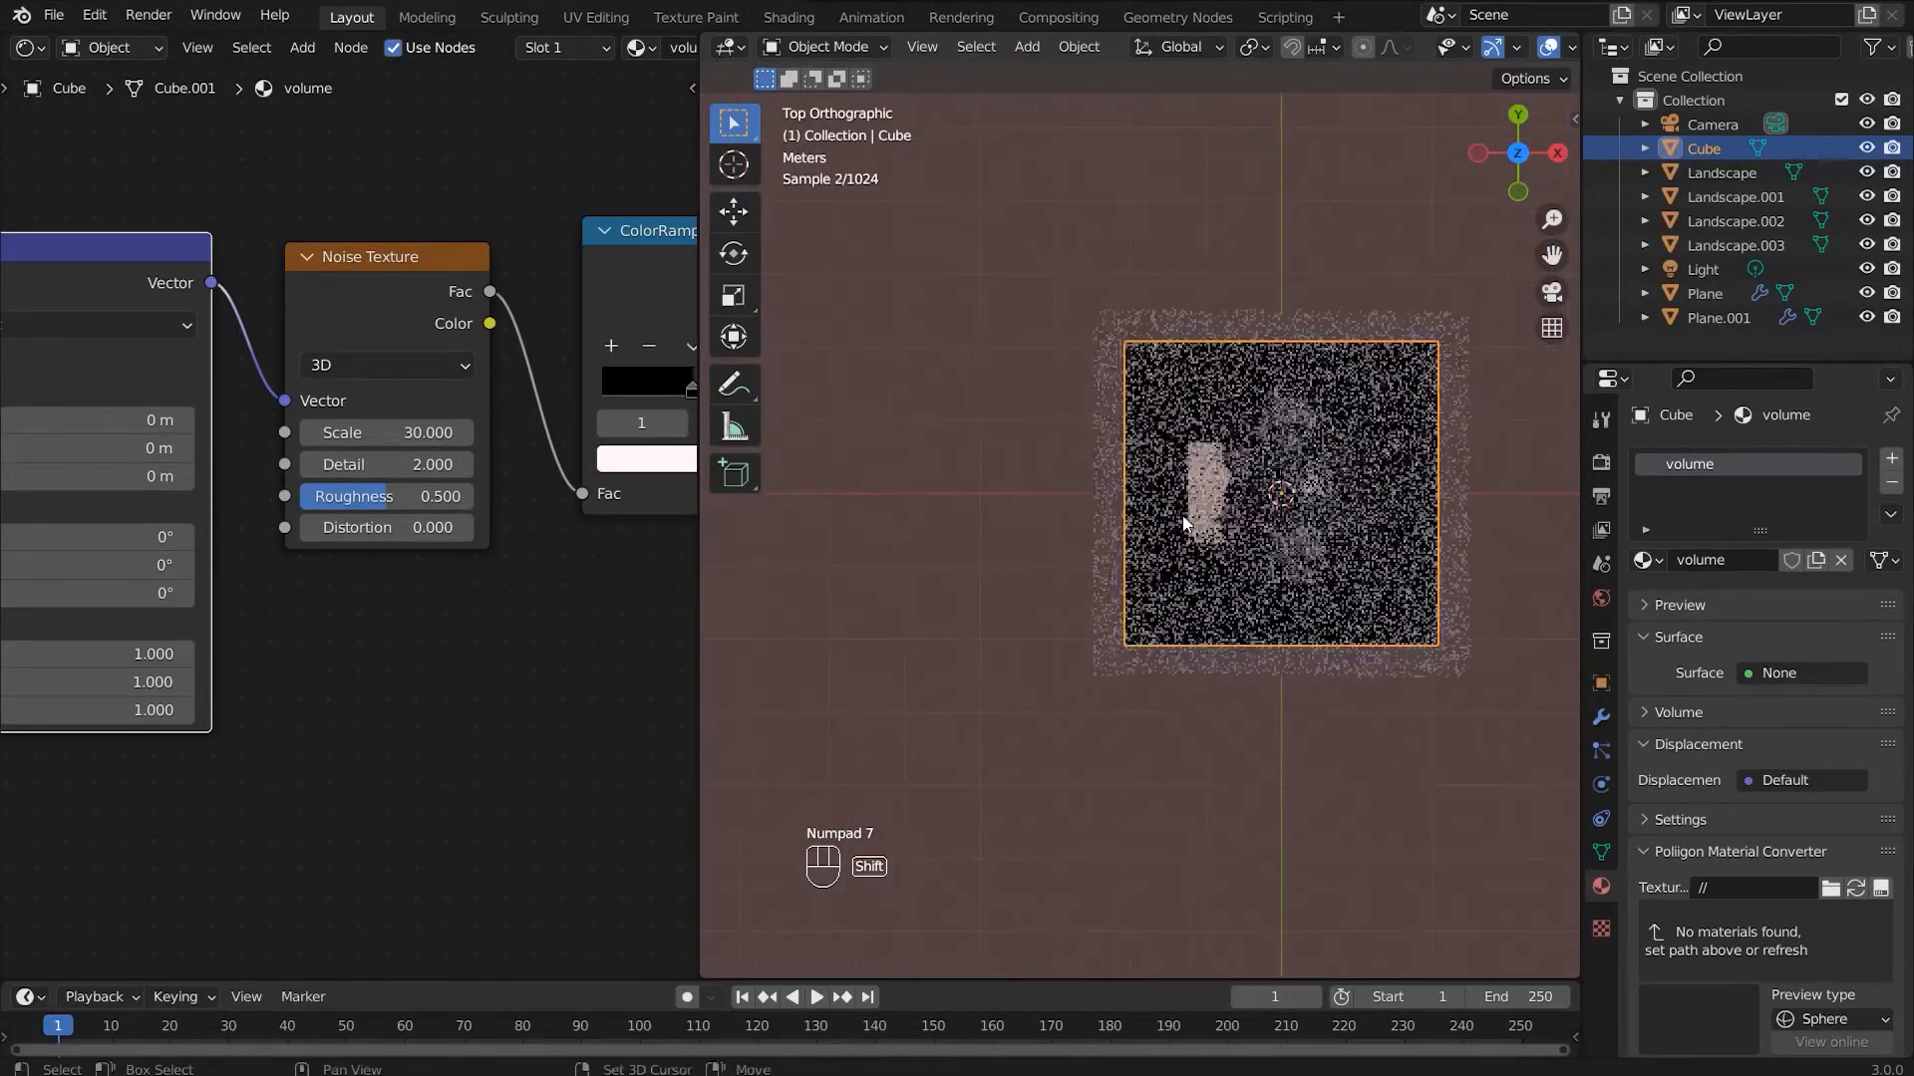
pyautogui.scroll(4, 1039, 462)
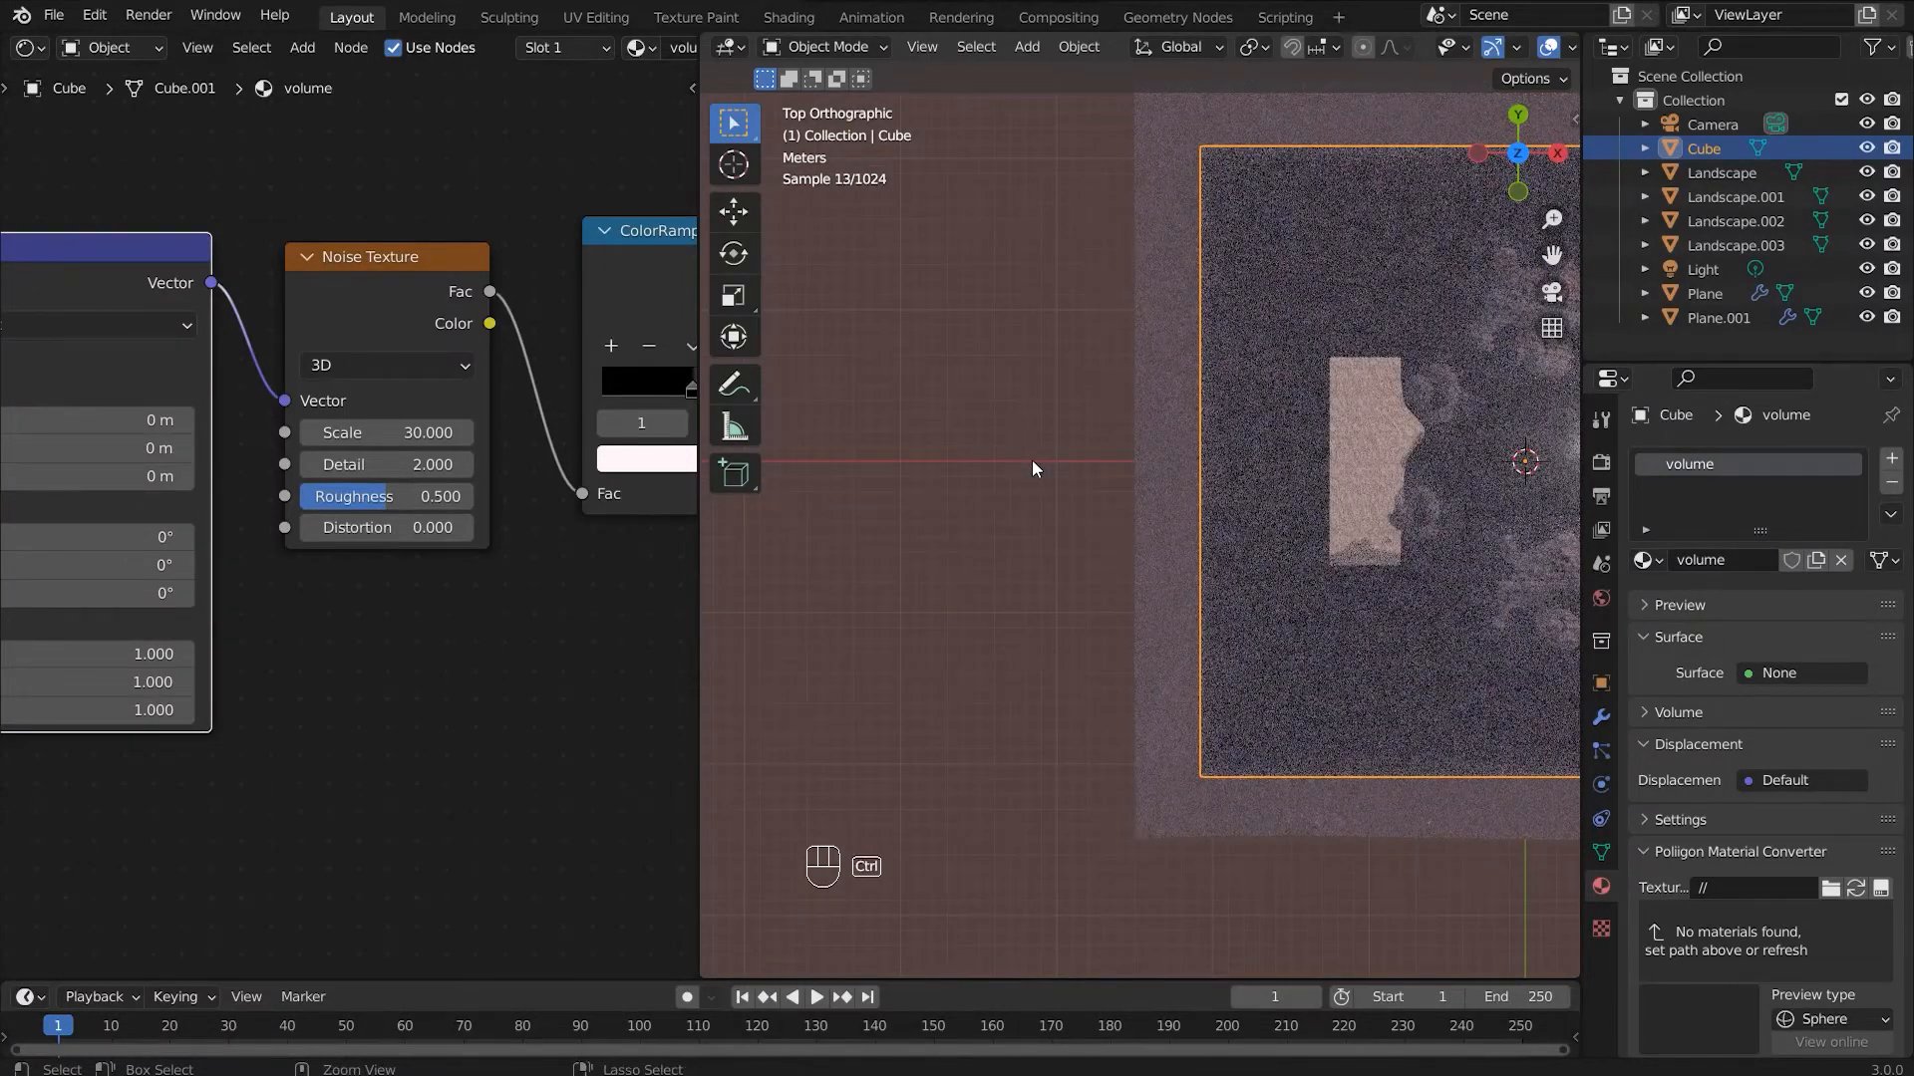
pyautogui.keyDown('shift'); pyautogui.rightClick(1031, 458); pyautogui.keyUp('shift')
pyautogui.scroll(4, 1032, 458)
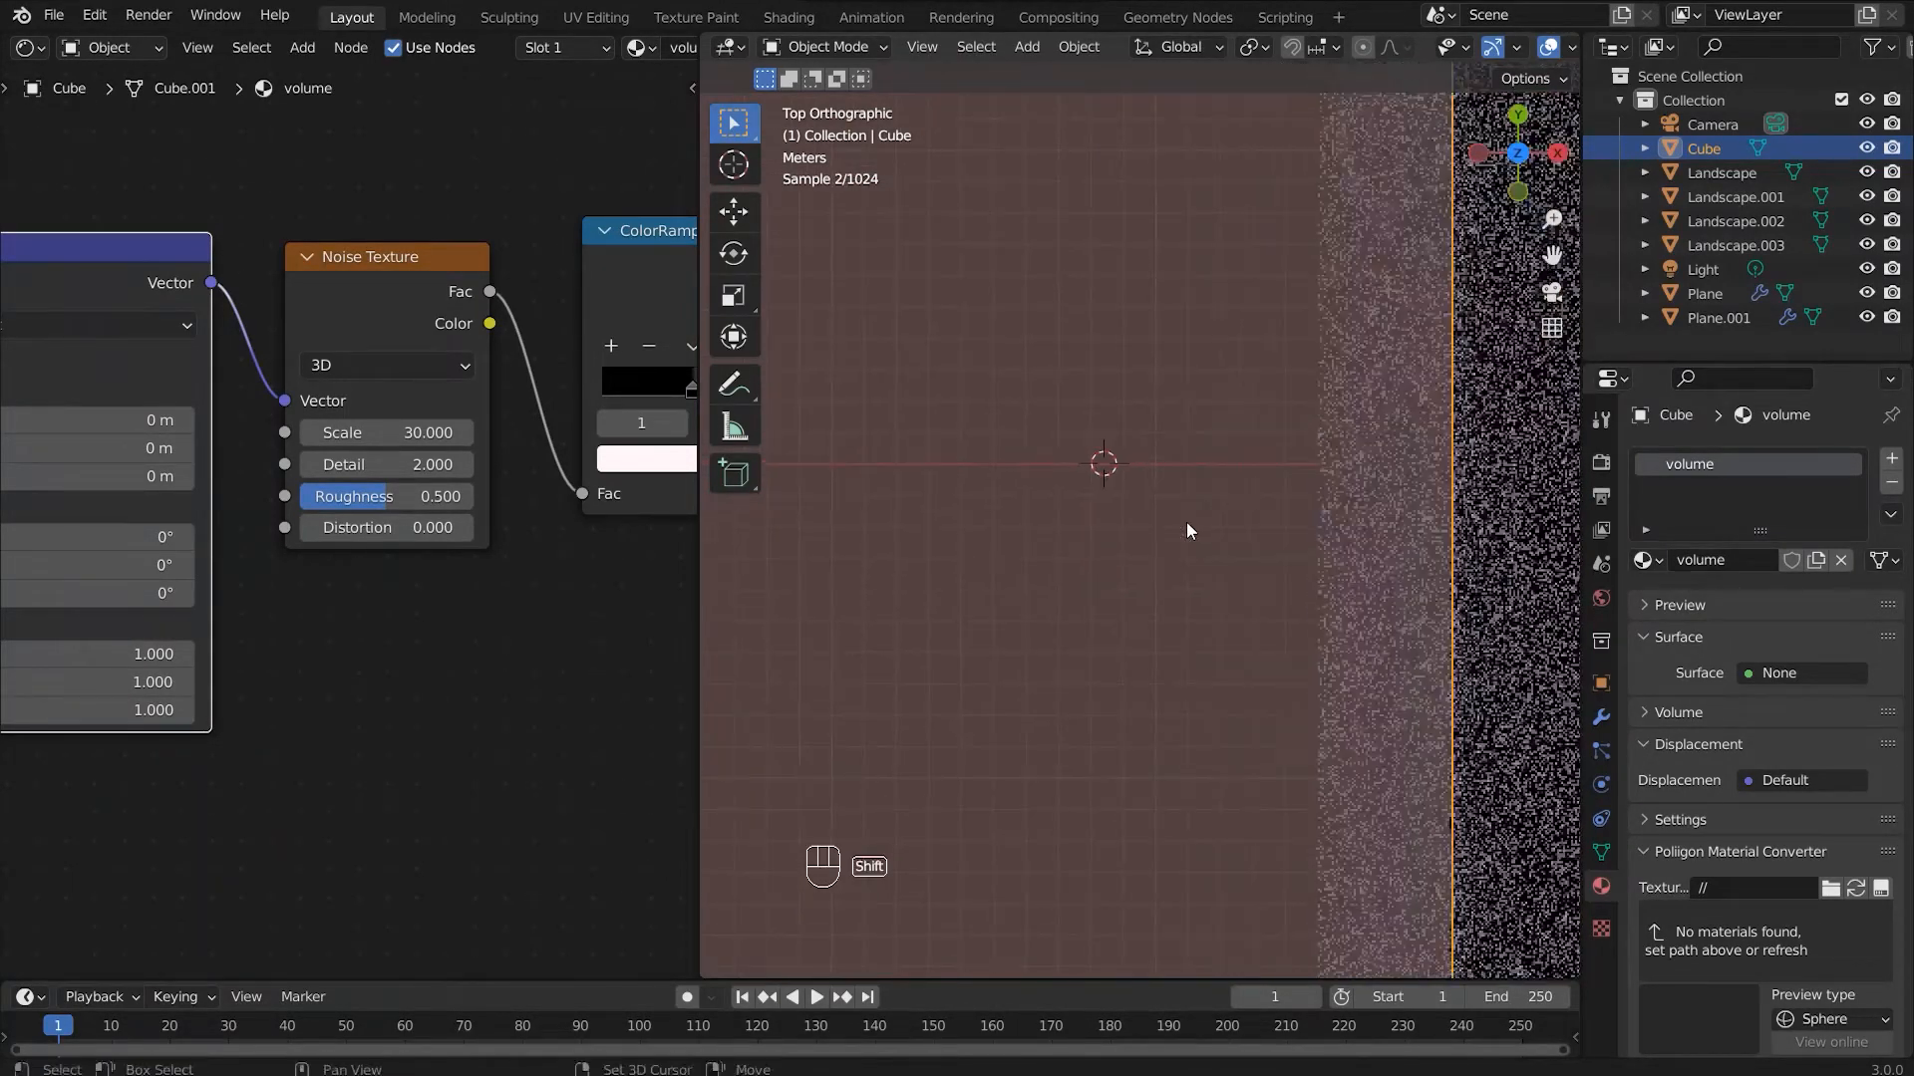
pyautogui.scroll(-5, 1385, 47)
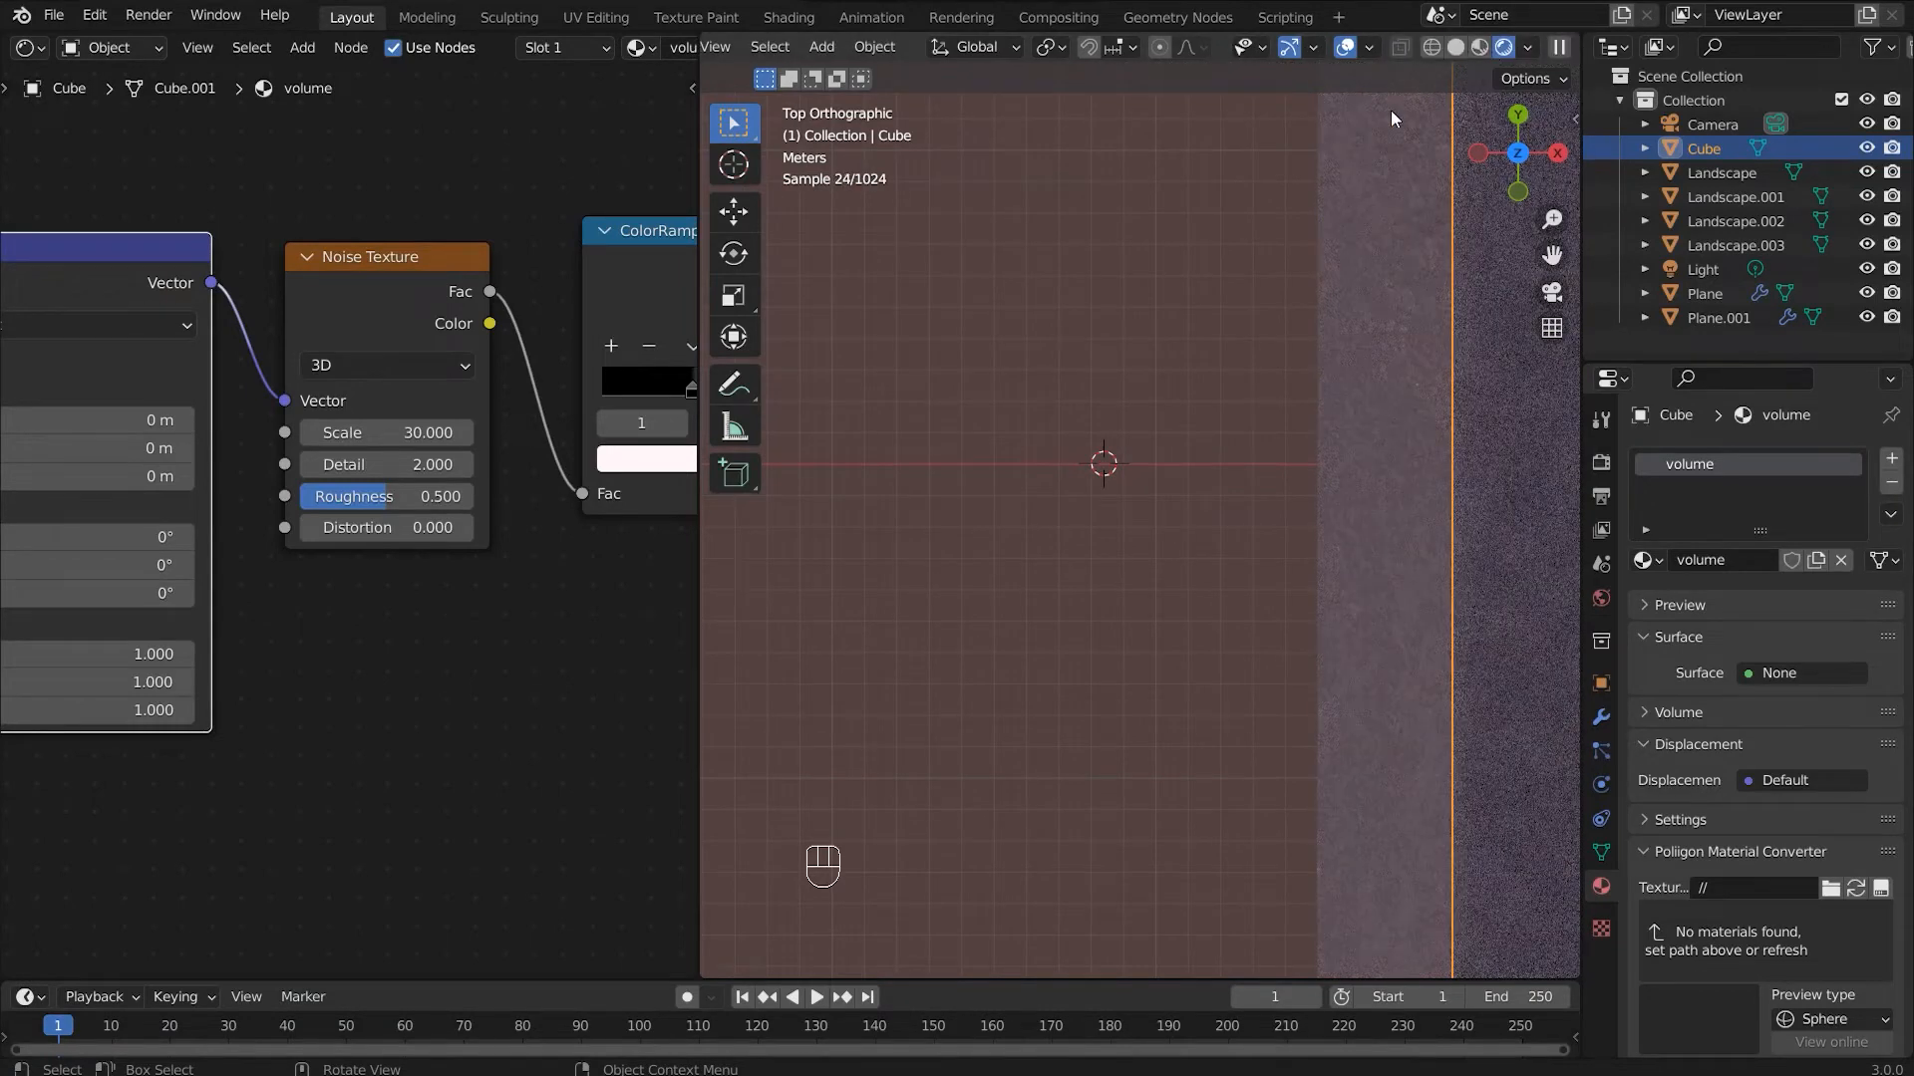
pyautogui.hotkey('shift', 'a')
pyautogui.moveTo(997, 521)
pyautogui.click(1131, 510)
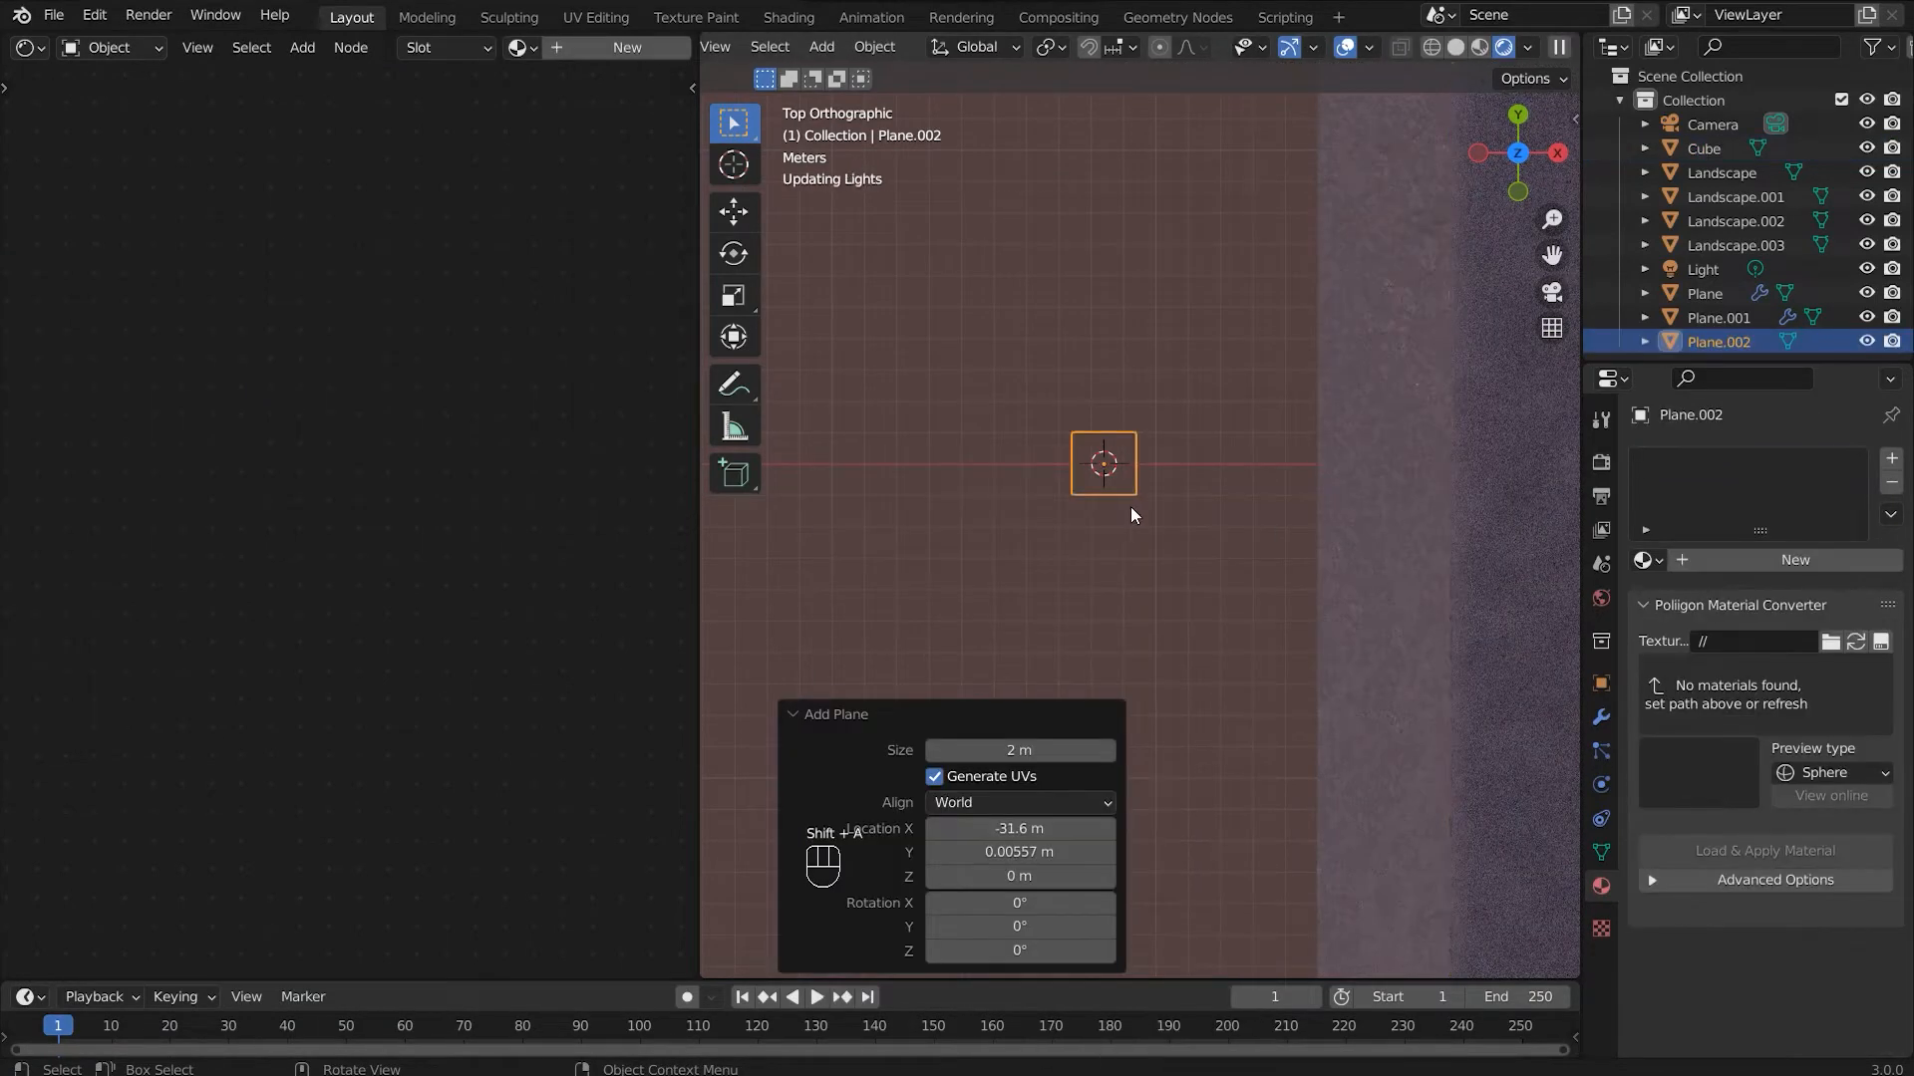
# Step: Scale the new plane along the X axis by about 1.34 and apply its scale
pyautogui.scroll(5, 1132, 511)
pyautogui.press('s')
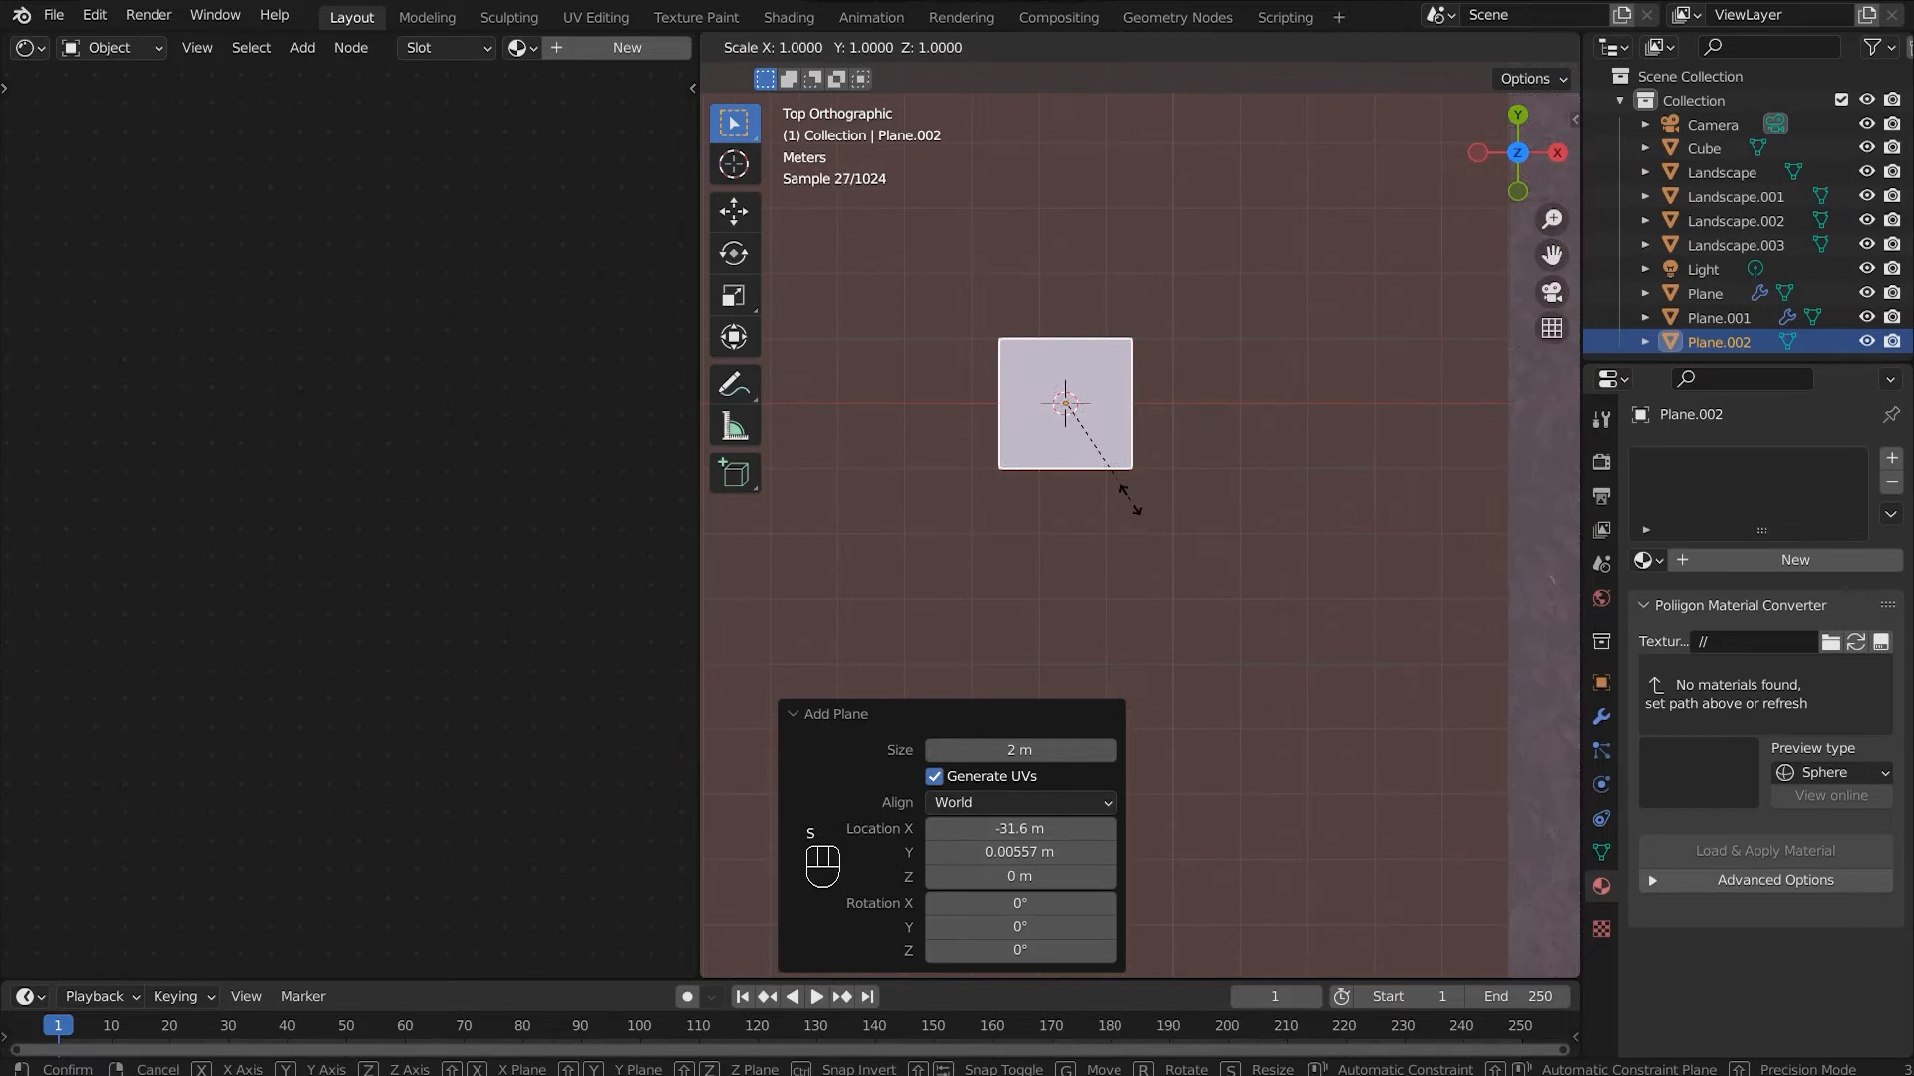
pyautogui.press('x')
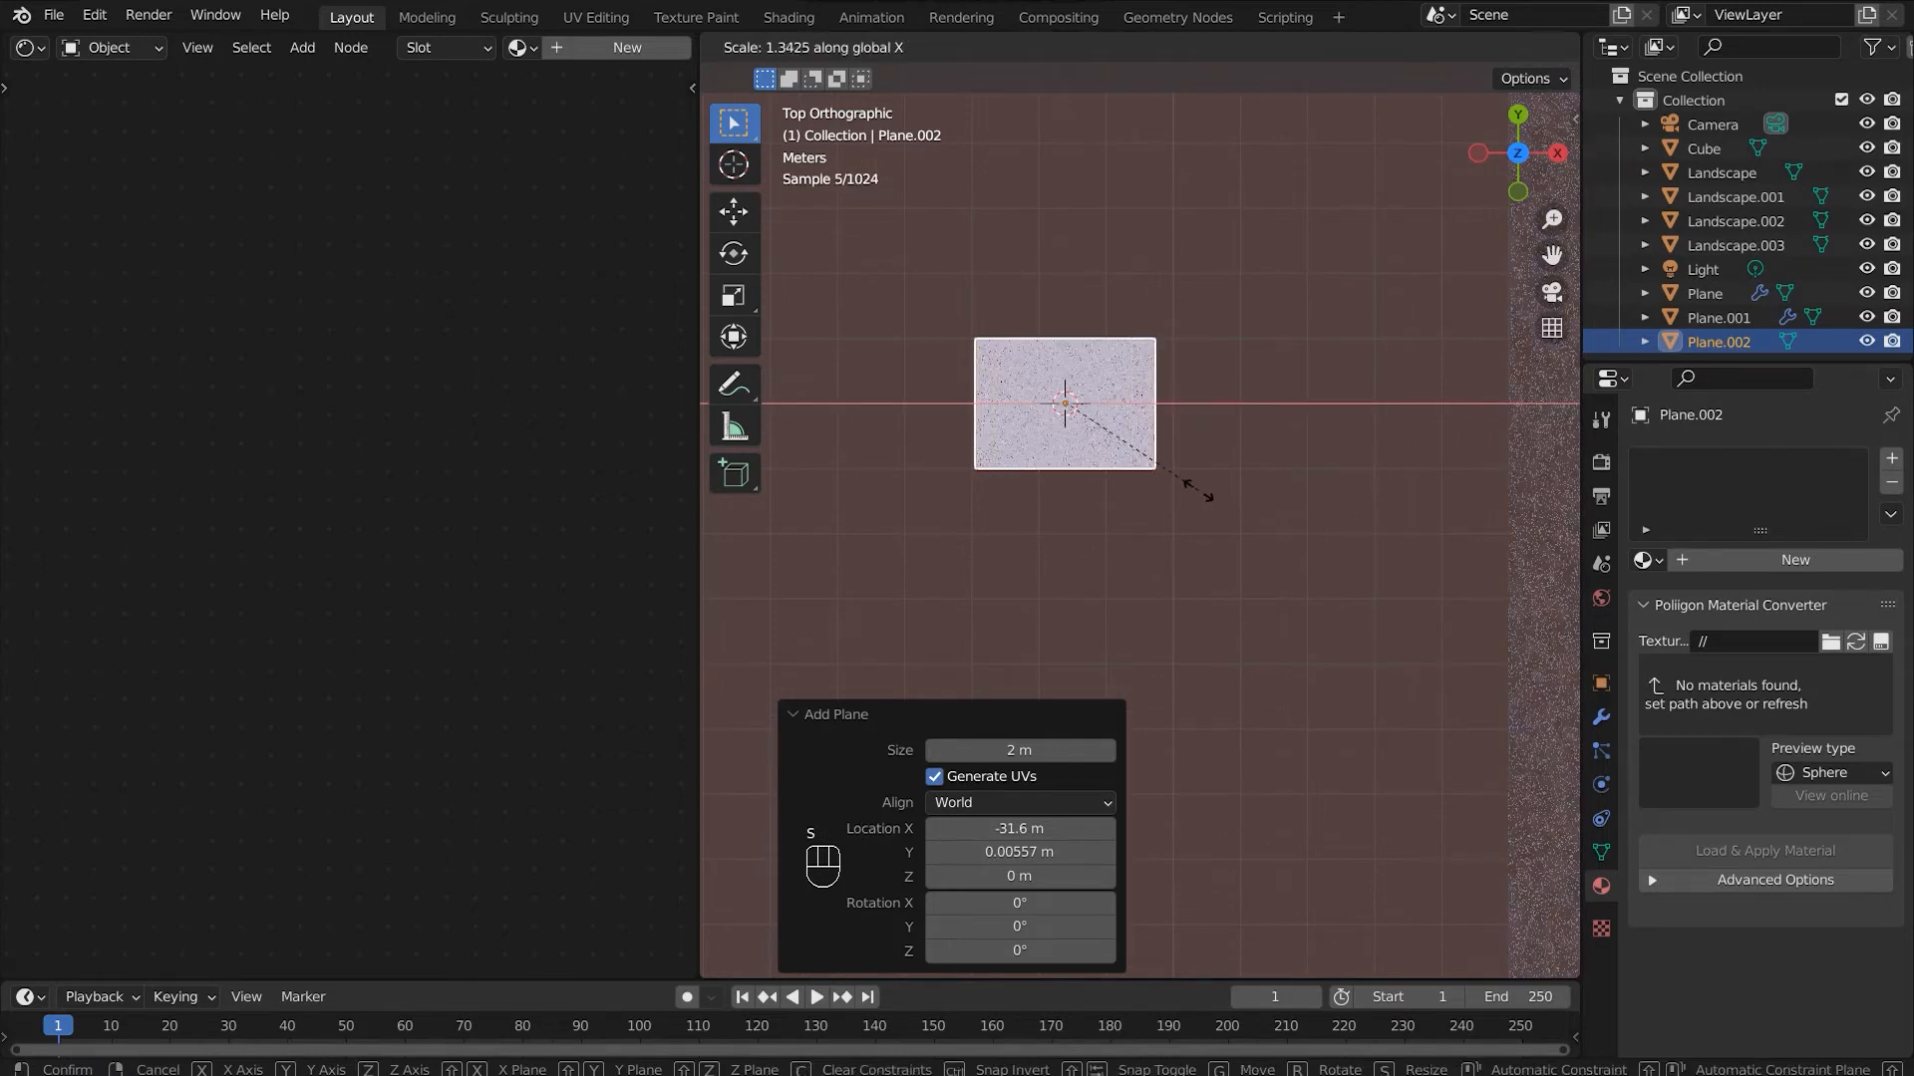
pyautogui.click(1196, 490)
pyautogui.hotkey('ctrl', 'a')
pyautogui.click(1138, 494)
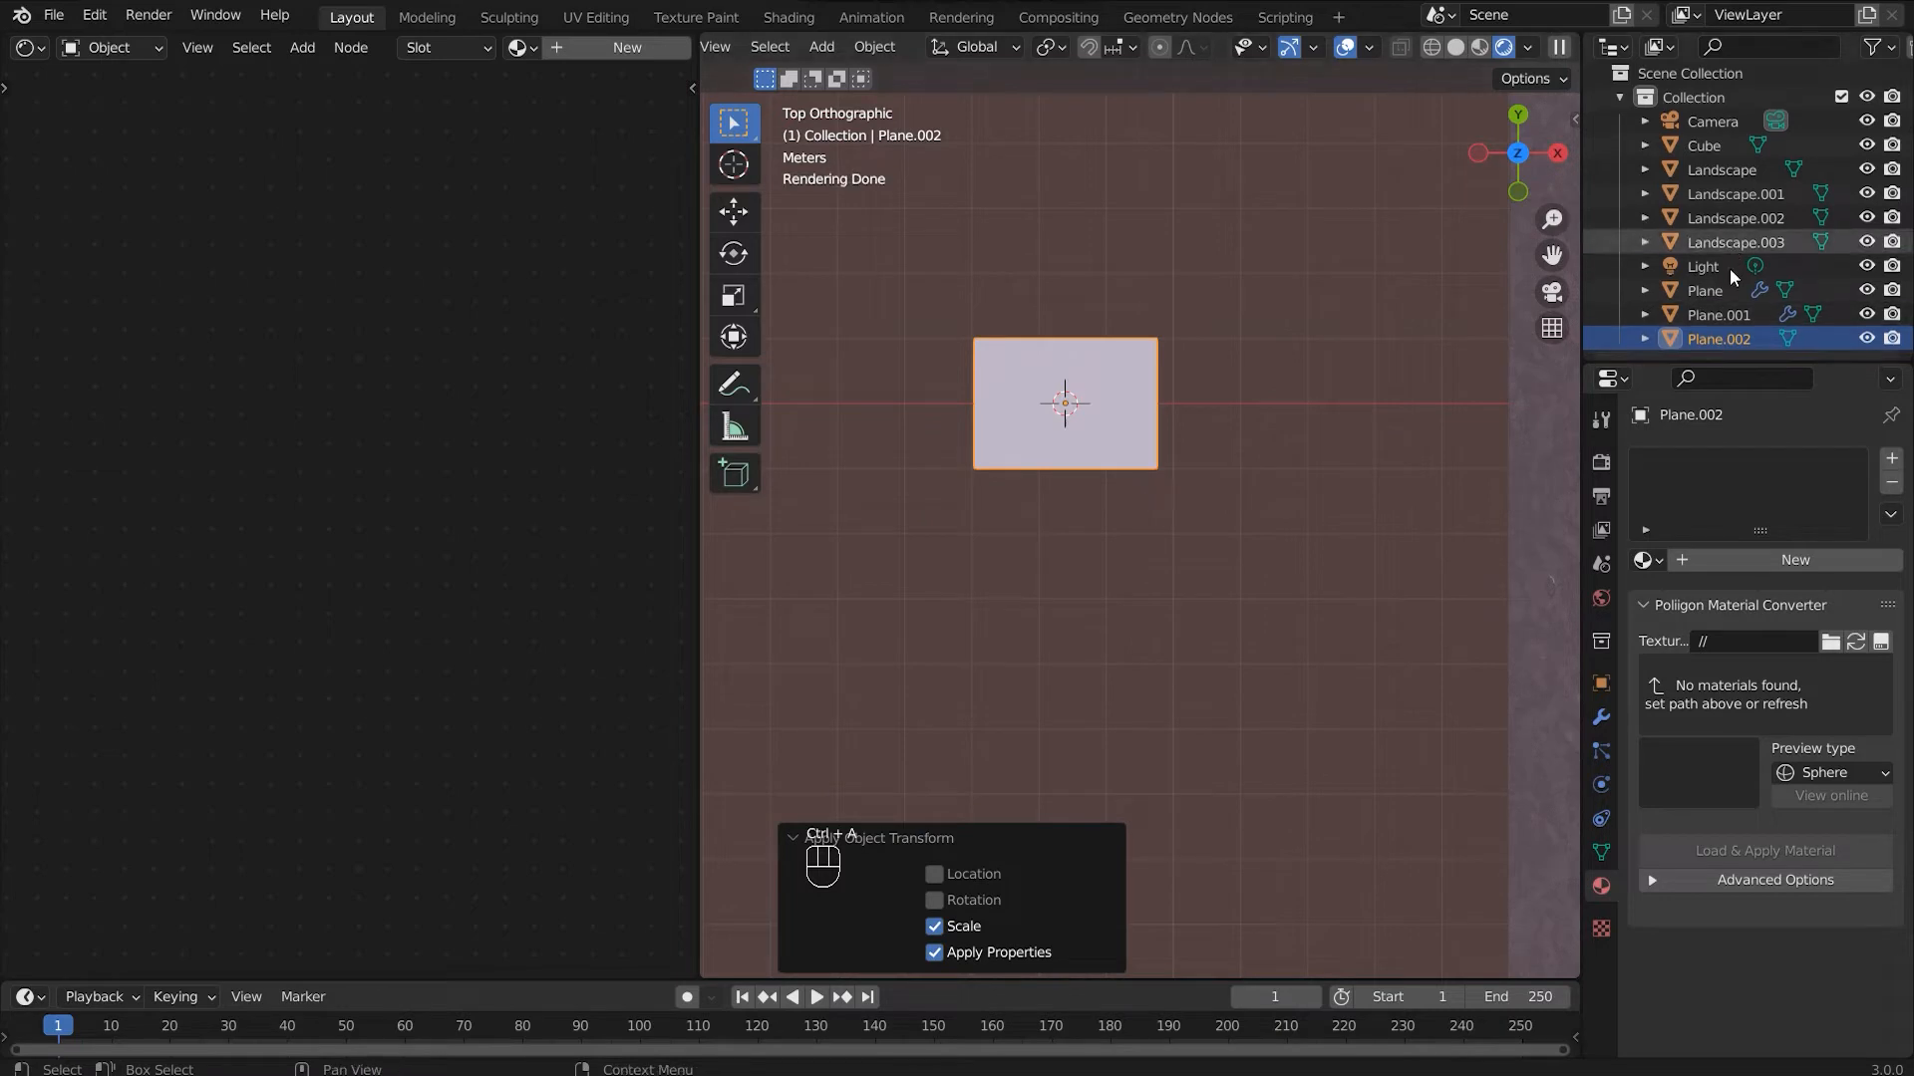
# Step: Rename the new plane, Plane.002, as "smoke plane"
pyautogui.click(1731, 293)
pyautogui.click(1714, 337)
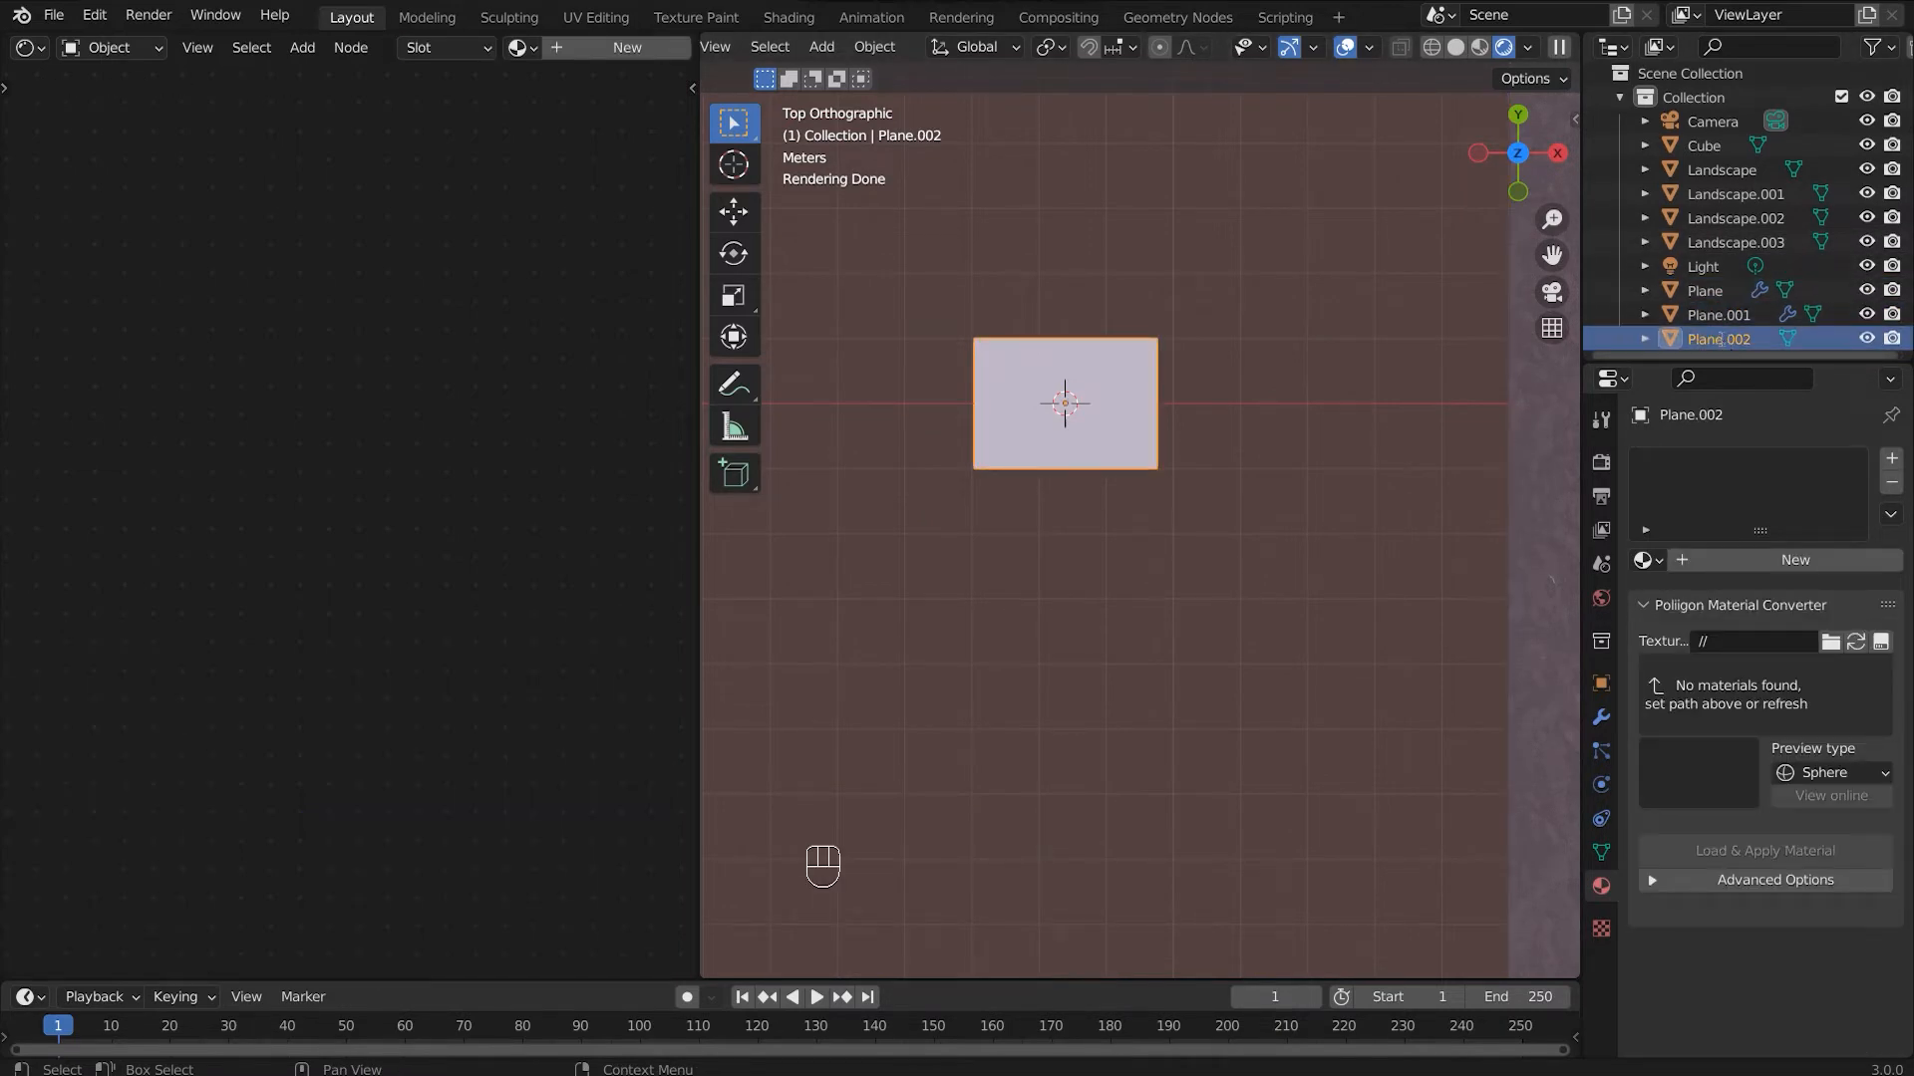
pyautogui.press('F2')
pyautogui.write('smoke')
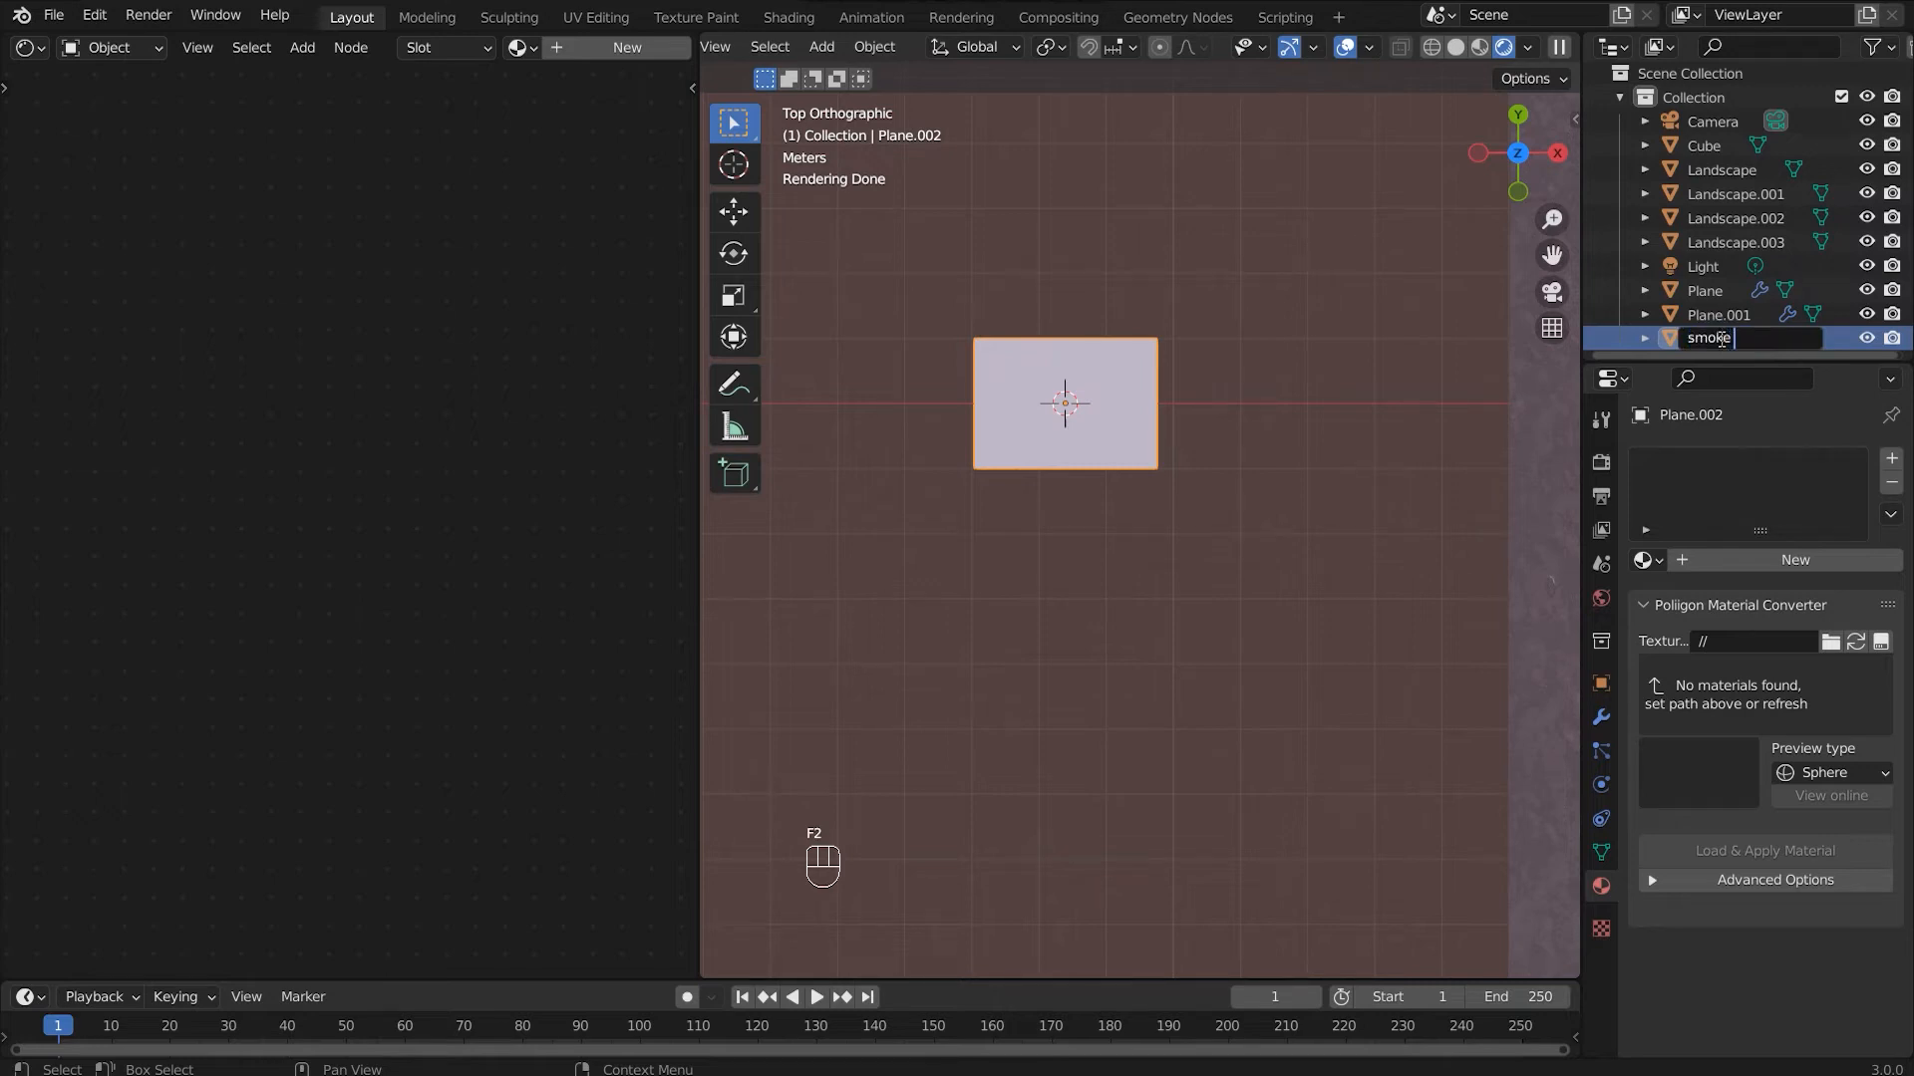
pyautogui.write(' place')
pyautogui.press('BackSpace')
pyautogui.press('BackSpace')
pyautogui.write('ne')
# Step: Rename Plane.001, the object with the sand material, as "snnd"
pyautogui.click(1716, 315)
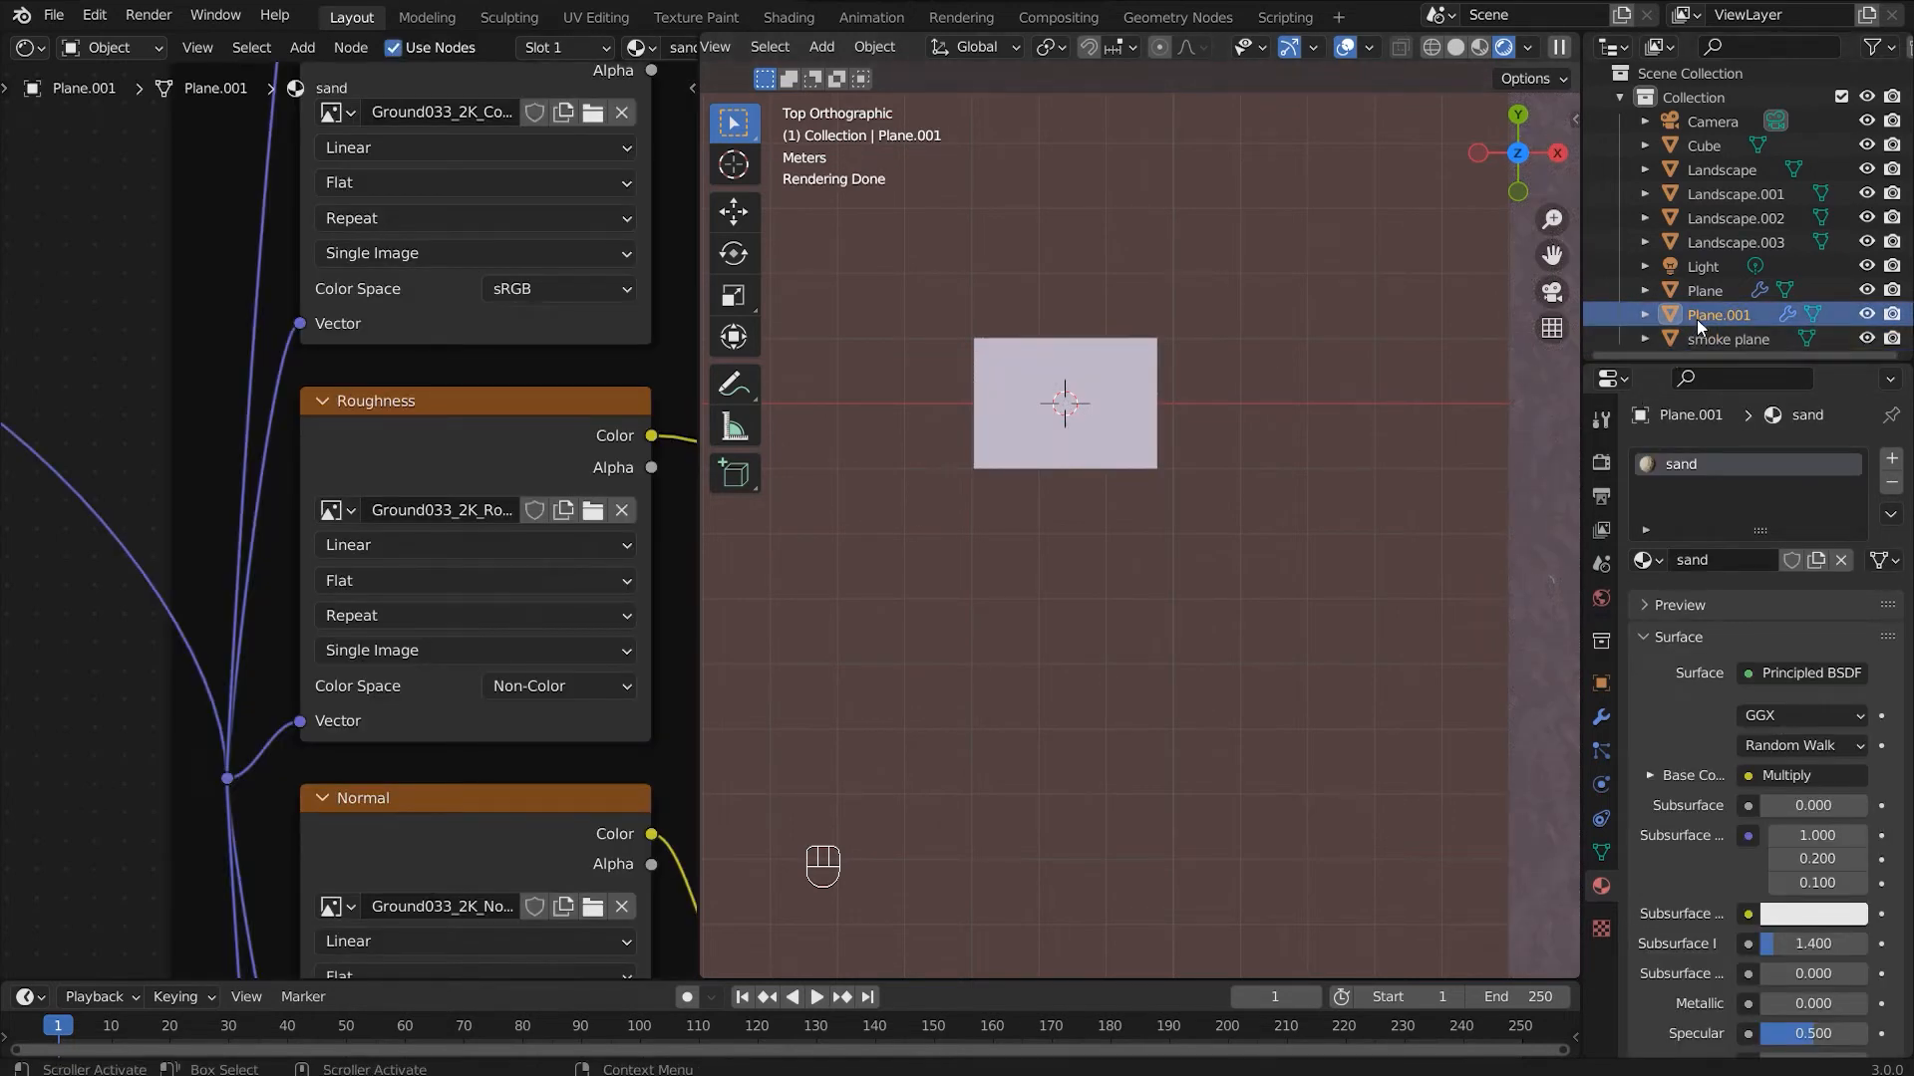
pyautogui.press('F2')
pyautogui.write('sma')
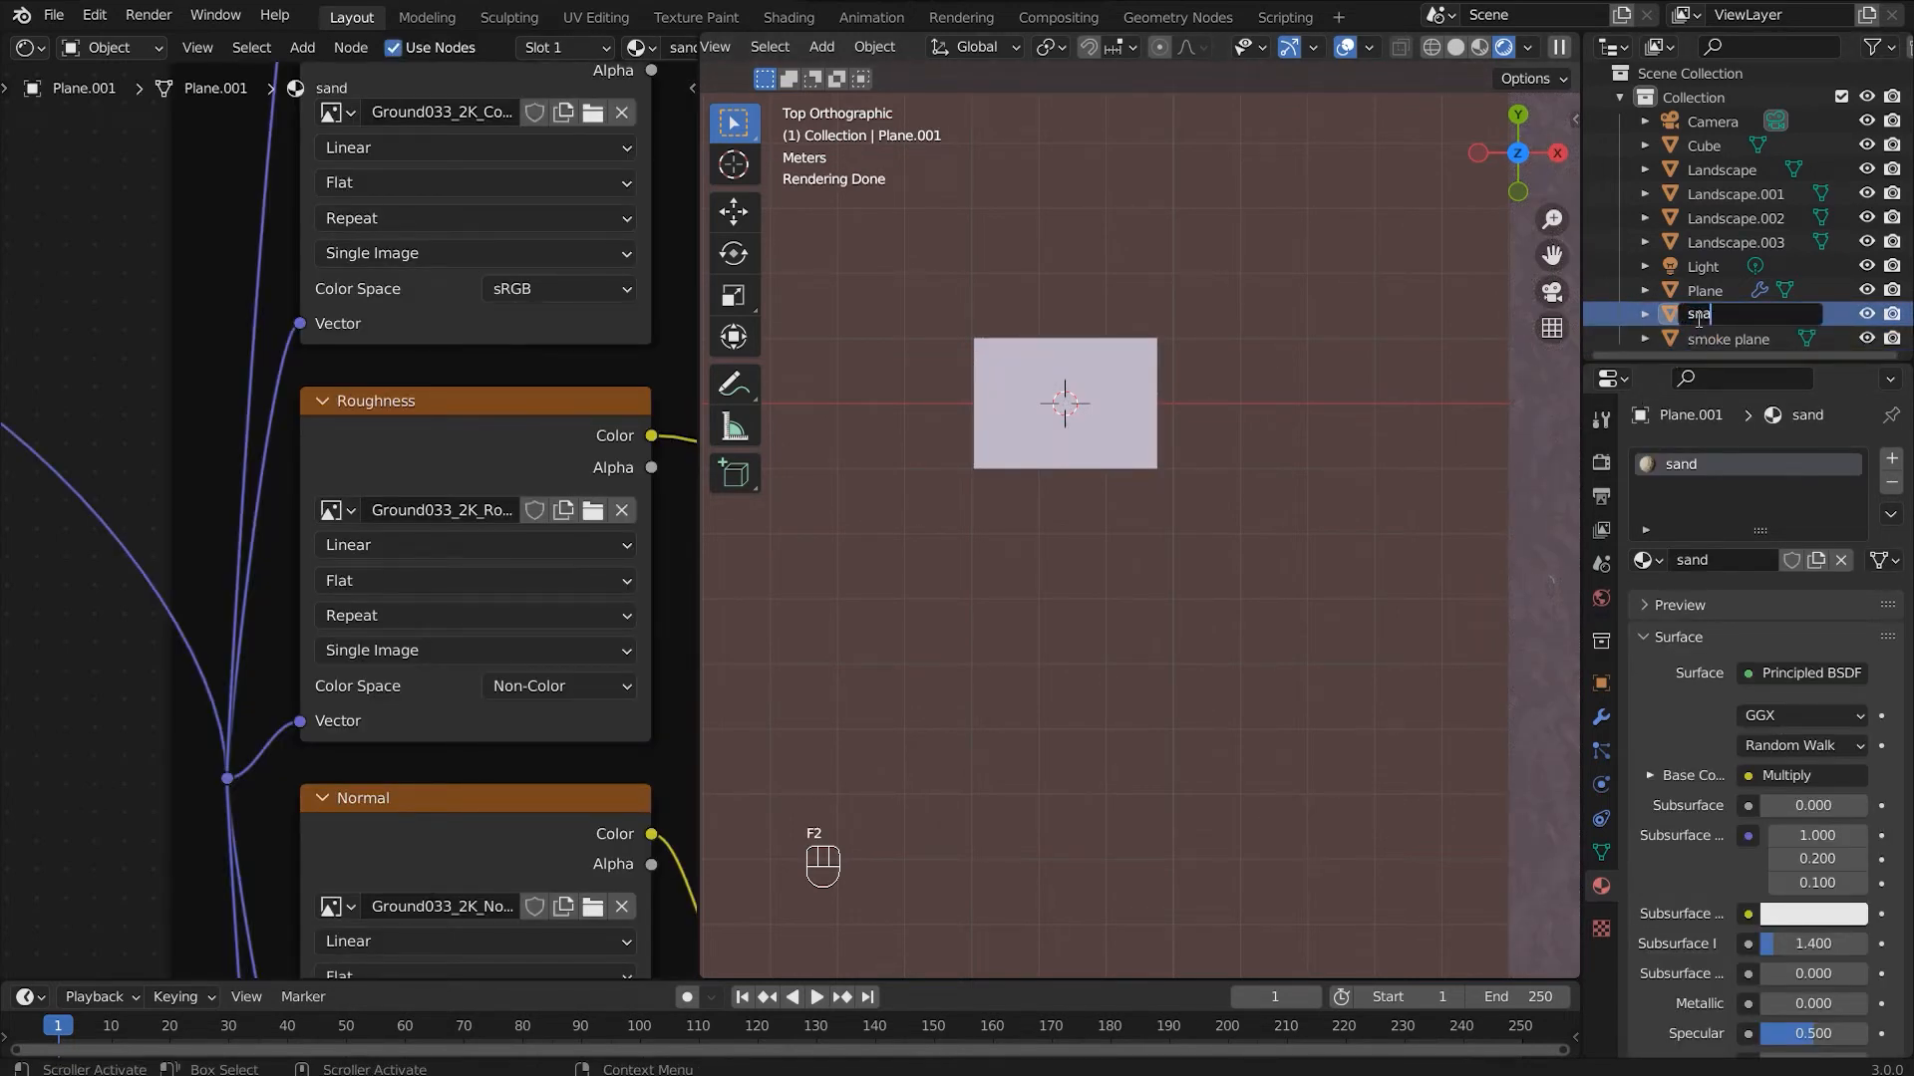
pyautogui.write('nd')
# Step: Rename the water object Plane as "ocean"
pyautogui.click(1713, 295)
pyautogui.doubleClick(1707, 290)
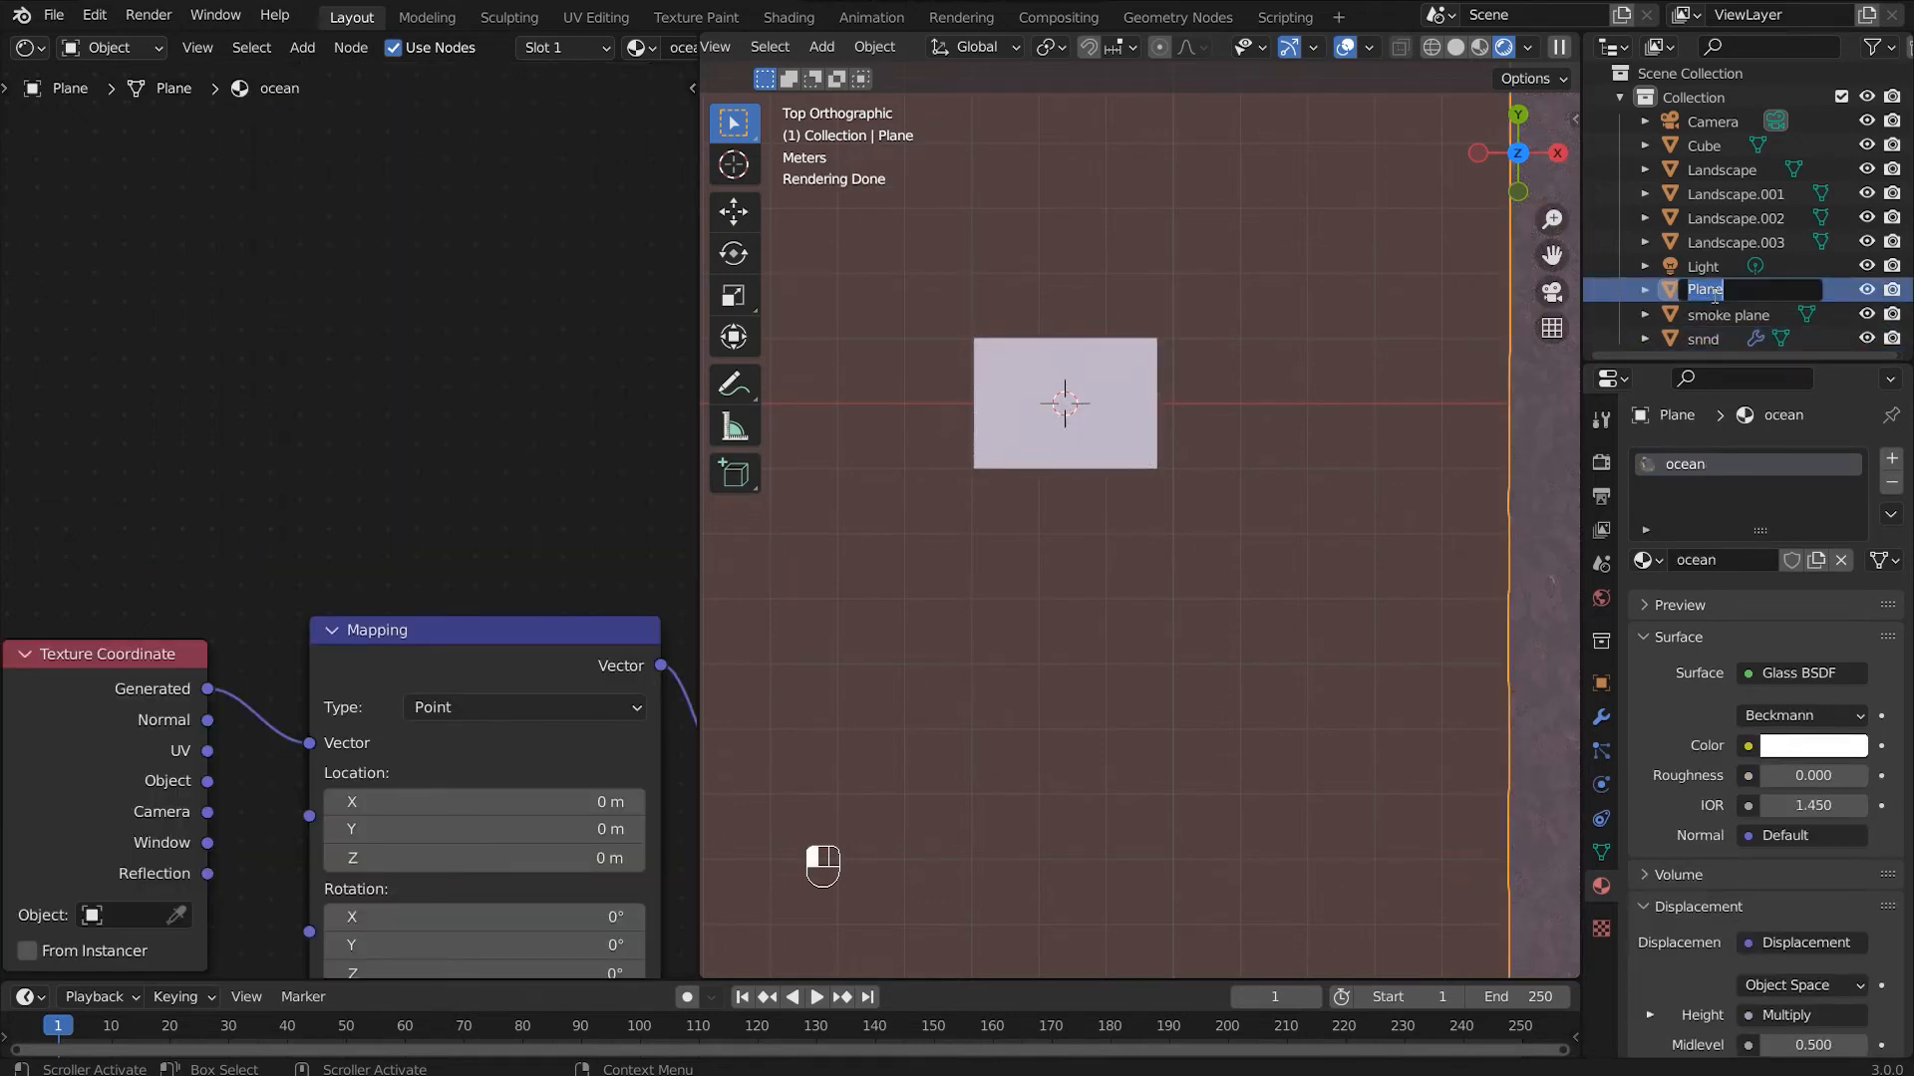
pyautogui.write('ocean')
pyautogui.press('Return')
pyautogui.scroll(-4, 1206, 391)
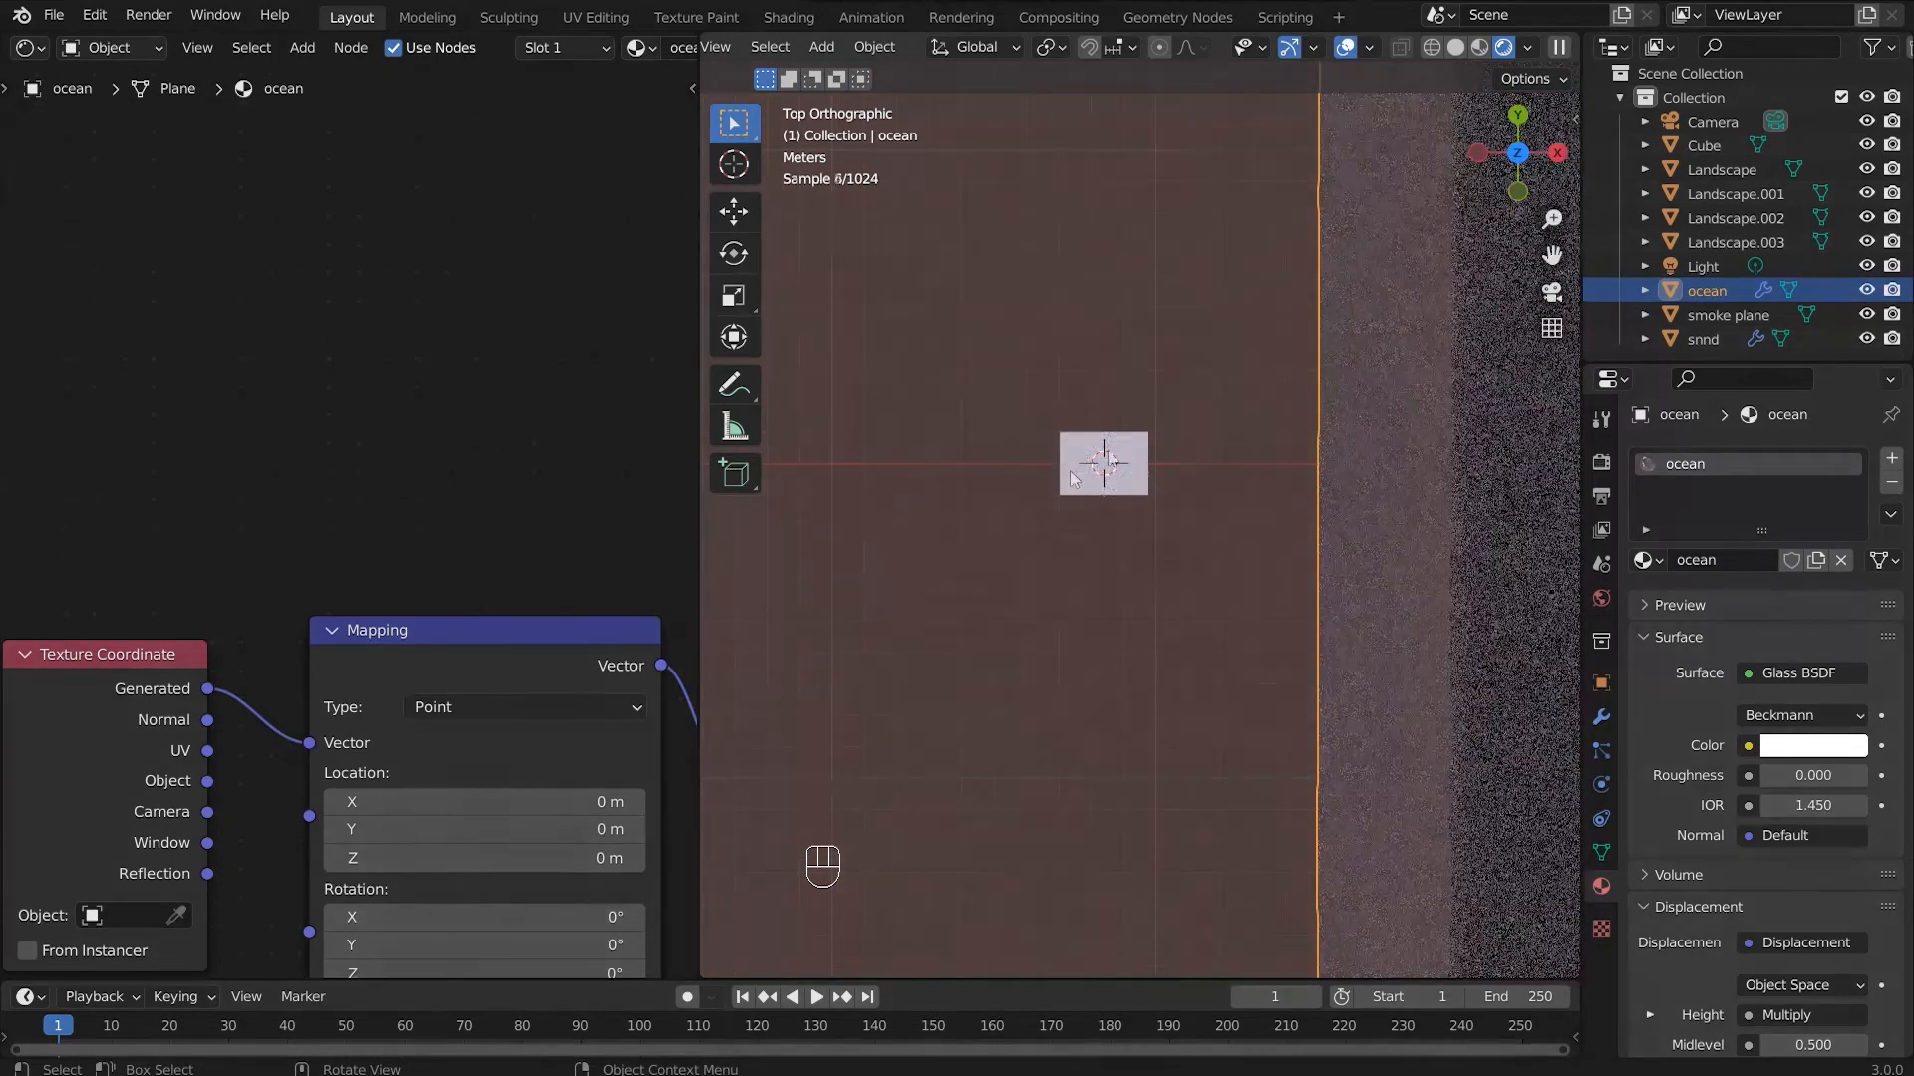